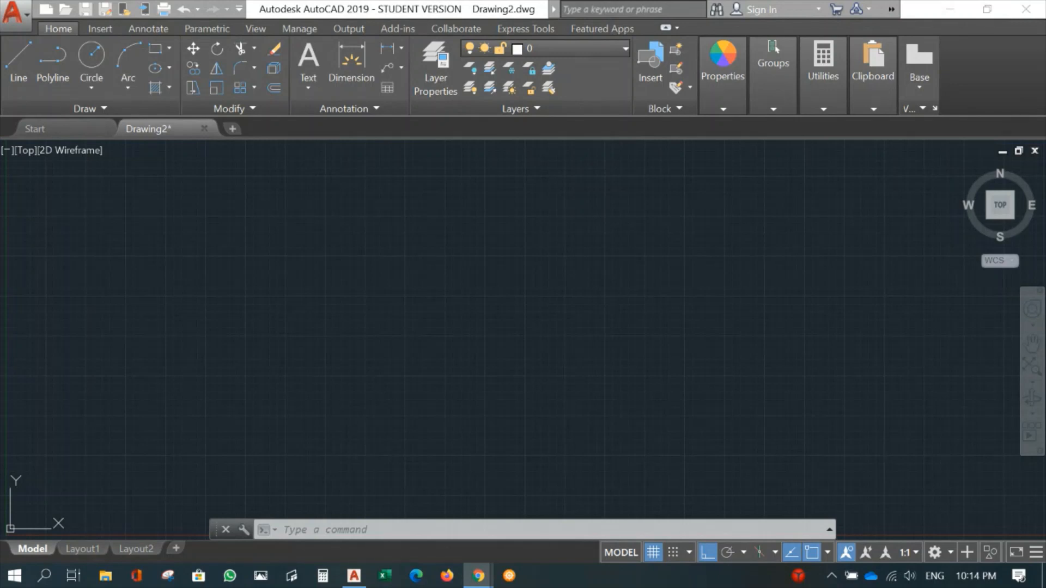
{"action": "key", "text": "F7"}
{"action": "key", "text": "F7"}
{"action": "key", "text": "F7"}
{"action": "left_click", "coordinate": [320, 354]}
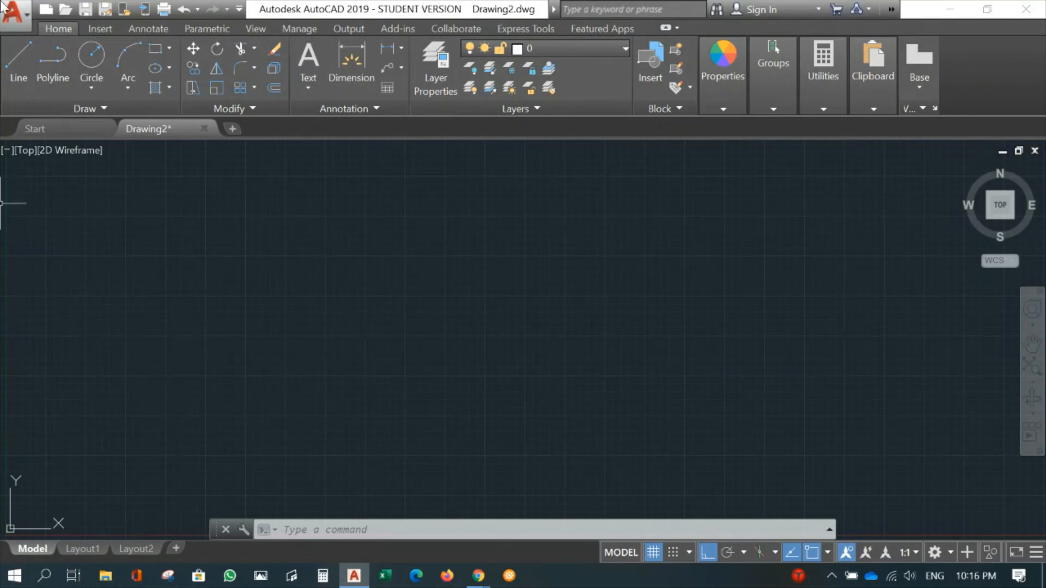
- Configure the drawing units with a length precision of 0 and millimeters as the insertion scale
{"action": "type", "text": "u"}
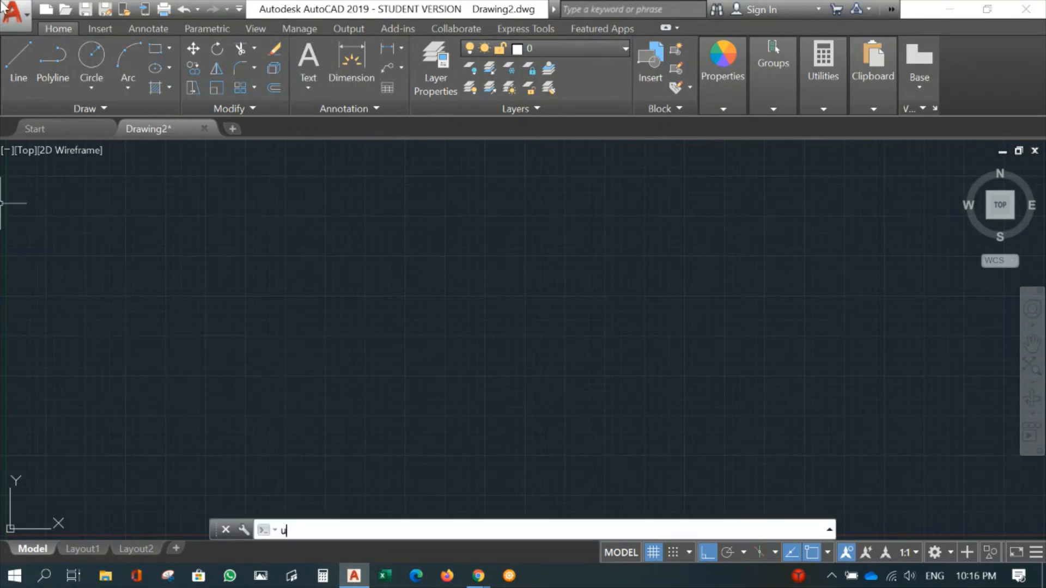
{"action": "type", "text": "nits"}
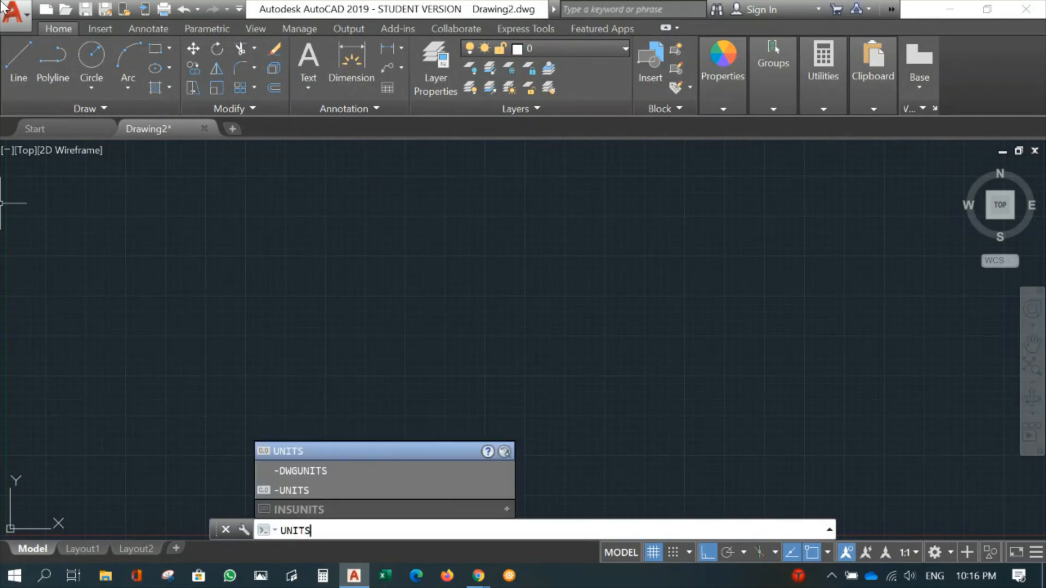
{"action": "key", "text": "Return"}
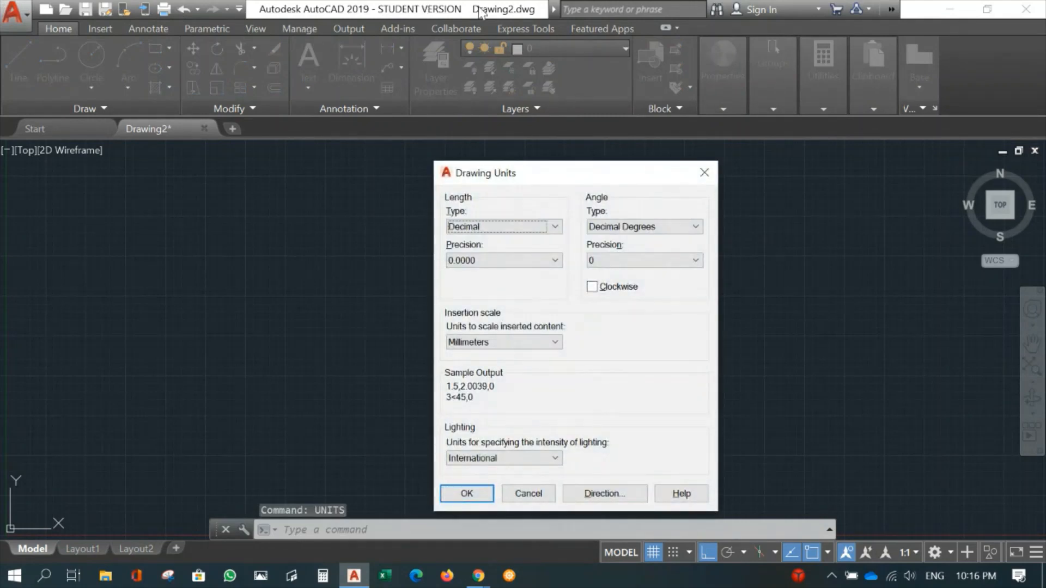
{"action": "left_click", "coordinate": [553, 343]}
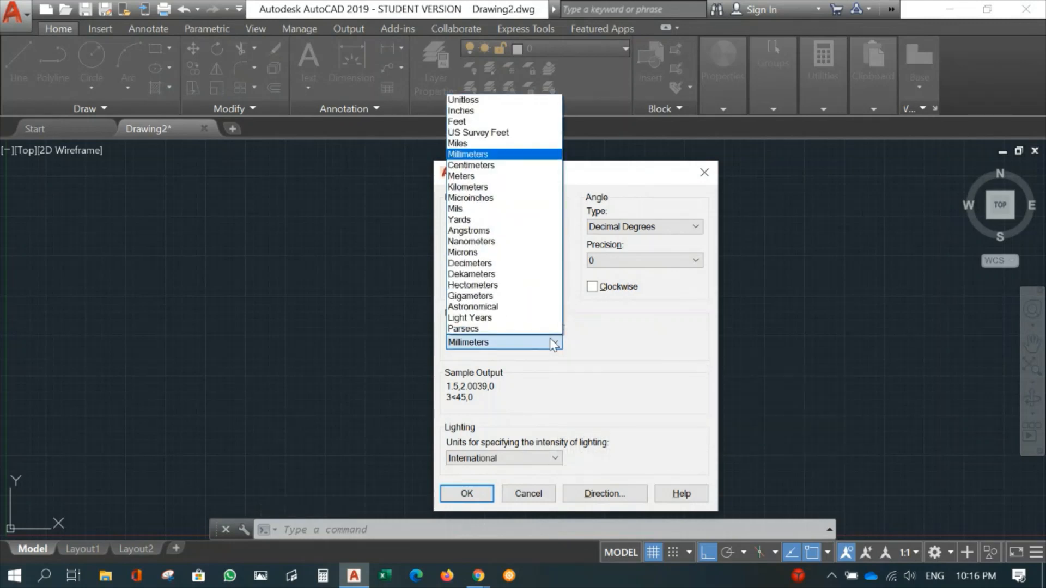
{"action": "left_click", "coordinate": [525, 157]}
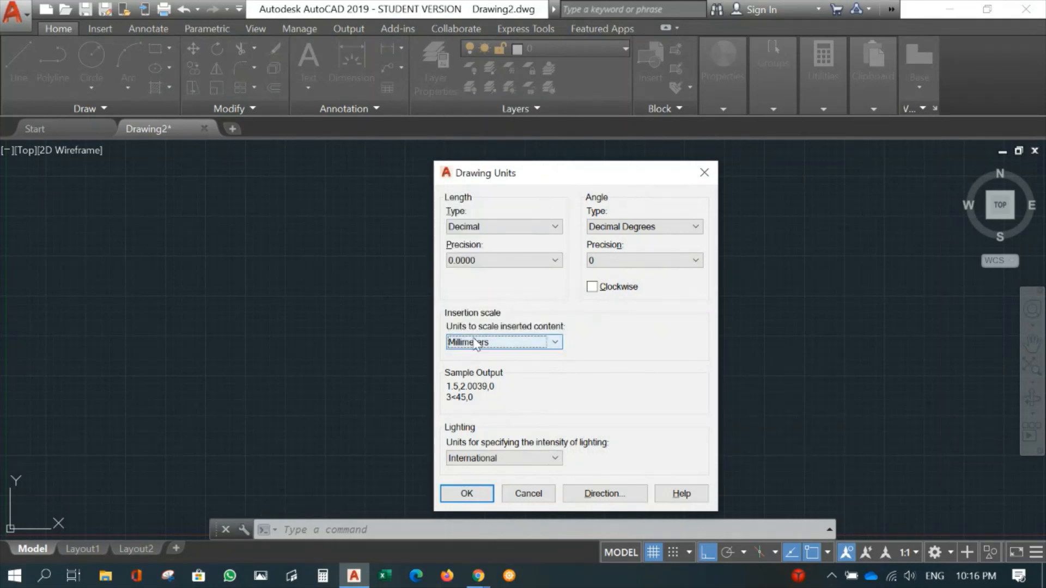
{"action": "left_click", "coordinate": [509, 260]}
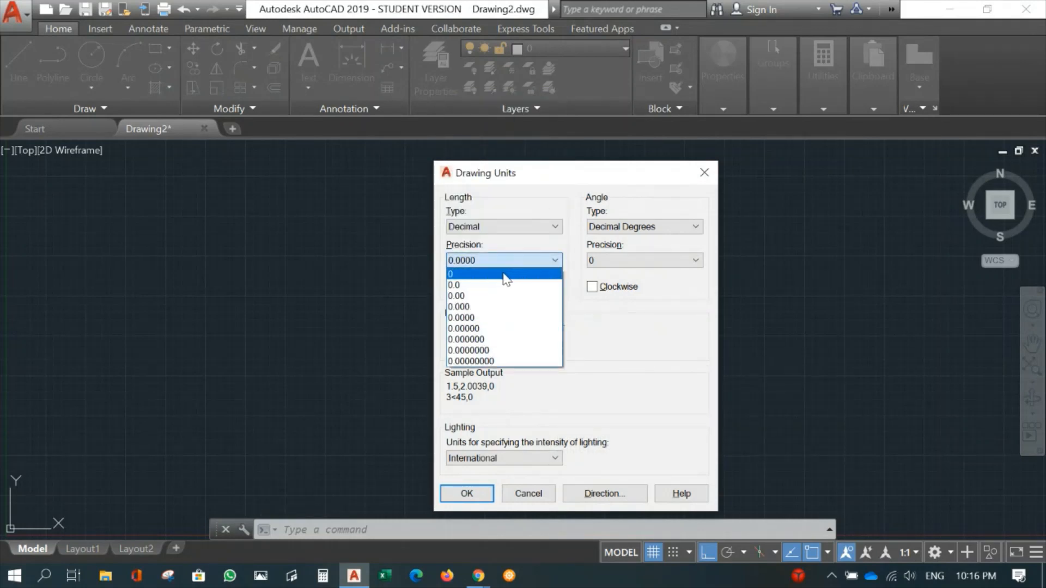
{"action": "left_click", "coordinate": [509, 271]}
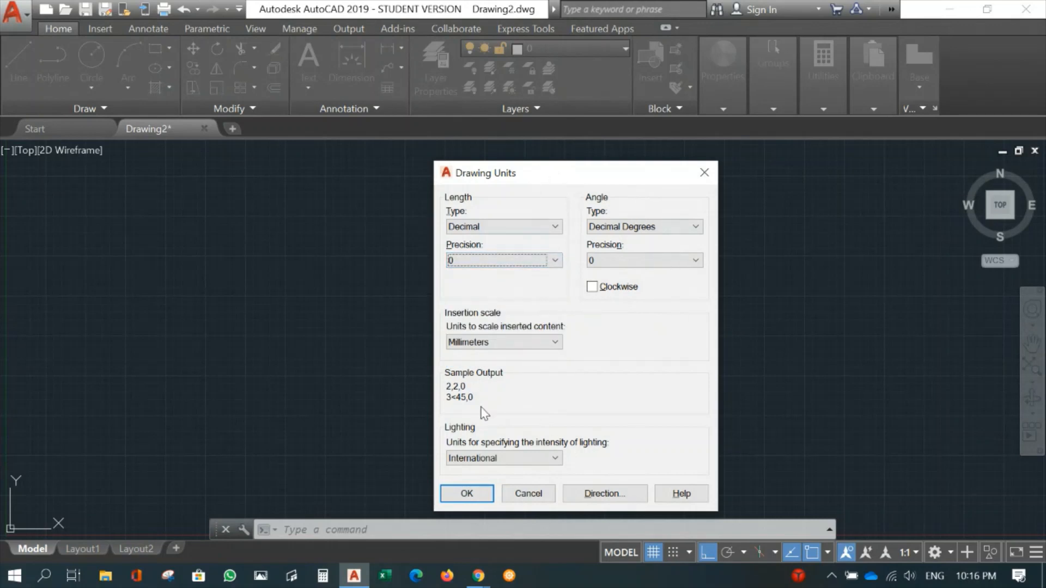
{"action": "left_click", "coordinate": [467, 495]}
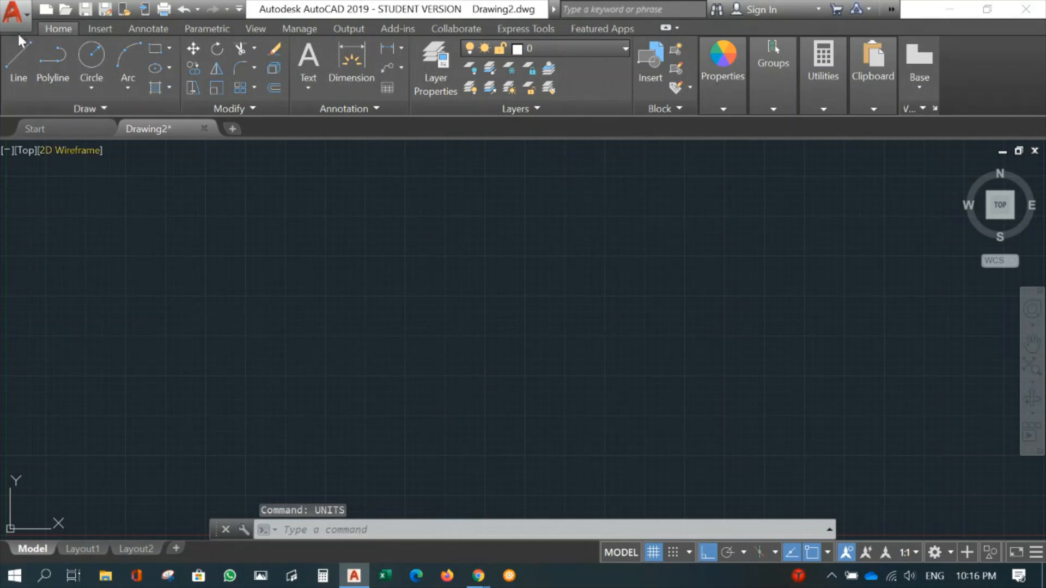
- Modify the Model page setup to use the AutoCAD PDF (High Quality Print).pc3 plotter
{"action": "left_click", "coordinate": [17, 16]}
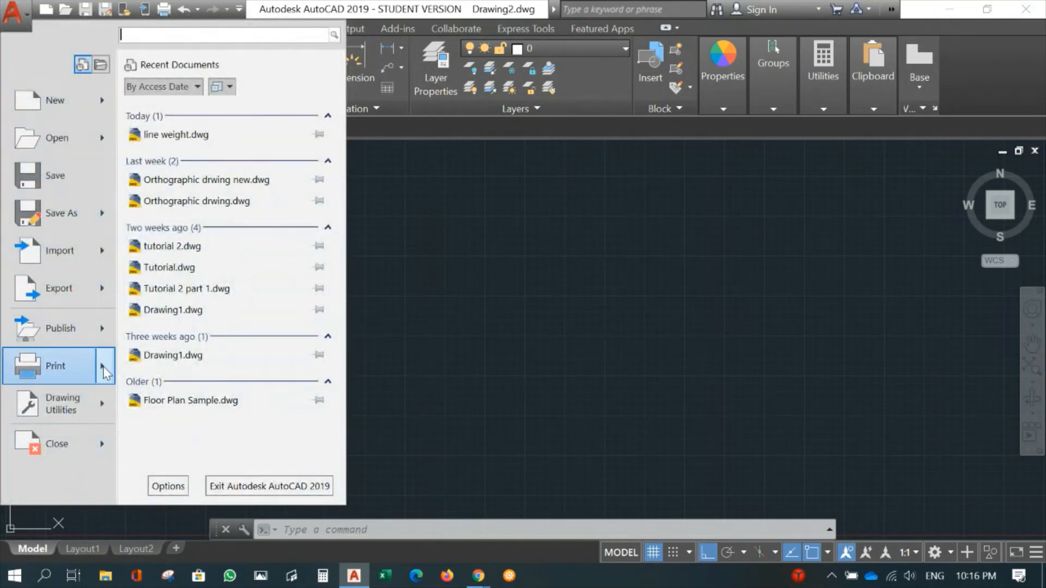
{"action": "mouse_move", "coordinate": [107, 370]}
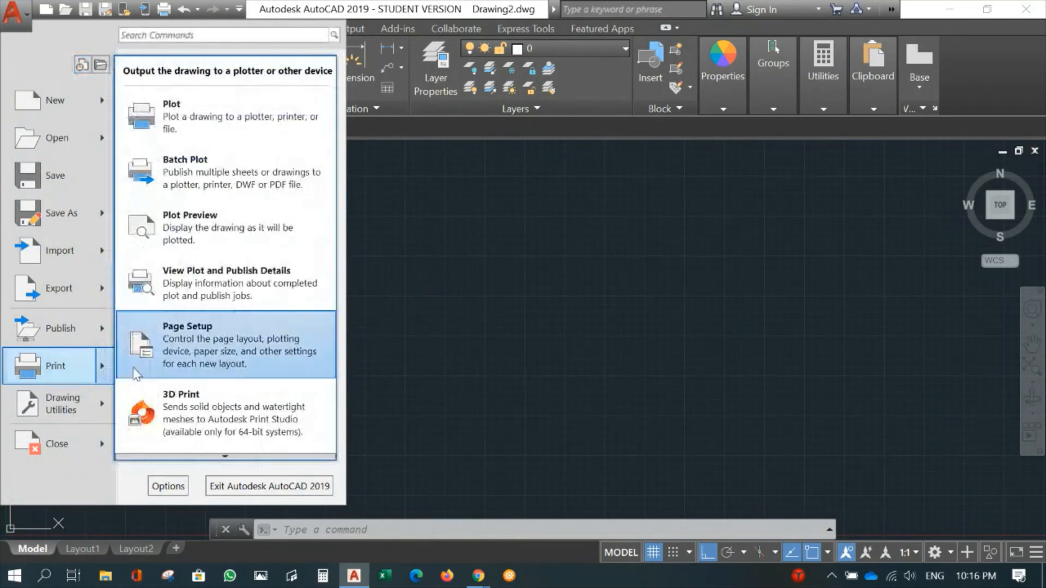
{"action": "left_click", "coordinate": [241, 348]}
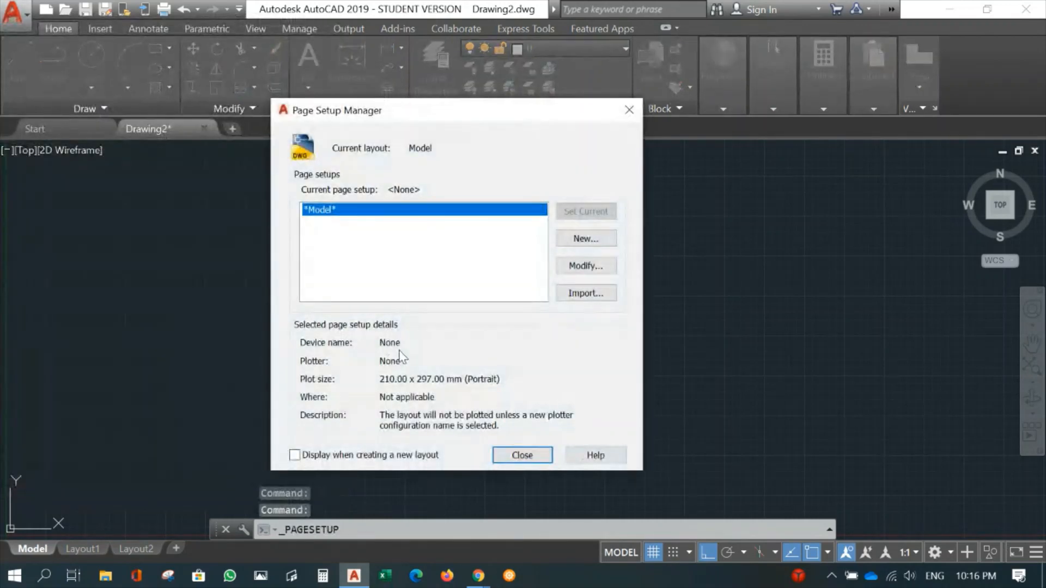
{"action": "left_click", "coordinate": [586, 266]}
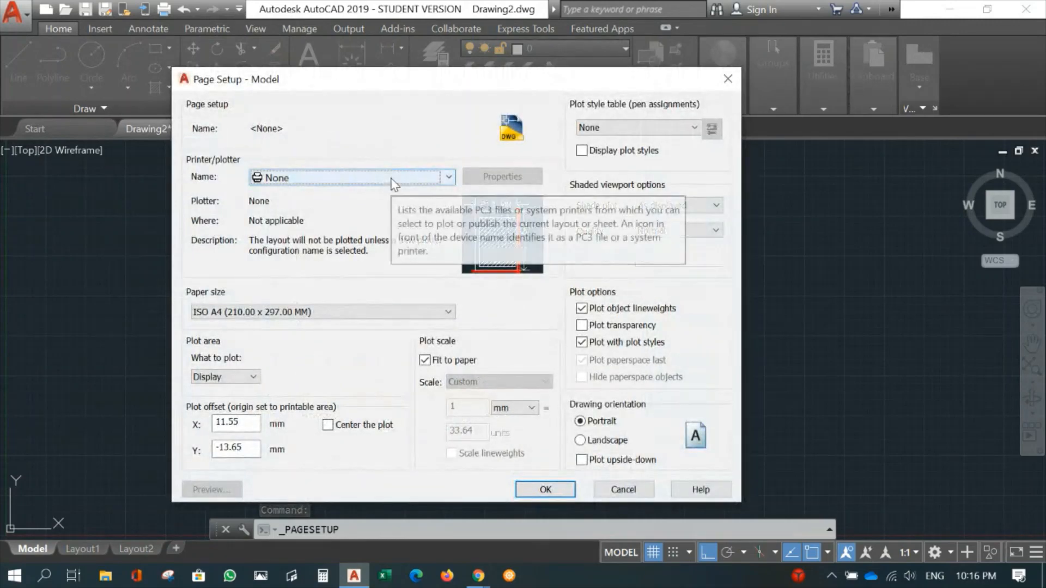
{"action": "left_click", "coordinate": [390, 178]}
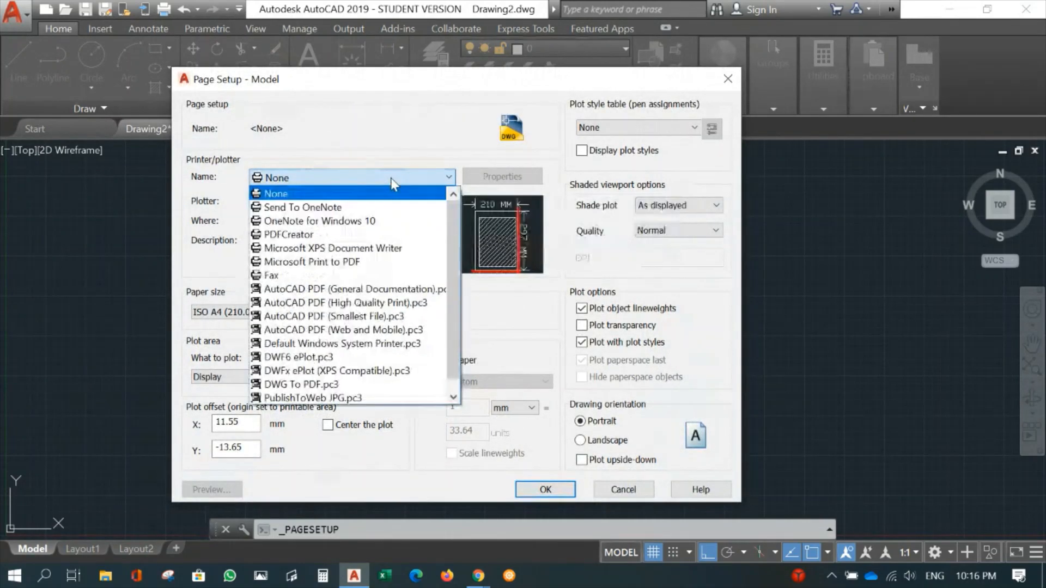
{"action": "left_click", "coordinate": [351, 307]}
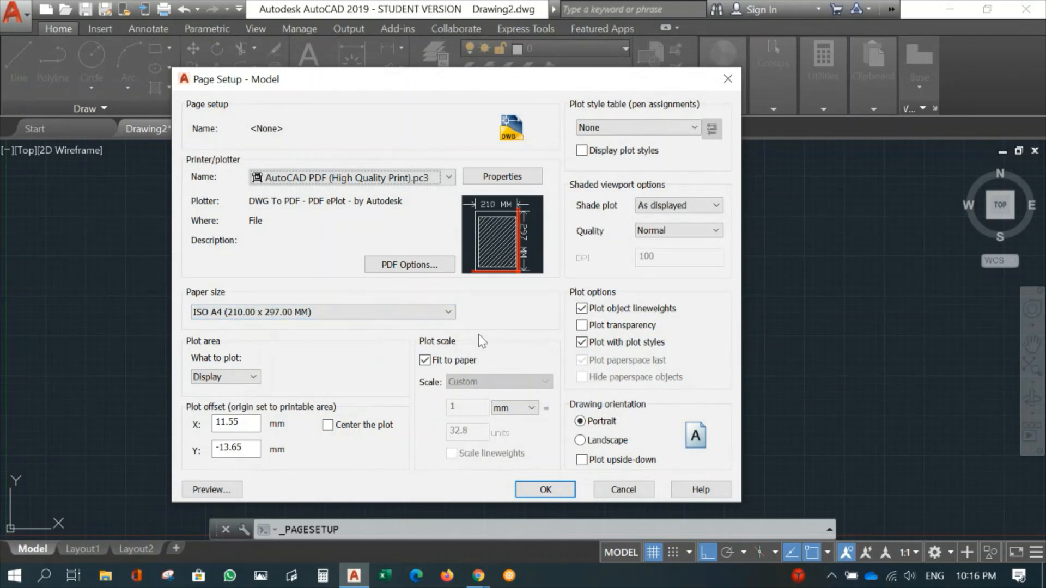
- Set the page setup to ISO full bleed A3 (420.00 x 297.00 MM) paper in landscape orientation with a centered plot
{"action": "left_click", "coordinate": [430, 312]}
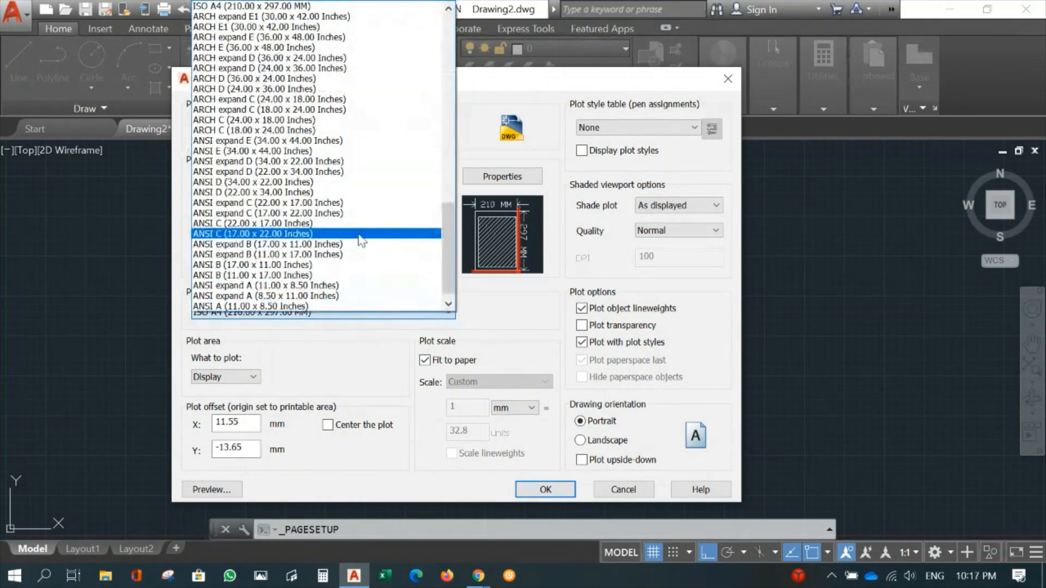
{"action": "scroll", "coordinate": [360, 240], "scroll_direction": "up", "scroll_amount": 6}
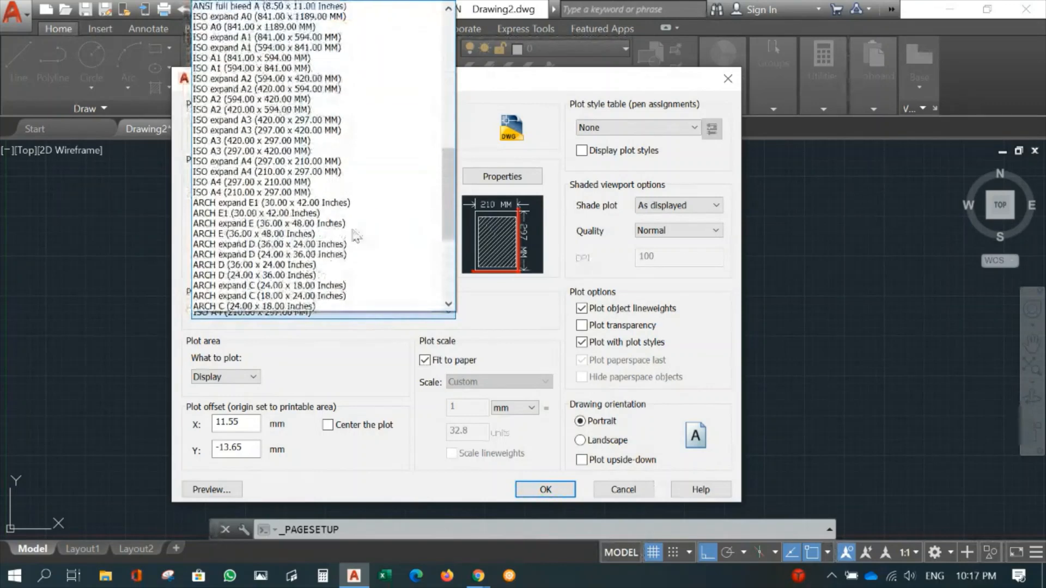
{"action": "scroll", "coordinate": [326, 218], "scroll_direction": "up", "scroll_amount": 6}
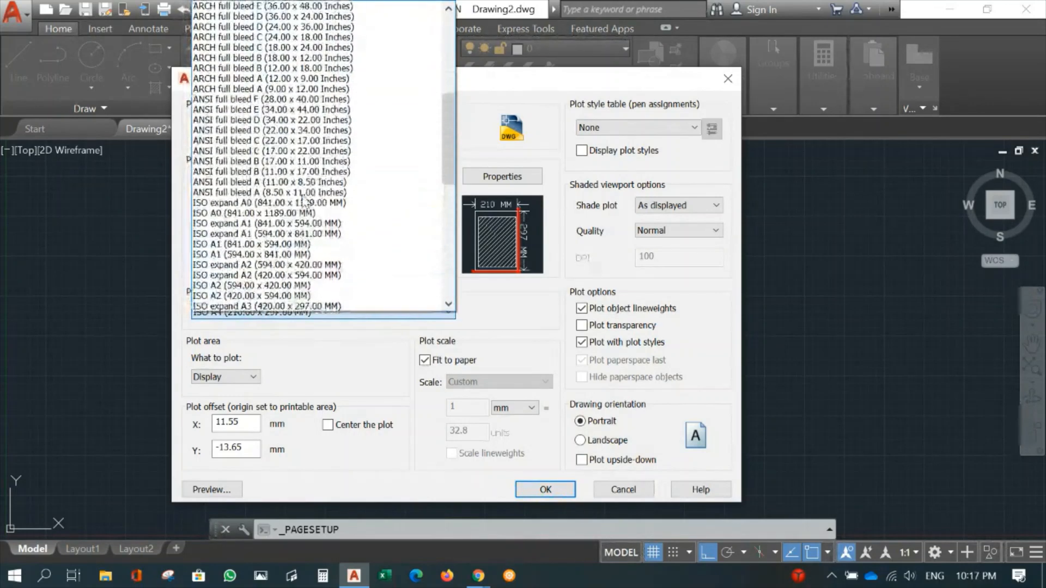
{"action": "scroll", "coordinate": [304, 202], "scroll_direction": "up", "scroll_amount": 4}
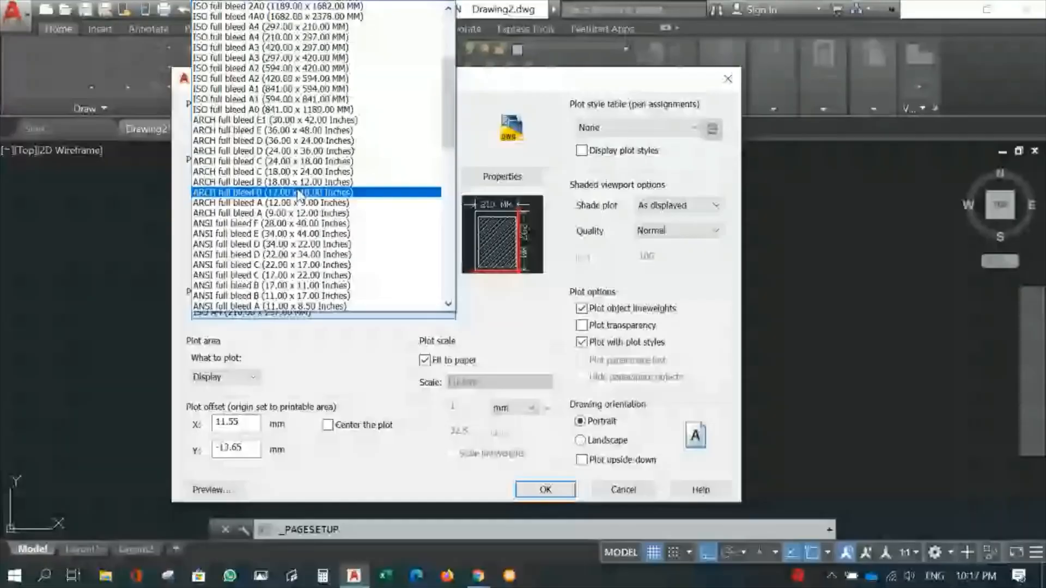
{"action": "left_click", "coordinate": [270, 48]}
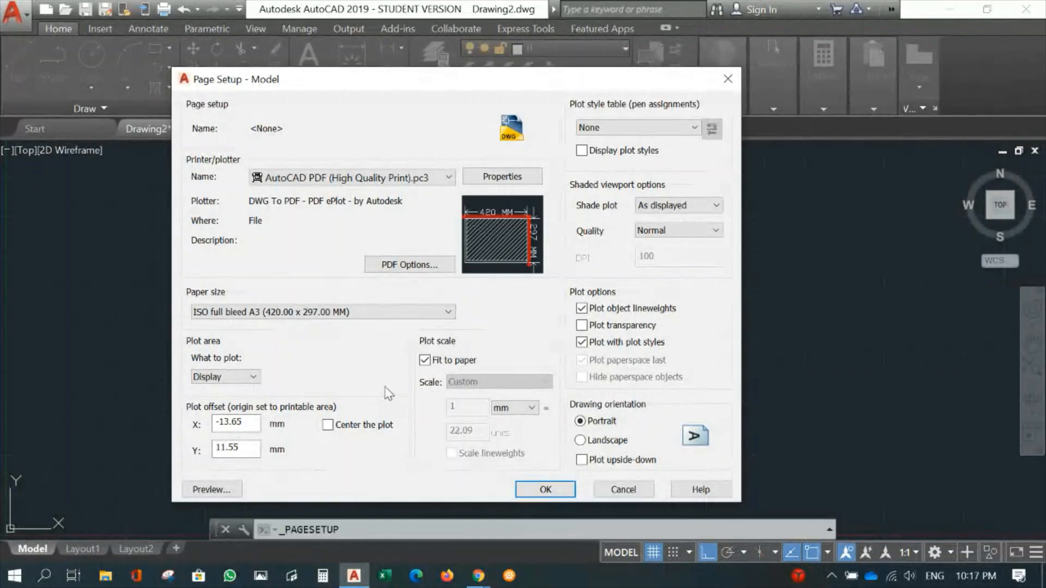
{"action": "left_click", "coordinate": [327, 425]}
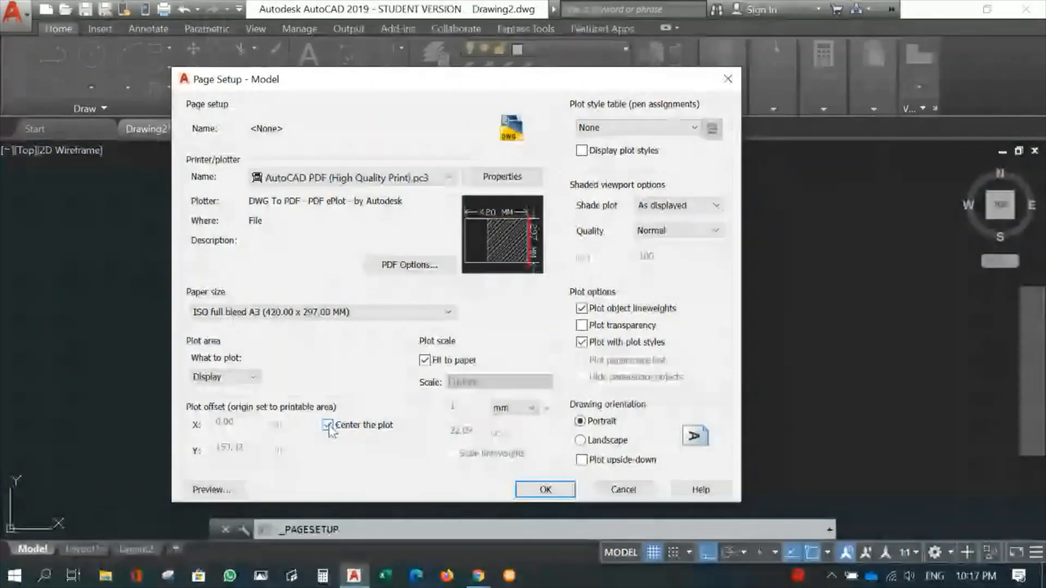
{"action": "left_click", "coordinate": [580, 440]}
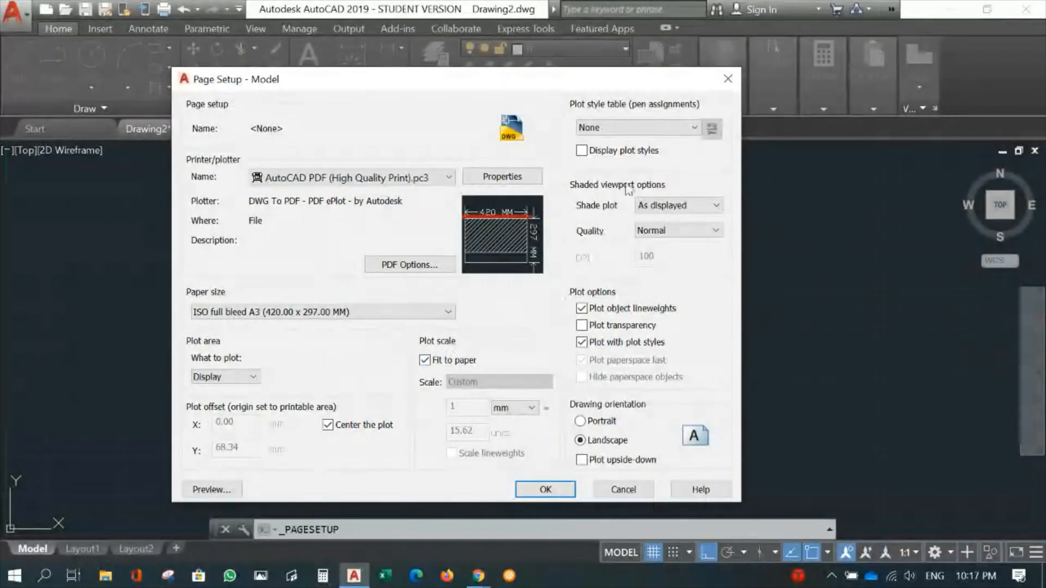
- Assign the Asmadi.ctb plot style table to all layouts and save the Model page setup
{"action": "left_click", "coordinate": [696, 128]}
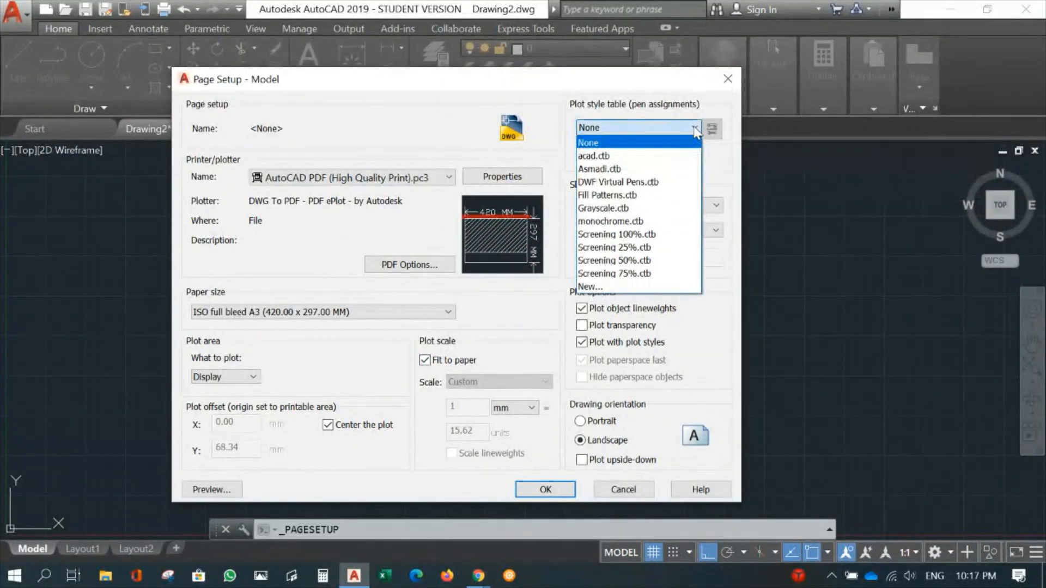
{"action": "left_click", "coordinate": [622, 170]}
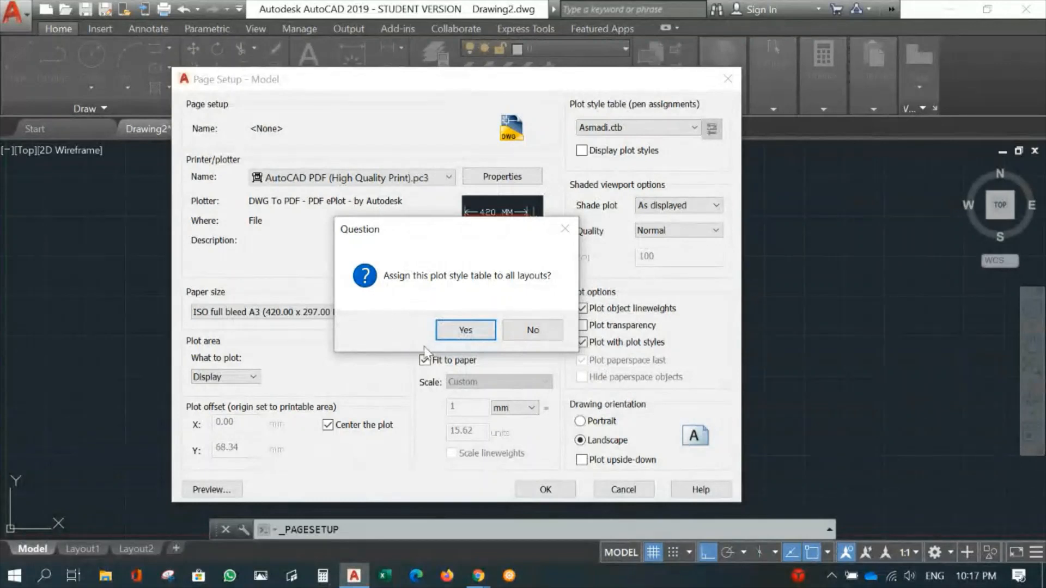
{"action": "left_click", "coordinate": [470, 334]}
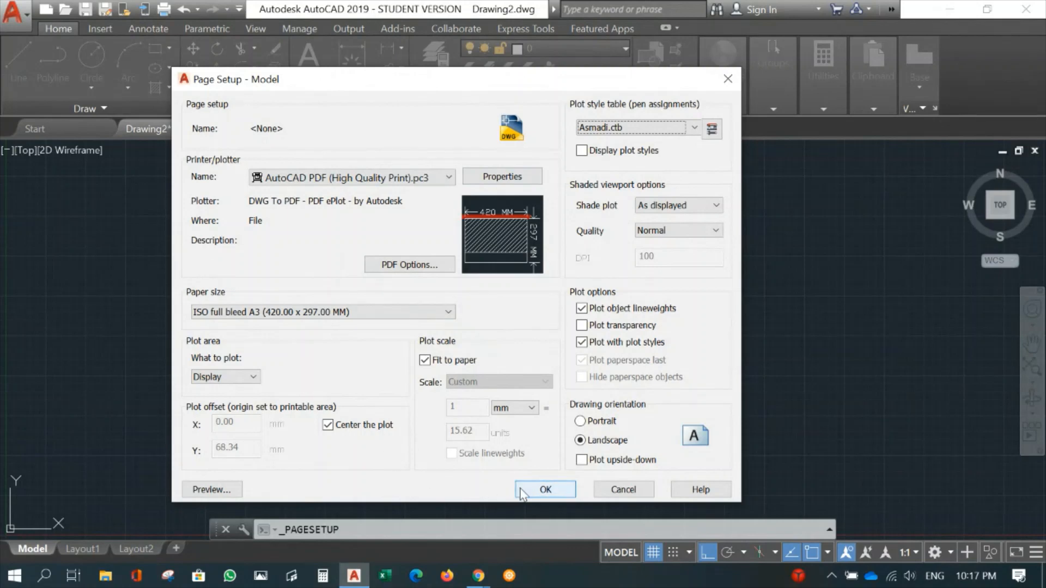
{"action": "left_click", "coordinate": [545, 489]}
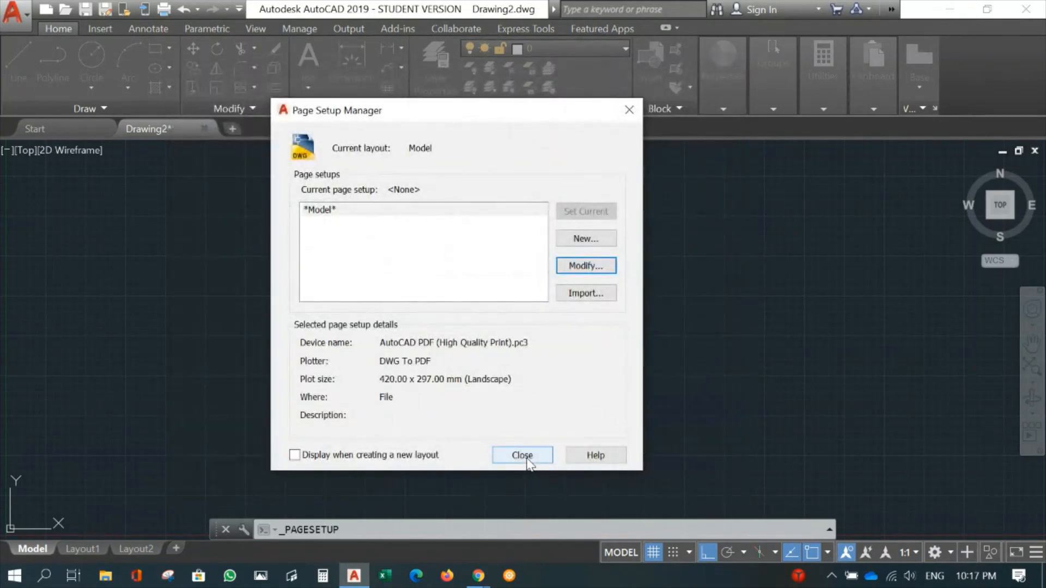
{"action": "left_click", "coordinate": [526, 460]}
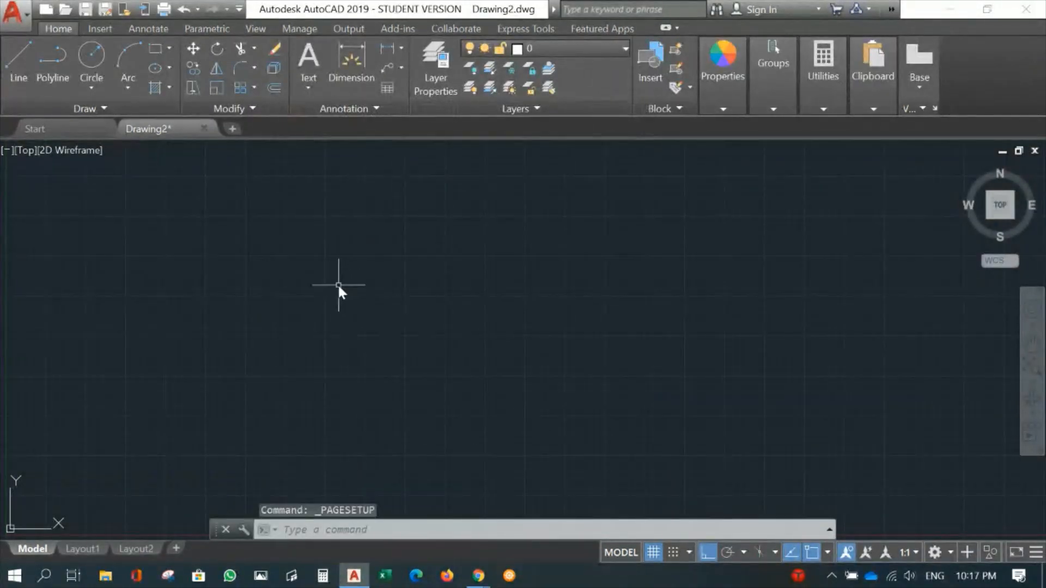
- Draw a vertical line going up from a point just above and to the right of the drawing origin
{"action": "scroll", "coordinate": [327, 322], "scroll_direction": "down", "scroll_amount": 2}
{"action": "scroll", "coordinate": [360, 318], "scroll_direction": "up", "scroll_amount": 2}
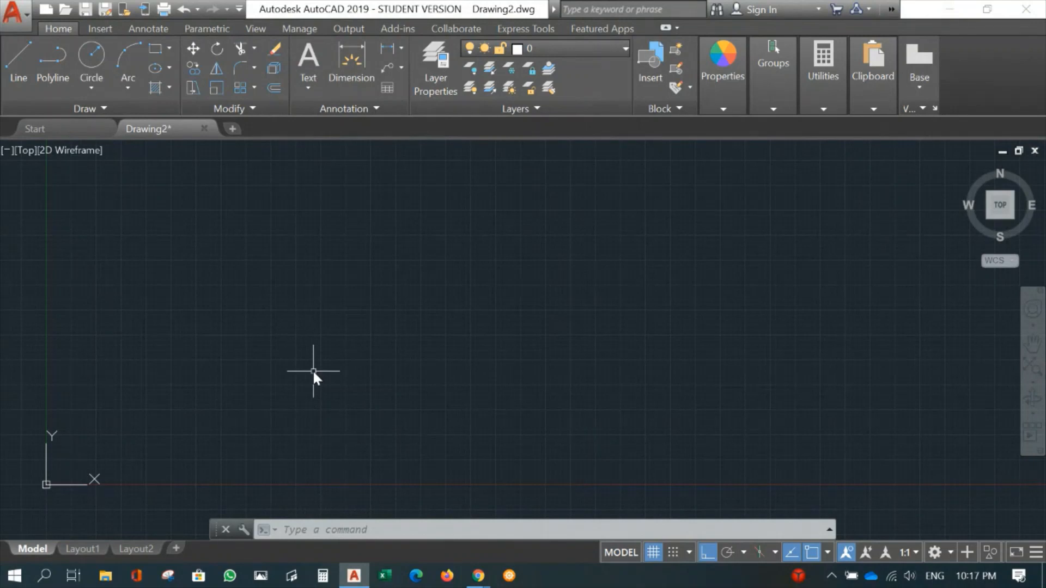
{"action": "mouse_move", "coordinate": [144, 443]}
{"action": "middle_mouse_down"}
{"action": "mouse_move", "coordinate": [208, 440]}
{"action": "mouse_move", "coordinate": [185, 447]}
{"action": "mouse_move", "coordinate": [150, 429]}
{"action": "middle_mouse_up"}
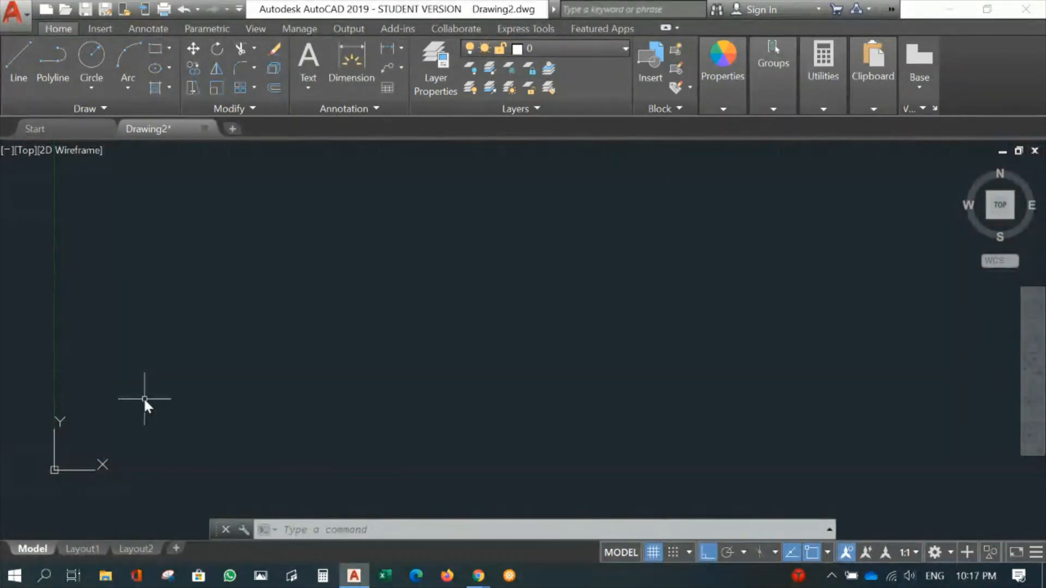
{"action": "type", "text": "l"}
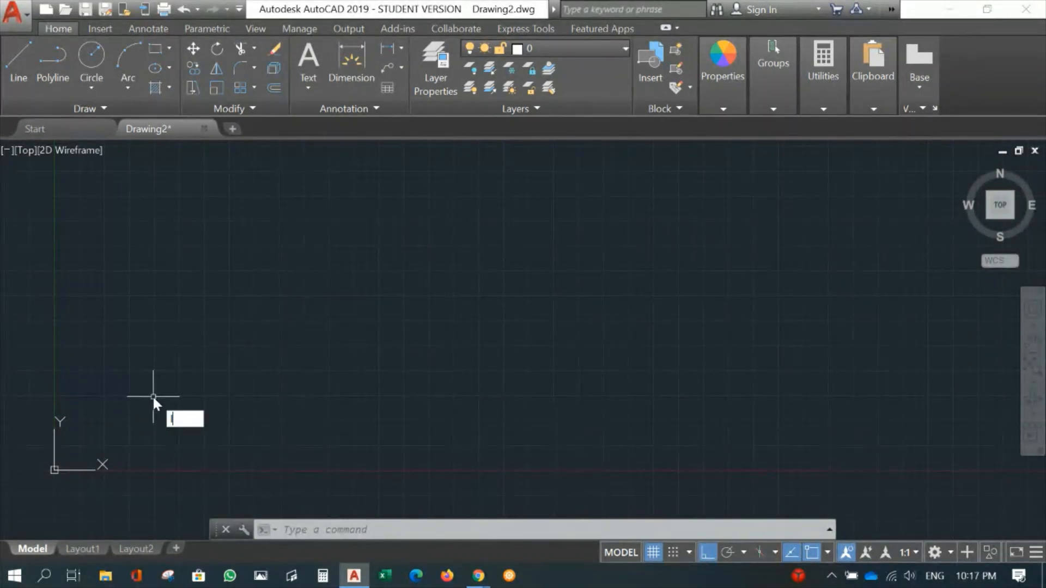
{"action": "key", "text": "Escape"}
{"action": "type", "text": "l"}
{"action": "key", "text": "Return"}
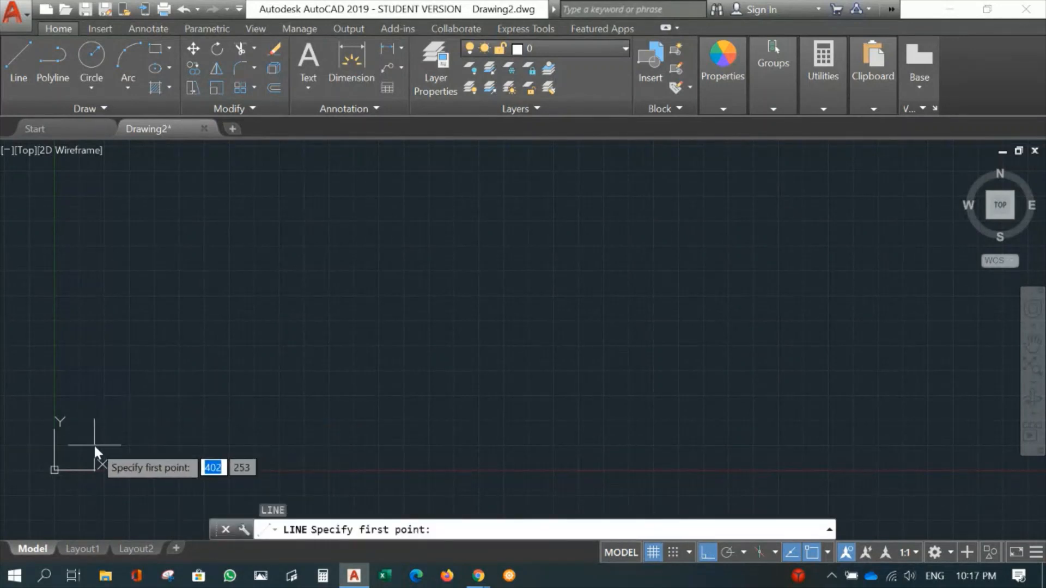
{"action": "left_click", "coordinate": [82, 444]}
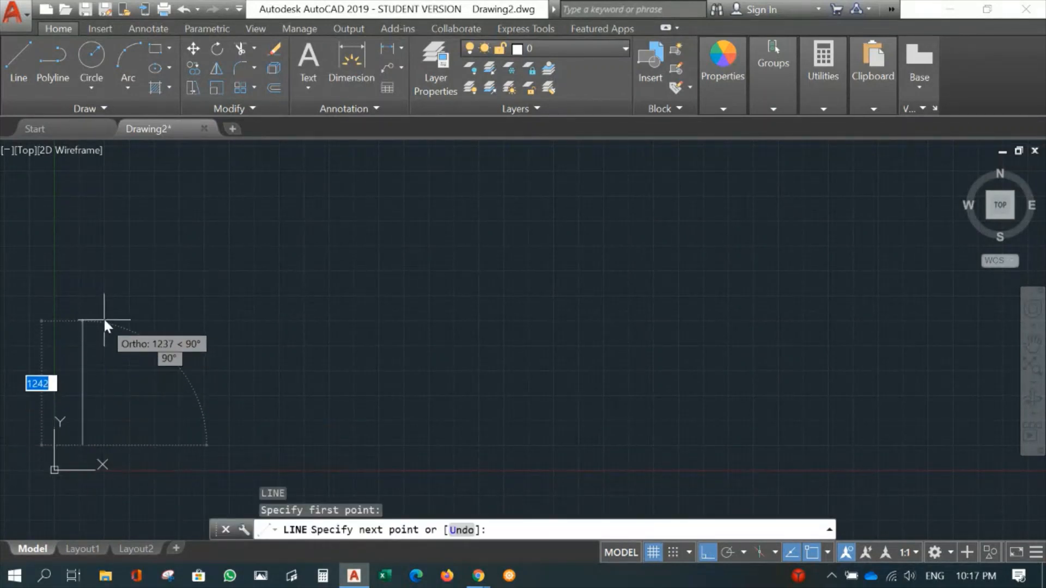
{"action": "left_click", "coordinate": [118, 211]}
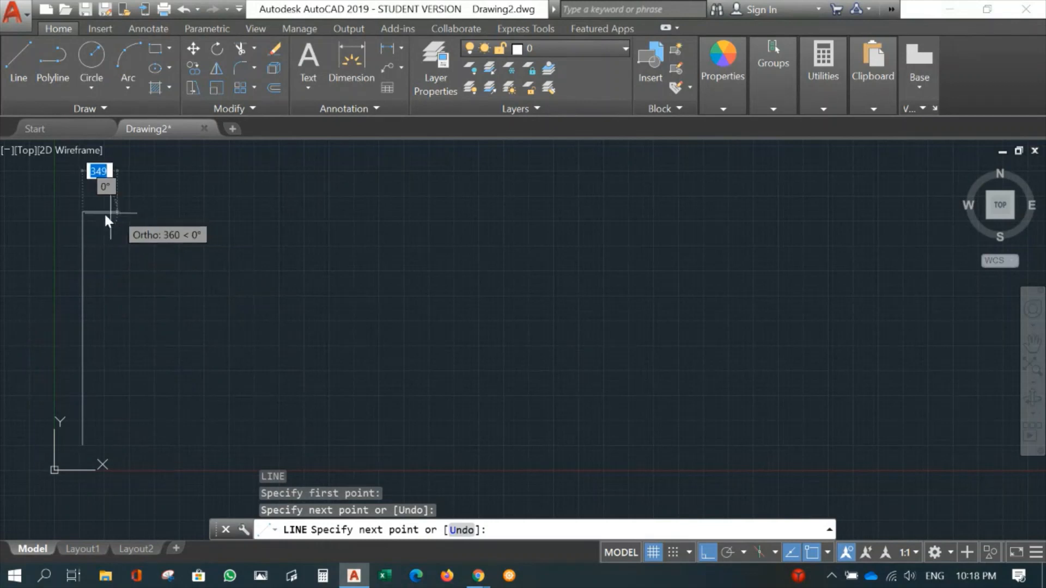
{"action": "key", "text": "Return"}
{"action": "key", "text": "Return"}
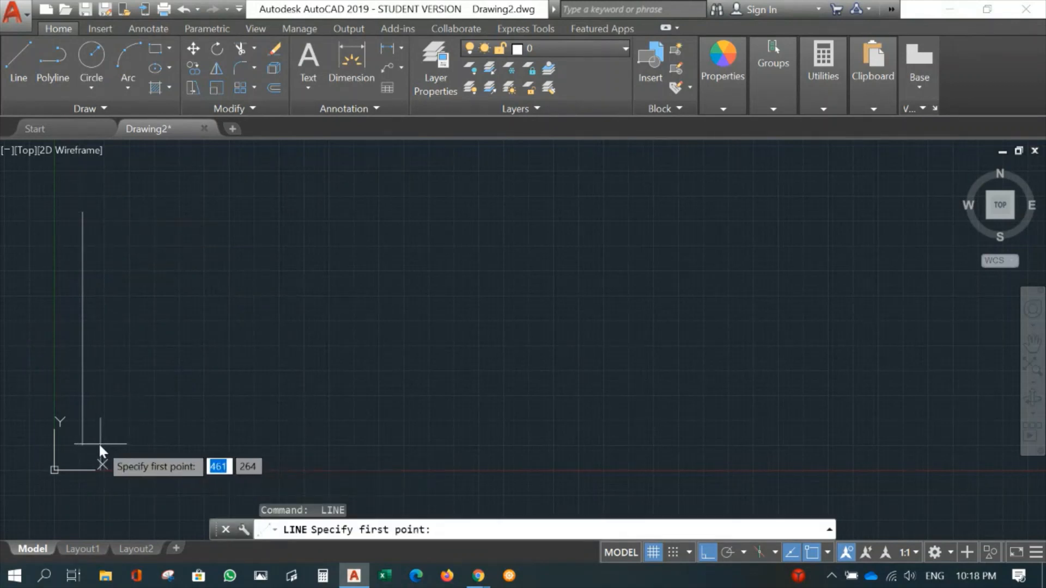
- Draw a horizontal line to the right from the lower end of the vertical line
{"action": "left_click", "coordinate": [82, 445]}
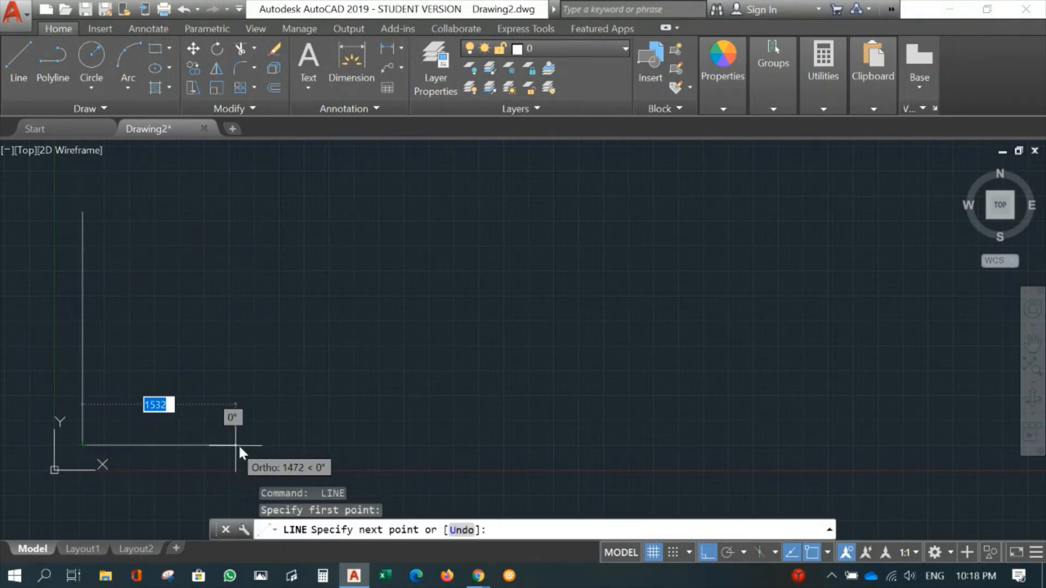
{"action": "left_click", "coordinate": [261, 446]}
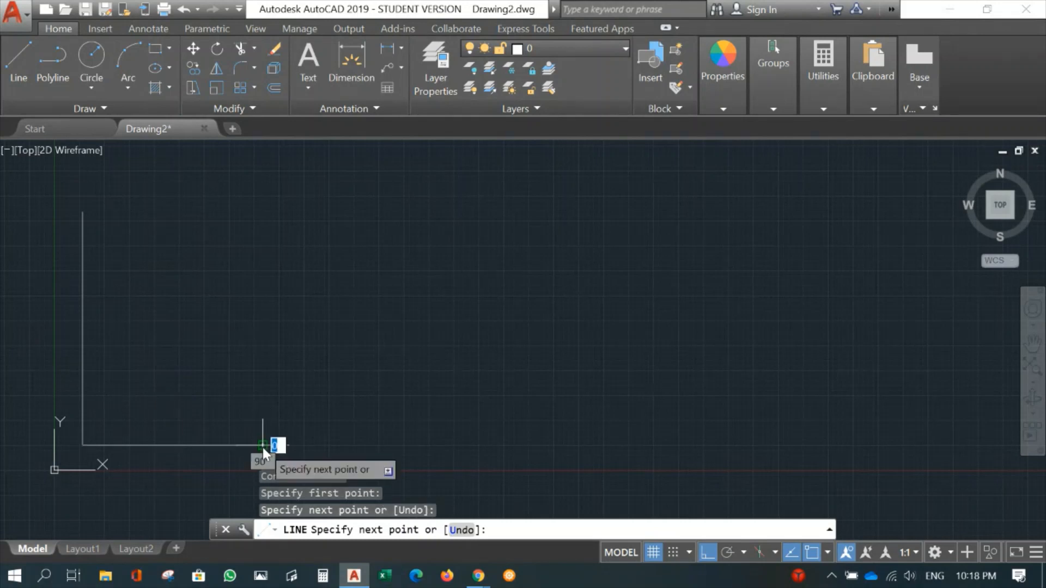
{"action": "key", "text": "Return"}
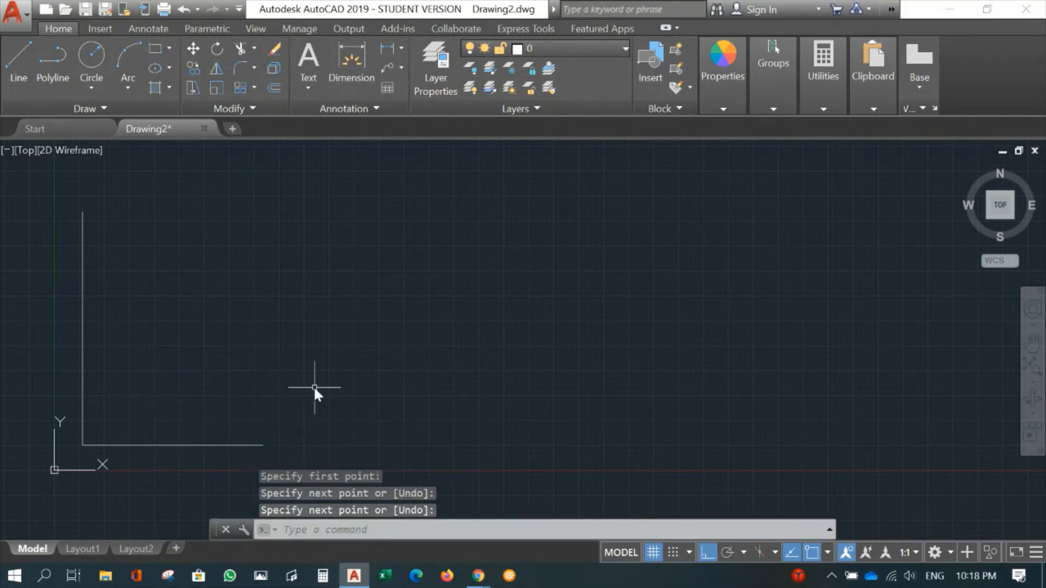
- Offset the vertical line 10000 mm to the right
{"action": "mouse_move", "coordinate": [138, 355]}
{"action": "middle_mouse_down"}
{"action": "mouse_move", "coordinate": [200, 348]}
{"action": "mouse_move", "coordinate": [173, 363]}
{"action": "middle_mouse_up"}
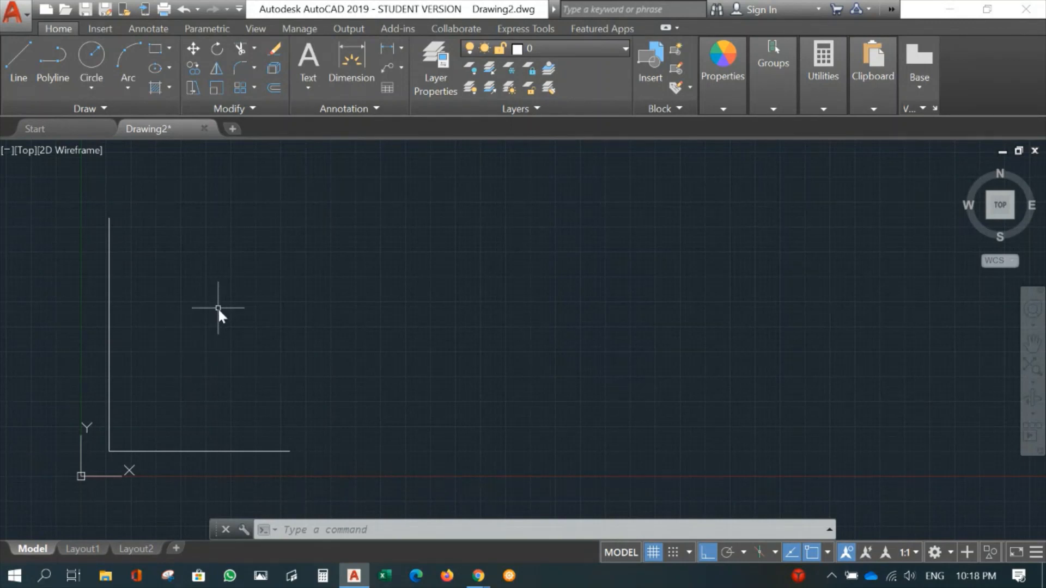
{"action": "type", "text": "o"}
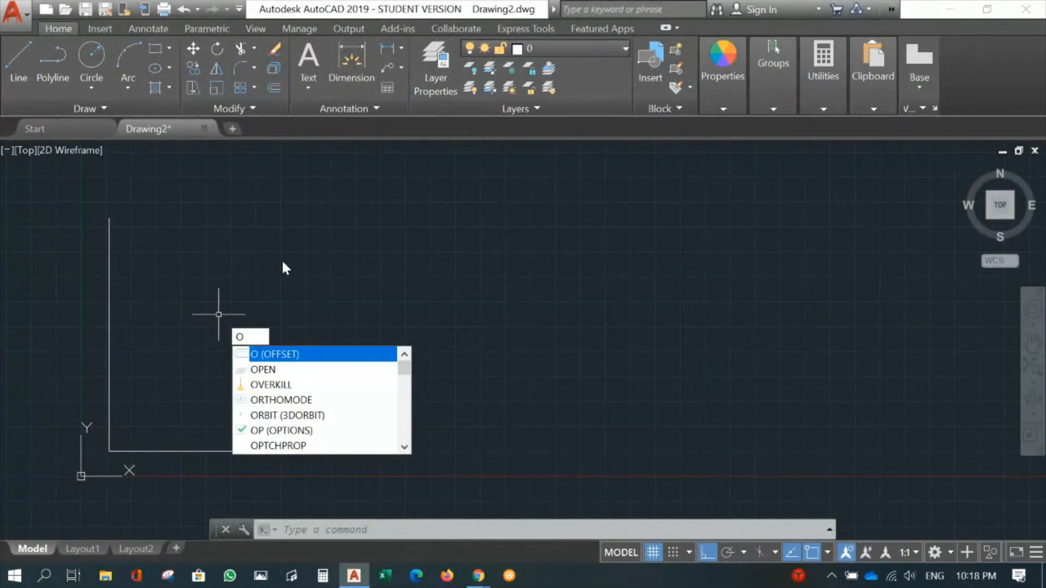
{"action": "key", "text": "Return"}
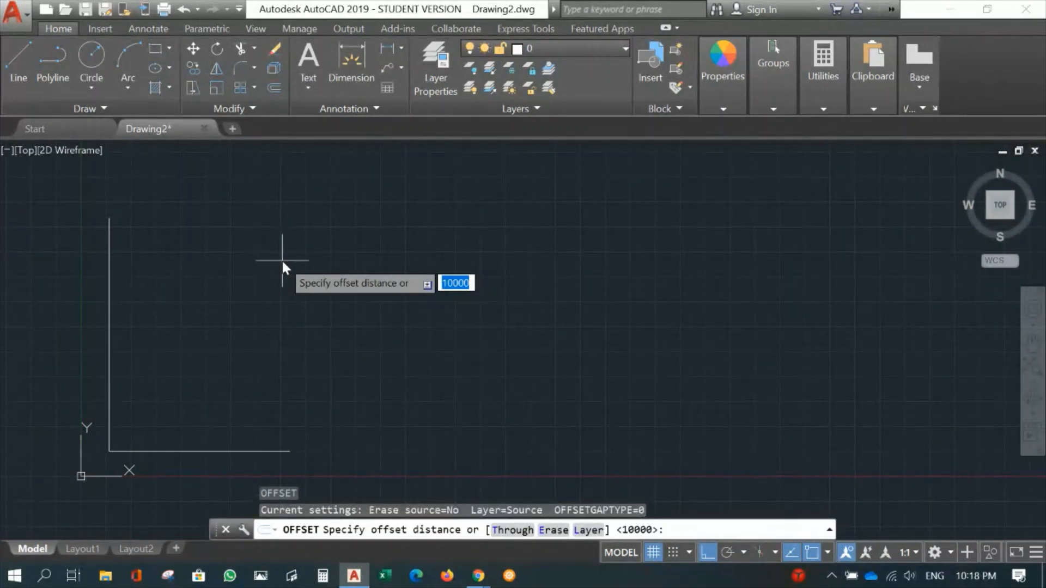
{"action": "type", "text": "10000"}
{"action": "key", "text": "Return"}
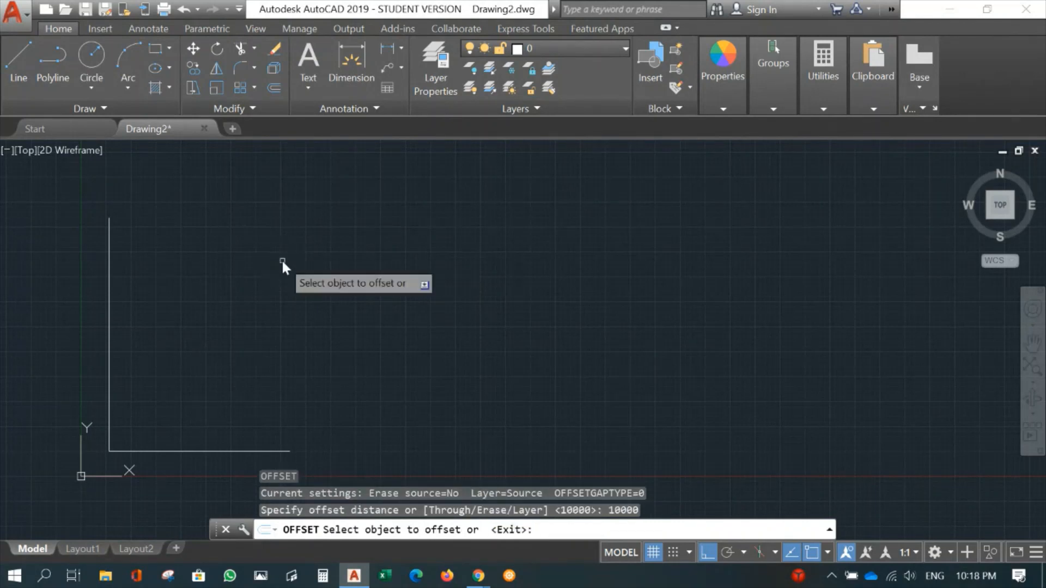
{"action": "left_click", "coordinate": [110, 321]}
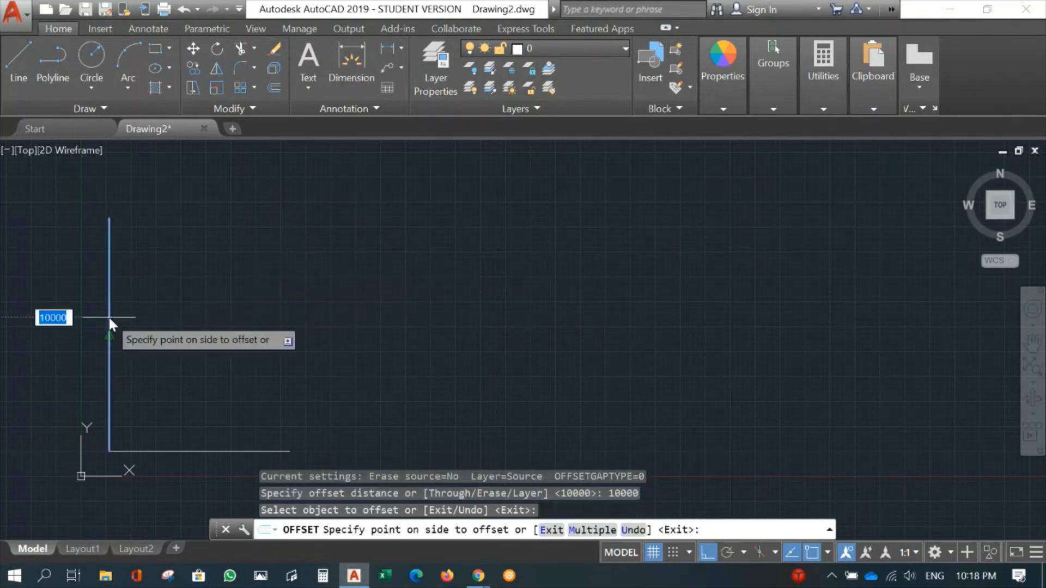
{"action": "left_click", "coordinate": [456, 335]}
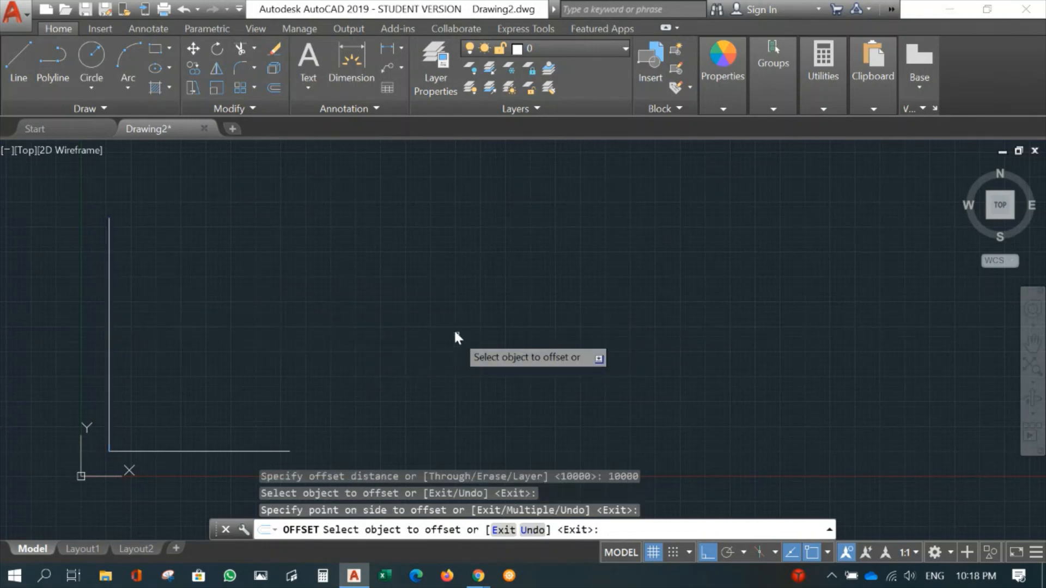
- Offset the horizontal line upward by the same 10000 mm distance and finish the offset
{"action": "left_click", "coordinate": [184, 452]}
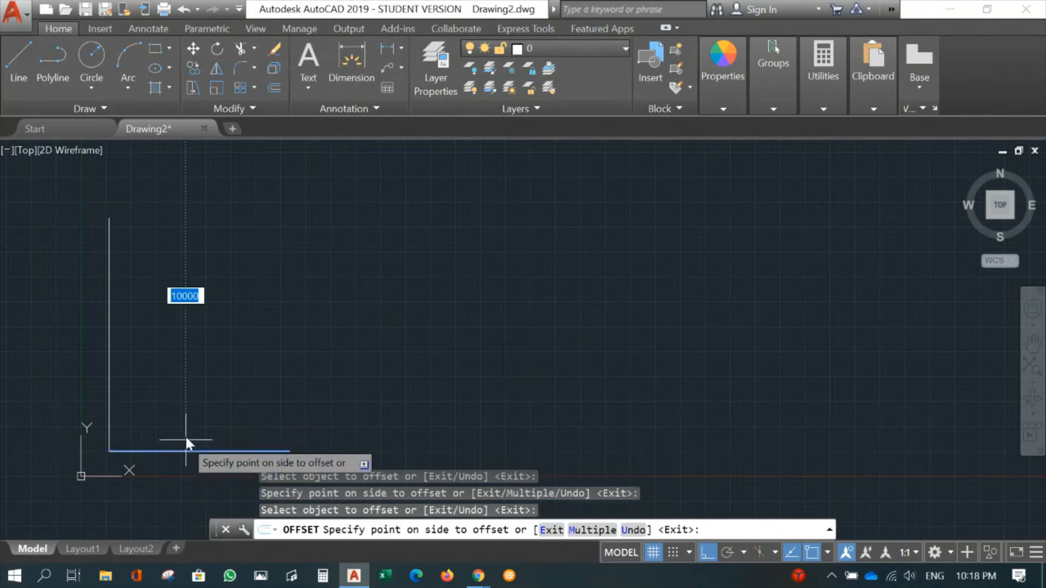
{"action": "left_click", "coordinate": [204, 236]}
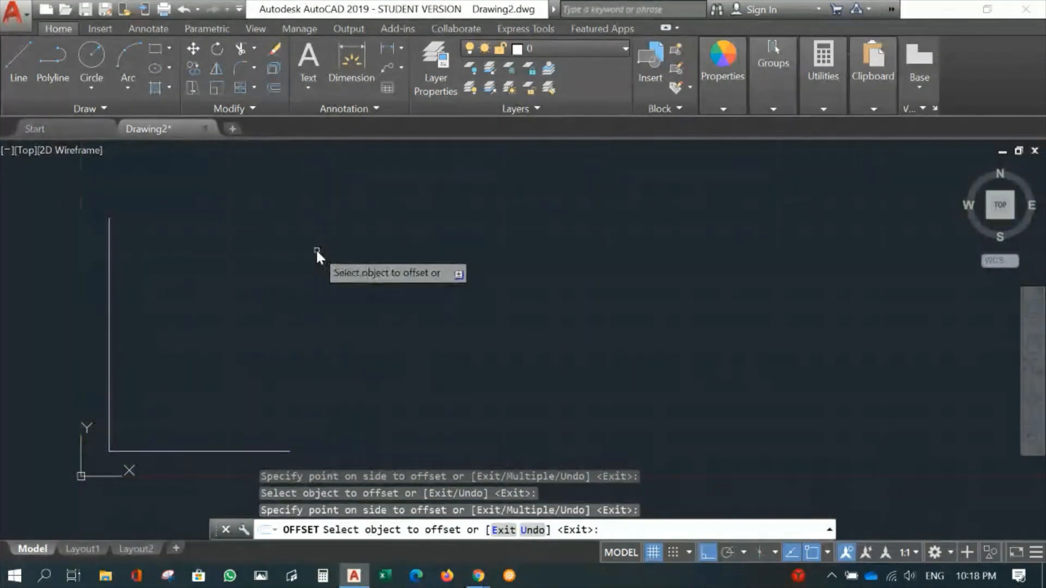
{"action": "key", "text": "Return"}
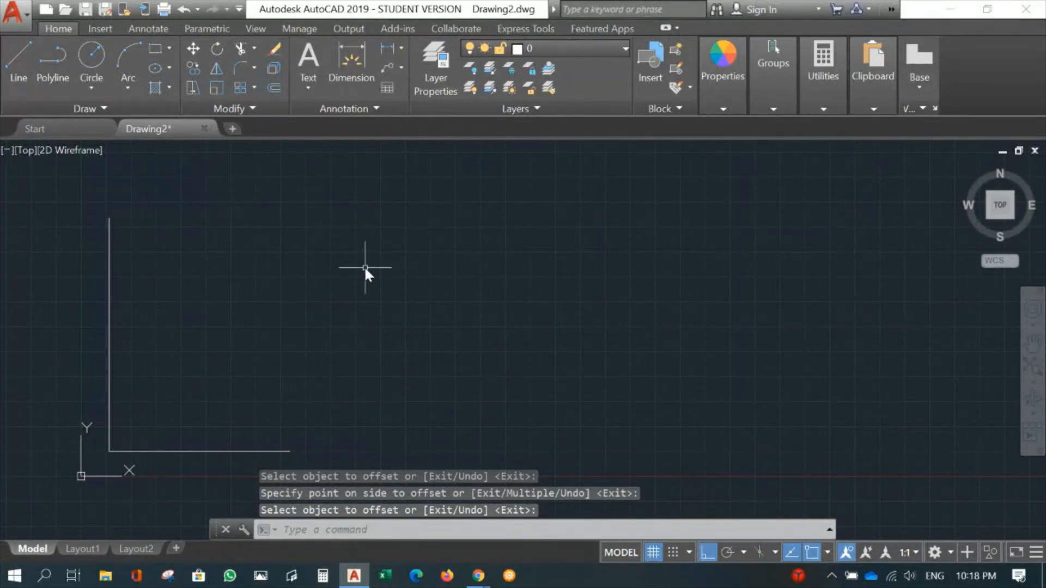
- Zoom to all objects and frame the original lines together with both offset lines
{"action": "type", "text": "Z"}
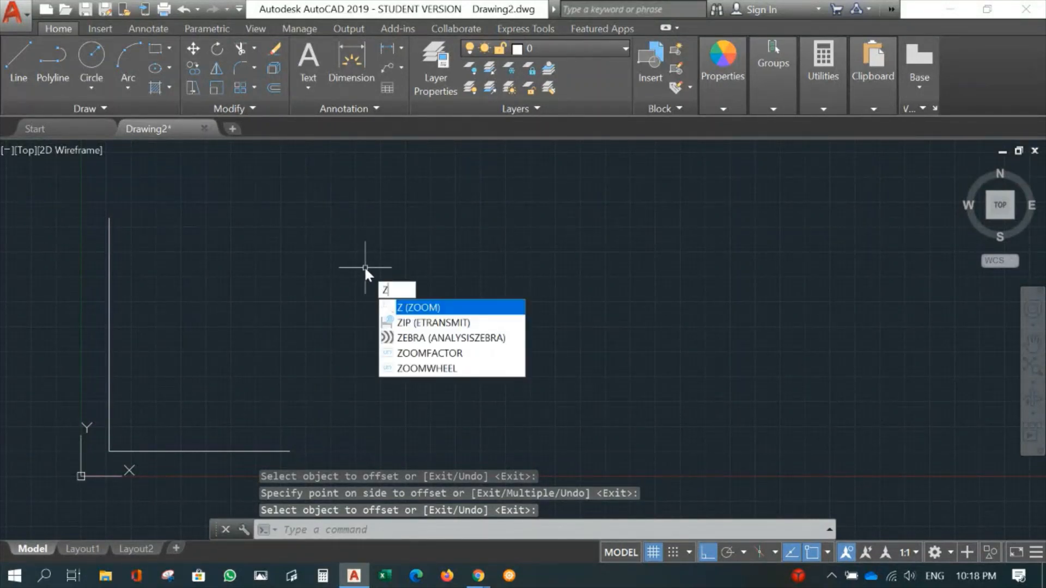
{"action": "key", "text": "Return"}
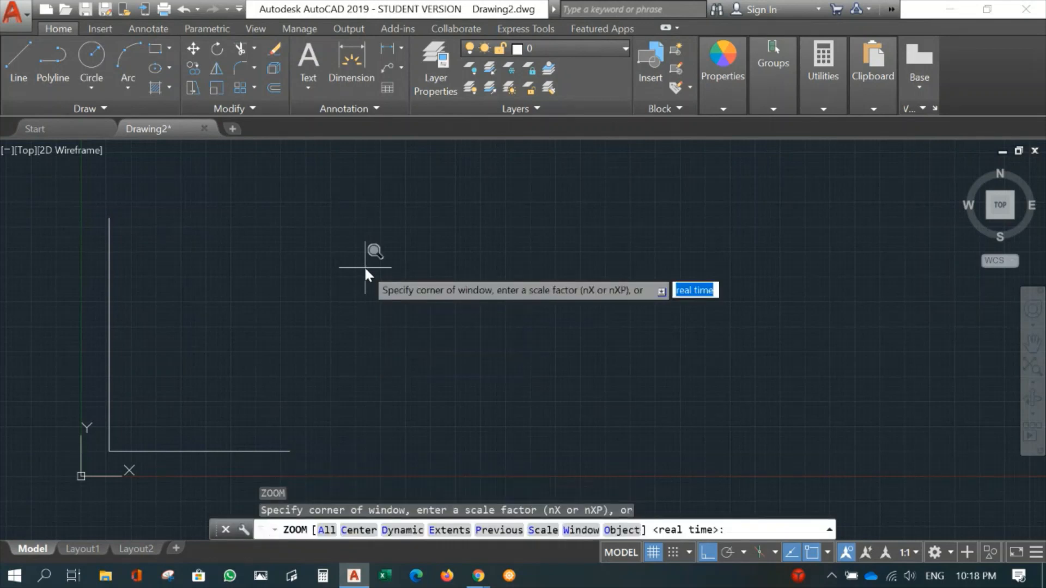
{"action": "type", "text": "a"}
{"action": "key", "text": "Return"}
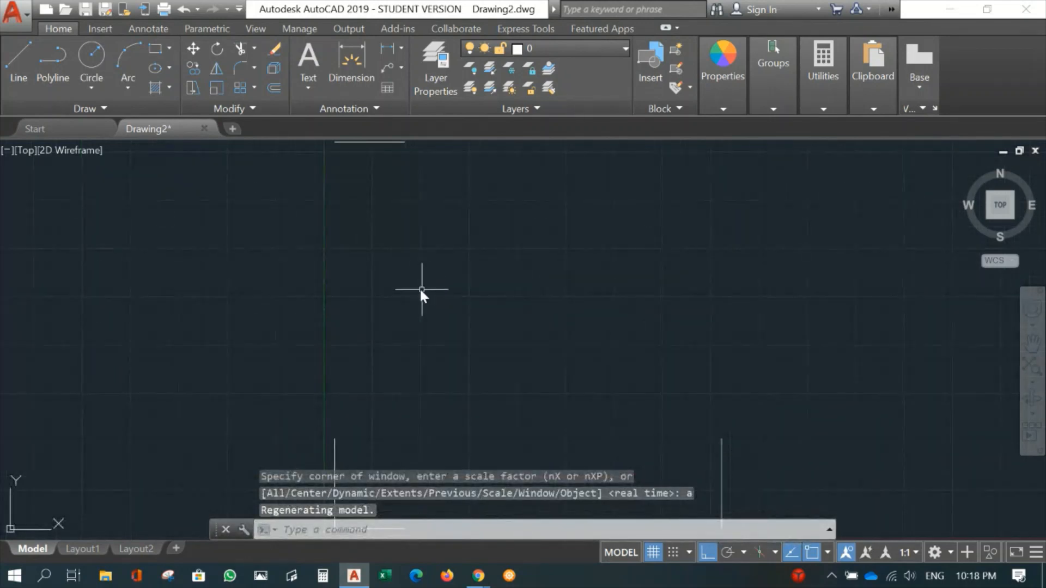
{"action": "mouse_move", "coordinate": [409, 291]}
{"action": "middle_mouse_down"}
{"action": "mouse_move", "coordinate": [315, 281]}
{"action": "mouse_move", "coordinate": [399, 289]}
{"action": "middle_mouse_up"}
{"action": "scroll", "coordinate": [314, 280], "scroll_direction": "down", "scroll_amount": 2}
{"action": "scroll", "coordinate": [380, 283], "scroll_direction": "down", "scroll_amount": 2}
{"action": "scroll", "coordinate": [320, 287], "scroll_direction": "up", "scroll_amount": 2}
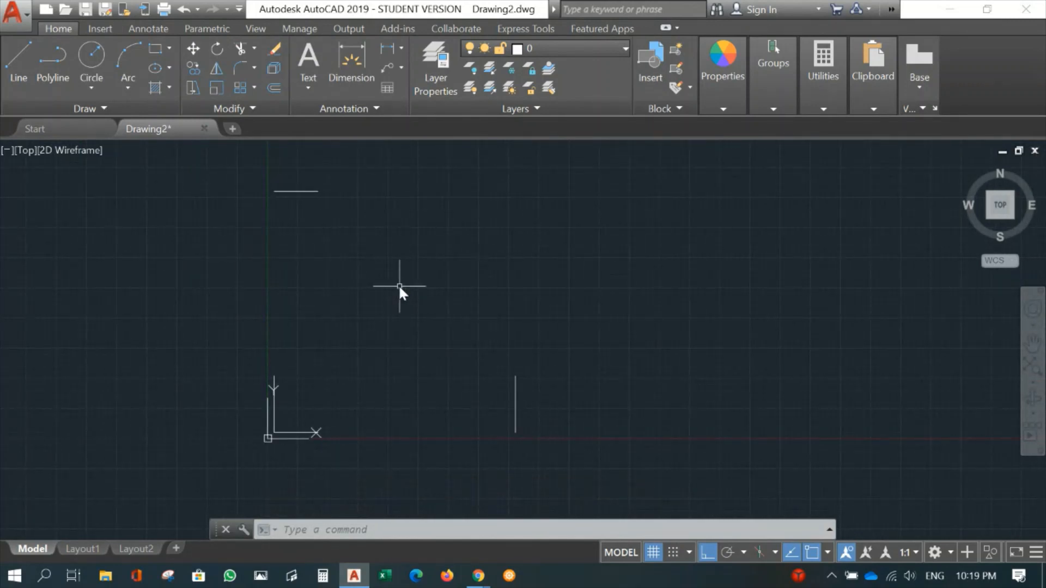
{"action": "middle_click_drag", "start_coordinate": [399, 287], "coordinate": [362, 312]}
{"action": "scroll", "coordinate": [374, 308], "scroll_direction": "up", "scroll_amount": 2}
{"action": "scroll", "coordinate": [372, 306], "scroll_direction": "down", "scroll_amount": 2}
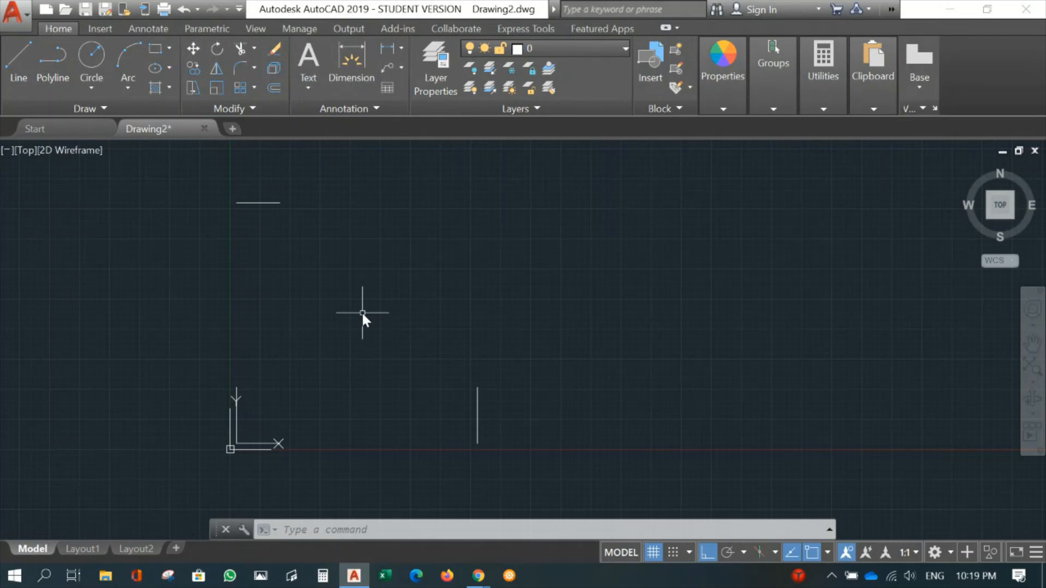
{"action": "scroll", "coordinate": [358, 331], "scroll_direction": "up", "scroll_amount": 2}
{"action": "scroll", "coordinate": [358, 340], "scroll_direction": "down", "scroll_amount": 2}
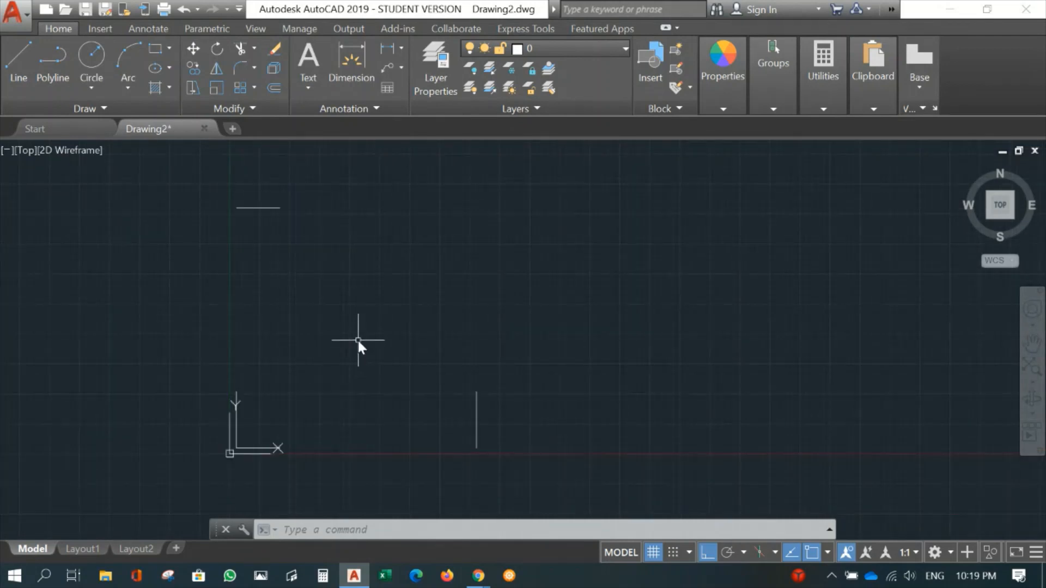
{"action": "middle_click_drag", "start_coordinate": [357, 338], "coordinate": [341, 328]}
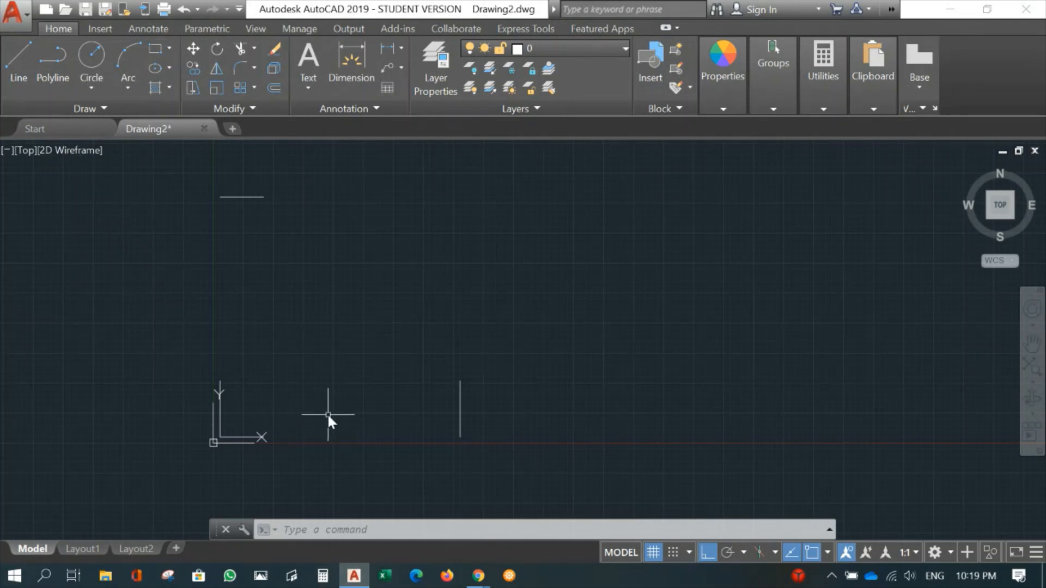
- Set the model space limits from a corner near the origin to an upper right corner at about 11444,10542, just beyond the offset lines
{"action": "type", "text": "LIMIT"}
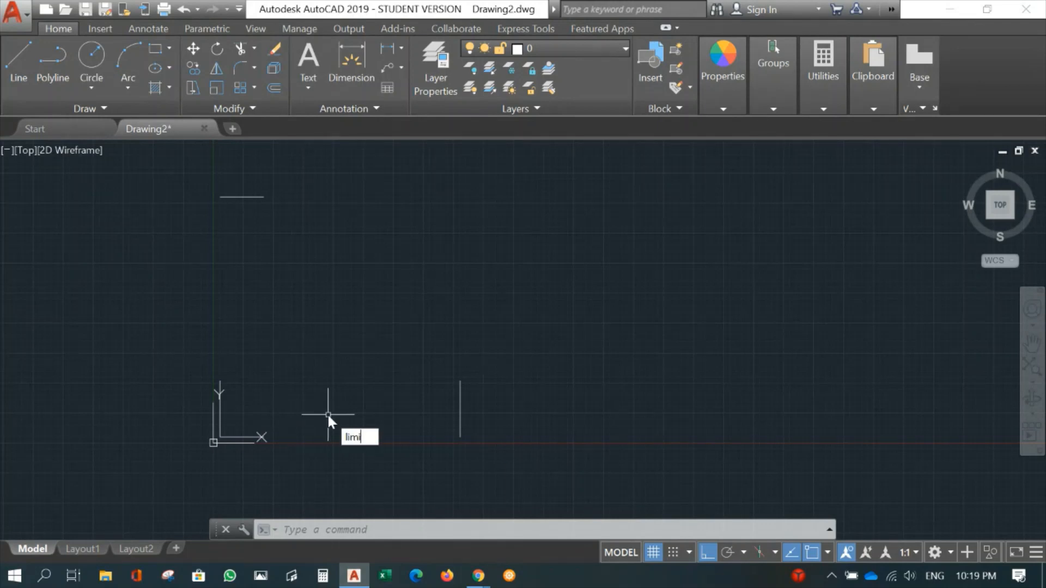
{"action": "type", "text": "S"}
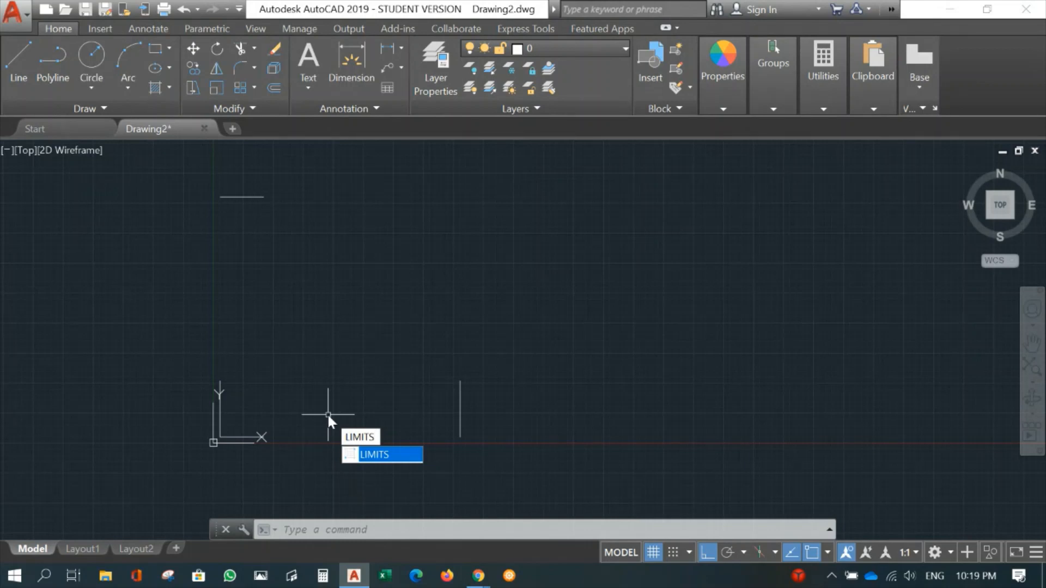
{"action": "key", "text": "Return"}
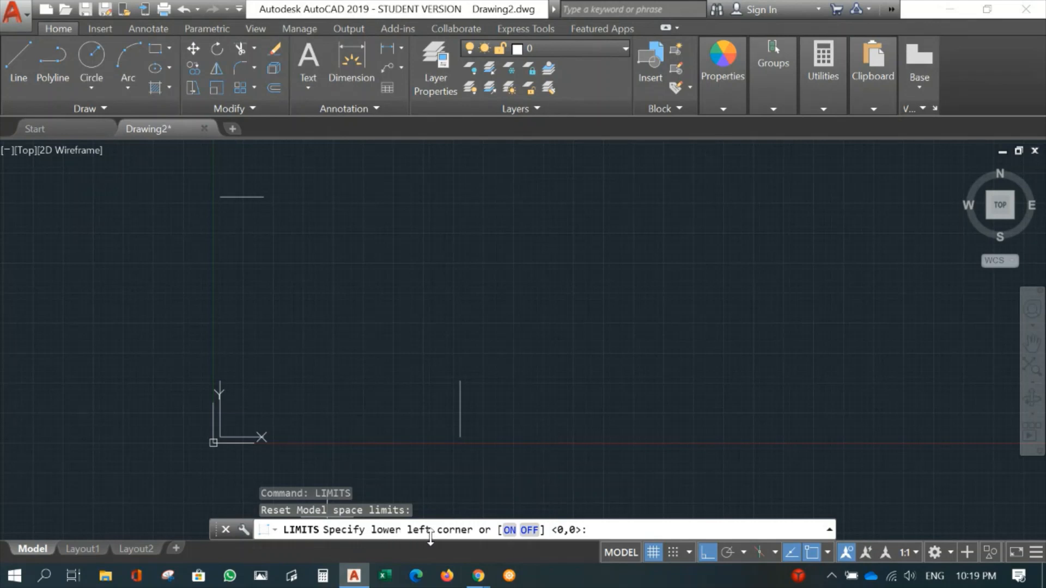
{"action": "left_click", "coordinate": [215, 437]}
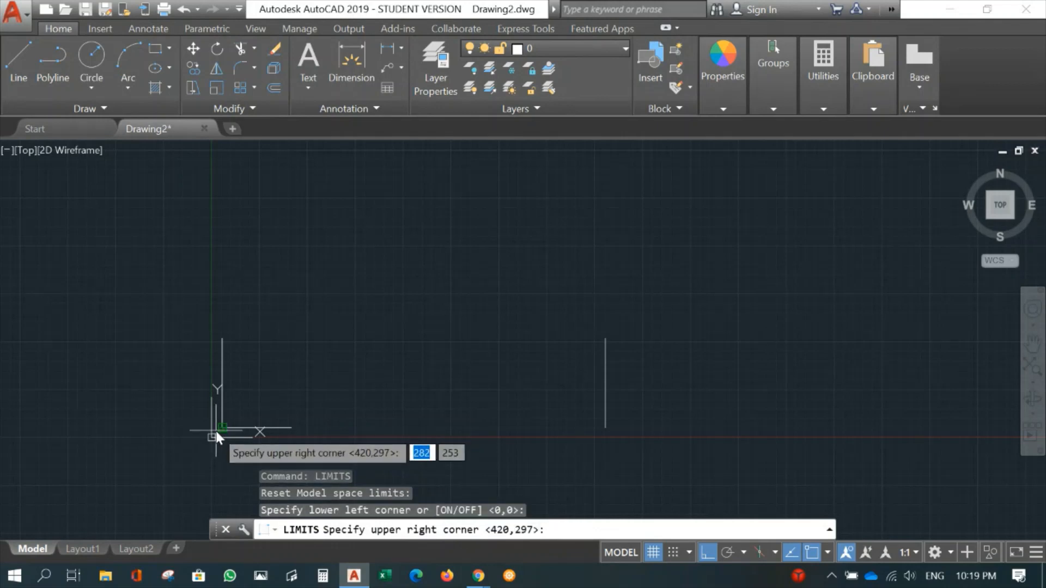
{"action": "middle_click_drag", "start_coordinate": [601, 240], "coordinate": [542, 307]}
{"action": "scroll", "coordinate": [540, 286], "scroll_direction": "down", "scroll_amount": 2}
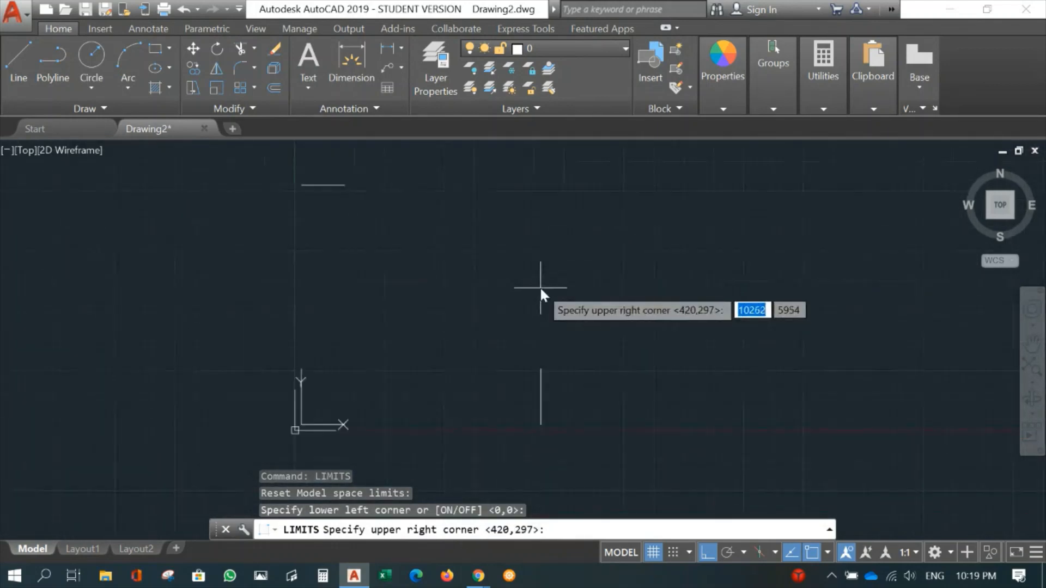
{"action": "left_click", "coordinate": [569, 177]}
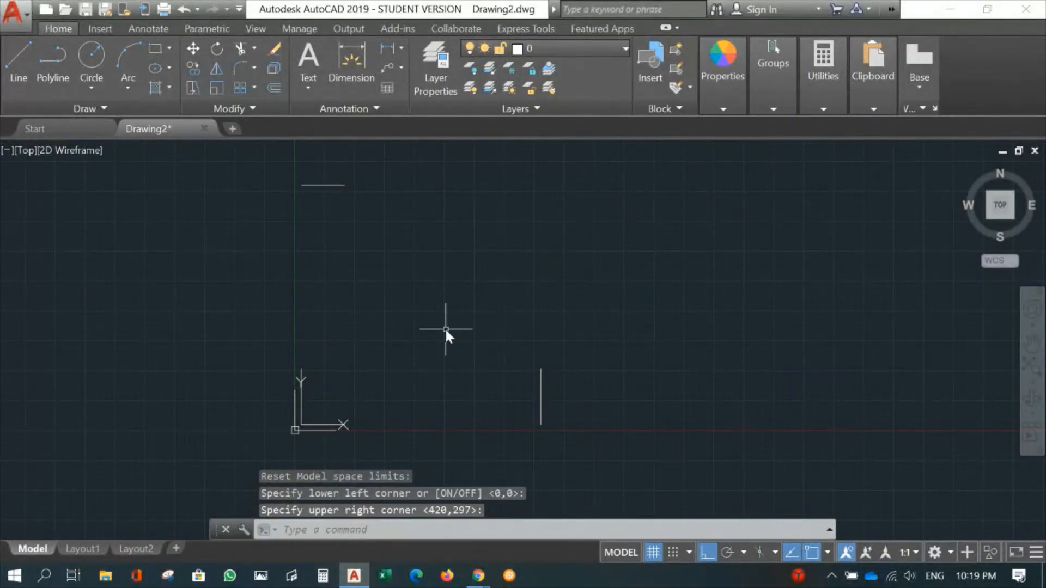
- Zoom to all to view the area of the new drawing limits
{"action": "scroll", "coordinate": [447, 328], "scroll_direction": "up", "scroll_amount": 2}
{"action": "scroll", "coordinate": [455, 324], "scroll_direction": "down", "scroll_amount": 2}
{"action": "scroll", "coordinate": [455, 323], "scroll_direction": "up", "scroll_amount": 2}
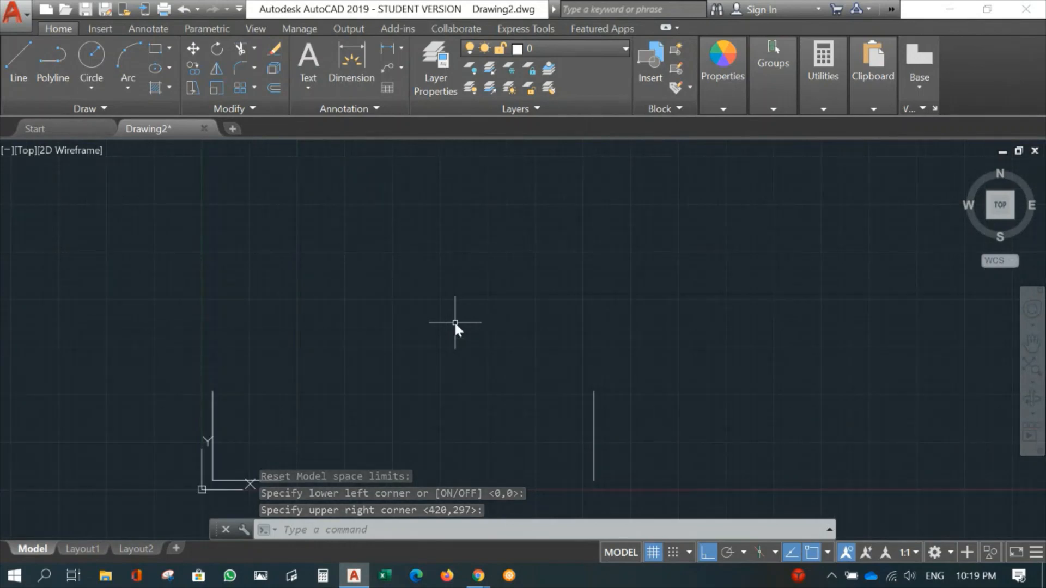
{"action": "scroll", "coordinate": [455, 323], "scroll_direction": "down", "scroll_amount": 2}
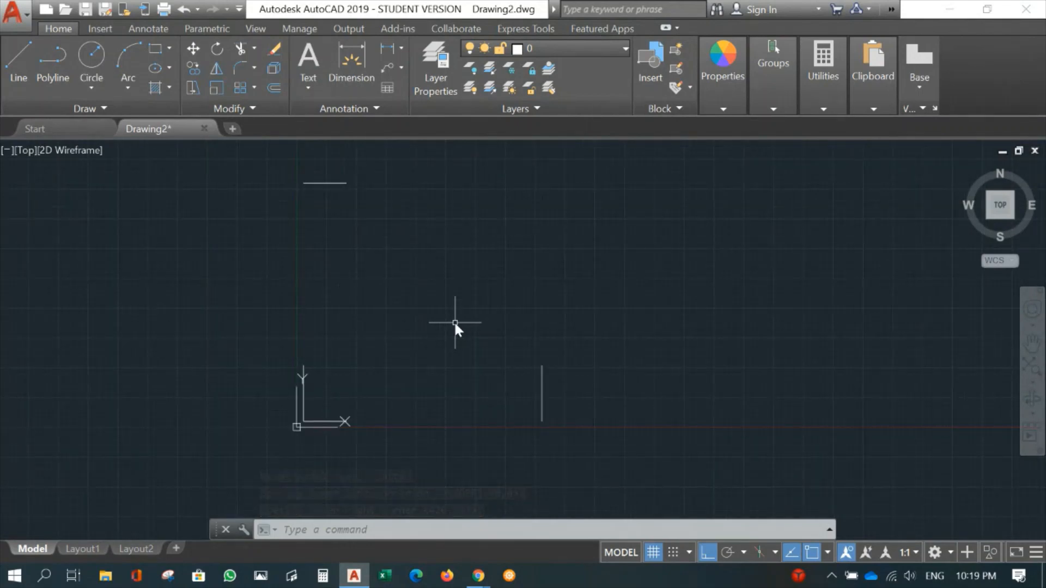
{"action": "type", "text": "z"}
{"action": "key", "text": "Return"}
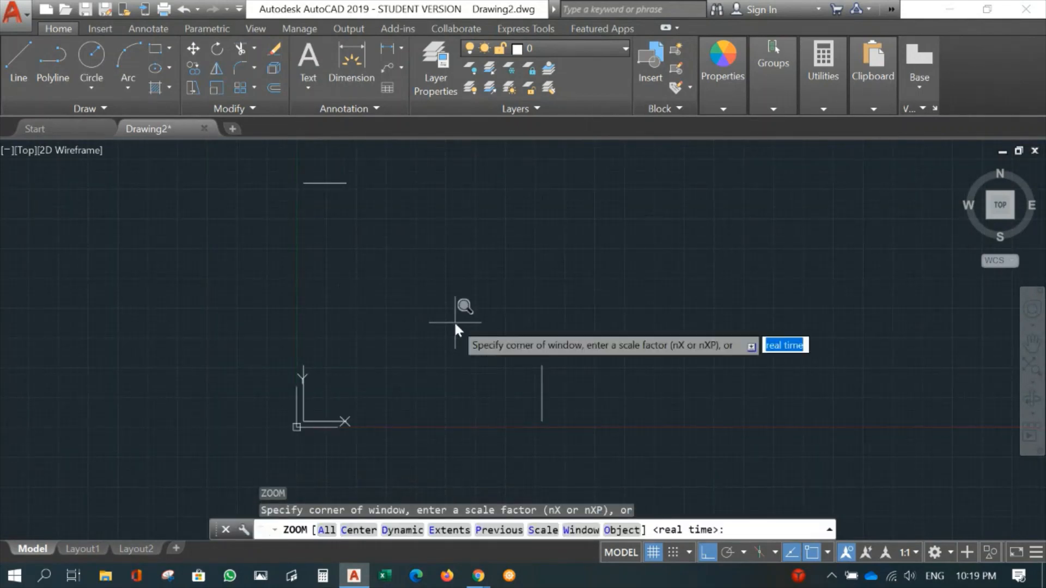
{"action": "type", "text": "a"}
{"action": "key", "text": "Return"}
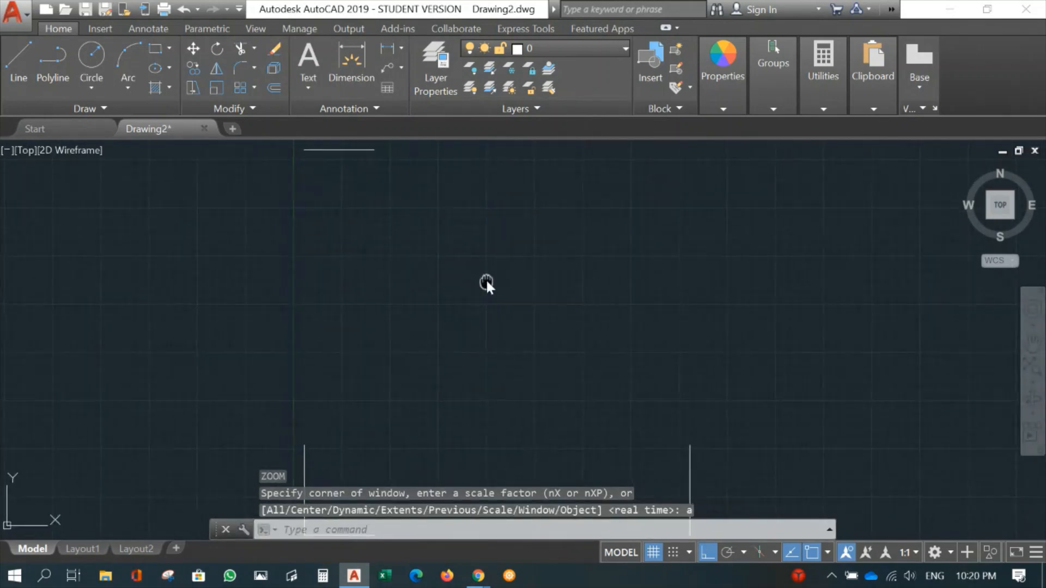
{"action": "scroll", "coordinate": [486, 279], "scroll_direction": "down", "scroll_amount": 2}
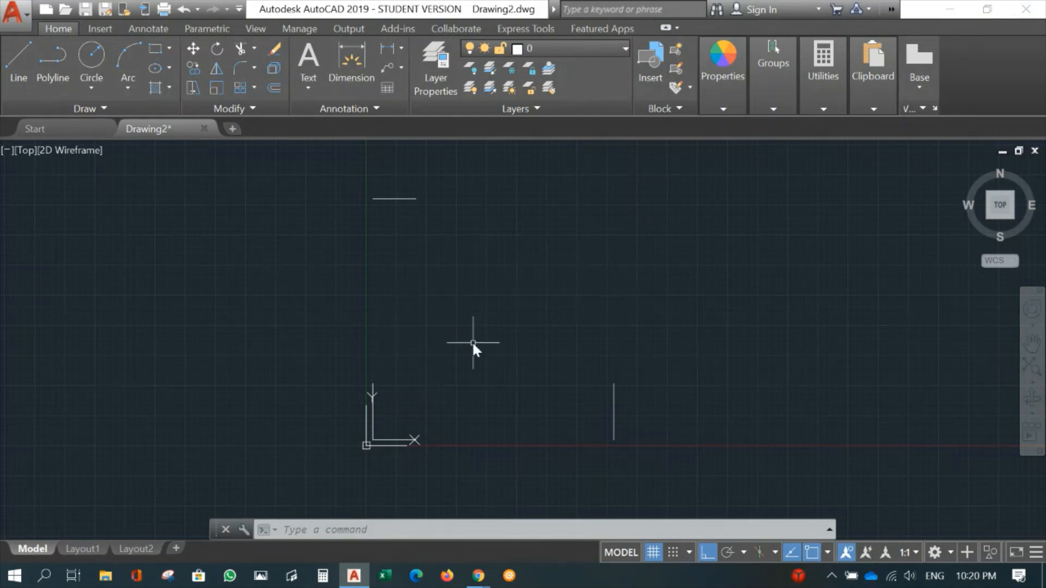
- Erase the two offset copies, the upper horizontal line and the vertical line on the far right
{"action": "scroll", "coordinate": [471, 341], "scroll_direction": "up", "scroll_amount": 2}
{"action": "scroll", "coordinate": [508, 325], "scroll_direction": "down", "scroll_amount": 2}
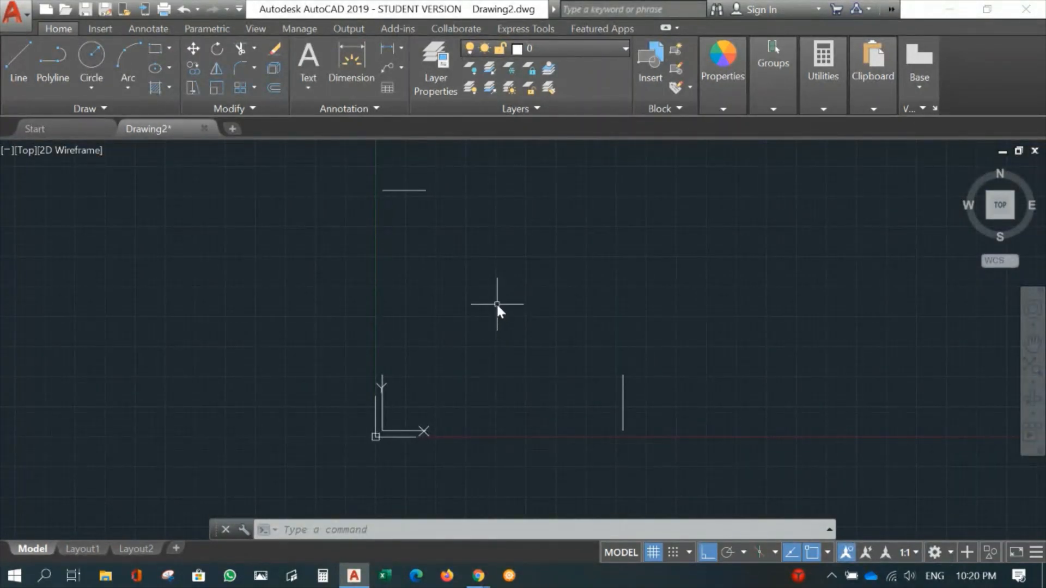
{"action": "type", "text": "e"}
{"action": "key", "text": "Return"}
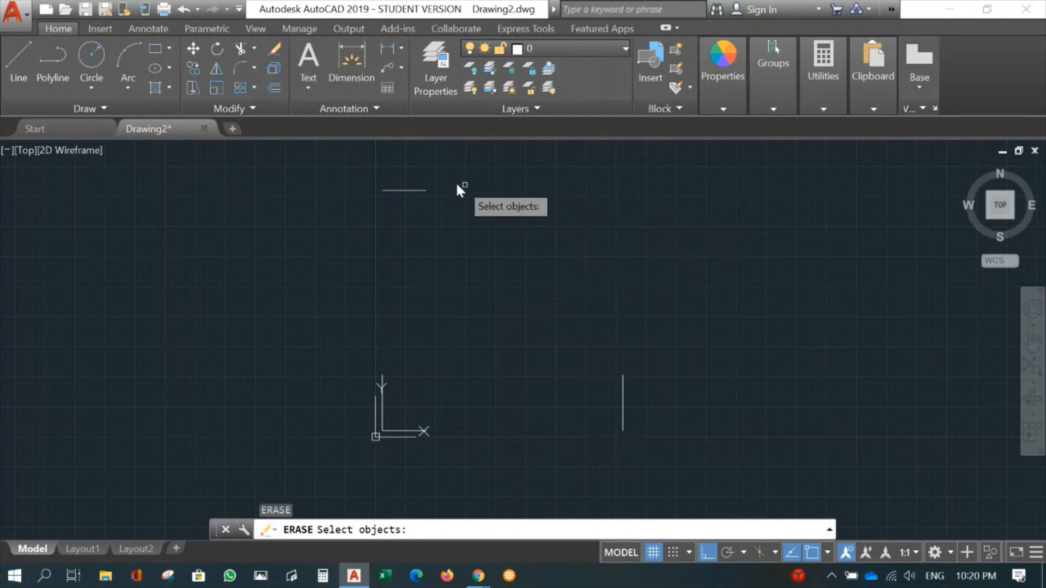
{"action": "left_click", "coordinate": [413, 190]}
{"action": "key", "text": "Return"}
{"action": "key", "text": "Return"}
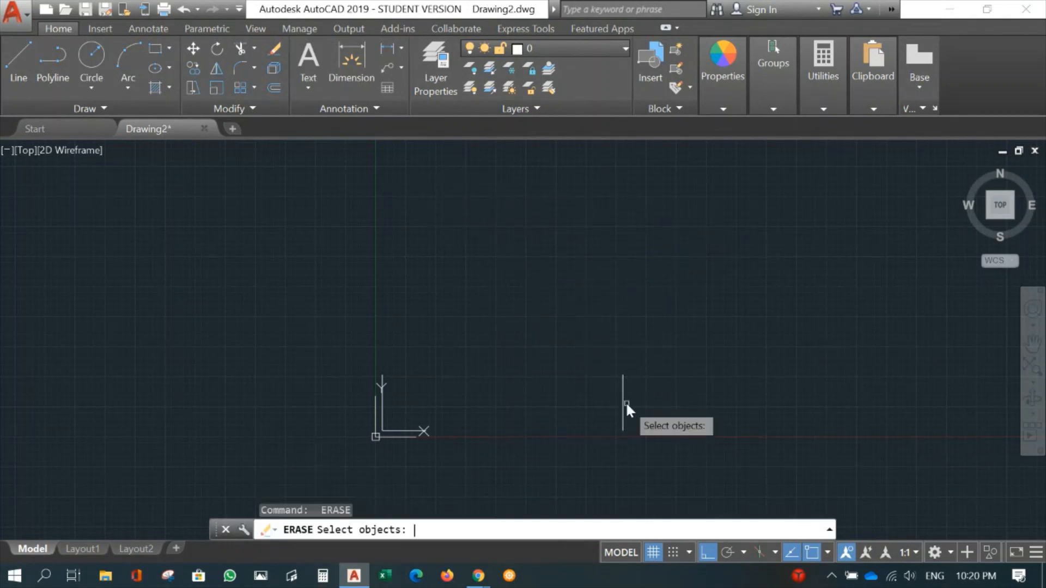
{"action": "left_click", "coordinate": [622, 398]}
{"action": "key", "text": "Return"}
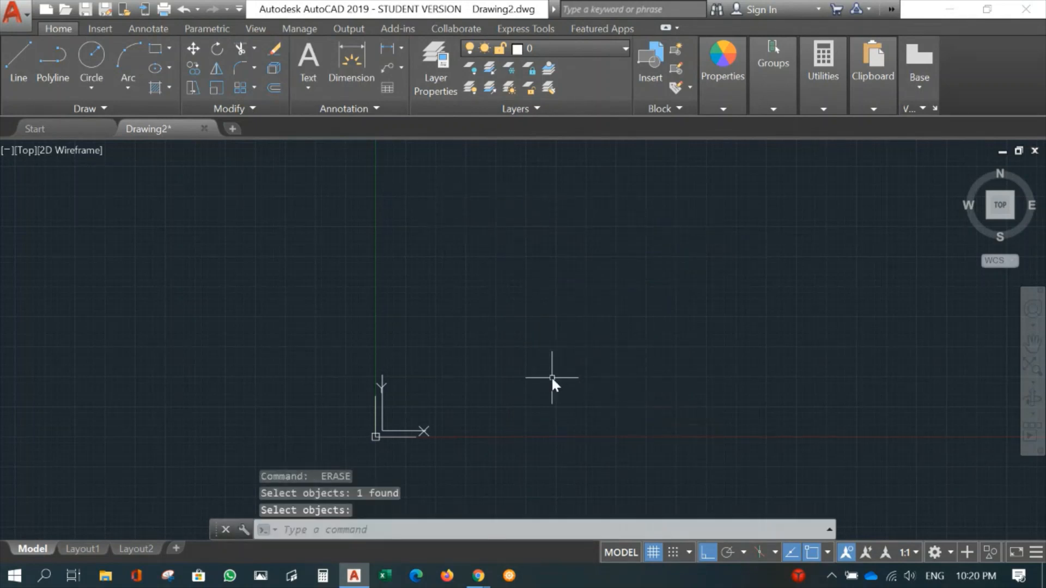
{"action": "mouse_move", "coordinate": [551, 376]}
{"action": "middle_mouse_down"}
{"action": "mouse_move", "coordinate": [310, 410]}
{"action": "mouse_move", "coordinate": [267, 452]}
{"action": "middle_mouse_up"}
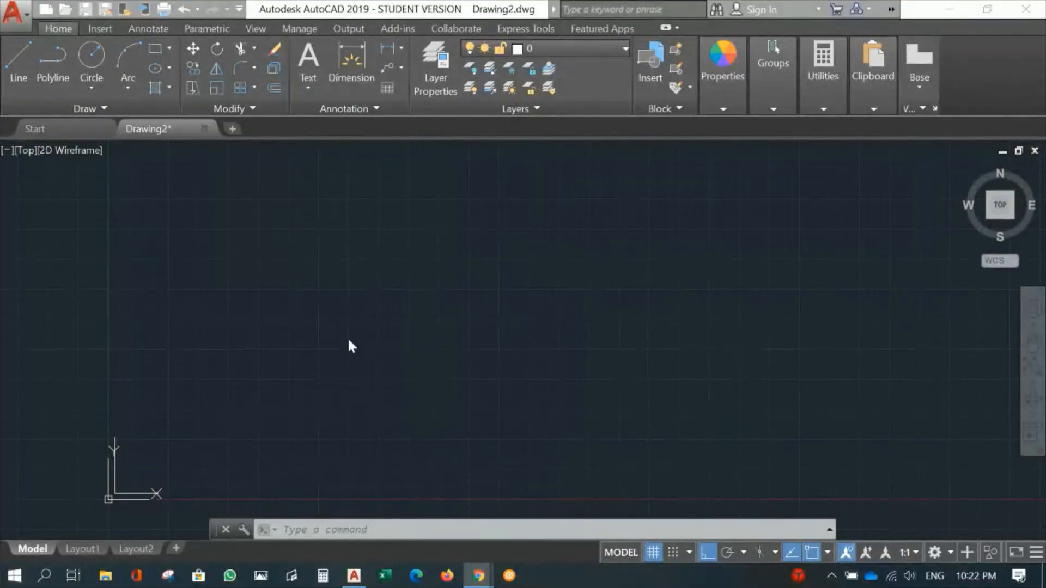
{"action": "left_click", "coordinate": [345, 346]}
{"action": "mouse_move", "coordinate": [338, 361]}
{"action": "middle_mouse_down"}
{"action": "mouse_move", "coordinate": [374, 339]}
{"action": "mouse_move", "coordinate": [371, 316]}
{"action": "mouse_move", "coordinate": [307, 329]}
{"action": "mouse_move", "coordinate": [325, 338]}
{"action": "middle_mouse_up"}
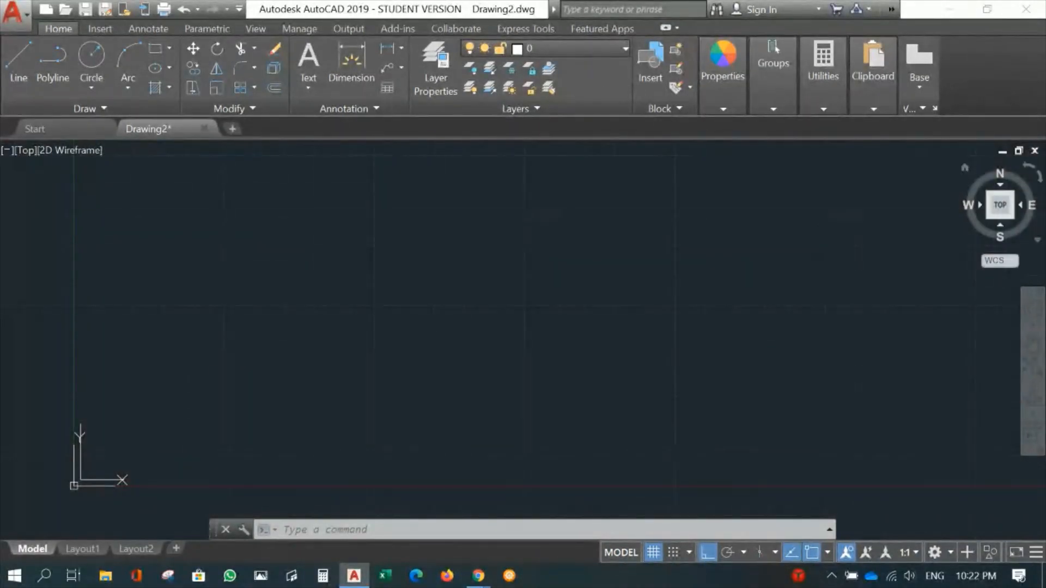
- Open the layer properties manager and create a new layer named Walls
{"action": "left_click", "coordinate": [424, 80]}
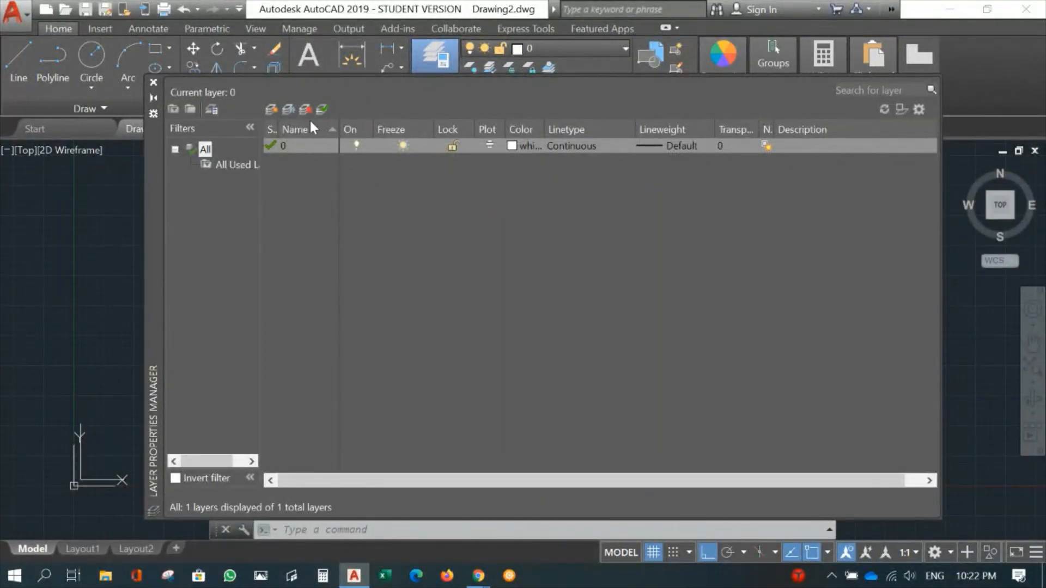
{"action": "left_click", "coordinate": [272, 110]}
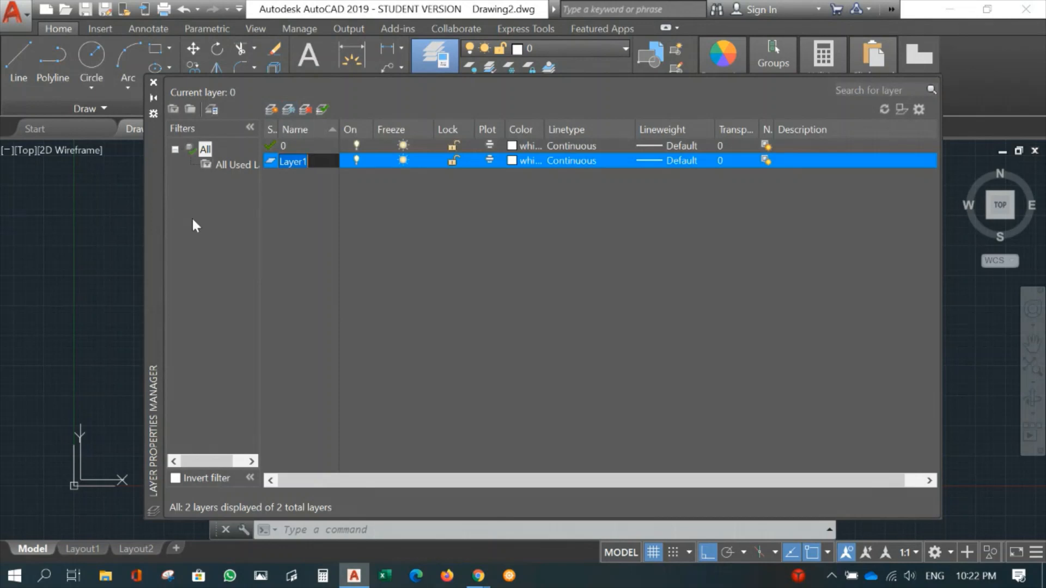
{"action": "type", "text": "Wall"}
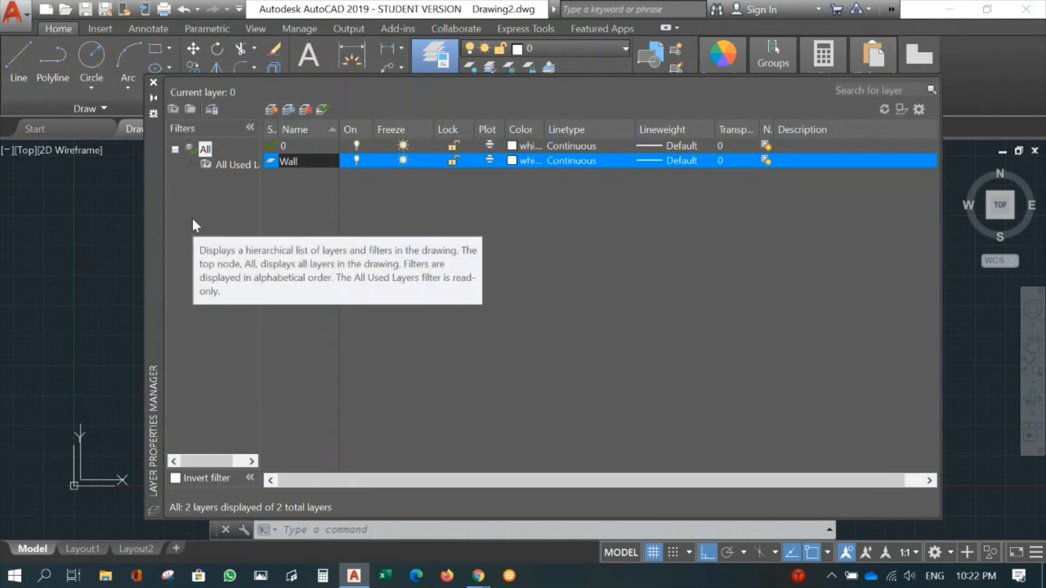
{"action": "type", "text": "s"}
{"action": "key", "text": "Return"}
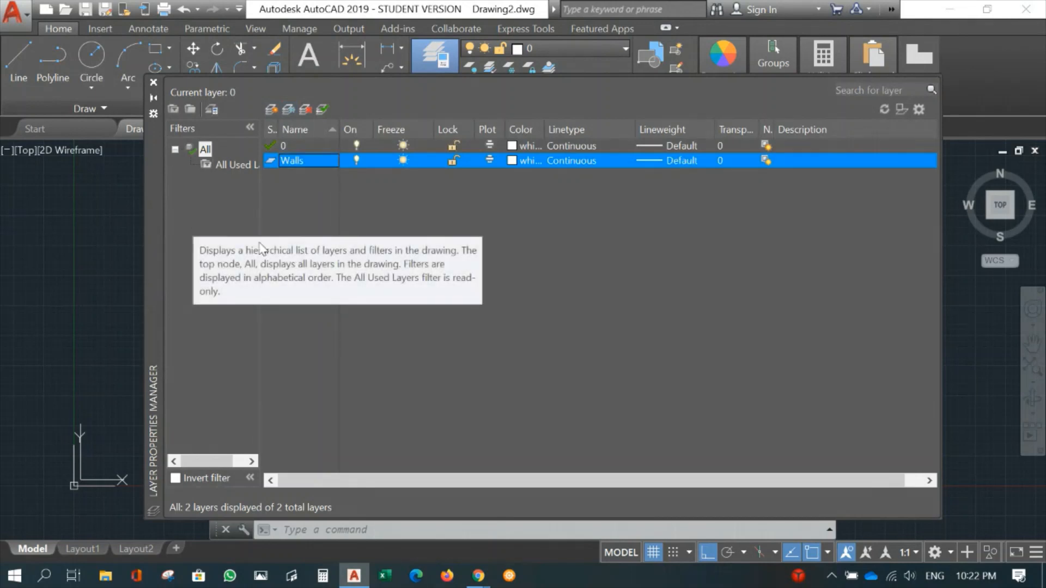
- Create a new layer named Gridline below the Walls layer
{"action": "left_click", "coordinate": [270, 109]}
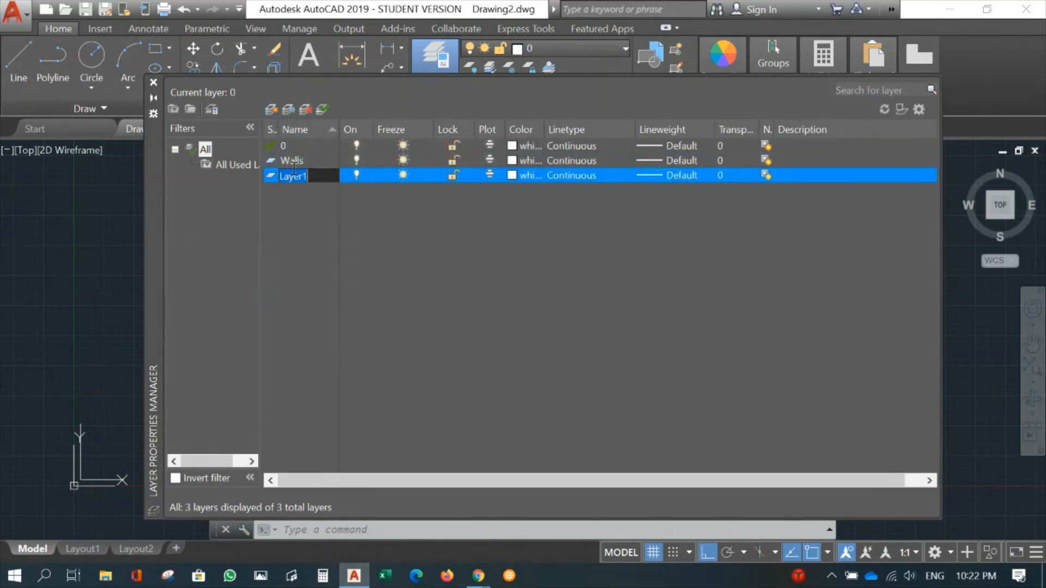
{"action": "type", "text": "Grid"}
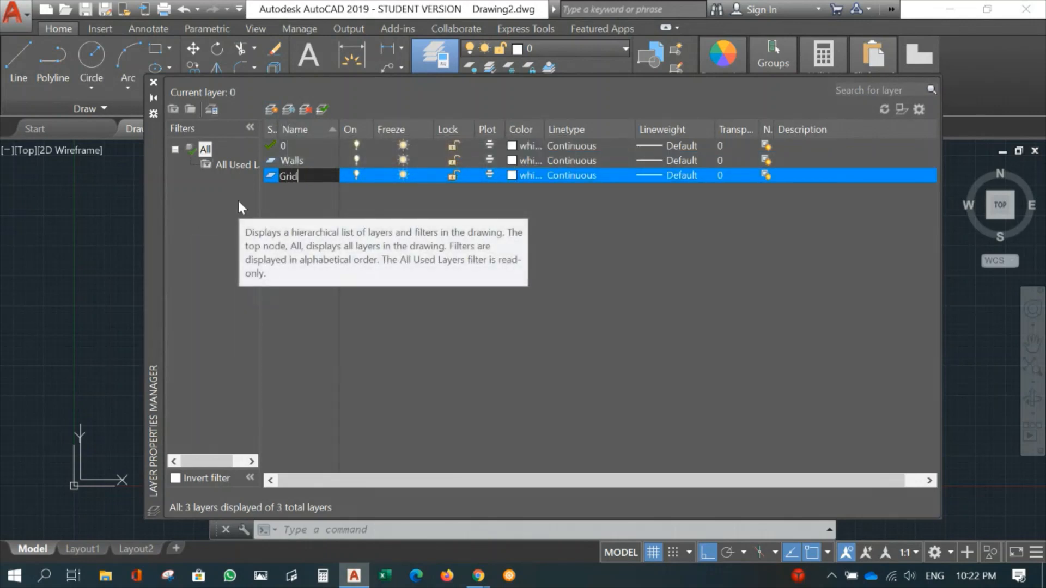
{"action": "type", "text": "line"}
{"action": "key", "text": "F2"}
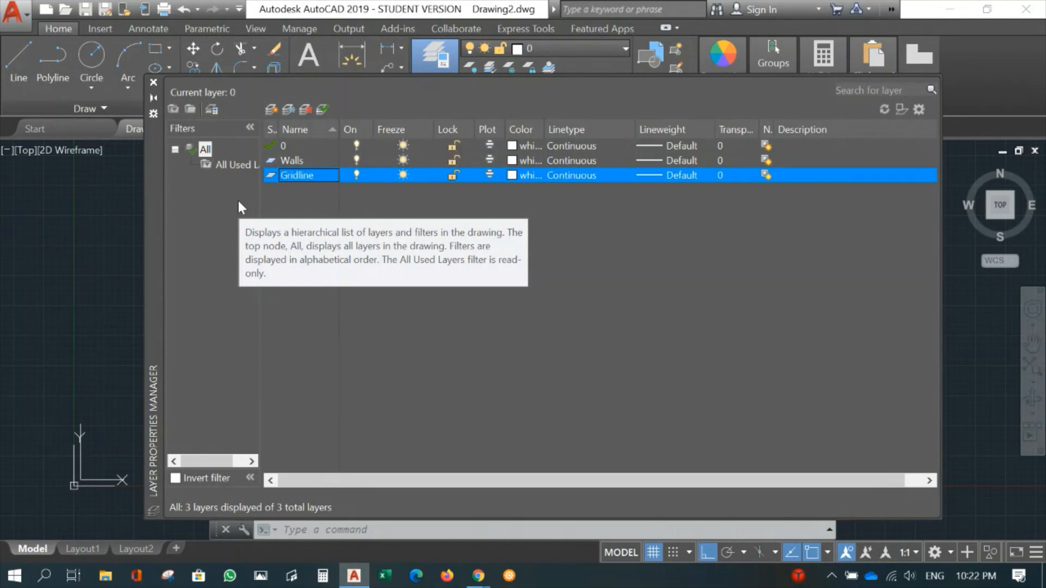
- Add two new layers named Doors and Windows to the layer list
{"action": "left_click", "coordinate": [271, 110]}
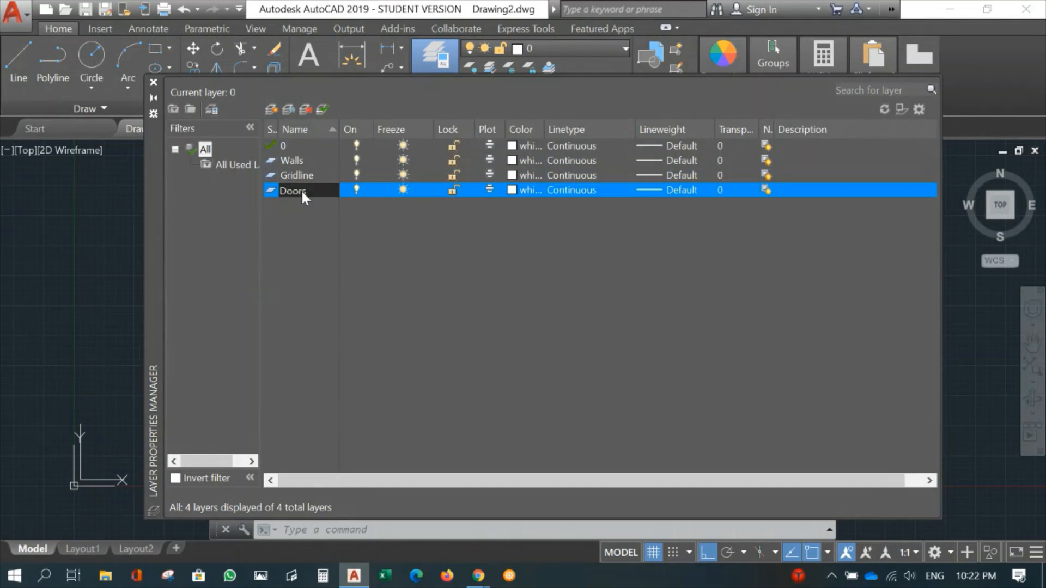
{"action": "key", "text": "Return"}
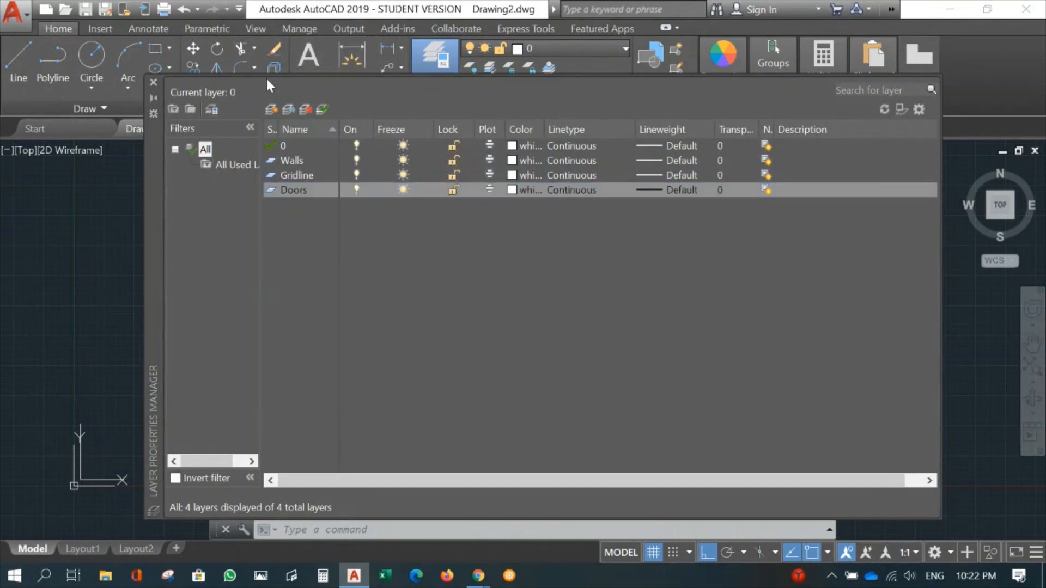
{"action": "left_click", "coordinate": [276, 107]}
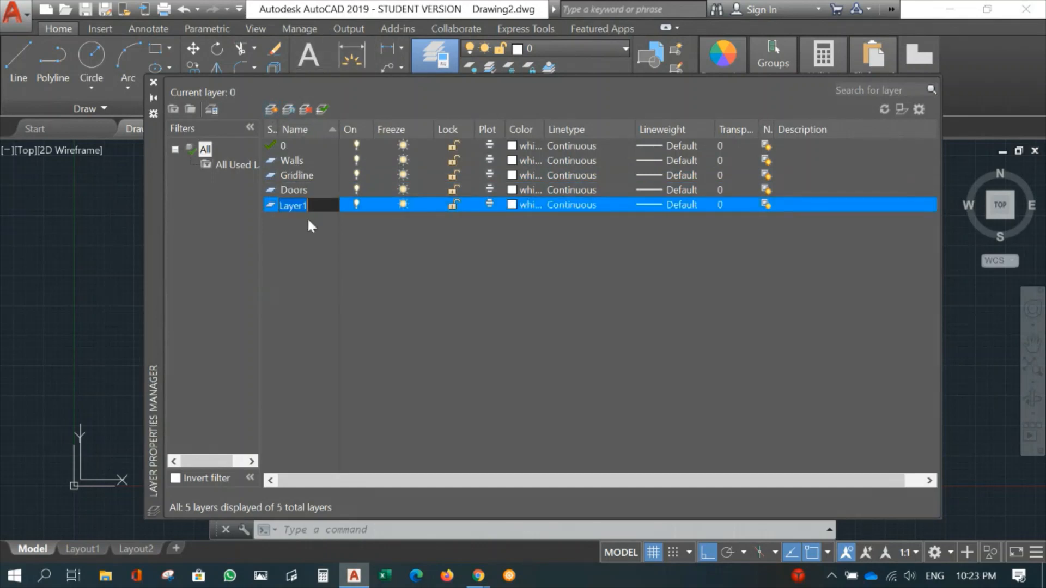
{"action": "type", "text": "Windows"}
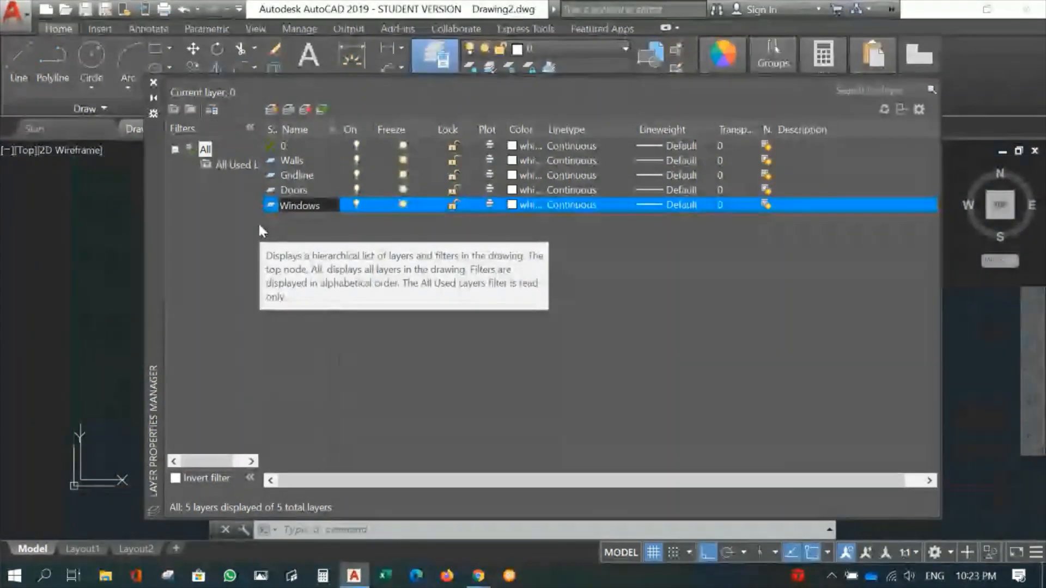
{"action": "key", "text": "Return"}
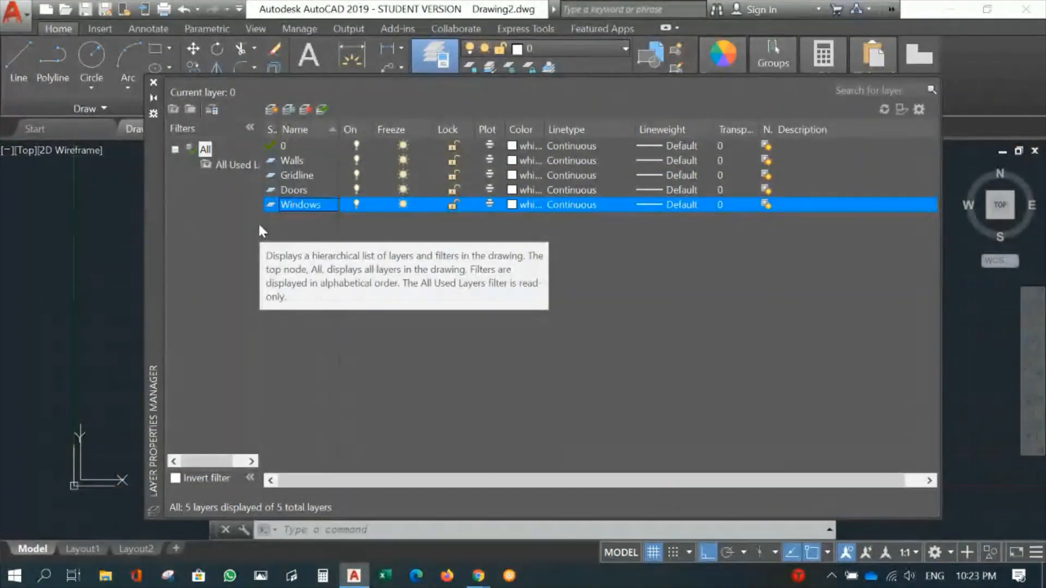
- Add two new layers named Furniture and Toilets to the layer list
{"action": "left_click", "coordinate": [273, 107]}
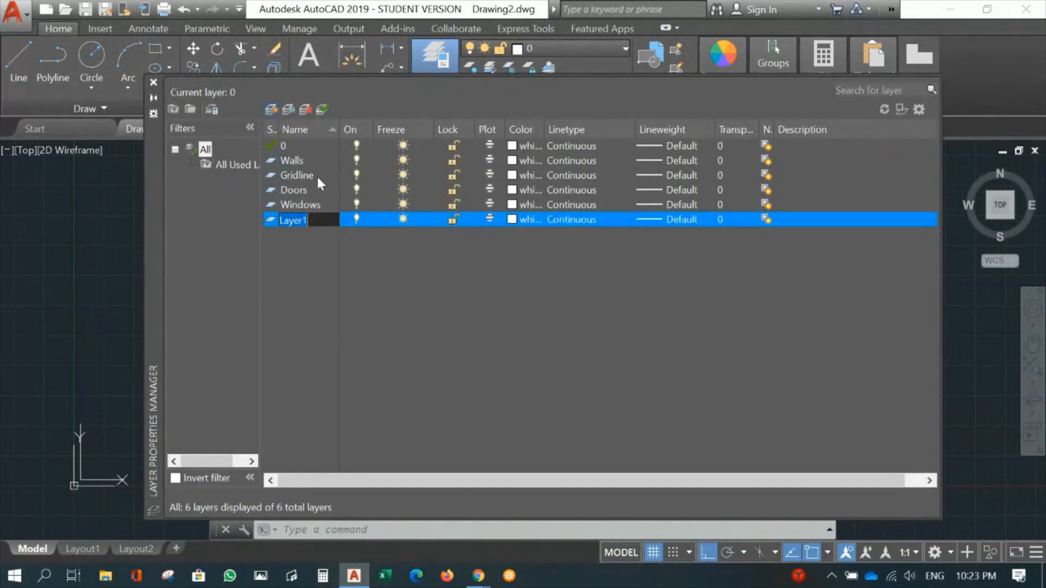
{"action": "type", "text": "Furniture"}
{"action": "key", "text": "Return"}
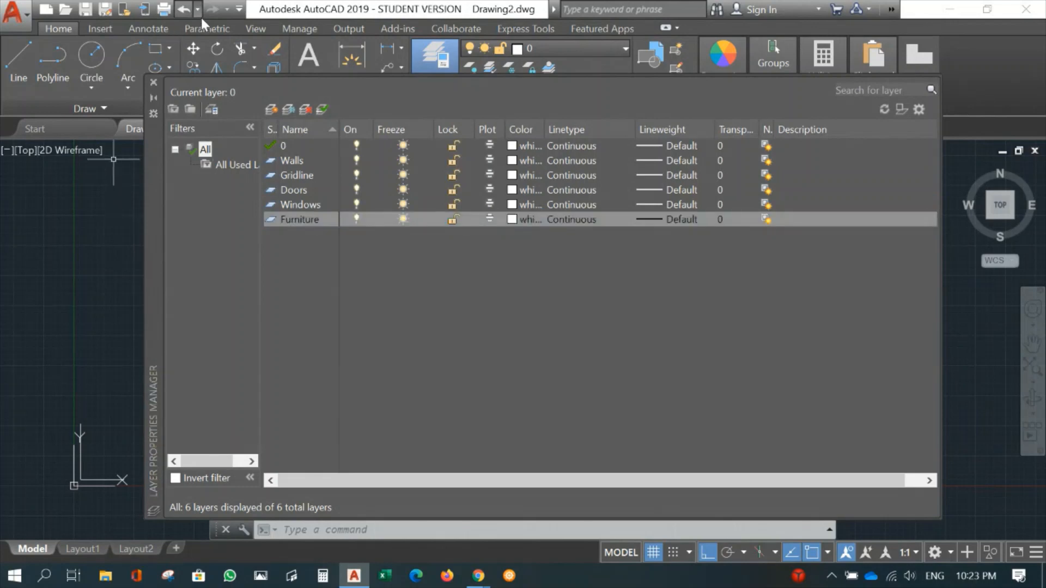
{"action": "left_click", "coordinate": [271, 110]}
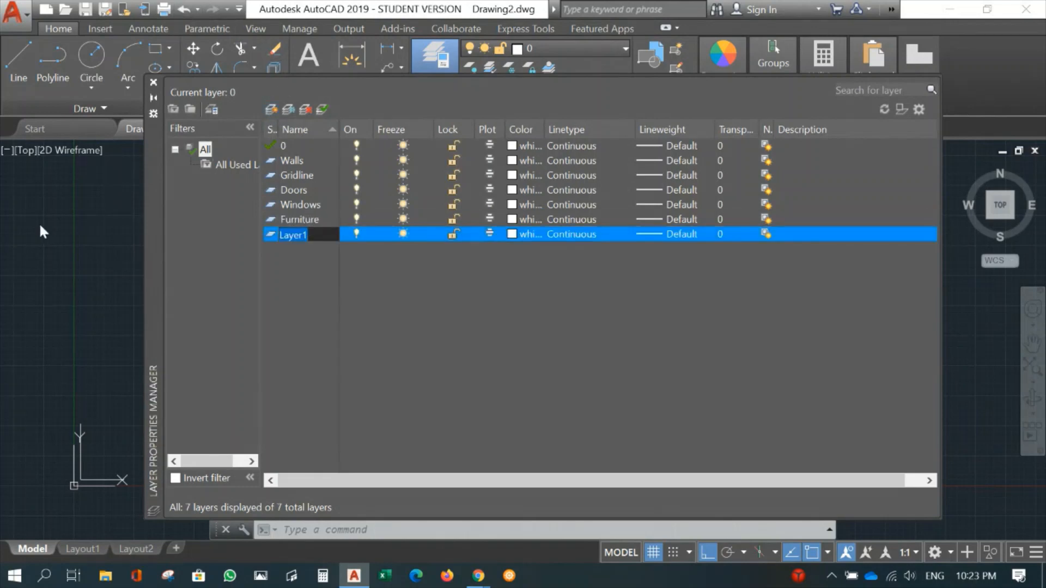
{"action": "type", "text": "Toilets"}
{"action": "left_click", "coordinate": [43, 231]}
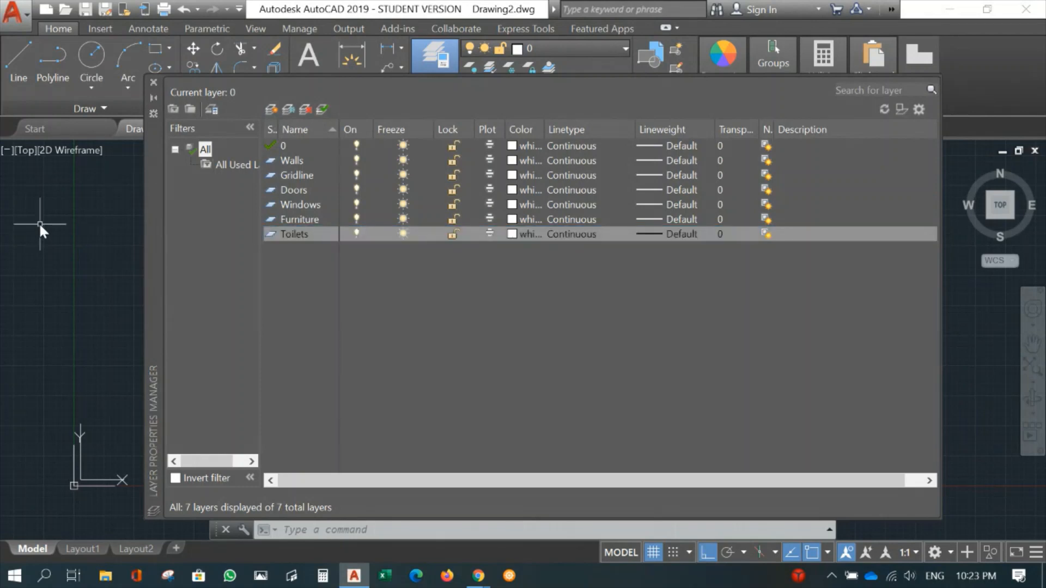
- Add two new layers named Hatches and Dimension to the layer list
{"action": "left_click", "coordinate": [270, 109]}
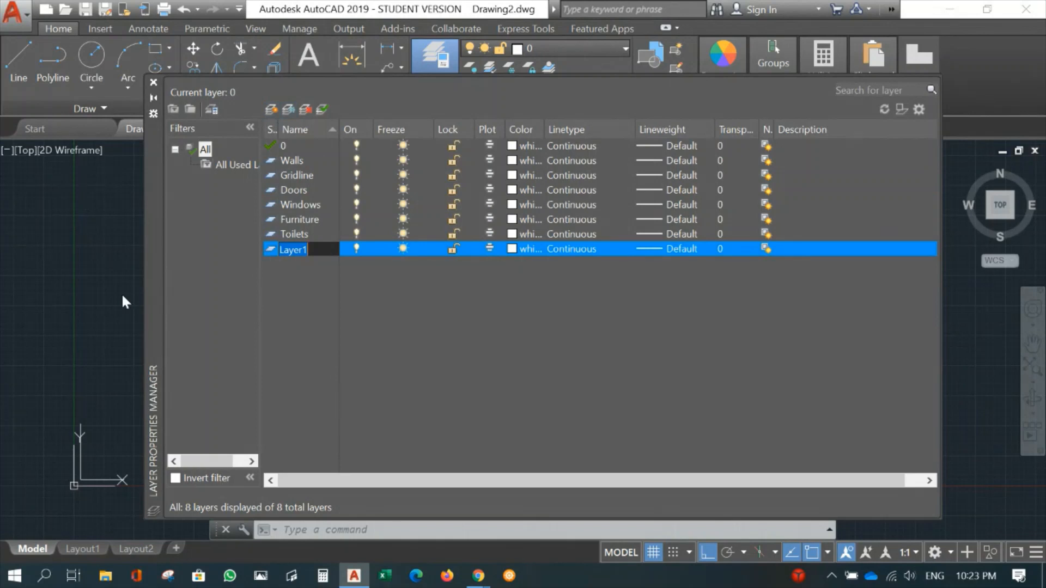
{"action": "type", "text": "Hatches"}
{"action": "left_click", "coordinate": [122, 293]}
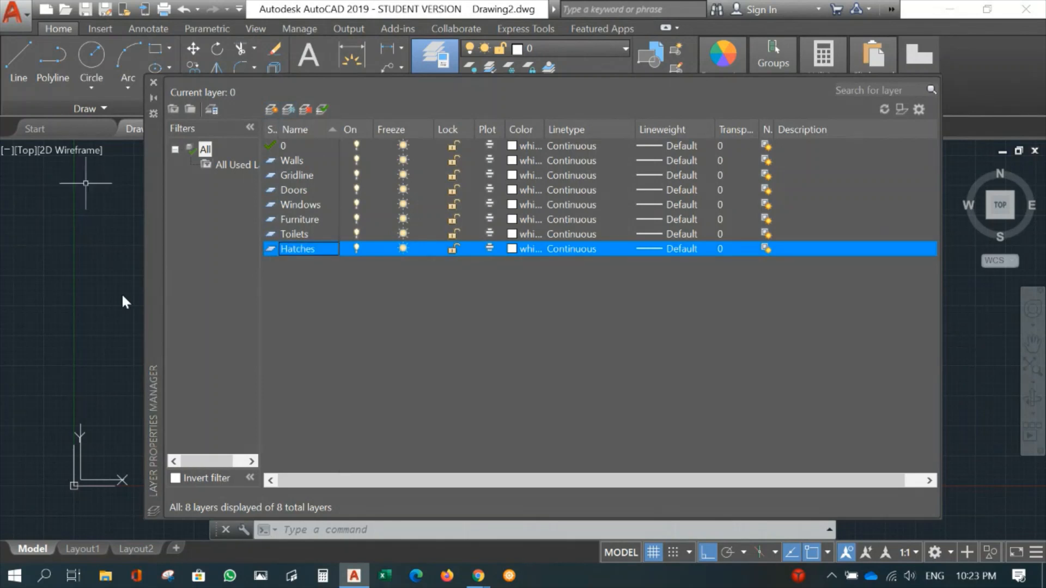
{"action": "left_click", "coordinate": [271, 109]}
{"action": "type", "text": "D"}
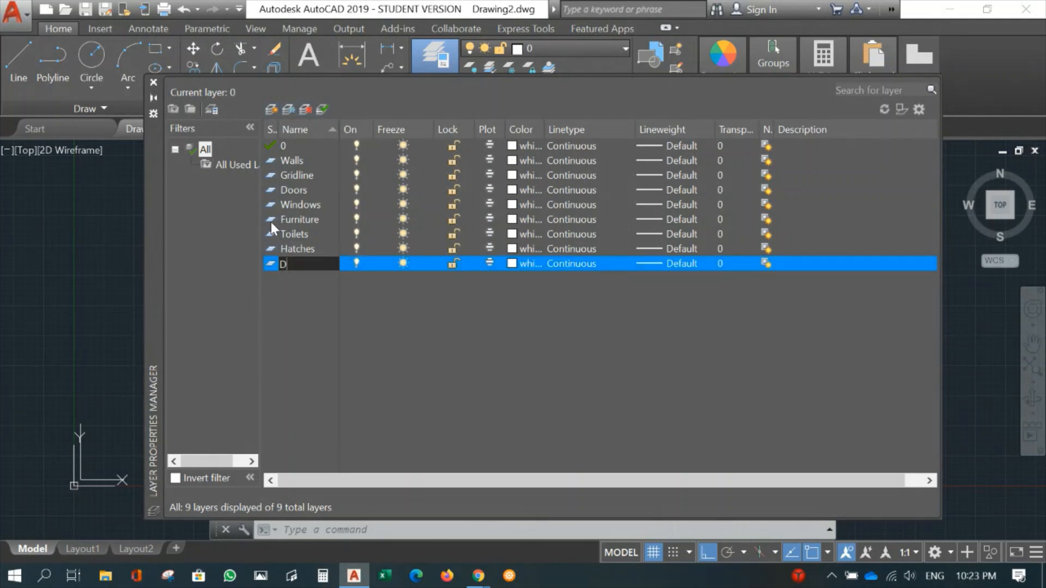
{"action": "type", "text": "imension"}
{"action": "key", "text": "Return"}
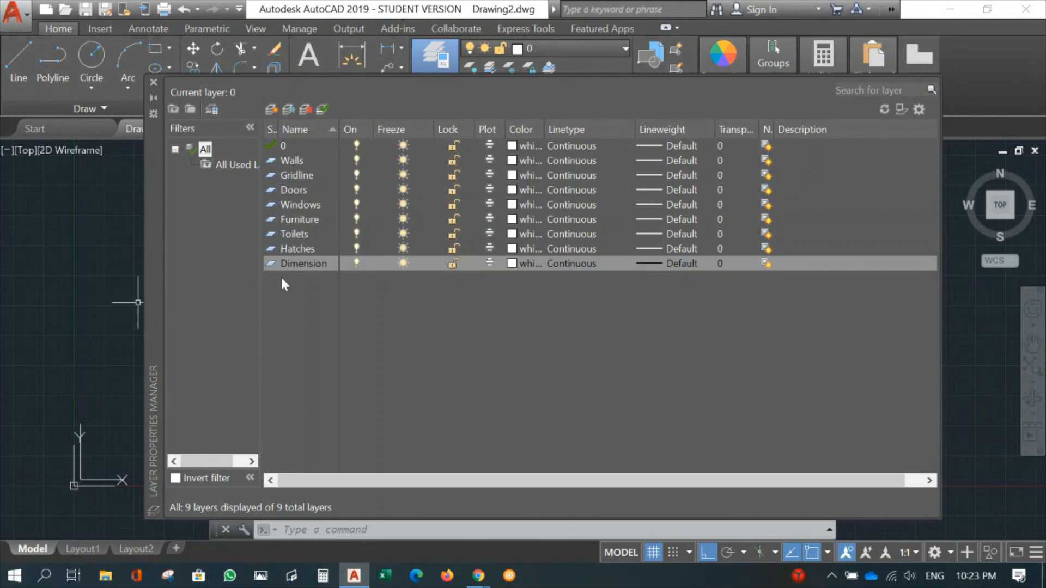
- Create a new layer named Text at the end of the layer list
{"action": "left_click", "coordinate": [272, 109]}
{"action": "type", "text": "Te"}
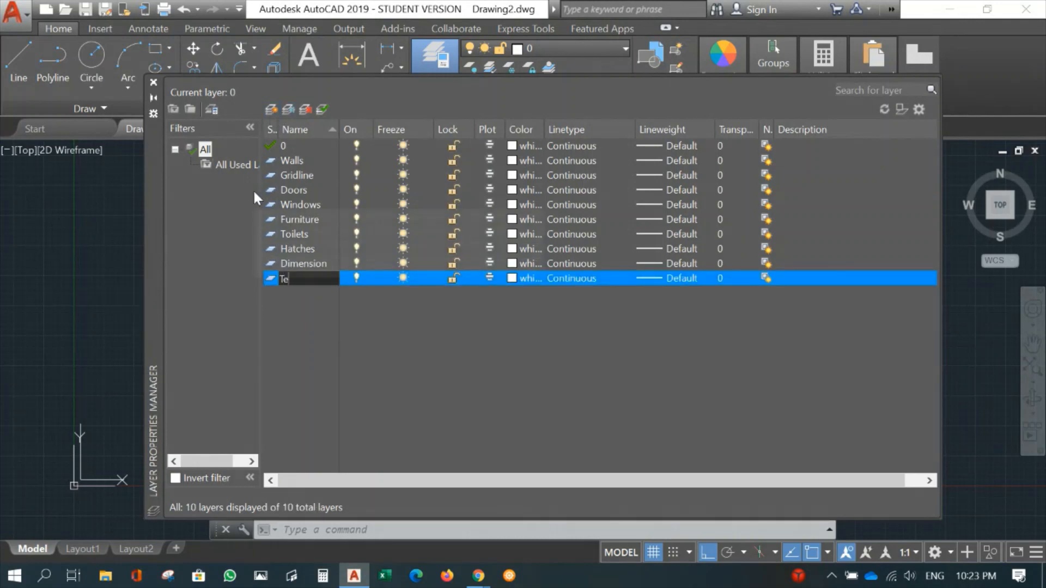
{"action": "type", "text": "xt"}
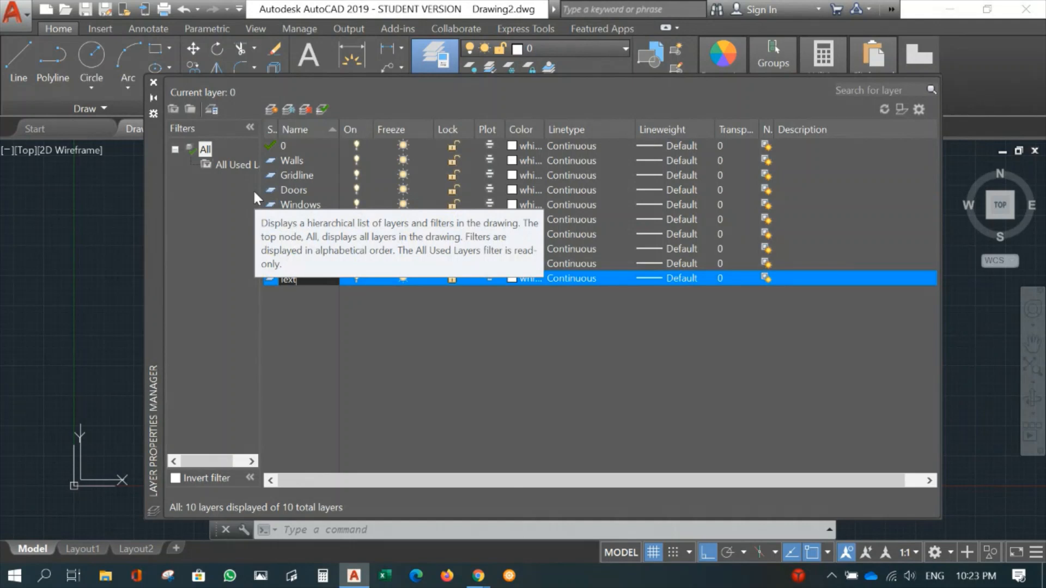
{"action": "key", "text": "Return"}
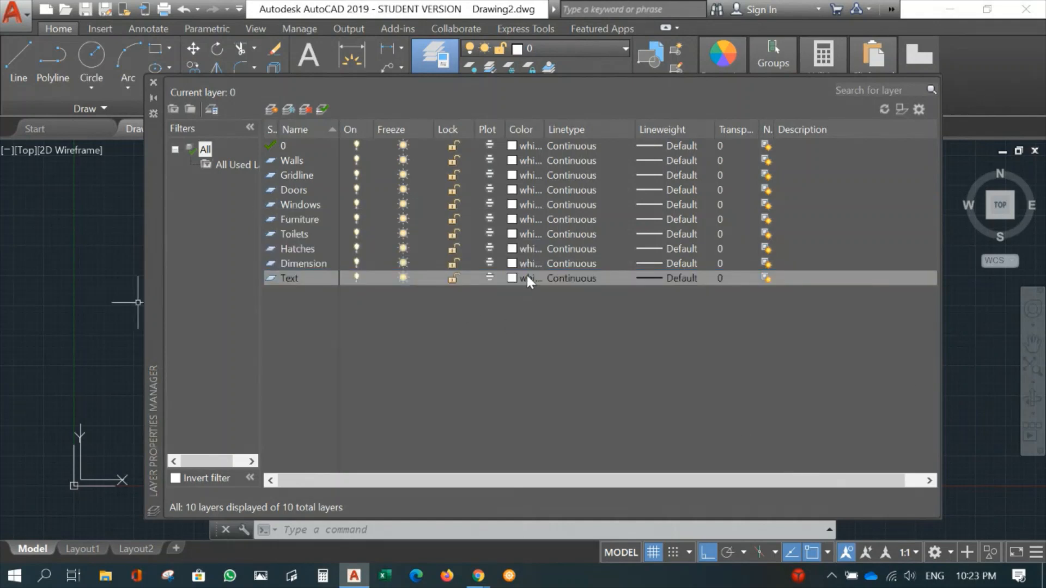
- Set the Walls layer's color to red and the Gridline layer's color to grey index 8
{"action": "left_click", "coordinate": [514, 161]}
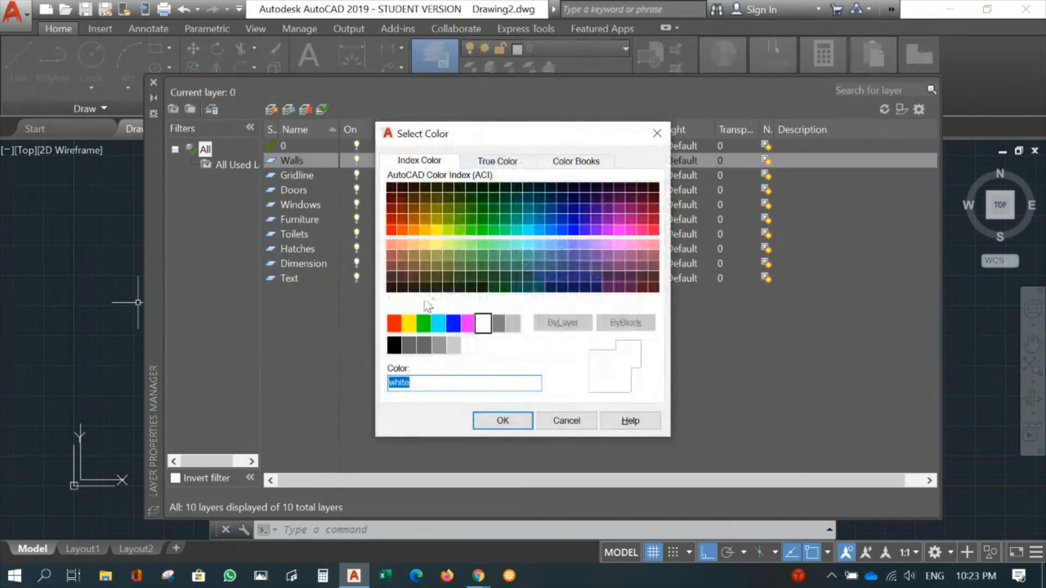
{"action": "left_click", "coordinate": [394, 325]}
{"action": "left_click", "coordinate": [502, 422]}
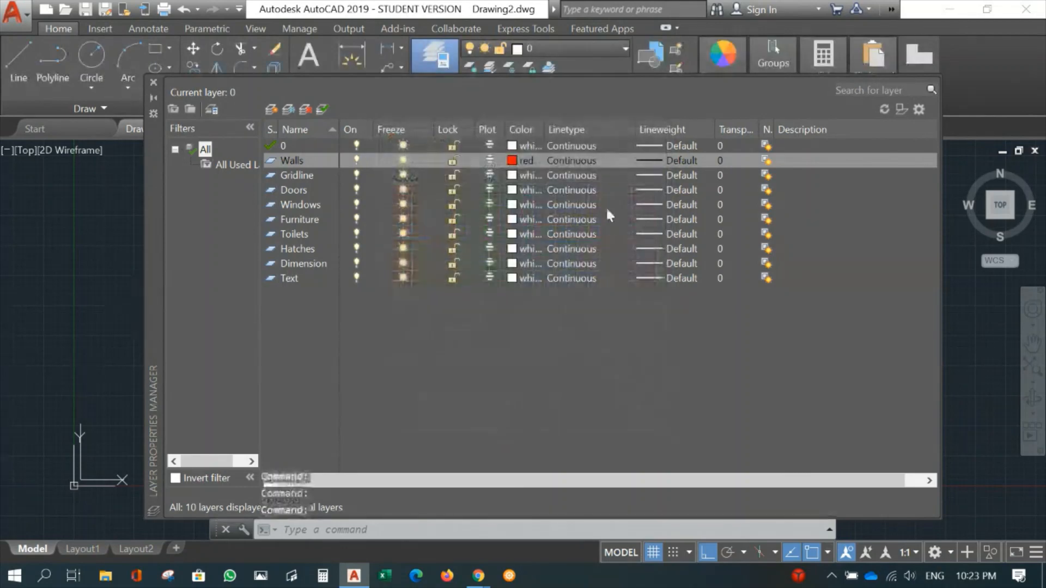
{"action": "left_click", "coordinate": [513, 175]}
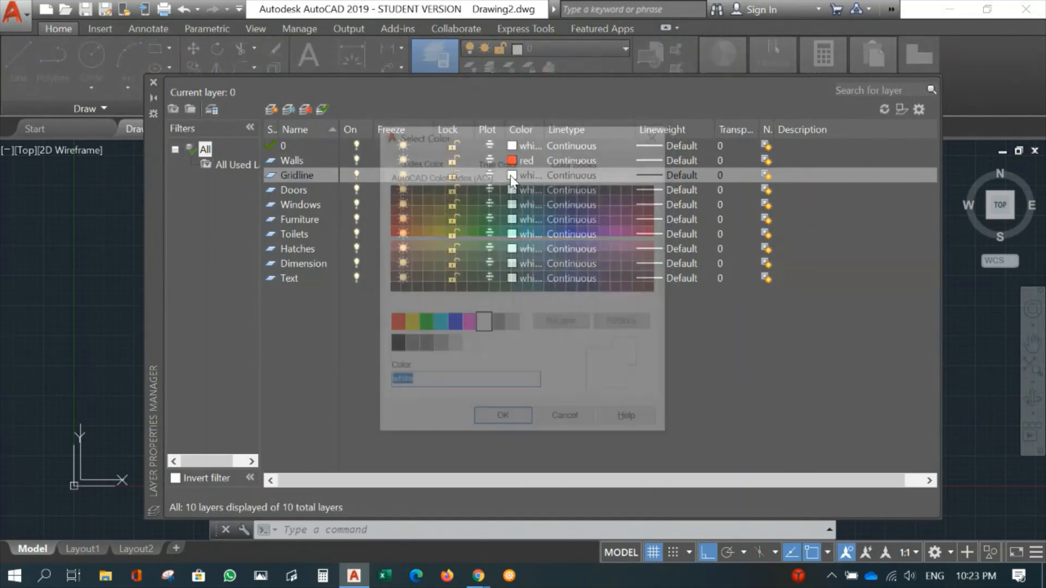
{"action": "left_click", "coordinate": [498, 324]}
{"action": "left_click", "coordinate": [503, 420]}
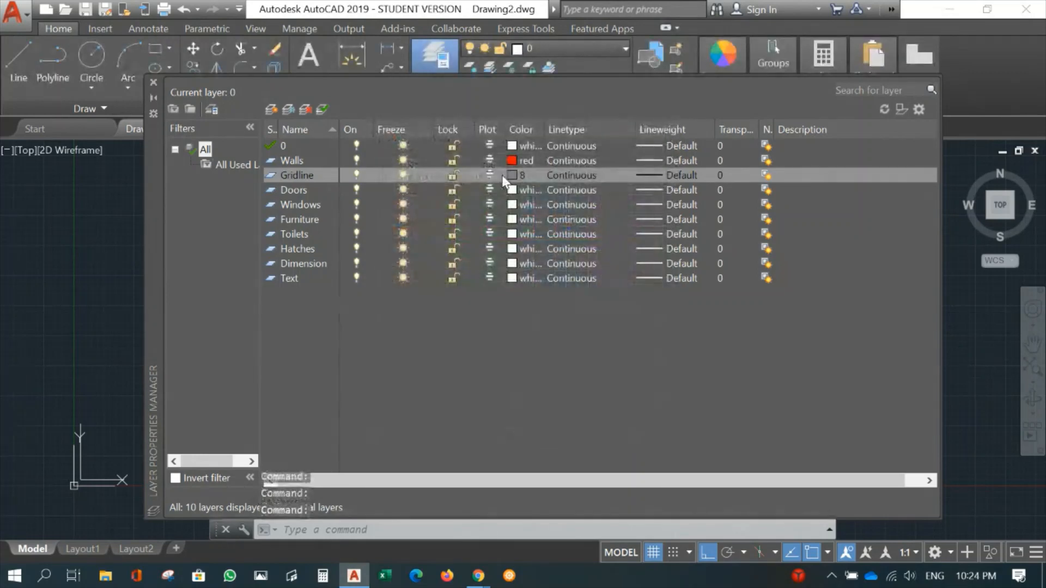
- Set the color of both the Doors layer and the Windows layer to yellow
{"action": "left_click", "coordinate": [512, 190]}
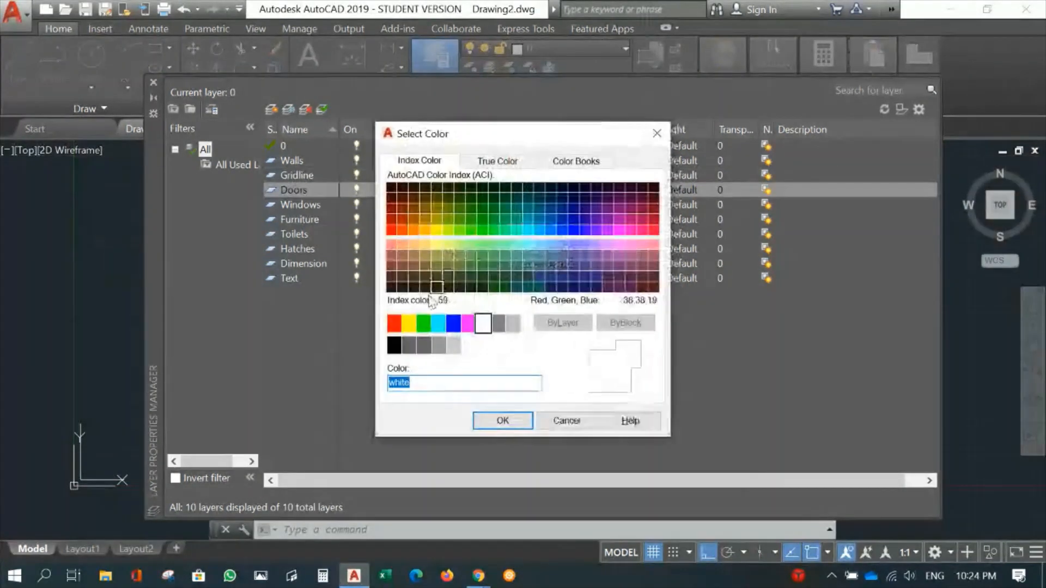
{"action": "left_click", "coordinate": [409, 324]}
{"action": "left_click", "coordinate": [503, 420]}
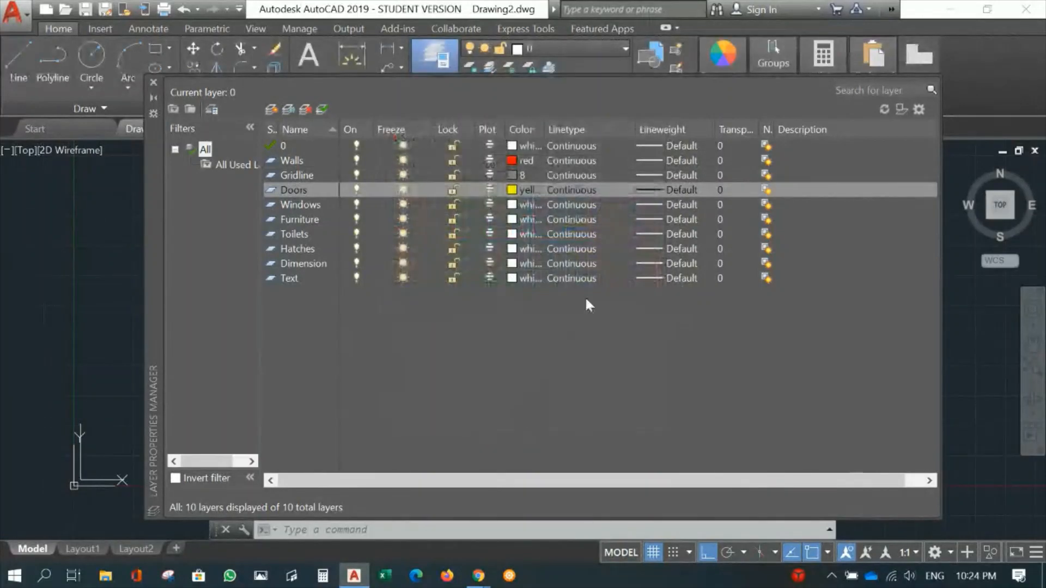
{"action": "left_click", "coordinate": [512, 205]}
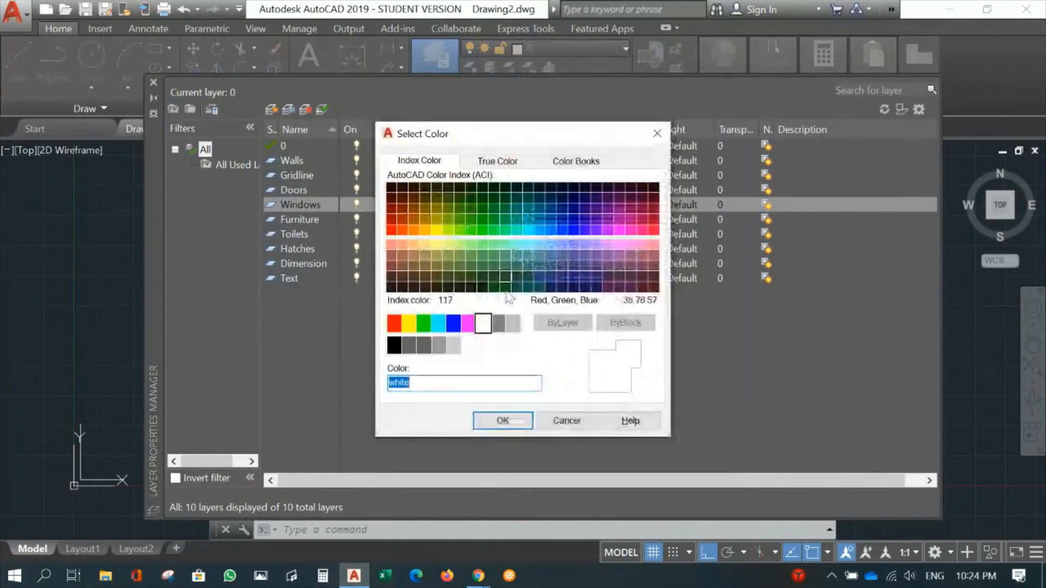
{"action": "left_click", "coordinate": [409, 323]}
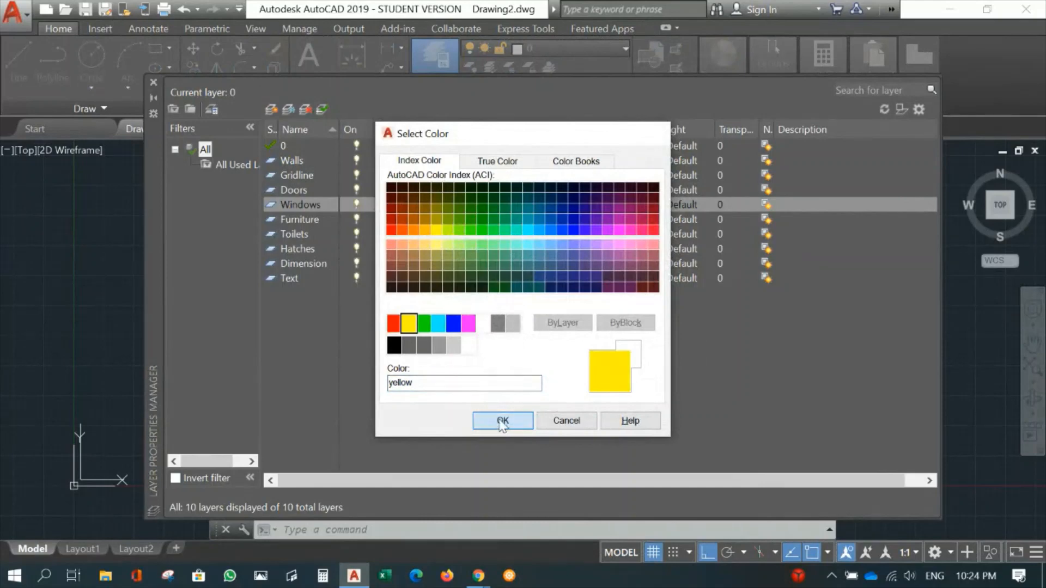
{"action": "left_click", "coordinate": [501, 420]}
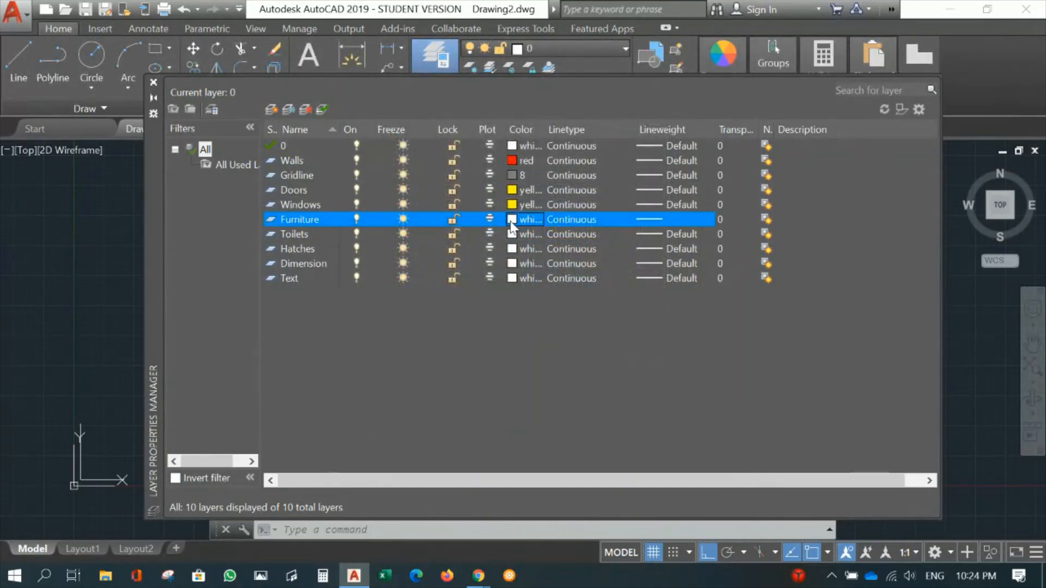
- Set the Furniture layer's color to magenta and the Toilets layer's color to cyan
{"action": "left_click", "coordinate": [512, 220]}
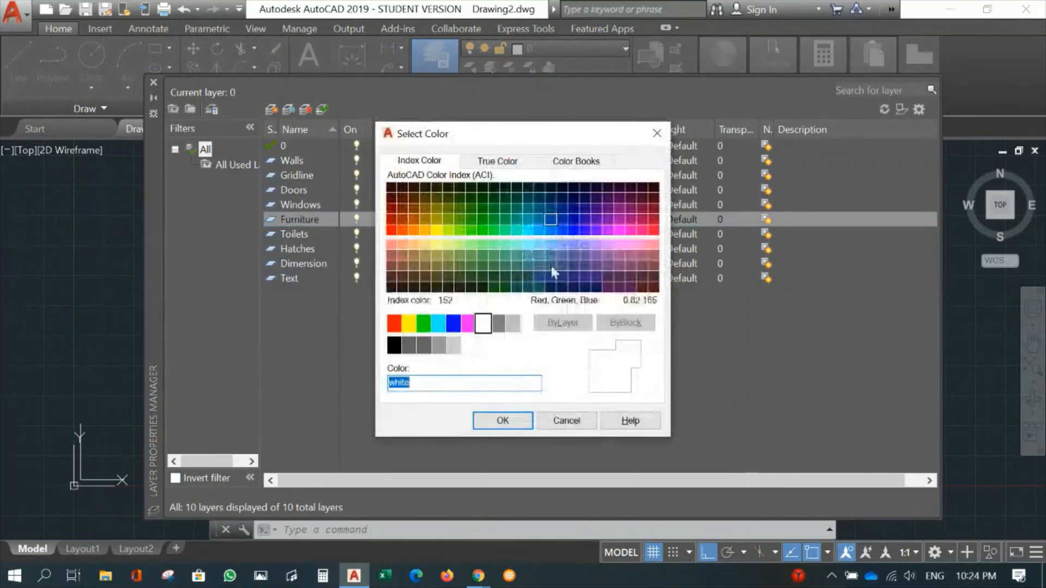
{"action": "left_click", "coordinate": [468, 324]}
{"action": "left_click", "coordinate": [503, 421]}
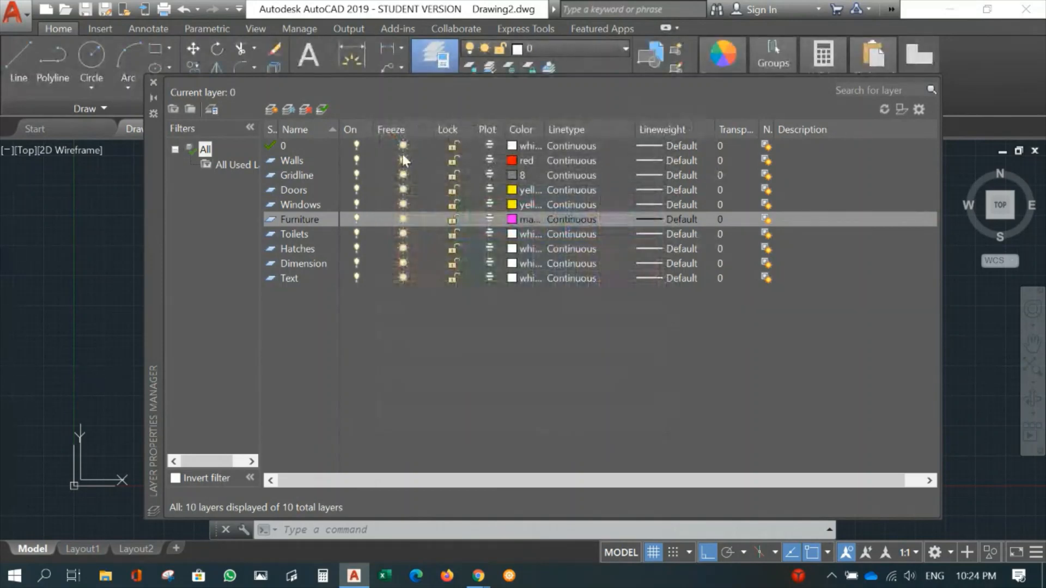
{"action": "left_click", "coordinate": [512, 235]}
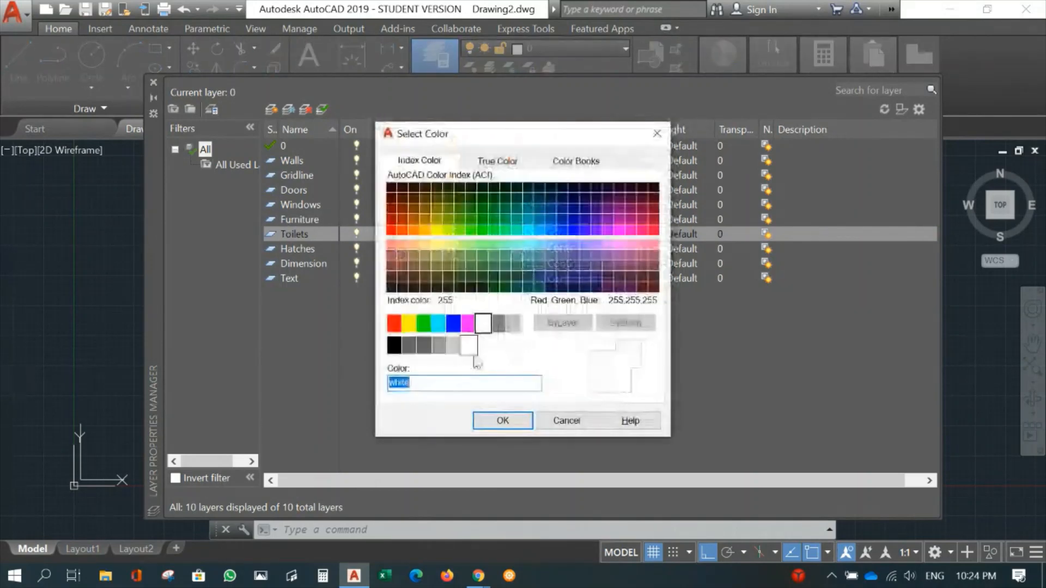
{"action": "left_click", "coordinate": [437, 326]}
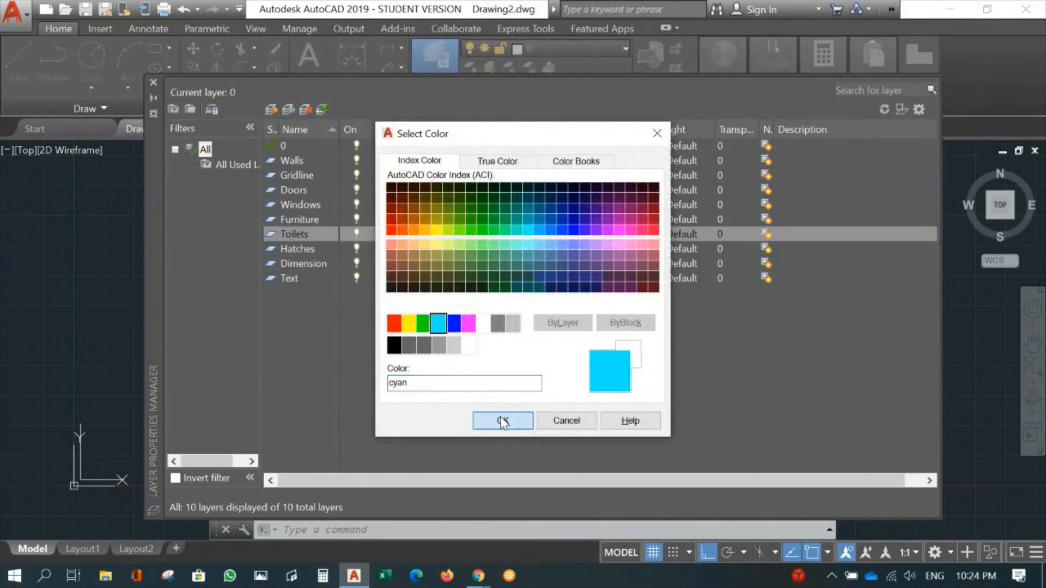
{"action": "left_click", "coordinate": [486, 421]}
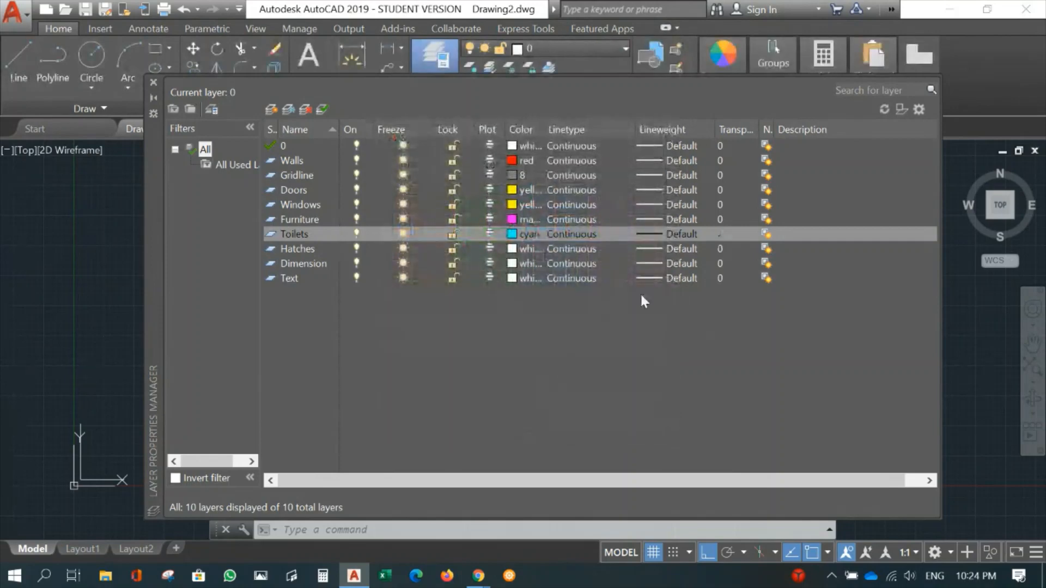
- Set the Hatches layer's color to light grey index 9 and the Dimension layer's color to yellow
{"action": "left_click", "coordinate": [517, 249]}
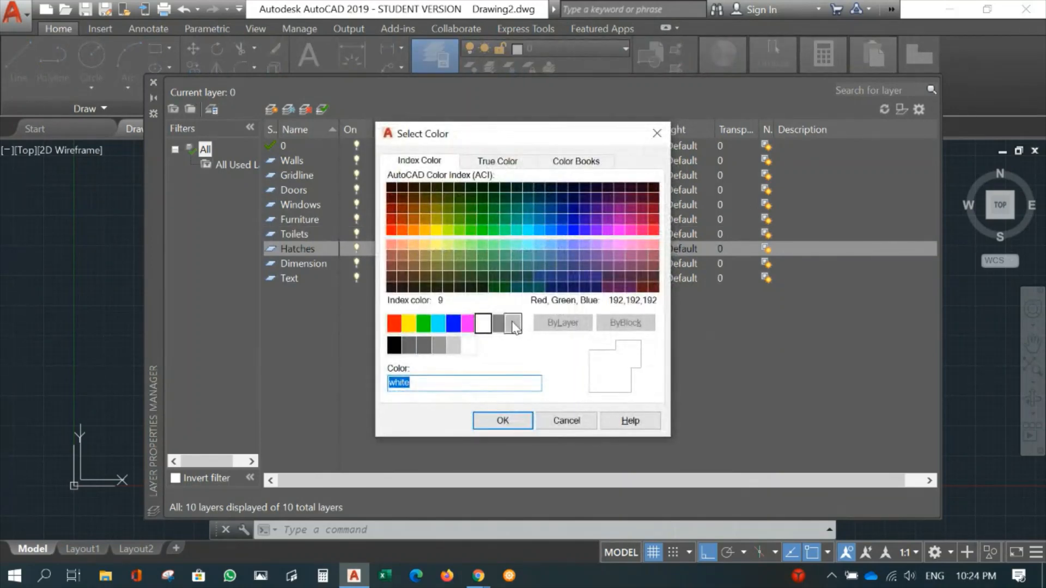
{"action": "left_click", "coordinate": [513, 323]}
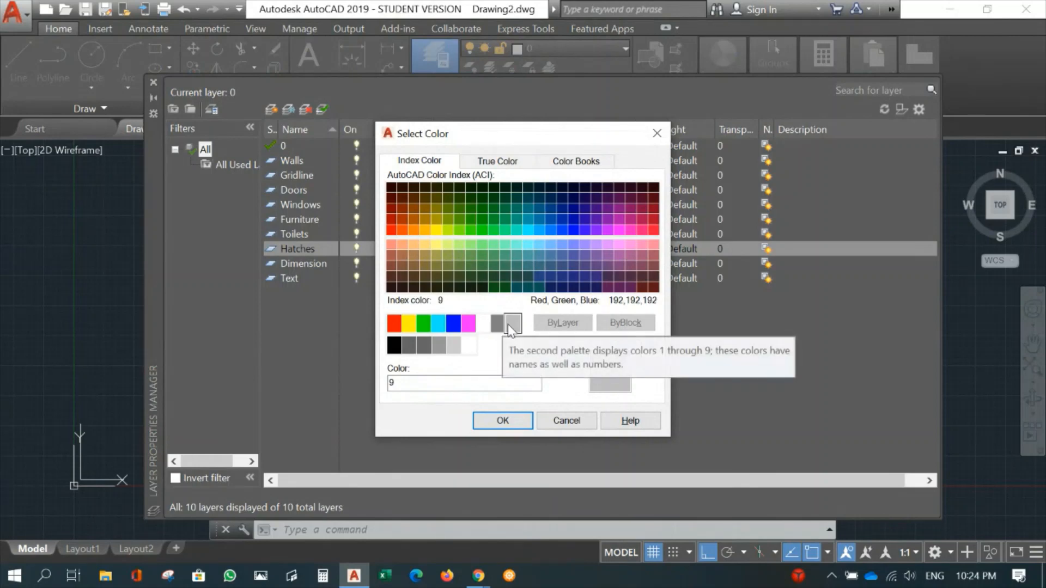
{"action": "left_click", "coordinate": [503, 421]}
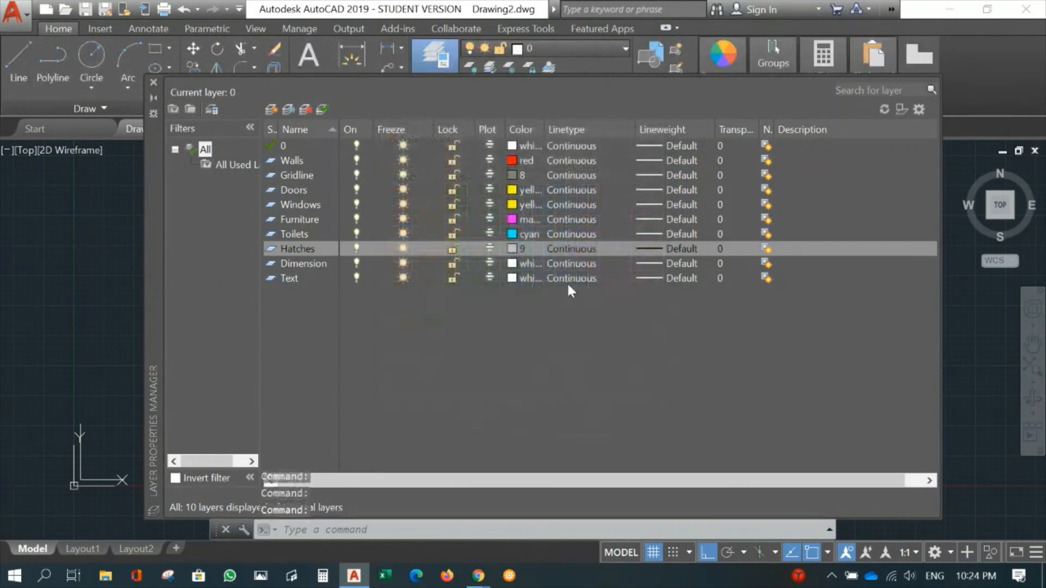
{"action": "left_click", "coordinate": [512, 263]}
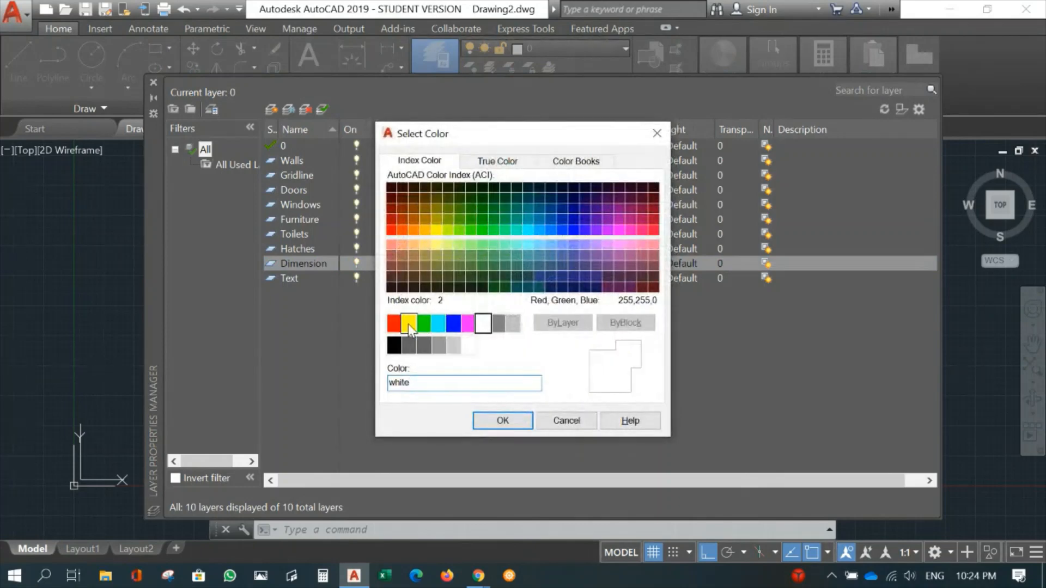
{"action": "left_click", "coordinate": [407, 324]}
{"action": "left_click", "coordinate": [524, 421]}
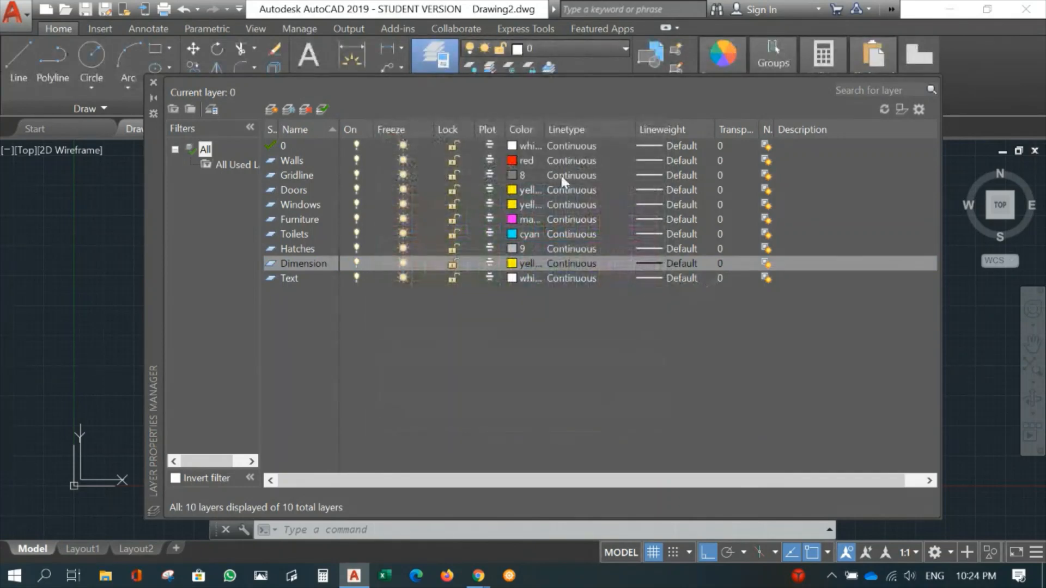
- Set the Text layer's color to green
{"action": "left_click", "coordinate": [514, 278]}
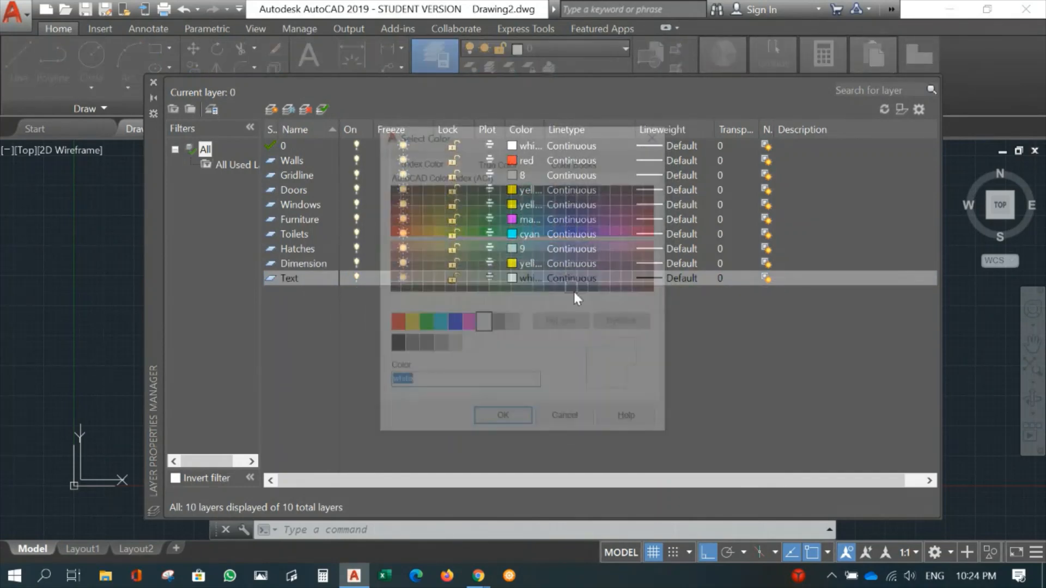
{"action": "left_click", "coordinate": [423, 325]}
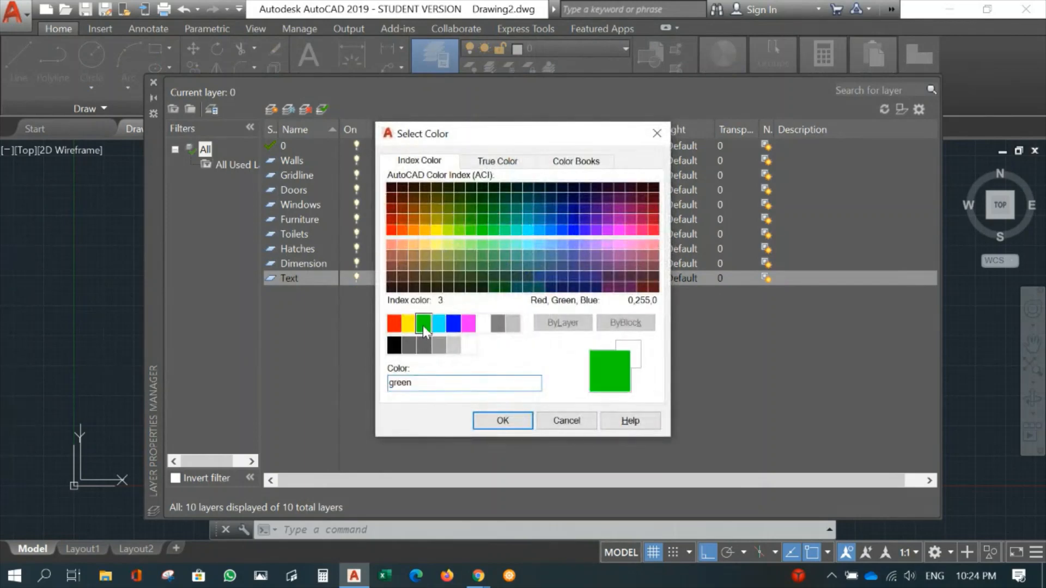
{"action": "left_click", "coordinate": [501, 420]}
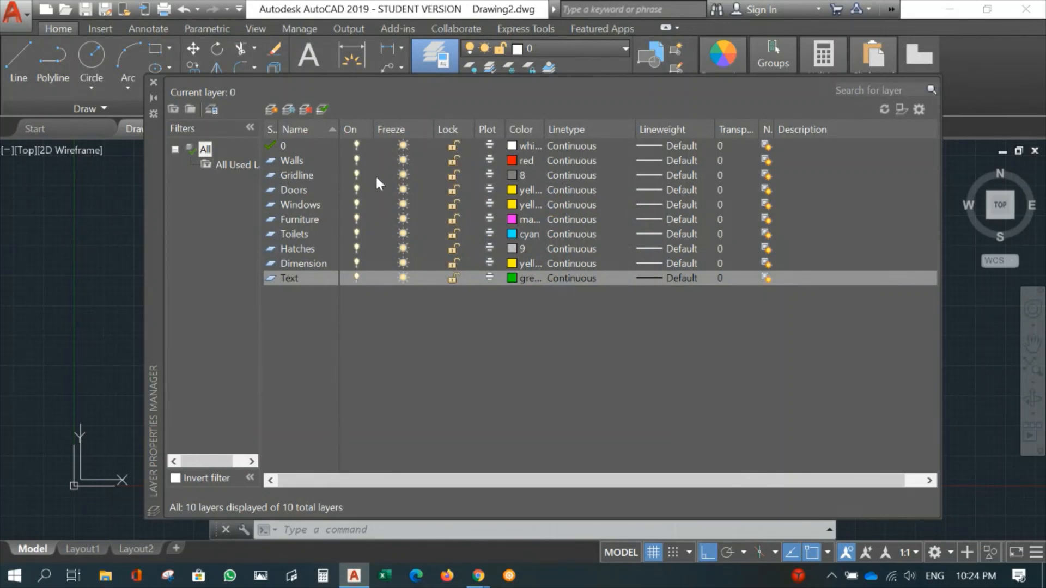
- Load the JIS_08_25 linetype from acadiso.lin while choosing a linetype for the Gridline layer
{"action": "left_click", "coordinate": [568, 176]}
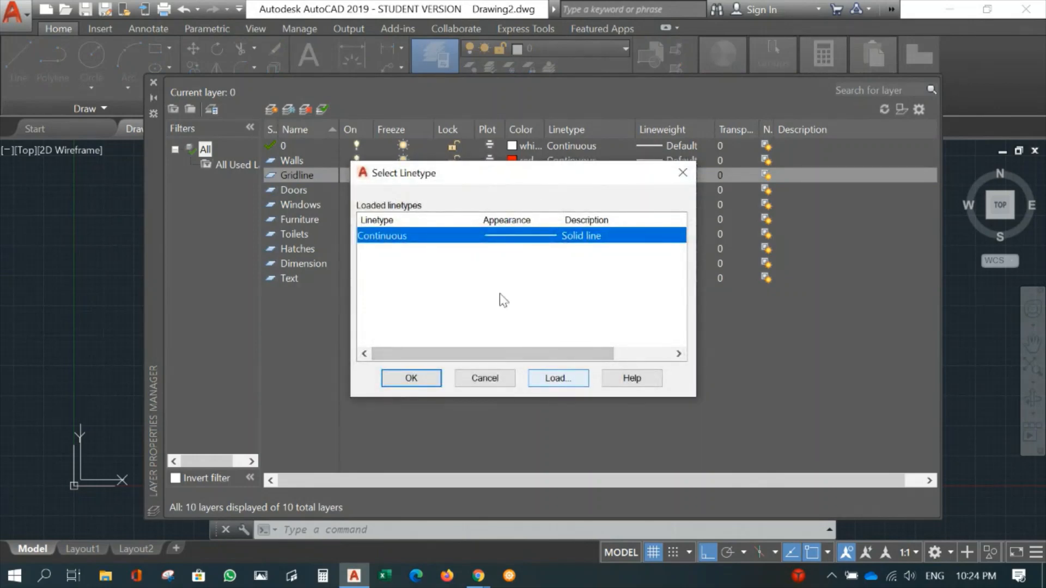
{"action": "left_click", "coordinate": [552, 380]}
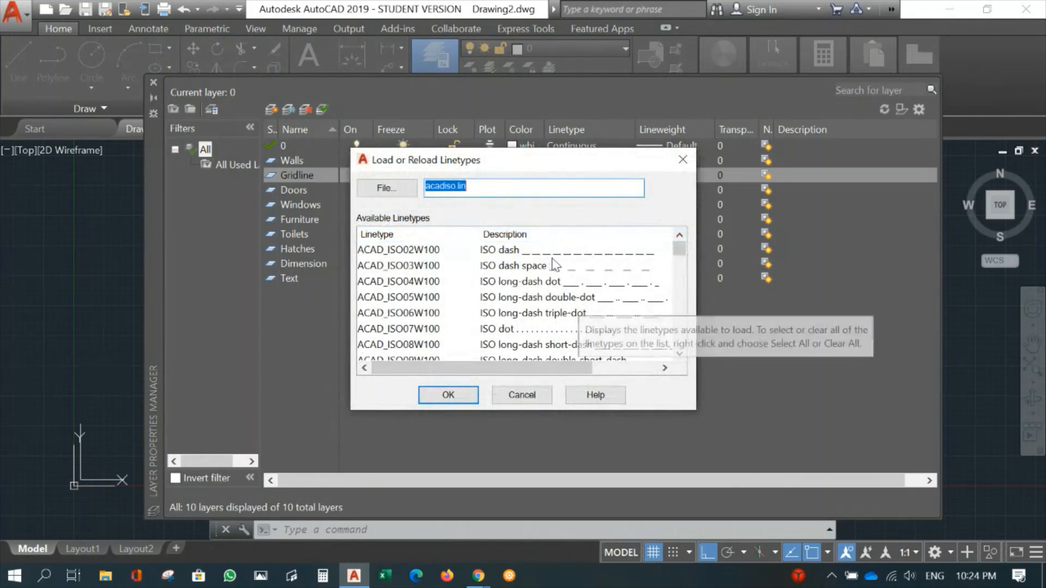
{"action": "scroll", "coordinate": [661, 331], "scroll_direction": "down", "scroll_amount": 1}
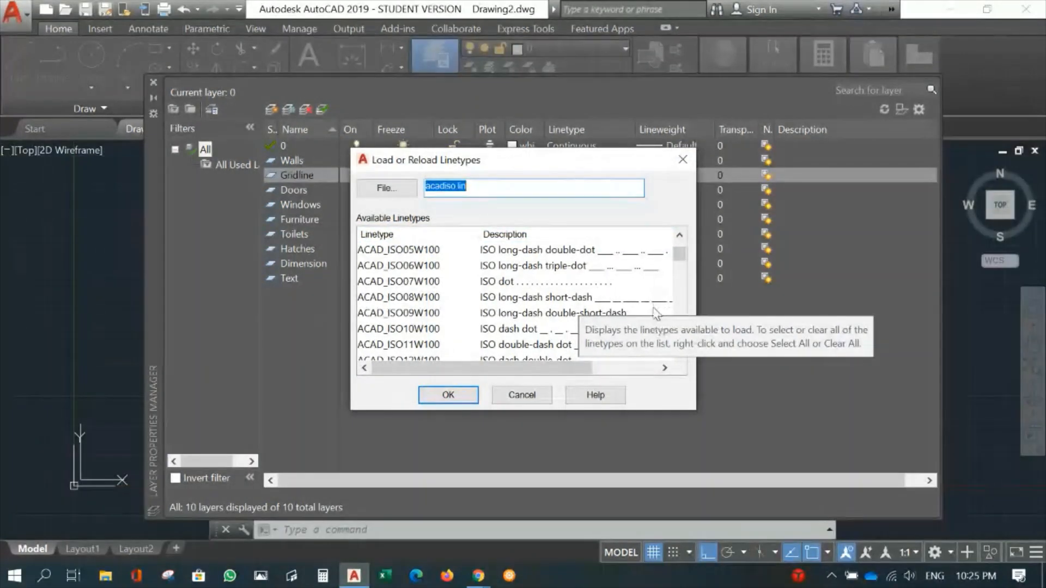
{"action": "scroll", "coordinate": [636, 309], "scroll_direction": "down", "scroll_amount": 1}
{"action": "scroll", "coordinate": [638, 308], "scroll_direction": "down", "scroll_amount": 1}
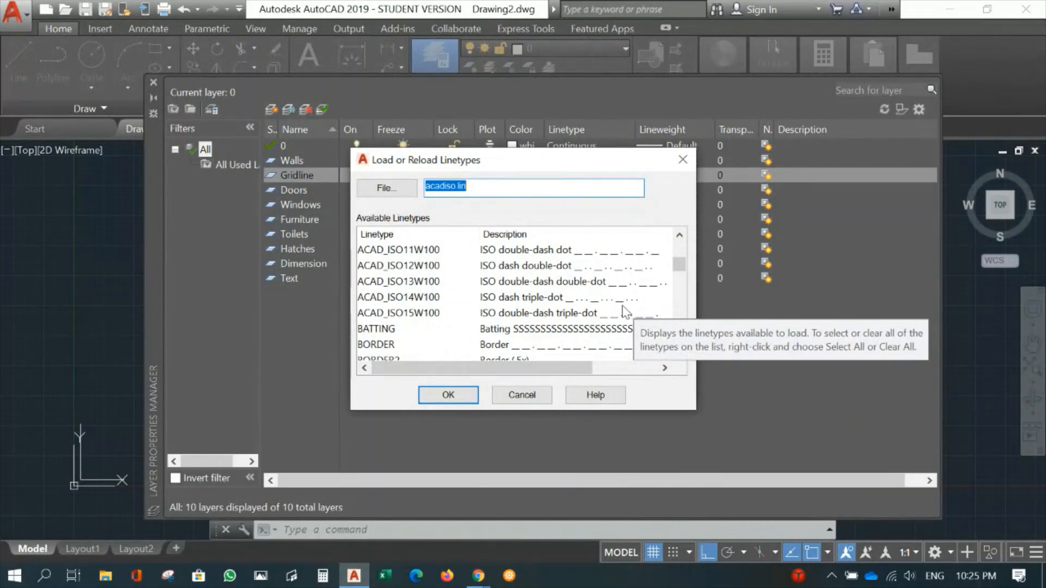
{"action": "scroll", "coordinate": [628, 309], "scroll_direction": "down", "scroll_amount": 1}
{"action": "scroll", "coordinate": [630, 308], "scroll_direction": "down", "scroll_amount": 1}
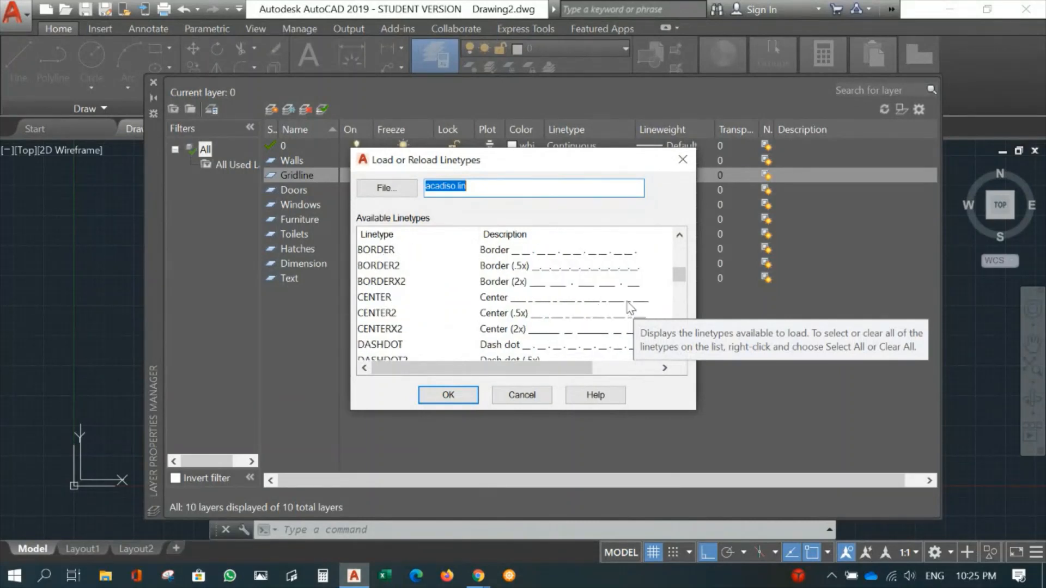
{"action": "scroll", "coordinate": [614, 324], "scroll_direction": "down", "scroll_amount": 1}
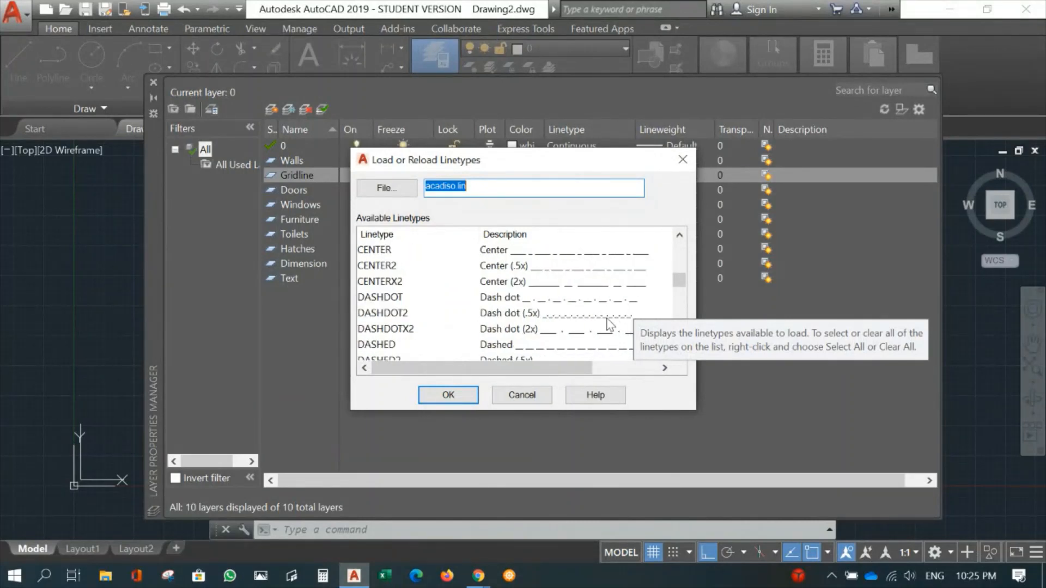
{"action": "scroll", "coordinate": [615, 323], "scroll_direction": "down", "scroll_amount": 1}
{"action": "scroll", "coordinate": [615, 322], "scroll_direction": "down", "scroll_amount": 3}
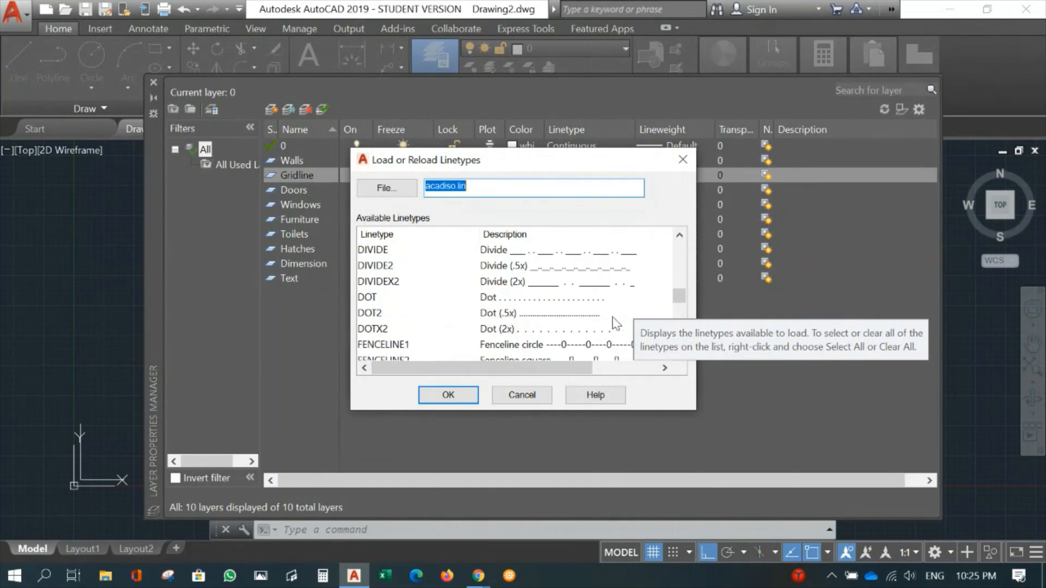
{"action": "scroll", "coordinate": [615, 321], "scroll_direction": "down", "scroll_amount": 2}
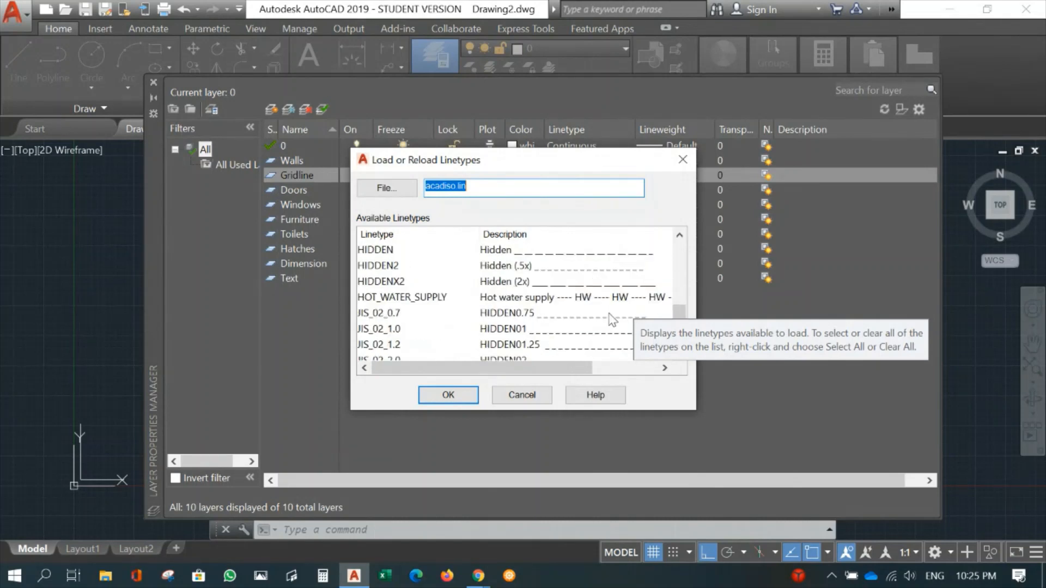
{"action": "scroll", "coordinate": [613, 319], "scroll_direction": "down", "scroll_amount": 2}
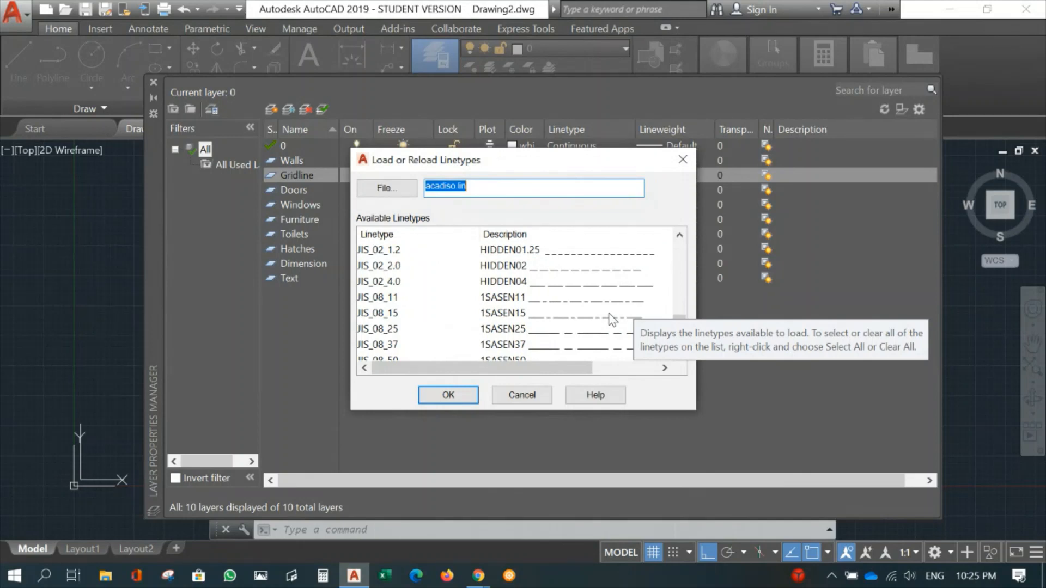
{"action": "scroll", "coordinate": [612, 320], "scroll_direction": "down", "scroll_amount": 1}
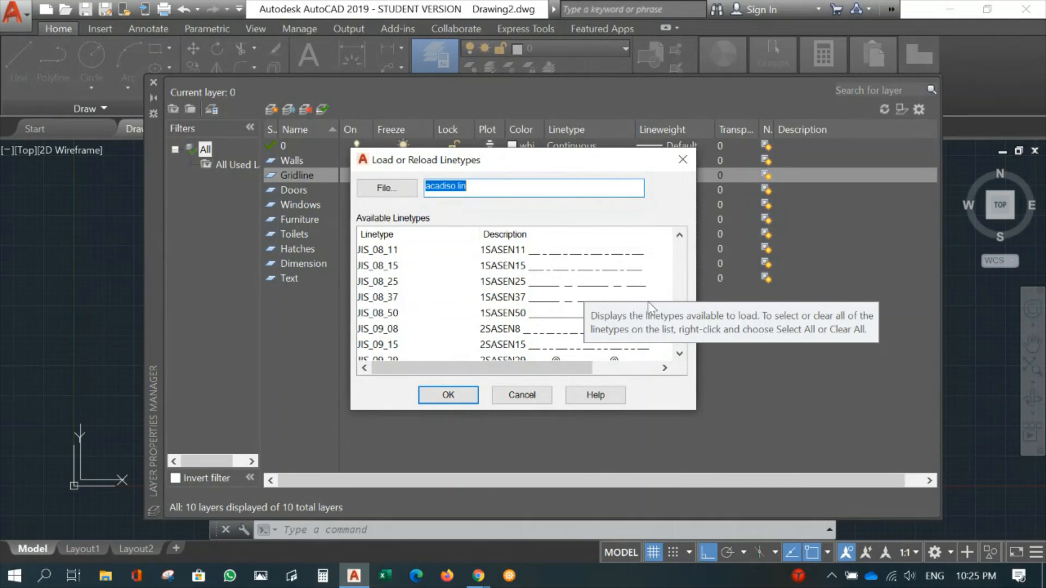
{"action": "left_click", "coordinate": [604, 283]}
{"action": "left_click", "coordinate": [448, 394]}
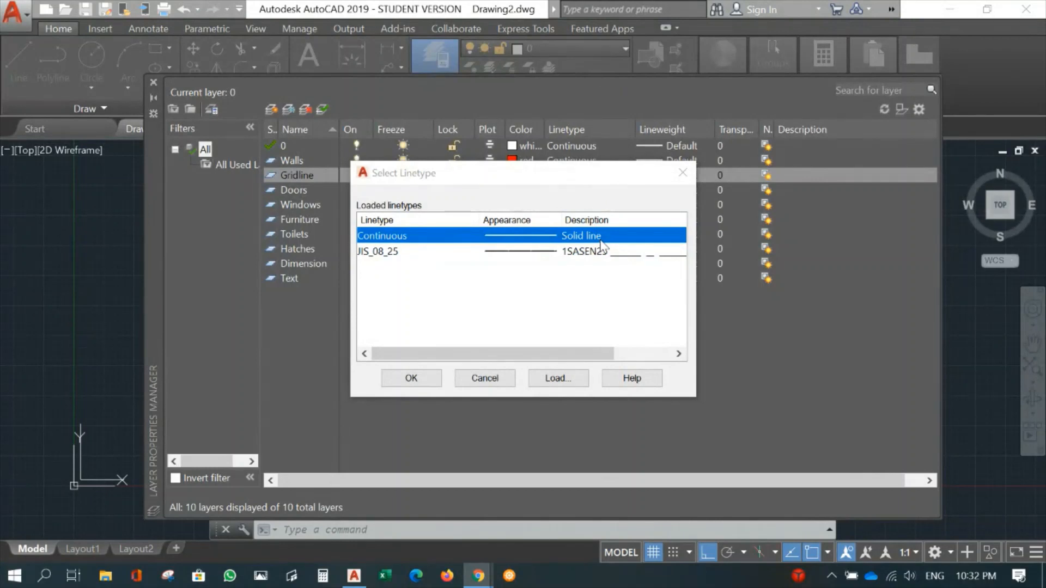
- Assign the loaded JIS_08_25 linetype to the Gridline layer and close the layer manager
{"action": "left_click", "coordinate": [644, 254]}
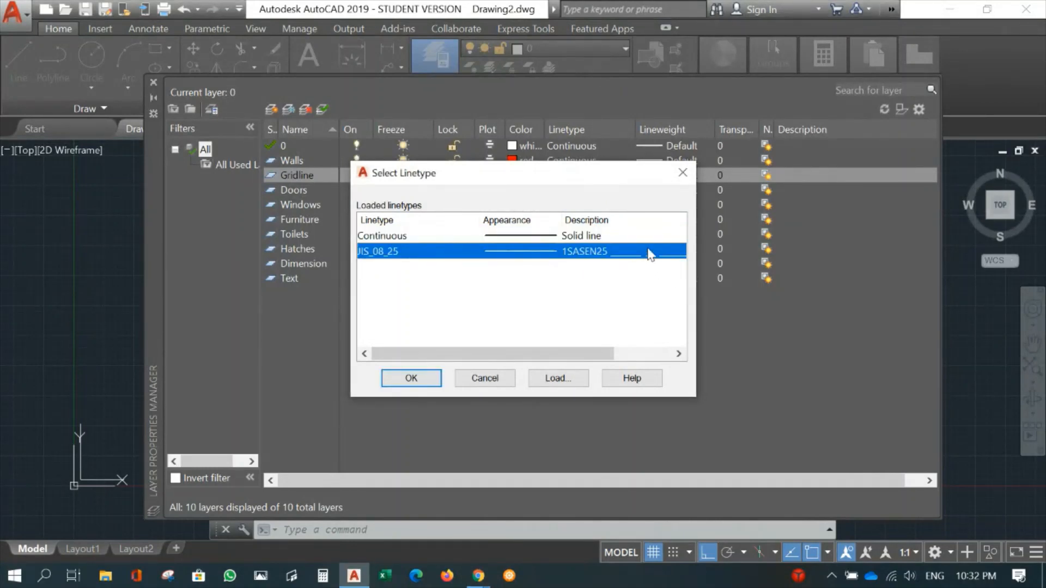
{"action": "left_click", "coordinate": [412, 378]}
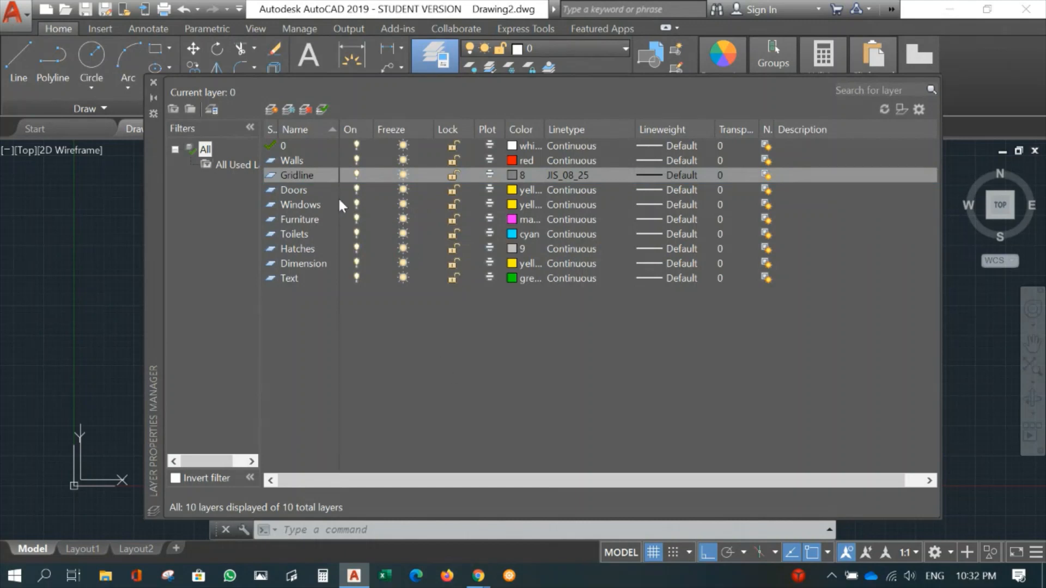
{"action": "left_click", "coordinate": [153, 83]}
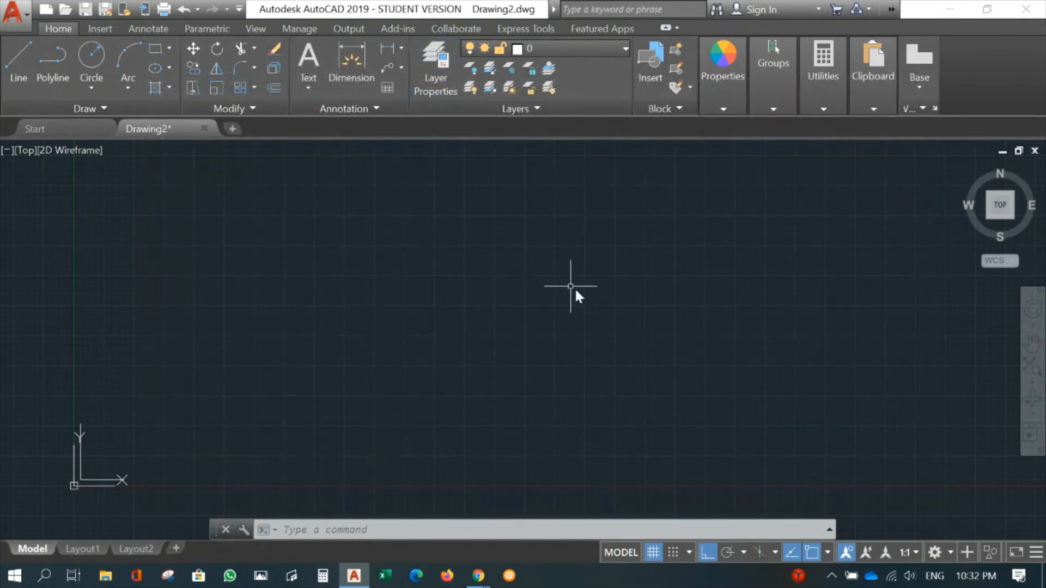
- Make Gridline the current layer for drawing
{"action": "middle_click_drag", "start_coordinate": [351, 403], "coordinate": [462, 432]}
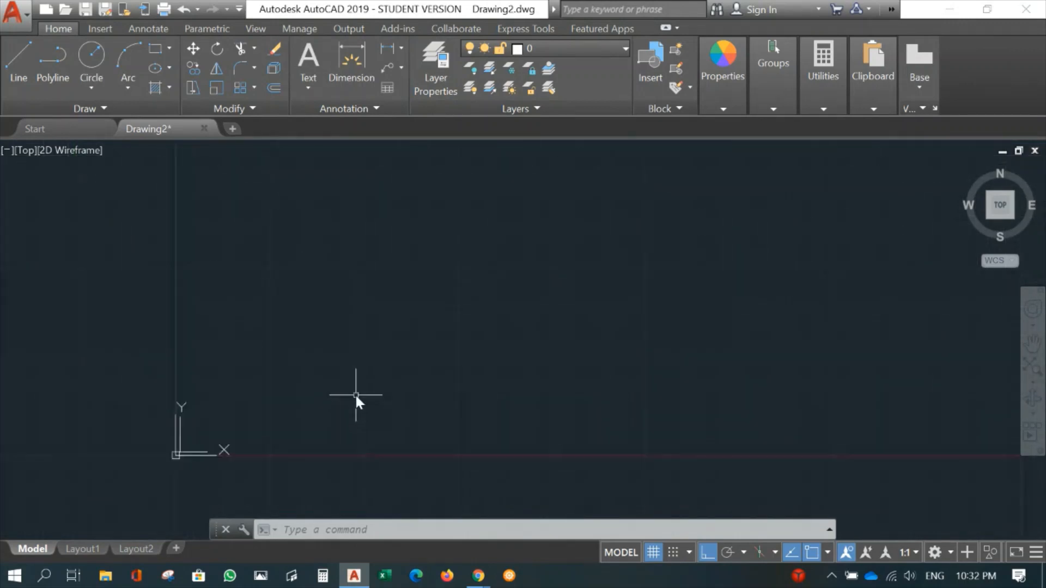
{"action": "mouse_move", "coordinate": [355, 398]}
{"action": "middle_mouse_down"}
{"action": "mouse_move", "coordinate": [387, 362]}
{"action": "mouse_move", "coordinate": [364, 381]}
{"action": "mouse_move", "coordinate": [191, 397]}
{"action": "mouse_move", "coordinate": [269, 358]}
{"action": "mouse_move", "coordinate": [282, 398]}
{"action": "mouse_move", "coordinate": [257, 364]}
{"action": "mouse_move", "coordinate": [343, 324]}
{"action": "mouse_move", "coordinate": [334, 366]}
{"action": "middle_mouse_up"}
{"action": "middle_click_drag", "start_coordinate": [280, 339], "coordinate": [283, 331]}
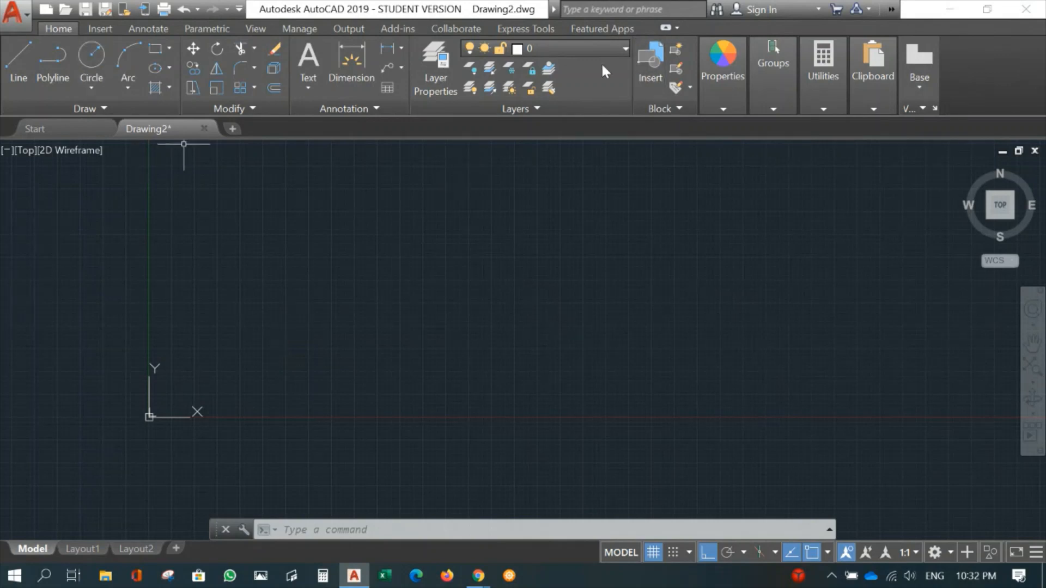
{"action": "left_click", "coordinate": [584, 49]}
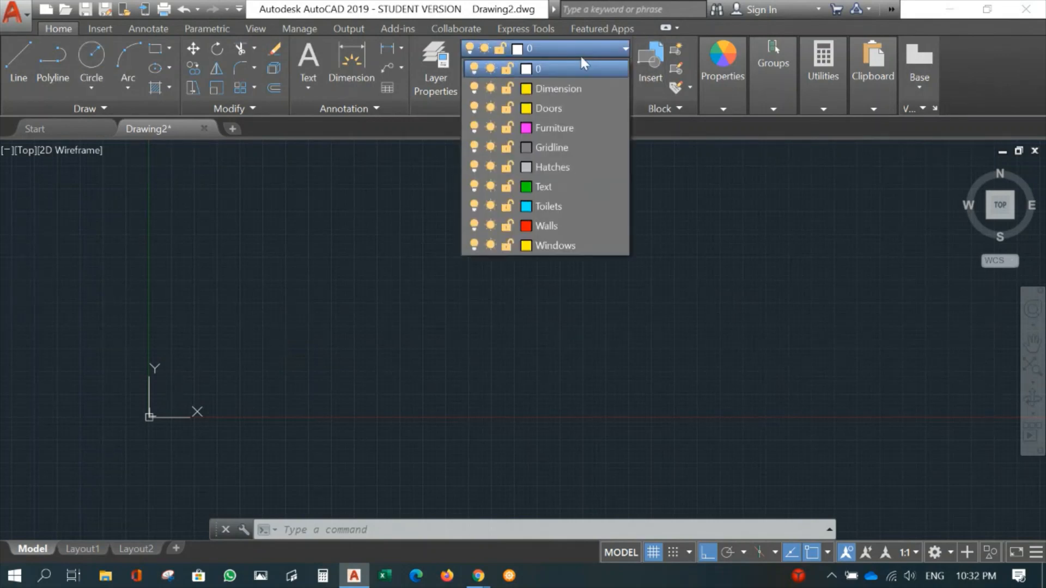
{"action": "left_click", "coordinate": [554, 147]}
{"action": "left_click", "coordinate": [553, 146]}
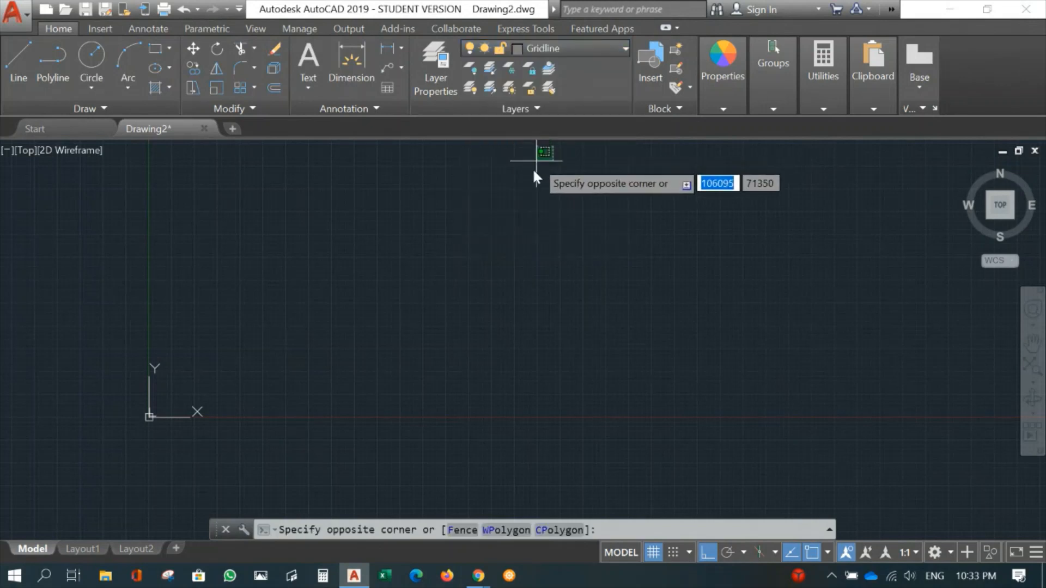
{"action": "left_click", "coordinate": [472, 255]}
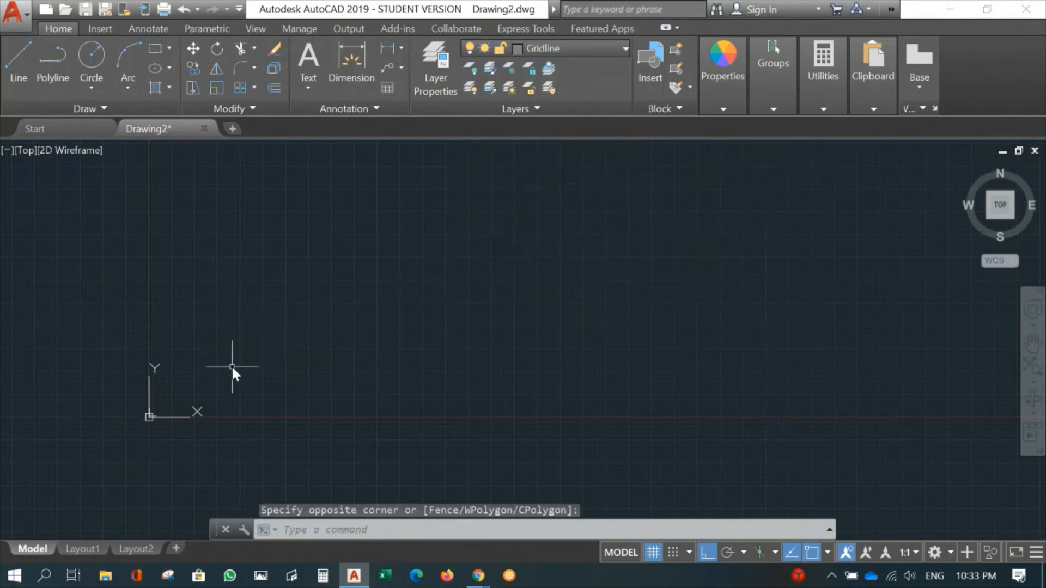
- Draw the first vertical gridline as a single straight line just up and to the right of the origin
{"action": "type", "text": "l"}
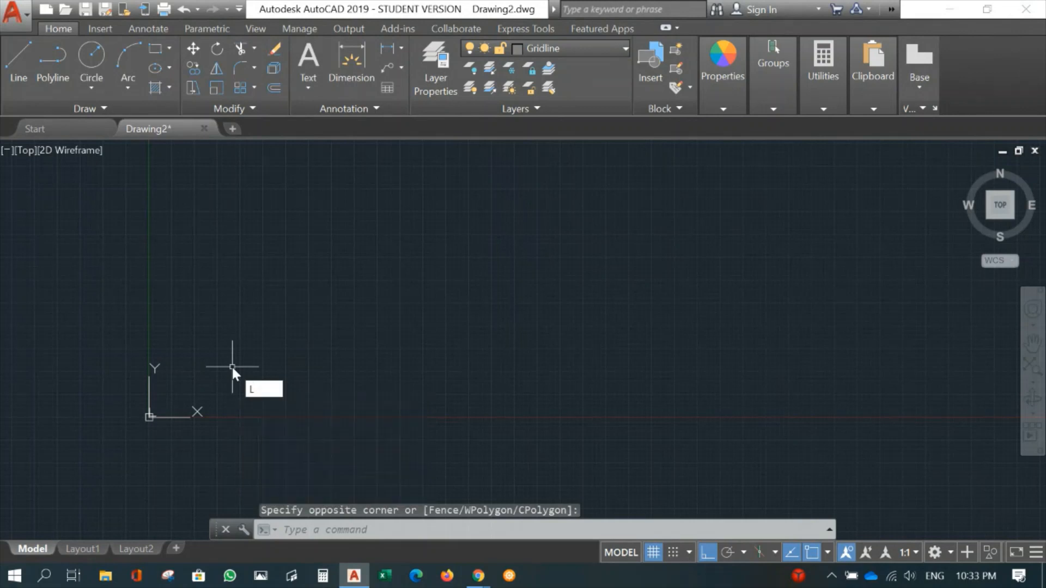
{"action": "key", "text": "Return"}
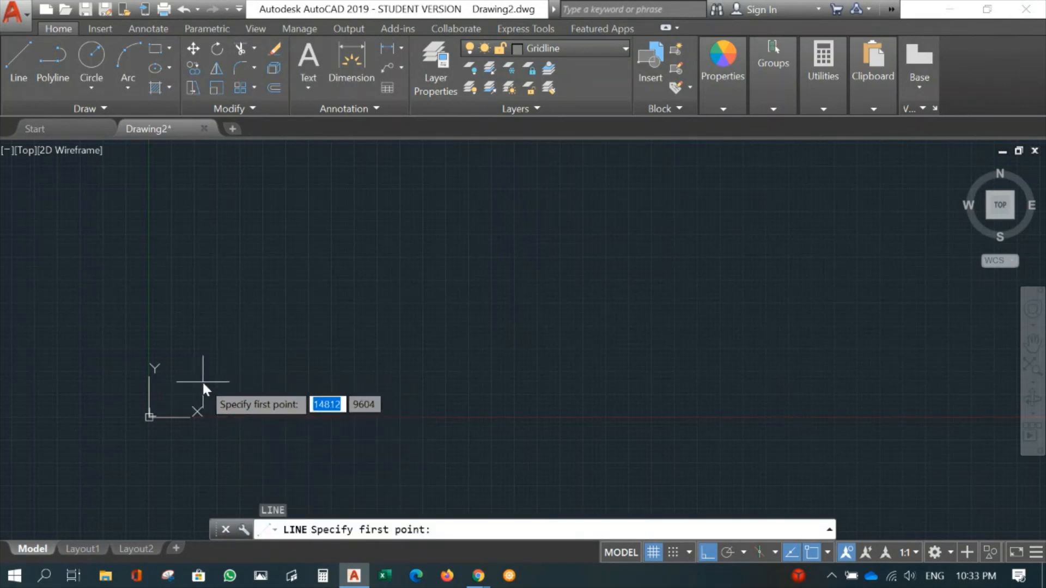
{"action": "left_click", "coordinate": [201, 381]}
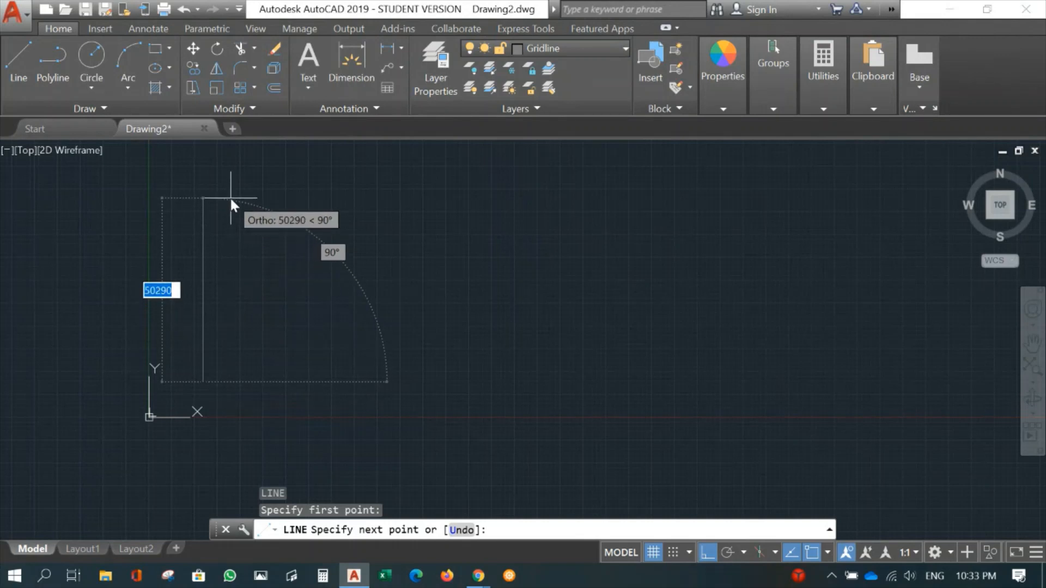
{"action": "left_click", "coordinate": [223, 267]}
{"action": "key", "text": "Return"}
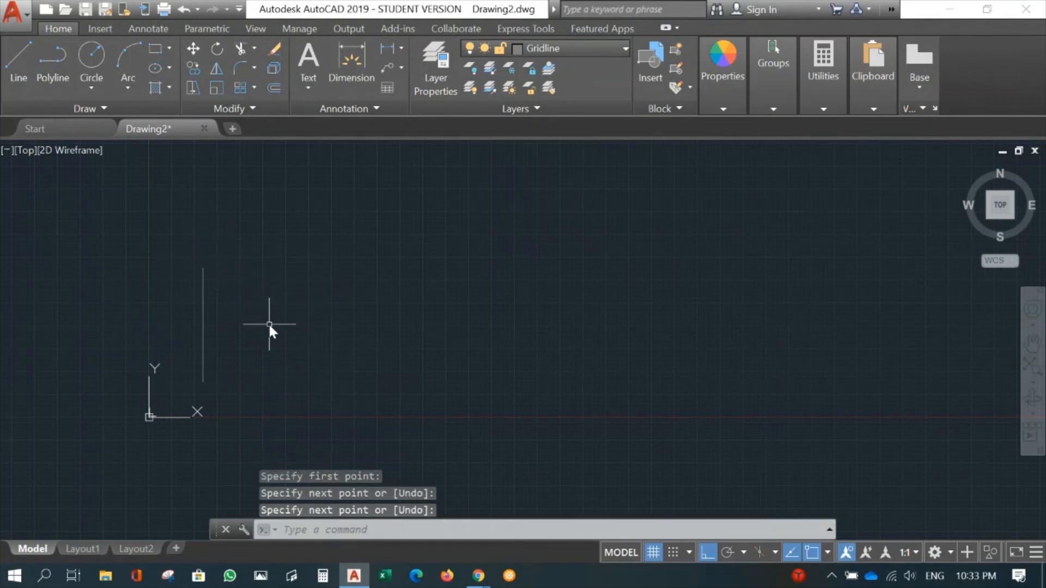
- Offset the vertical gridline to the right twice at 3000 mm spacing to make three parallel gridlines
{"action": "scroll", "coordinate": [269, 326], "scroll_direction": "up", "scroll_amount": 4}
{"action": "middle_click_drag", "start_coordinate": [269, 326], "coordinate": [346, 355]}
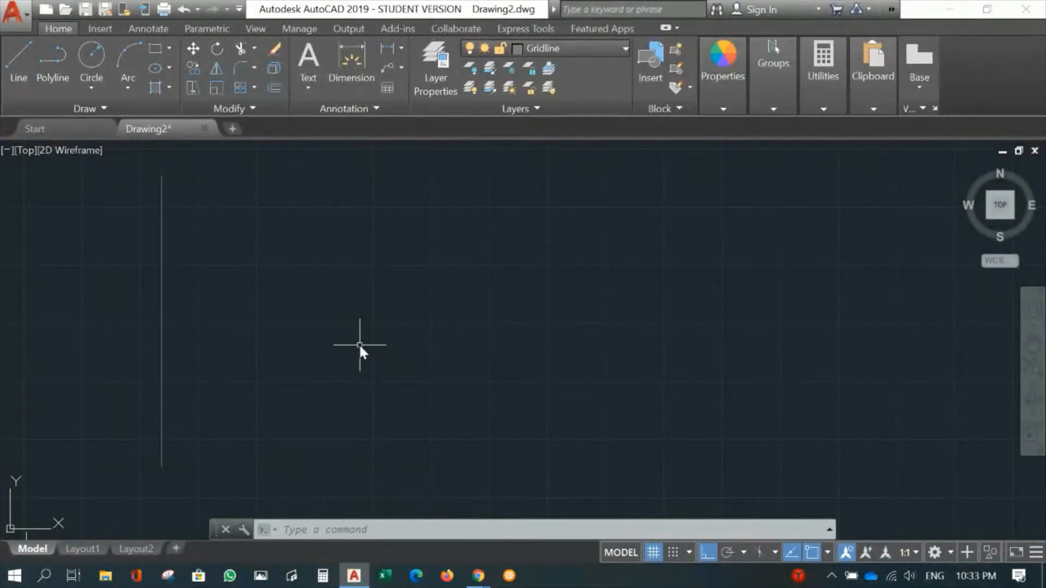
{"action": "type", "text": "o"}
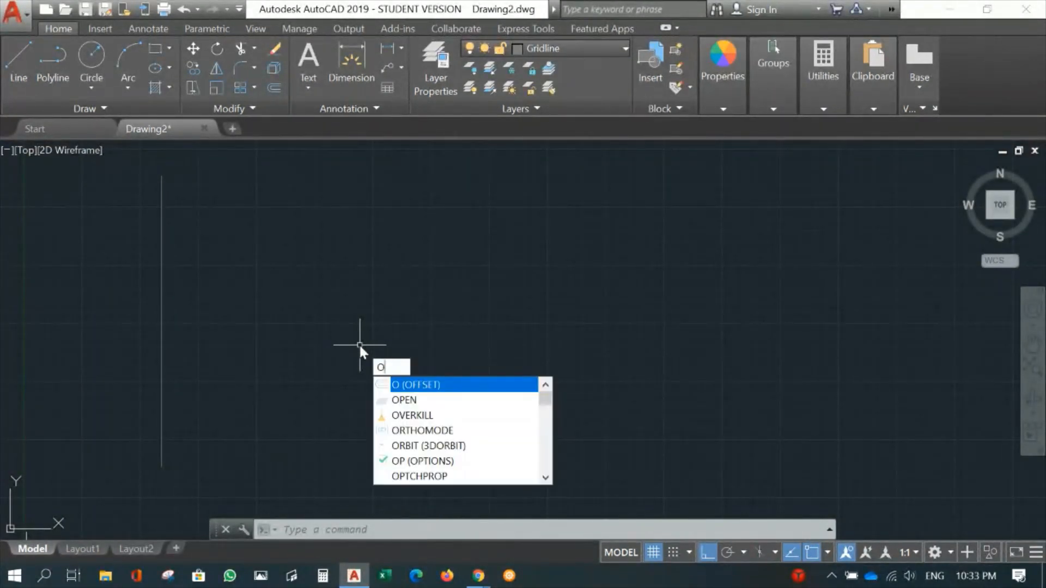
{"action": "key", "text": "Return"}
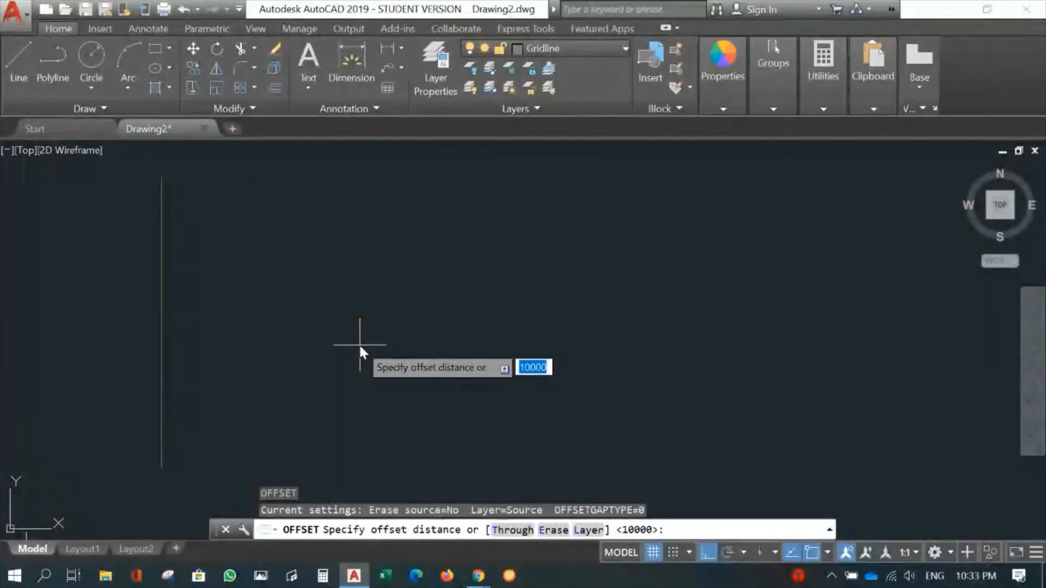
{"action": "type", "text": "3000"}
{"action": "key", "text": "Return"}
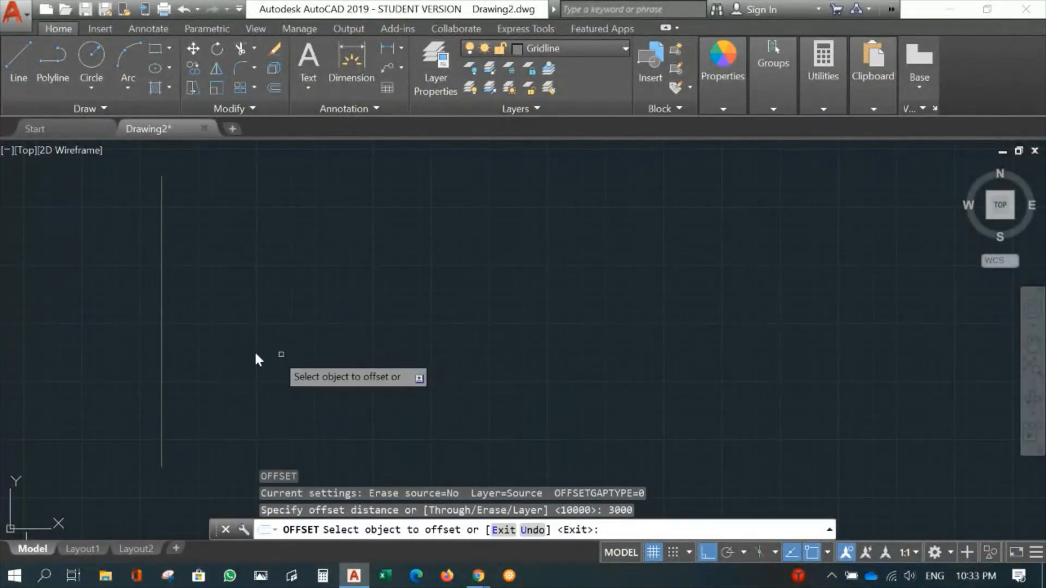
{"action": "left_click", "coordinate": [161, 344]}
{"action": "left_click", "coordinate": [285, 342]}
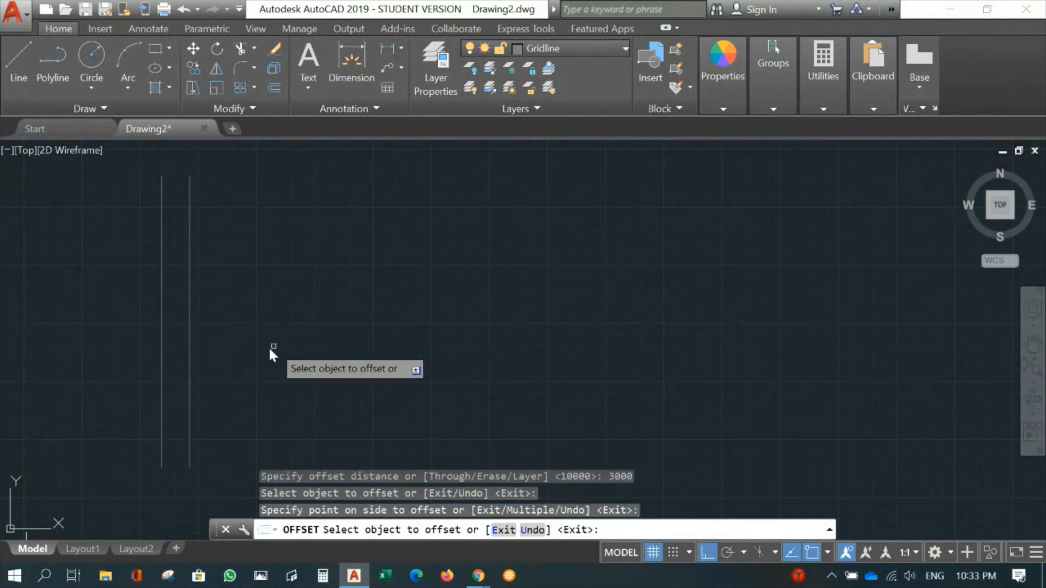
{"action": "left_click", "coordinate": [189, 375]}
{"action": "left_click", "coordinate": [262, 374]}
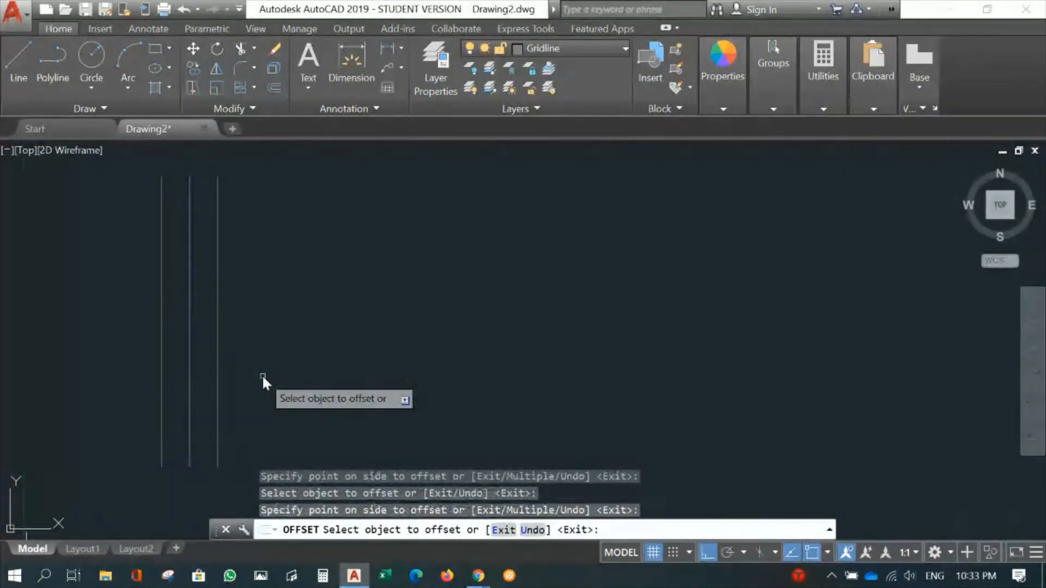
{"action": "key", "text": "Return"}
- Draw a horizontal gridline across all three vertical gridlines near their lower ends, extending slightly past the outer ones
{"action": "middle_click_drag", "start_coordinate": [291, 381], "coordinate": [411, 262]}
{"action": "scroll", "coordinate": [433, 341], "scroll_direction": "up", "scroll_amount": 2}
{"action": "middle_click_drag", "start_coordinate": [470, 337], "coordinate": [527, 295]}
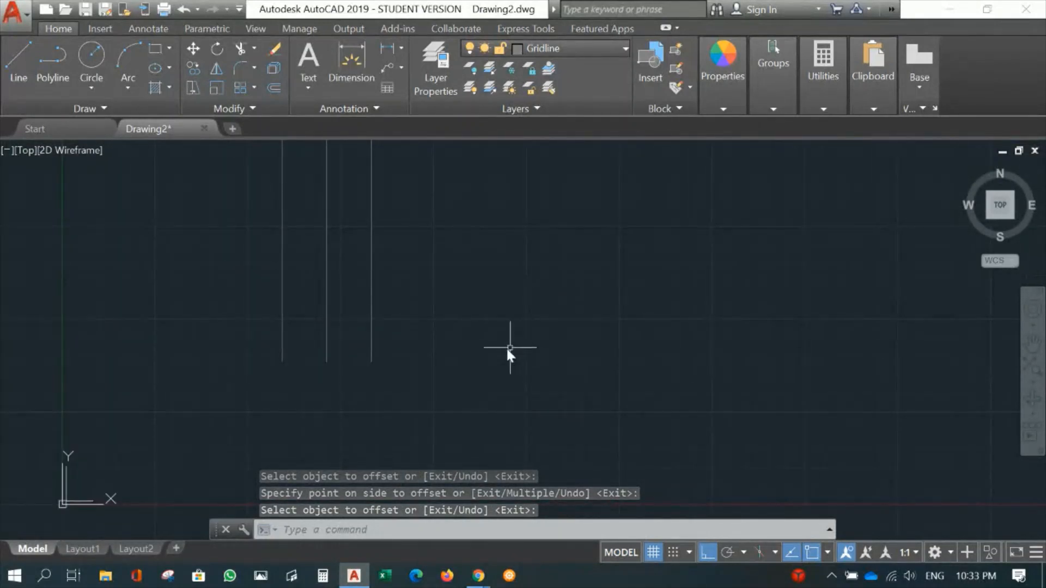
{"action": "middle_click_drag", "start_coordinate": [499, 350], "coordinate": [417, 408]}
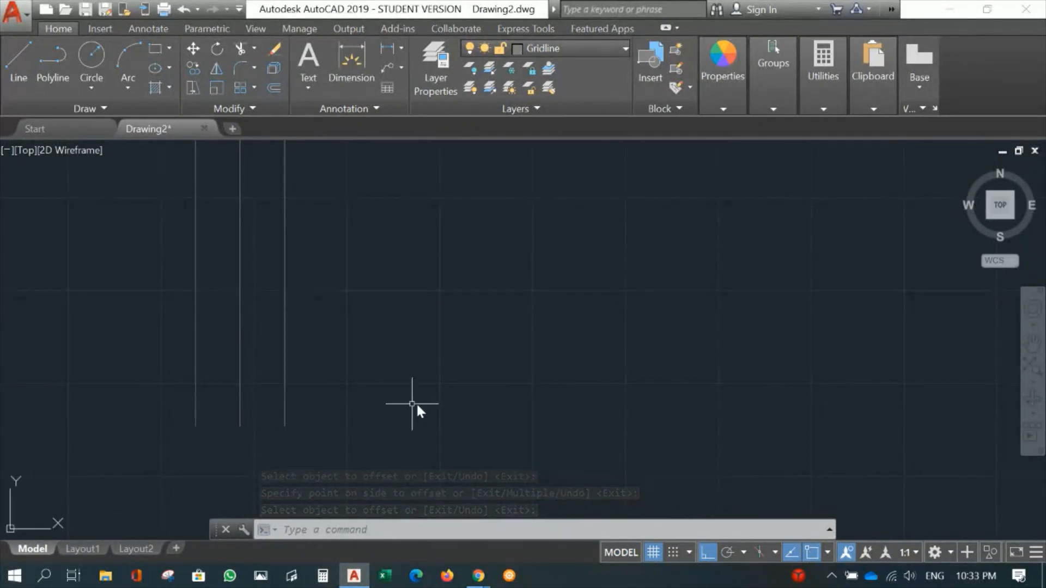
{"action": "type", "text": "l"}
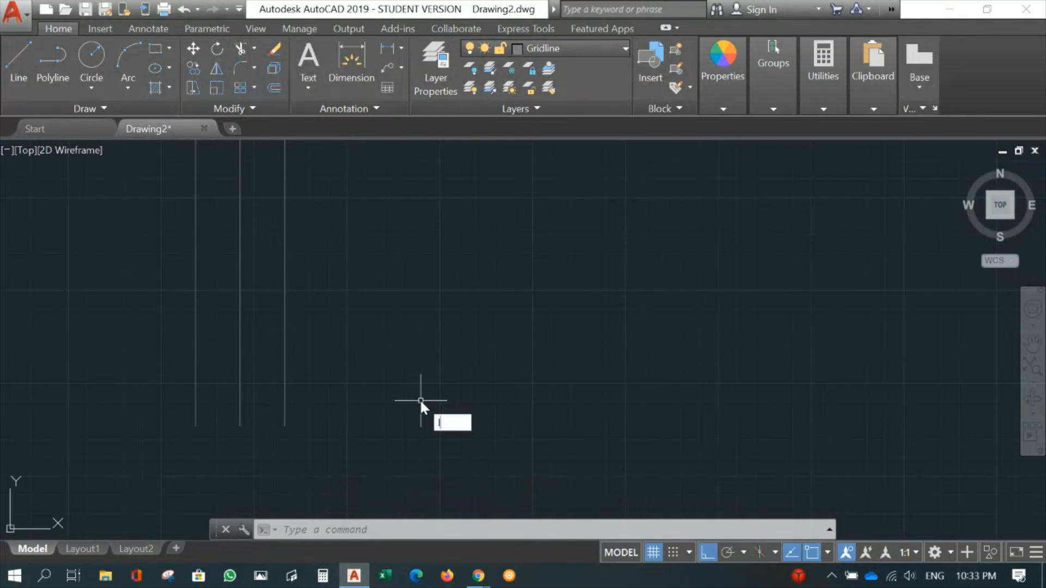
{"action": "key", "text": "Return"}
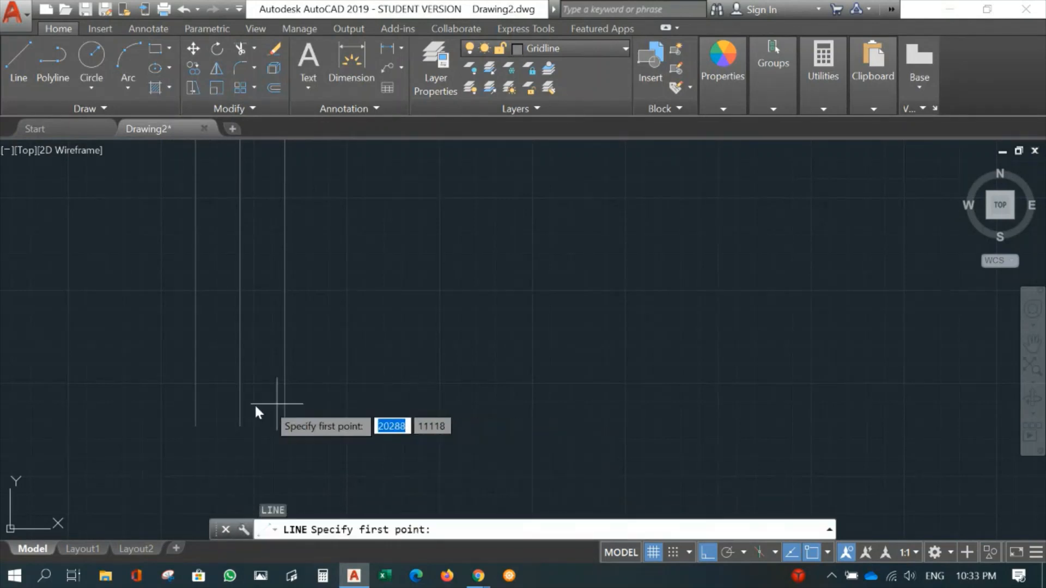
{"action": "left_click", "coordinate": [177, 392]}
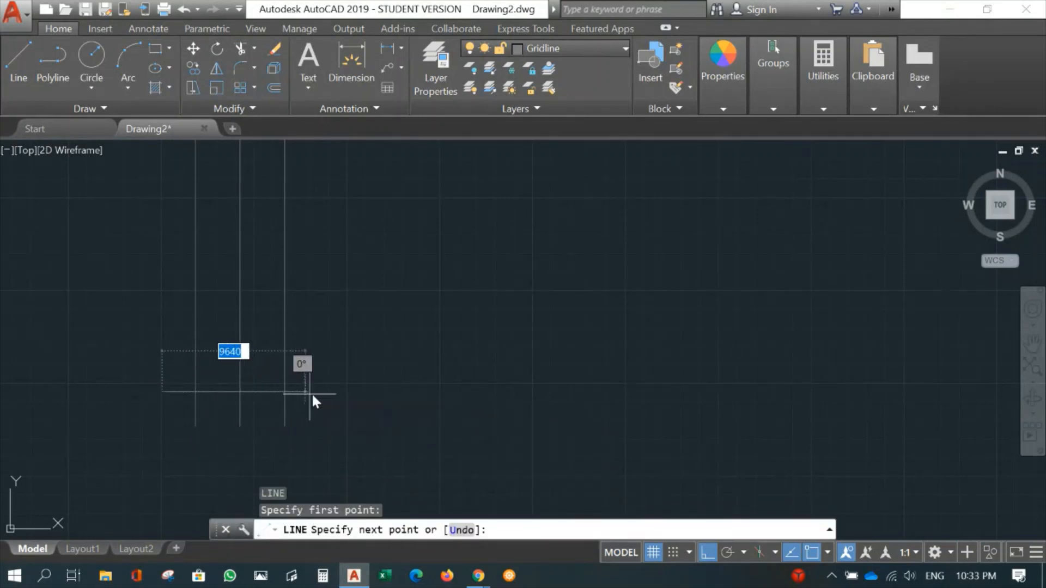
{"action": "left_click", "coordinate": [329, 391]}
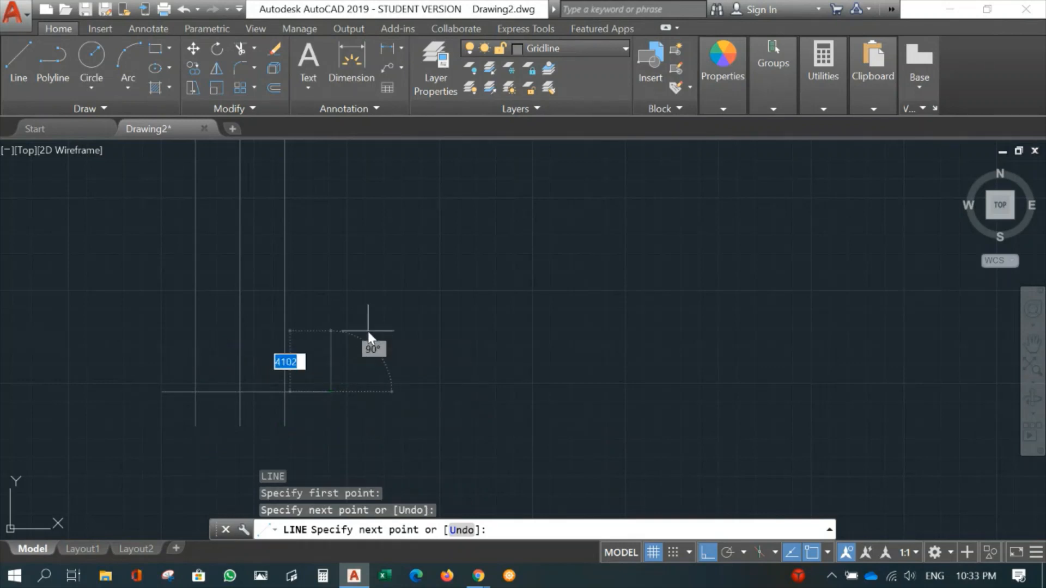
{"action": "key", "text": "Return"}
- Offset the horizontal gridline 3000 mm upward
{"action": "type", "text": "o"}
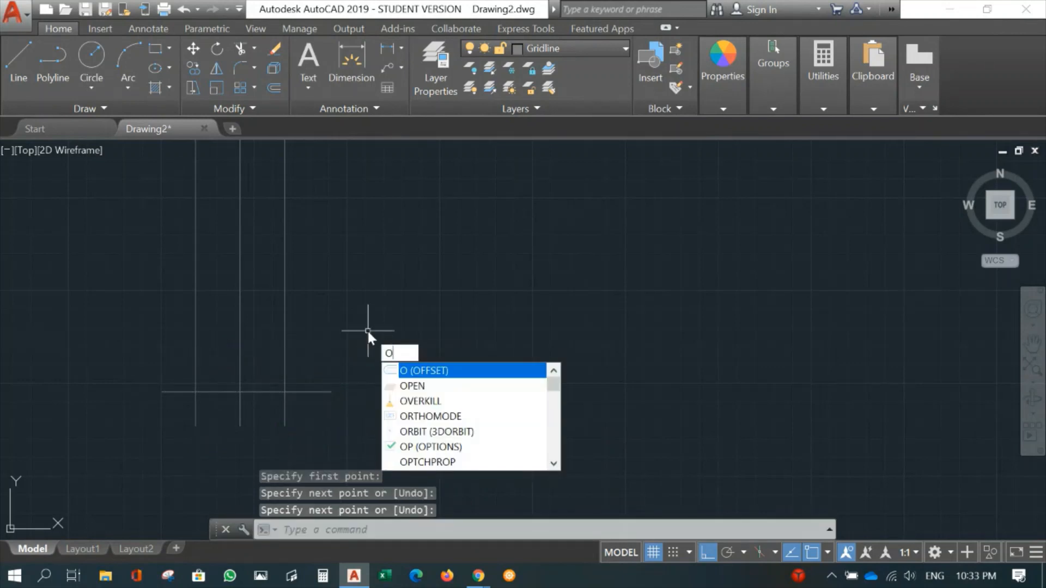
{"action": "key", "text": "Return"}
{"action": "key", "text": "Return"}
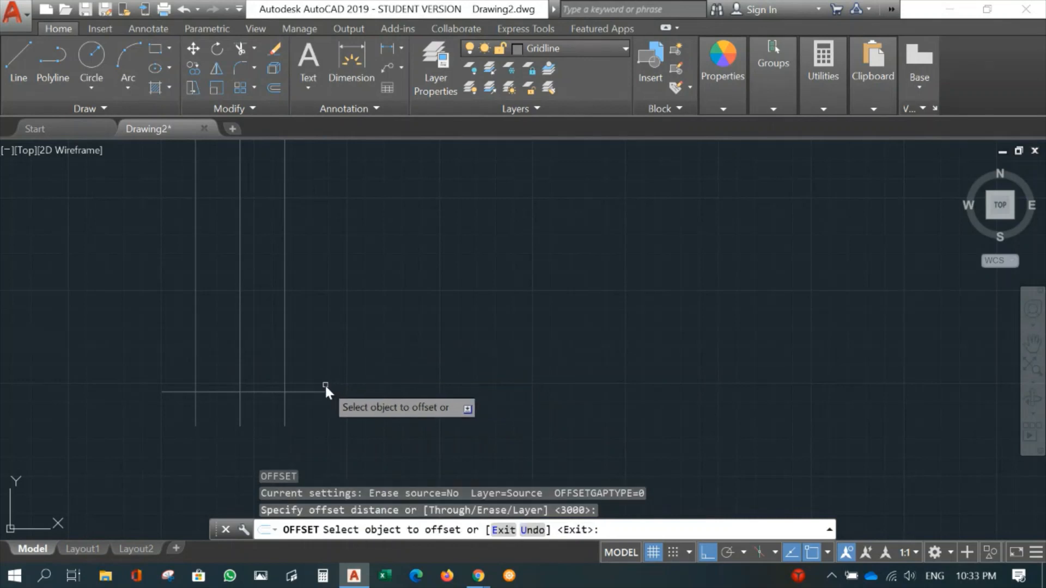
{"action": "left_click", "coordinate": [317, 391]}
{"action": "left_click", "coordinate": [316, 338]}
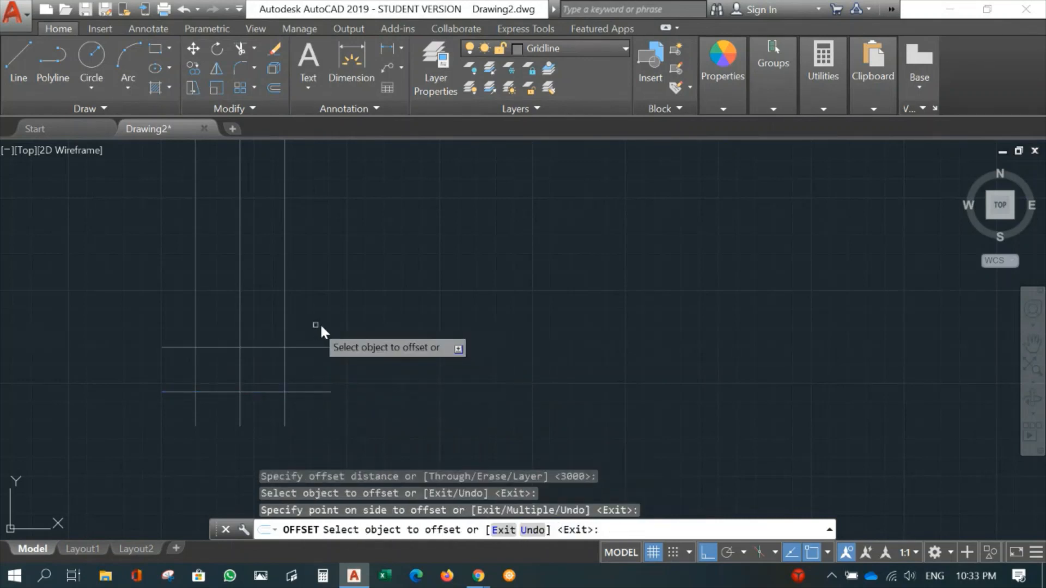
{"action": "key", "text": "Return"}
{"action": "key", "text": "Return"}
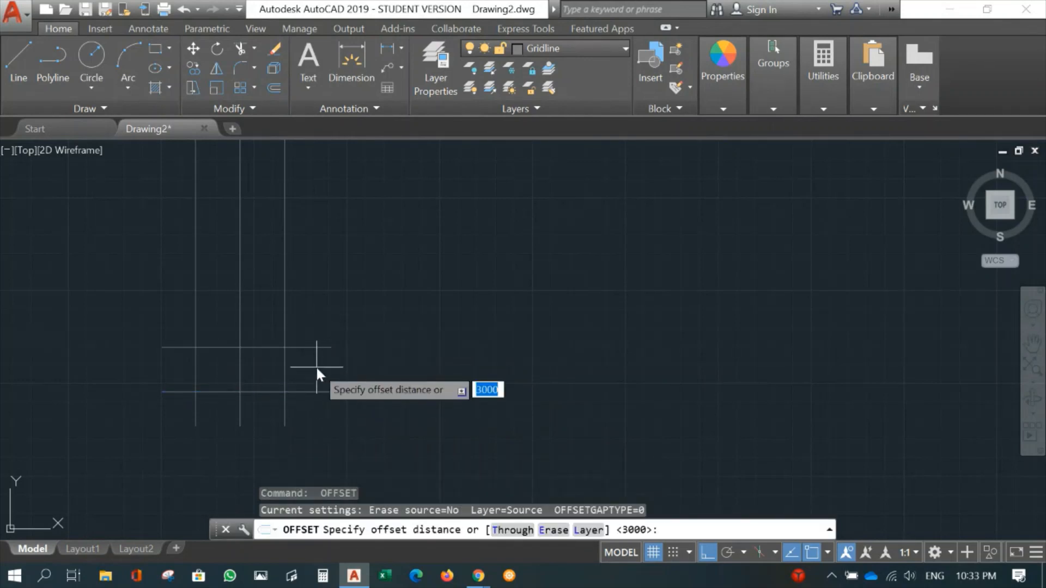
- Start another offset for the horizontal gridlines and turn off the background grid display
{"action": "type", "text": "1"}
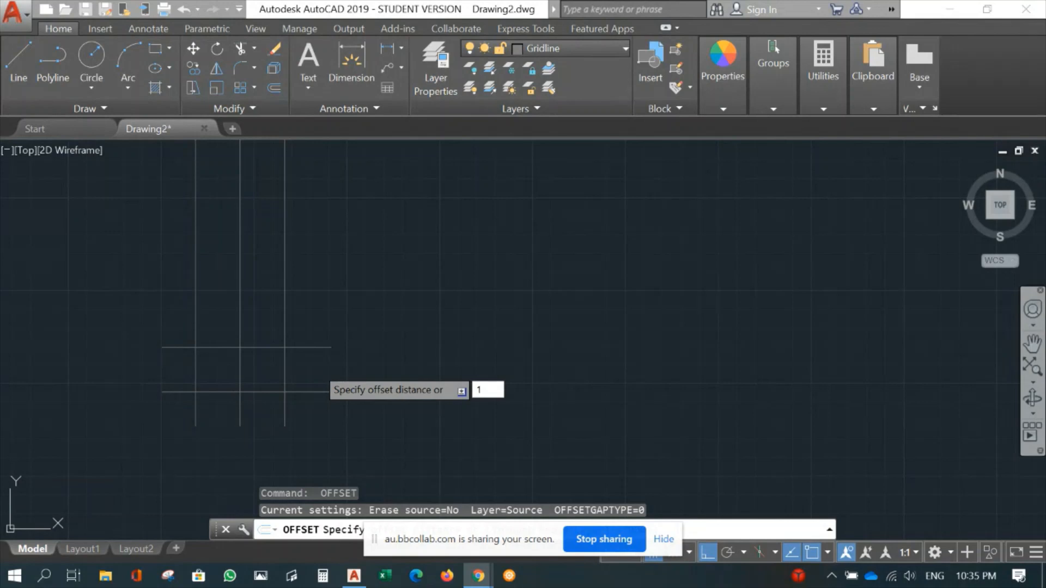
{"action": "key", "text": "F7"}
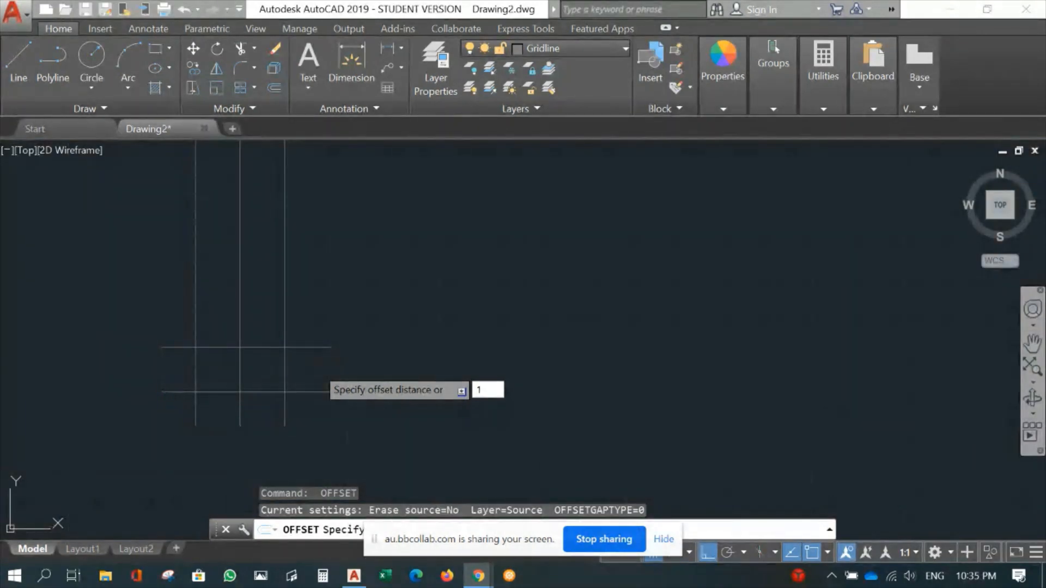
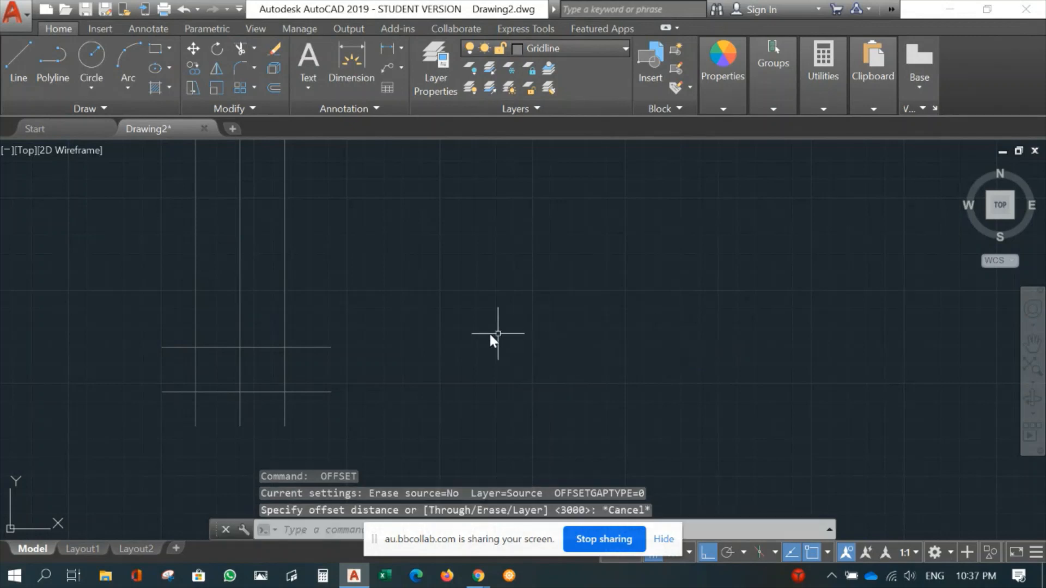
- Offset the upper horizontal gridline 3000 mm upward to add a third horizontal gridline
{"action": "left_click", "coordinate": [663, 539]}
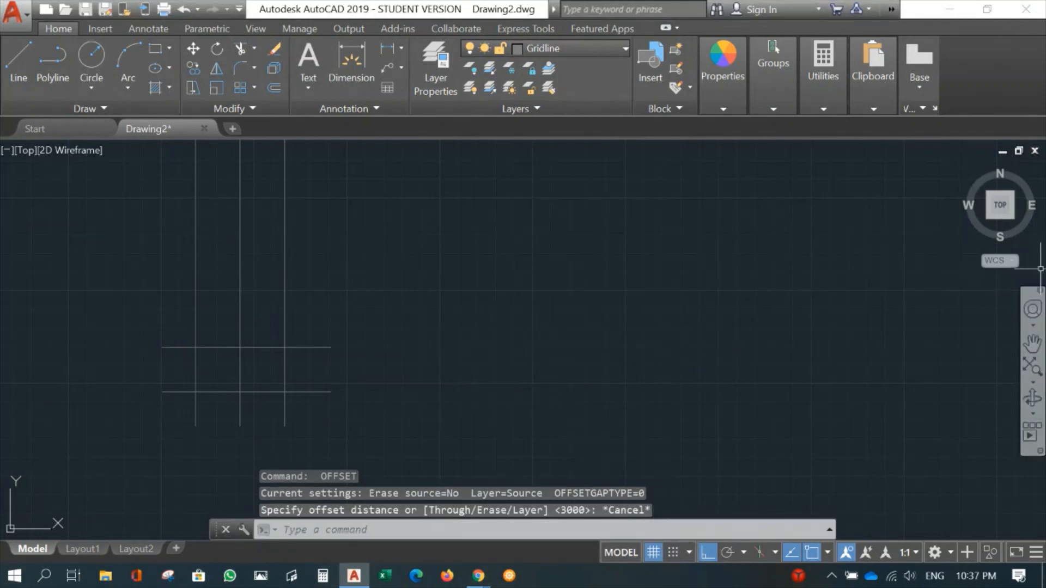
{"action": "key", "text": "alt+Tab"}
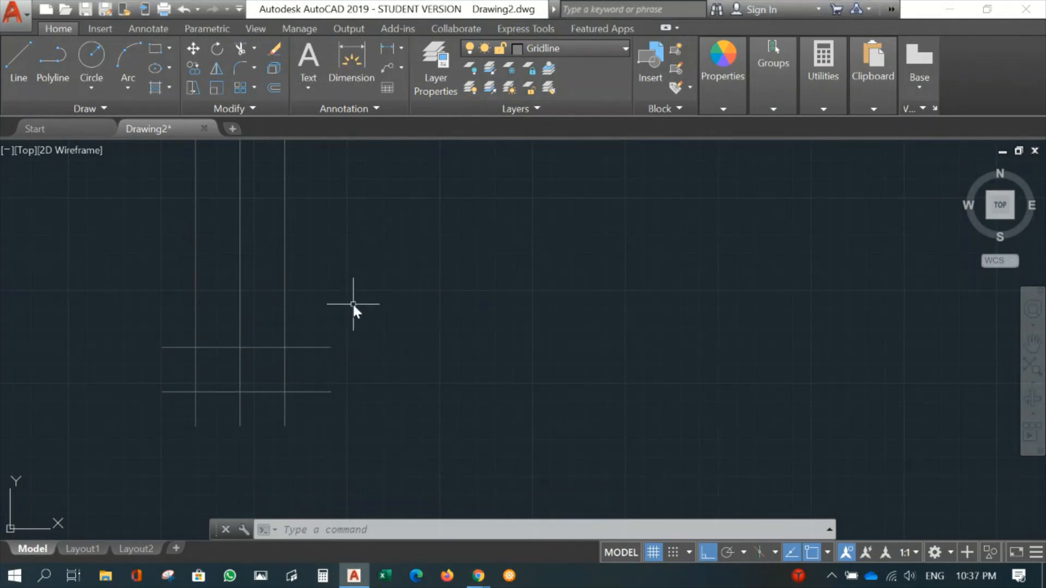
{"action": "type", "text": "o"}
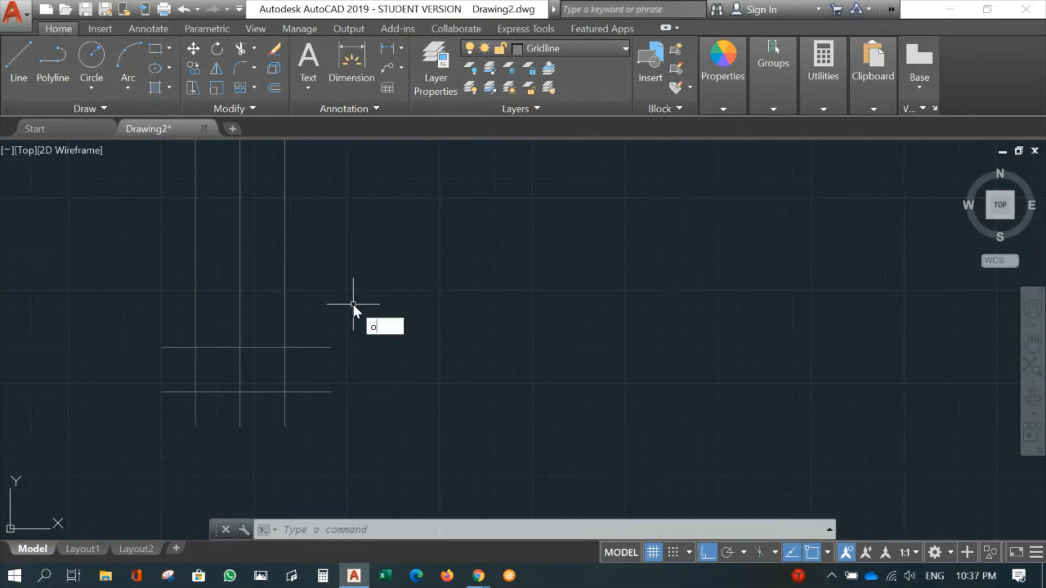
{"action": "key", "text": "Return"}
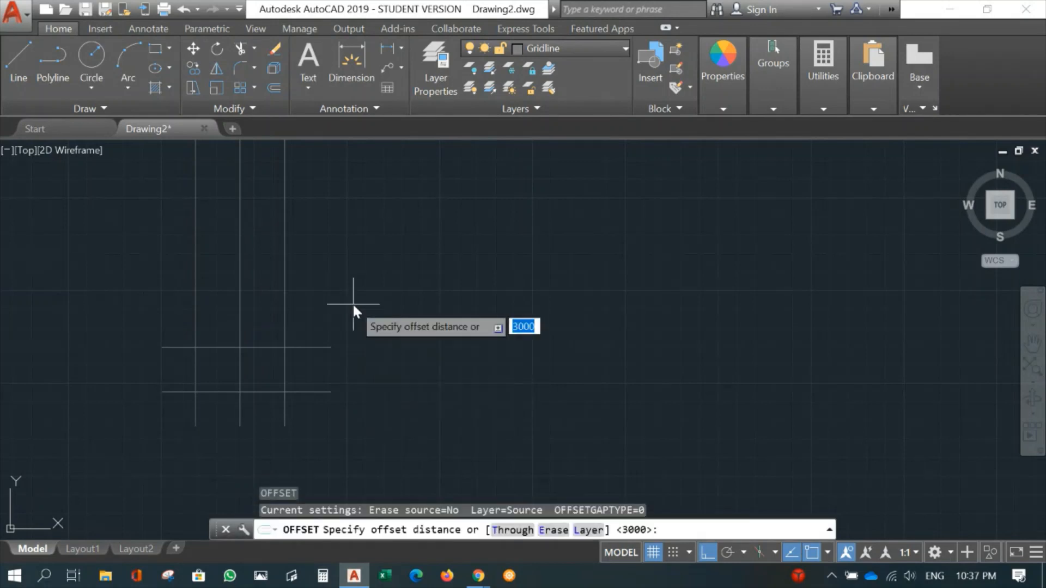
{"action": "key", "text": "Return"}
{"action": "left_click", "coordinate": [308, 347]}
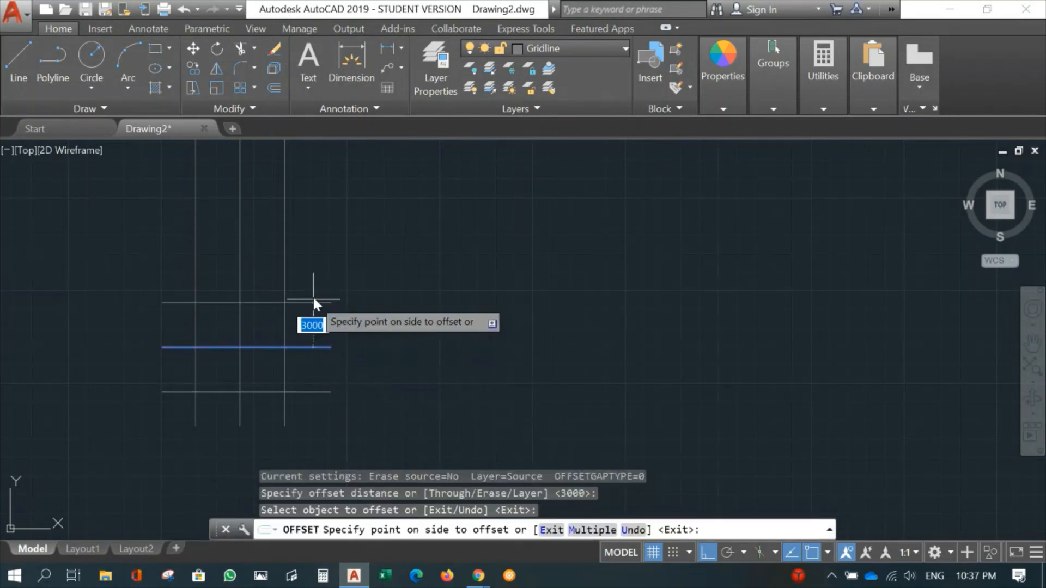
{"action": "left_click", "coordinate": [313, 269]}
{"action": "scroll", "coordinate": [323, 328], "scroll_direction": "up", "scroll_amount": 2}
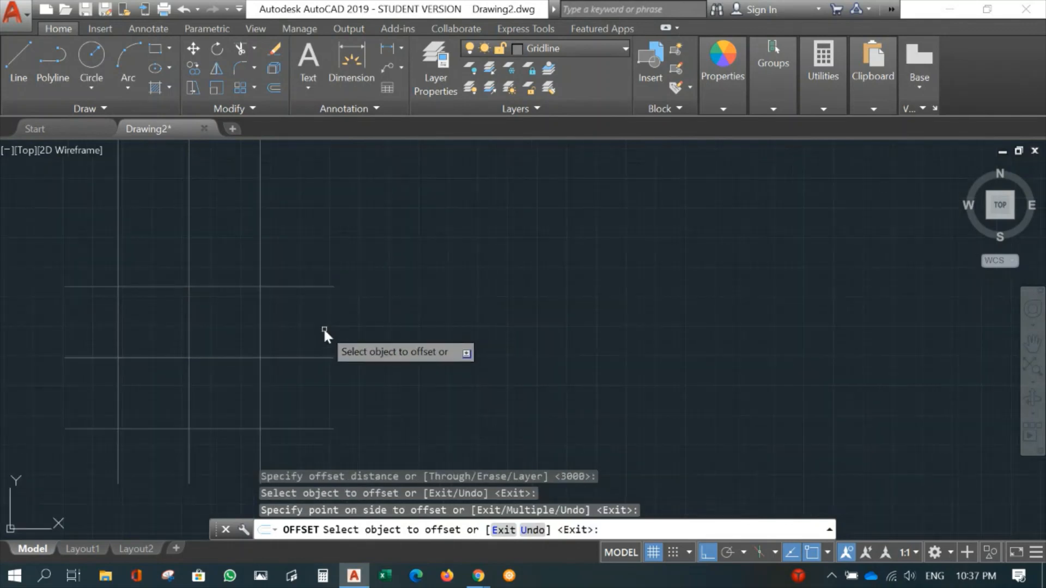
{"action": "scroll", "coordinate": [398, 330], "scroll_direction": "up", "scroll_amount": 2}
{"action": "key", "text": "Return"}
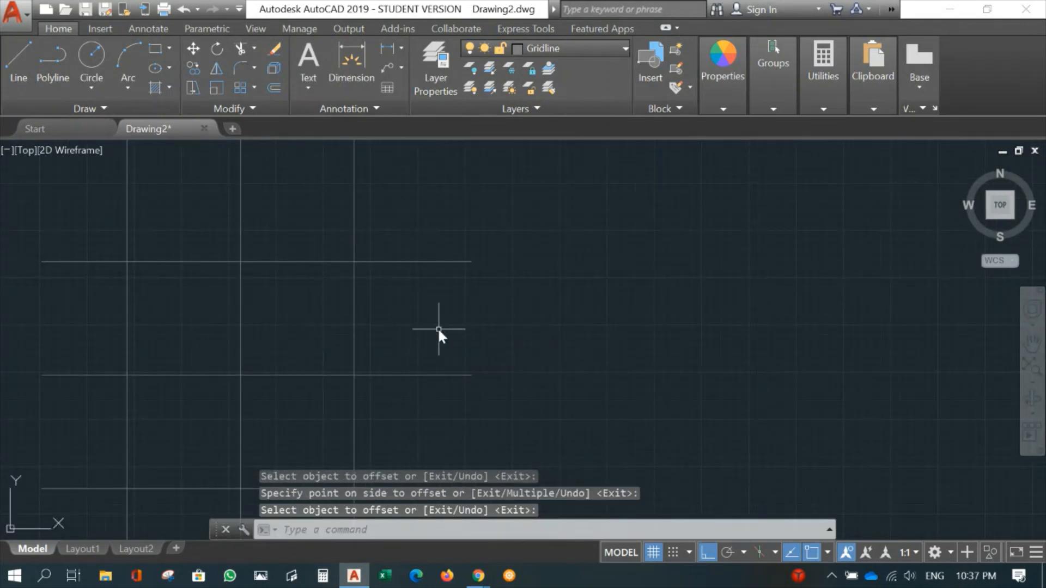
- Offset the topmost horizontal gridline 1500 mm downward to add an intermediate gridline
{"action": "type", "text": "o"}
{"action": "key", "text": "Return"}
{"action": "type", "text": "1"}
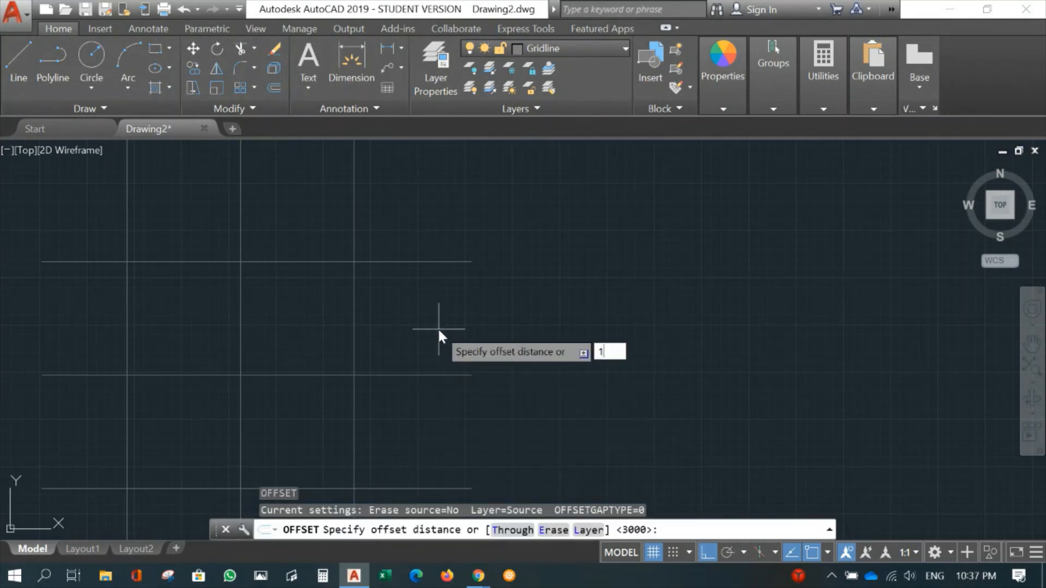
{"action": "type", "text": "500"}
{"action": "key", "text": "Return"}
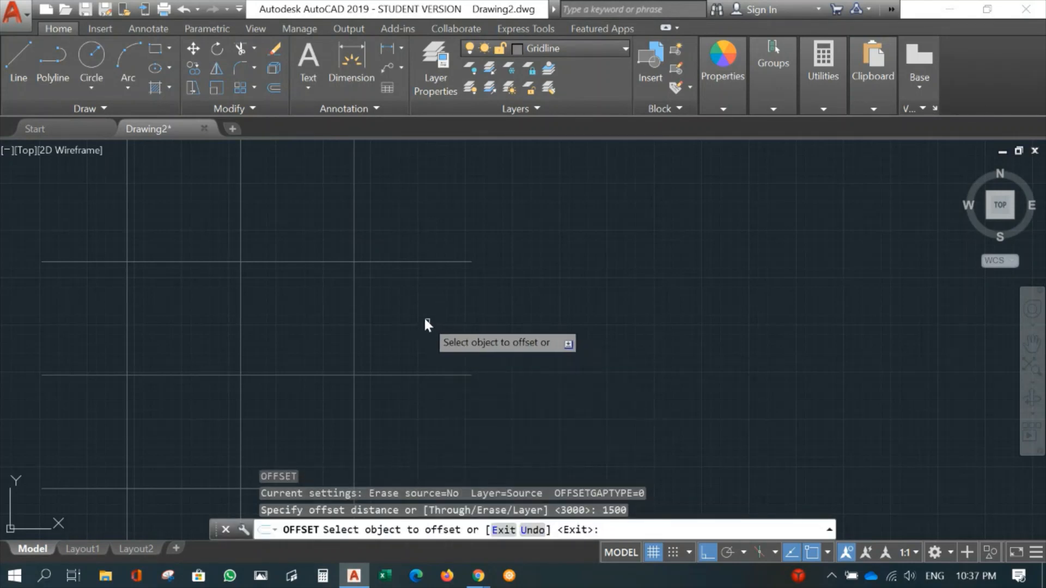
{"action": "left_click", "coordinate": [414, 262]}
{"action": "left_click", "coordinate": [403, 295]}
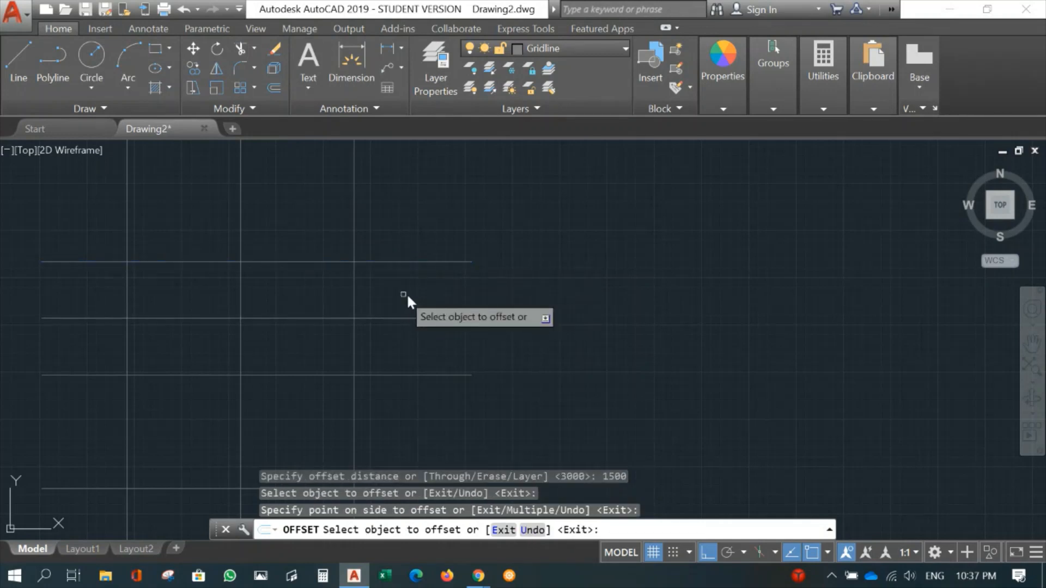
{"action": "key", "text": "Escape"}
- Stretch the upper ends of the three vertical gridlines down to just above the topmost horizontal gridline
{"action": "mouse_move", "coordinate": [453, 322]}
{"action": "middle_mouse_down"}
{"action": "mouse_move", "coordinate": [465, 338]}
{"action": "mouse_move", "coordinate": [585, 266]}
{"action": "middle_mouse_up"}
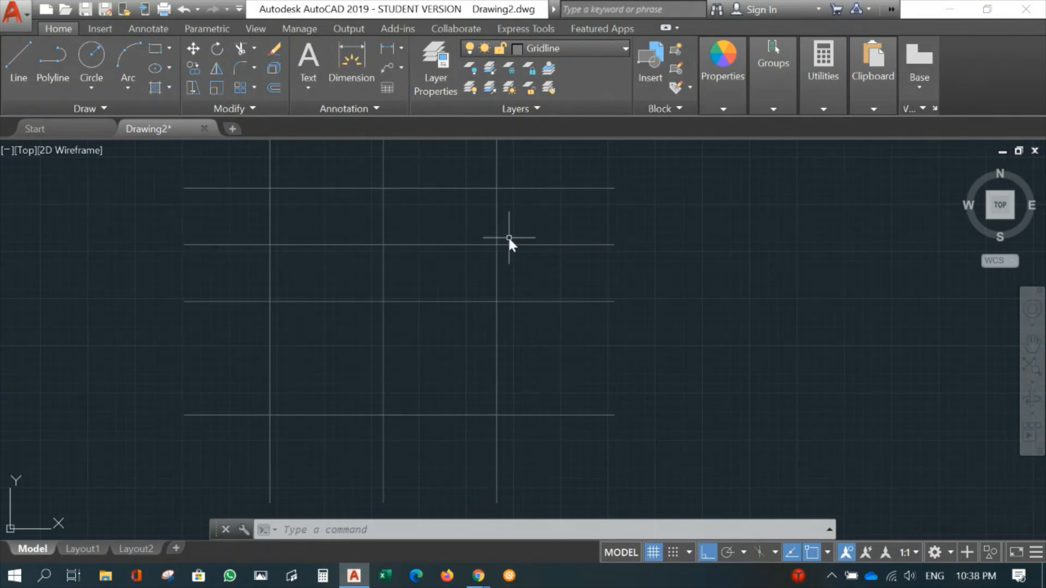
{"action": "scroll", "coordinate": [507, 236], "scroll_direction": "down", "scroll_amount": 2}
{"action": "scroll", "coordinate": [453, 329], "scroll_direction": "down", "scroll_amount": 3}
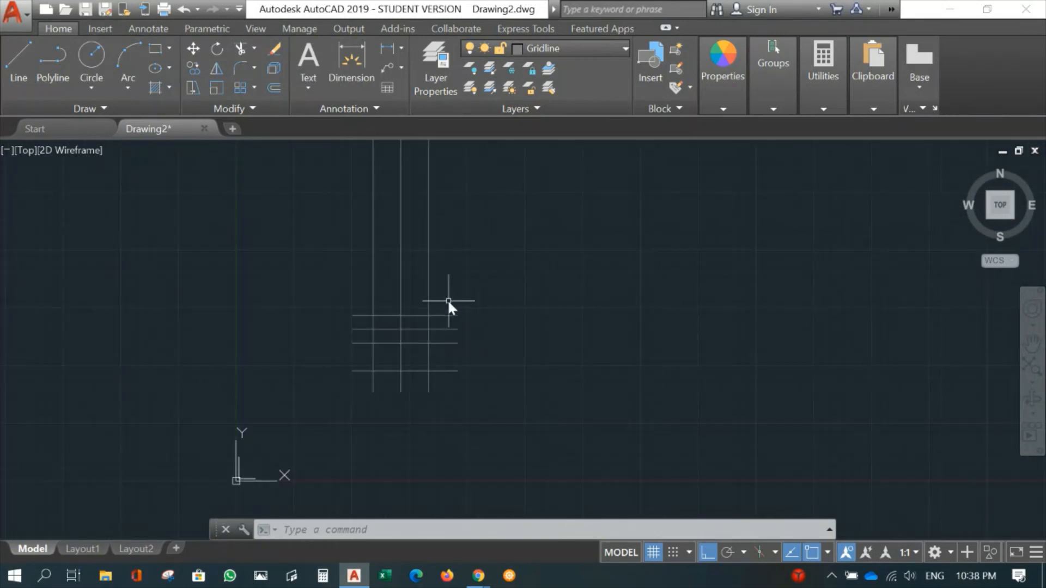
{"action": "scroll", "coordinate": [460, 301], "scroll_direction": "down", "scroll_amount": 4}
{"action": "scroll", "coordinate": [462, 297], "scroll_direction": "up", "scroll_amount": 3}
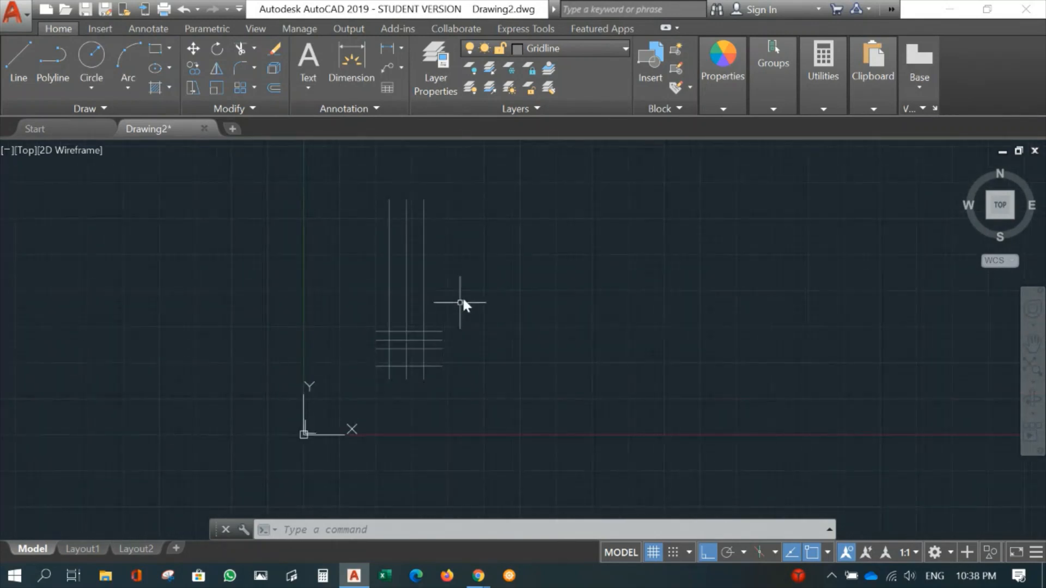
{"action": "middle_click_drag", "start_coordinate": [460, 303], "coordinate": [434, 361]}
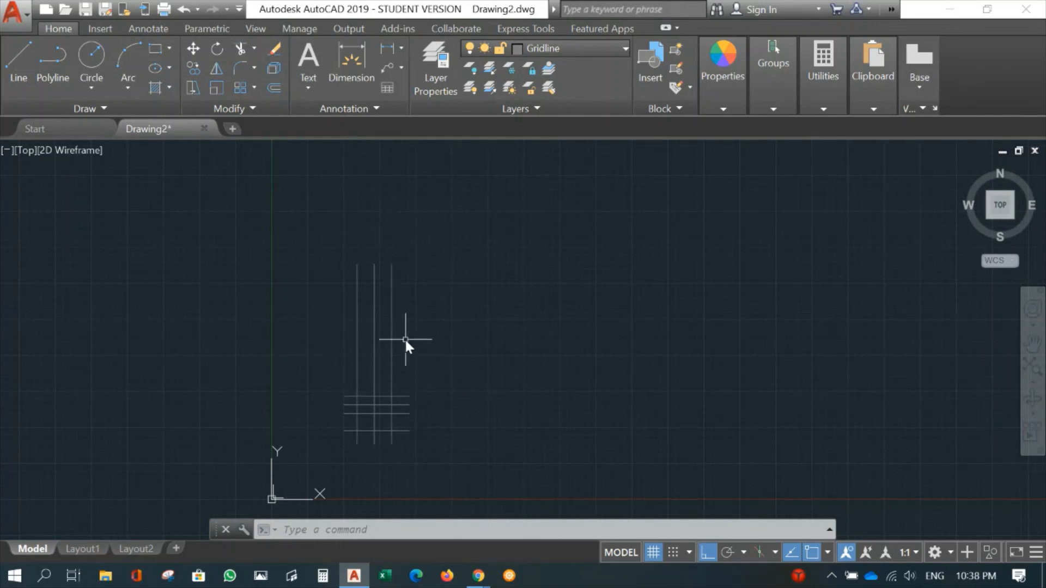
{"action": "left_click", "coordinate": [192, 88]}
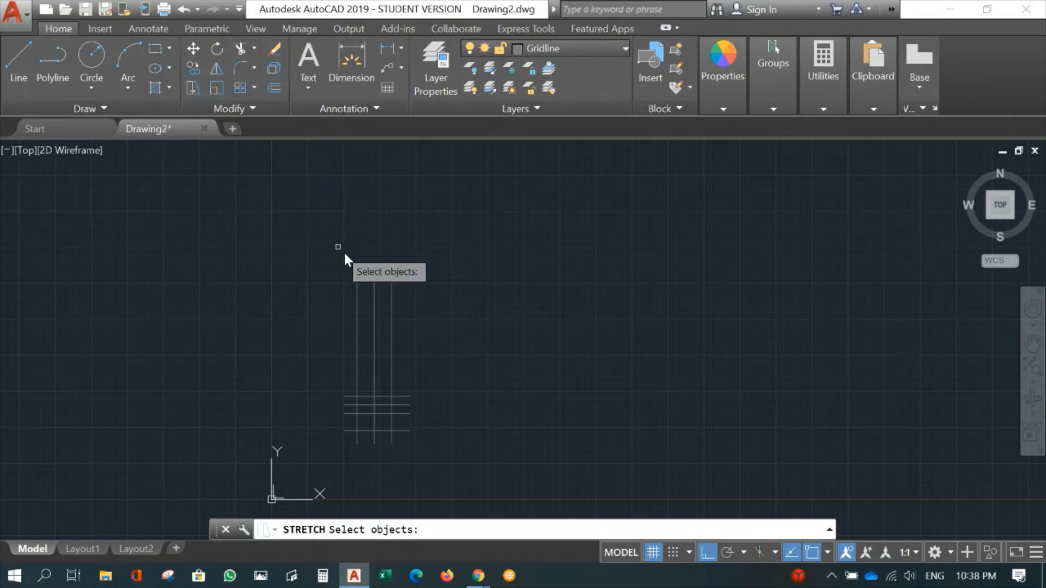
{"action": "left_click", "coordinate": [412, 255]}
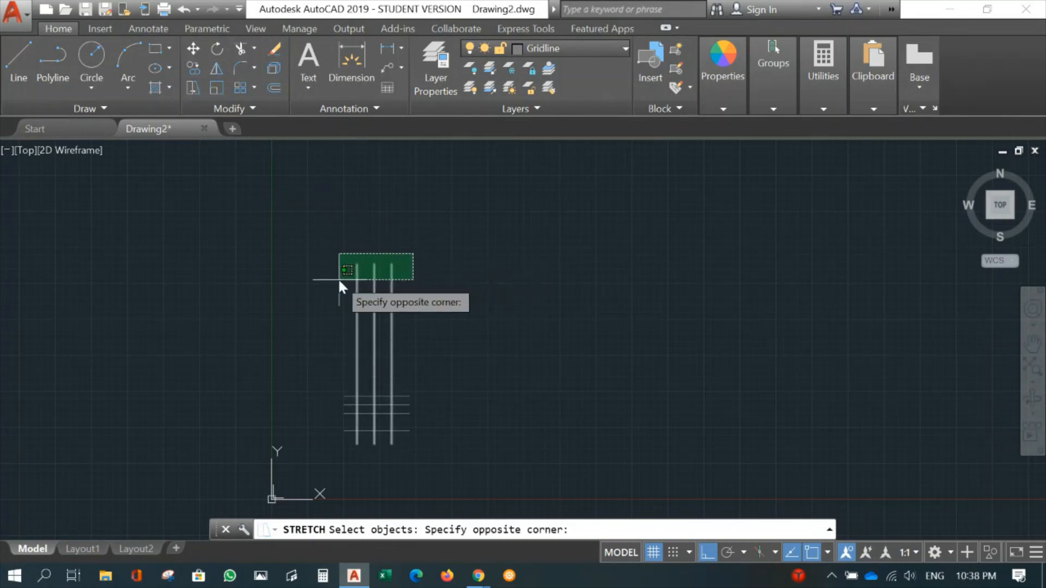
{"action": "left_click", "coordinate": [339, 279]}
{"action": "key", "text": "Return"}
{"action": "left_click", "coordinate": [412, 275]}
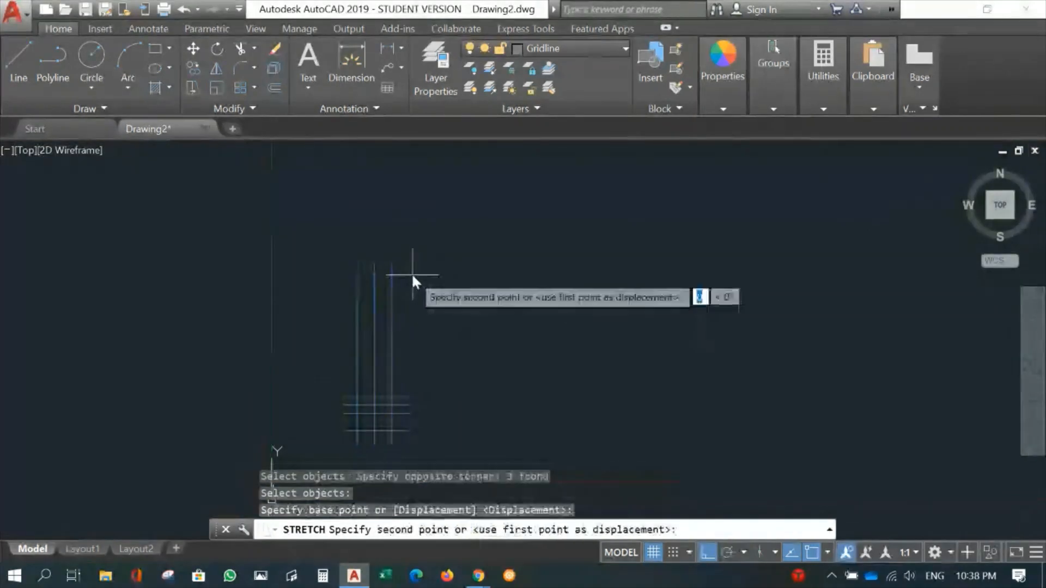
{"action": "left_click", "coordinate": [445, 394]}
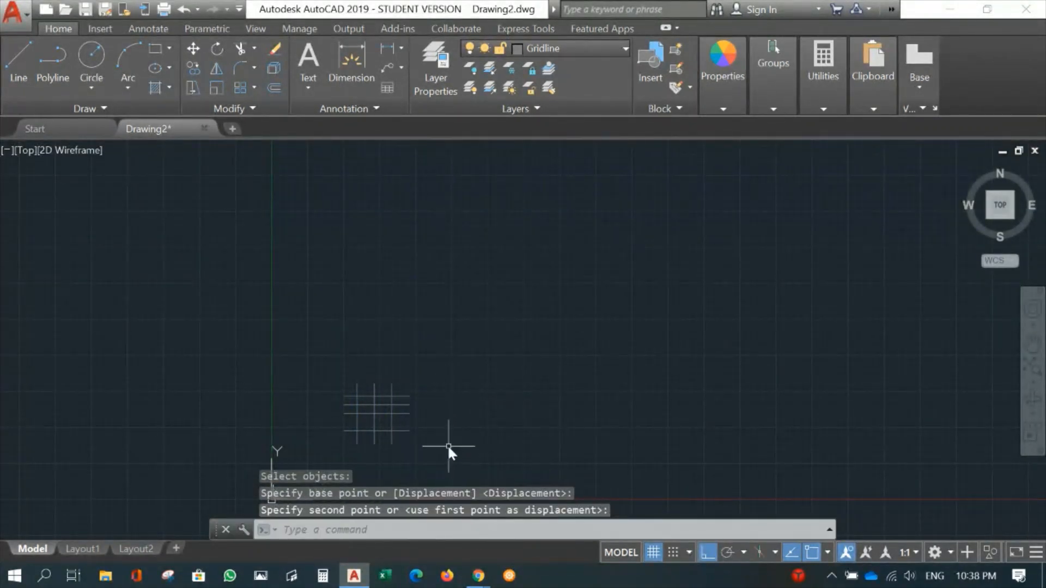
- Examine the shortened grid and inspect the gridlines' dash-dot linetype pattern up close
{"action": "scroll", "coordinate": [517, 343], "scroll_direction": "up", "scroll_amount": 6}
{"action": "mouse_move", "coordinate": [449, 445]}
{"action": "middle_mouse_down"}
{"action": "mouse_move", "coordinate": [517, 343]}
{"action": "mouse_move", "coordinate": [518, 366]}
{"action": "mouse_move", "coordinate": [750, 401]}
{"action": "middle_mouse_up"}
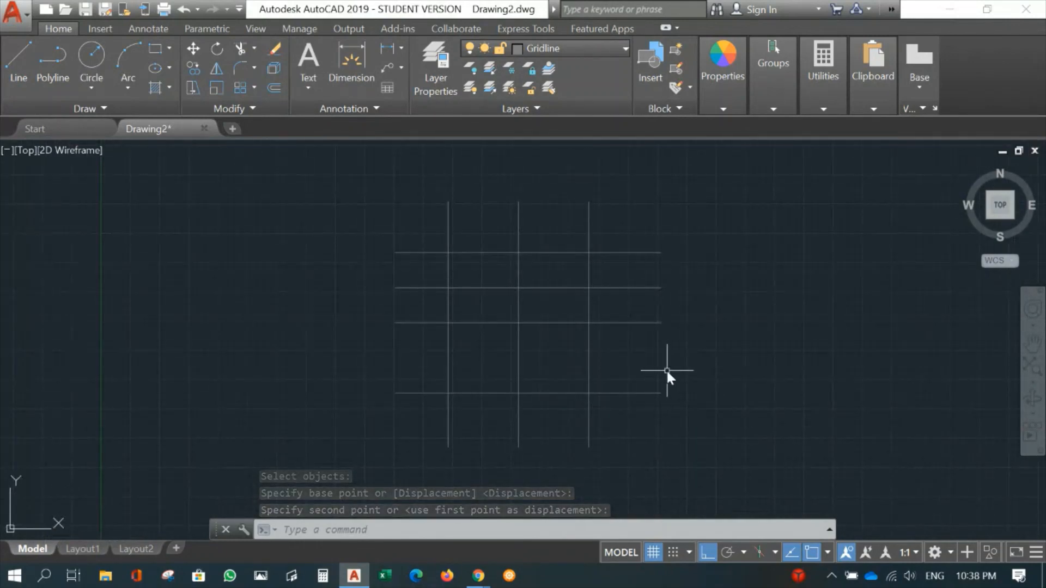
{"action": "scroll", "coordinate": [661, 371], "scroll_direction": "up", "scroll_amount": 1}
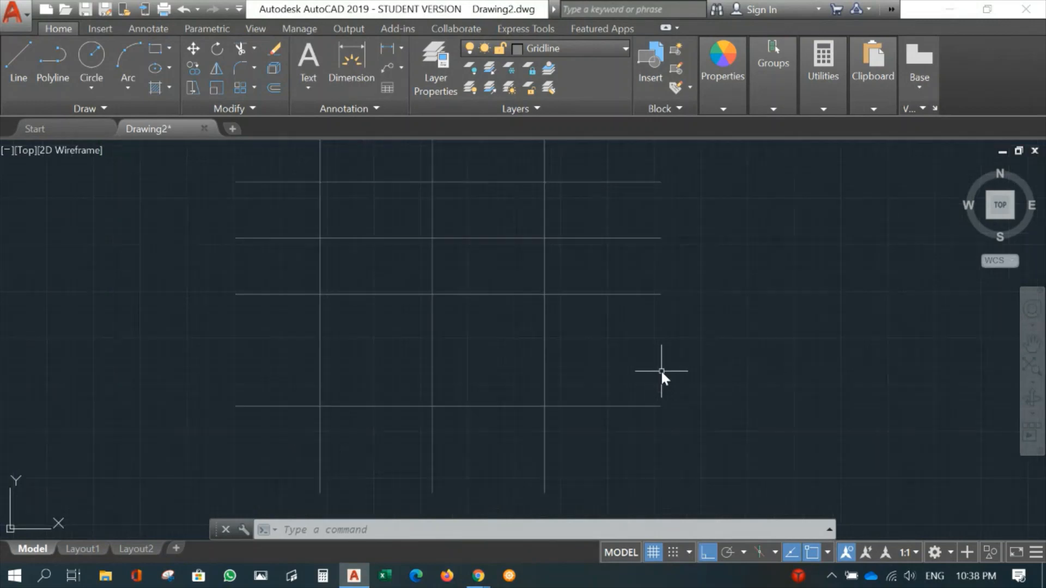
{"action": "scroll", "coordinate": [630, 362], "scroll_direction": "down", "scroll_amount": 1}
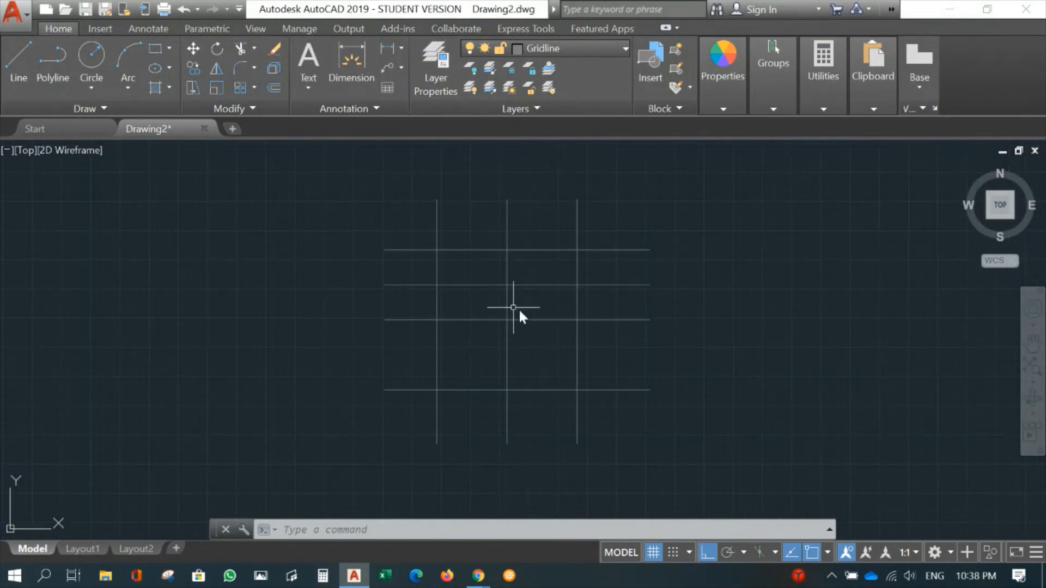
{"action": "scroll", "coordinate": [491, 338], "scroll_direction": "up", "scroll_amount": 8}
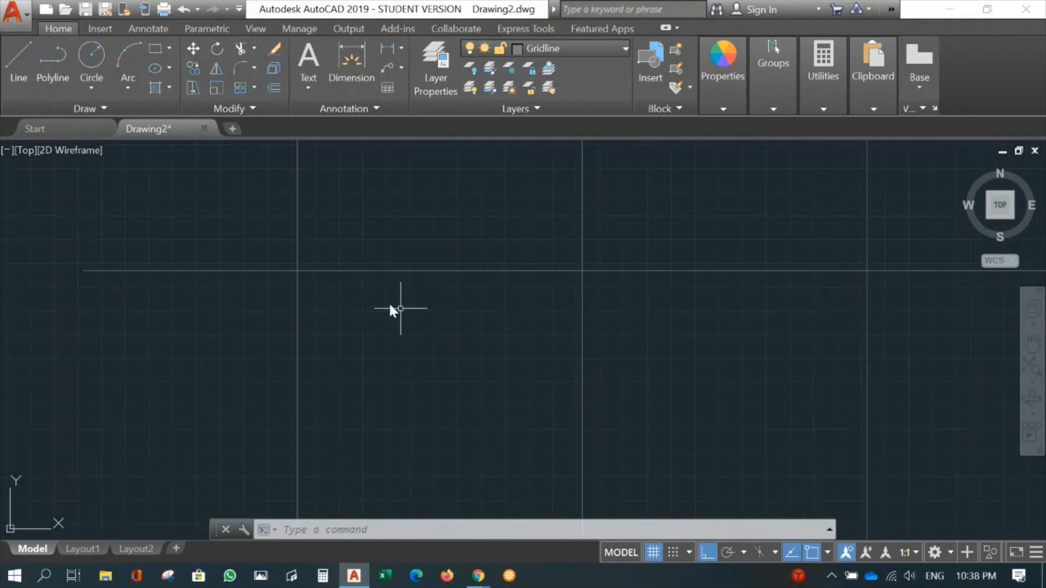
{"action": "scroll", "coordinate": [332, 273], "scroll_direction": "up", "scroll_amount": 2}
{"action": "middle_click_drag", "start_coordinate": [304, 267], "coordinate": [565, 462]}
{"action": "middle_click_drag", "start_coordinate": [235, 385], "coordinate": [341, 421]}
{"action": "scroll", "coordinate": [341, 422], "scroll_direction": "down", "scroll_amount": 1}
{"action": "scroll", "coordinate": [472, 462], "scroll_direction": "up", "scroll_amount": 4}
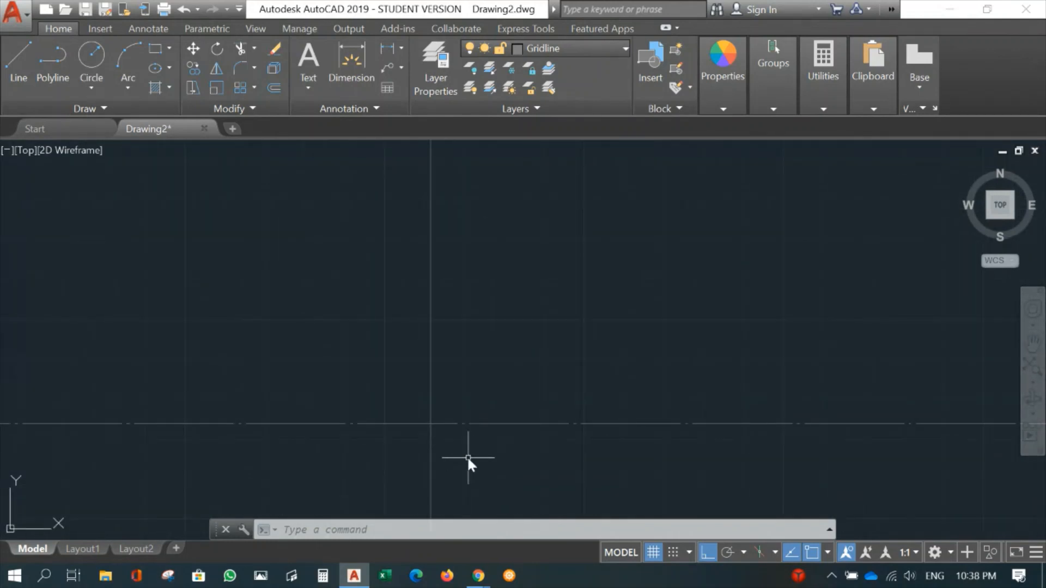
{"action": "scroll", "coordinate": [554, 395], "scroll_direction": "down", "scroll_amount": 12}
{"action": "middle_click_drag", "start_coordinate": [698, 407], "coordinate": [410, 319]}
{"action": "scroll", "coordinate": [316, 289], "scroll_direction": "down", "scroll_amount": 2}
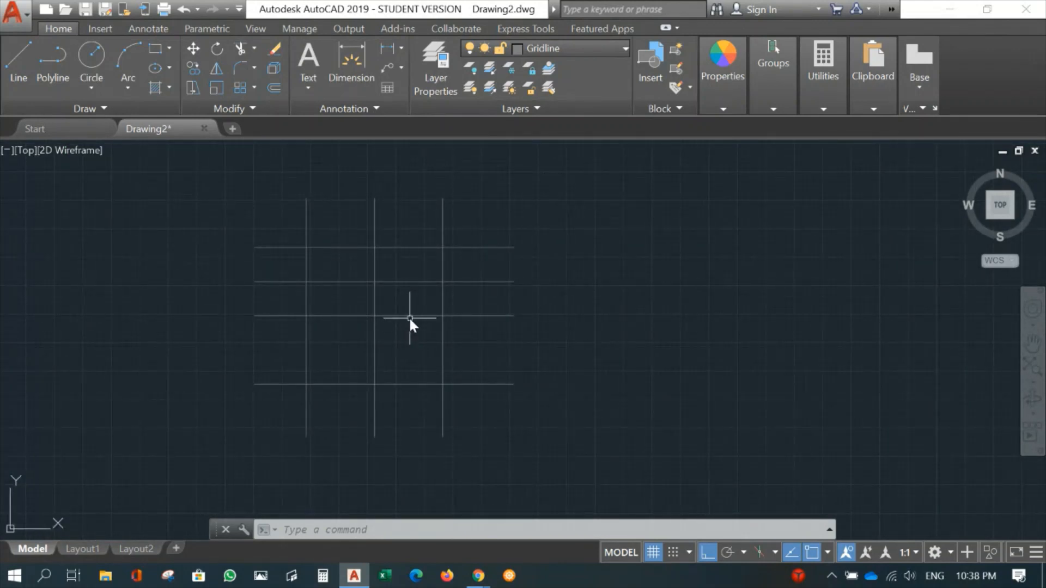
- Set the global linetype scale factor (LTSCALE) to 10
{"action": "type", "text": "LTscale"}
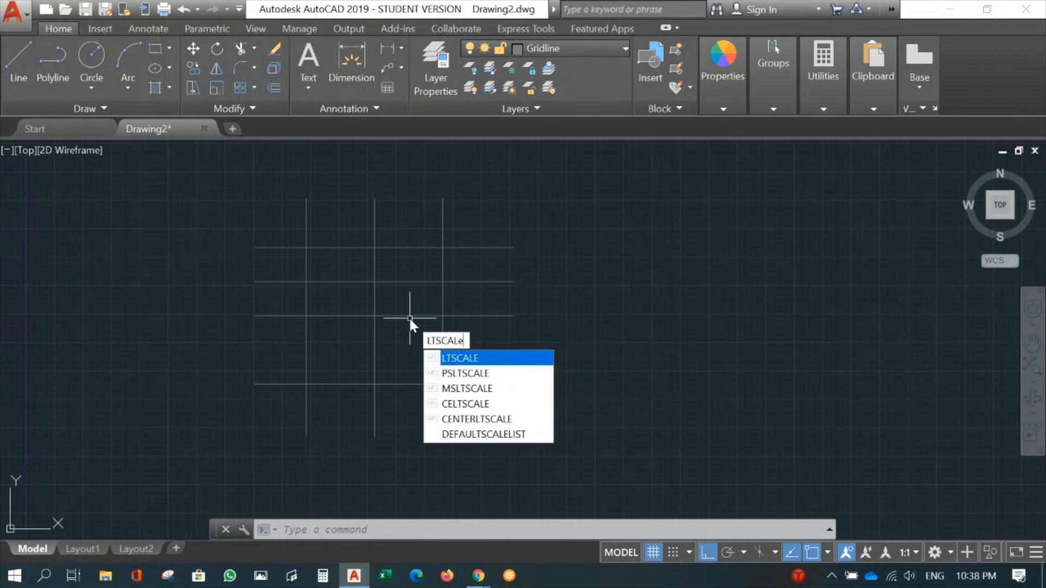
{"action": "key", "text": "Return"}
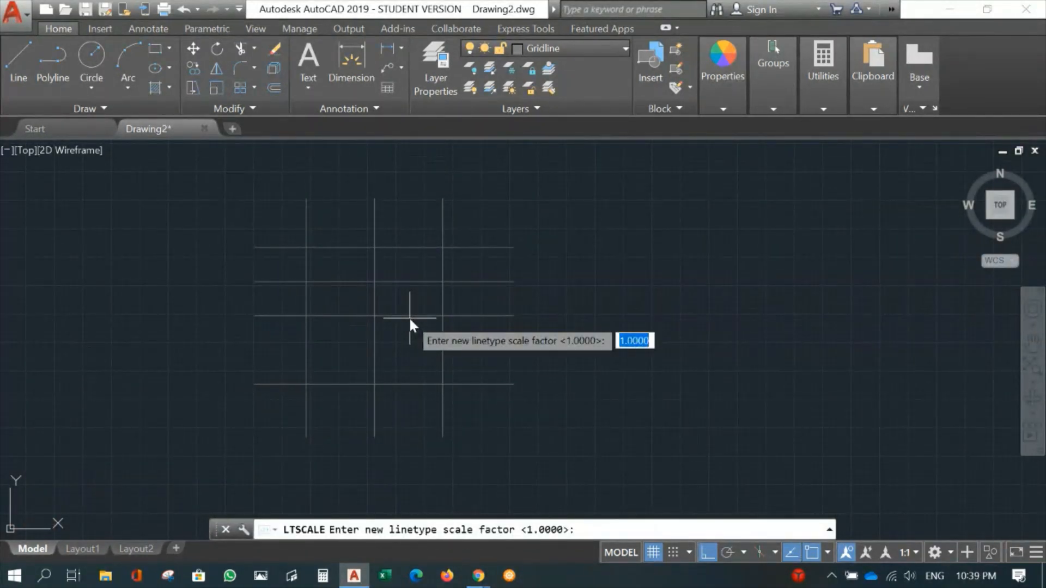
{"action": "type", "text": "10"}
{"action": "key", "text": "Return"}
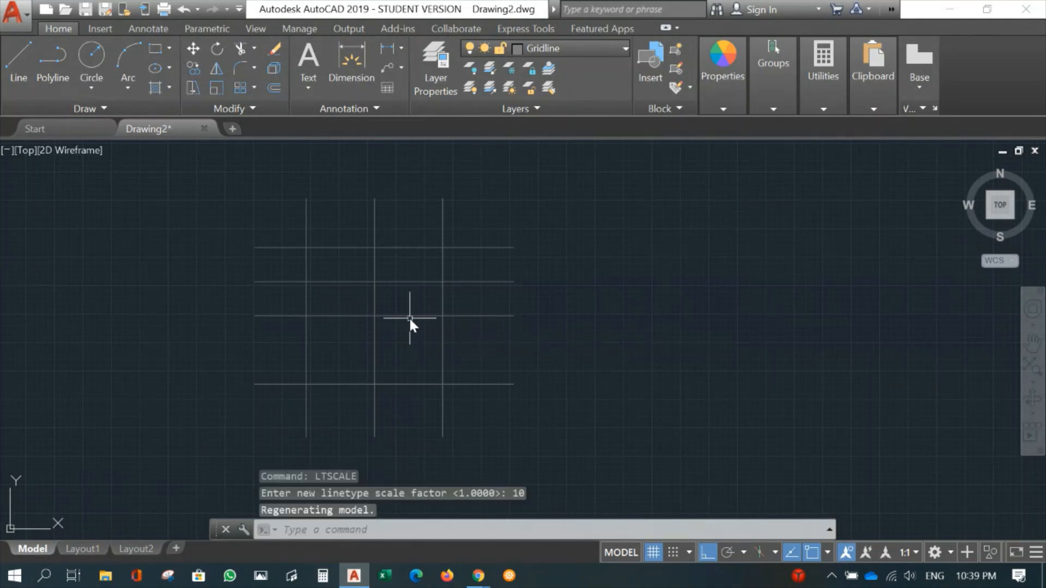
{"action": "scroll", "coordinate": [408, 316], "scroll_direction": "up", "scroll_amount": 5}
{"action": "middle_click_drag", "start_coordinate": [411, 324], "coordinate": [636, 334]}
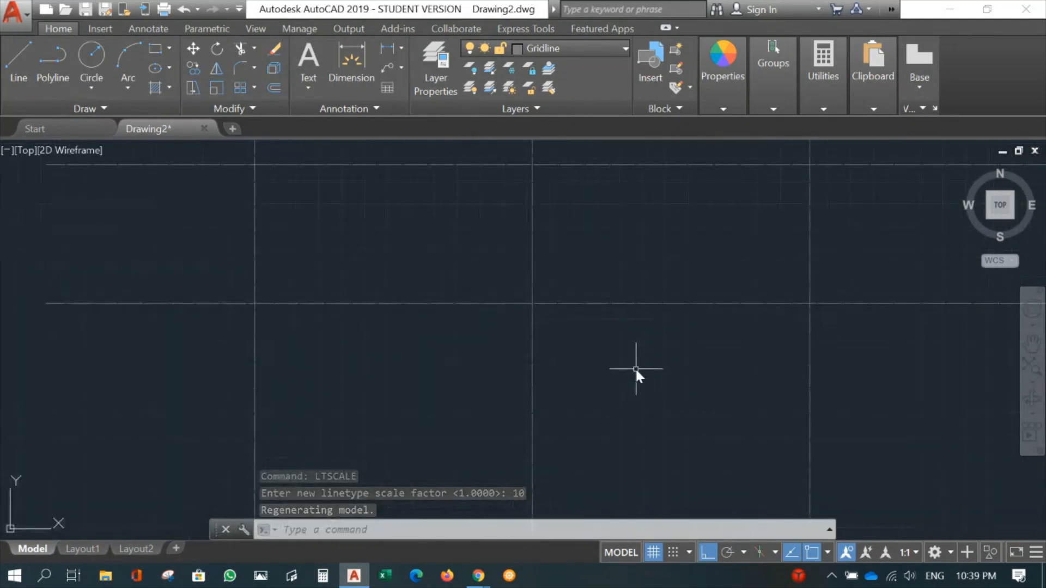
- Set the global linetype scale factor (LTSCALE) to 50
{"action": "key", "text": "Return"}
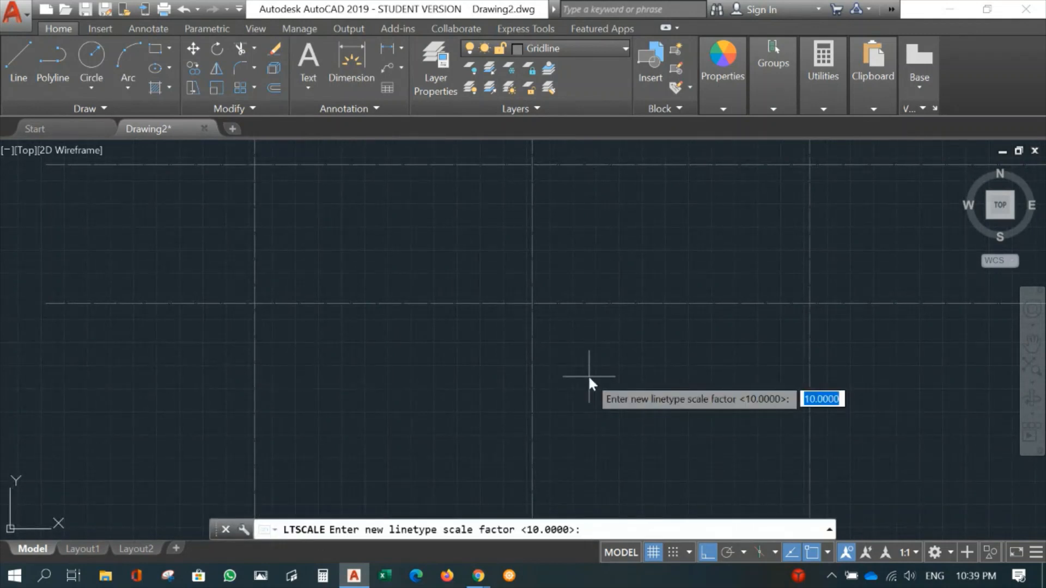
{"action": "type", "text": "50"}
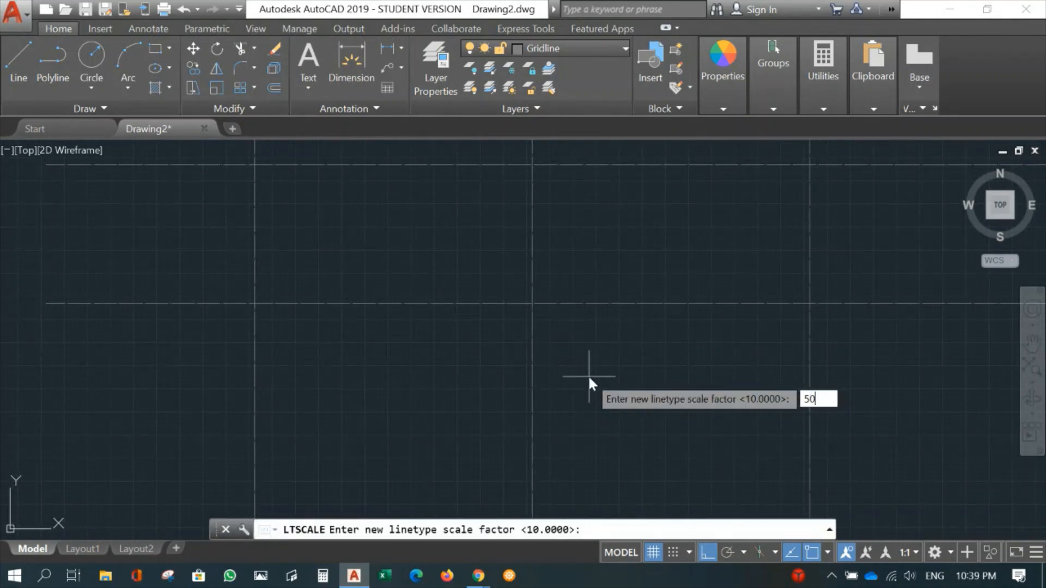
{"action": "key", "text": "Return"}
- Check how the rescaled linetype displays across the whole grid and at the vertical gridlines' upper ends
{"action": "scroll", "coordinate": [589, 377], "scroll_direction": "down", "scroll_amount": 4}
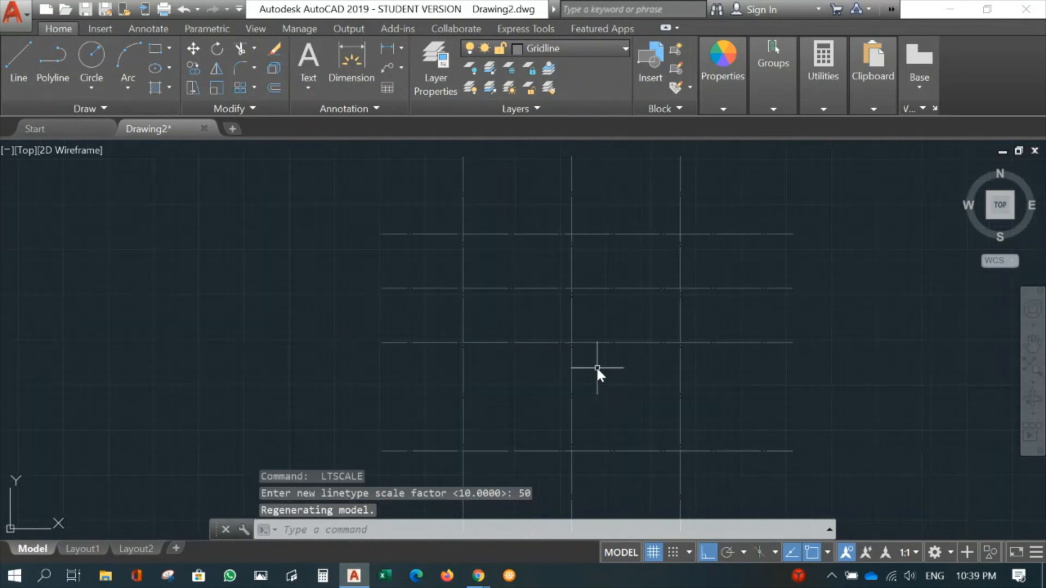
{"action": "middle_click_drag", "start_coordinate": [613, 379], "coordinate": [582, 287]}
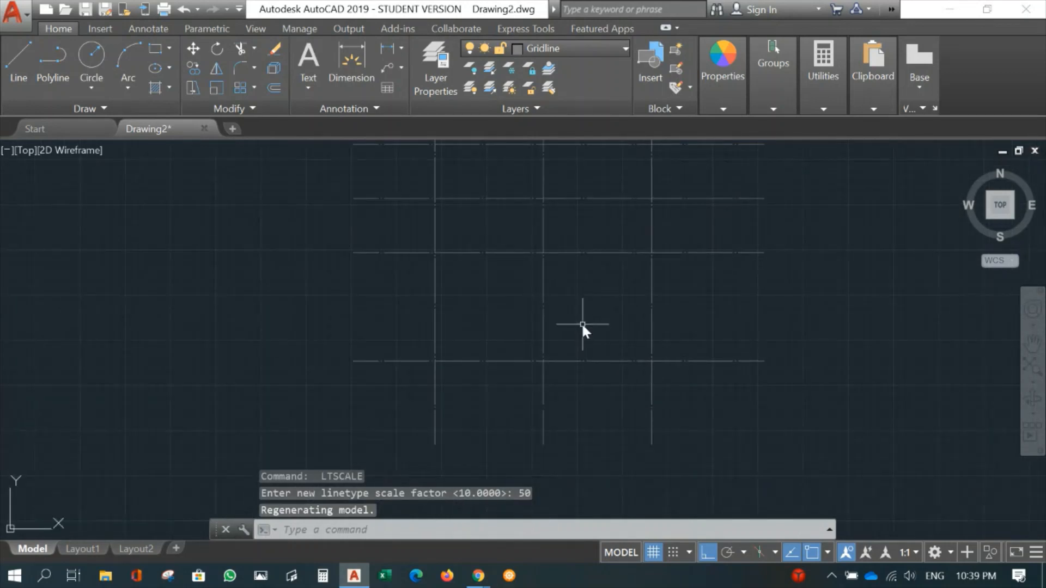
{"action": "mouse_move", "coordinate": [584, 327]}
{"action": "middle_mouse_down"}
{"action": "mouse_move", "coordinate": [541, 350]}
{"action": "mouse_move", "coordinate": [557, 367]}
{"action": "middle_mouse_up"}
{"action": "scroll", "coordinate": [558, 354], "scroll_direction": "down", "scroll_amount": 2}
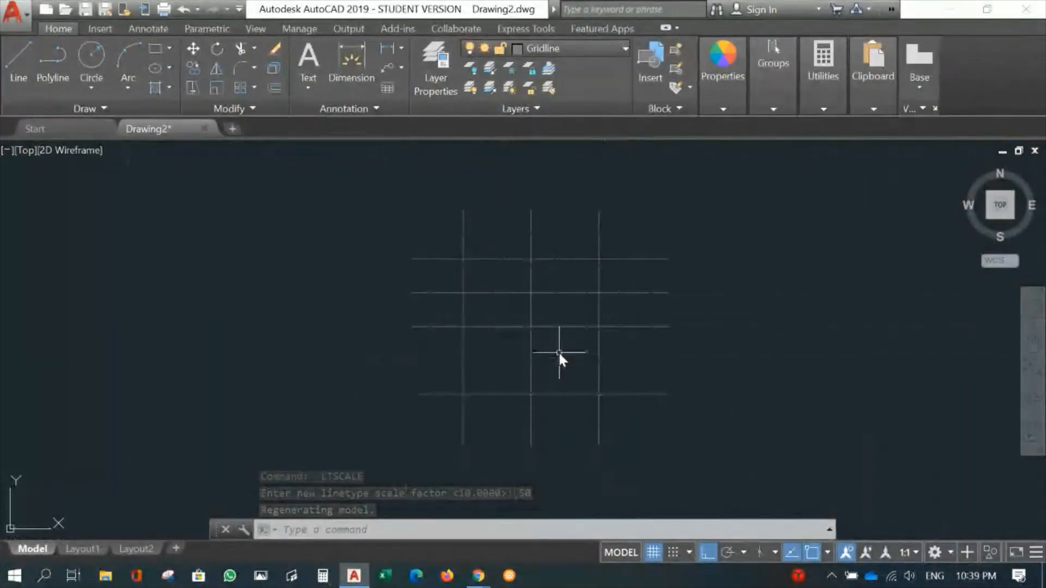
{"action": "scroll", "coordinate": [558, 351], "scroll_direction": "up", "scroll_amount": 2}
{"action": "mouse_move", "coordinate": [548, 276]}
{"action": "middle_mouse_down"}
{"action": "mouse_move", "coordinate": [575, 366]}
{"action": "mouse_move", "coordinate": [627, 307]}
{"action": "mouse_move", "coordinate": [498, 281]}
{"action": "mouse_move", "coordinate": [400, 278]}
{"action": "middle_mouse_up"}
{"action": "scroll", "coordinate": [400, 278], "scroll_direction": "up", "scroll_amount": 2}
{"action": "middle_click_drag", "start_coordinate": [387, 236], "coordinate": [426, 294]}
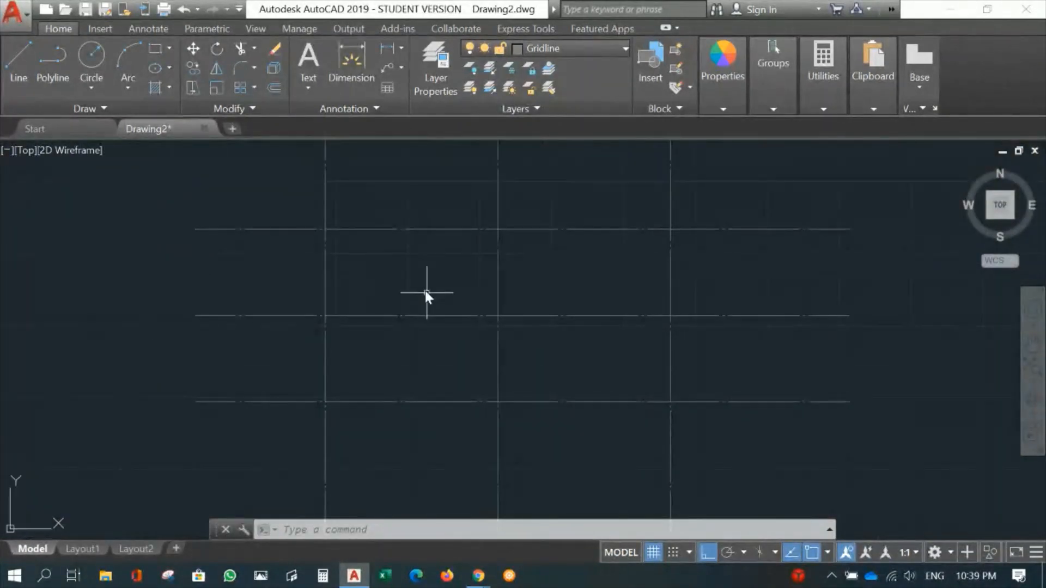
{"action": "middle_click_drag", "start_coordinate": [387, 252], "coordinate": [455, 320]}
{"action": "middle_click_drag", "start_coordinate": [476, 260], "coordinate": [496, 287]}
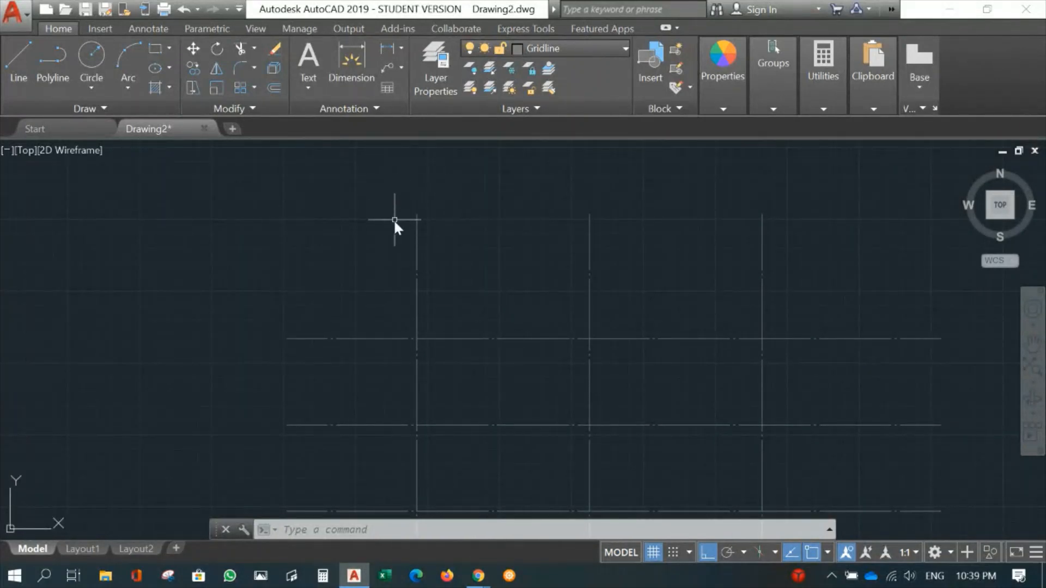
- Draw a circle with a radius of 300 centred on the upper end of the first vertical gridline
{"action": "middle_click_drag", "start_coordinate": [446, 214], "coordinate": [476, 254]}
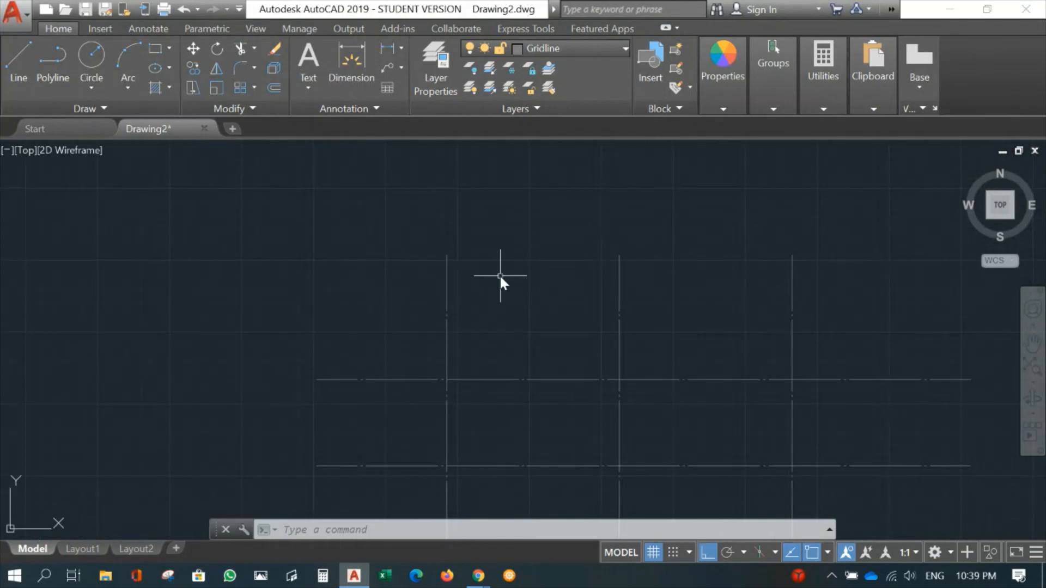
{"action": "left_click", "coordinate": [90, 63]}
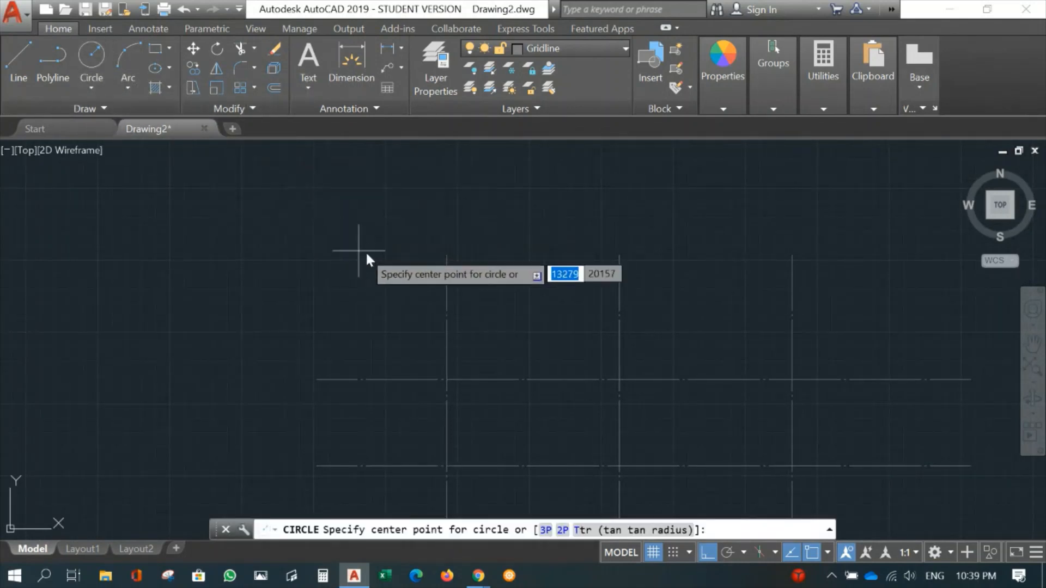
{"action": "scroll", "coordinate": [443, 256], "scroll_direction": "up", "scroll_amount": 2}
{"action": "left_click", "coordinate": [443, 256]}
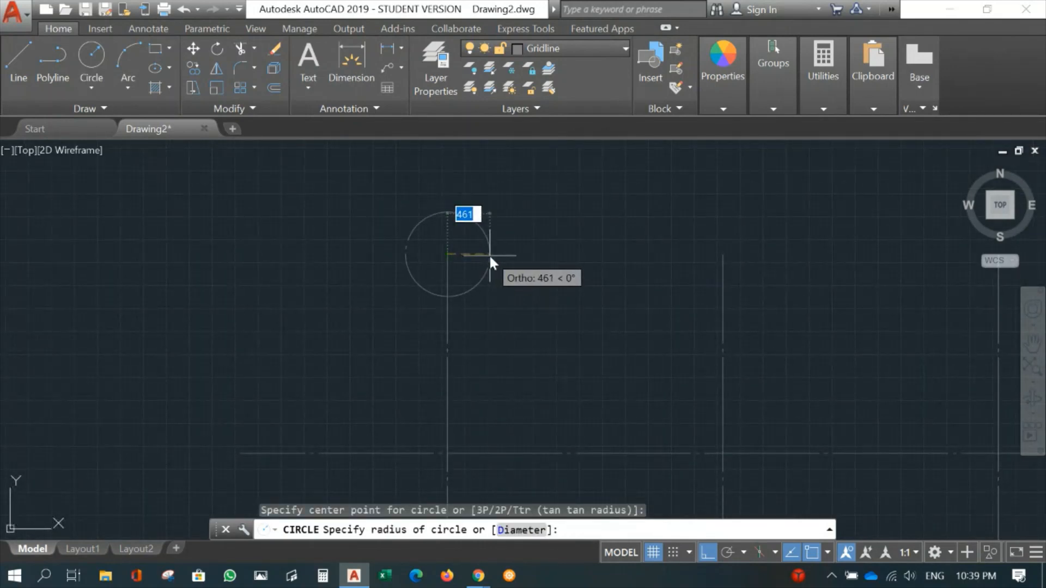
{"action": "type", "text": "300"}
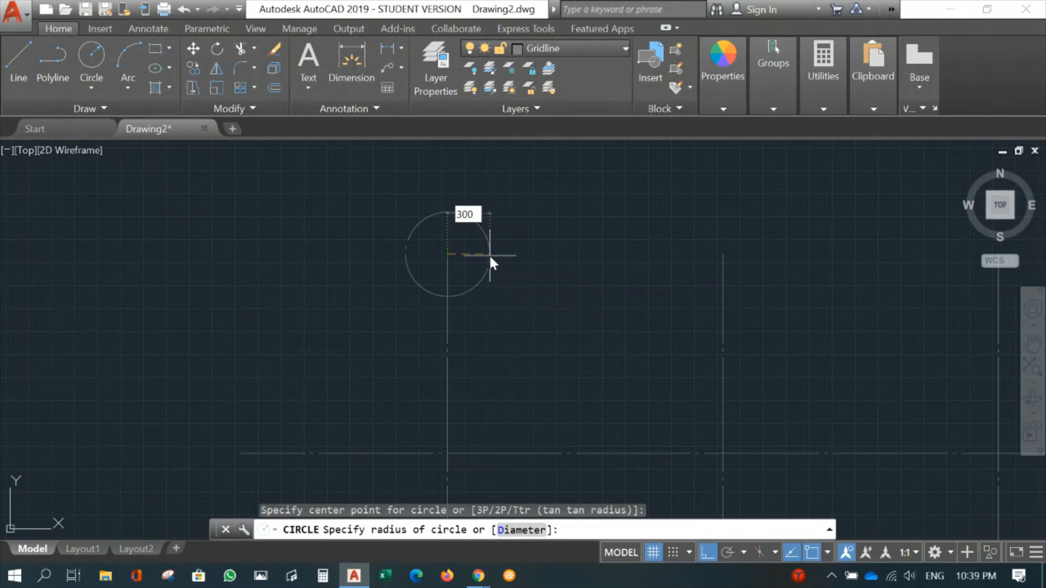
{"action": "key", "text": "Return"}
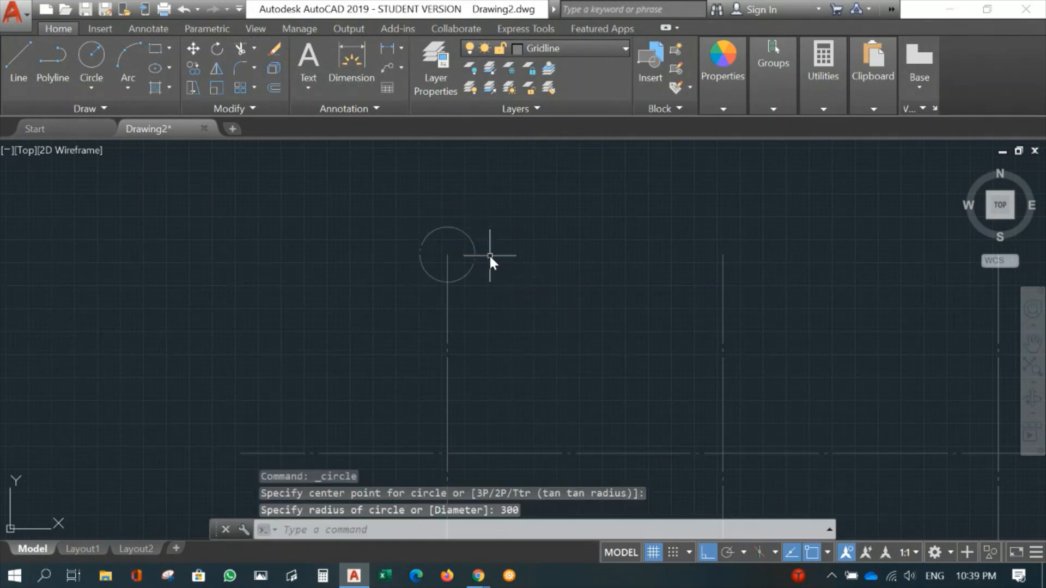
{"action": "scroll", "coordinate": [537, 286], "scroll_direction": "down", "scroll_amount": 4}
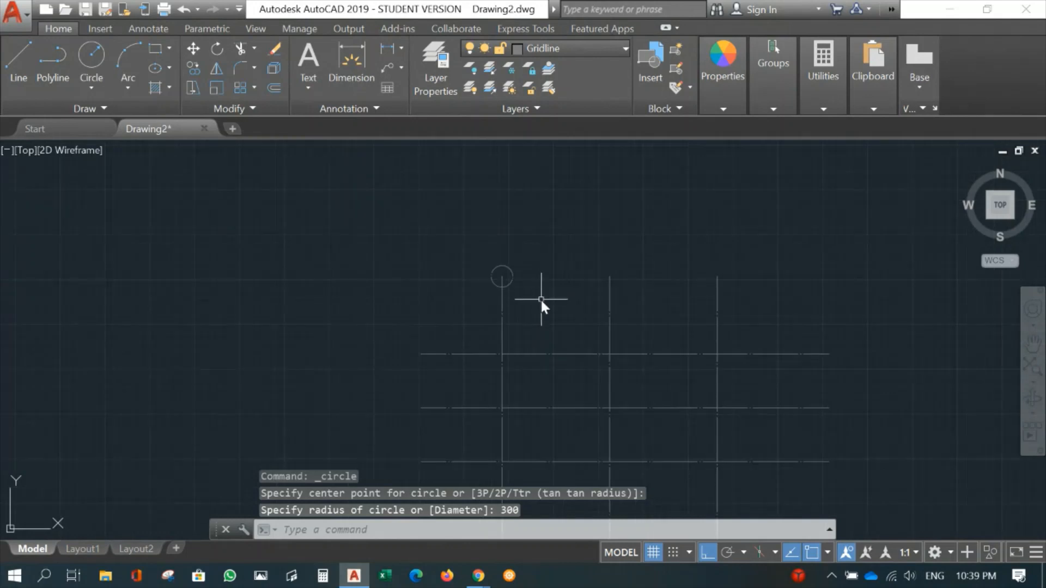
- Move the circle from its lowest quadrant point onto the upper end of the first vertical gridline
{"action": "scroll", "coordinate": [540, 298], "scroll_direction": "up", "scroll_amount": 6}
{"action": "middle_click_drag", "start_coordinate": [526, 298], "coordinate": [526, 359]}
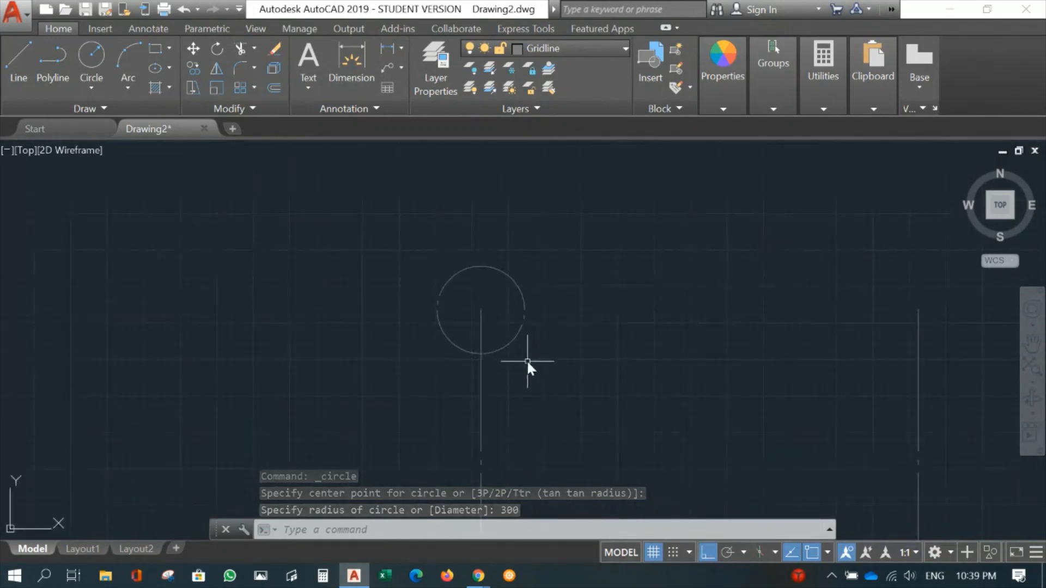
{"action": "type", "text": "m"}
{"action": "key", "text": "Return"}
{"action": "left_click", "coordinate": [502, 347]}
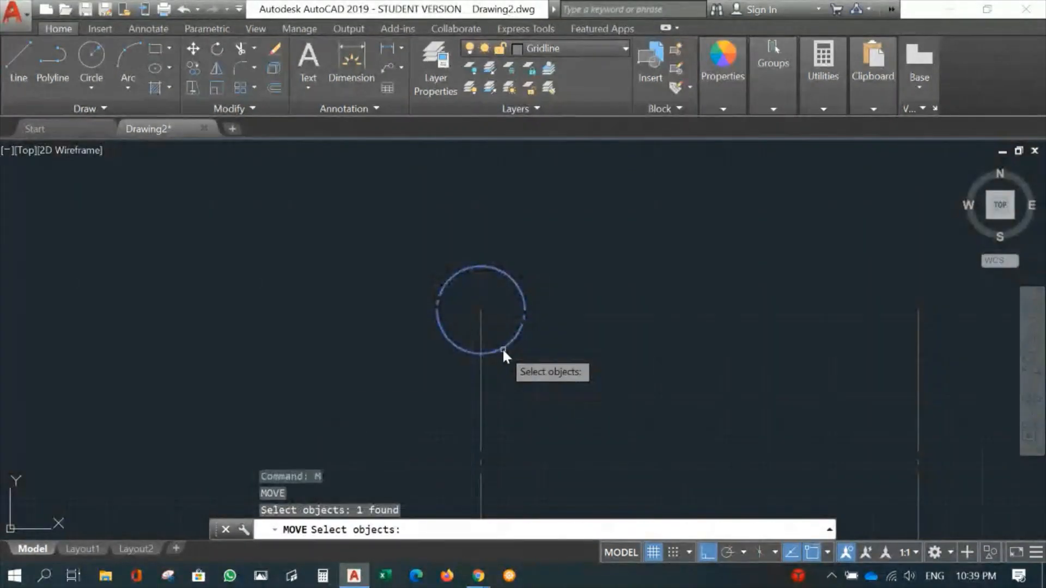
{"action": "key", "text": "Return"}
{"action": "left_click", "coordinate": [480, 355]}
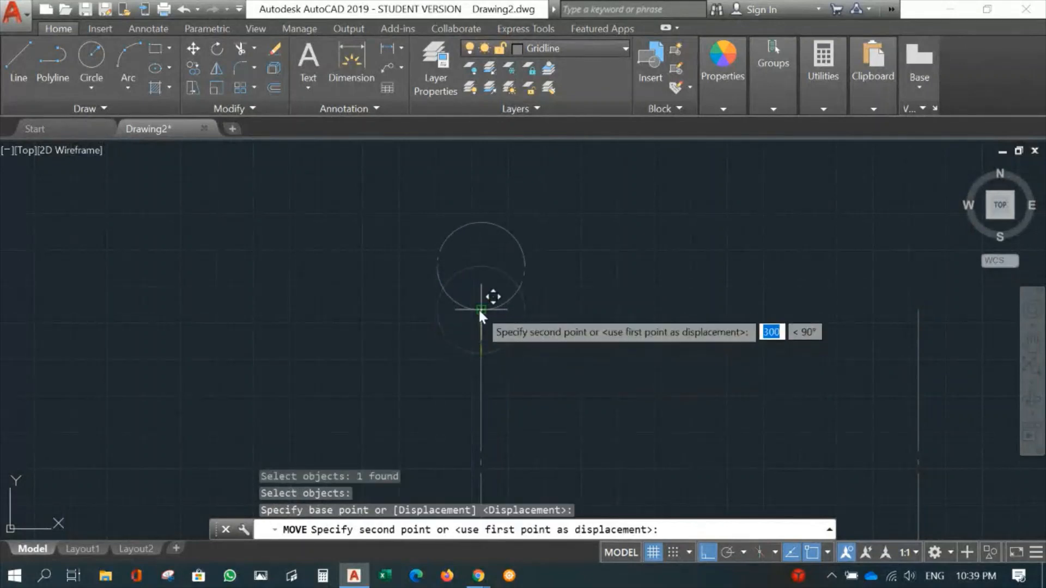
{"action": "left_click", "coordinate": [479, 309]}
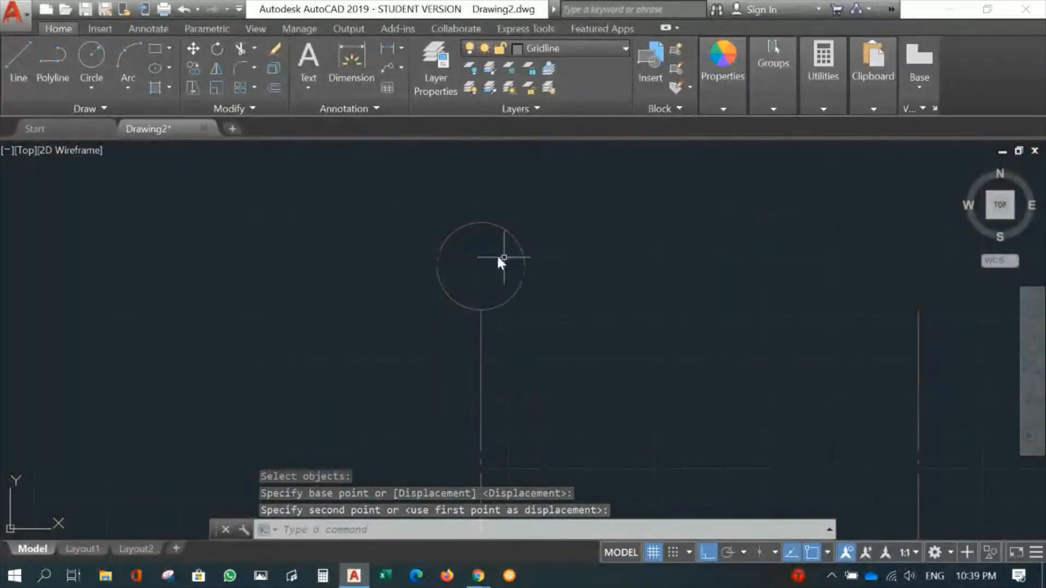
- Set the linetype of the gridline circle to Continuous in its properties and deselect it
{"action": "scroll", "coordinate": [513, 318], "scroll_direction": "down", "scroll_amount": 3}
{"action": "scroll", "coordinate": [543, 339], "scroll_direction": "up", "scroll_amount": 2}
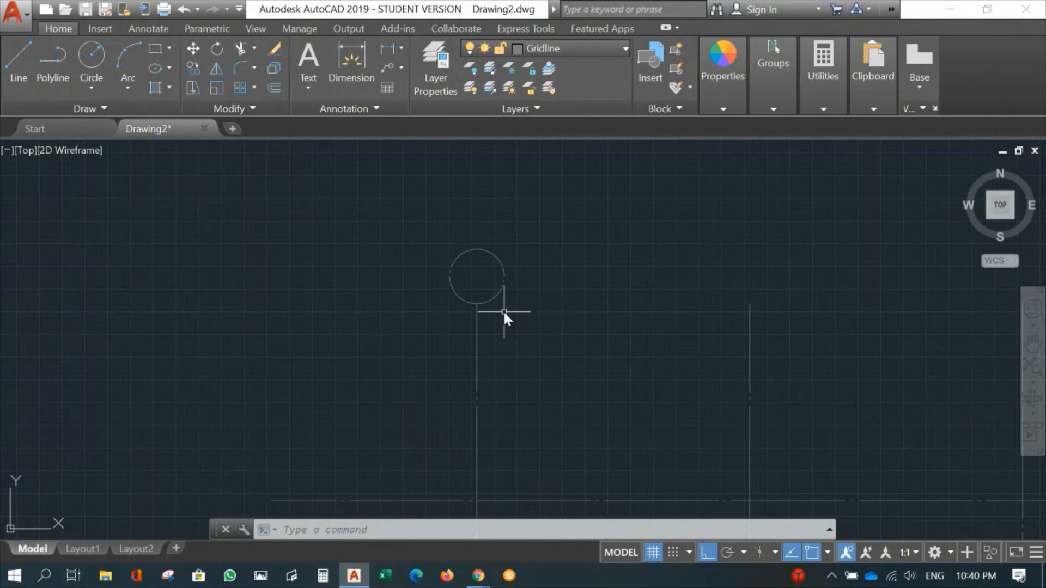
{"action": "scroll", "coordinate": [504, 316], "scroll_direction": "up", "scroll_amount": 2}
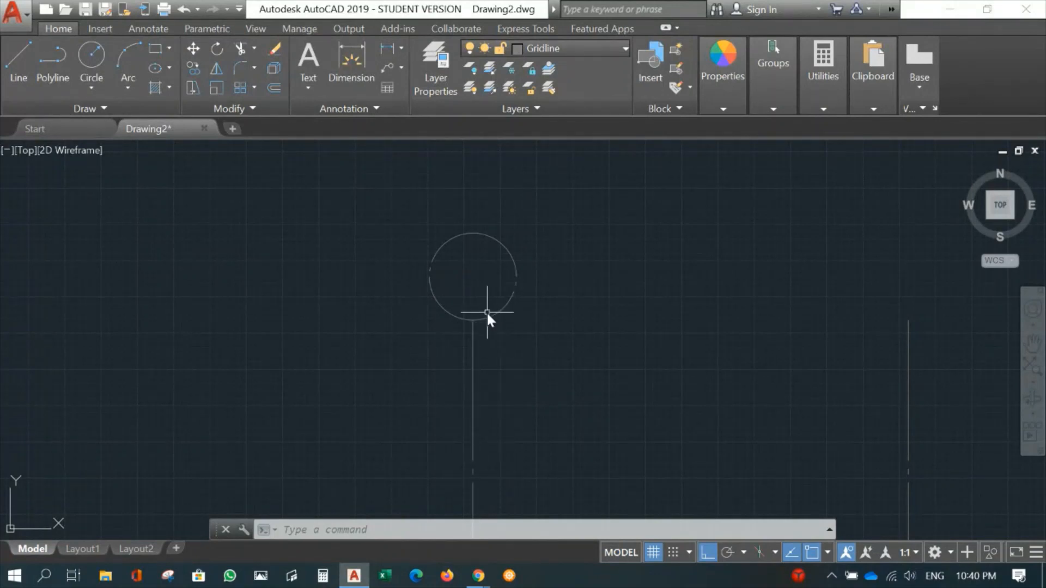
{"action": "mouse_move", "coordinate": [487, 314]}
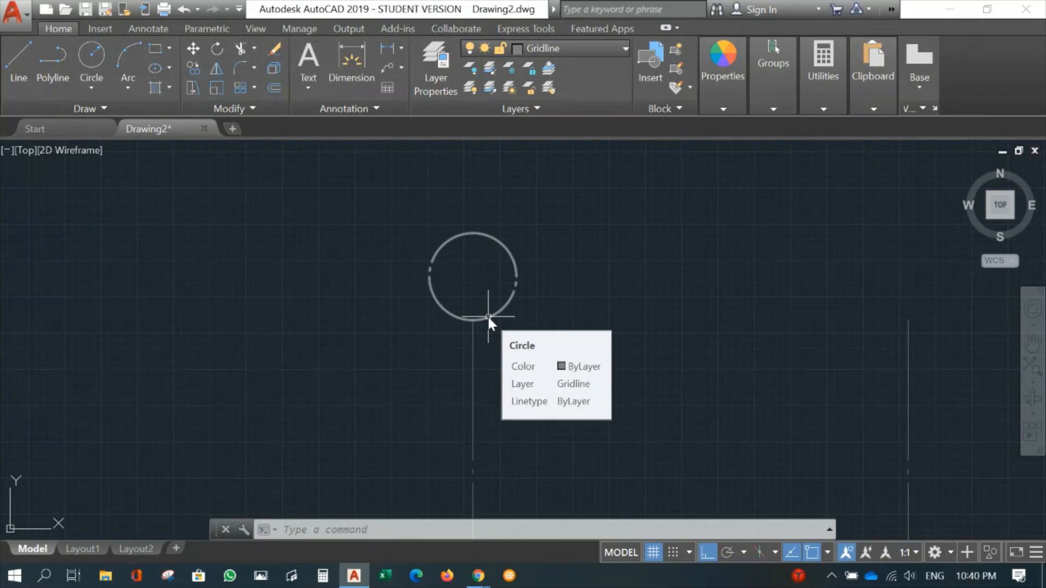
{"action": "left_click", "coordinate": [487, 315]}
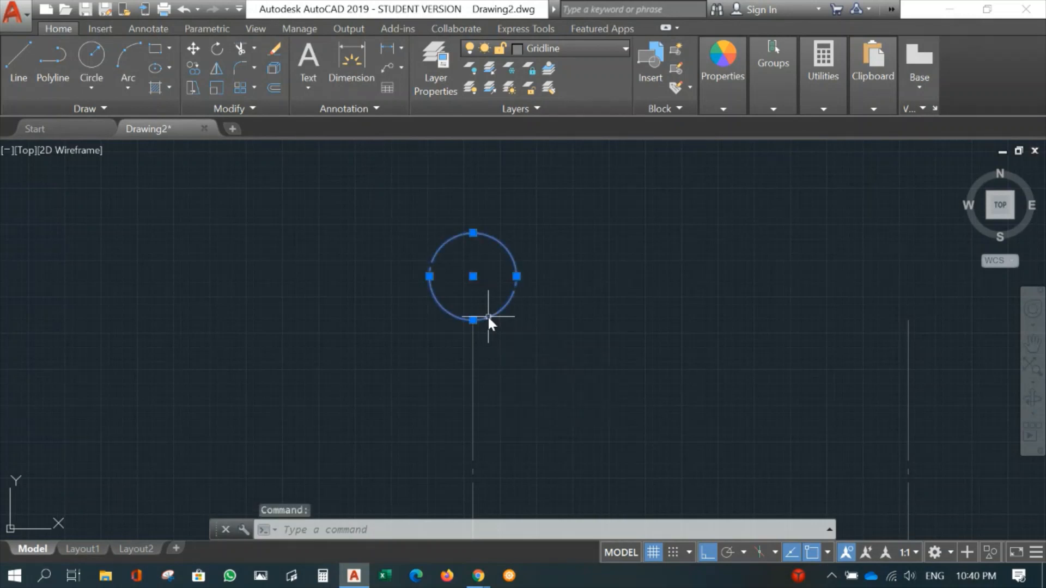
{"action": "right_click", "coordinate": [488, 315]}
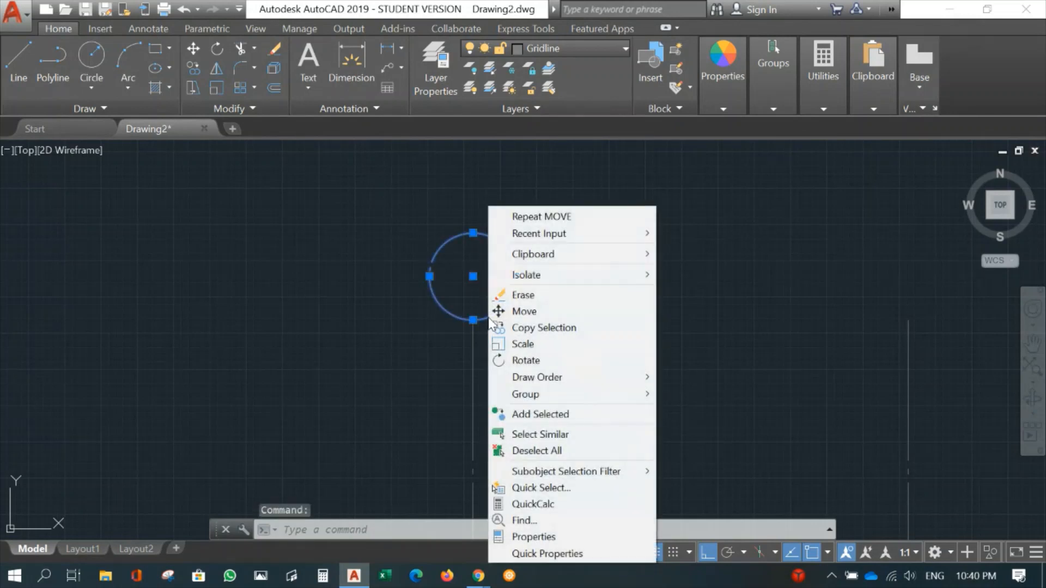
{"action": "left_click", "coordinate": [555, 538]}
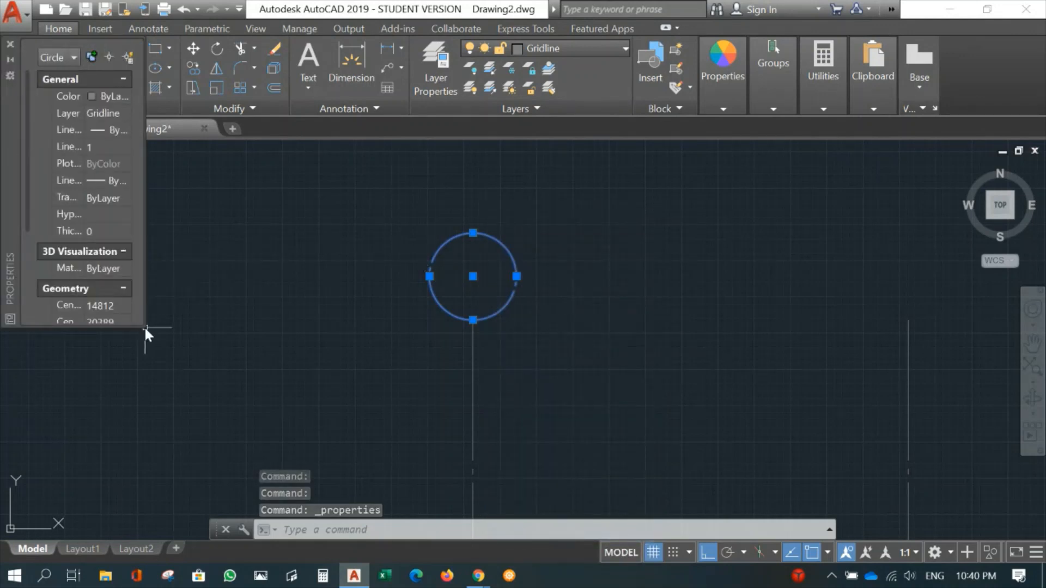
{"action": "left_click_drag", "start_coordinate": [144, 326], "coordinate": [283, 474]}
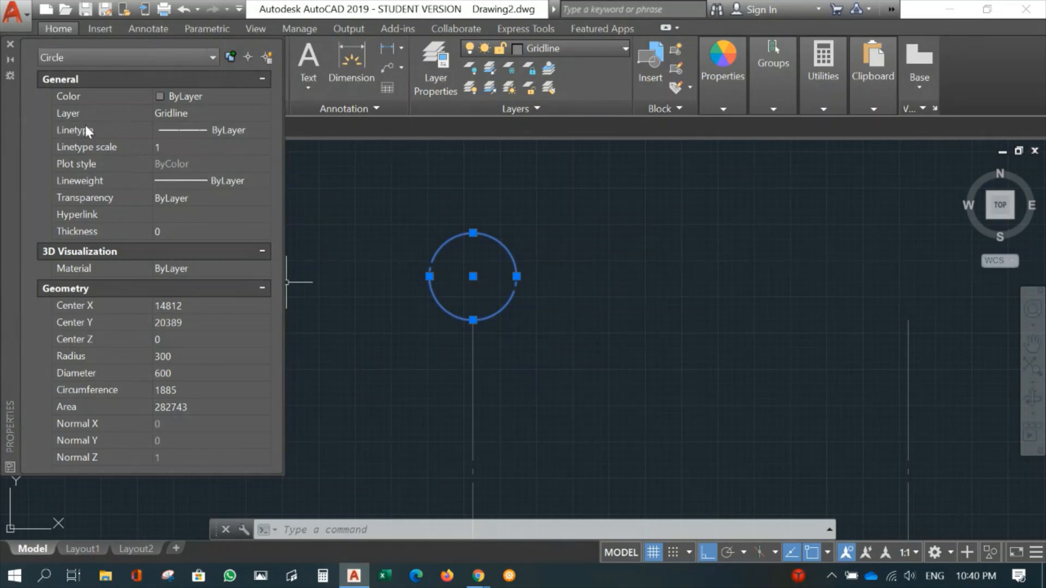
{"action": "left_click", "coordinate": [198, 129]}
{"action": "left_click", "coordinate": [261, 130]}
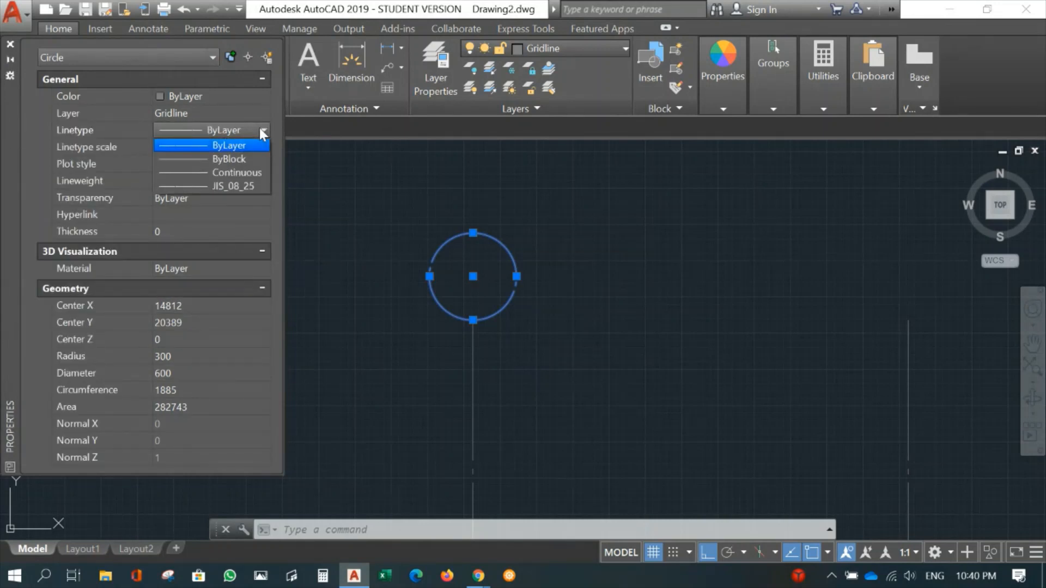
{"action": "left_click", "coordinate": [233, 172]}
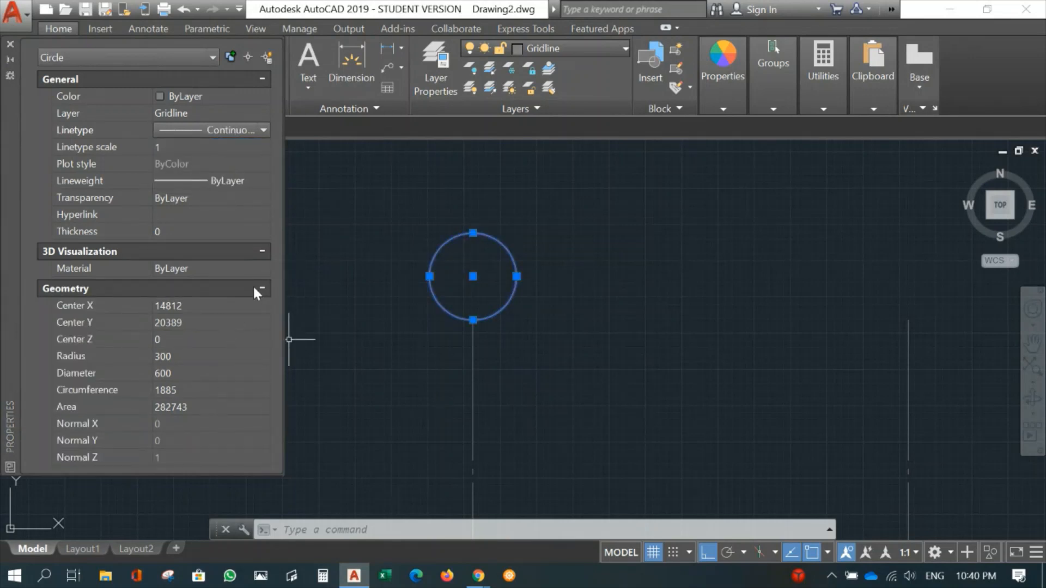
{"action": "left_click", "coordinate": [9, 44]}
{"action": "key", "text": "Escape"}
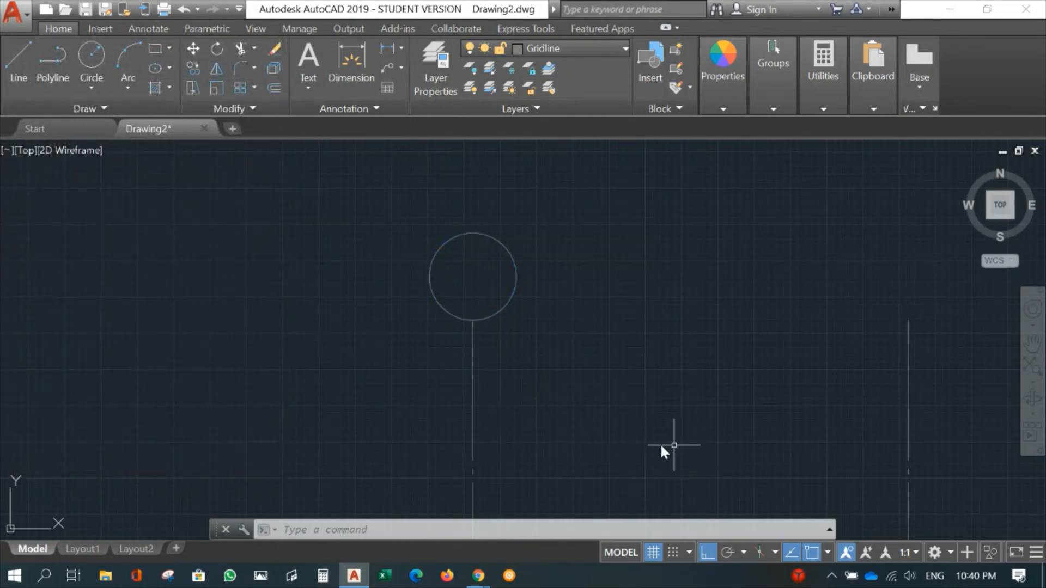
- Check how the continuous circle looks against the dash-dot gridlines, up close and across the grid
{"action": "scroll", "coordinate": [531, 373], "scroll_direction": "down", "scroll_amount": 2}
{"action": "middle_click_drag", "start_coordinate": [530, 374], "coordinate": [533, 243]}
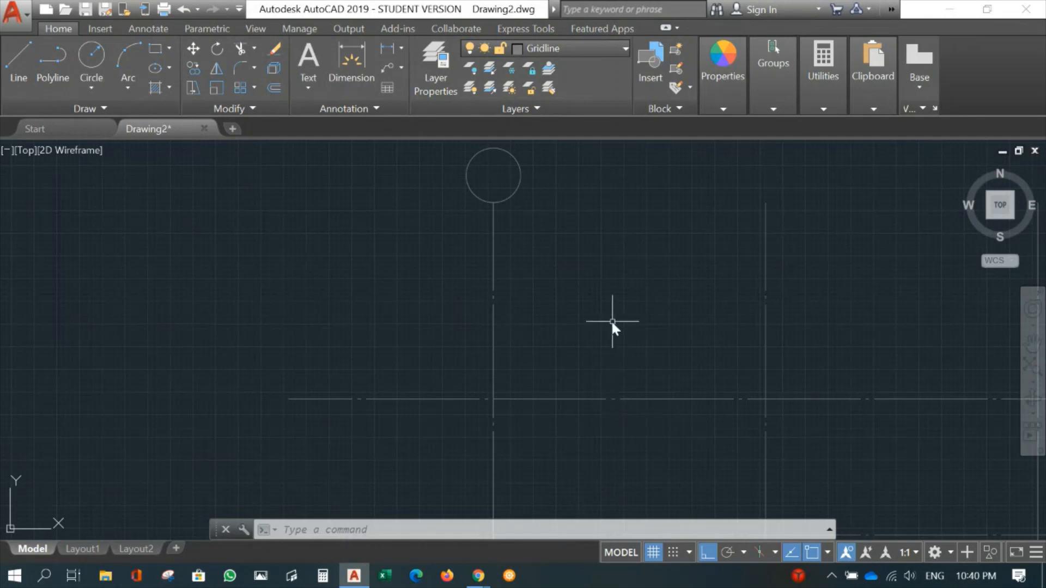
{"action": "middle_click_drag", "start_coordinate": [556, 236], "coordinate": [544, 352]}
{"action": "scroll", "coordinate": [543, 342], "scroll_direction": "up", "scroll_amount": 4}
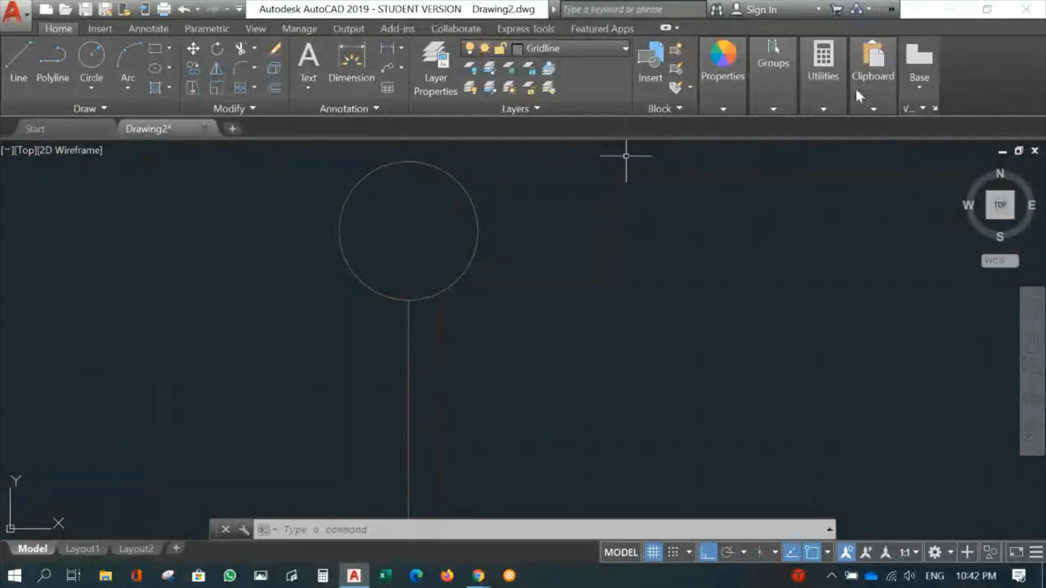
{"action": "scroll", "coordinate": [464, 385], "scroll_direction": "down", "scroll_amount": 4}
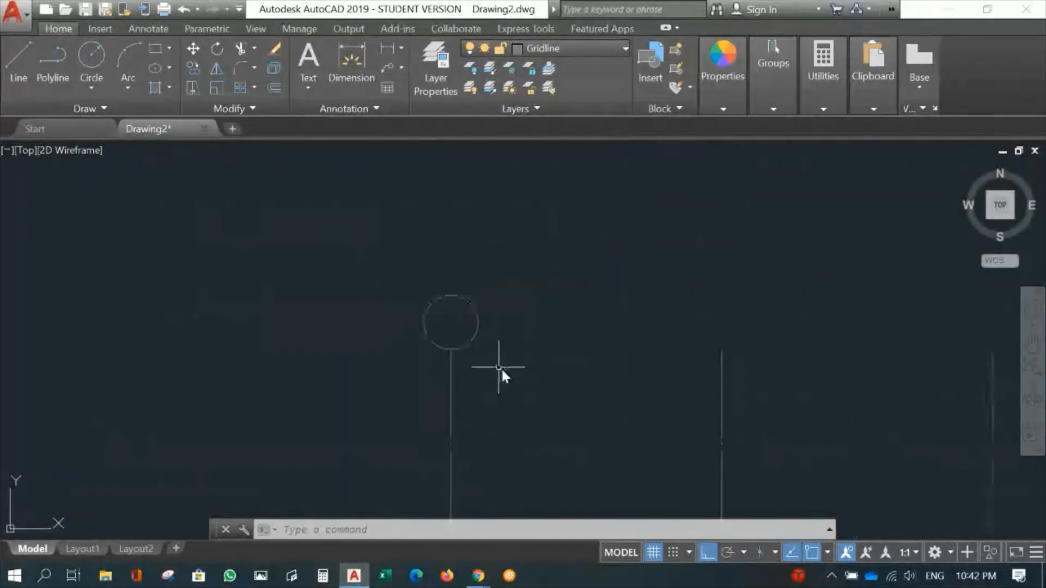
{"action": "scroll", "coordinate": [521, 386], "scroll_direction": "down", "scroll_amount": 2}
{"action": "middle_click_drag", "start_coordinate": [540, 398], "coordinate": [456, 377]}
- Create a multiline text box inside the circle and enter the letter A
{"action": "scroll", "coordinate": [449, 307], "scroll_direction": "up", "scroll_amount": 2}
{"action": "scroll", "coordinate": [447, 280], "scroll_direction": "up", "scroll_amount": 2}
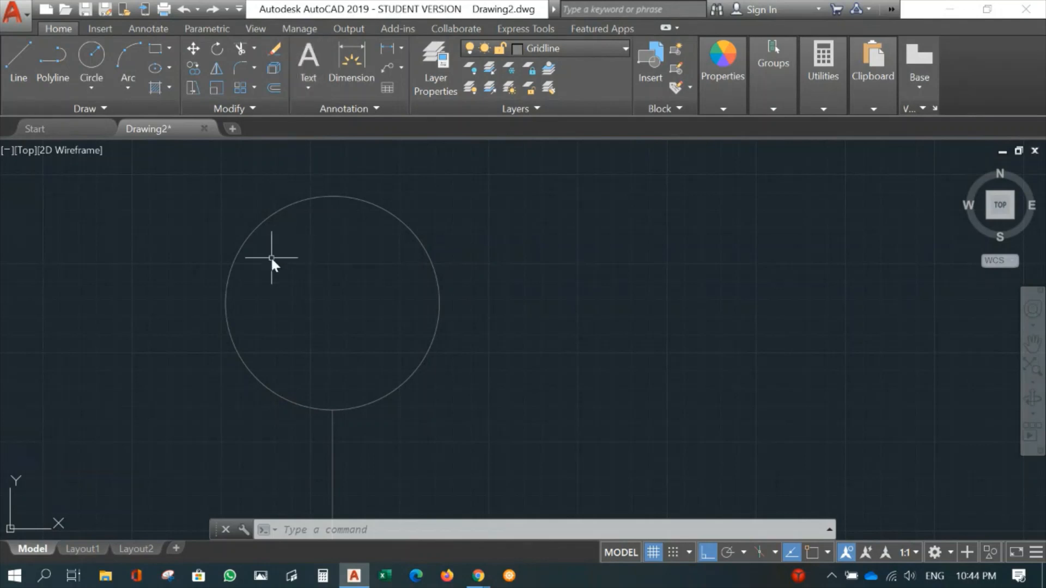
{"action": "left_click", "coordinate": [308, 58]}
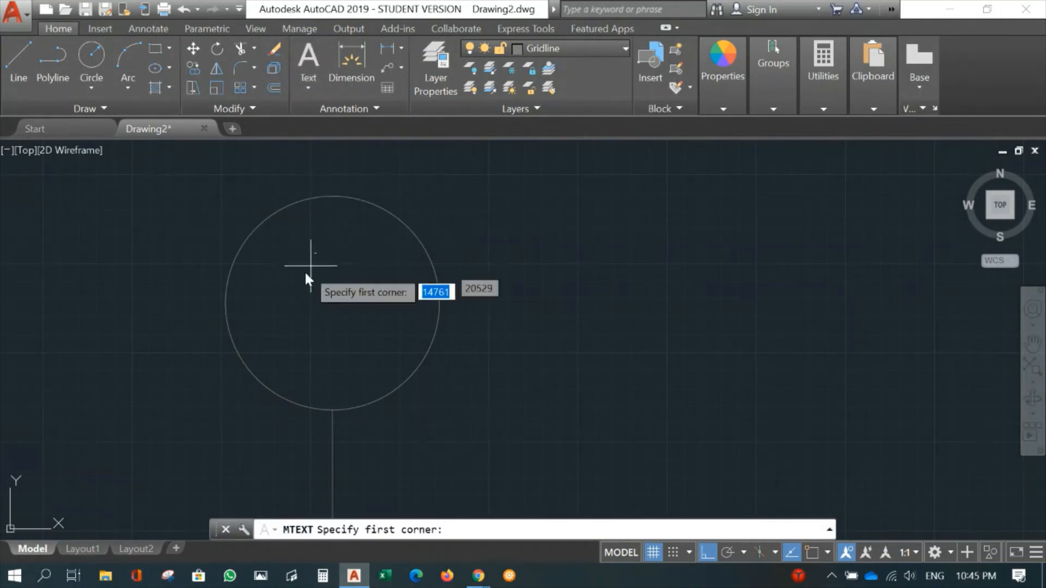
{"action": "left_click", "coordinate": [258, 243]}
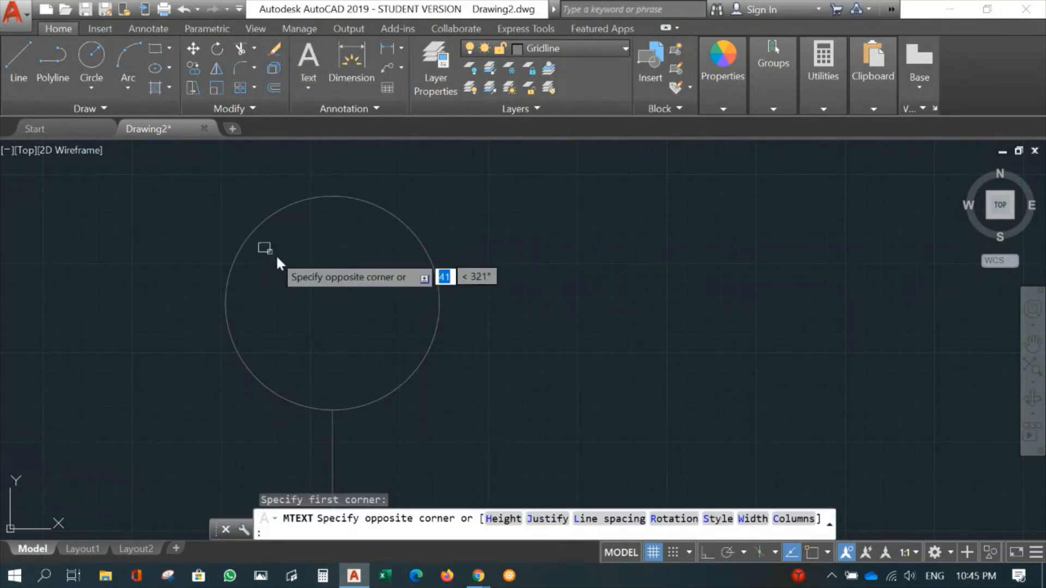
{"action": "left_click", "coordinate": [400, 375]}
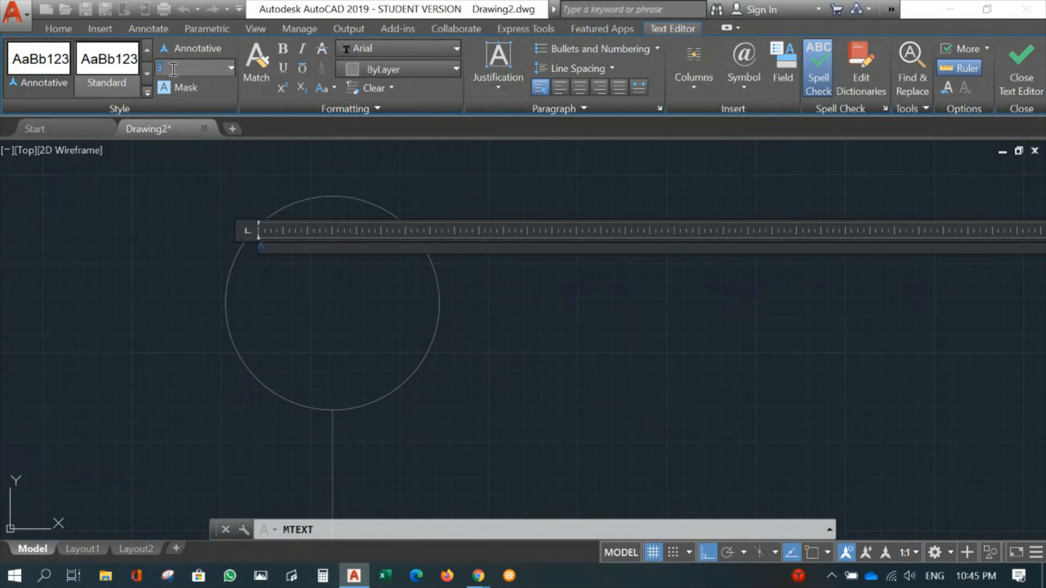
- Set the text height of the letter A to 300 and finish editing the text
{"action": "left_click", "coordinate": [208, 73]}
{"action": "type", "text": "300"}
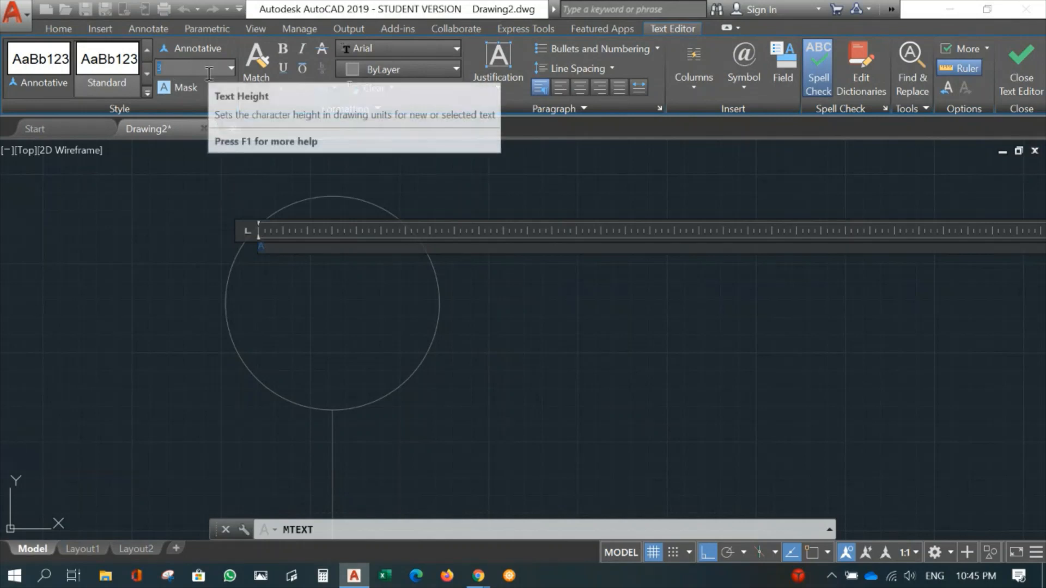
{"action": "type", "text": "00"}
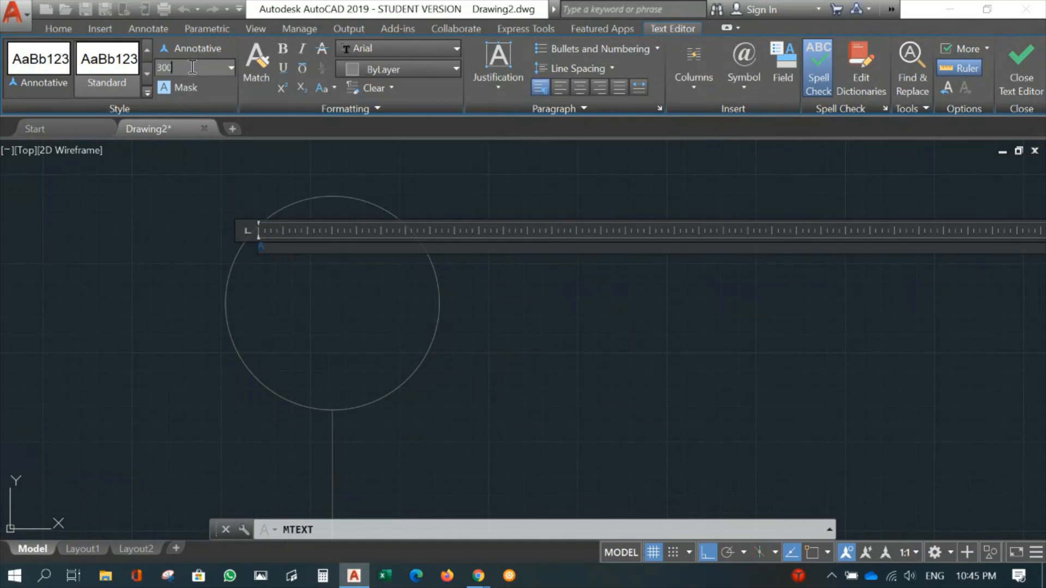
{"action": "key", "text": "Return"}
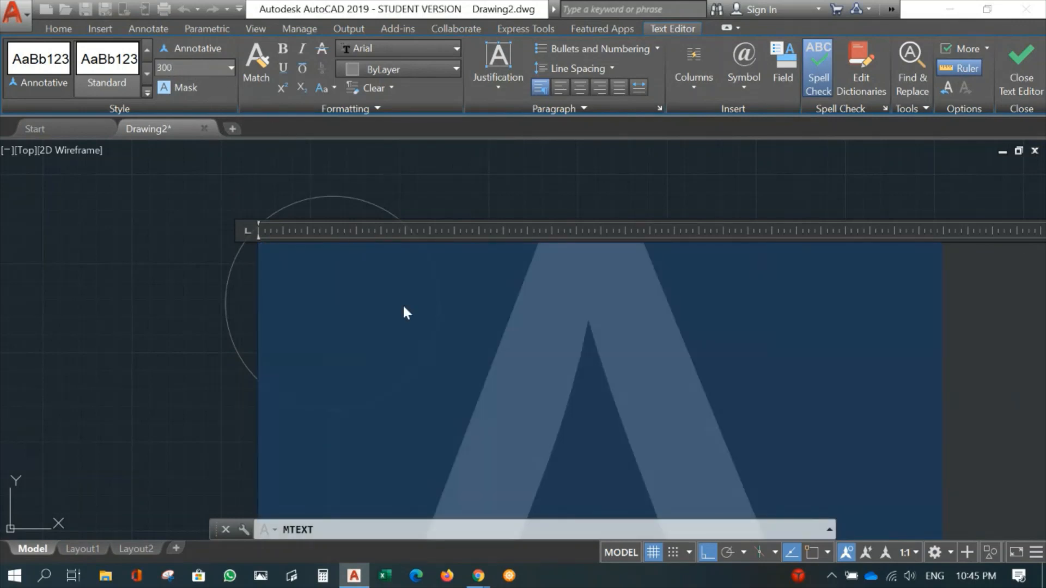
{"action": "scroll", "coordinate": [431, 336], "scroll_direction": "down", "scroll_amount": 3}
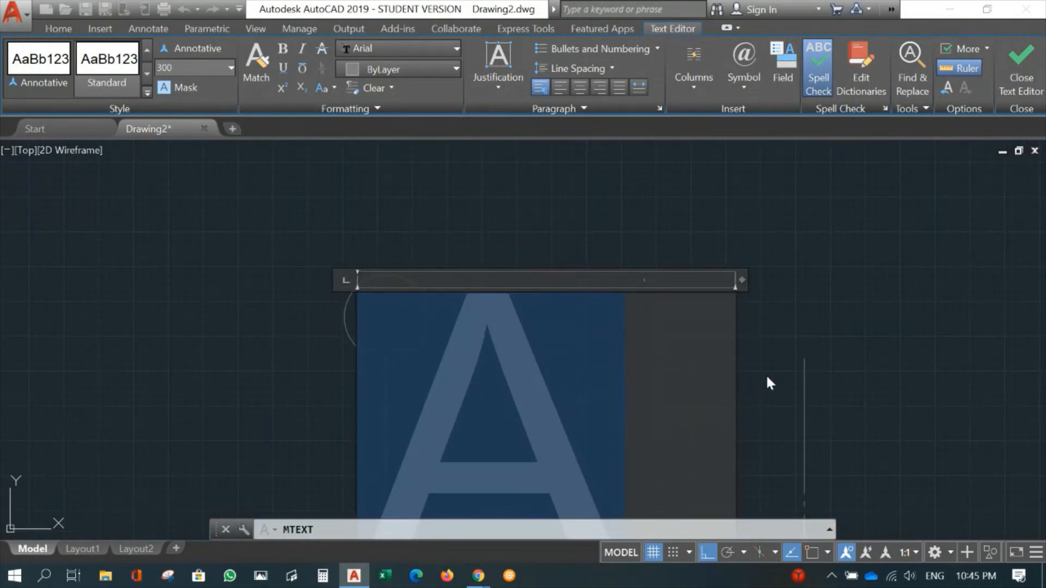
{"action": "middle_click_drag", "start_coordinate": [770, 383], "coordinate": [779, 274]}
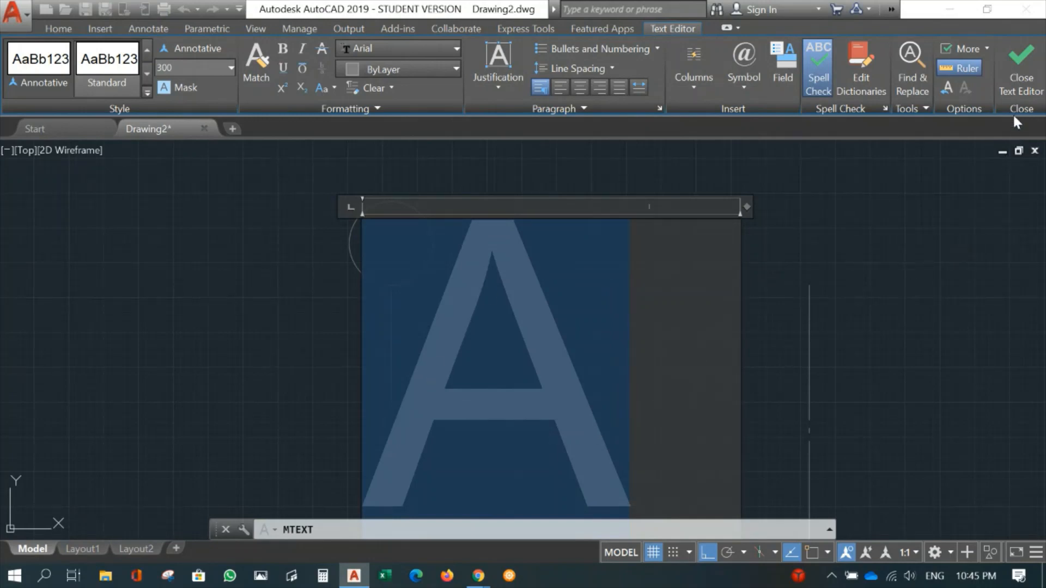
{"action": "left_click", "coordinate": [1020, 70]}
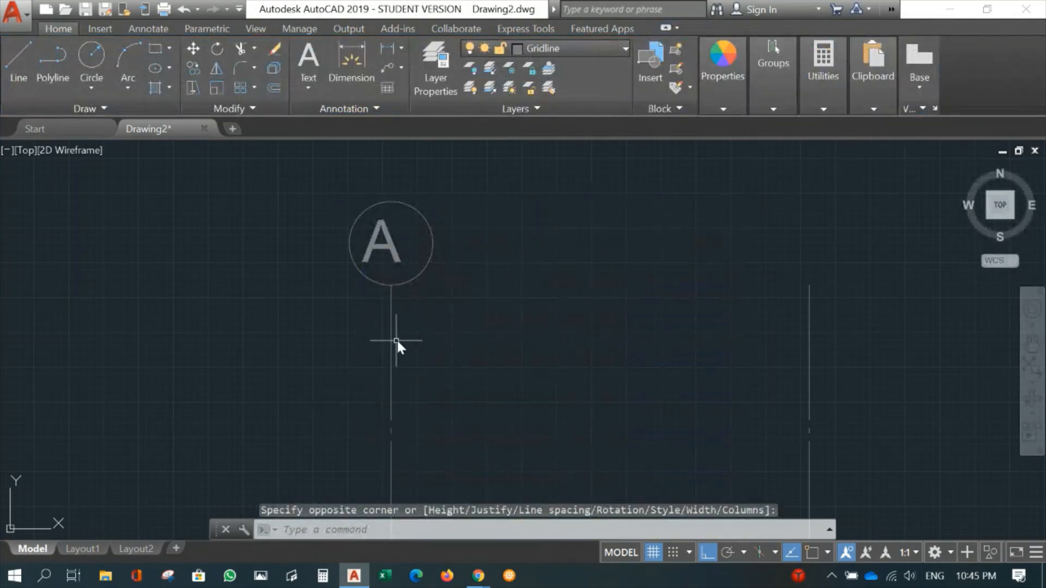
- Move the letter A slightly to the right so it sits centred inside its gridline circle
{"action": "scroll", "coordinate": [398, 343], "scroll_direction": "down", "scroll_amount": 3}
{"action": "scroll", "coordinate": [417, 364], "scroll_direction": "up", "scroll_amount": 6}
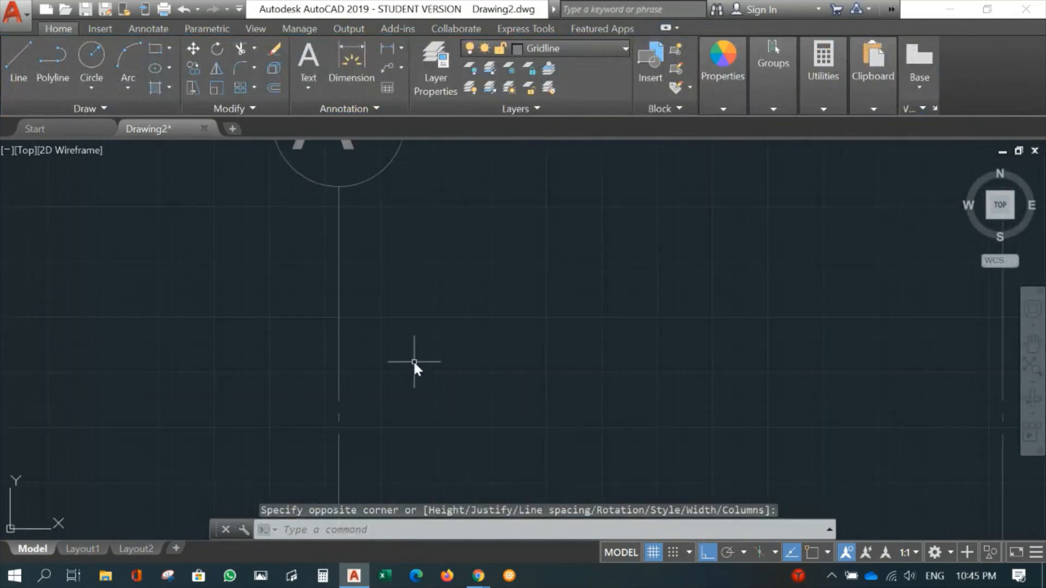
{"action": "middle_click_drag", "start_coordinate": [376, 276], "coordinate": [399, 394]}
{"action": "type", "text": "m"}
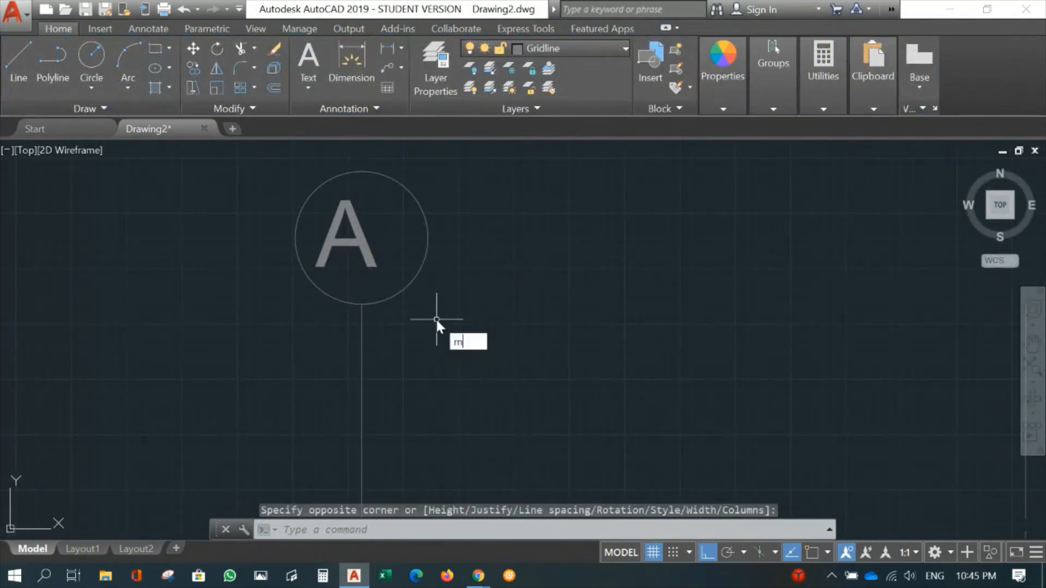
{"action": "key", "text": "Return"}
{"action": "left_click", "coordinate": [357, 247]}
{"action": "key", "text": "Return"}
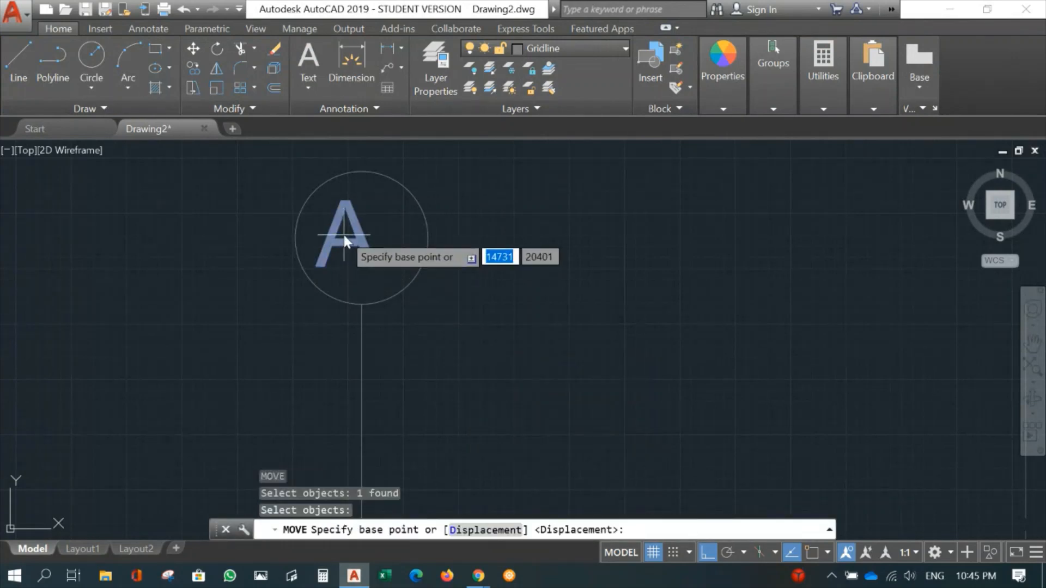
{"action": "left_click", "coordinate": [345, 235]}
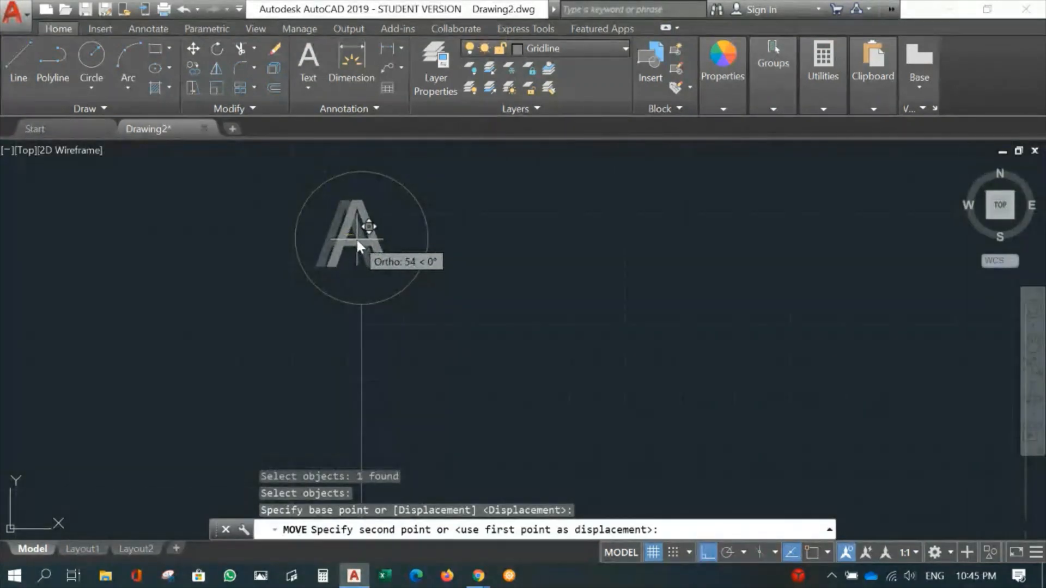
{"action": "left_click", "coordinate": [355, 238]}
- With object snap on, copy the A bubble from its circle's bottom quadrant to the upper ends of the other two vertical gridlines
{"action": "scroll", "coordinate": [491, 286], "scroll_direction": "down", "scroll_amount": 6}
{"action": "middle_click_drag", "start_coordinate": [644, 316], "coordinate": [612, 233]}
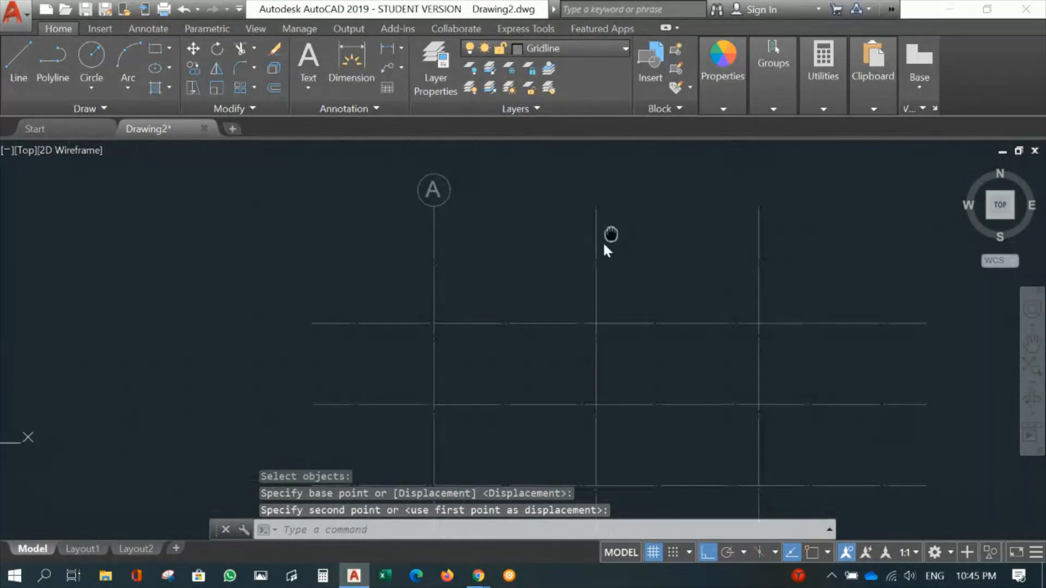
{"action": "scroll", "coordinate": [509, 329], "scroll_direction": "down", "scroll_amount": 4}
{"action": "mouse_move", "coordinate": [557, 353]}
{"action": "middle_mouse_down"}
{"action": "mouse_move", "coordinate": [425, 197]}
{"action": "mouse_move", "coordinate": [415, 211]}
{"action": "mouse_move", "coordinate": [418, 389]}
{"action": "middle_mouse_up"}
{"action": "scroll", "coordinate": [412, 288], "scroll_direction": "up", "scroll_amount": 3}
{"action": "scroll", "coordinate": [362, 289], "scroll_direction": "up", "scroll_amount": 2}
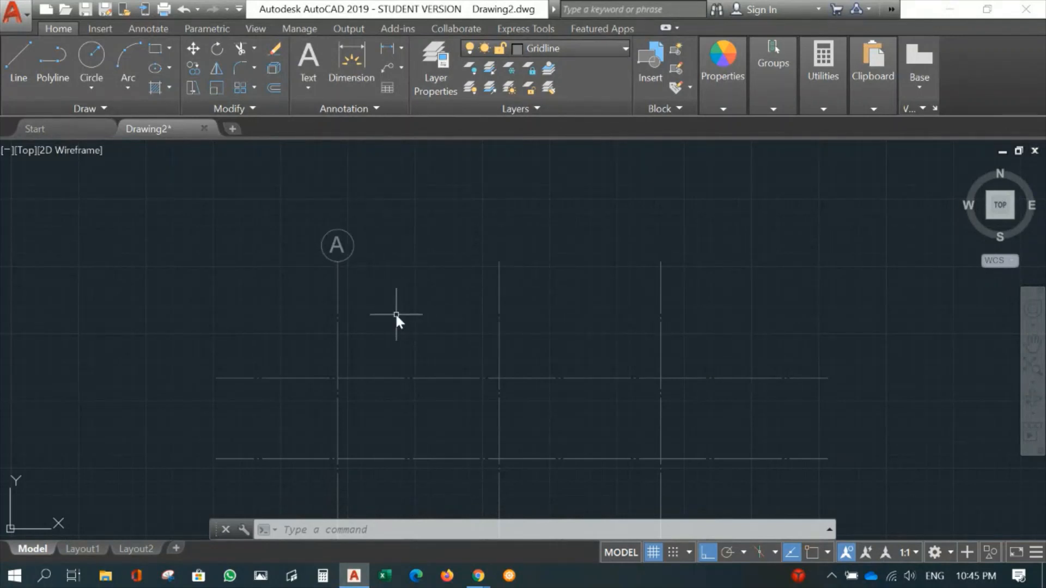
{"action": "type", "text": "co"}
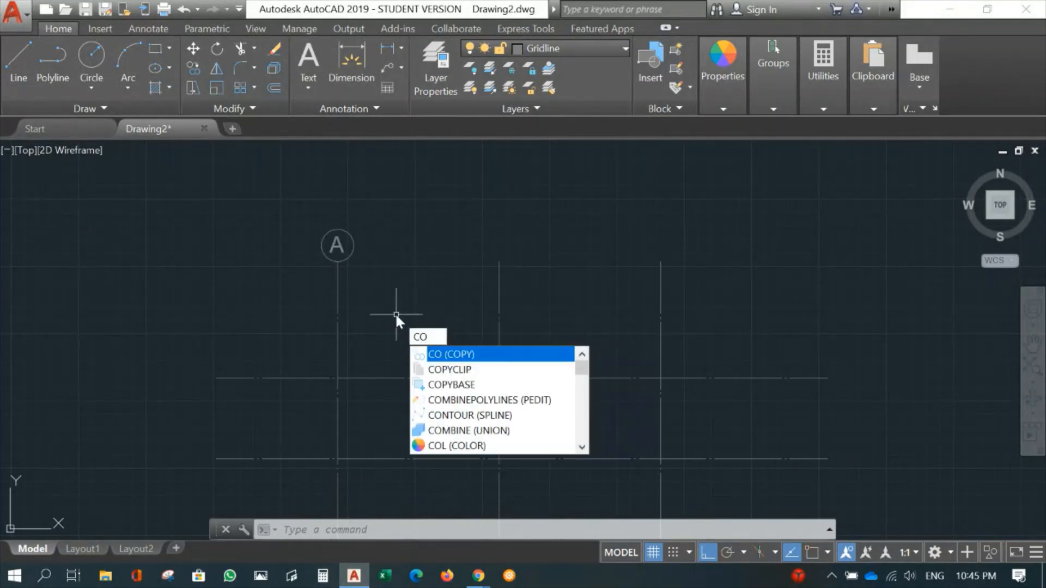
{"action": "key", "text": "Return"}
{"action": "left_click", "coordinate": [292, 210]}
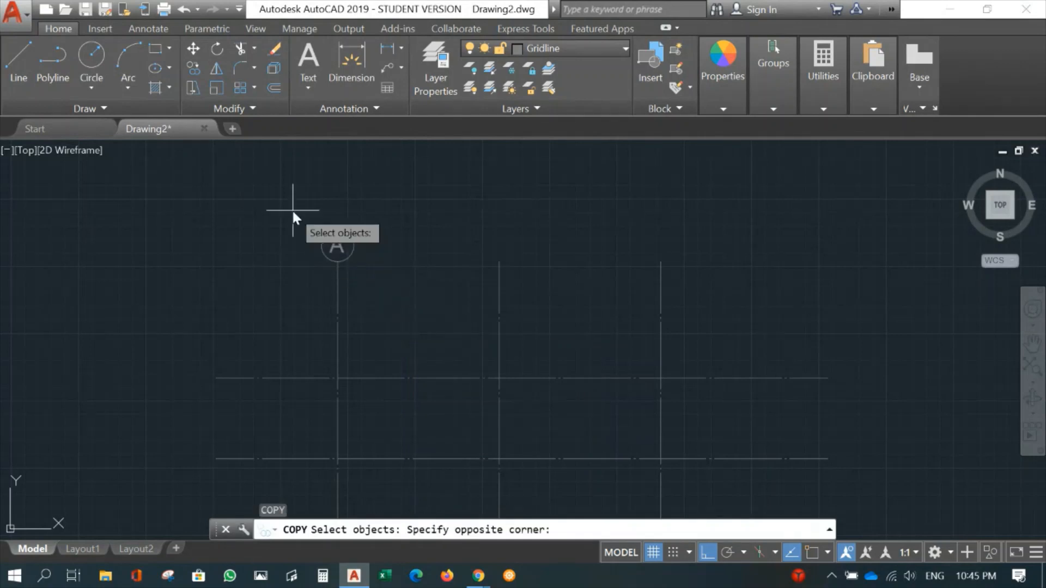
{"action": "left_click", "coordinate": [375, 274]}
{"action": "key", "text": "Return"}
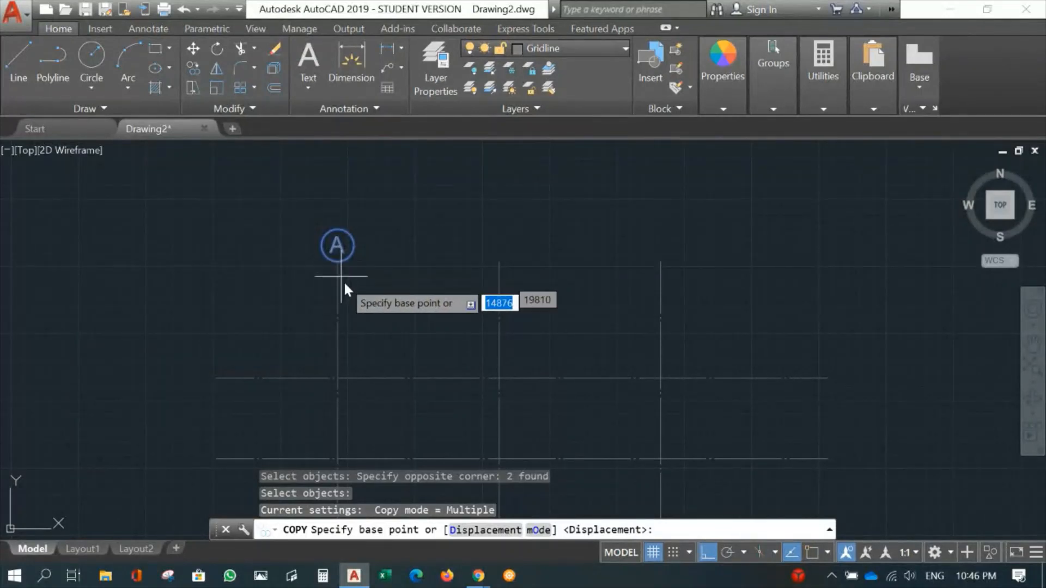
{"action": "key", "text": "F3"}
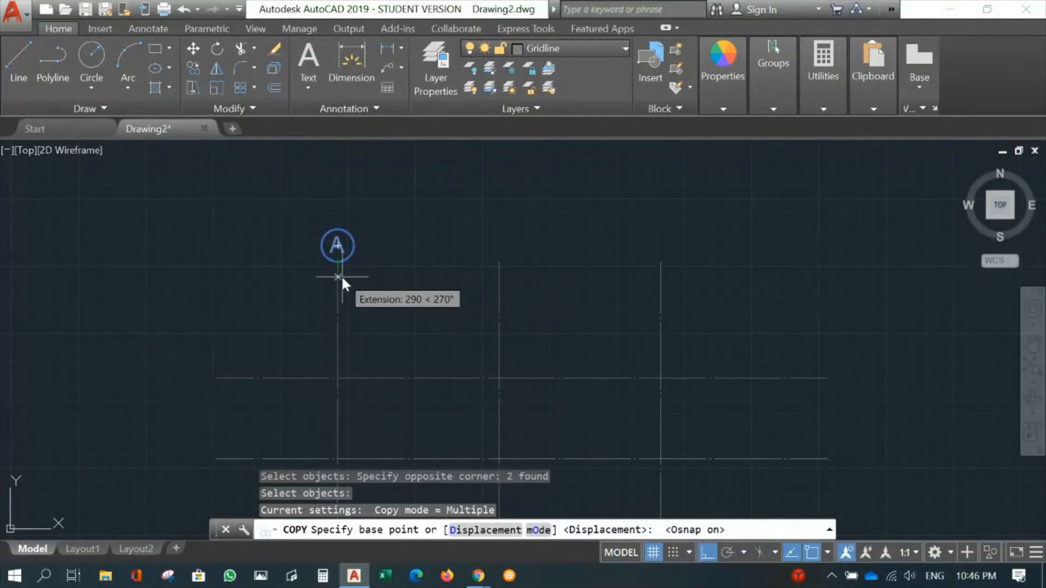
{"action": "scroll", "coordinate": [341, 276], "scroll_direction": "up", "scroll_amount": 4}
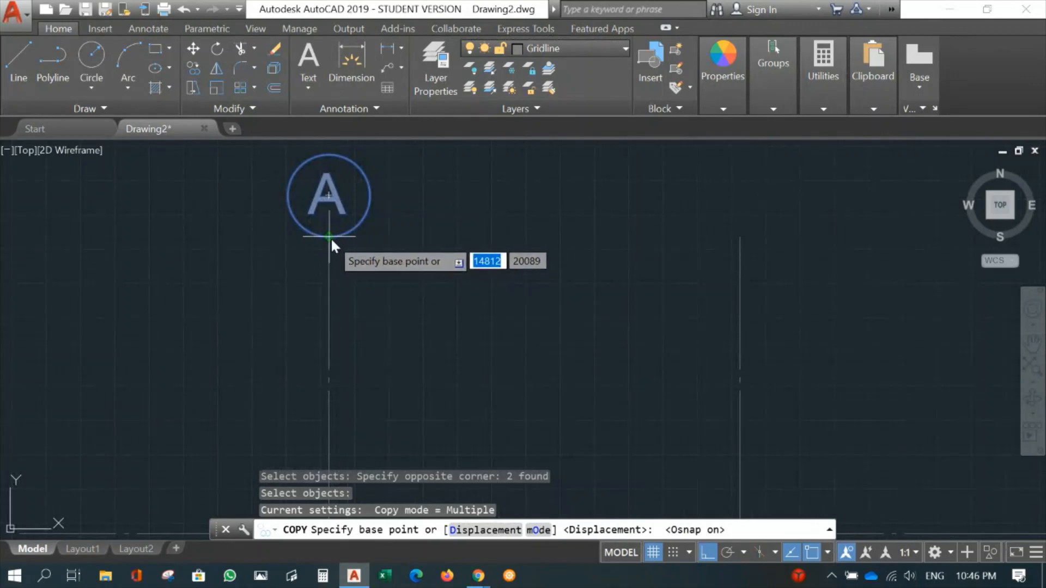
{"action": "left_click", "coordinate": [330, 239]}
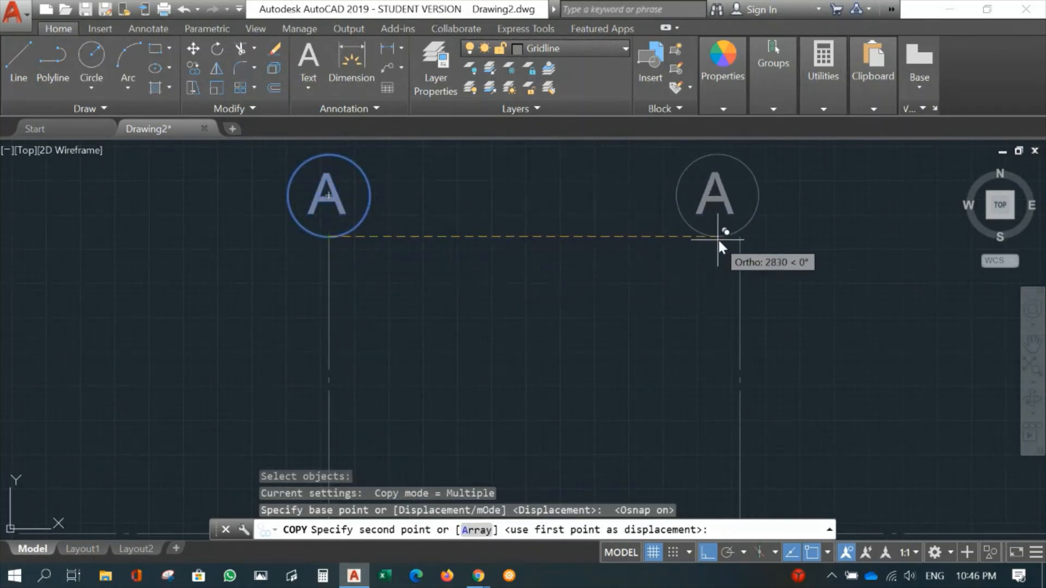
{"action": "left_click", "coordinate": [740, 236]}
{"action": "mouse_move", "coordinate": [874, 274]}
{"action": "middle_mouse_down"}
{"action": "mouse_move", "coordinate": [293, 269]}
{"action": "mouse_move", "coordinate": [292, 243]}
{"action": "mouse_move", "coordinate": [891, 243]}
{"action": "middle_mouse_up"}
{"action": "left_click", "coordinate": [570, 232]}
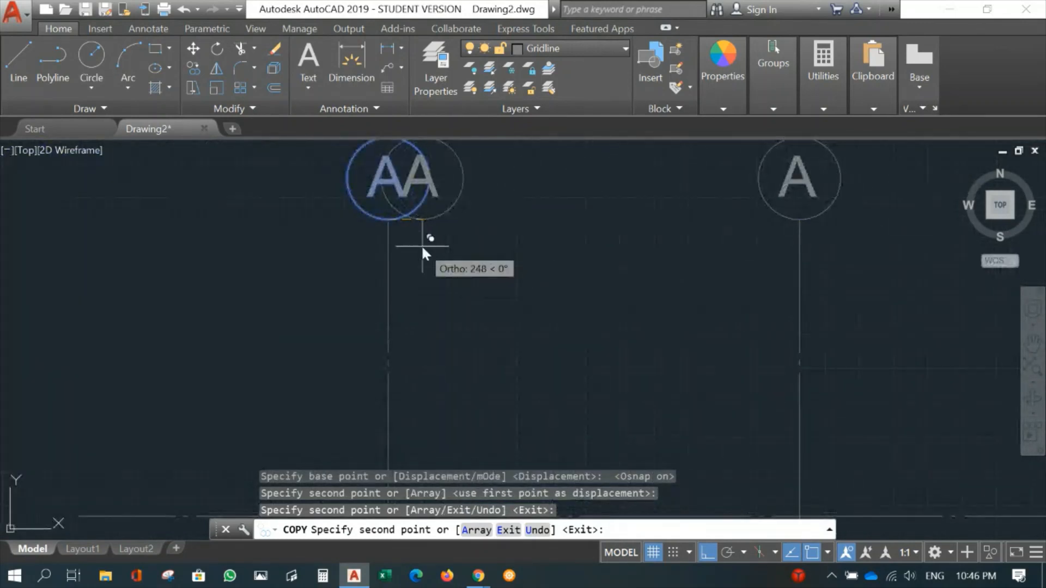
{"action": "key", "text": "Escape"}
- Copy the first vertical gridline's bubble from its right quadrant to the left end of the uppermost horizontal gridline, with ortho off
{"action": "scroll", "coordinate": [443, 256], "scroll_direction": "down", "scroll_amount": 4}
{"action": "middle_click_drag", "start_coordinate": [489, 304], "coordinate": [577, 215]}
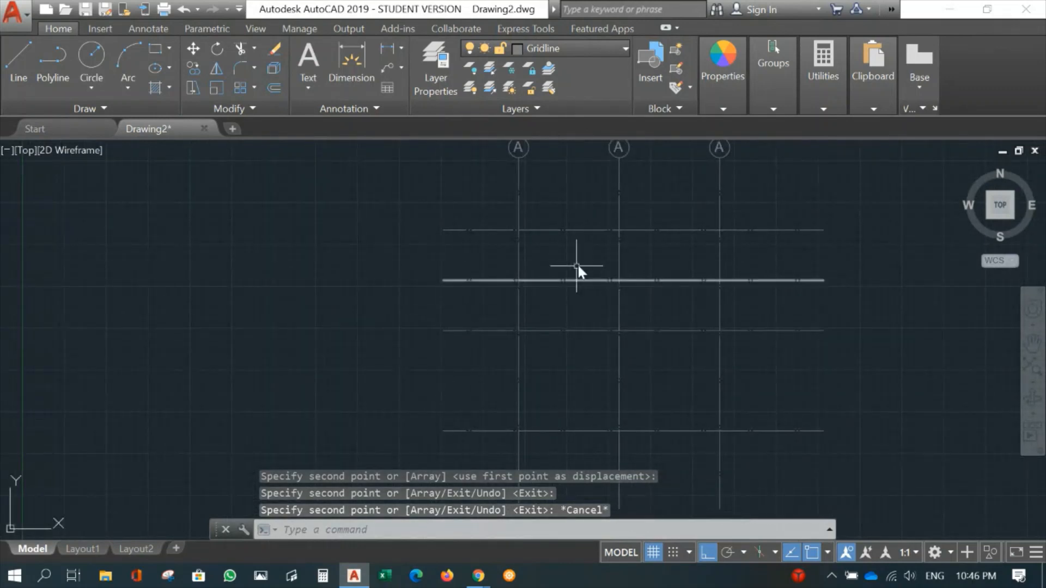
{"action": "middle_click_drag", "start_coordinate": [579, 271], "coordinate": [542, 409]}
{"action": "scroll", "coordinate": [470, 289], "scroll_direction": "up", "scroll_amount": 4}
{"action": "type", "text": "CO"}
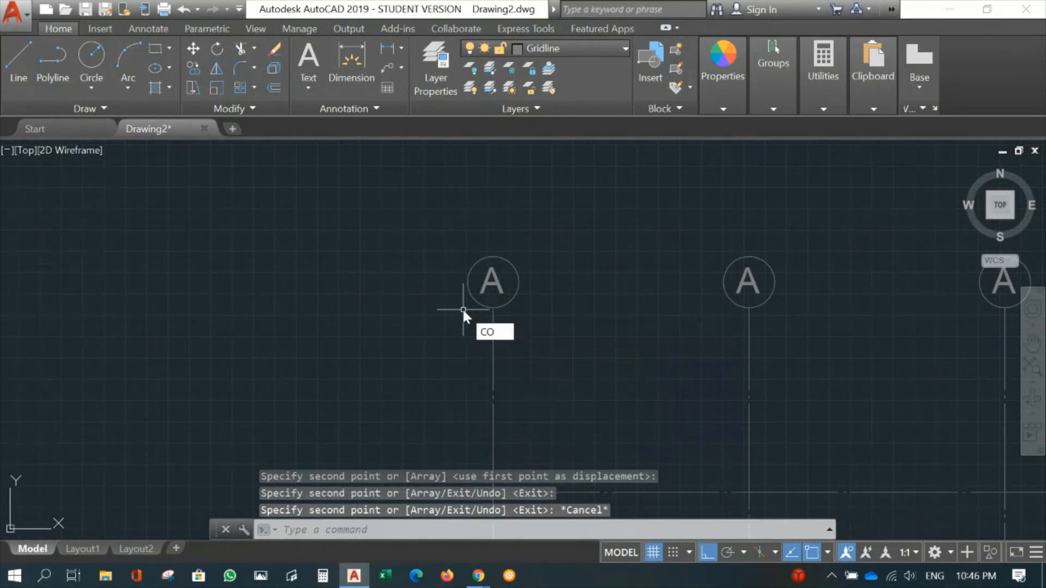
{"action": "key", "text": "Return"}
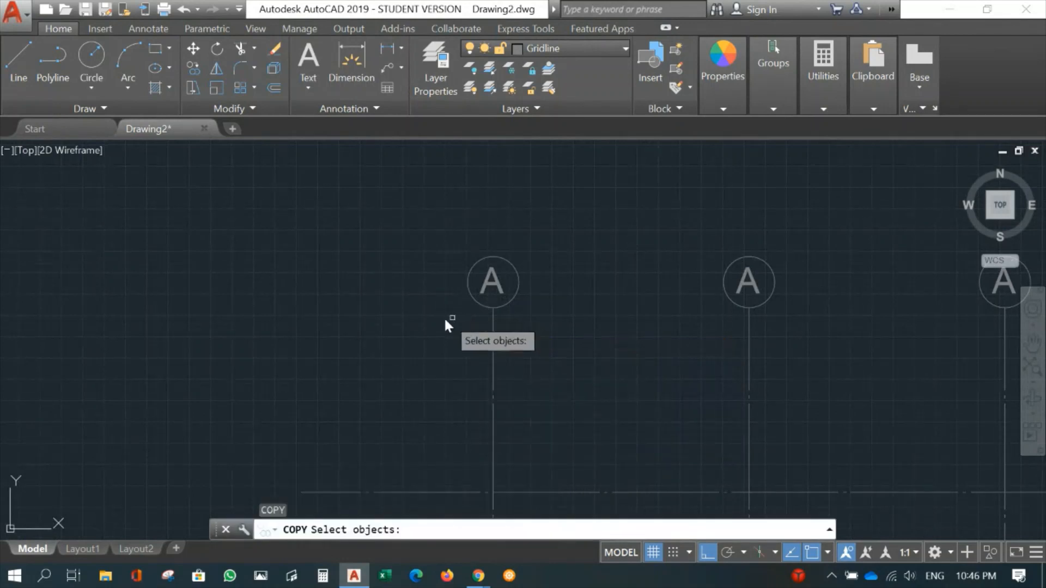
{"action": "left_click", "coordinate": [419, 319]}
{"action": "left_click", "coordinate": [551, 248]}
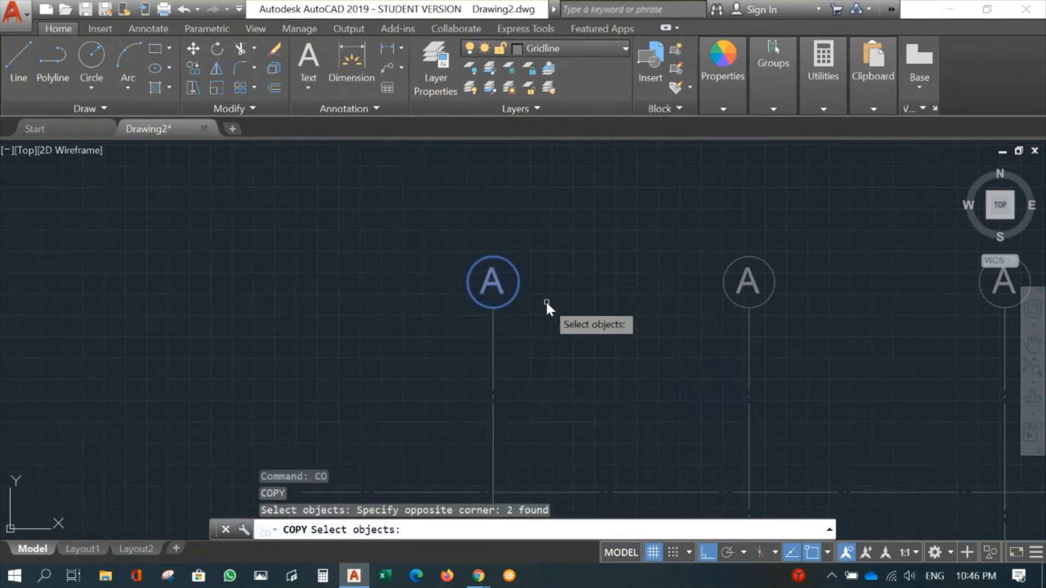
{"action": "key", "text": "Return"}
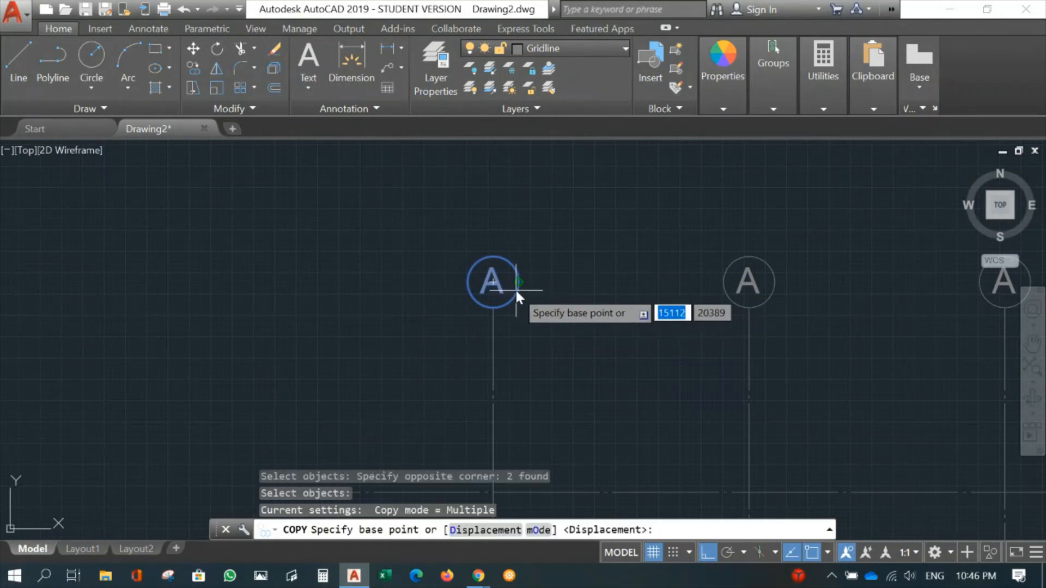
{"action": "scroll", "coordinate": [516, 286], "scroll_direction": "up", "scroll_amount": 5}
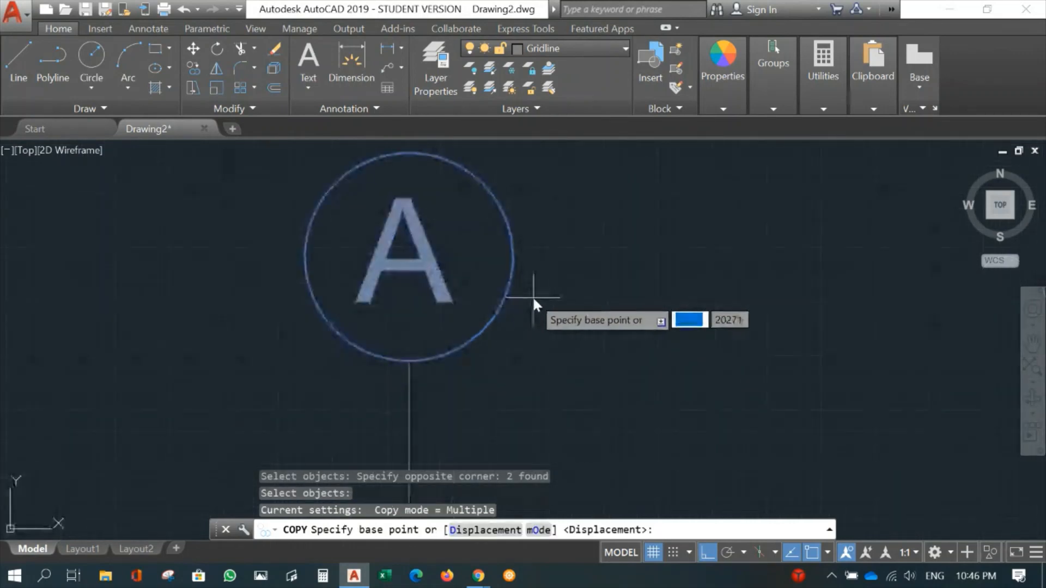
{"action": "left_click", "coordinate": [513, 257]}
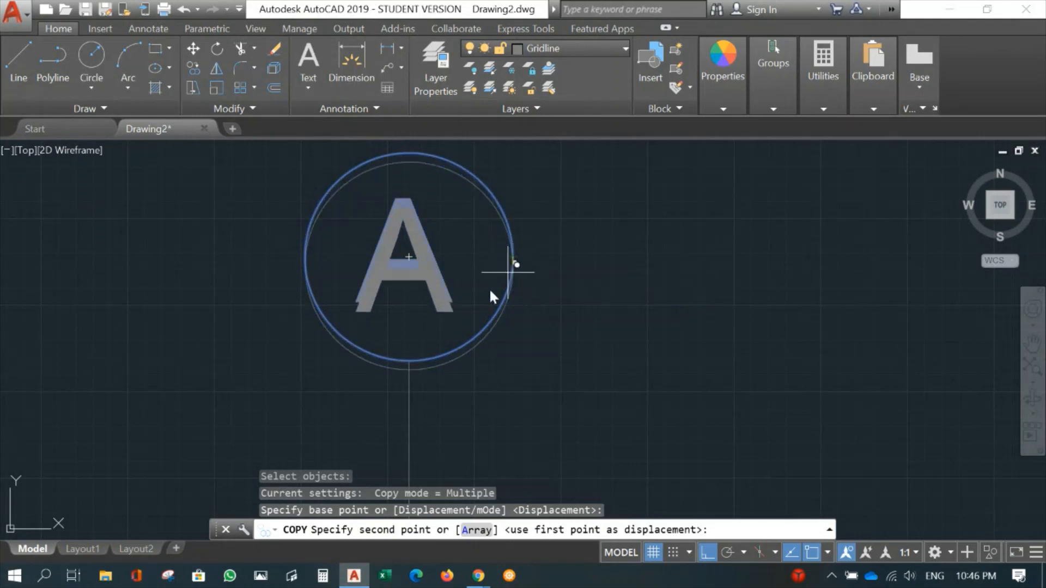
{"action": "scroll", "coordinate": [412, 345], "scroll_direction": "down", "scroll_amount": 3}
{"action": "scroll", "coordinate": [313, 407], "scroll_direction": "down", "scroll_amount": 2}
{"action": "middle_click_drag", "start_coordinate": [330, 392], "coordinate": [537, 145]}
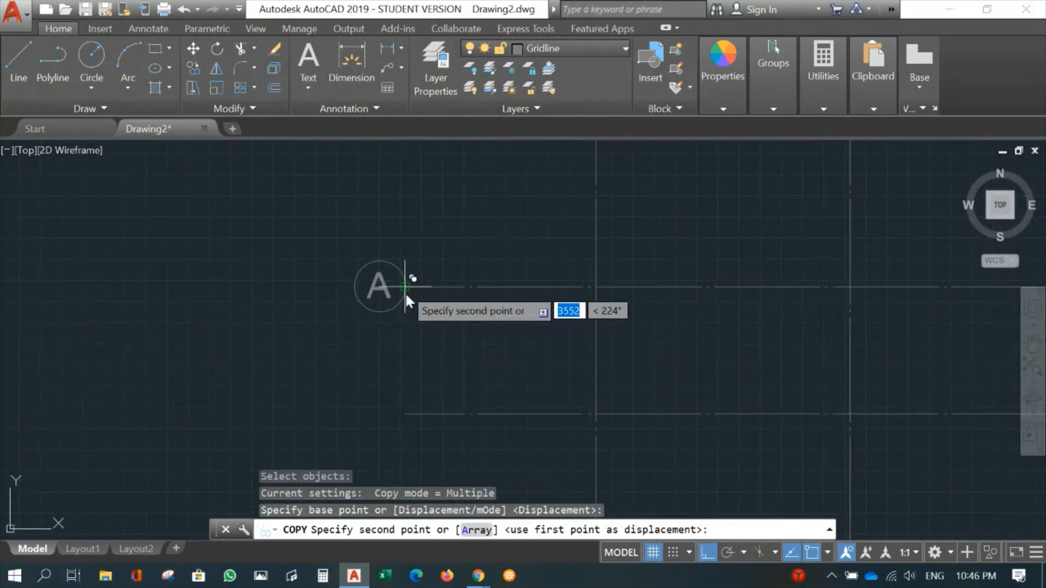
{"action": "scroll", "coordinate": [405, 317], "scroll_direction": "up", "scroll_amount": 2}
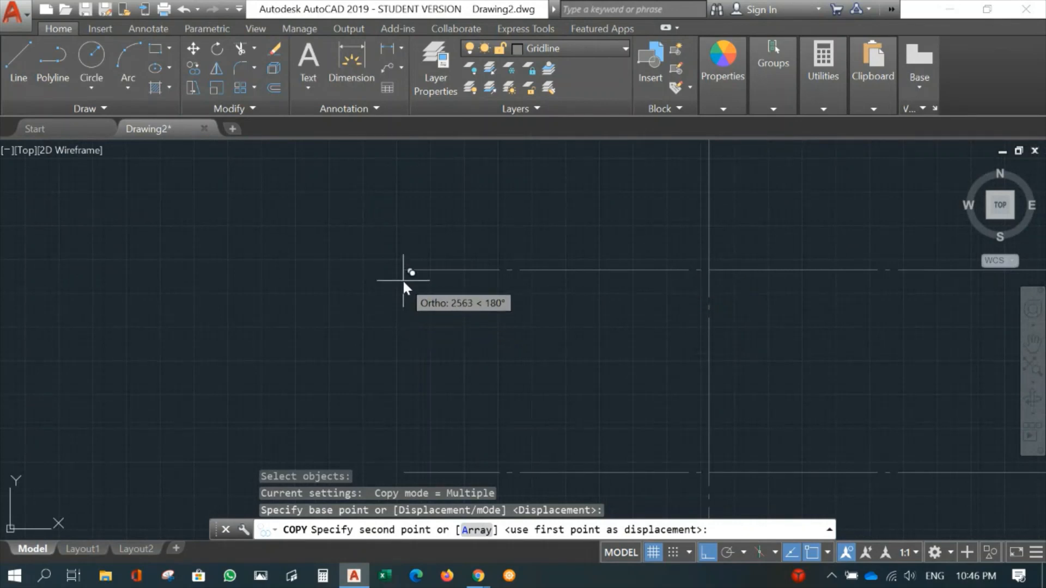
{"action": "key", "text": "F8"}
{"action": "left_click", "coordinate": [402, 279]}
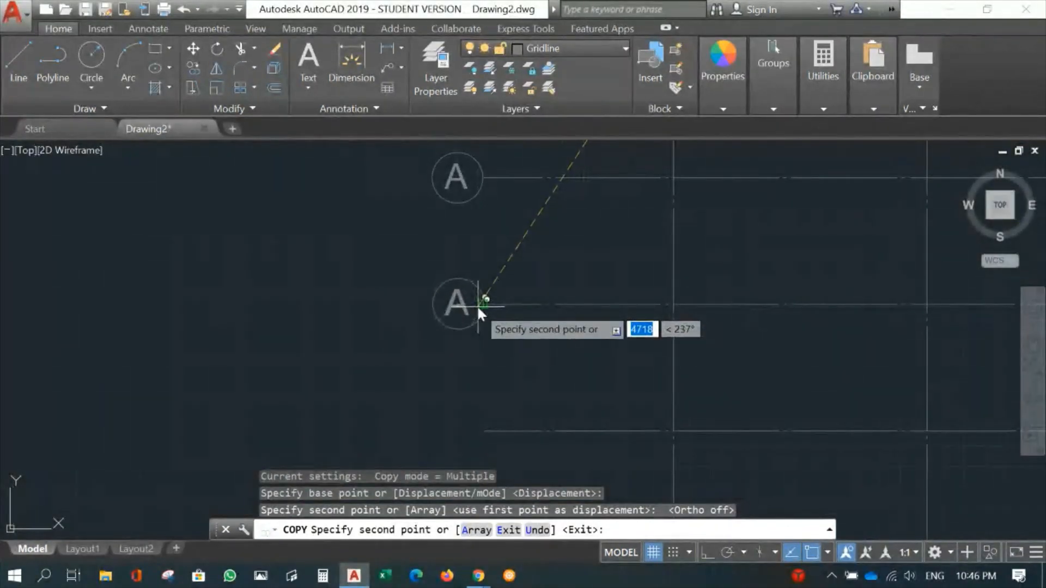
- Place further bubble copies at the left ends of the three remaining horizontal gridlines and end the copy
{"action": "left_click", "coordinate": [480, 305]}
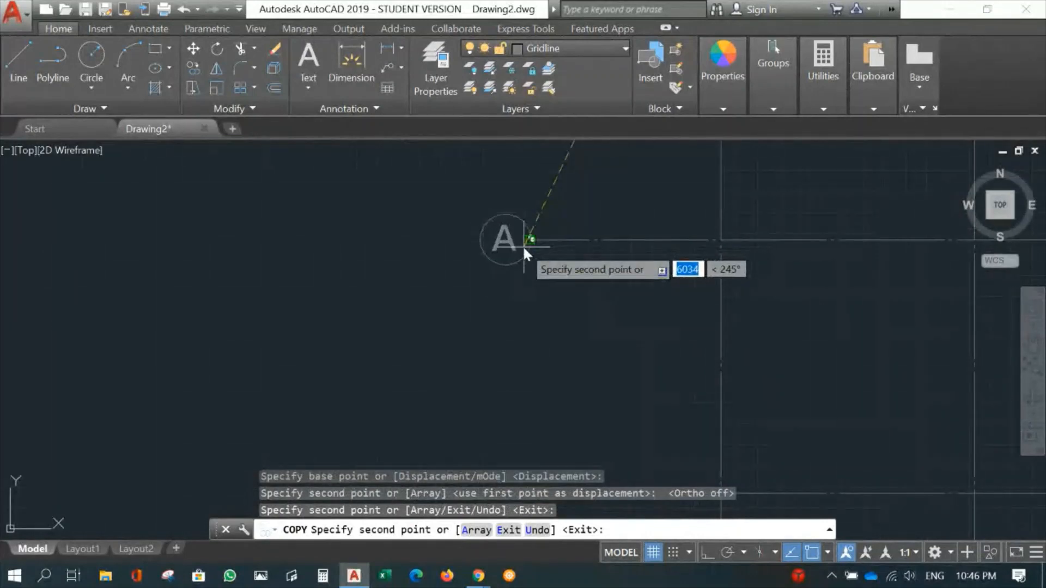
{"action": "left_click", "coordinate": [528, 261]}
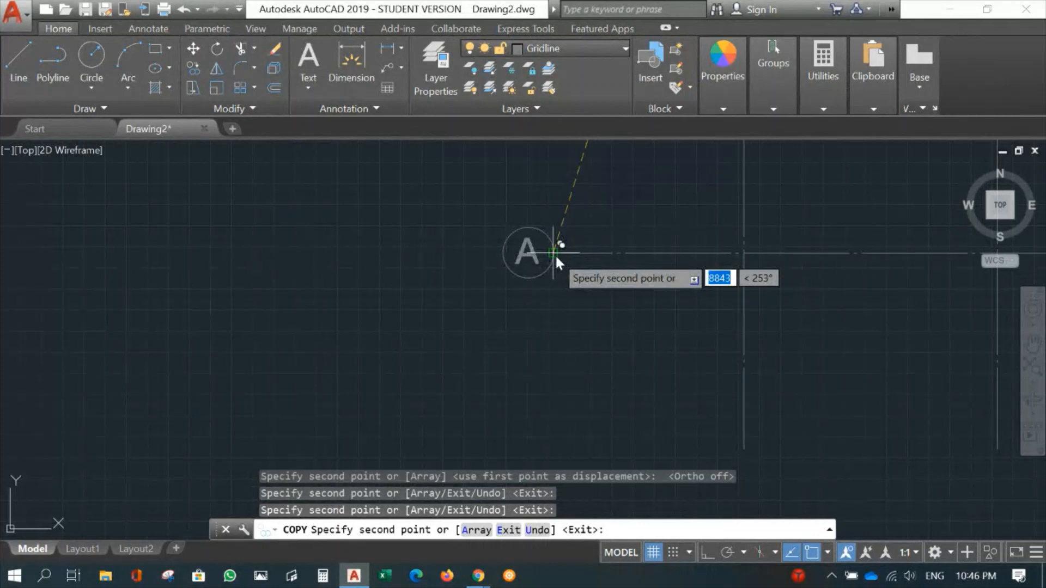
{"action": "left_click", "coordinate": [555, 254]}
{"action": "key", "text": "Return"}
- Change the letter in the middle vertical gridline's bubble to B and close the text editor
{"action": "scroll", "coordinate": [681, 243], "scroll_direction": "down", "scroll_amount": 4}
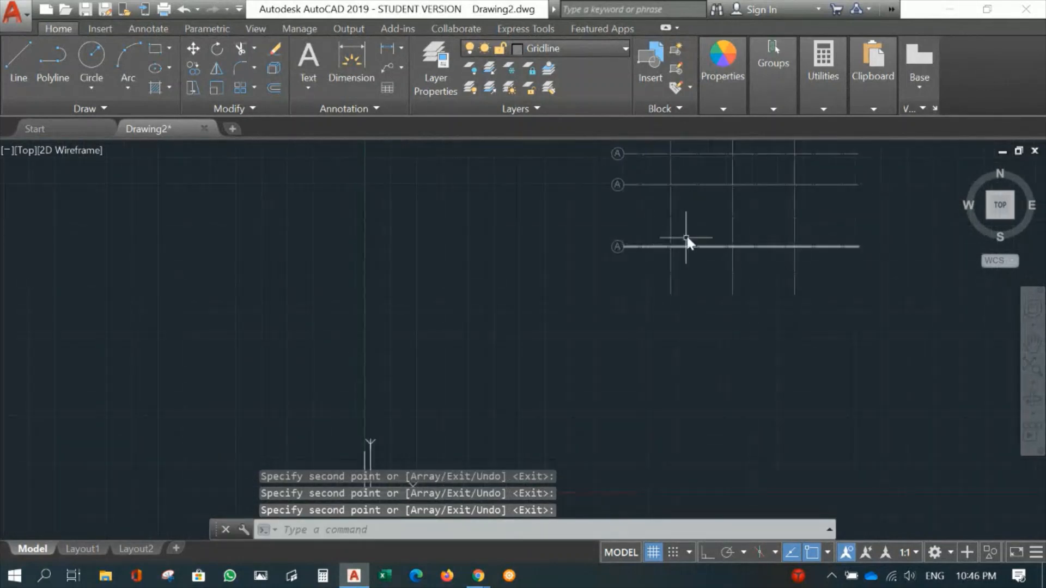
{"action": "middle_click_drag", "start_coordinate": [716, 234], "coordinate": [480, 338]}
{"action": "scroll", "coordinate": [479, 330], "scroll_direction": "up", "scroll_amount": 4}
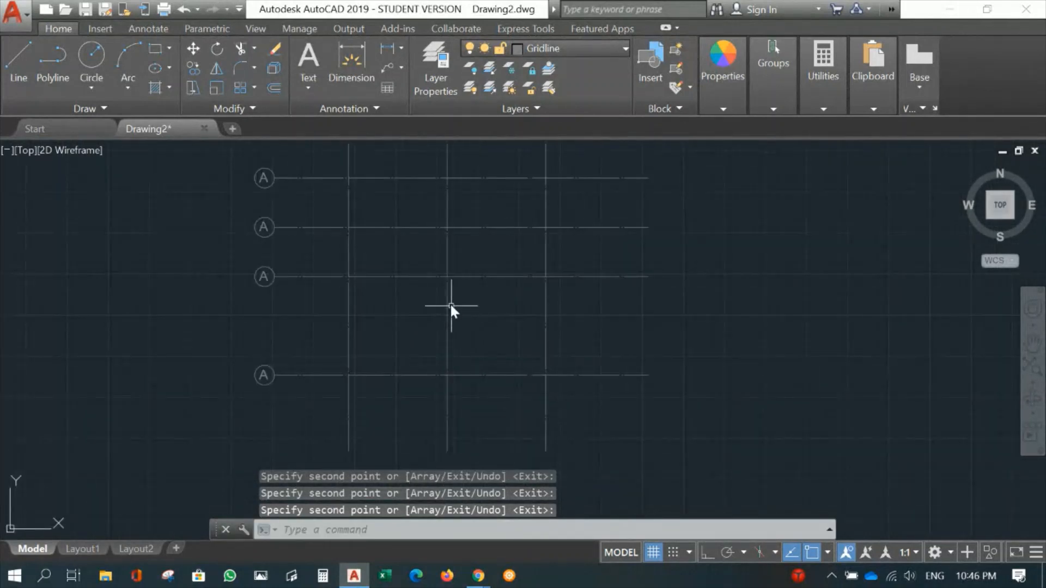
{"action": "middle_click_drag", "start_coordinate": [451, 304], "coordinate": [446, 352]}
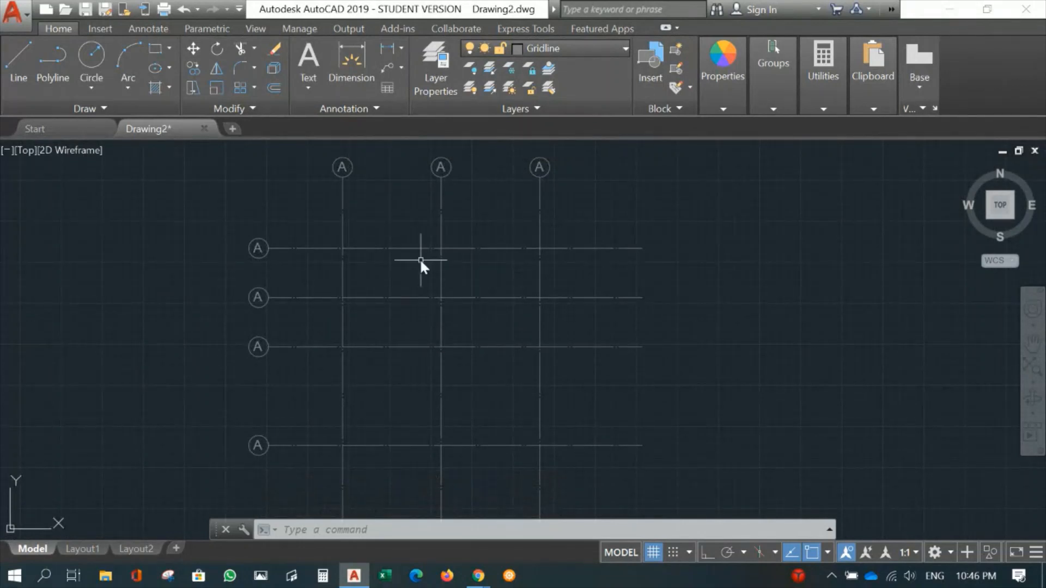
{"action": "mouse_move", "coordinate": [460, 192]}
{"action": "middle_mouse_down"}
{"action": "mouse_move", "coordinate": [428, 290]}
{"action": "mouse_move", "coordinate": [534, 288]}
{"action": "middle_mouse_up"}
{"action": "scroll", "coordinate": [428, 289], "scroll_direction": "up", "scroll_amount": 4}
{"action": "double_click", "coordinate": [469, 250]}
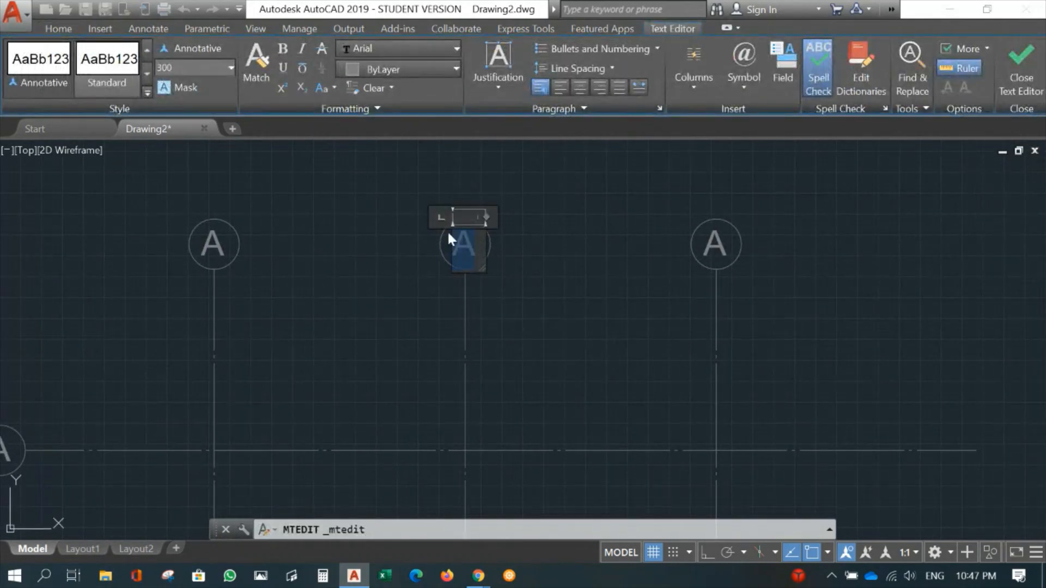
{"action": "type", "text": "B"}
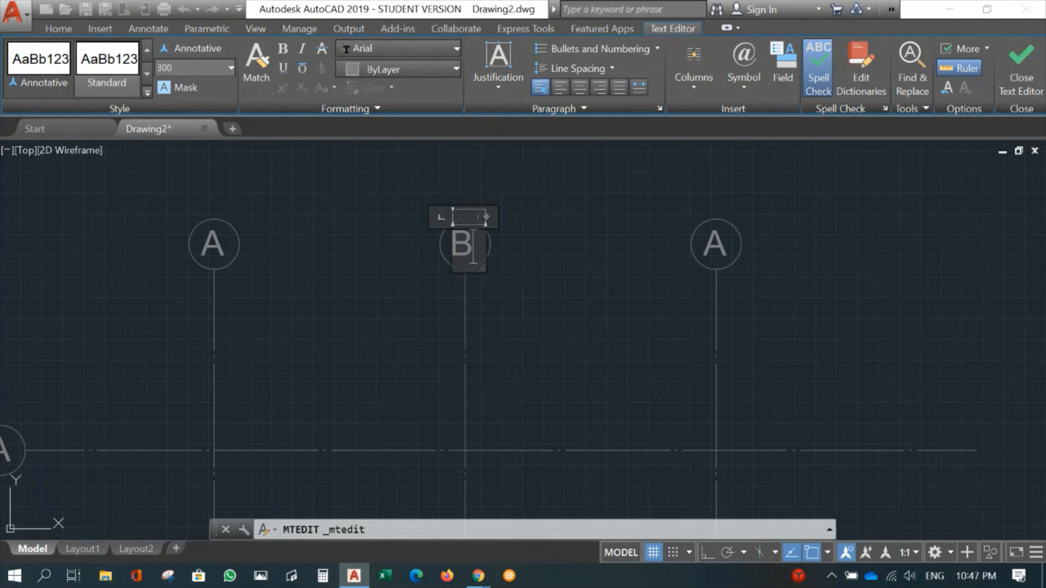
{"action": "left_click", "coordinate": [1021, 61]}
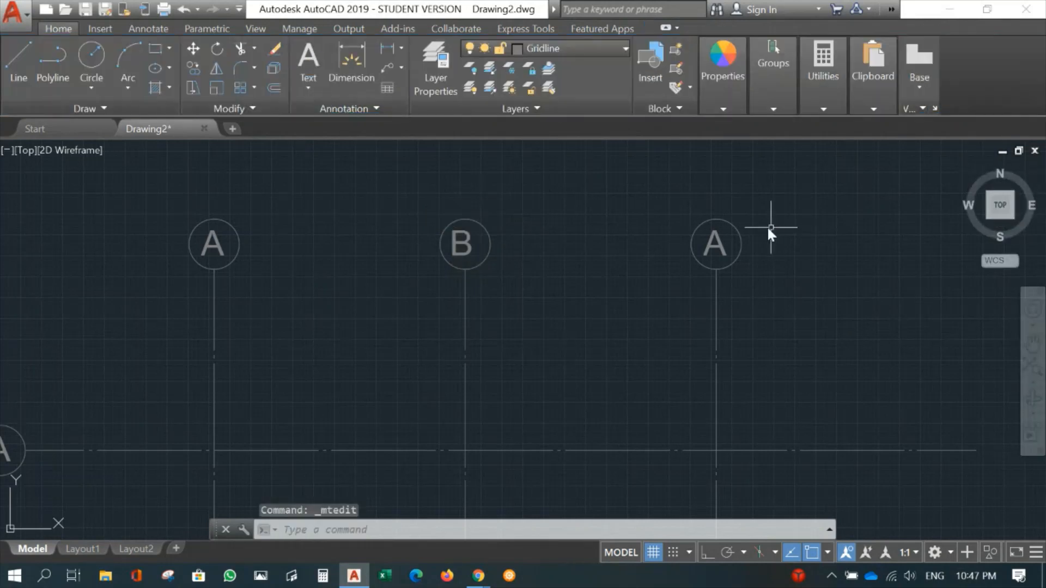
- Change the letter in the rightmost vertical gridline's bubble to C and close the text editor
{"action": "double_click", "coordinate": [708, 244]}
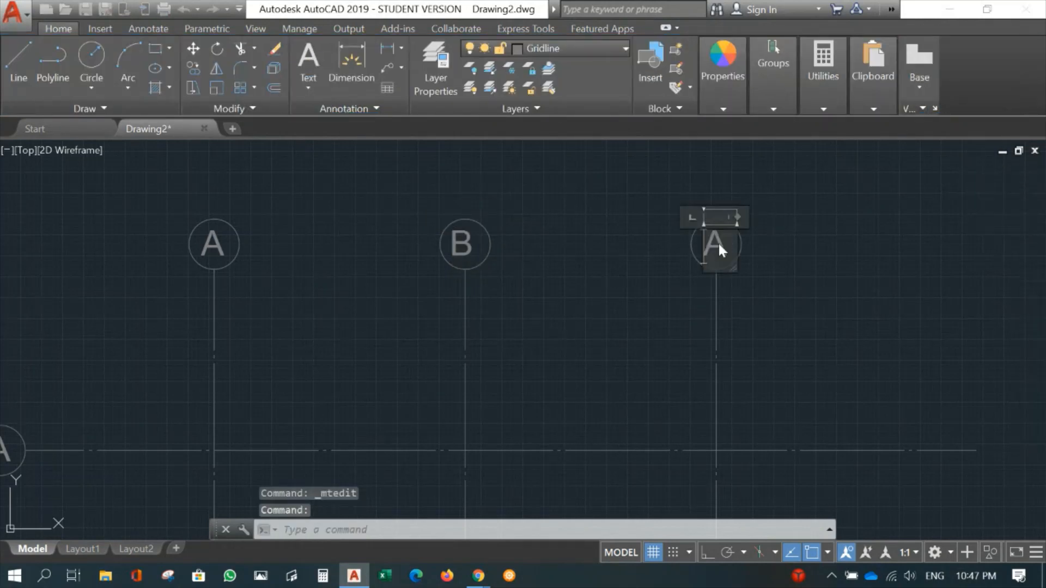
{"action": "type", "text": "C"}
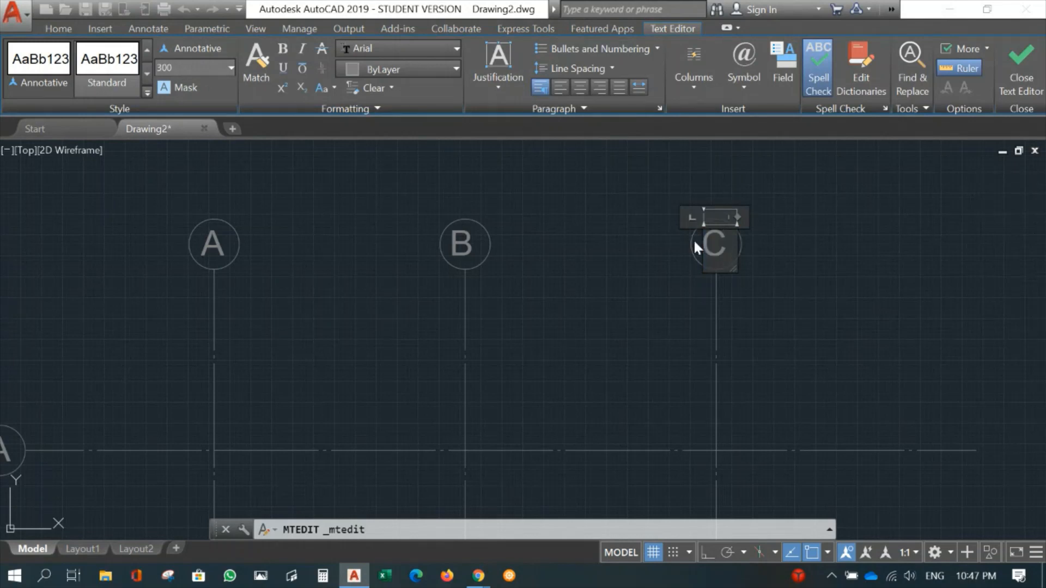
{"action": "left_click", "coordinate": [1027, 64]}
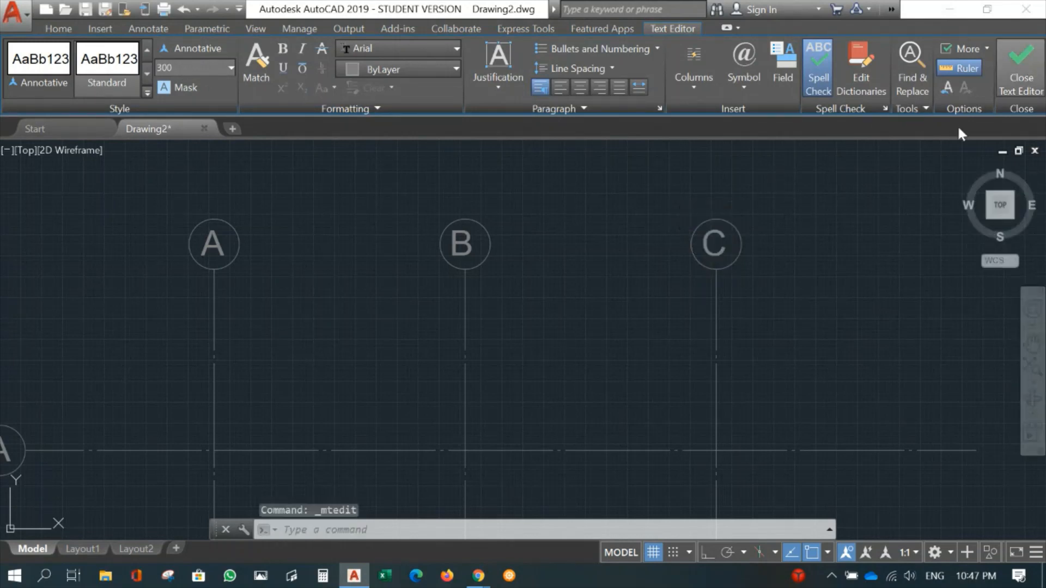
- Change the letter in the lowest horizontal gridline's bubble to 1 and close the text editor
{"action": "middle_click_drag", "start_coordinate": [198, 388], "coordinate": [523, 255]}
{"action": "mouse_move", "coordinate": [434, 425]}
{"action": "middle_mouse_down"}
{"action": "mouse_move", "coordinate": [499, 365]}
{"action": "mouse_move", "coordinate": [500, 201]}
{"action": "middle_mouse_up"}
{"action": "middle_click_drag", "start_coordinate": [460, 470], "coordinate": [498, 331]}
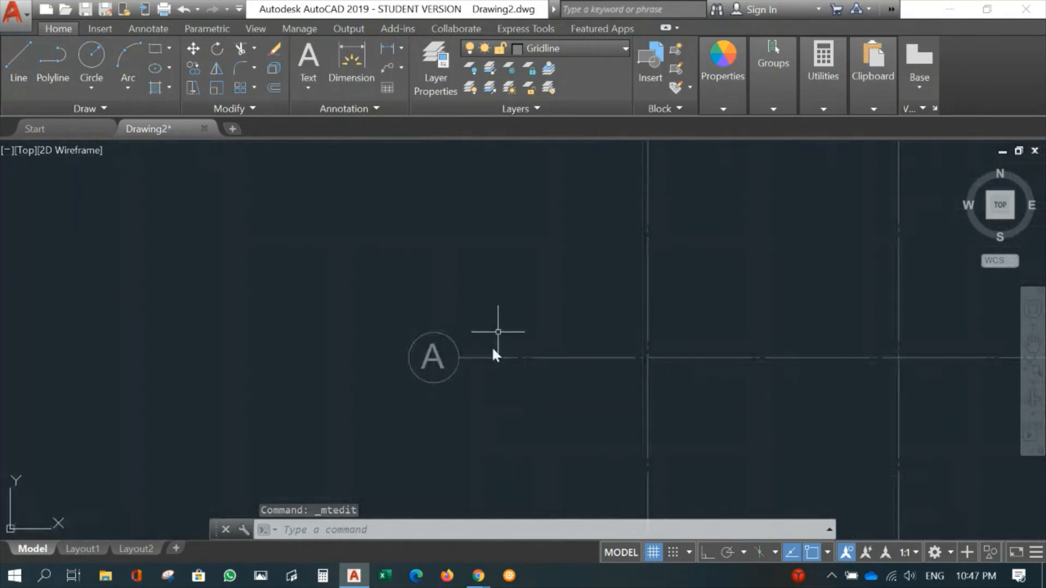
{"action": "left_click", "coordinate": [436, 358]}
{"action": "double_click", "coordinate": [436, 358]}
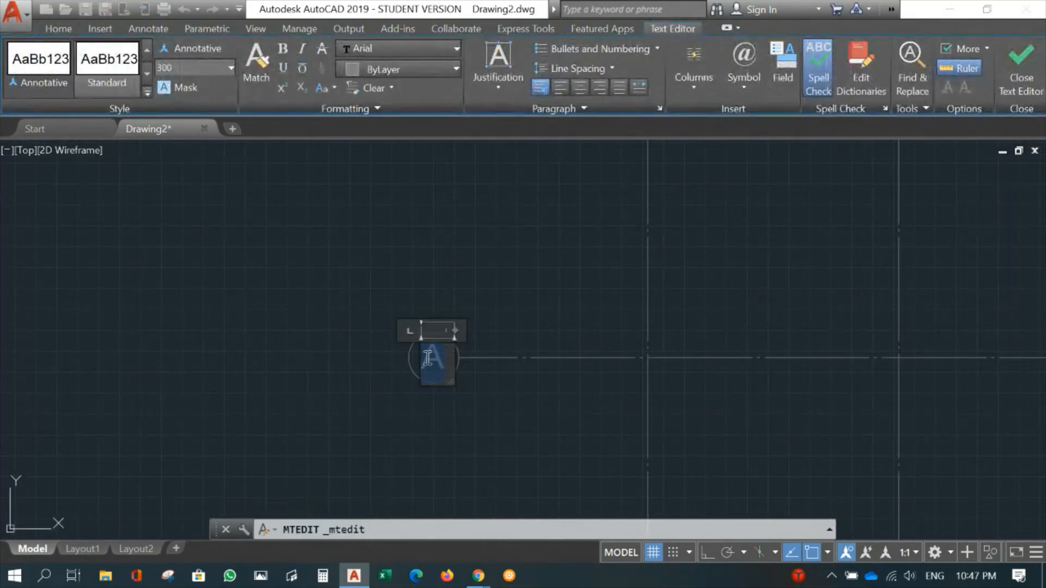
{"action": "key", "text": "Delete"}
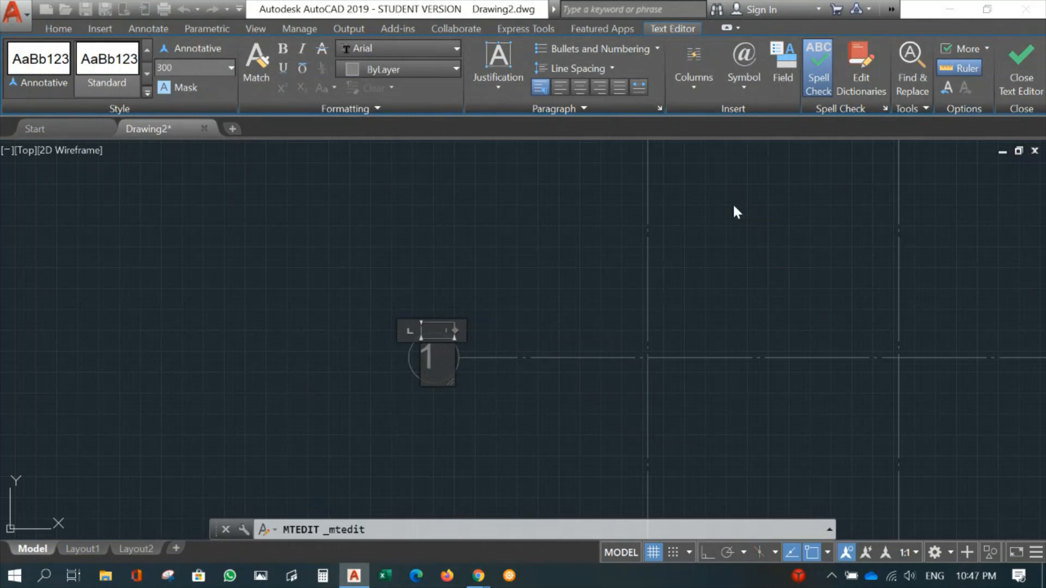
{"action": "left_click", "coordinate": [1013, 77]}
- Change the letter in the second horizontal gridline's bubble from the bottom to 2 and close the text editor
{"action": "middle_click_drag", "start_coordinate": [469, 204], "coordinate": [470, 423]}
{"action": "left_click", "coordinate": [431, 328]}
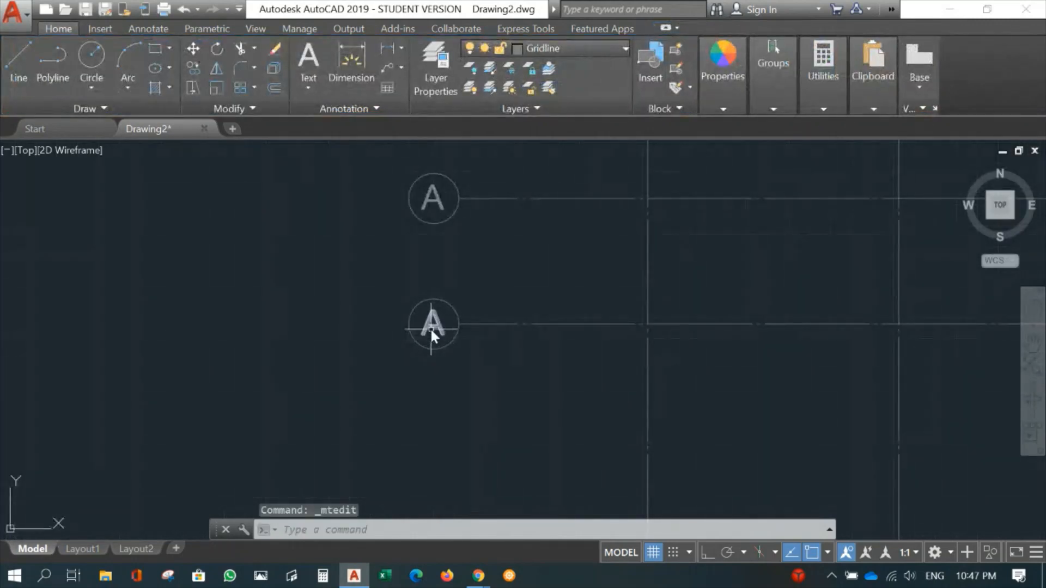
{"action": "double_click", "coordinate": [430, 328]}
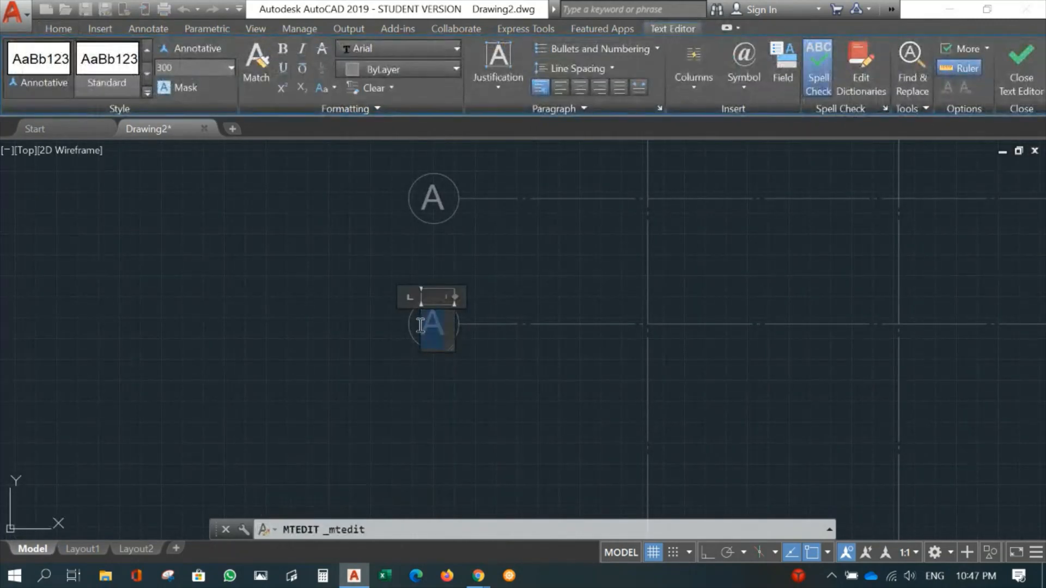
{"action": "left_click", "coordinate": [1021, 77]}
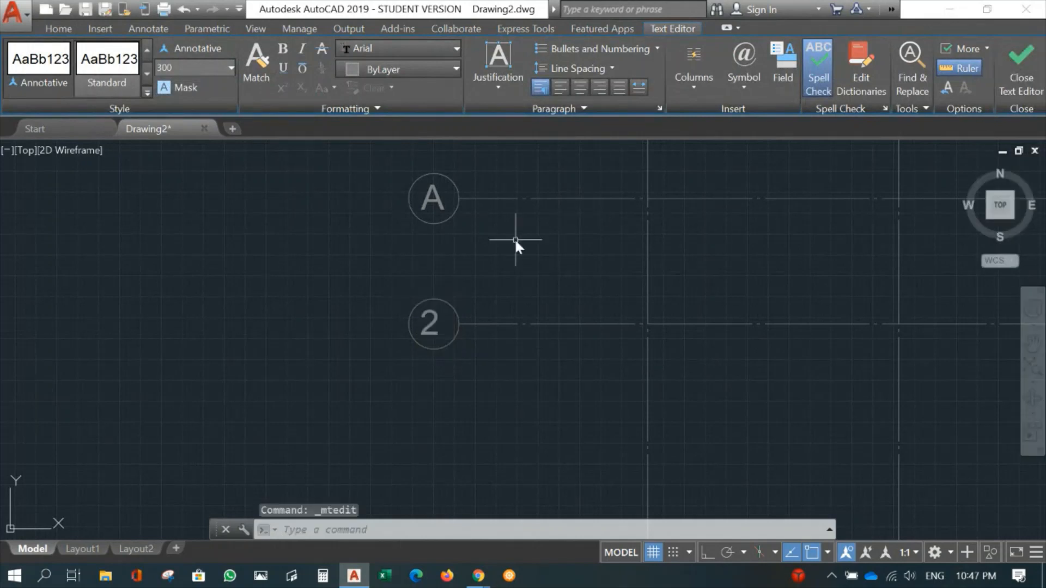
- Change the letter in the third horizontal gridline's bubble from the bottom to 3 and close the text editor
{"action": "middle_click_drag", "start_coordinate": [516, 243], "coordinate": [500, 357]}
{"action": "double_click", "coordinate": [421, 312]}
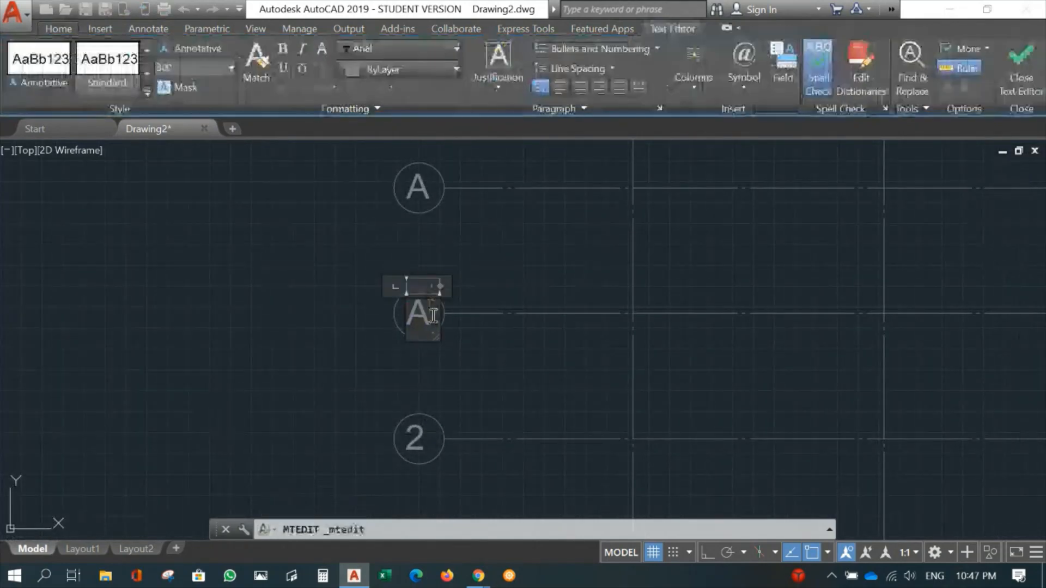
{"action": "type", "text": "3"}
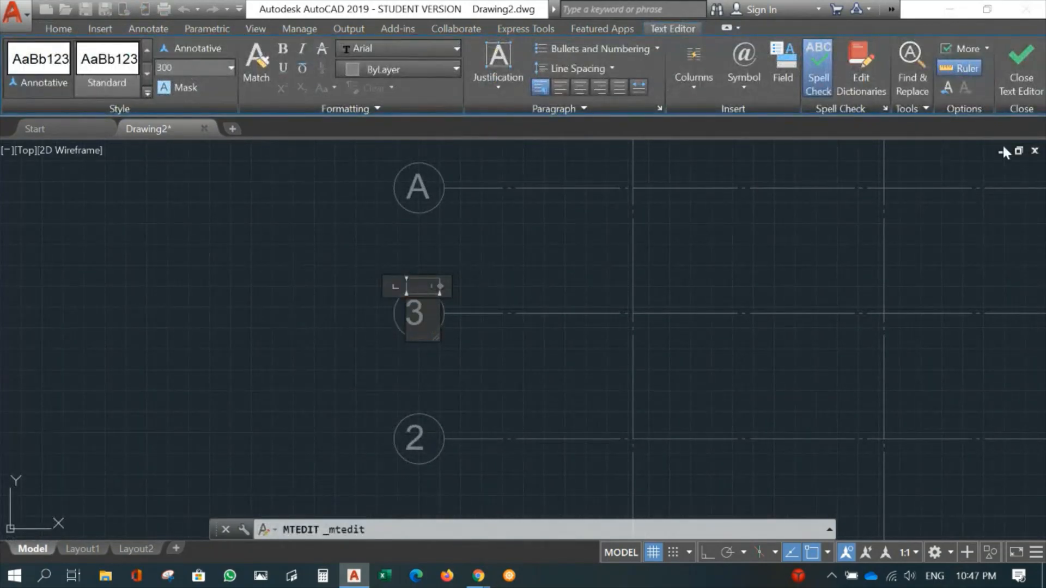
{"action": "left_click", "coordinate": [1021, 76]}
- Change the letter in the uppermost horizontal gridline's bubble to 4 and close the text editor
{"action": "left_click", "coordinate": [422, 186]}
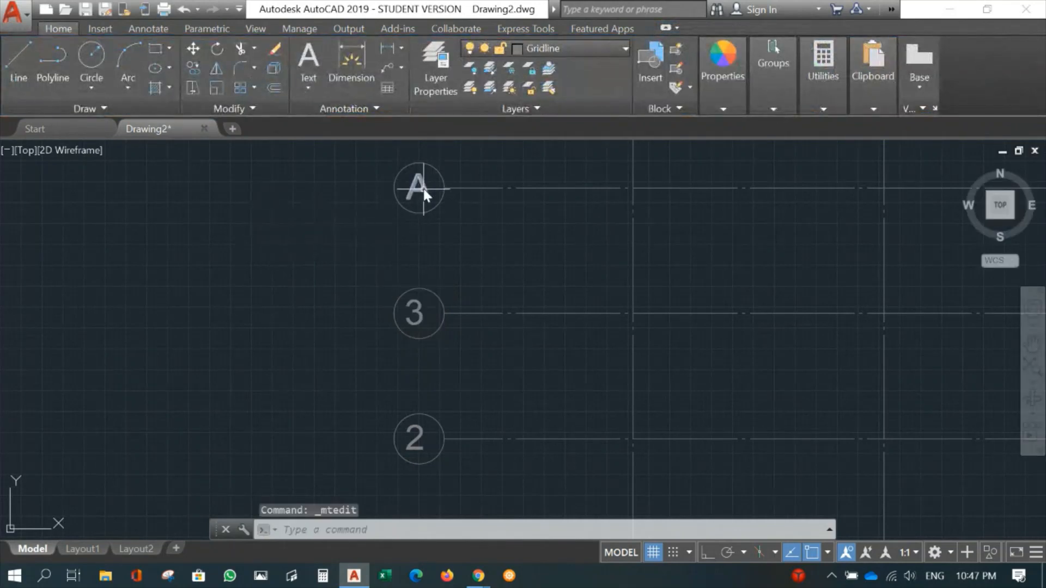
{"action": "double_click", "coordinate": [423, 185]}
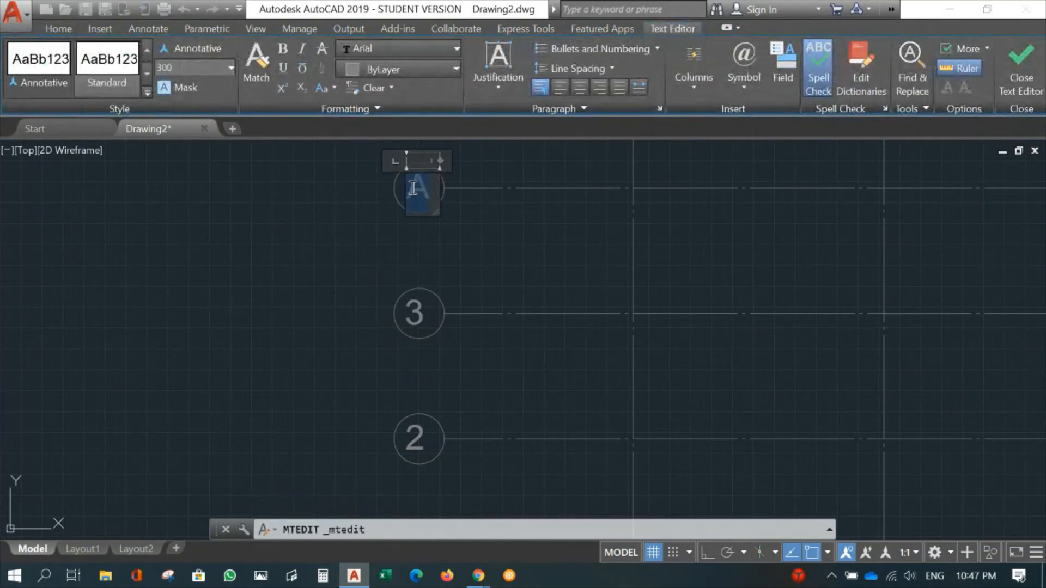
{"action": "left_click", "coordinate": [1021, 63]}
- Move the number 1 slightly to the right with ortho on to centre it in its bubble
{"action": "scroll", "coordinate": [479, 344], "scroll_direction": "down", "scroll_amount": 4}
{"action": "scroll", "coordinate": [458, 290], "scroll_direction": "up", "scroll_amount": 4}
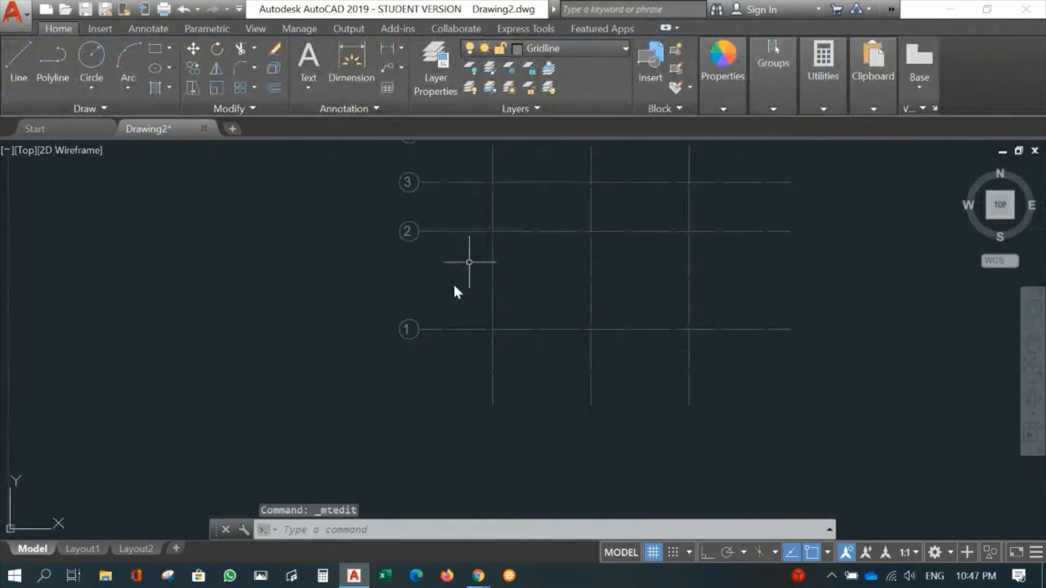
{"action": "type", "text": "m"}
{"action": "key", "text": "Return"}
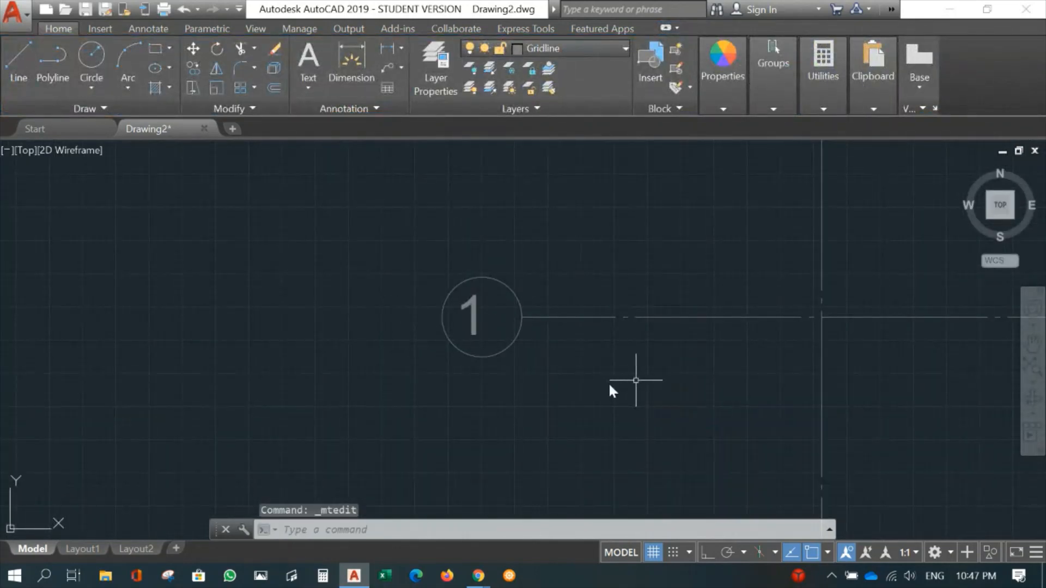
{"action": "left_click", "coordinate": [473, 316]}
{"action": "key", "text": "Return"}
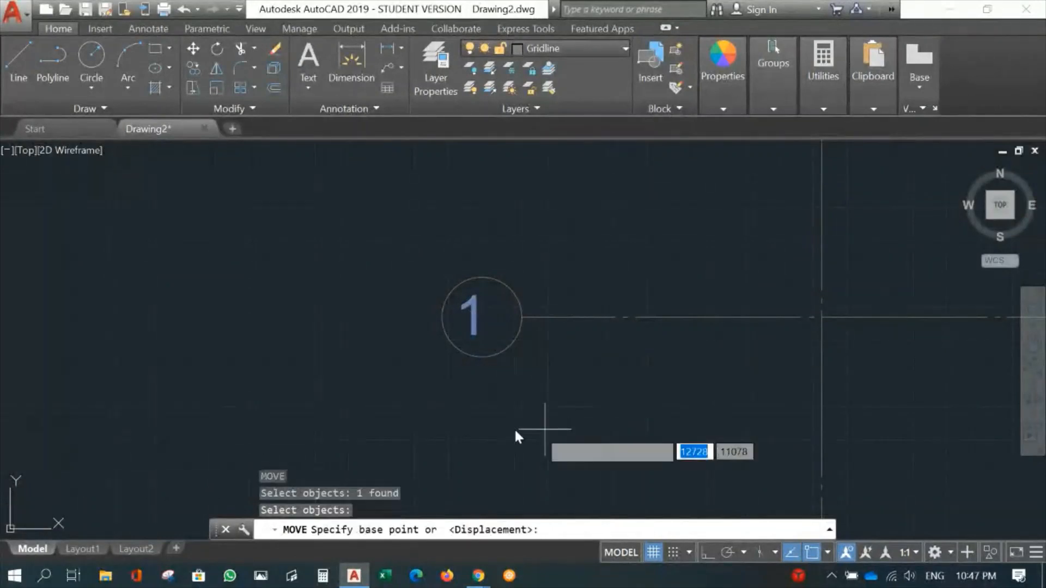
{"action": "left_click", "coordinate": [504, 426]}
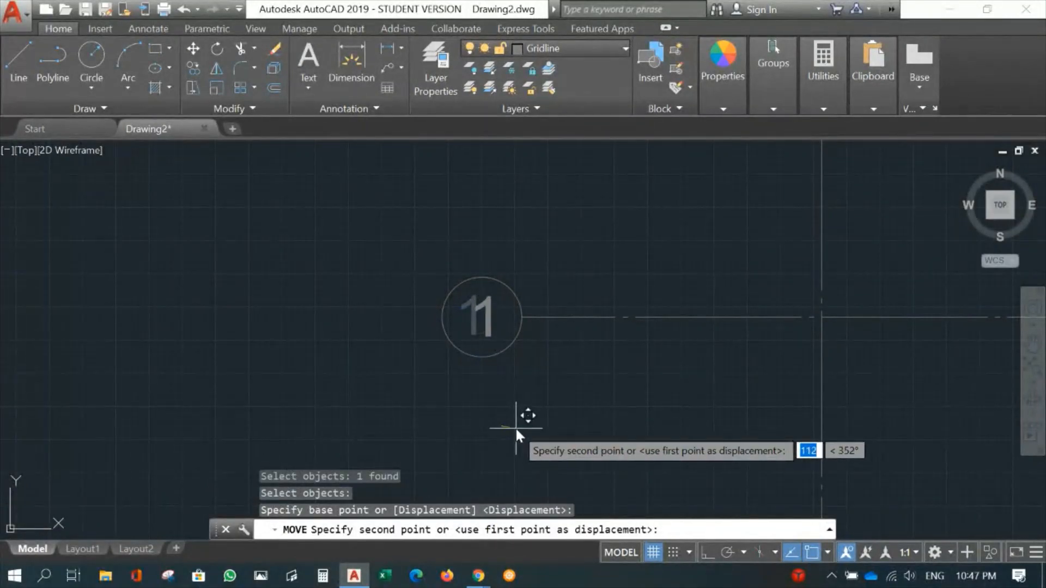
{"action": "key", "text": "F8"}
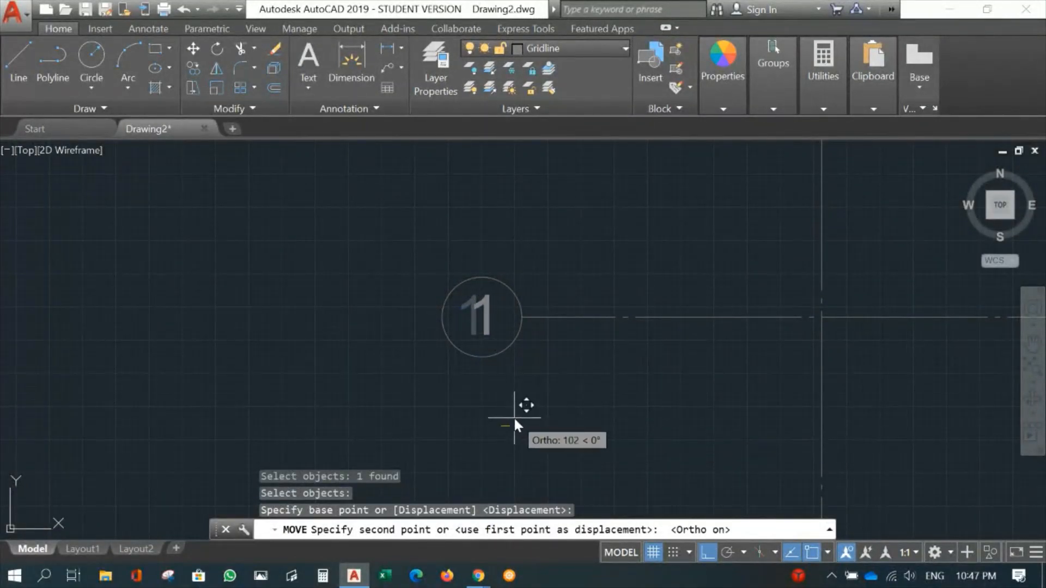
{"action": "left_click", "coordinate": [512, 416]}
- Move the number 2 slightly to the right to centre it in its bubble
{"action": "middle_click_drag", "start_coordinate": [570, 246], "coordinate": [547, 516]}
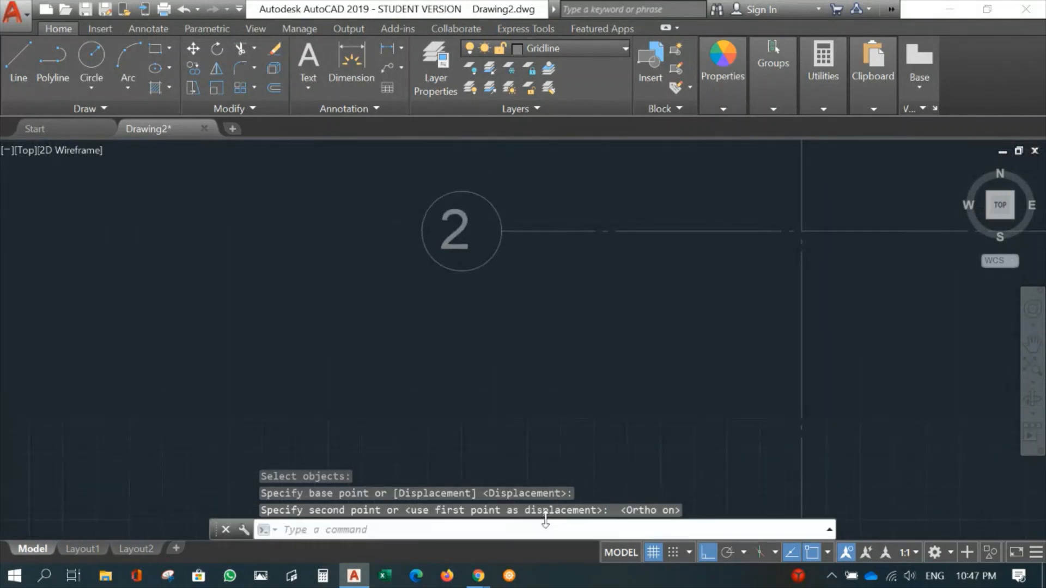
{"action": "key", "text": "space"}
{"action": "left_click", "coordinate": [459, 230]}
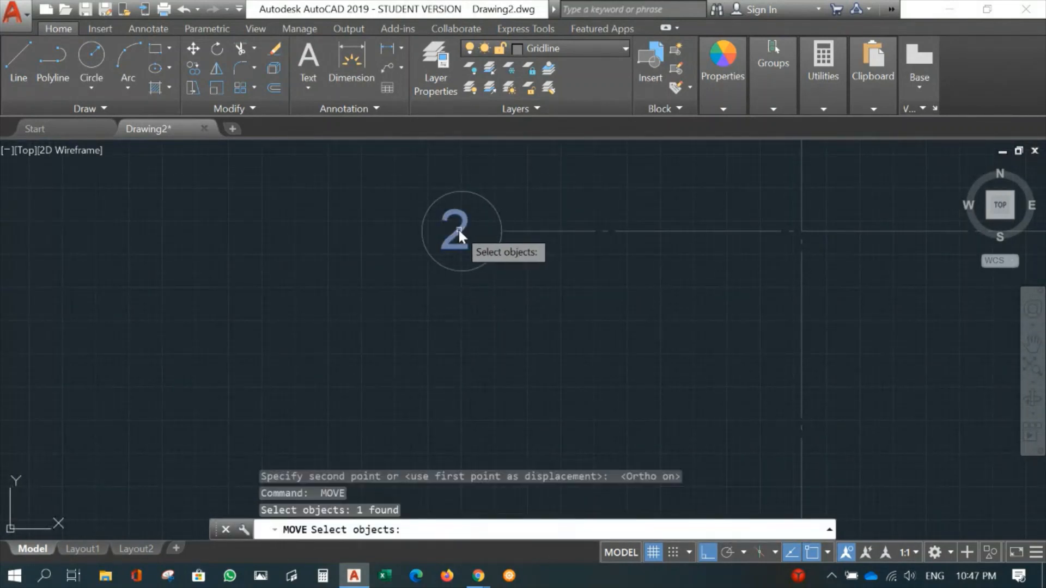
{"action": "key", "text": "Return"}
{"action": "left_click", "coordinate": [494, 317]}
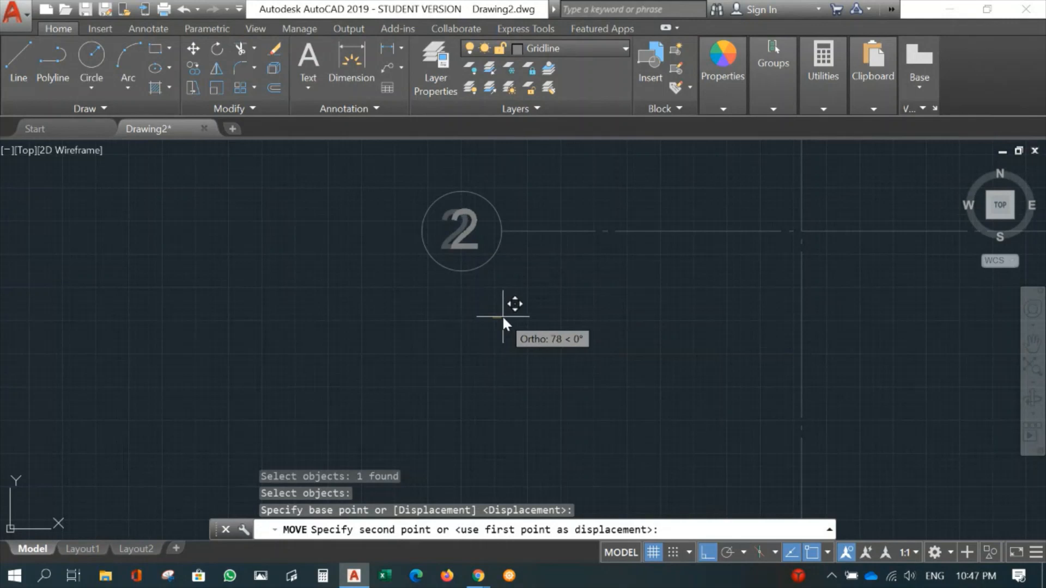
{"action": "left_click", "coordinate": [502, 315]}
- Move the number 3 slightly to the right to centre it in its bubble
{"action": "middle_click_drag", "start_coordinate": [562, 224], "coordinate": [492, 381]}
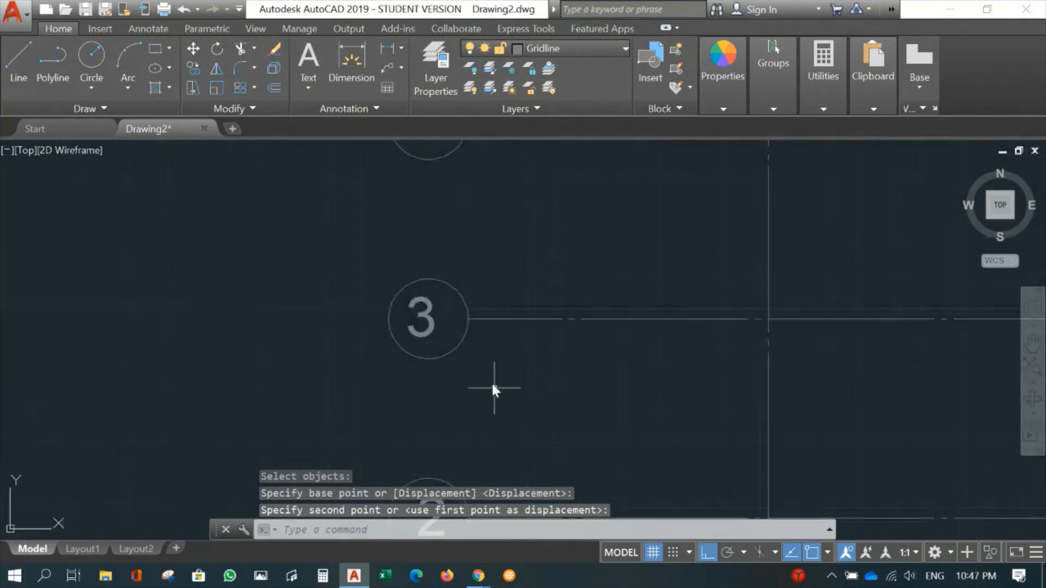
{"action": "key", "text": "space"}
{"action": "left_click", "coordinate": [428, 325]}
{"action": "key", "text": "Return"}
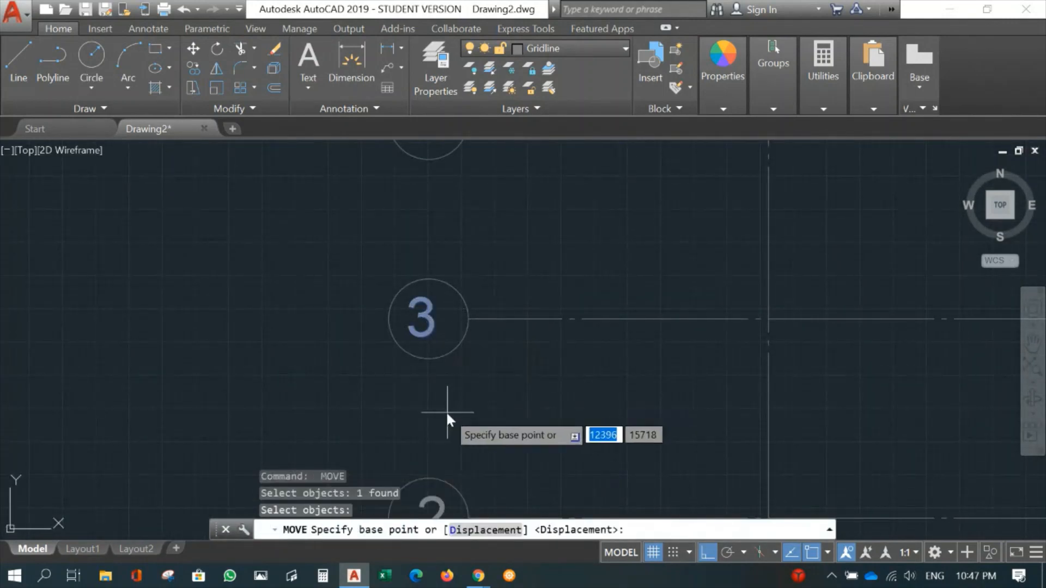
{"action": "left_click", "coordinate": [438, 415]}
{"action": "left_click", "coordinate": [443, 413]}
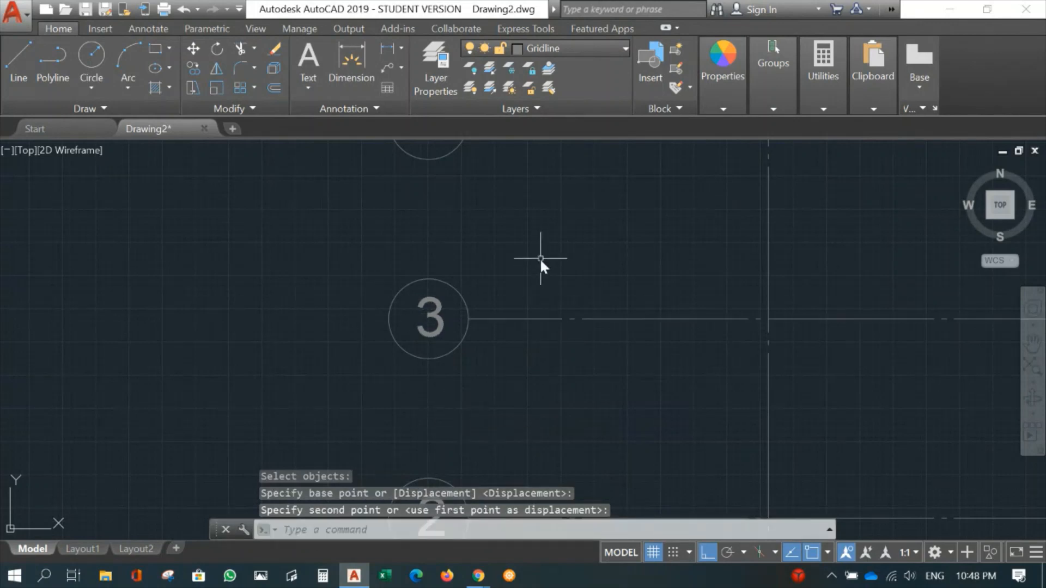
- Move the number 4 slightly to the right to centre it in its bubble
{"action": "middle_click_drag", "start_coordinate": [540, 257], "coordinate": [514, 428]}
{"action": "key", "text": "space"}
{"action": "left_click", "coordinate": [403, 318]}
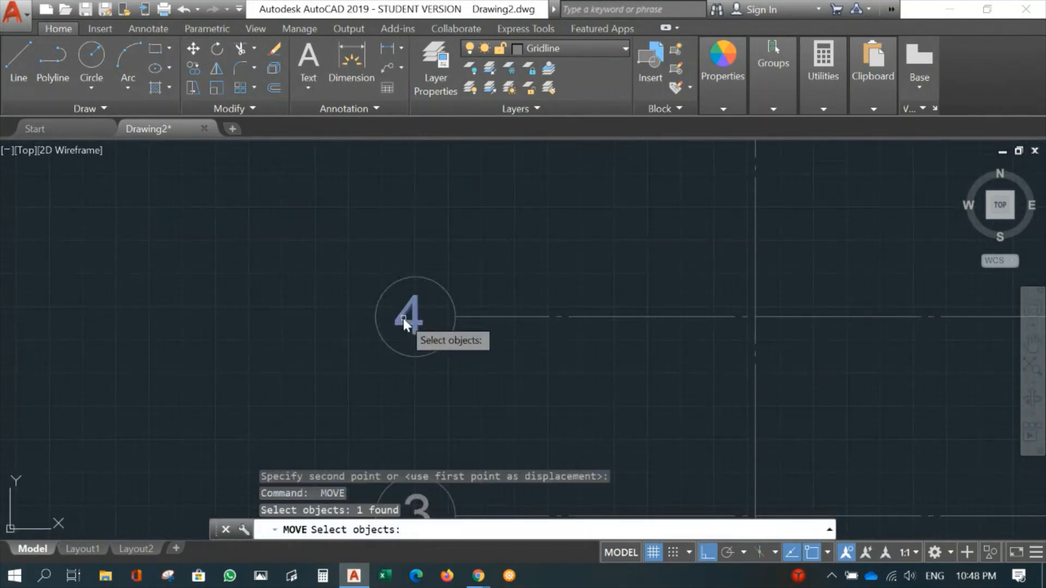
{"action": "key", "text": "Return"}
{"action": "left_click", "coordinate": [447, 388]}
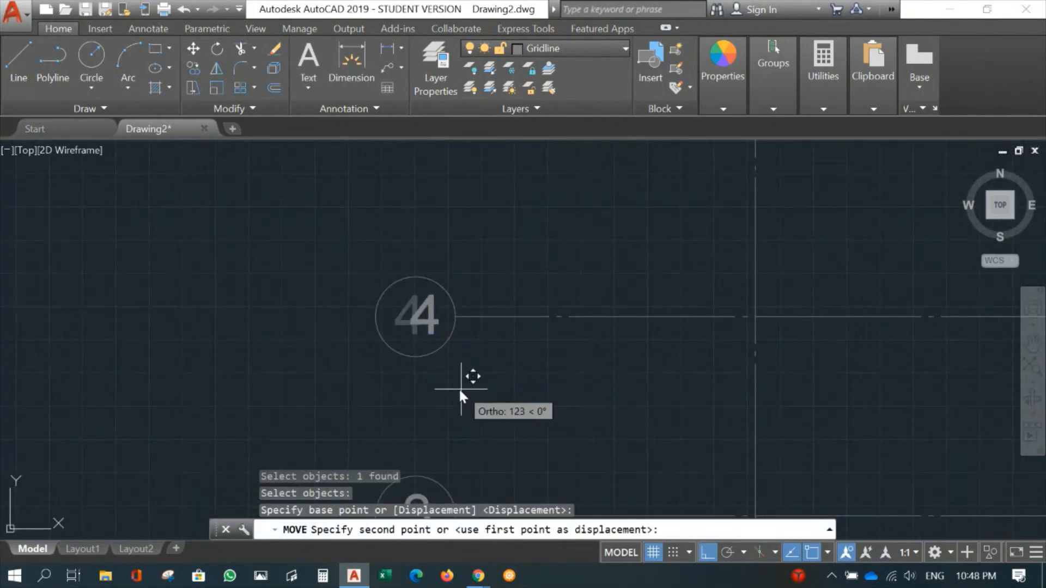
{"action": "left_click", "coordinate": [452, 388]}
{"action": "scroll", "coordinate": [450, 386], "scroll_direction": "down", "scroll_amount": 5}
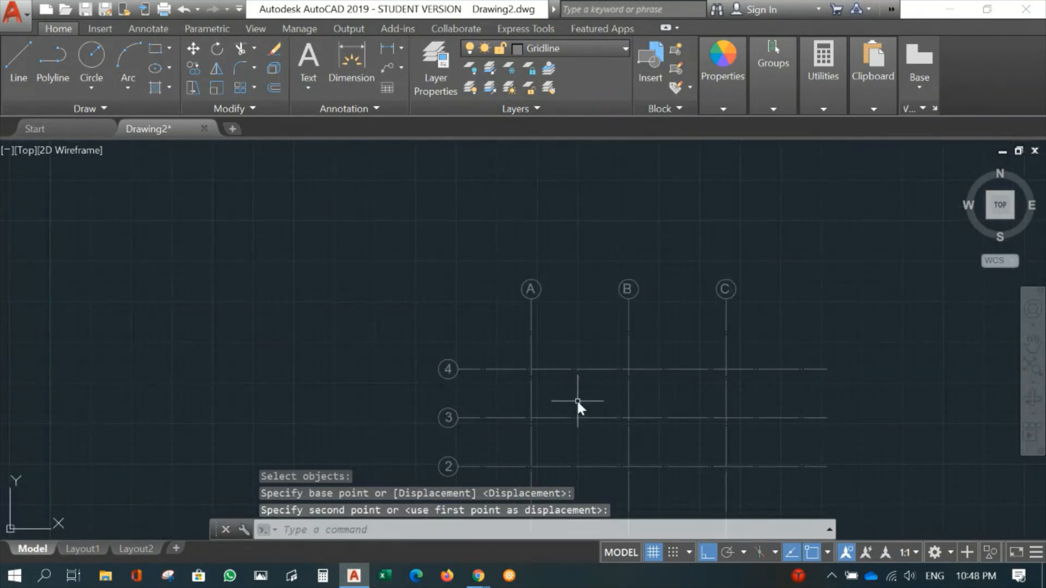
{"action": "middle_click_drag", "start_coordinate": [577, 400], "coordinate": [308, 280]}
{"action": "scroll", "coordinate": [313, 283], "scroll_direction": "down", "scroll_amount": 2}
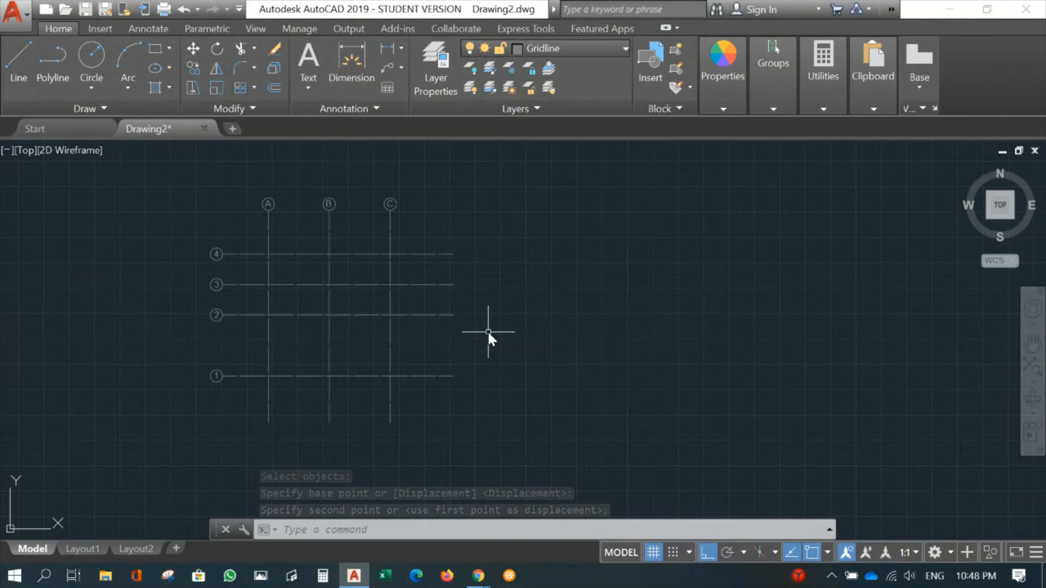
{"action": "scroll", "coordinate": [356, 364], "scroll_direction": "up", "scroll_amount": 2}
{"action": "scroll", "coordinate": [365, 349], "scroll_direction": "up", "scroll_amount": 2}
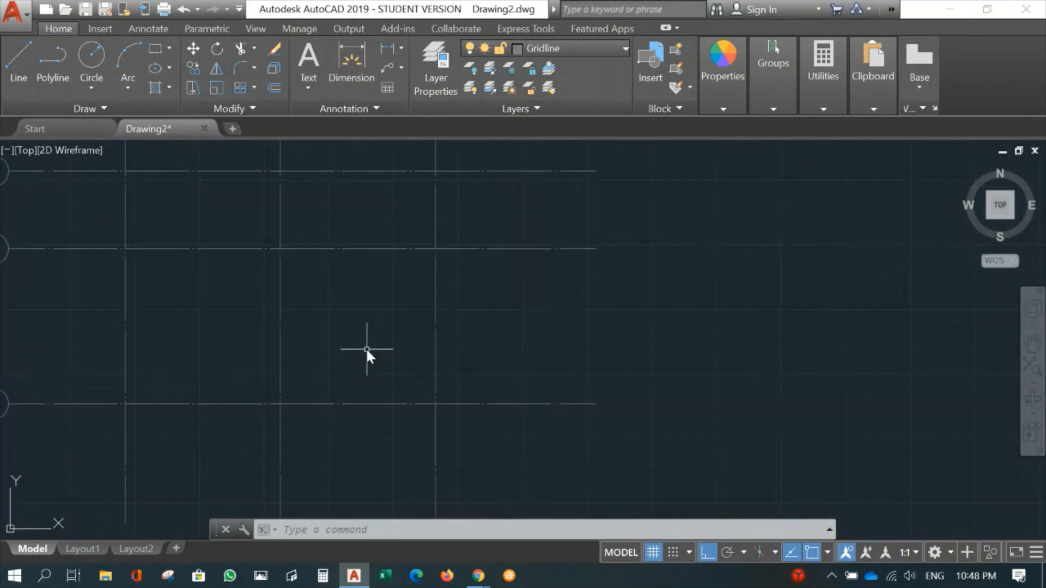
{"action": "mouse_move", "coordinate": [367, 350]}
{"action": "middle_mouse_down"}
{"action": "mouse_move", "coordinate": [391, 379]}
{"action": "mouse_move", "coordinate": [454, 342]}
{"action": "middle_mouse_up"}
{"action": "scroll", "coordinate": [390, 380], "scroll_direction": "down", "scroll_amount": 4}
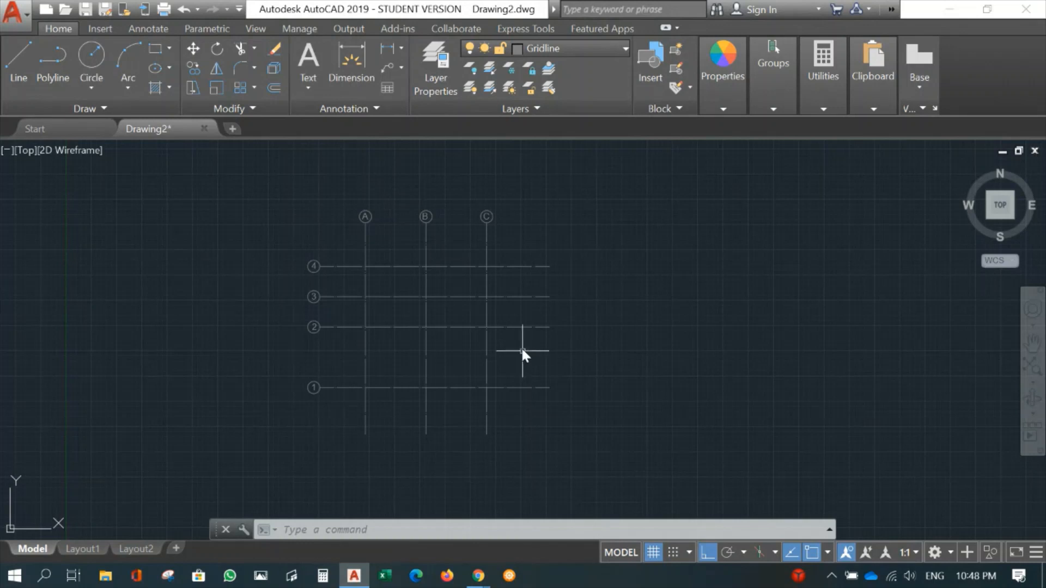
{"action": "key", "text": "alt+Tab"}
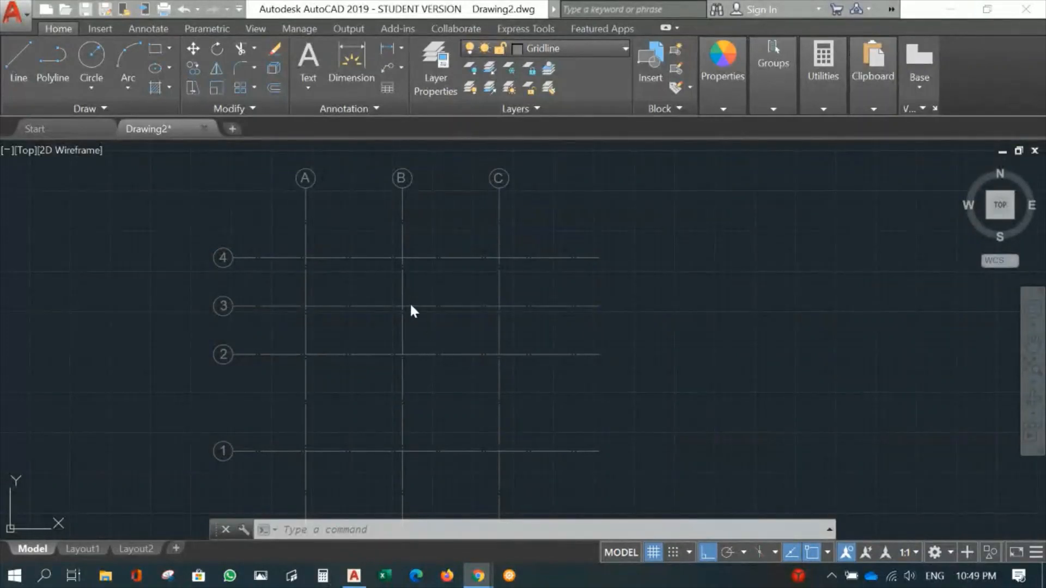
{"action": "left_click", "coordinate": [438, 288]}
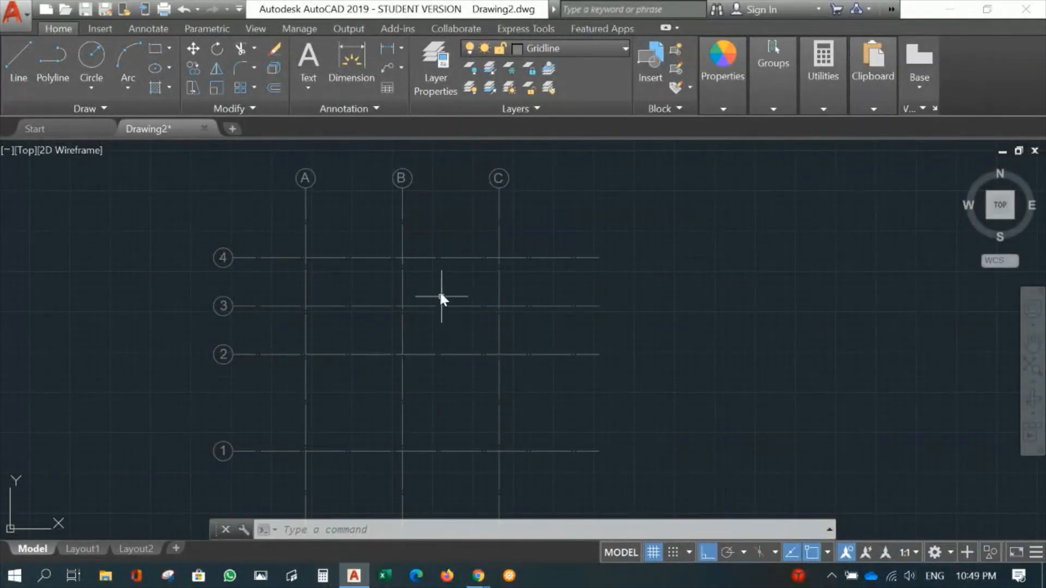
- Add a linear dimension between gridlines A and B, measured at gridline 4 and placed just below the bubbles
{"action": "middle_click_drag", "start_coordinate": [439, 293], "coordinate": [391, 364]}
{"action": "scroll", "coordinate": [385, 352], "scroll_direction": "up", "scroll_amount": 2}
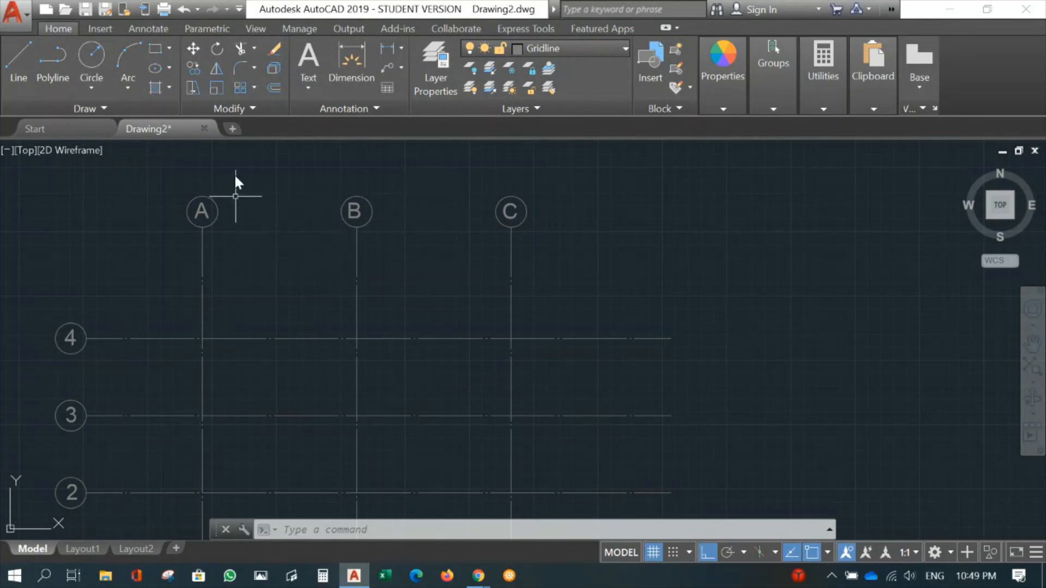
{"action": "left_click", "coordinate": [149, 28]}
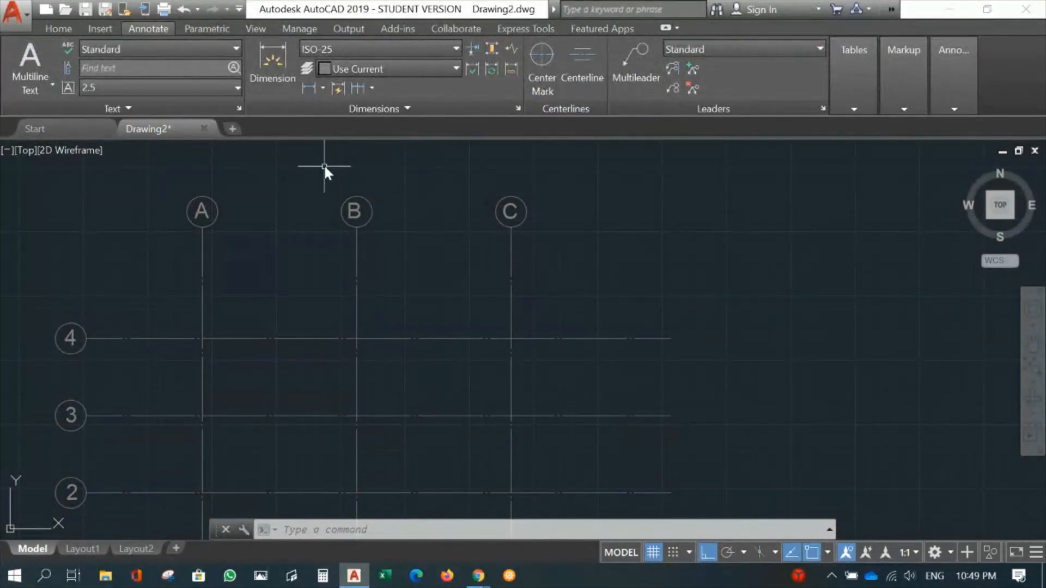
{"action": "left_click", "coordinate": [323, 88]}
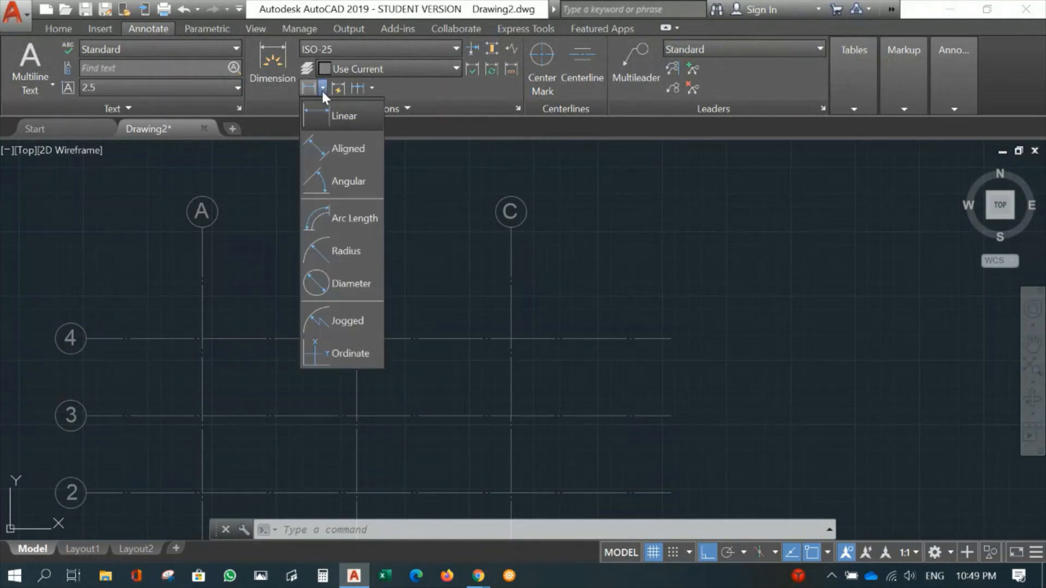
{"action": "left_click", "coordinate": [341, 119]}
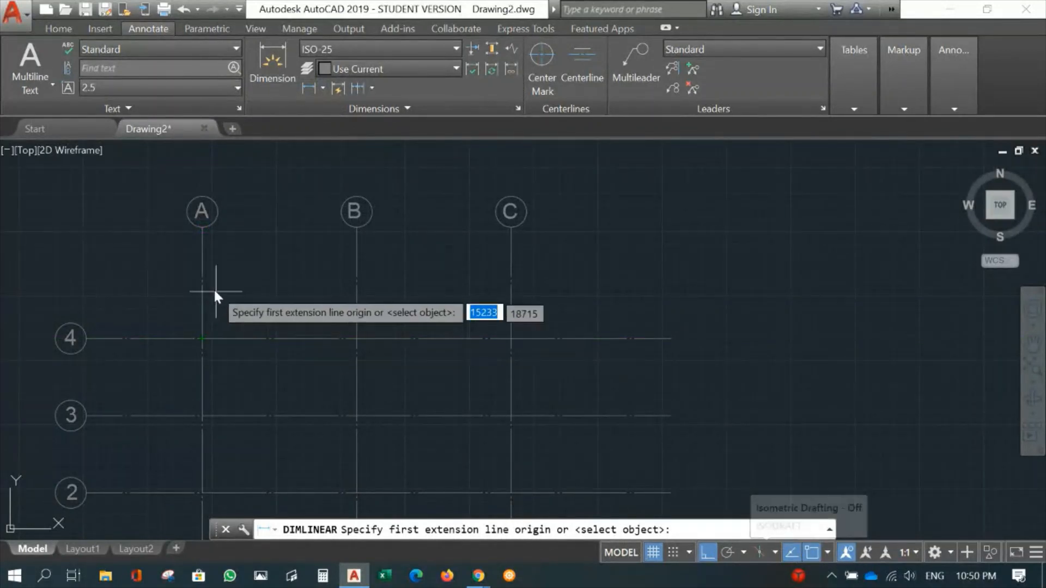
{"action": "left_click", "coordinate": [202, 339]}
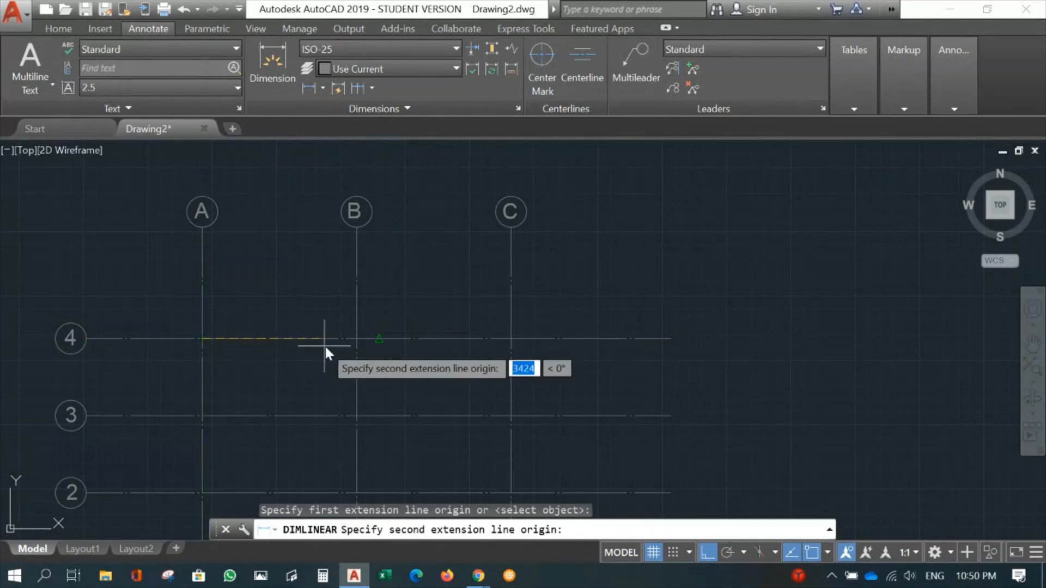
{"action": "left_click", "coordinate": [354, 338]}
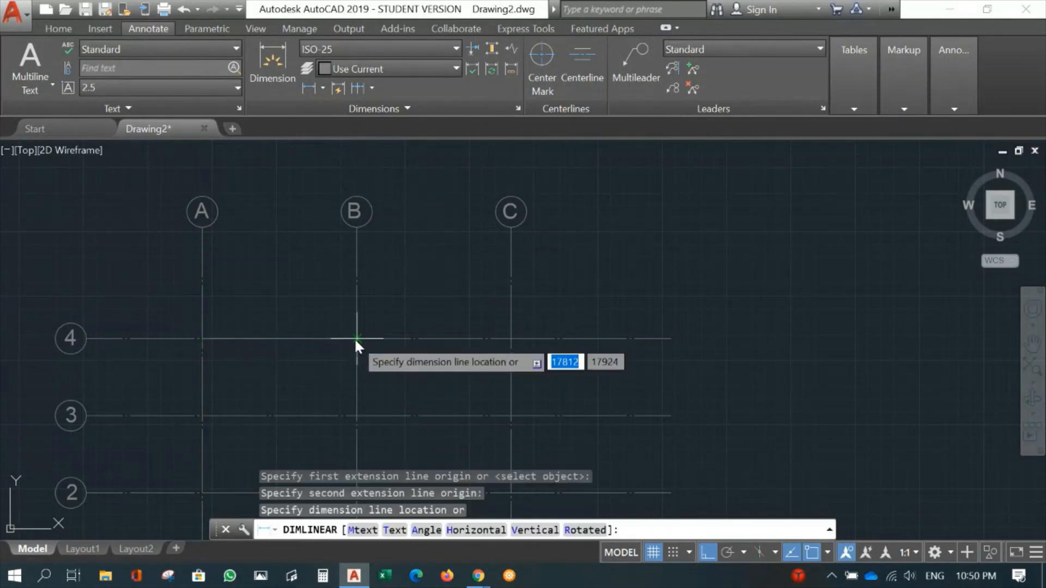
{"action": "left_click", "coordinate": [320, 247]}
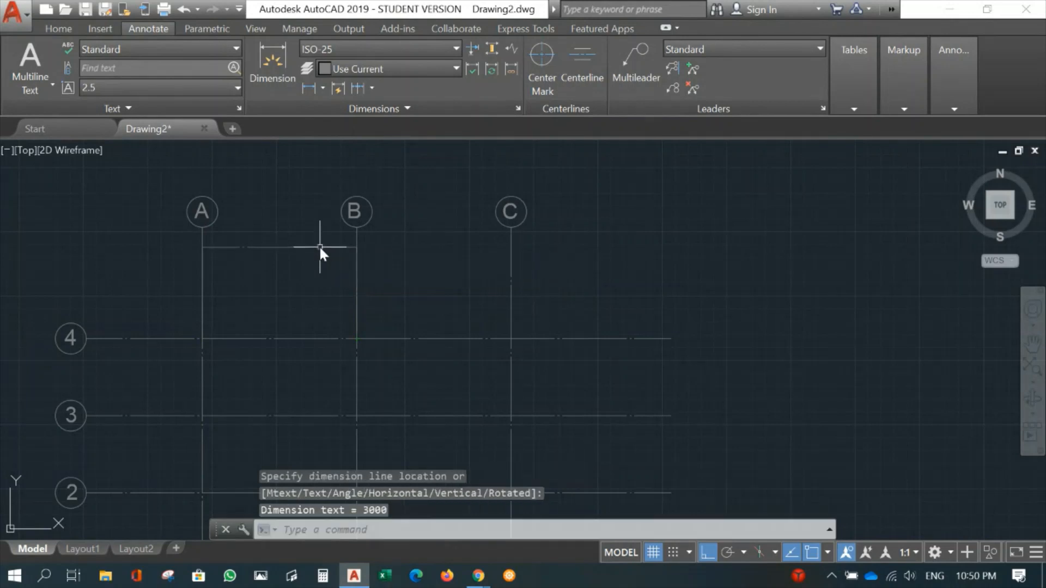
- Move the dimension between gridlines A and B to the Dimension layer and make Dimension the current layer
{"action": "mouse_move", "coordinate": [330, 310]}
{"action": "middle_mouse_down"}
{"action": "mouse_move", "coordinate": [342, 310]}
{"action": "mouse_move", "coordinate": [352, 345]}
{"action": "mouse_move", "coordinate": [374, 357]}
{"action": "middle_mouse_up"}
{"action": "scroll", "coordinate": [354, 322], "scroll_direction": "up", "scroll_amount": 2}
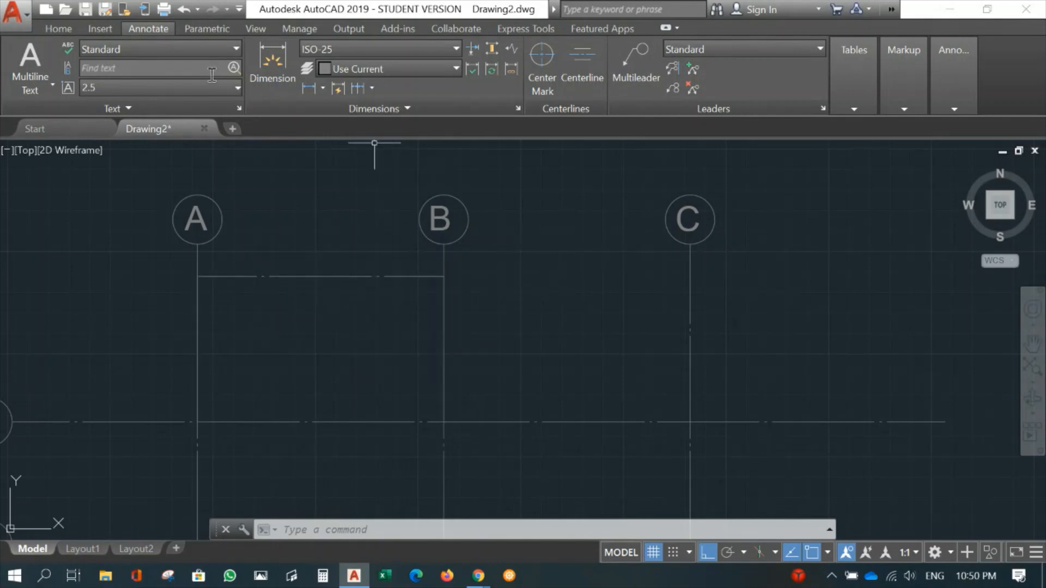
{"action": "left_click", "coordinate": [57, 29]}
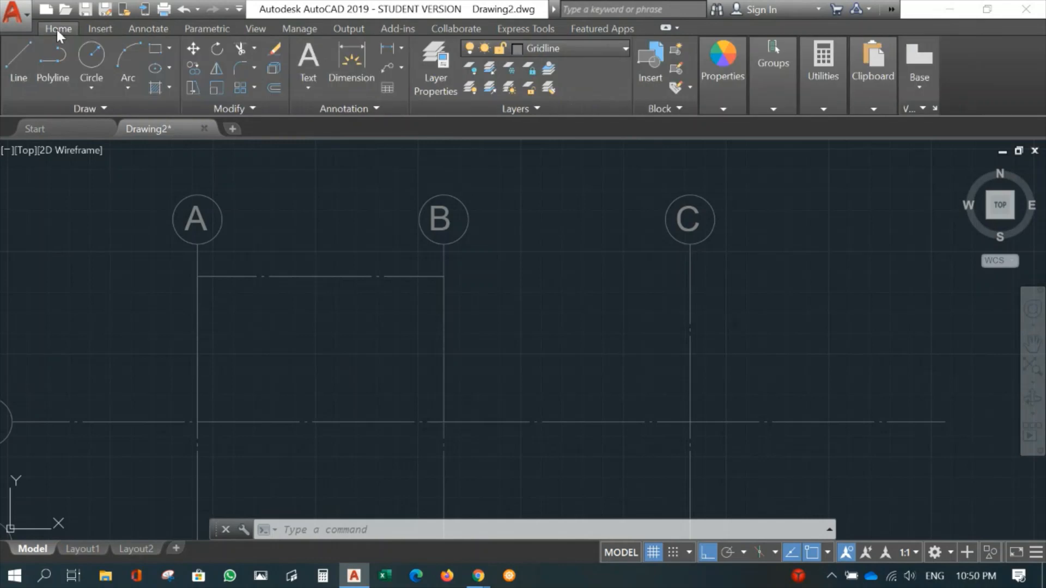
{"action": "left_click", "coordinate": [332, 276]}
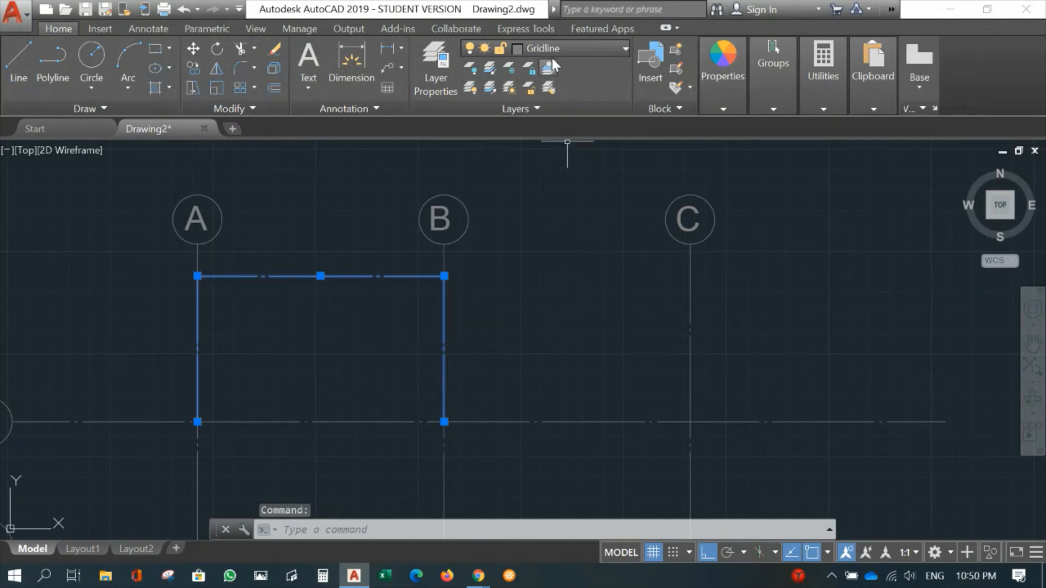
{"action": "left_click", "coordinate": [624, 48]}
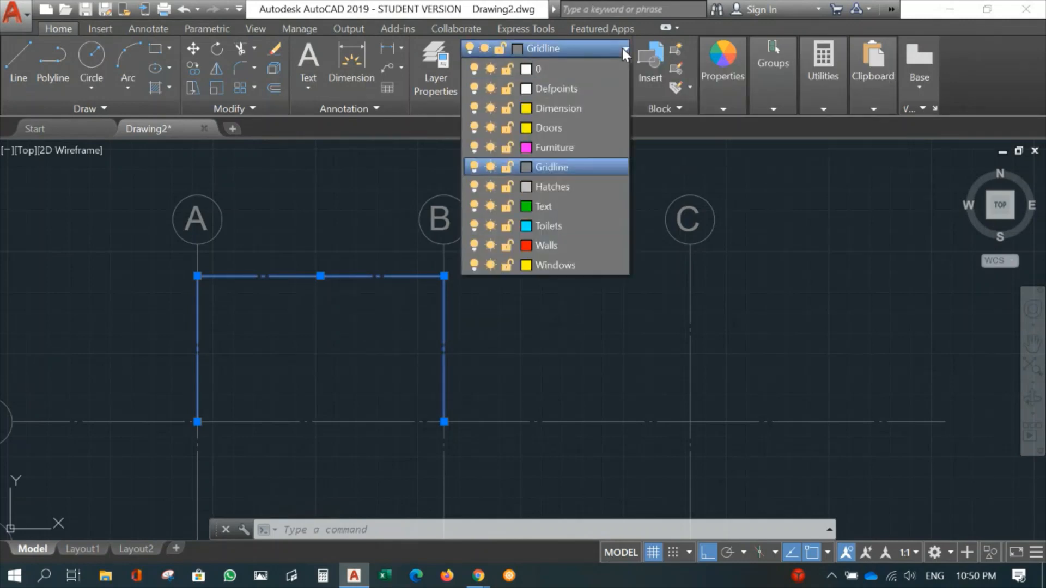
{"action": "left_click", "coordinate": [545, 107]}
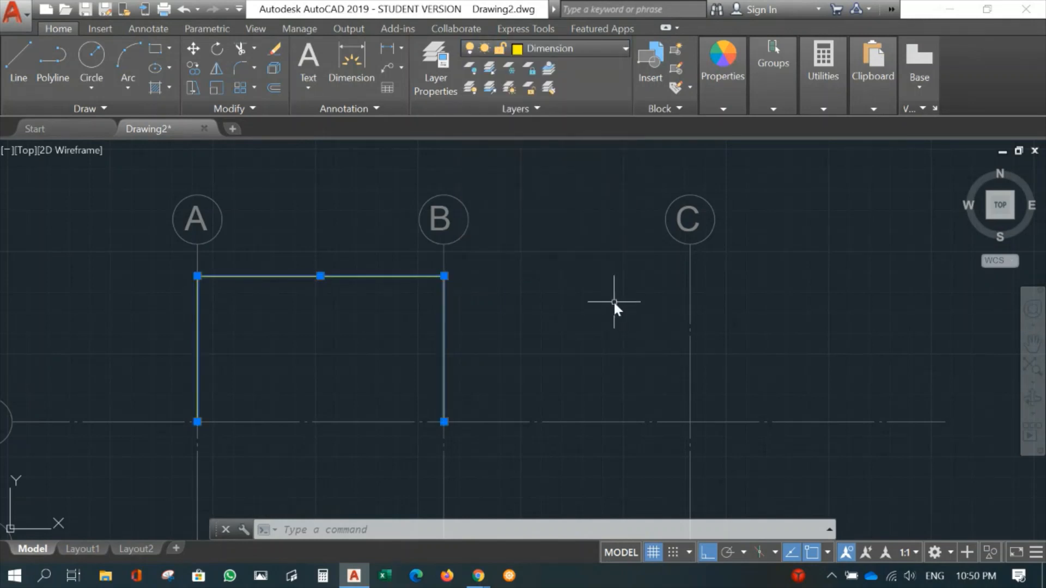
{"action": "key", "text": "Escape"}
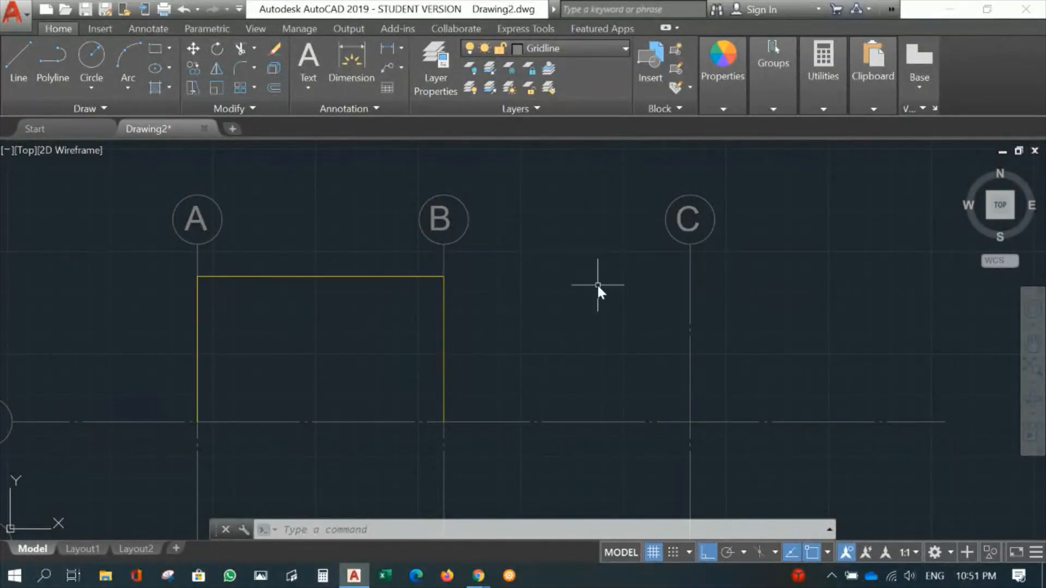
{"action": "left_click", "coordinate": [591, 48]}
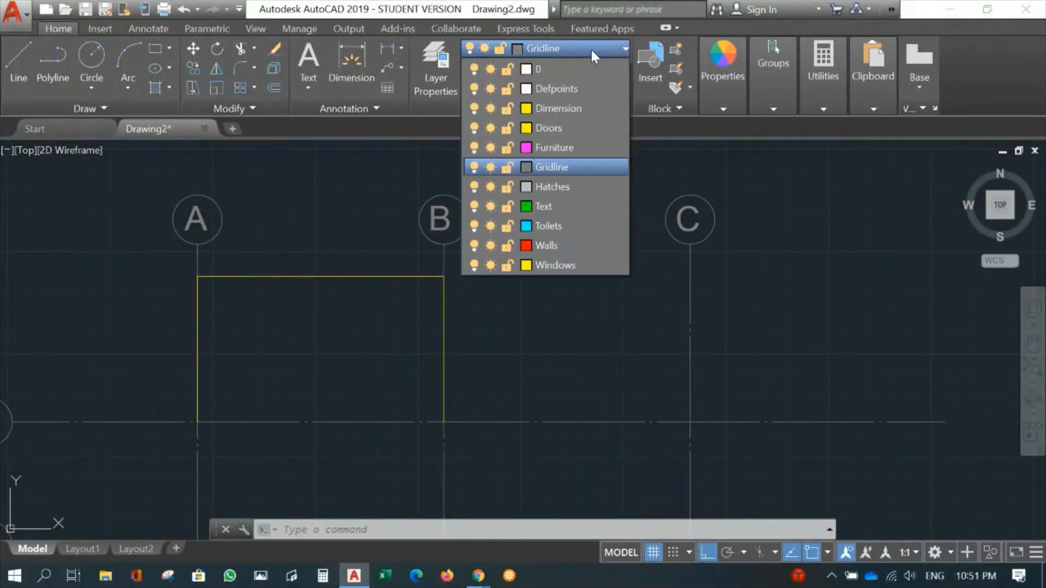
{"action": "left_click", "coordinate": [553, 108]}
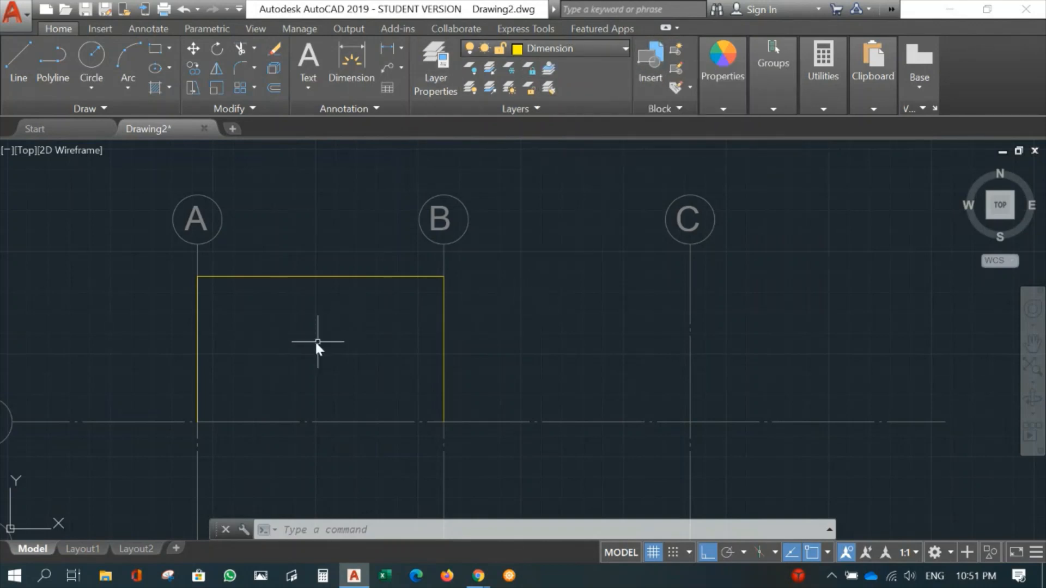
- Examine the size of the text and arrowheads on the dimension between gridlines A and B
{"action": "scroll", "coordinate": [315, 341], "scroll_direction": "up", "scroll_amount": 2}
{"action": "mouse_move", "coordinate": [315, 327]}
{"action": "middle_mouse_down"}
{"action": "mouse_move", "coordinate": [301, 273]}
{"action": "mouse_move", "coordinate": [311, 334]}
{"action": "middle_mouse_up"}
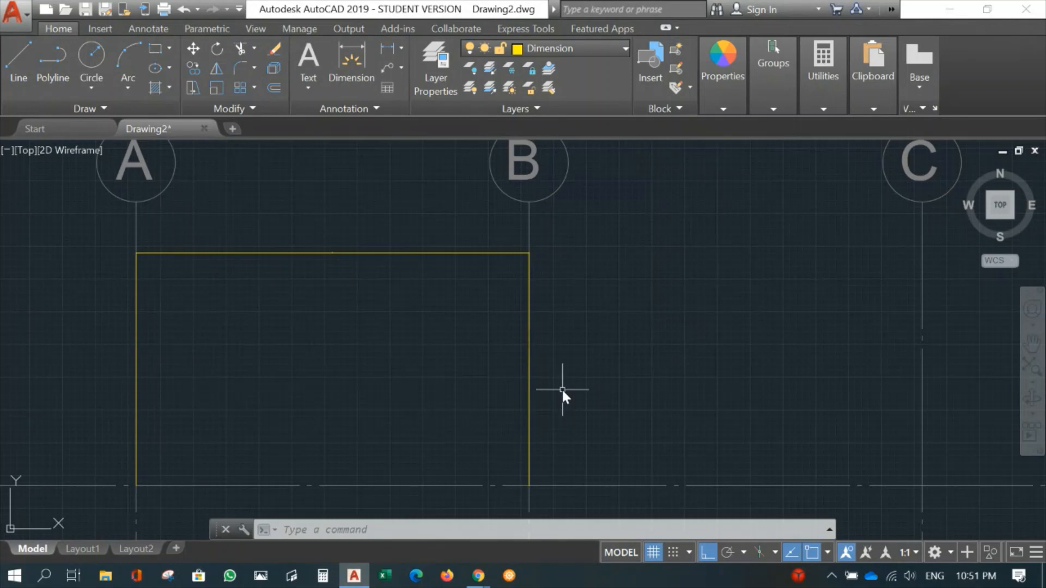
{"action": "scroll", "coordinate": [345, 278], "scroll_direction": "up", "scroll_amount": 3}
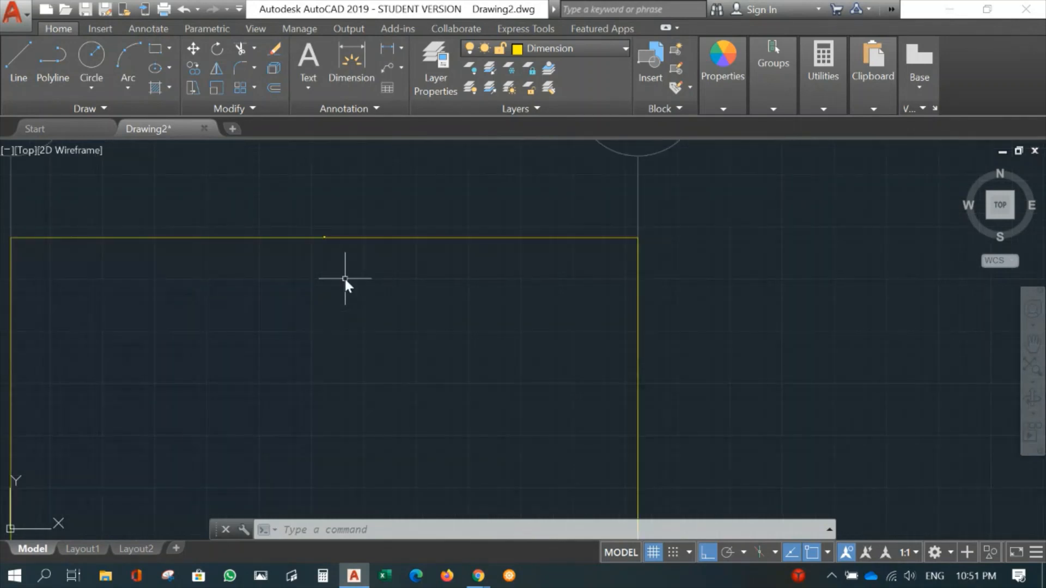
{"action": "scroll", "coordinate": [405, 313], "scroll_direction": "up", "scroll_amount": 2}
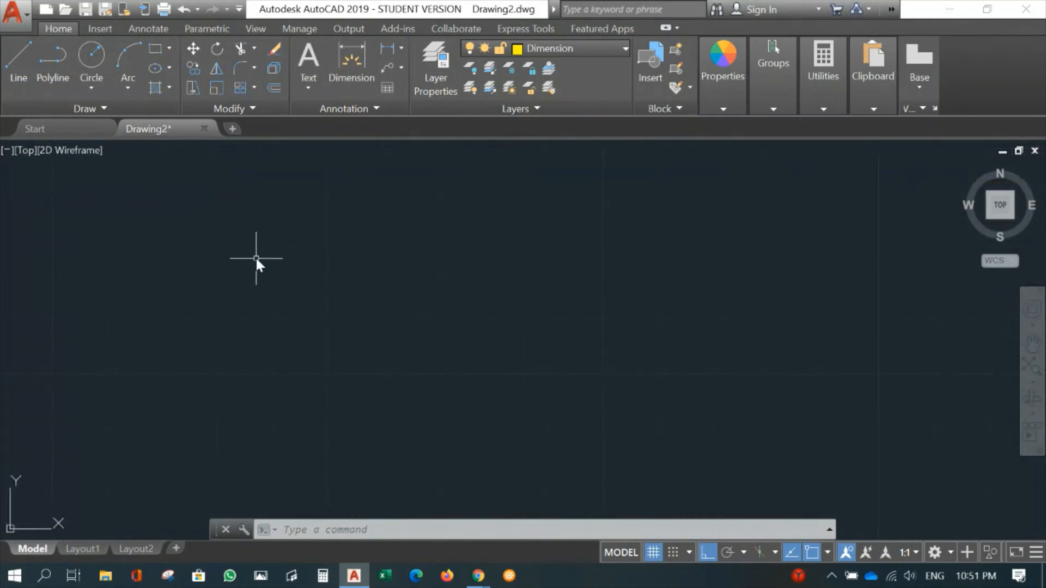
{"action": "middle_click_drag", "start_coordinate": [254, 260], "coordinate": [654, 468]}
{"action": "scroll", "coordinate": [526, 360], "scroll_direction": "up", "scroll_amount": 4}
{"action": "scroll", "coordinate": [517, 335], "scroll_direction": "down", "scroll_amount": 5}
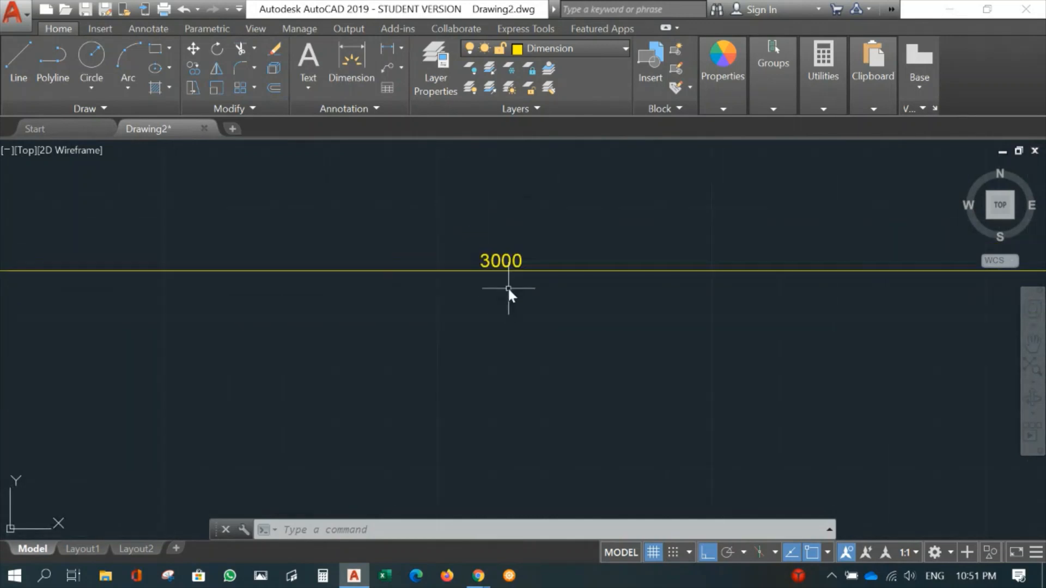
{"action": "middle_click_drag", "start_coordinate": [85, 324], "coordinate": [501, 298]}
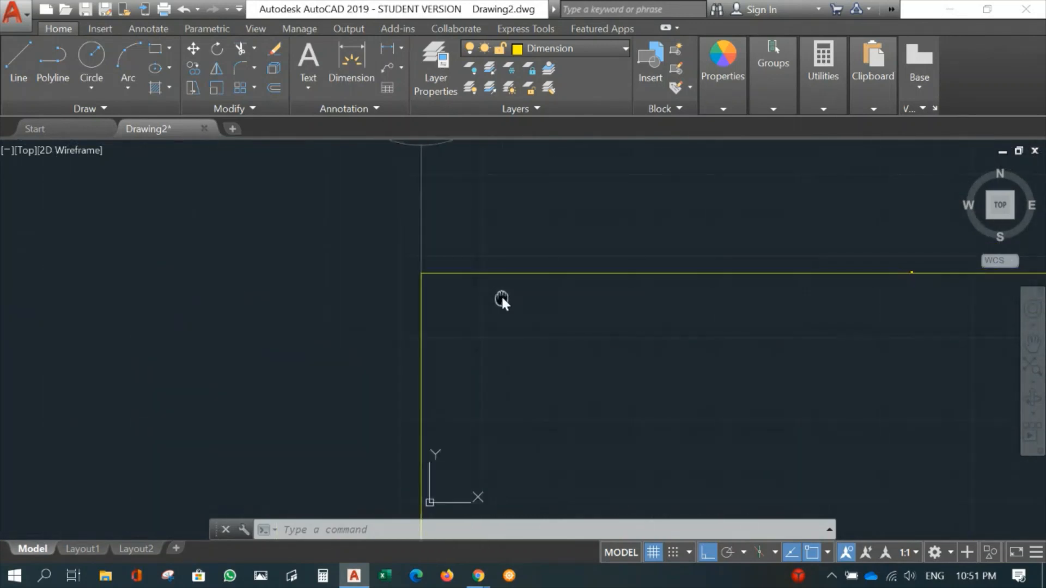
{"action": "scroll", "coordinate": [422, 295], "scroll_direction": "up", "scroll_amount": 10}
{"action": "middle_click_drag", "start_coordinate": [470, 217], "coordinate": [459, 438]}
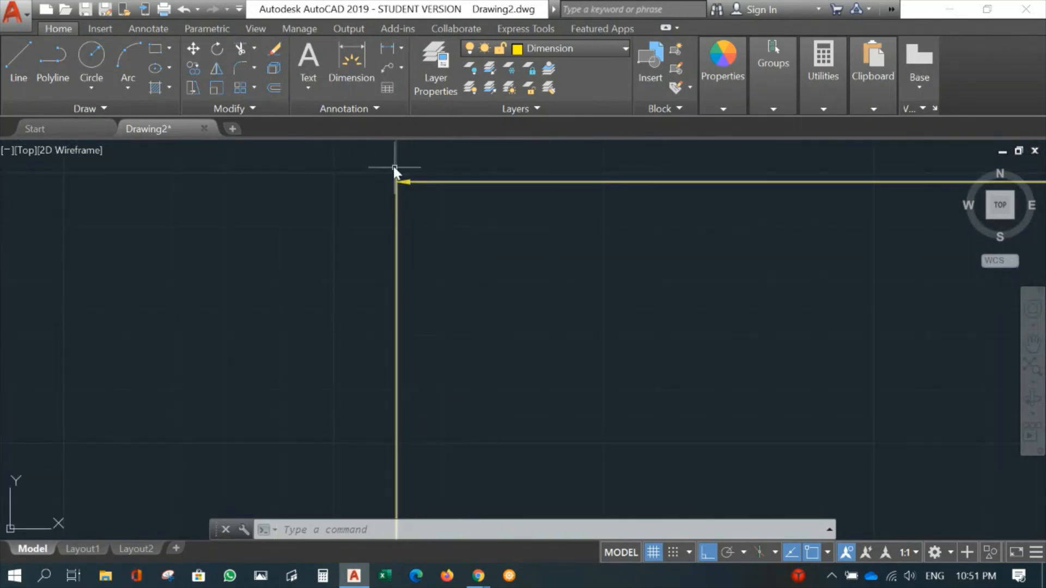
{"action": "scroll", "coordinate": [541, 327], "scroll_direction": "down", "scroll_amount": 8}
{"action": "middle_click_drag", "start_coordinate": [484, 297], "coordinate": [603, 367]}
{"action": "mouse_move", "coordinate": [739, 441]}
{"action": "middle_mouse_down"}
{"action": "mouse_move", "coordinate": [345, 260]}
{"action": "mouse_move", "coordinate": [173, 258]}
{"action": "middle_mouse_up"}
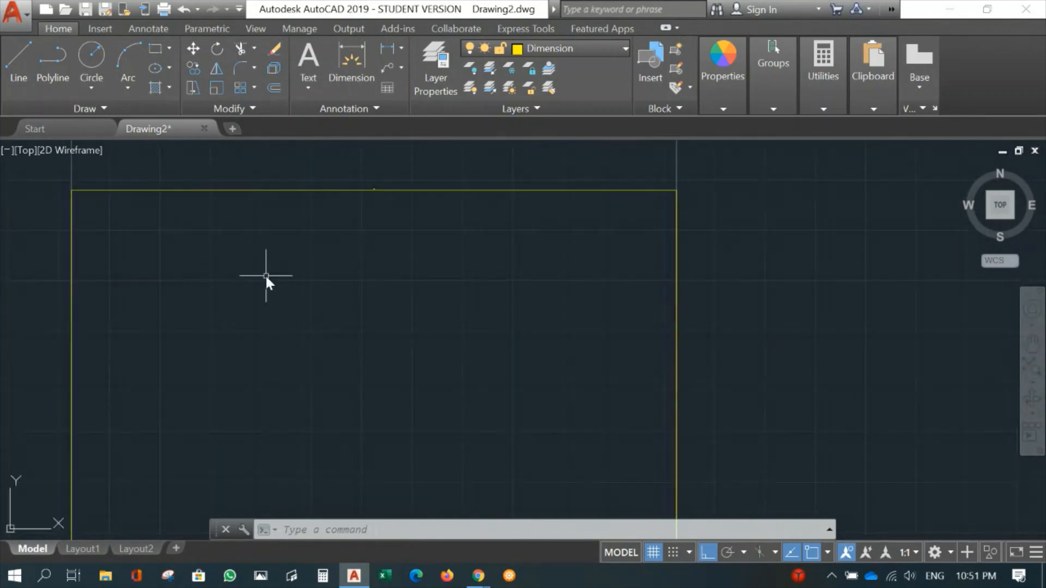
{"action": "scroll", "coordinate": [264, 278], "scroll_direction": "down", "scroll_amount": 3}
{"action": "middle_click_drag", "start_coordinate": [341, 305], "coordinate": [390, 319]}
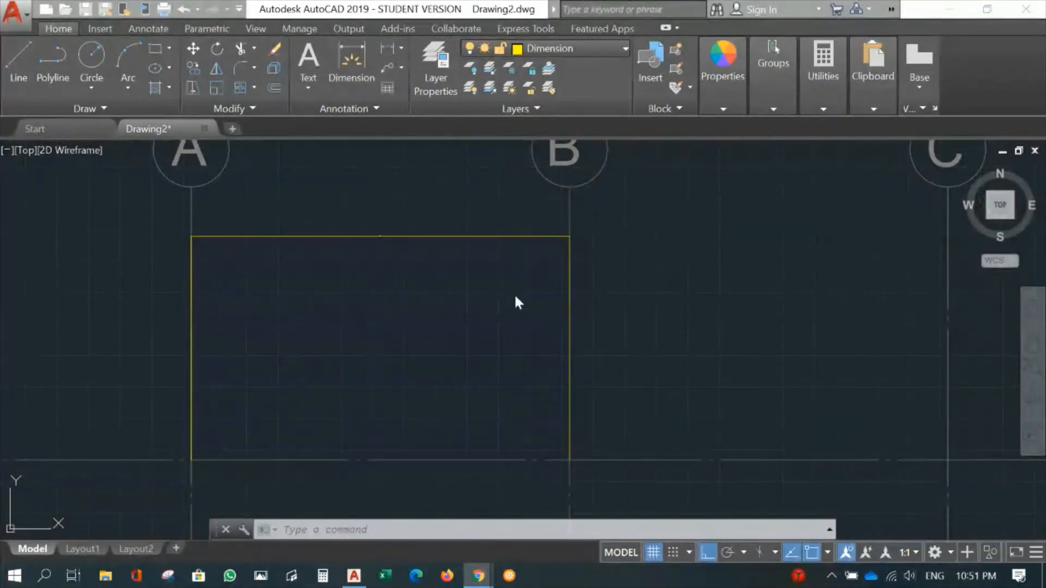
{"action": "left_click", "coordinate": [408, 185]}
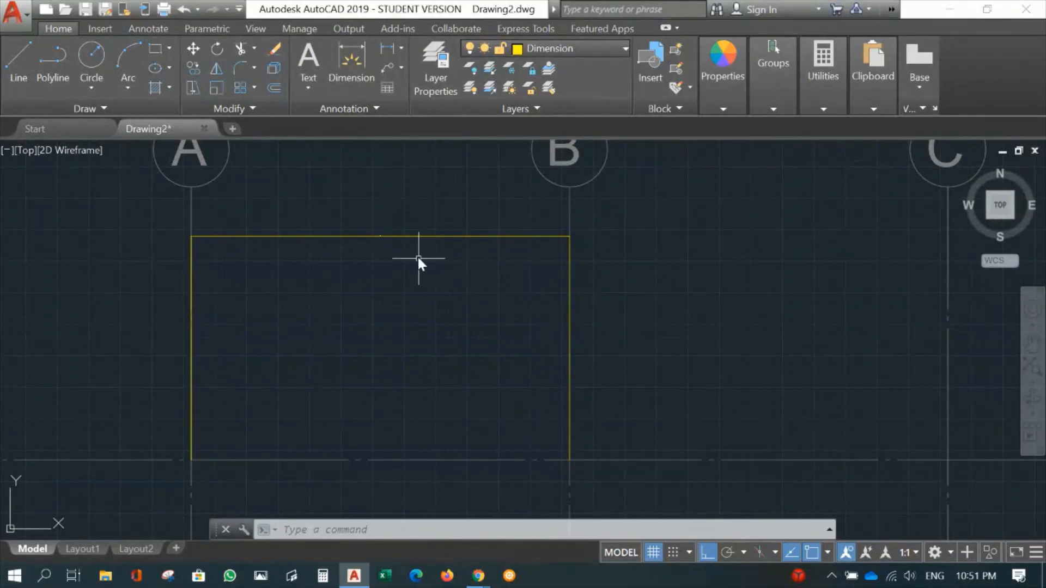
- Modify the ISO-25 dimension style so extension lines extend 100 beyond the dimension lines and are offset 150 from the origin
{"action": "left_click", "coordinate": [148, 29]}
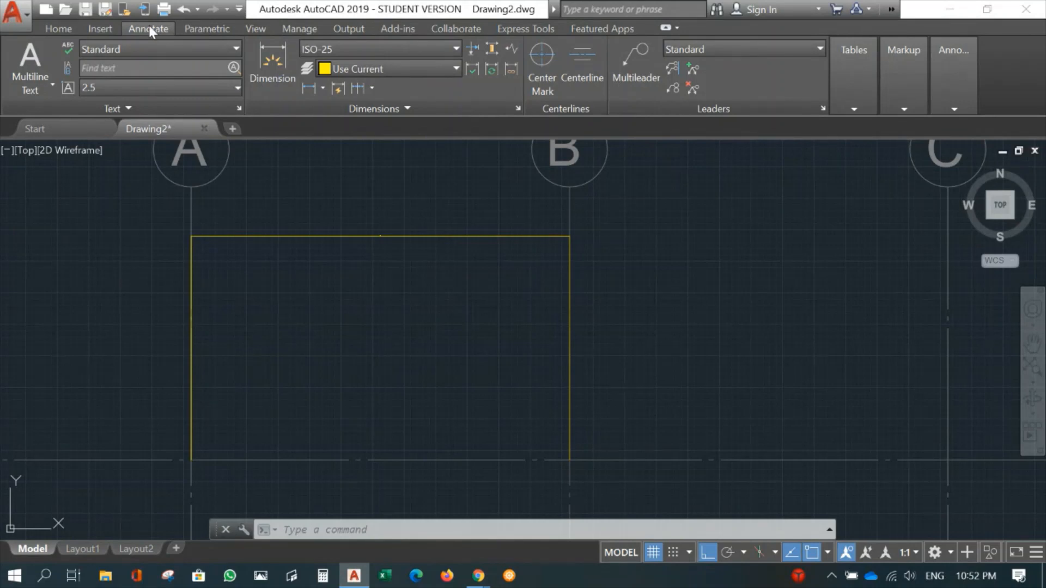
{"action": "left_click", "coordinate": [518, 109]}
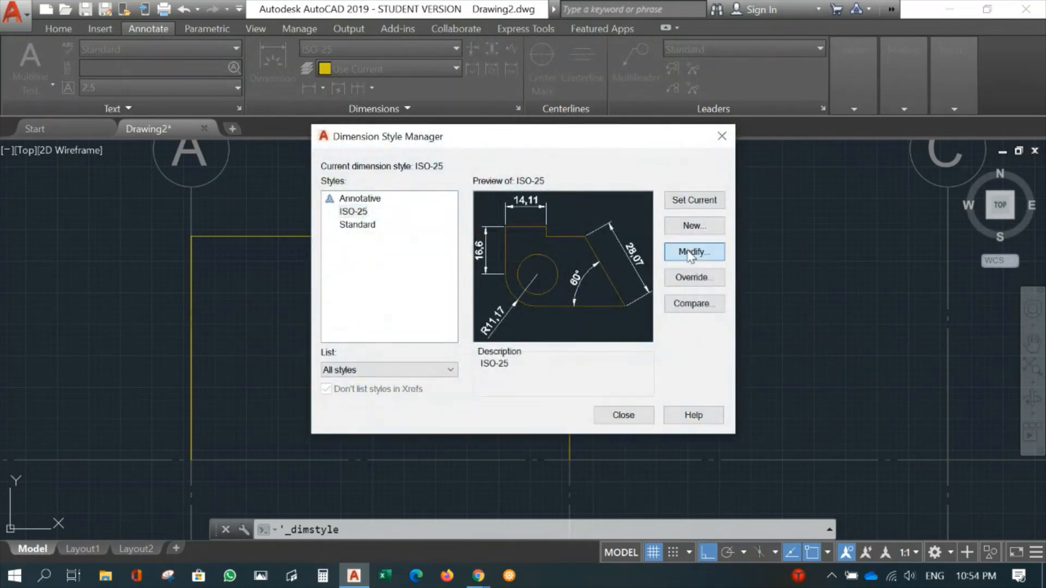
{"action": "left_click", "coordinate": [690, 255]}
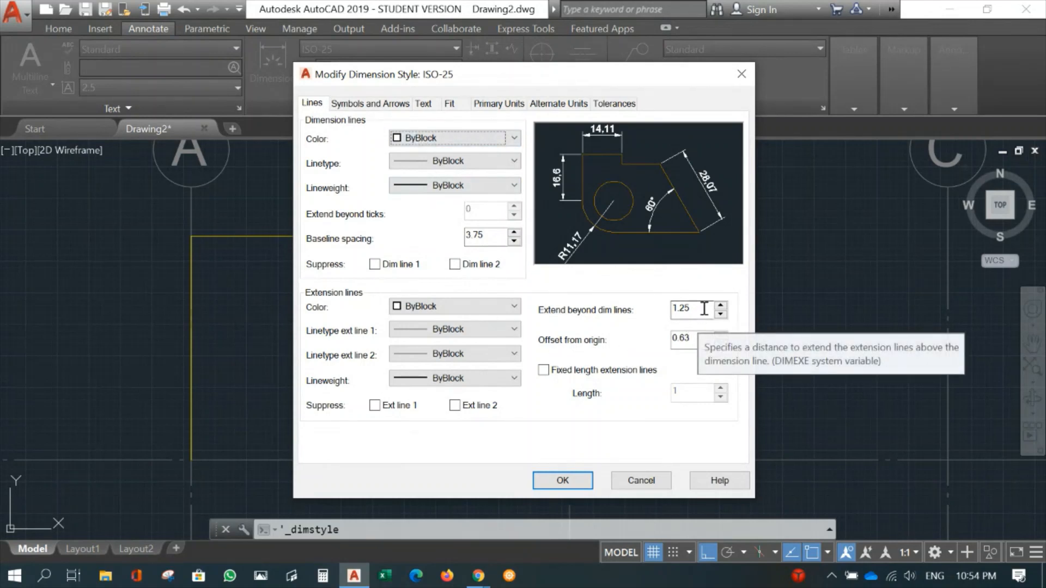
{"action": "left_click_drag", "start_coordinate": [704, 308], "coordinate": [650, 310]}
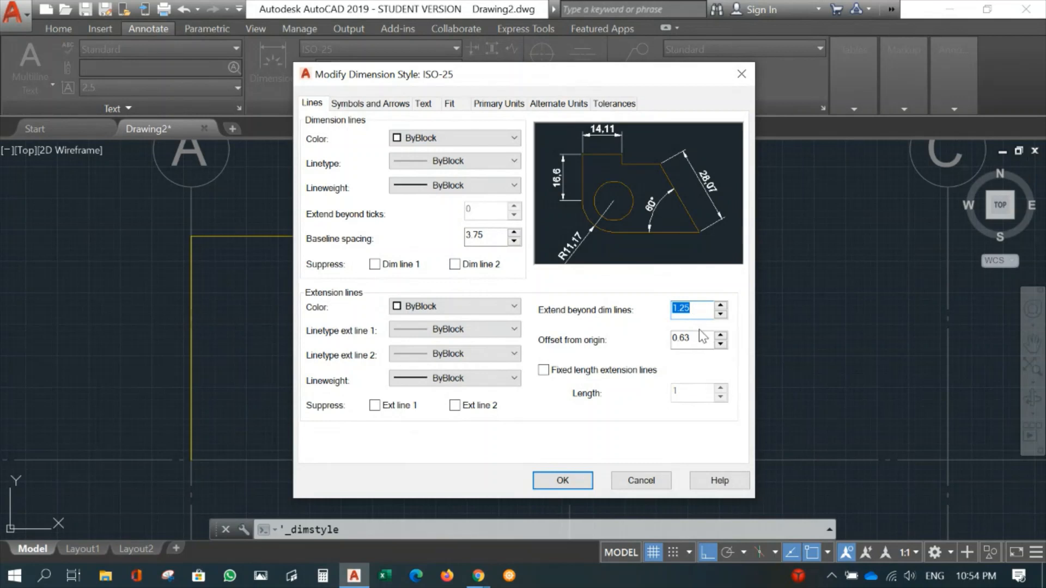
{"action": "type", "text": "100"}
{"action": "left_click_drag", "start_coordinate": [696, 339], "coordinate": [668, 340]}
{"action": "type", "text": "1"}
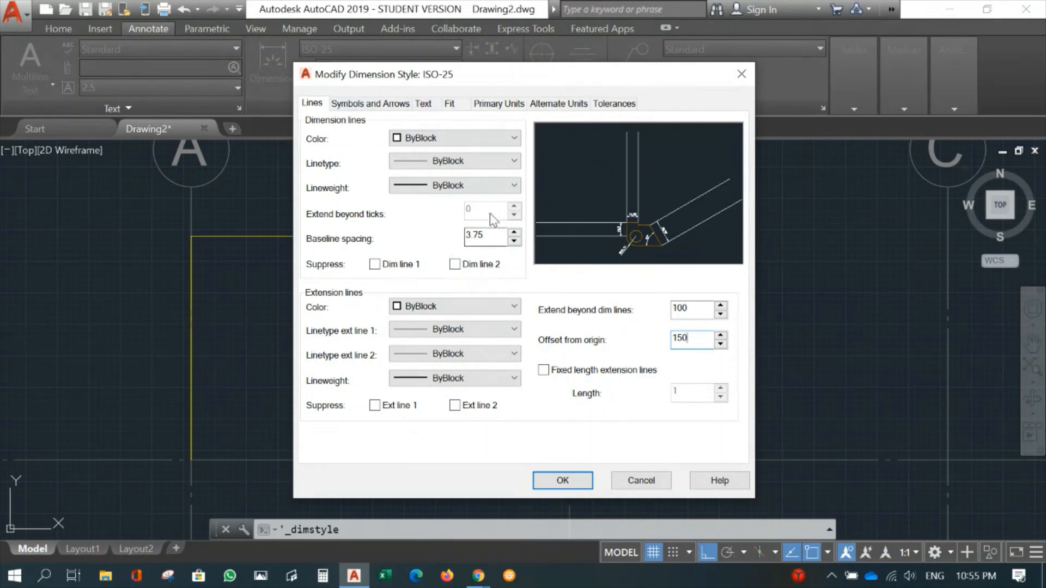
- Set the style's first and second arrowheads to Architectural tick and extend the dimension lines 100 beyond the ticks
{"action": "left_click", "coordinate": [373, 109]}
{"action": "left_click", "coordinate": [398, 157]}
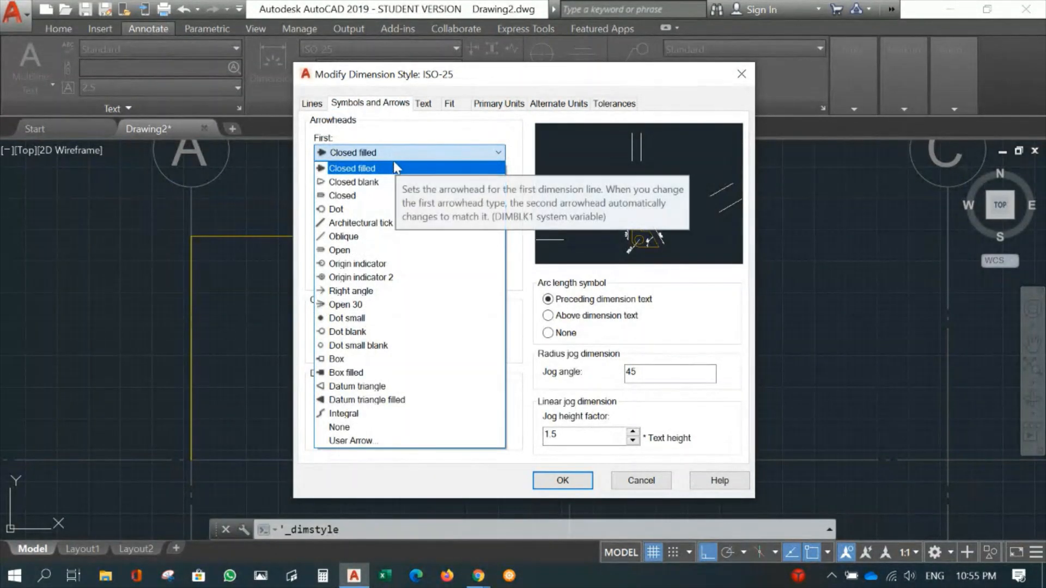
{"action": "left_click", "coordinate": [385, 227]}
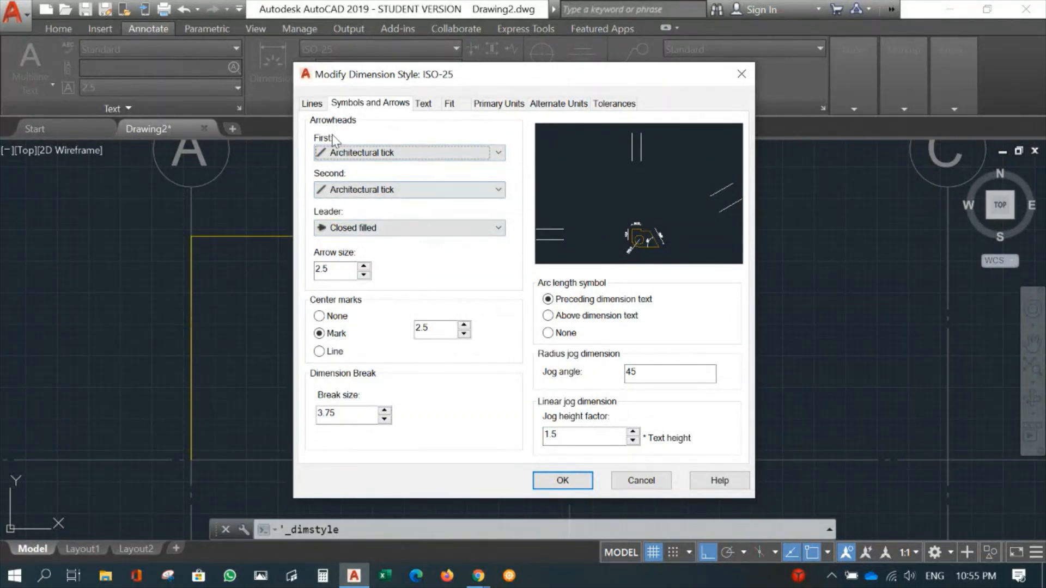
{"action": "left_click", "coordinate": [313, 104]}
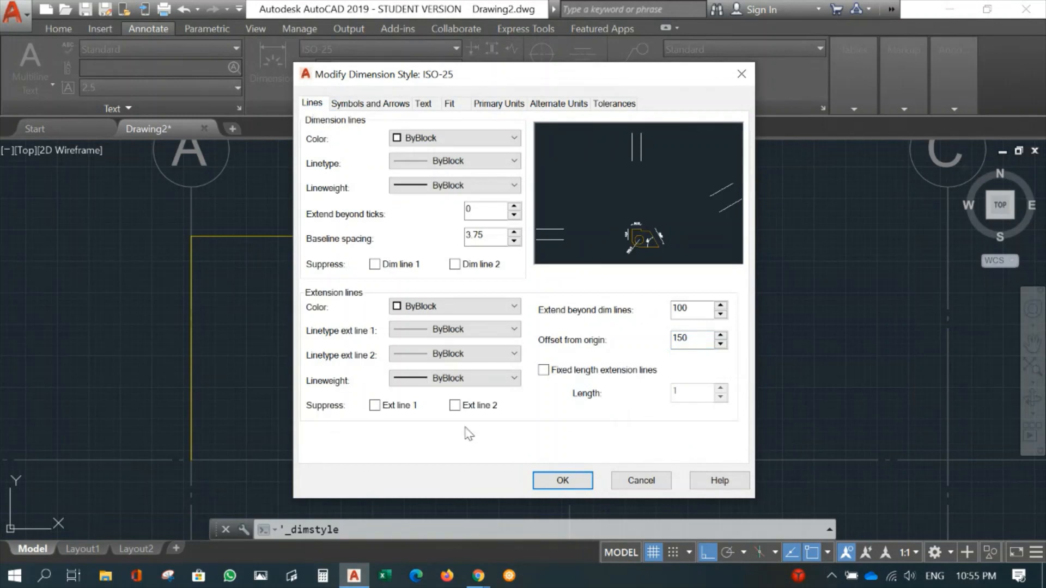
{"action": "double_click", "coordinate": [467, 211]}
{"action": "type", "text": "100"}
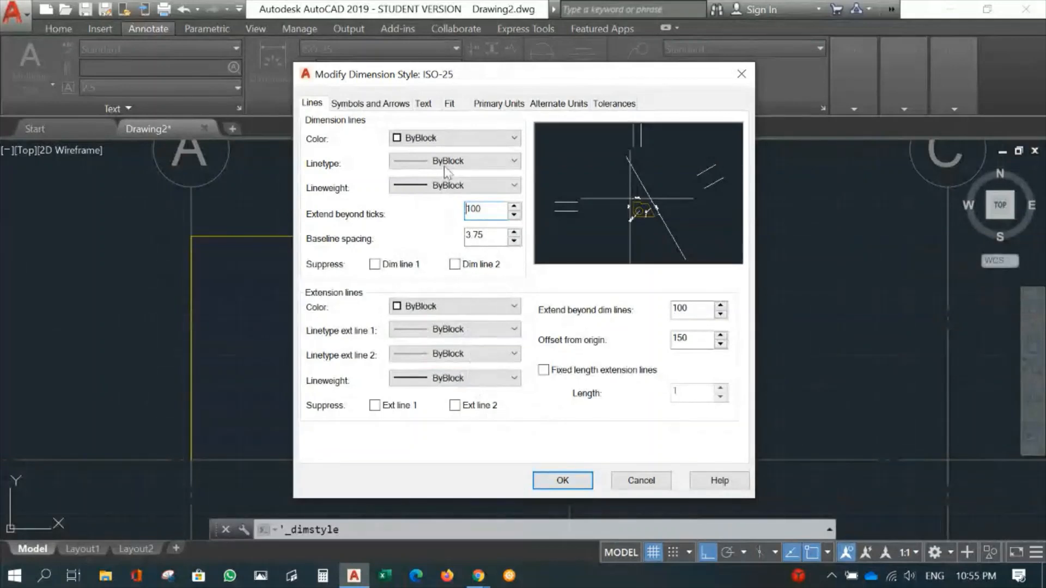
- Set the dimension style's text height to 160
{"action": "left_click", "coordinate": [424, 103]}
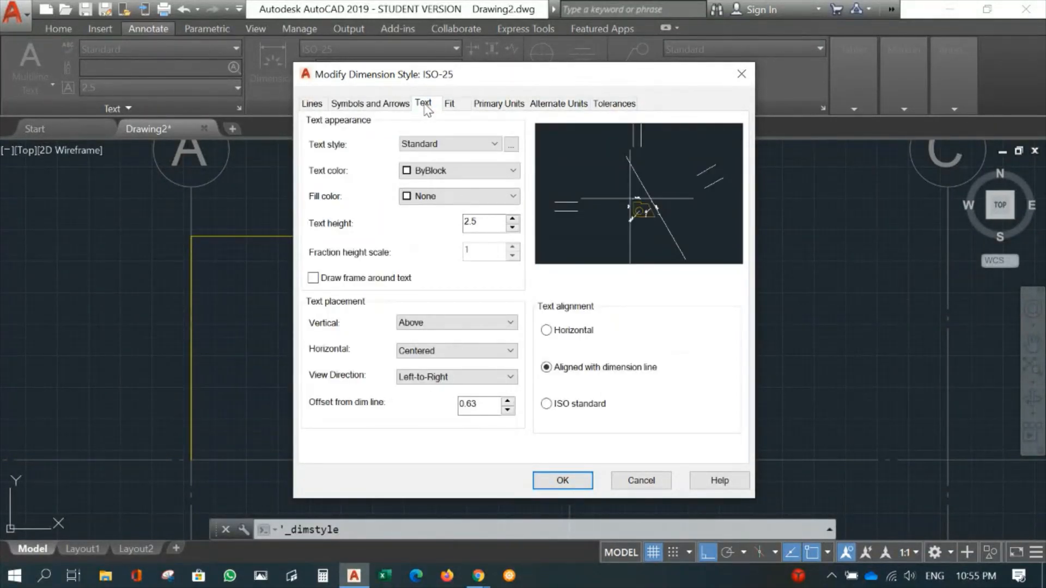
{"action": "double_click", "coordinate": [470, 222]}
{"action": "type", "text": "160"}
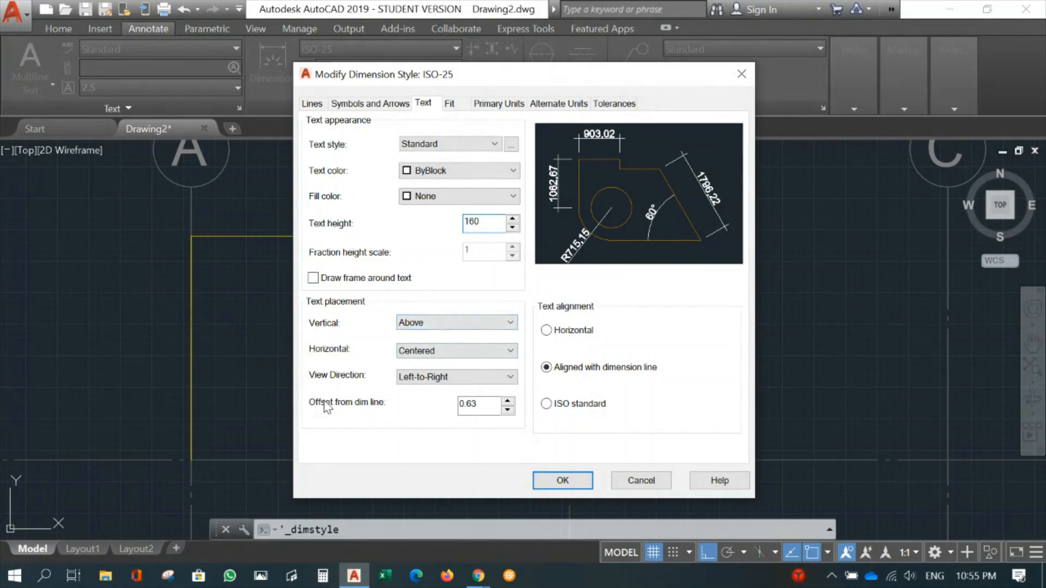
- Set the dimension style's vertical text placement to Outside and its offset from the dimension line to 50
{"action": "left_click", "coordinate": [502, 323]}
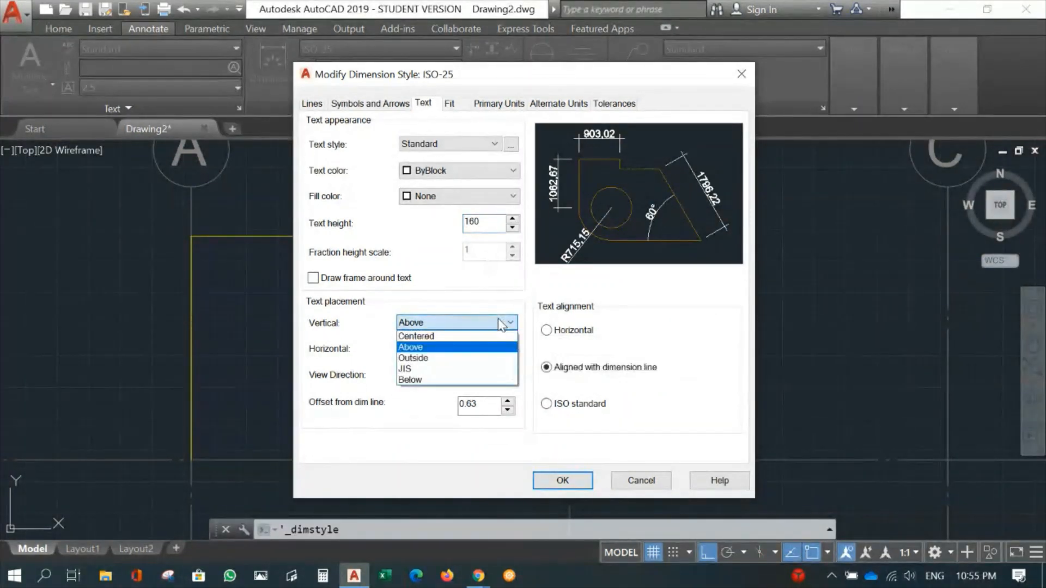
{"action": "left_click", "coordinate": [429, 359]}
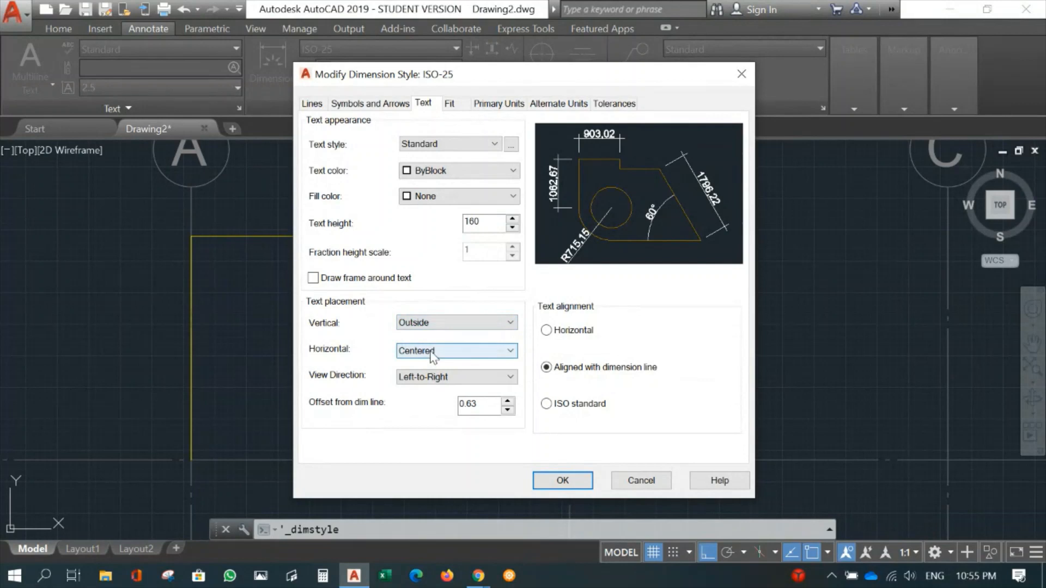
{"action": "left_click", "coordinate": [492, 352]}
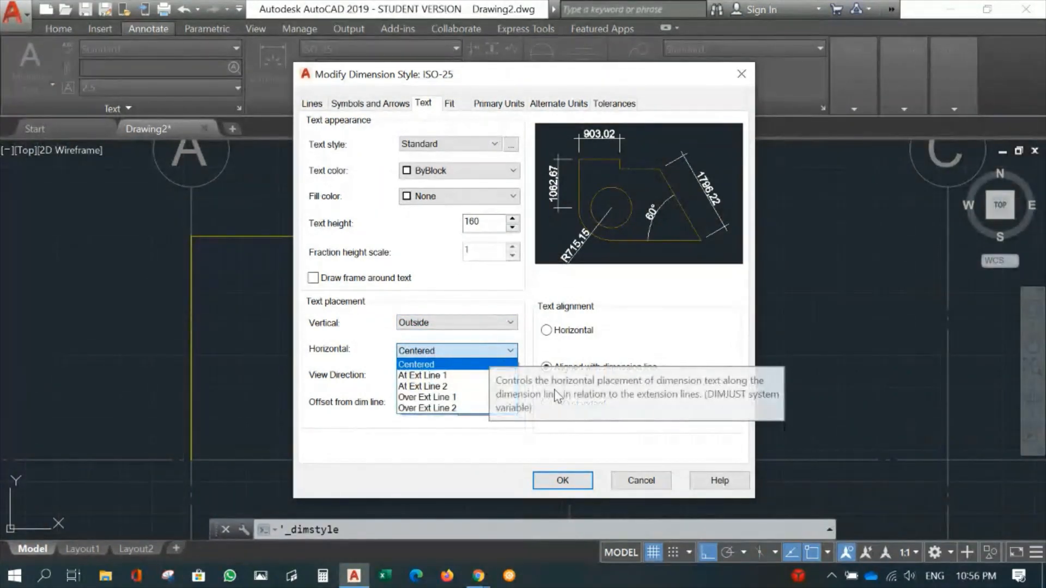
{"action": "left_click", "coordinate": [699, 333]}
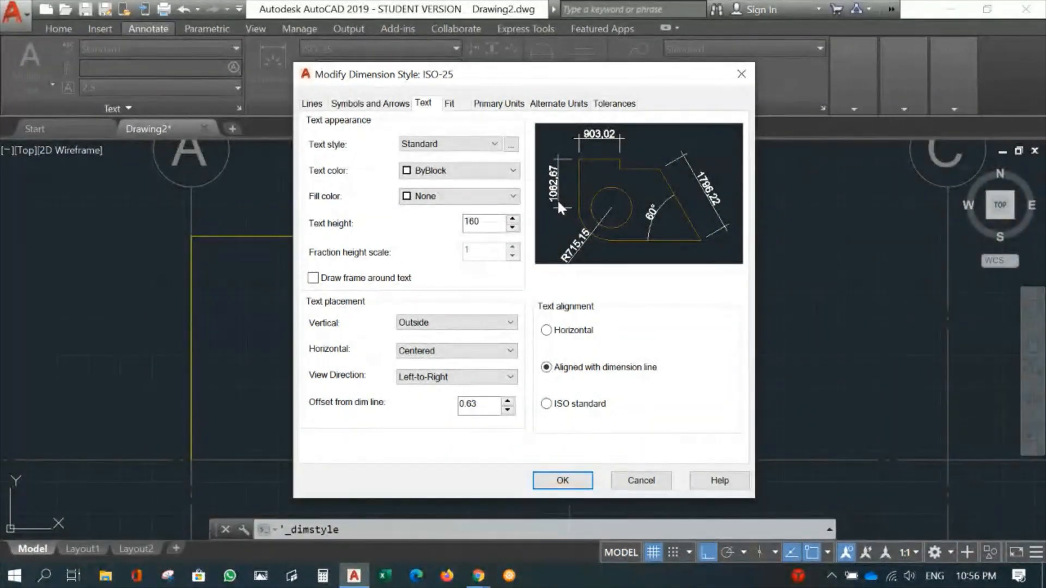
{"action": "double_click", "coordinate": [466, 404]}
{"action": "type", "text": "50"}
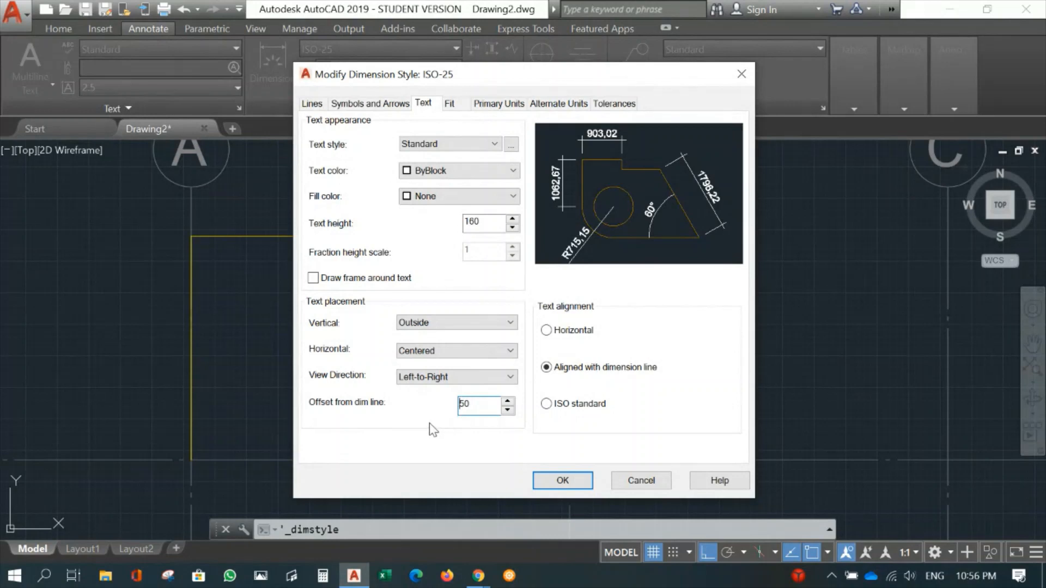
- Set the style's linear dimension precision to 0 decimal places and apply the modified ISO-25 style
{"action": "left_click", "coordinate": [500, 104]}
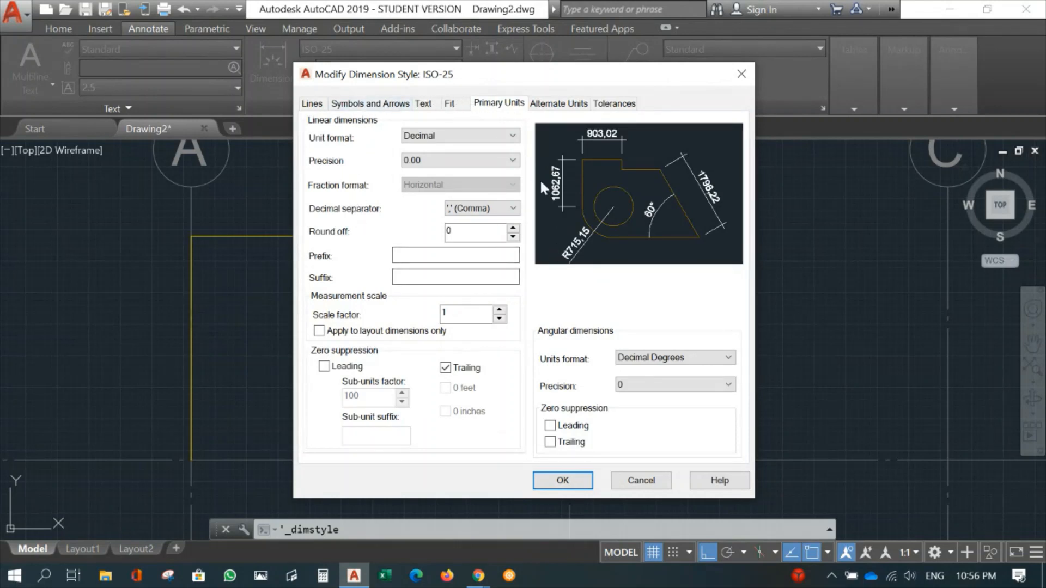
{"action": "left_click", "coordinate": [511, 161]}
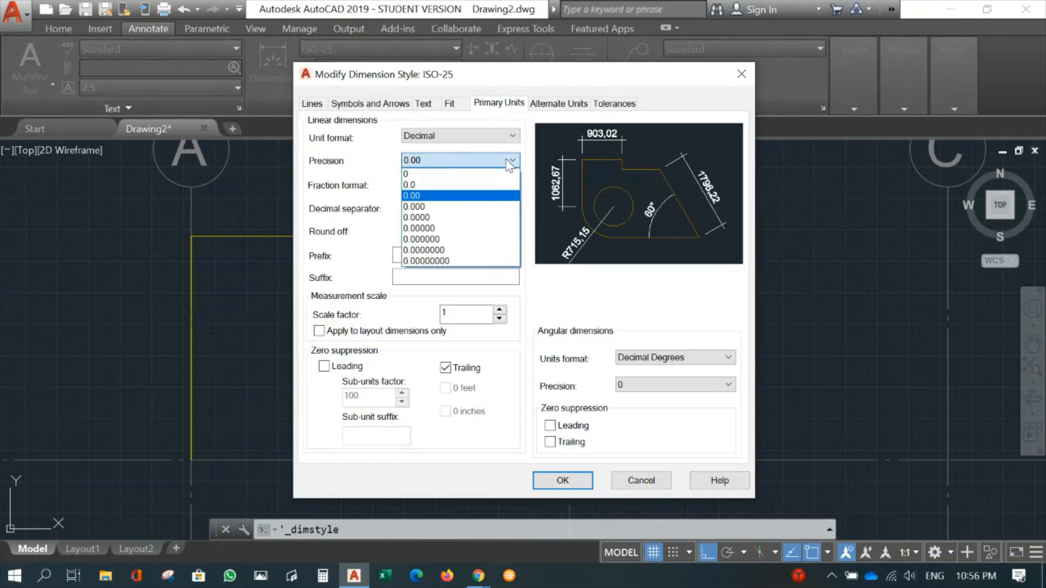
{"action": "left_click", "coordinate": [466, 175]}
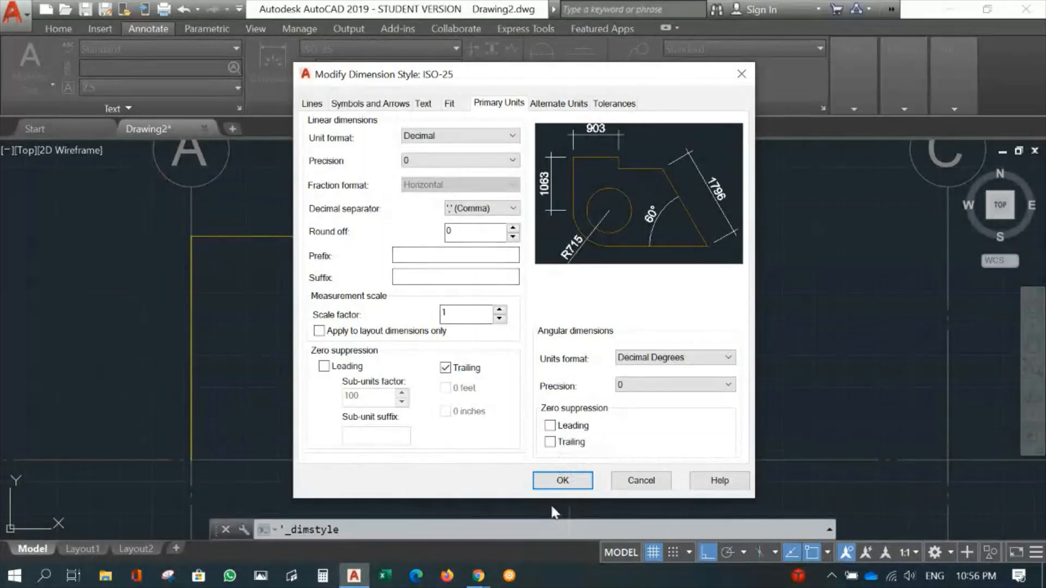
{"action": "left_click", "coordinate": [563, 481]}
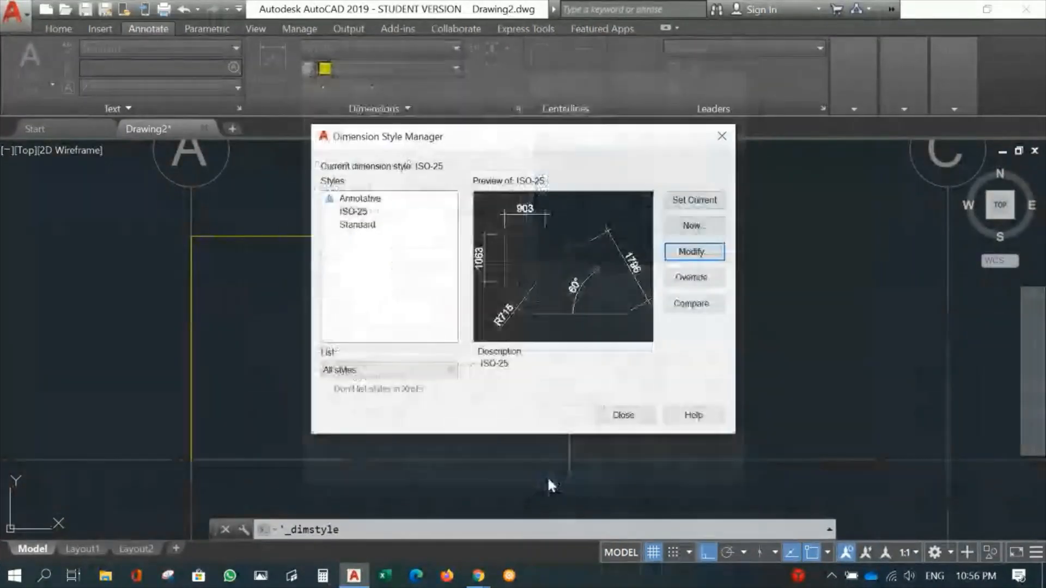
{"action": "left_click", "coordinate": [616, 416]}
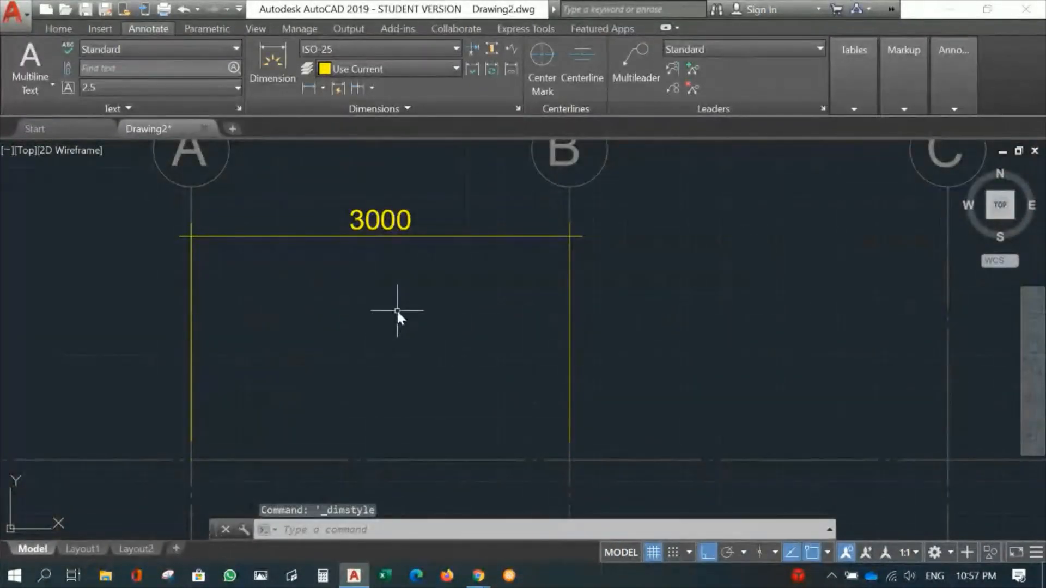
- Check the ticks at gridline A and set the ISO-25 dimension style's arrow size to 100
{"action": "scroll", "coordinate": [423, 317], "scroll_direction": "up", "scroll_amount": 3}
{"action": "middle_click_drag", "start_coordinate": [421, 288], "coordinate": [581, 303]}
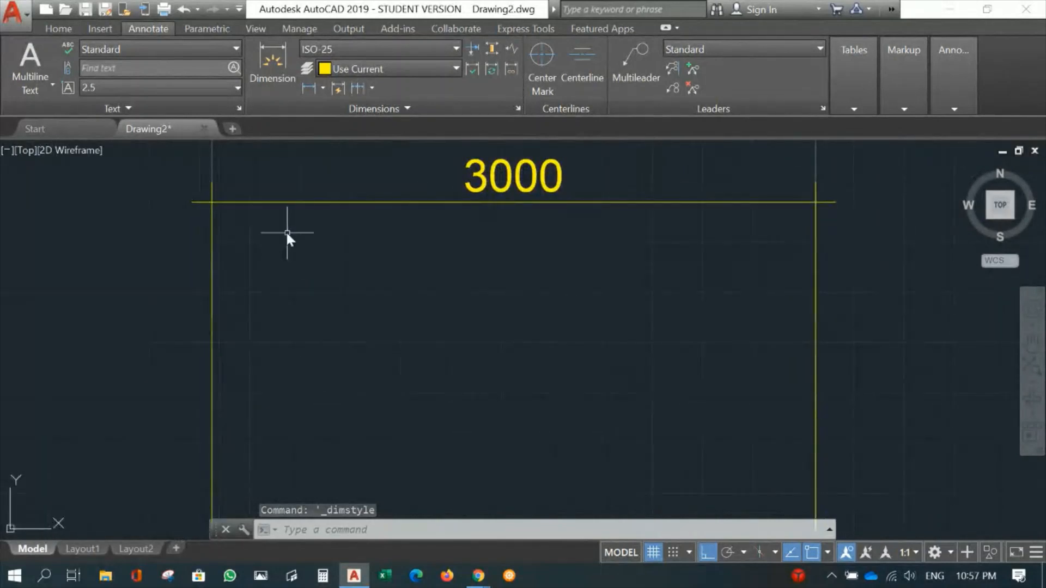
{"action": "scroll", "coordinate": [249, 225], "scroll_direction": "up", "scroll_amount": 3}
{"action": "middle_click_drag", "start_coordinate": [200, 211], "coordinate": [321, 298]}
{"action": "scroll", "coordinate": [302, 278], "scroll_direction": "up", "scroll_amount": 2}
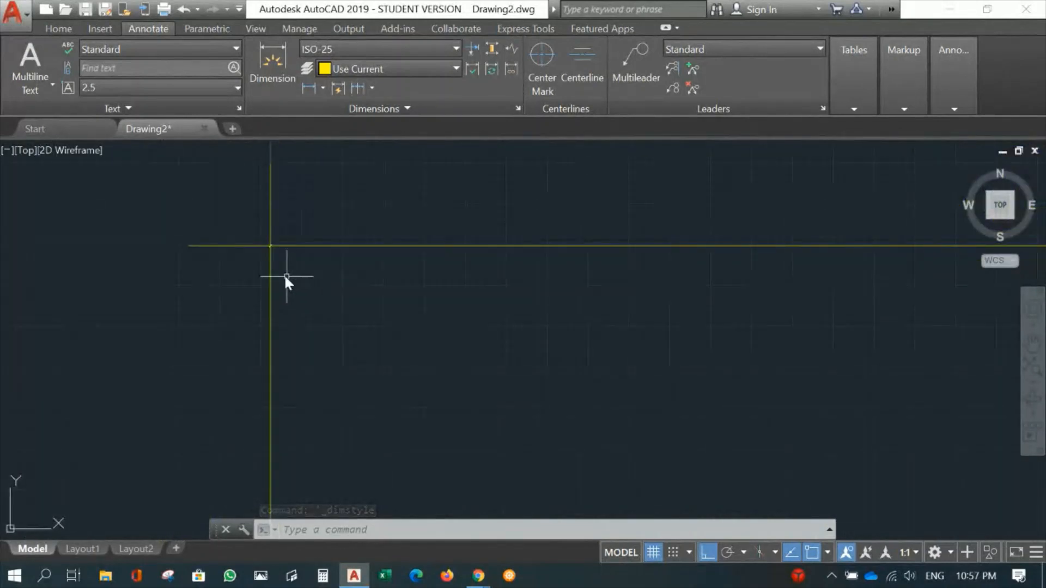
{"action": "left_click", "coordinate": [519, 108]}
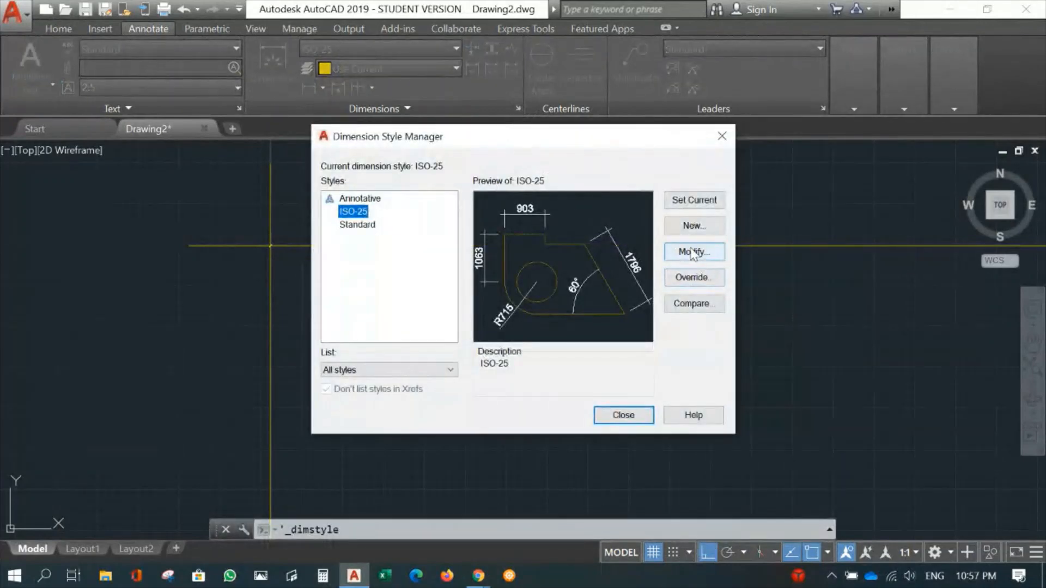
{"action": "left_click", "coordinate": [692, 254]}
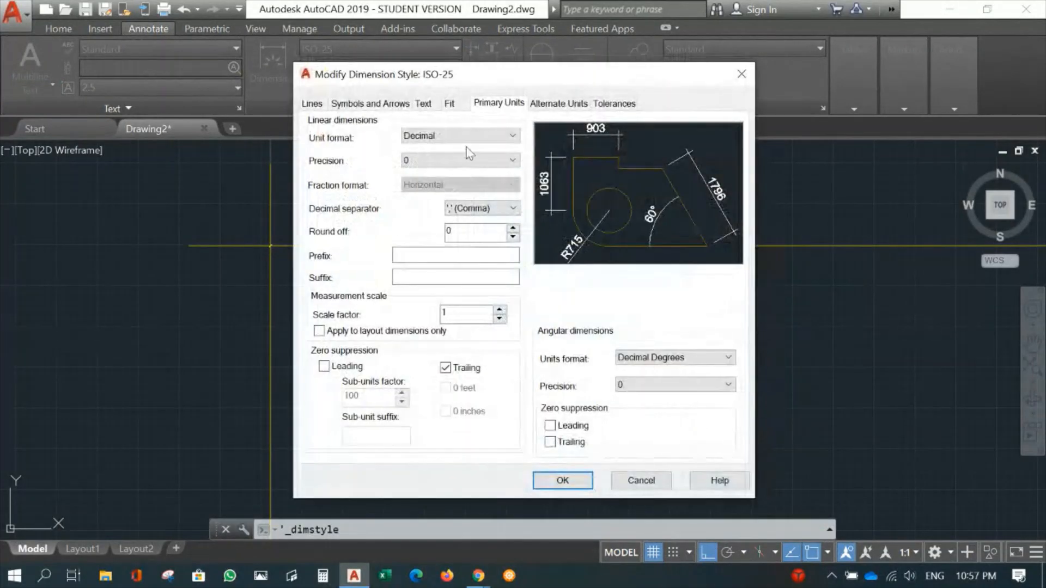
{"action": "left_click", "coordinate": [362, 106]}
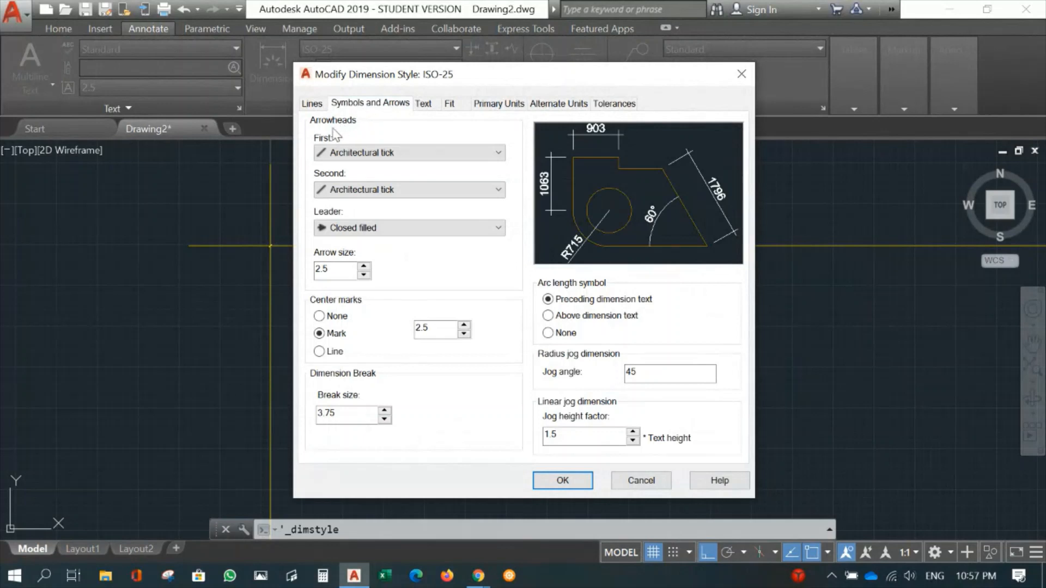
{"action": "double_click", "coordinate": [338, 269]}
{"action": "type", "text": "100"}
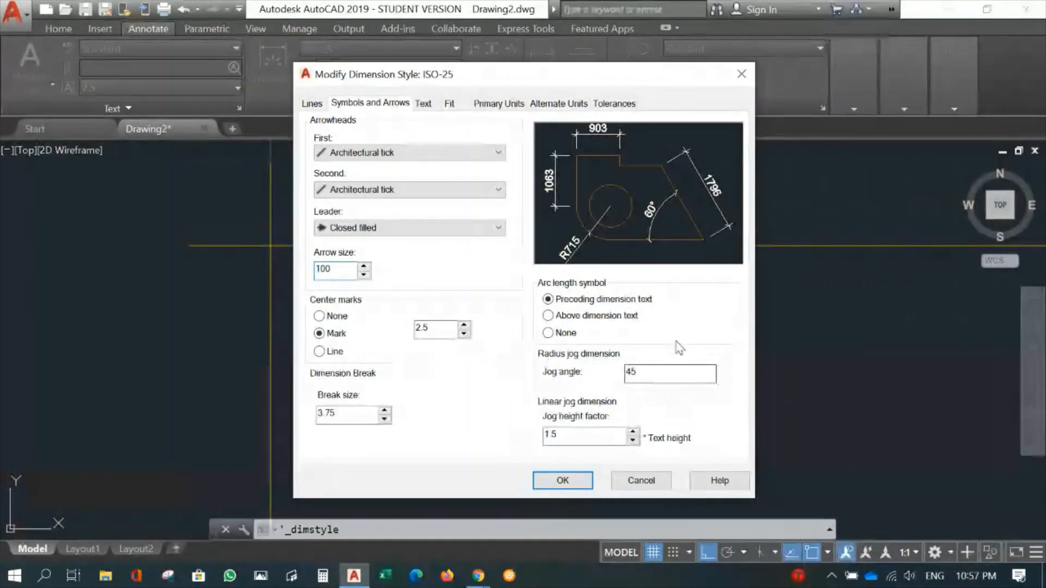
{"action": "left_click", "coordinate": [561, 479]}
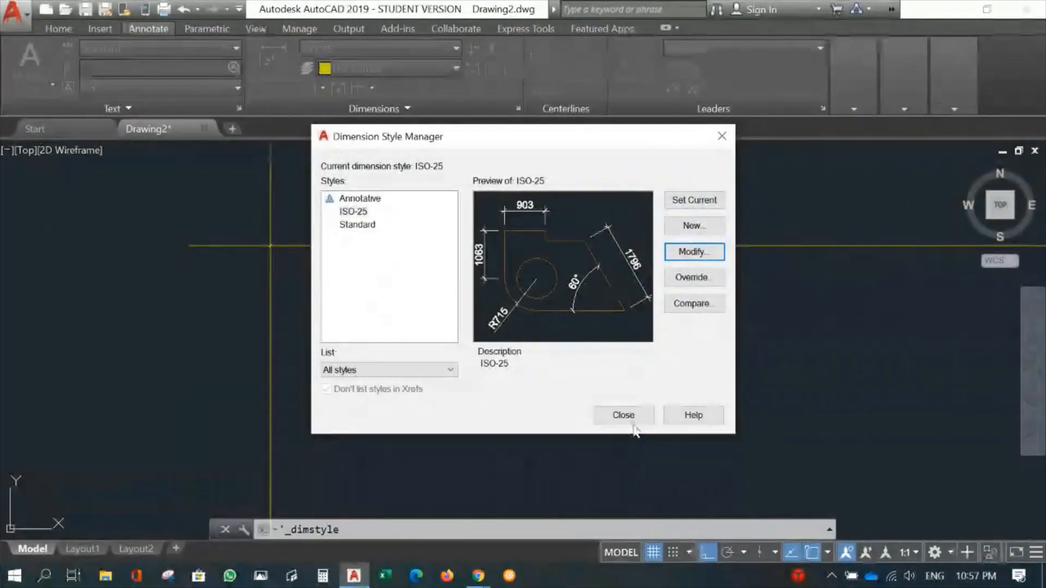
{"action": "left_click", "coordinate": [624, 416]}
- Continue the dimension between gridlines A and B to the intersection of gridlines C and 4
{"action": "scroll", "coordinate": [491, 344], "scroll_direction": "down", "scroll_amount": 5}
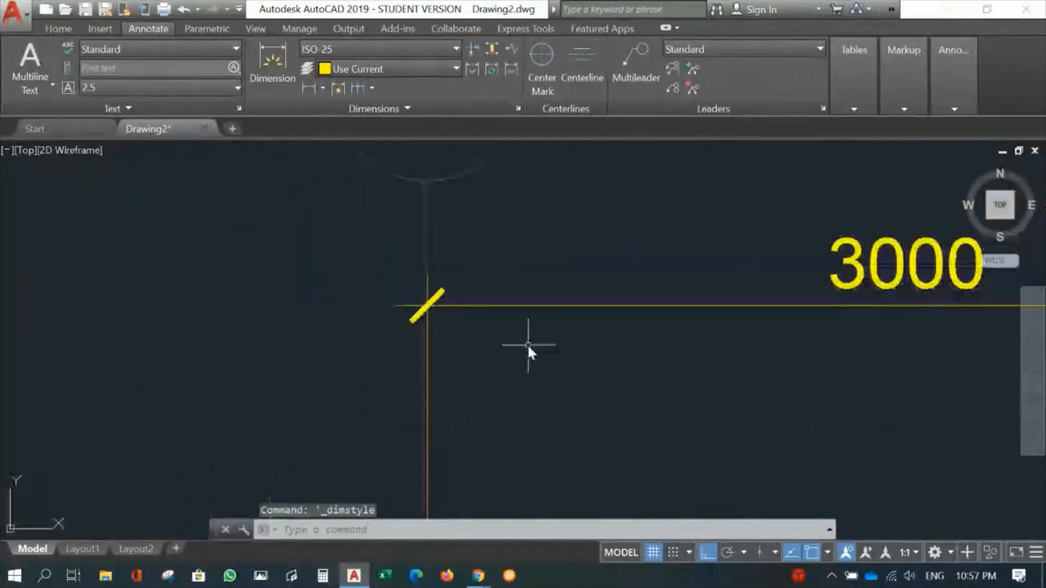
{"action": "scroll", "coordinate": [580, 360], "scroll_direction": "down", "scroll_amount": 4}
{"action": "mouse_move", "coordinate": [635, 392]}
{"action": "middle_mouse_down"}
{"action": "mouse_move", "coordinate": [432, 309]}
{"action": "mouse_move", "coordinate": [419, 335]}
{"action": "middle_mouse_up"}
{"action": "scroll", "coordinate": [436, 311], "scroll_direction": "up", "scroll_amount": 4}
{"action": "scroll", "coordinate": [437, 297], "scroll_direction": "down", "scroll_amount": 2}
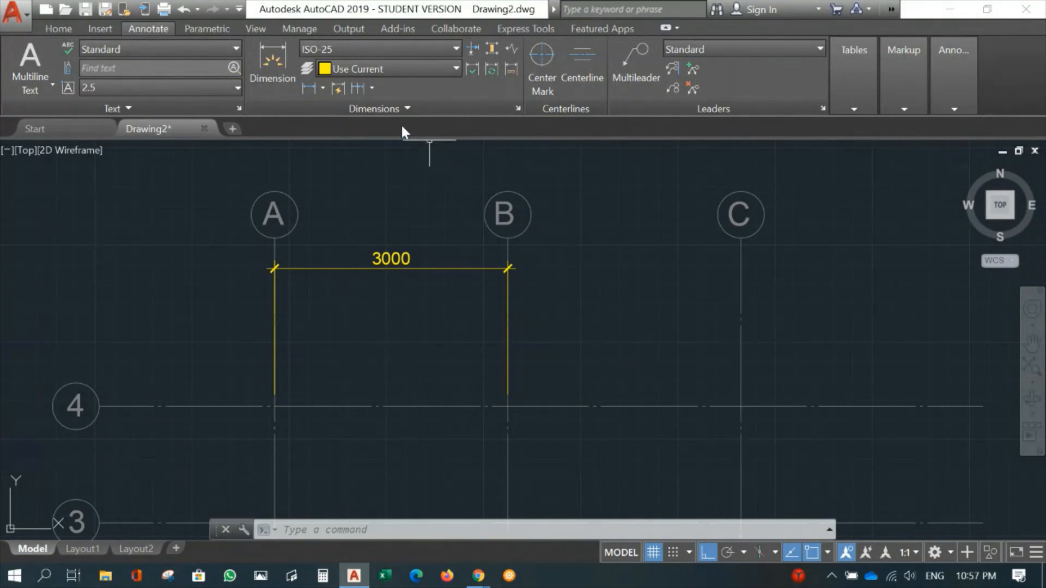
{"action": "left_click", "coordinate": [357, 89]}
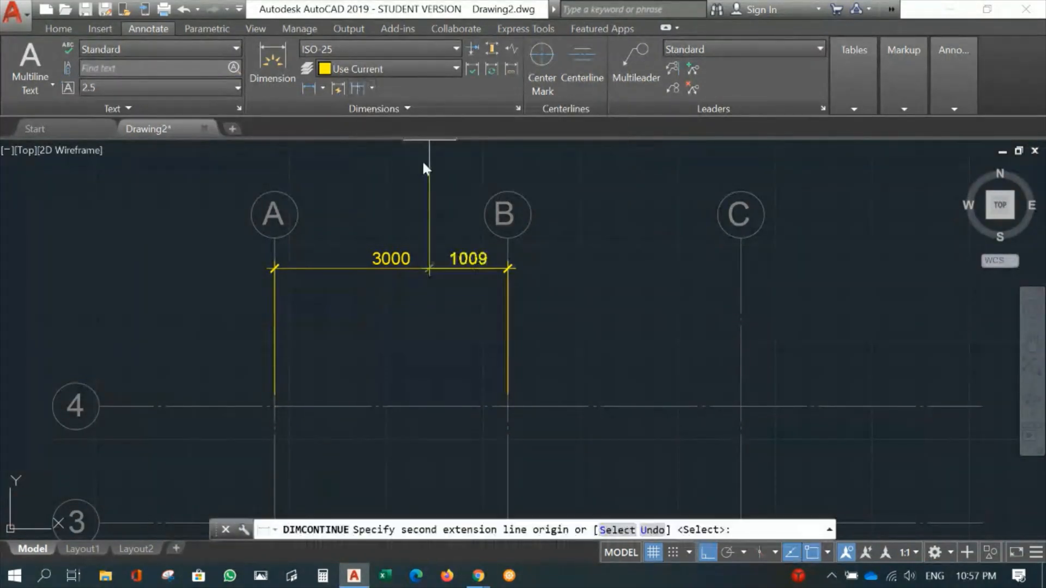
{"action": "left_click", "coordinate": [741, 406]}
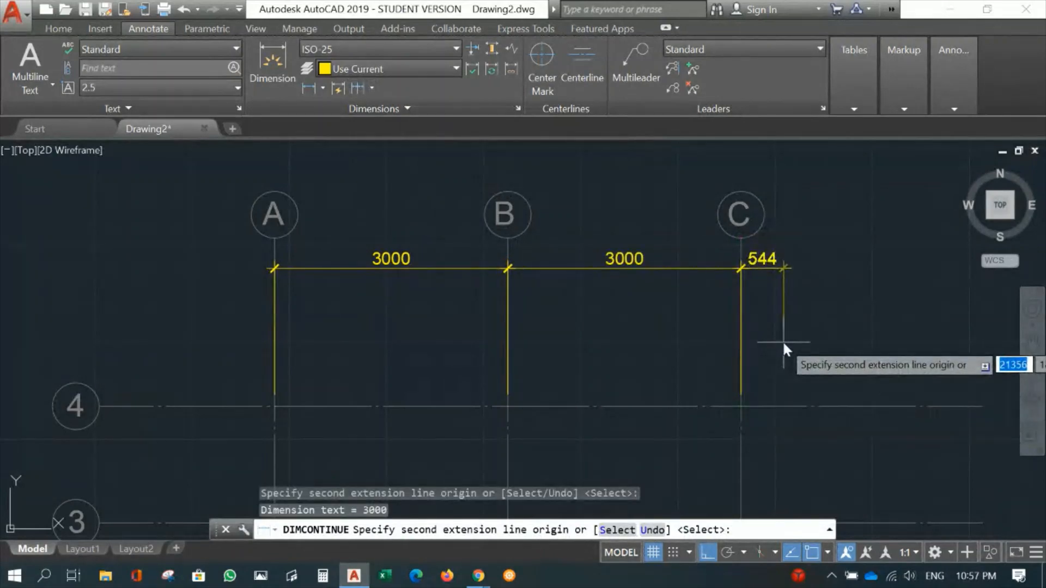
{"action": "key", "text": "Return"}
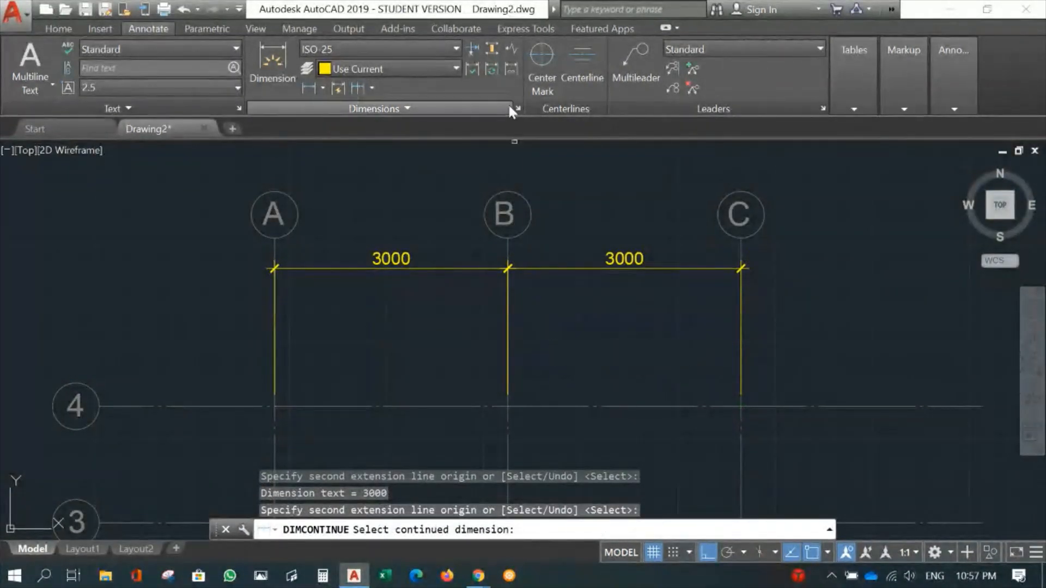
{"action": "key", "text": "Escape"}
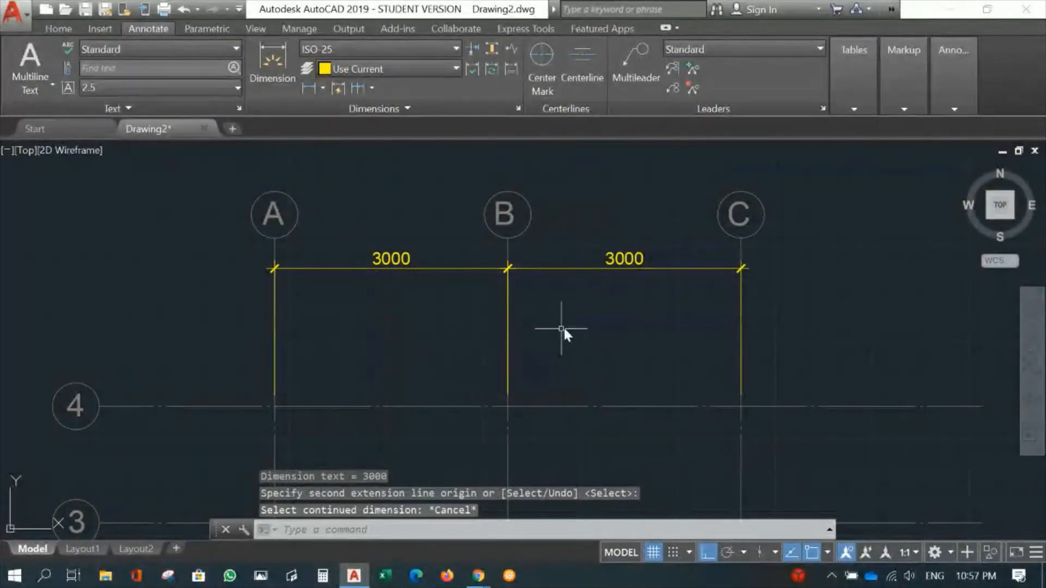
- Add a vertical linear dimension between gridlines 2 and 3 along gridline A, placed between the number bubbles and gridline A
{"action": "scroll", "coordinate": [564, 326], "scroll_direction": "down", "scroll_amount": 2}
{"action": "middle_click_drag", "start_coordinate": [518, 367], "coordinate": [581, 175]}
{"action": "scroll", "coordinate": [469, 344], "scroll_direction": "up", "scroll_amount": 2}
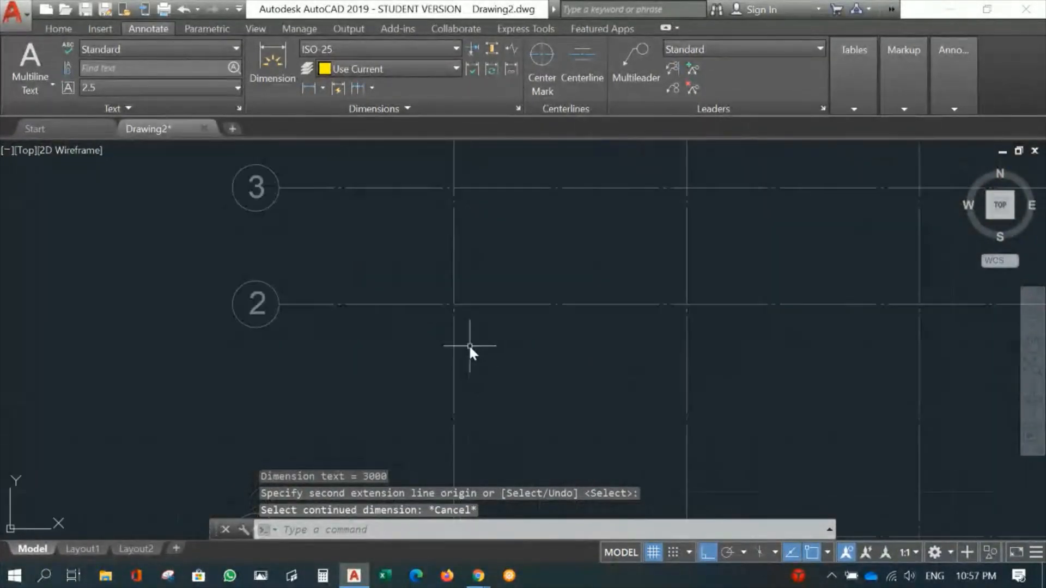
{"action": "mouse_move", "coordinate": [474, 310]}
{"action": "middle_mouse_down"}
{"action": "mouse_move", "coordinate": [525, 386]}
{"action": "mouse_move", "coordinate": [548, 388]}
{"action": "middle_mouse_up"}
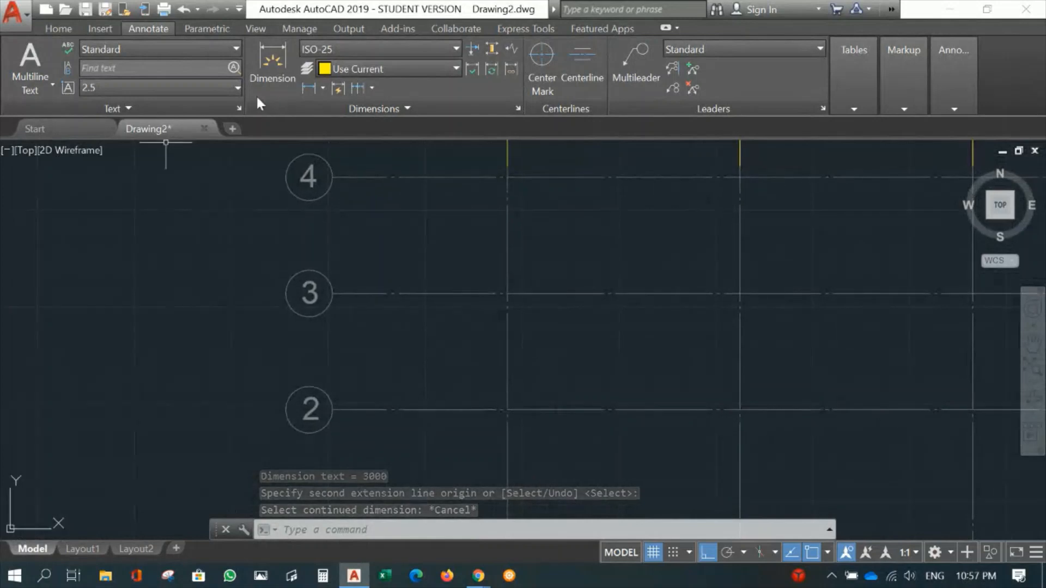
{"action": "left_click", "coordinate": [310, 87]}
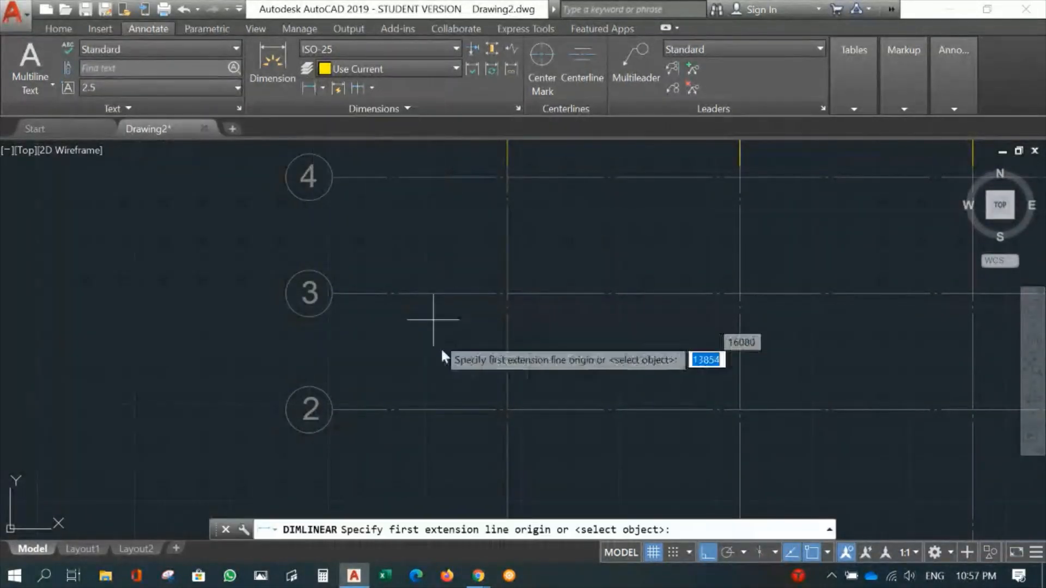
{"action": "left_click", "coordinate": [509, 407]}
{"action": "left_click", "coordinate": [508, 293]}
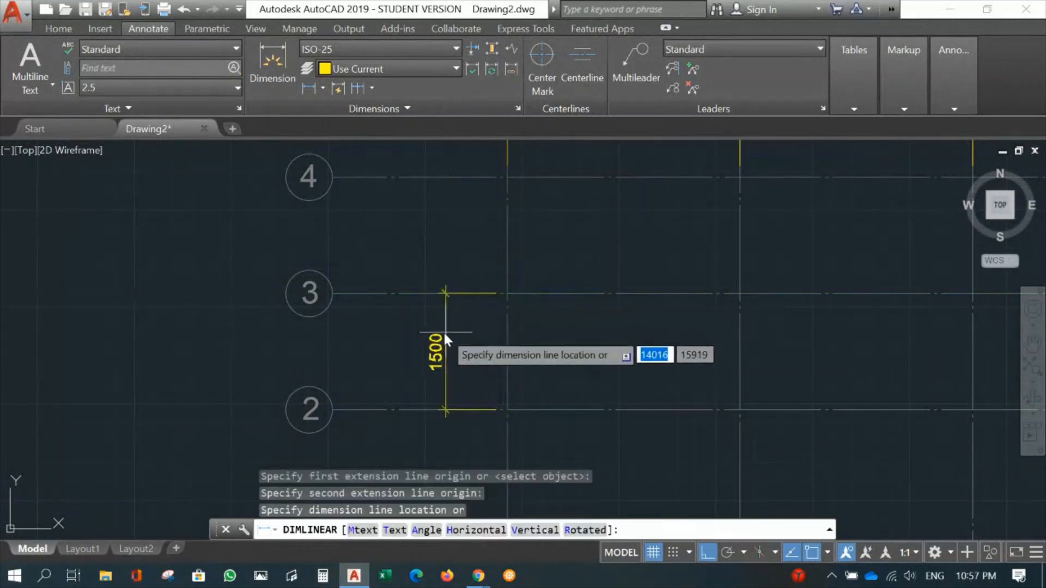
{"action": "left_click", "coordinate": [412, 334]}
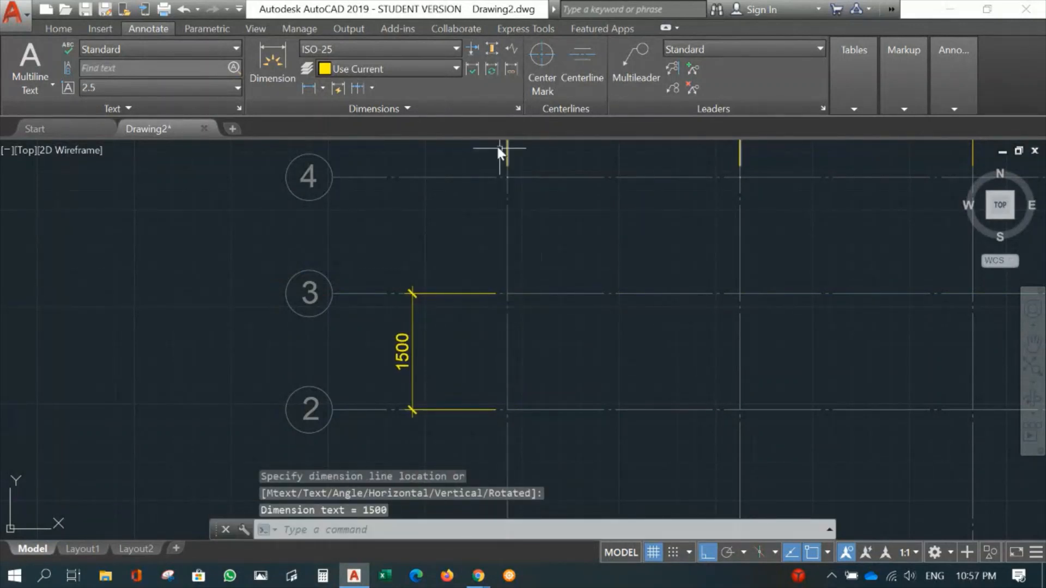
- Continue the vertical dimension from gridline 3 up to gridline 4
{"action": "left_click", "coordinate": [358, 88]}
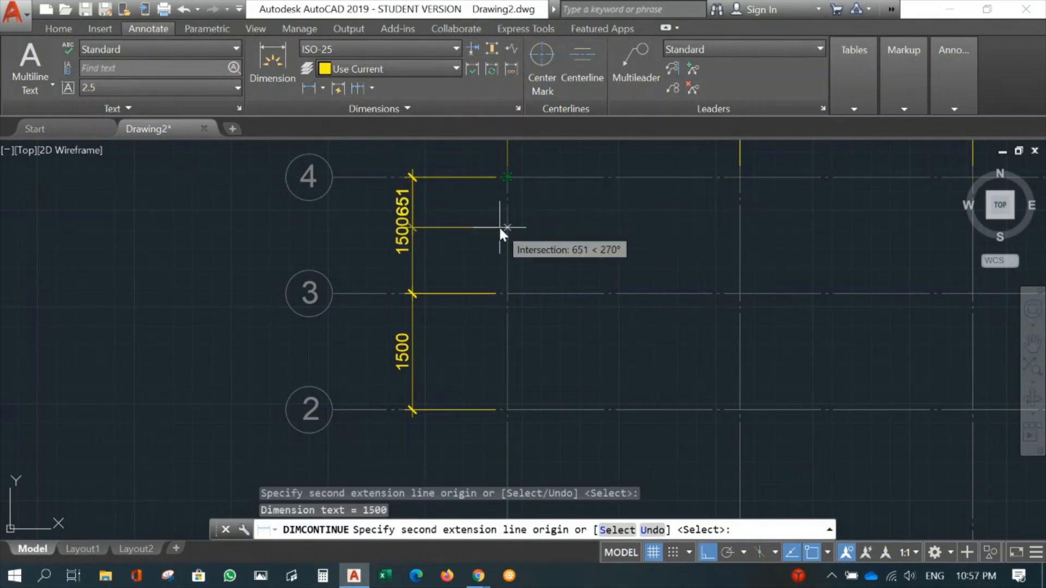
{"action": "key", "text": "Return"}
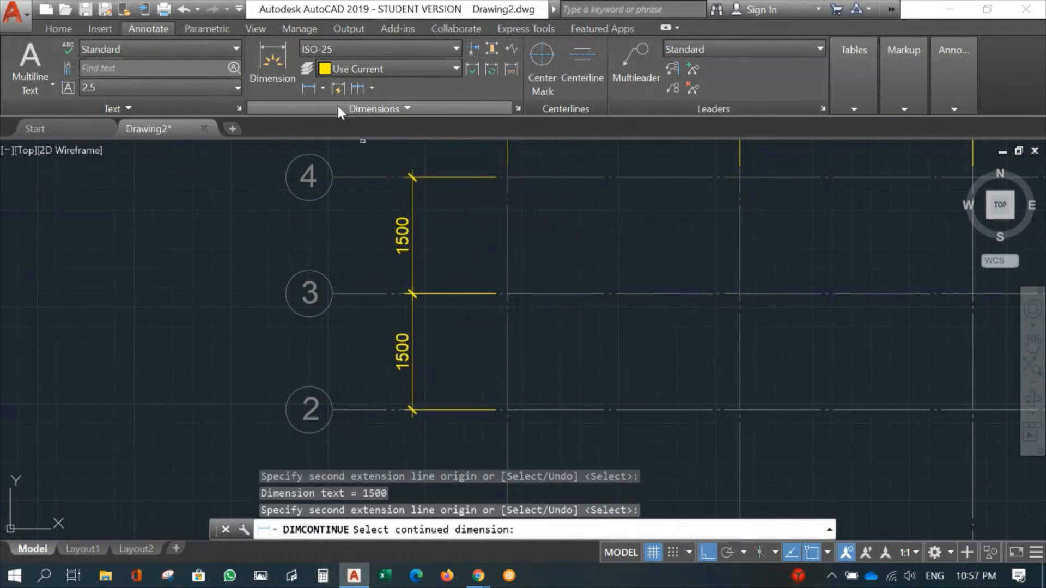
{"action": "key", "text": "Escape"}
- Add an overall vertical linear dimension from gridline 2 to gridline 4, between the existing dimension chain and the number bubbles
{"action": "left_click", "coordinate": [308, 89]}
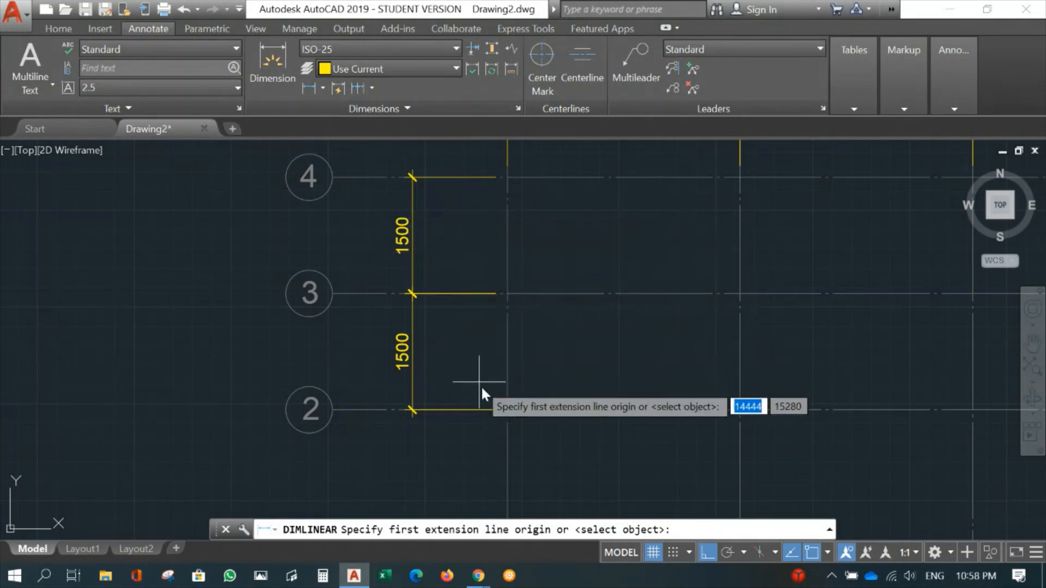
{"action": "left_click", "coordinate": [509, 411]}
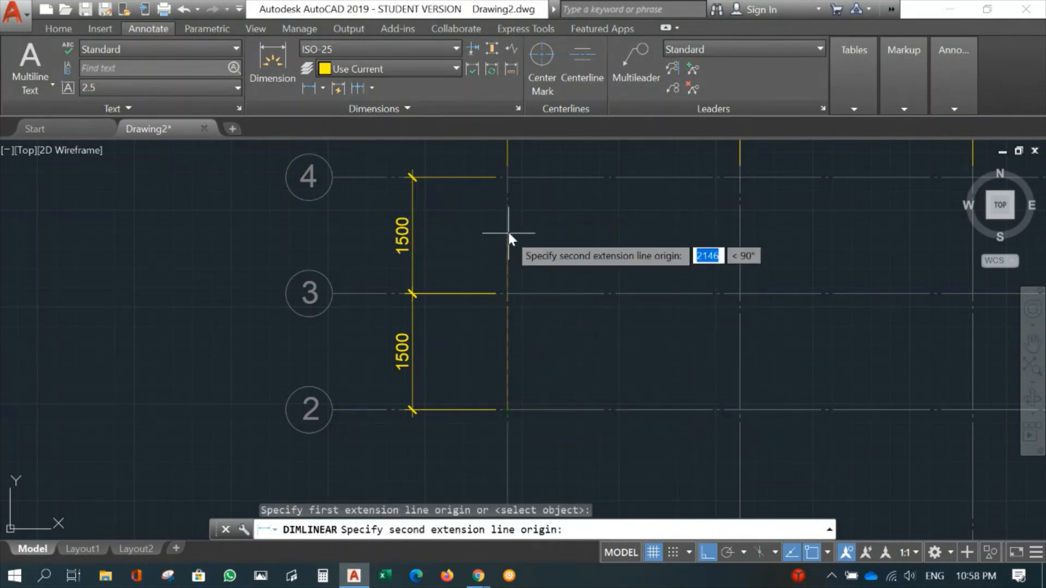
{"action": "left_click", "coordinate": [507, 179]}
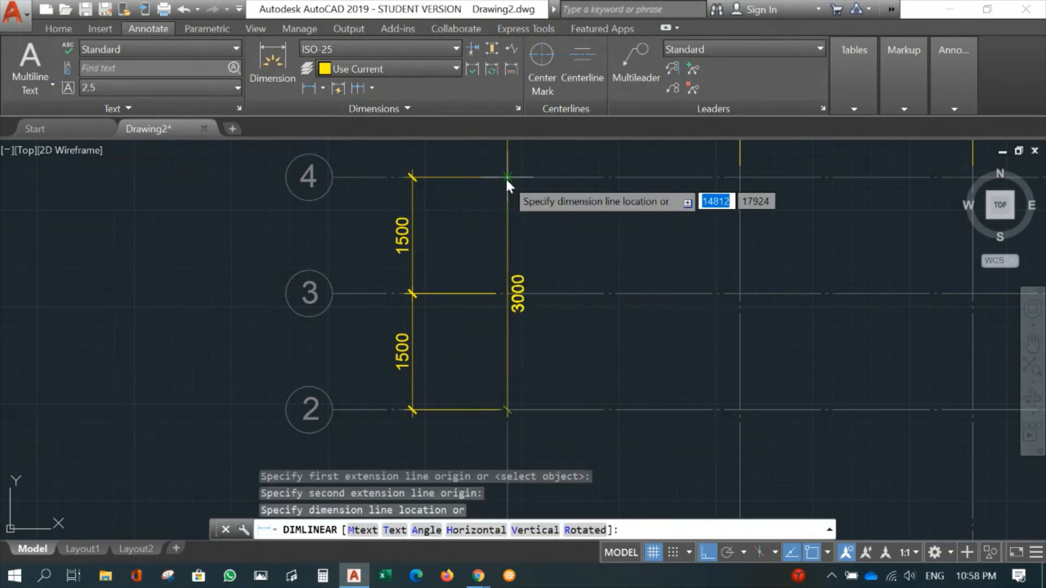
{"action": "left_click", "coordinate": [384, 200]}
{"action": "middle_click_drag", "start_coordinate": [609, 277], "coordinate": [461, 433]}
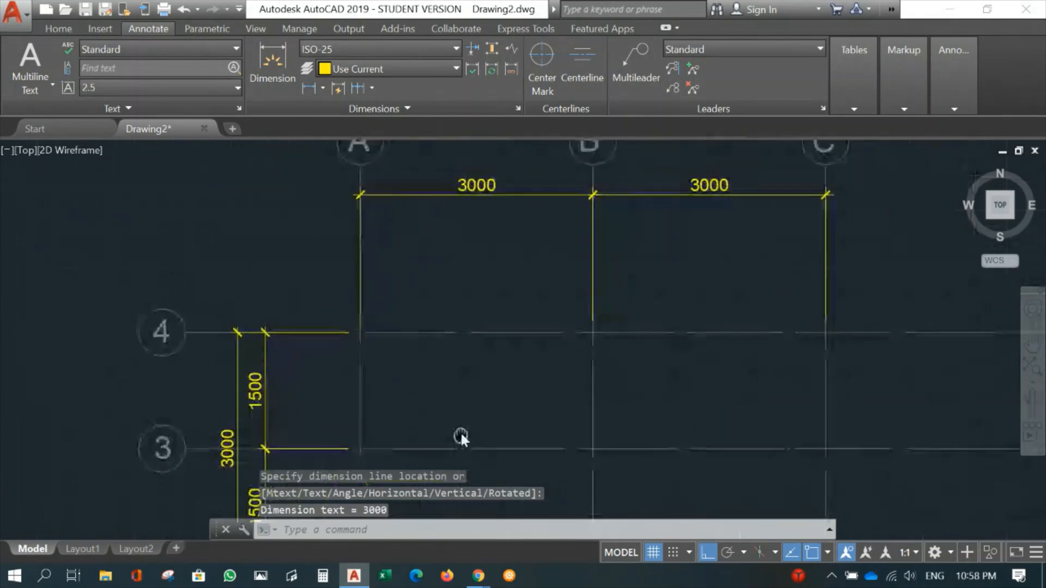
{"action": "middle_click_drag", "start_coordinate": [488, 326], "coordinate": [477, 359]}
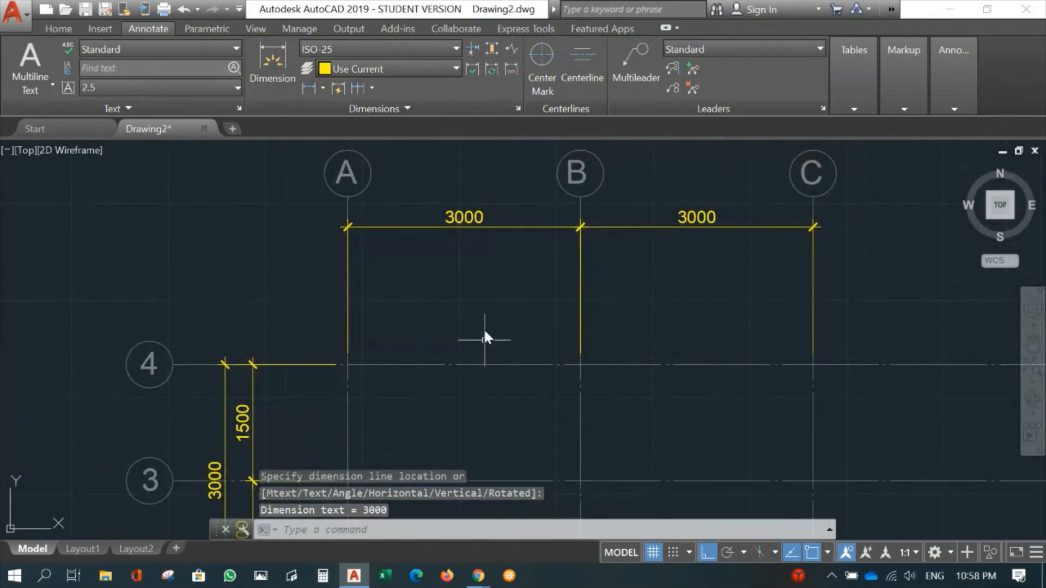
- Add an overall horizontal linear dimension from gridline A to gridline C along gridline 4, between the existing dimension chain and the letter bubbles
{"action": "key", "text": "Return"}
{"action": "key", "text": "Return"}
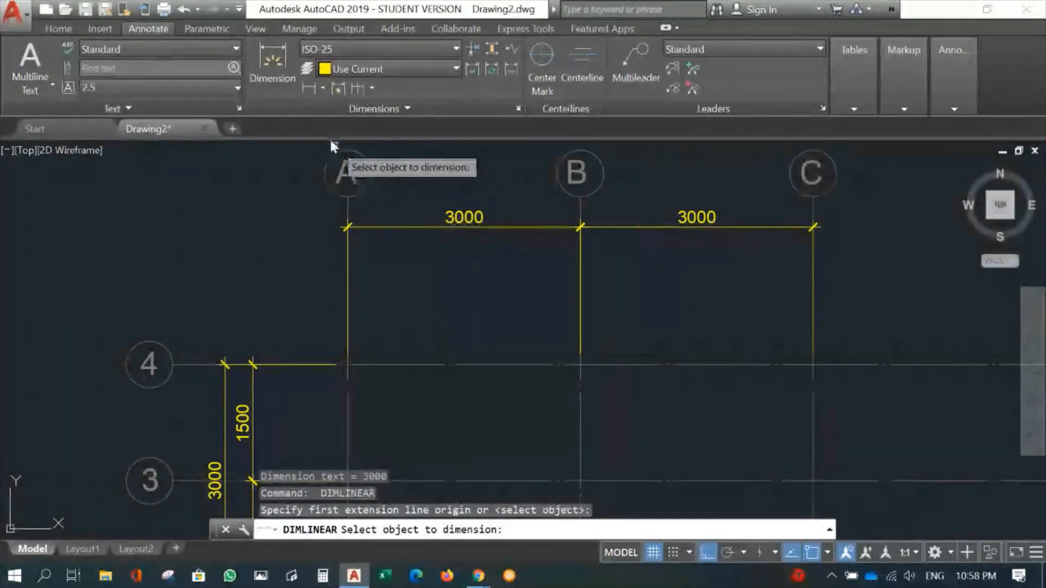
{"action": "key", "text": "Escape"}
{"action": "key", "text": "Return"}
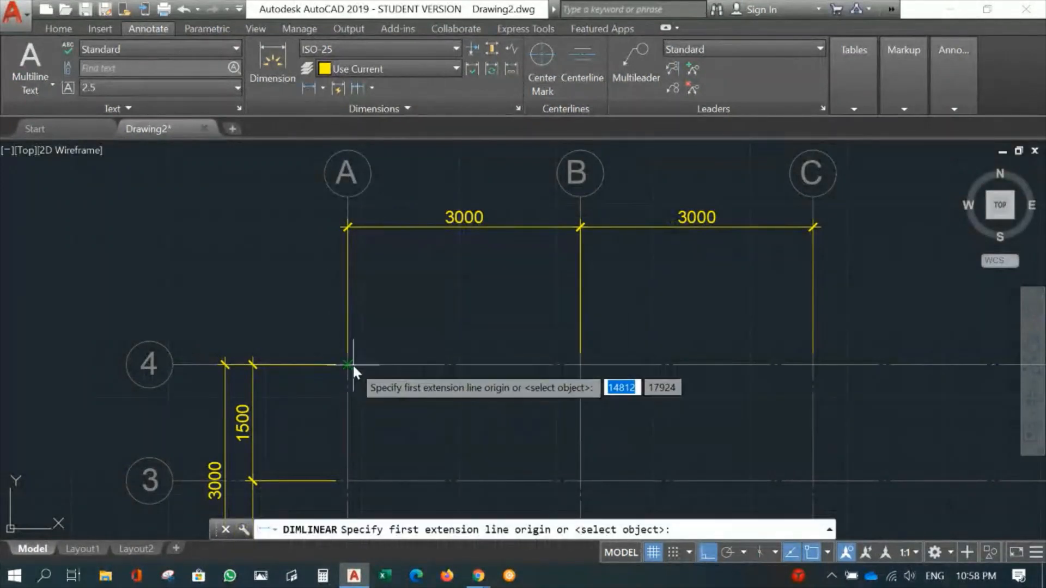
{"action": "left_click", "coordinate": [348, 364]}
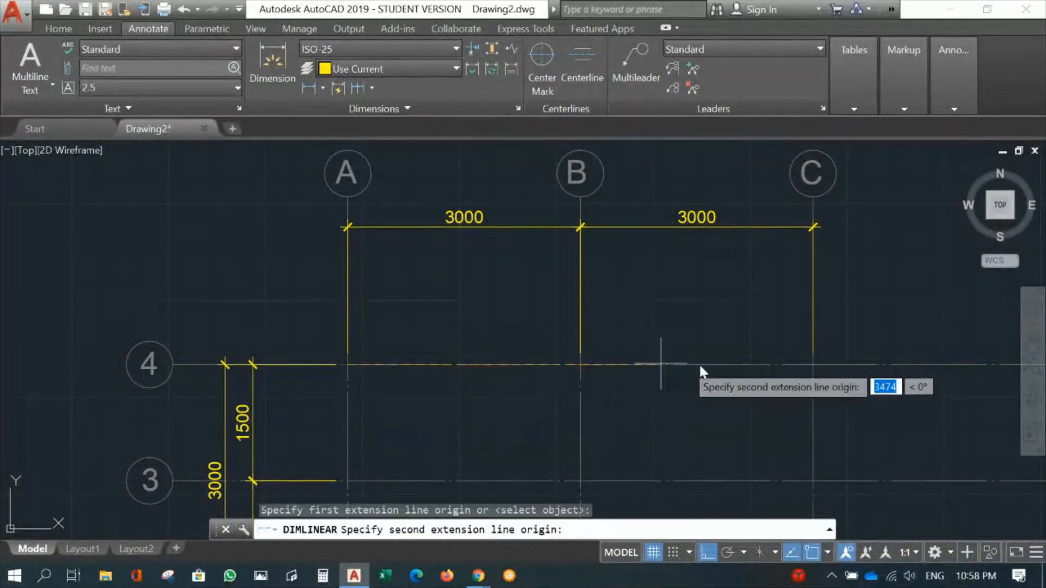
{"action": "left_click", "coordinate": [813, 364]}
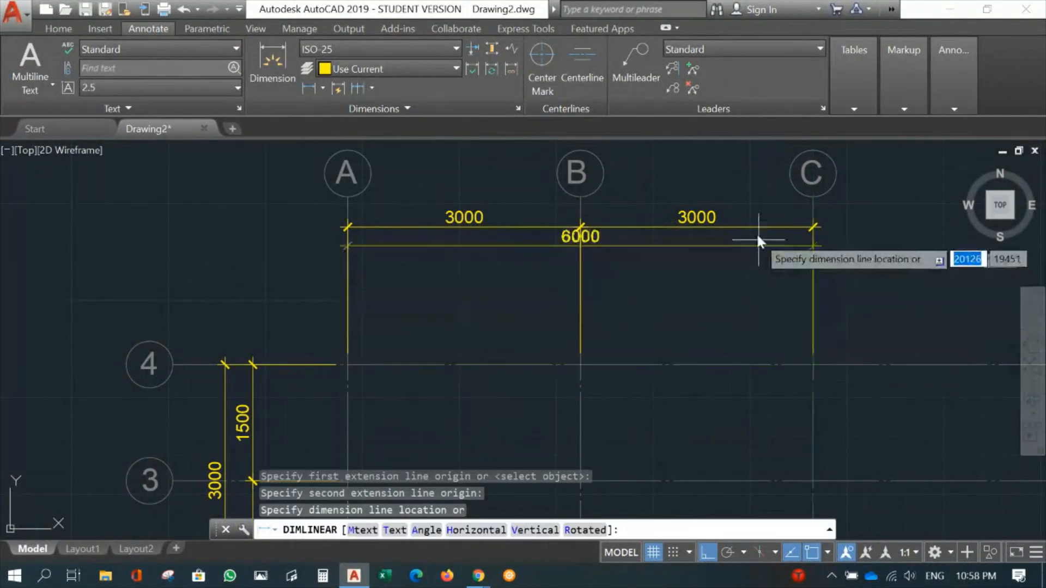
{"action": "left_click", "coordinate": [741, 202]}
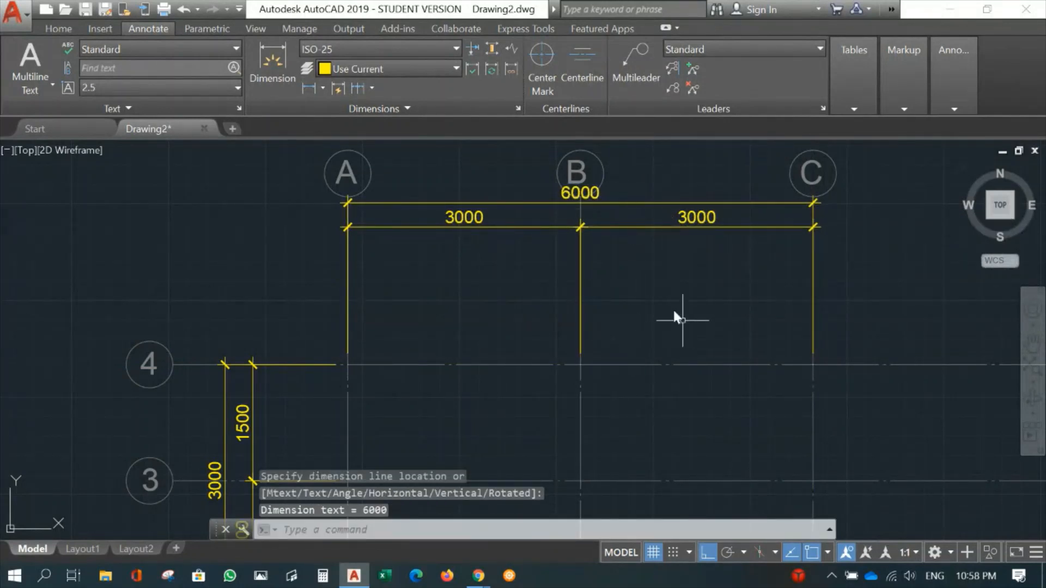
- With object snap off, move the dimension line between gridlines B and C about 193 mm down, away from the overall dimension
{"action": "left_click", "coordinate": [669, 227]}
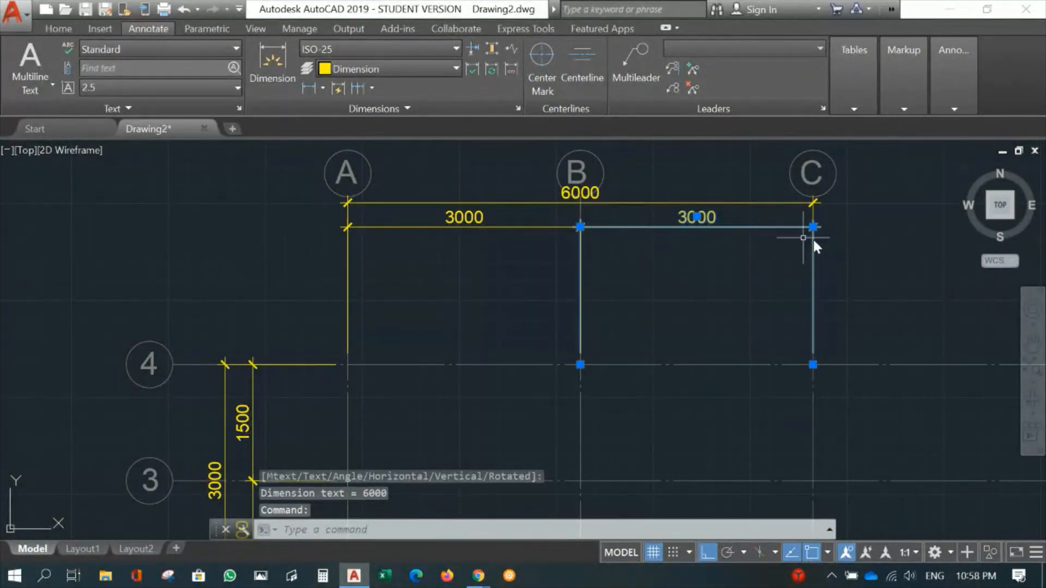
{"action": "scroll", "coordinate": [859, 248], "scroll_direction": "up", "scroll_amount": 2}
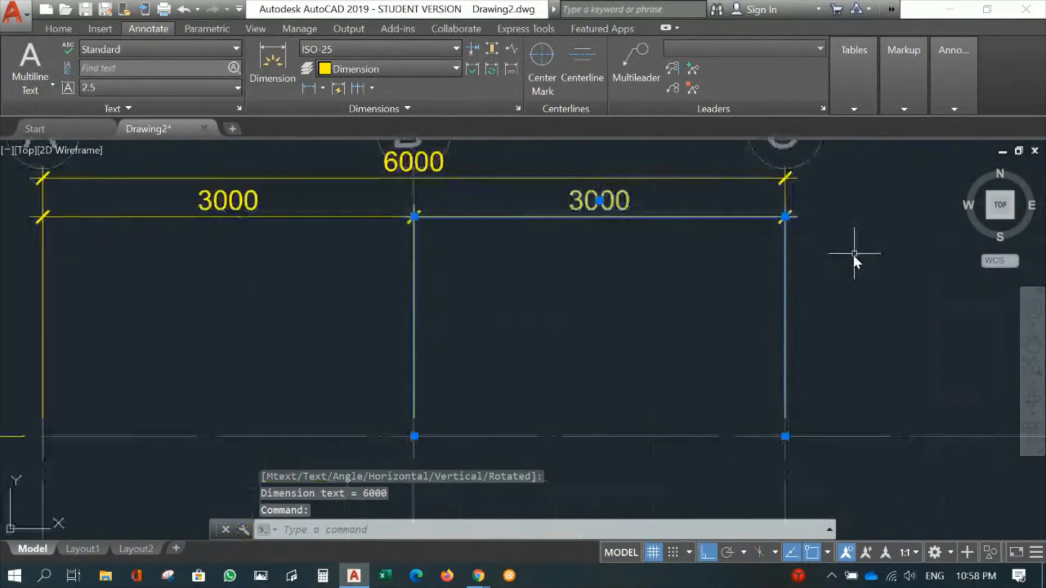
{"action": "left_click", "coordinate": [785, 217]}
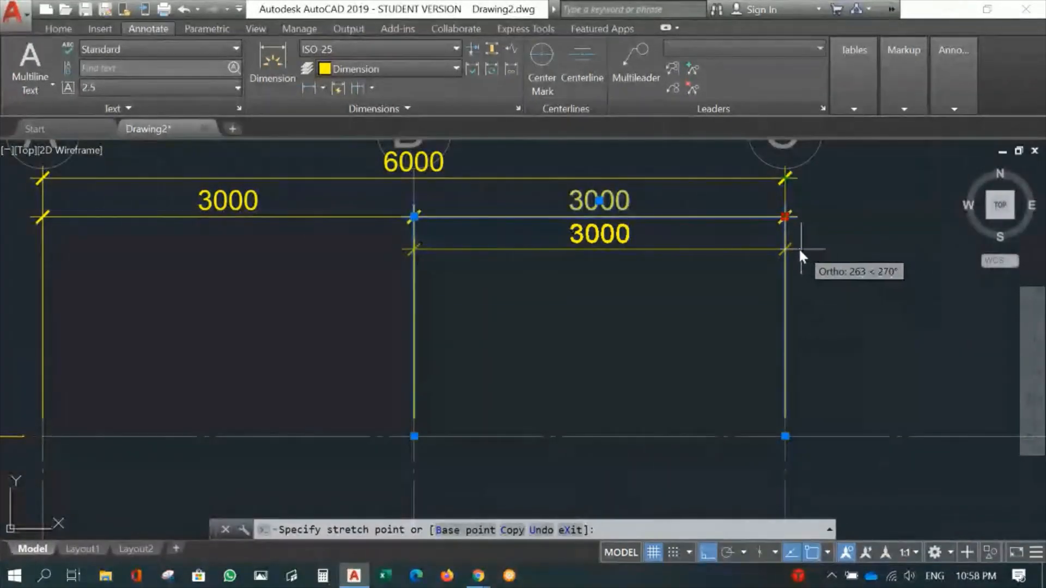
{"action": "key", "text": "F3"}
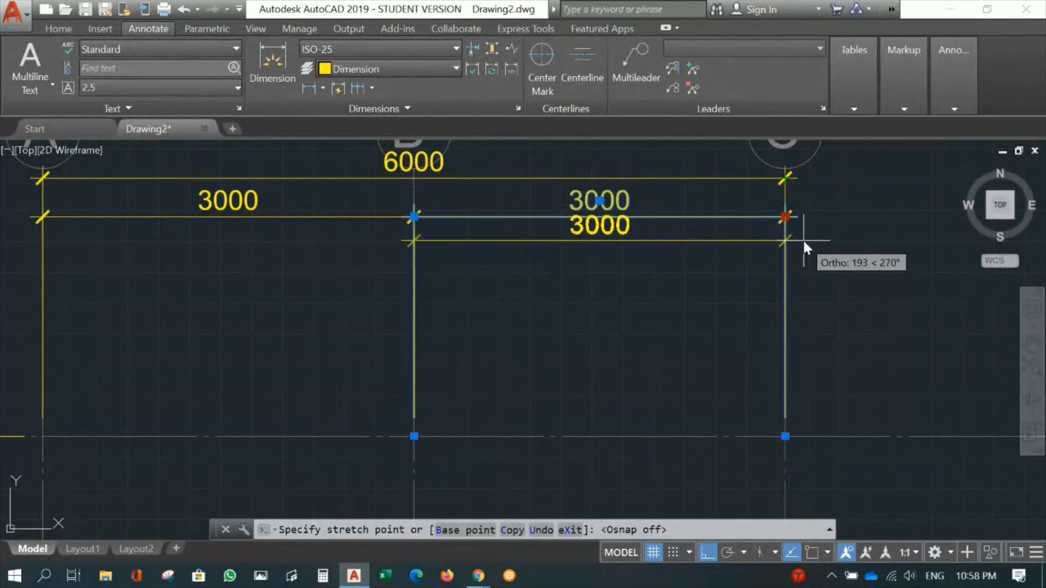
{"action": "left_click", "coordinate": [803, 239]}
{"action": "key", "text": "Escape"}
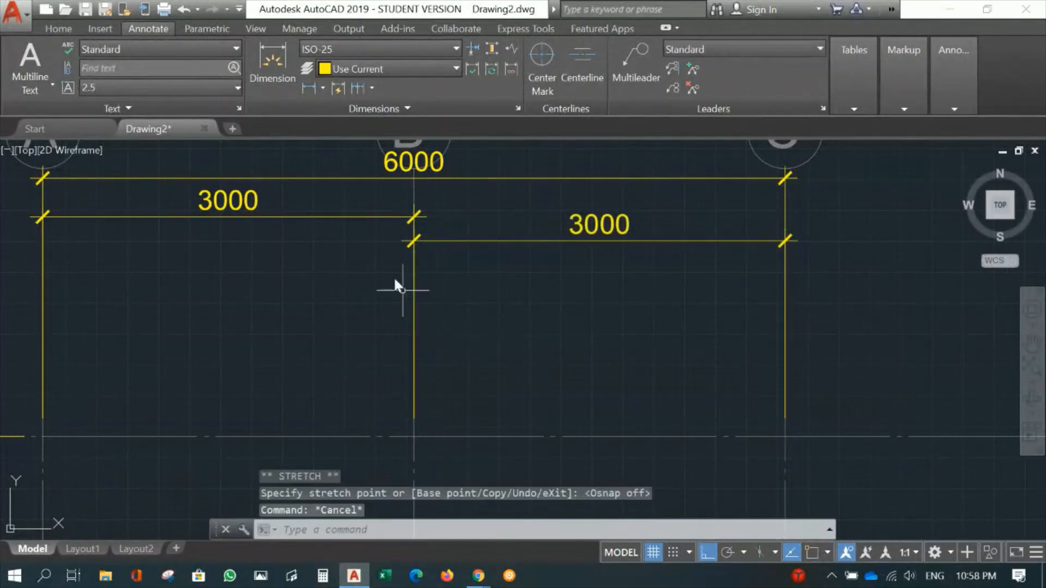
- With object snap on, move the dimension line between gridlines A and B down to align with the B–C dimension line
{"action": "left_click", "coordinate": [376, 218]}
{"action": "left_click", "coordinate": [414, 217]}
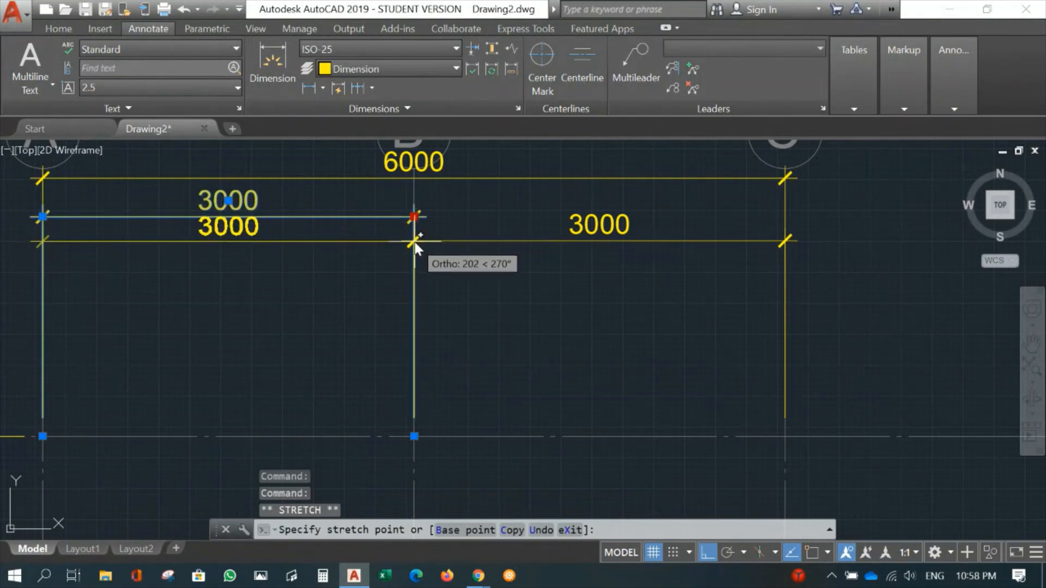
{"action": "key", "text": "F3"}
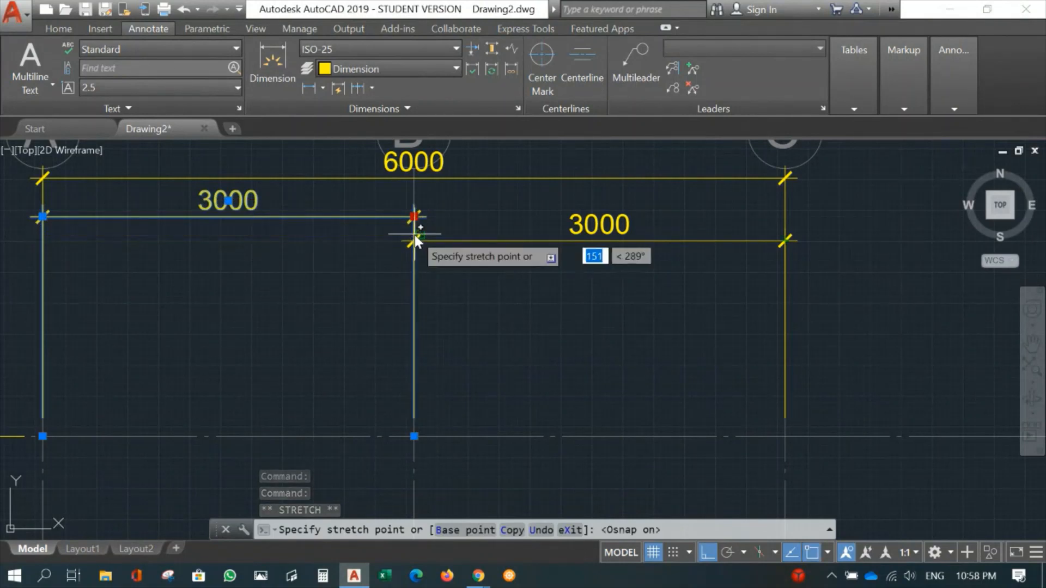
{"action": "scroll", "coordinate": [416, 240], "scroll_direction": "up", "scroll_amount": 5}
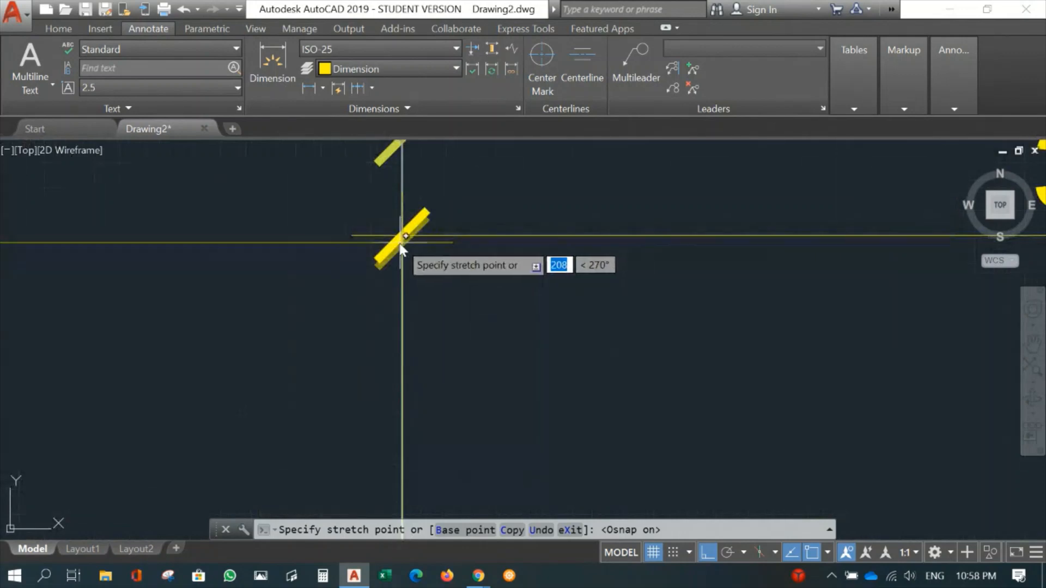
{"action": "left_click", "coordinate": [402, 238]}
{"action": "scroll", "coordinate": [531, 304], "scroll_direction": "down", "scroll_amount": 8}
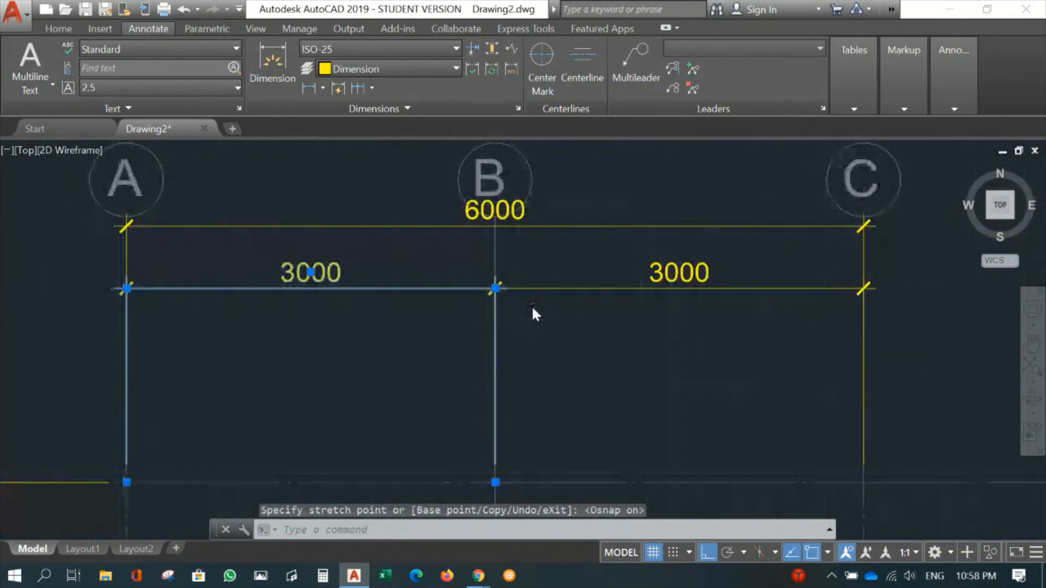
{"action": "key", "text": "Escape"}
{"action": "scroll", "coordinate": [560, 303], "scroll_direction": "up", "scroll_amount": 4}
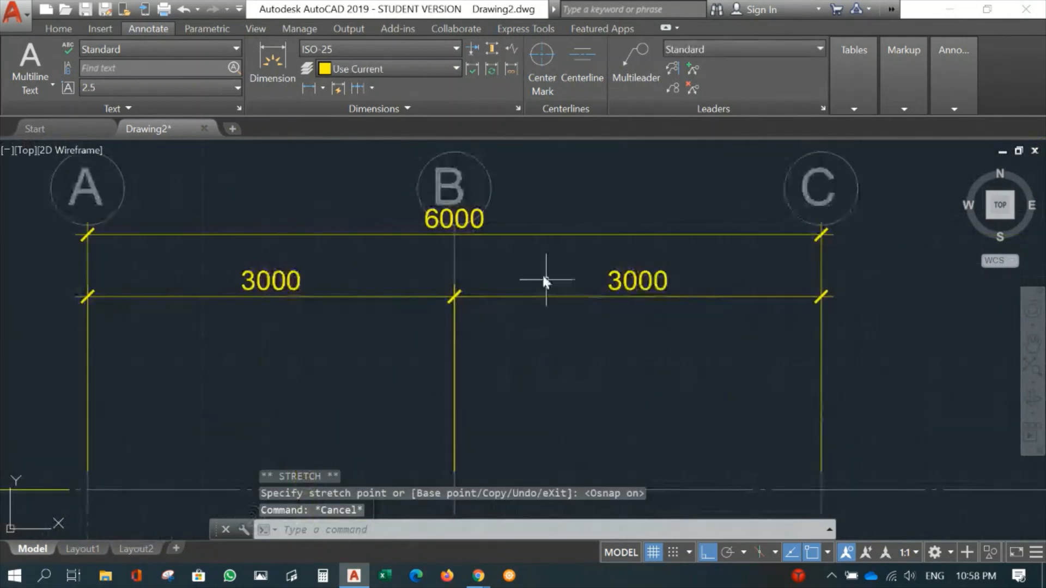
- Move the overall A–C dimension line down, clear of the letter bubbles and just above the chain dimensions
{"action": "left_click", "coordinate": [522, 234]}
{"action": "left_click", "coordinate": [822, 234]}
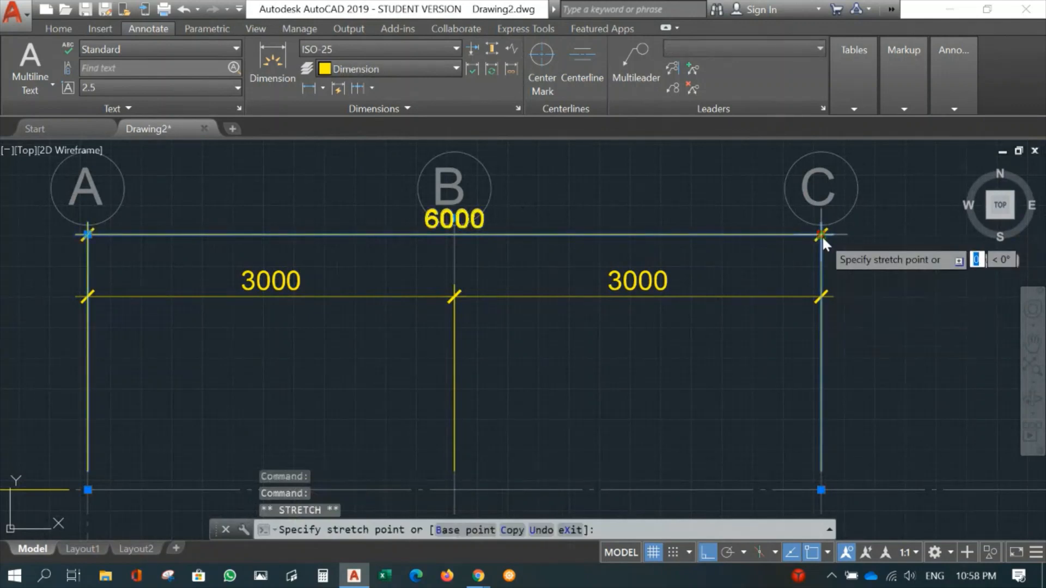
{"action": "left_click", "coordinate": [845, 273]}
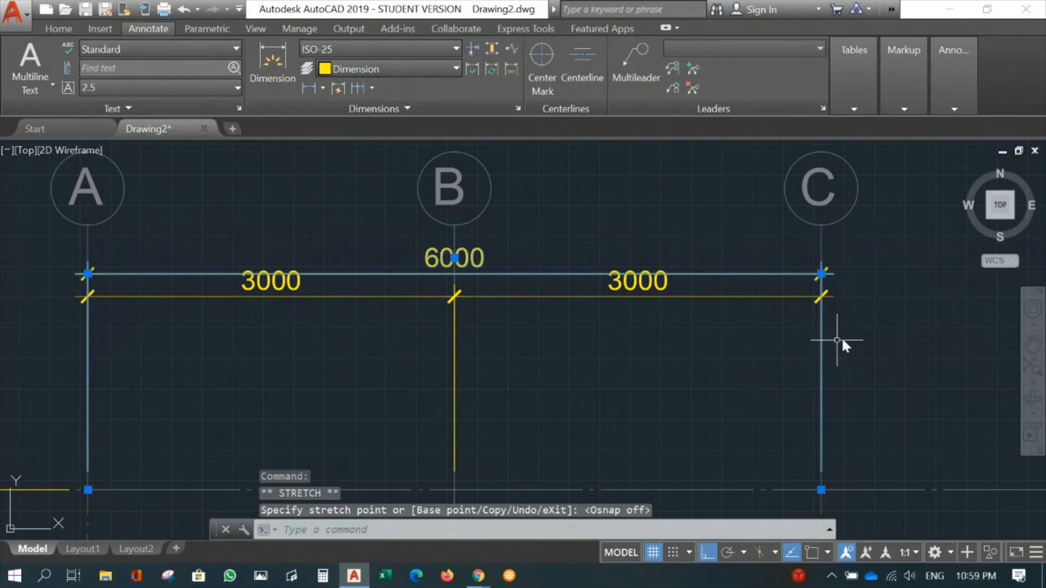
{"action": "key", "text": "Escape"}
- Lower the B–C dimension line slightly below the overall dimension and bring the A–B dimension line down to the same level
{"action": "left_click", "coordinate": [809, 298]}
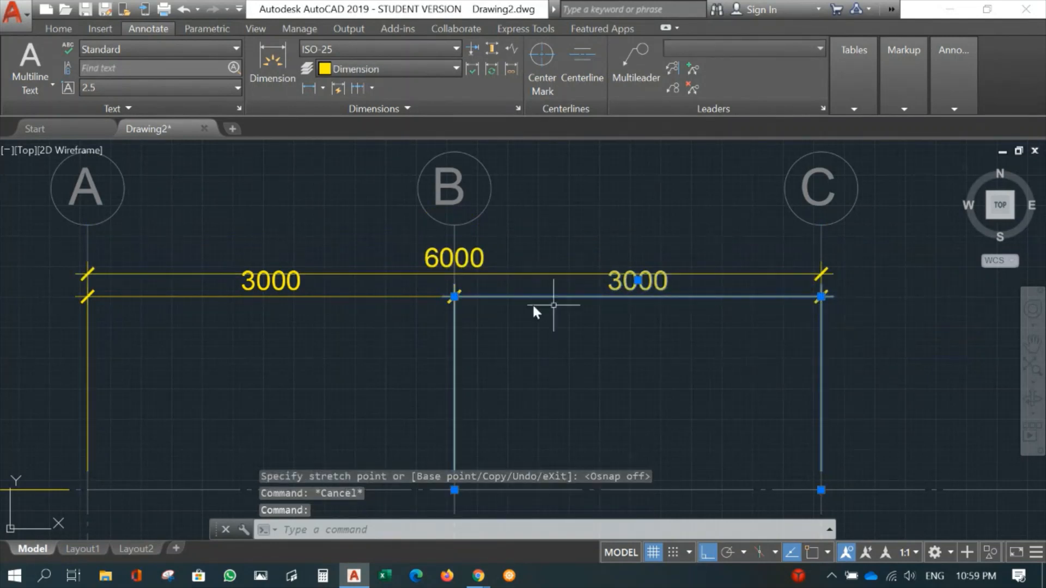
{"action": "left_click", "coordinate": [455, 297]}
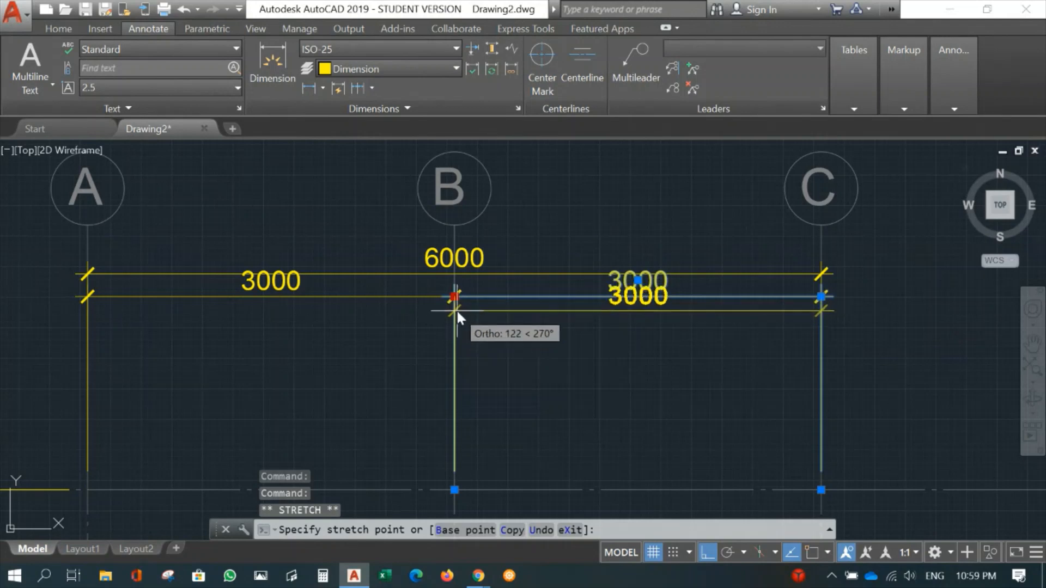
{"action": "left_click", "coordinate": [456, 309]}
{"action": "left_click", "coordinate": [454, 297]}
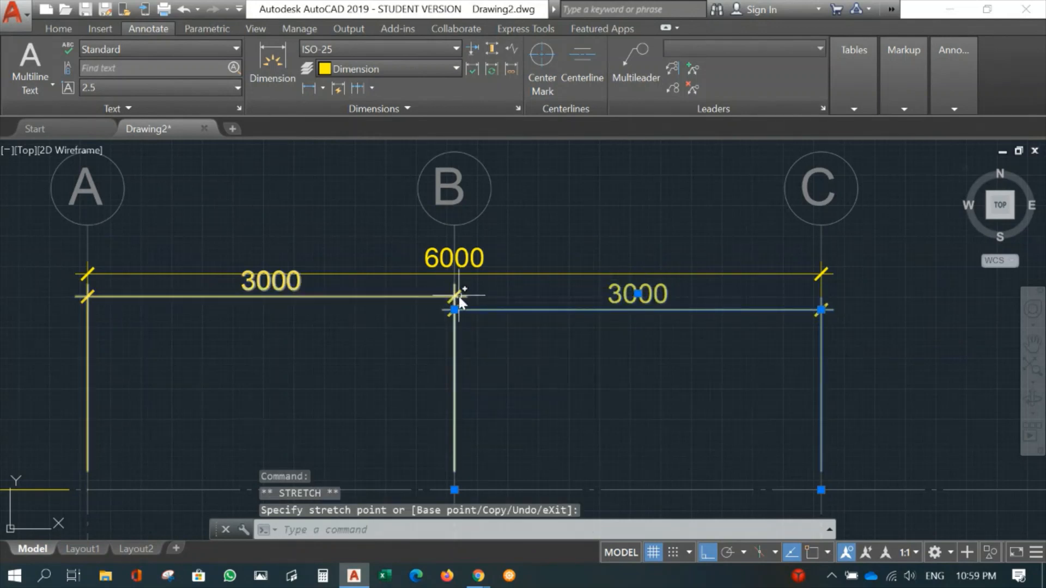
{"action": "left_click", "coordinate": [455, 296]}
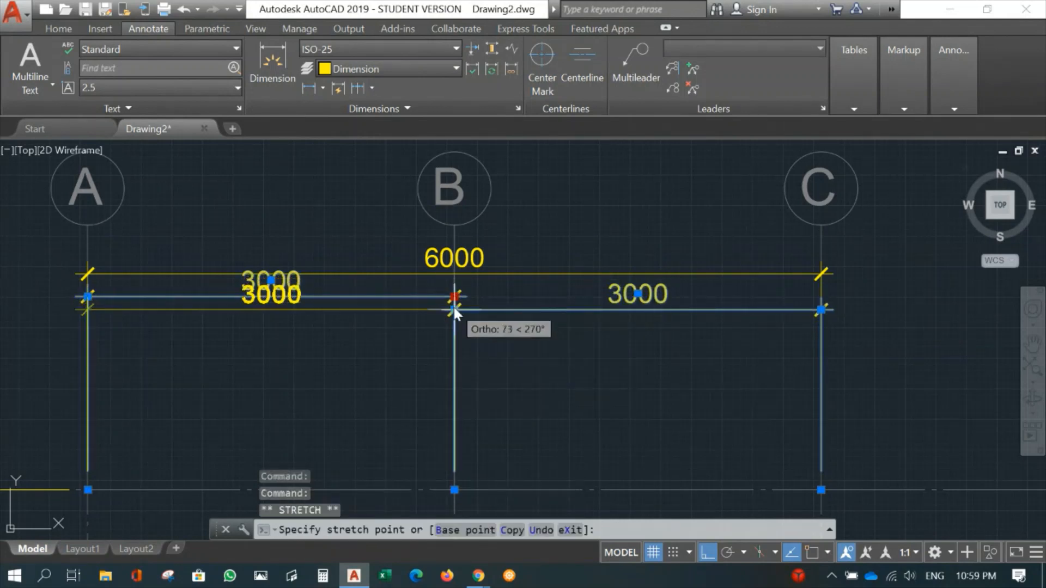
{"action": "left_click", "coordinate": [453, 309]}
{"action": "key", "text": "Escape"}
{"action": "scroll", "coordinate": [628, 398], "scroll_direction": "down", "scroll_amount": 4}
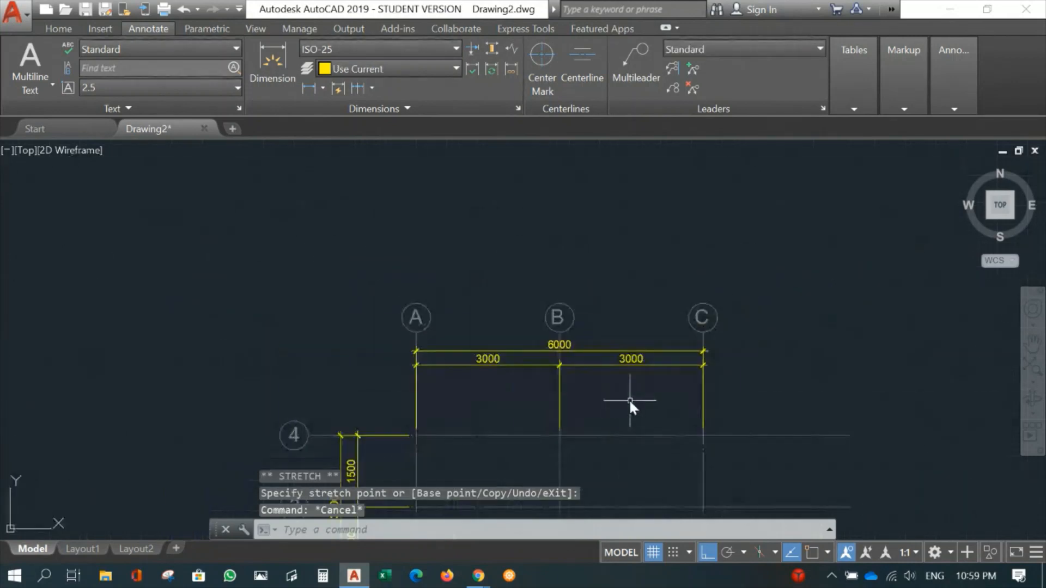
- Continue the vertical dimension between gridlines 2 and 3 down to the intersection of gridlines A and 1
{"action": "mouse_move", "coordinate": [628, 398]}
{"action": "middle_mouse_down"}
{"action": "mouse_move", "coordinate": [625, 350]}
{"action": "mouse_move", "coordinate": [589, 262]}
{"action": "middle_mouse_up"}
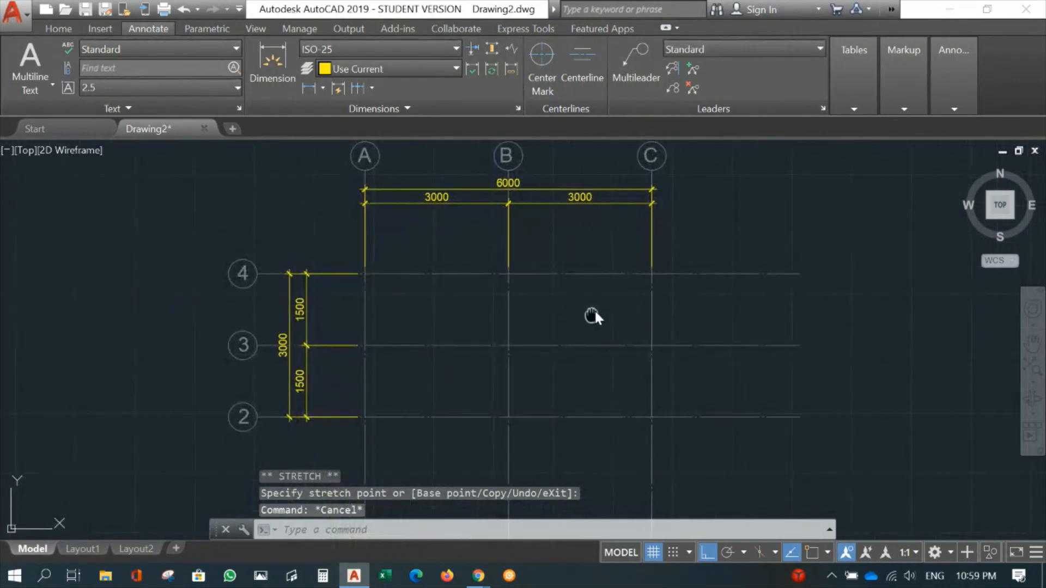
{"action": "middle_click_drag", "start_coordinate": [594, 310], "coordinate": [604, 281]}
{"action": "scroll", "coordinate": [603, 281], "scroll_direction": "down", "scroll_amount": 4}
{"action": "scroll", "coordinate": [558, 337], "scroll_direction": "up", "scroll_amount": 3}
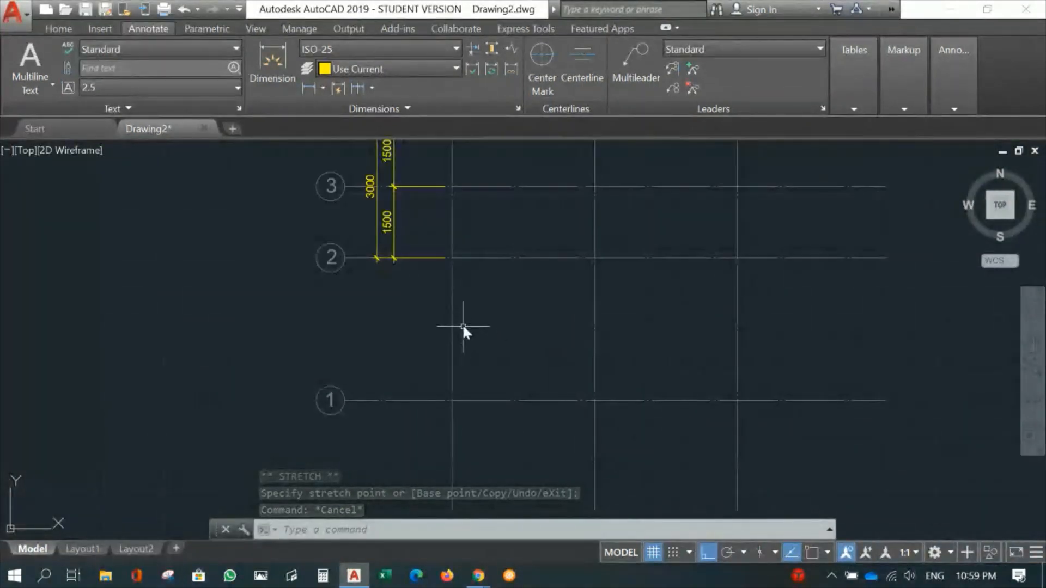
{"action": "middle_click_drag", "start_coordinate": [577, 318], "coordinate": [614, 331]}
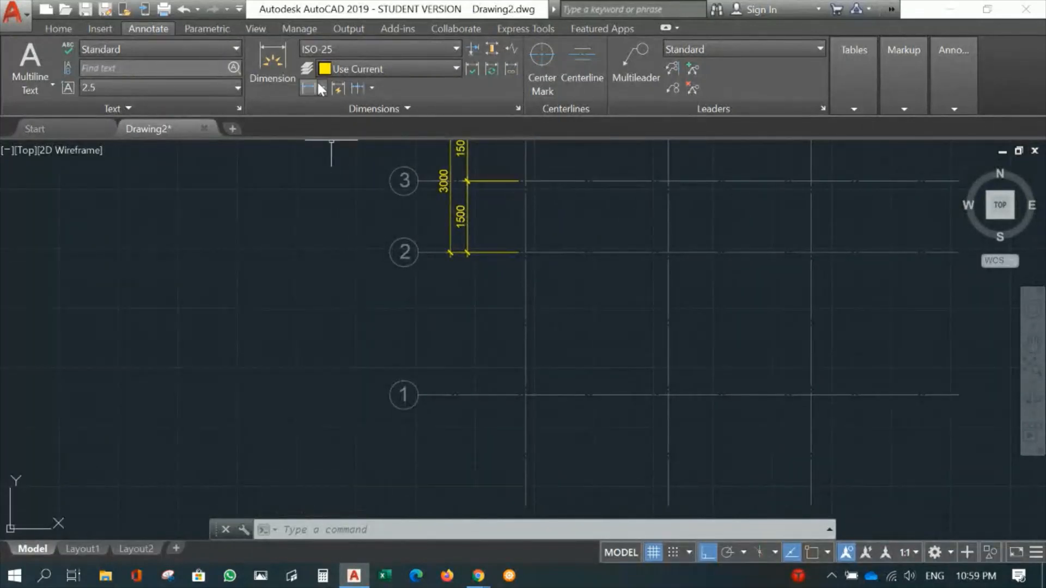
{"action": "left_click", "coordinate": [356, 87]}
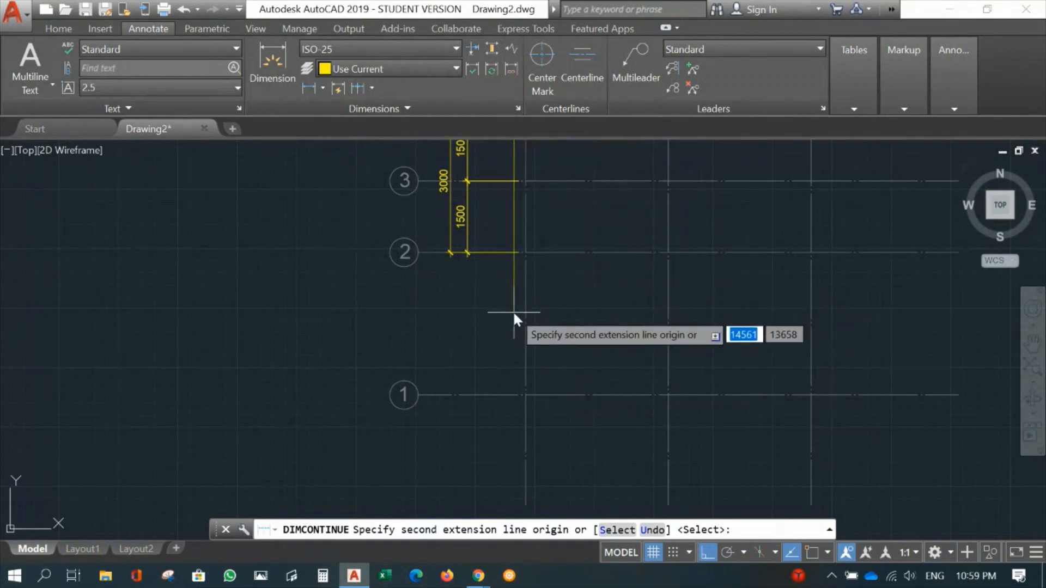
{"action": "type", "text": "s"}
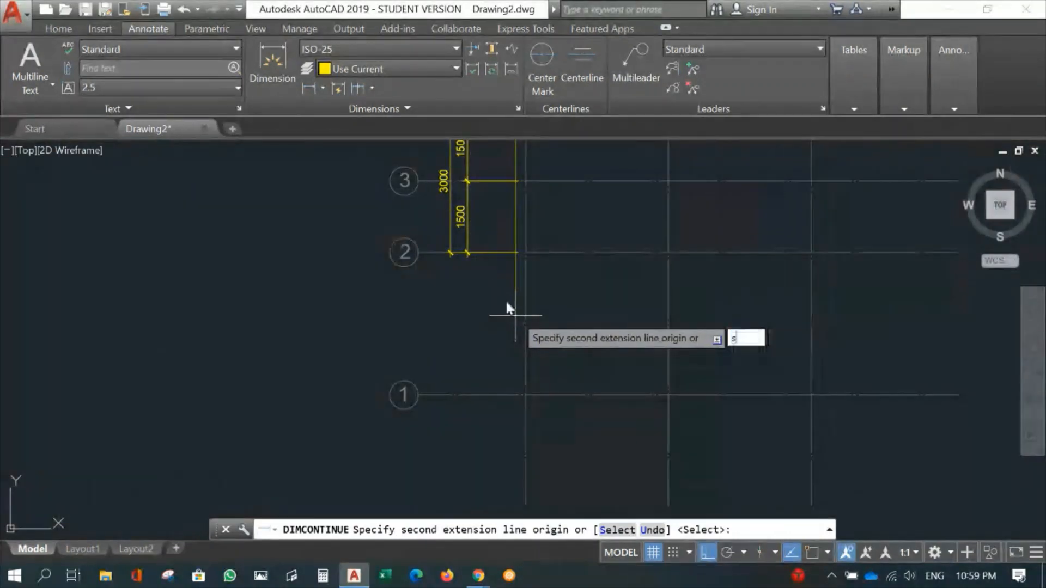
{"action": "key", "text": "Return"}
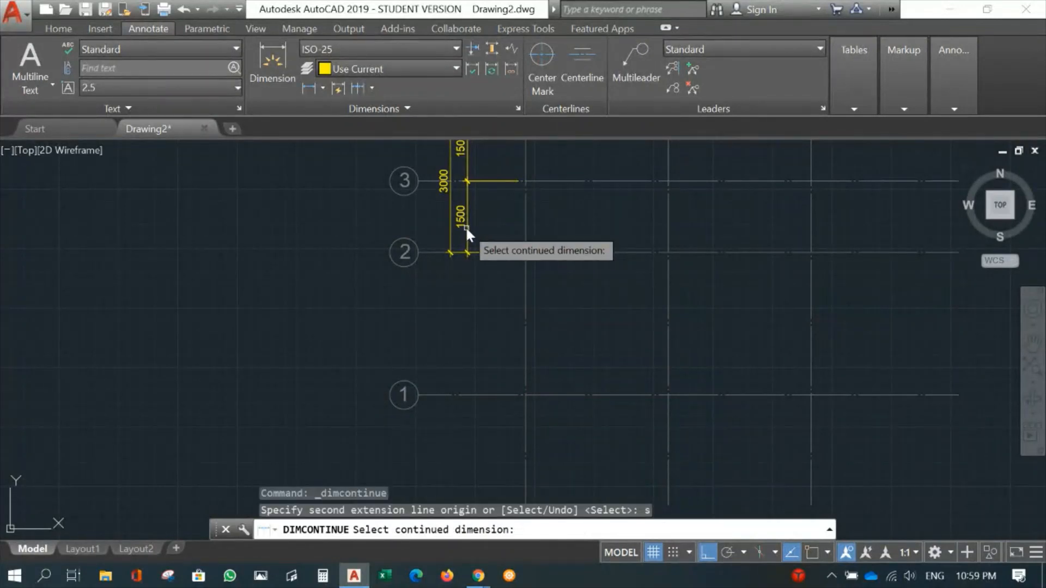
{"action": "left_click", "coordinate": [466, 227]}
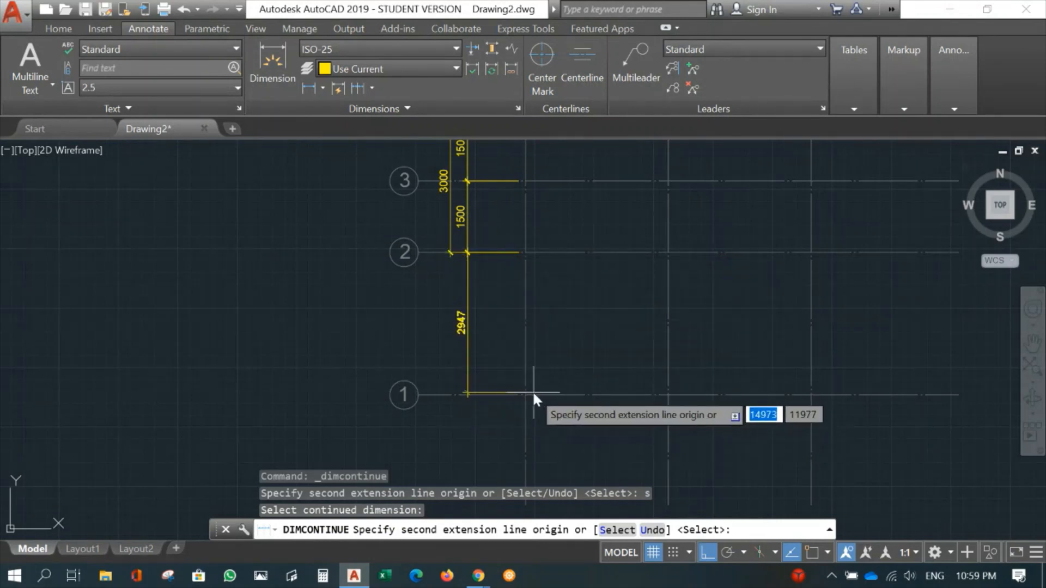
{"action": "key", "text": "F3"}
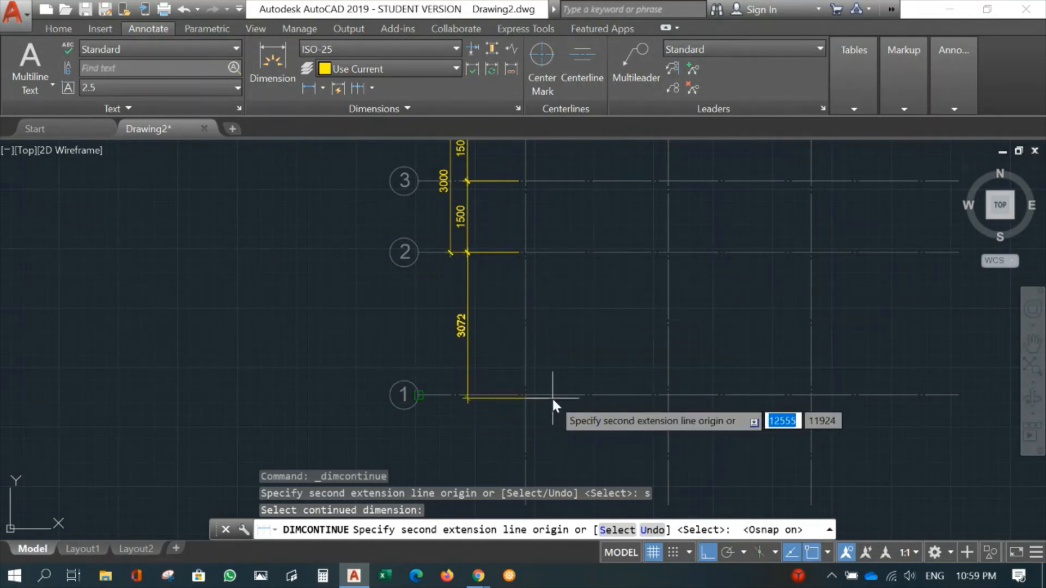
{"action": "left_click", "coordinate": [523, 395]}
{"action": "key", "text": "Escape"}
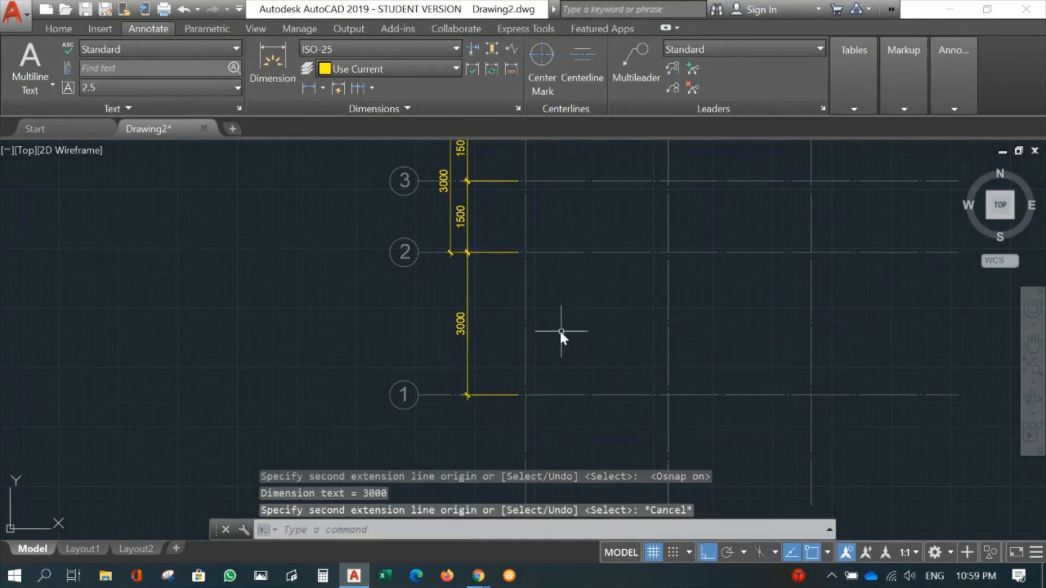
- Stretch the lower end of the overall vertical dimension from gridline 2 to the intersection of gridlines A and 1
{"action": "left_click", "coordinate": [449, 223]}
{"action": "left_click", "coordinate": [527, 252]}
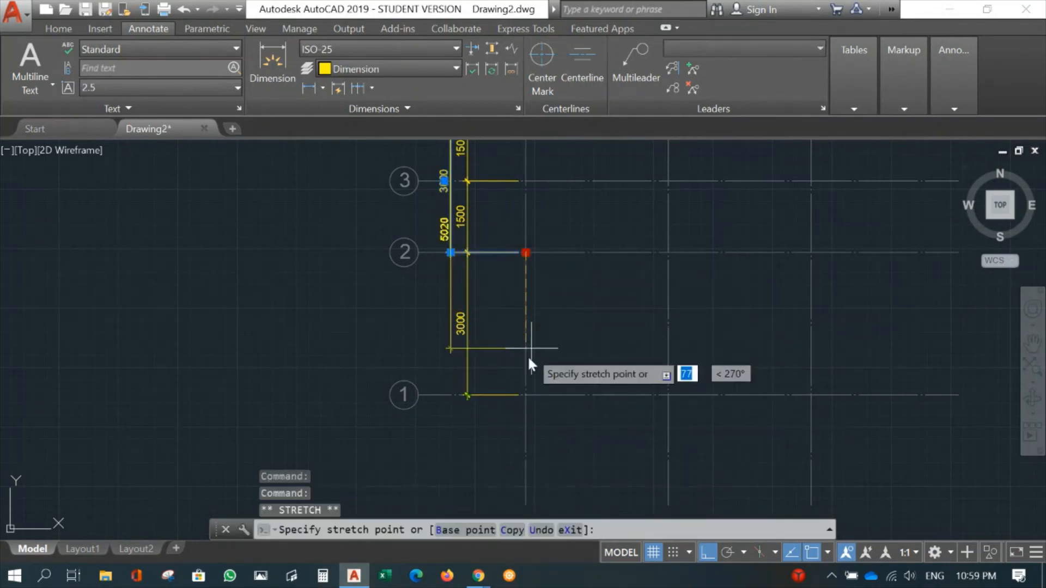
{"action": "left_click", "coordinate": [528, 394]}
{"action": "key", "text": "Escape"}
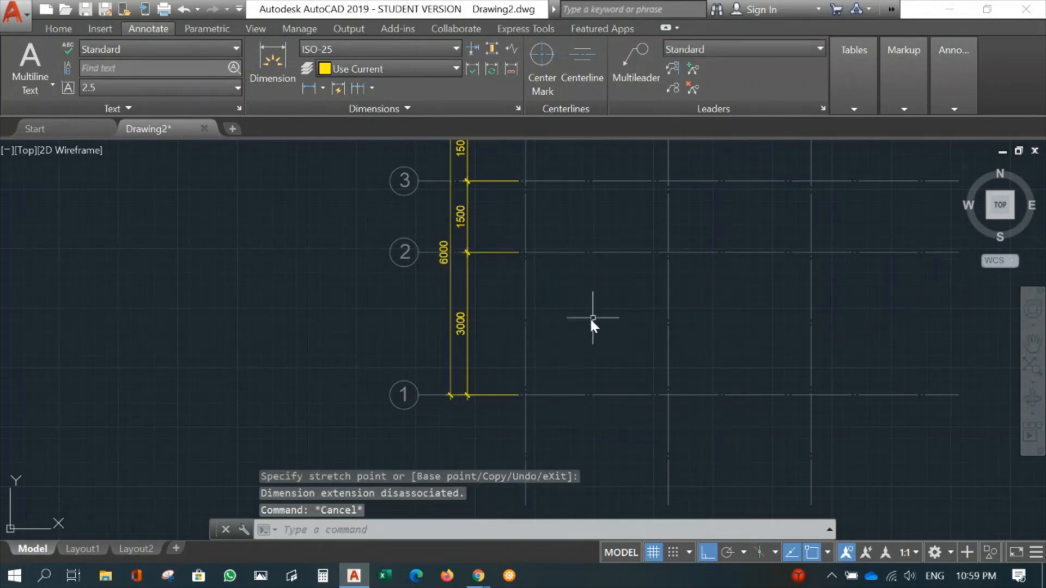
- Look over the gridline bubbles and dimensions across gridlines A to C and 1 to 4
{"action": "scroll", "coordinate": [643, 333], "scroll_direction": "down", "scroll_amount": 4}
{"action": "middle_click_drag", "start_coordinate": [643, 334], "coordinate": [424, 316]}
{"action": "scroll", "coordinate": [425, 316], "scroll_direction": "up", "scroll_amount": 2}
{"action": "mouse_move", "coordinate": [409, 265]}
{"action": "middle_mouse_down"}
{"action": "mouse_move", "coordinate": [416, 320]}
{"action": "mouse_move", "coordinate": [406, 320]}
{"action": "middle_mouse_up"}
{"action": "scroll", "coordinate": [416, 320], "scroll_direction": "up", "scroll_amount": 1}
{"action": "scroll", "coordinate": [416, 320], "scroll_direction": "down", "scroll_amount": 1}
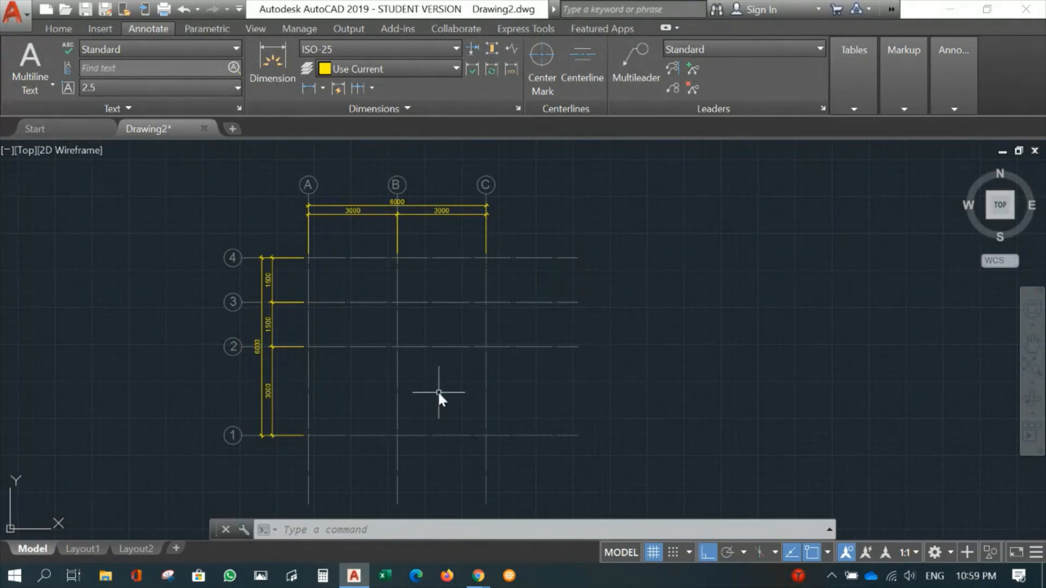
{"action": "mouse_move", "coordinate": [439, 392]}
{"action": "middle_mouse_down"}
{"action": "mouse_move", "coordinate": [470, 389]}
{"action": "mouse_move", "coordinate": [472, 413]}
{"action": "middle_mouse_up"}
{"action": "scroll", "coordinate": [462, 388], "scroll_direction": "up", "scroll_amount": 2}
{"action": "scroll", "coordinate": [479, 394], "scroll_direction": "down", "scroll_amount": 2}
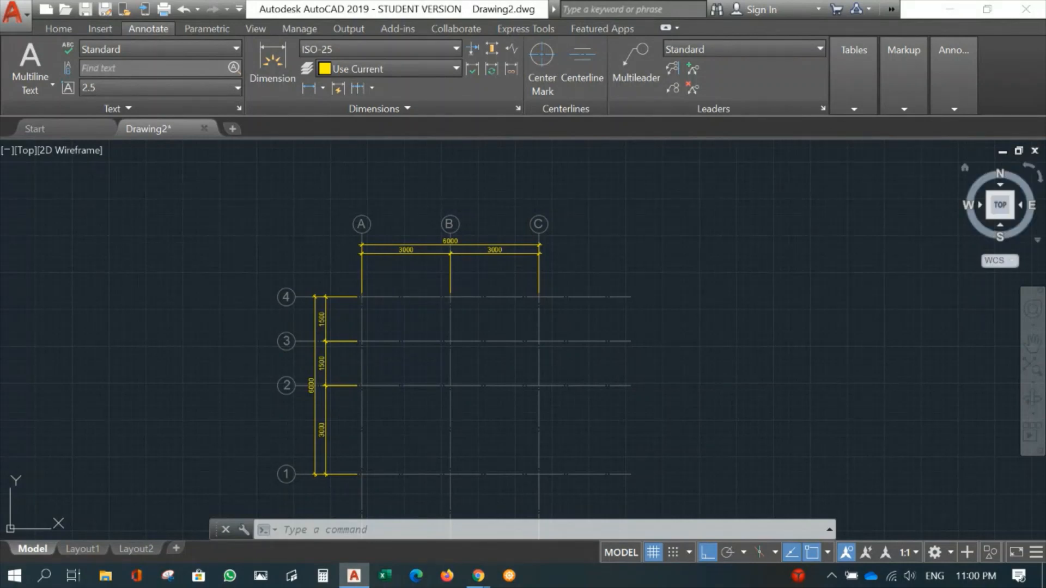
- Make Walls the current layer
{"action": "key", "text": "alt+Tab"}
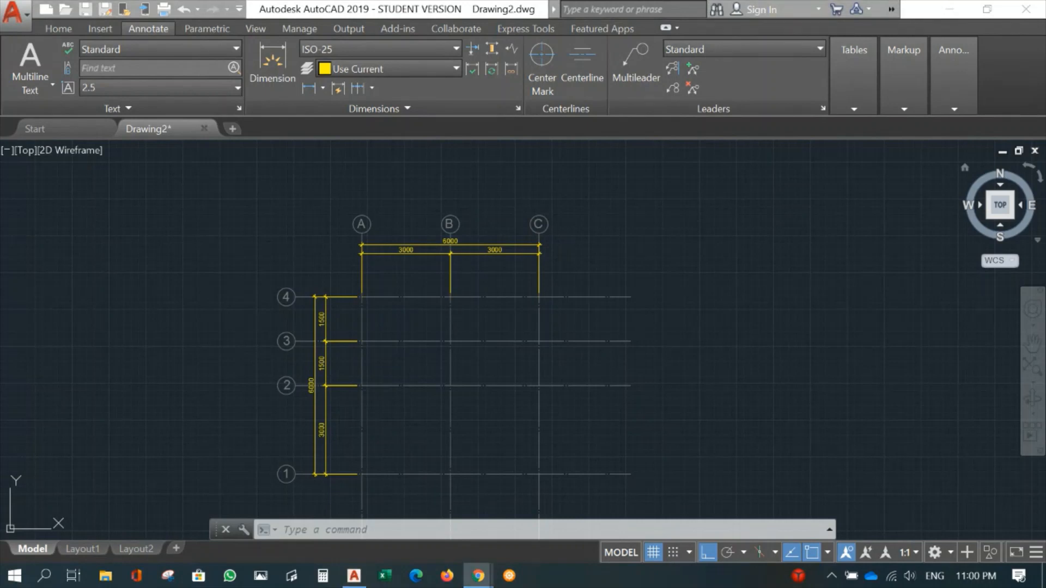
{"action": "scroll", "coordinate": [631, 448], "scroll_direction": "up", "scroll_amount": 2}
{"action": "mouse_move", "coordinate": [527, 339]}
{"action": "middle_mouse_down"}
{"action": "mouse_move", "coordinate": [476, 276]}
{"action": "mouse_move", "coordinate": [474, 304]}
{"action": "mouse_move", "coordinate": [469, 231]}
{"action": "middle_mouse_up"}
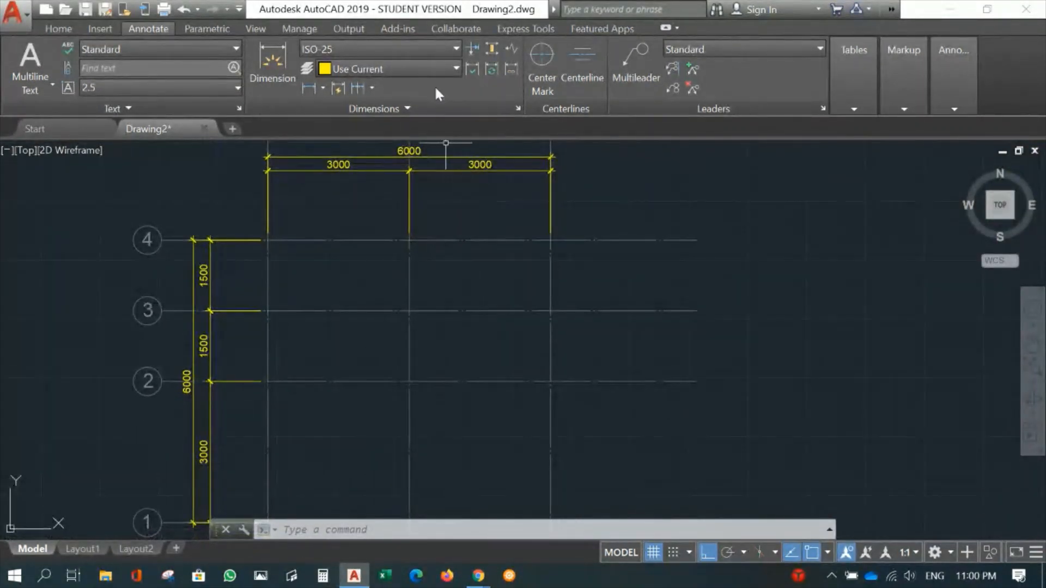
{"action": "left_click", "coordinate": [61, 28]}
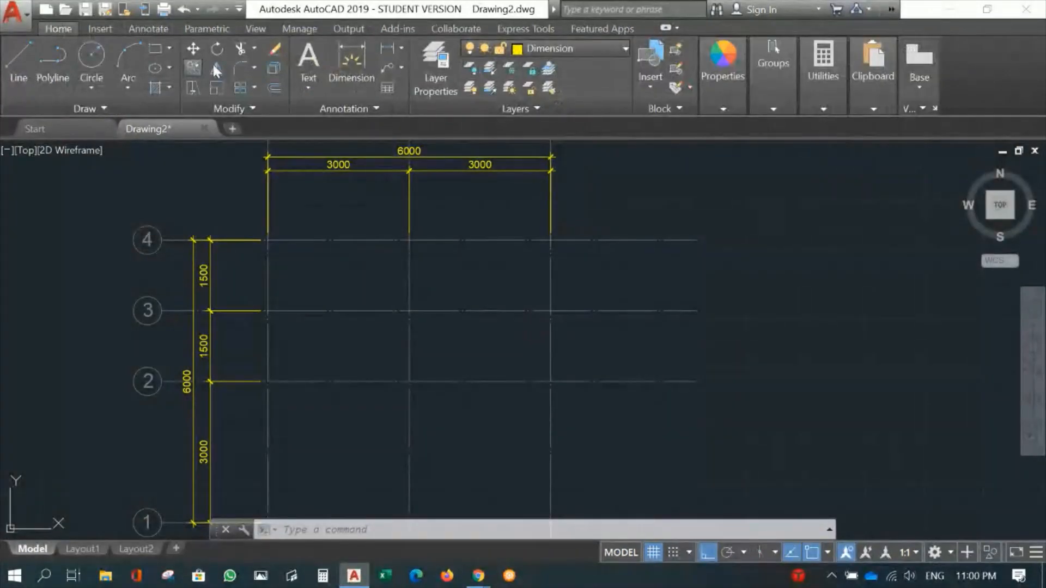
{"action": "left_click", "coordinate": [601, 47]}
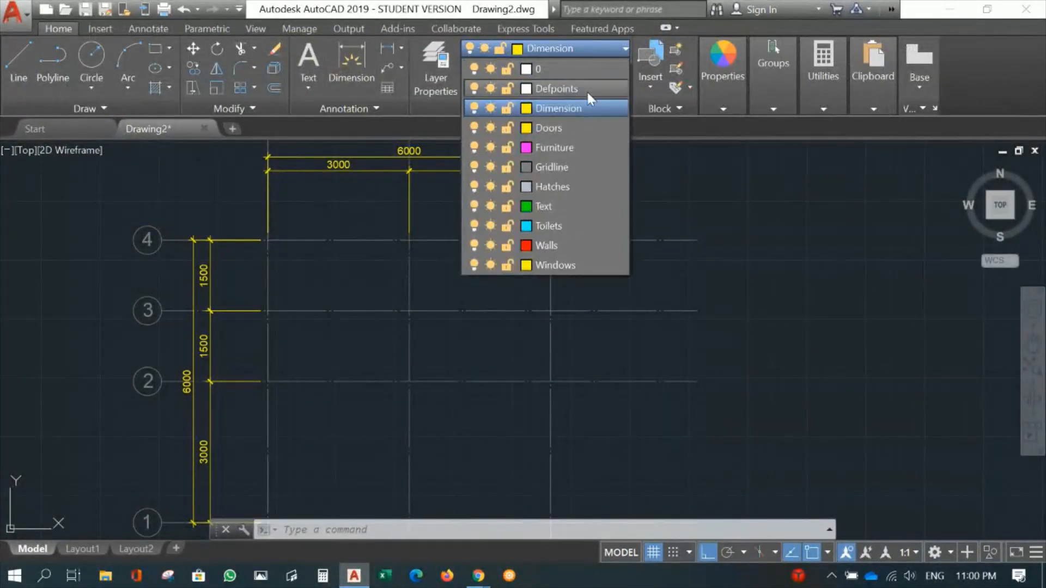
{"action": "left_click", "coordinate": [541, 248]}
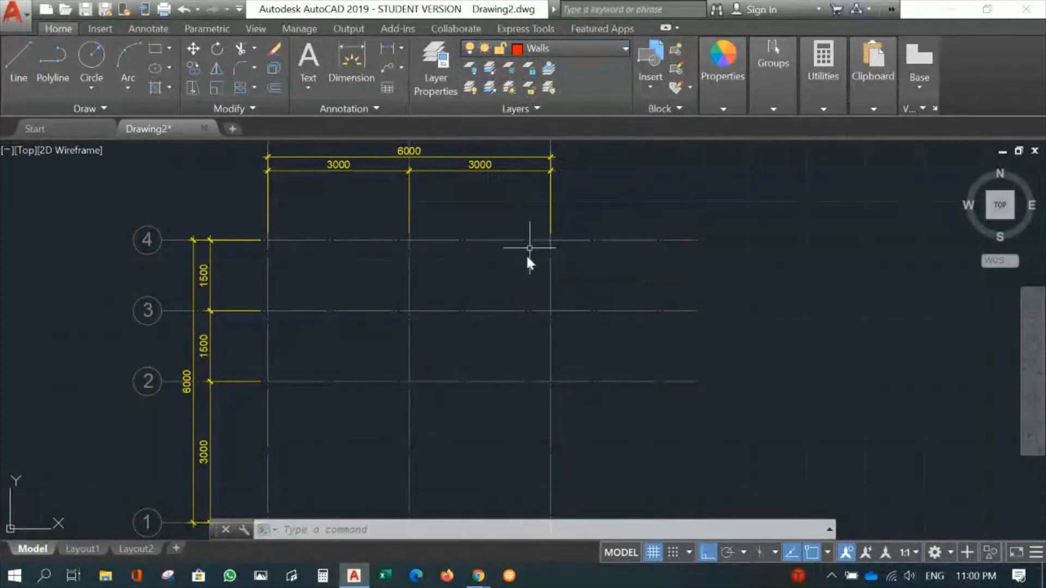
- Examine the gridline layout and its intersections, ending close up on the bays between gridlines A to C below gridline 4
{"action": "middle_click_drag", "start_coordinate": [512, 268], "coordinate": [519, 257]}
{"action": "scroll", "coordinate": [518, 257], "scroll_direction": "down", "scroll_amount": 2}
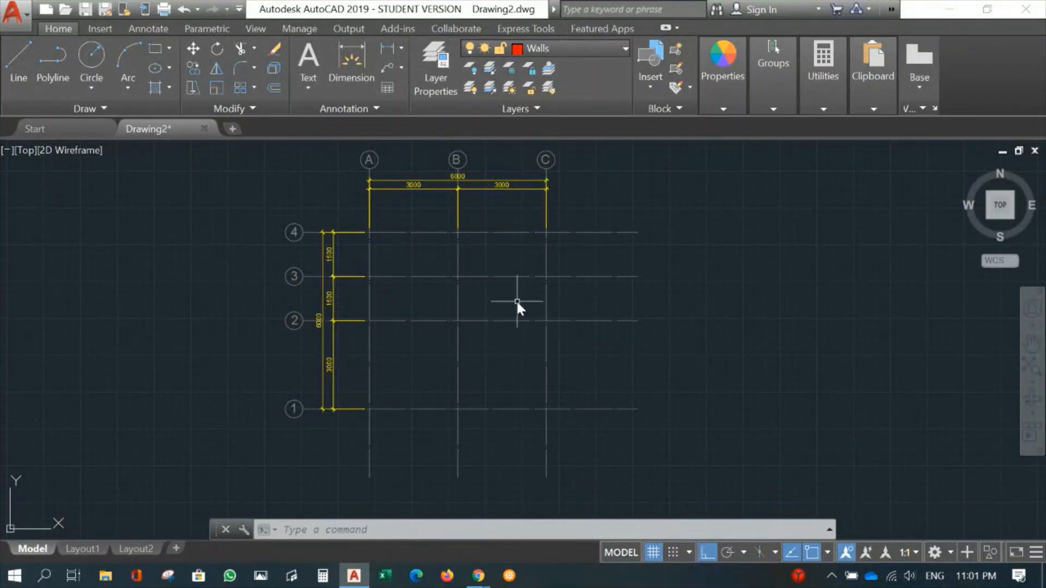
{"action": "middle_click_drag", "start_coordinate": [517, 302], "coordinate": [535, 299]}
{"action": "scroll", "coordinate": [511, 345], "scroll_direction": "up", "scroll_amount": 2}
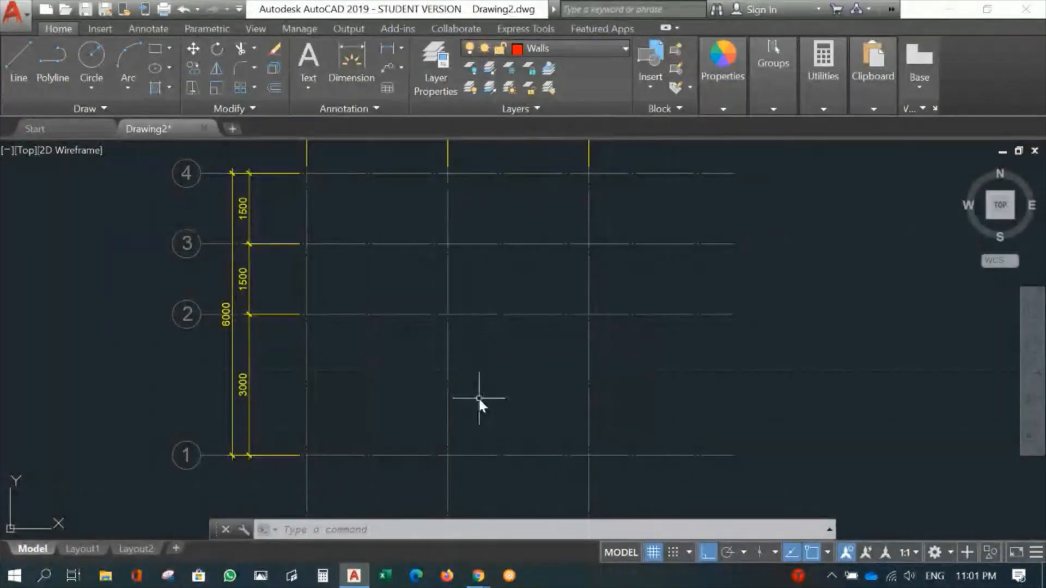
{"action": "middle_click_drag", "start_coordinate": [478, 398], "coordinate": [519, 398]}
{"action": "middle_click_drag", "start_coordinate": [472, 287], "coordinate": [519, 341]}
{"action": "middle_click_drag", "start_coordinate": [493, 280], "coordinate": [445, 375]}
{"action": "scroll", "coordinate": [488, 347], "scroll_direction": "up", "scroll_amount": 2}
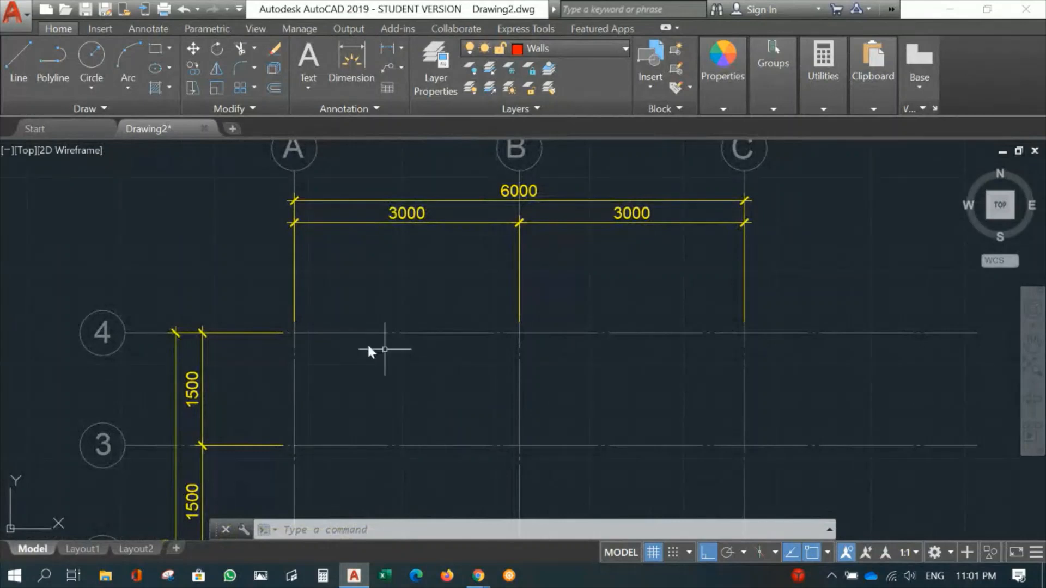
{"action": "scroll", "coordinate": [354, 385], "scroll_direction": "up", "scroll_amount": 2}
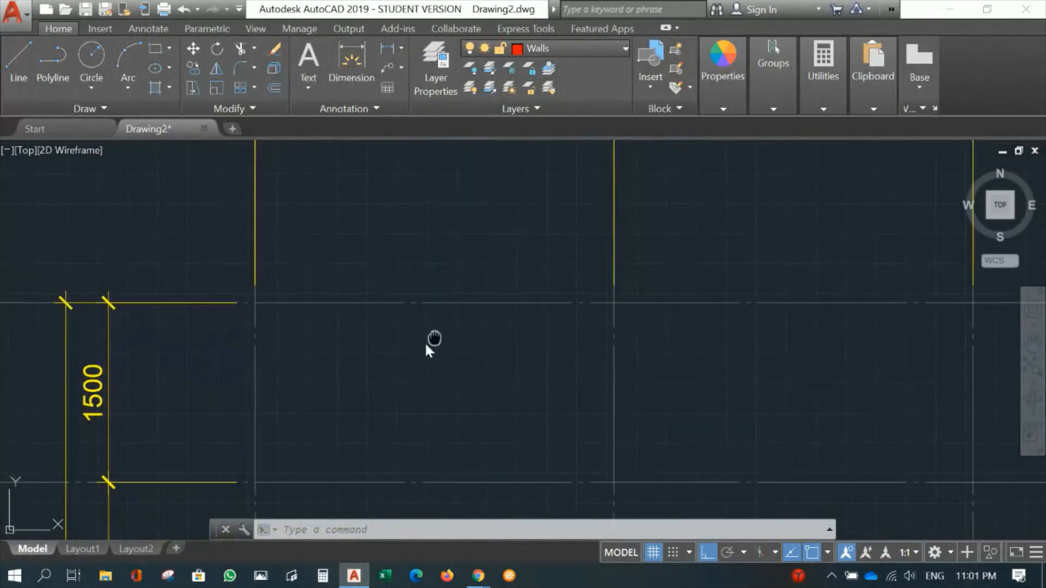
{"action": "middle_click_drag", "start_coordinate": [426, 342], "coordinate": [384, 363]}
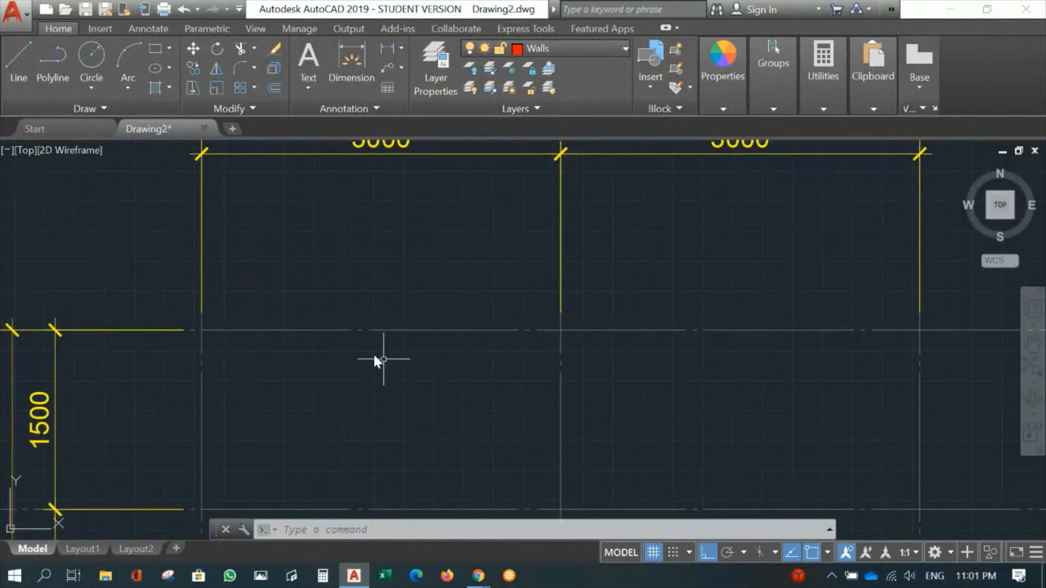
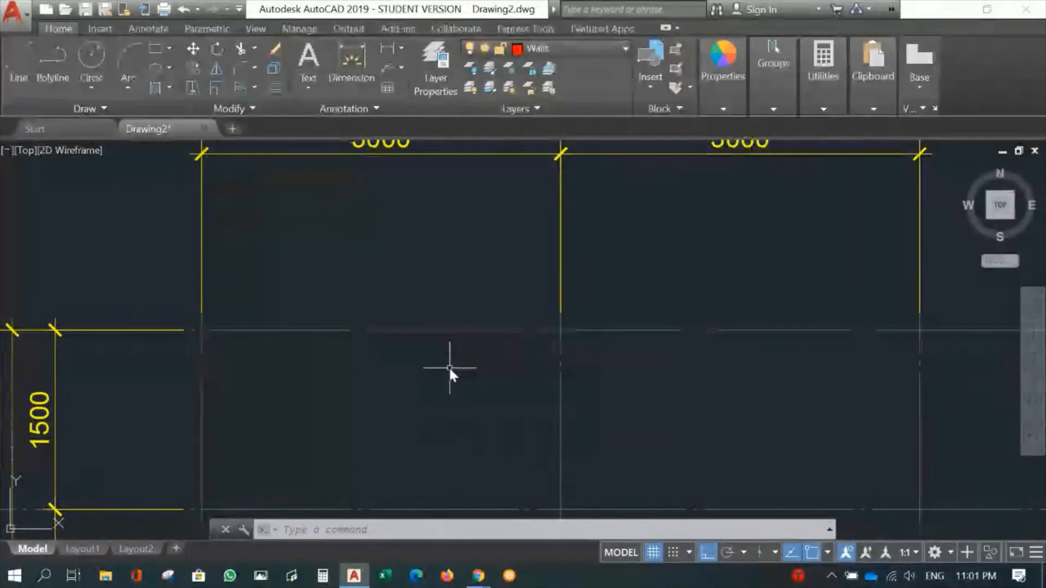
- Offset gridline 4 by 75 mm to both sides for the faces of the wall
{"action": "type", "text": "o"}
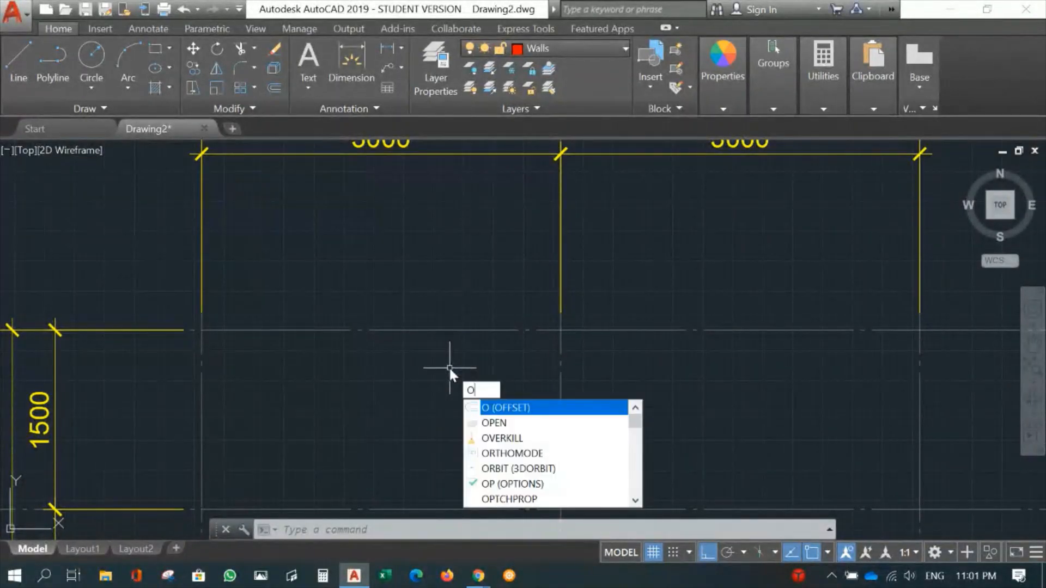
{"action": "key", "text": "Return"}
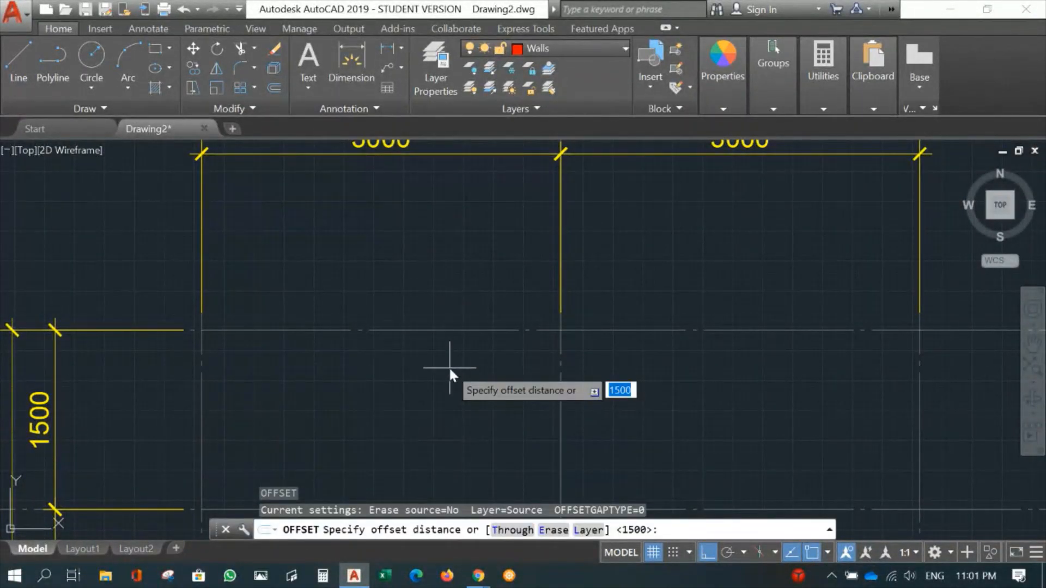
{"action": "type", "text": "75"}
{"action": "key", "text": "Return"}
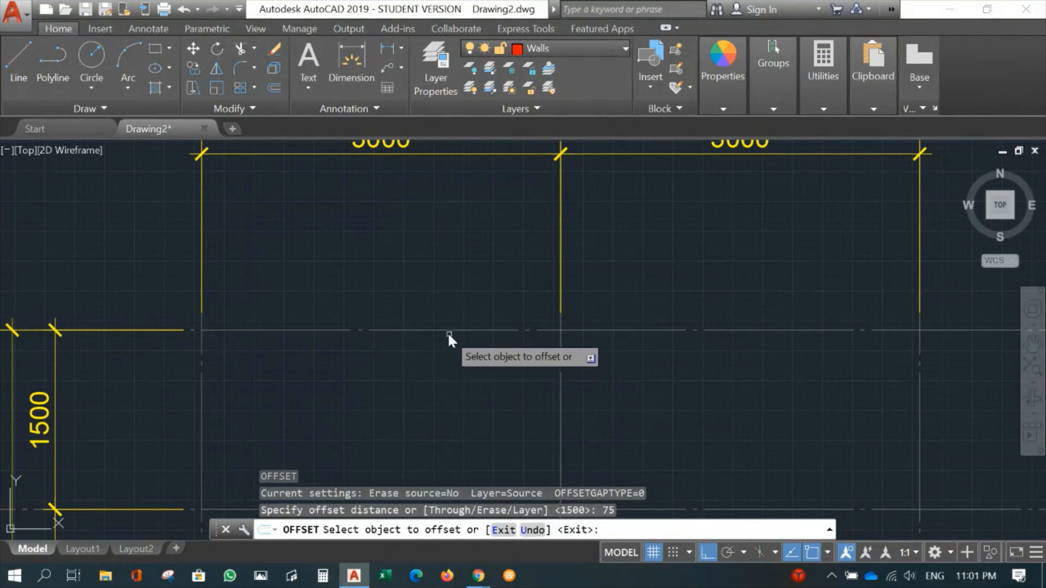
{"action": "left_click", "coordinate": [446, 330]}
{"action": "left_click", "coordinate": [446, 311]}
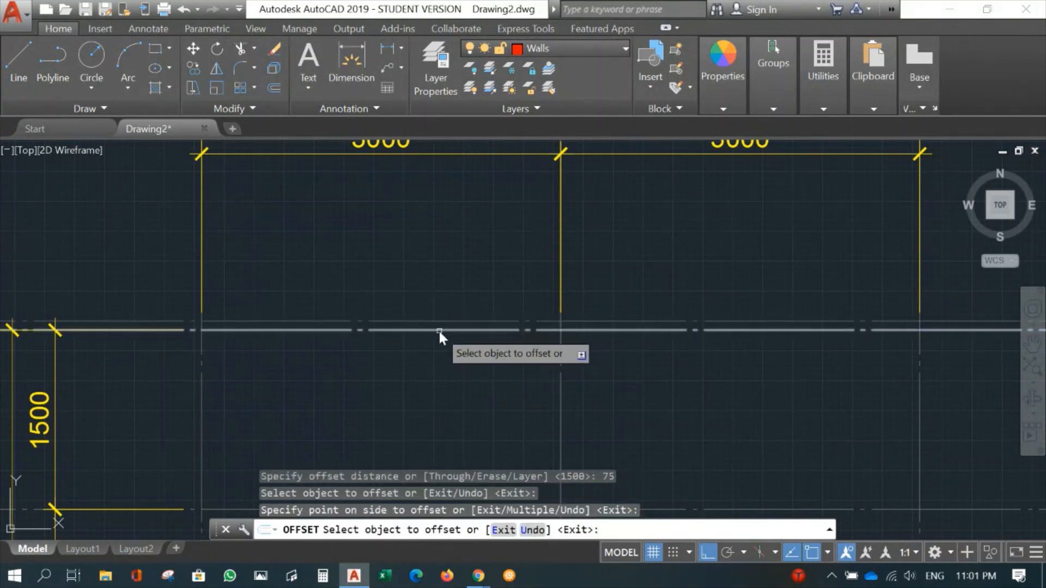
{"action": "left_click", "coordinate": [438, 329]}
{"action": "left_click", "coordinate": [426, 362]}
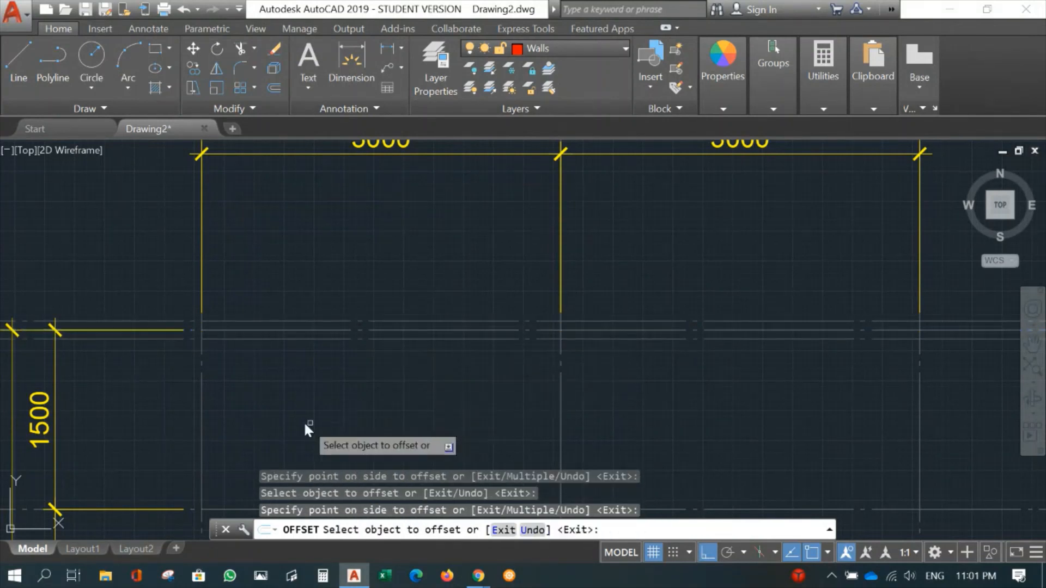
- Offset vertical gridlines A and B by 75 mm to both sides
{"action": "left_click", "coordinate": [201, 381]}
{"action": "left_click", "coordinate": [174, 386]}
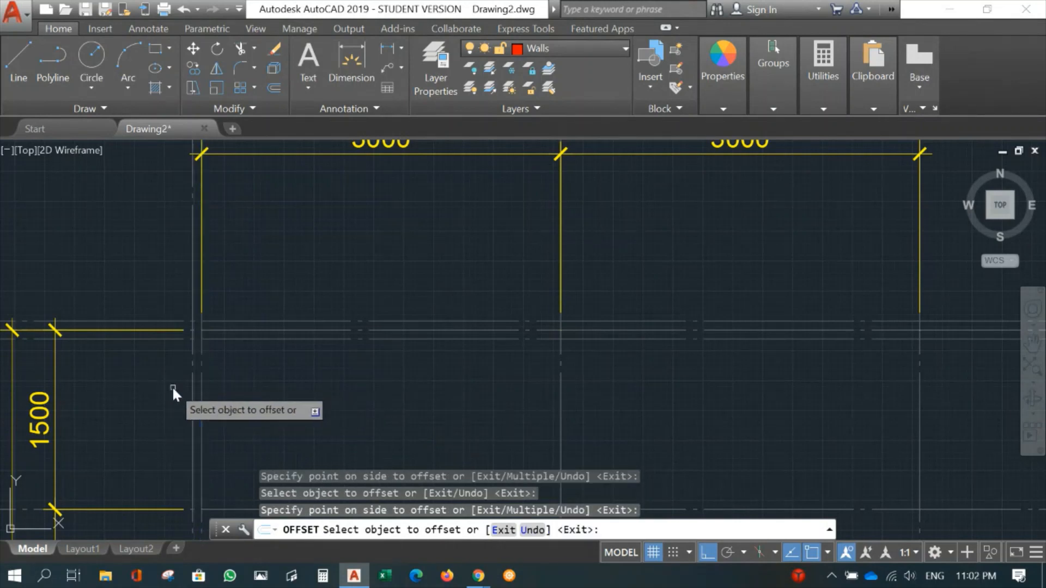
{"action": "left_click", "coordinate": [200, 389]}
{"action": "left_click", "coordinate": [245, 393]}
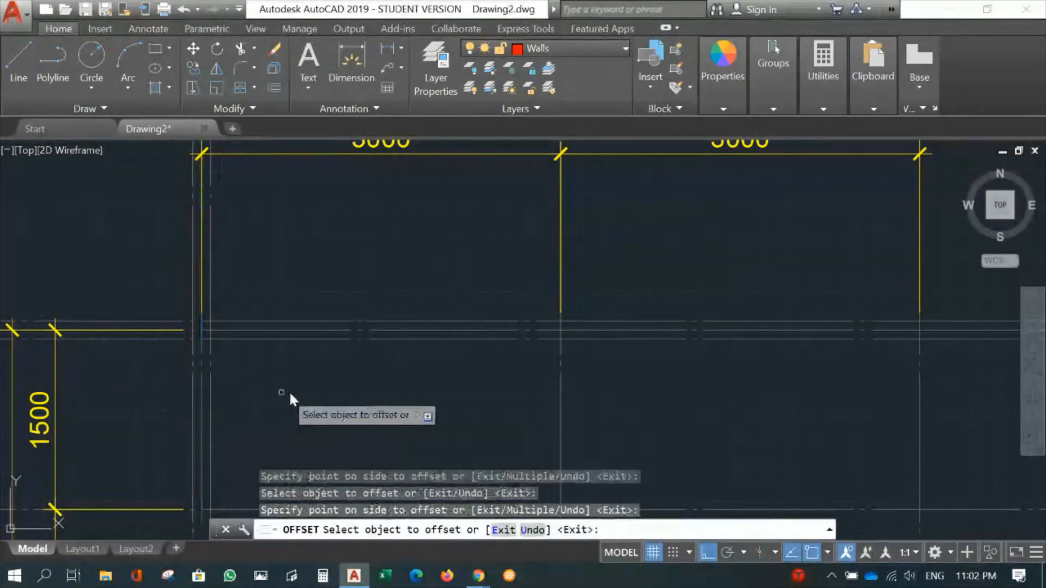
{"action": "left_click", "coordinate": [562, 397]}
{"action": "left_click", "coordinate": [521, 397]}
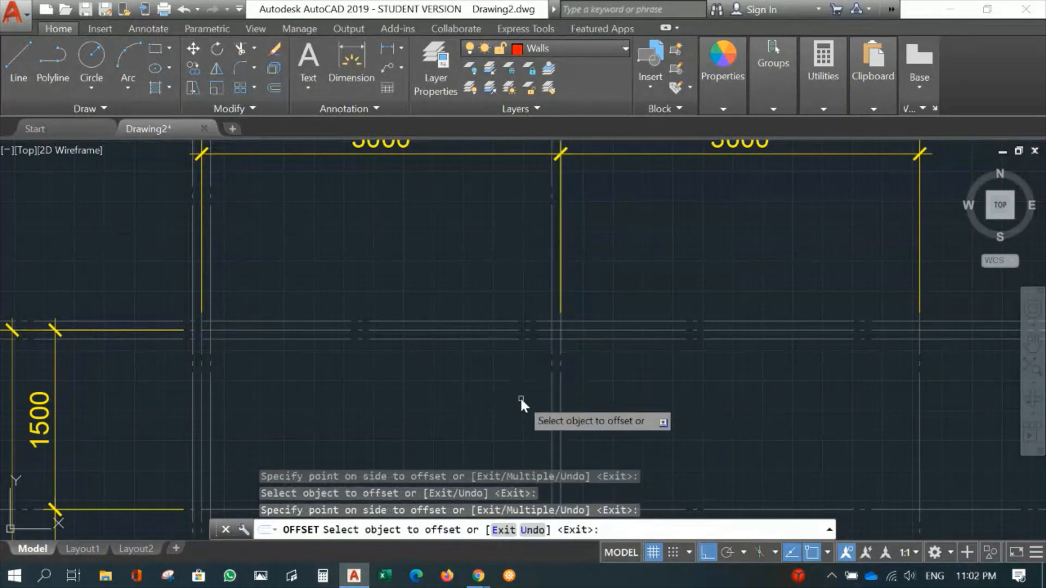
{"action": "left_click", "coordinate": [560, 407]}
{"action": "left_click", "coordinate": [609, 408]}
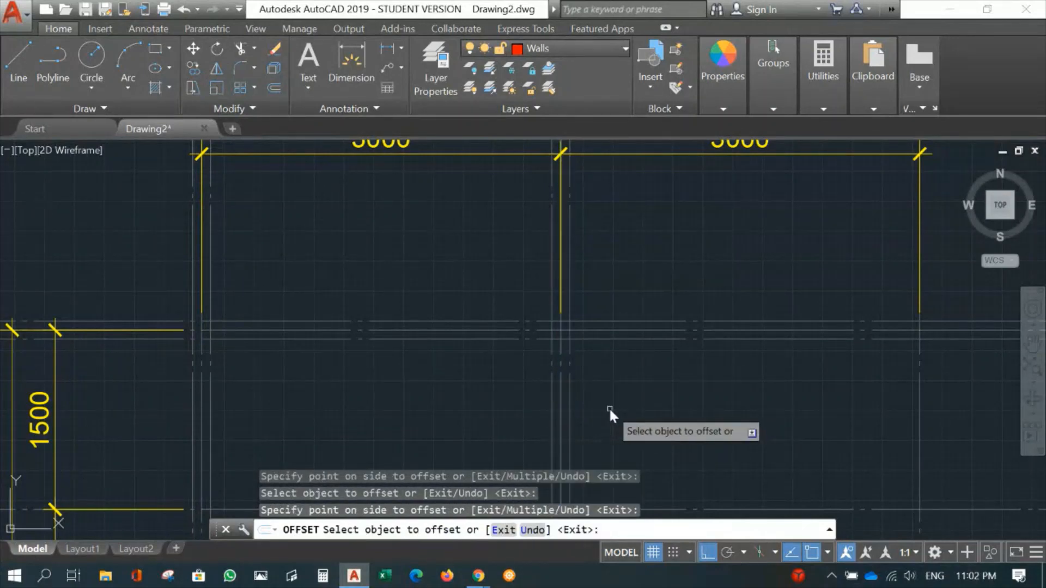
- Offset gridline 2 by 75 mm above and below it, and finish the offset
{"action": "mouse_move", "coordinate": [467, 392]}
{"action": "middle_mouse_down"}
{"action": "mouse_move", "coordinate": [494, 215]}
{"action": "mouse_move", "coordinate": [475, 243]}
{"action": "mouse_move", "coordinate": [466, 223]}
{"action": "middle_mouse_up"}
{"action": "middle_click_drag", "start_coordinate": [409, 364], "coordinate": [463, 236]}
{"action": "left_click", "coordinate": [366, 368]}
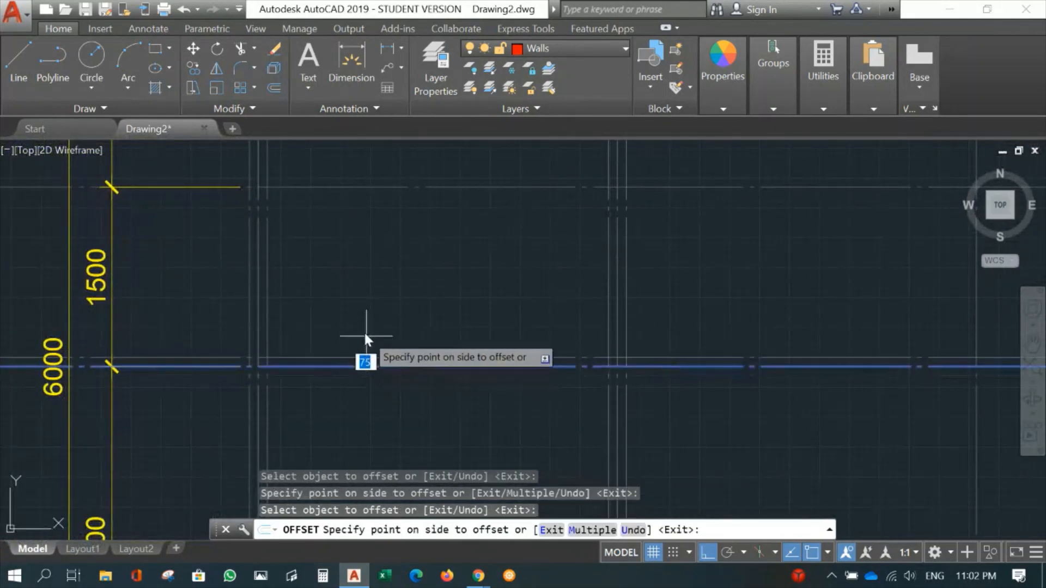
{"action": "left_click", "coordinate": [351, 358]}
{"action": "left_click", "coordinate": [348, 366]}
{"action": "left_click", "coordinate": [345, 415]}
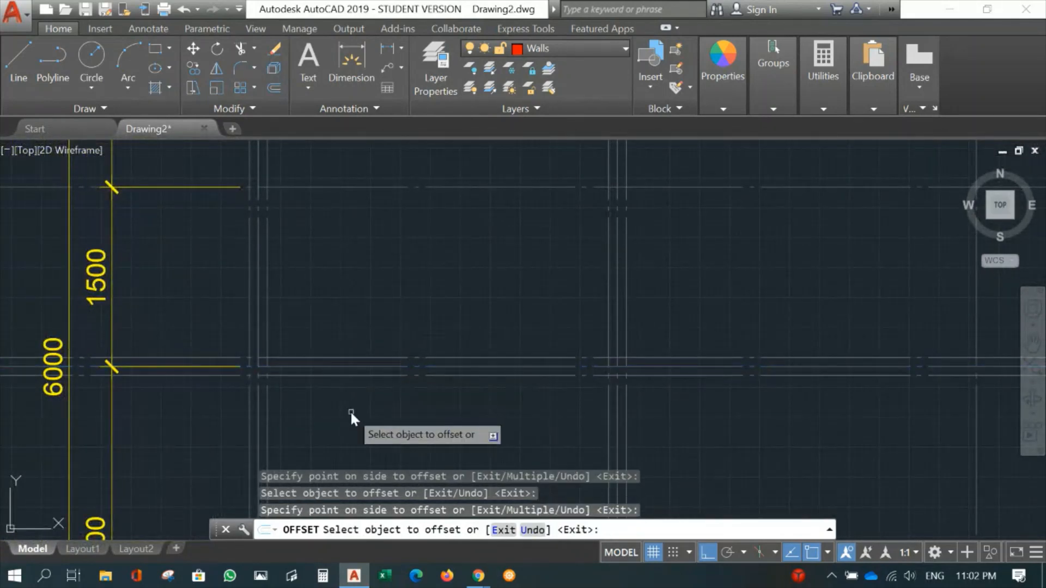
{"action": "key", "text": "Return"}
- Move the offset lines along gridlines 4, 2, A and B from the Gridline layer to the Walls layer
{"action": "mouse_move", "coordinate": [394, 322]}
{"action": "middle_mouse_down"}
{"action": "mouse_move", "coordinate": [414, 367]}
{"action": "mouse_move", "coordinate": [443, 237]}
{"action": "mouse_move", "coordinate": [460, 351]}
{"action": "middle_mouse_up"}
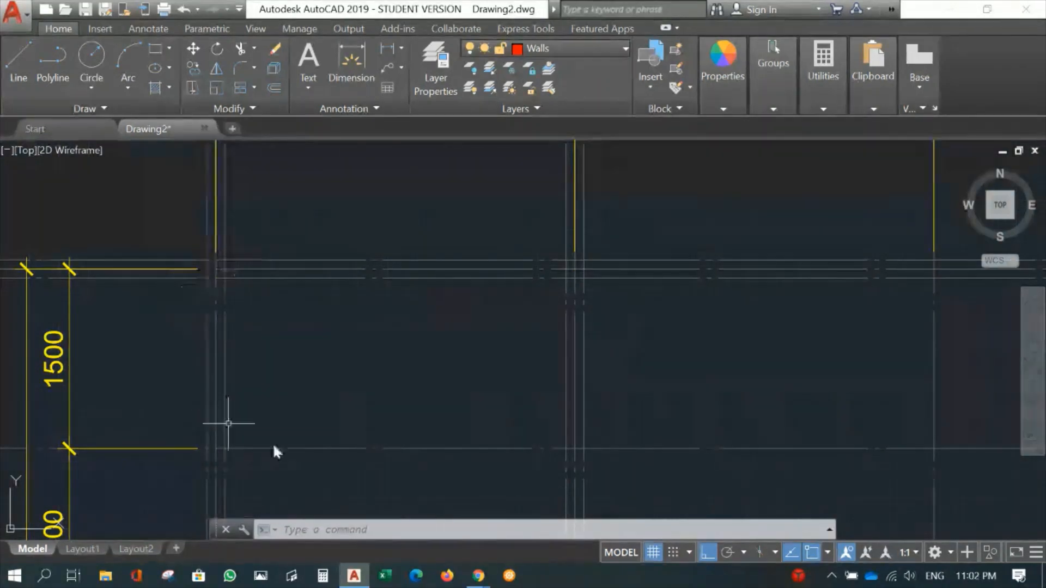
{"action": "left_click", "coordinate": [437, 278]}
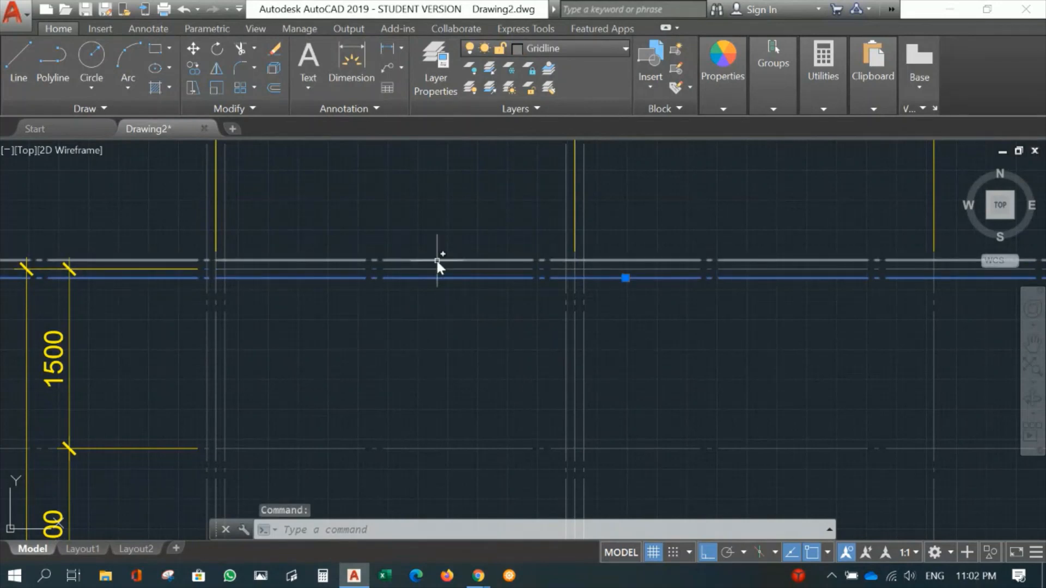
{"action": "left_click", "coordinate": [436, 260]}
{"action": "left_click", "coordinate": [567, 368]}
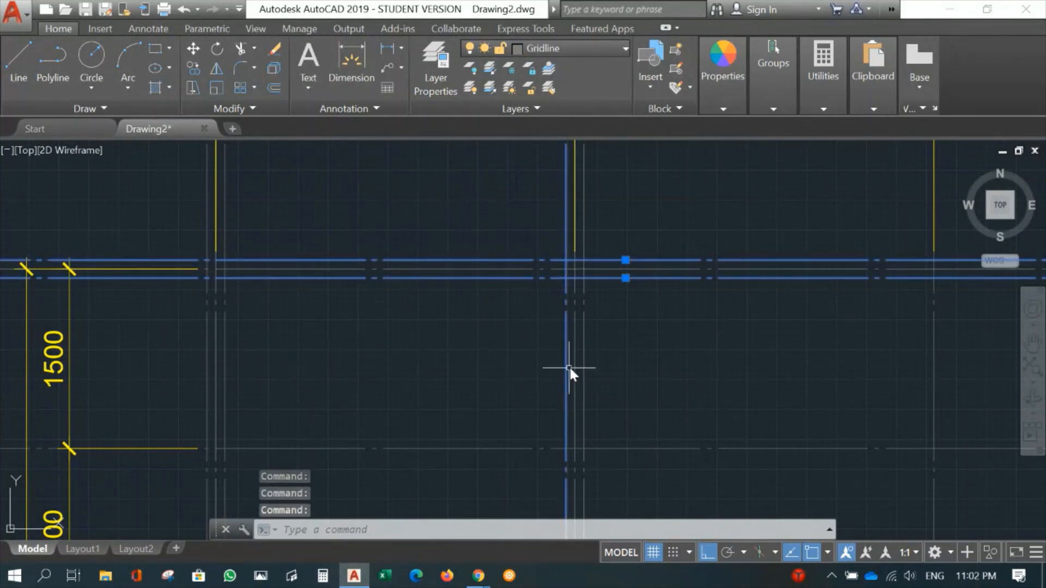
{"action": "left_click", "coordinate": [584, 363]}
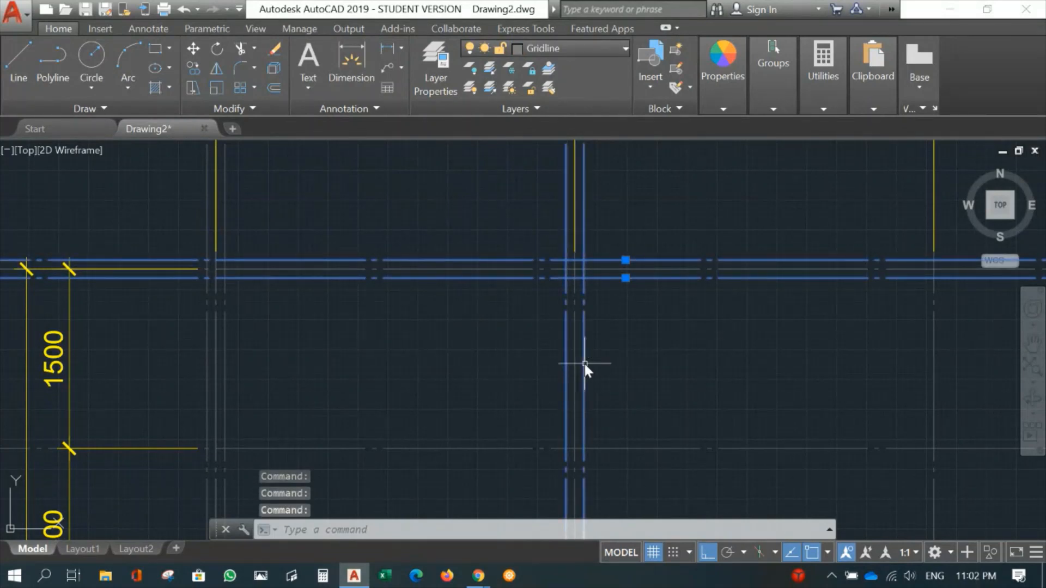
{"action": "left_click", "coordinate": [224, 350]}
{"action": "left_click", "coordinate": [208, 353]}
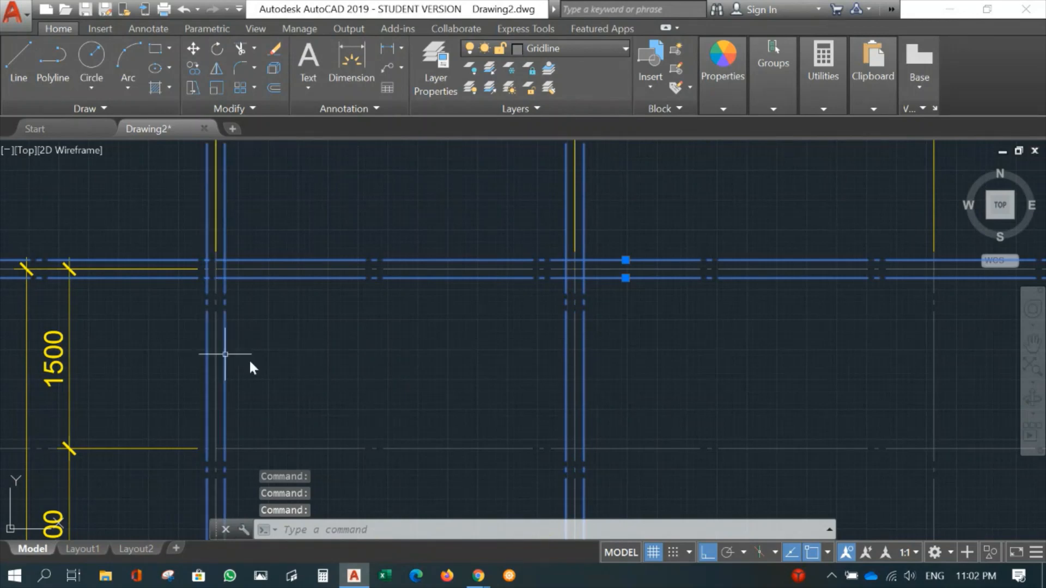
{"action": "mouse_move", "coordinate": [249, 359]}
{"action": "middle_mouse_down"}
{"action": "mouse_move", "coordinate": [384, 320]}
{"action": "mouse_move", "coordinate": [427, 152]}
{"action": "middle_mouse_up"}
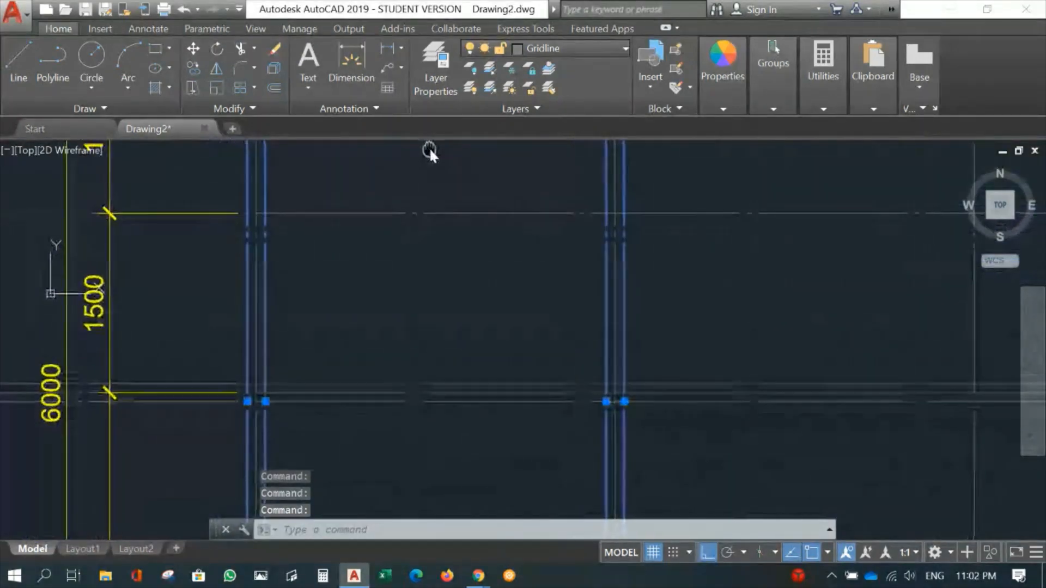
{"action": "left_click", "coordinate": [360, 385]}
{"action": "left_click", "coordinate": [356, 401]}
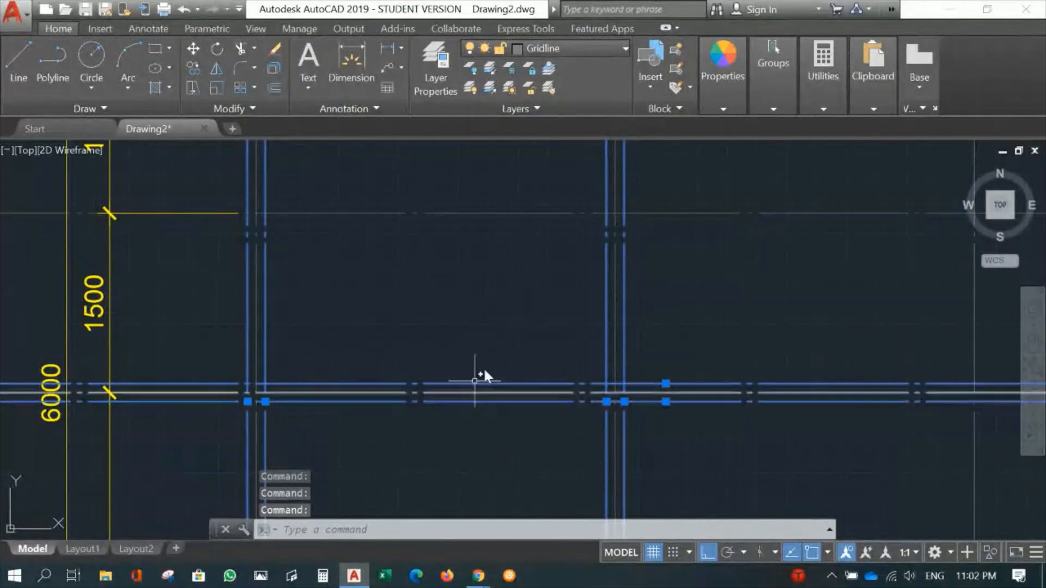
{"action": "left_click", "coordinate": [598, 48]}
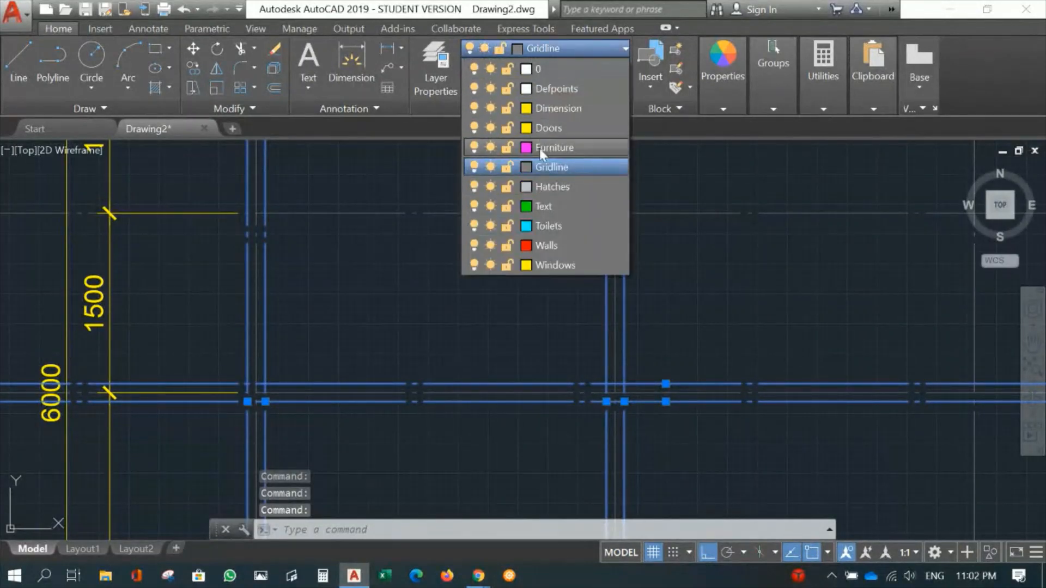
{"action": "left_click", "coordinate": [549, 246]}
{"action": "middle_click_drag", "start_coordinate": [391, 277], "coordinate": [393, 395]}
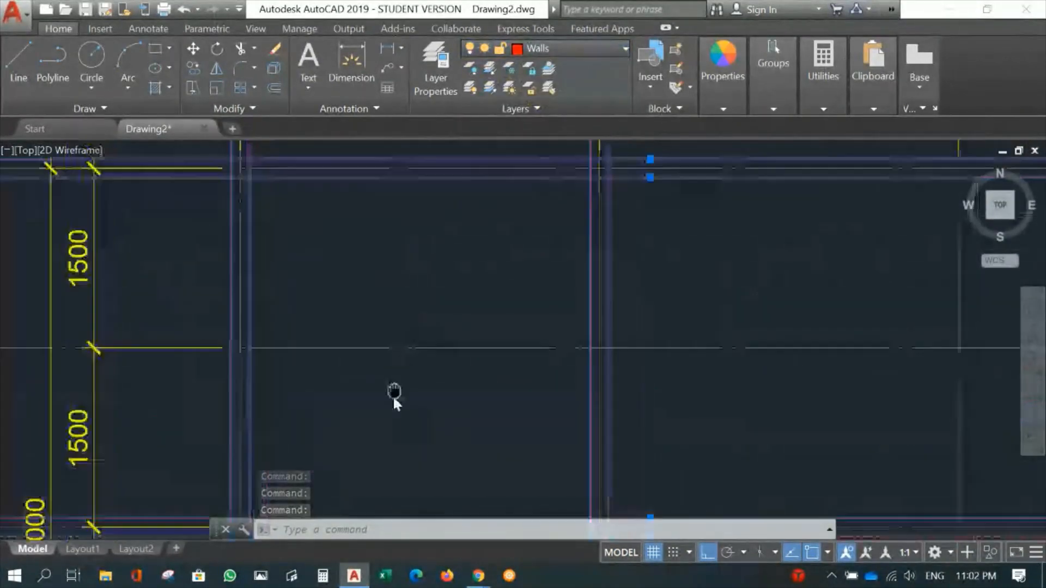
{"action": "key", "text": "Escape"}
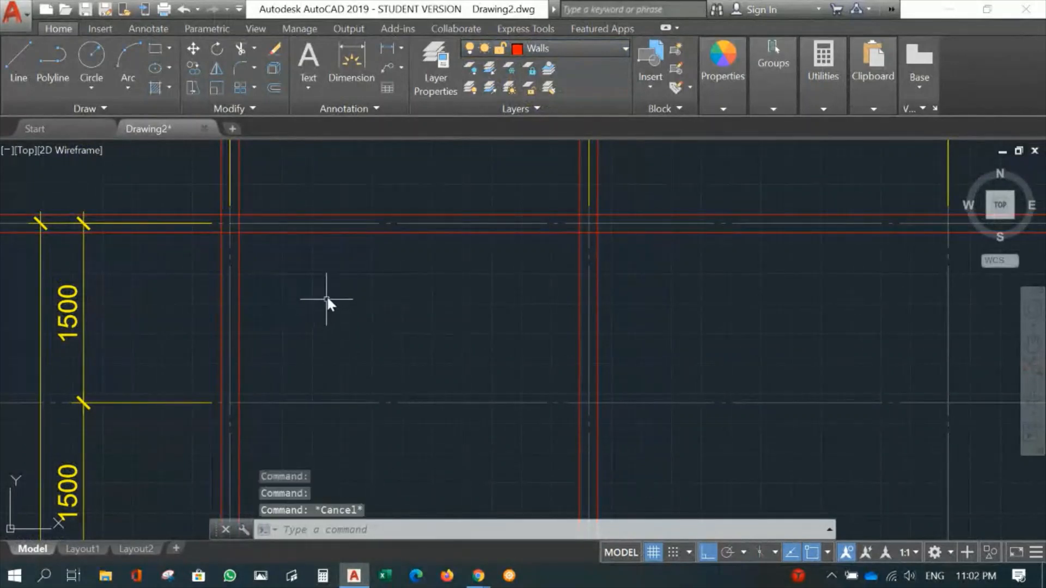
- Fillet the inner and outer wall lines into a square corner at gridlines A and 4
{"action": "middle_click_drag", "start_coordinate": [341, 299], "coordinate": [420, 356]}
{"action": "scroll", "coordinate": [348, 323], "scroll_direction": "up", "scroll_amount": 2}
{"action": "mouse_move", "coordinate": [351, 315]}
{"action": "middle_mouse_down"}
{"action": "mouse_move", "coordinate": [458, 331]}
{"action": "mouse_move", "coordinate": [472, 312]}
{"action": "middle_mouse_up"}
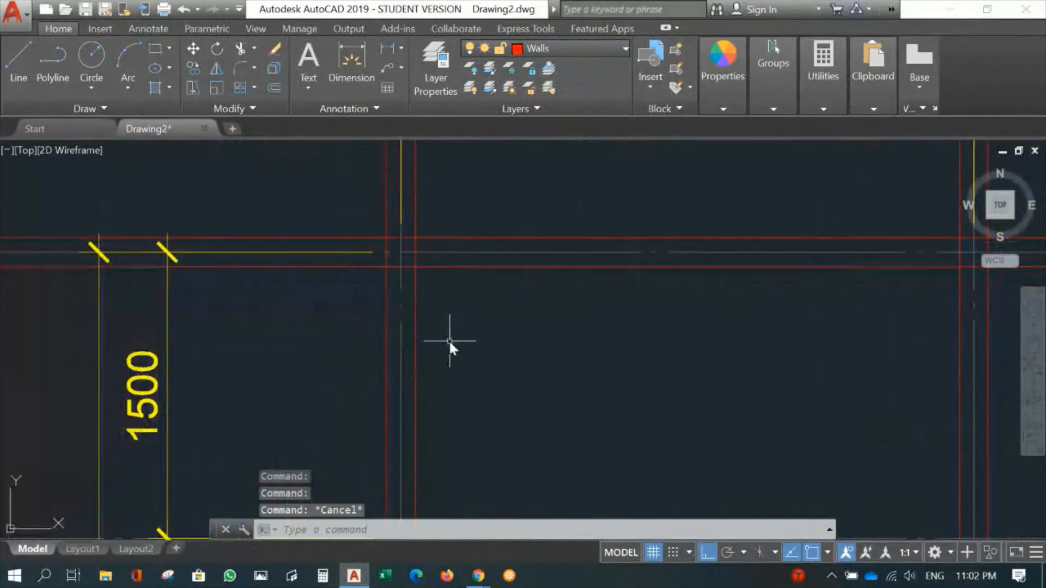
{"action": "type", "text": "F"}
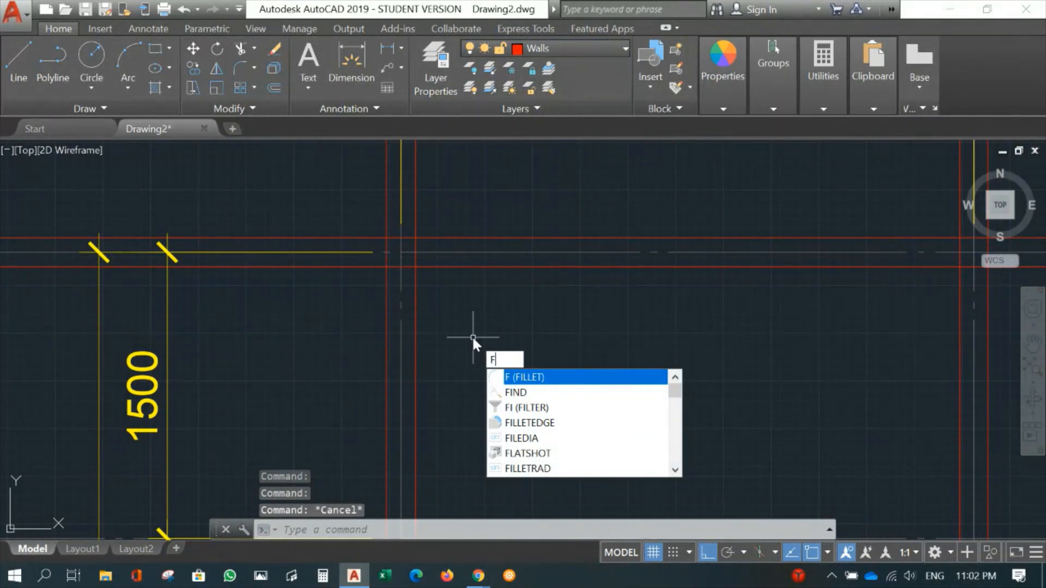
{"action": "key", "text": "Return"}
{"action": "left_click", "coordinate": [415, 279]}
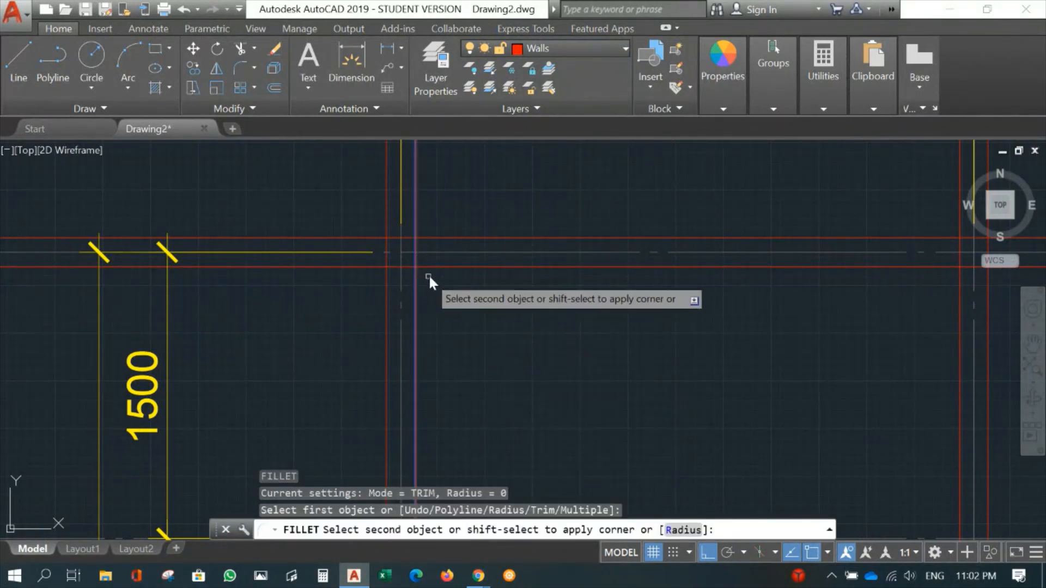
{"action": "left_click", "coordinate": [438, 267]}
{"action": "key", "text": "Return"}
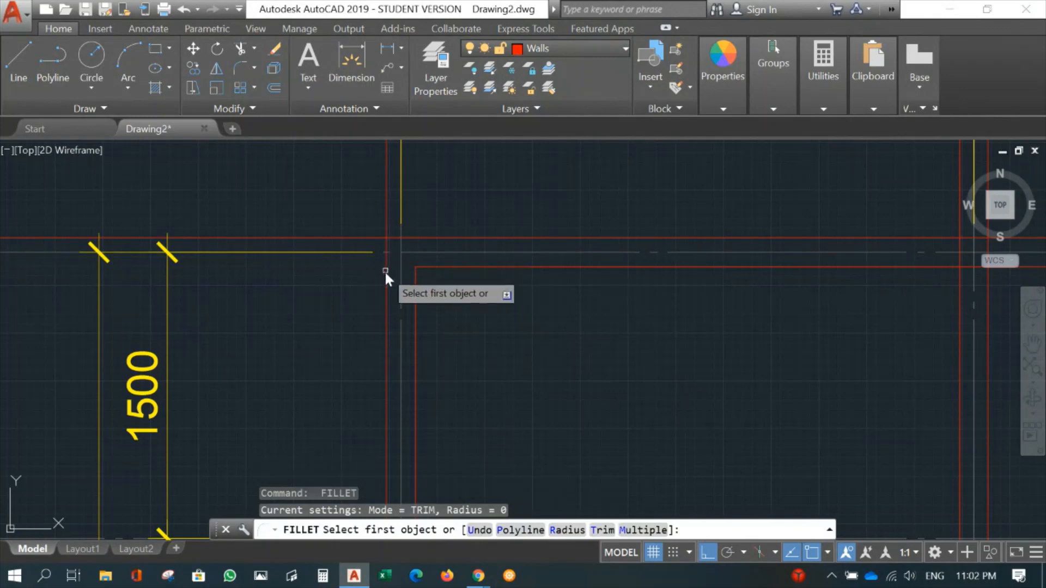
{"action": "left_click", "coordinate": [385, 271]}
{"action": "left_click", "coordinate": [422, 238]}
- Fillet the inner and outer wall lines into a square corner at gridlines A and 2
{"action": "mouse_move", "coordinate": [497, 397]}
{"action": "middle_mouse_down"}
{"action": "mouse_move", "coordinate": [517, 386]}
{"action": "mouse_move", "coordinate": [579, 205]}
{"action": "middle_mouse_up"}
{"action": "key", "text": "Return"}
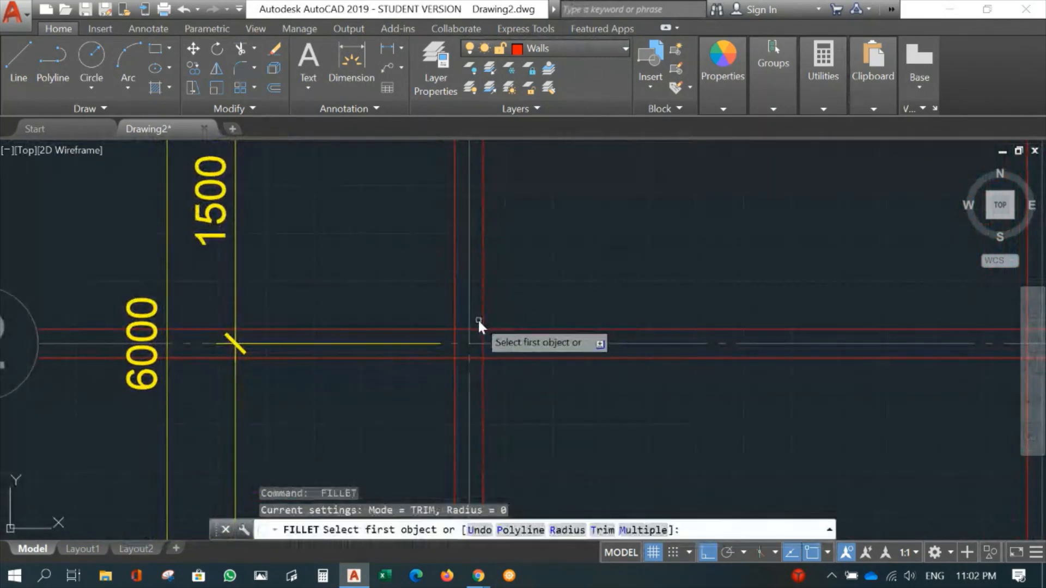
{"action": "left_click", "coordinate": [482, 320]}
{"action": "left_click", "coordinate": [497, 329]}
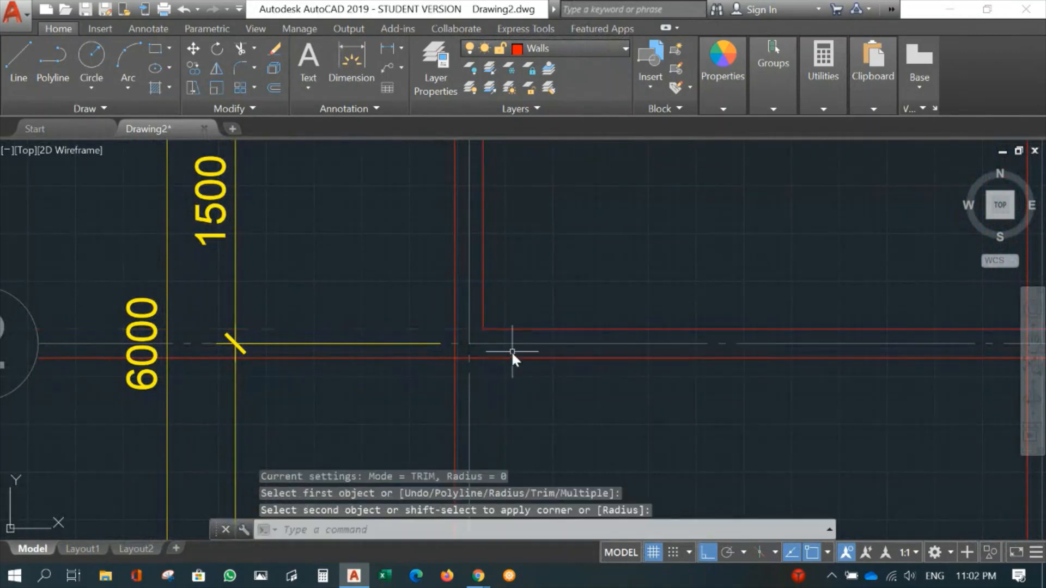
{"action": "key", "text": "Return"}
{"action": "left_click", "coordinate": [508, 358]}
{"action": "left_click", "coordinate": [456, 318]}
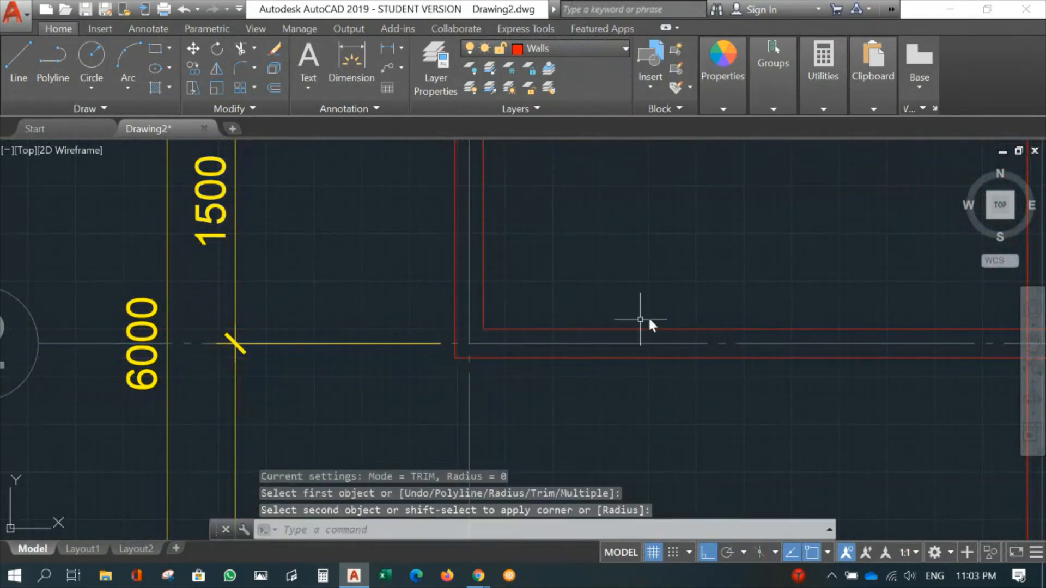
{"action": "mouse_move", "coordinate": [640, 320]}
{"action": "middle_mouse_down"}
{"action": "mouse_move", "coordinate": [44, 355]}
{"action": "mouse_move", "coordinate": [1, 468]}
{"action": "middle_mouse_up"}
{"action": "middle_click_drag", "start_coordinate": [467, 311], "coordinate": [703, 522]}
{"action": "mouse_move", "coordinate": [642, 312]}
{"action": "middle_mouse_down"}
{"action": "mouse_move", "coordinate": [658, 356]}
{"action": "mouse_move", "coordinate": [658, 466]}
{"action": "middle_mouse_up"}
{"action": "key", "text": "Return"}
{"action": "scroll", "coordinate": [656, 358], "scroll_direction": "down", "scroll_amount": 4}
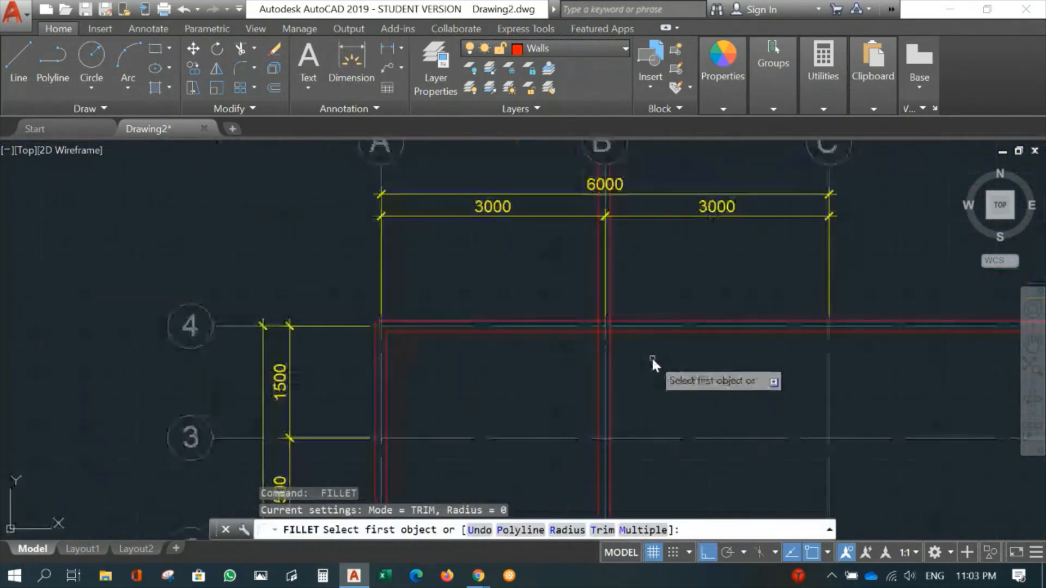
{"action": "middle_click_drag", "start_coordinate": [651, 356], "coordinate": [514, 269]}
{"action": "middle_click_drag", "start_coordinate": [622, 349], "coordinate": [528, 299]}
{"action": "key", "text": "Escape"}
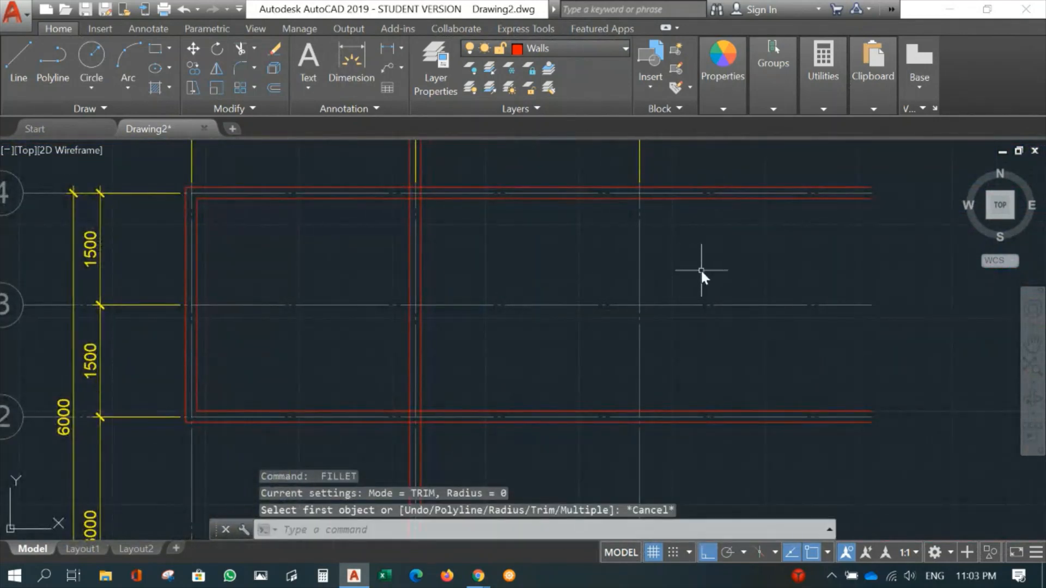
- Offset gridline C by 75 mm to both sides
{"action": "type", "text": "o"}
{"action": "key", "text": "Return"}
{"action": "key", "text": "Return"}
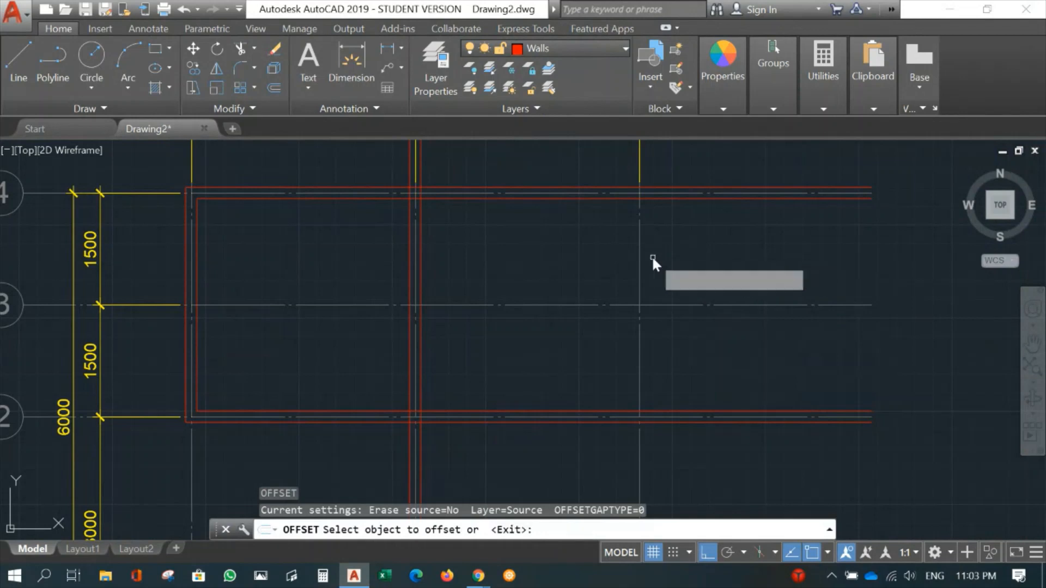
{"action": "left_click", "coordinate": [641, 254]}
{"action": "left_click", "coordinate": [614, 258]}
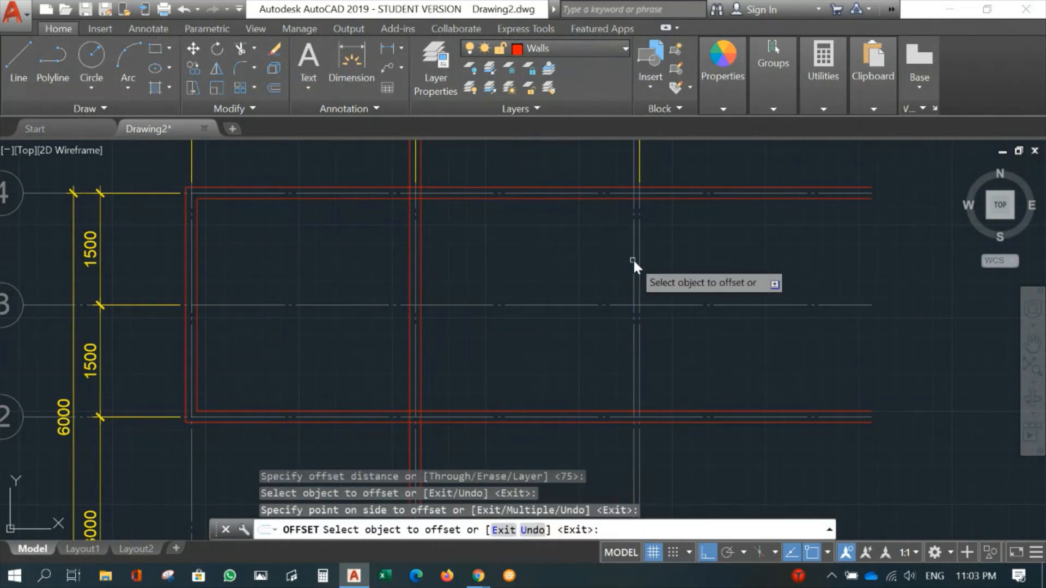
{"action": "left_click", "coordinate": [640, 262]}
{"action": "left_click", "coordinate": [668, 263]}
- Offset gridline A again by 75 mm to both sides for the wall below gridline 2
{"action": "middle_click_drag", "start_coordinate": [610, 353], "coordinate": [668, 216]}
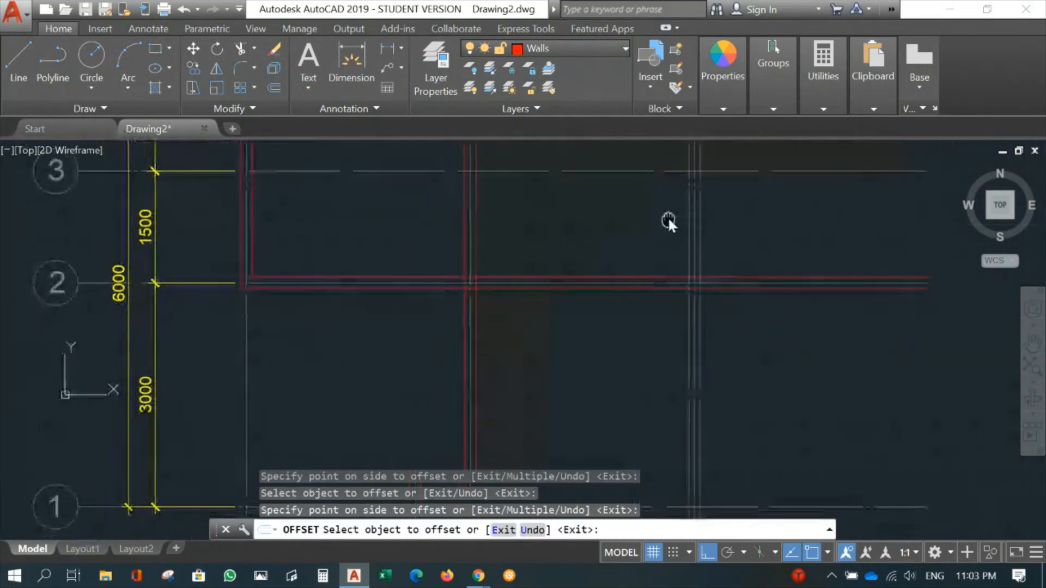
{"action": "left_click", "coordinate": [247, 352]}
{"action": "left_click", "coordinate": [226, 351]}
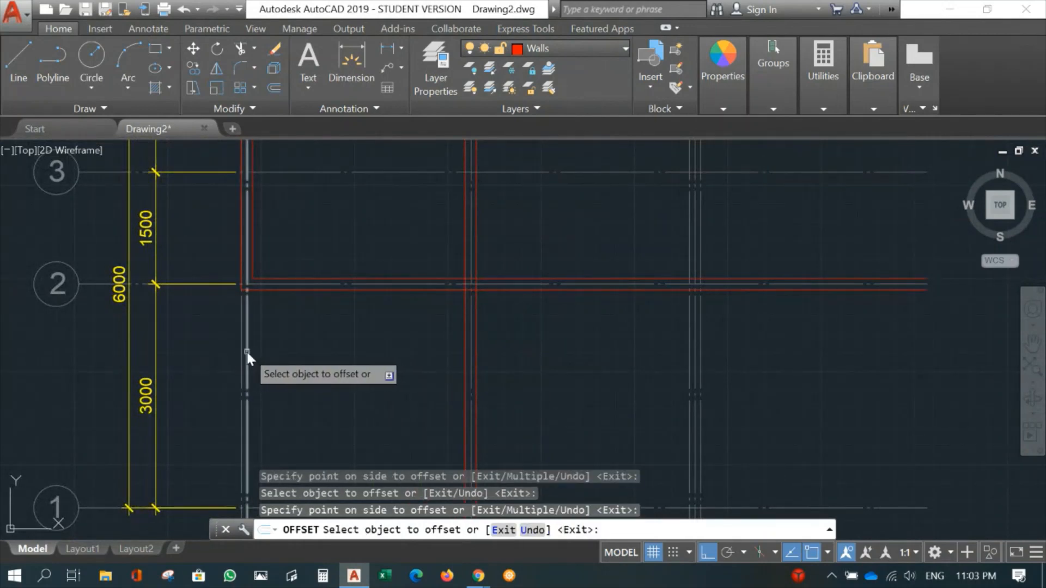
{"action": "left_click", "coordinate": [246, 352]}
{"action": "left_click", "coordinate": [322, 358]}
{"action": "key", "text": "Return"}
- Fillet the lower wall line of gridline 2 with the inner wall line of gridline A below it into a square corner
{"action": "middle_click_drag", "start_coordinate": [557, 352], "coordinate": [568, 401]}
{"action": "type", "text": "f"}
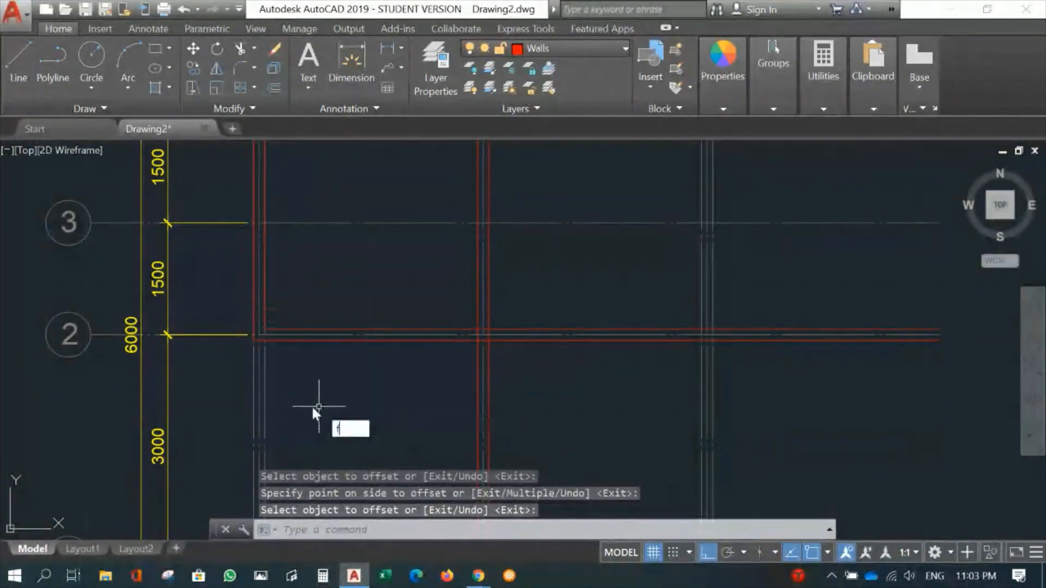
{"action": "key", "text": "Return"}
{"action": "left_click", "coordinate": [265, 365]}
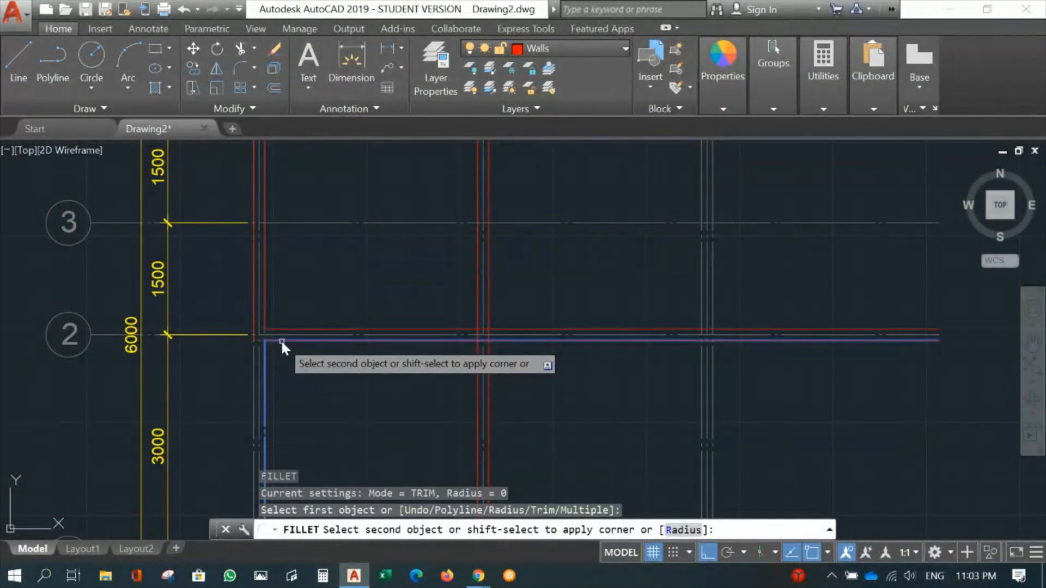
{"action": "left_click", "coordinate": [280, 339]}
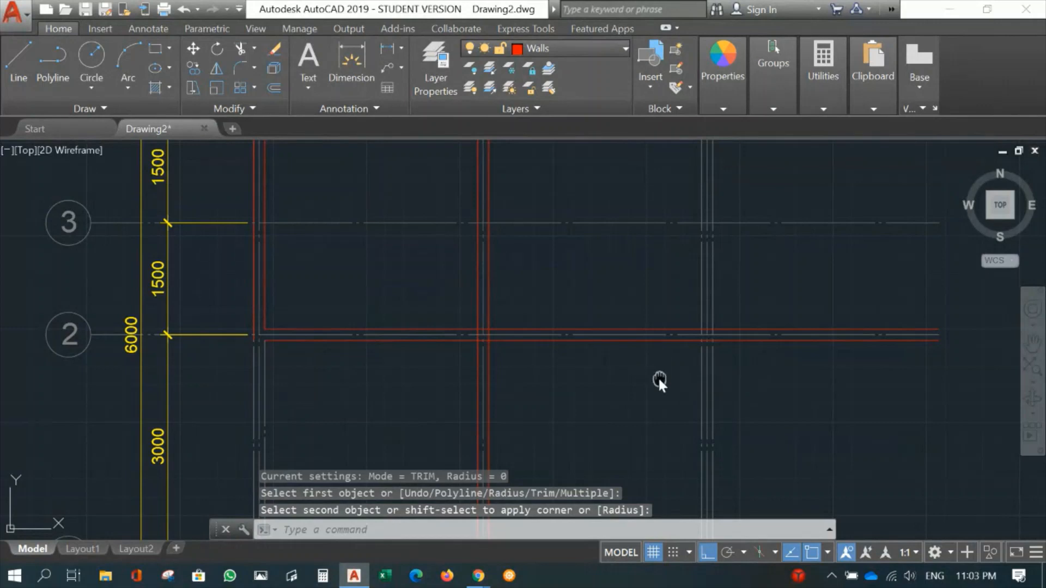
- Fillet the lower wall line of gridline 2 with the inner offset line of gridline C into a square corner
{"action": "middle_click_drag", "start_coordinate": [659, 380], "coordinate": [544, 376]}
{"action": "key", "text": "Return"}
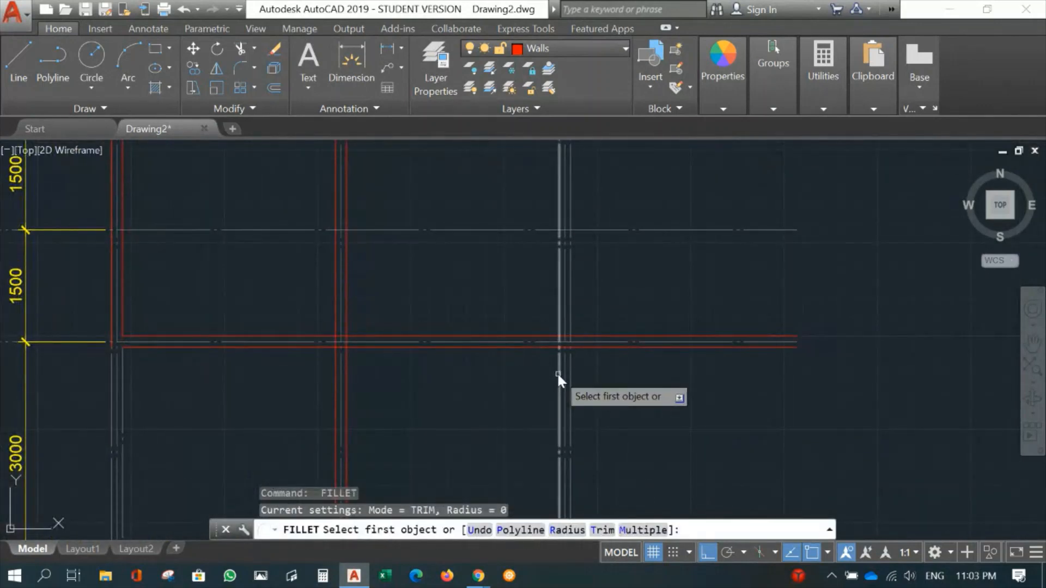
{"action": "left_click", "coordinate": [557, 372]}
{"action": "left_click", "coordinate": [544, 347]}
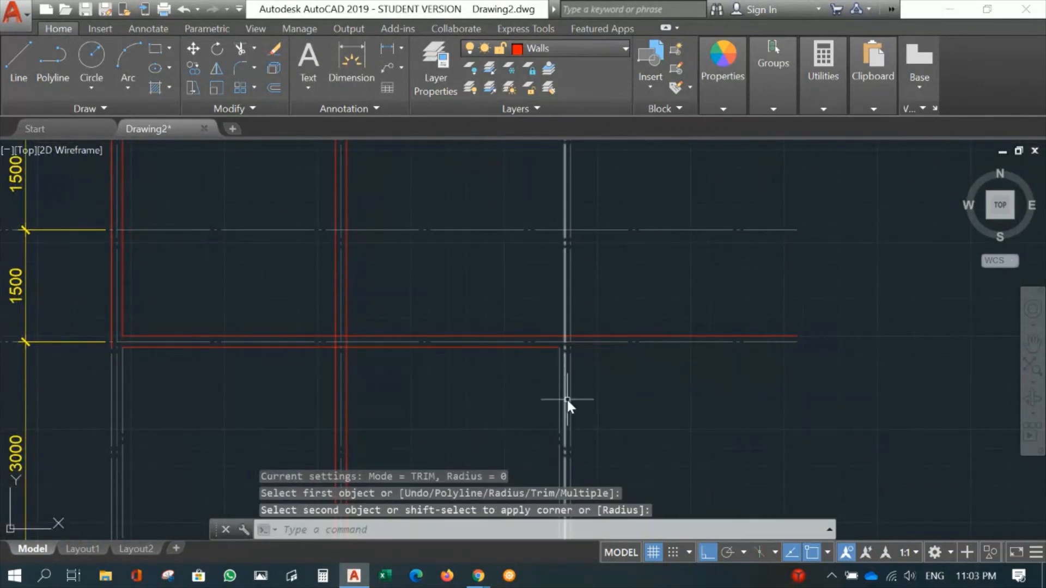
- Fillet the inner and outer wall lines into a square corner at gridlines C and 4
{"action": "key", "text": "Return"}
{"action": "left_click", "coordinate": [558, 373]}
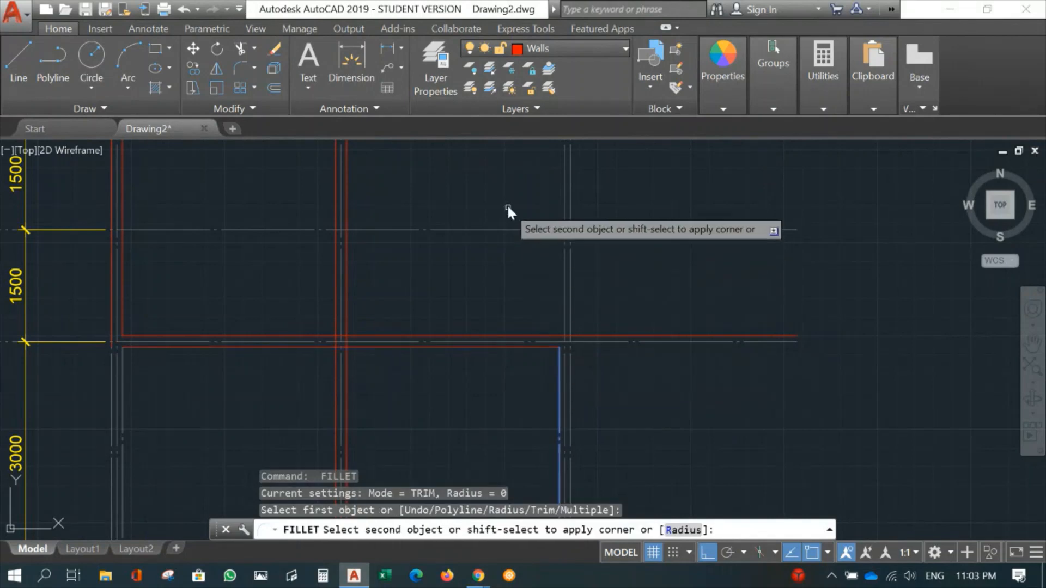
{"action": "mouse_move", "coordinate": [508, 210]}
{"action": "middle_mouse_down"}
{"action": "mouse_move", "coordinate": [491, 234]}
{"action": "mouse_move", "coordinate": [495, 279]}
{"action": "middle_mouse_up"}
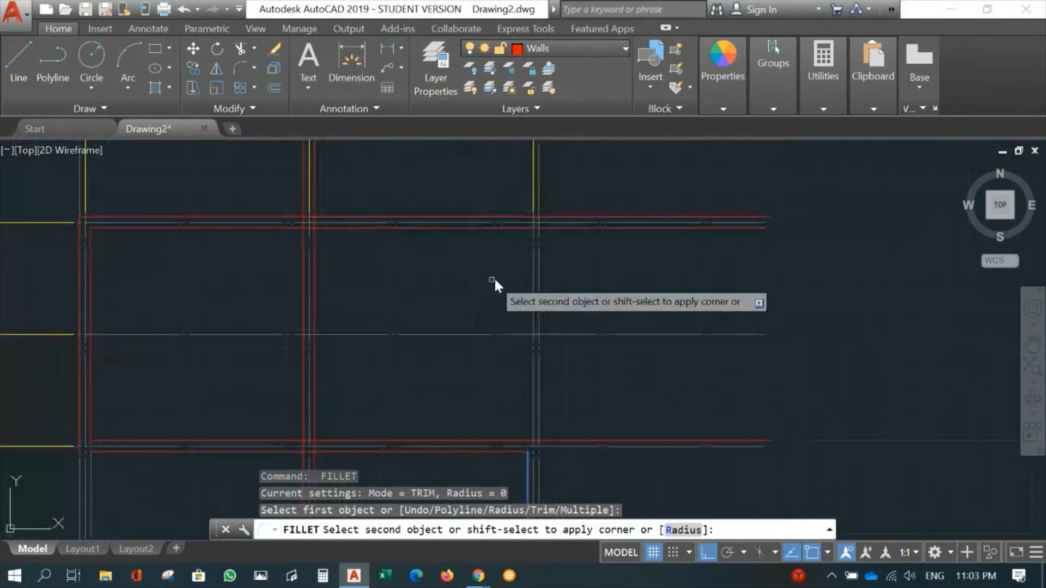
{"action": "left_click", "coordinate": [509, 228]}
{"action": "key", "text": "Return"}
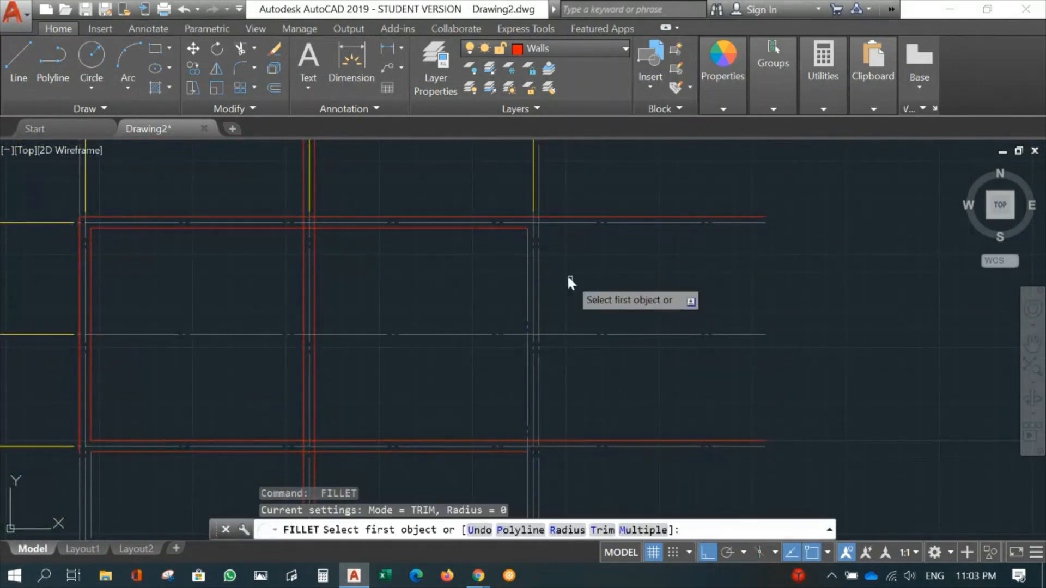
{"action": "left_click", "coordinate": [540, 270]}
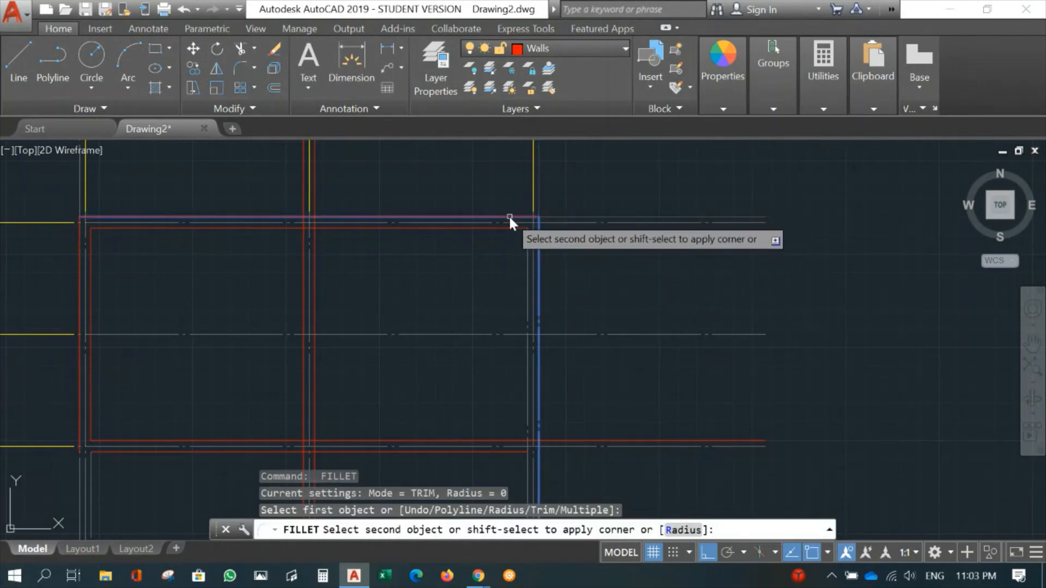
{"action": "left_click", "coordinate": [509, 218]}
- Trim the two wall lines of gridline B above gridline 4, using the inner wall line of gridline 4 as cutting edge
{"action": "scroll", "coordinate": [364, 281], "scroll_direction": "up", "scroll_amount": 2}
{"action": "mouse_move", "coordinate": [381, 278]}
{"action": "middle_mouse_down"}
{"action": "mouse_move", "coordinate": [648, 412]}
{"action": "mouse_move", "coordinate": [565, 338]}
{"action": "middle_mouse_up"}
{"action": "scroll", "coordinate": [552, 338], "scroll_direction": "up", "scroll_amount": 2}
{"action": "scroll", "coordinate": [611, 362], "scroll_direction": "down", "scroll_amount": 4}
{"action": "scroll", "coordinate": [522, 286], "scroll_direction": "up", "scroll_amount": 4}
{"action": "middle_click_drag", "start_coordinate": [523, 287], "coordinate": [567, 336]}
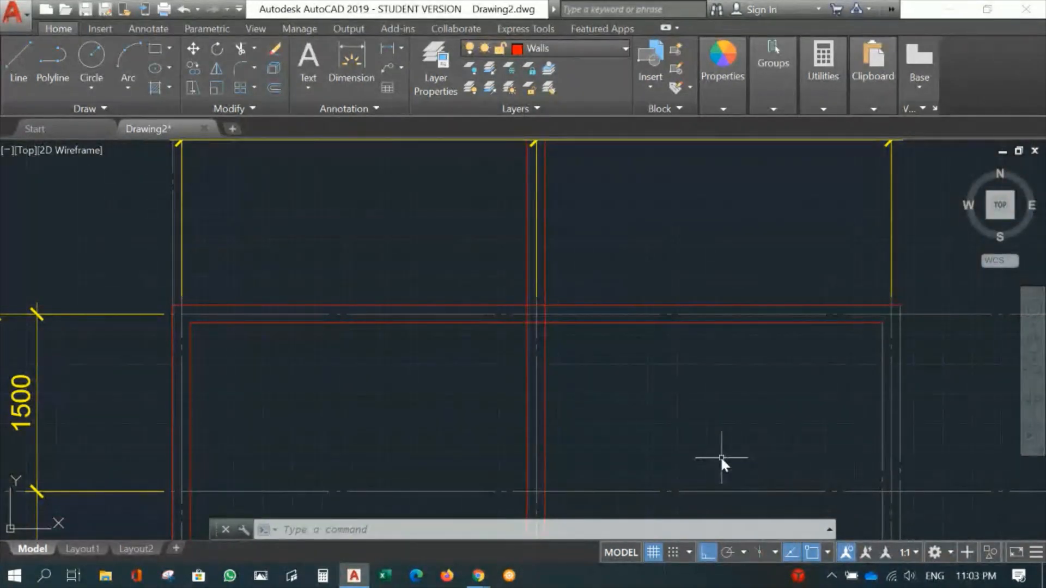
{"action": "type", "text": "tr"}
{"action": "key", "text": "Return"}
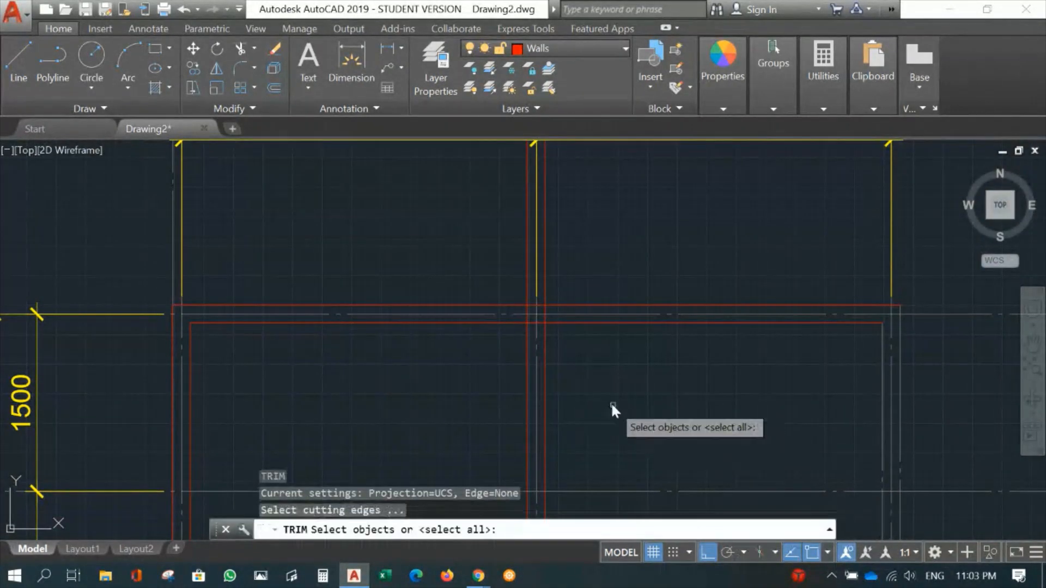
{"action": "left_click", "coordinate": [562, 322]}
{"action": "key", "text": "Return"}
{"action": "left_click", "coordinate": [544, 283]}
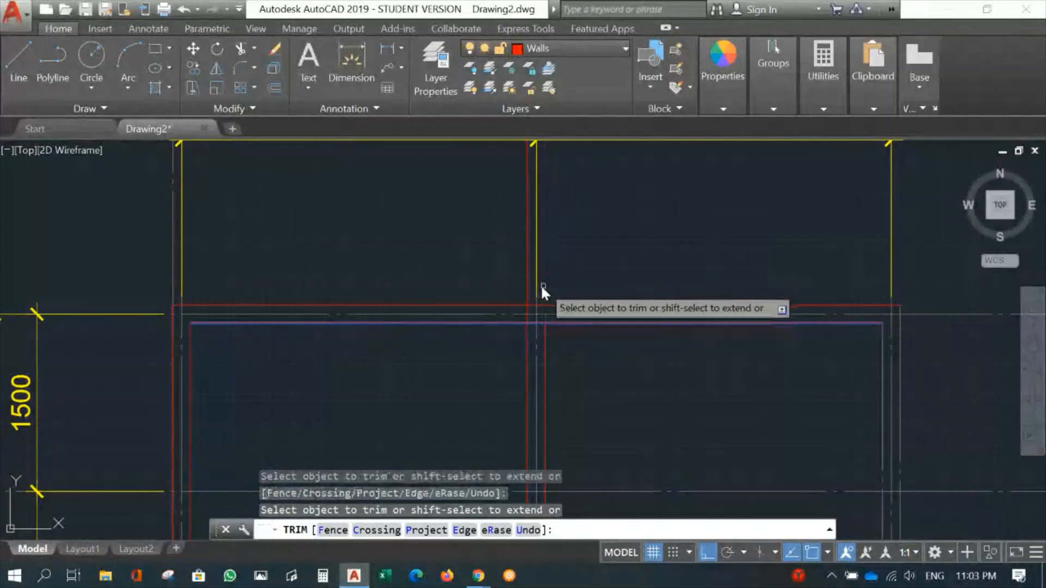
{"action": "left_click", "coordinate": [527, 285]}
{"action": "key", "text": "Return"}
- Trim the inner wall line of gridline 4 between the two wall lines of gridline B
{"action": "scroll", "coordinate": [552, 359], "scroll_direction": "up", "scroll_amount": 2}
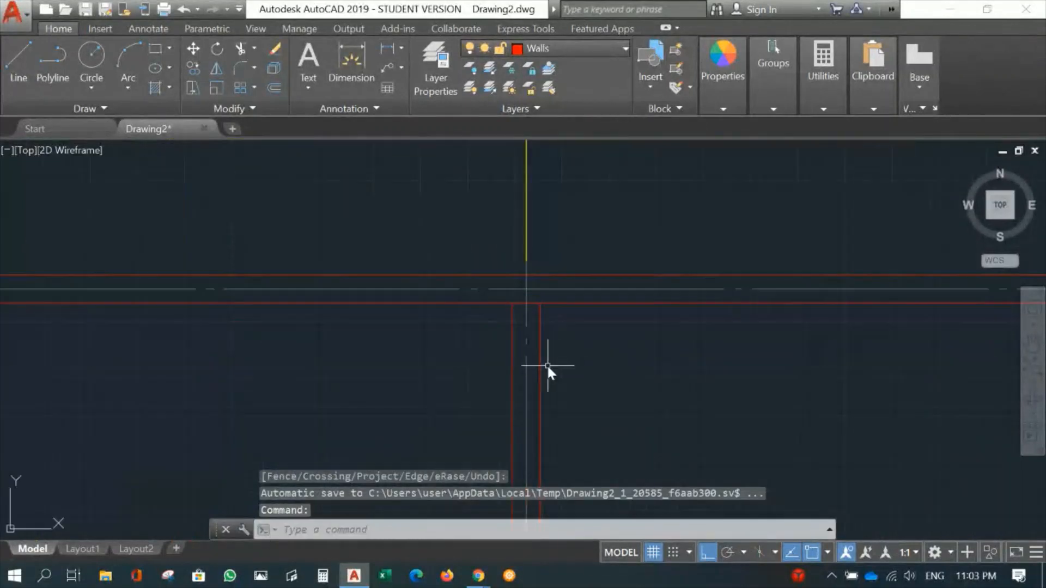
{"action": "middle_click_drag", "start_coordinate": [547, 365], "coordinate": [541, 424]}
{"action": "type", "text": "tr"}
{"action": "key", "text": "Return"}
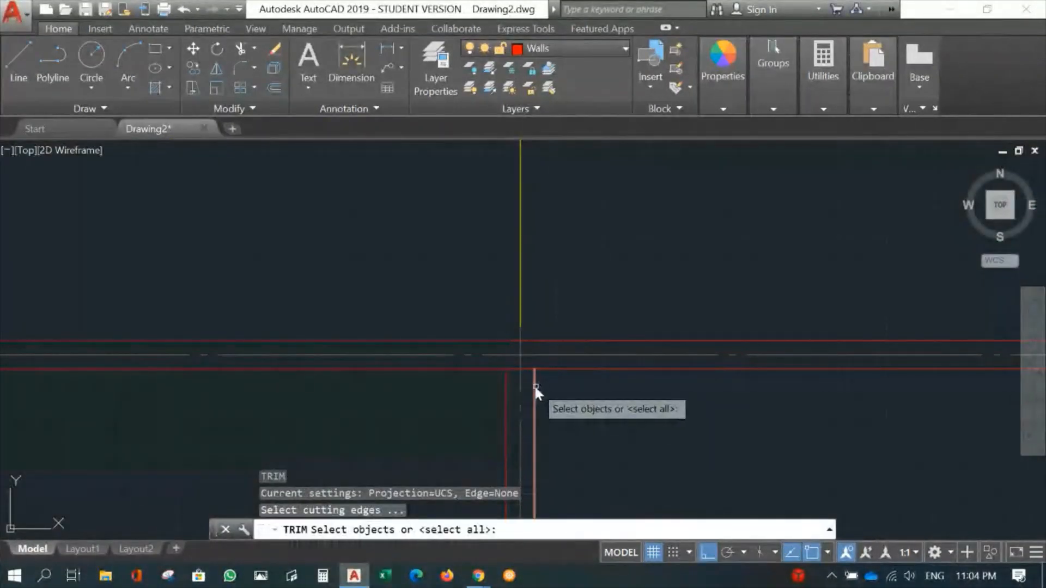
{"action": "left_click", "coordinate": [534, 384]}
{"action": "left_click", "coordinate": [509, 388]}
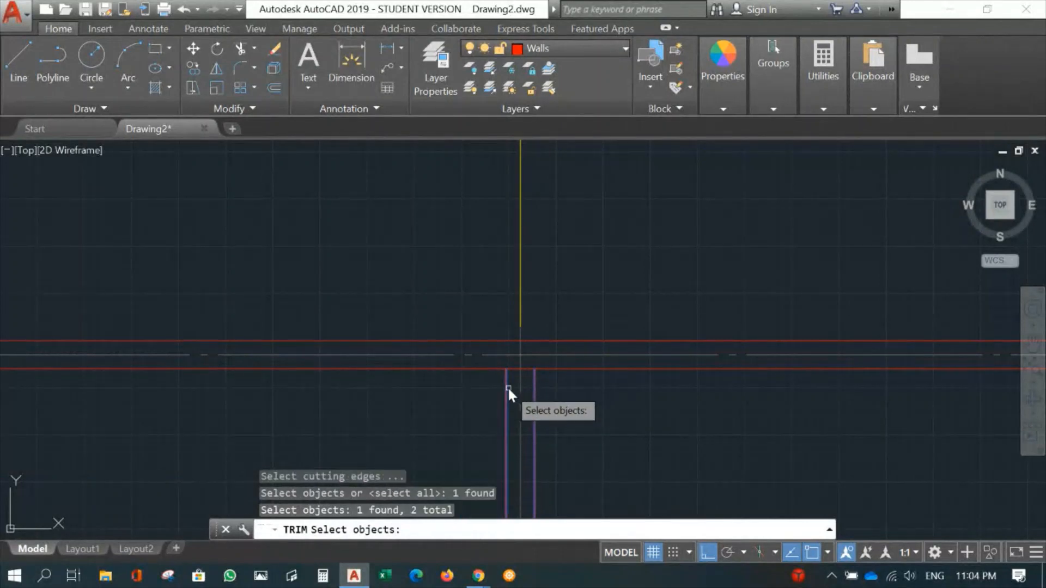
{"action": "key", "text": "Return"}
{"action": "left_click", "coordinate": [514, 367]}
{"action": "key", "text": "Return"}
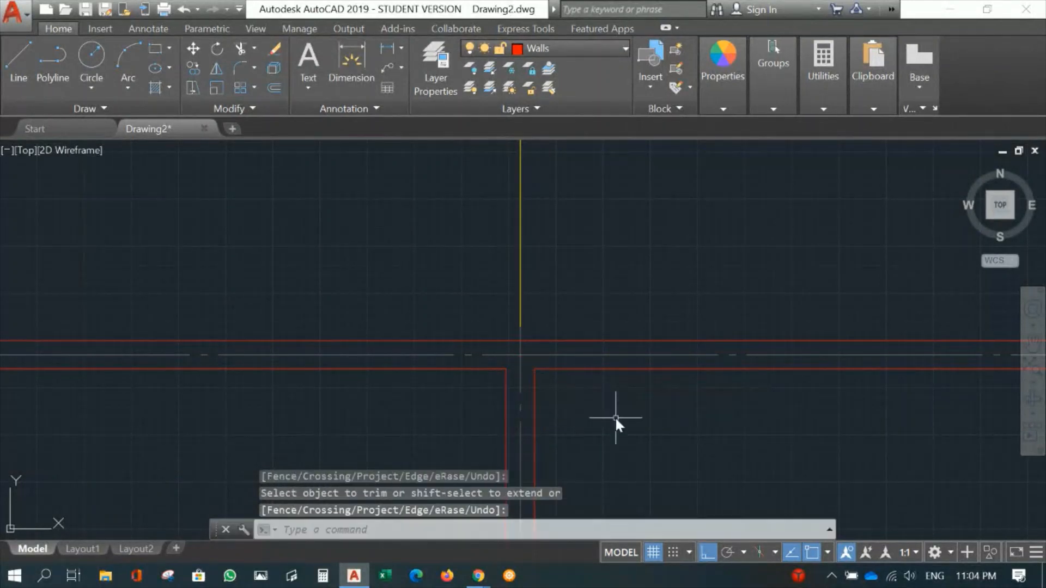
{"action": "scroll", "coordinate": [616, 419], "scroll_direction": "down", "scroll_amount": 3}
{"action": "middle_click_drag", "start_coordinate": [632, 425], "coordinate": [594, 355]}
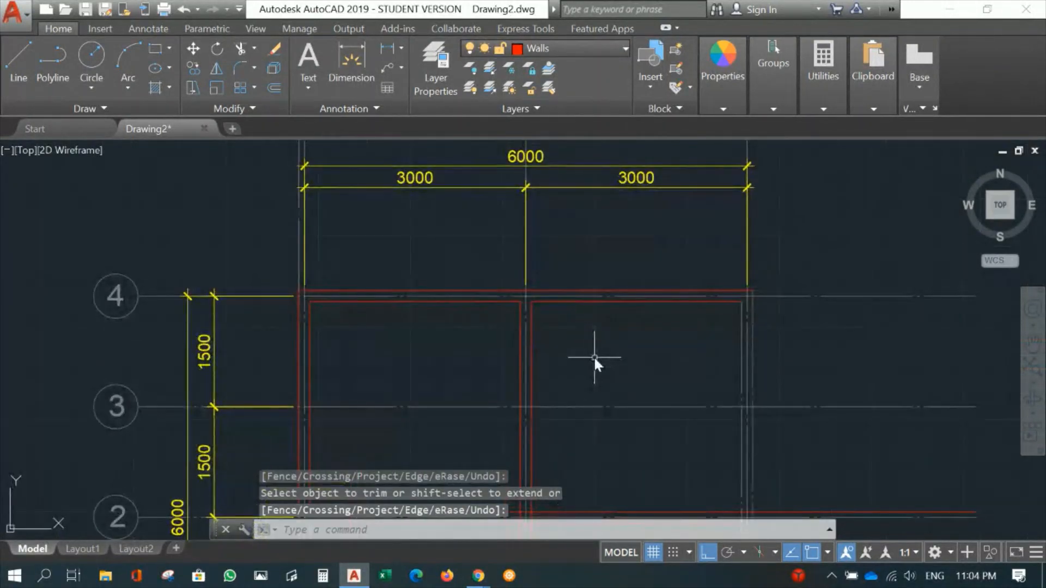
- Undo both trims at the junction of gridlines B and 4
{"action": "key", "text": "ctrl+z"}
{"action": "key", "text": "ctrl+z"}
{"action": "key", "text": "ctrl+z"}
{"action": "key", "text": "ctrl+z"}
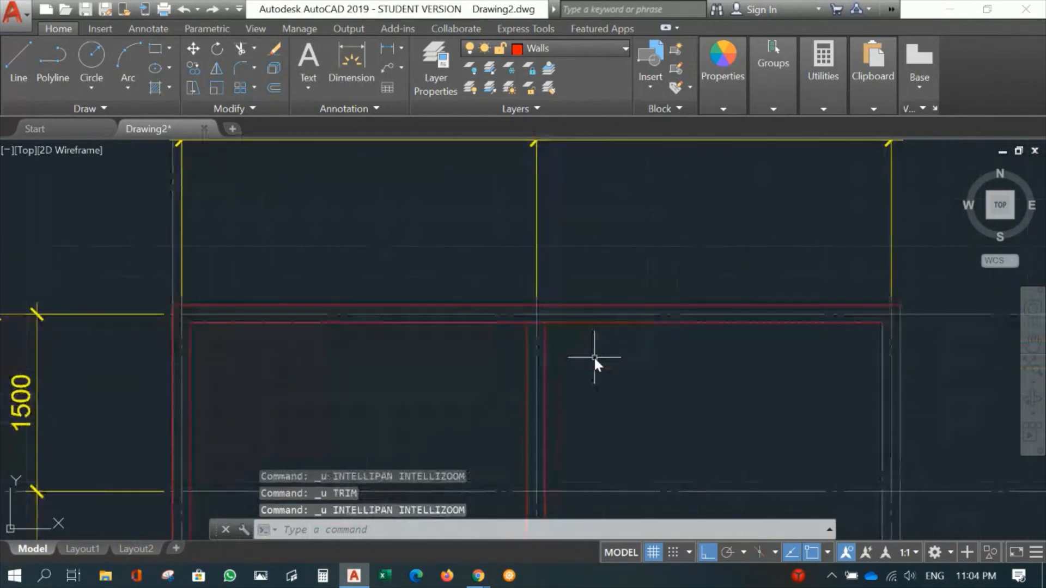
{"action": "scroll", "coordinate": [574, 382], "scroll_direction": "down", "scroll_amount": 3}
{"action": "scroll", "coordinate": [580, 434], "scroll_direction": "up", "scroll_amount": 5}
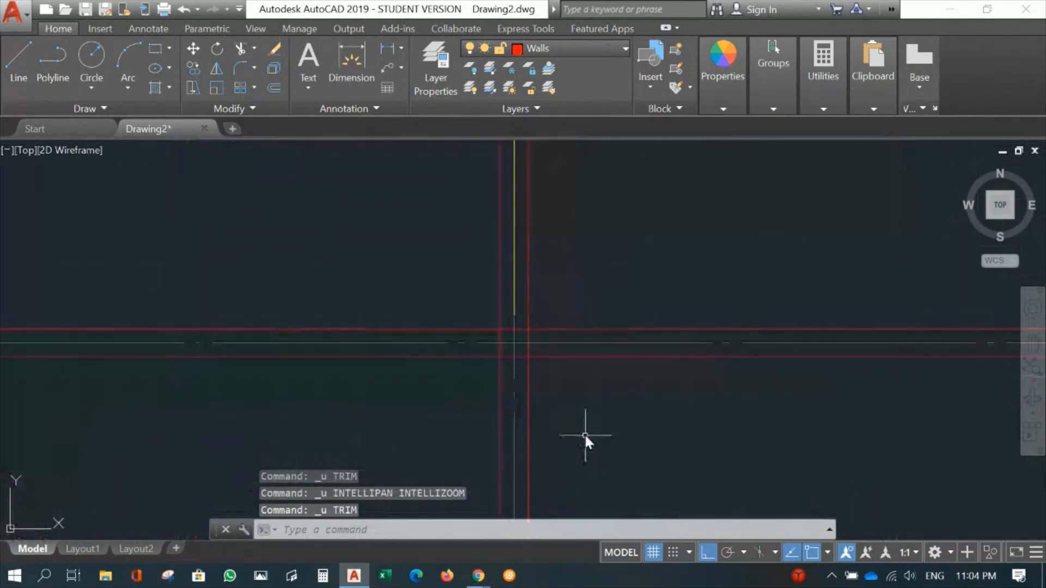
- Break the inner wall line of gridline 4 where it crosses the gridline B wall, leaving a gap wider than that wall
{"action": "middle_click_drag", "start_coordinate": [584, 433], "coordinate": [653, 393]}
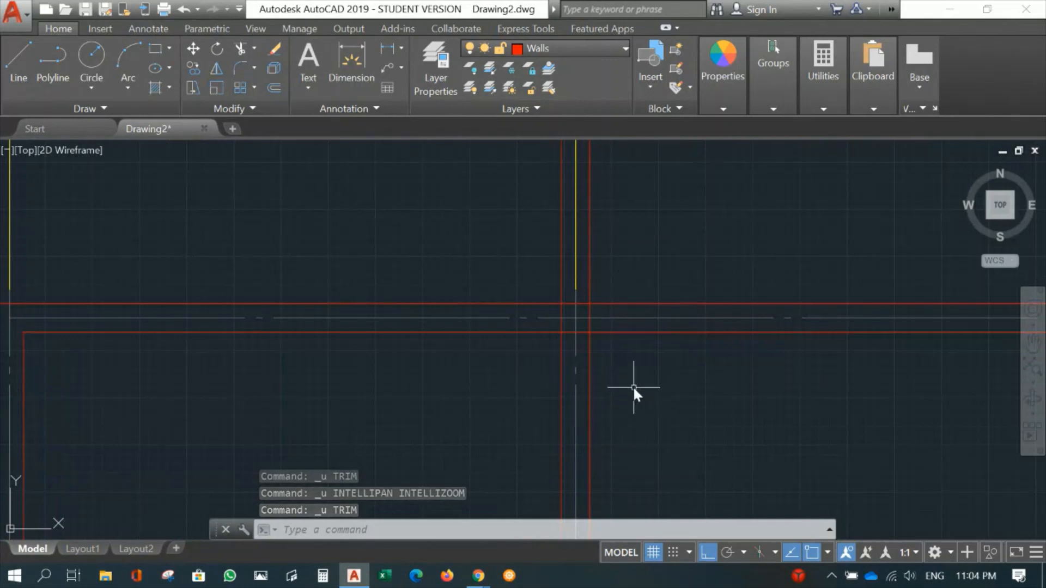
{"action": "type", "text": "br"}
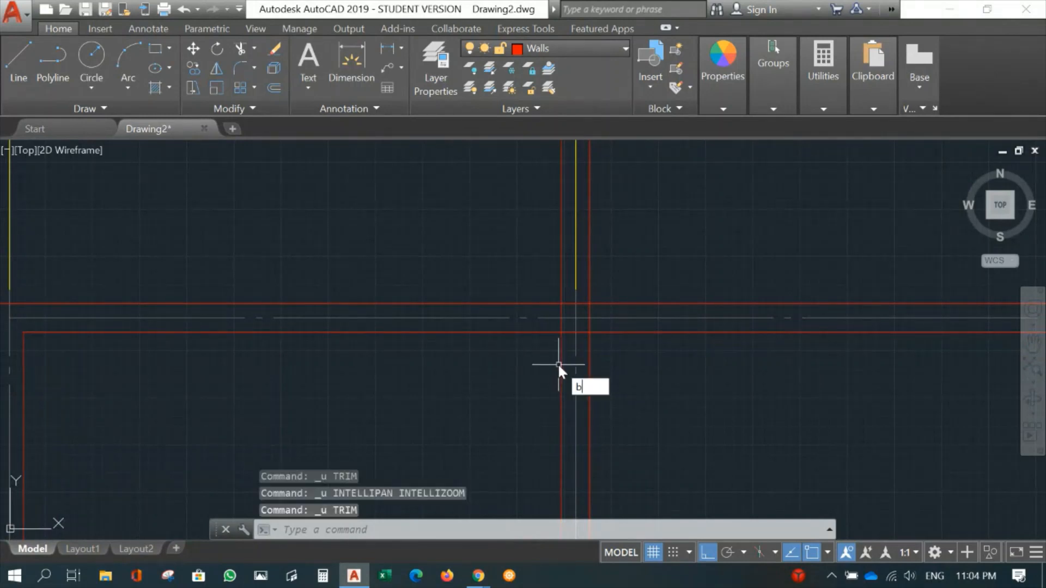
{"action": "key", "text": "Return"}
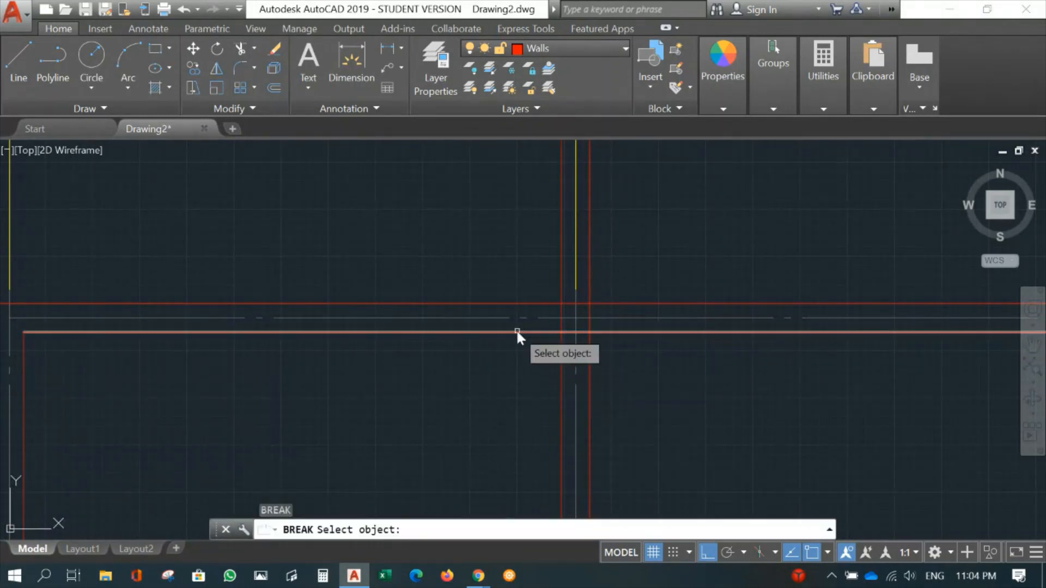
{"action": "left_click", "coordinate": [546, 331]}
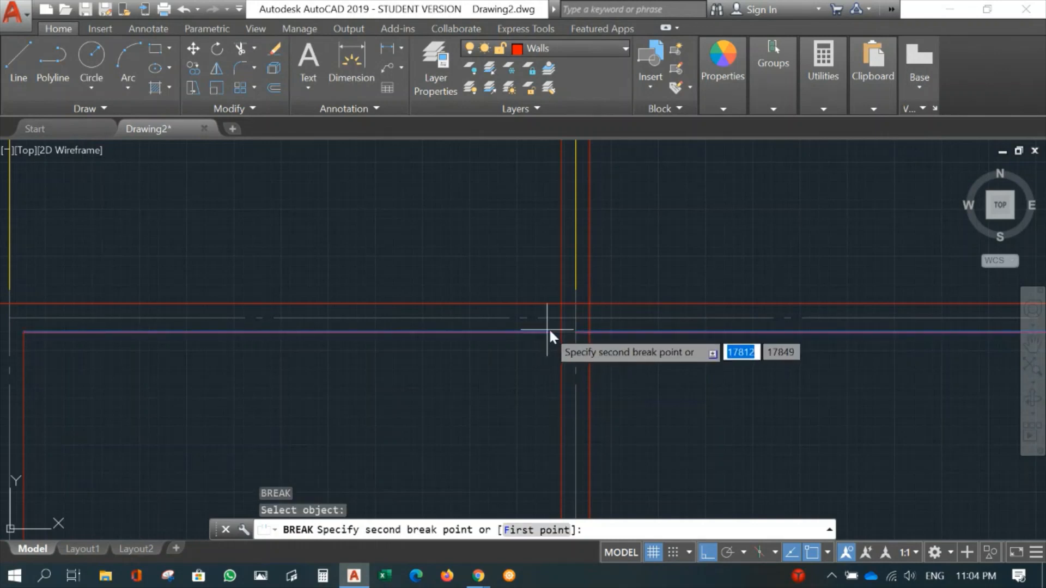
{"action": "left_click", "coordinate": [619, 354]}
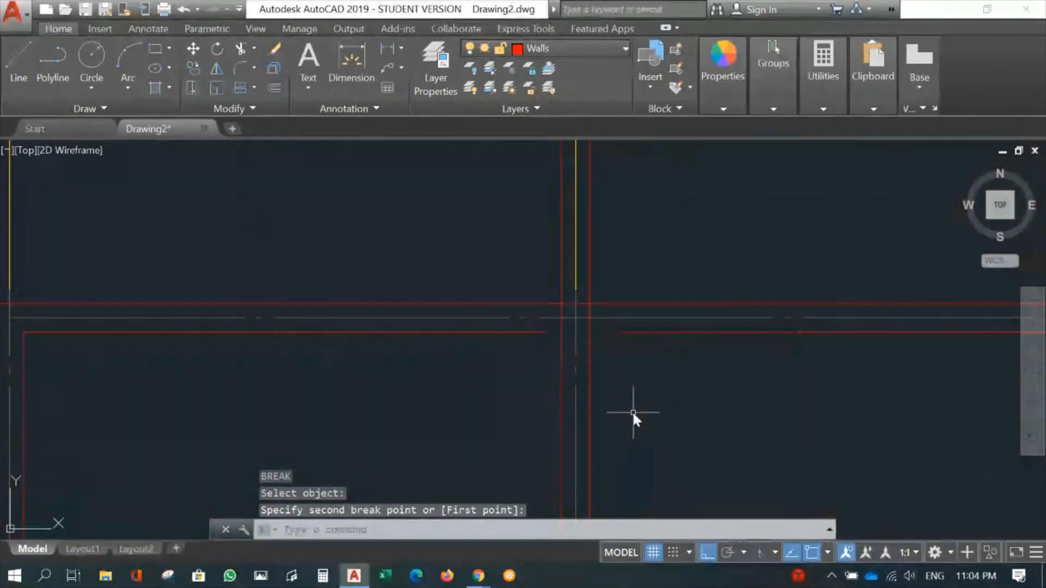
- Fillet both broken ends of gridline 4's inner wall line with the adjacent gridline B wall lines into square corners
{"action": "type", "text": "f"}
{"action": "key", "text": "Return"}
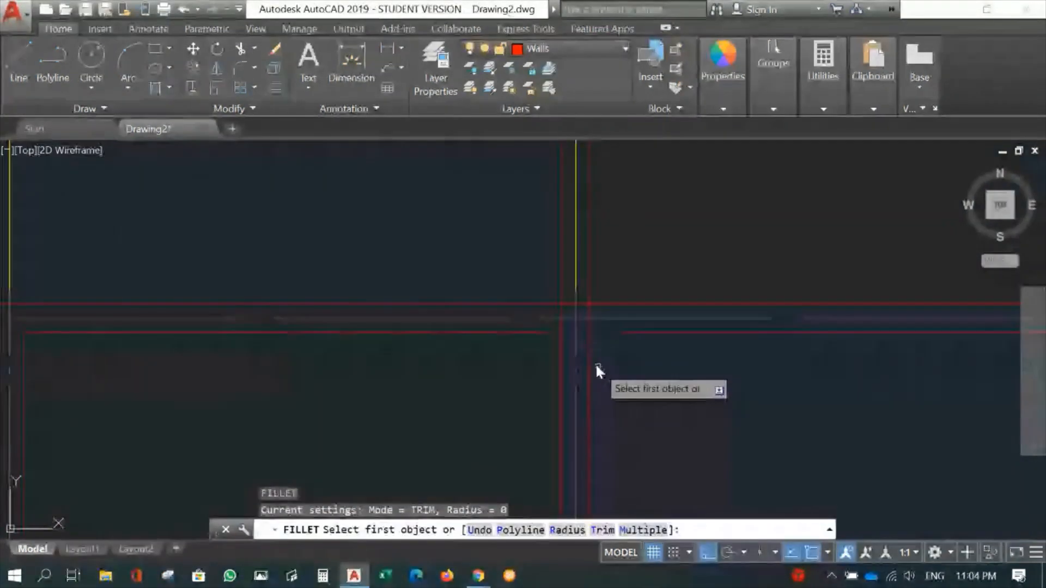
{"action": "left_click", "coordinate": [590, 350]}
{"action": "left_click", "coordinate": [629, 332]}
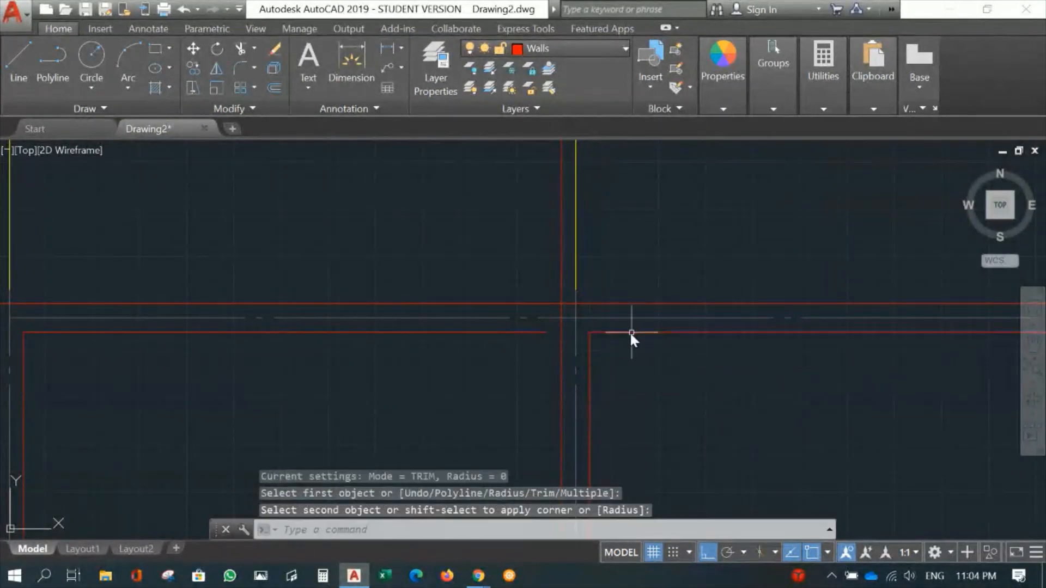
{"action": "key", "text": "Return"}
{"action": "left_click", "coordinate": [563, 358]}
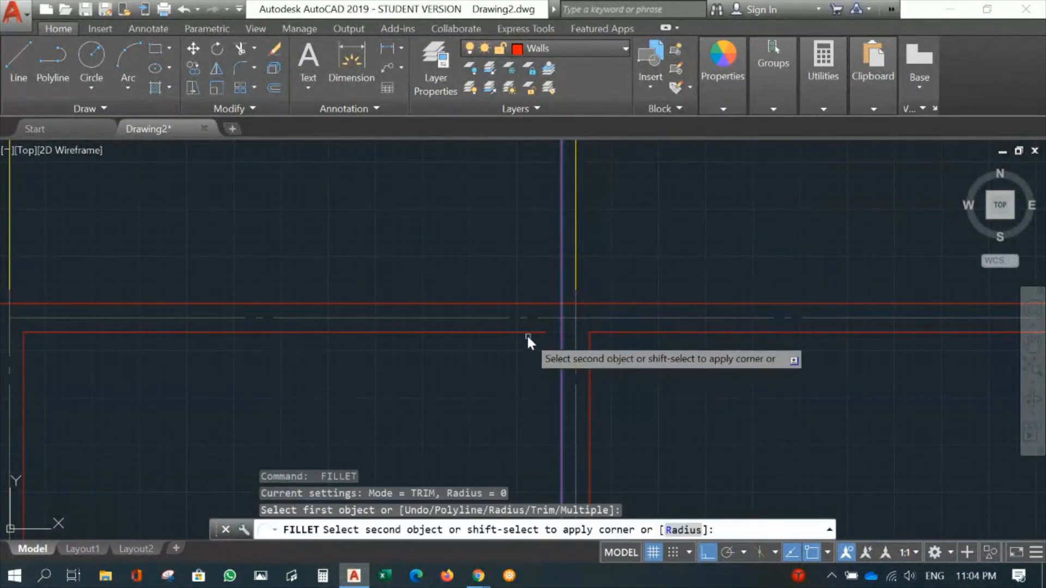
{"action": "left_click", "coordinate": [525, 333]}
- Move the two offset lines of gridline C onto the Walls layer
{"action": "scroll", "coordinate": [651, 372], "scroll_direction": "down", "scroll_amount": 6}
{"action": "mouse_move", "coordinate": [766, 408]}
{"action": "middle_mouse_down"}
{"action": "mouse_move", "coordinate": [656, 273]}
{"action": "mouse_move", "coordinate": [644, 235]}
{"action": "middle_mouse_up"}
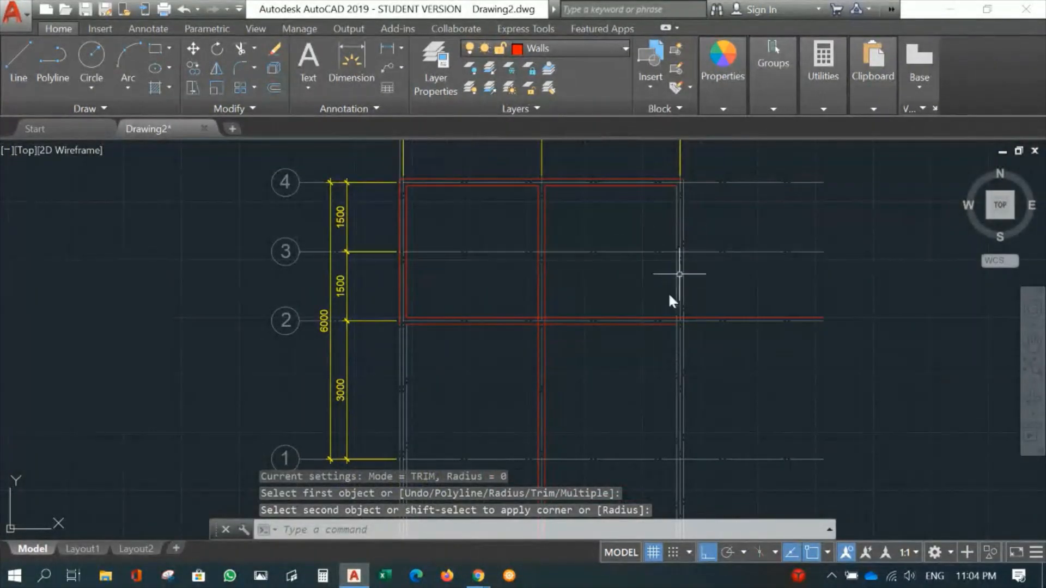
{"action": "scroll", "coordinate": [671, 346], "scroll_direction": "up", "scroll_amount": 5}
{"action": "middle_click_drag", "start_coordinate": [677, 325], "coordinate": [551, 380]}
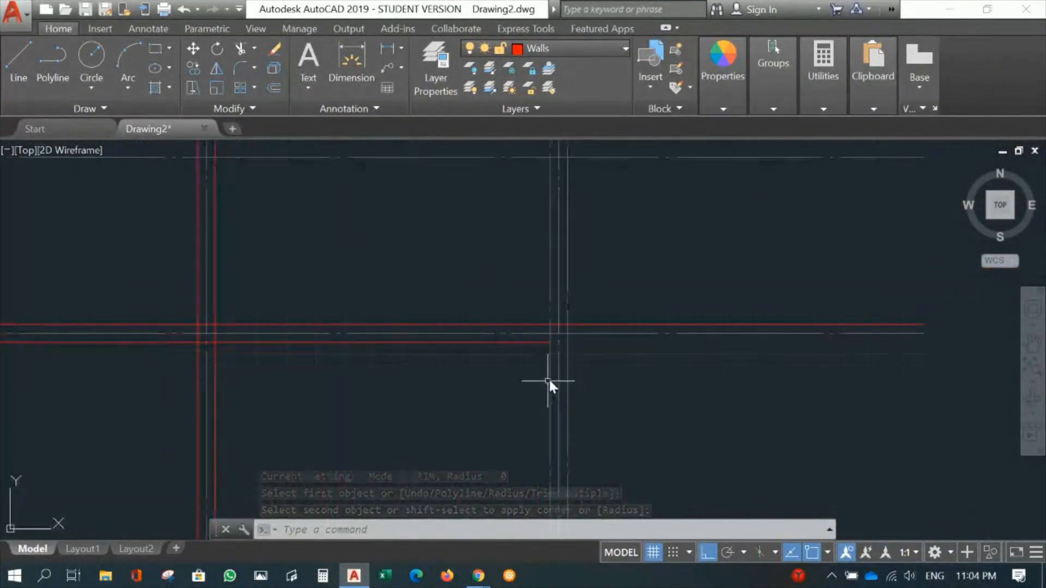
{"action": "left_click", "coordinate": [551, 362]}
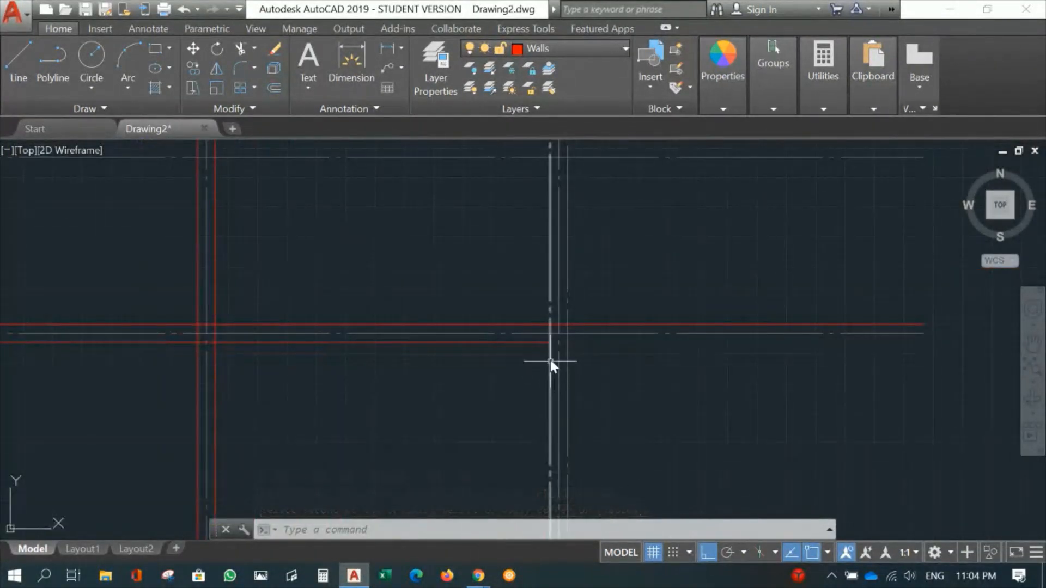
{"action": "left_click", "coordinate": [567, 292]}
{"action": "left_click", "coordinate": [560, 48]}
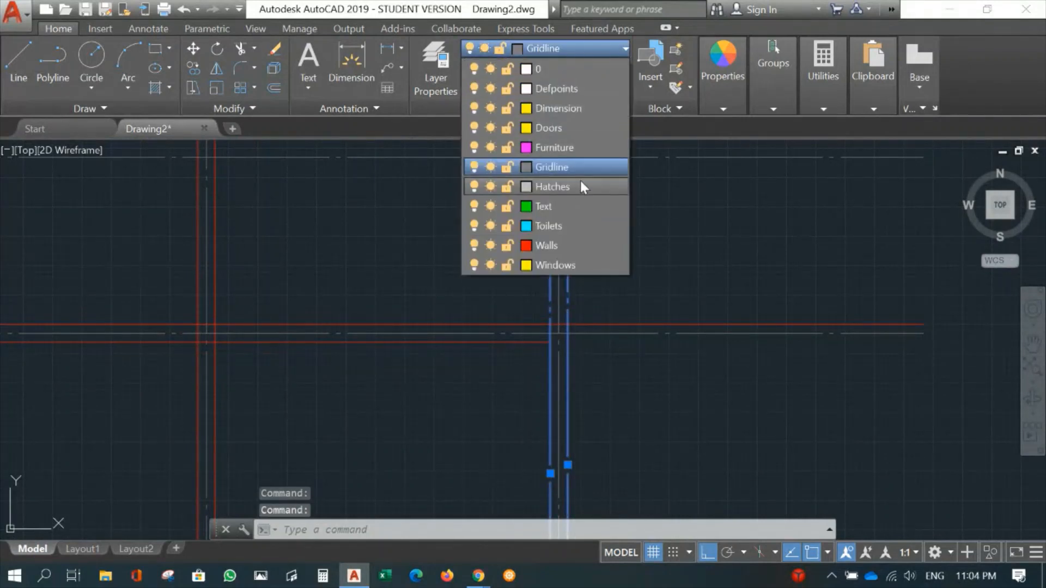
{"action": "left_click", "coordinate": [546, 245]}
- Offset gridline 1 by 75 mm to both sides to form the two wall lines
{"action": "middle_click_drag", "start_coordinate": [469, 409], "coordinate": [532, 215]}
{"action": "scroll", "coordinate": [619, 291], "scroll_direction": "down", "scroll_amount": 5}
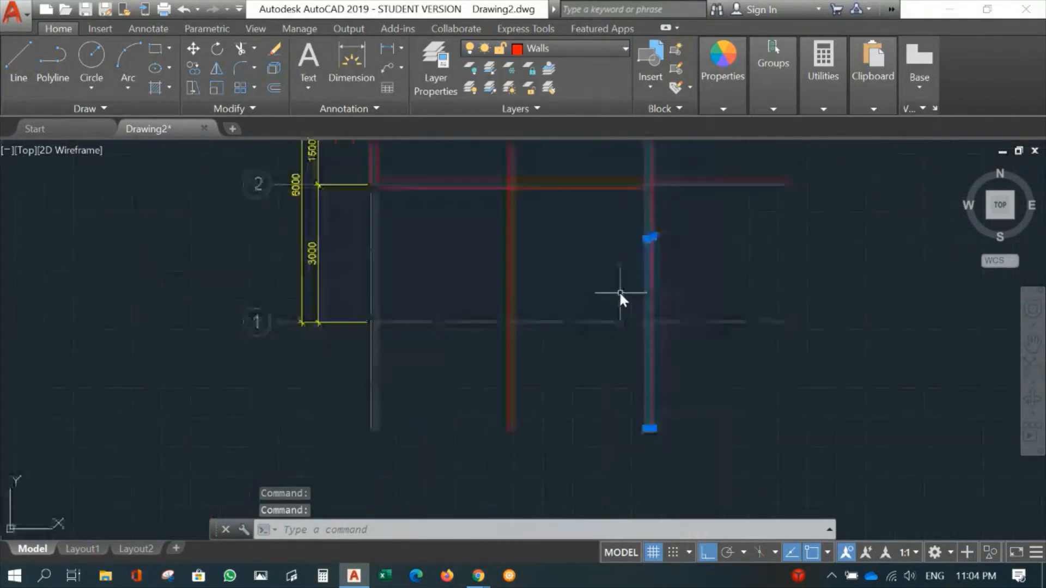
{"action": "middle_click_drag", "start_coordinate": [595, 374], "coordinate": [598, 447]}
{"action": "scroll", "coordinate": [600, 436], "scroll_direction": "up", "scroll_amount": 2}
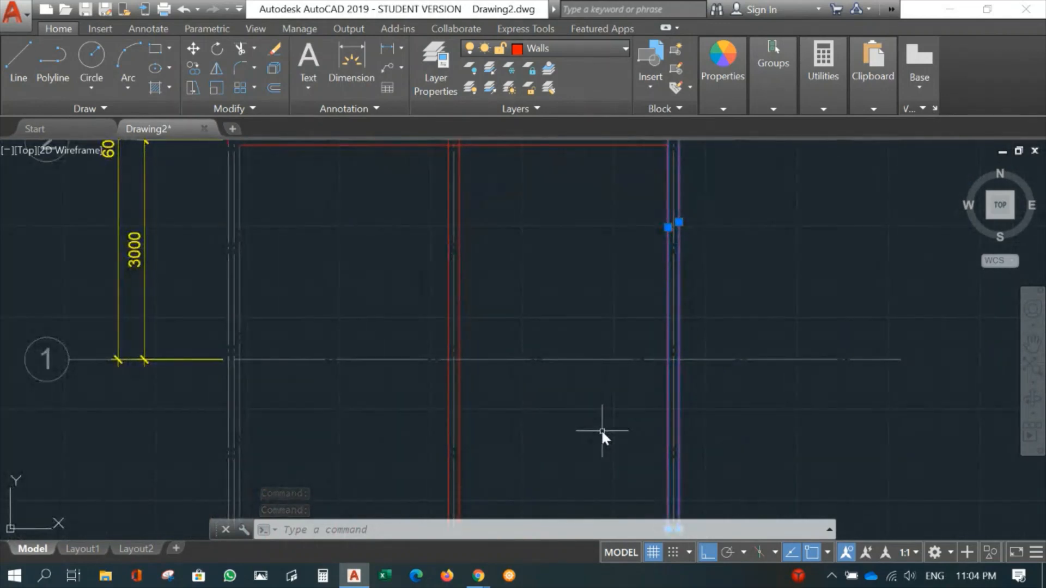
{"action": "type", "text": "o"}
{"action": "key", "text": "Return"}
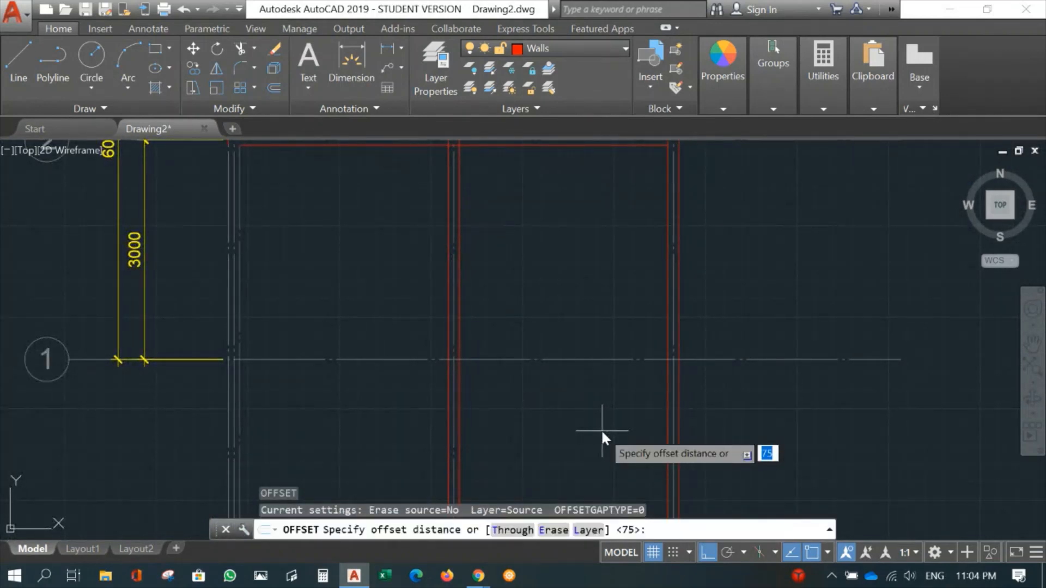
{"action": "key", "text": "Return"}
{"action": "left_click", "coordinate": [596, 359]}
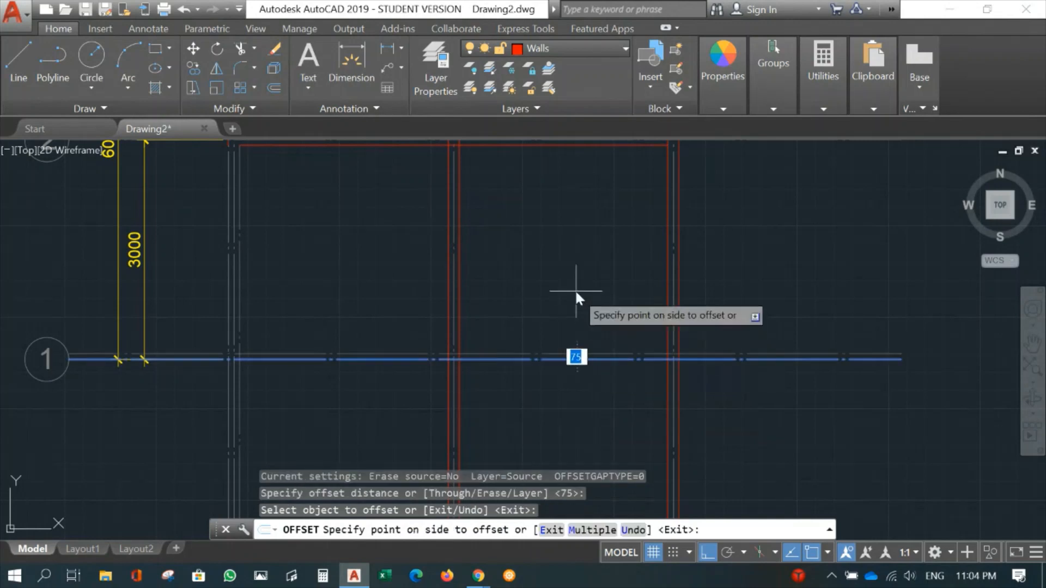
{"action": "left_click", "coordinate": [576, 292]}
{"action": "left_click", "coordinate": [595, 357]}
{"action": "left_click", "coordinate": [592, 388]}
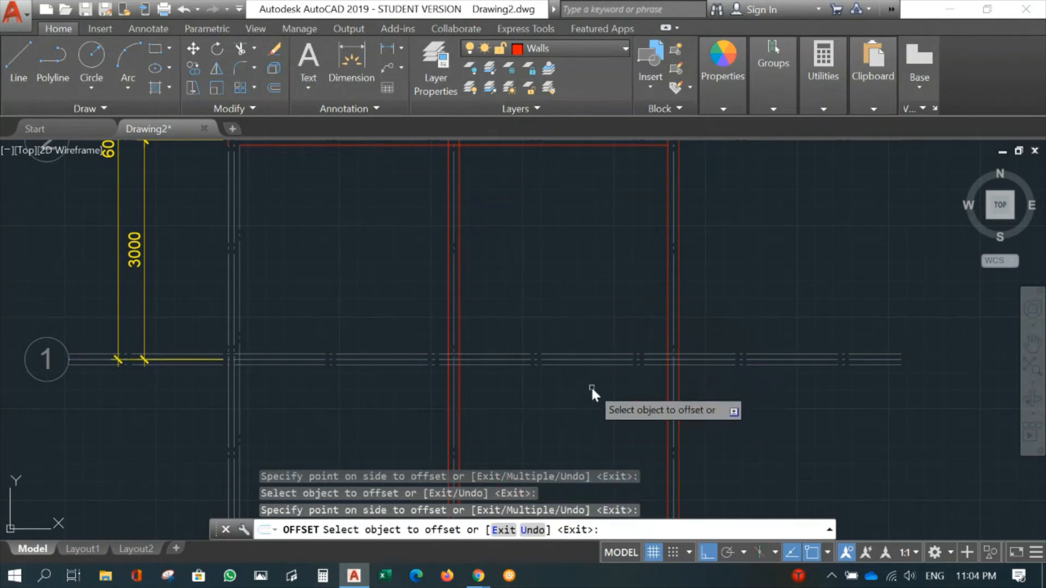
{"action": "key", "text": "Escape"}
- Move the two offset lines of gridline 1 and the two gridline A offset lines below gridline 2 onto the Walls layer
{"action": "left_click", "coordinate": [607, 362]}
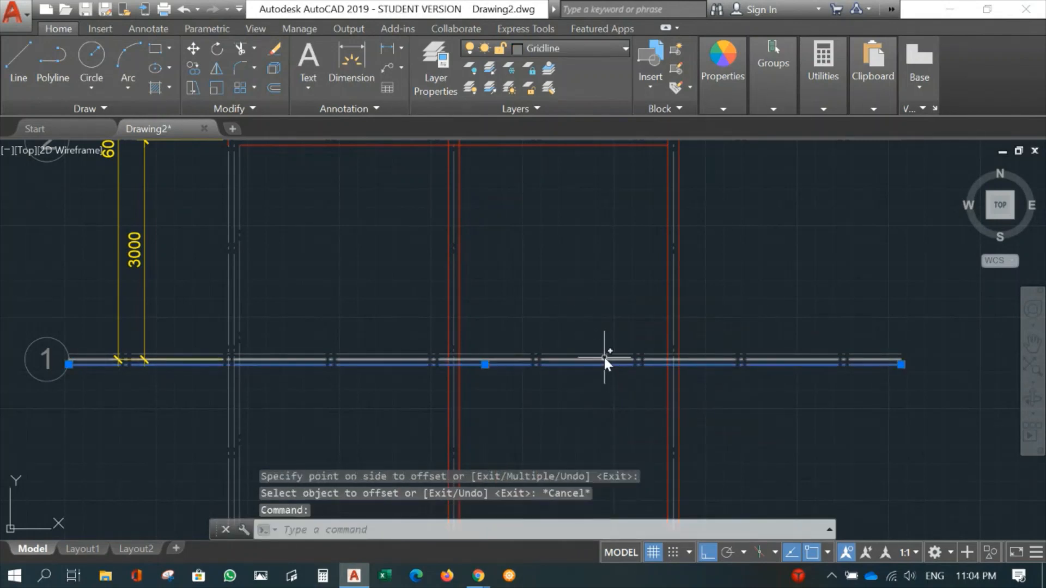
{"action": "left_click", "coordinate": [604, 355]}
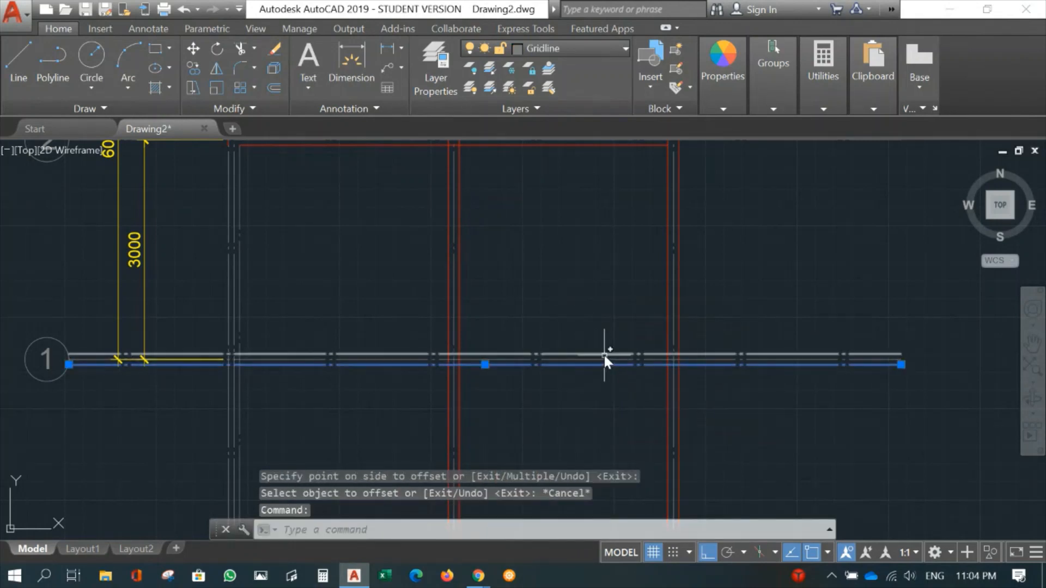
{"action": "left_click", "coordinate": [243, 299]}
{"action": "left_click", "coordinate": [229, 297]}
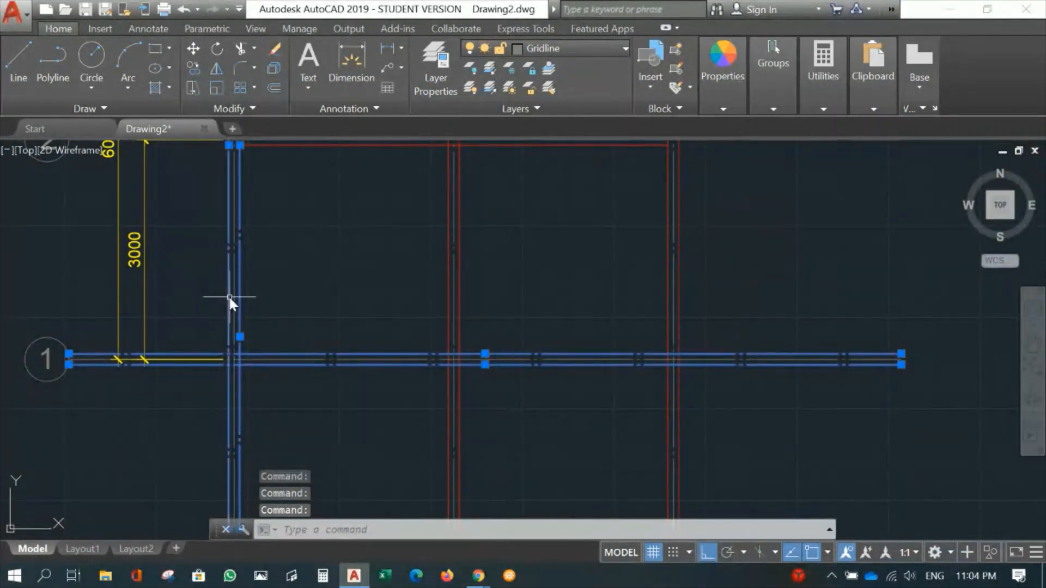
{"action": "left_click", "coordinate": [566, 49]}
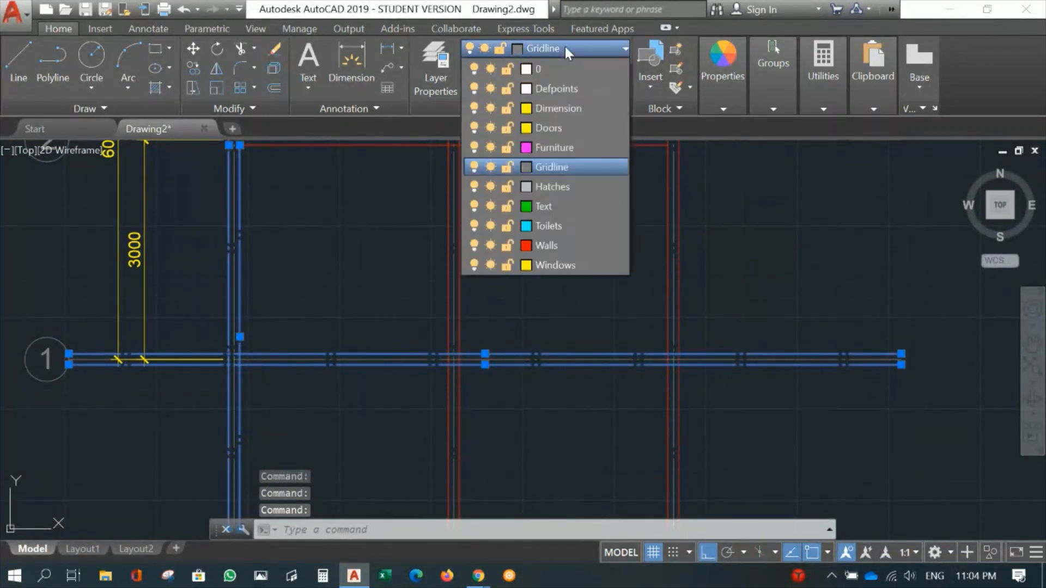
{"action": "left_click", "coordinate": [548, 246]}
{"action": "key", "text": "Escape"}
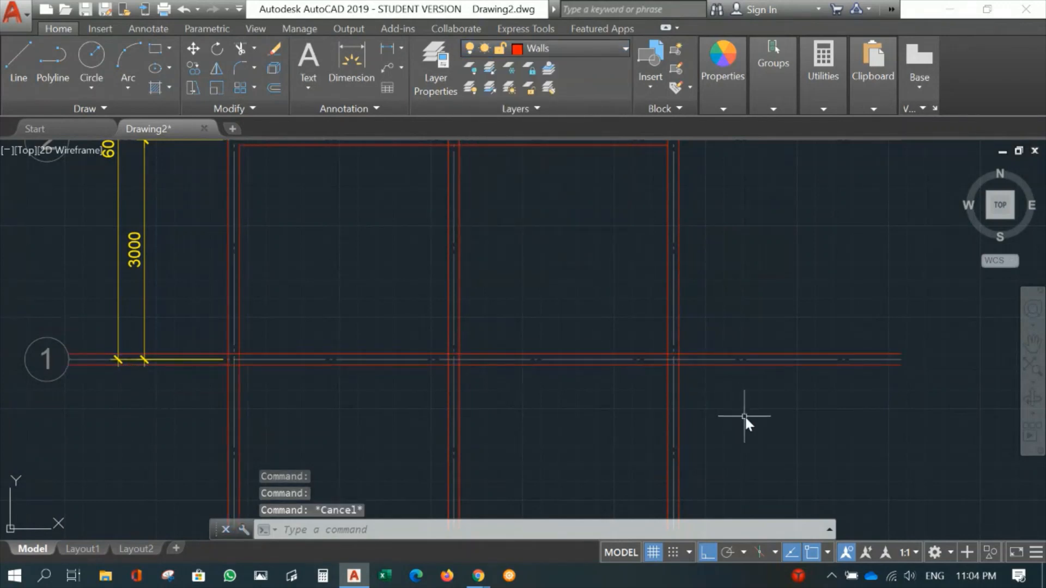
- Fillet the inner and outer wall lines of gridlines 1 and C into square corners with radius 0
{"action": "scroll", "coordinate": [730, 412], "scroll_direction": "up", "scroll_amount": 2}
{"action": "type", "text": "f"}
{"action": "key", "text": "Return"}
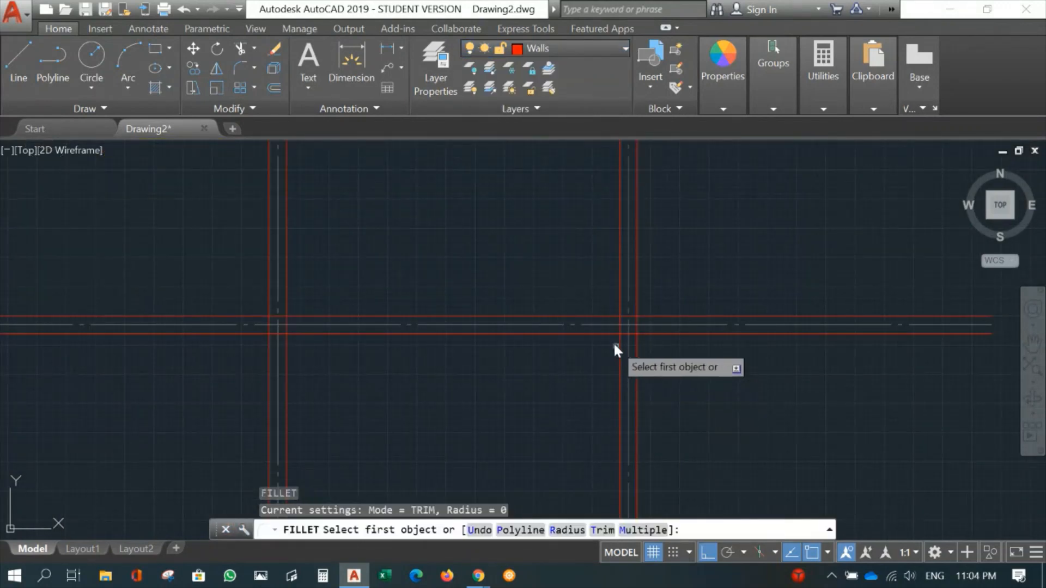
{"action": "left_click", "coordinate": [610, 316]}
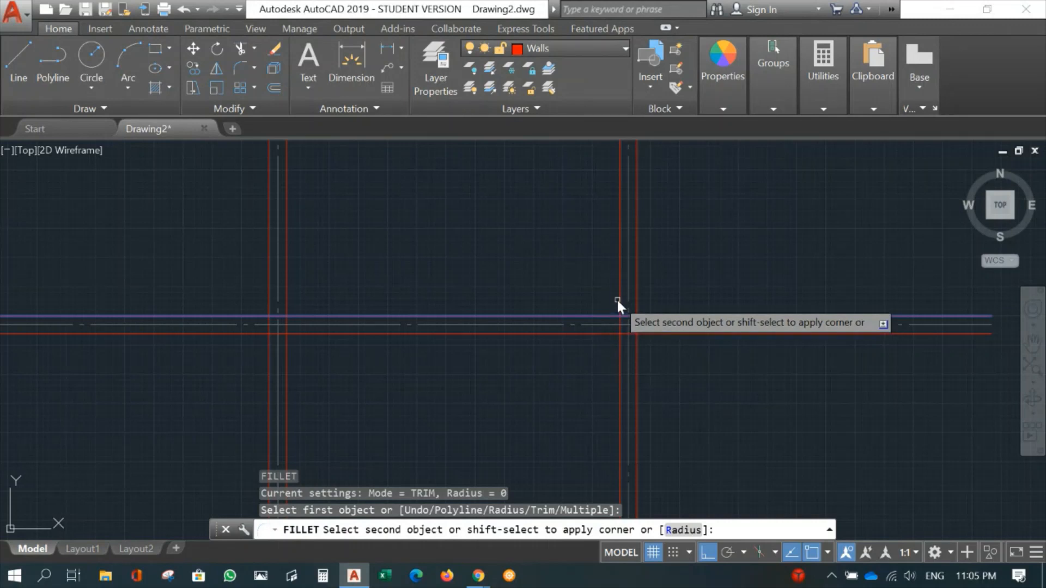
{"action": "left_click", "coordinate": [620, 293]}
{"action": "key", "text": "Return"}
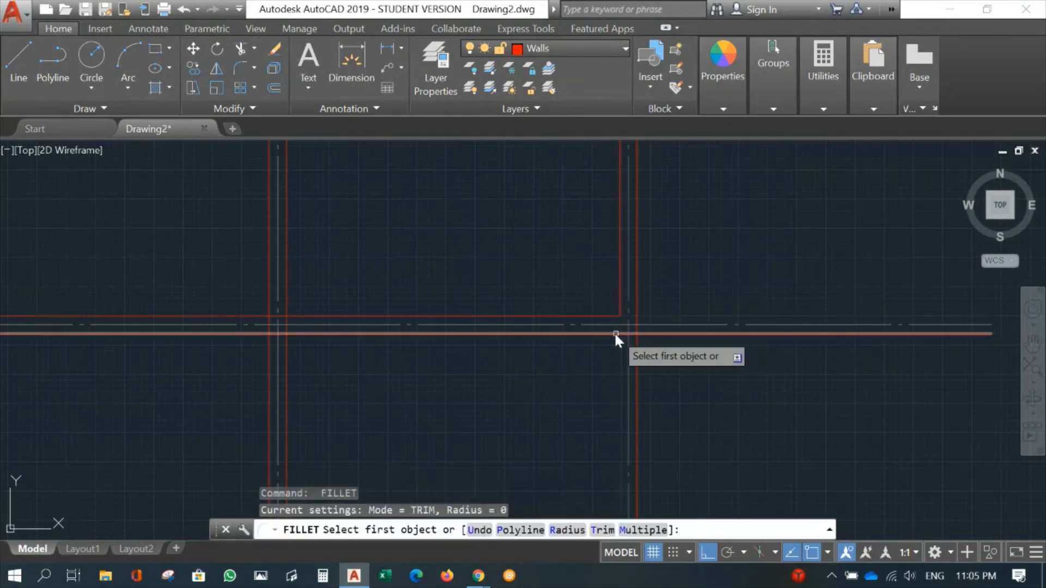
{"action": "left_click", "coordinate": [614, 333]}
{"action": "left_click", "coordinate": [637, 312]}
- Fillet the inner and outer wall lines of gridlines 1 and A into a square wall corner
{"action": "mouse_move", "coordinate": [442, 385]}
{"action": "middle_mouse_down"}
{"action": "mouse_move", "coordinate": [797, 379]}
{"action": "mouse_move", "coordinate": [390, 339]}
{"action": "mouse_move", "coordinate": [5, 227]}
{"action": "mouse_move", "coordinate": [114, 233]}
{"action": "middle_mouse_up"}
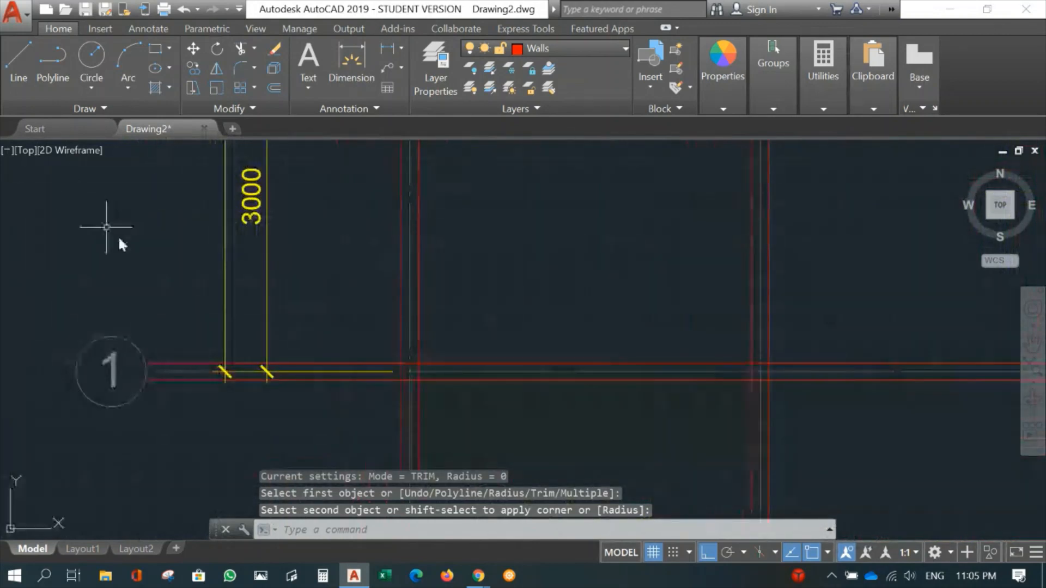
{"action": "key", "text": "Return"}
{"action": "left_click", "coordinate": [434, 363]}
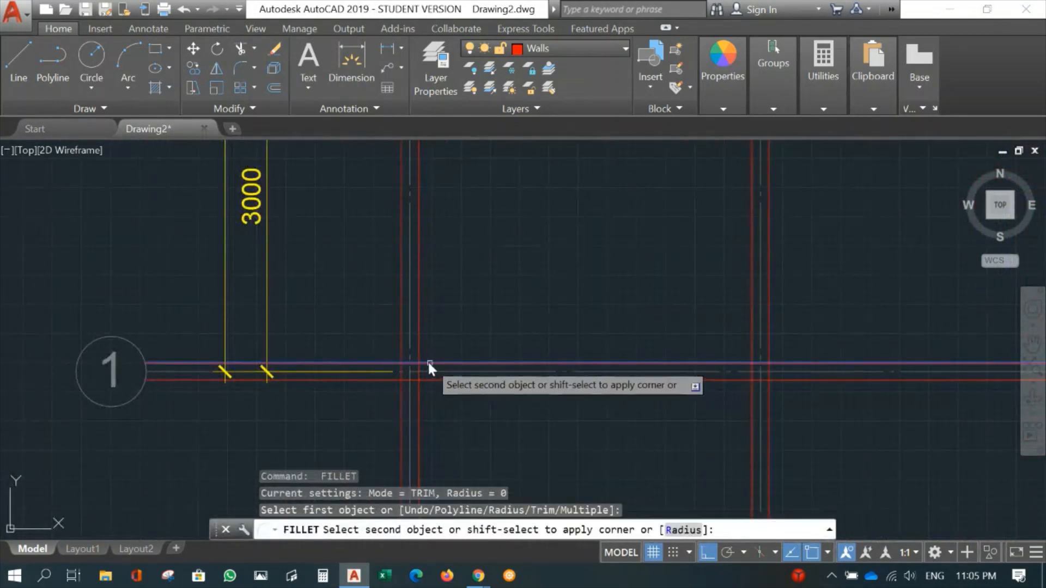
{"action": "left_click", "coordinate": [420, 348]}
{"action": "key", "text": "Return"}
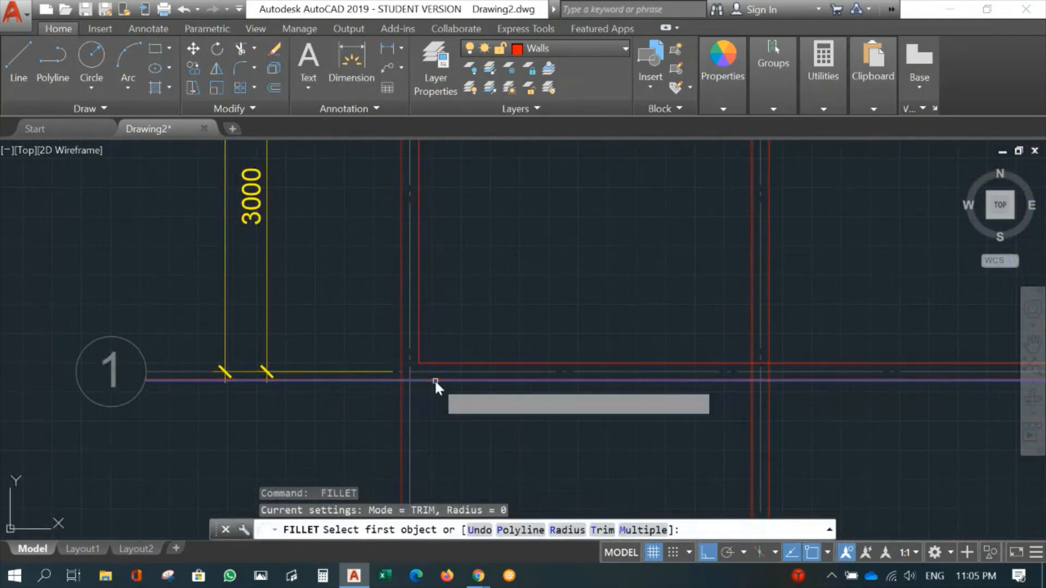
{"action": "left_click", "coordinate": [434, 380]}
{"action": "left_click", "coordinate": [400, 341]}
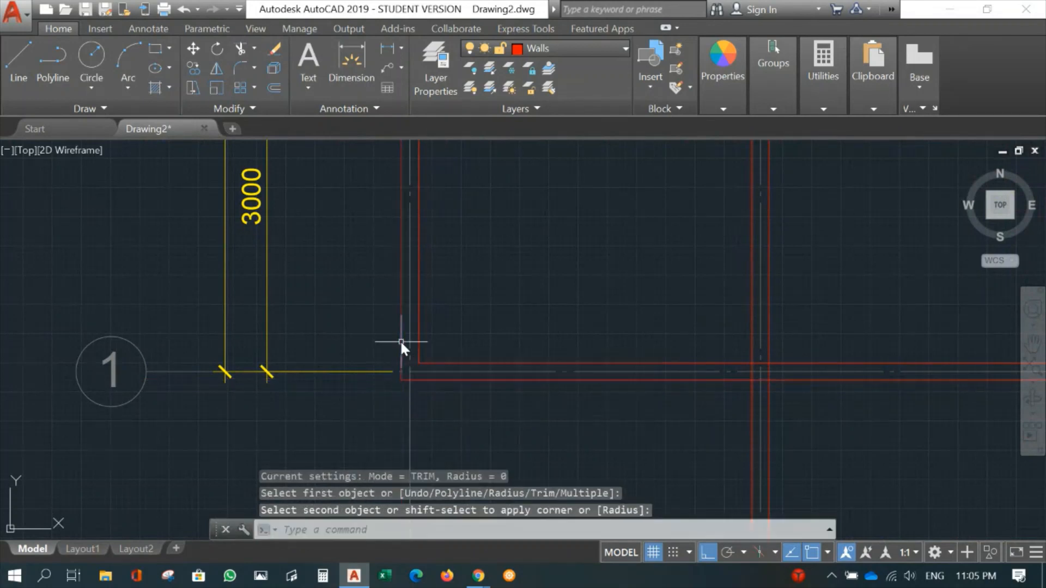
- Break the inner wall line of gridline 1 across the gridline B wall, leaving a gap wider than that wall
{"action": "middle_click_drag", "start_coordinate": [801, 420], "coordinate": [580, 407]}
{"action": "scroll", "coordinate": [580, 406], "scroll_direction": "up", "scroll_amount": 4}
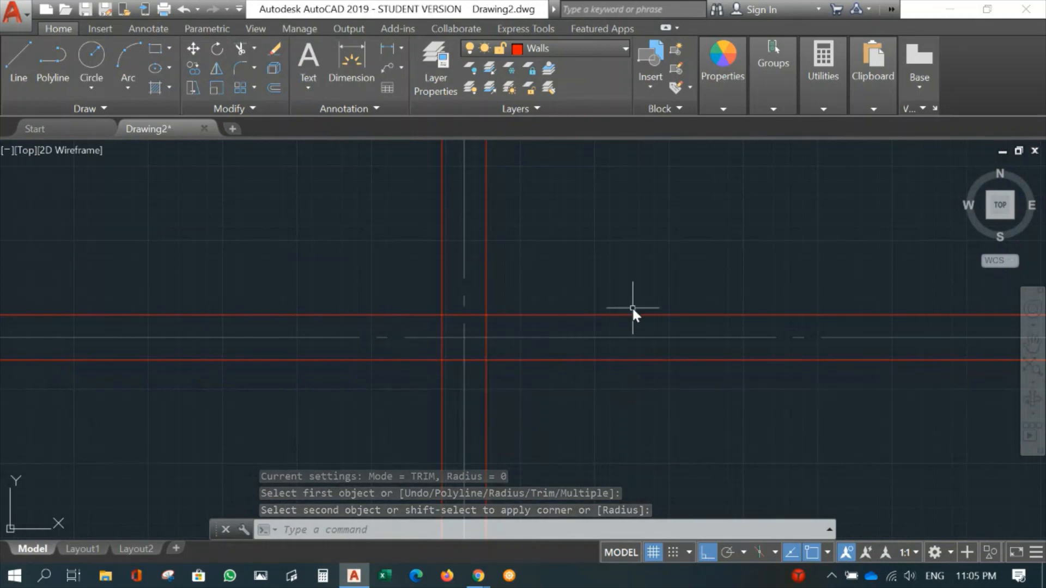
{"action": "type", "text": "br"}
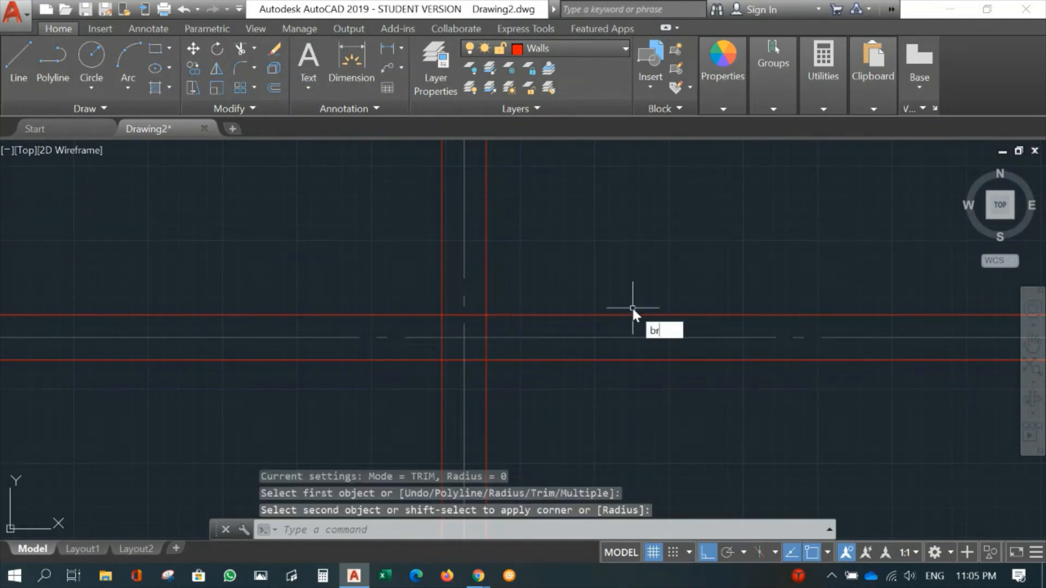
{"action": "key", "text": "Return"}
{"action": "left_click", "coordinate": [436, 314]}
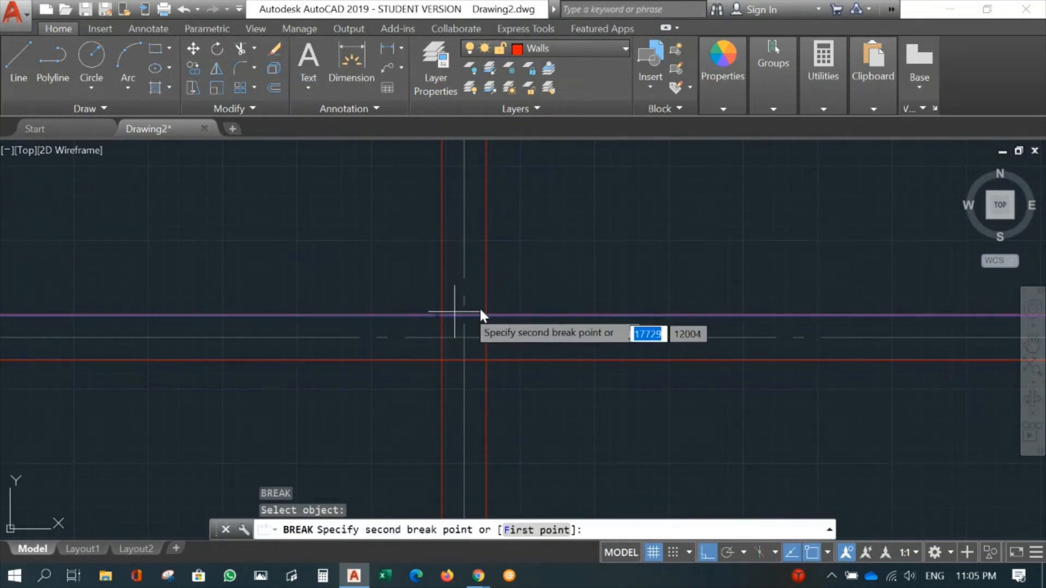
{"action": "left_click", "coordinate": [567, 272]}
- Fillet both broken ends of gridline 1's inner wall line with the adjacent gridline B wall lines into square corners
{"action": "type", "text": "f"}
{"action": "key", "text": "Return"}
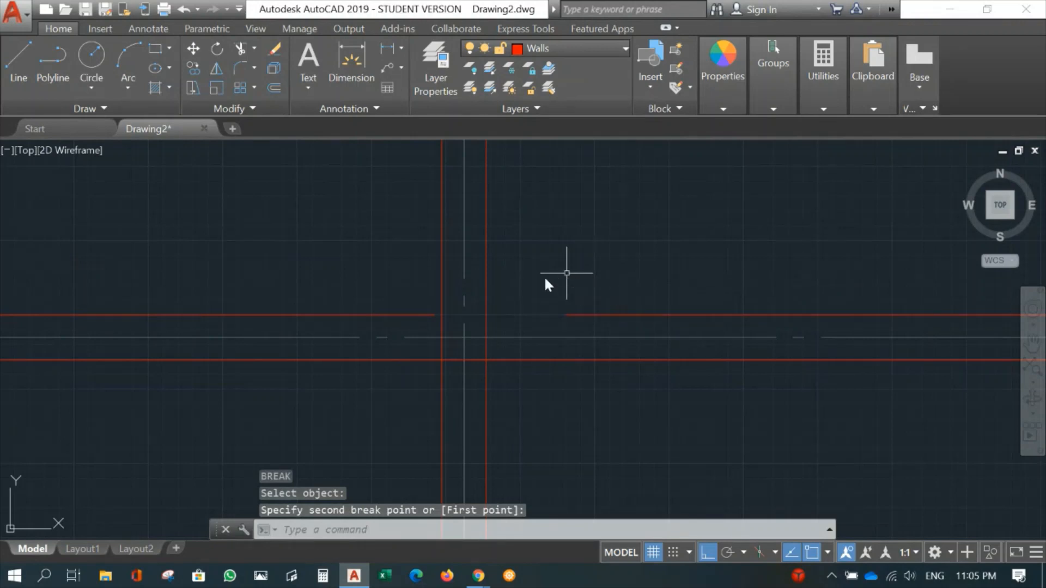
{"action": "left_click", "coordinate": [580, 314]}
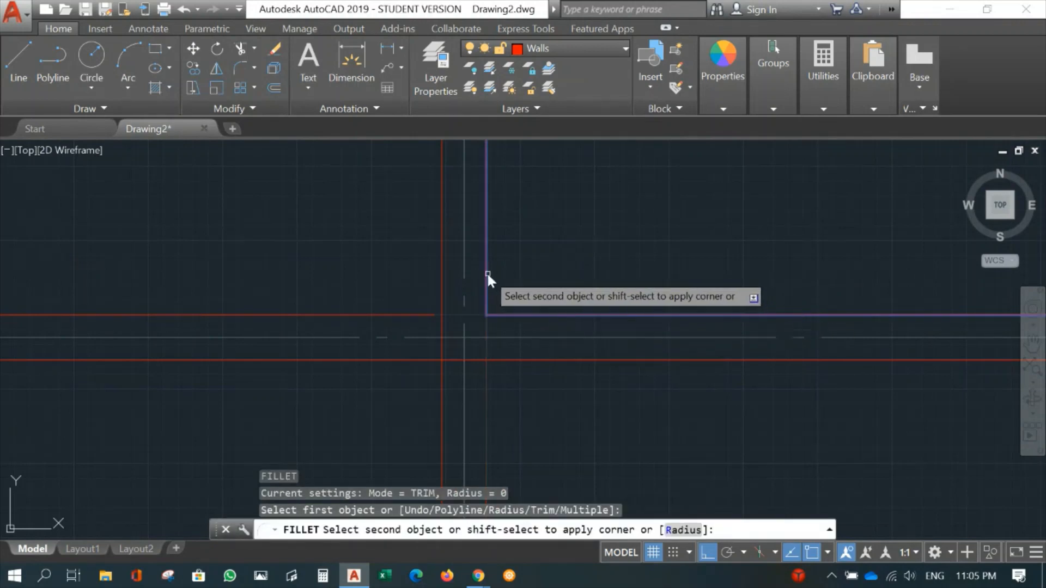
{"action": "left_click", "coordinate": [486, 273]}
{"action": "key", "text": "Return"}
{"action": "left_click", "coordinate": [425, 314]}
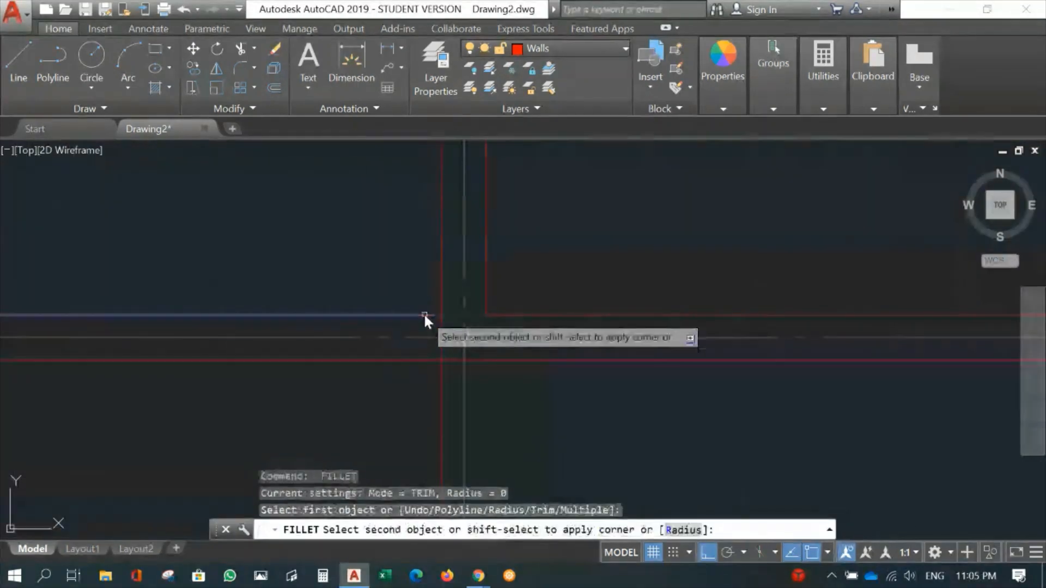
{"action": "left_click", "coordinate": [442, 290]}
{"action": "scroll", "coordinate": [558, 324], "scroll_direction": "down", "scroll_amount": 10}
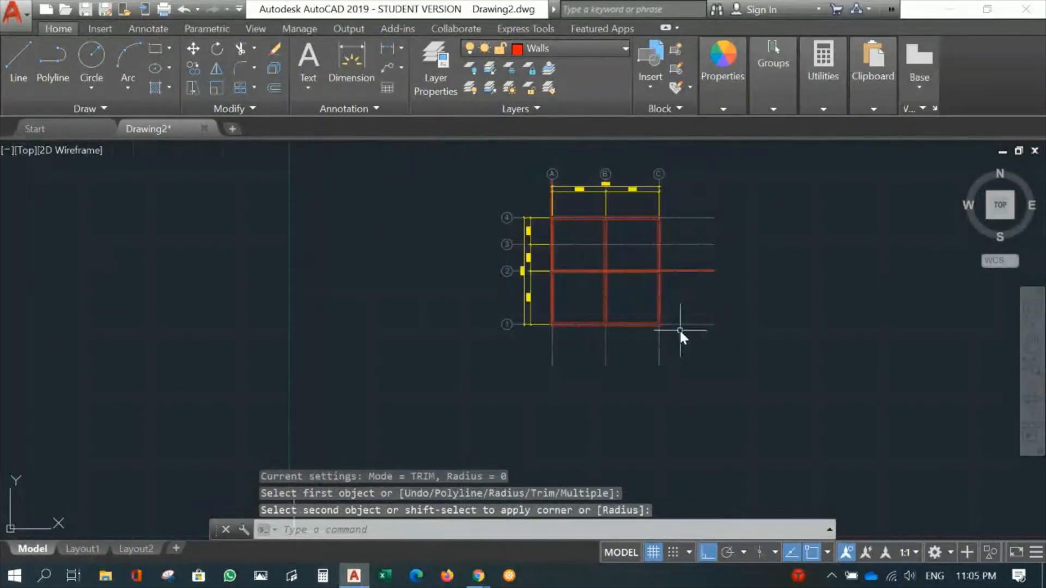
- Offset gridline 3 by 75 mm to both sides to form the two wall lines
{"action": "scroll", "coordinate": [545, 370], "scroll_direction": "up", "scroll_amount": 4}
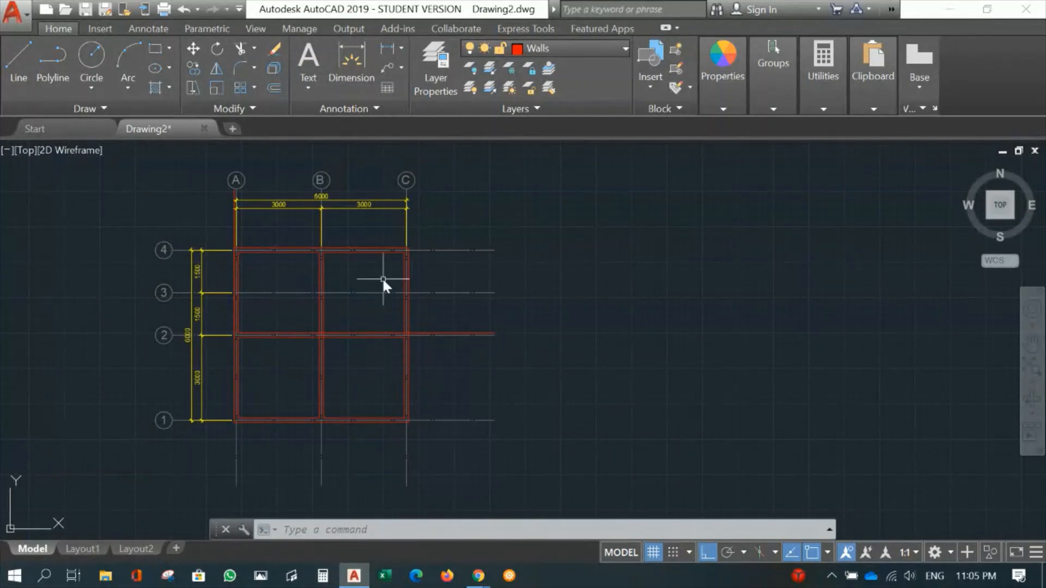
{"action": "scroll", "coordinate": [344, 323], "scroll_direction": "up", "scroll_amount": 4}
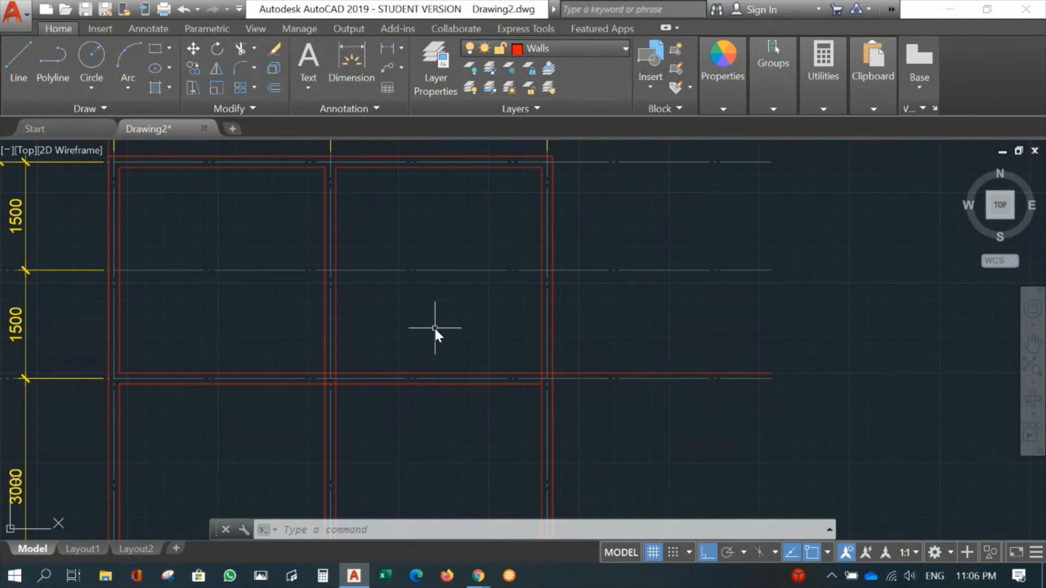
{"action": "type", "text": "O"}
{"action": "key", "text": "Return"}
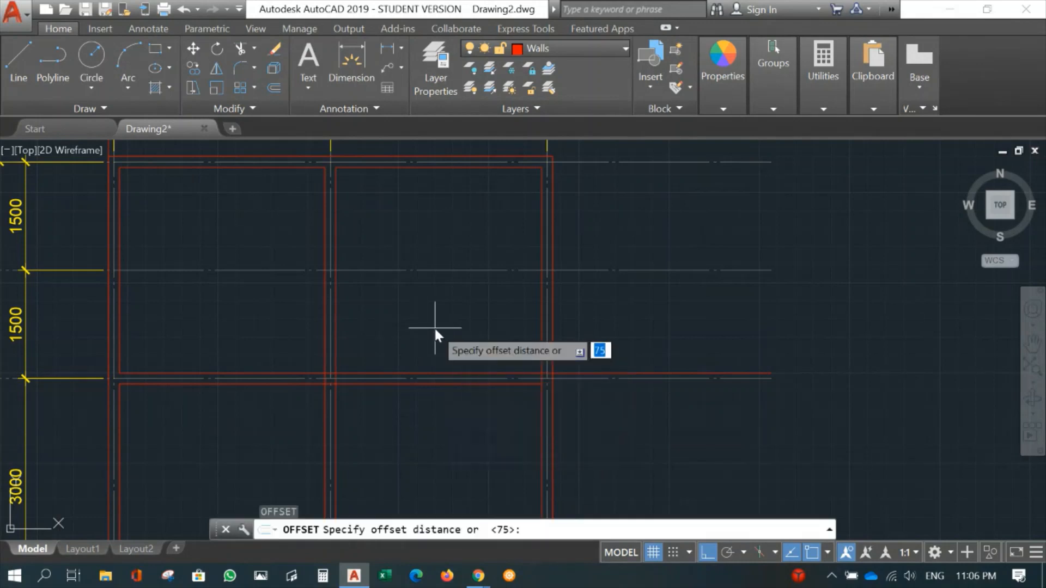
{"action": "key", "text": "Return"}
{"action": "left_click", "coordinate": [434, 270]}
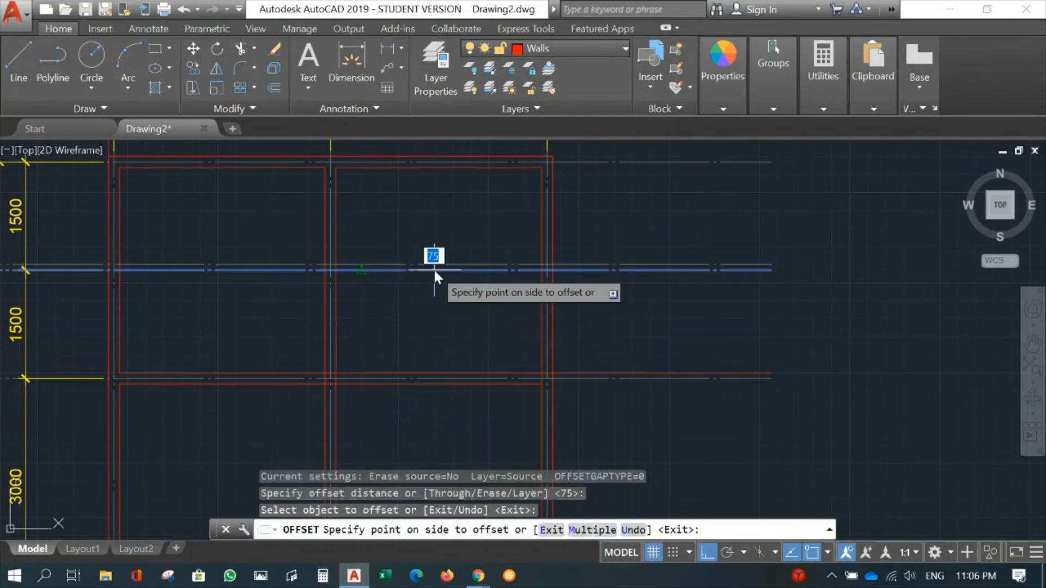
{"action": "left_click", "coordinate": [433, 248]}
{"action": "left_click", "coordinate": [425, 268]}
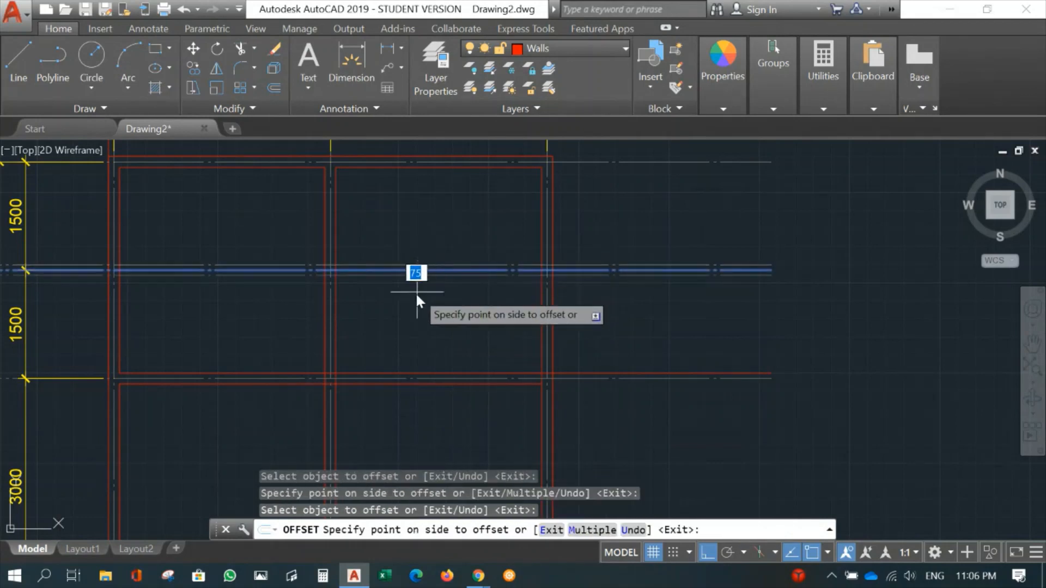
{"action": "left_click", "coordinate": [430, 294]}
{"action": "key", "text": "Return"}
- Move the two offset lines of gridline 3 onto the Walls layer
{"action": "middle_click_drag", "start_coordinate": [411, 305], "coordinate": [445, 332]}
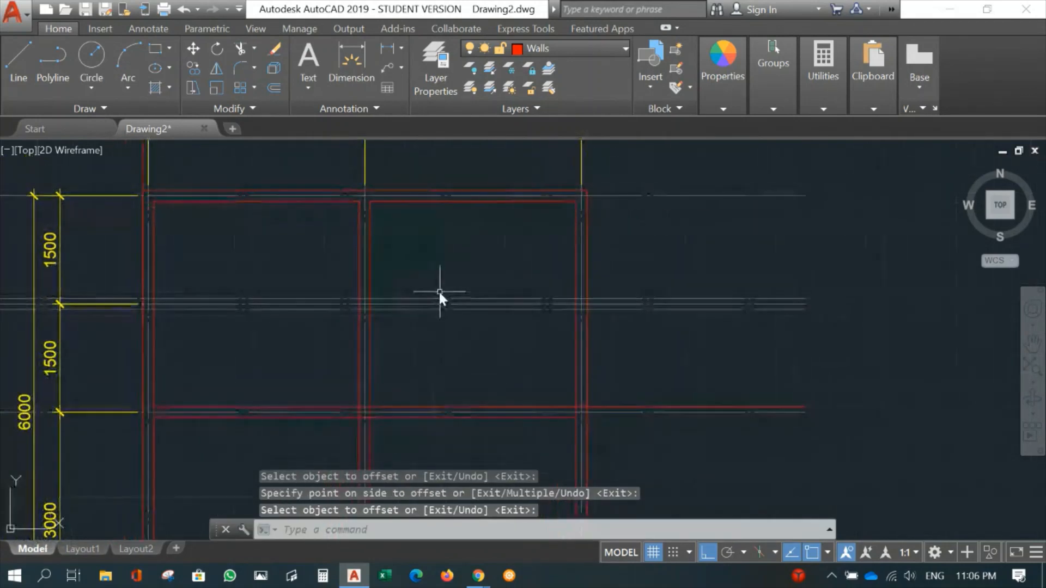
{"action": "left_click", "coordinate": [419, 299]}
{"action": "left_click", "coordinate": [411, 309]}
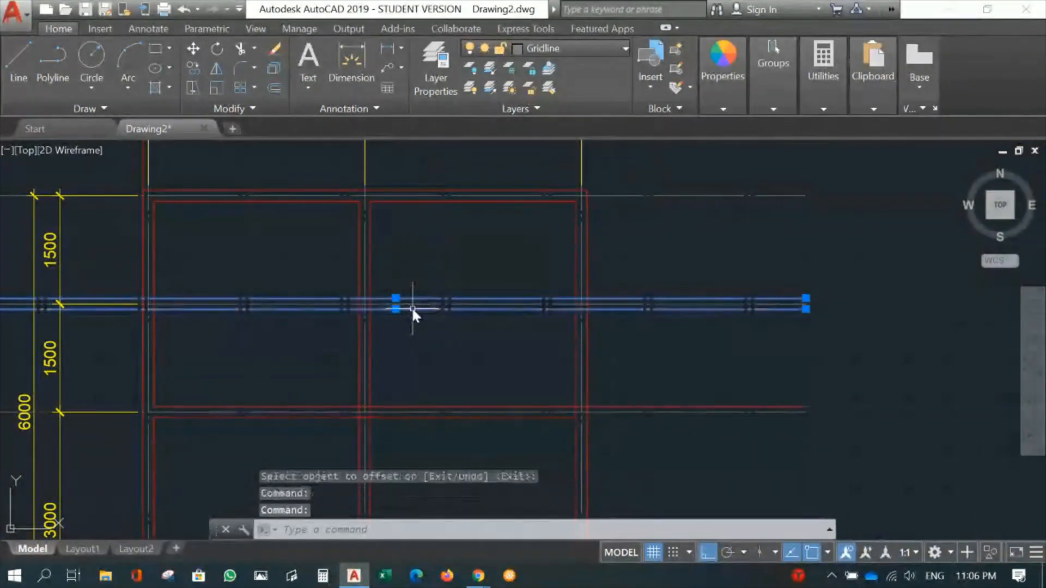
{"action": "left_click", "coordinate": [545, 49]}
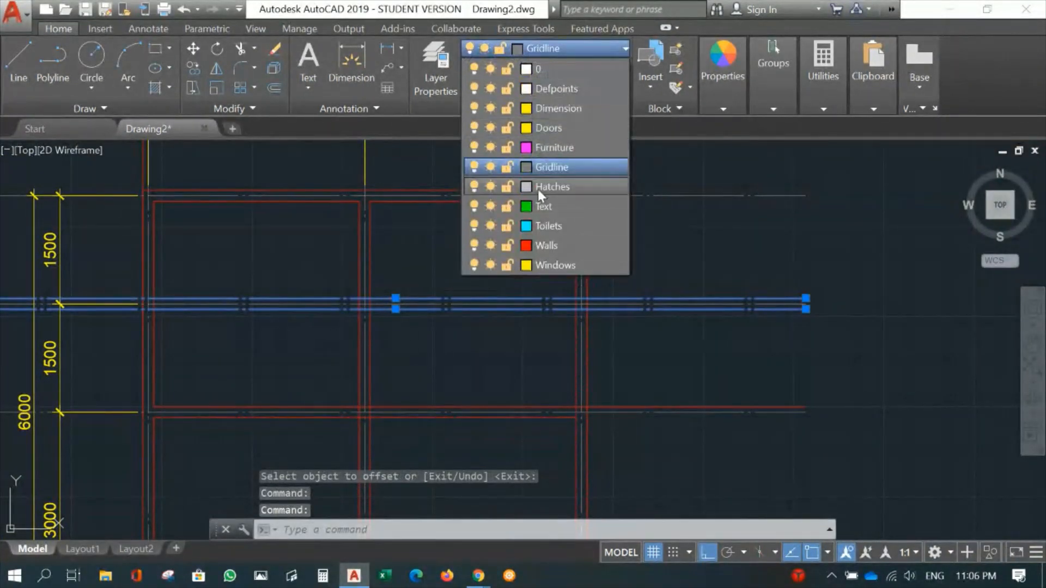
{"action": "left_click", "coordinate": [548, 240]}
{"action": "middle_click_drag", "start_coordinate": [453, 327], "coordinate": [512, 312]}
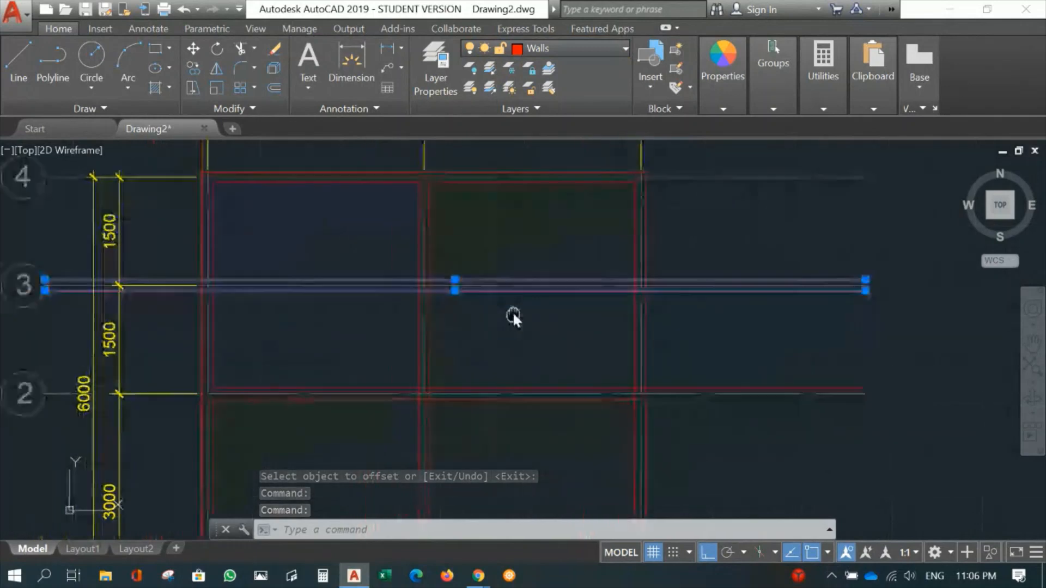
{"action": "scroll", "coordinate": [512, 311], "scroll_direction": "up", "scroll_amount": 2}
{"action": "key", "text": "Escape"}
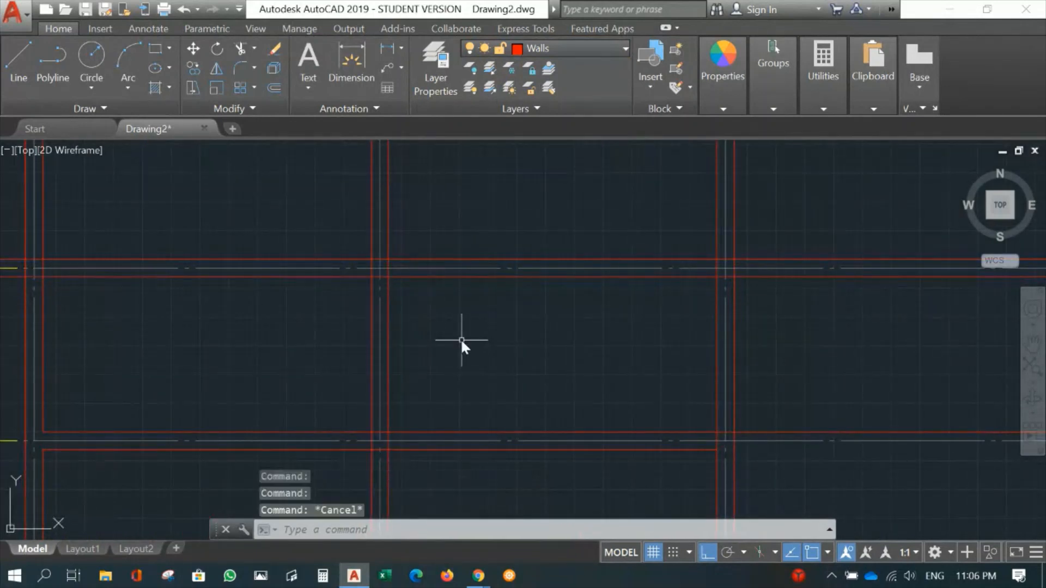
- Break the wall lines of gridlines B and C that face each other across the gridline 3 wall, leaving gaps wider than that wall
{"action": "type", "text": "br"}
{"action": "key", "text": "Return"}
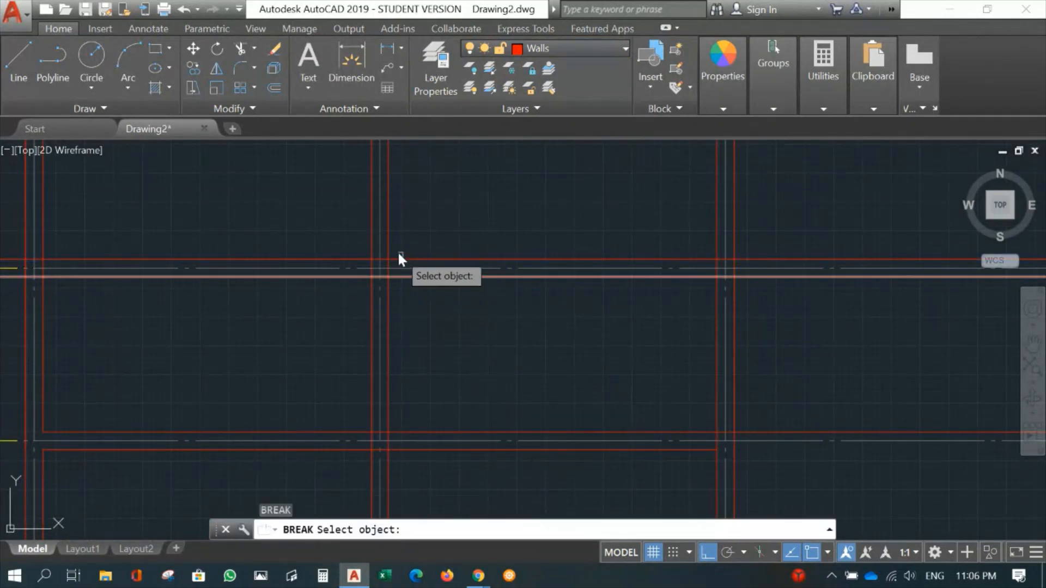
{"action": "left_click", "coordinate": [389, 248]}
{"action": "left_click", "coordinate": [406, 299]}
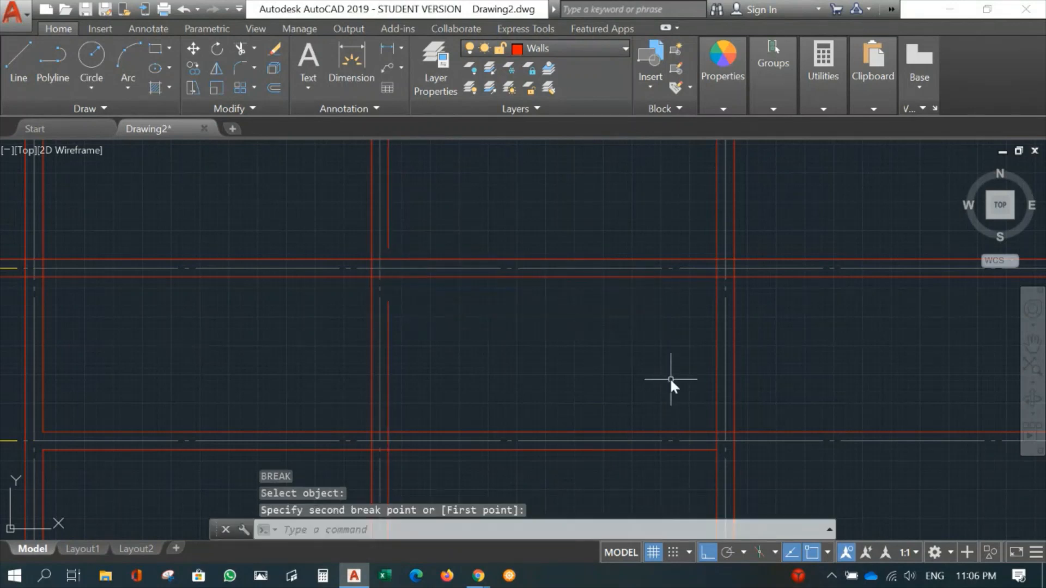
{"action": "key", "text": "Return"}
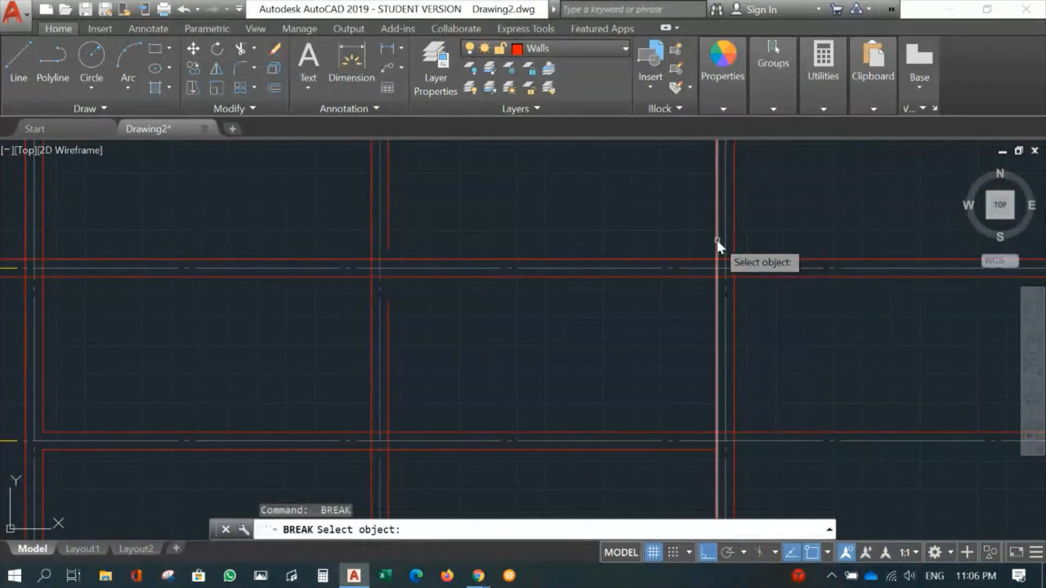
{"action": "left_click", "coordinate": [717, 240]}
{"action": "left_click", "coordinate": [694, 296]}
- Fillet both broken ends of gridline B's wall line with the two gridline 3 wall lines into square corners
{"action": "type", "text": "f"}
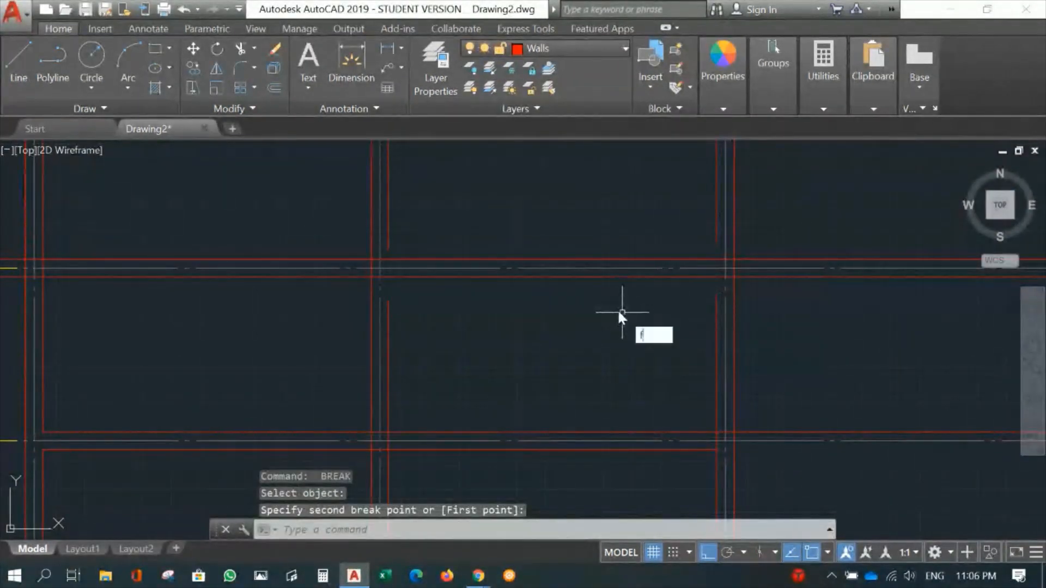
{"action": "key", "text": "Return"}
{"action": "left_click", "coordinate": [416, 259]}
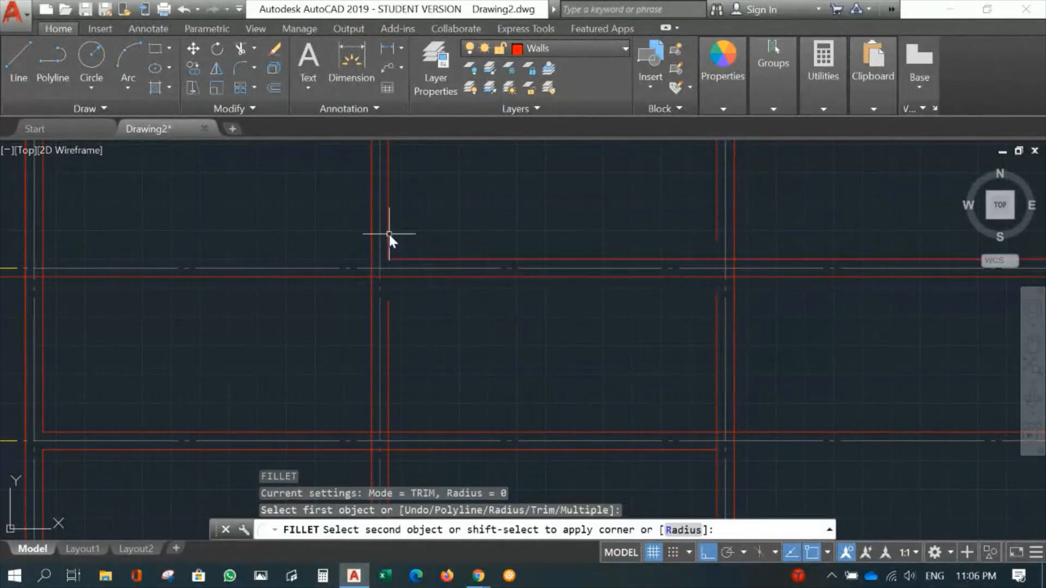
{"action": "left_click", "coordinate": [389, 233]}
{"action": "key", "text": "Return"}
{"action": "left_click", "coordinate": [387, 304]}
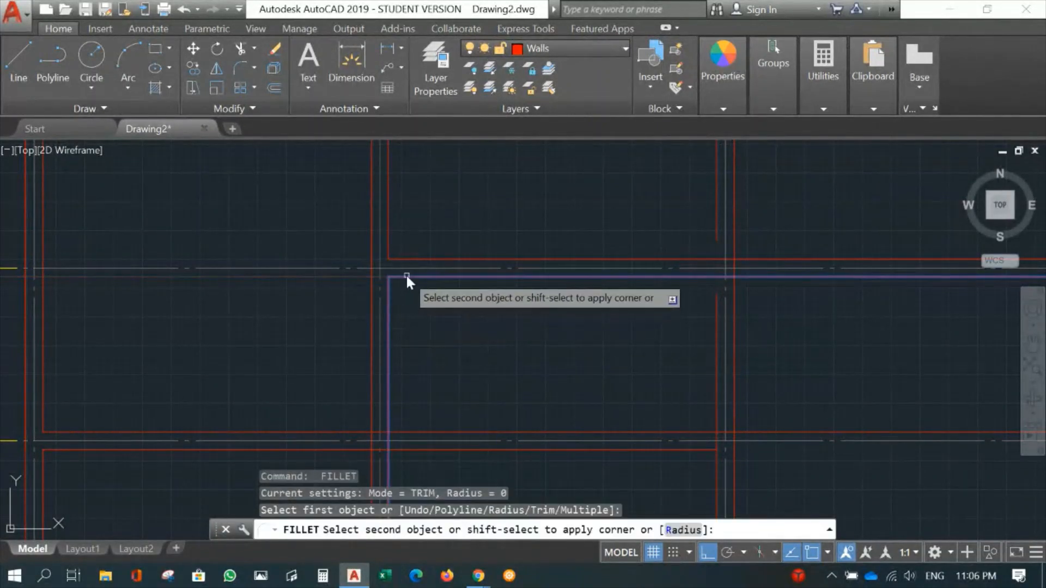
{"action": "left_click", "coordinate": [407, 277]}
- Fillet both broken ends of gridline C's inner wall line with the two gridline 3 wall lines into square corners
{"action": "key", "text": "Return"}
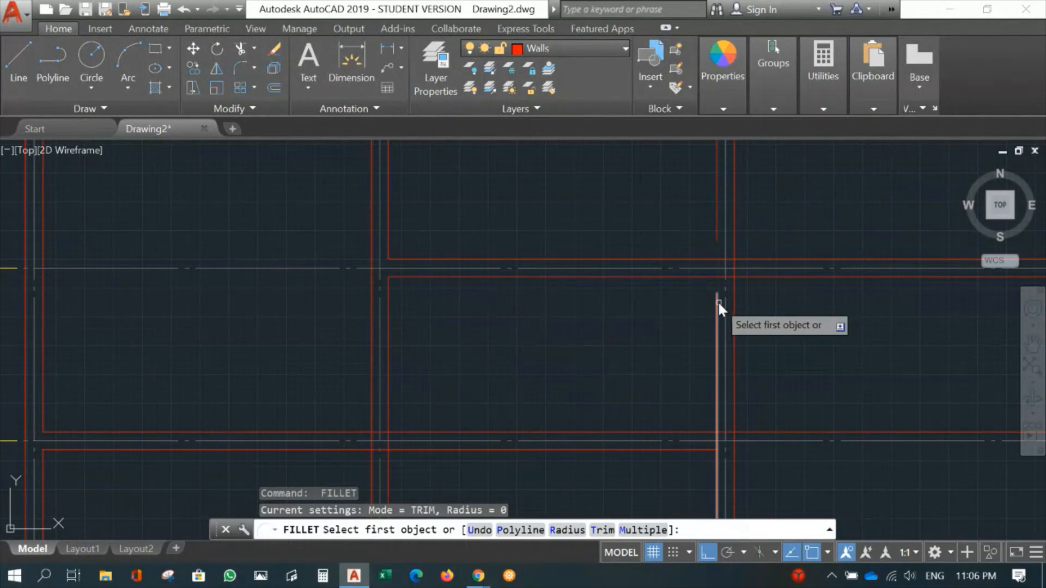
{"action": "left_click", "coordinate": [718, 302]}
{"action": "left_click", "coordinate": [699, 275]}
{"action": "key", "text": "Return"}
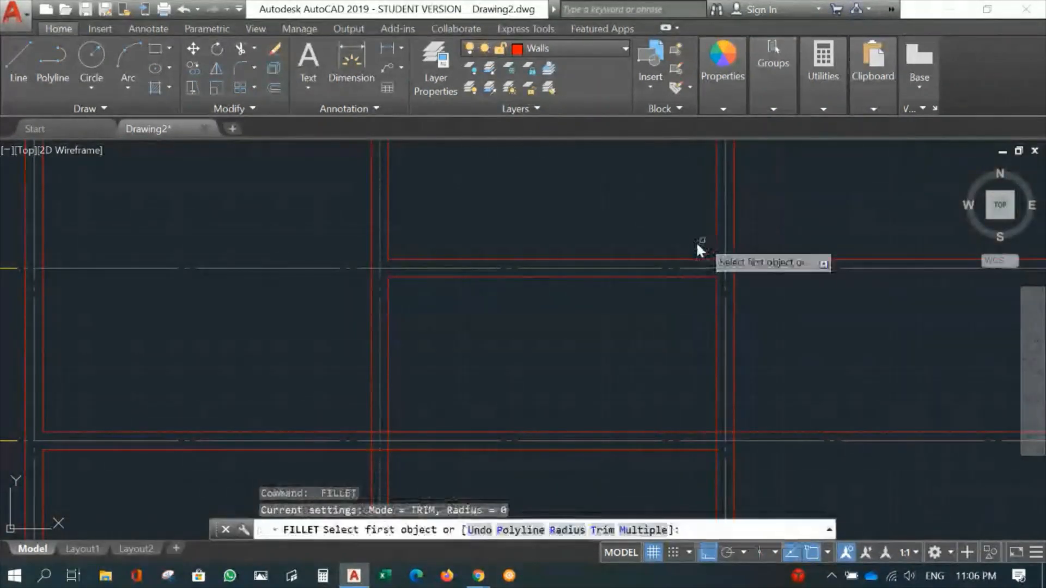
{"action": "left_click", "coordinate": [690, 260]}
{"action": "left_click", "coordinate": [717, 229]}
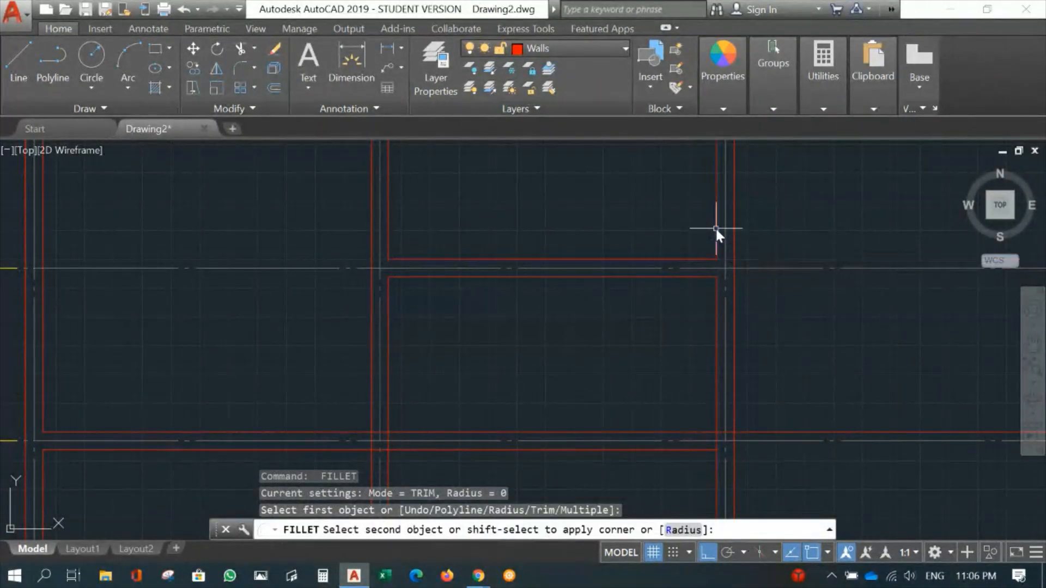
- Break gridline B's wall line on the gridline A side across the gridline 2 wall, leaving a gap wider than that wall
{"action": "scroll", "coordinate": [610, 363], "scroll_direction": "down", "scroll_amount": 2}
{"action": "middle_click_drag", "start_coordinate": [610, 362], "coordinate": [615, 187]}
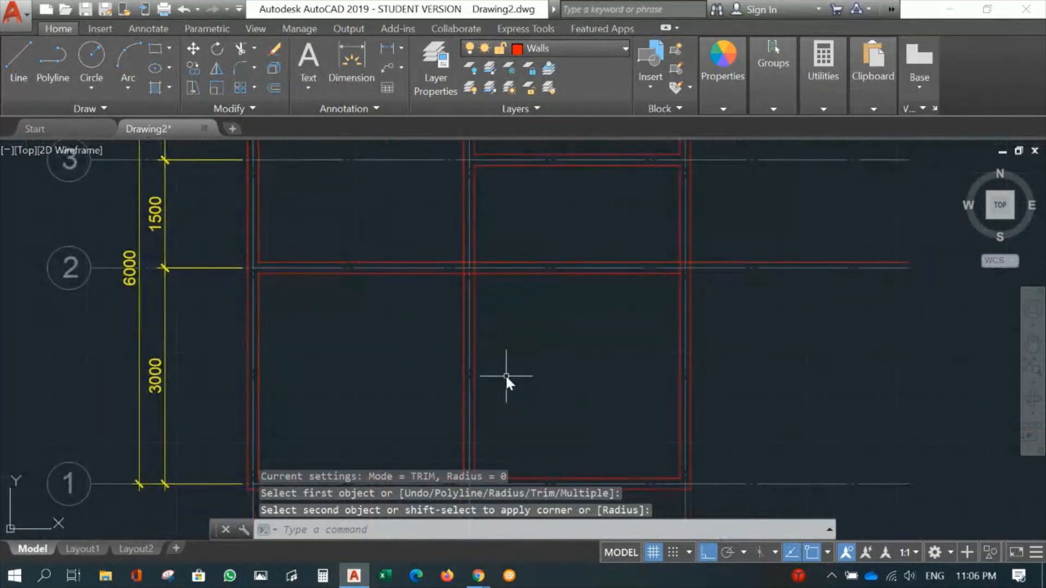
{"action": "scroll", "coordinate": [444, 305], "scroll_direction": "up", "scroll_amount": 2}
{"action": "middle_click_drag", "start_coordinate": [554, 288], "coordinate": [527, 355]}
{"action": "type", "text": "Br"}
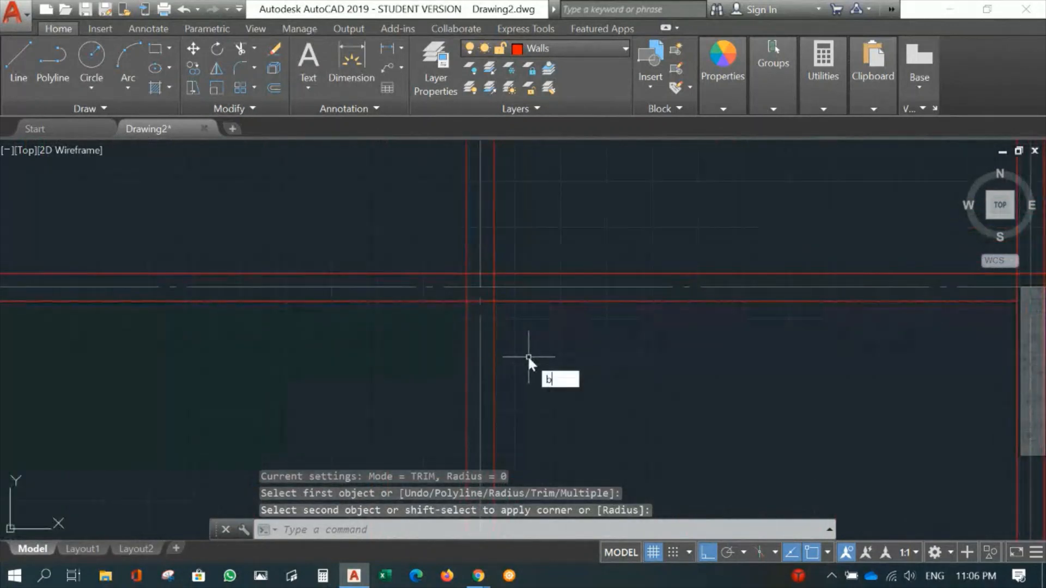
{"action": "key", "text": "Return"}
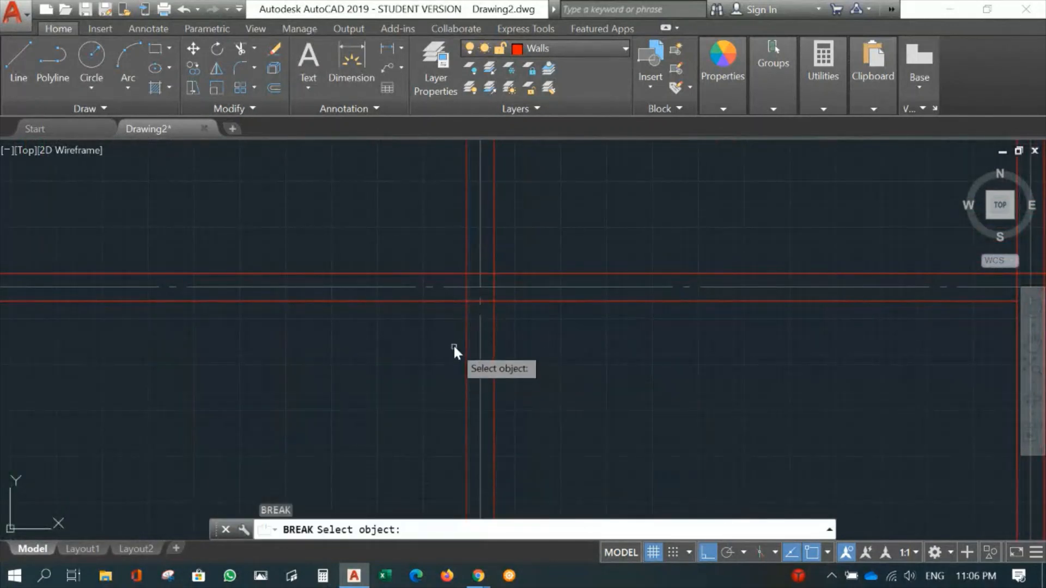
{"action": "left_click", "coordinate": [467, 315]}
{"action": "left_click", "coordinate": [438, 245]}
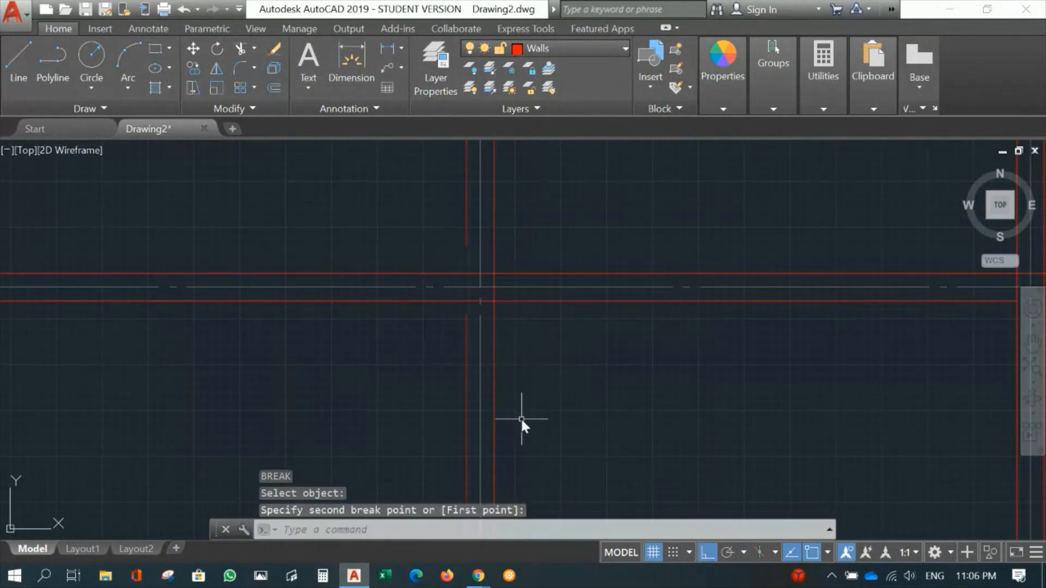
- Fillet both broken ends of gridline B's wall line with the two gridline 2 wall lines into square corners
{"action": "type", "text": "f"}
{"action": "key", "text": "Return"}
{"action": "left_click", "coordinate": [467, 325]}
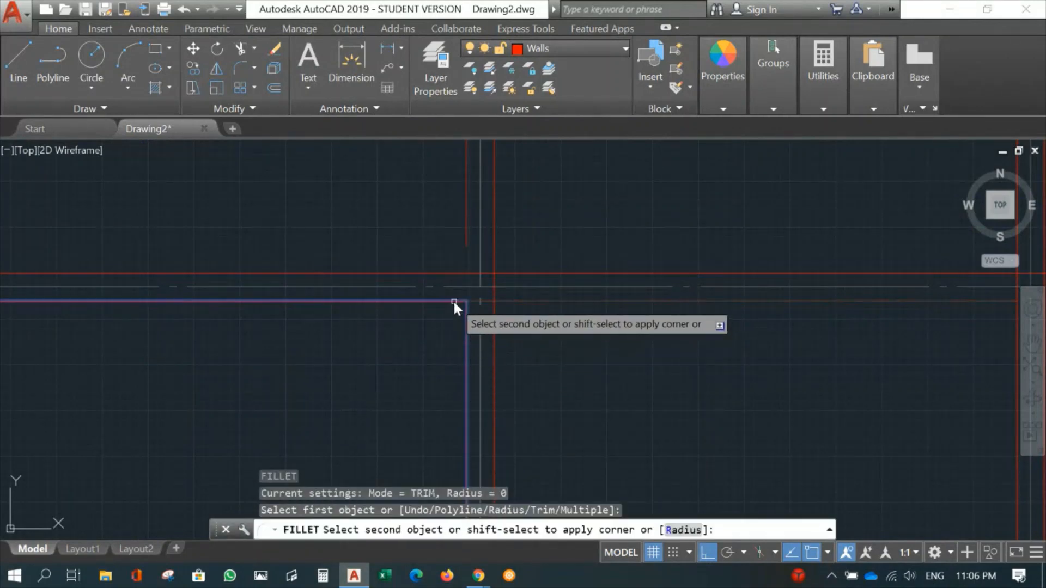
{"action": "left_click", "coordinate": [453, 300]}
{"action": "key", "text": "Return"}
{"action": "left_click", "coordinate": [453, 273]}
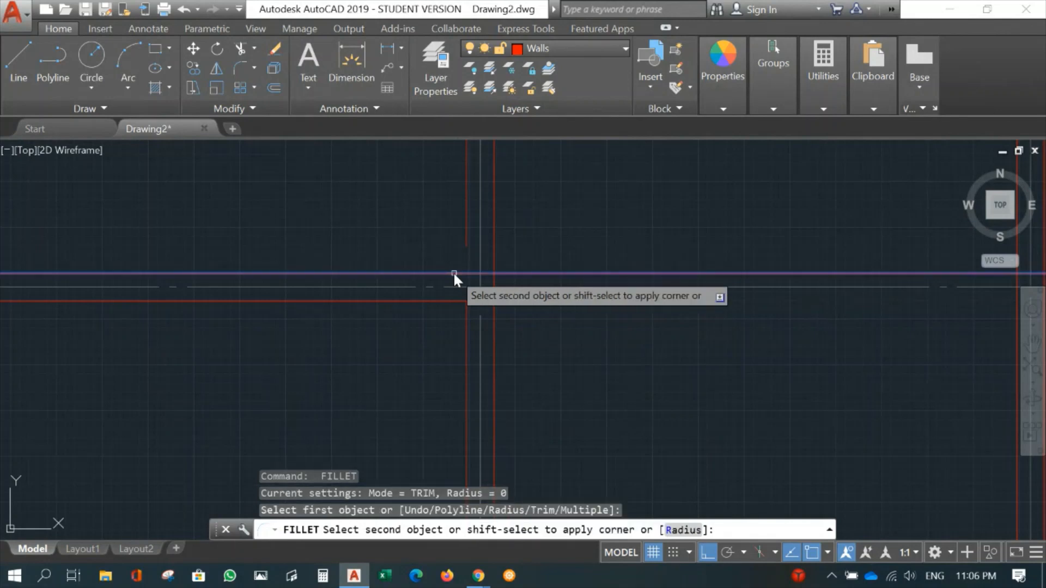
{"action": "left_click", "coordinate": [464, 242]}
- Fillet the outer wall lines of gridlines A and 4 into a square corner where they meet
{"action": "scroll", "coordinate": [678, 342], "scroll_direction": "down", "scroll_amount": 5}
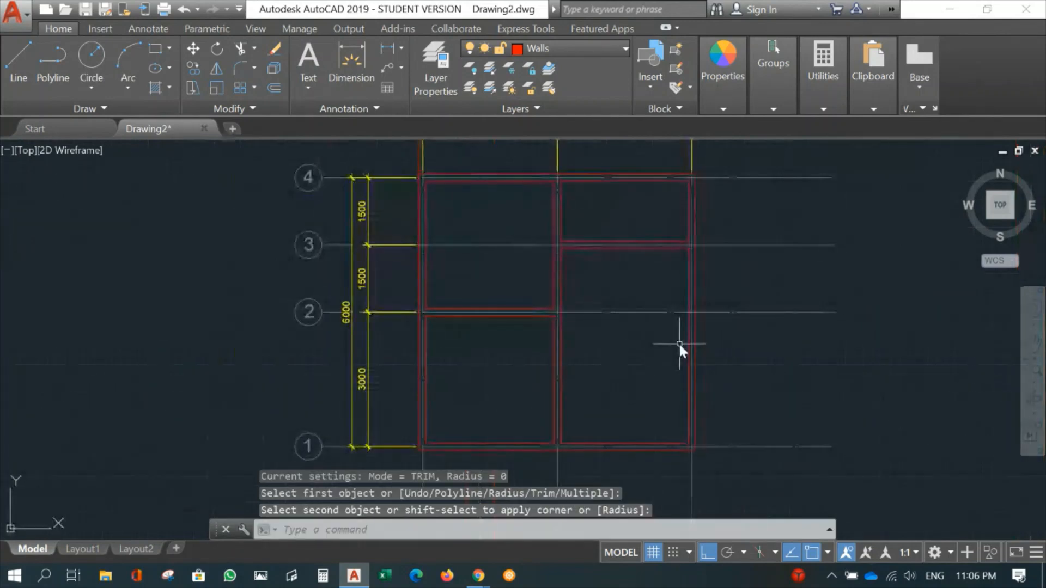
{"action": "scroll", "coordinate": [646, 343], "scroll_direction": "down", "scroll_amount": 4}
{"action": "mouse_move", "coordinate": [491, 321]}
{"action": "middle_mouse_down"}
{"action": "mouse_move", "coordinate": [469, 303]}
{"action": "mouse_move", "coordinate": [496, 309]}
{"action": "mouse_move", "coordinate": [384, 299]}
{"action": "middle_mouse_up"}
{"action": "scroll", "coordinate": [427, 301], "scroll_direction": "up", "scroll_amount": 2}
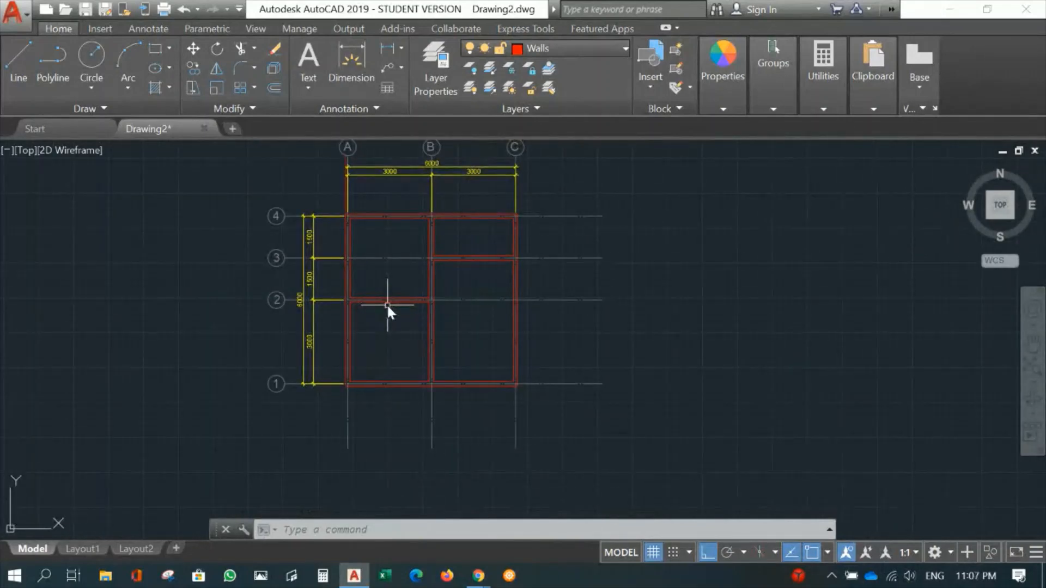
{"action": "scroll", "coordinate": [358, 267], "scroll_direction": "up", "scroll_amount": 3}
{"action": "middle_click_drag", "start_coordinate": [352, 200], "coordinate": [415, 425]}
{"action": "scroll", "coordinate": [414, 425], "scroll_direction": "up", "scroll_amount": 2}
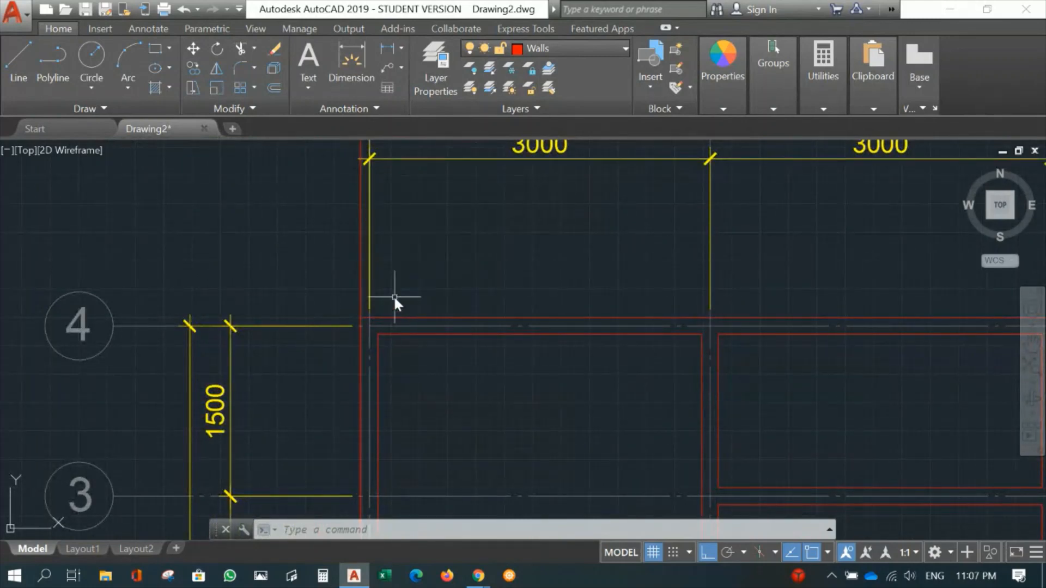
{"action": "type", "text": "f"}
{"action": "key", "text": "Return"}
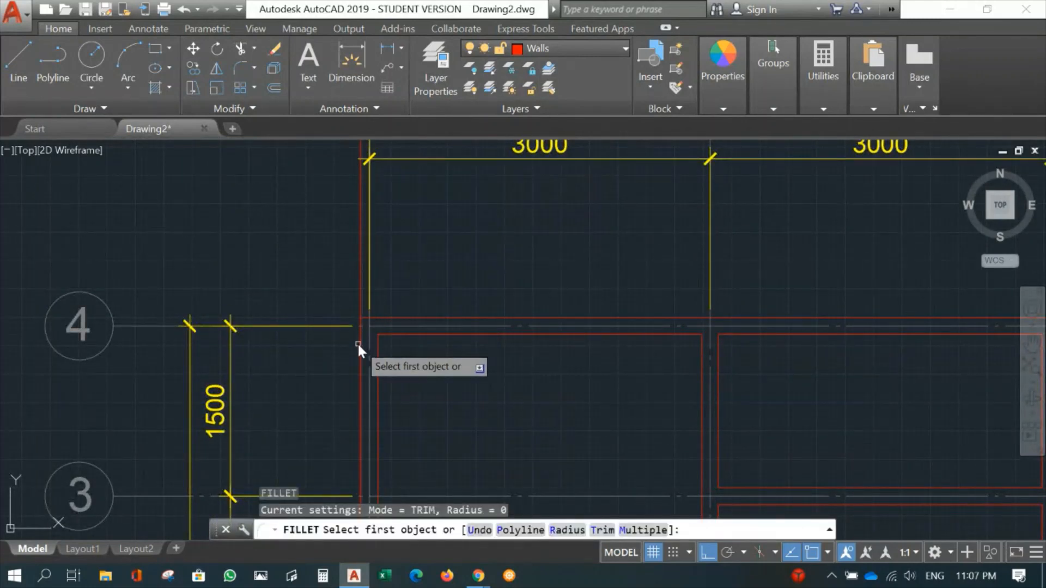
{"action": "left_click", "coordinate": [360, 347]}
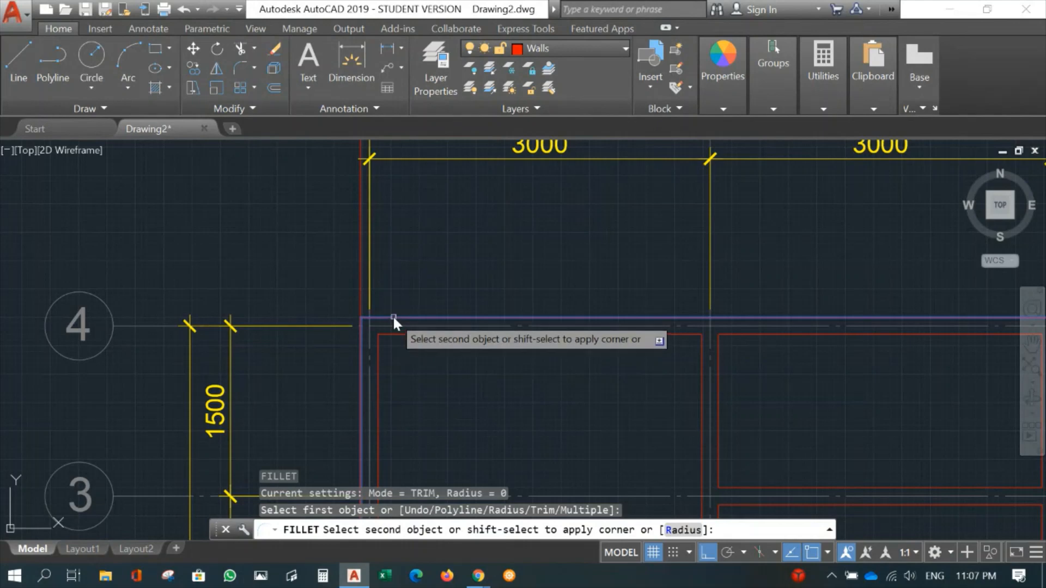
{"action": "left_click", "coordinate": [393, 315]}
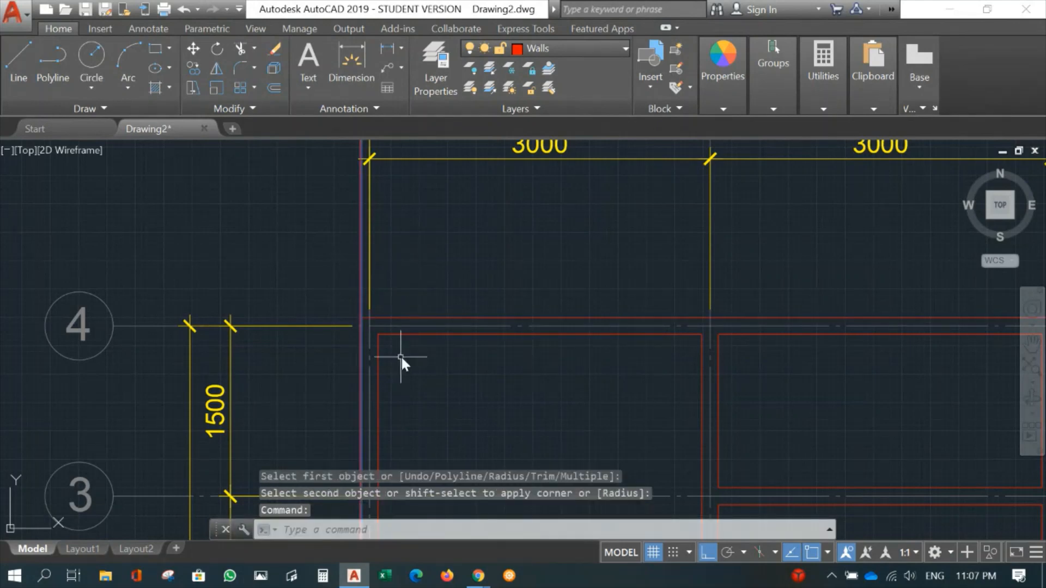
- Delete the surplus outer wall line on gridline A that extends past gridline 4 towards the grid bubble
{"action": "middle_click_drag", "start_coordinate": [401, 357], "coordinate": [512, 182]}
{"action": "scroll", "coordinate": [574, 256], "scroll_direction": "down", "scroll_amount": 5}
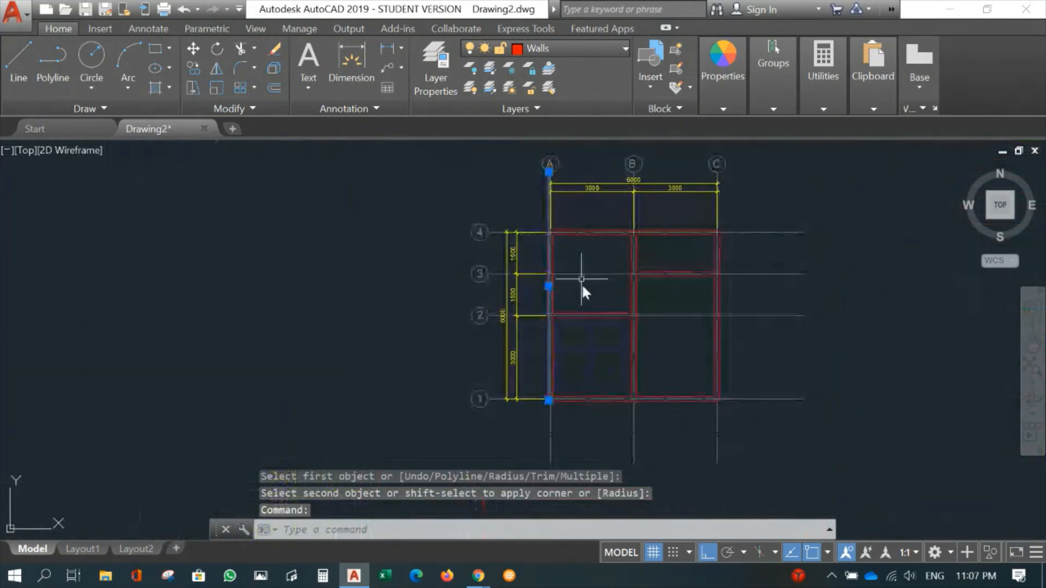
{"action": "scroll", "coordinate": [583, 285], "scroll_direction": "up", "scroll_amount": 4}
{"action": "scroll", "coordinate": [569, 265], "scroll_direction": "down", "scroll_amount": 3}
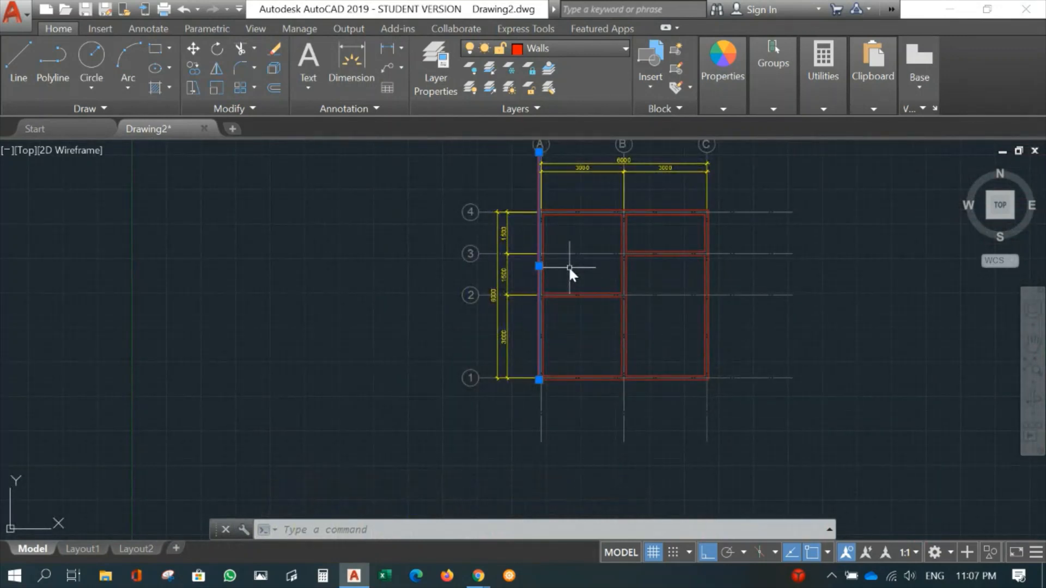
{"action": "key", "text": "Delete"}
- Fillet the outer wall lines of gridlines 1 and A into a square corner, extending gridline A's line down to gridline 1
{"action": "scroll", "coordinate": [566, 338], "scroll_direction": "up", "scroll_amount": 2}
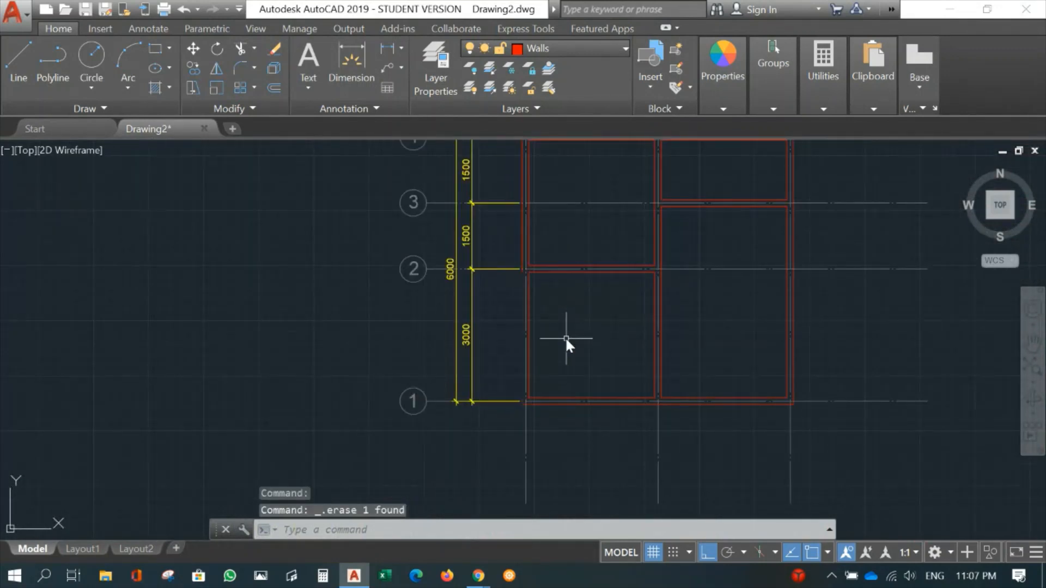
{"action": "type", "text": "f"}
{"action": "key", "text": "Return"}
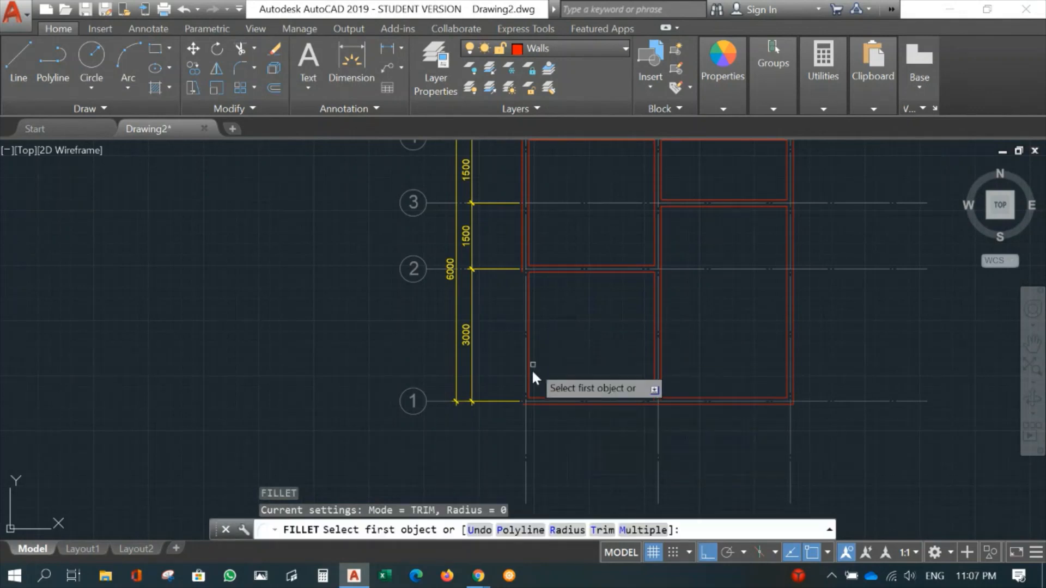
{"action": "left_click", "coordinate": [531, 403]}
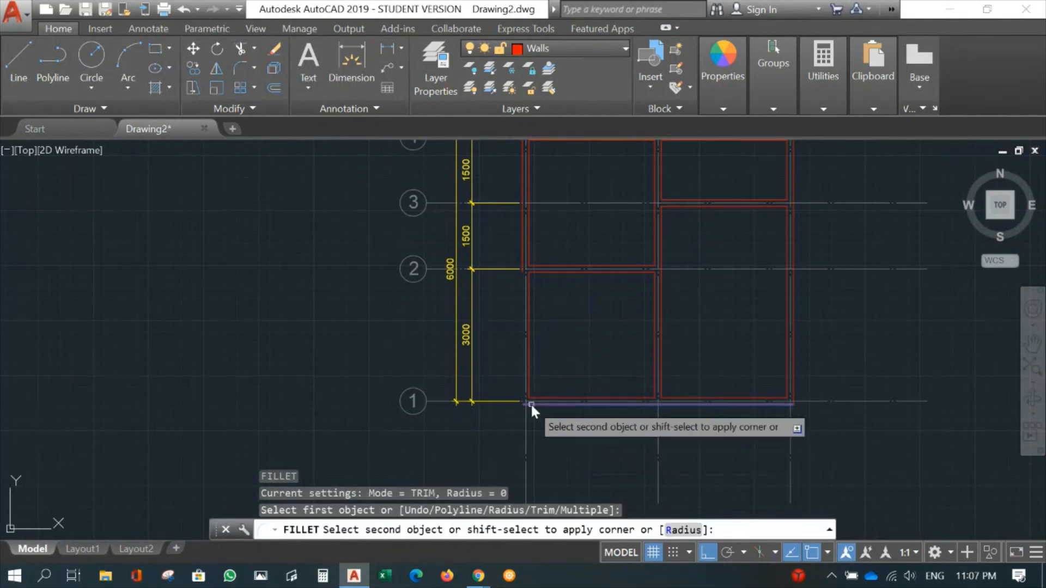
{"action": "left_click", "coordinate": [521, 254]}
- Make Doors the current layer
{"action": "scroll", "coordinate": [736, 322], "scroll_direction": "down", "scroll_amount": 2}
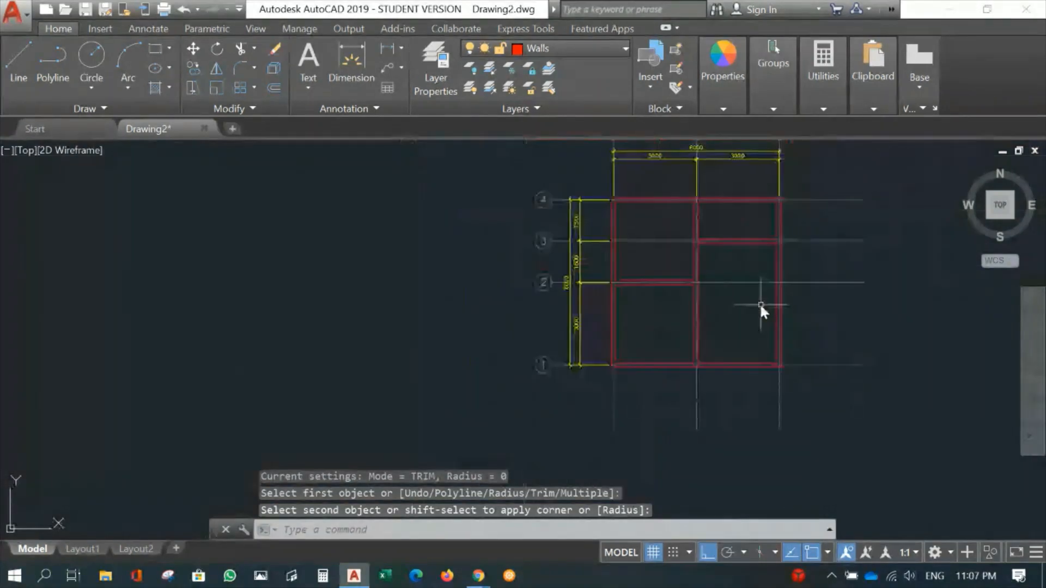
{"action": "mouse_move", "coordinate": [760, 302]}
{"action": "middle_mouse_down"}
{"action": "mouse_move", "coordinate": [510, 335]}
{"action": "mouse_move", "coordinate": [421, 374]}
{"action": "mouse_move", "coordinate": [437, 342]}
{"action": "middle_mouse_up"}
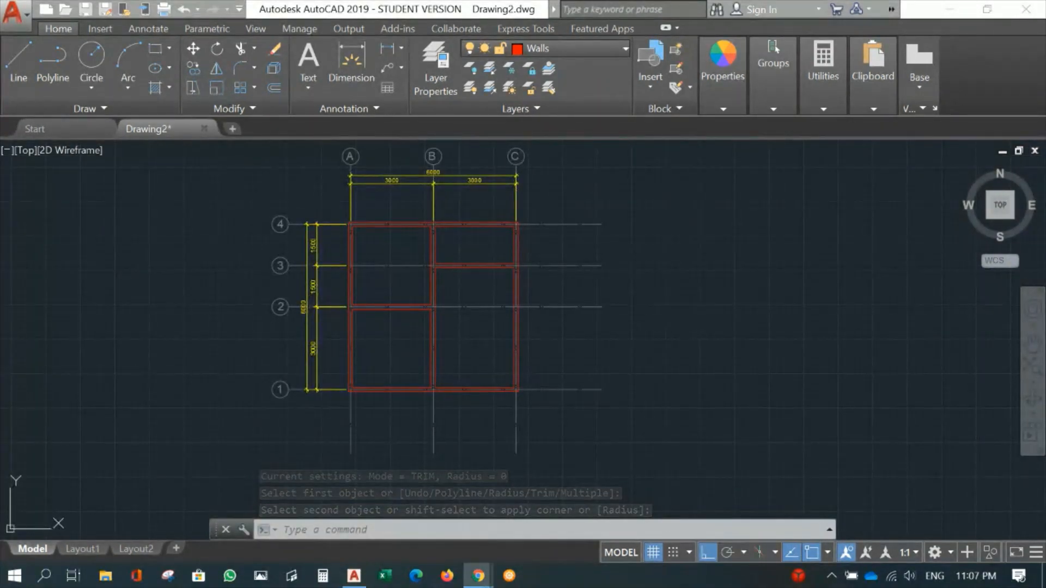
{"action": "scroll", "coordinate": [502, 365], "scroll_direction": "up", "scroll_amount": 4}
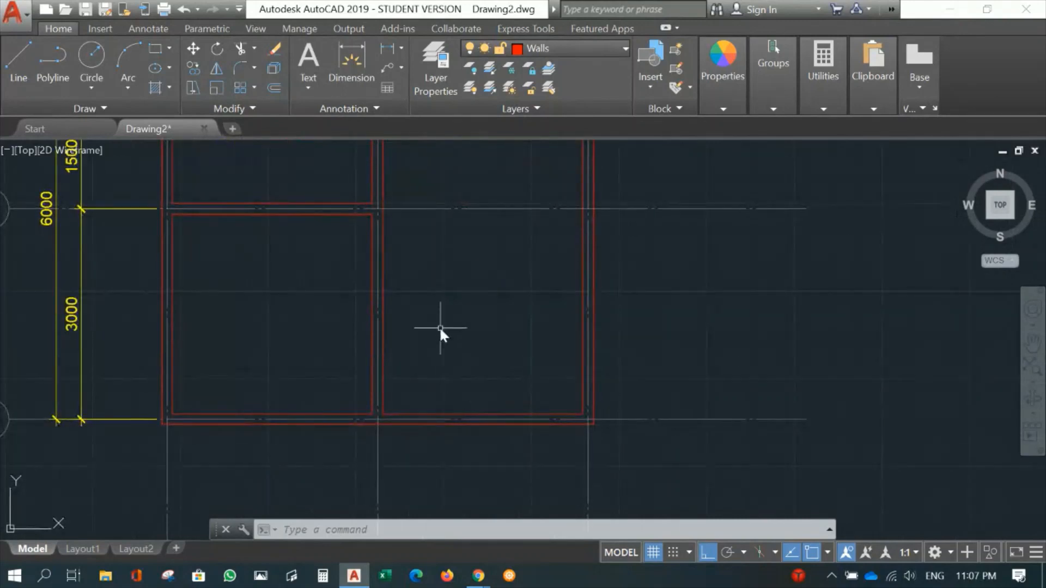
{"action": "mouse_move", "coordinate": [465, 290]}
{"action": "middle_mouse_down"}
{"action": "mouse_move", "coordinate": [474, 435]}
{"action": "mouse_move", "coordinate": [465, 253]}
{"action": "mouse_move", "coordinate": [461, 265]}
{"action": "mouse_move", "coordinate": [448, 218]}
{"action": "middle_mouse_up"}
{"action": "scroll", "coordinate": [483, 368], "scroll_direction": "up", "scroll_amount": 2}
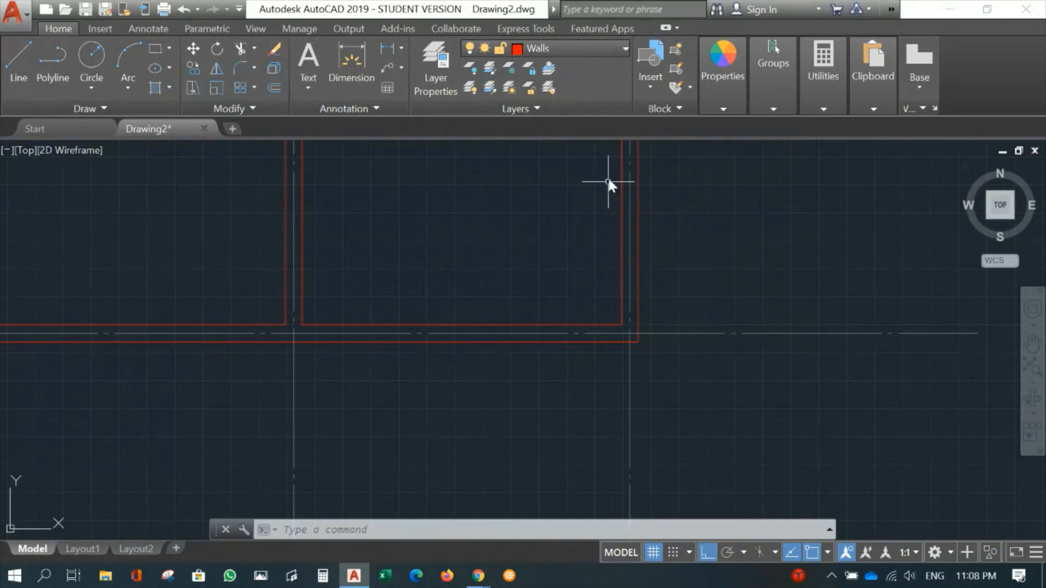
{"action": "left_click", "coordinate": [576, 48]}
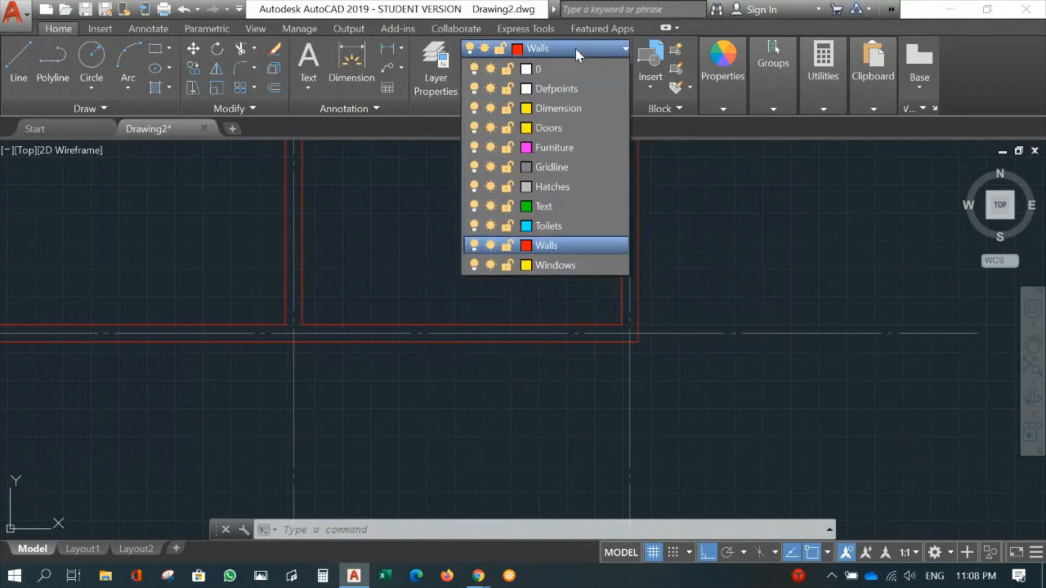
{"action": "left_click", "coordinate": [544, 129]}
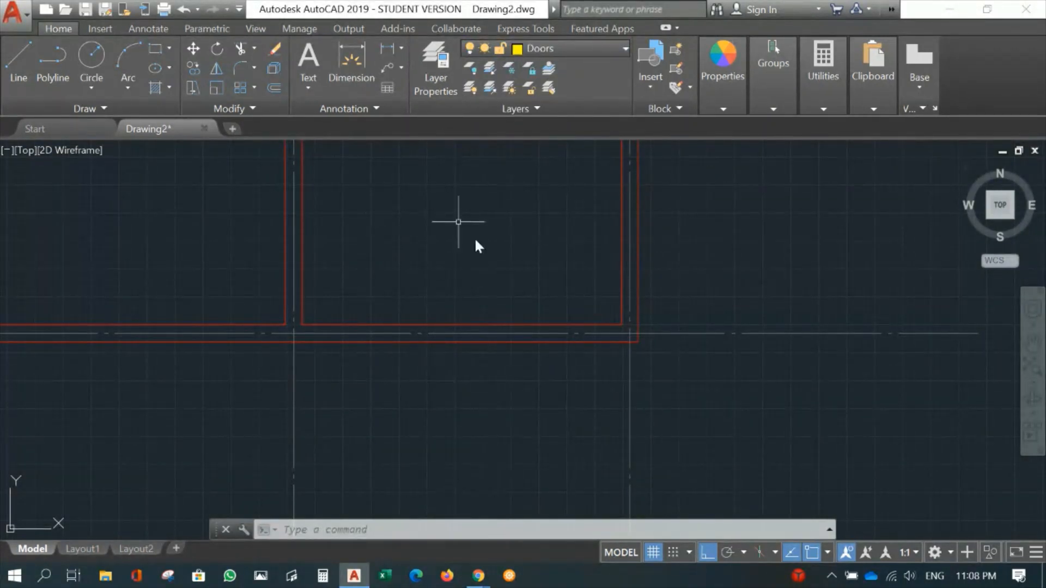
- Draw a vertical line from the midpoint of the corner room's lower inner wall line down across the wall and beyond it
{"action": "type", "text": "L"}
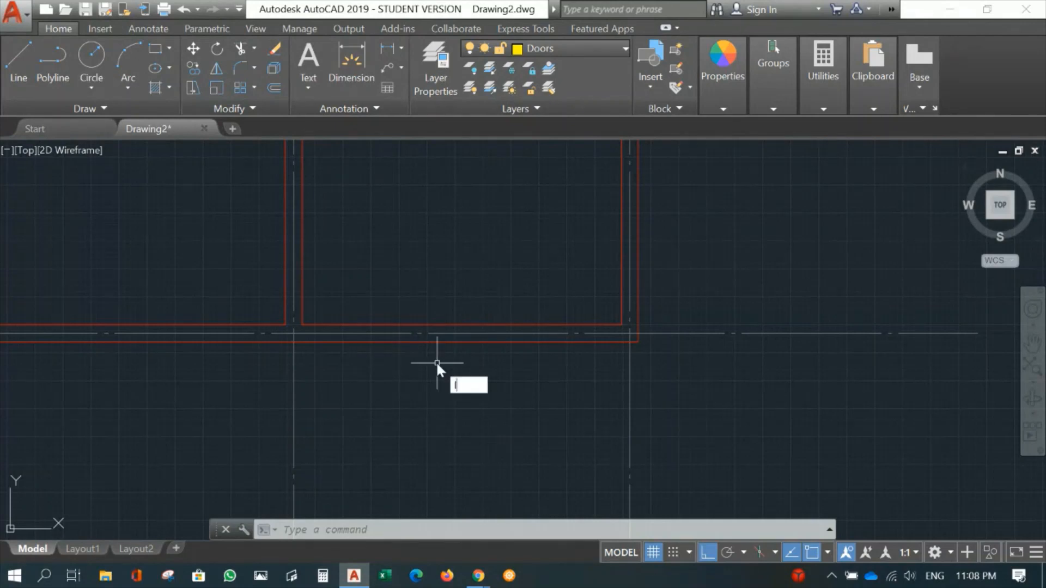
{"action": "key", "text": "Return"}
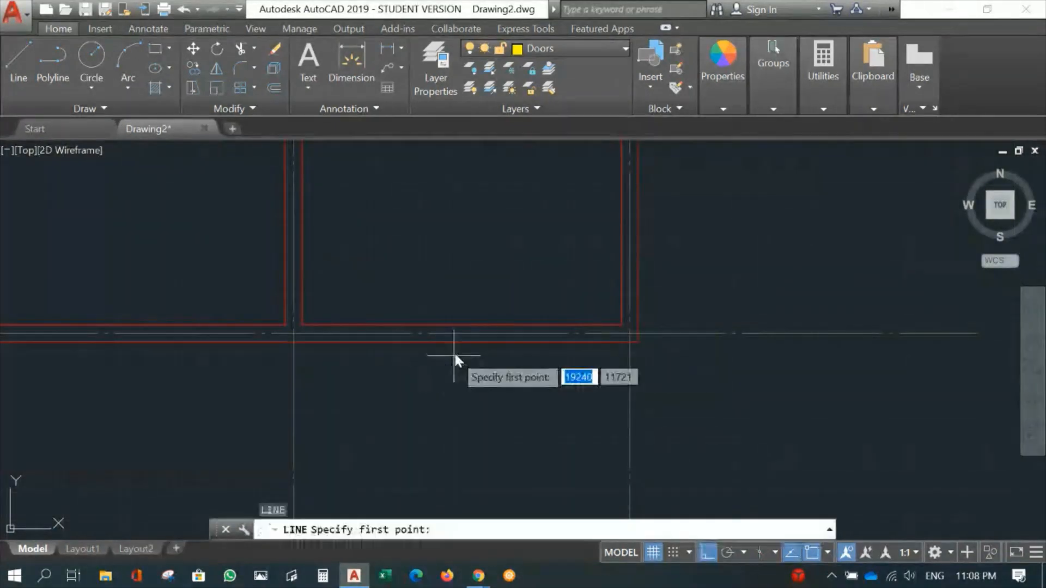
{"action": "left_click", "coordinate": [462, 325]}
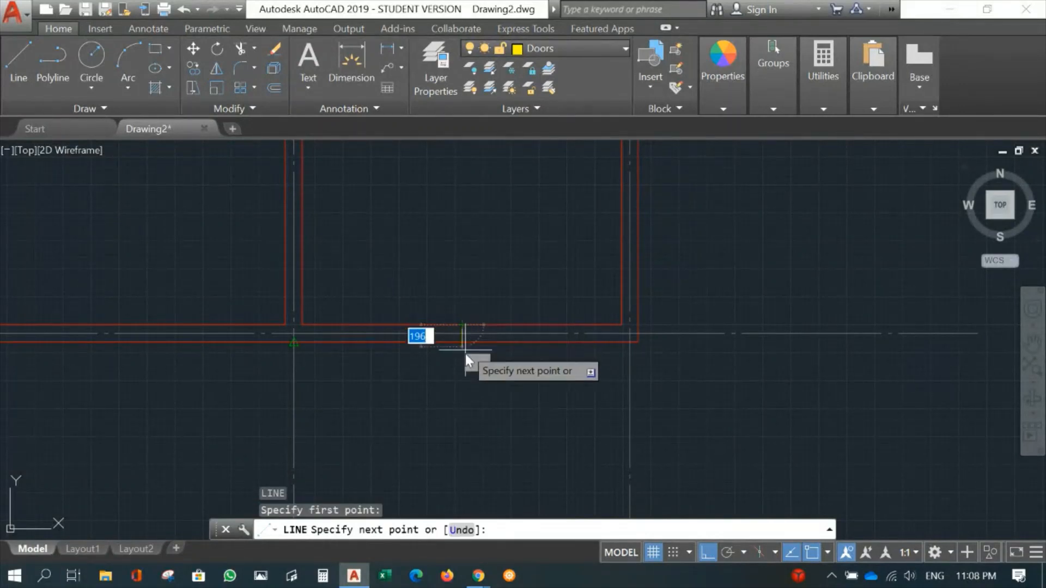
{"action": "left_click", "coordinate": [474, 419]}
{"action": "key", "text": "Return"}
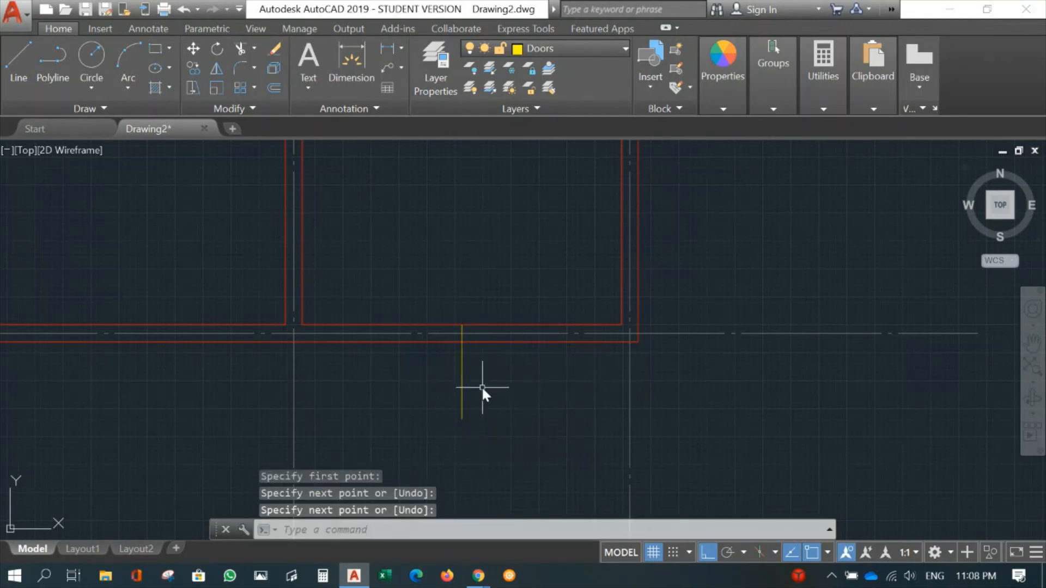
- Offset the vertical door centre line 600 mm to each side to mark the two edges of the door opening
{"action": "type", "text": "o"}
{"action": "key", "text": "Return"}
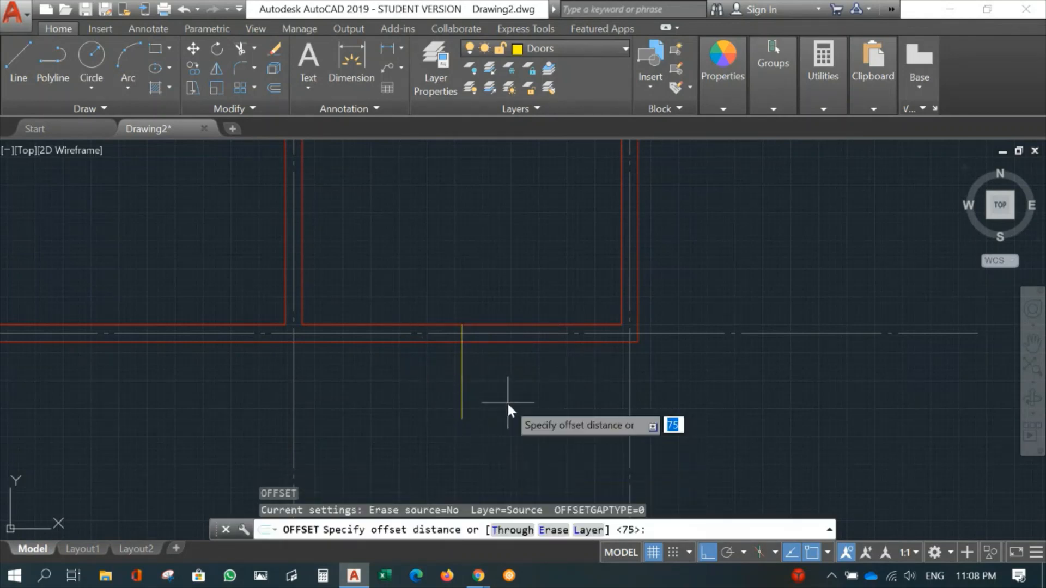
{"action": "type", "text": "600"}
{"action": "key", "text": "Return"}
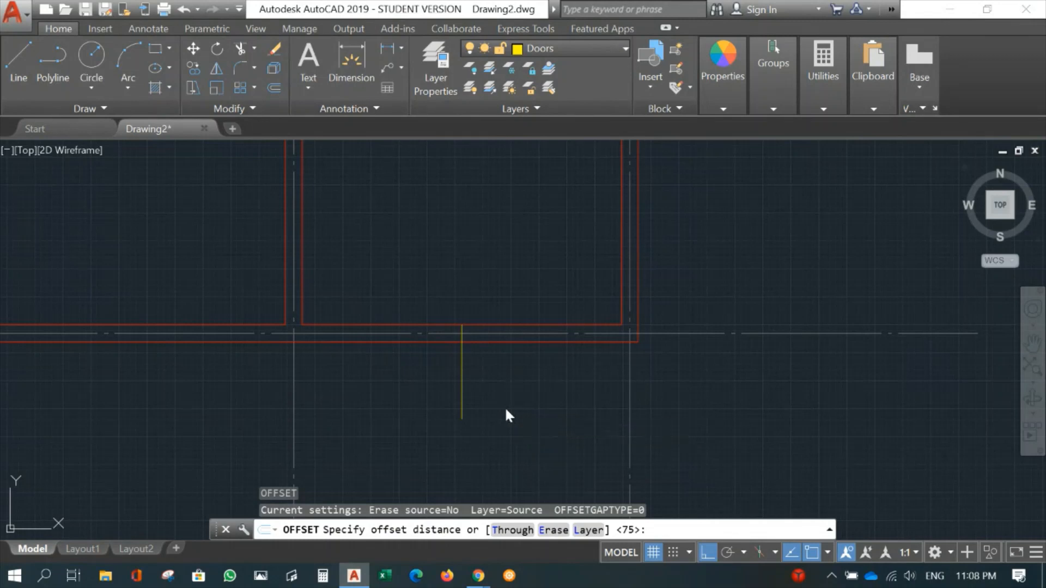
{"action": "left_click", "coordinate": [461, 381]}
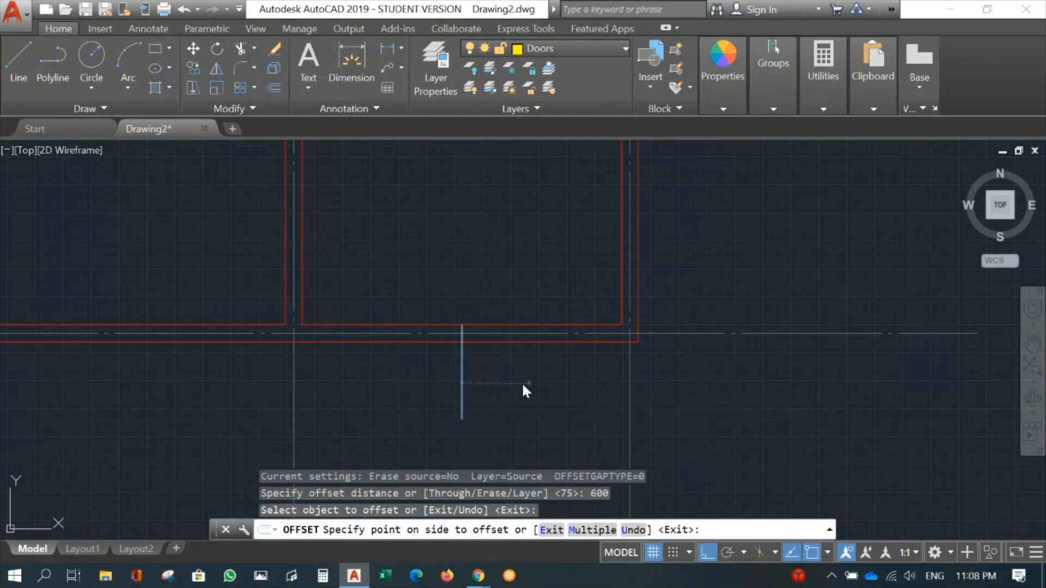
{"action": "left_click", "coordinate": [522, 381]}
{"action": "left_click", "coordinate": [462, 378]}
{"action": "left_click", "coordinate": [412, 377]}
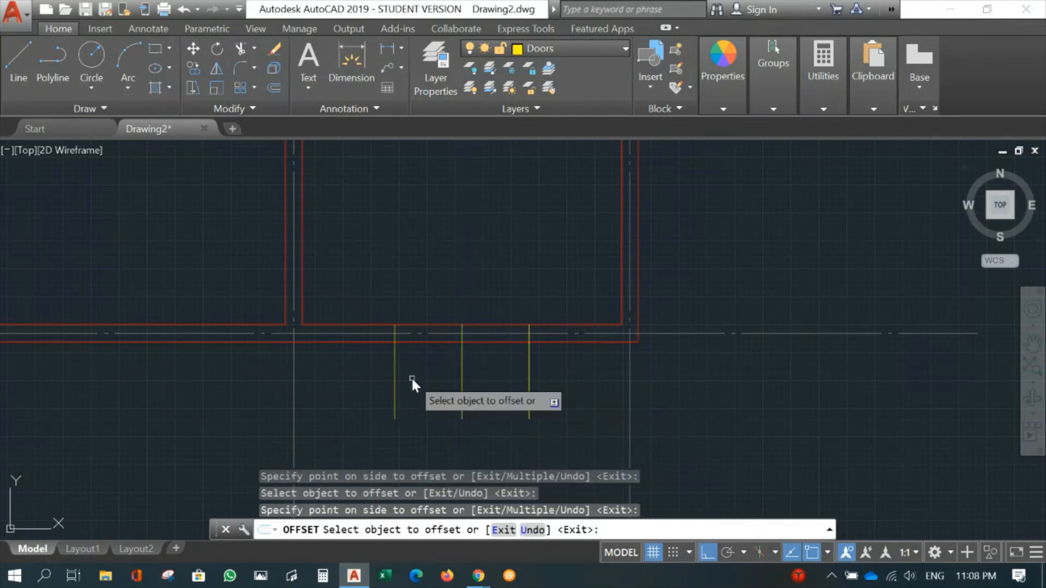
{"action": "key", "text": "Escape"}
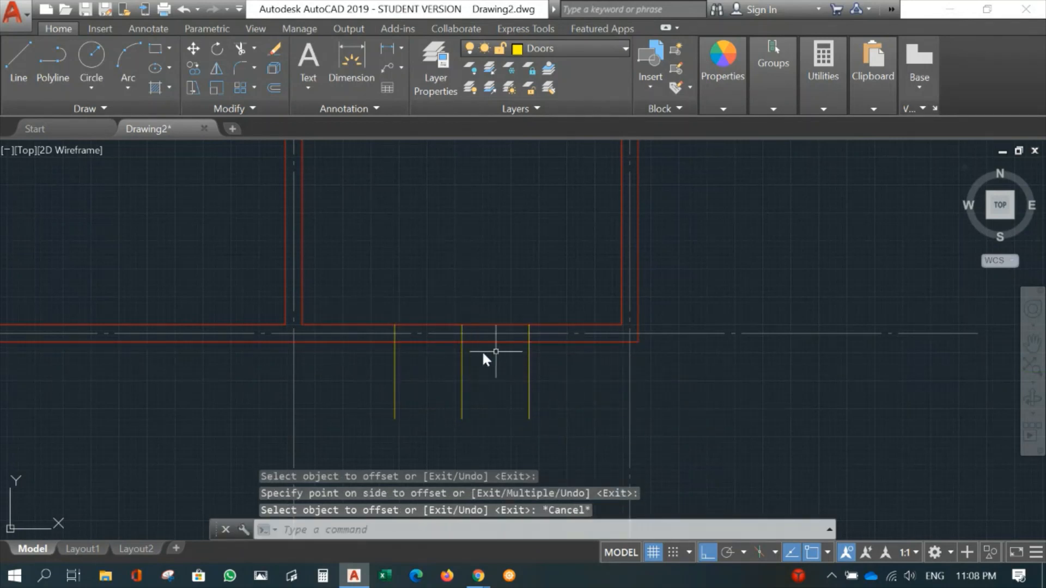
- Make Walls the current layer
{"action": "scroll", "coordinate": [509, 391], "scroll_direction": "up", "scroll_amount": 5}
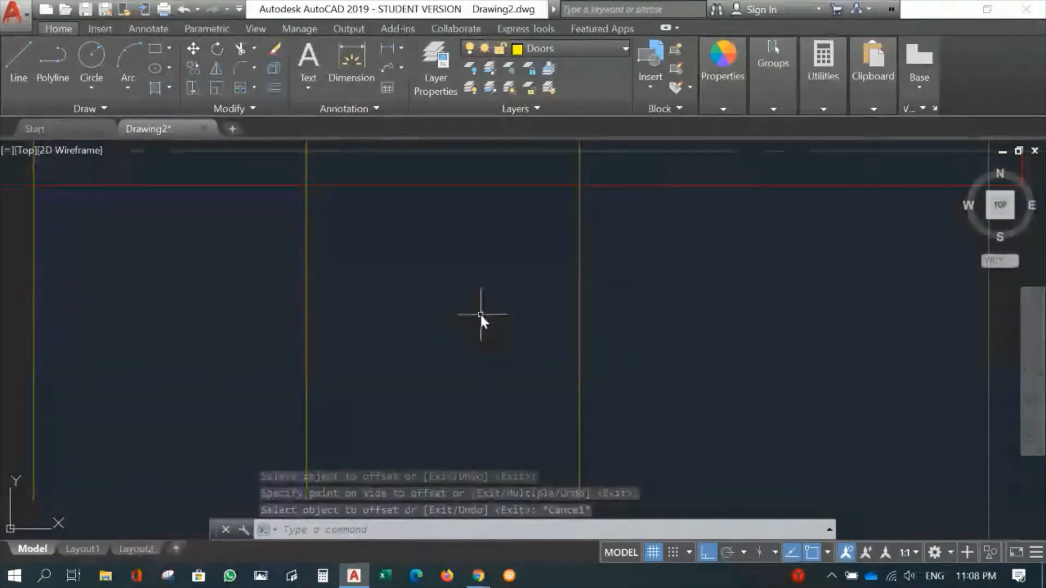
{"action": "scroll", "coordinate": [483, 321], "scroll_direction": "down", "scroll_amount": 3}
{"action": "scroll", "coordinate": [455, 364], "scroll_direction": "up", "scroll_amount": 1}
{"action": "middle_click_drag", "start_coordinate": [448, 358], "coordinate": [407, 416]}
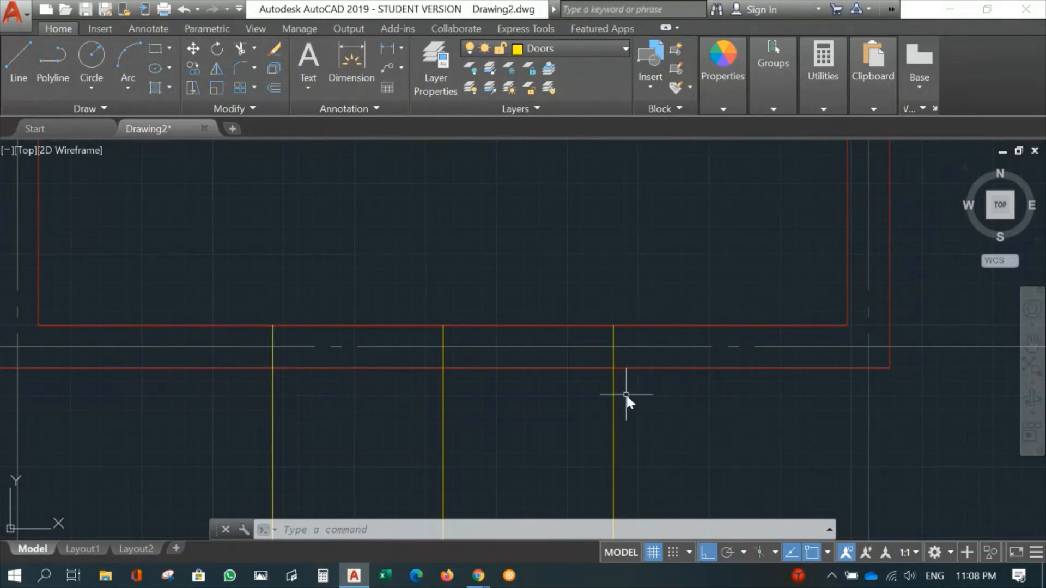
{"action": "left_click", "coordinate": [573, 48]}
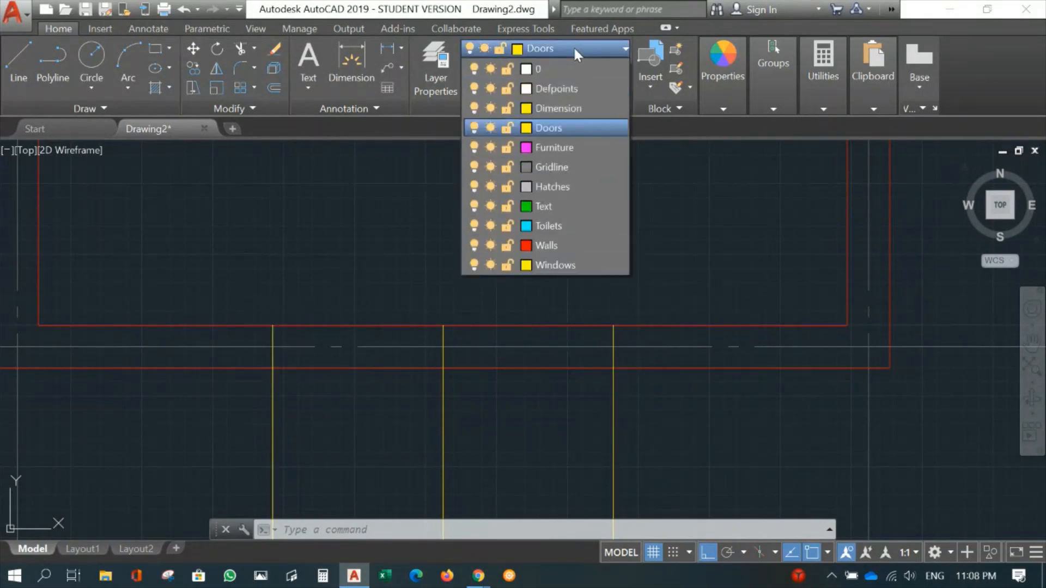
{"action": "left_click", "coordinate": [542, 247]}
- Draw a line across the 150 mm wall thickness at each of the two outer door lines to close the wall ends
{"action": "type", "text": "L"}
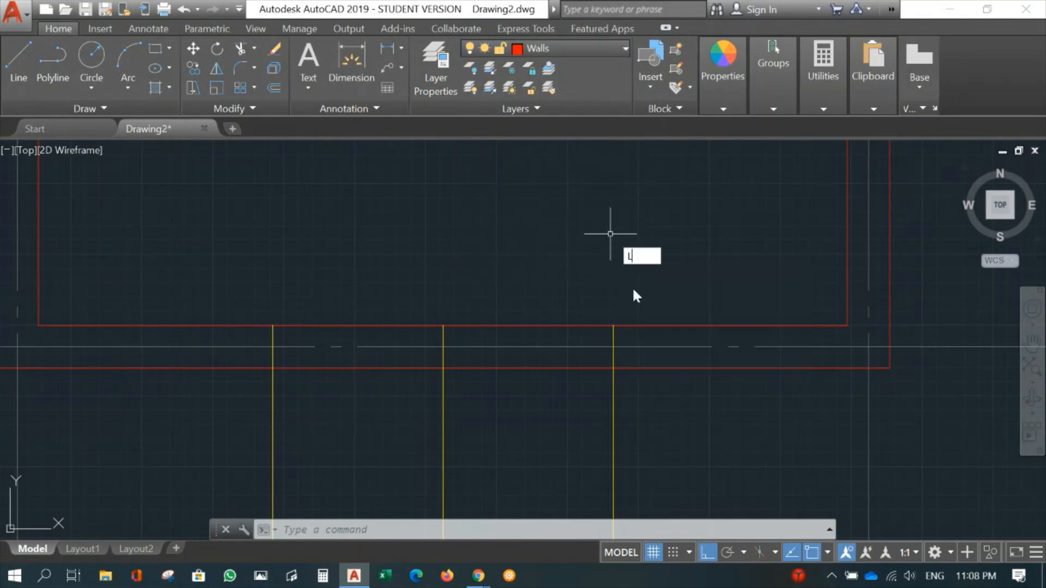
{"action": "key", "text": "Return"}
{"action": "left_click", "coordinate": [614, 326]}
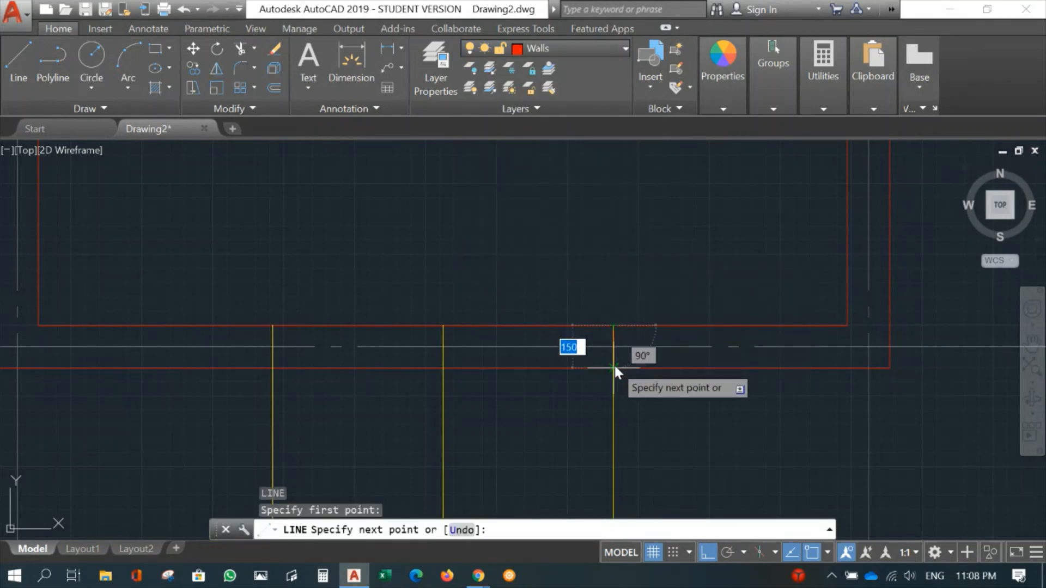
{"action": "left_click", "coordinate": [615, 365]}
{"action": "key", "text": "Return"}
{"action": "key", "text": "Return"}
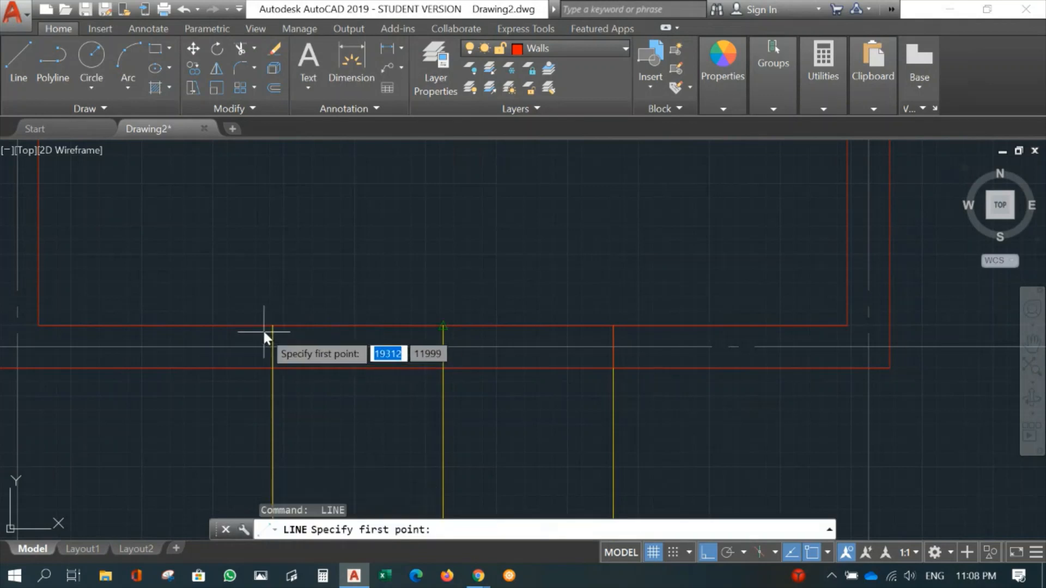
{"action": "left_click", "coordinate": [272, 326]}
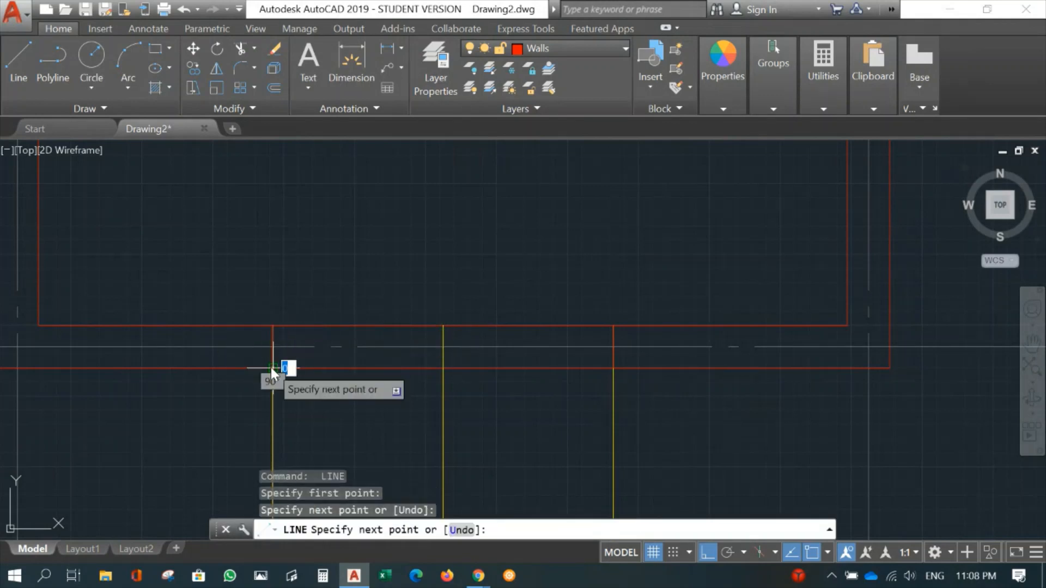
{"action": "left_click", "coordinate": [272, 369]}
{"action": "key", "text": "Return"}
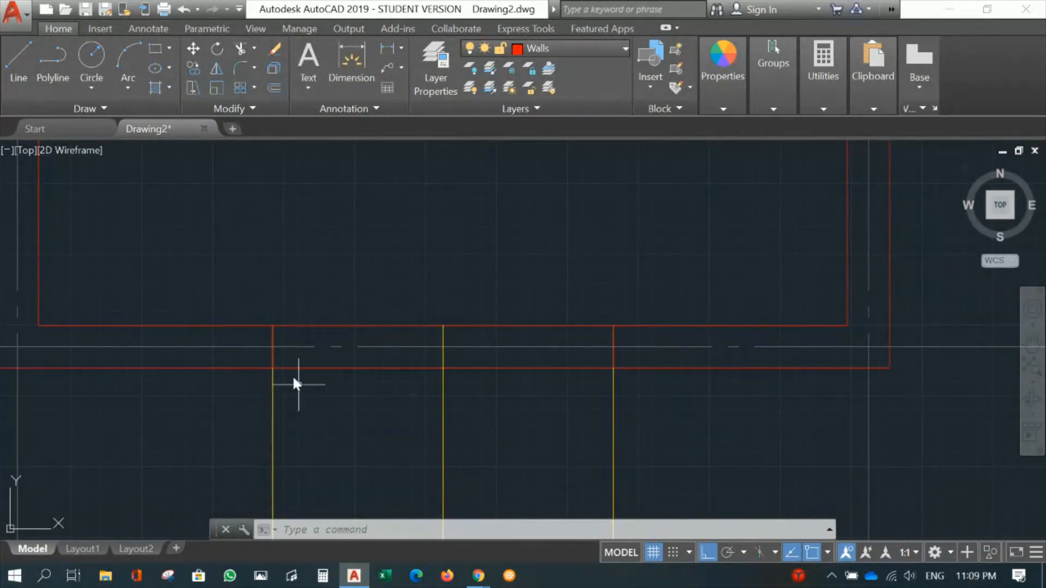
- Trim the inner and outer wall lines between the two closing lines to cut the door opening
{"action": "type", "text": "tr"}
{"action": "key", "text": "Return"}
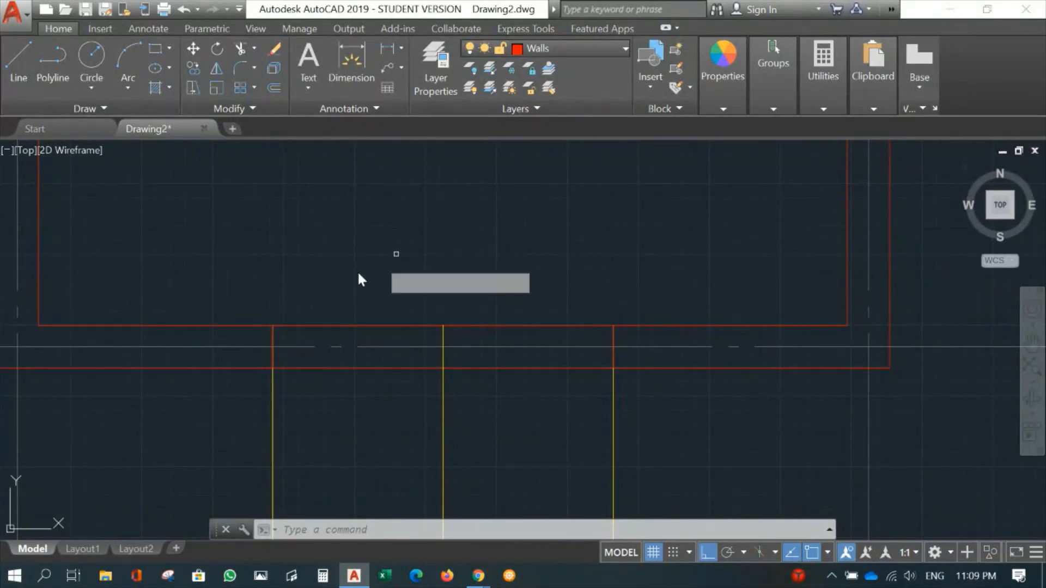
{"action": "left_click", "coordinate": [273, 338]}
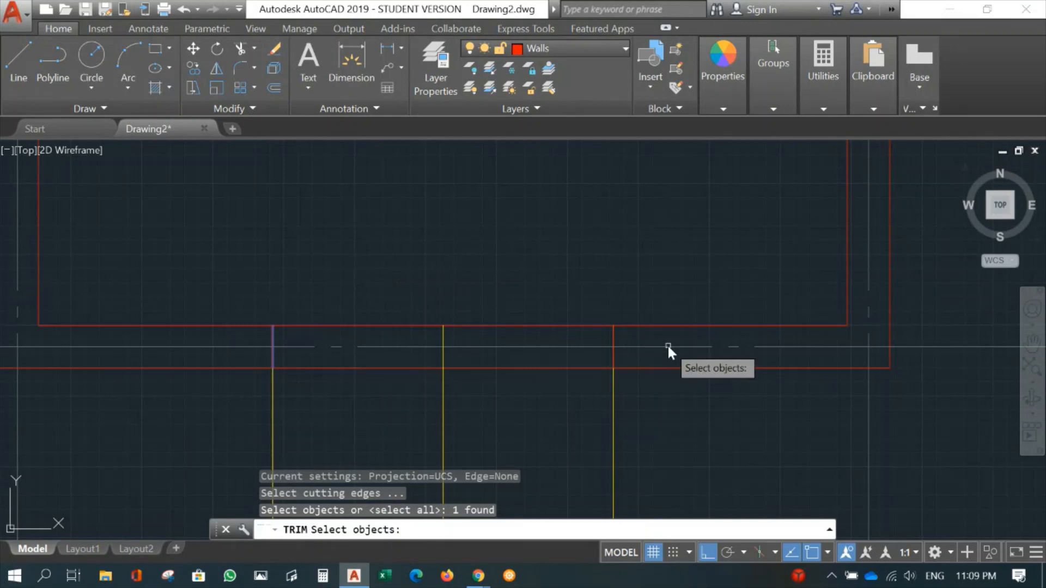
{"action": "left_click", "coordinate": [611, 335]}
{"action": "key", "text": "Return"}
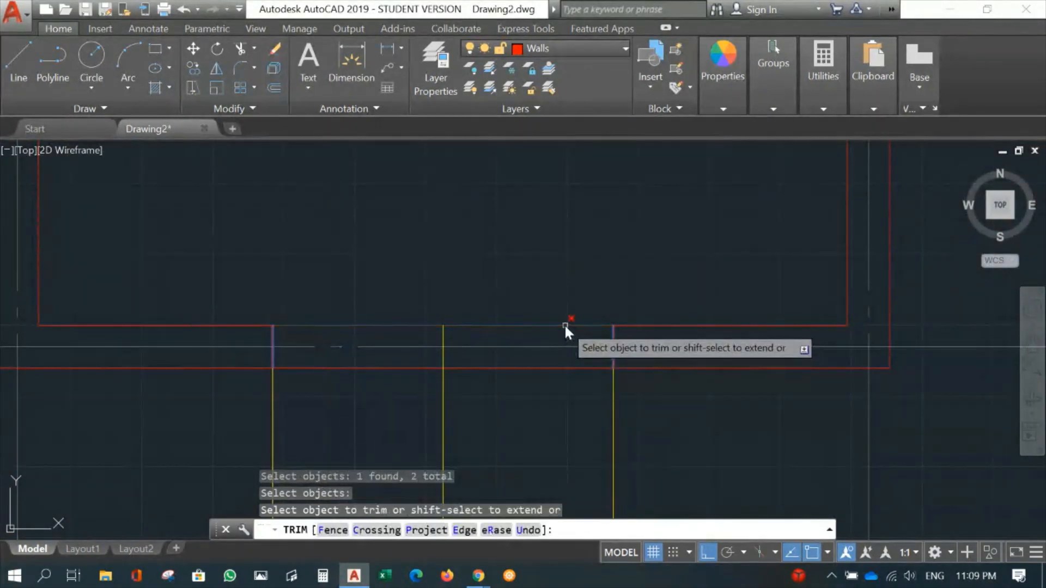
{"action": "left_click", "coordinate": [565, 325]}
{"action": "left_click", "coordinate": [553, 368]}
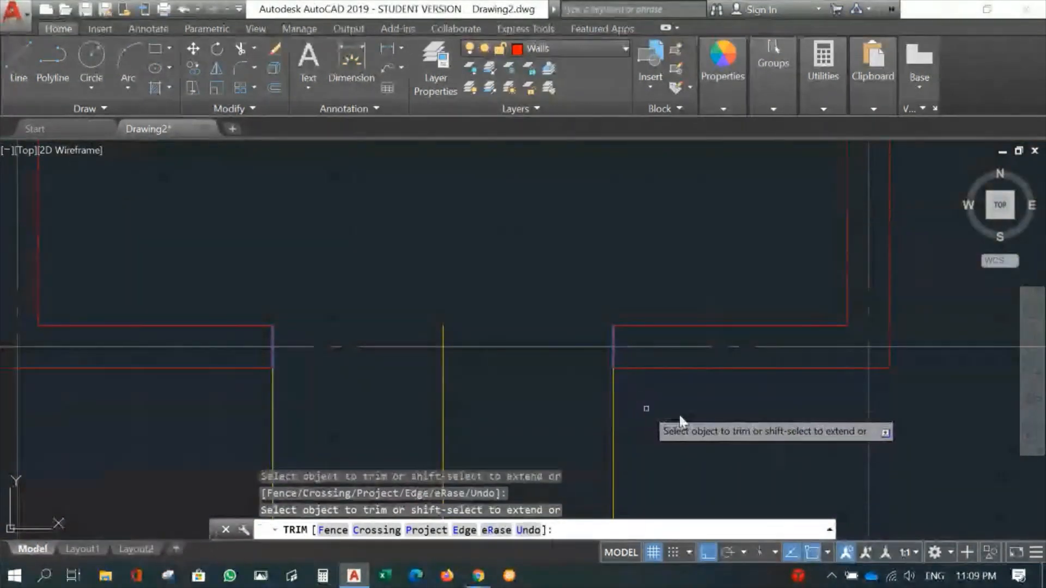
{"action": "key", "text": "Return"}
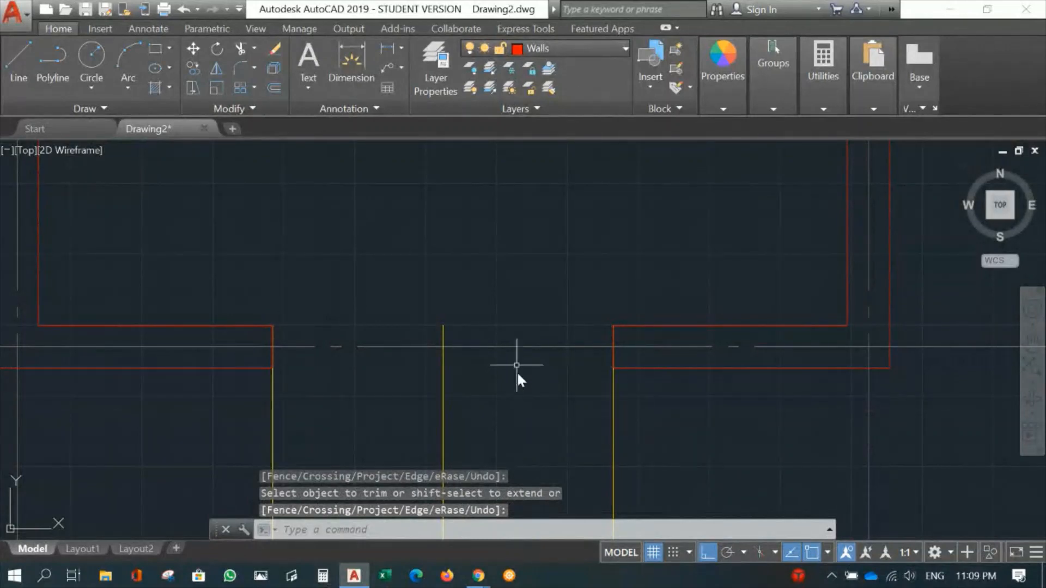
- Offset both closing lines of the door opening 50 mm inward for the door frame
{"action": "scroll", "coordinate": [534, 385], "scroll_direction": "up", "scroll_amount": 2}
{"action": "middle_click_drag", "start_coordinate": [550, 391], "coordinate": [623, 384]}
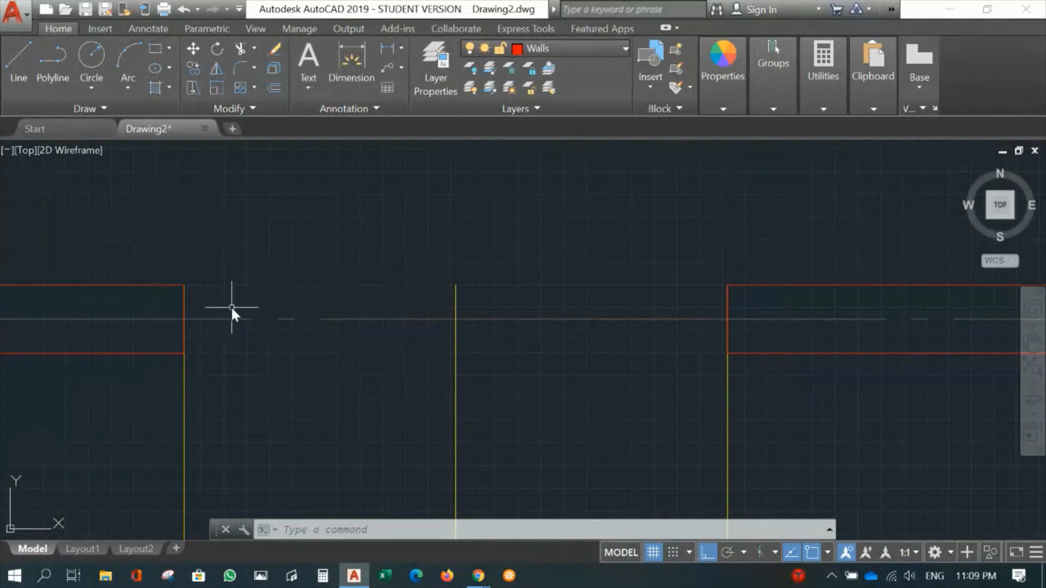
{"action": "type", "text": "o"}
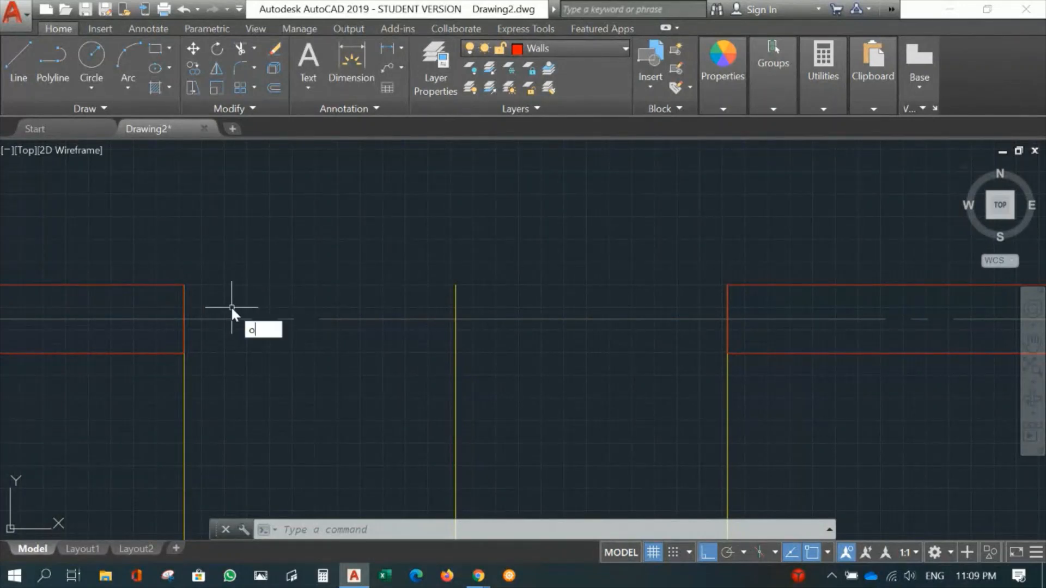
{"action": "key", "text": "Return"}
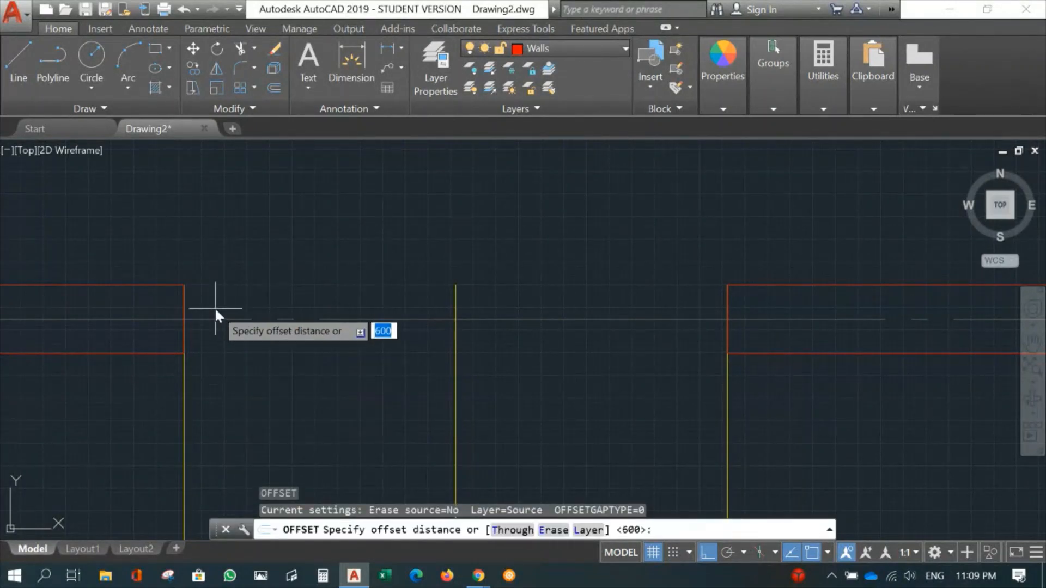
{"action": "type", "text": "50"}
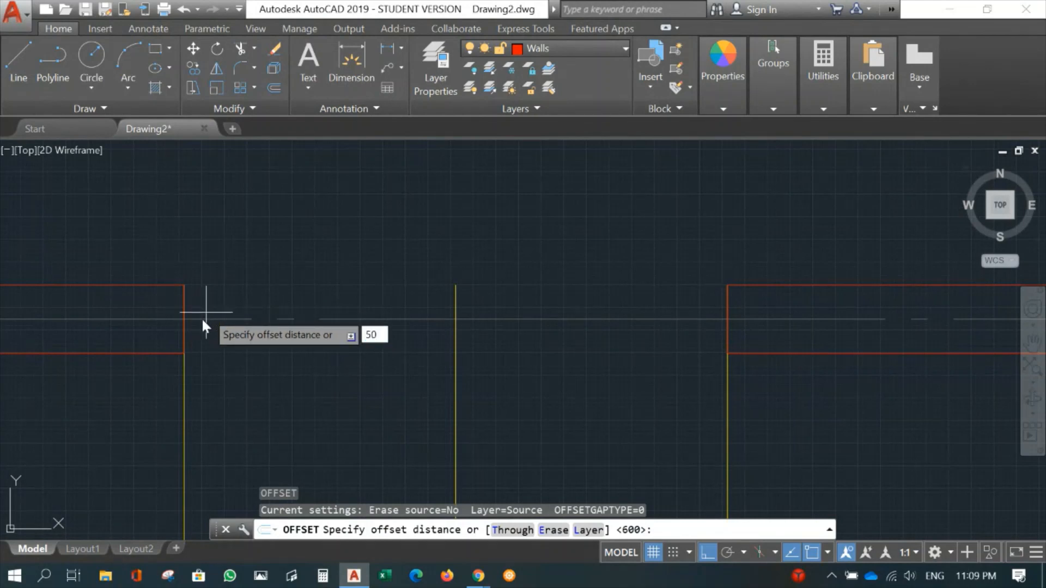
{"action": "key", "text": "Return"}
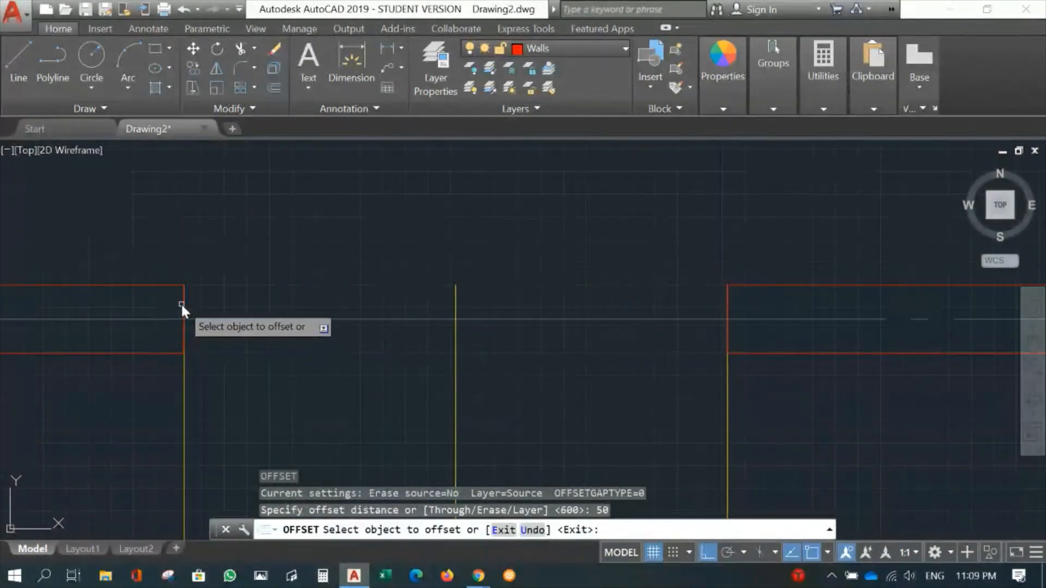
{"action": "left_click", "coordinate": [183, 303]}
{"action": "left_click", "coordinate": [250, 303]}
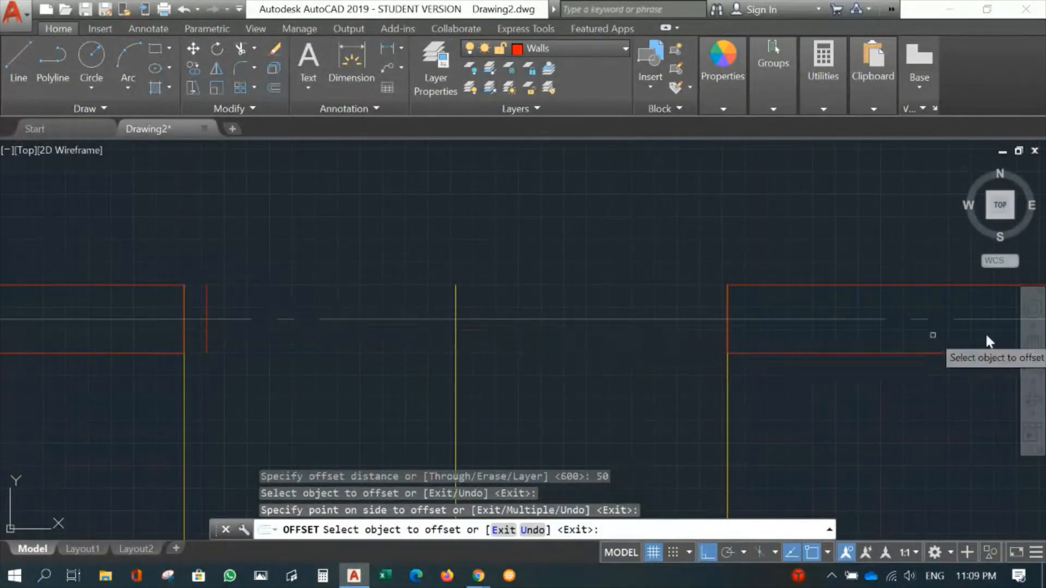
{"action": "left_click", "coordinate": [728, 303]}
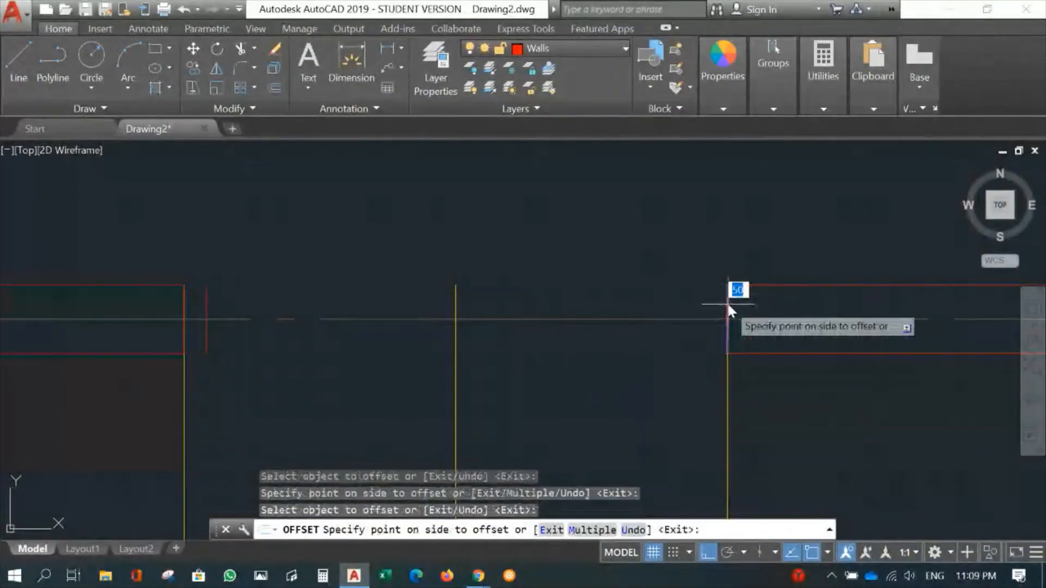
{"action": "left_click", "coordinate": [690, 303]}
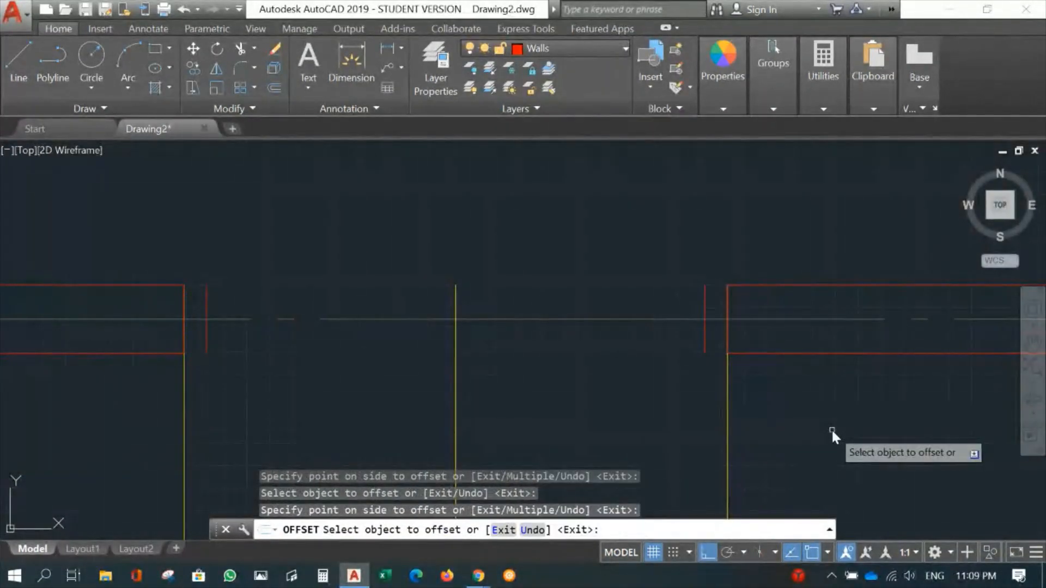
{"action": "key", "text": "Escape"}
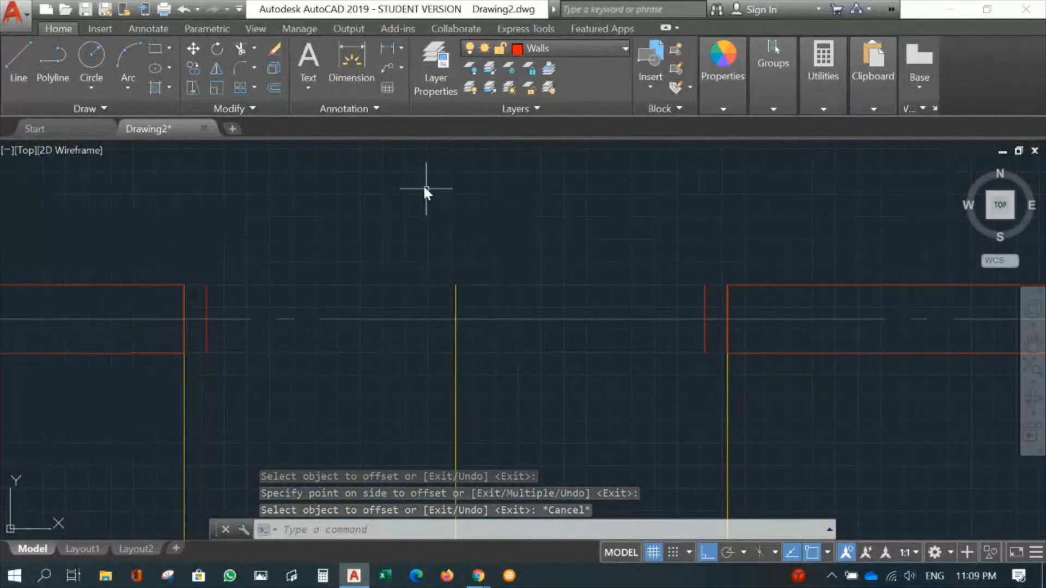
{"action": "left_click", "coordinate": [156, 49]}
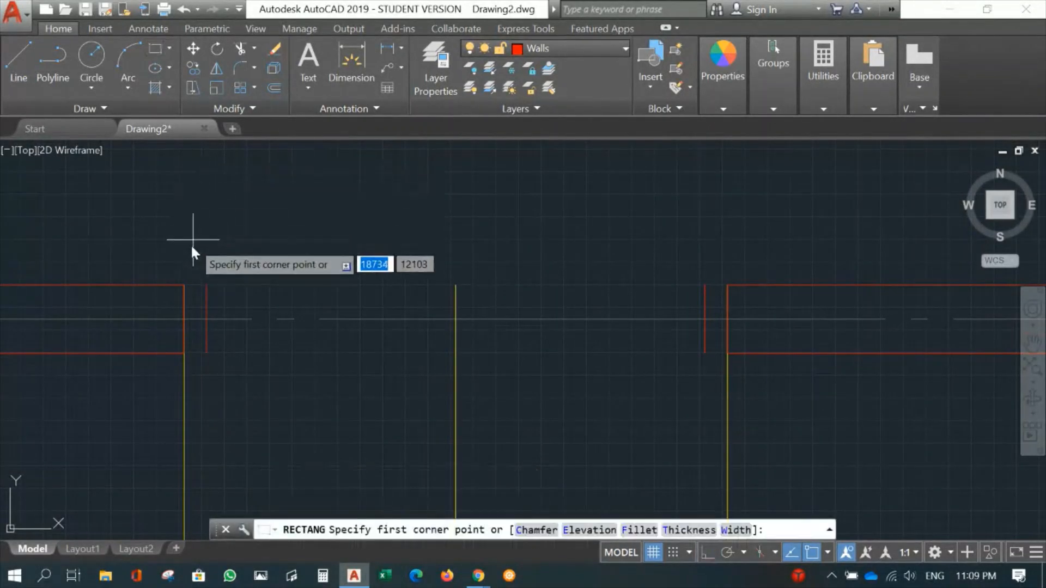
{"action": "left_click", "coordinate": [184, 285]}
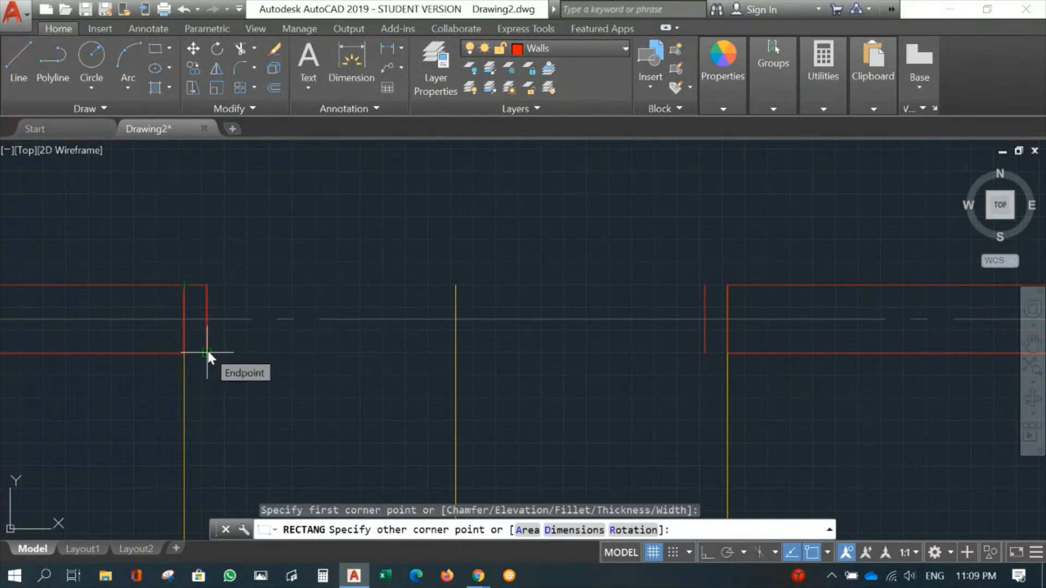
{"action": "key", "text": "Escape"}
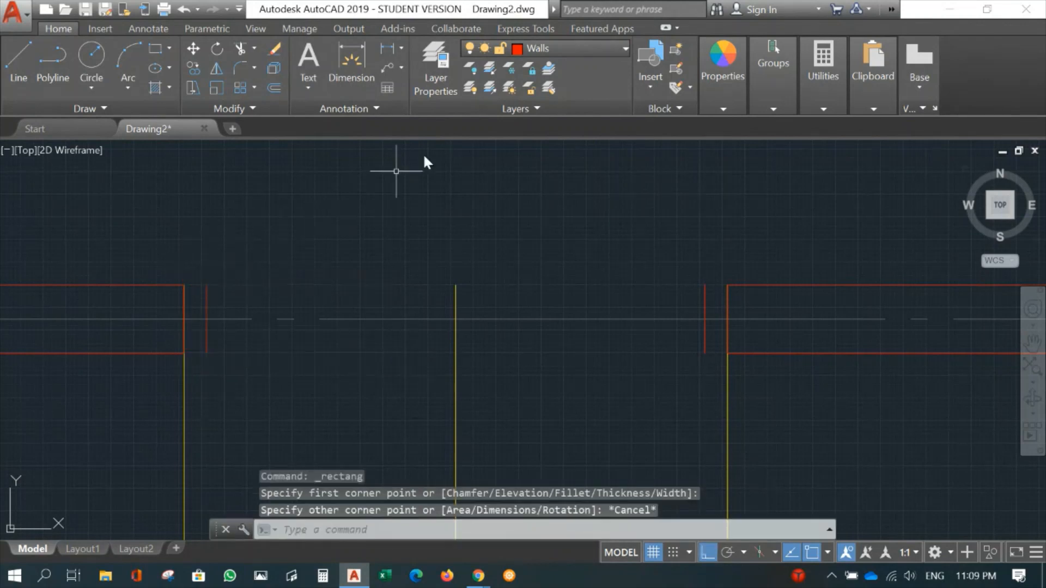
- Make Doors the current layer and draw a 50 by 150 mm frame rectangle at each end of the door opening
{"action": "left_click", "coordinate": [547, 46]}
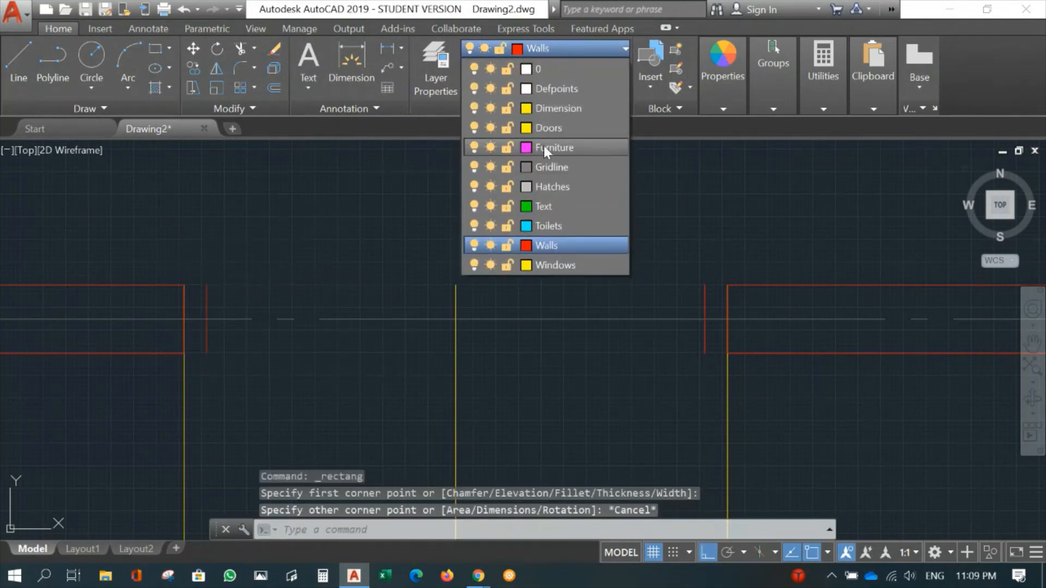
{"action": "left_click", "coordinate": [535, 125]}
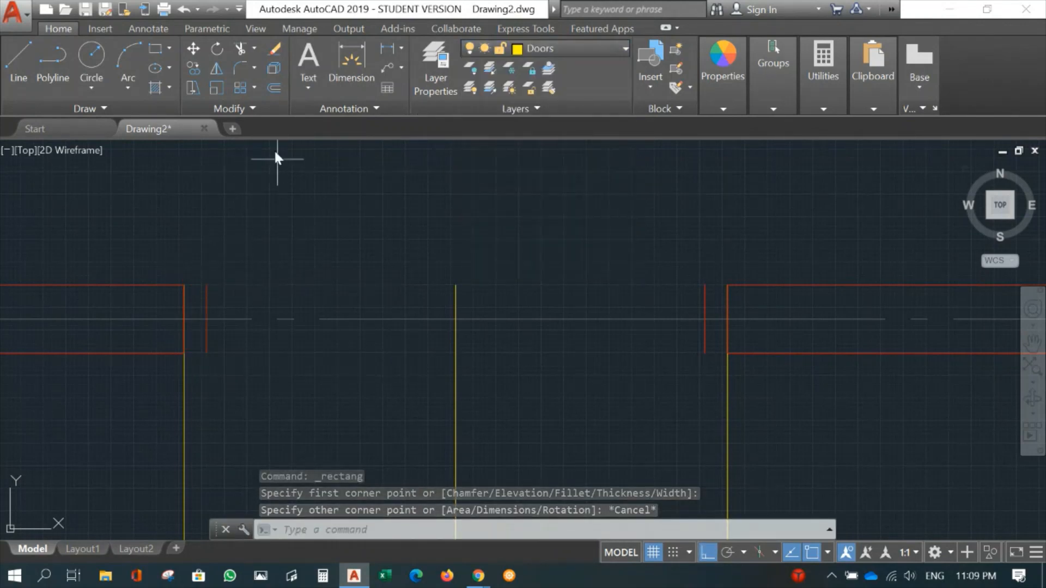
{"action": "left_click", "coordinate": [159, 48]}
{"action": "left_click", "coordinate": [183, 284]}
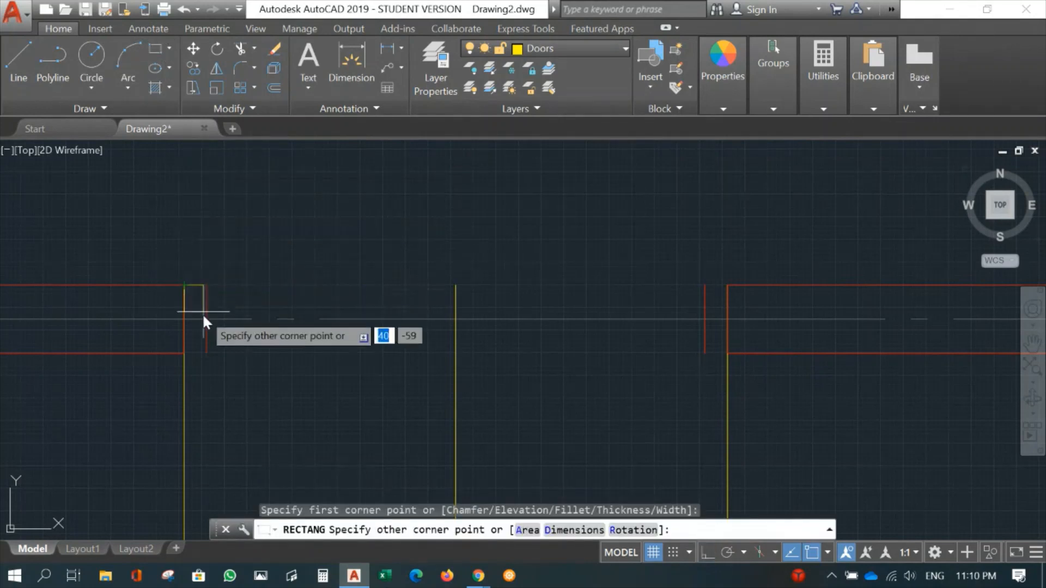
{"action": "left_click", "coordinate": [206, 353]}
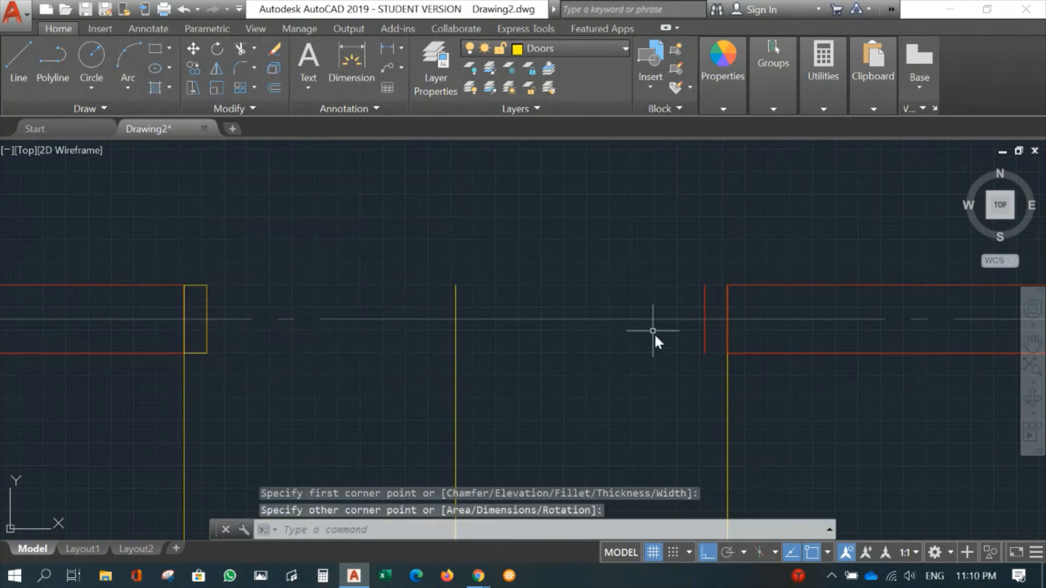
{"action": "key", "text": "Return"}
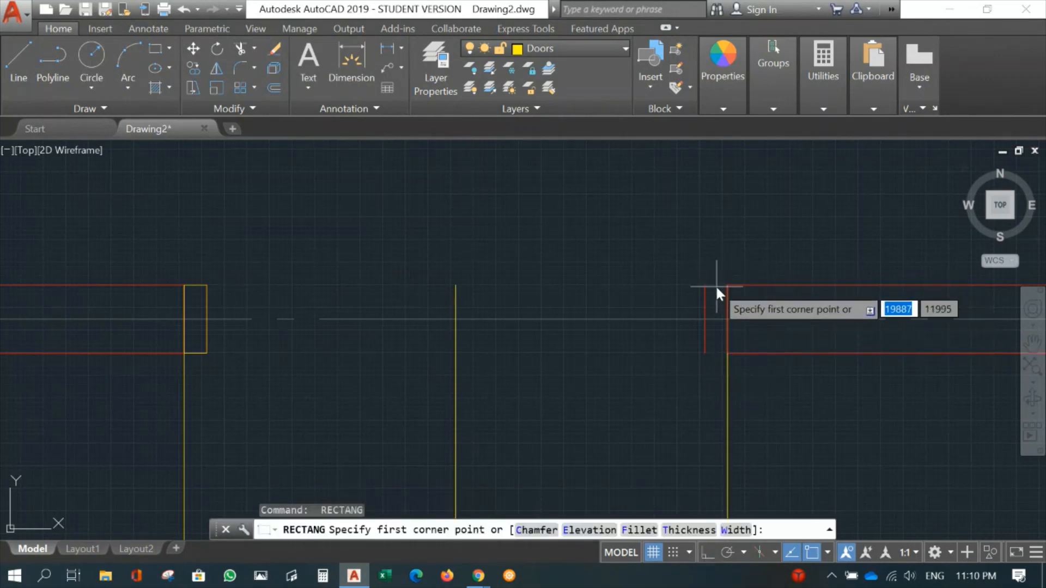
{"action": "left_click", "coordinate": [727, 285]}
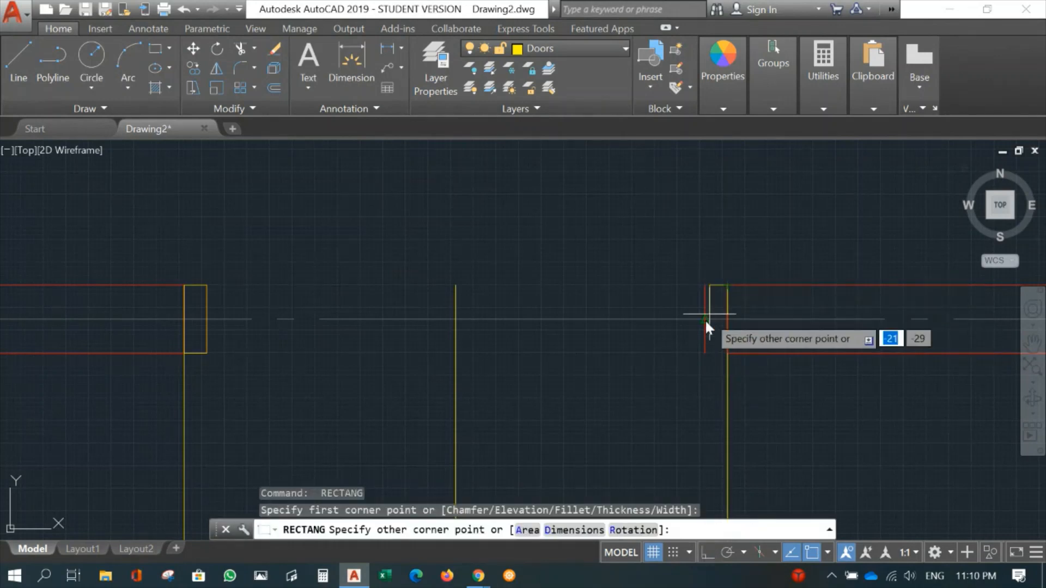
{"action": "left_click", "coordinate": [704, 353]}
{"action": "scroll", "coordinate": [607, 319], "scroll_direction": "down", "scroll_amount": 5}
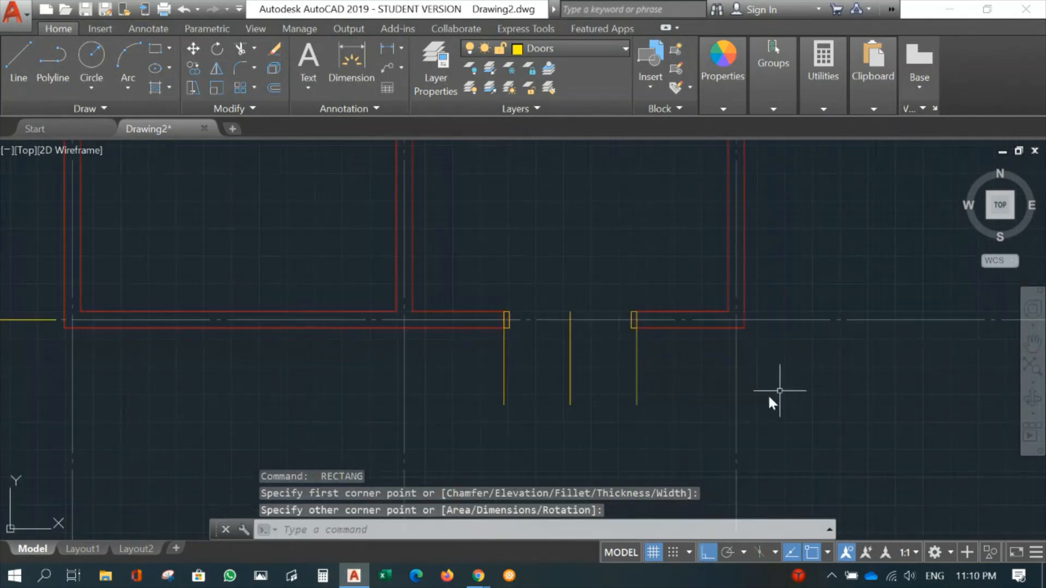
{"action": "scroll", "coordinate": [597, 405], "scroll_direction": "up", "scroll_amount": 2}
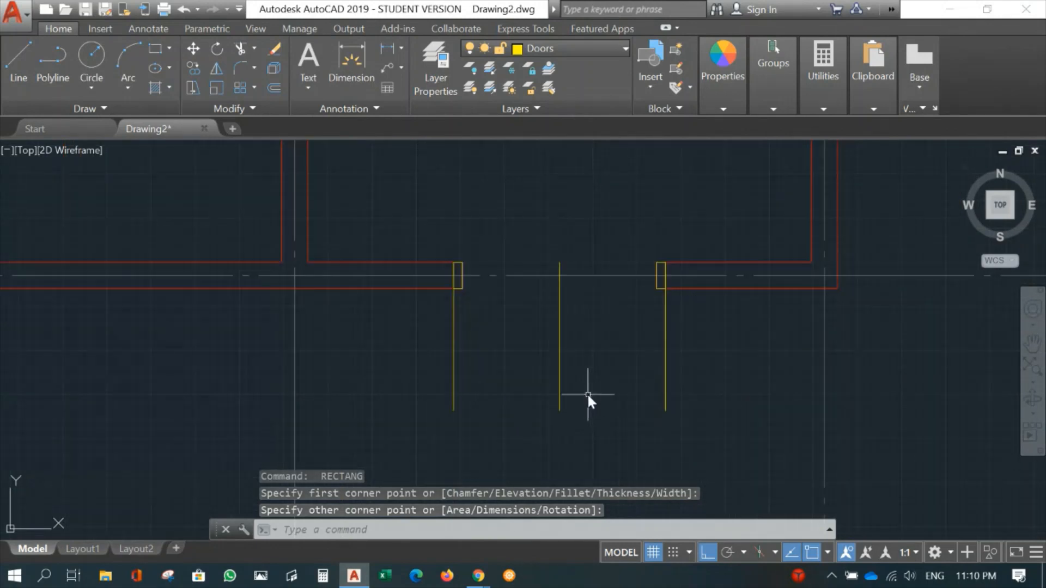
{"action": "scroll", "coordinate": [509, 343], "scroll_direction": "up", "scroll_amount": 2}
{"action": "middle_click_drag", "start_coordinate": [515, 320], "coordinate": [402, 362]}
{"action": "scroll", "coordinate": [372, 308], "scroll_direction": "up", "scroll_amount": 2}
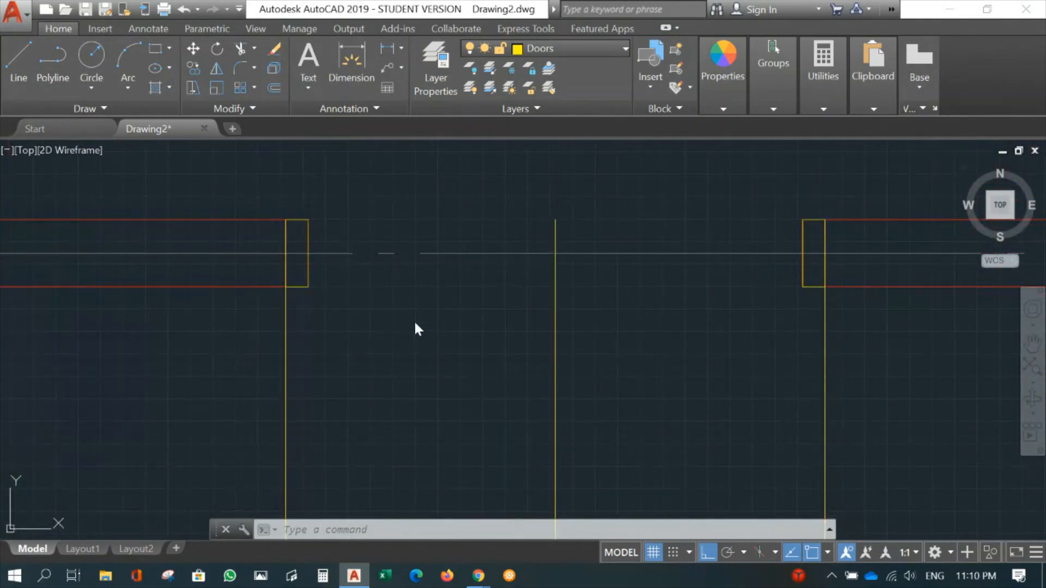
{"action": "key", "text": "Escape"}
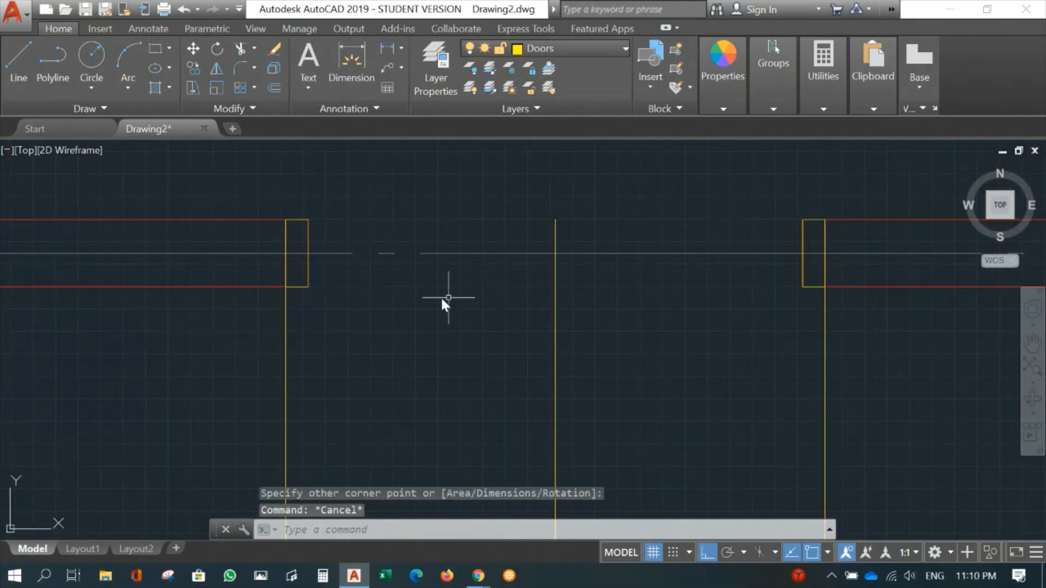
{"action": "scroll", "coordinate": [402, 335], "scroll_direction": "down", "scroll_amount": 2}
{"action": "mouse_move", "coordinate": [402, 335]}
{"action": "middle_mouse_down"}
{"action": "mouse_move", "coordinate": [413, 299]}
{"action": "mouse_move", "coordinate": [407, 252]}
{"action": "middle_mouse_up"}
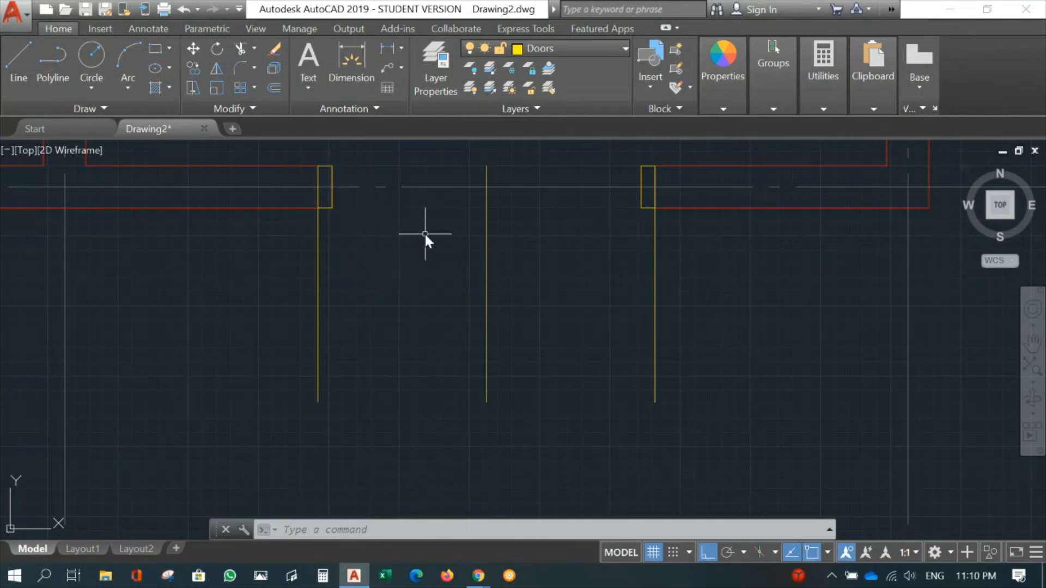
{"action": "middle_click_drag", "start_coordinate": [425, 234], "coordinate": [425, 278]}
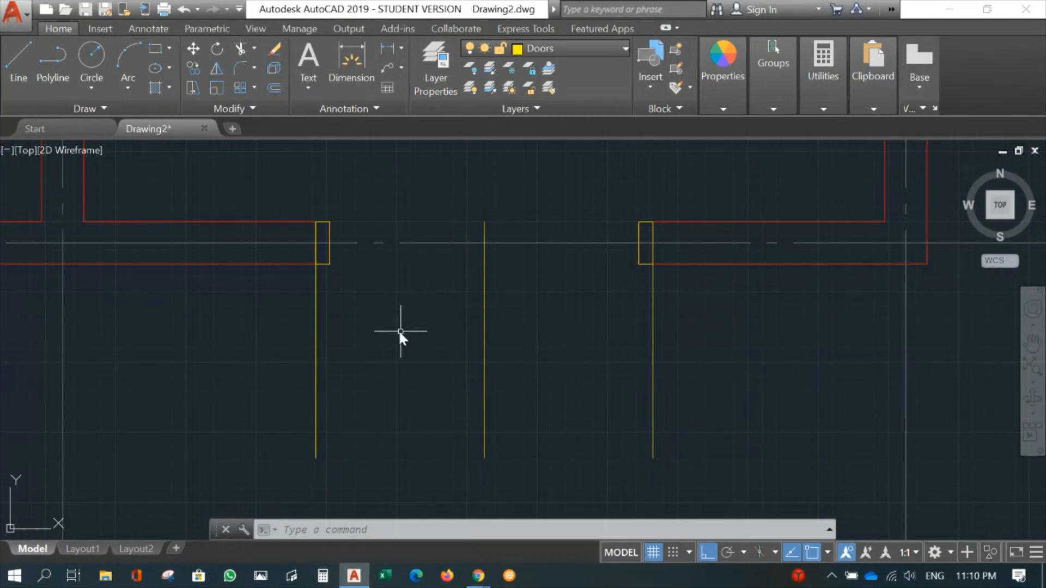
- Turn off the current Doors layer to isolate the red lines at the door opening
{"action": "scroll", "coordinate": [345, 272], "scroll_direction": "up", "scroll_amount": 2}
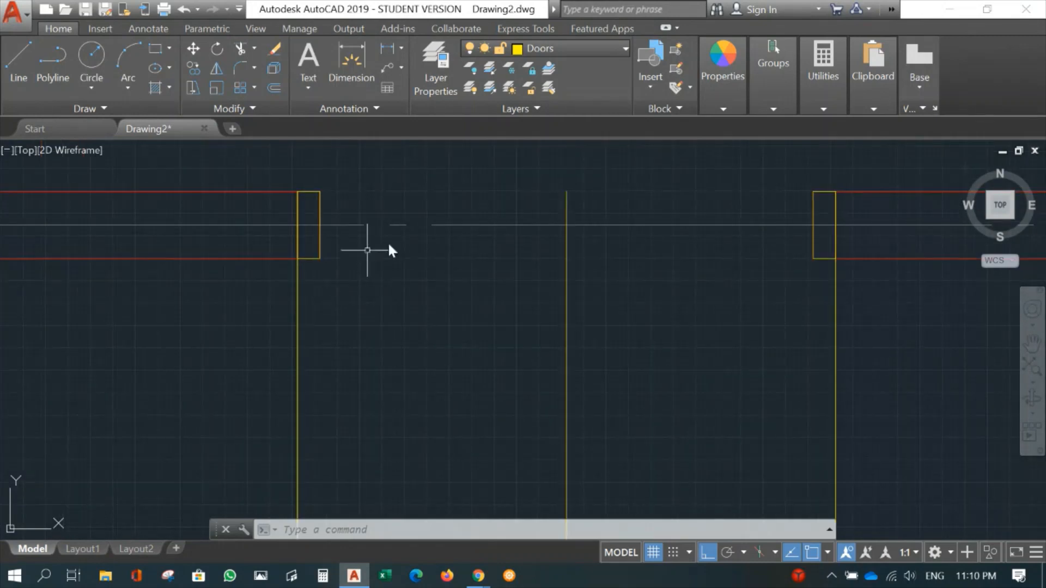
{"action": "left_click", "coordinate": [469, 48]}
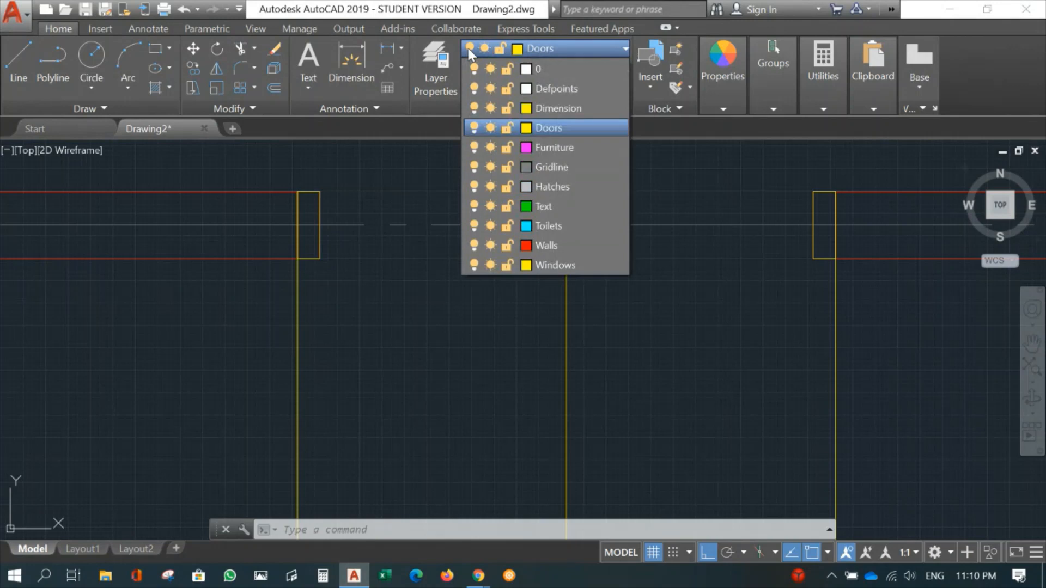
{"action": "left_click", "coordinate": [473, 127]}
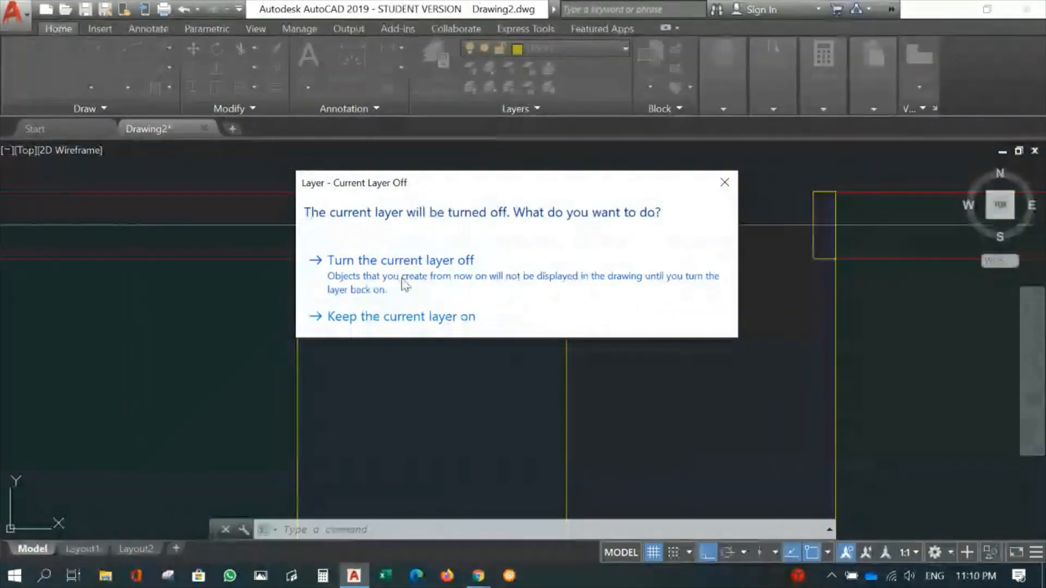
{"action": "left_click", "coordinate": [408, 276]}
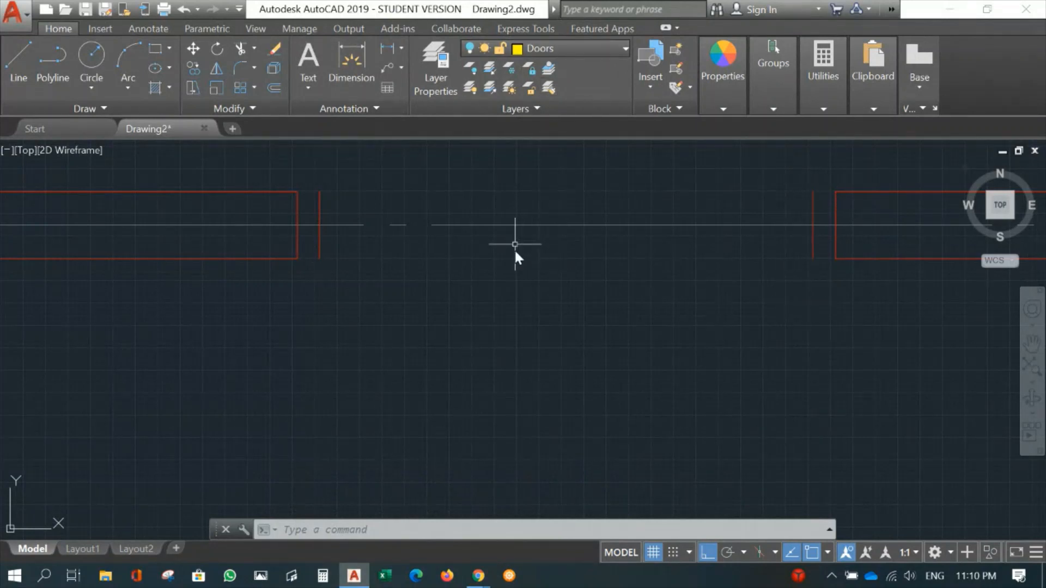
- Erase the two red offset lines inside the door opening
{"action": "type", "text": "e"}
{"action": "key", "text": "Return"}
{"action": "left_click", "coordinate": [303, 174]}
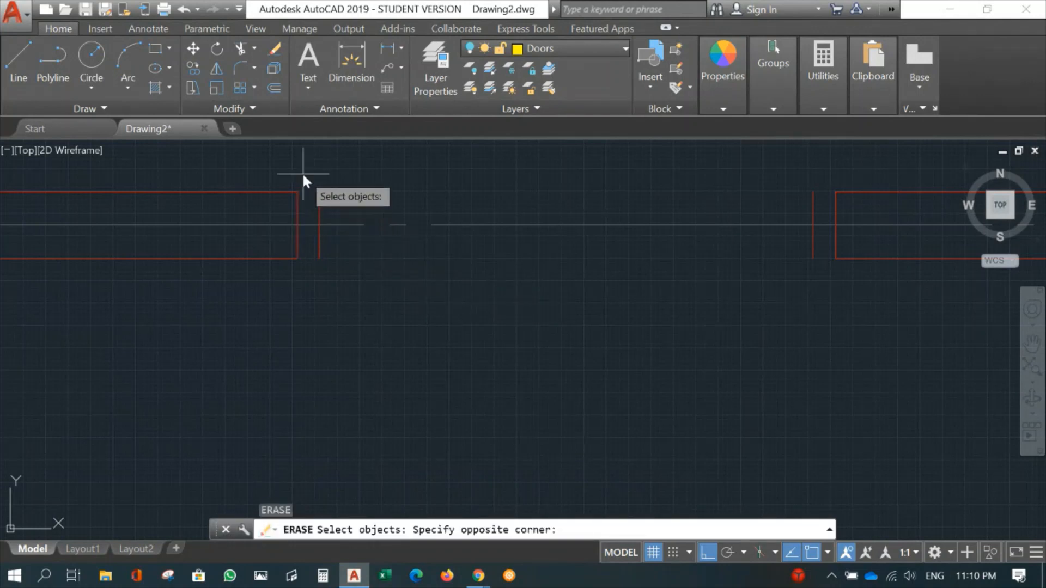
{"action": "left_click", "coordinate": [822, 313]}
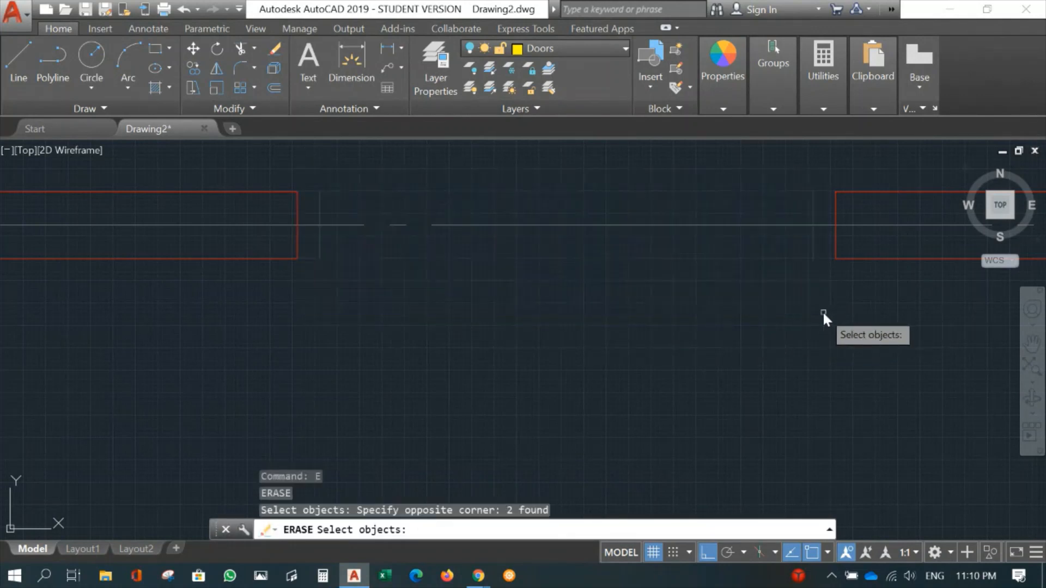
{"action": "key", "text": "Return"}
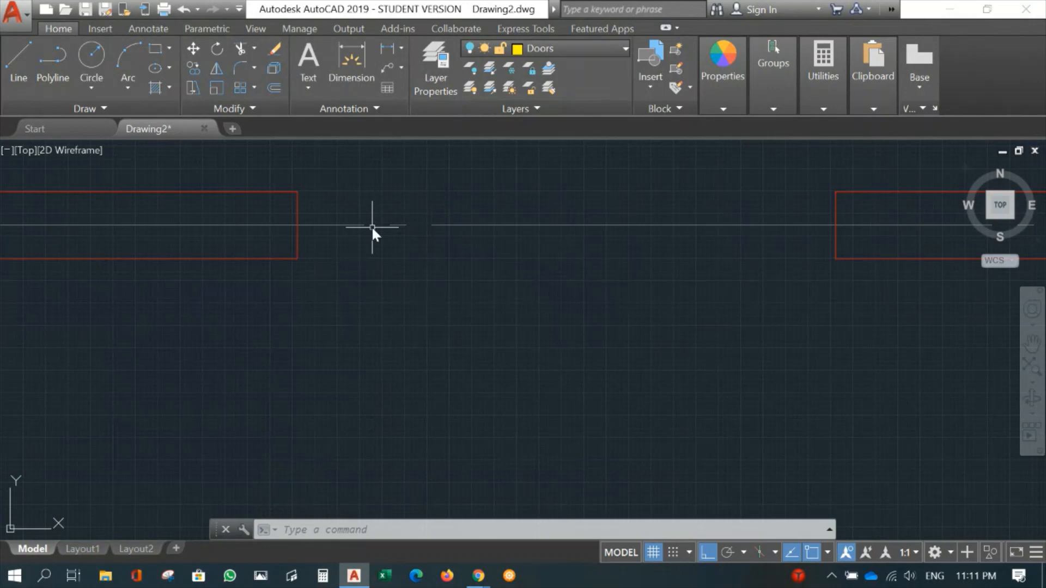
- Turn the Doors layer back on
{"action": "left_click", "coordinate": [512, 53]}
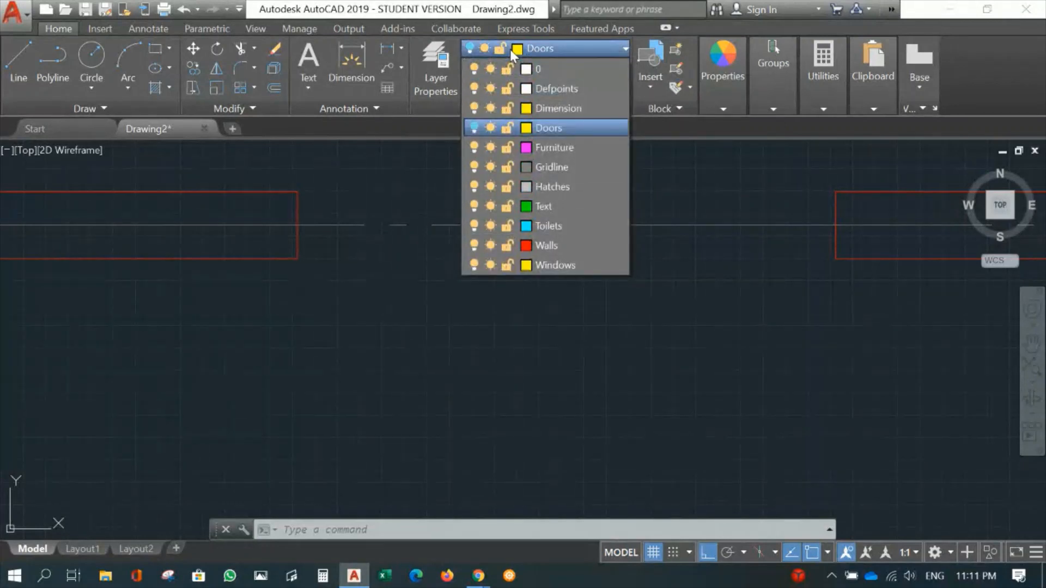
{"action": "left_click", "coordinate": [473, 129]}
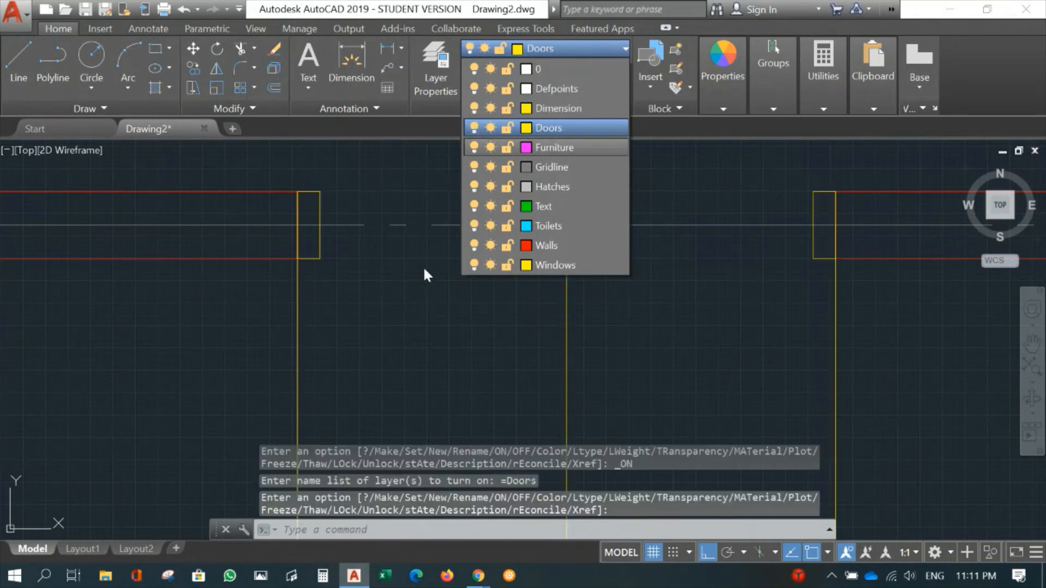
{"action": "scroll", "coordinate": [403, 286], "scroll_direction": "down", "scroll_amount": 6}
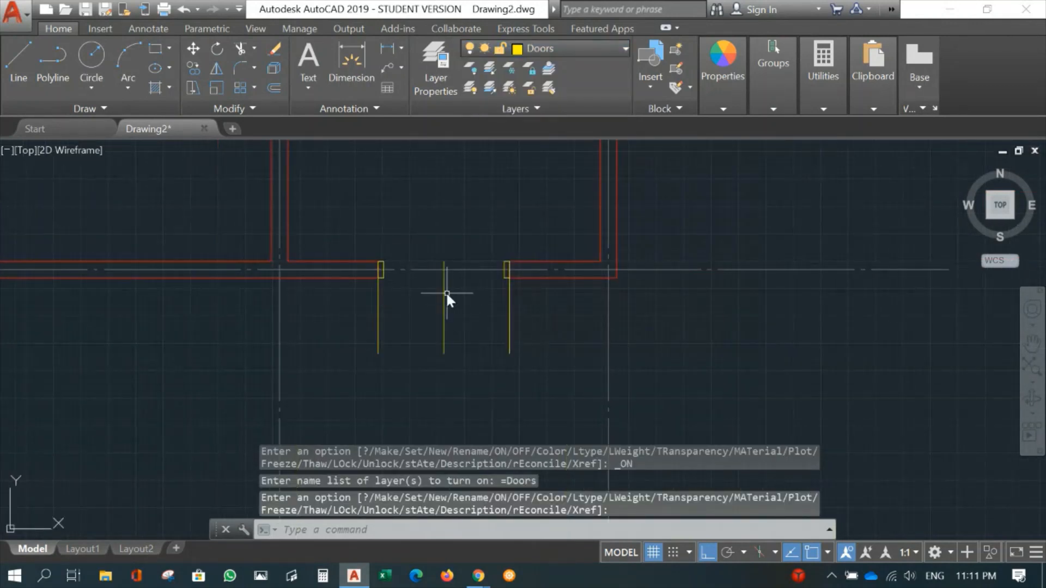
{"action": "scroll", "coordinate": [446, 292], "scroll_direction": "up", "scroll_amount": 4}
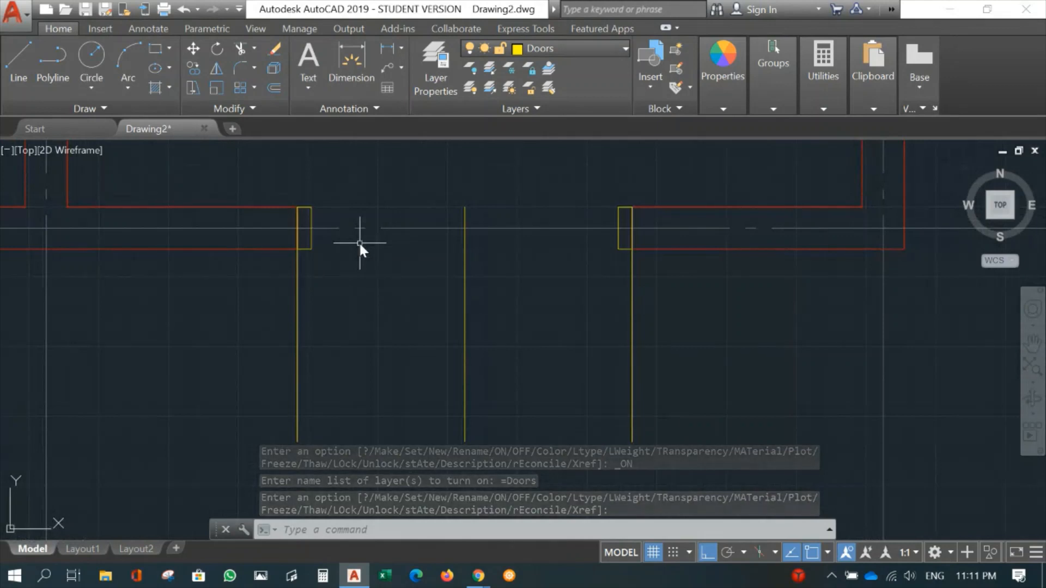
- Draw a vertical line about 800 mm long into the room from the midpoint of the left door frame's inner edge
{"action": "middle_click_drag", "start_coordinate": [352, 271], "coordinate": [365, 271]}
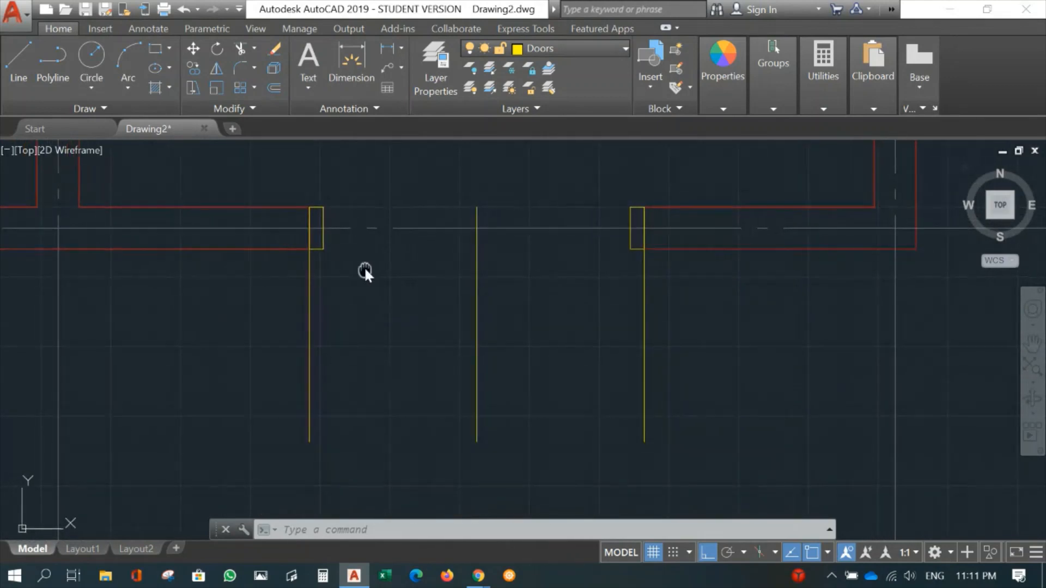
{"action": "type", "text": "l"}
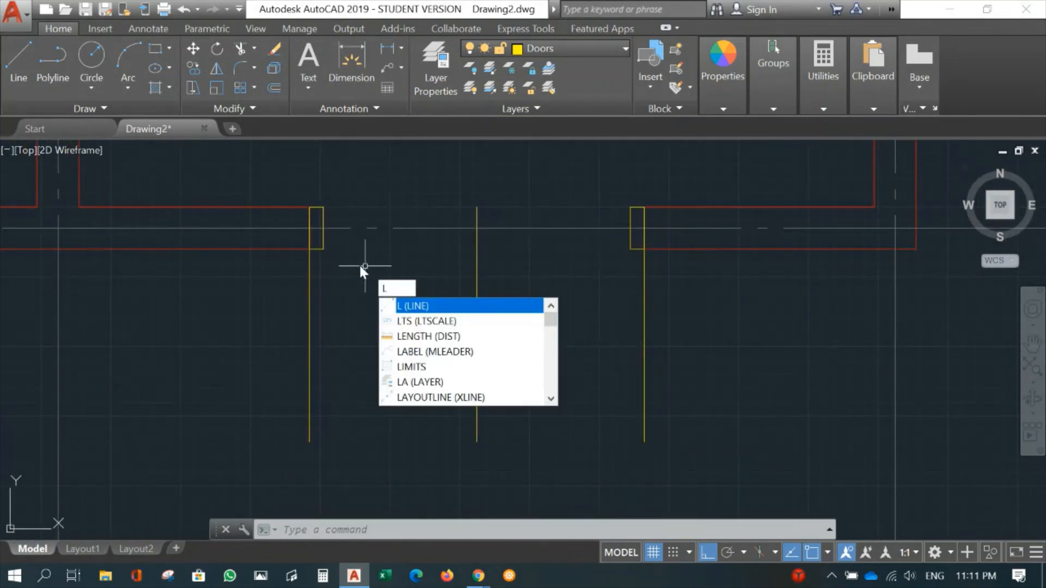
{"action": "key", "text": "Return"}
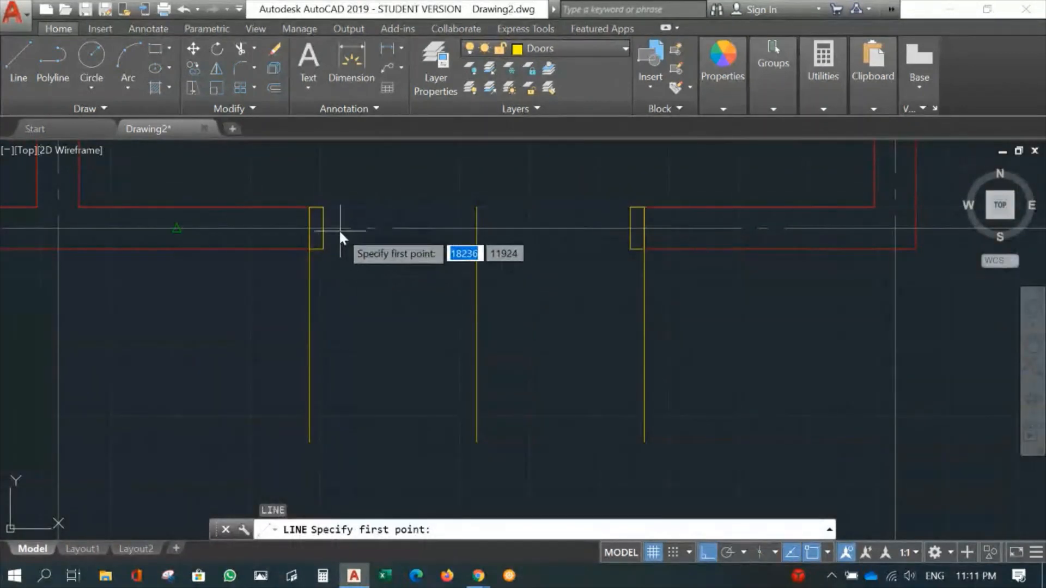
{"action": "left_click", "coordinate": [323, 228]}
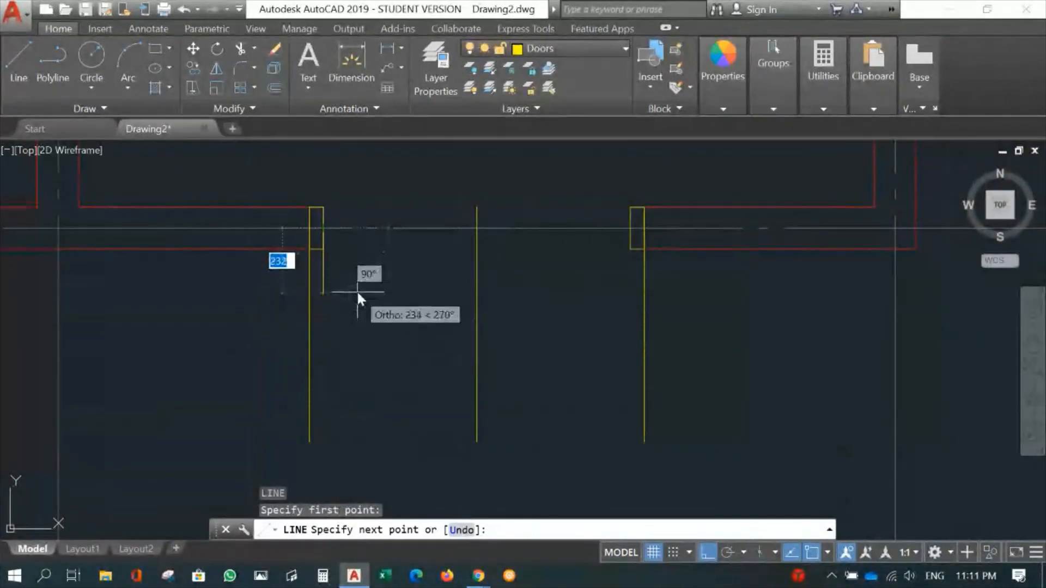
{"action": "mouse_move", "coordinate": [358, 288]}
{"action": "middle_mouse_down"}
{"action": "mouse_move", "coordinate": [374, 337]}
{"action": "mouse_move", "coordinate": [368, 472]}
{"action": "middle_mouse_up"}
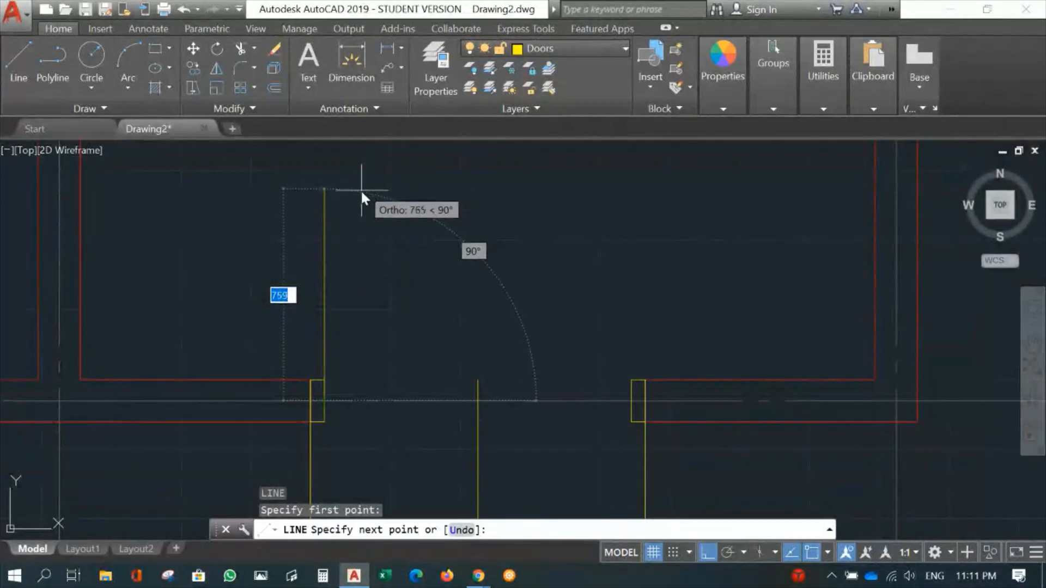
{"action": "left_click", "coordinate": [360, 175]}
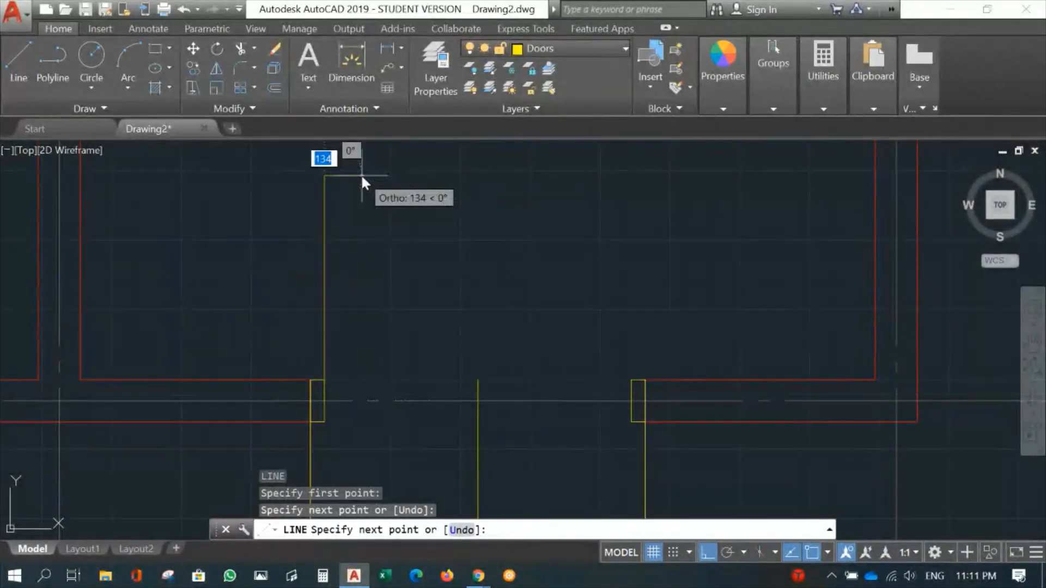
{"action": "key", "text": "Return"}
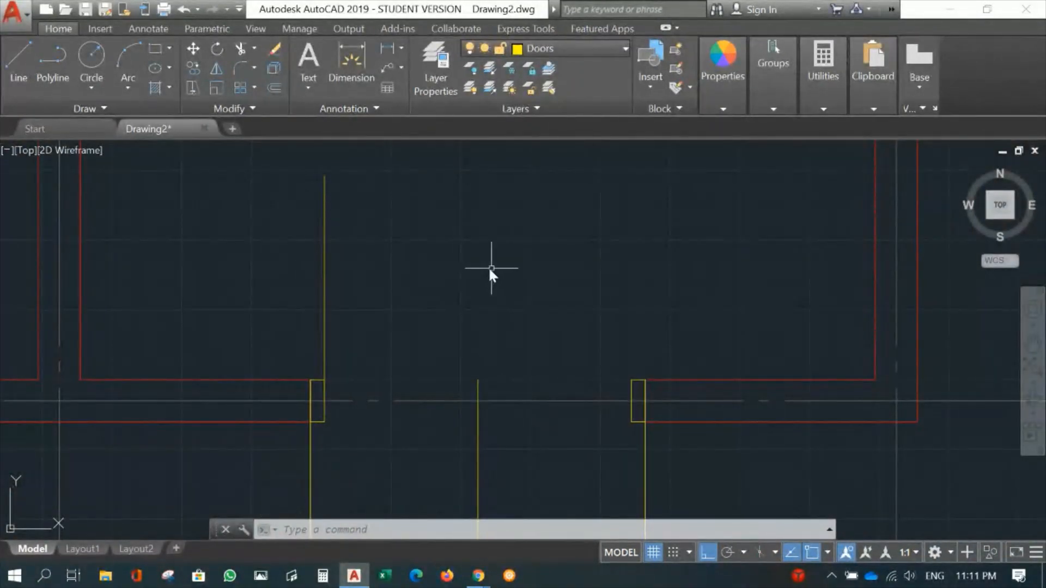
- Draw a door-swing circle of about 550 mm radius, centred at the leaf line's base and reaching the opening's centre line
{"action": "left_click", "coordinate": [93, 55]}
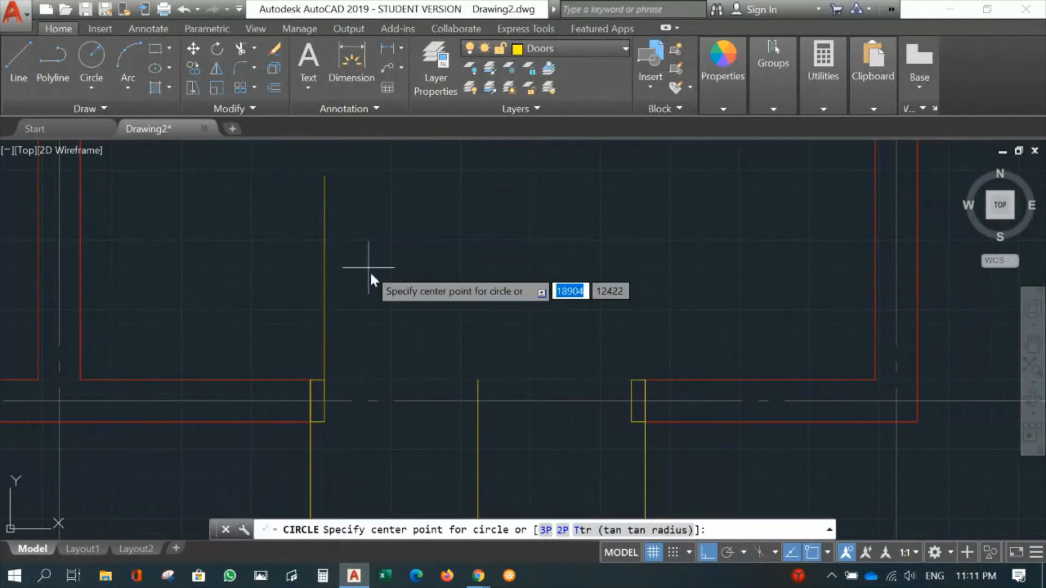
{"action": "left_click", "coordinate": [325, 401]}
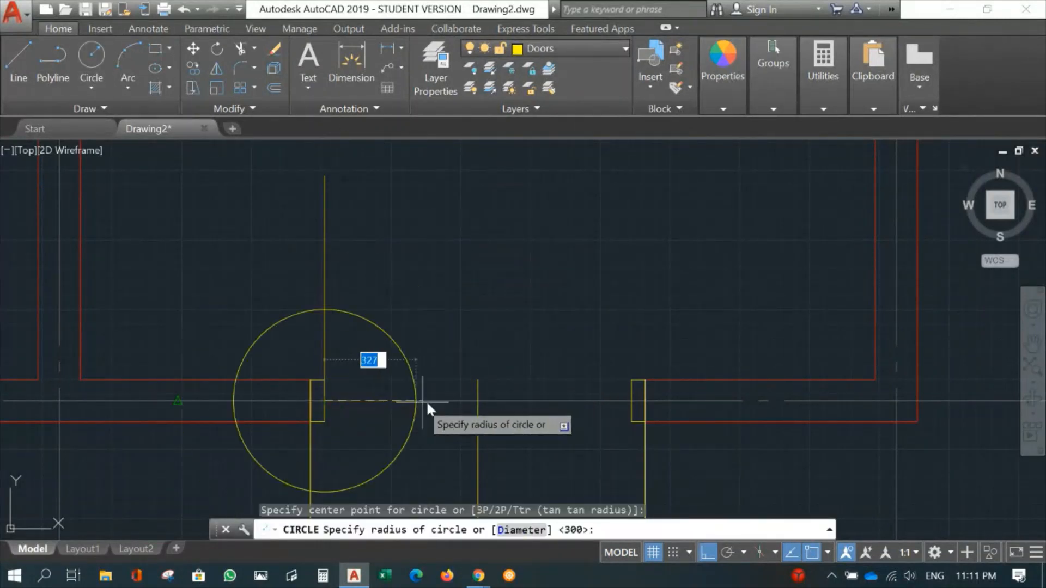
{"action": "left_click", "coordinate": [478, 401]}
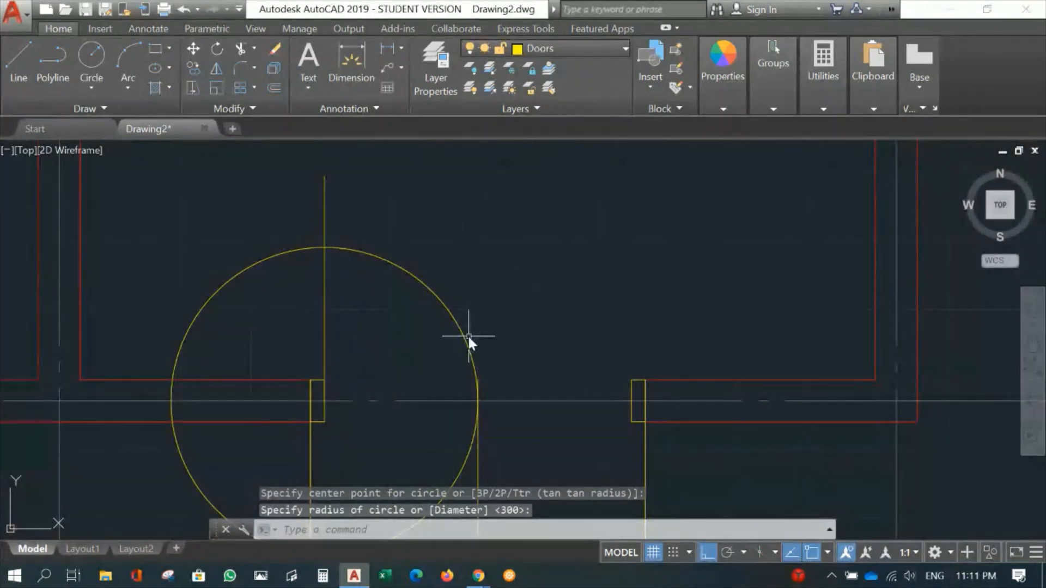
{"action": "scroll", "coordinate": [468, 335], "scroll_direction": "up", "scroll_amount": 2}
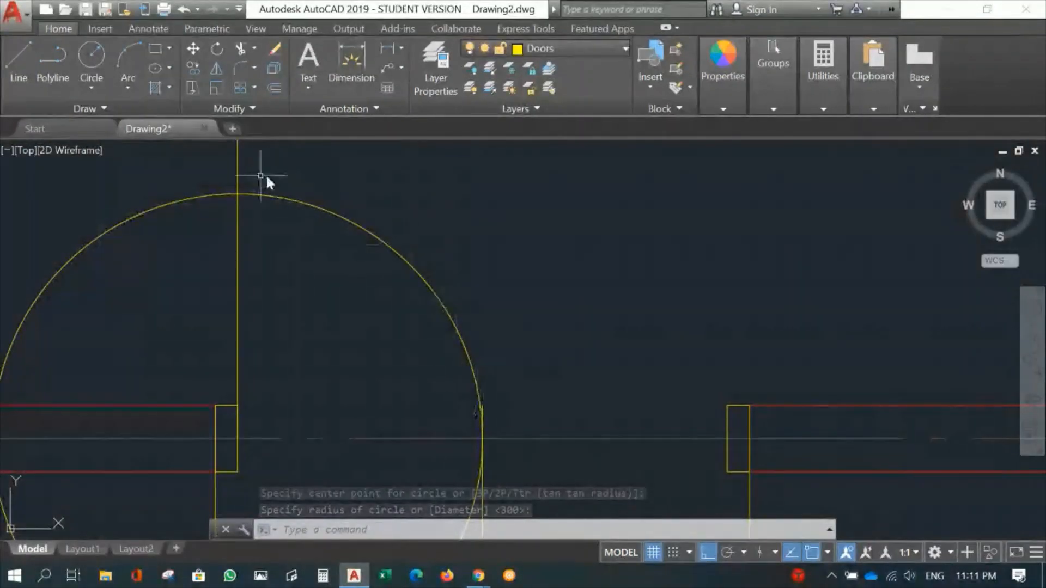
{"action": "middle_click_drag", "start_coordinate": [278, 294], "coordinate": [322, 321]}
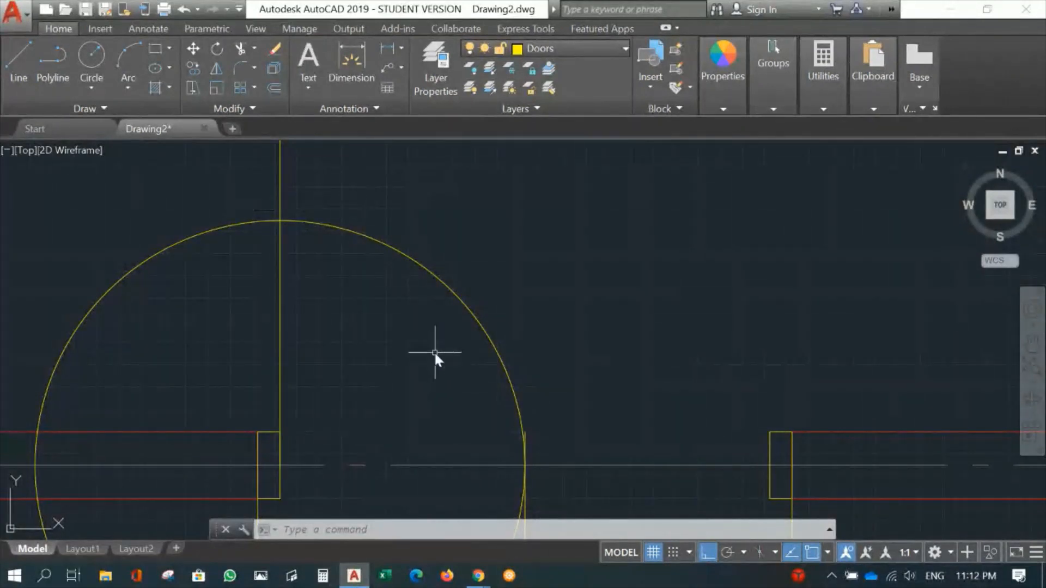
- Offset the vertical door leaf line by 30 mm toward the inside of the door opening
{"action": "type", "text": "o"}
{"action": "key", "text": "Return"}
{"action": "type", "text": "3"}
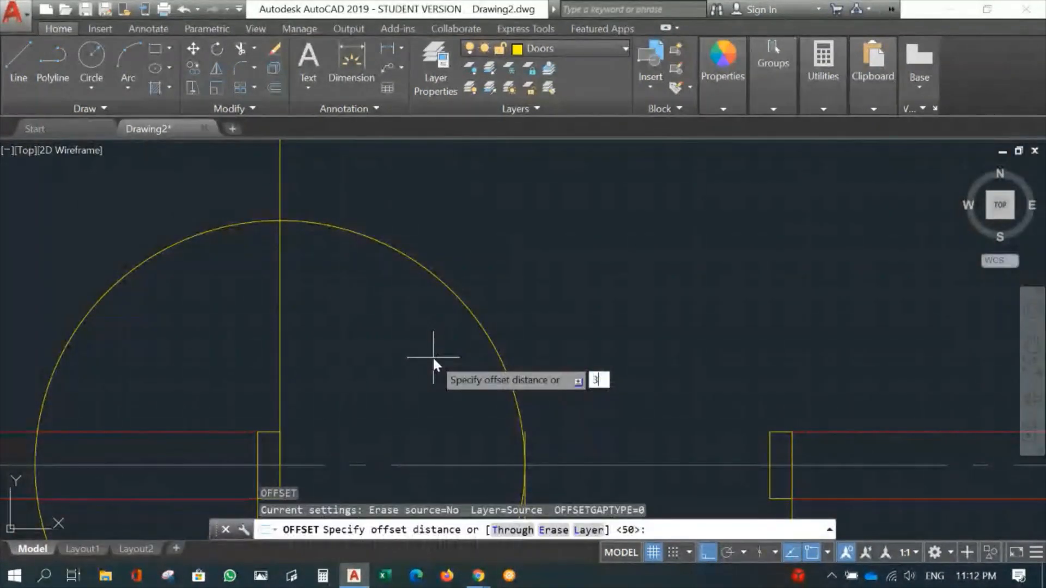
{"action": "type", "text": "0"}
{"action": "key", "text": "Return"}
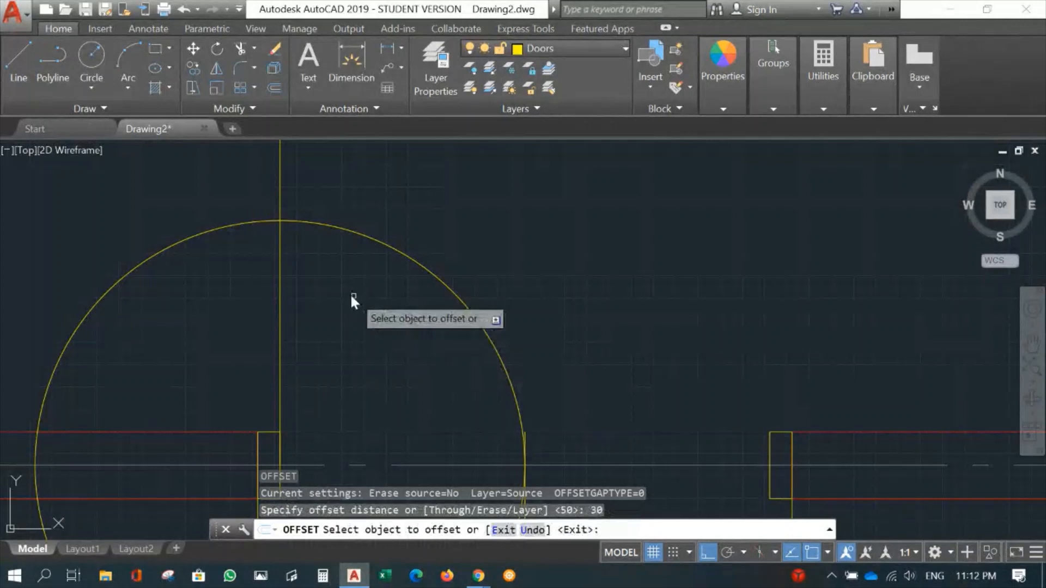
{"action": "left_click", "coordinate": [280, 291]}
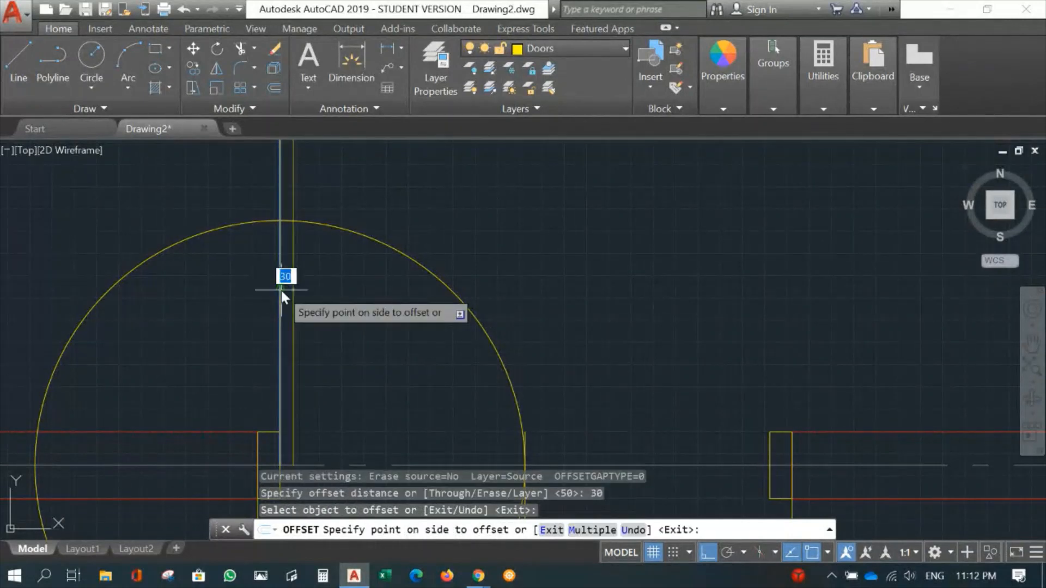
{"action": "left_click", "coordinate": [327, 303]}
{"action": "middle_click_drag", "start_coordinate": [538, 284], "coordinate": [645, 217]}
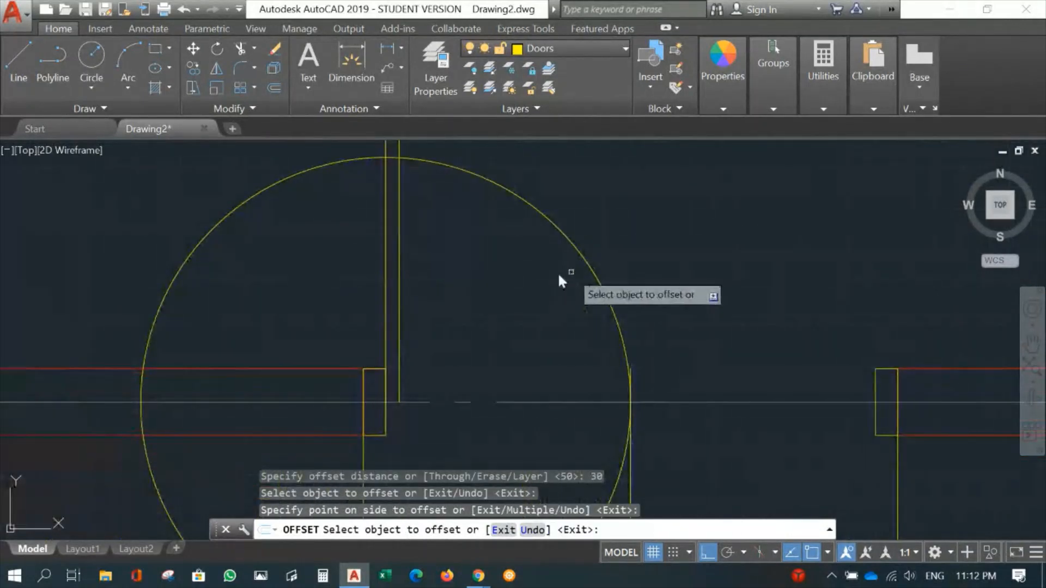
{"action": "key", "text": "Return"}
- Draw the door leaf rectangle between the two leaf lines, from the offset line's base to the original leaf line's intersection with the swing circle
{"action": "scroll", "coordinate": [480, 289], "scroll_direction": "down", "scroll_amount": 2}
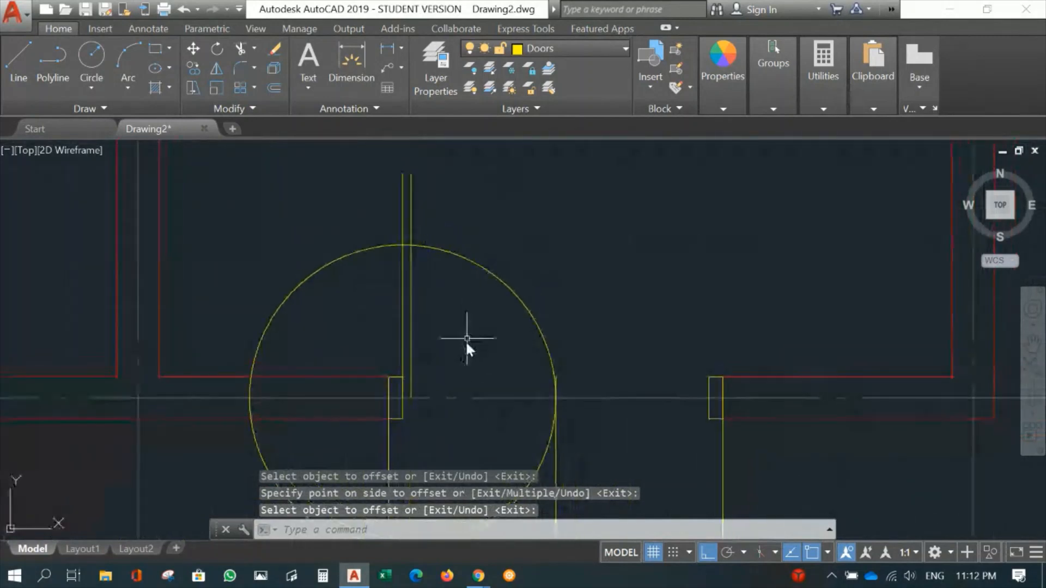
{"action": "left_click", "coordinate": [155, 48]}
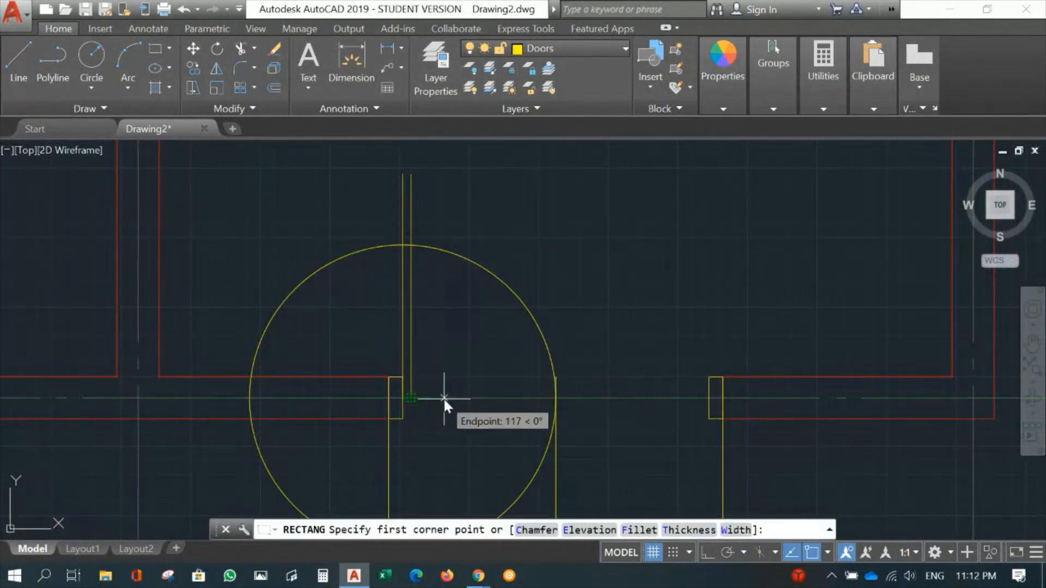
{"action": "scroll", "coordinate": [444, 398], "scroll_direction": "up", "scroll_amount": 2}
{"action": "left_click", "coordinate": [388, 396]}
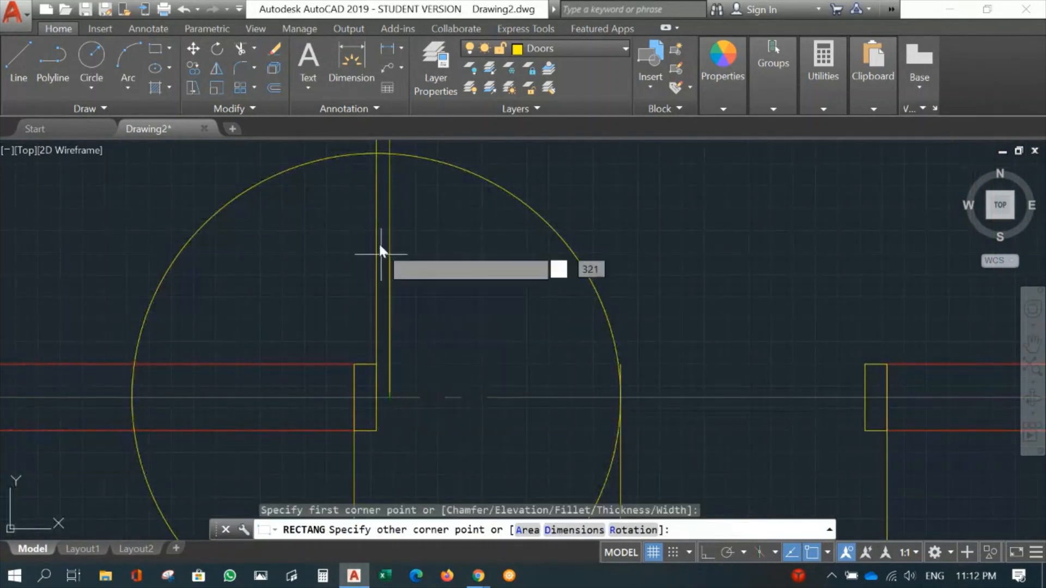
{"action": "left_click", "coordinate": [376, 156]}
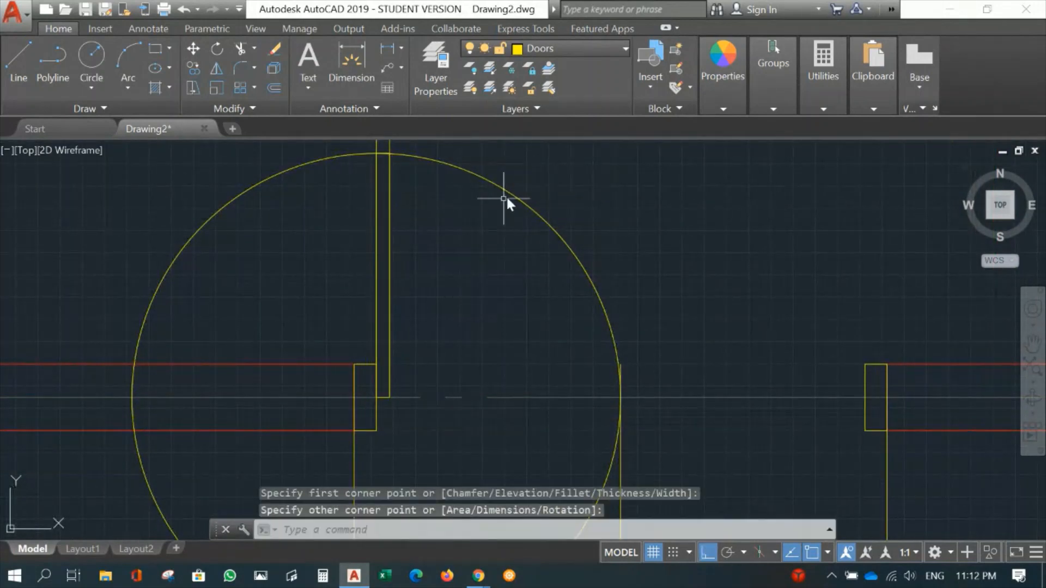
- Trim the swing circle to the upper-right quarter arc, using the horizontal wall centre line and the original leaf line as cutting edges
{"action": "scroll", "coordinate": [551, 174], "scroll_direction": "down", "scroll_amount": 2}
{"action": "middle_click_drag", "start_coordinate": [614, 178], "coordinate": [586, 229]}
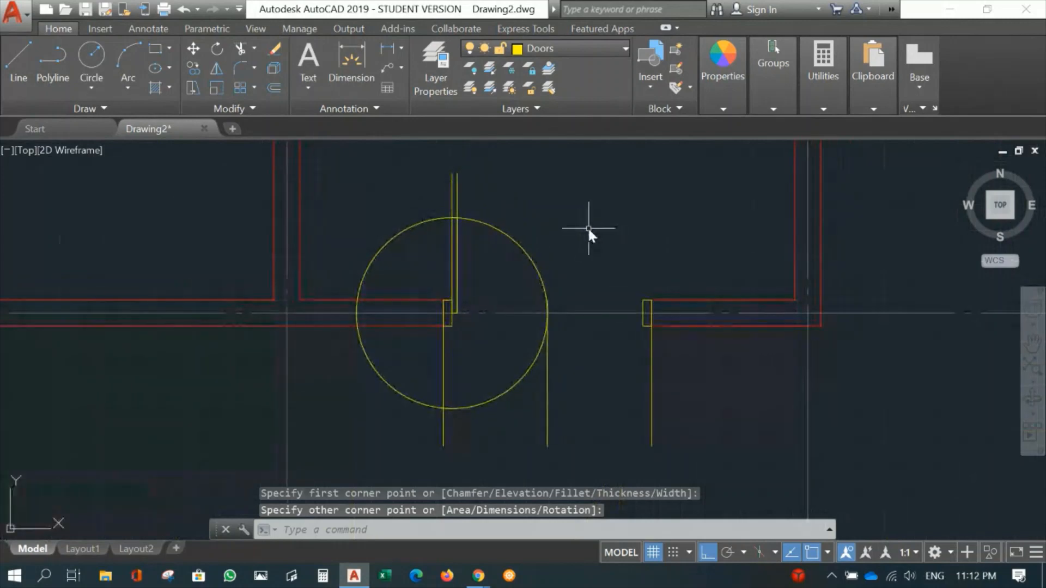
{"action": "type", "text": "tr"}
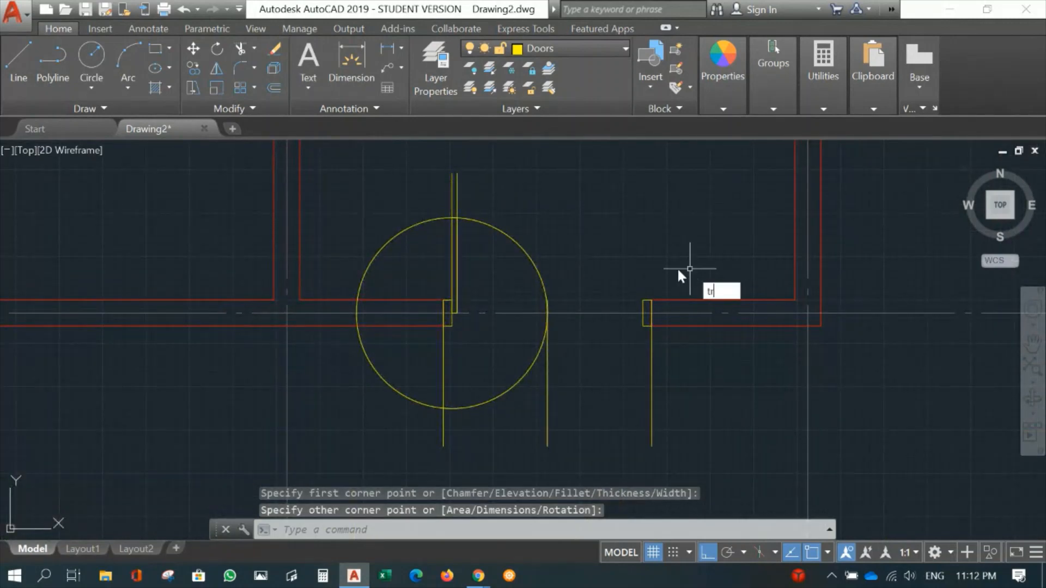
{"action": "key", "text": "Return"}
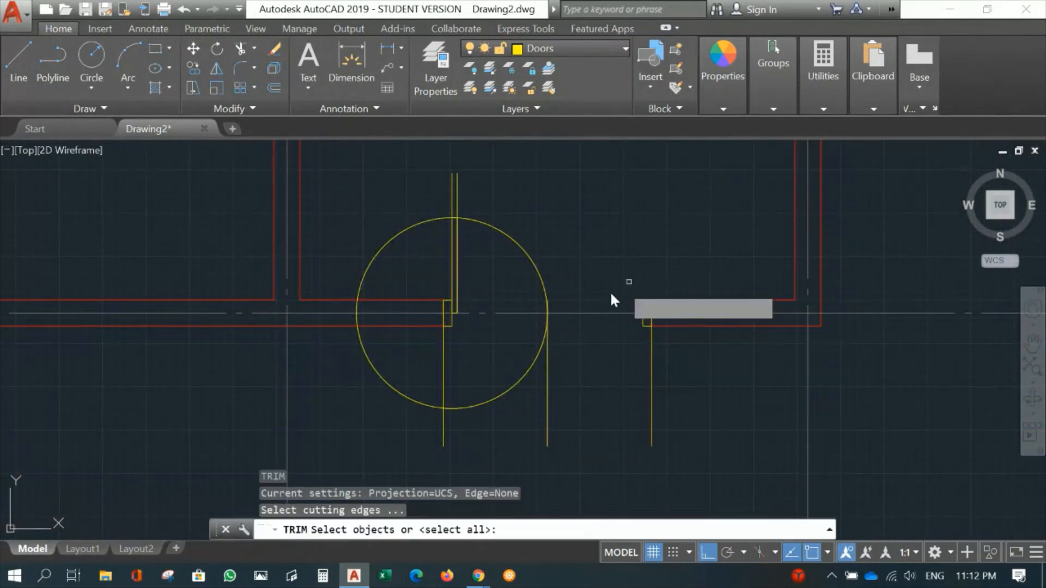
{"action": "left_click", "coordinate": [526, 312]}
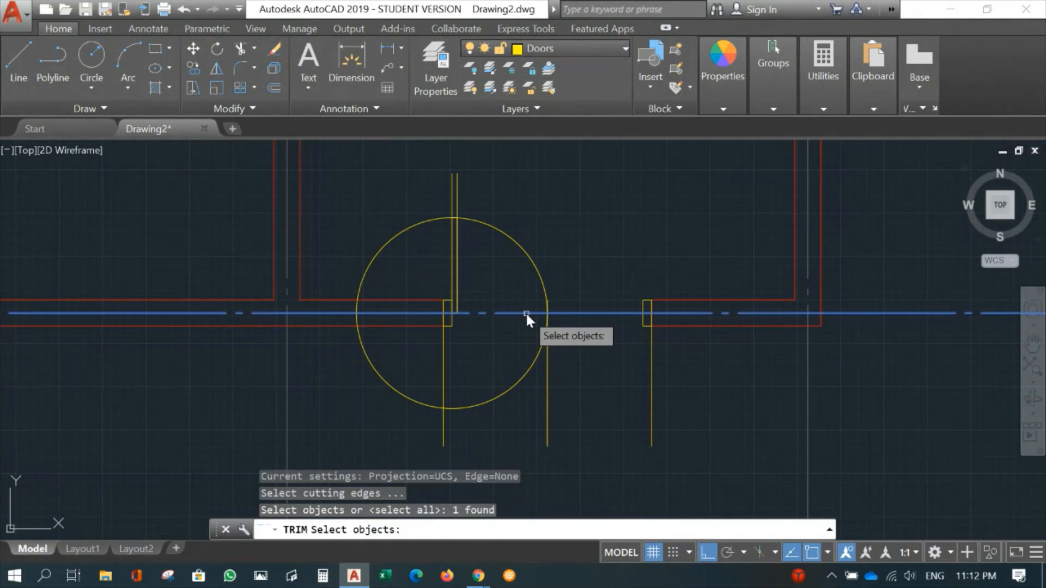
{"action": "left_click", "coordinate": [451, 195]}
{"action": "key", "text": "Return"}
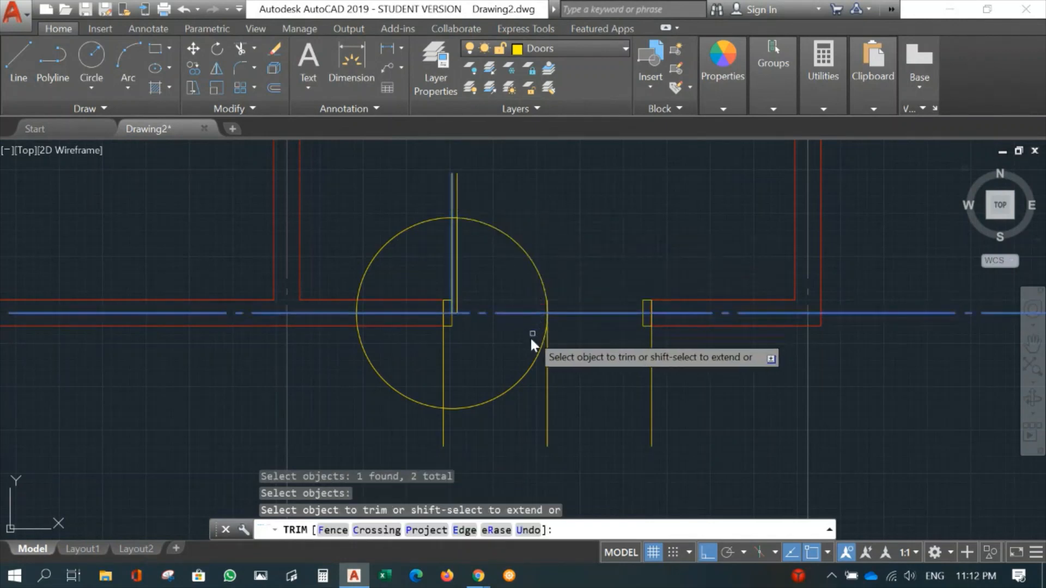
{"action": "left_click", "coordinate": [525, 374]}
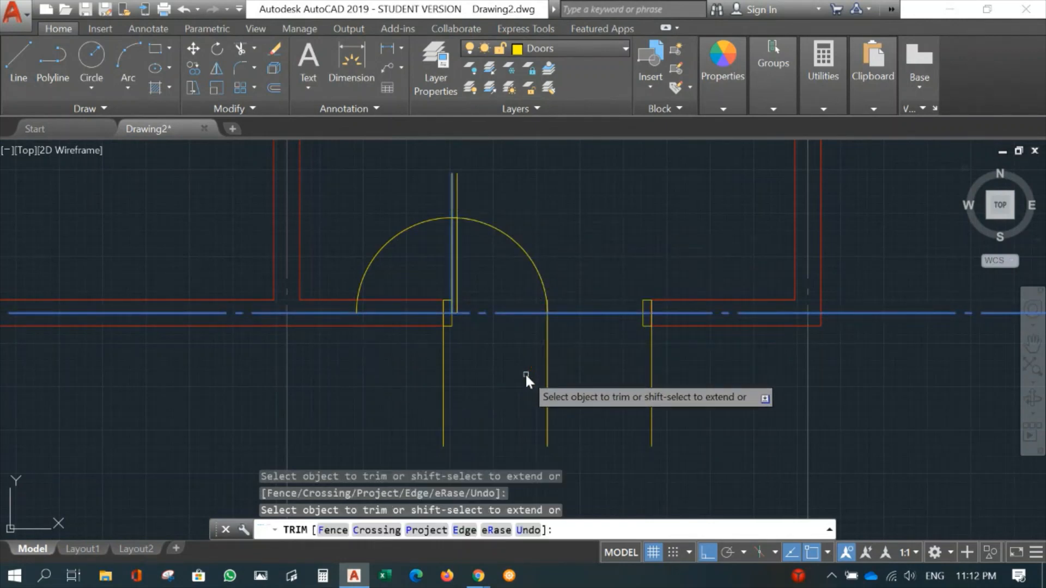
{"action": "left_click", "coordinate": [388, 243]}
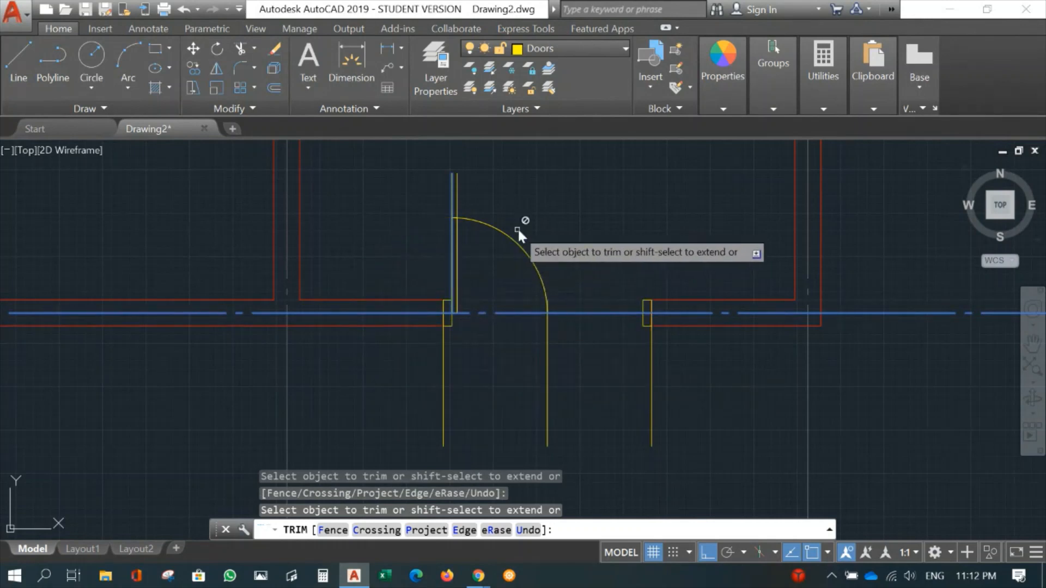
{"action": "key", "text": "Return"}
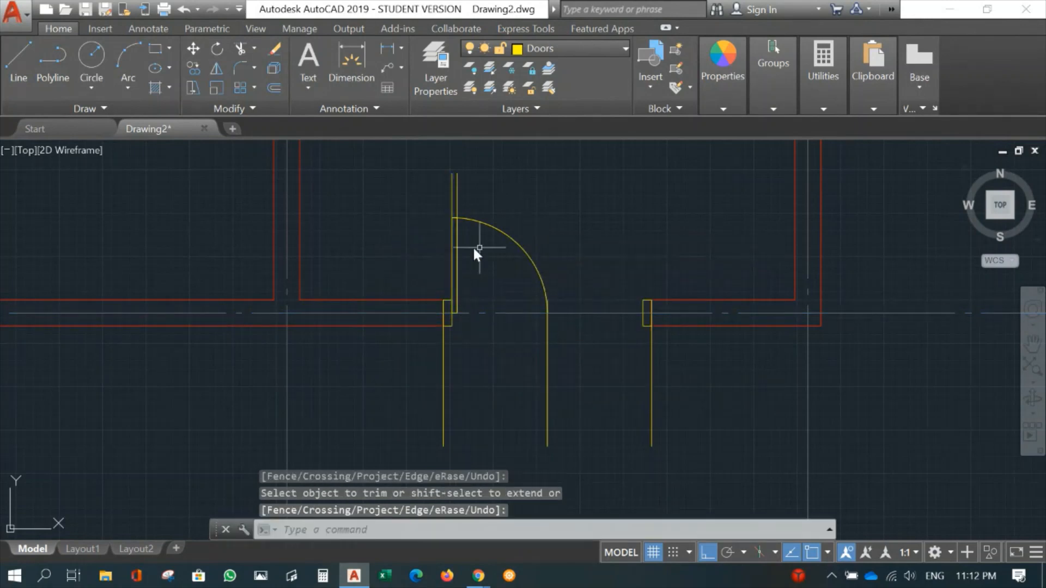
- Erase the two vertical guide lines extending above the door leaf rectangle
{"action": "left_click", "coordinate": [482, 182]}
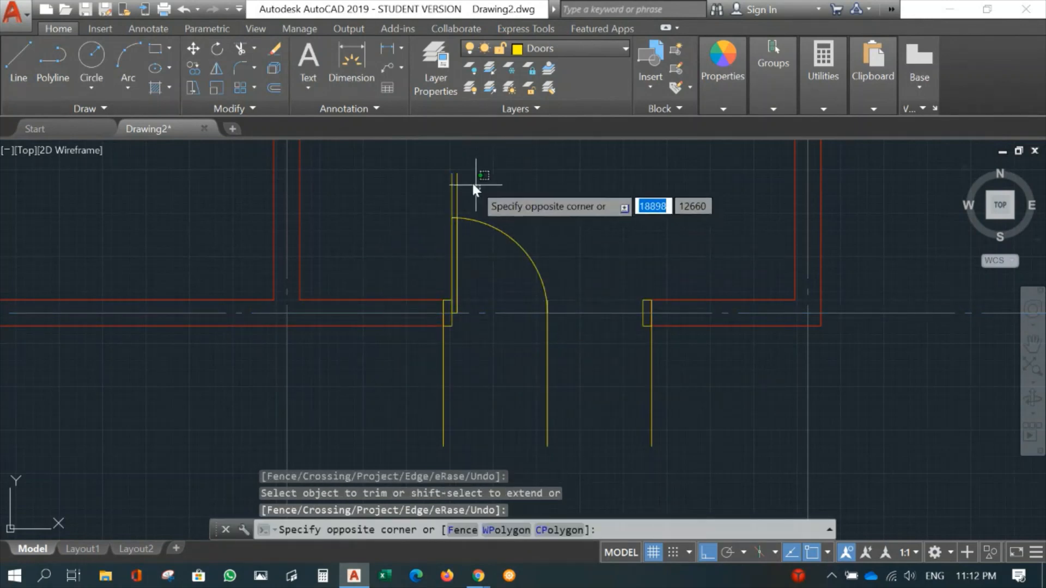
{"action": "left_click", "coordinate": [437, 171]}
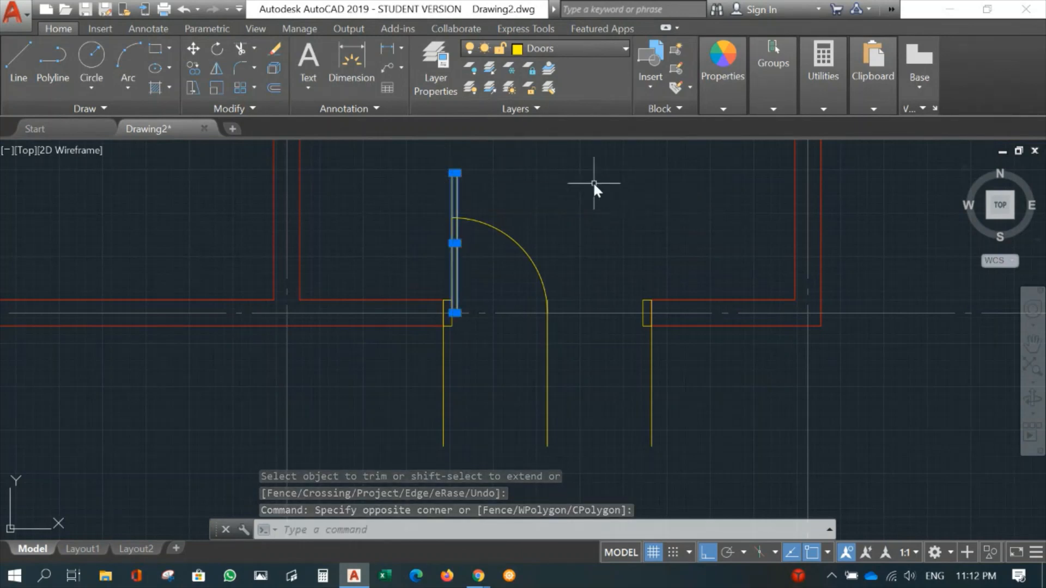
{"action": "type", "text": "E"}
{"action": "key", "text": "Return"}
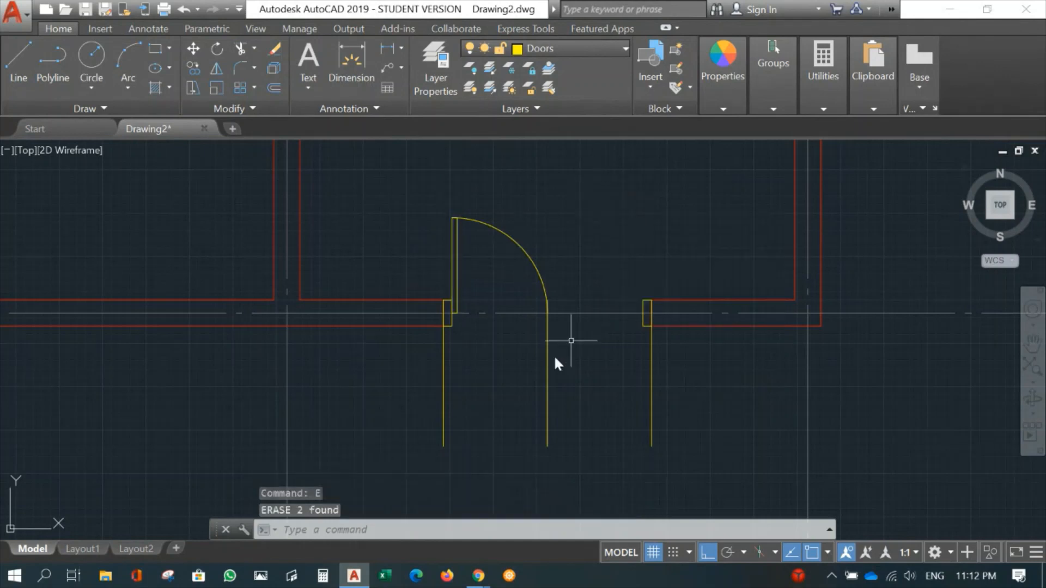
- Erase the three vertical yellow construction lines running below the door opening
{"action": "scroll", "coordinate": [548, 332], "scroll_direction": "up", "scroll_amount": 2}
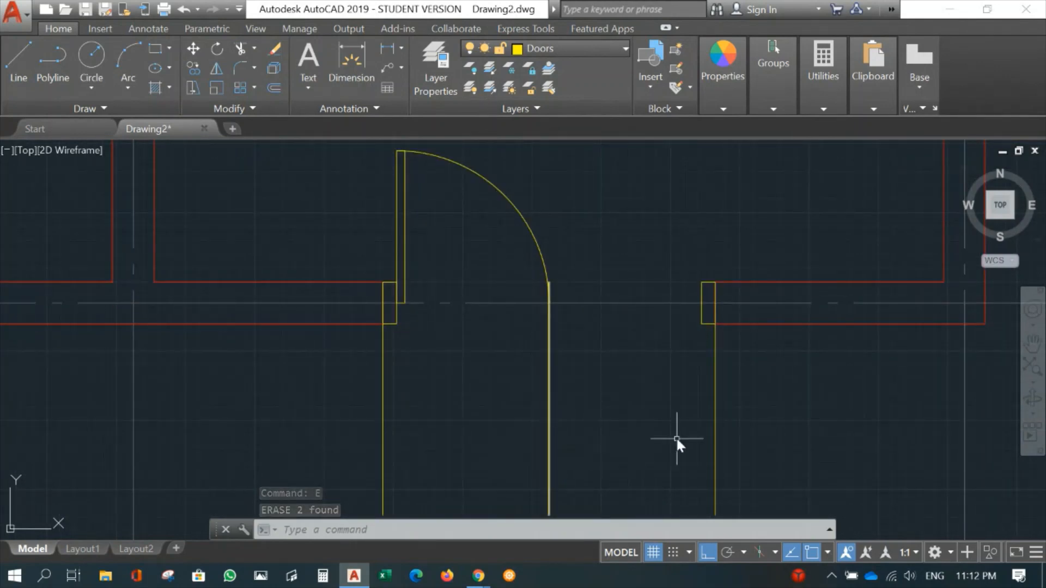
{"action": "middle_click_drag", "start_coordinate": [675, 442], "coordinate": [651, 361]}
{"action": "type", "text": "e"}
{"action": "key", "text": "Return"}
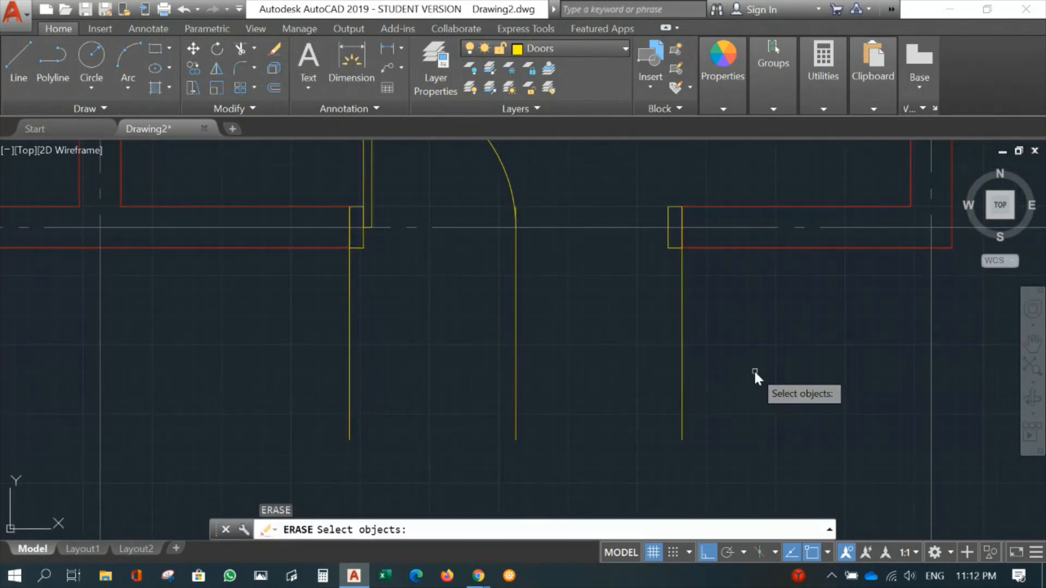
{"action": "left_click", "coordinate": [754, 371]}
{"action": "left_click", "coordinate": [326, 351]}
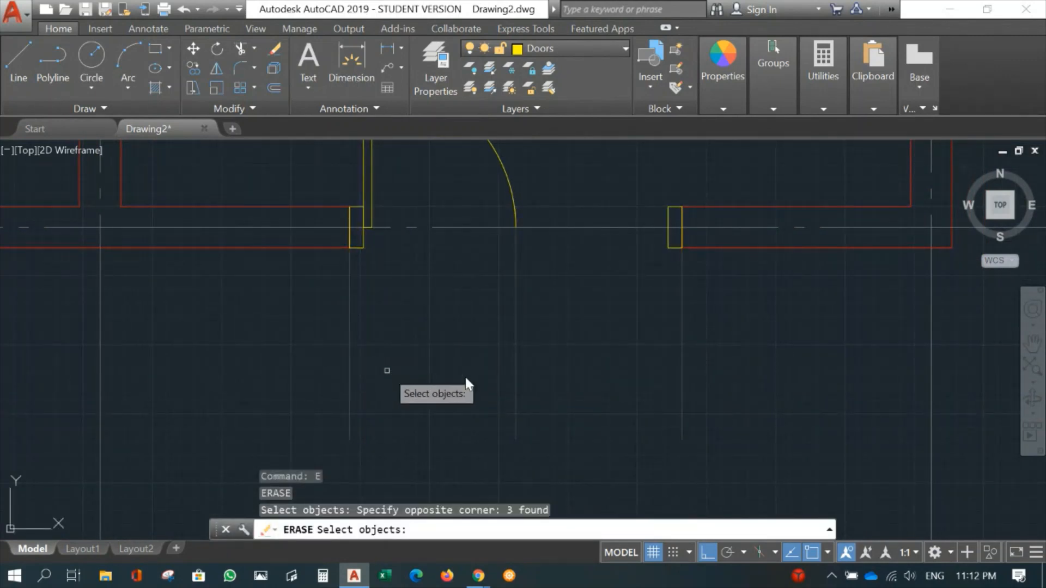
{"action": "key", "text": "Return"}
- Mirror the door leaf and swing arc about a vertical line through the arc's end at the opening's centre, keeping the originals
{"action": "middle_click_drag", "start_coordinate": [546, 345], "coordinate": [528, 435]}
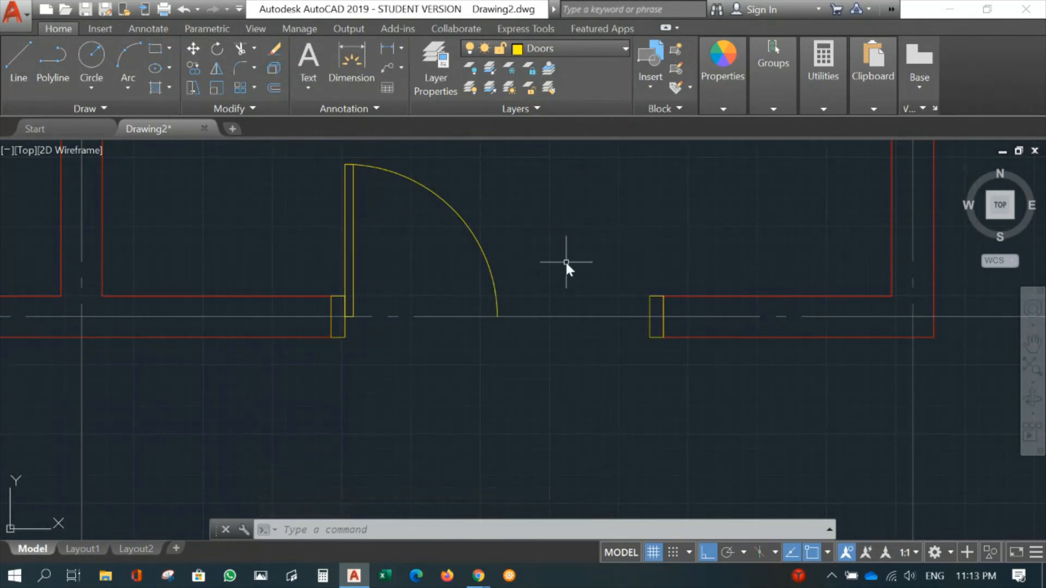
{"action": "type", "text": "Mi"}
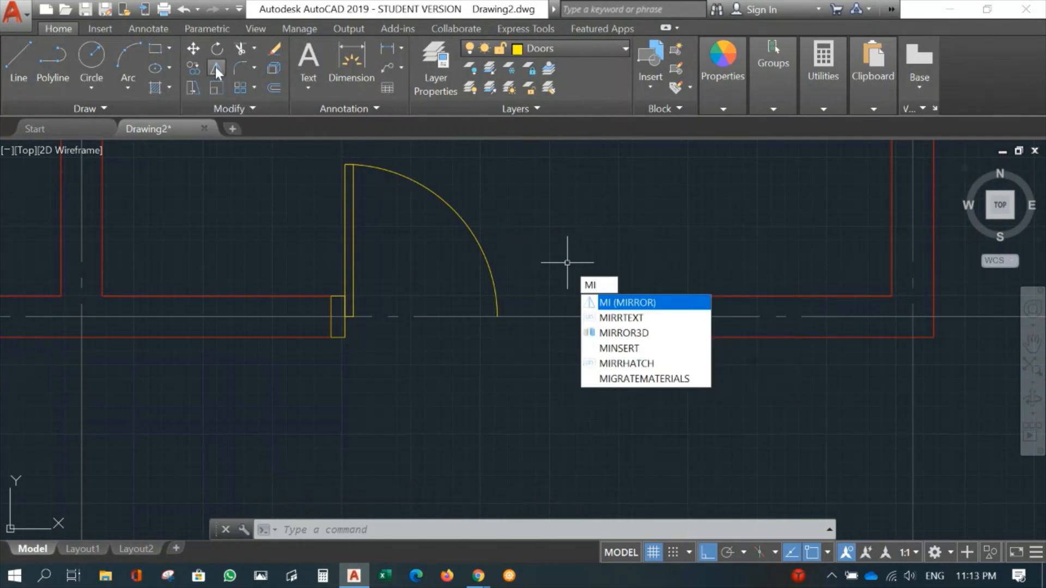
{"action": "key", "text": "Return"}
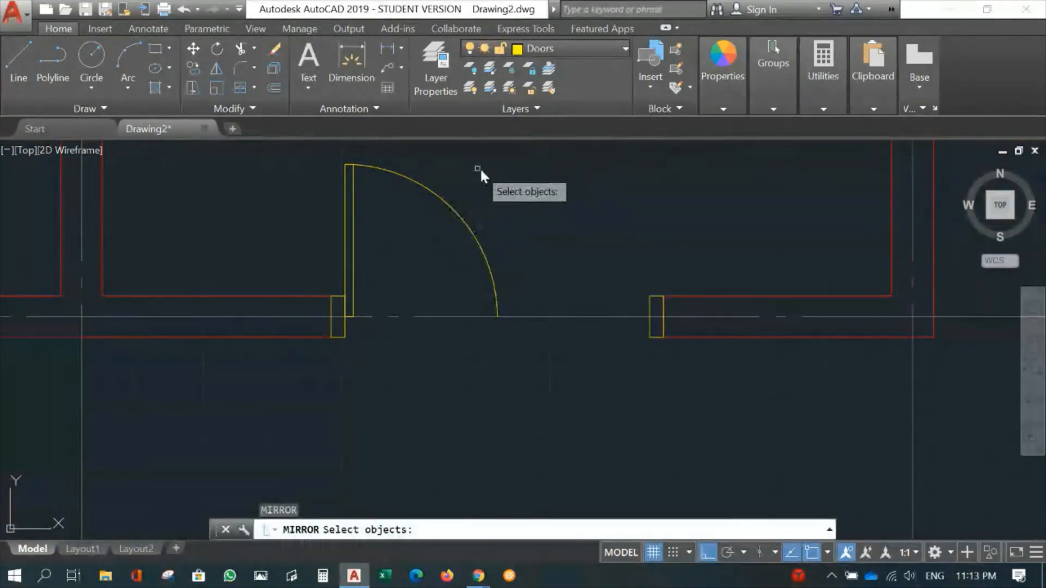
{"action": "left_click", "coordinate": [494, 174]}
{"action": "left_click", "coordinate": [321, 219]}
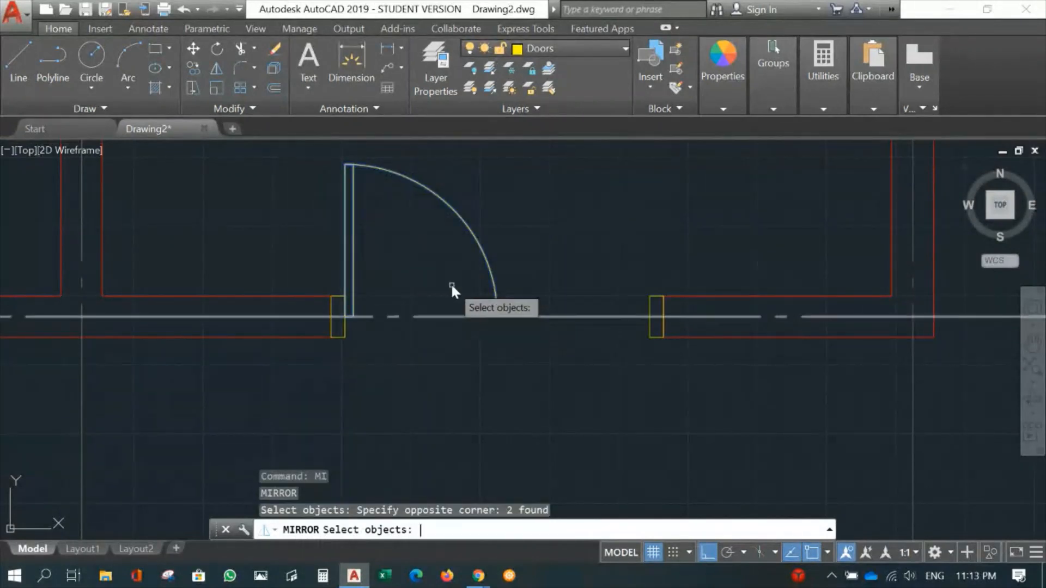
{"action": "key", "text": "Return"}
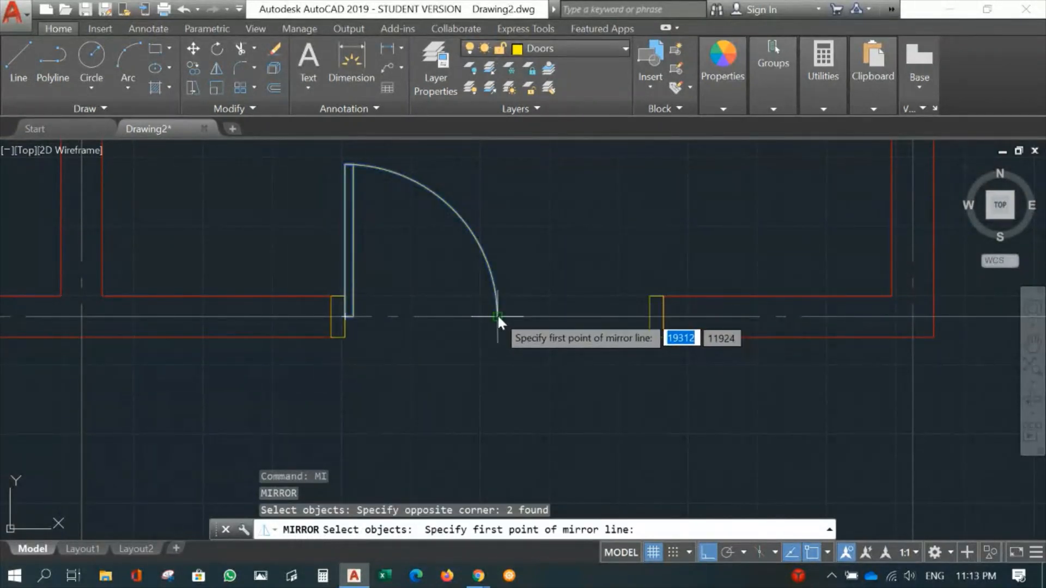
{"action": "left_click", "coordinate": [497, 315]}
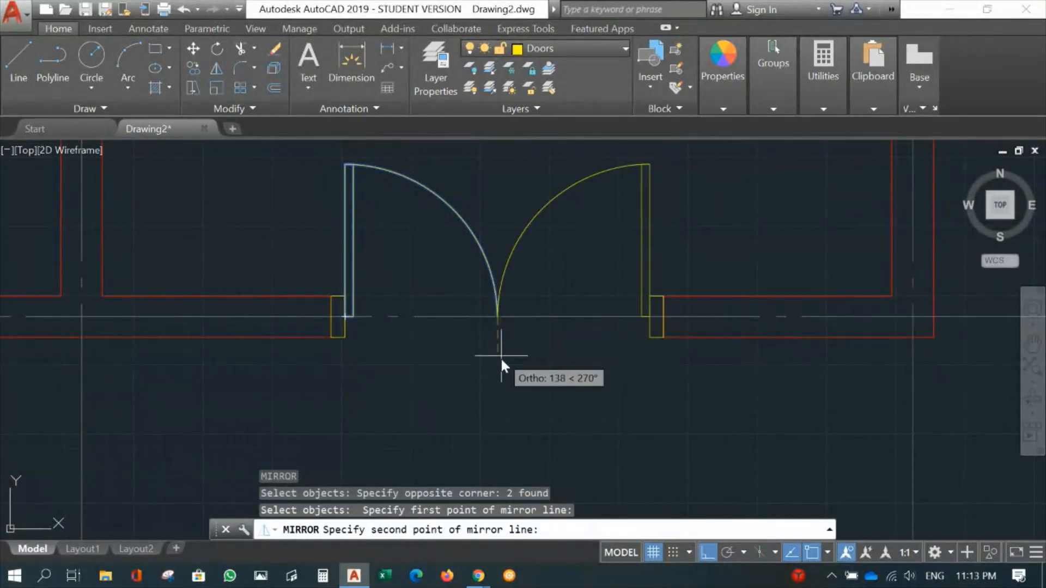
{"action": "left_click", "coordinate": [506, 435]}
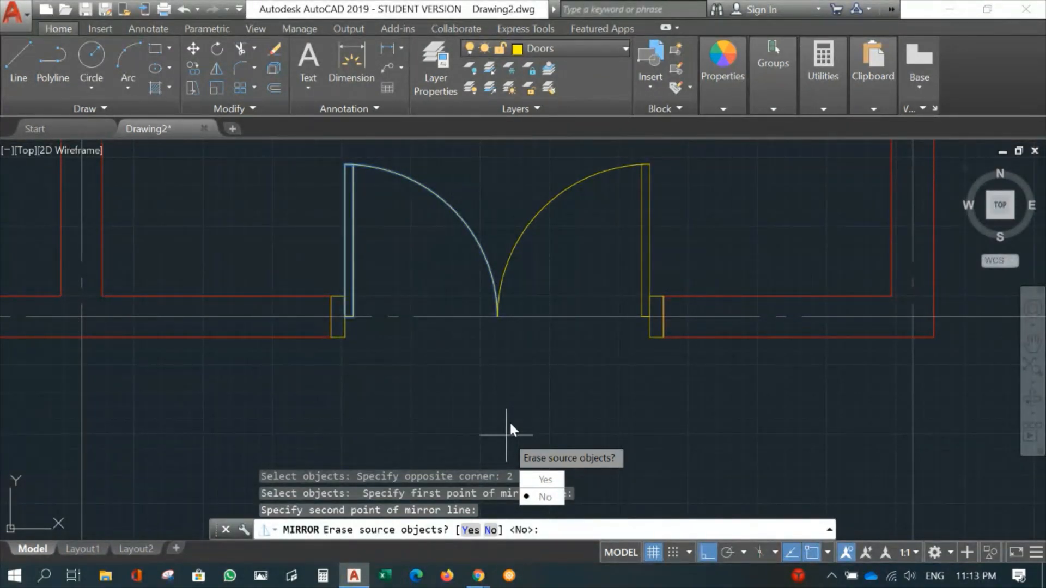
{"action": "type", "text": "n"}
{"action": "key", "text": "Return"}
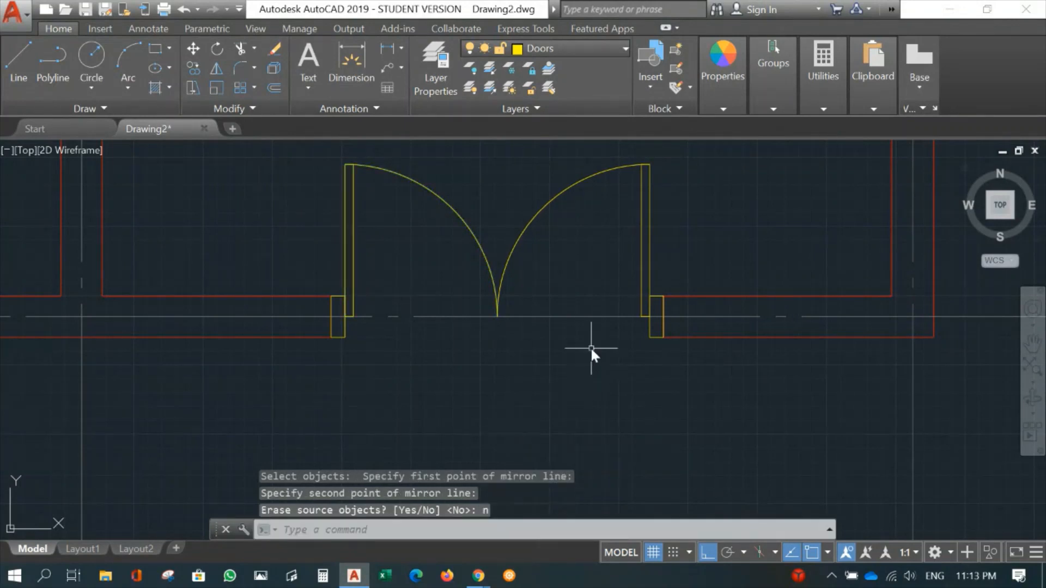
- Make layer 0 the current layer in place of Doors
{"action": "scroll", "coordinate": [591, 348], "scroll_direction": "down", "scroll_amount": 6}
{"action": "scroll", "coordinate": [665, 367], "scroll_direction": "down", "scroll_amount": 2}
{"action": "middle_click_drag", "start_coordinate": [665, 366], "coordinate": [533, 416]}
{"action": "scroll", "coordinate": [529, 376], "scroll_direction": "up", "scroll_amount": 6}
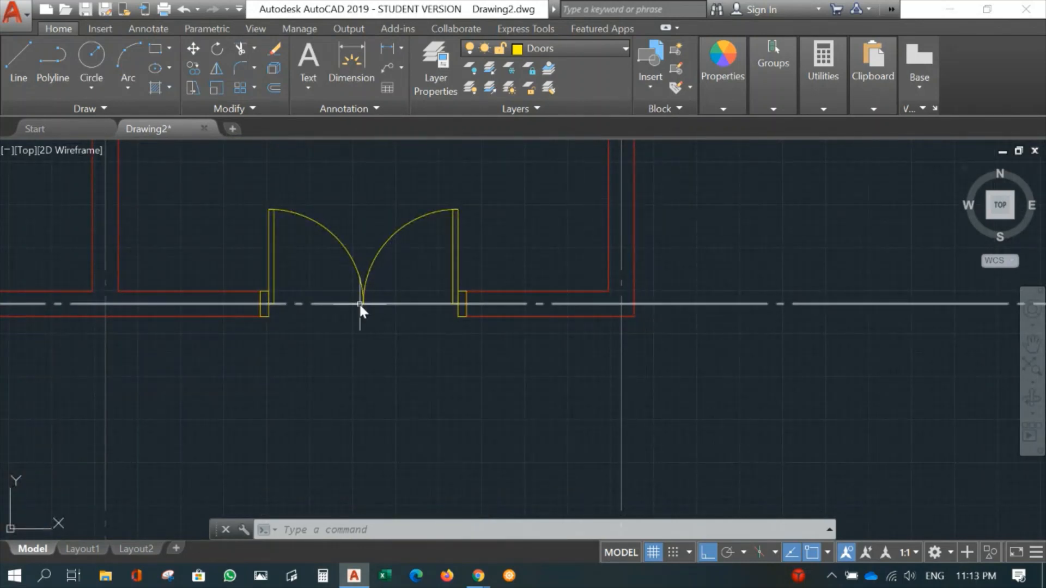
{"action": "middle_click_drag", "start_coordinate": [309, 402], "coordinate": [466, 436]}
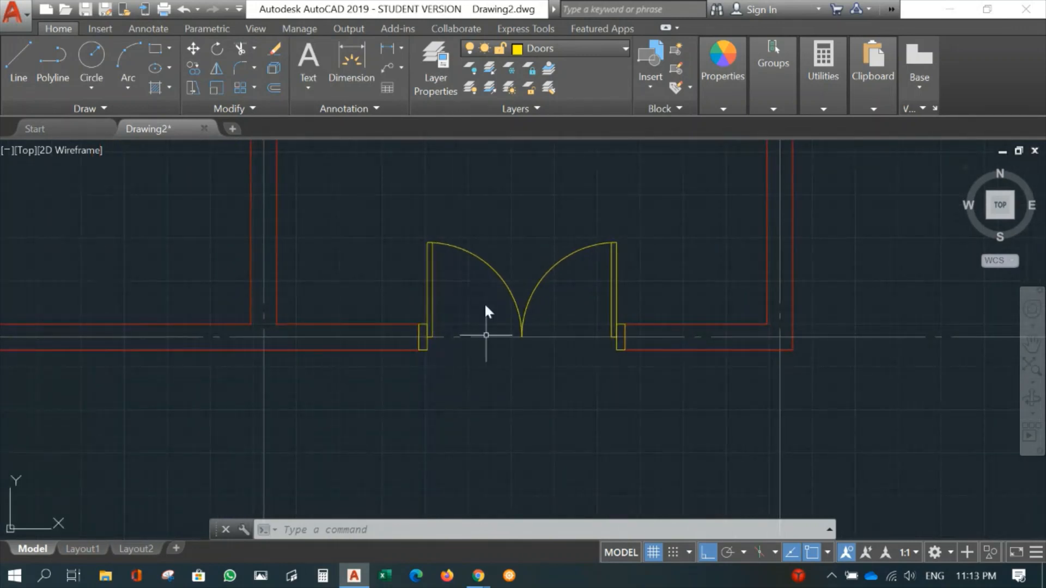
{"action": "middle_click_drag", "start_coordinate": [474, 379], "coordinate": [376, 388]}
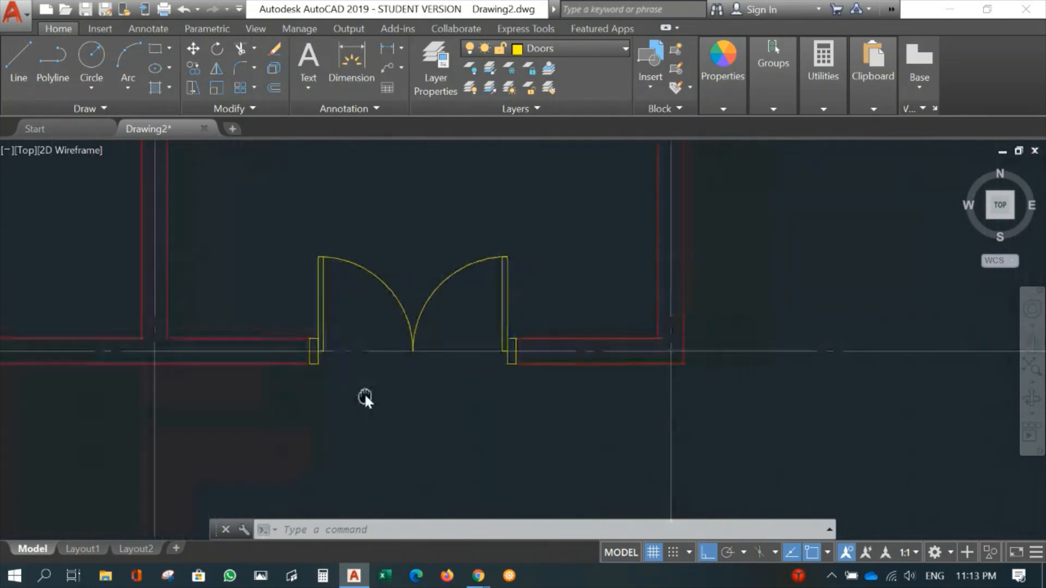
{"action": "left_click", "coordinate": [555, 50]}
{"action": "left_click", "coordinate": [555, 69]}
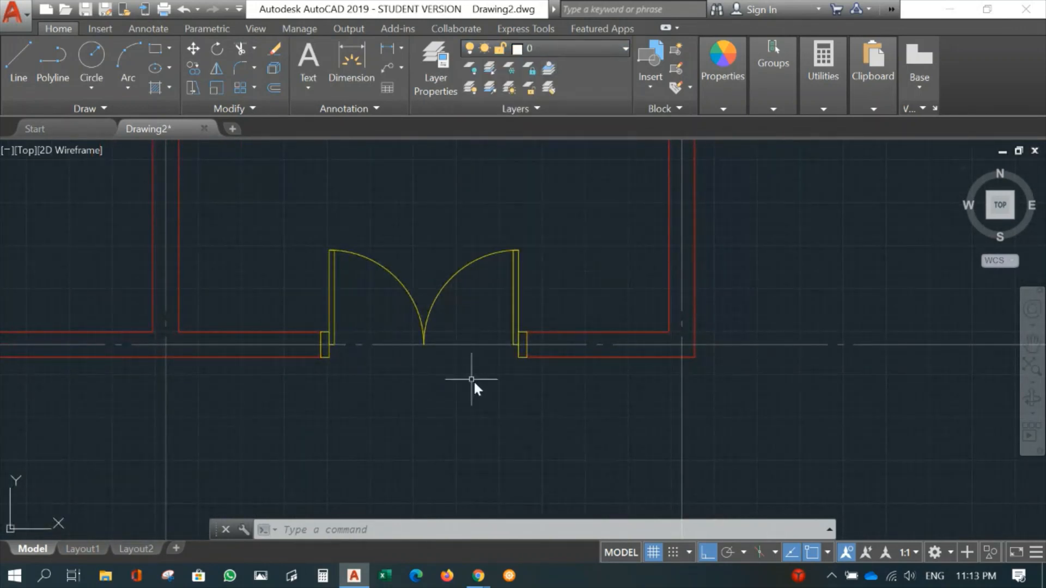
- Draw a horizontal line across the double-door opening along the outer wall face, joining the inner lower corners of both door frames
{"action": "type", "text": "l"}
{"action": "key", "text": "Return"}
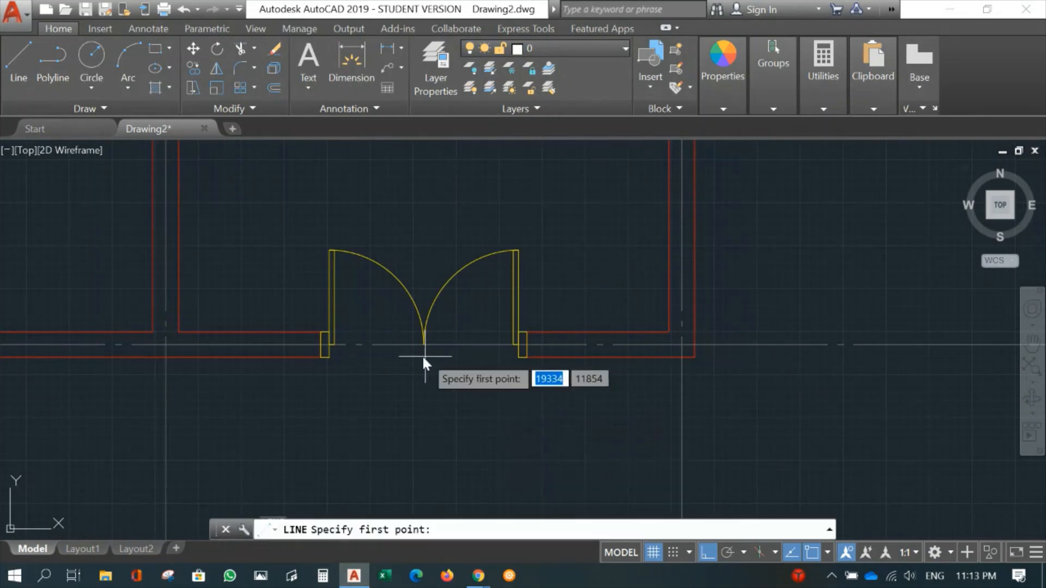
{"action": "left_click", "coordinate": [333, 358]}
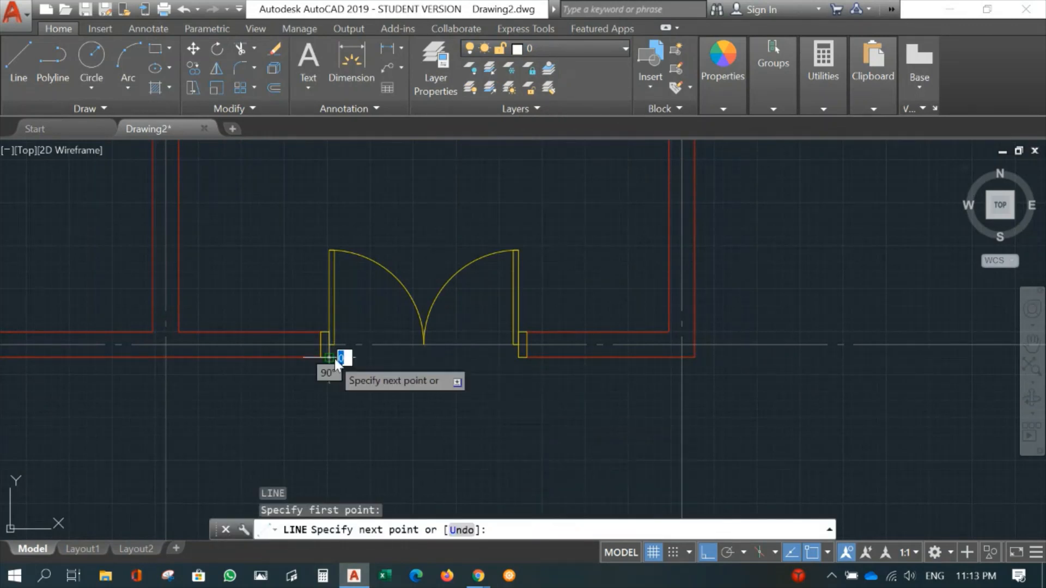
{"action": "left_click", "coordinate": [518, 358]}
{"action": "key", "text": "Return"}
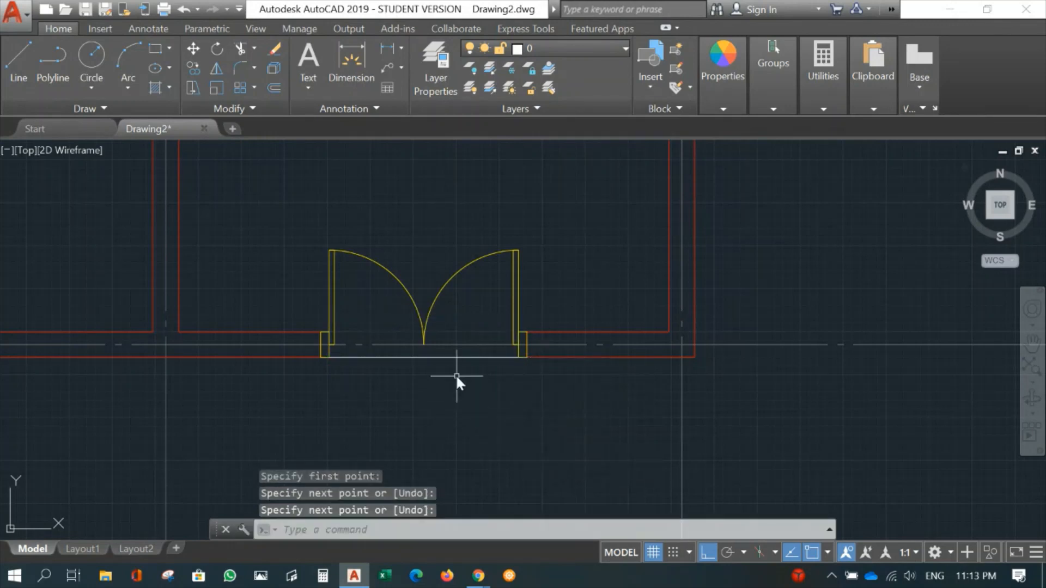
- Extend the upper face line of the horizontal wall on gridline 2 to the right face of the vertical wall on gridline B
{"action": "scroll", "coordinate": [600, 381], "scroll_direction": "down", "scroll_amount": 8}
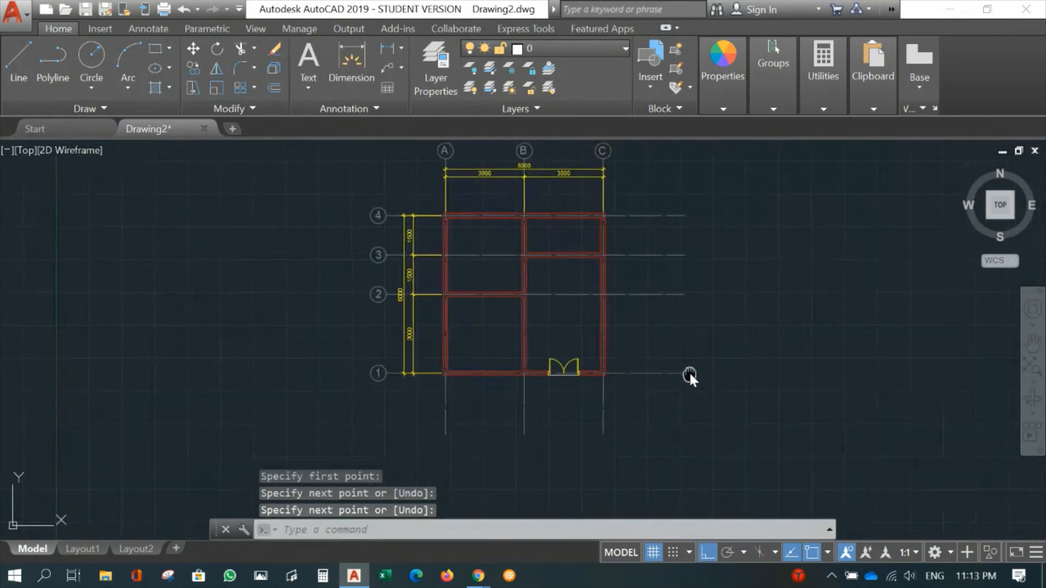
{"action": "middle_click_drag", "start_coordinate": [688, 373], "coordinate": [612, 381]}
{"action": "scroll", "coordinate": [497, 354], "scroll_direction": "up", "scroll_amount": 2}
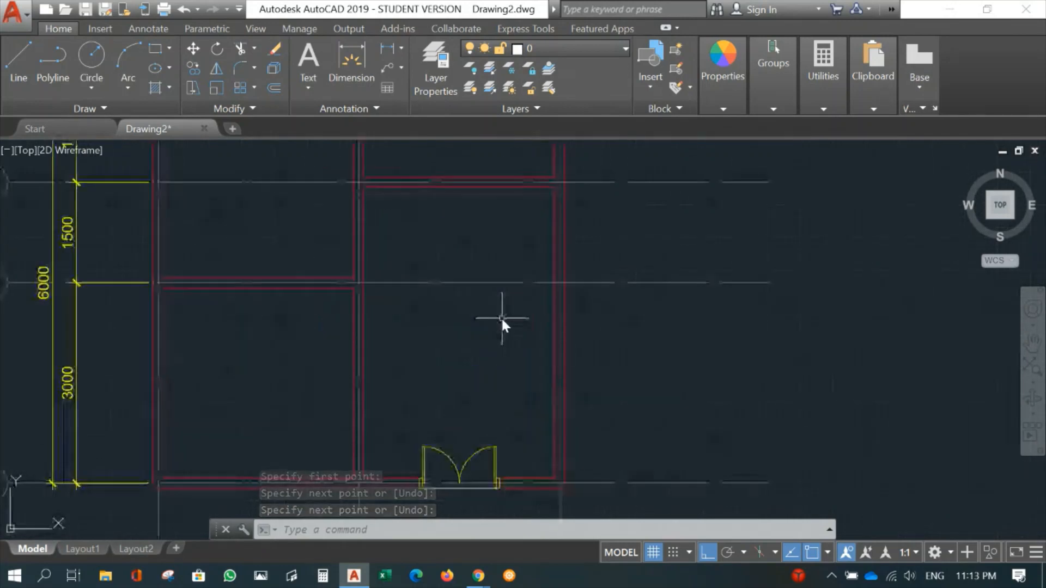
{"action": "scroll", "coordinate": [430, 297], "scroll_direction": "up", "scroll_amount": 2}
{"action": "scroll", "coordinate": [420, 293], "scroll_direction": "up", "scroll_amount": 2}
{"action": "middle_click_drag", "start_coordinate": [421, 293], "coordinate": [693, 452]}
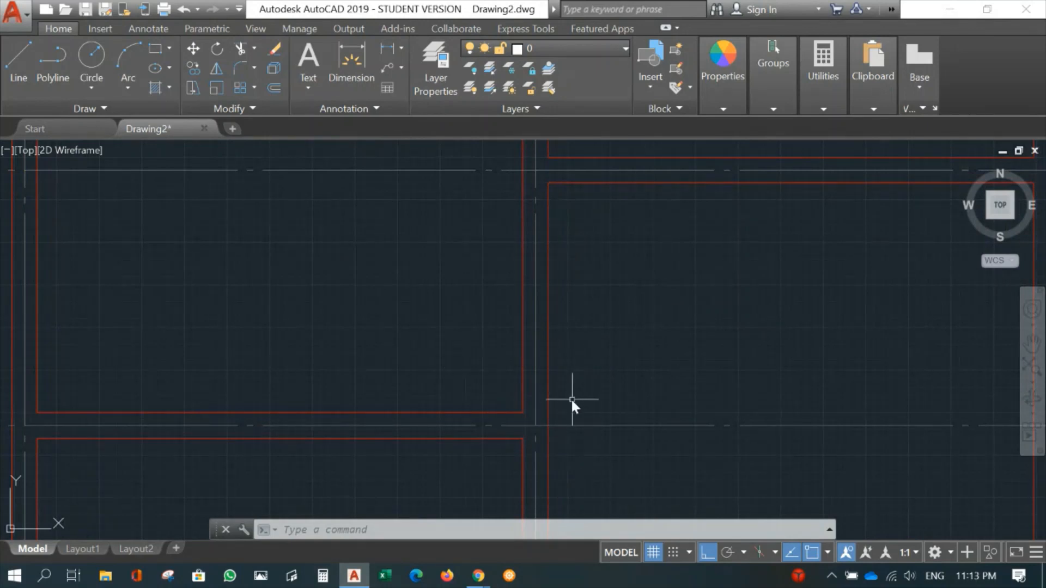
{"action": "scroll", "coordinate": [597, 324], "scroll_direction": "up", "scroll_amount": 2}
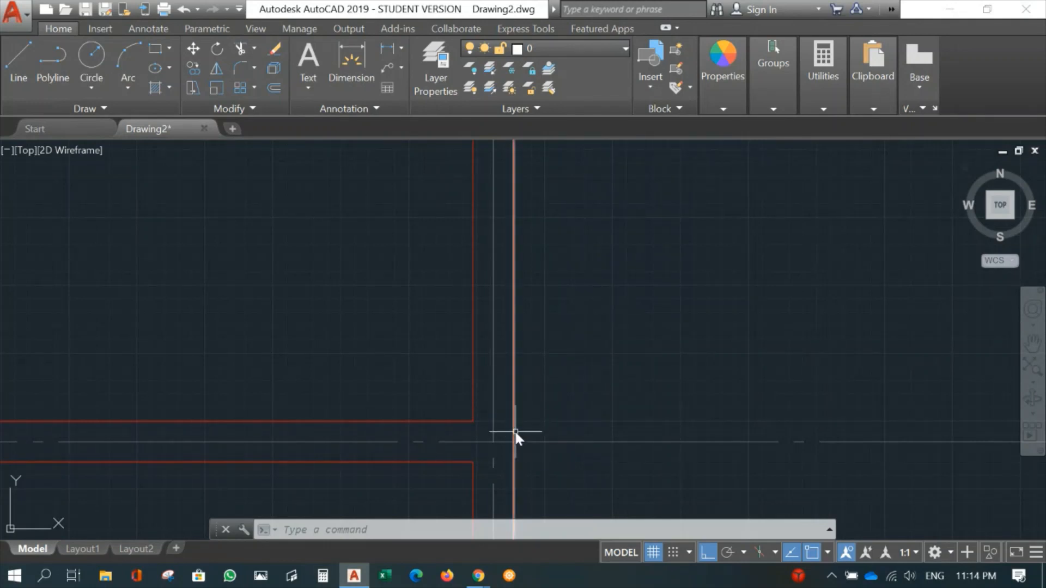
{"action": "type", "text": "ex"}
{"action": "key", "text": "Return"}
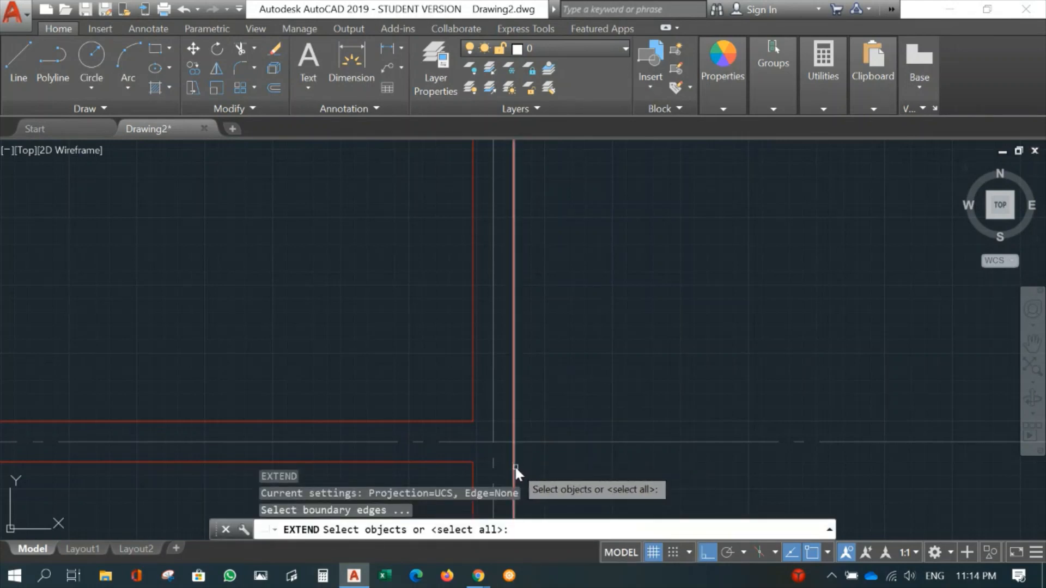
{"action": "left_click", "coordinate": [514, 466]}
{"action": "key", "text": "Return"}
{"action": "left_click", "coordinate": [449, 421]}
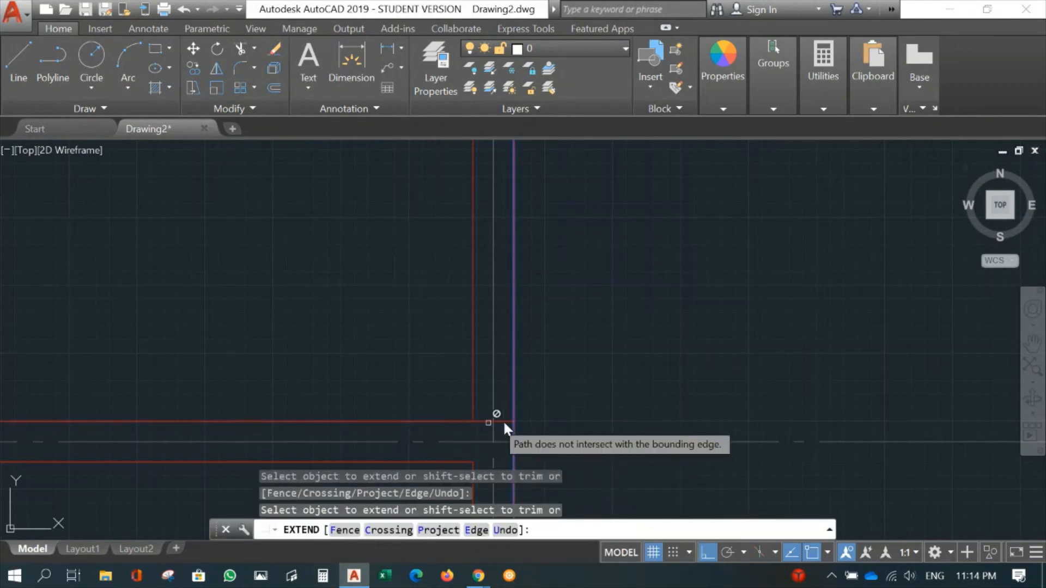
{"action": "key", "text": "Return"}
{"action": "scroll", "coordinate": [552, 417], "scroll_direction": "up", "scroll_amount": 2}
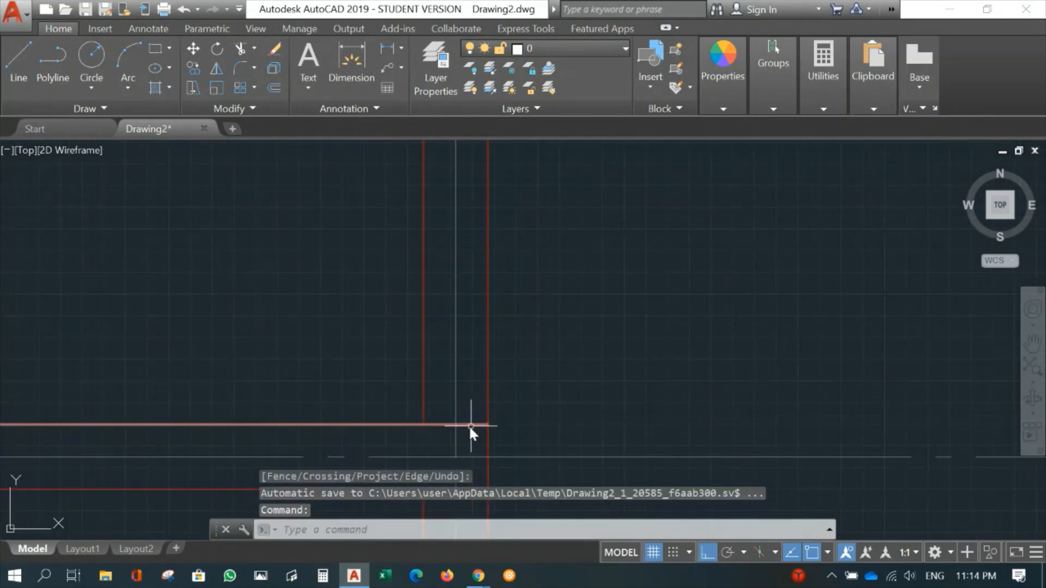
- Offset the extended upper face line of the gridline 2 wall upward by 100 mm
{"action": "scroll", "coordinate": [581, 364], "scroll_direction": "down", "scroll_amount": 3}
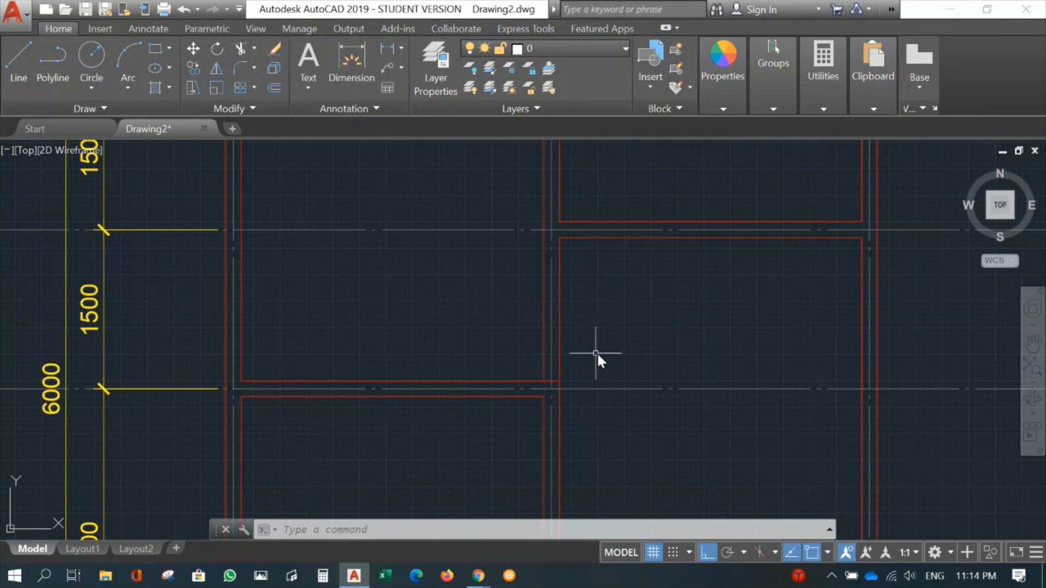
{"action": "scroll", "coordinate": [578, 387], "scroll_direction": "up", "scroll_amount": 5}
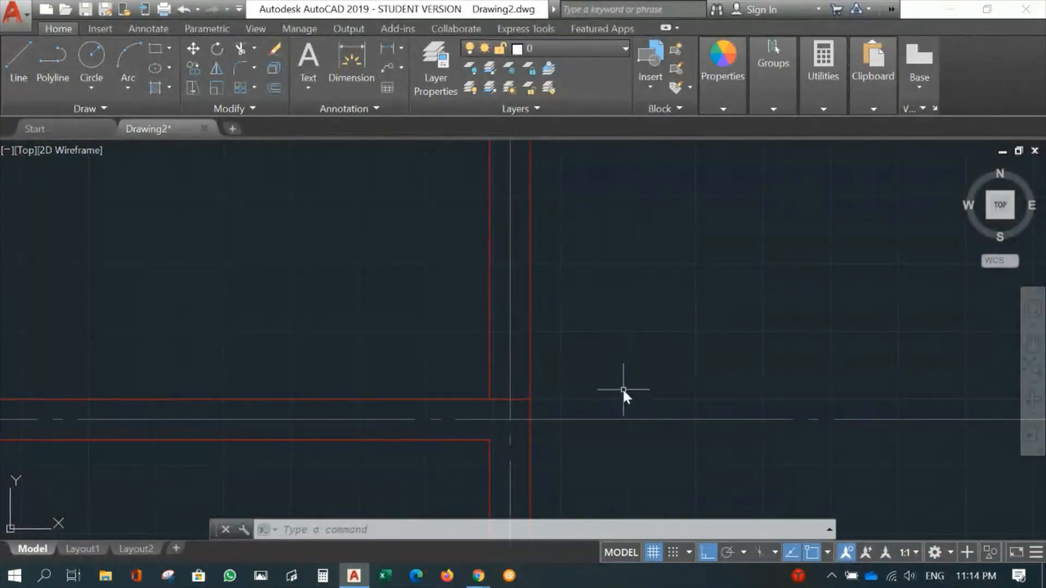
{"action": "type", "text": "o"}
{"action": "key", "text": "Return"}
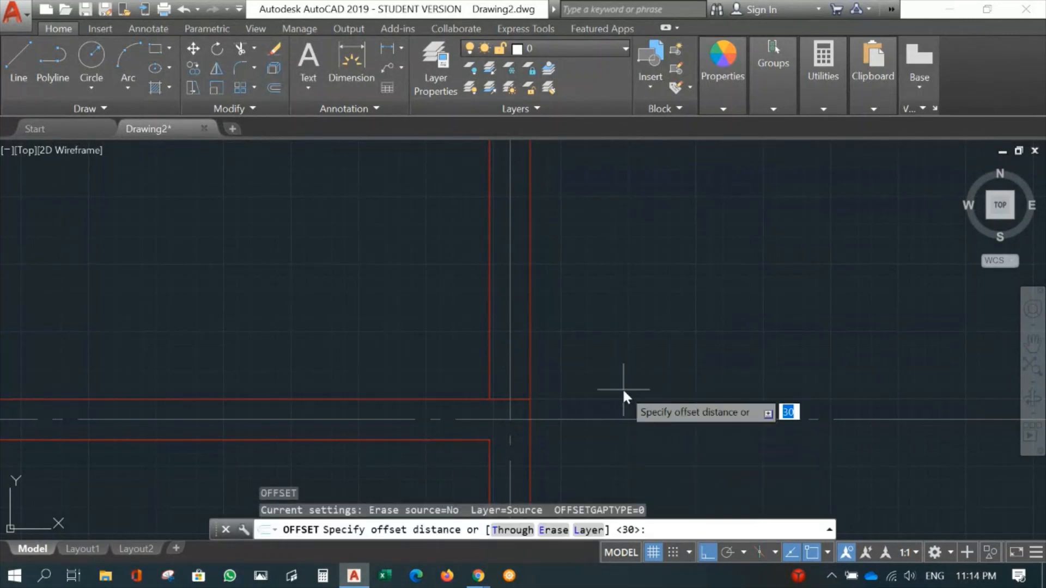
{"action": "type", "text": "1"}
{"action": "type", "text": "00"}
{"action": "key", "text": "Return"}
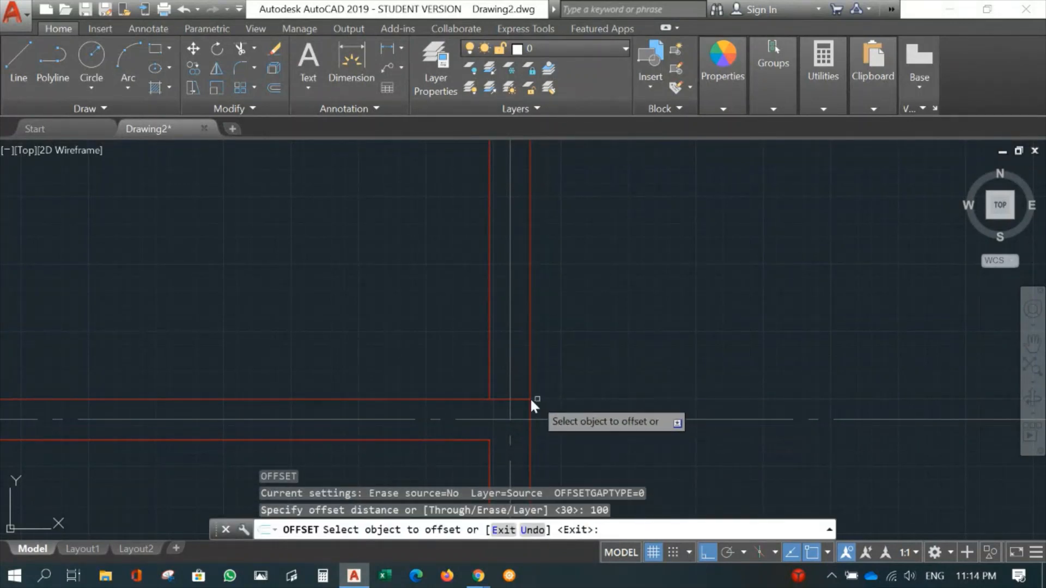
{"action": "left_click", "coordinate": [464, 399]}
{"action": "left_click", "coordinate": [455, 337]}
{"action": "key", "text": "Escape"}
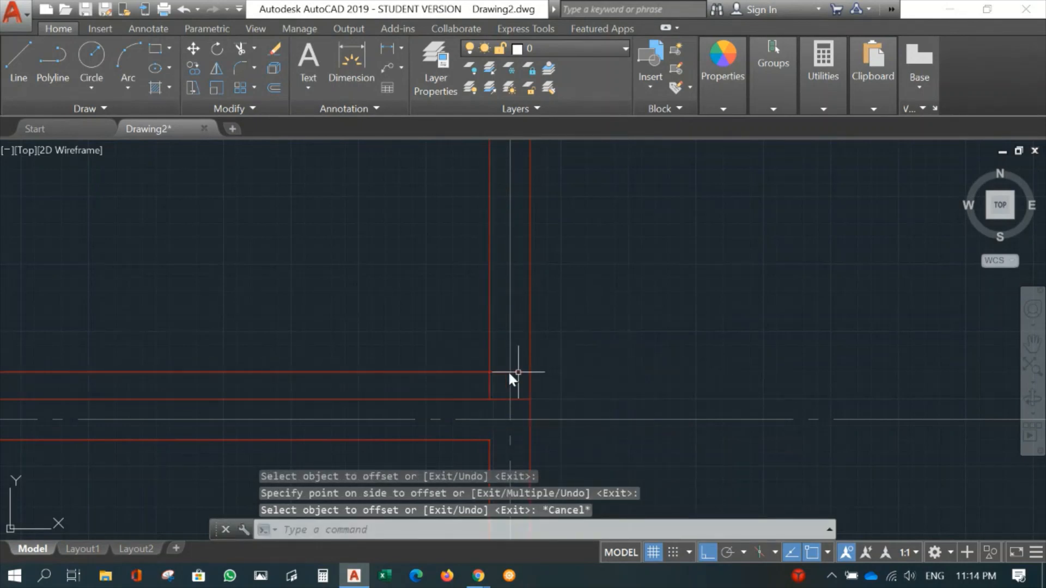
{"action": "scroll", "coordinate": [621, 375], "scroll_direction": "down", "scroll_amount": 4}
{"action": "scroll", "coordinate": [593, 390], "scroll_direction": "up", "scroll_amount": 3}
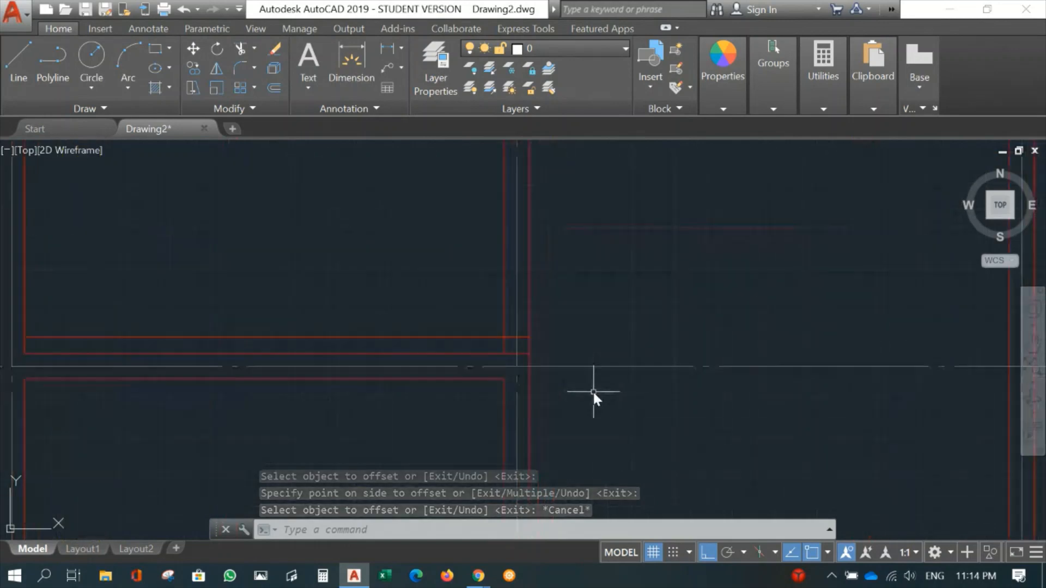
{"action": "scroll", "coordinate": [531, 391], "scroll_direction": "up", "scroll_amount": 2}
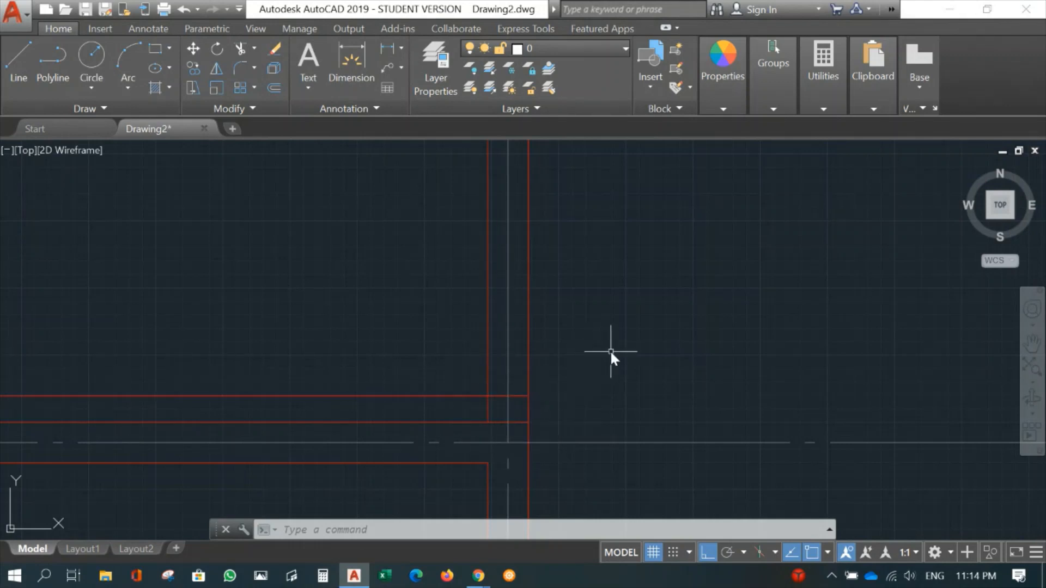
- Offset the line 100 mm above the gridline 2 wall face upward by 900 mm to set the door opening width
{"action": "scroll", "coordinate": [609, 348], "scroll_direction": "down", "scroll_amount": 2}
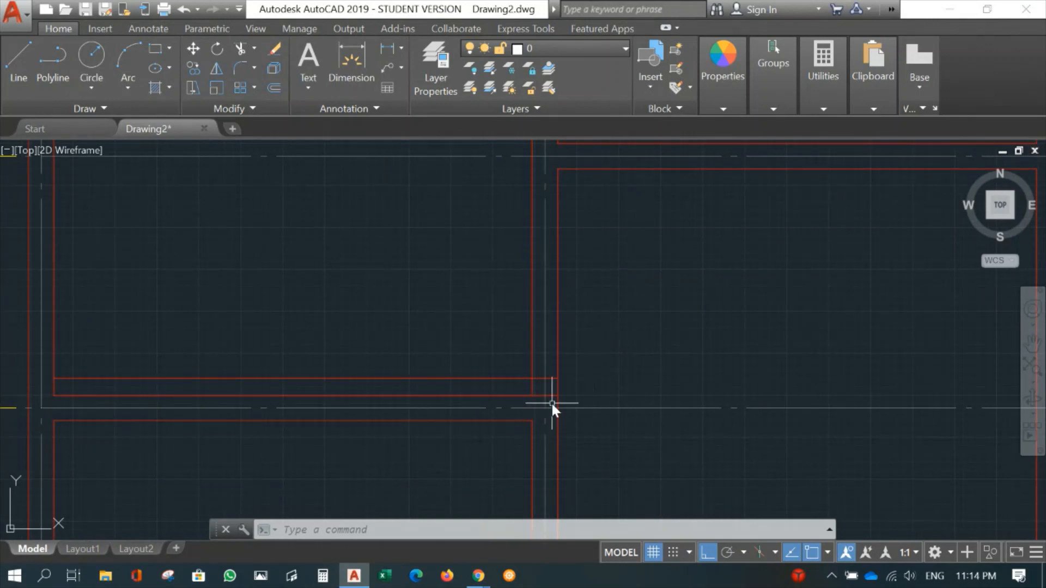
{"action": "type", "text": "o"}
{"action": "key", "text": "Return"}
{"action": "type", "text": "900"}
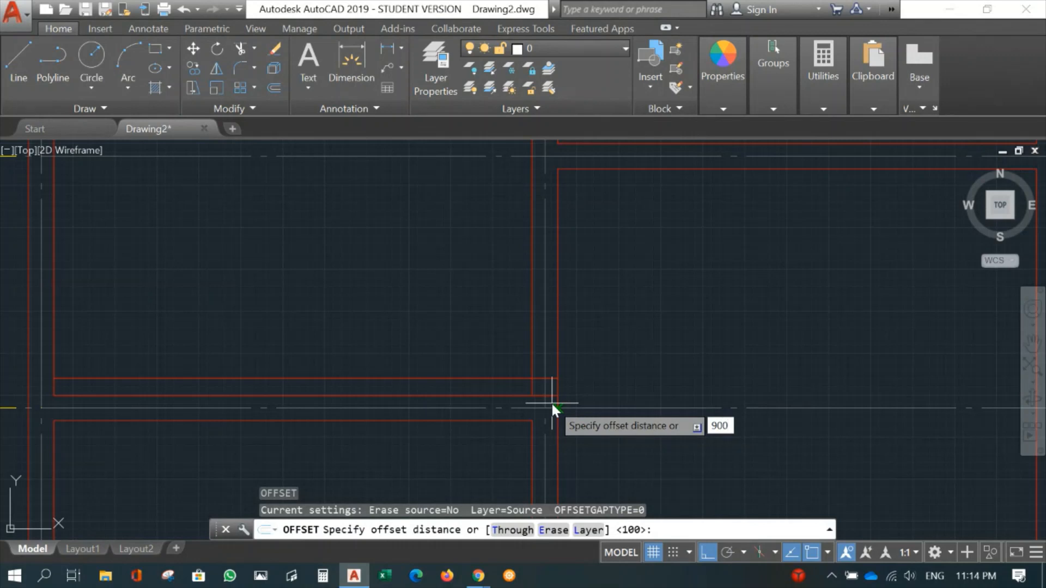
{"action": "key", "text": "Return"}
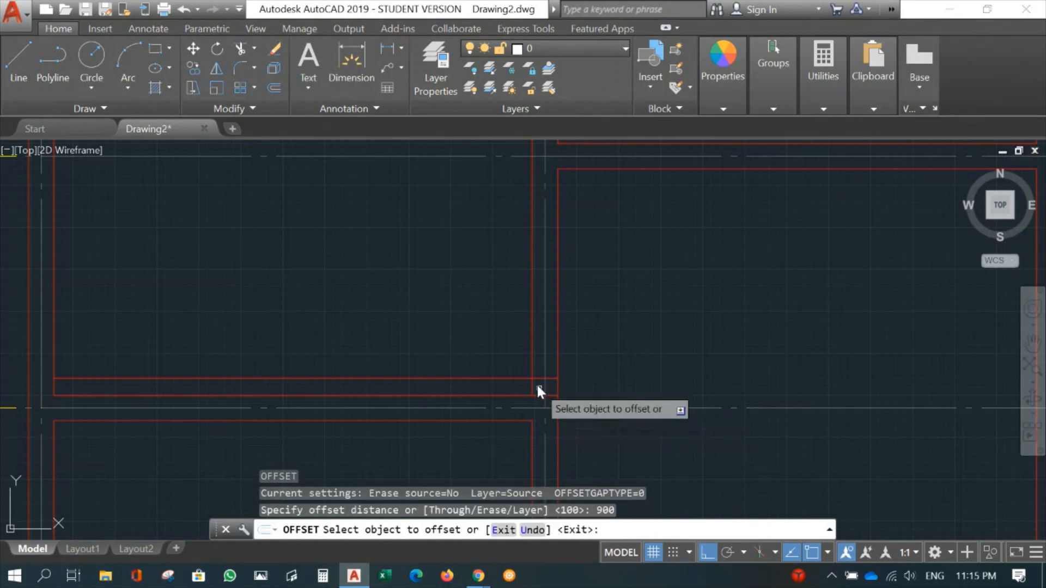
{"action": "left_click", "coordinate": [505, 379]}
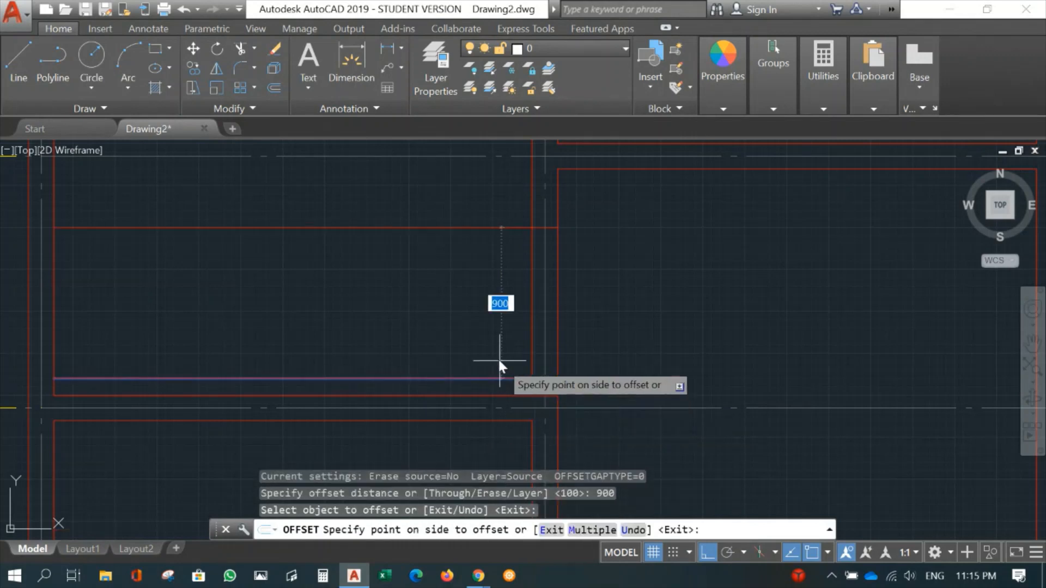
{"action": "left_click", "coordinate": [483, 261]}
{"action": "scroll", "coordinate": [670, 346], "scroll_direction": "down", "scroll_amount": 3}
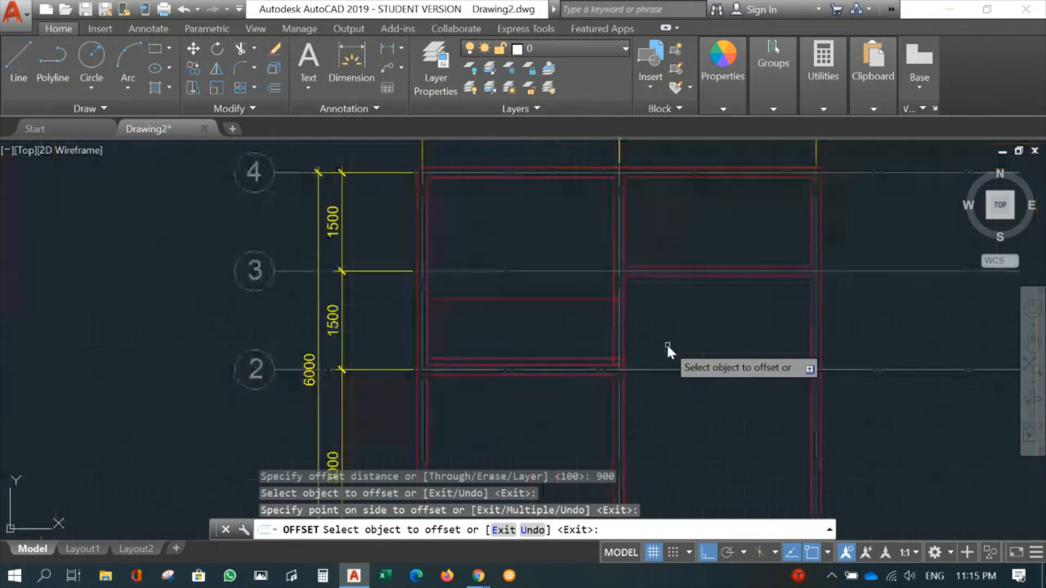
{"action": "key", "text": "Escape"}
- Trim the upper offset line to the gridline B wall thickness and cut away both wall faces between the two offset lines
{"action": "scroll", "coordinate": [666, 343], "scroll_direction": "up", "scroll_amount": 5}
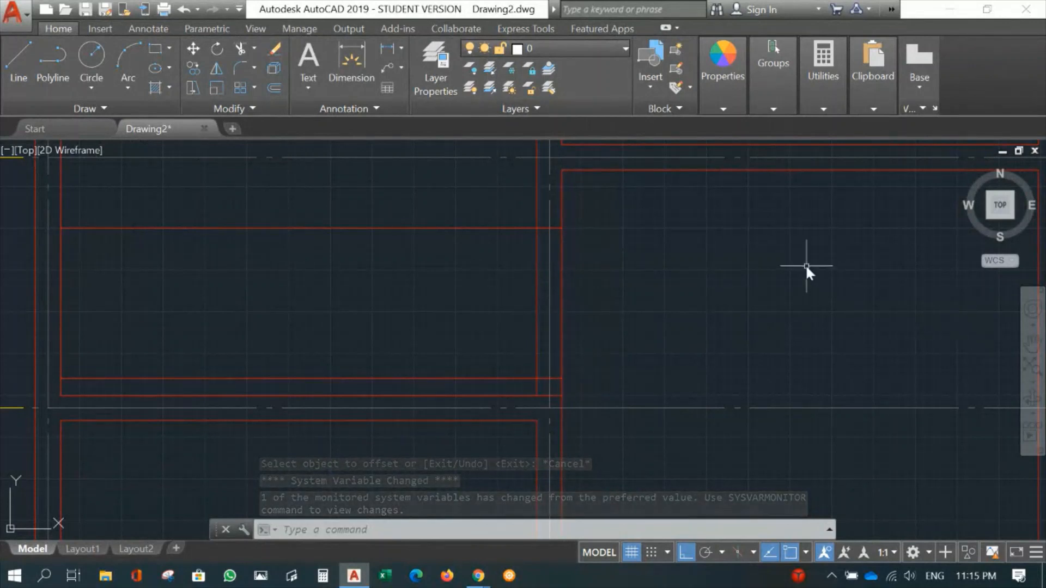
{"action": "type", "text": "tr"}
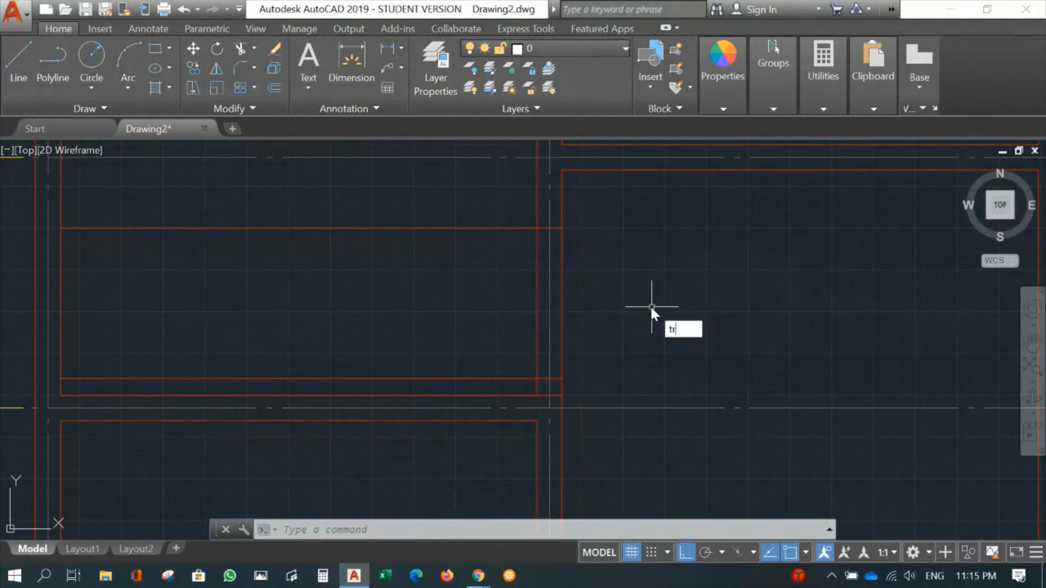
{"action": "key", "text": "Return"}
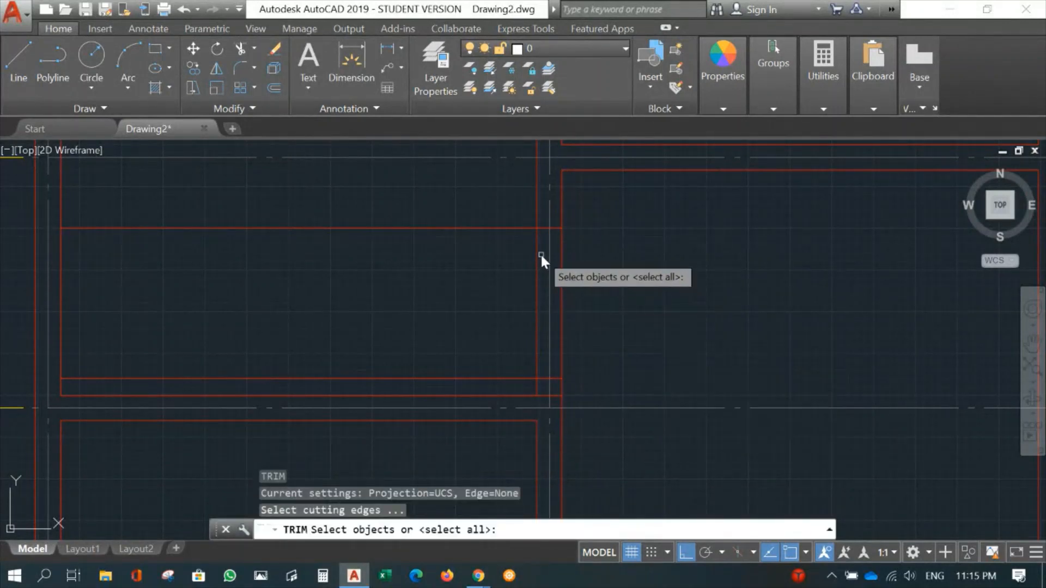
{"action": "left_click", "coordinate": [537, 255]}
{"action": "left_click", "coordinate": [563, 260]}
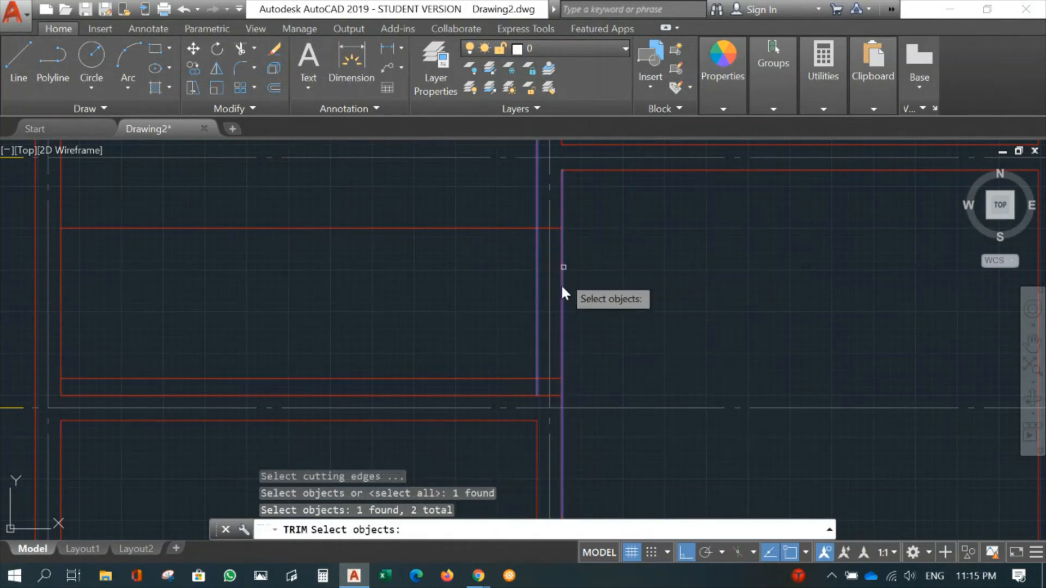
{"action": "left_click", "coordinate": [522, 379]}
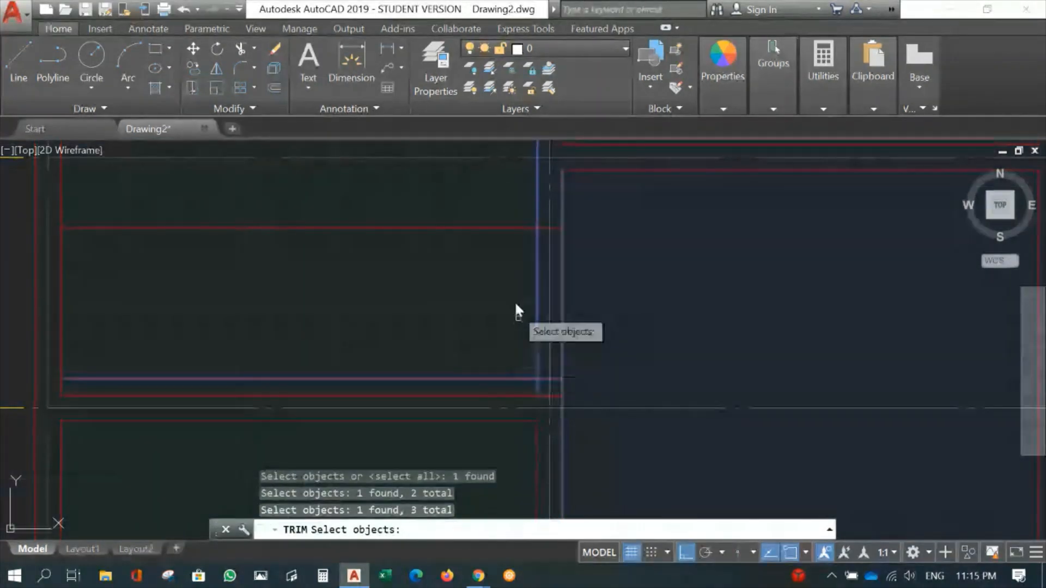
{"action": "left_click", "coordinate": [505, 227]}
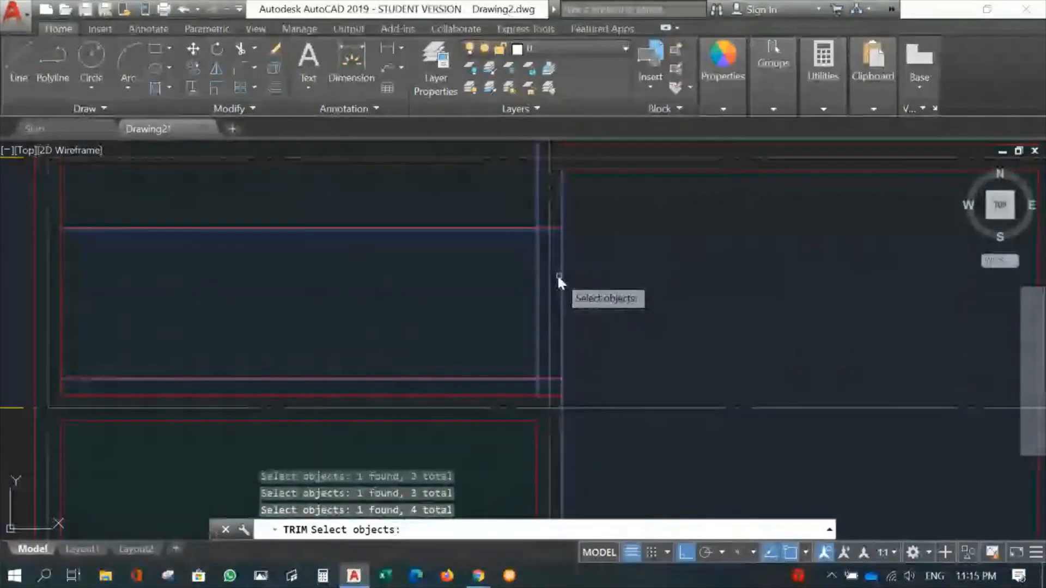
{"action": "key", "text": "Return"}
{"action": "left_click", "coordinate": [519, 228]}
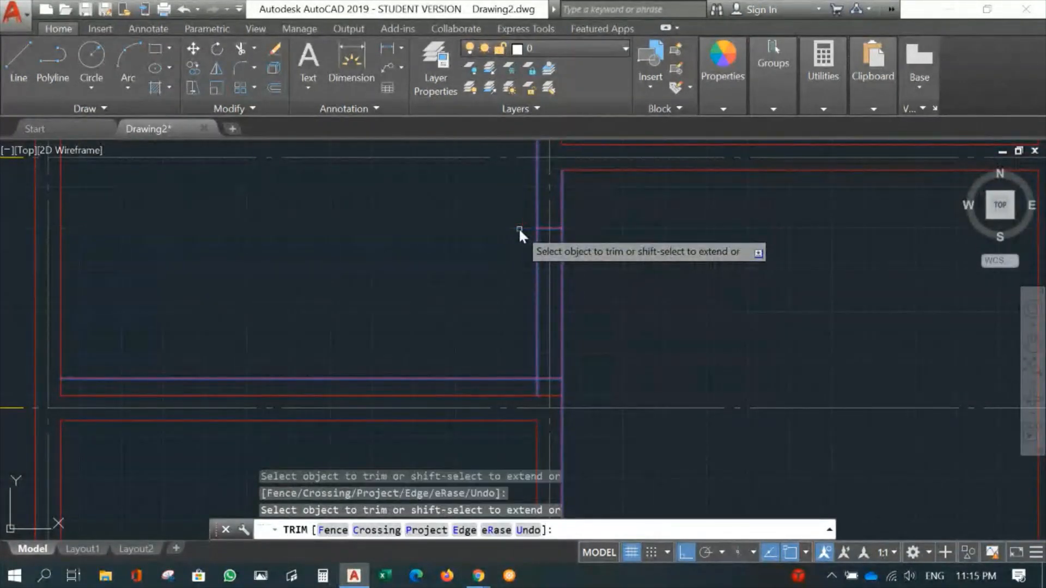
{"action": "left_click", "coordinate": [537, 267]}
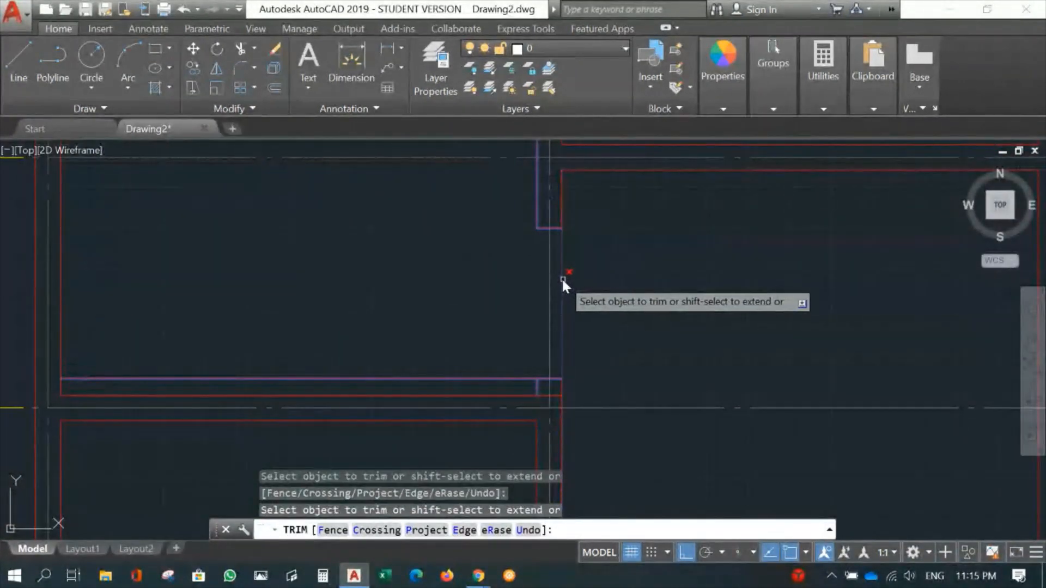
{"action": "left_click", "coordinate": [563, 277]}
- Trim the lower offset line to the wall thickness and remove the gridline 2 wall face line crossing the gridline B junction
{"action": "left_click", "coordinate": [519, 379]}
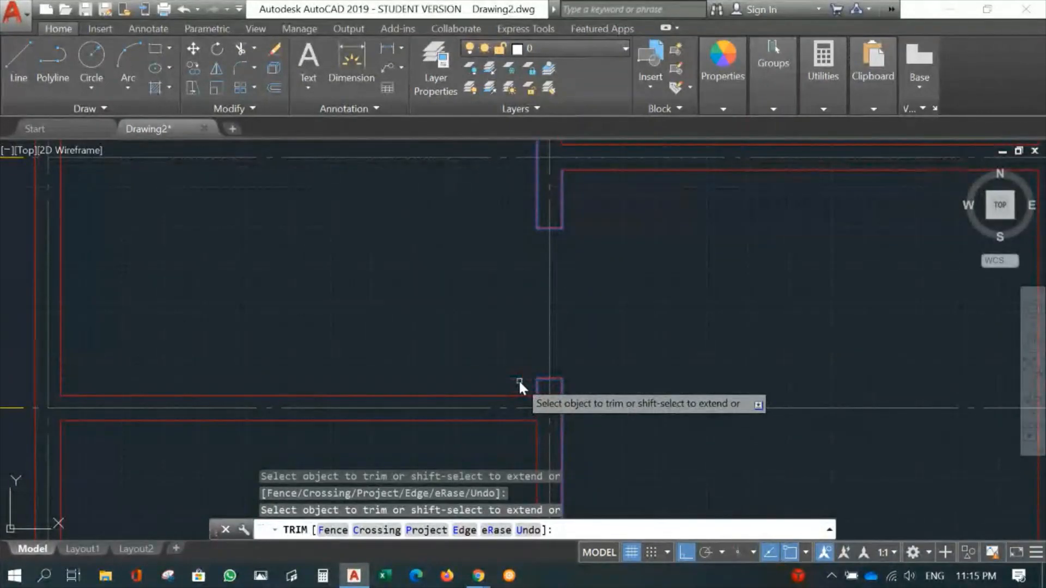
{"action": "scroll", "coordinate": [544, 411], "scroll_direction": "up", "scroll_amount": 5}
{"action": "left_click", "coordinate": [548, 346]}
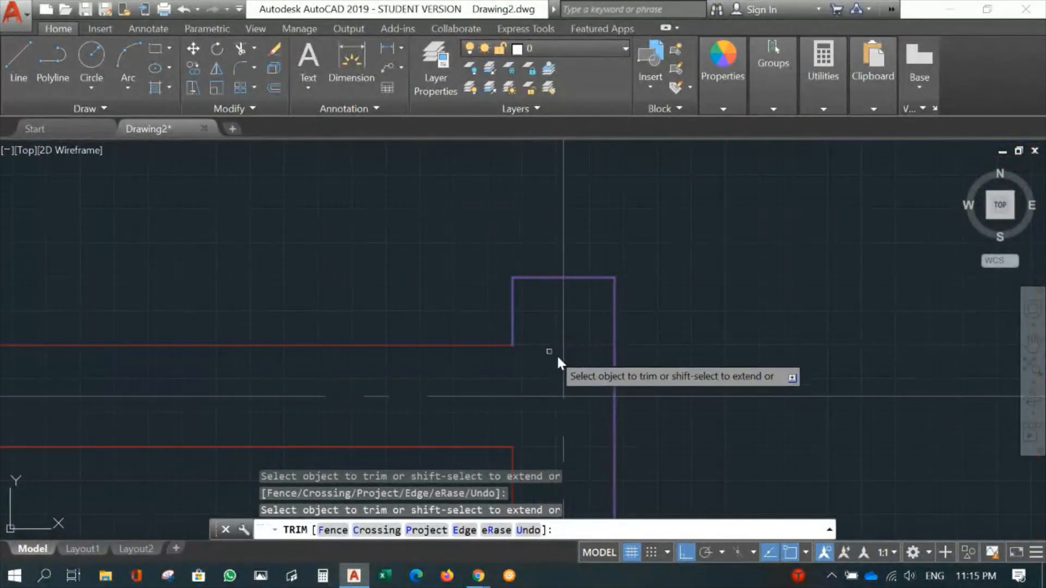
{"action": "key", "text": "Return"}
- Make Doors the current layer in place of layer 0
{"action": "scroll", "coordinate": [720, 208], "scroll_direction": "down", "scroll_amount": 6}
{"action": "middle_click_drag", "start_coordinate": [723, 321], "coordinate": [635, 425]}
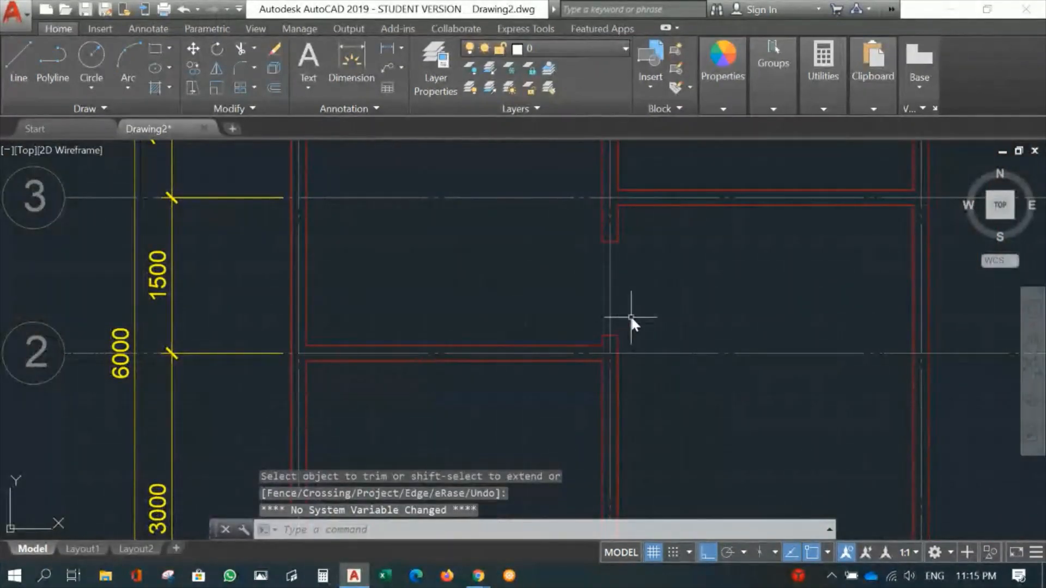
{"action": "scroll", "coordinate": [630, 322], "scroll_direction": "up", "scroll_amount": 4}
{"action": "mouse_move", "coordinate": [647, 350]}
{"action": "middle_mouse_down"}
{"action": "mouse_move", "coordinate": [635, 325]}
{"action": "mouse_move", "coordinate": [653, 319]}
{"action": "middle_mouse_up"}
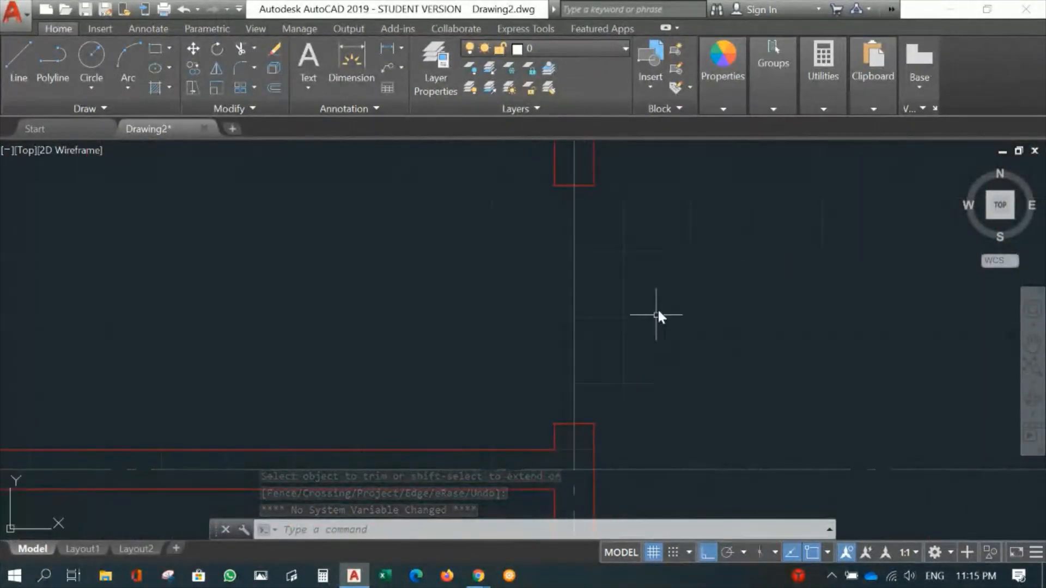
{"action": "left_click", "coordinate": [561, 48]}
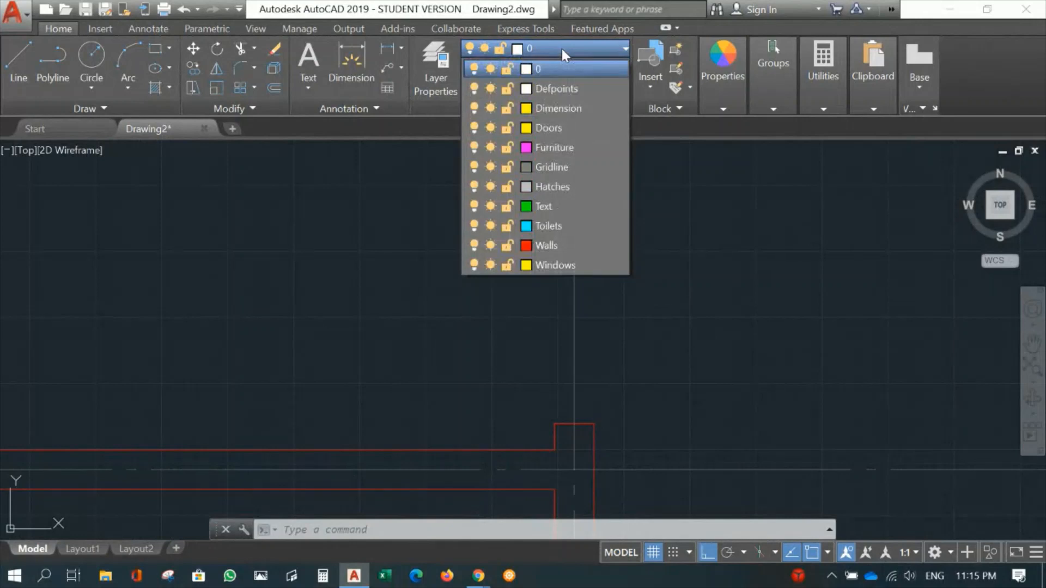
{"action": "left_click", "coordinate": [555, 128]}
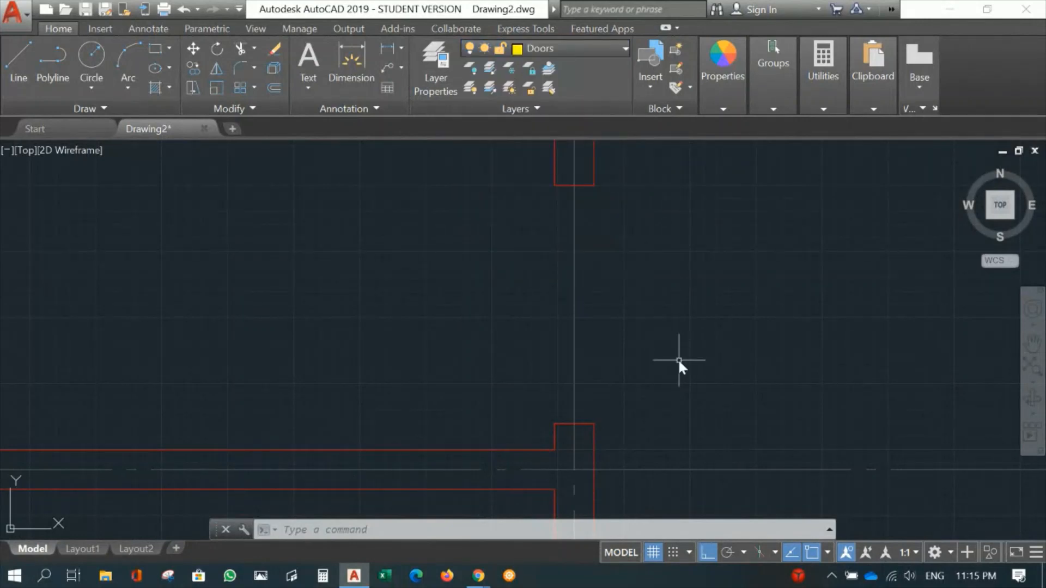
- Draw a horizontal guide line along the opening's lower jamb, from its right corner leftward past the opposite wall face
{"action": "type", "text": "l"}
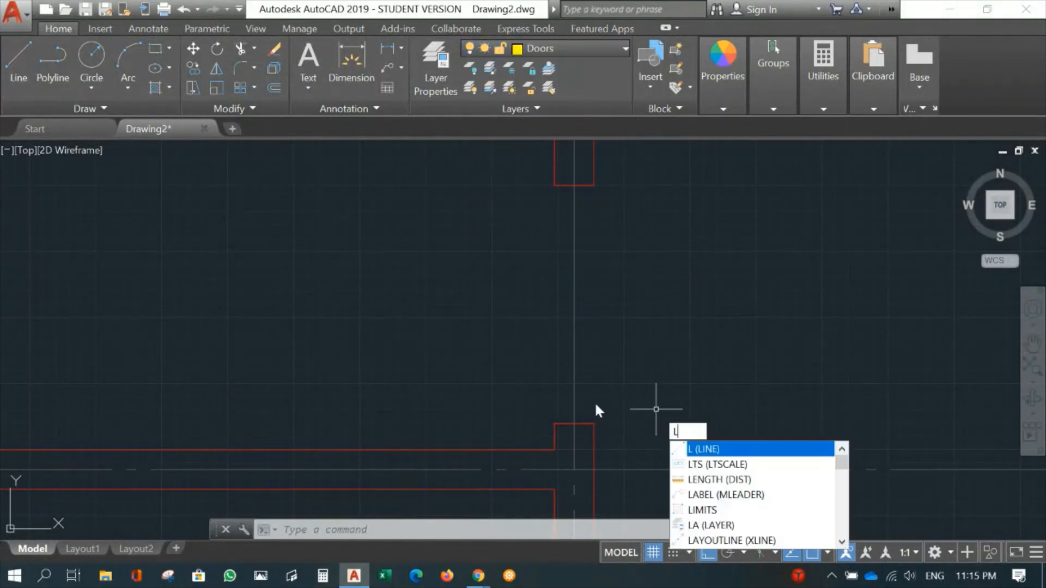
{"action": "key", "text": "Escape"}
{"action": "type", "text": "l"}
{"action": "key", "text": "Return"}
{"action": "left_click", "coordinate": [594, 424]}
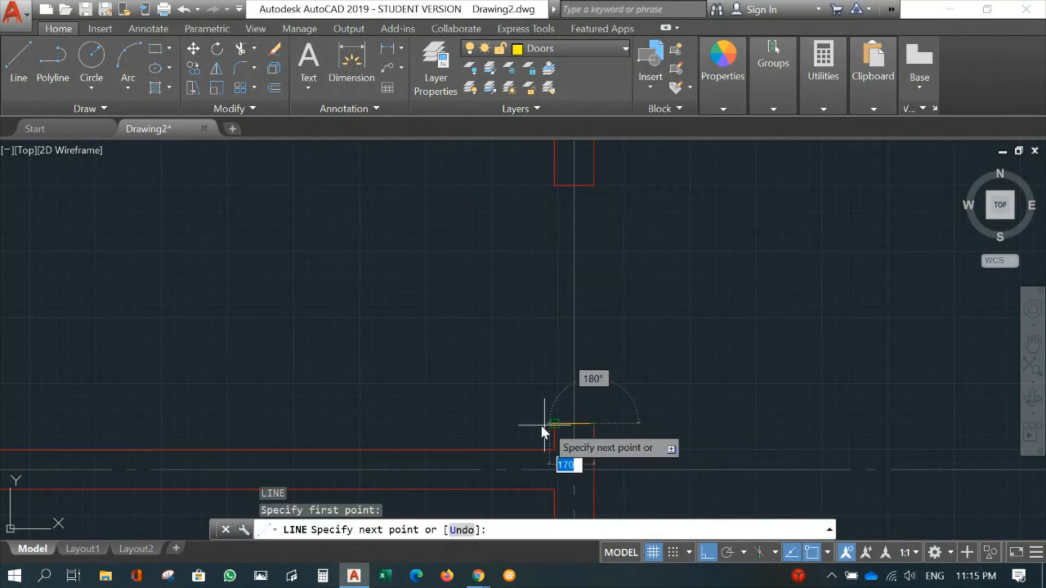
{"action": "left_click", "coordinate": [513, 423]}
{"action": "key", "text": "Return"}
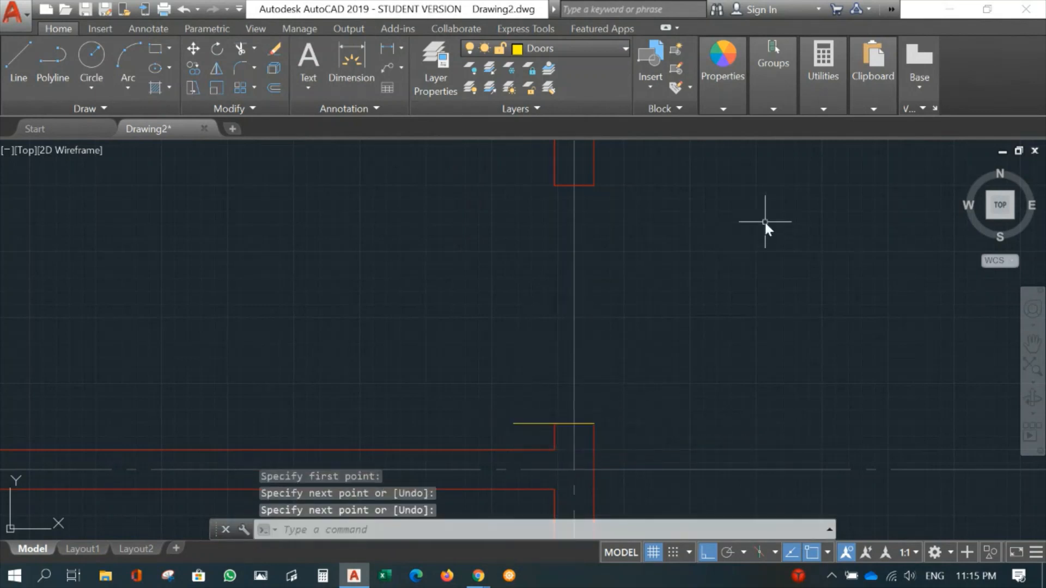
- Draw a matching horizontal guide line along the opening's upper jamb, from its right corner leftward past the opposite wall face
{"action": "key", "text": "Return"}
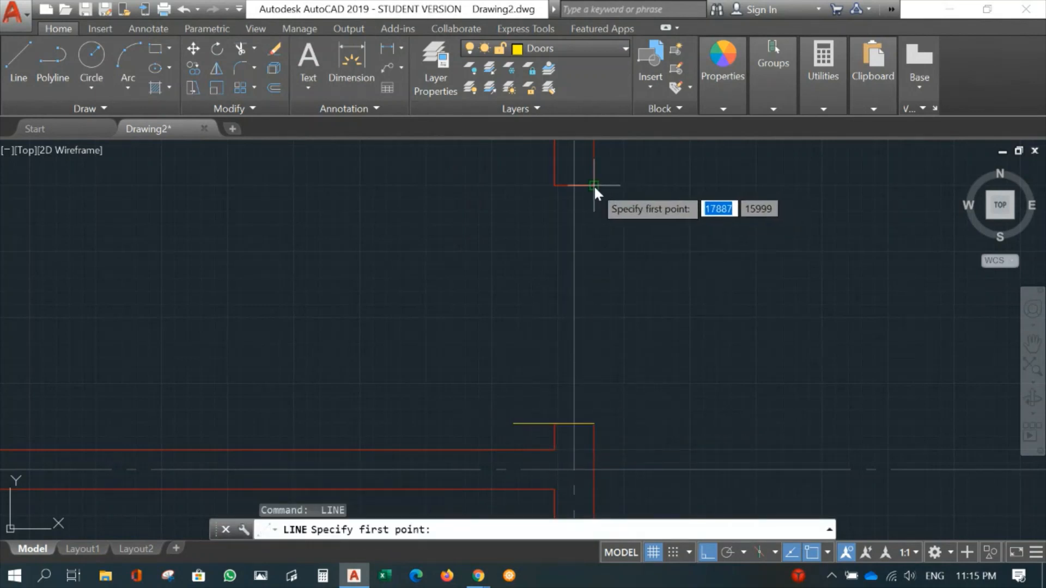
{"action": "left_click", "coordinate": [594, 186]}
{"action": "left_click", "coordinate": [520, 187]}
{"action": "key", "text": "Return"}
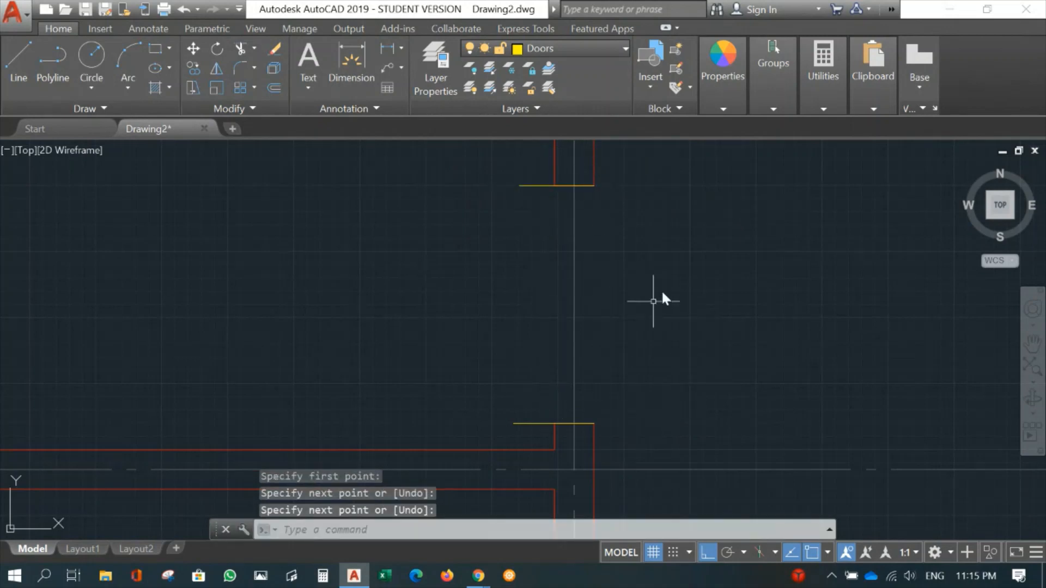
- Offset the upper and lower jamb guide lines 50 mm into the door opening
{"action": "type", "text": "o"}
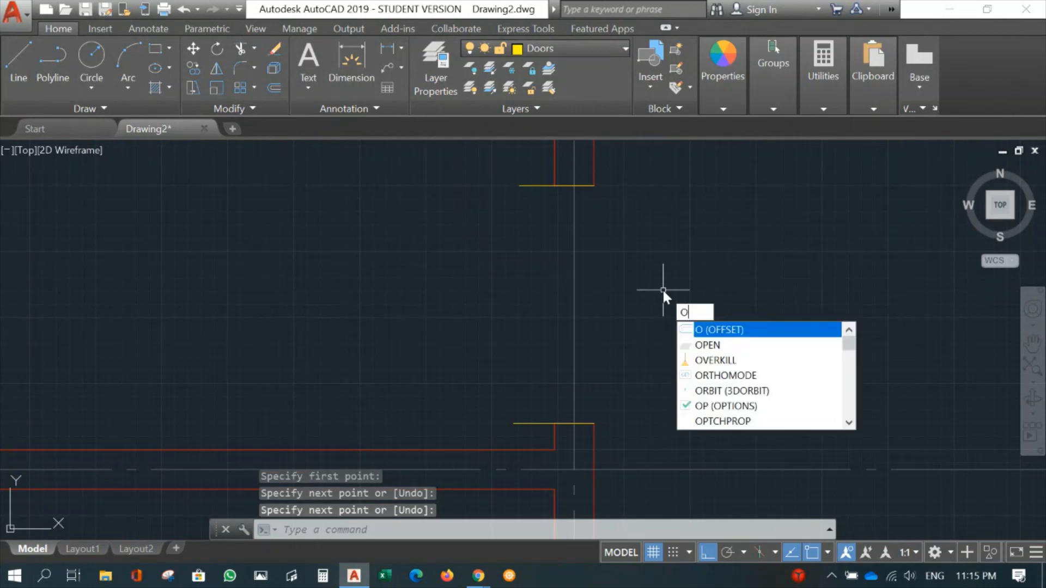
{"action": "key", "text": "Return"}
{"action": "type", "text": "50"}
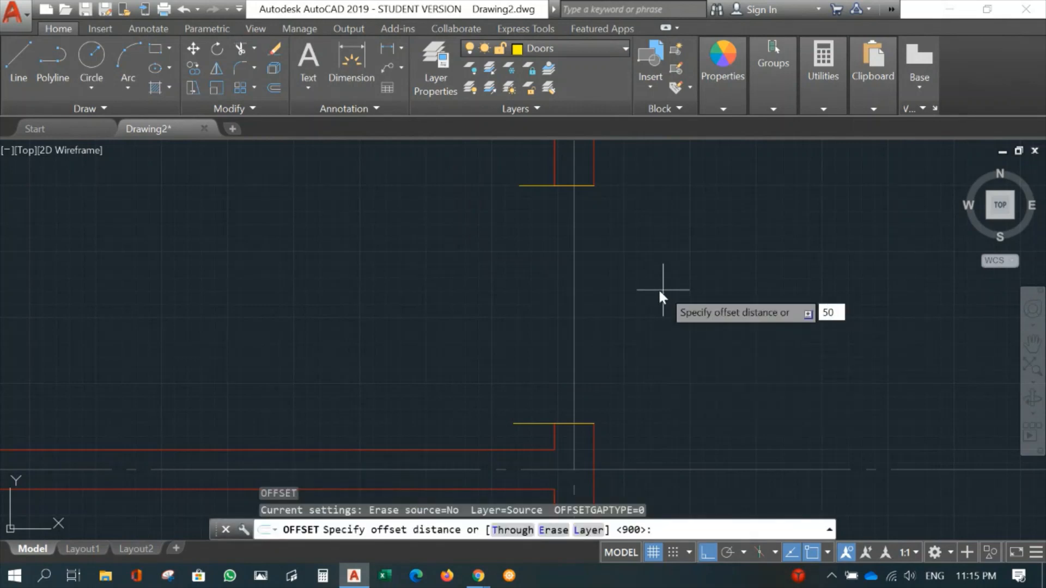
{"action": "key", "text": "Return"}
{"action": "left_click", "coordinate": [534, 185]}
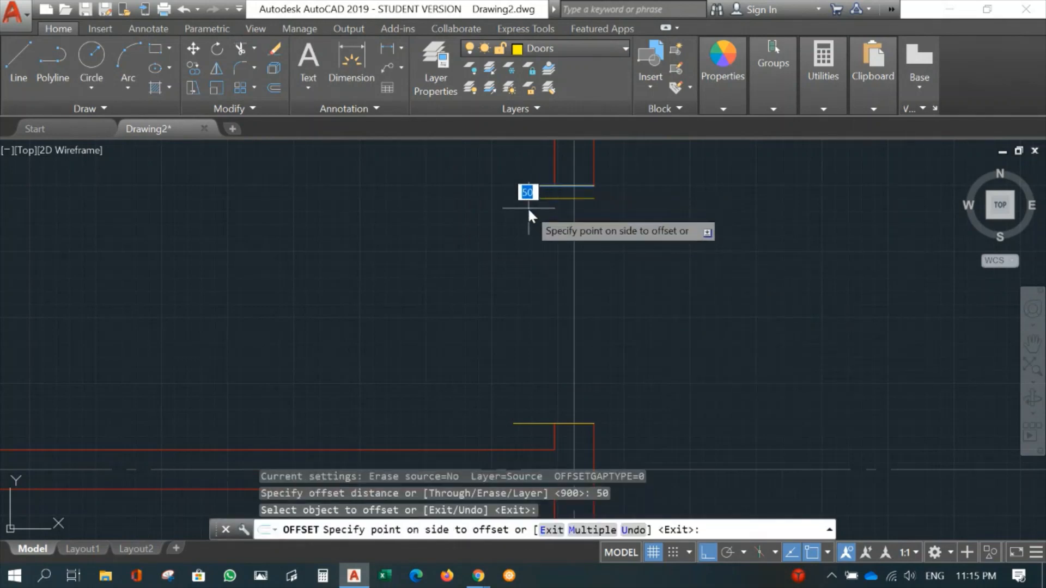
{"action": "left_click", "coordinate": [527, 207]}
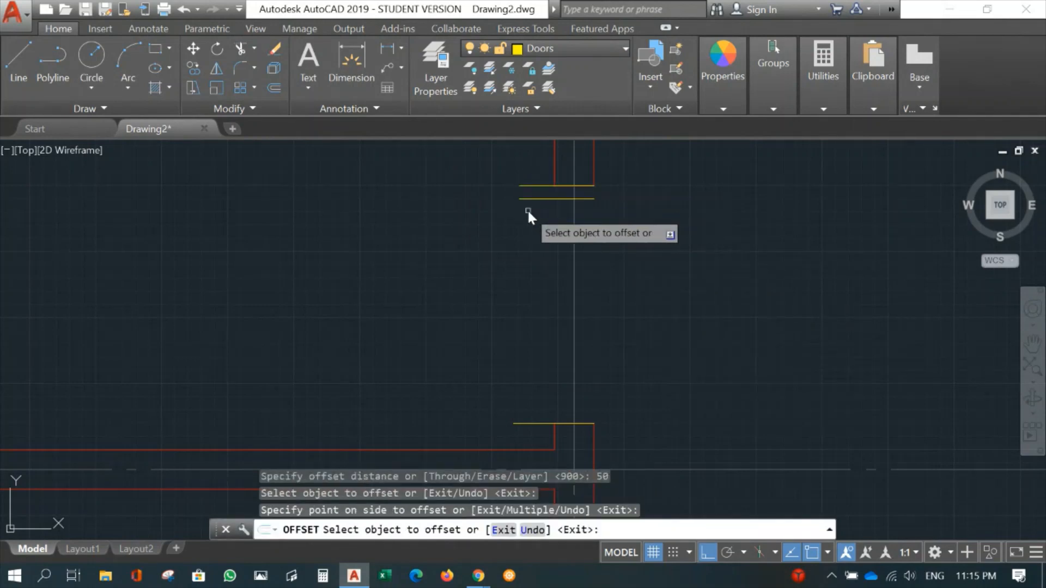
{"action": "left_click", "coordinate": [537, 423]}
{"action": "left_click", "coordinate": [534, 371]}
{"action": "key", "text": "Return"}
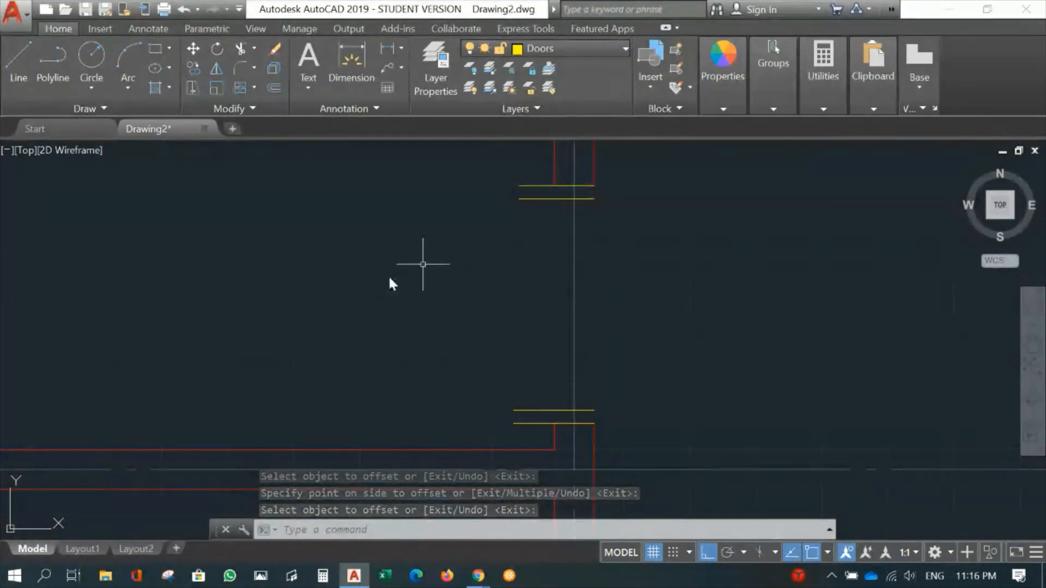
- Draw a 150 by 50 mm door frame rectangle at each jamb between the wall faces and the paired guide lines
{"action": "left_click", "coordinate": [156, 49]}
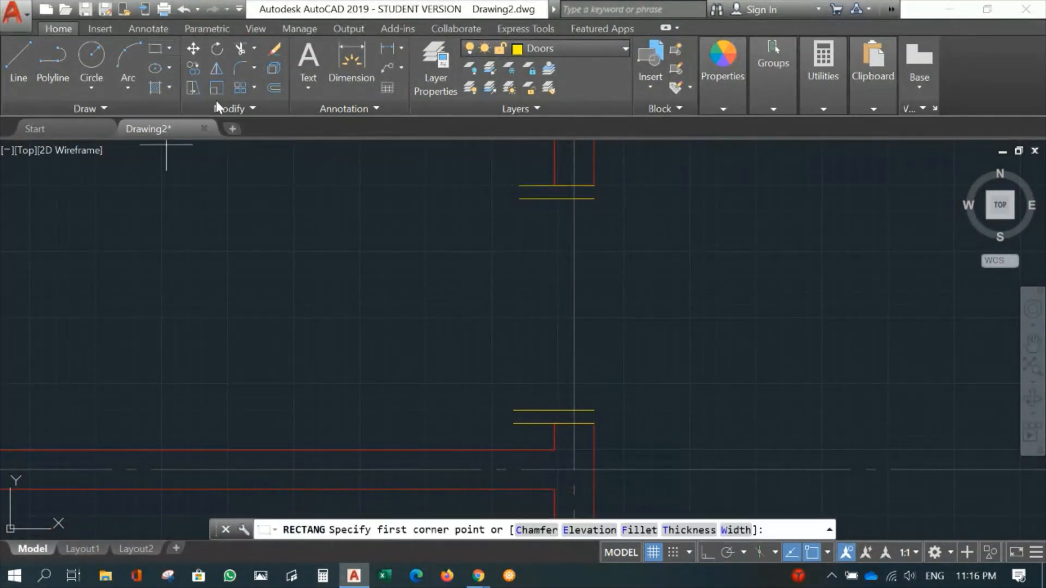
{"action": "left_click", "coordinate": [555, 187]}
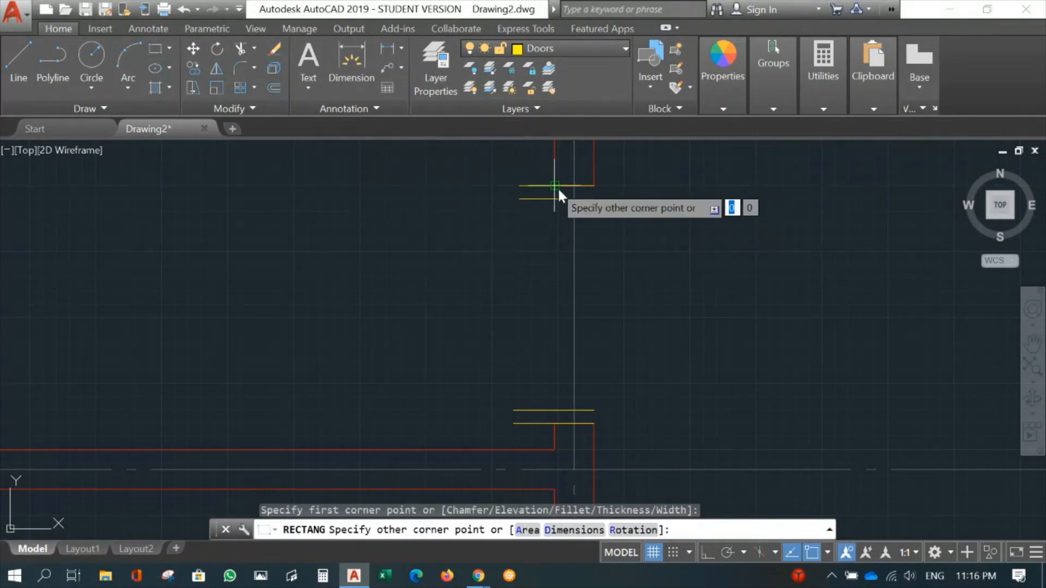
{"action": "left_click", "coordinate": [597, 201]}
{"action": "key", "text": "Return"}
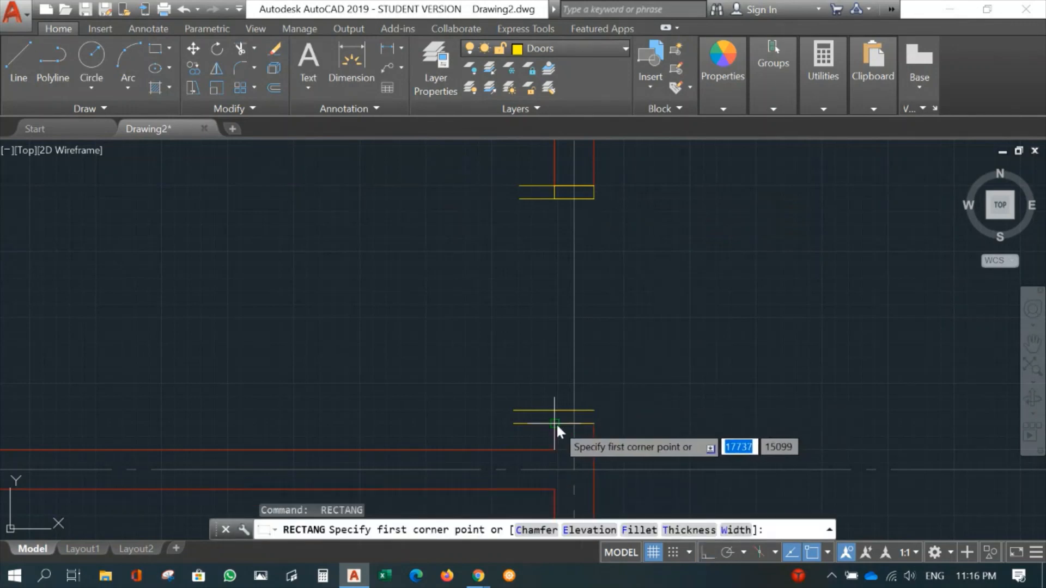
{"action": "left_click", "coordinate": [554, 422]}
{"action": "left_click", "coordinate": [594, 410]}
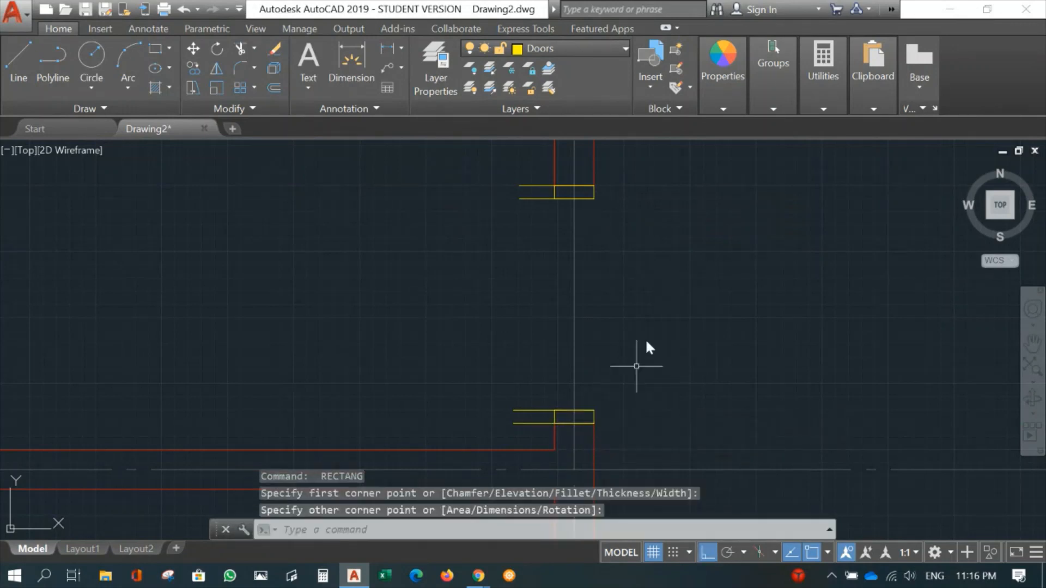
- Erase the four horizontal guide lines extending past the wall at the upper and lower door frames
{"action": "type", "text": "e"}
{"action": "key", "text": "Return"}
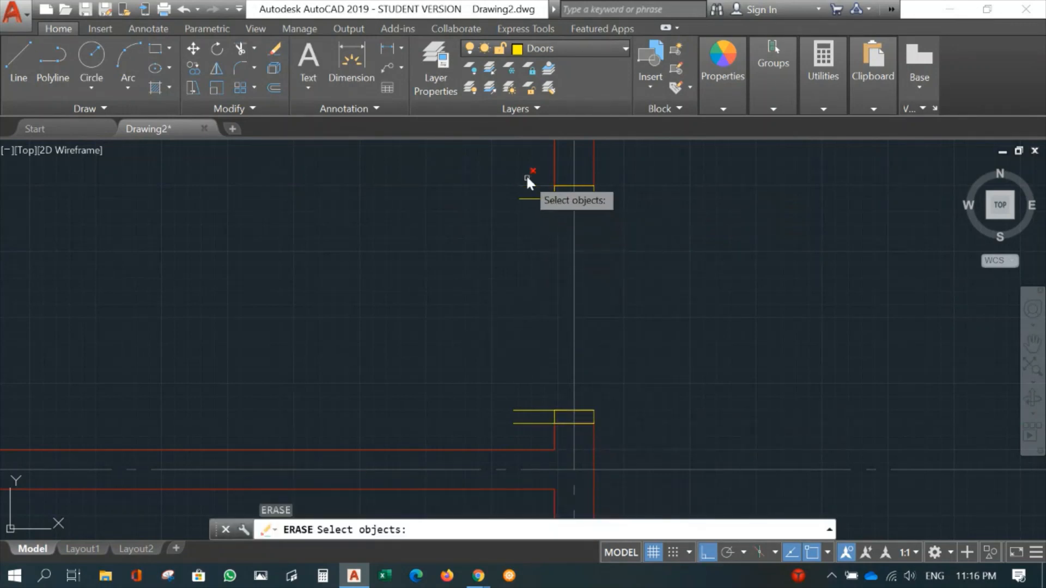
{"action": "left_click", "coordinate": [527, 173]}
{"action": "left_click", "coordinate": [498, 425]}
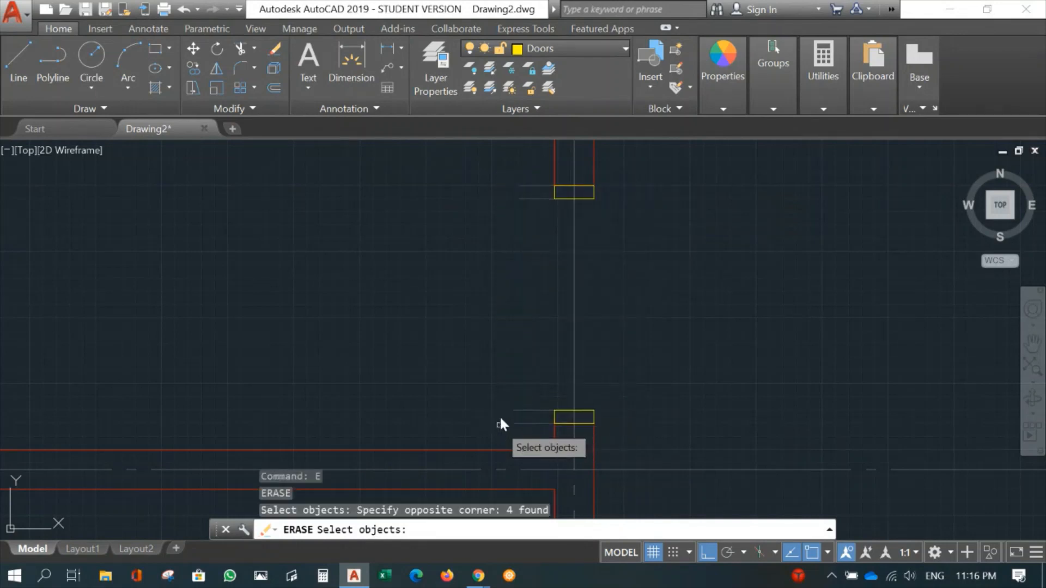
{"action": "key", "text": "Return"}
{"action": "scroll", "coordinate": [644, 279], "scroll_direction": "down", "scroll_amount": 5}
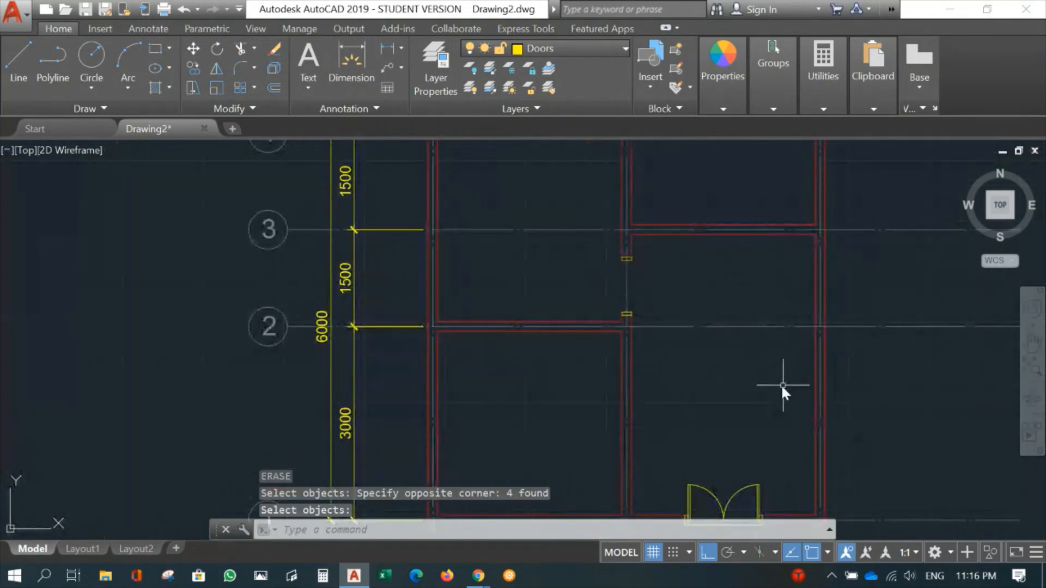
- Draw a horizontal line about 1141 mm long leftward from the midpoint of the lower door frame's inner edge
{"action": "scroll", "coordinate": [681, 357], "scroll_direction": "up", "scroll_amount": 5}
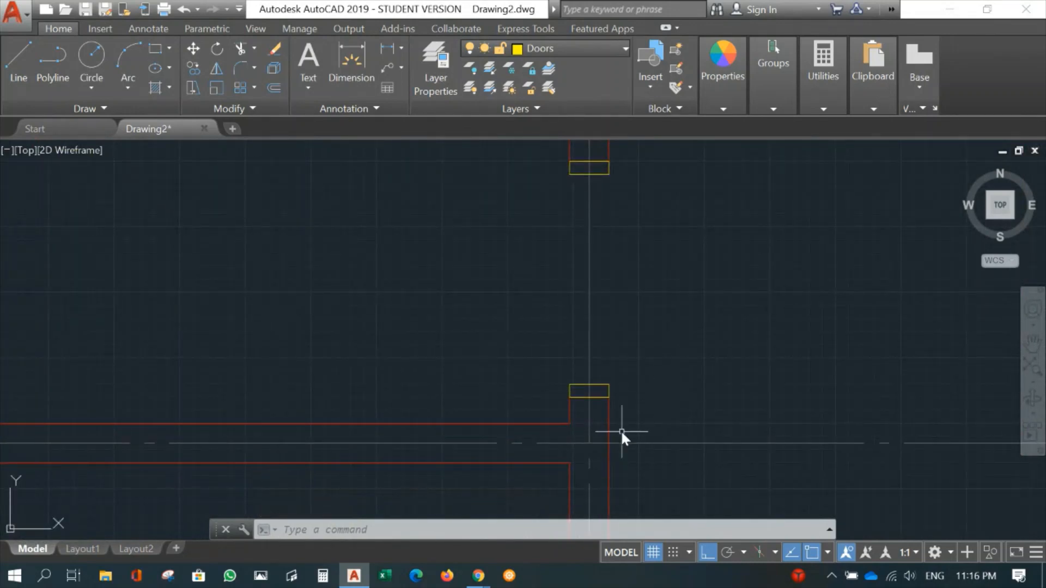
{"action": "type", "text": "l"}
{"action": "key", "text": "Return"}
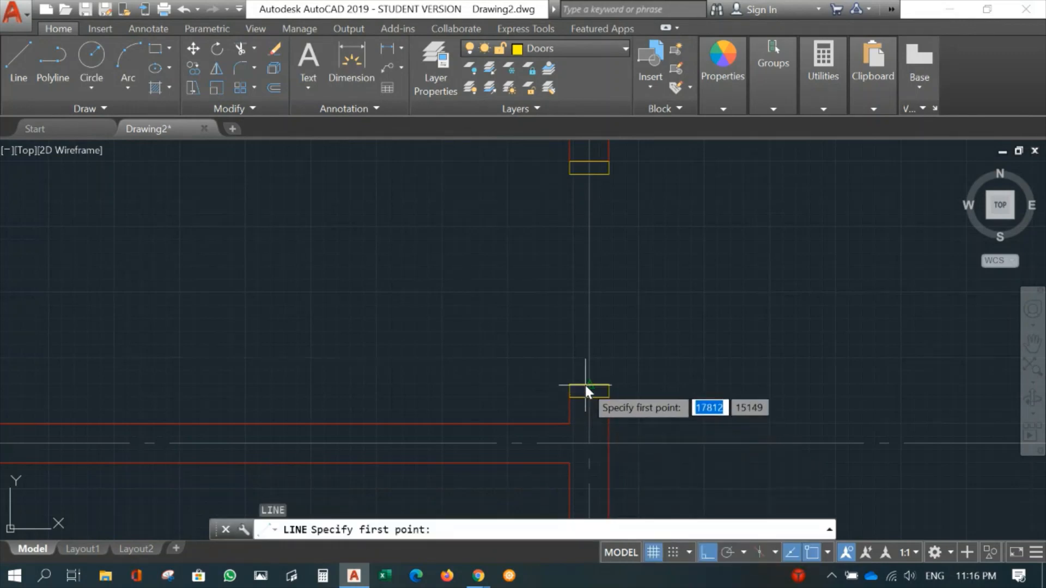
{"action": "left_click", "coordinate": [587, 384]}
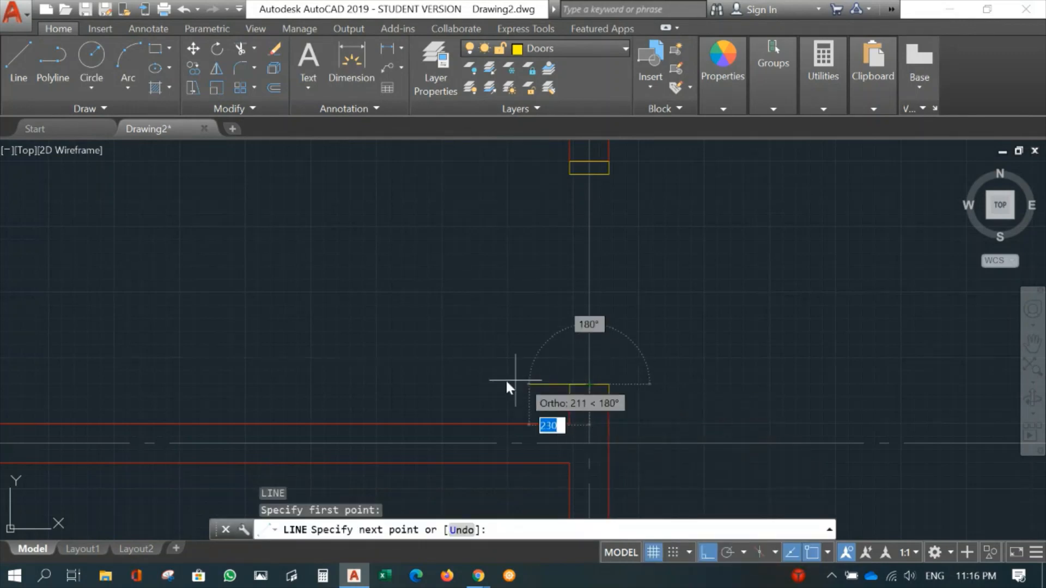
{"action": "left_click", "coordinate": [289, 358]}
{"action": "key", "text": "Return"}
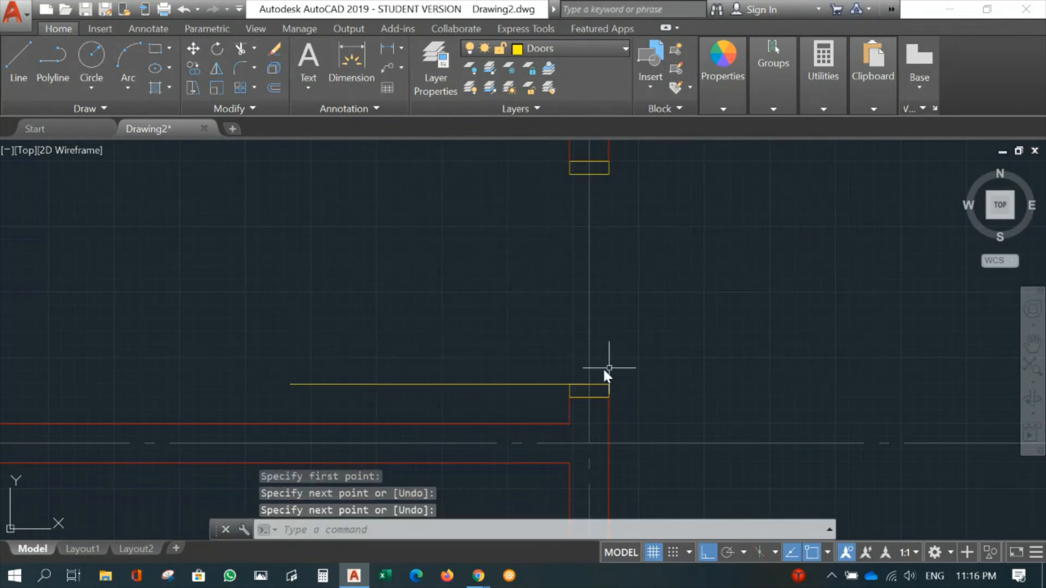
- Draw a circle centred on the lower frame's inner edge midpoint, with its radius reaching the upper frame's inner edge midpoint
{"action": "scroll", "coordinate": [324, 349], "scroll_direction": "down", "scroll_amount": 4}
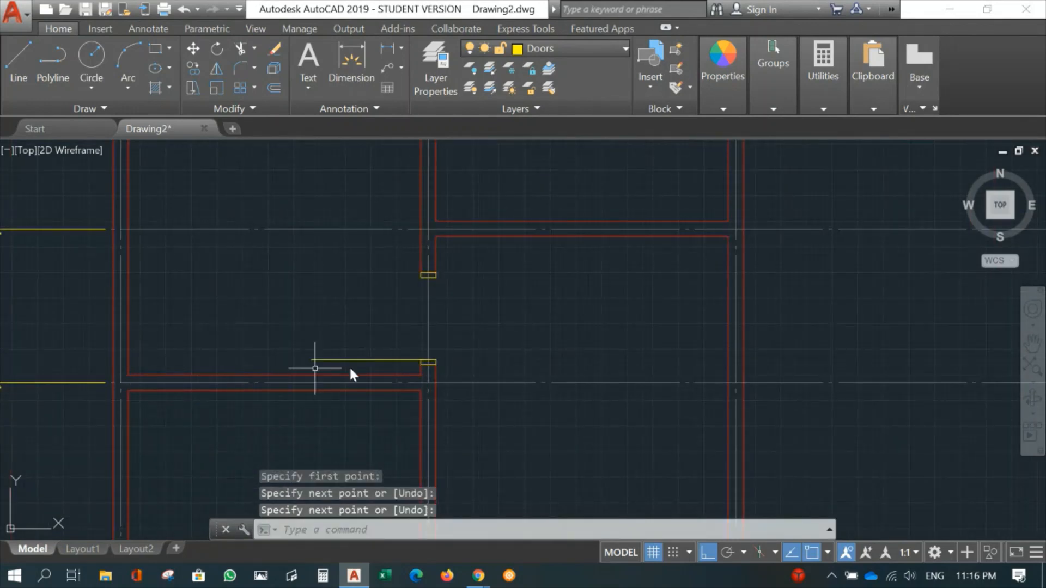
{"action": "scroll", "coordinate": [304, 349], "scroll_direction": "up", "scroll_amount": 4}
{"action": "middle_click_drag", "start_coordinate": [385, 310], "coordinate": [273, 310]}
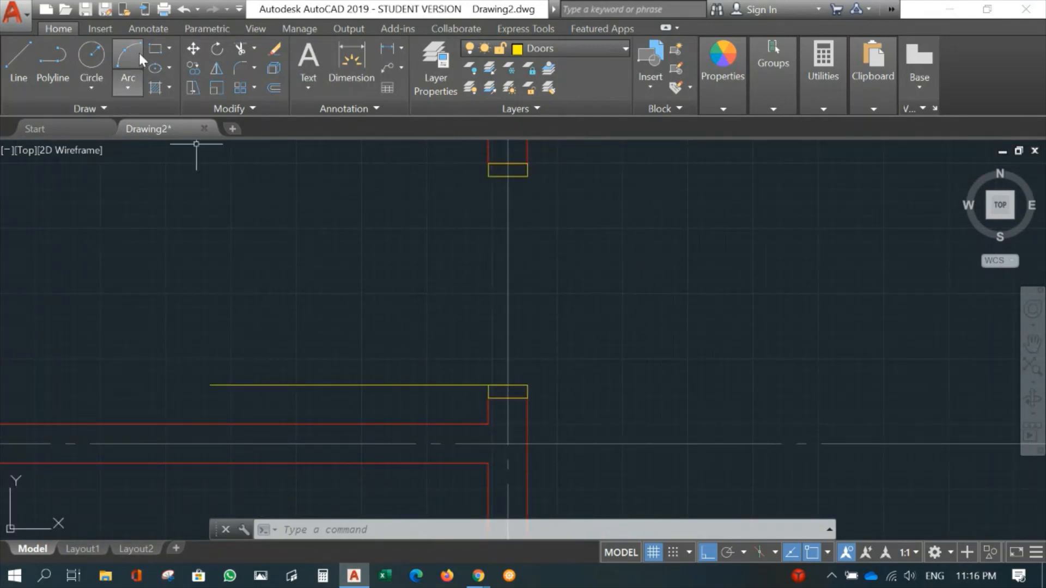
{"action": "left_click", "coordinate": [91, 55]}
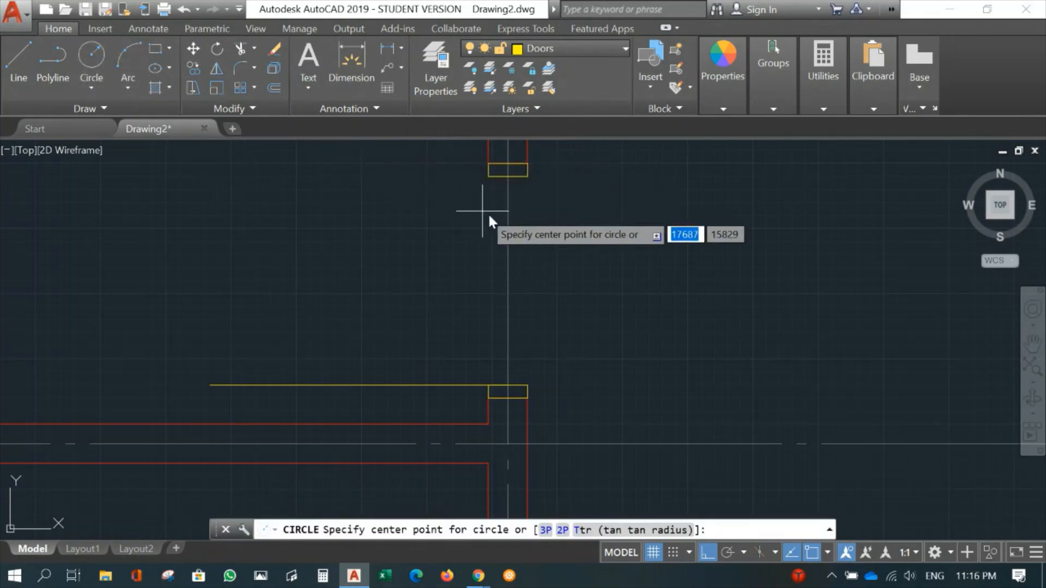
{"action": "left_click", "coordinate": [509, 385]}
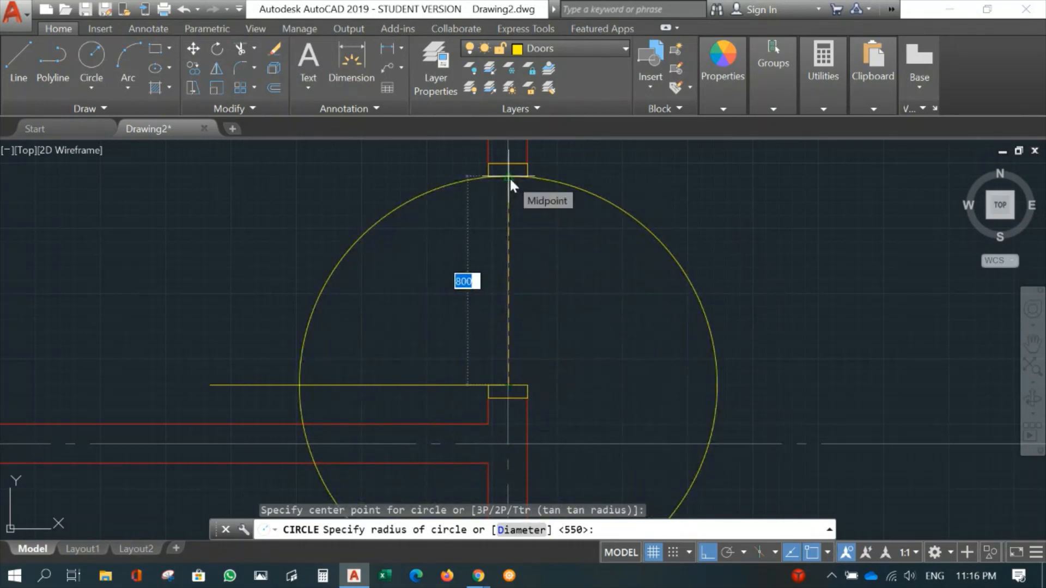
{"action": "left_click", "coordinate": [509, 178]}
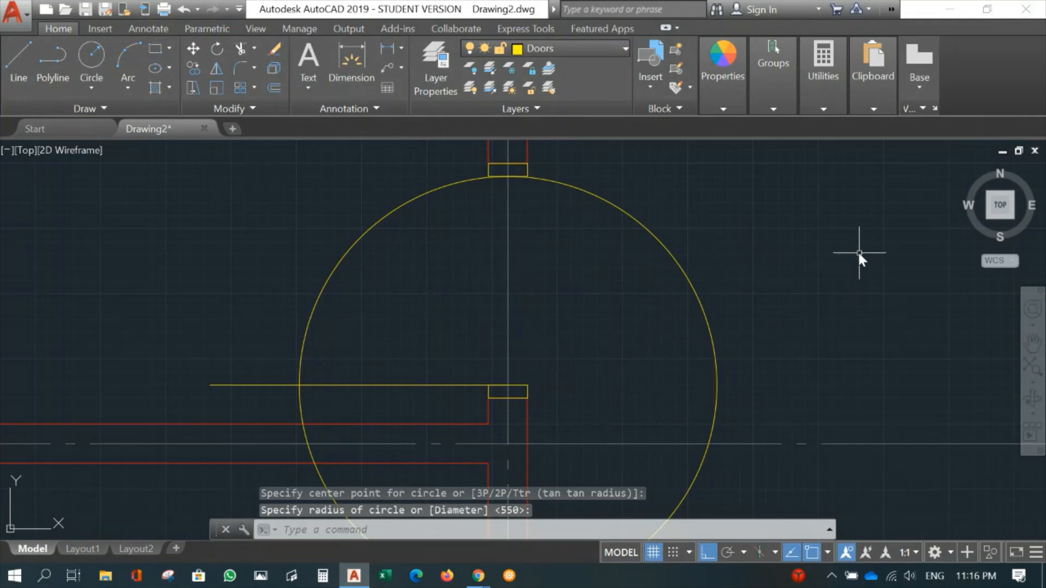
- Offset the horizontal door line 30 mm upward into the opening
{"action": "mouse_move", "coordinate": [438, 330]}
{"action": "middle_mouse_down"}
{"action": "mouse_move", "coordinate": [526, 262]}
{"action": "mouse_move", "coordinate": [448, 345]}
{"action": "middle_mouse_up"}
{"action": "scroll", "coordinate": [492, 293], "scroll_direction": "up", "scroll_amount": 2}
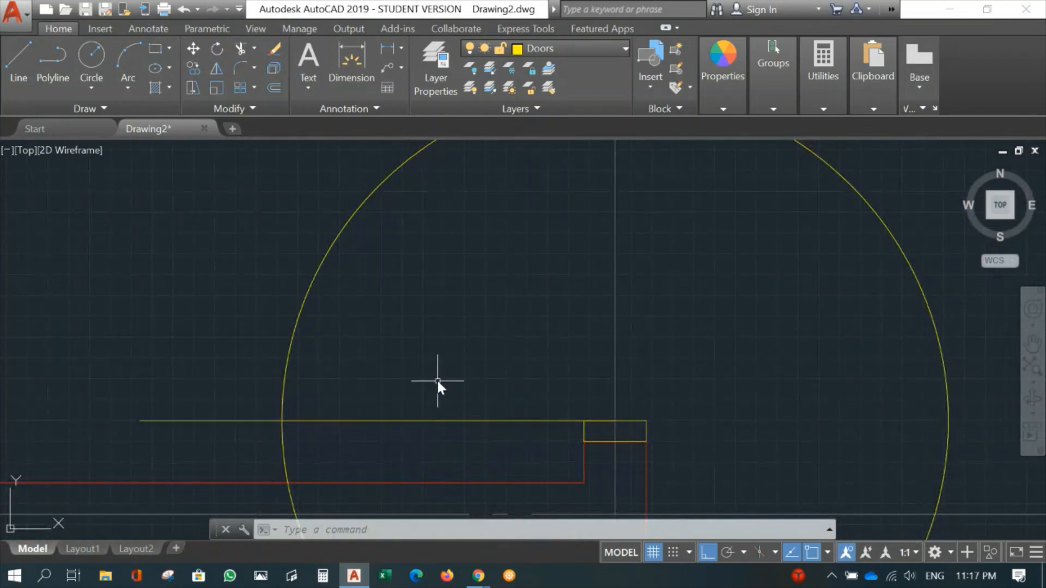
{"action": "type", "text": "o"}
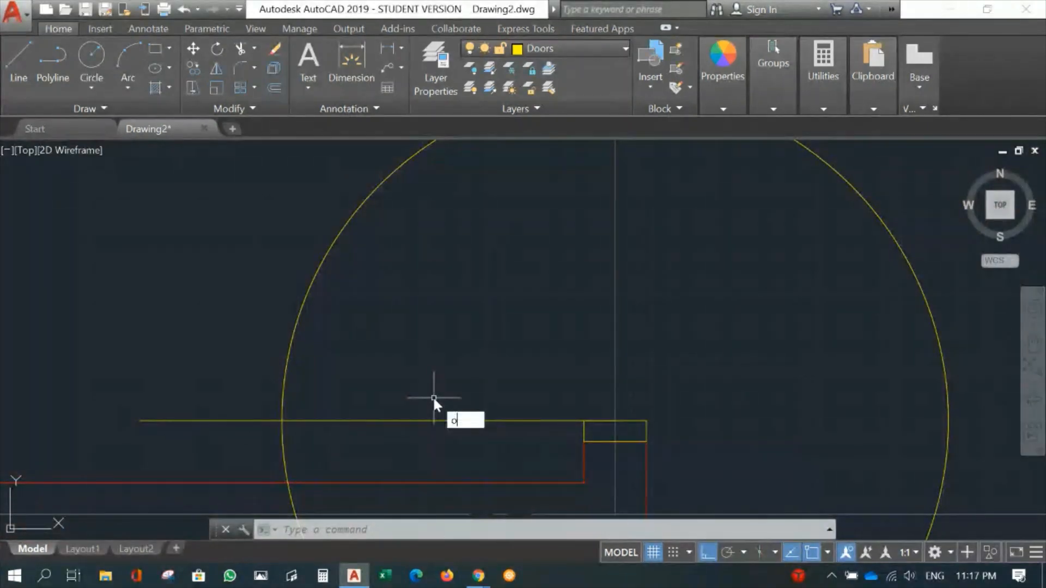
{"action": "key", "text": "Return"}
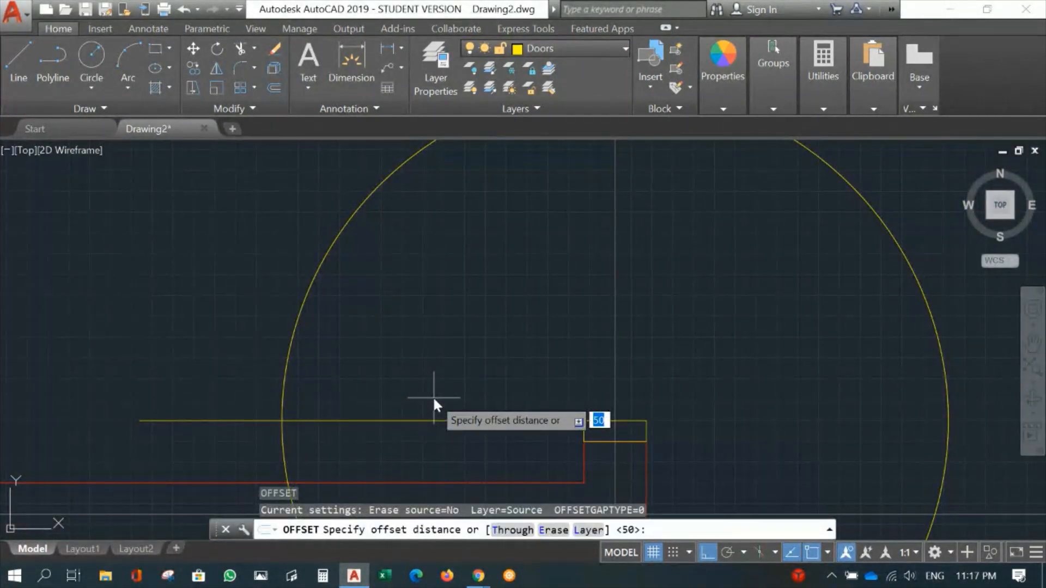
{"action": "type", "text": "30"}
{"action": "key", "text": "Return"}
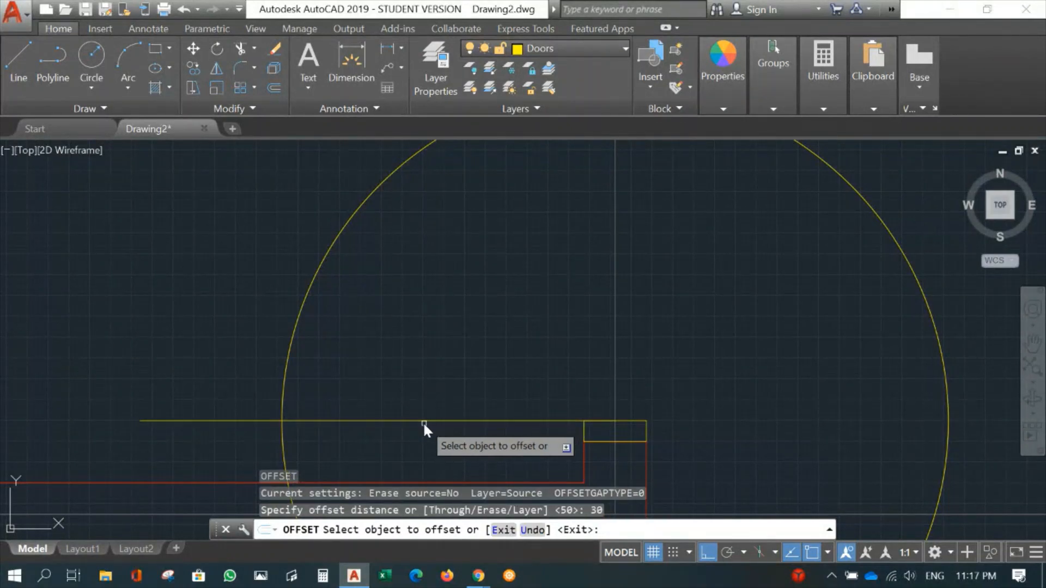
{"action": "left_click", "coordinate": [423, 420]}
{"action": "left_click", "coordinate": [420, 359]}
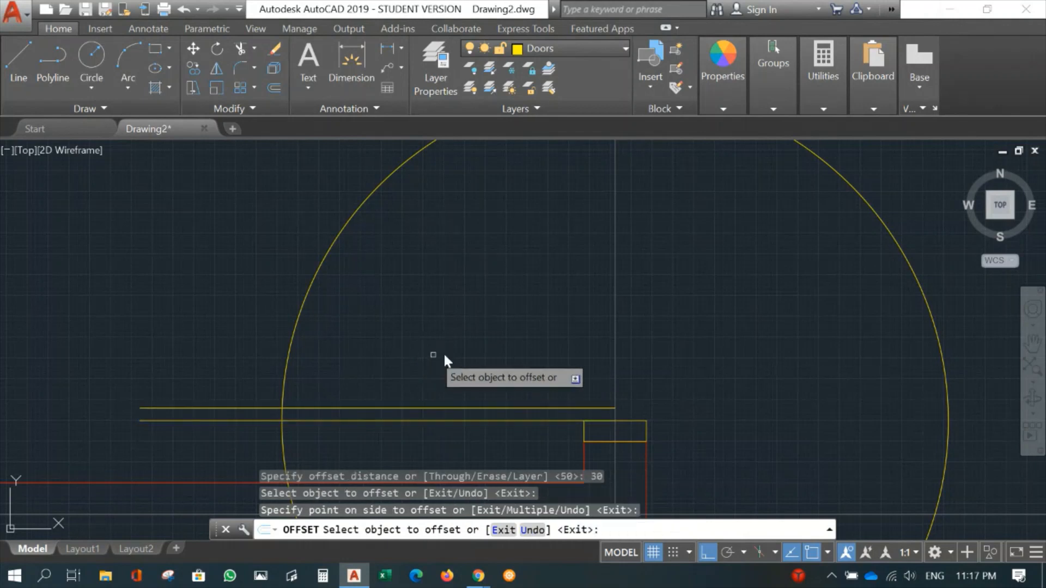
{"action": "key", "text": "Escape"}
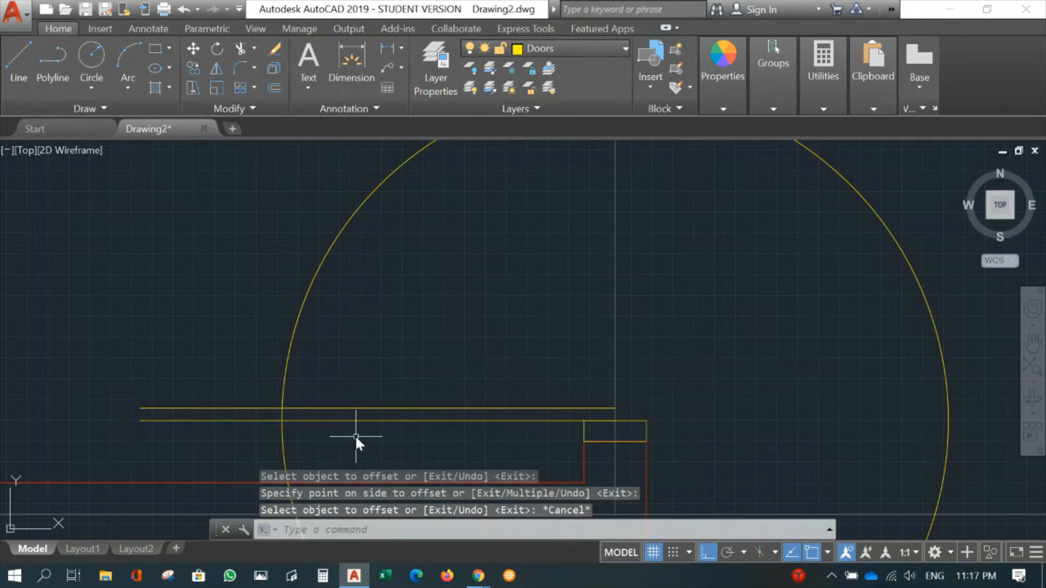
- Draw the door leaf rectangle from the circle's intersection with the upper line to the lower line's right endpoint on gridline B
{"action": "left_click", "coordinate": [154, 48]}
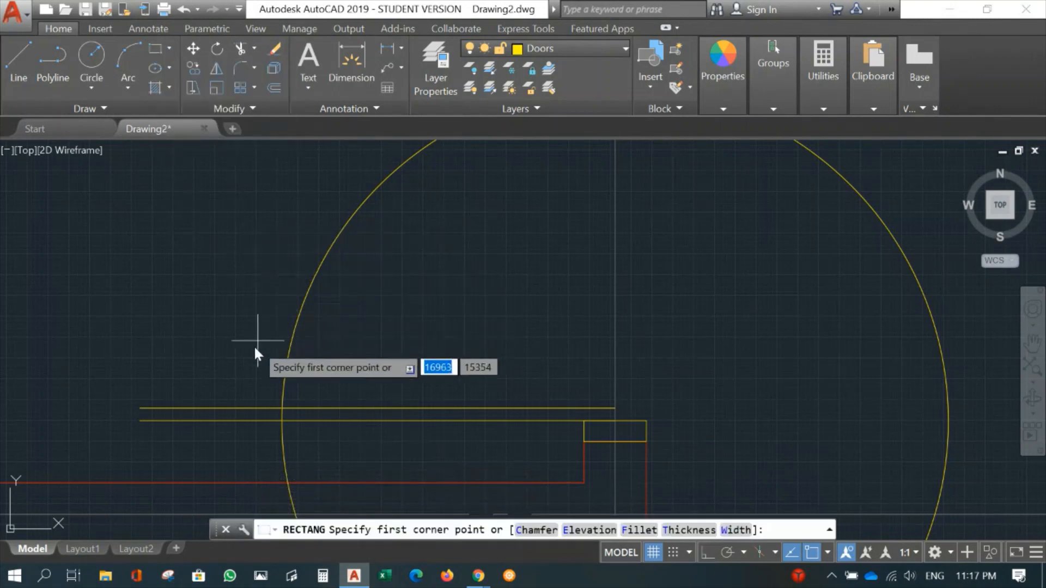
{"action": "left_click", "coordinate": [281, 408]}
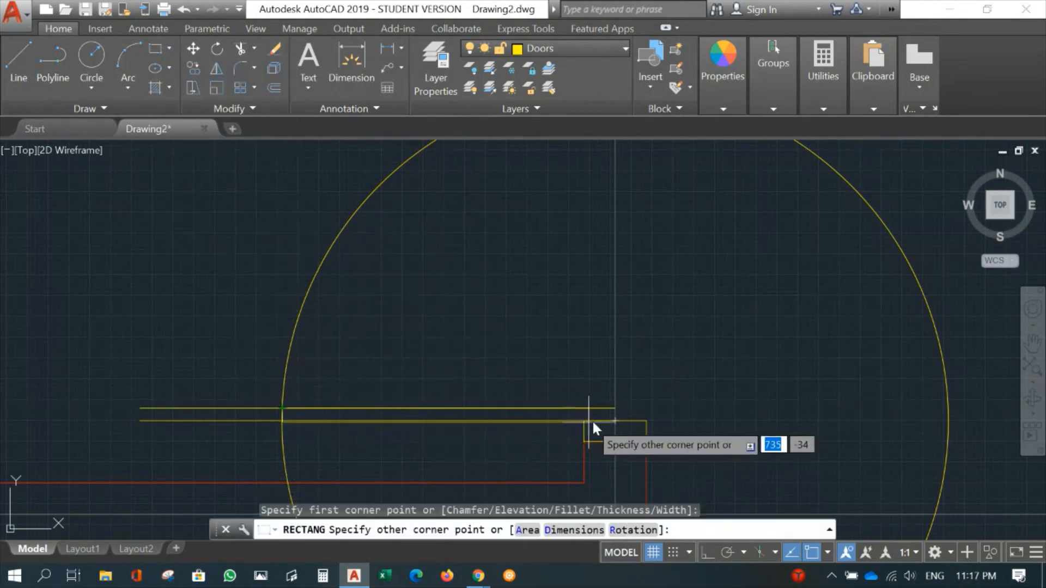
{"action": "left_click", "coordinate": [614, 420]}
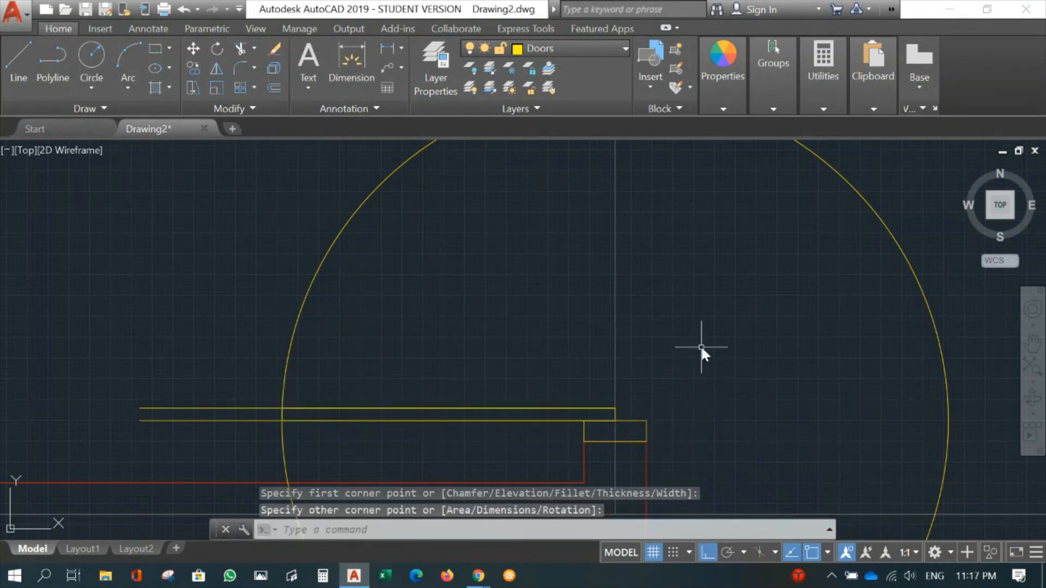
- Trim the circle against the upper door line and gridline B, keeping only the upper-left quarter as the door swing
{"action": "scroll", "coordinate": [750, 299], "scroll_direction": "down", "scroll_amount": 4}
{"action": "middle_click_drag", "start_coordinate": [757, 298], "coordinate": [696, 298]}
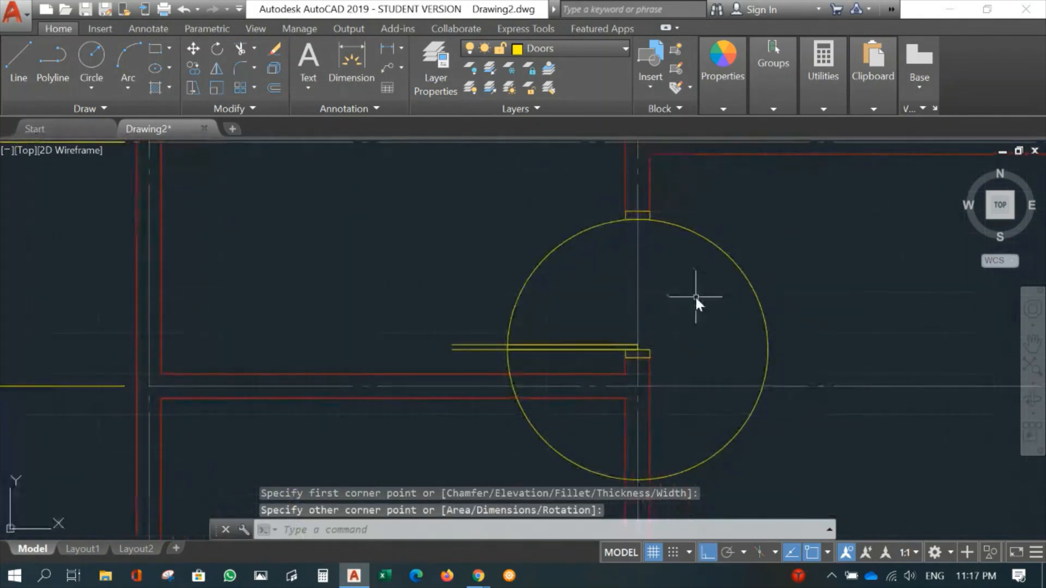
{"action": "type", "text": "tr"}
{"action": "key", "text": "Return"}
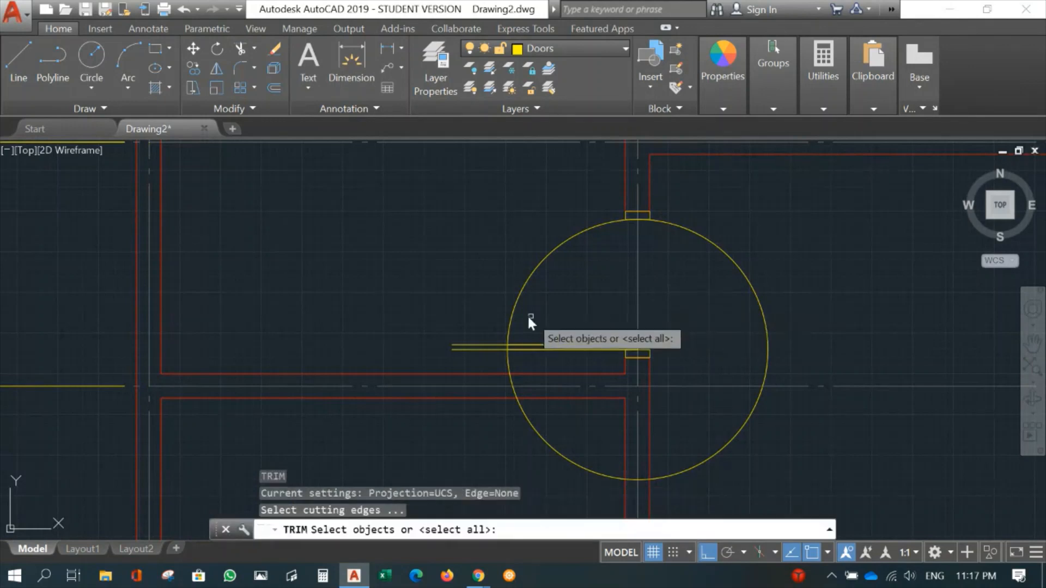
{"action": "left_click", "coordinate": [465, 345]}
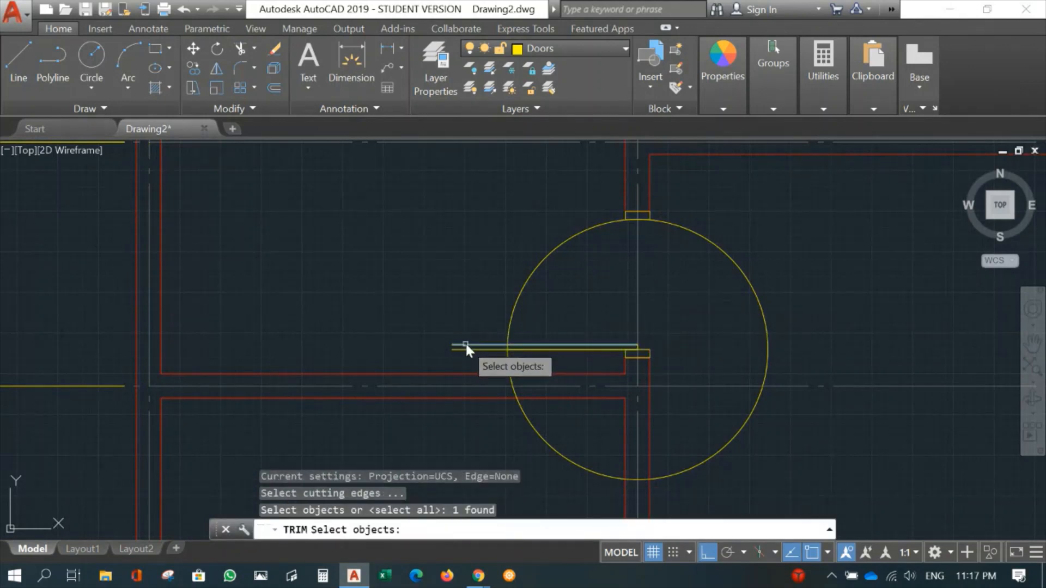
{"action": "left_click", "coordinate": [639, 293]}
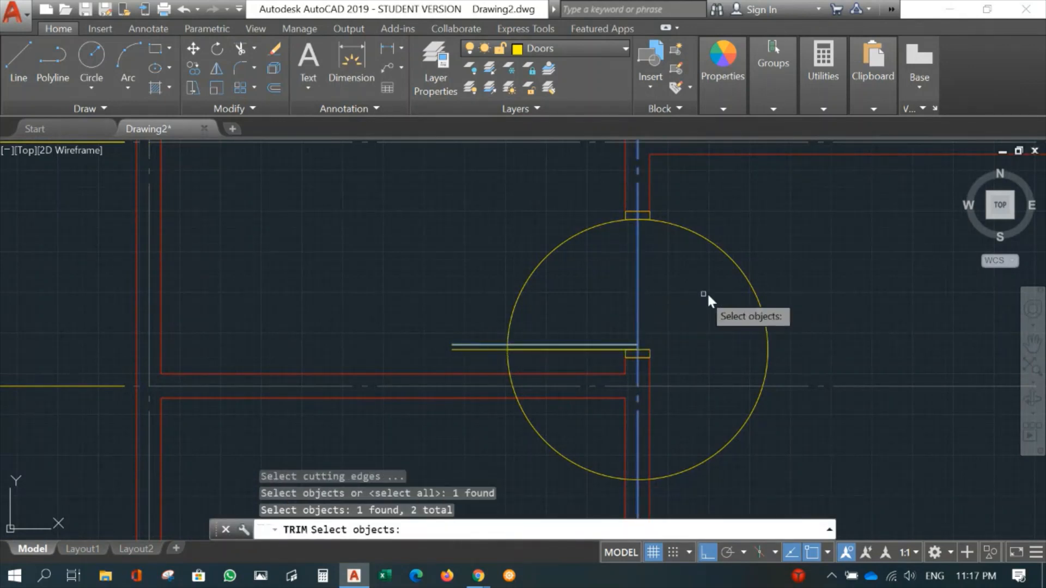
{"action": "key", "text": "Return"}
{"action": "left_click", "coordinate": [749, 287]}
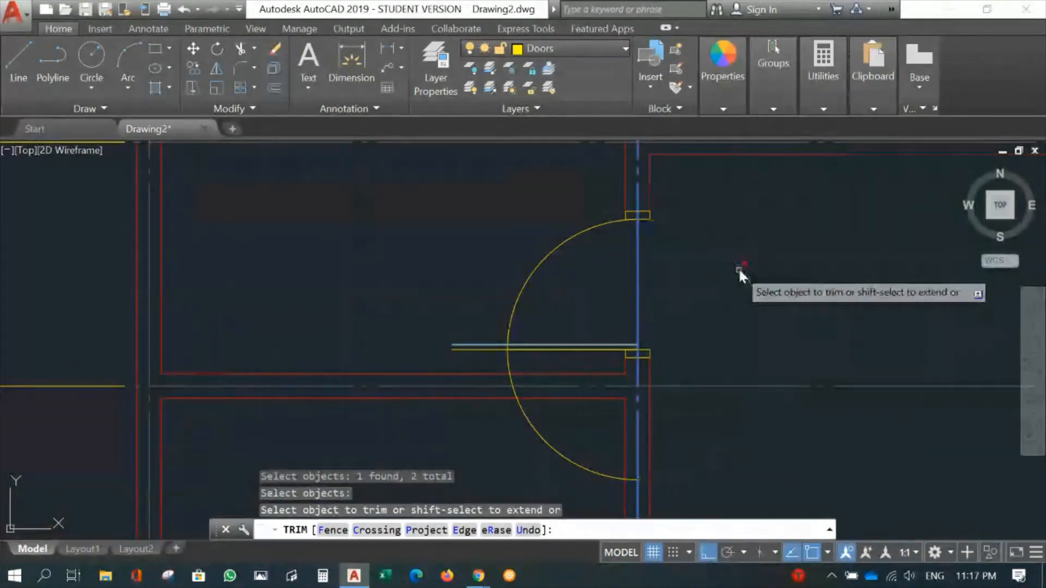
{"action": "left_click", "coordinate": [544, 427]}
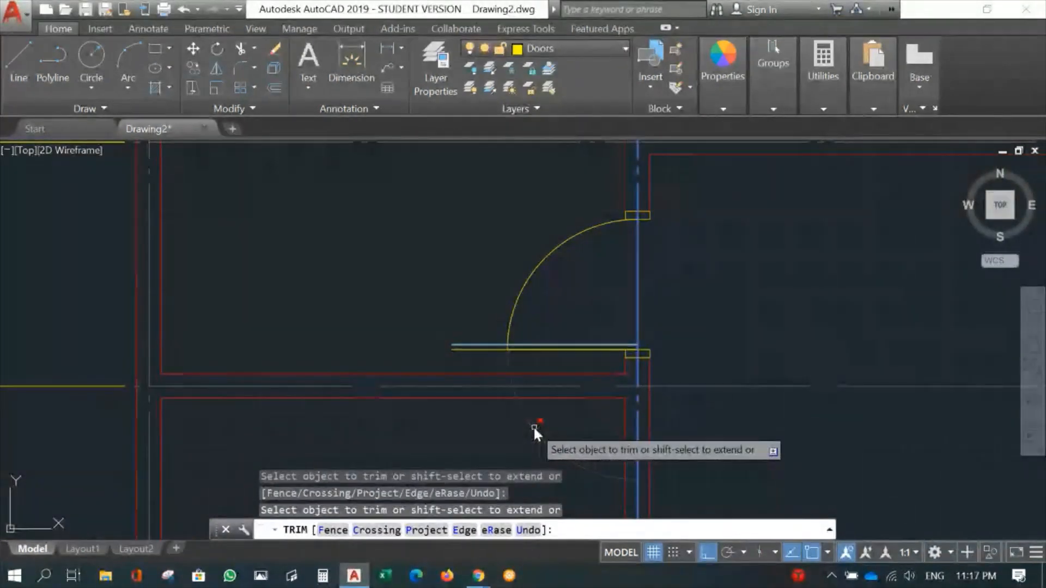
{"action": "key", "text": "Escape"}
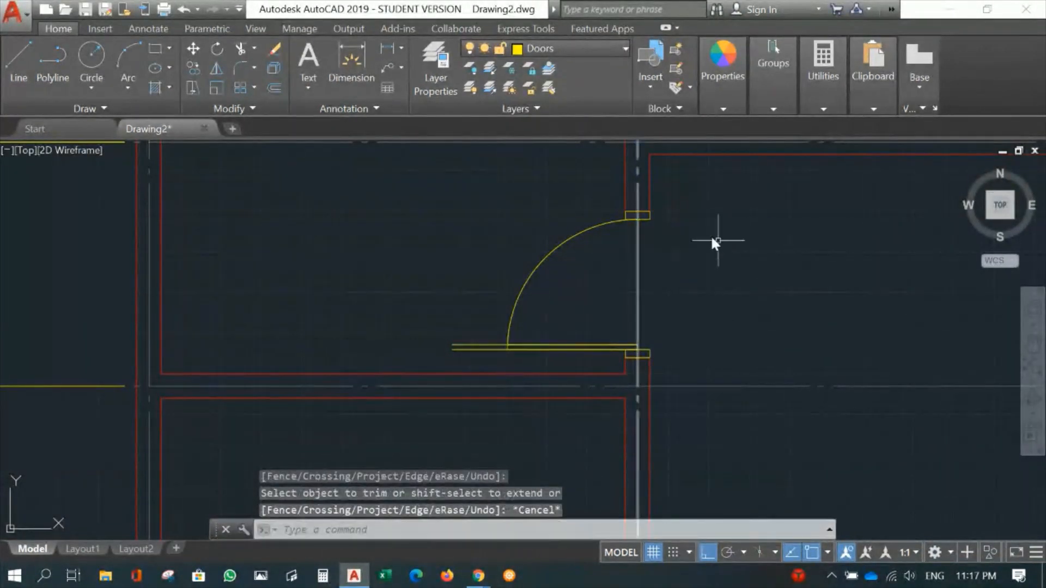
- Delete the two horizontal construction lines running along and past the door leaf
{"action": "left_click", "coordinate": [482, 321]}
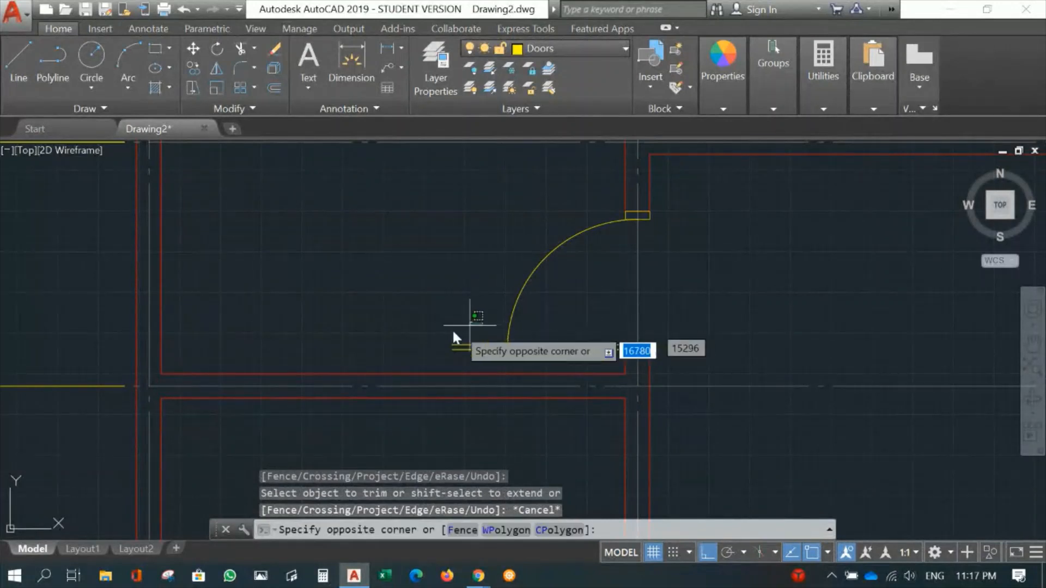
{"action": "left_click", "coordinate": [420, 353]}
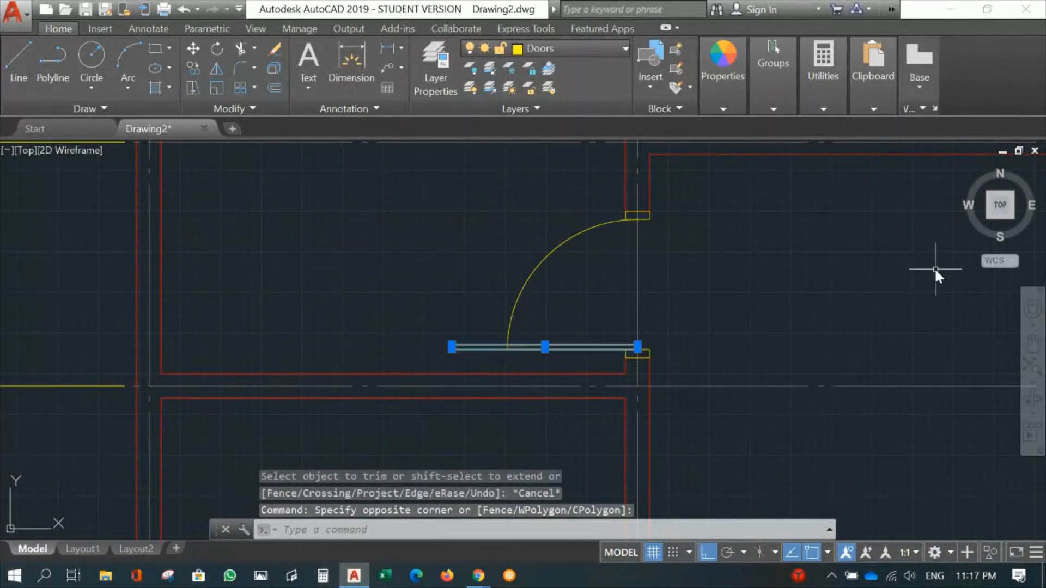
{"action": "key", "text": "Delete"}
{"action": "scroll", "coordinate": [789, 312], "scroll_direction": "down", "scroll_amount": 2}
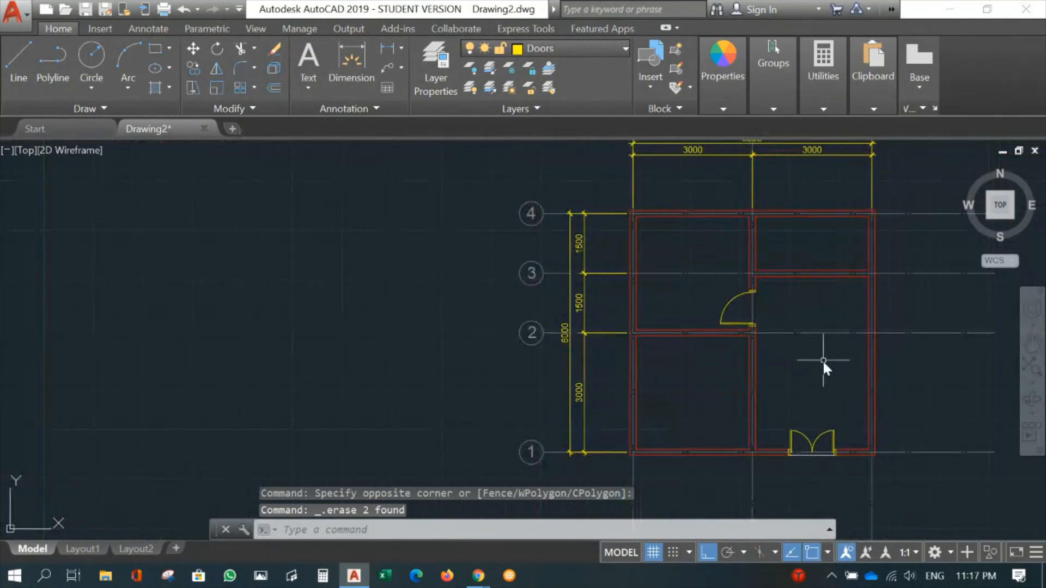
{"action": "mouse_move", "coordinate": [822, 359]}
{"action": "middle_mouse_down"}
{"action": "mouse_move", "coordinate": [730, 310]}
{"action": "mouse_move", "coordinate": [568, 320]}
{"action": "mouse_move", "coordinate": [666, 335]}
{"action": "middle_mouse_up"}
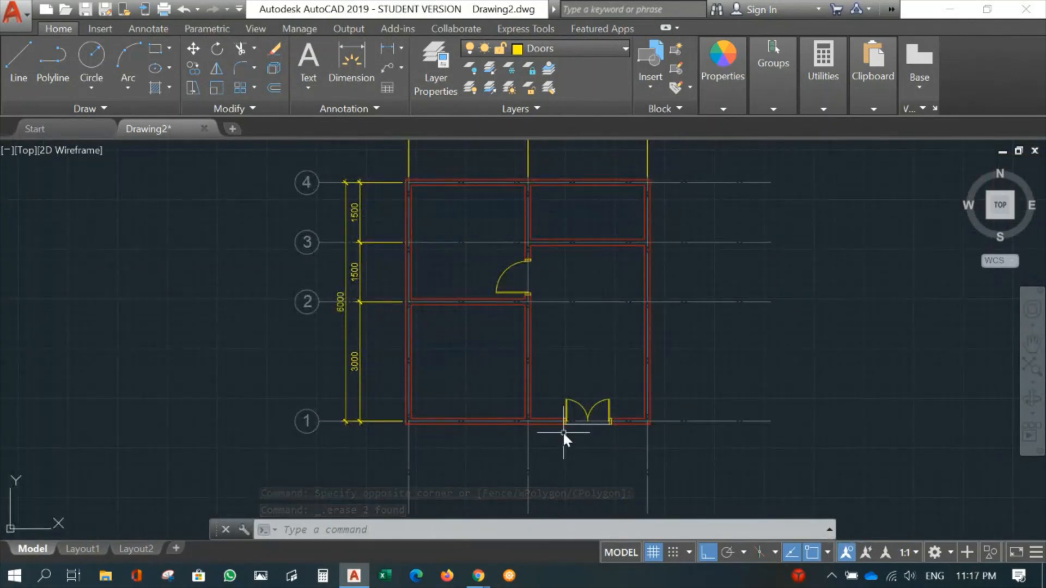
{"action": "middle_click_drag", "start_coordinate": [560, 329], "coordinate": [594, 392]}
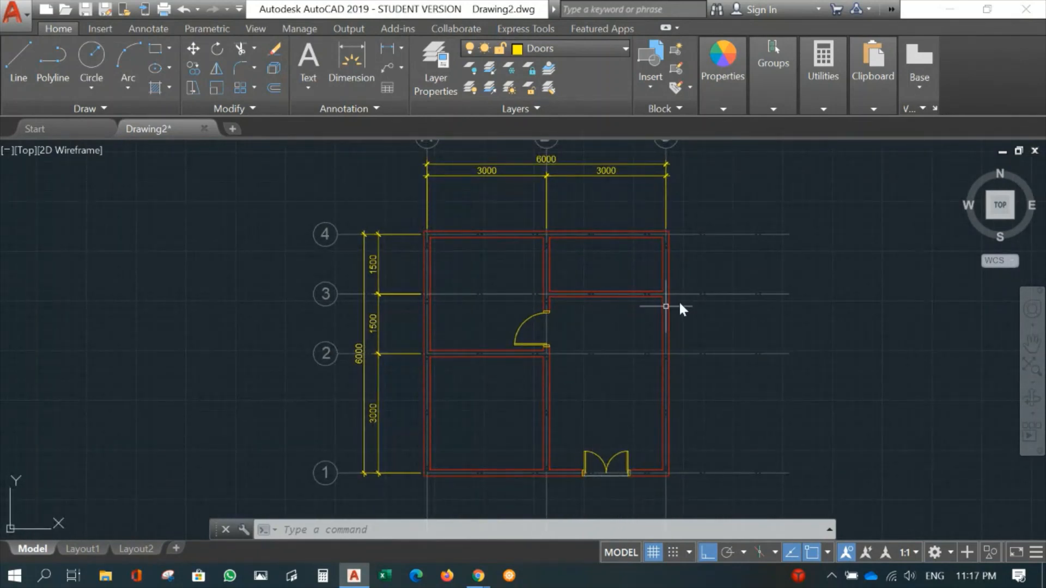
{"action": "key", "text": "alt+Tab"}
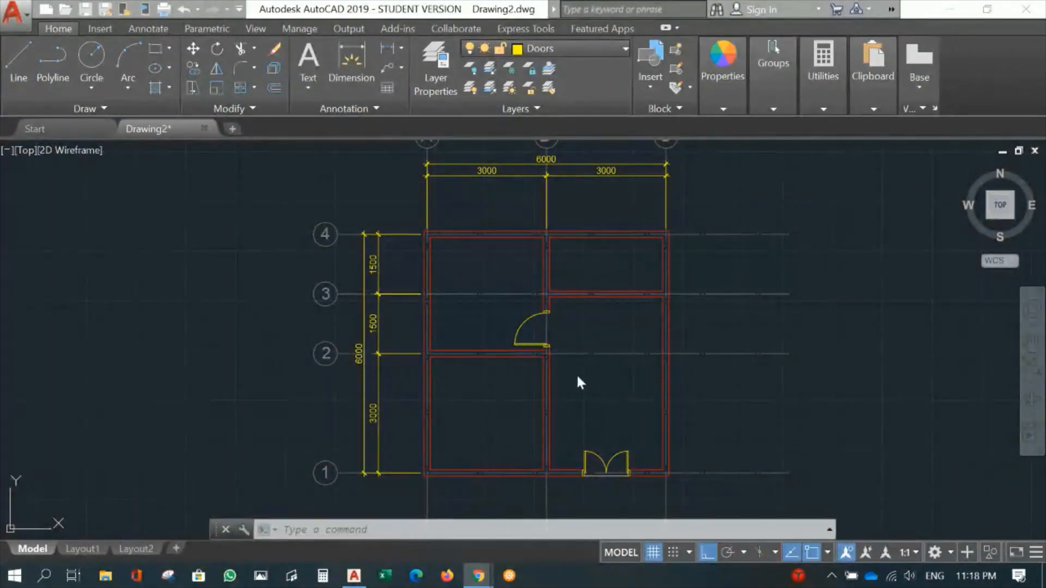
{"action": "scroll", "coordinate": [564, 382], "scroll_direction": "up", "scroll_amount": 4}
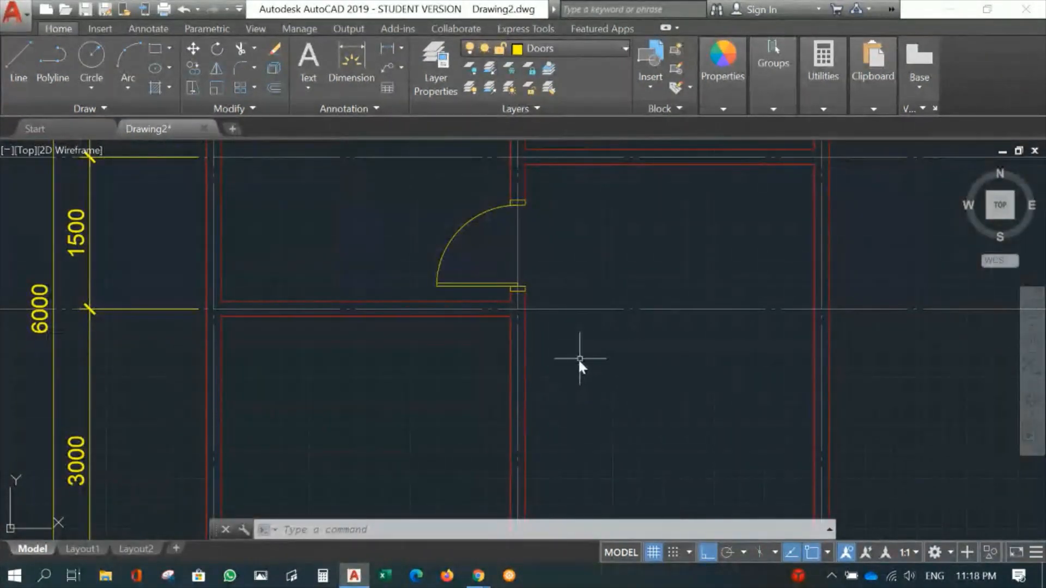
- Mirror the door with its leaf, swing arc and frame pieces about gridline 2 into the lower room, keeping the original
{"action": "middle_click_drag", "start_coordinate": [578, 358], "coordinate": [661, 357]}
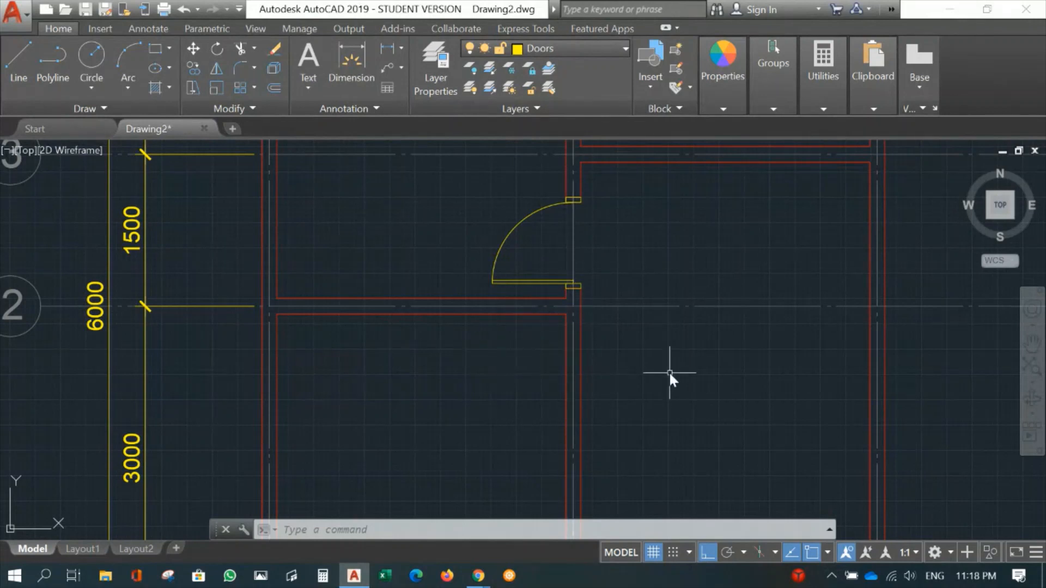
{"action": "type", "text": "mi"}
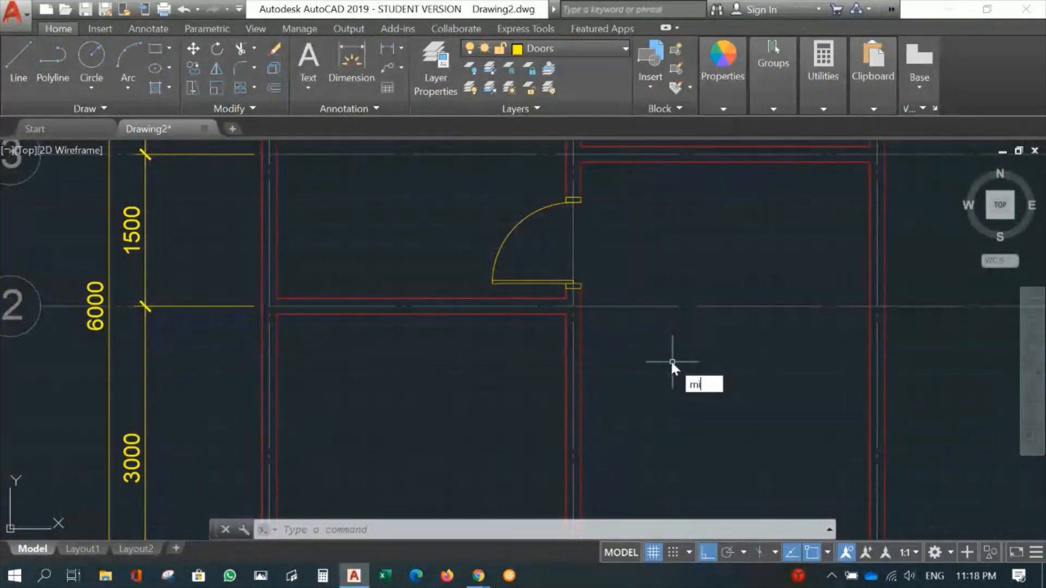
{"action": "key", "text": "Return"}
{"action": "left_click", "coordinate": [441, 185]}
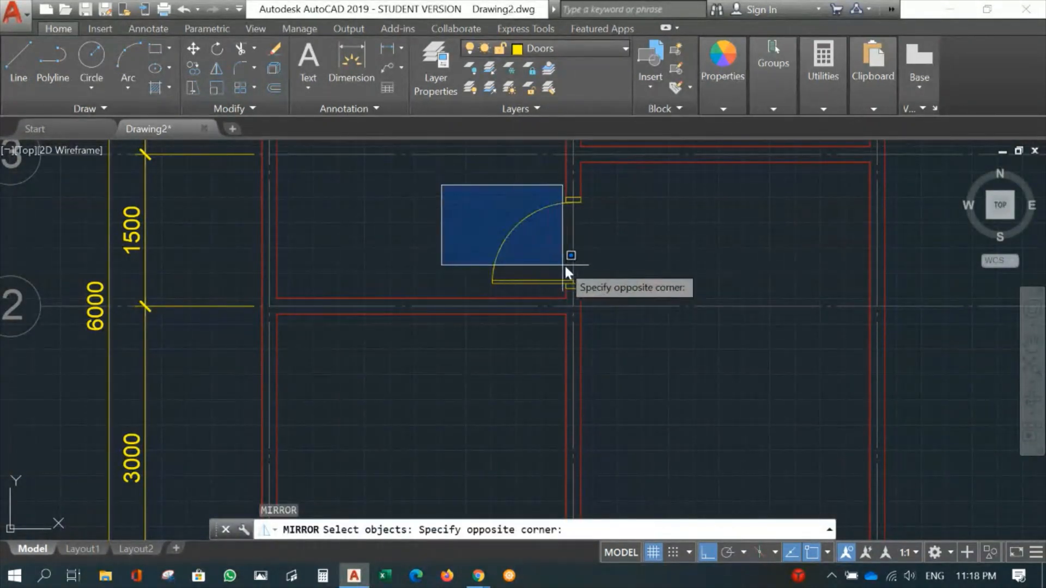
{"action": "left_click", "coordinate": [609, 294]}
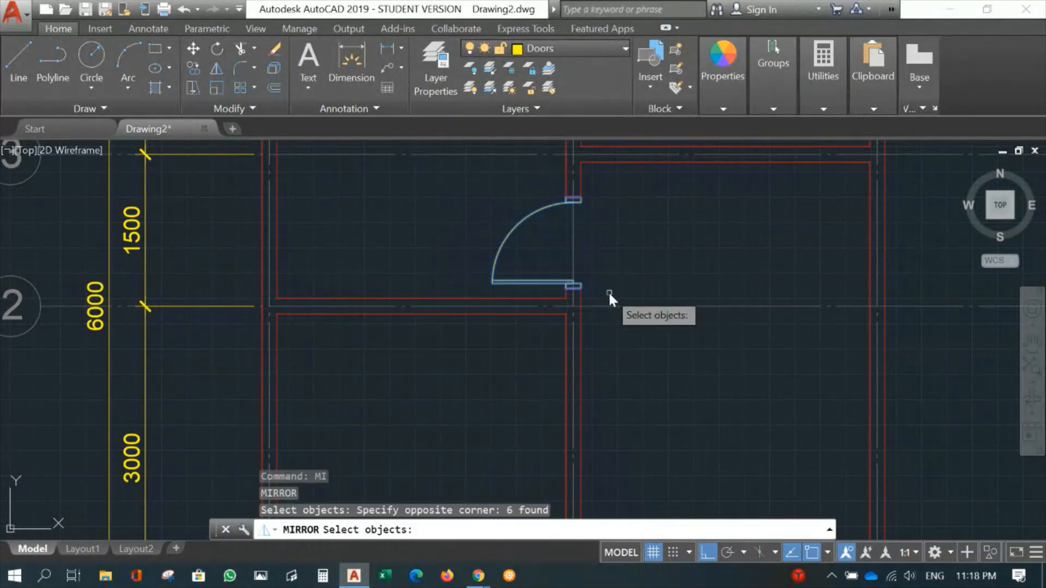
{"action": "key", "text": "Return"}
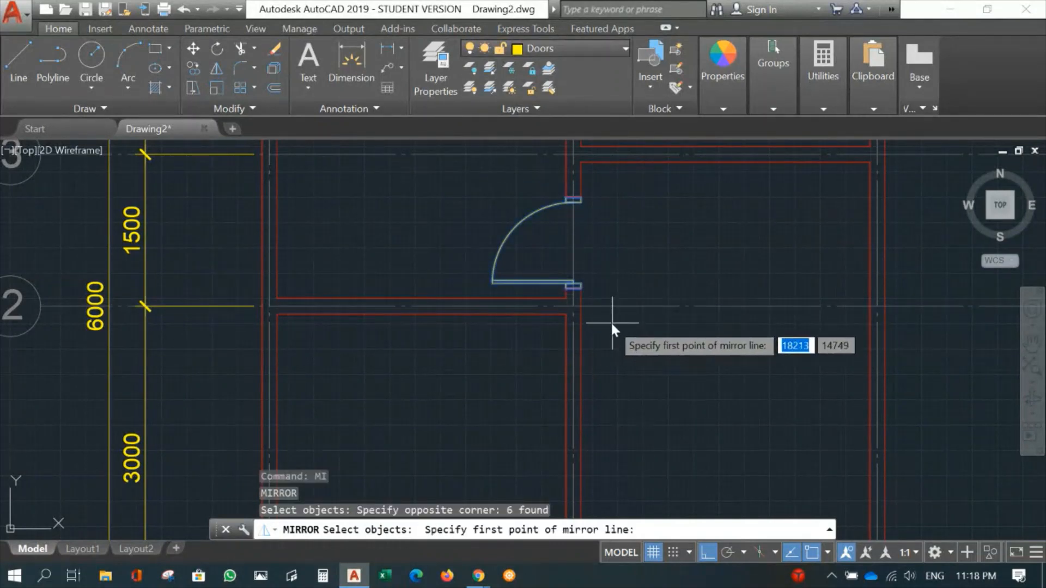
{"action": "scroll", "coordinate": [594, 324], "scroll_direction": "up", "scroll_amount": 5}
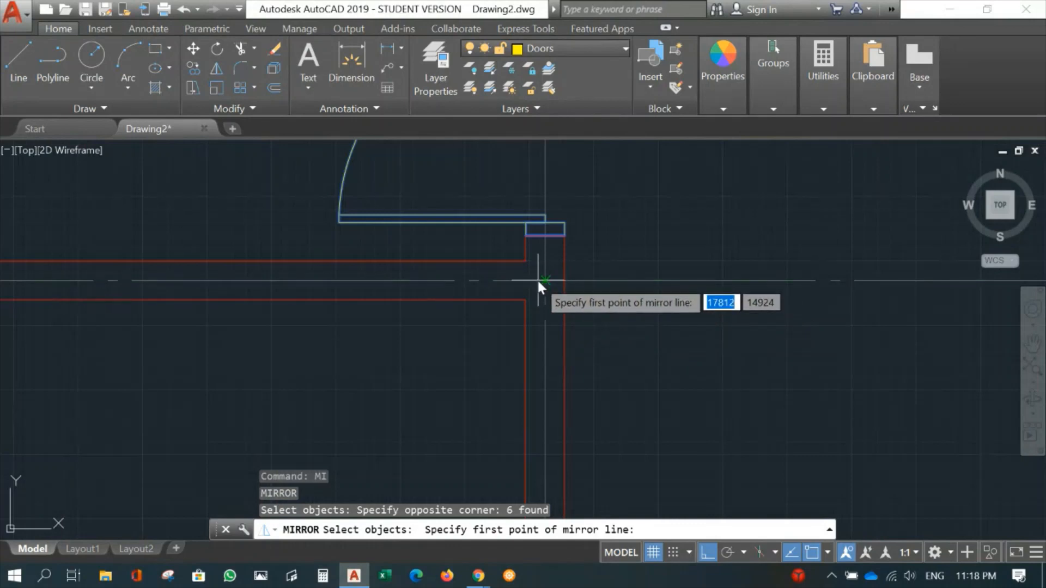
{"action": "left_click", "coordinate": [545, 280]}
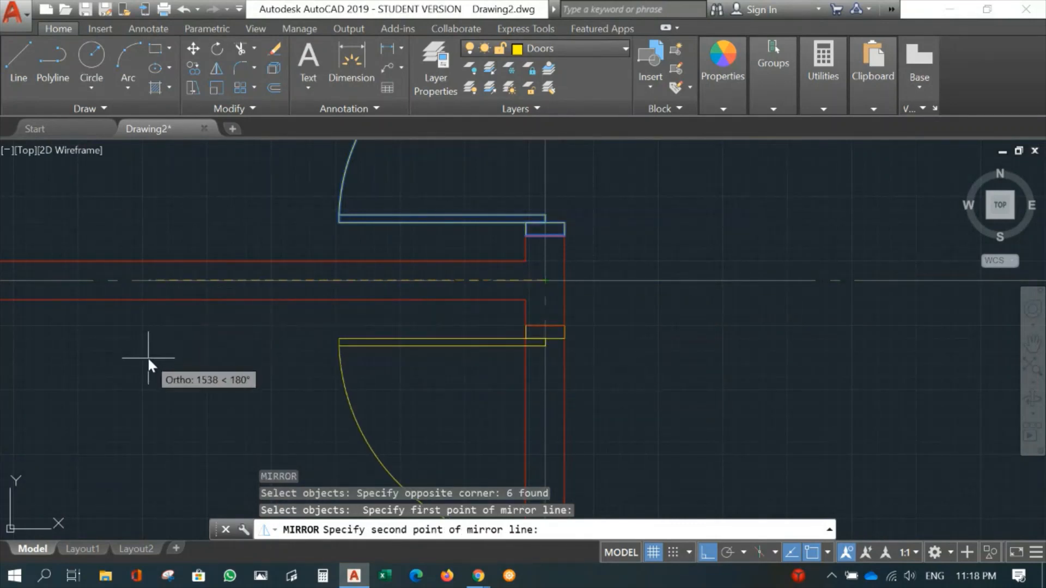
{"action": "left_click", "coordinate": [150, 343]}
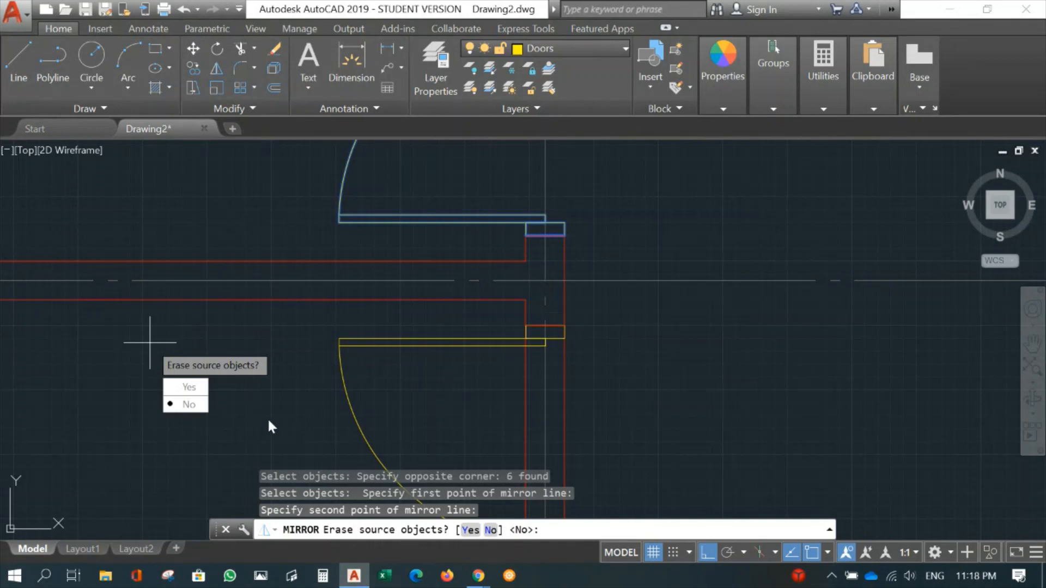
{"action": "type", "text": "n"}
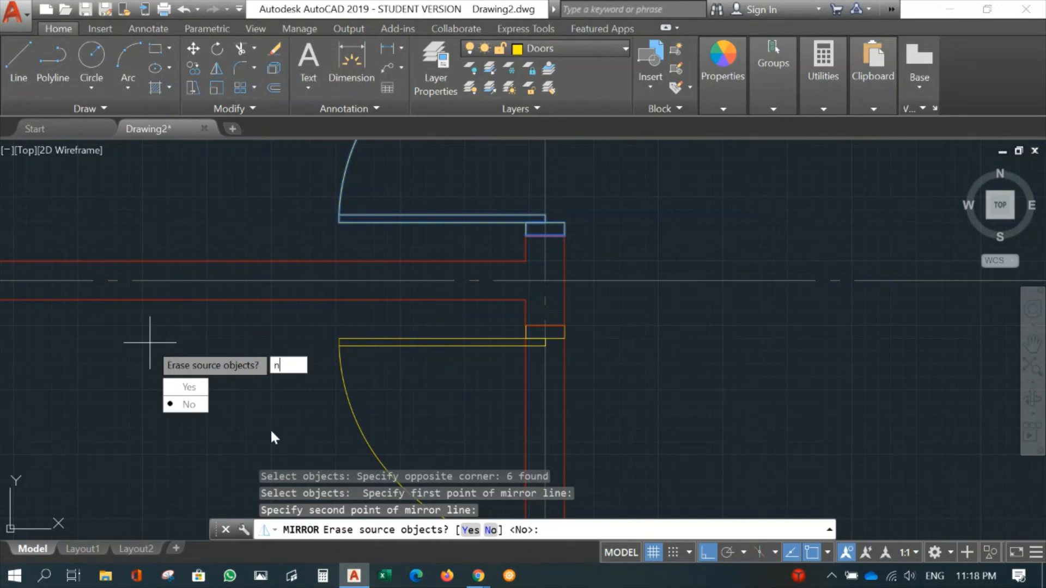
{"action": "key", "text": "Return"}
{"action": "scroll", "coordinate": [703, 436], "scroll_direction": "down", "scroll_amount": 4}
{"action": "middle_click_drag", "start_coordinate": [707, 433], "coordinate": [679, 164]}
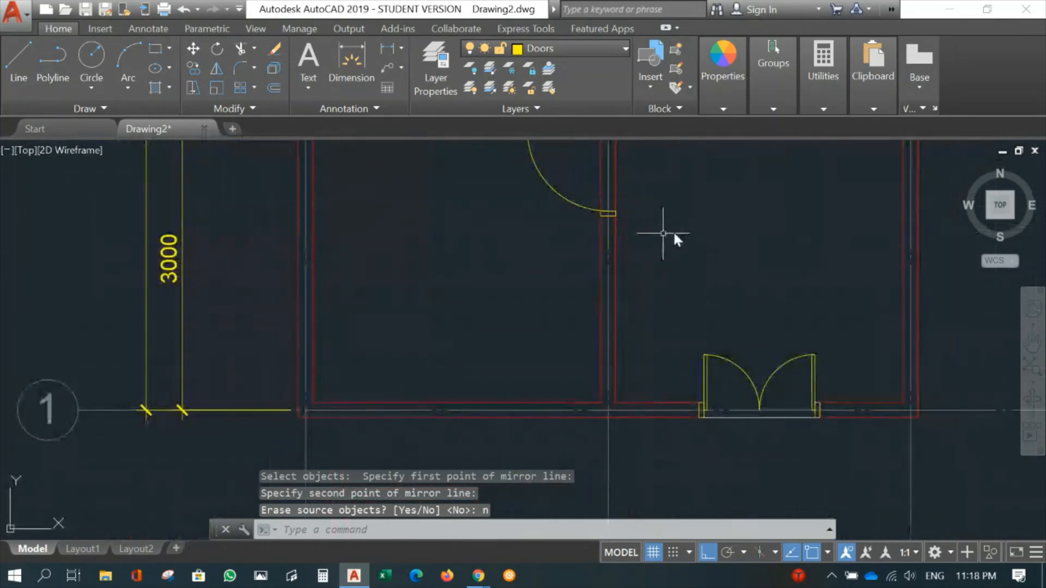
{"action": "middle_click_drag", "start_coordinate": [692, 240], "coordinate": [668, 351]}
{"action": "scroll", "coordinate": [627, 349], "scroll_direction": "up", "scroll_amount": 5}
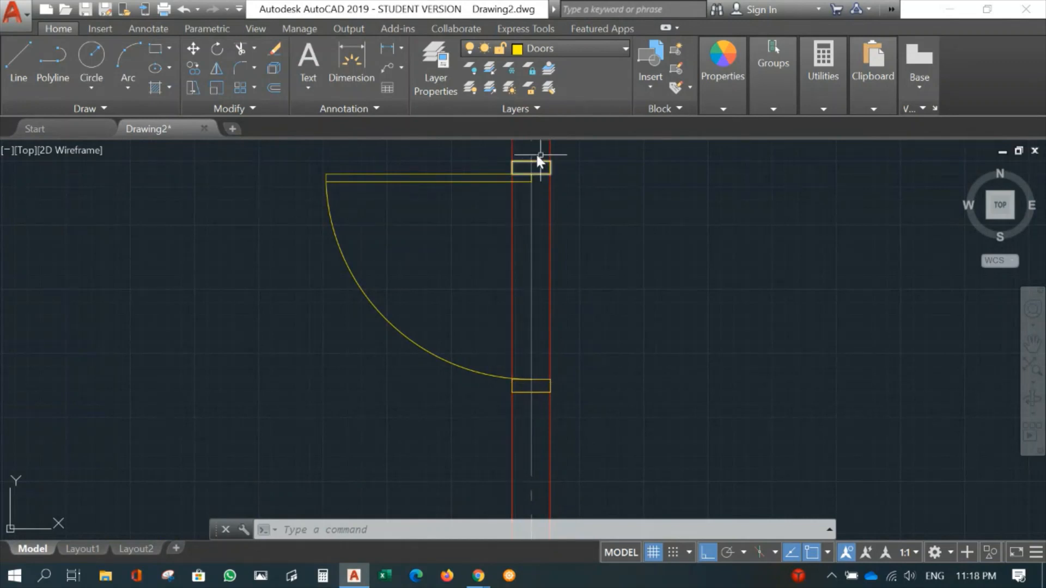
{"action": "left_click", "coordinate": [579, 48]}
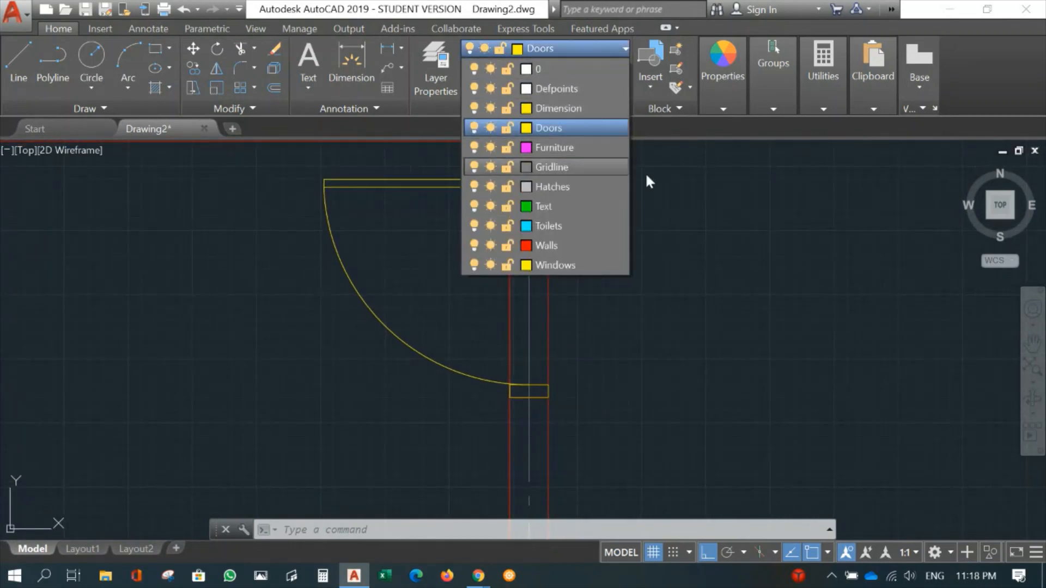
{"action": "left_click", "coordinate": [675, 190]}
{"action": "key", "text": "Escape"}
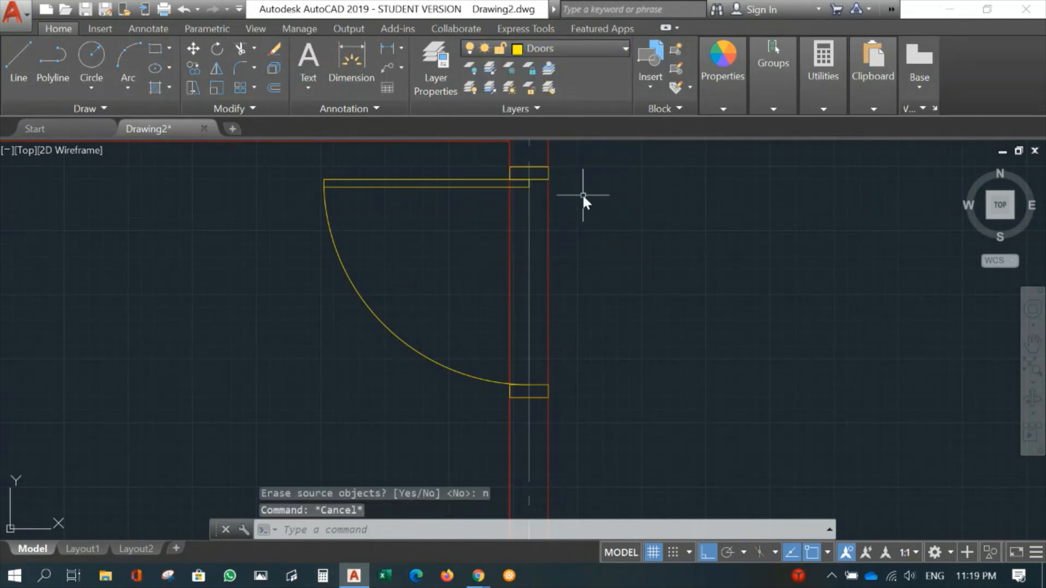
- Trim both wall lines on gridline B between the outer edges of the mirrored door's two frame pieces
{"action": "type", "text": "tr"}
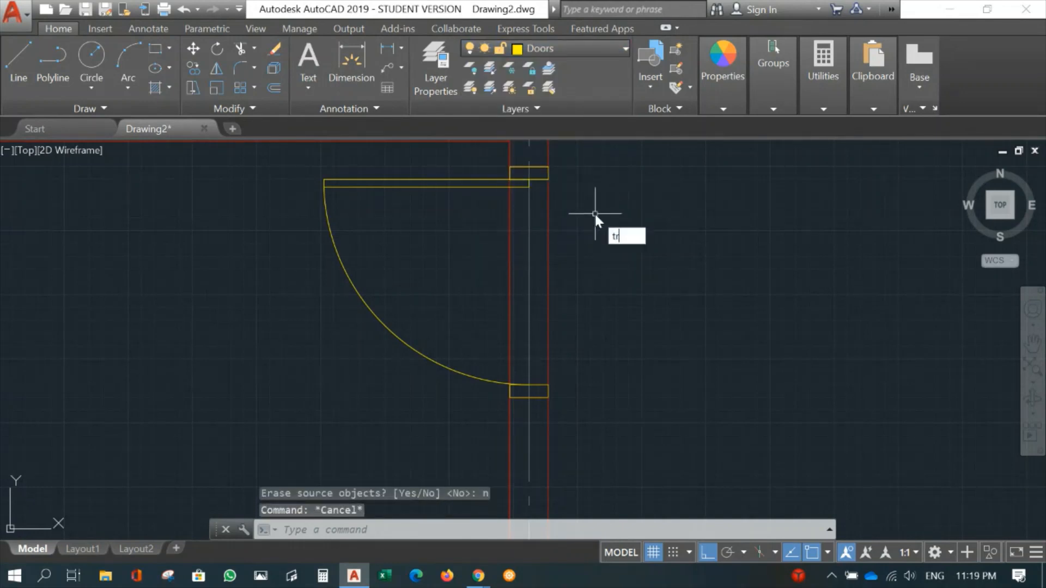
{"action": "key", "text": "Return"}
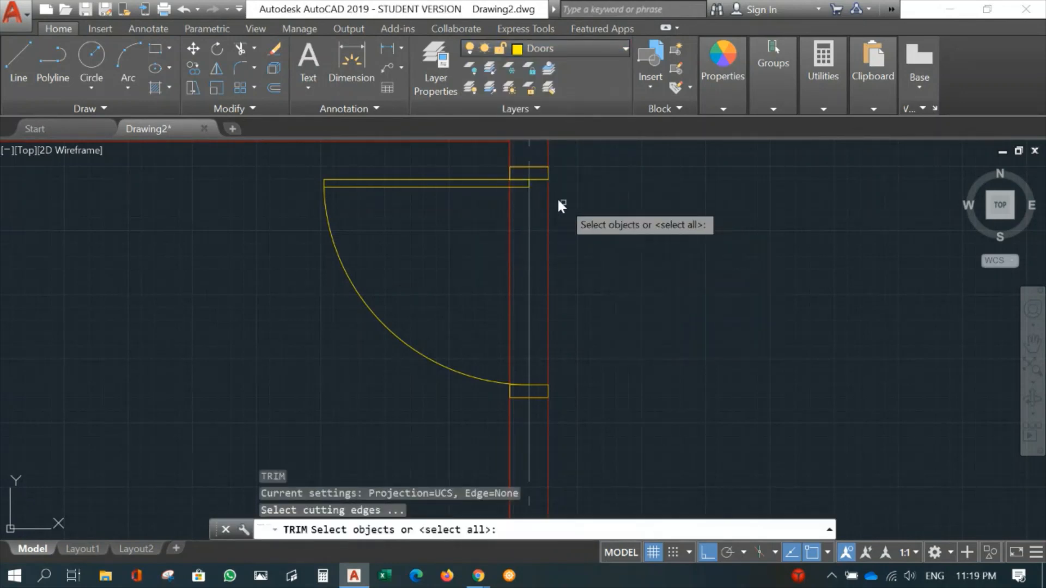
{"action": "left_click", "coordinate": [473, 154]}
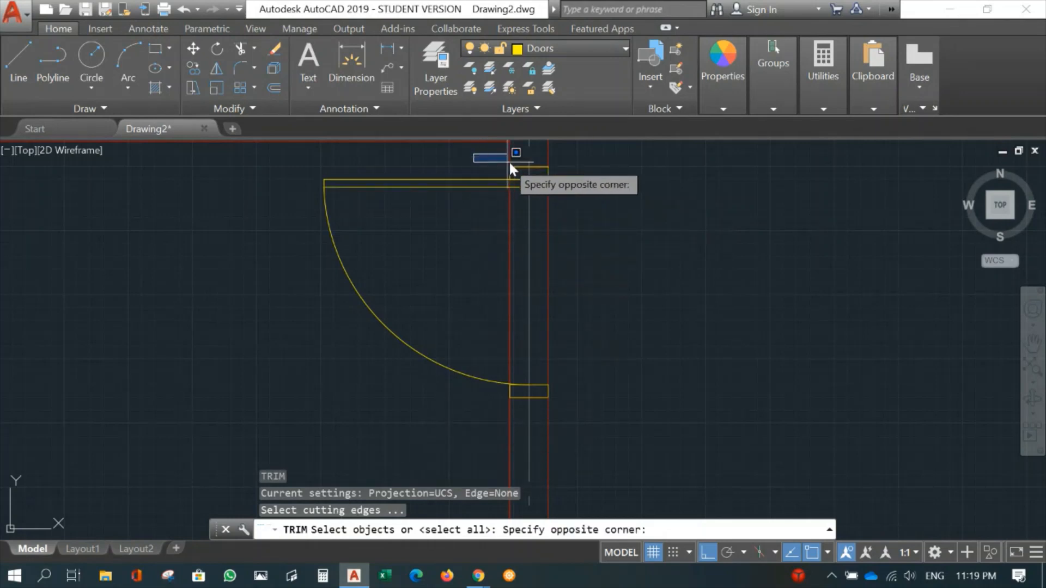
{"action": "left_click", "coordinate": [574, 169]}
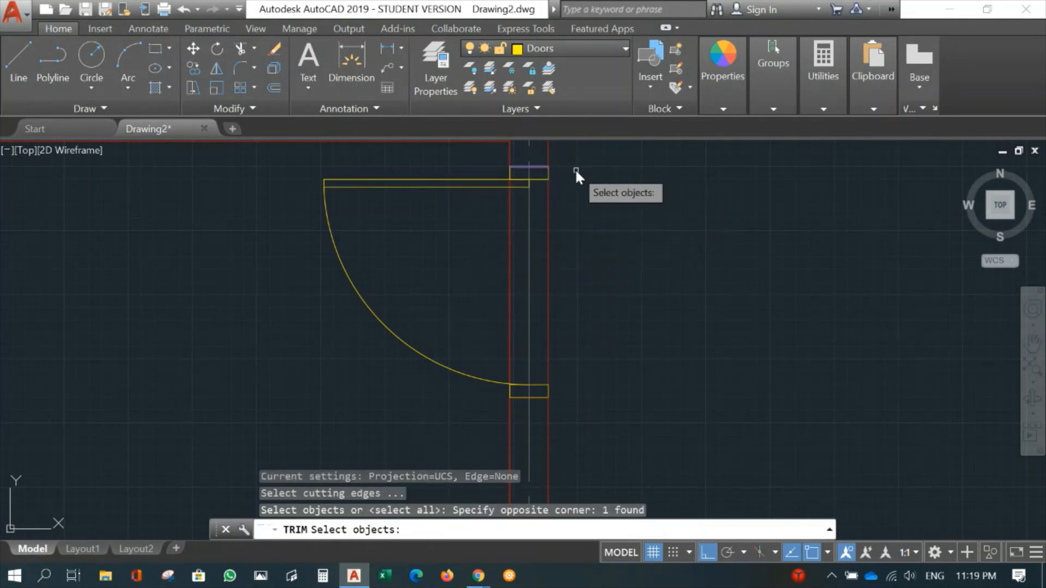
{"action": "left_click", "coordinate": [489, 388]}
{"action": "left_click", "coordinate": [574, 402]}
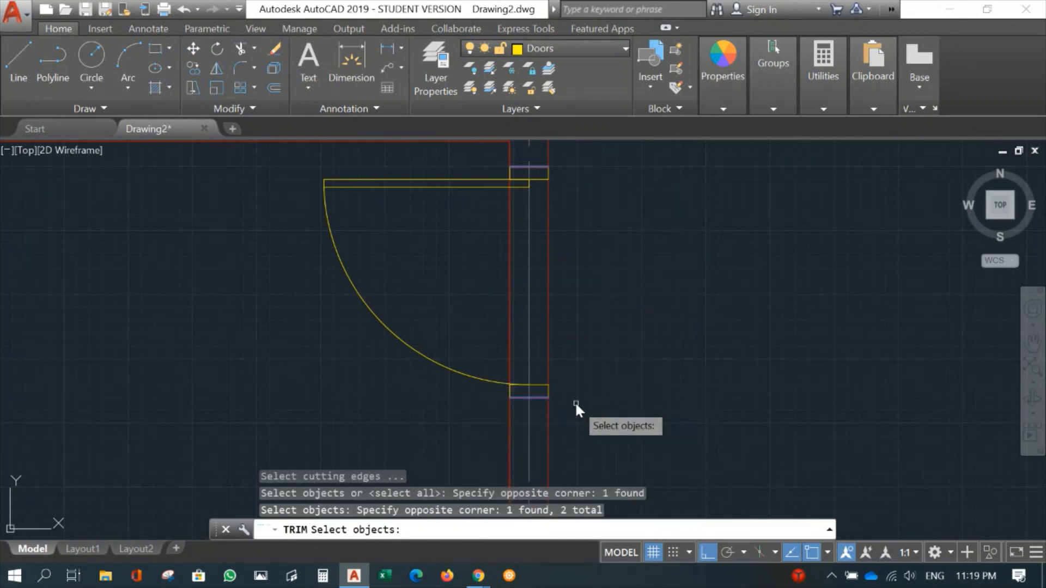
{"action": "scroll", "coordinate": [523, 413], "scroll_direction": "up", "scroll_amount": 6}
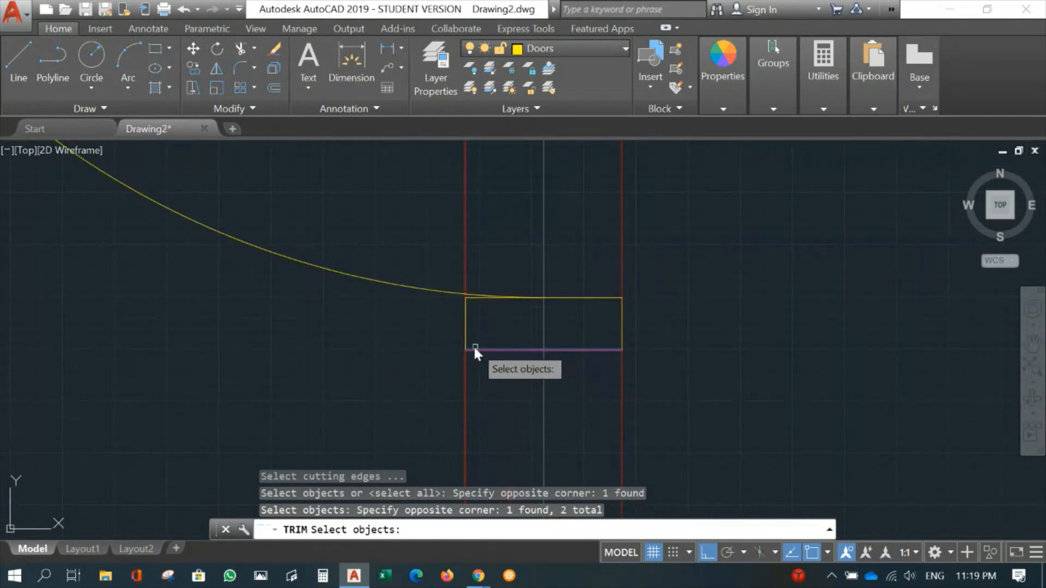
{"action": "middle_click_drag", "start_coordinate": [762, 227], "coordinate": [729, 435]}
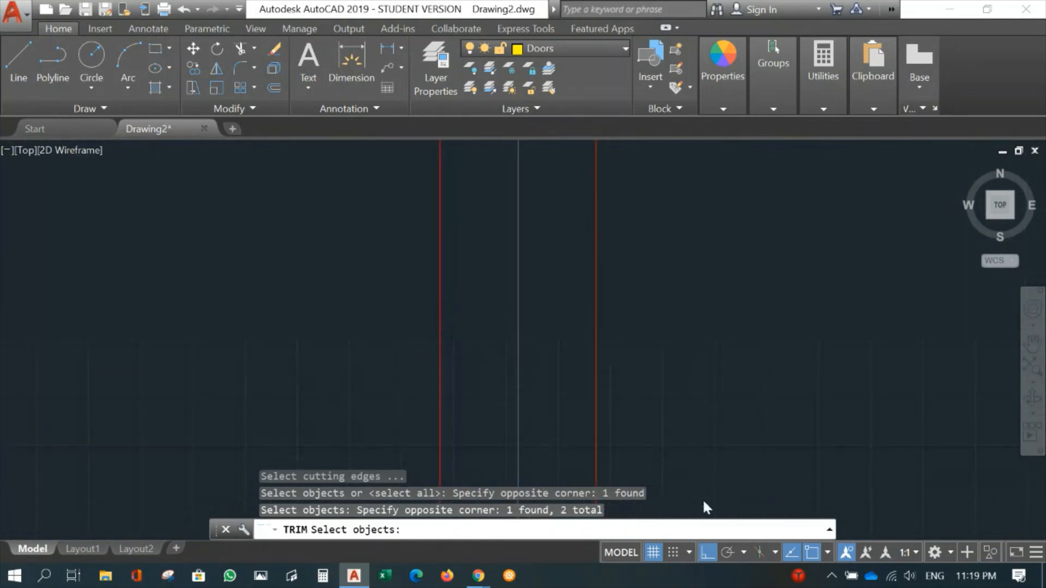
{"action": "scroll", "coordinate": [673, 163], "scroll_direction": "down", "scroll_amount": 2}
{"action": "middle_click_drag", "start_coordinate": [679, 177], "coordinate": [713, 374]}
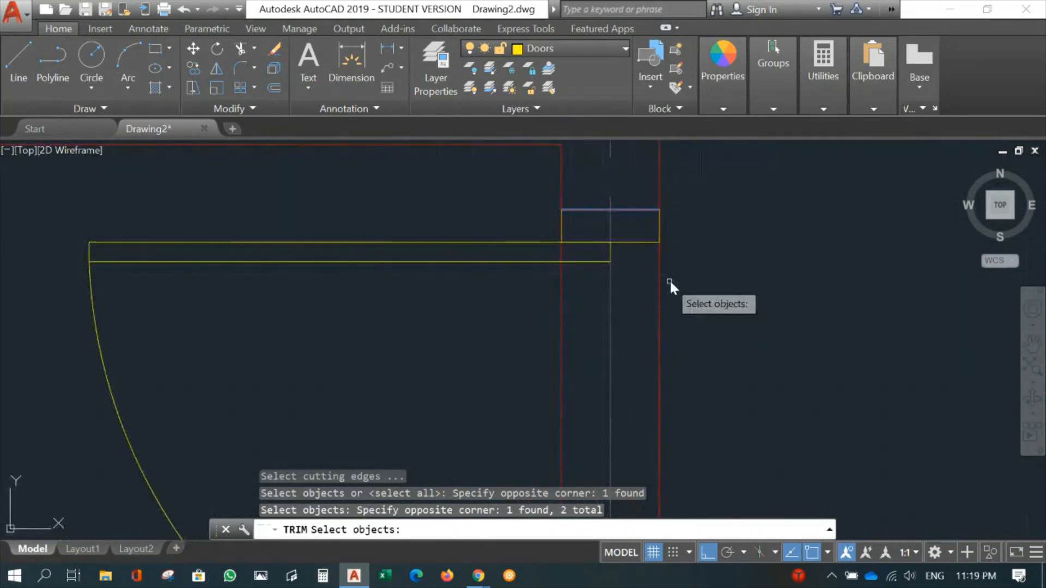
{"action": "middle_click_drag", "start_coordinate": [675, 217], "coordinate": [691, 456]}
{"action": "middle_click_drag", "start_coordinate": [692, 266], "coordinate": [688, 331]}
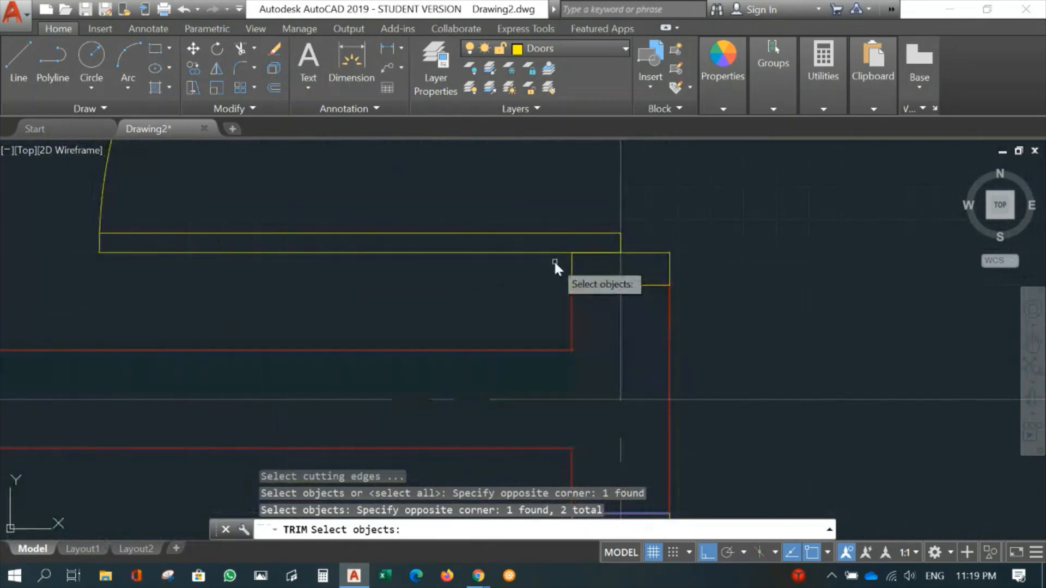
{"action": "middle_click_drag", "start_coordinate": [763, 462], "coordinate": [671, 138]}
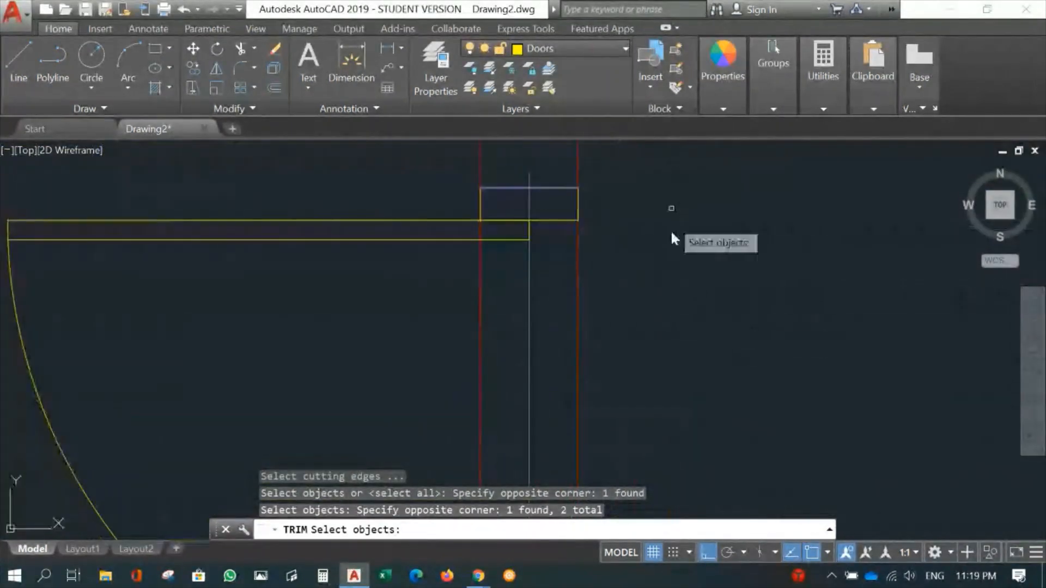
{"action": "middle_click_drag", "start_coordinate": [677, 313], "coordinate": [724, 70]}
{"action": "scroll", "coordinate": [710, 203], "scroll_direction": "down", "scroll_amount": 2}
{"action": "middle_click_drag", "start_coordinate": [708, 202], "coordinate": [661, 304]}
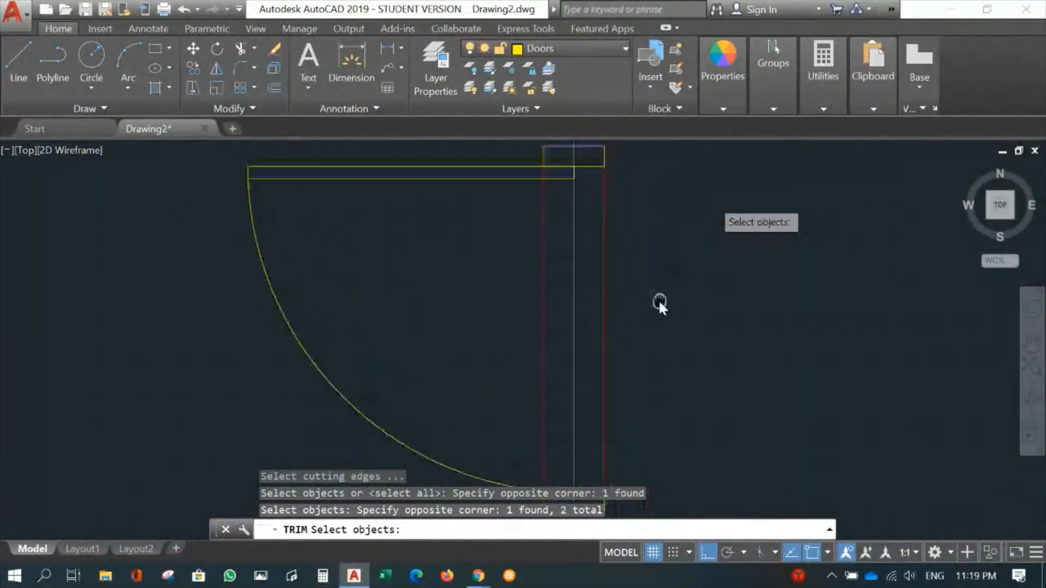
{"action": "scroll", "coordinate": [645, 262], "scroll_direction": "down", "scroll_amount": 2}
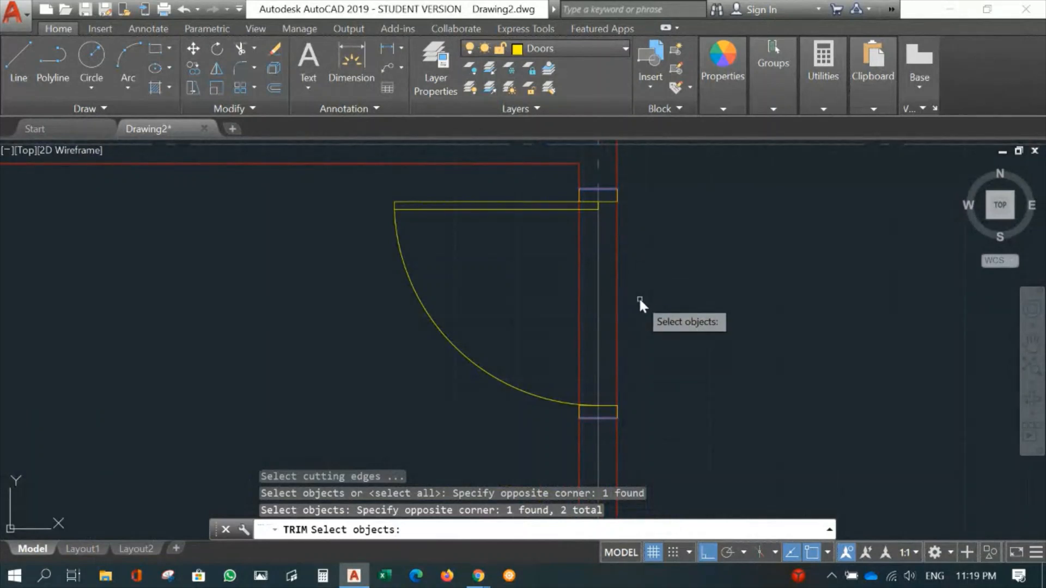
{"action": "key", "text": "Return"}
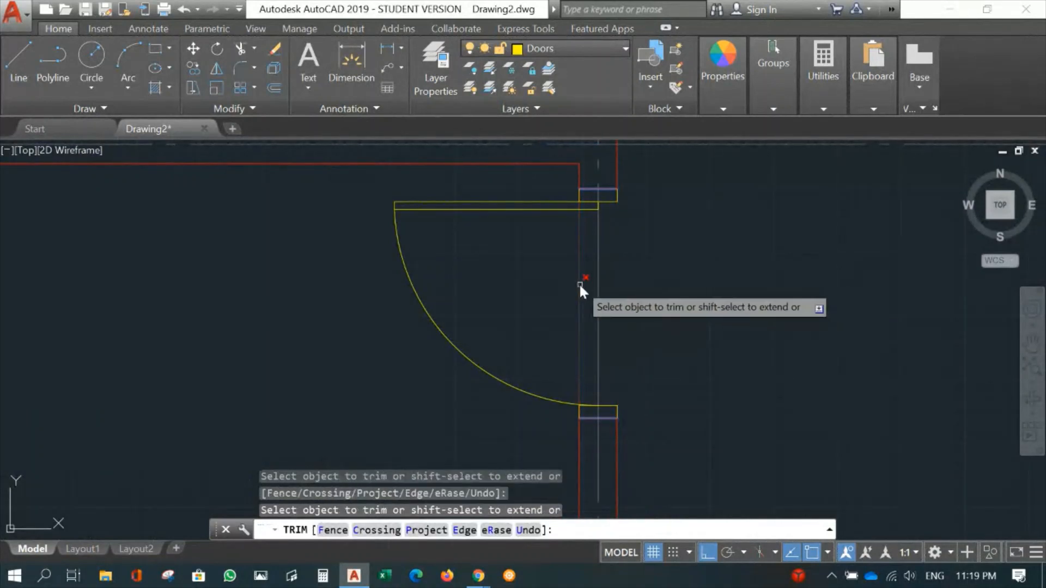
{"action": "left_click", "coordinate": [580, 283]}
{"action": "left_click", "coordinate": [617, 281]}
{"action": "key", "text": "Return"}
- Copy the door above gridline 2 from its lower frame piece's bottom-right corner to a Nearest point on gridline B's left wall line, just above gridline 3
{"action": "scroll", "coordinate": [800, 294], "scroll_direction": "down", "scroll_amount": 6}
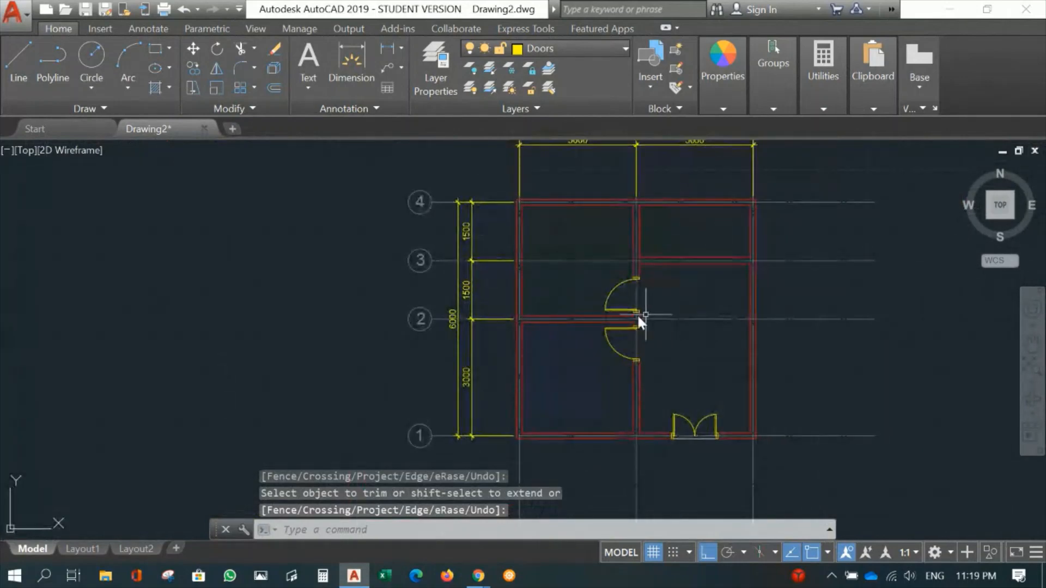
{"action": "scroll", "coordinate": [672, 321], "scroll_direction": "up", "scroll_amount": 3}
{"action": "middle_click_drag", "start_coordinate": [672, 320], "coordinate": [659, 304]}
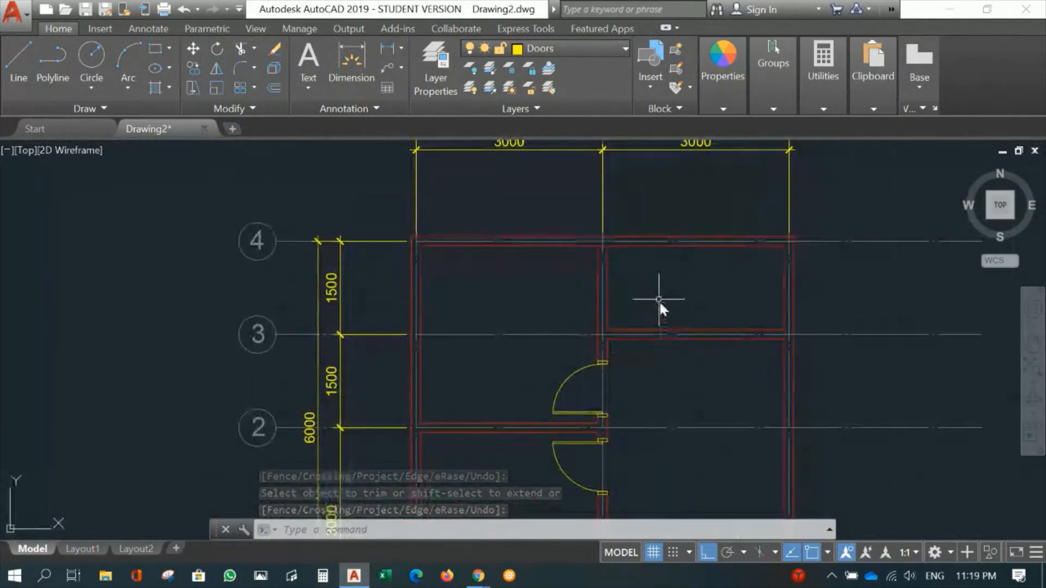
{"action": "scroll", "coordinate": [601, 266], "scroll_direction": "up", "scroll_amount": 4}
{"action": "scroll", "coordinate": [653, 223], "scroll_direction": "up", "scroll_amount": 2}
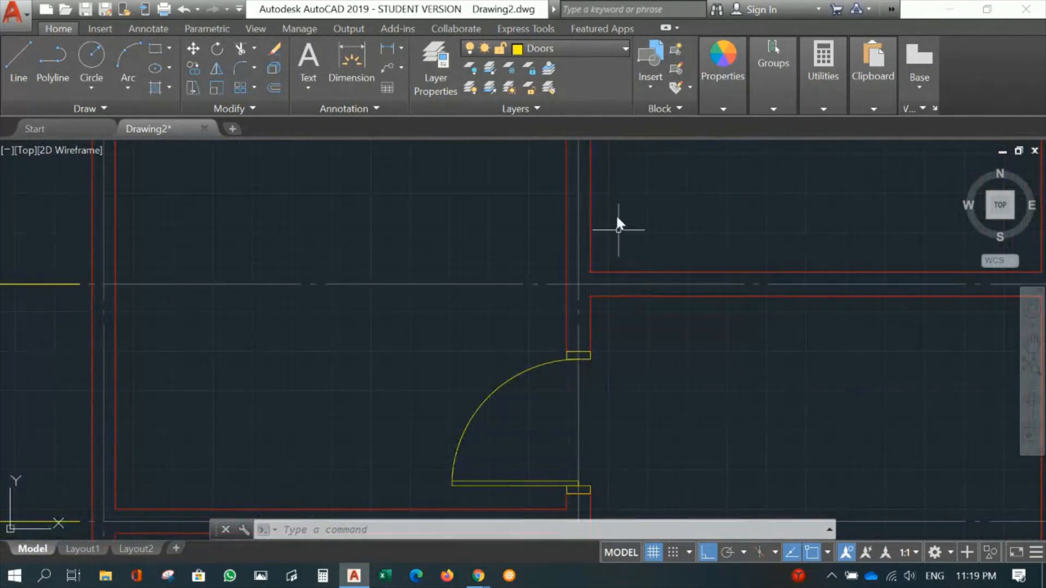
{"action": "middle_click_drag", "start_coordinate": [632, 378], "coordinate": [679, 304]}
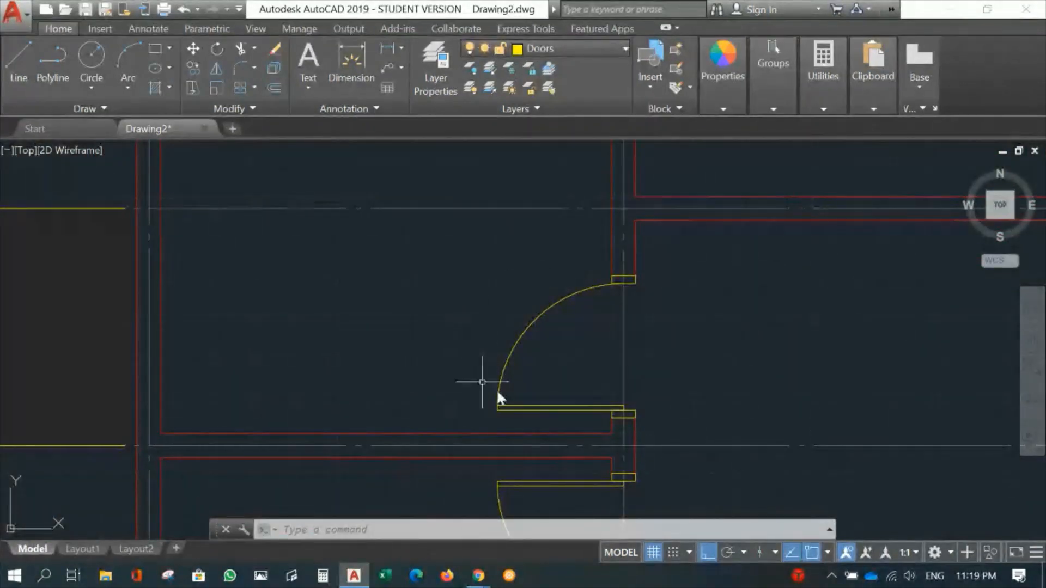
{"action": "type", "text": "CO"}
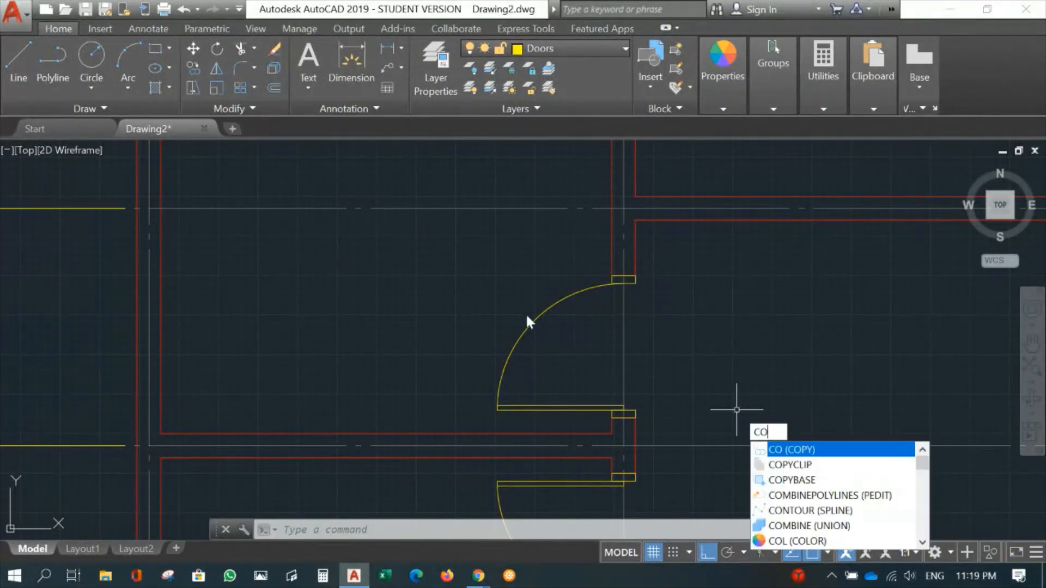
{"action": "key", "text": "Return"}
{"action": "left_click", "coordinate": [416, 261]}
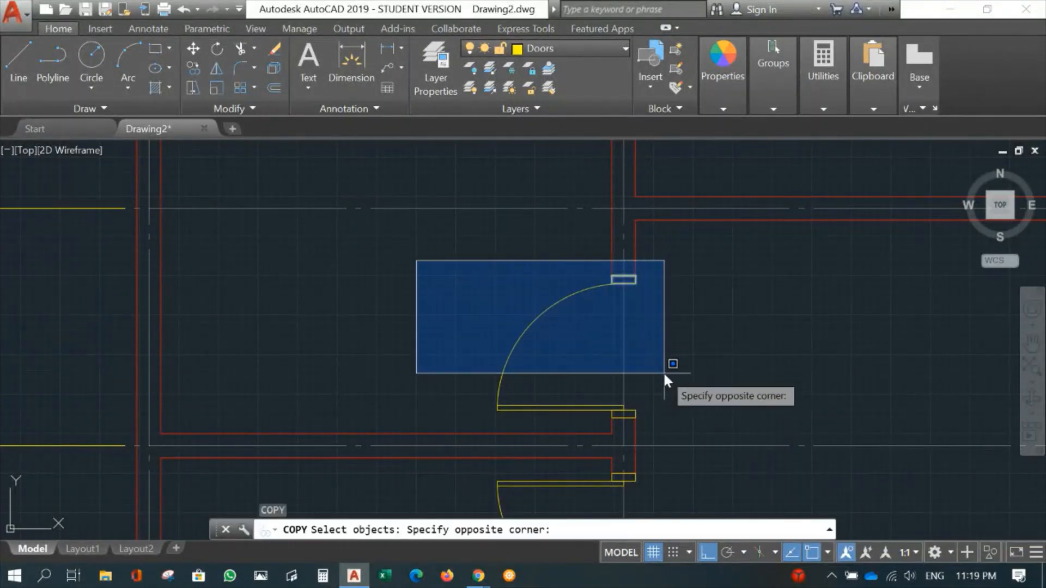
{"action": "left_click", "coordinate": [691, 424]}
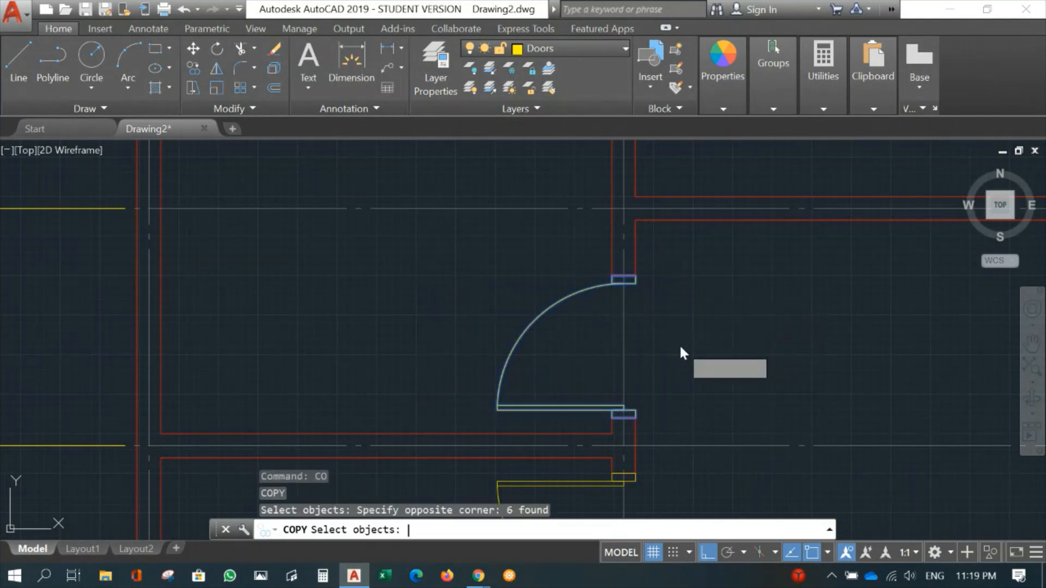
{"action": "key", "text": "Return"}
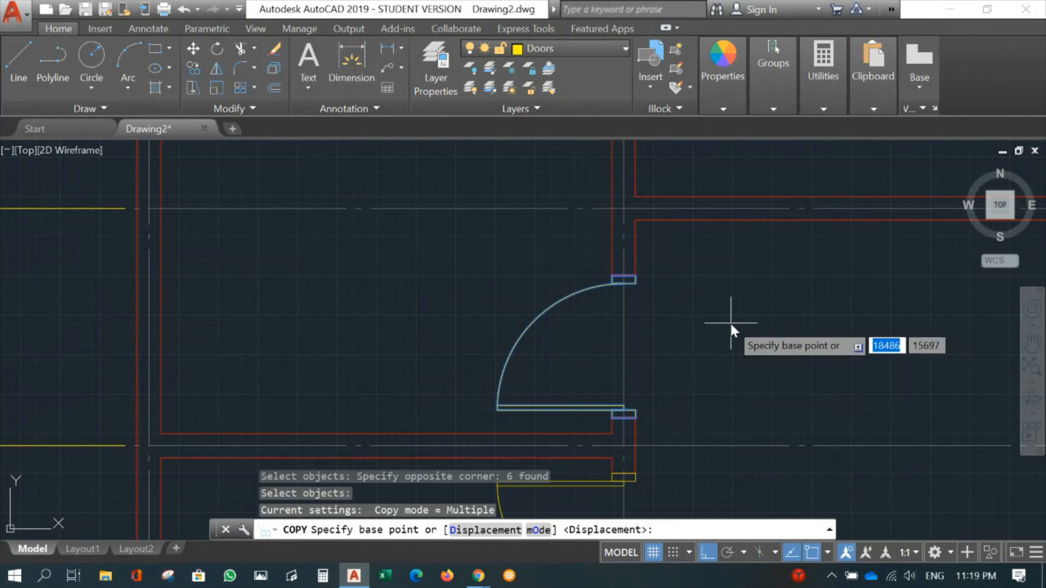
{"action": "left_click", "coordinate": [633, 416]}
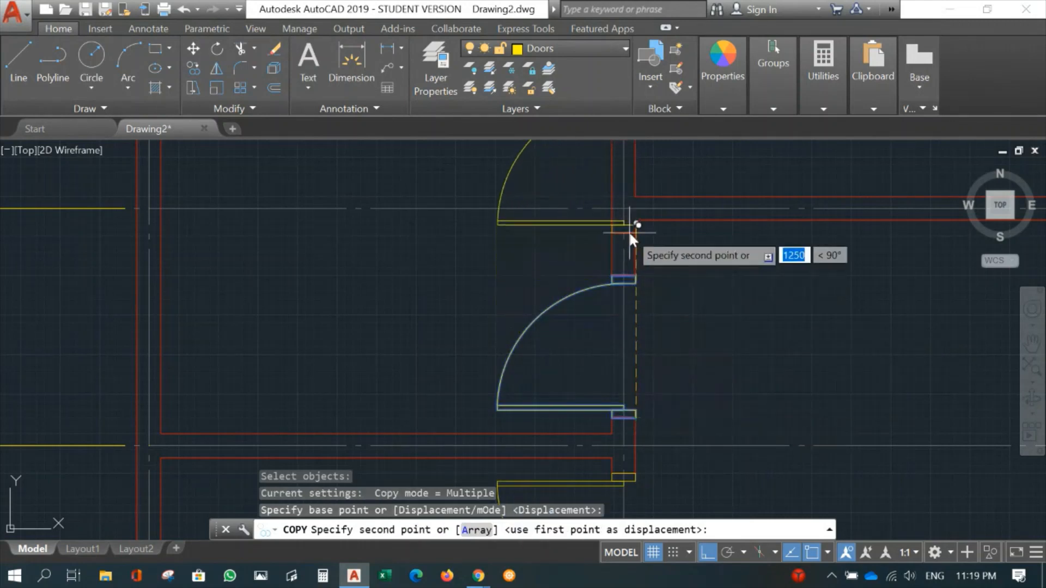
{"action": "middle_click_drag", "start_coordinate": [633, 228], "coordinate": [658, 434]}
{"action": "scroll", "coordinate": [659, 417], "scroll_direction": "up", "scroll_amount": 3}
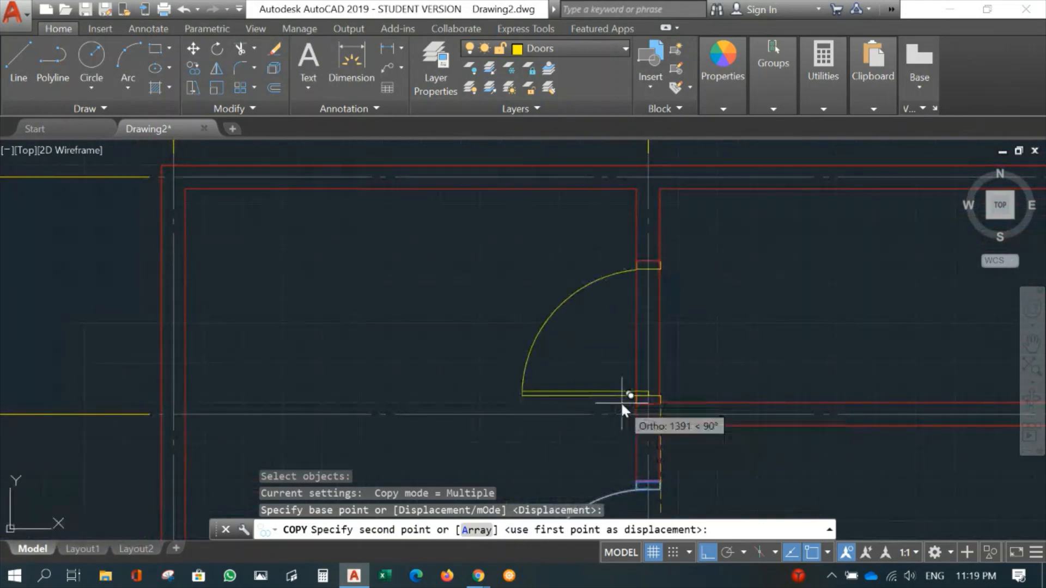
{"action": "scroll", "coordinate": [651, 396], "scroll_direction": "up", "scroll_amount": 4}
{"action": "middle_click_drag", "start_coordinate": [752, 380], "coordinate": [766, 307]}
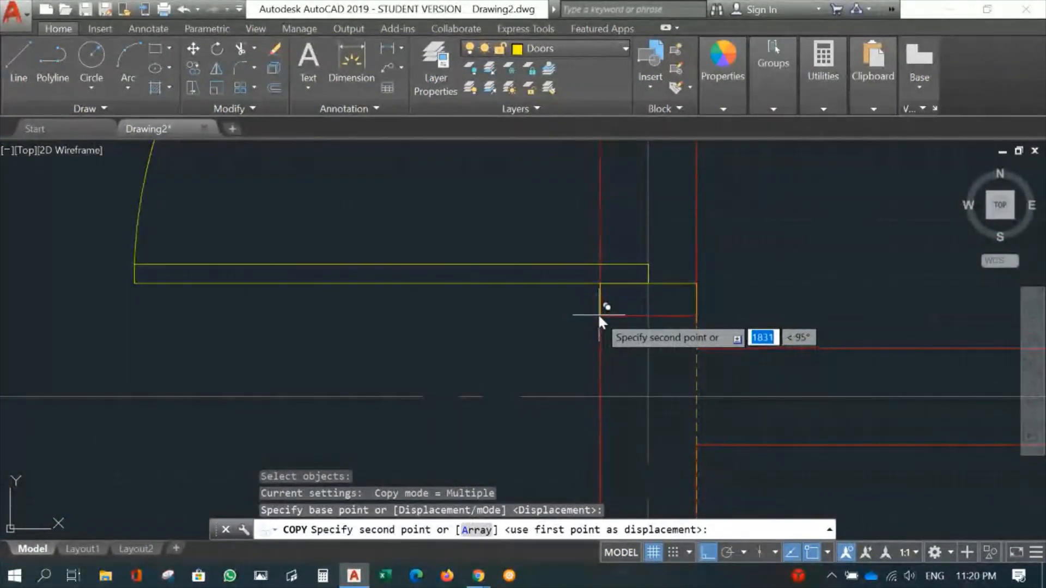
{"action": "type", "text": "ne"}
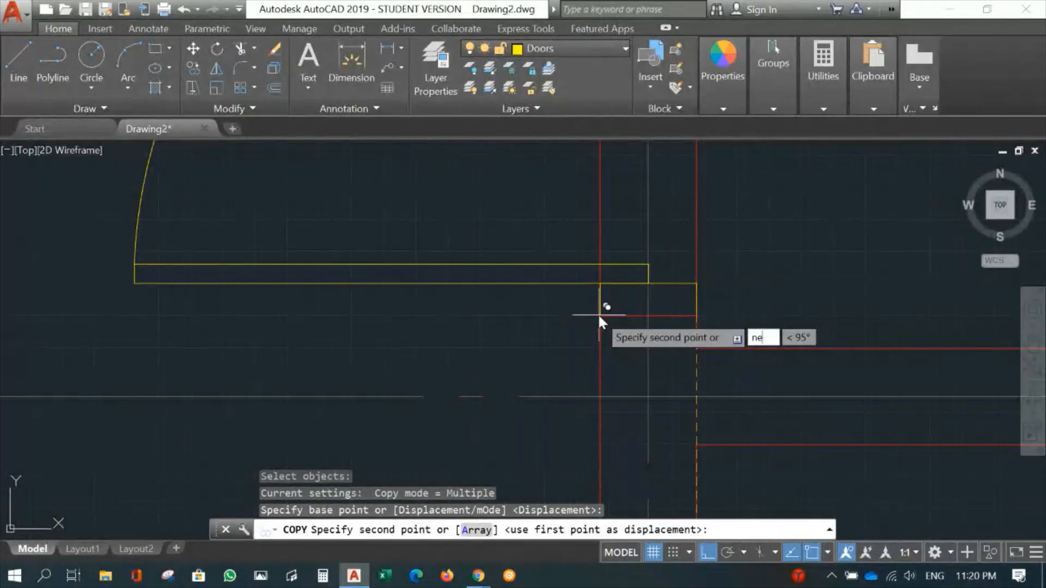
{"action": "type", "text": "a"}
{"action": "key", "text": "Return"}
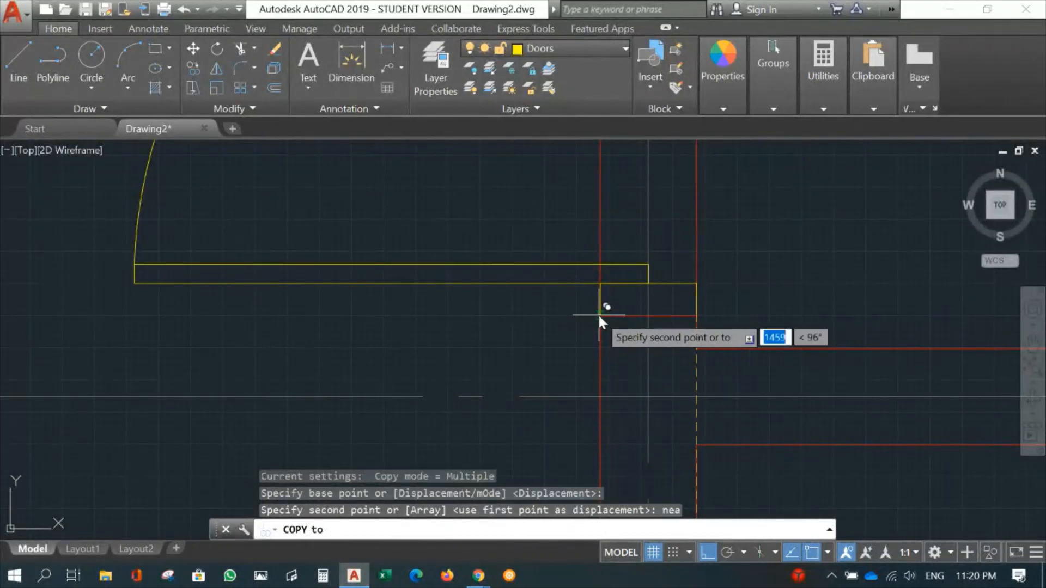
{"action": "left_click", "coordinate": [600, 315]}
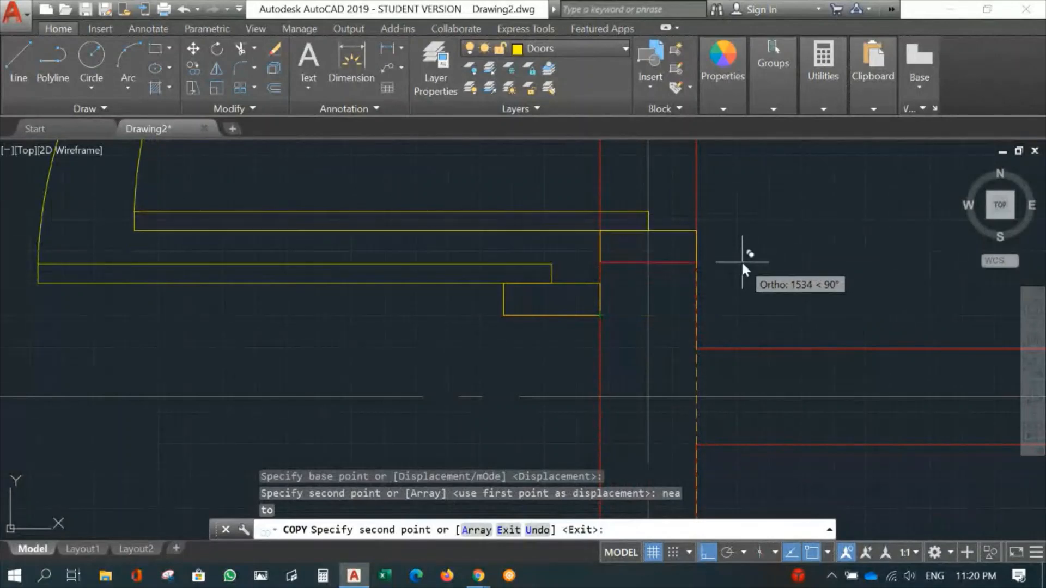
{"action": "key", "text": "Return"}
- Inspect the list of running object snap modes for the Nearest option
{"action": "scroll", "coordinate": [761, 267], "scroll_direction": "down", "scroll_amount": 5}
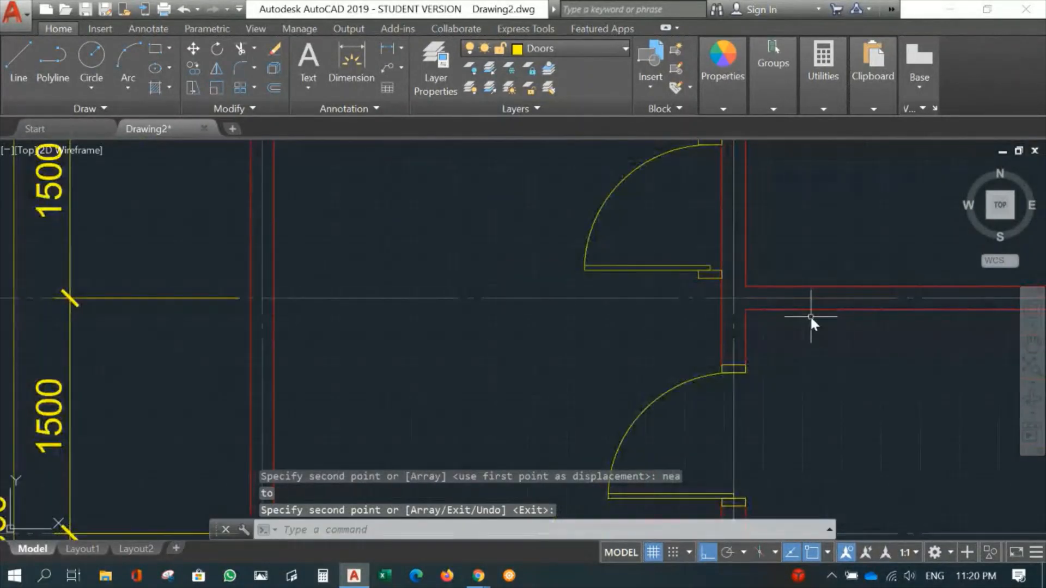
{"action": "middle_click_drag", "start_coordinate": [800, 310], "coordinate": [784, 405]}
{"action": "middle_click_drag", "start_coordinate": [790, 330], "coordinate": [765, 239]}
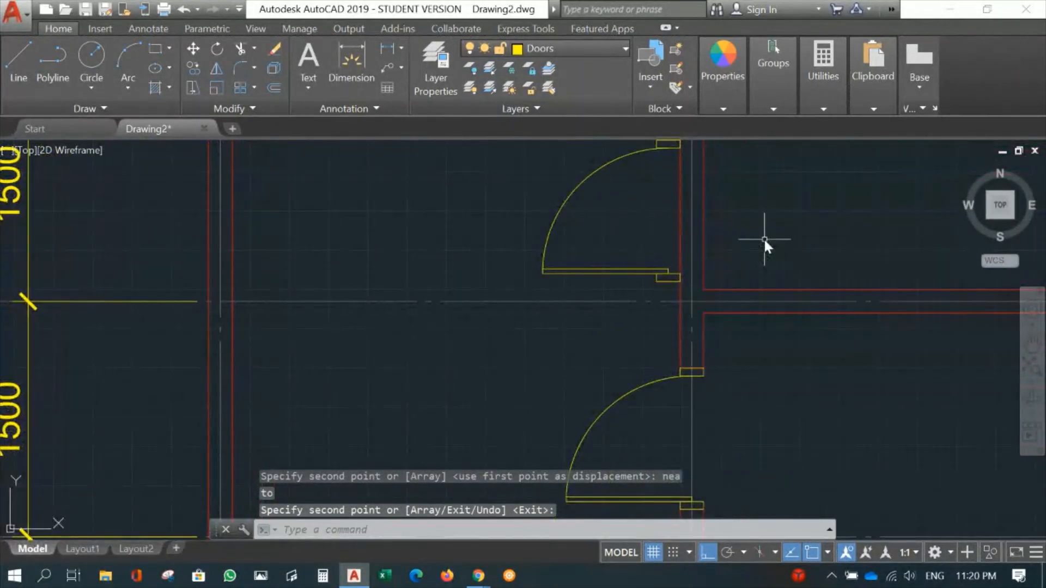
{"action": "left_click", "coordinate": [825, 552]}
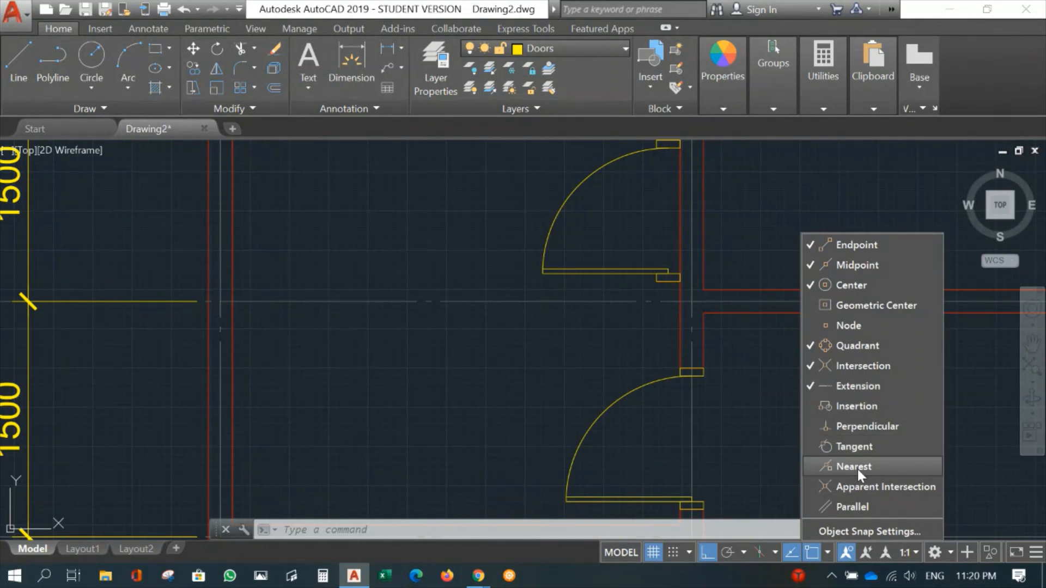
{"action": "left_click", "coordinate": [583, 350]}
{"action": "scroll", "coordinate": [745, 230], "scroll_direction": "down", "scroll_amount": 2}
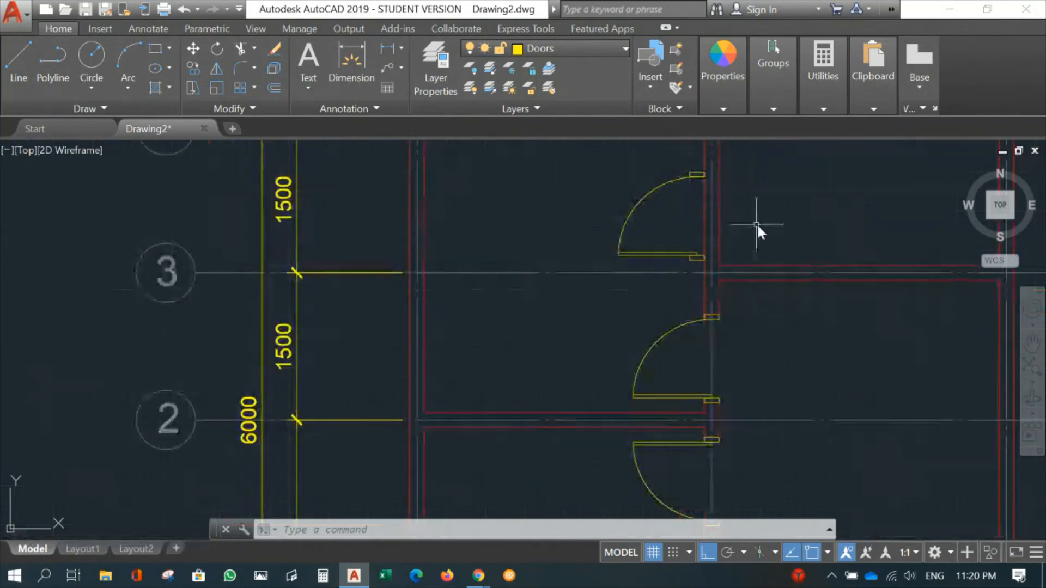
{"action": "middle_click_drag", "start_coordinate": [763, 230], "coordinate": [753, 287]}
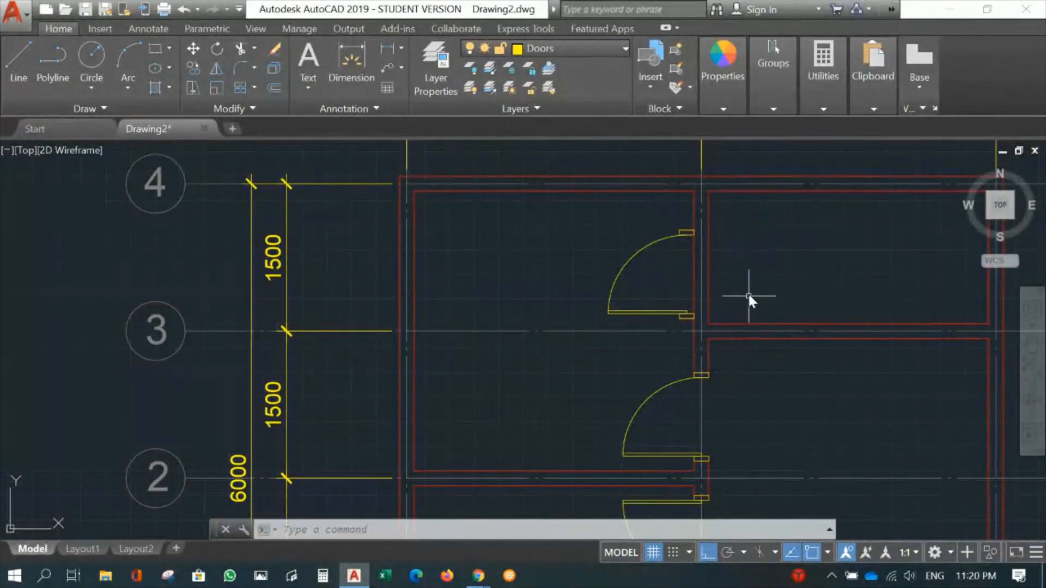
- Mirror the copied door with its frame pieces about gridline B's left wall line into the upper-right room, erasing the source objects
{"action": "scroll", "coordinate": [755, 286], "scroll_direction": "up", "scroll_amount": 2}
{"action": "middle_click_drag", "start_coordinate": [762, 253], "coordinate": [712, 293]}
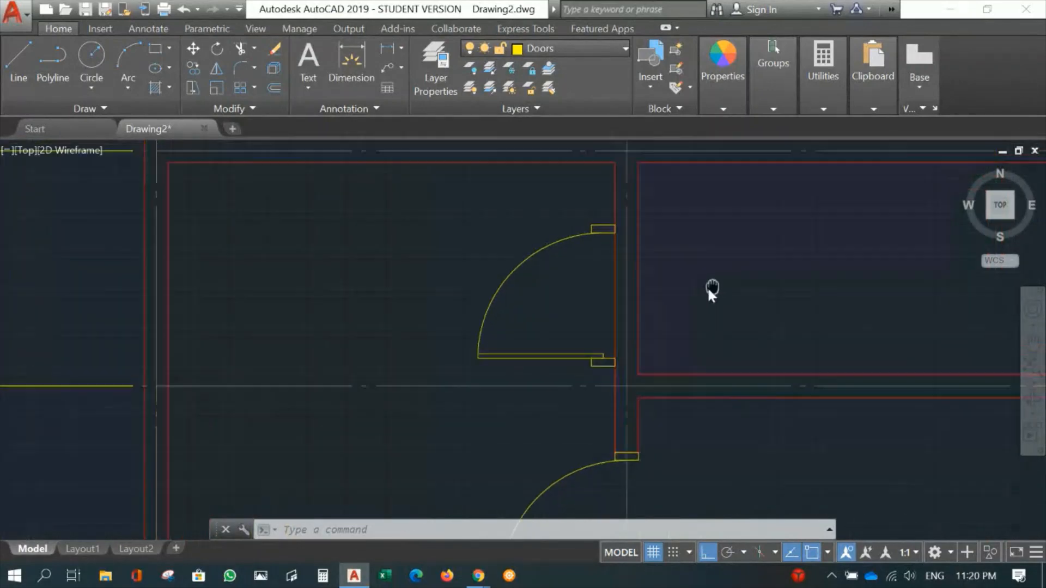
{"action": "scroll", "coordinate": [708, 293], "scroll_direction": "up", "scroll_amount": 2}
{"action": "middle_click_drag", "start_coordinate": [614, 289], "coordinate": [616, 284]}
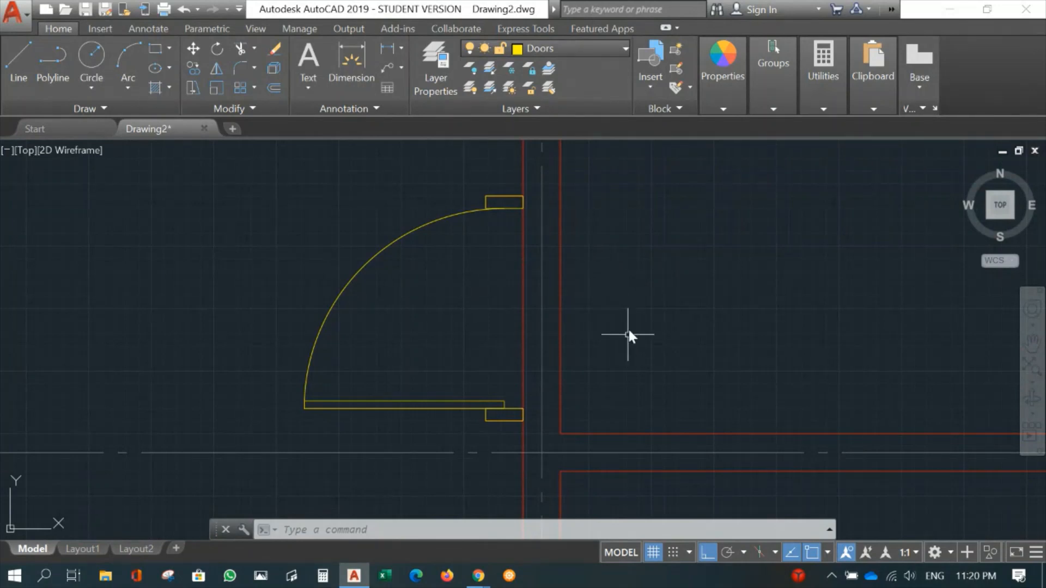
{"action": "type", "text": "MI"}
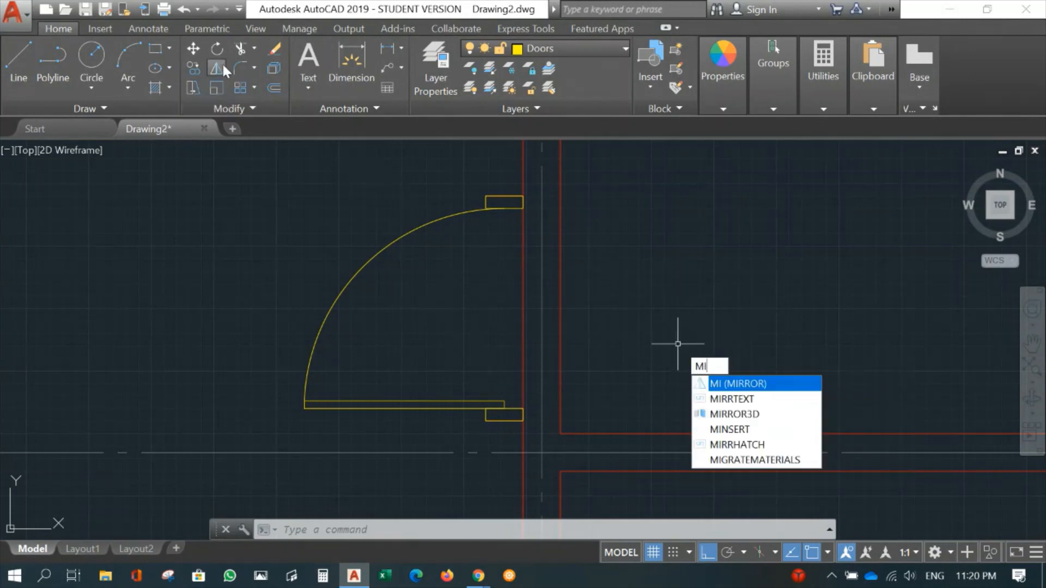
{"action": "key", "text": "Return"}
{"action": "left_click", "coordinate": [209, 164]}
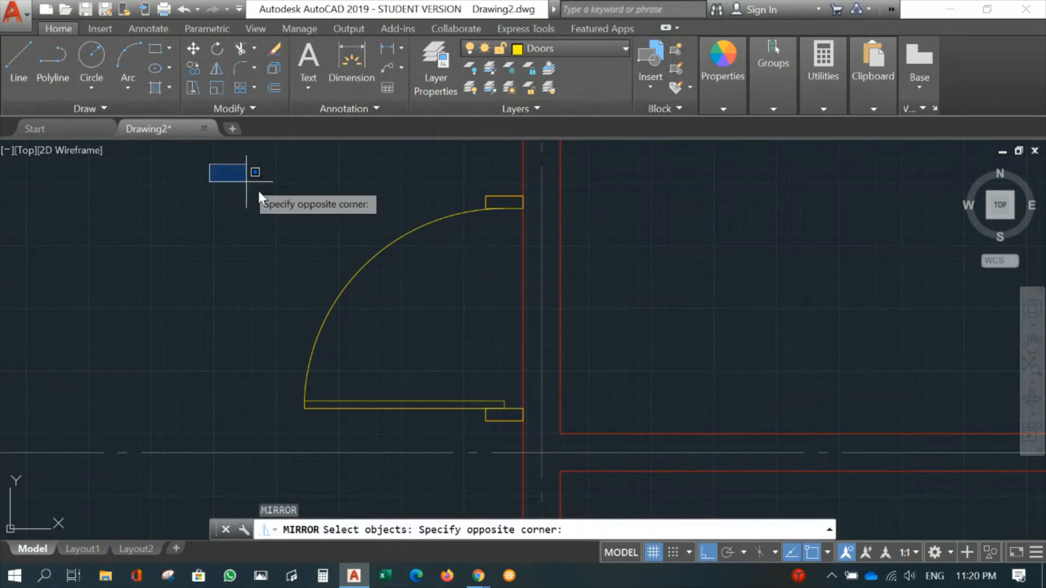
{"action": "left_click", "coordinate": [611, 438]}
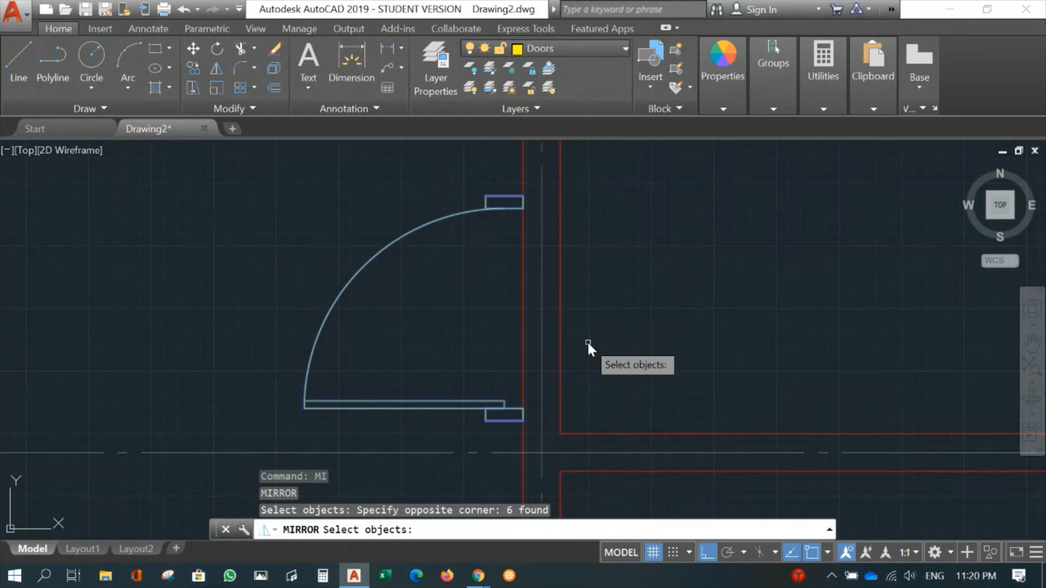
{"action": "key", "text": "Return"}
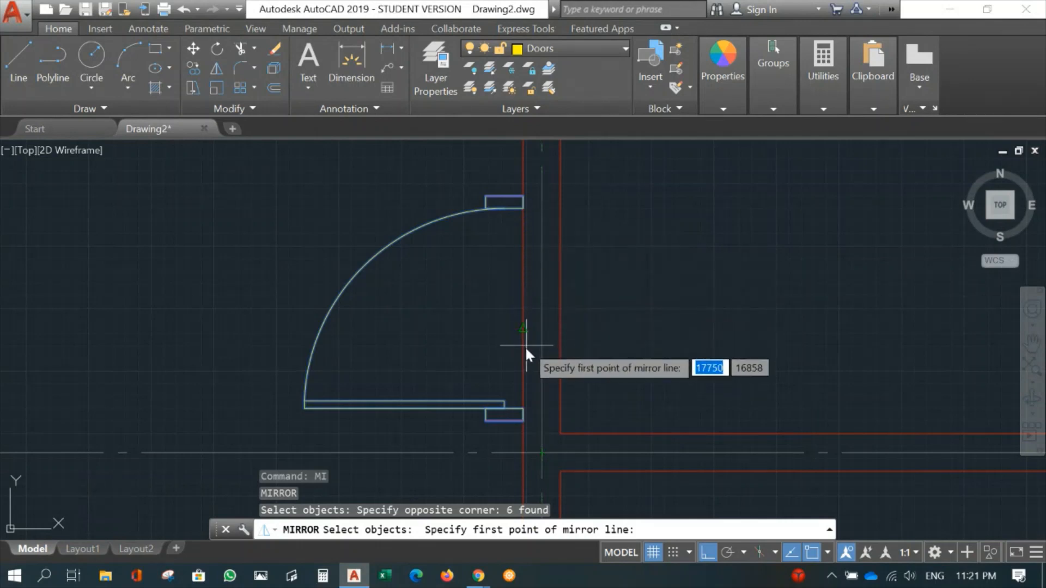
{"action": "left_click", "coordinate": [523, 406]}
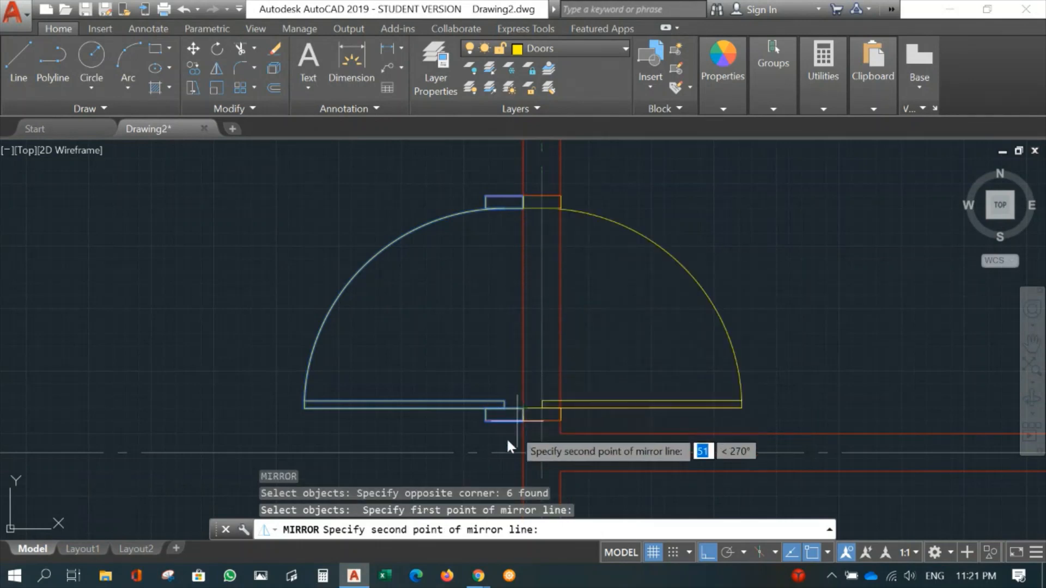
{"action": "middle_click_drag", "start_coordinate": [490, 461], "coordinate": [541, 301]}
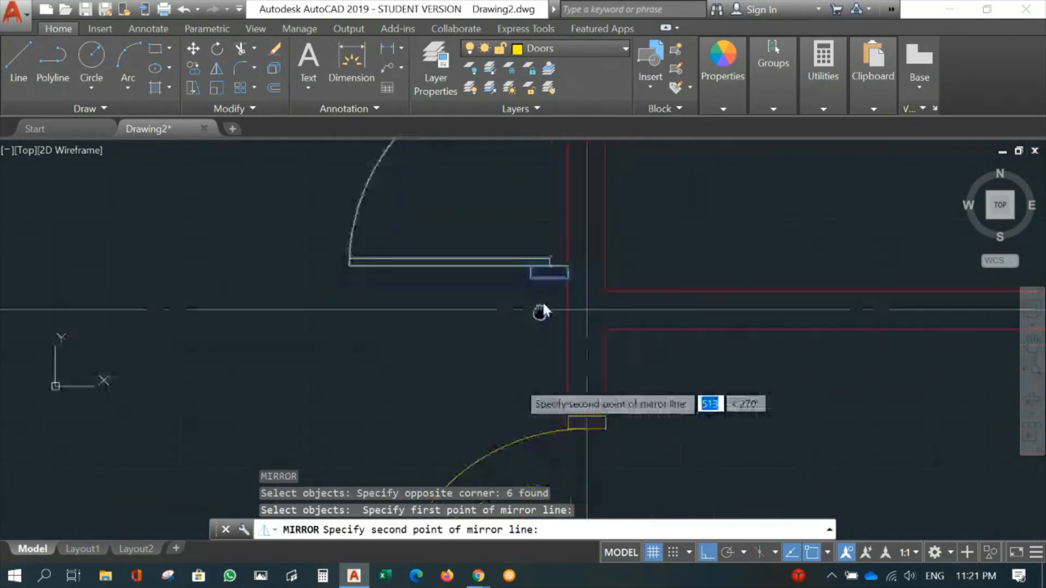
{"action": "left_click", "coordinate": [521, 352]}
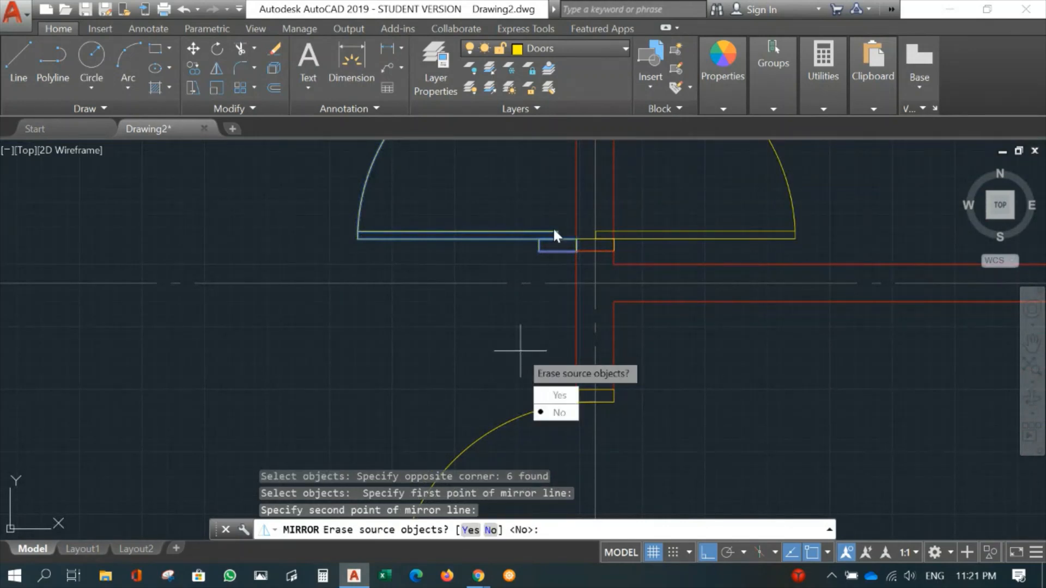
{"action": "left_click", "coordinate": [554, 397]}
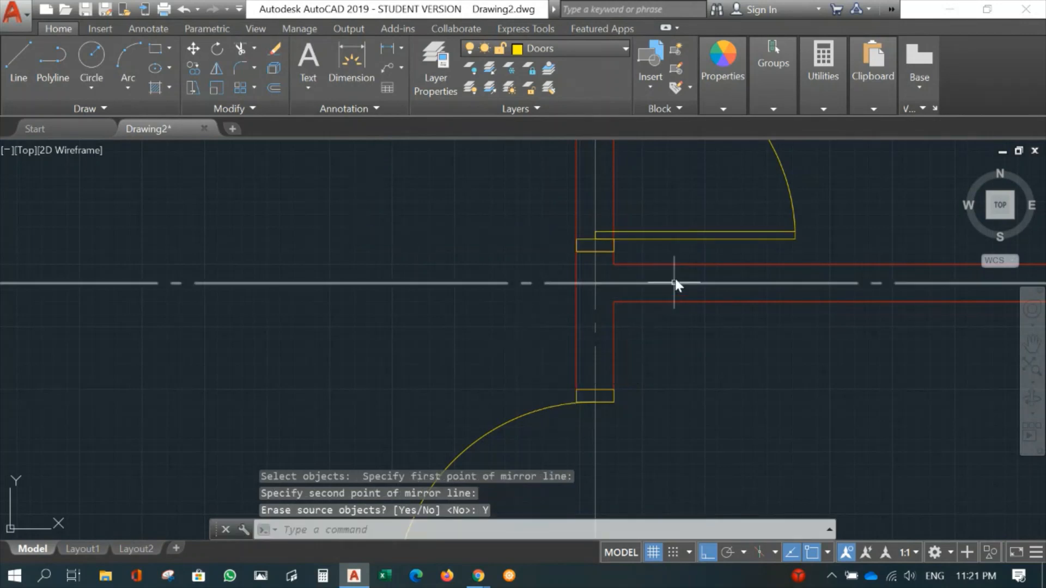
- Trim both wall lines on gridline B between the outer edges of the upper-right room door's two frame pieces
{"action": "scroll", "coordinate": [649, 300], "scroll_direction": "down", "scroll_amount": 3}
{"action": "scroll", "coordinate": [623, 299], "scroll_direction": "down", "scroll_amount": 2}
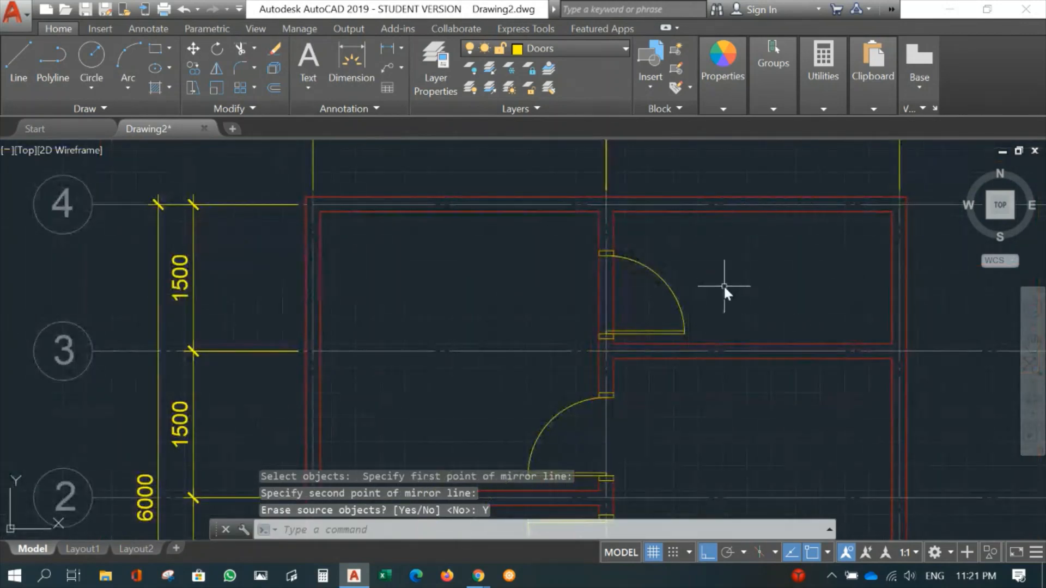
{"action": "scroll", "coordinate": [681, 303], "scroll_direction": "up", "scroll_amount": 4}
{"action": "middle_click_drag", "start_coordinate": [582, 289], "coordinate": [595, 301]}
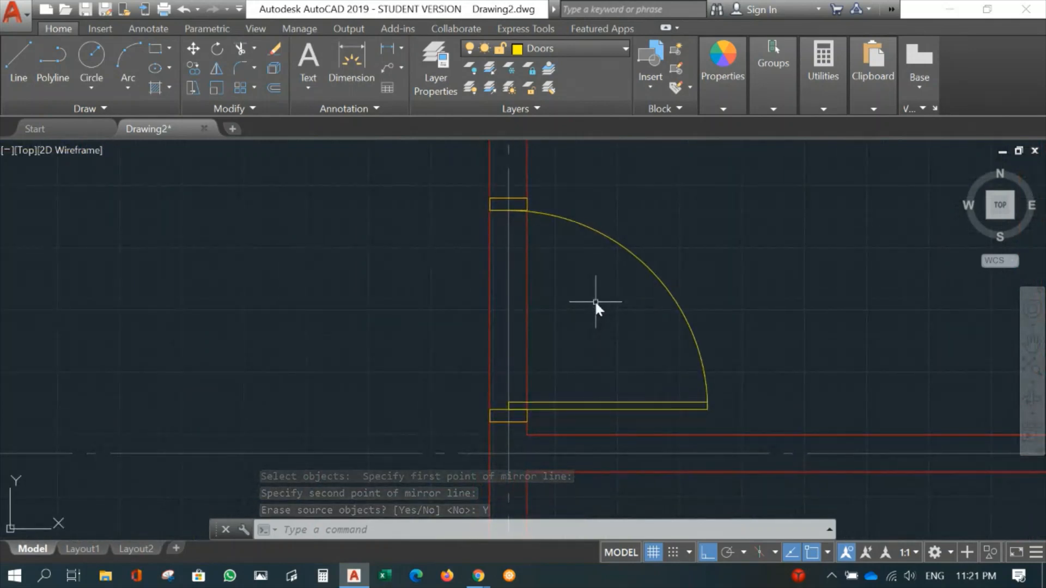
{"action": "type", "text": "tr"}
{"action": "left_click", "coordinate": [457, 177]}
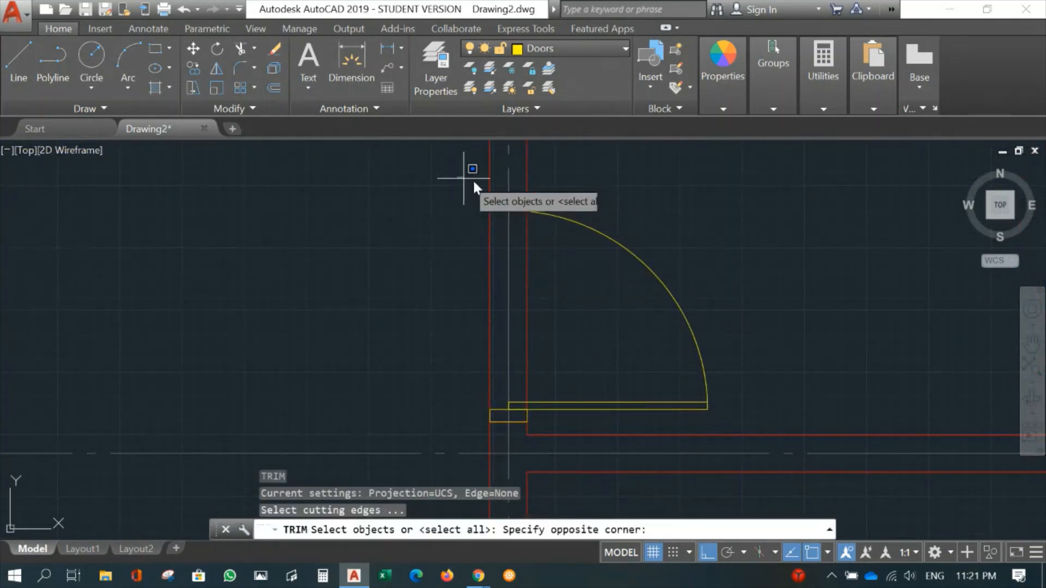
{"action": "left_click", "coordinate": [540, 206]}
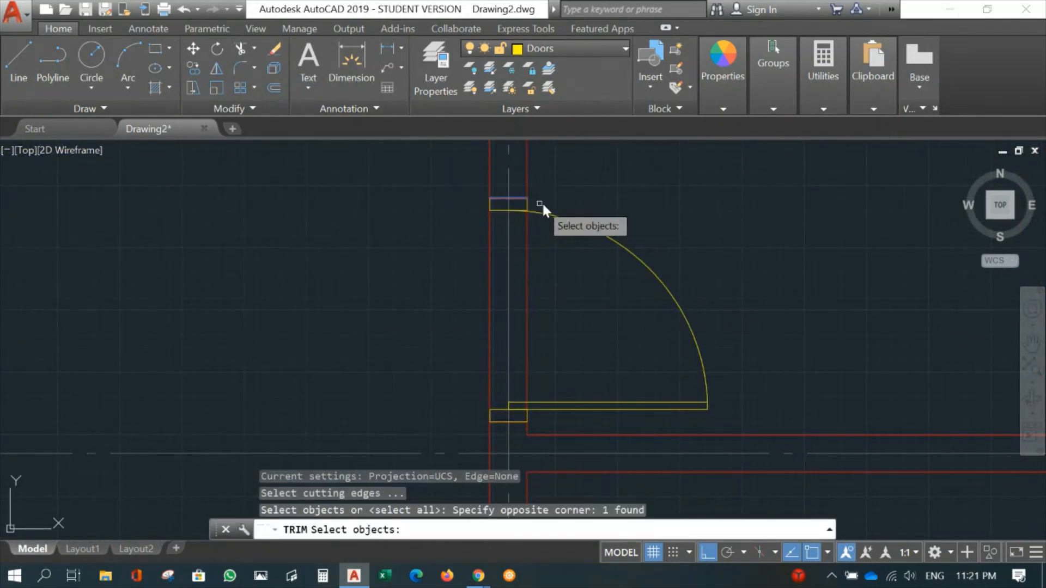
{"action": "left_click", "coordinate": [462, 418]}
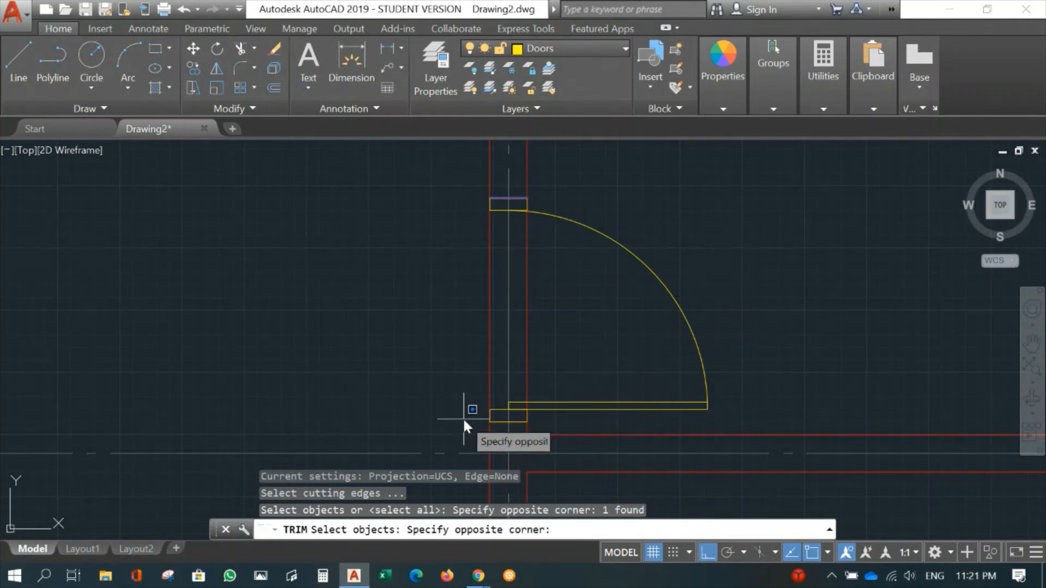
{"action": "left_click", "coordinate": [552, 427]}
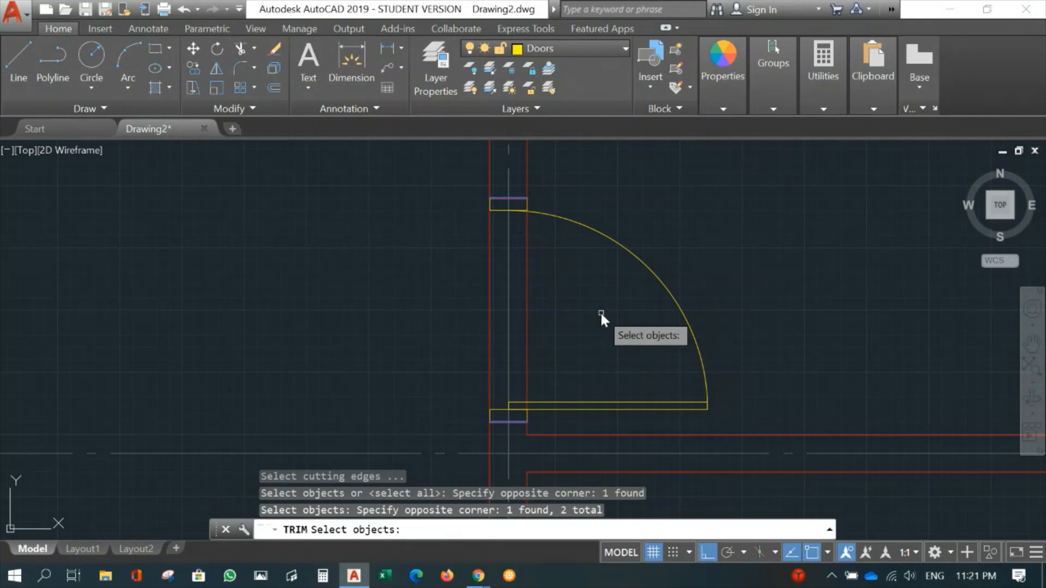
{"action": "key", "text": "Return"}
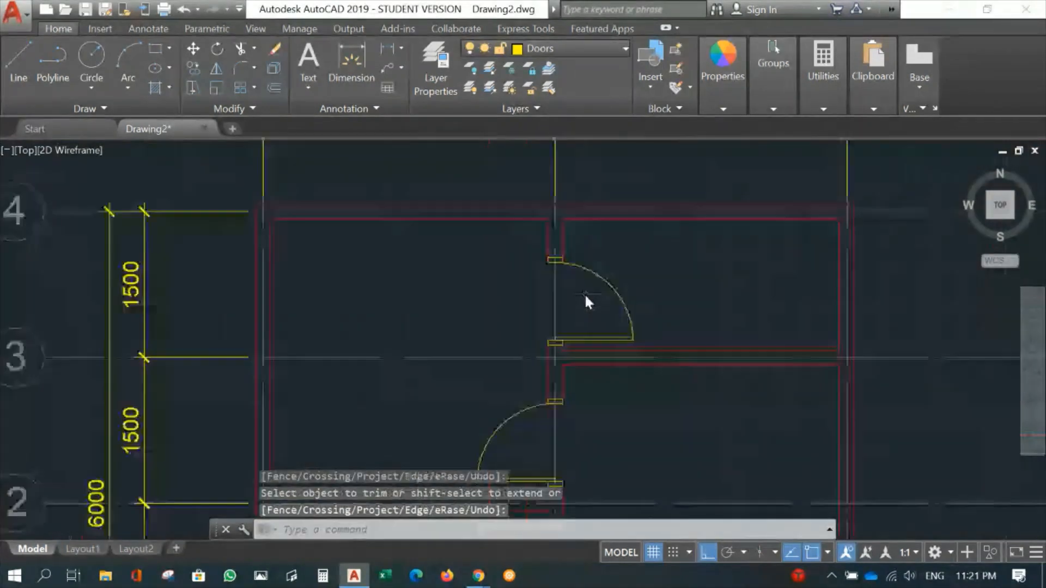
- Examine the placed doors and their trimmed wall openings across the whole floor plan
{"action": "scroll", "coordinate": [584, 294], "scroll_direction": "down", "scroll_amount": 2}
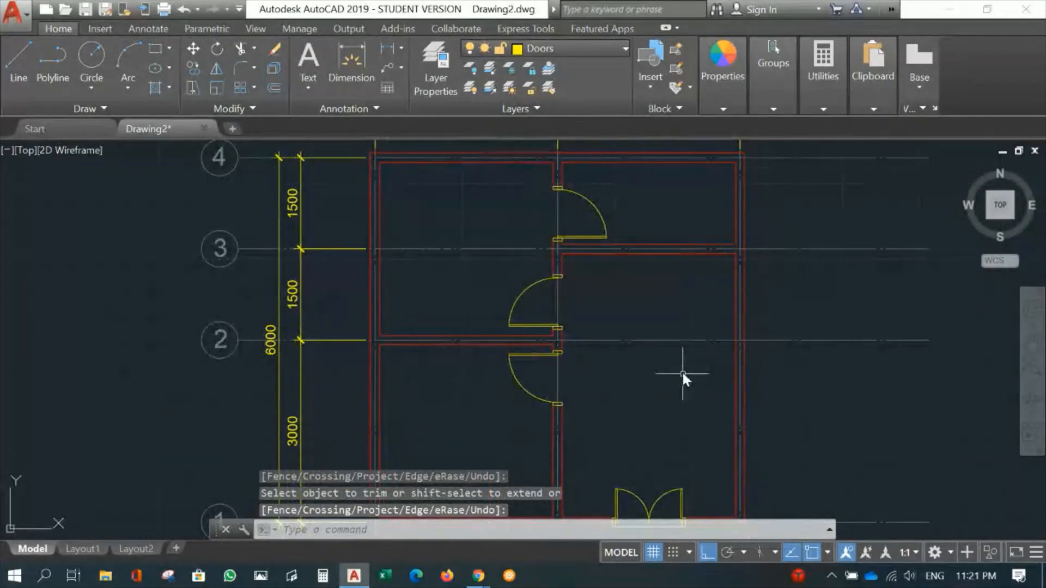
{"action": "middle_click_drag", "start_coordinate": [682, 372], "coordinate": [676, 329]}
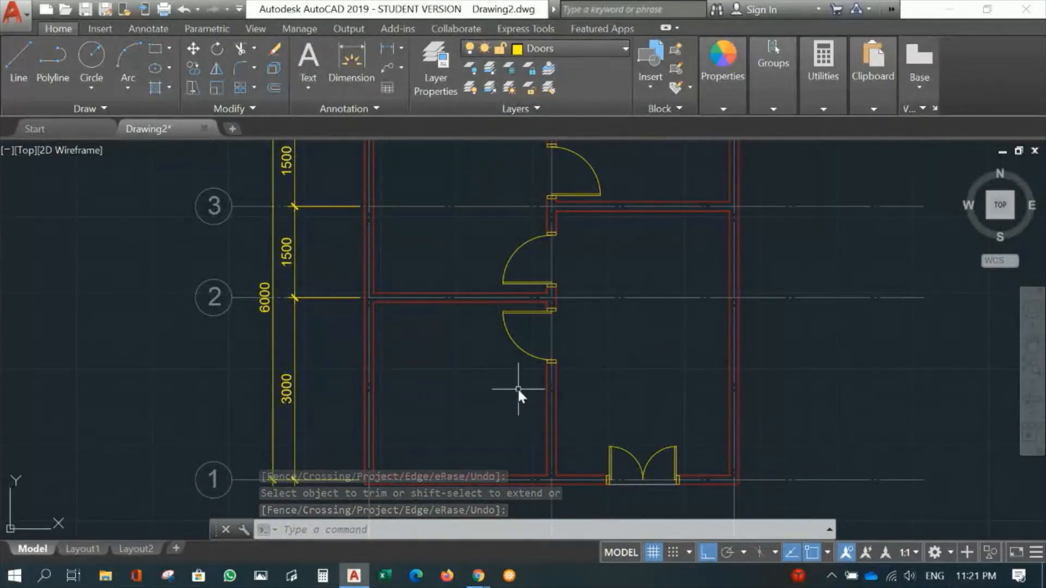
{"action": "middle_click_drag", "start_coordinate": [567, 354], "coordinate": [534, 465]}
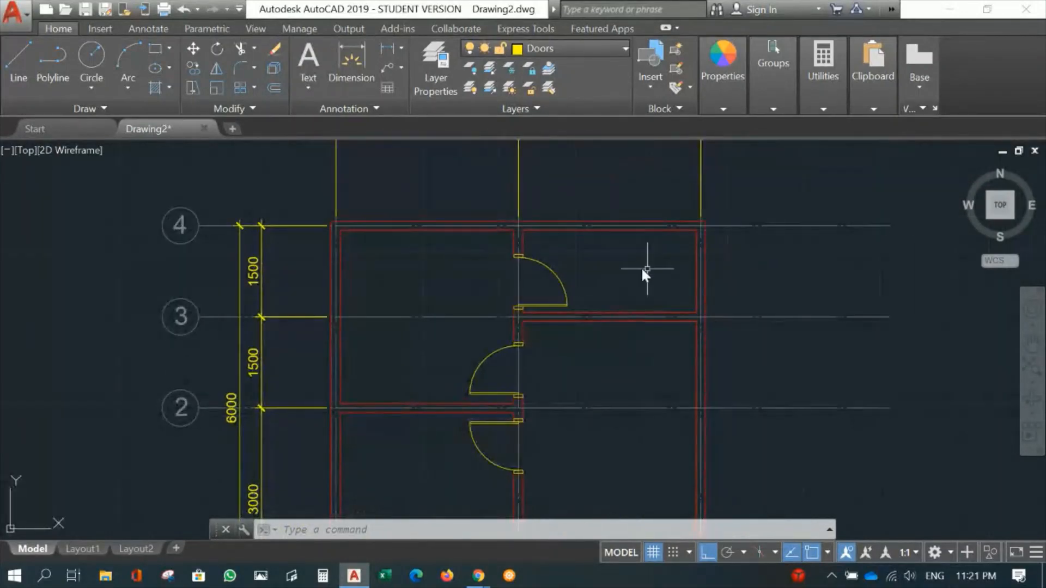
{"action": "scroll", "coordinate": [626, 368], "scroll_direction": "down", "scroll_amount": 5}
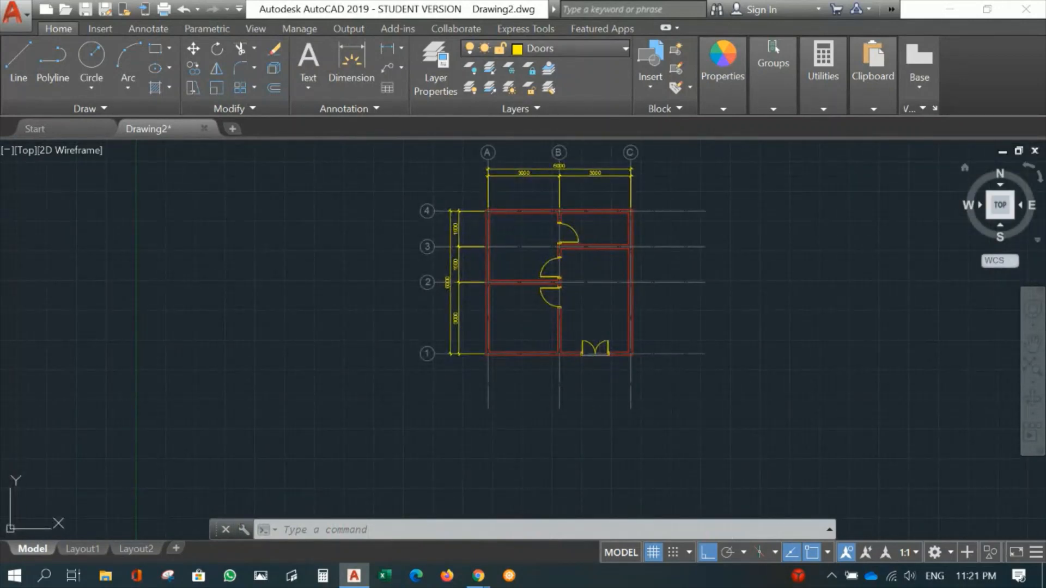
{"action": "key", "text": "alt+Tab"}
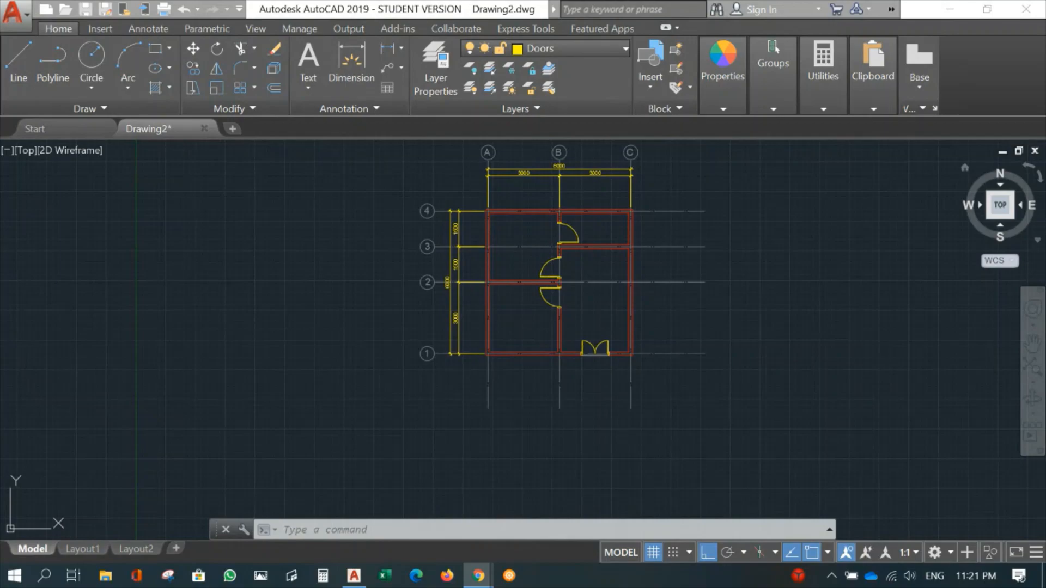
{"action": "left_click", "coordinate": [656, 307]}
{"action": "scroll", "coordinate": [519, 326], "scroll_direction": "up", "scroll_amount": 3}
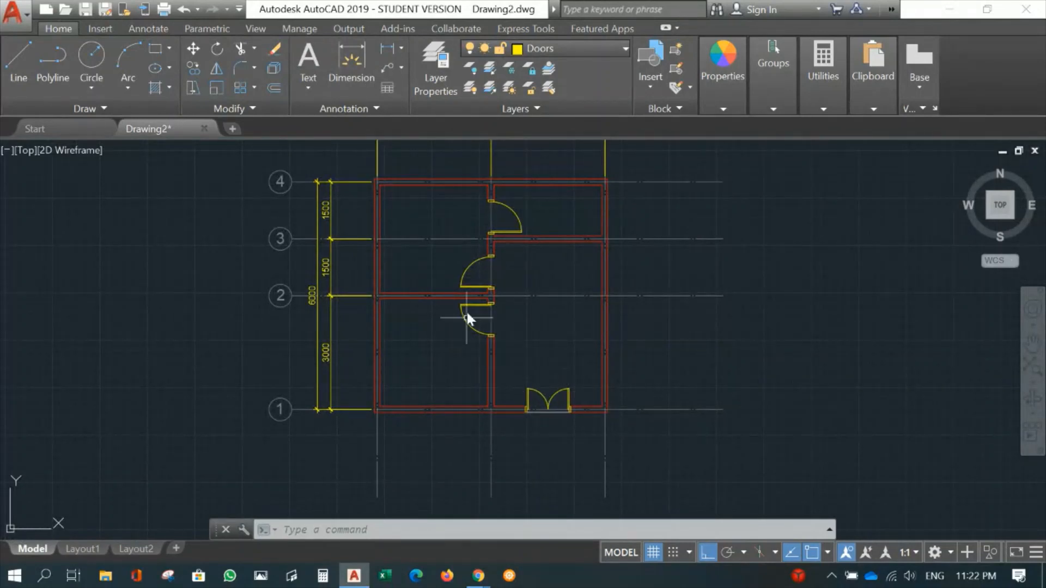
- Make Windows the current layer for the window in the lower-left room's outer wall on gridline A
{"action": "scroll", "coordinate": [406, 350], "scroll_direction": "up", "scroll_amount": 4}
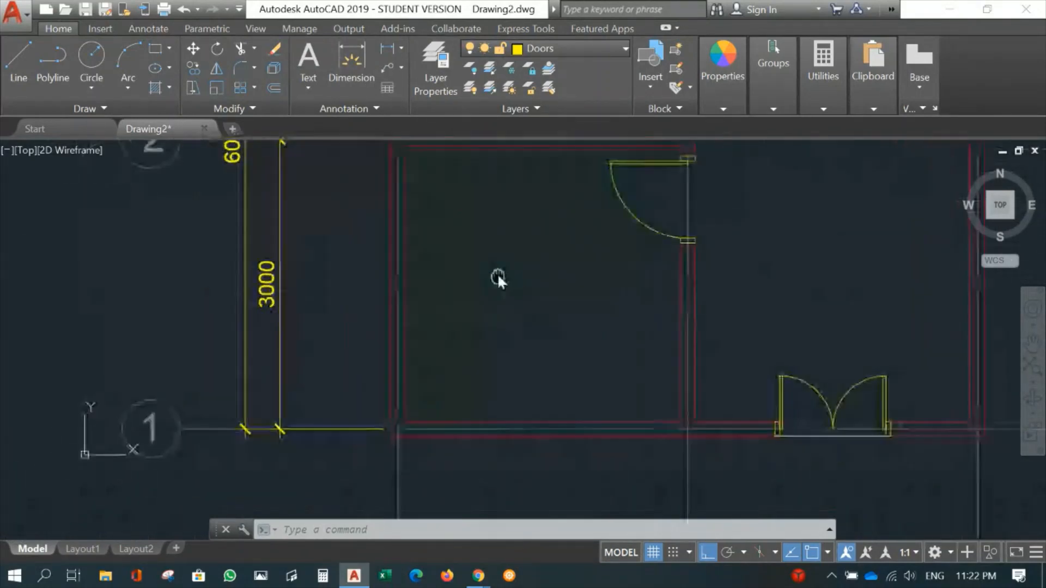
{"action": "middle_click_drag", "start_coordinate": [478, 269], "coordinate": [676, 279]}
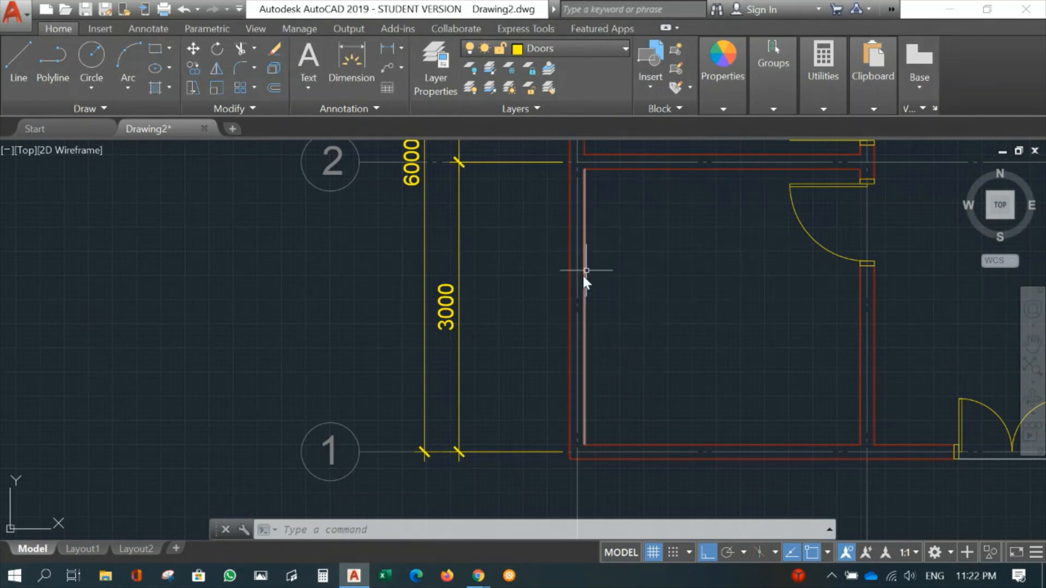
{"action": "scroll", "coordinate": [619, 341], "scroll_direction": "up", "scroll_amount": 2}
{"action": "scroll", "coordinate": [673, 261], "scroll_direction": "down", "scroll_amount": 2}
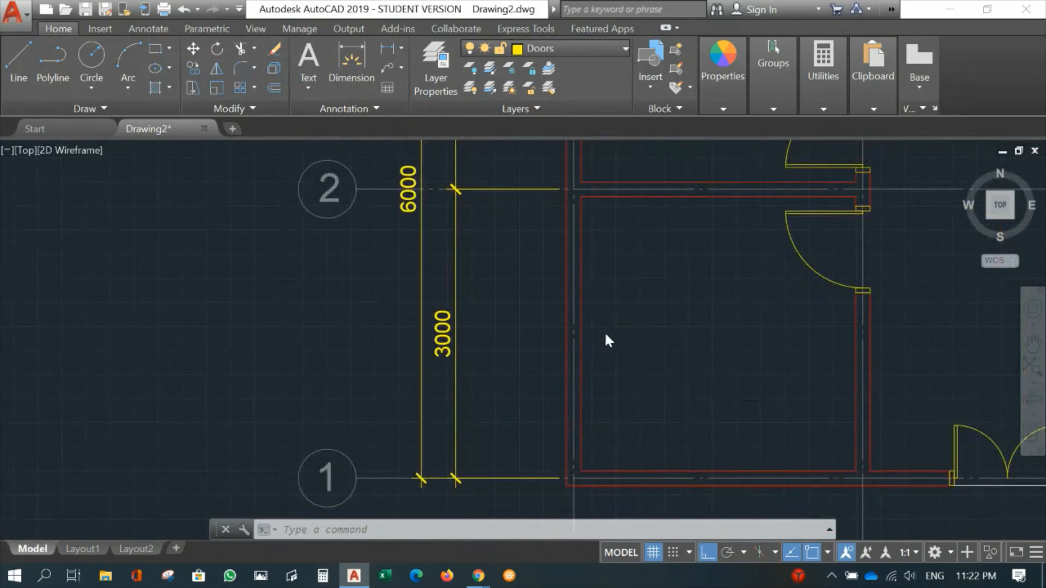
{"action": "scroll", "coordinate": [605, 334], "scroll_direction": "up", "scroll_amount": 2}
{"action": "scroll", "coordinate": [610, 331], "scroll_direction": "down", "scroll_amount": 2}
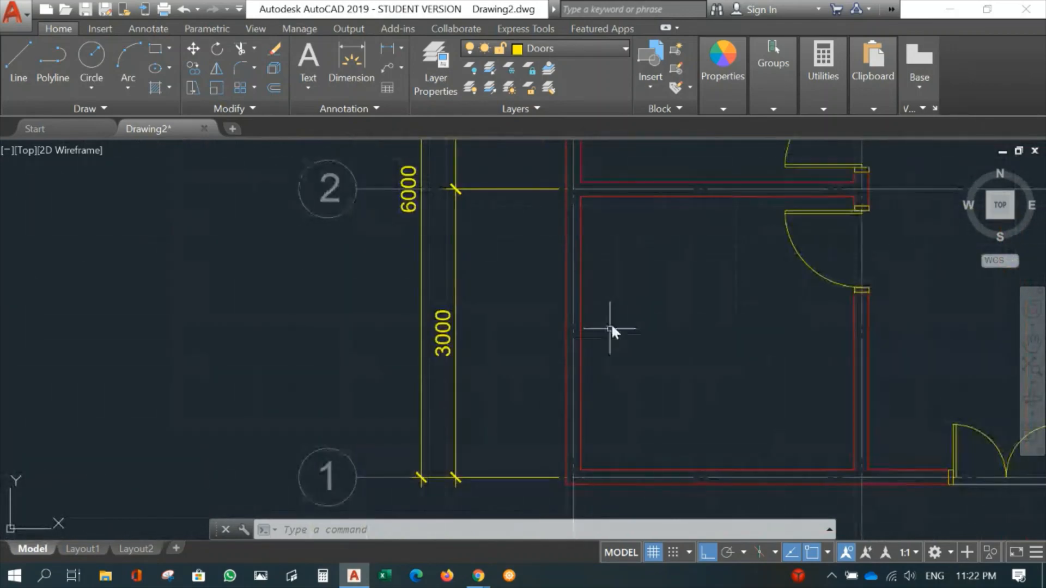
{"action": "left_click", "coordinate": [562, 48]}
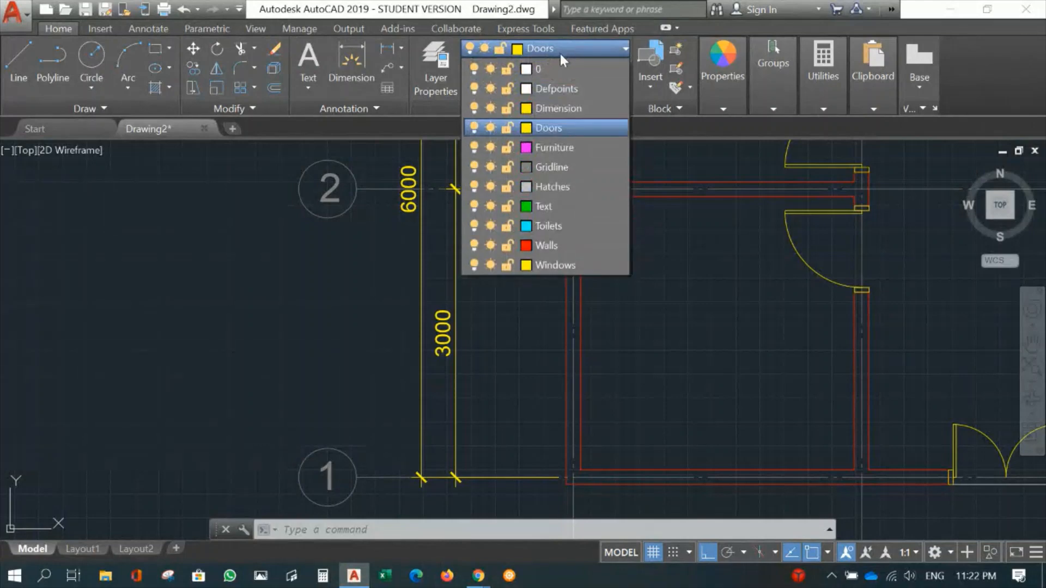
{"action": "left_click", "coordinate": [544, 263]}
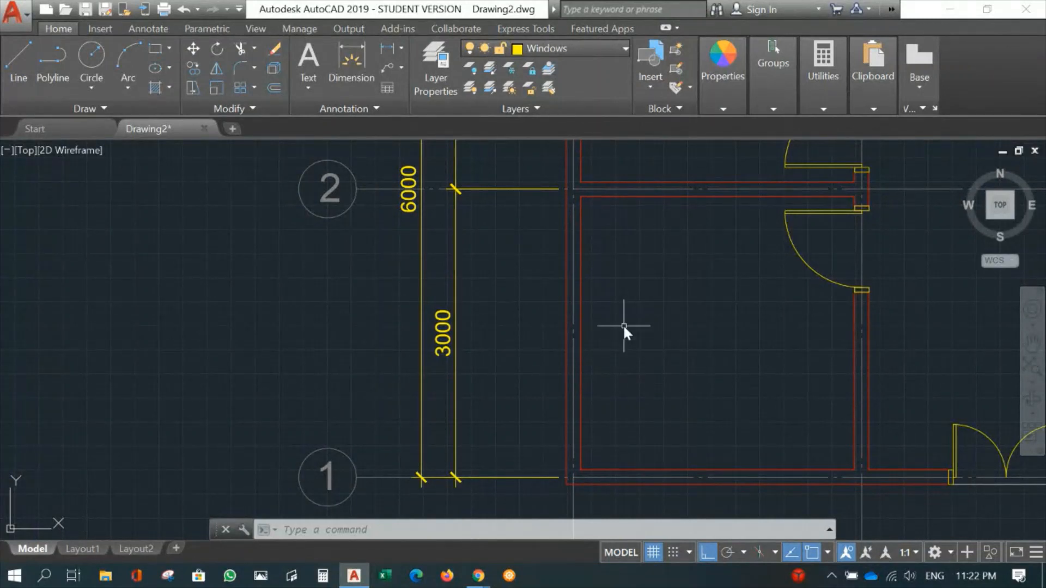
- Draw a horizontal line from the midpoint of the lower-left room's inner wall line on gridline A outward across the wall
{"action": "type", "text": "l"}
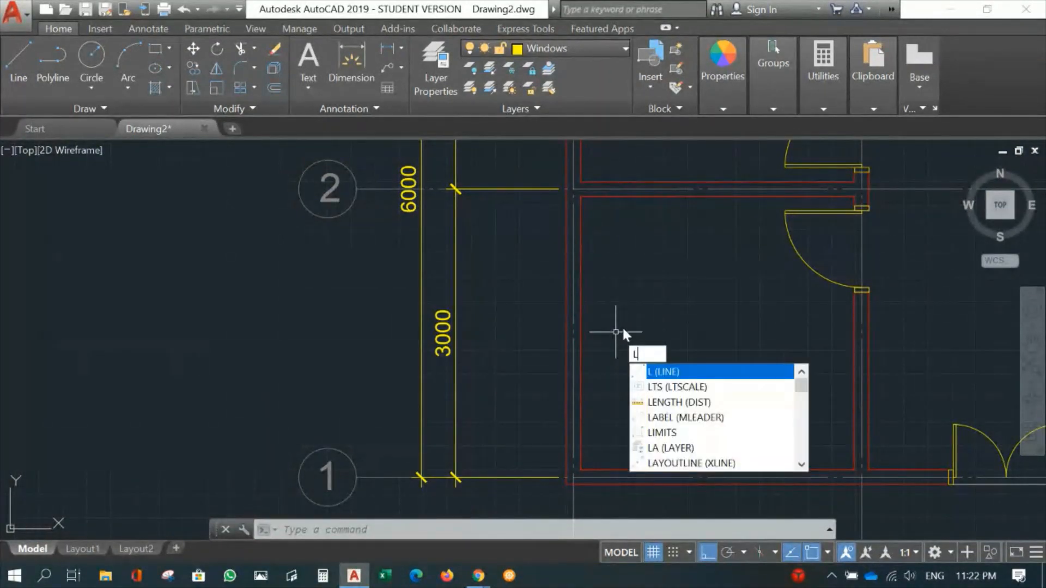
{"action": "key", "text": "Return"}
{"action": "scroll", "coordinate": [598, 323], "scroll_direction": "up", "scroll_amount": 2}
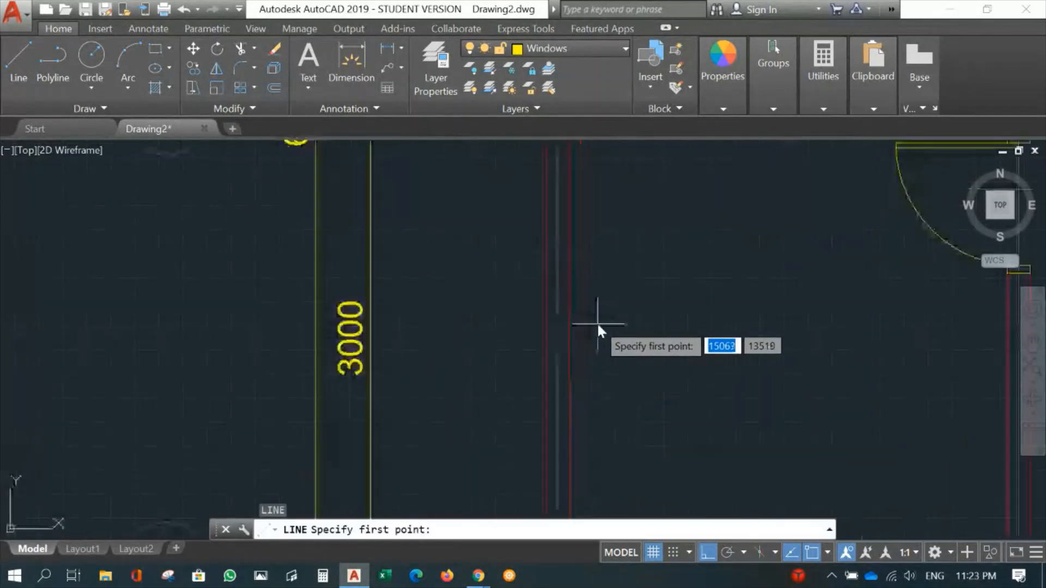
{"action": "left_click", "coordinate": [571, 336]}
{"action": "scroll", "coordinate": [610, 335], "scroll_direction": "down", "scroll_amount": 3}
{"action": "scroll", "coordinate": [610, 332], "scroll_direction": "up", "scroll_amount": 2}
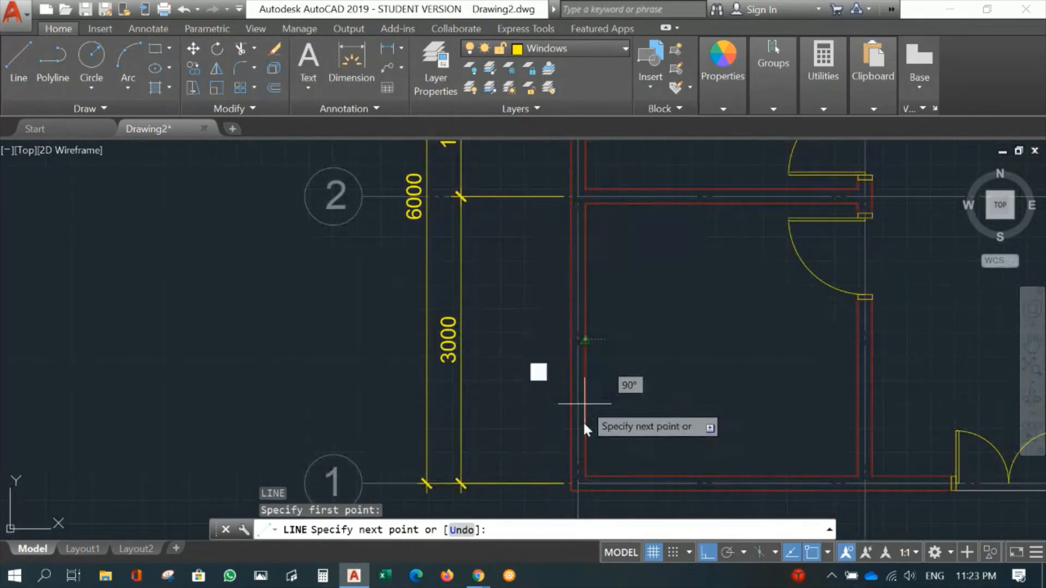
{"action": "left_click", "coordinate": [499, 340]}
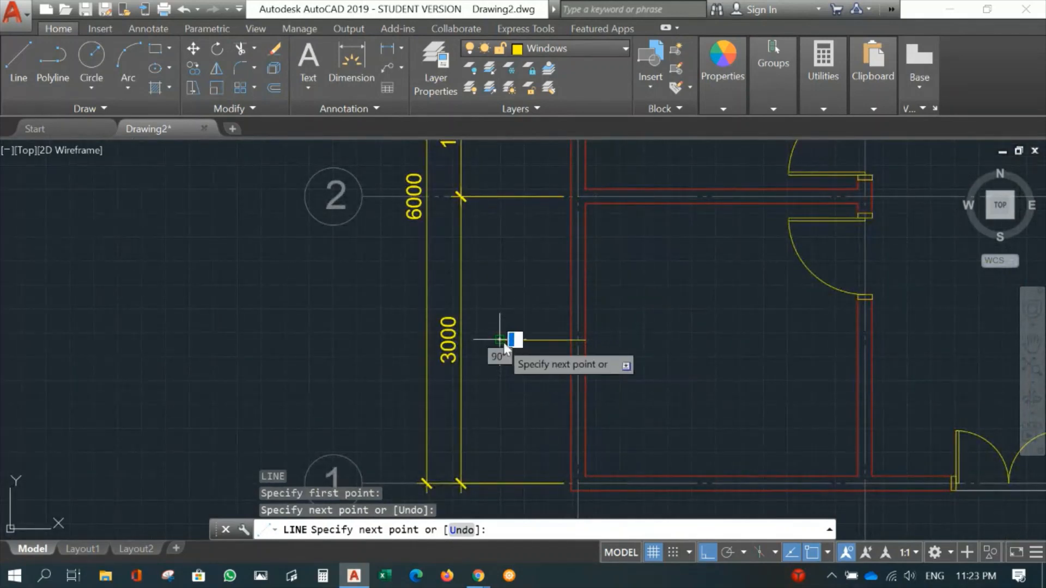
{"action": "key", "text": "Return"}
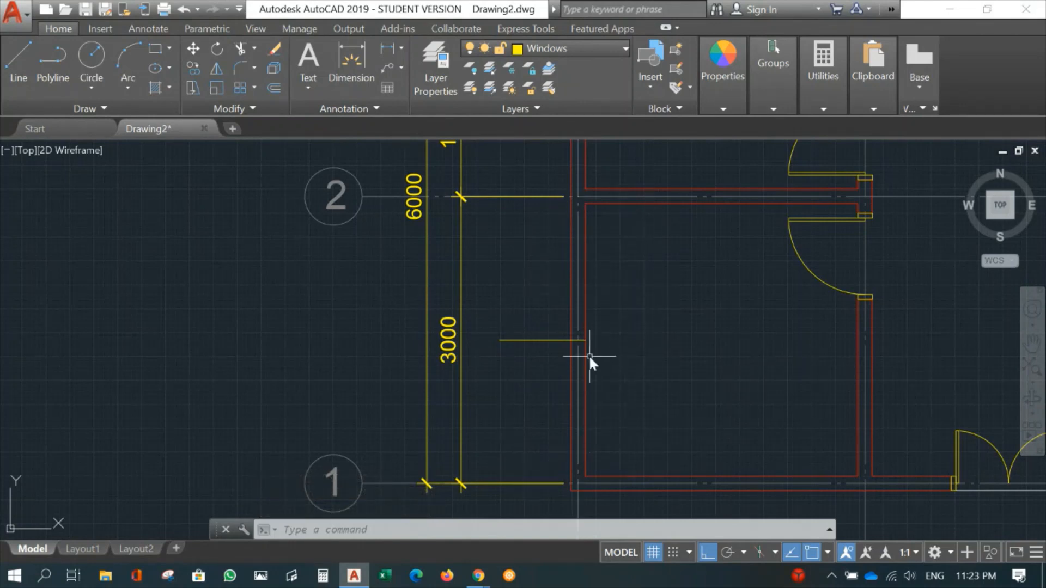
- Offset the horizontal midpoint line by 900 mm to both sides, once above and once below it
{"action": "scroll", "coordinate": [614, 375], "scroll_direction": "up", "scroll_amount": 3}
{"action": "scroll", "coordinate": [628, 356], "scroll_direction": "down", "scroll_amount": 5}
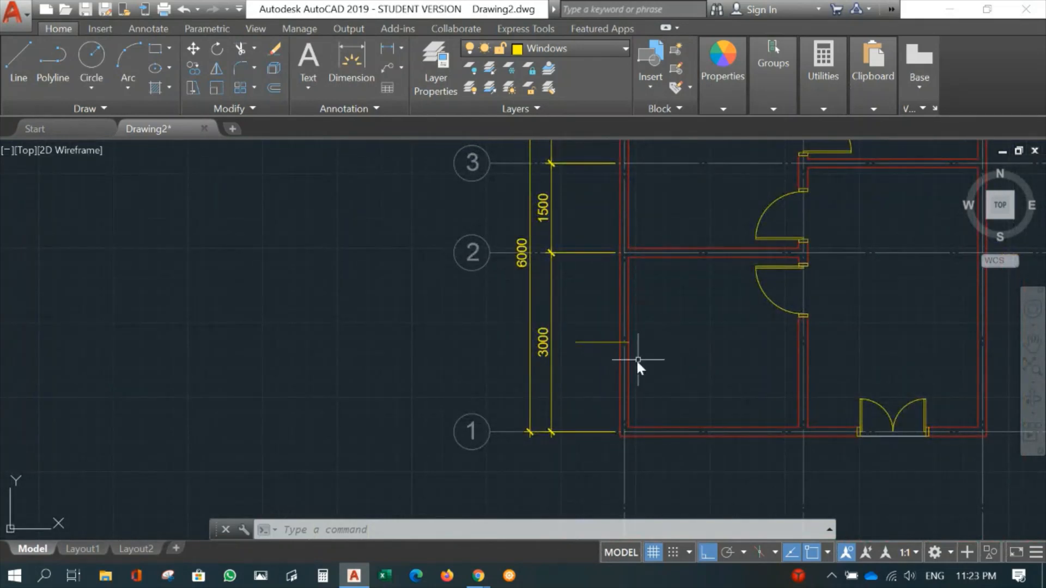
{"action": "scroll", "coordinate": [673, 406], "scroll_direction": "up", "scroll_amount": 2}
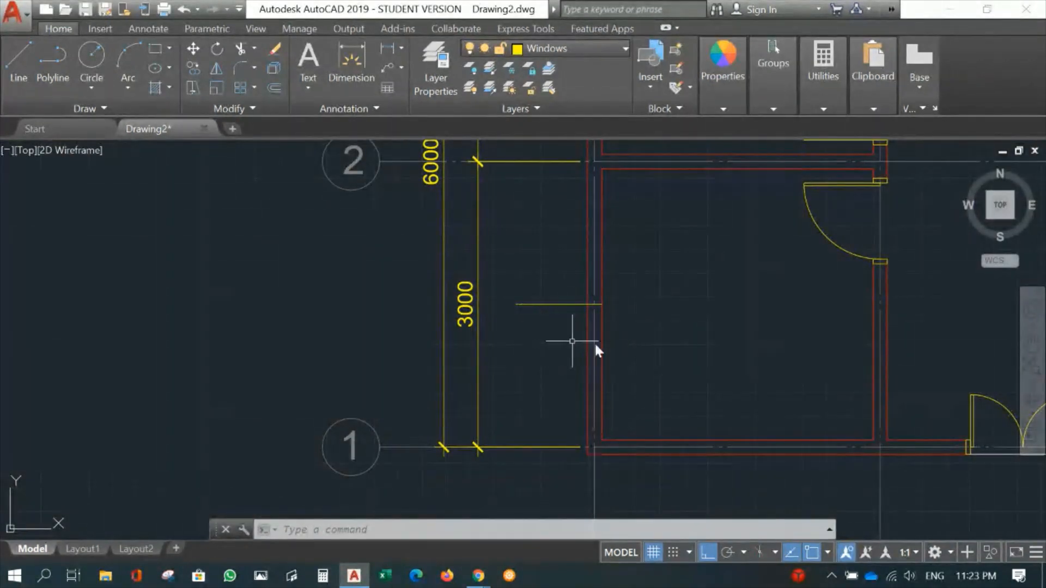
{"action": "scroll", "coordinate": [669, 345], "scroll_direction": "up", "scroll_amount": 2}
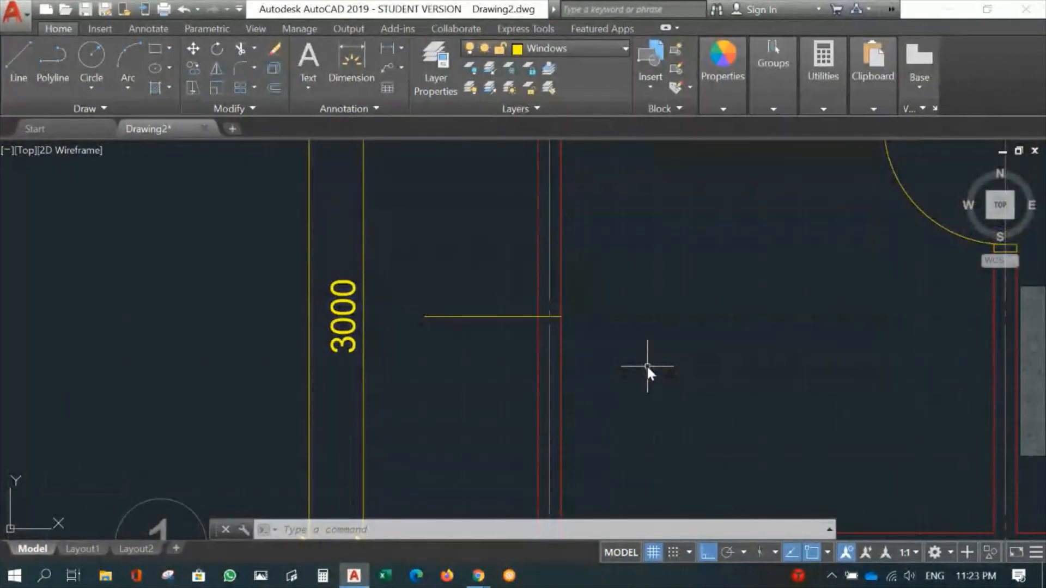
{"action": "type", "text": "o"}
{"action": "key", "text": "Return"}
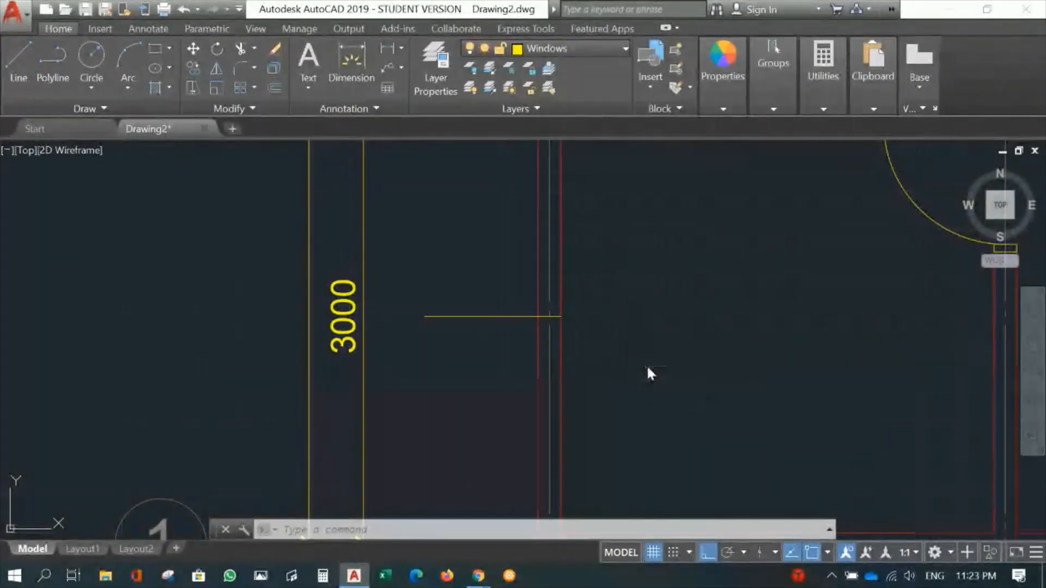
{"action": "type", "text": "900"}
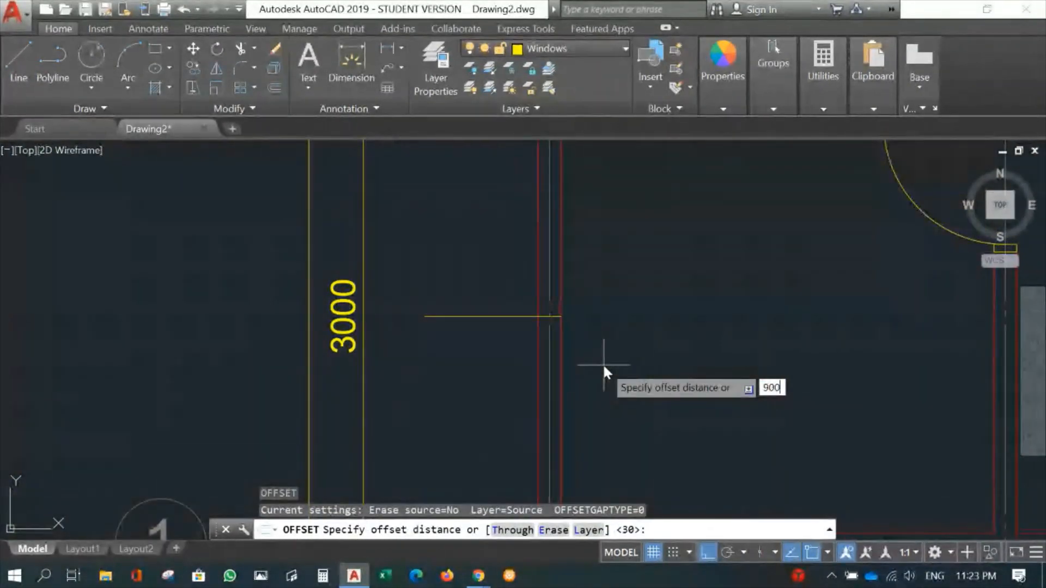
{"action": "key", "text": "Return"}
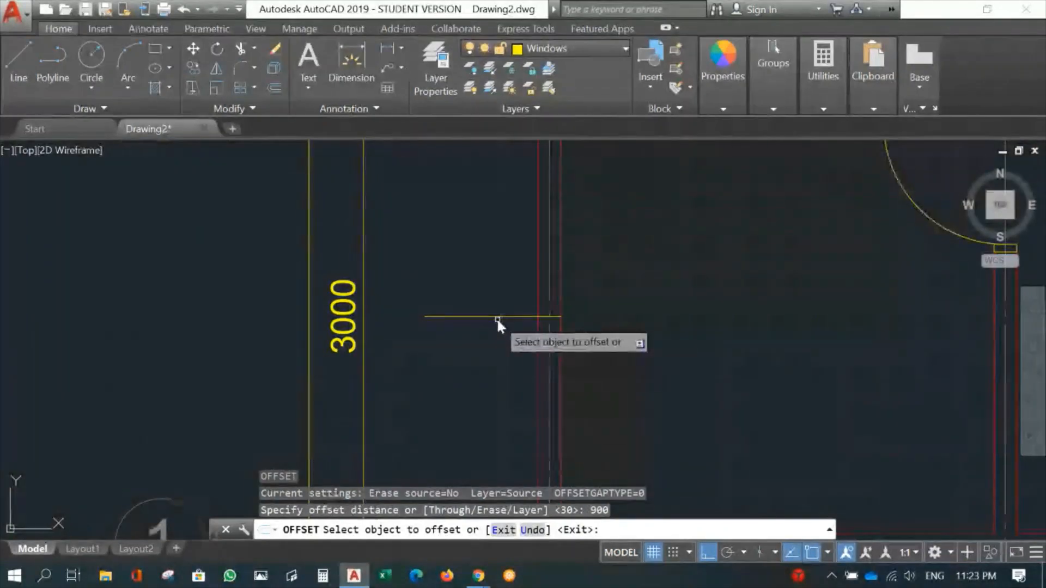
{"action": "left_click", "coordinate": [497, 317]}
{"action": "left_click", "coordinate": [490, 201]}
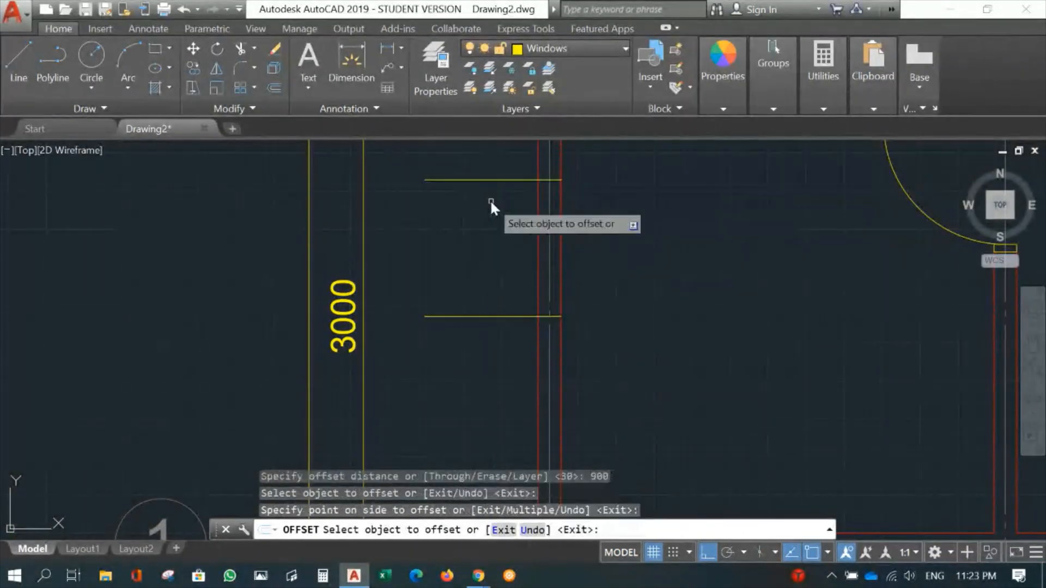
{"action": "left_click", "coordinate": [477, 315]}
{"action": "left_click", "coordinate": [480, 397]}
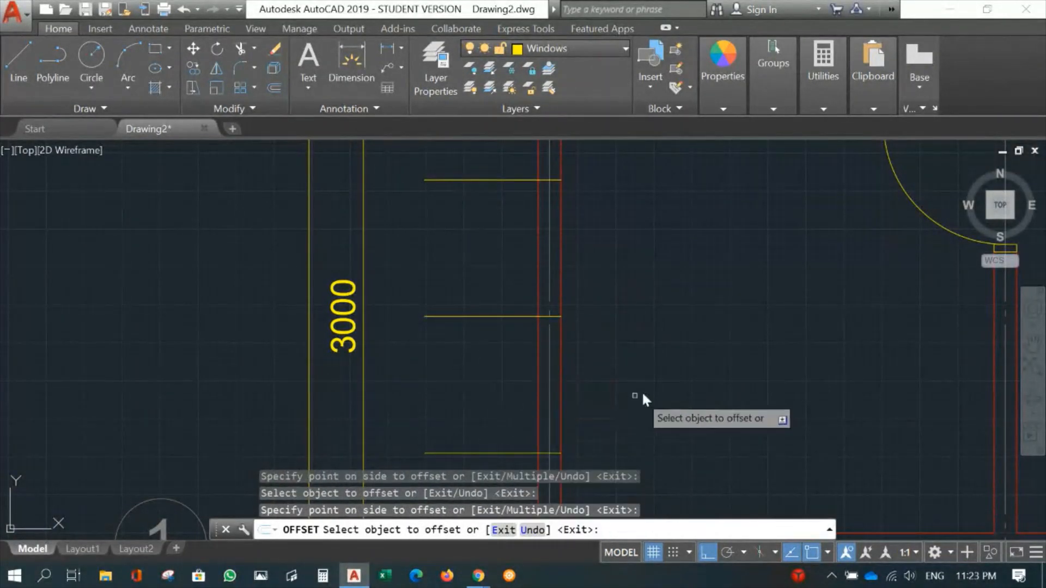
{"action": "scroll", "coordinate": [580, 375], "scroll_direction": "down", "scroll_amount": 3}
{"action": "key", "text": "Escape"}
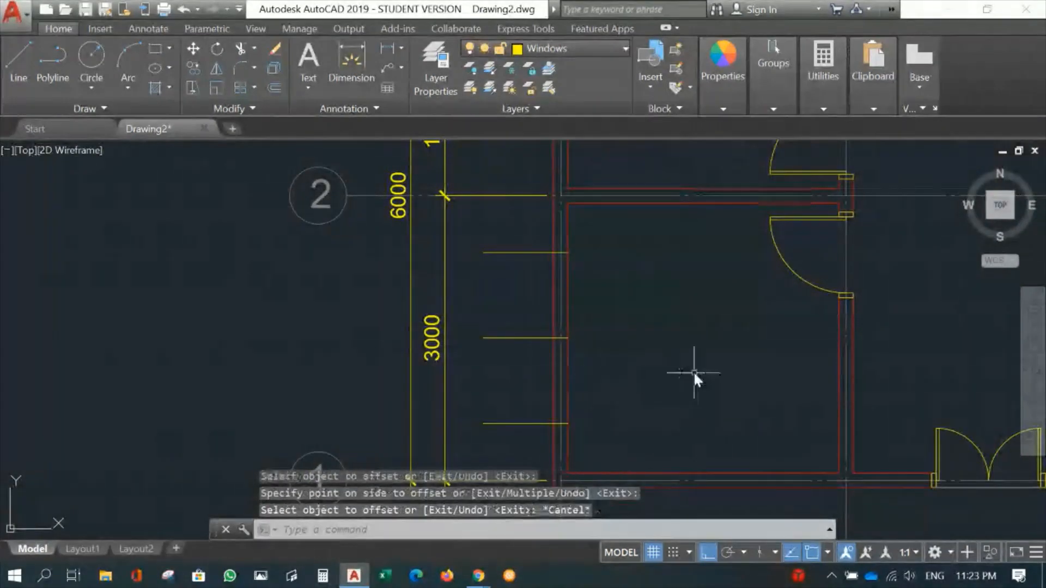
{"action": "scroll", "coordinate": [608, 396], "scroll_direction": "up", "scroll_amount": 5}
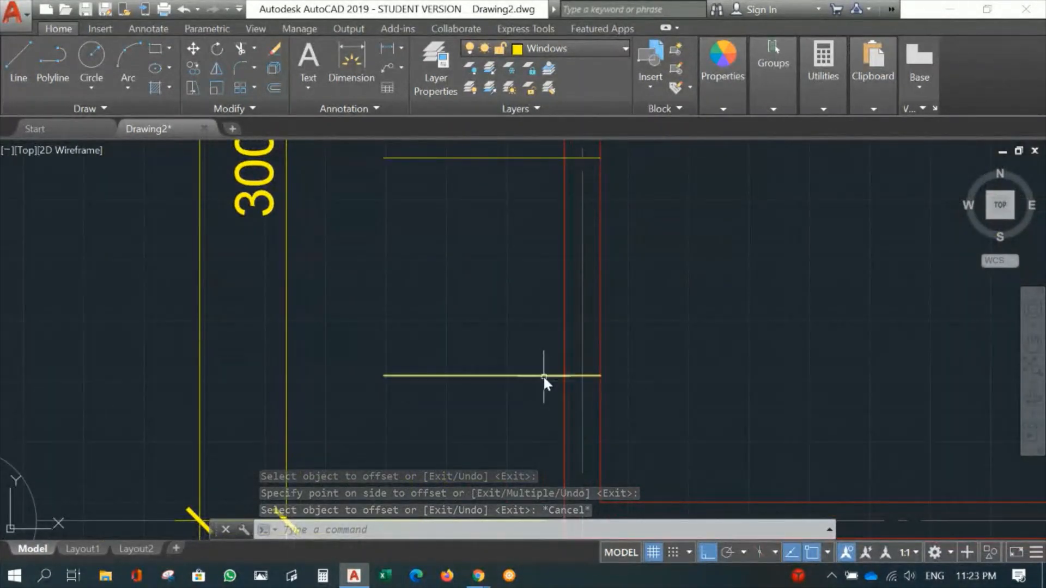
{"action": "scroll", "coordinate": [584, 371], "scroll_direction": "up", "scroll_amount": 2}
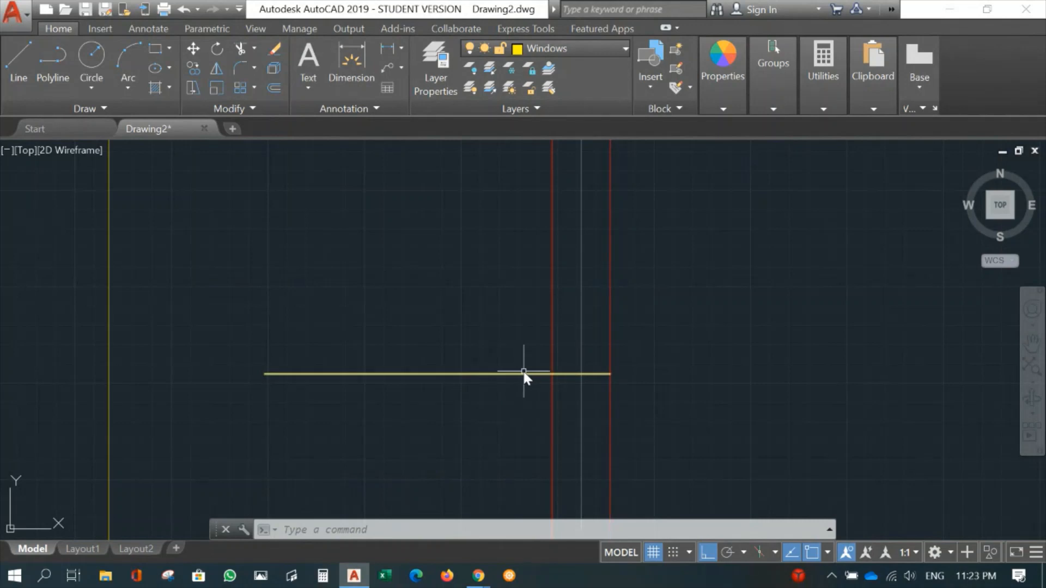
{"action": "type", "text": "o"}
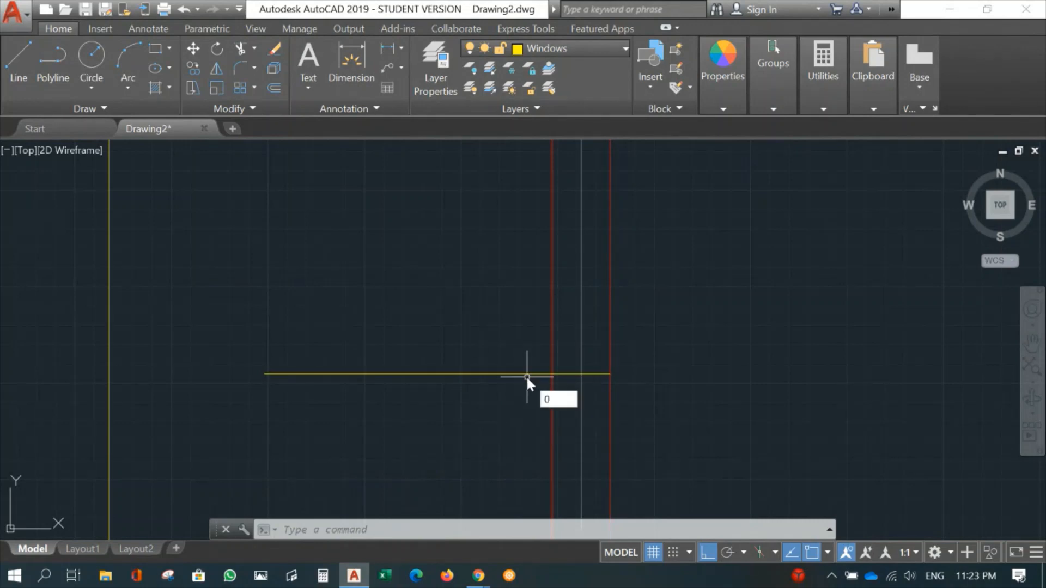
{"action": "key", "text": "Return"}
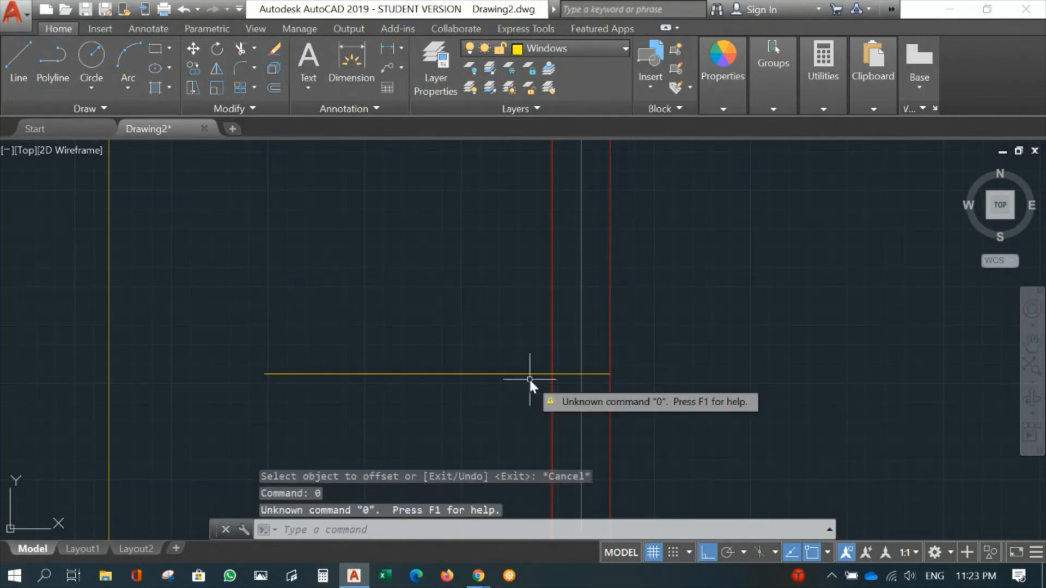
{"action": "type", "text": "25"}
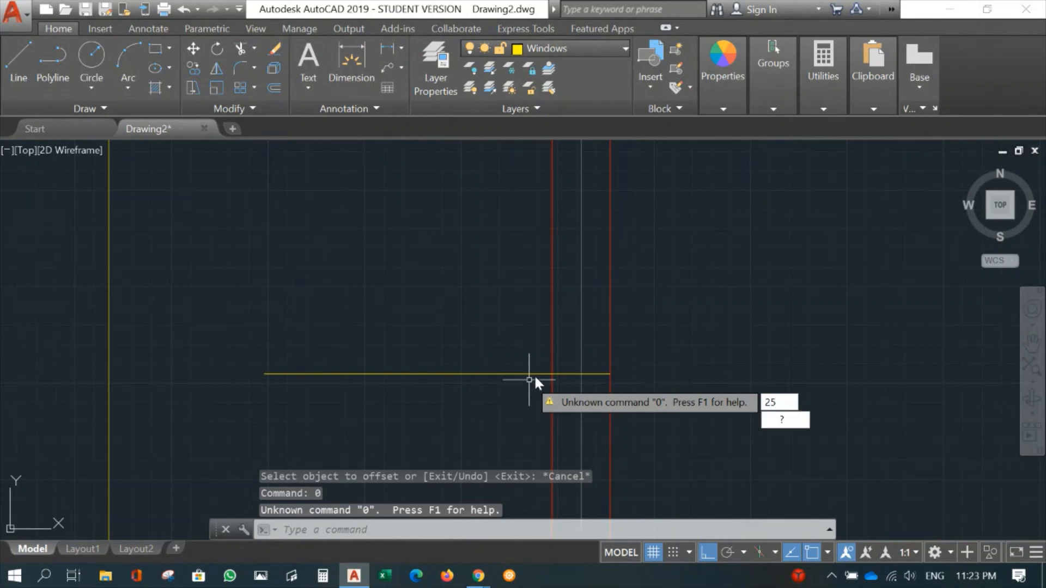
{"action": "key", "text": "Return"}
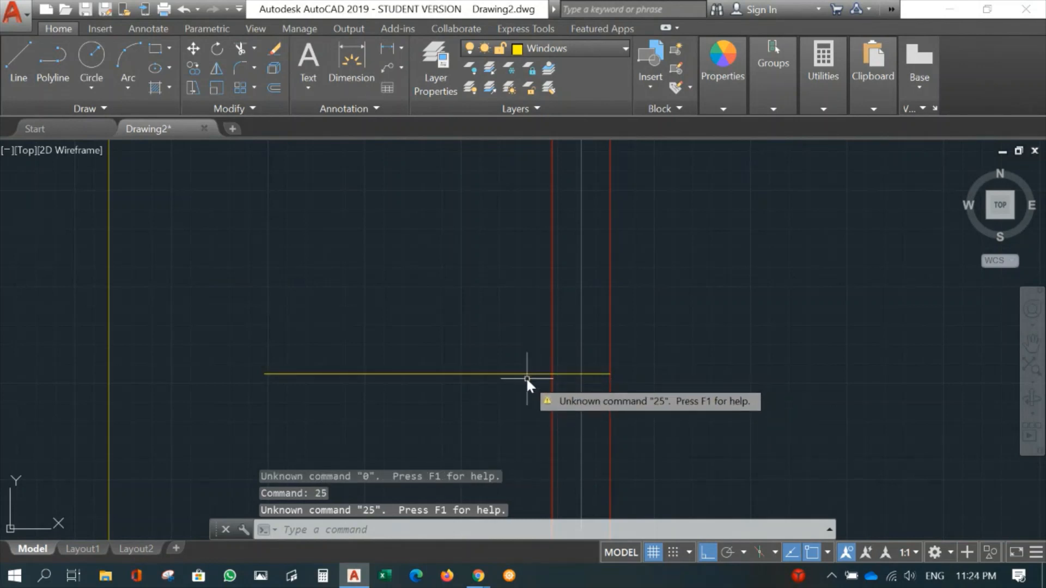
- Offset the lowest horizontal window line on gridline A by 25 mm to both sides, once above and once below it
{"action": "type", "text": "o"}
{"action": "key", "text": "Return"}
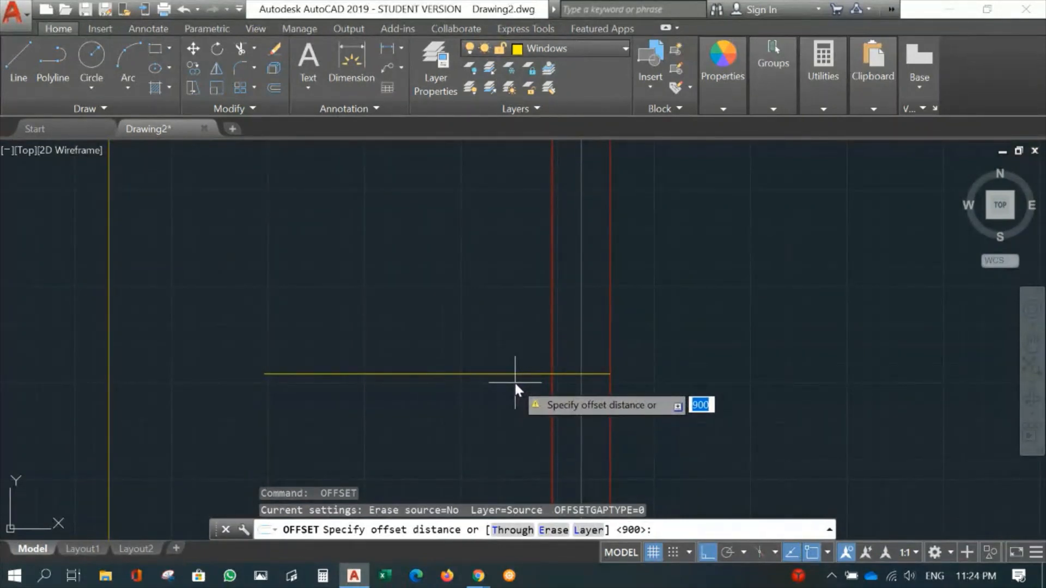
{"action": "type", "text": "25"}
{"action": "key", "text": "Return"}
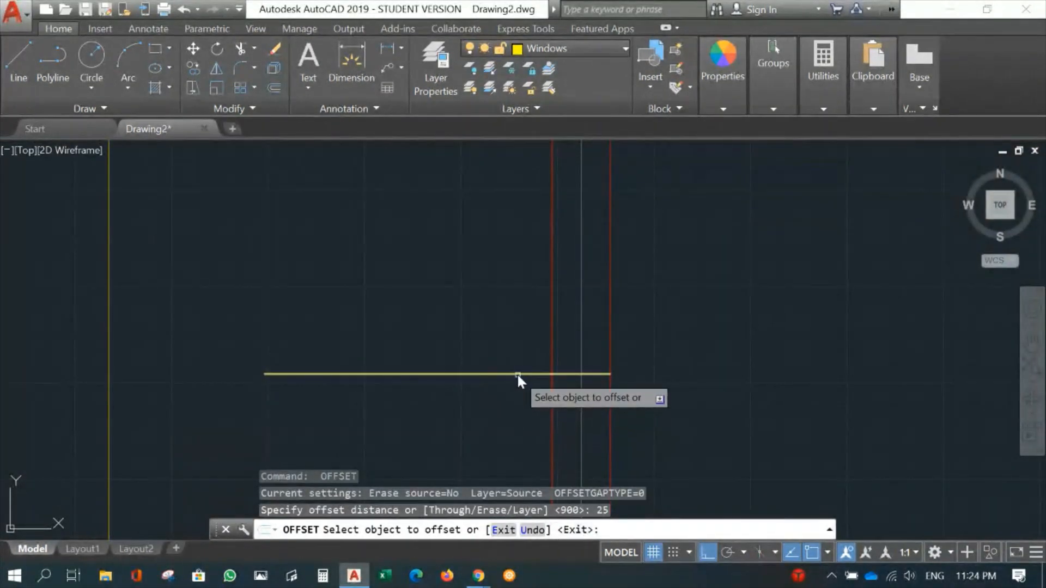
{"action": "left_click", "coordinate": [517, 374]}
{"action": "left_click", "coordinate": [509, 329]}
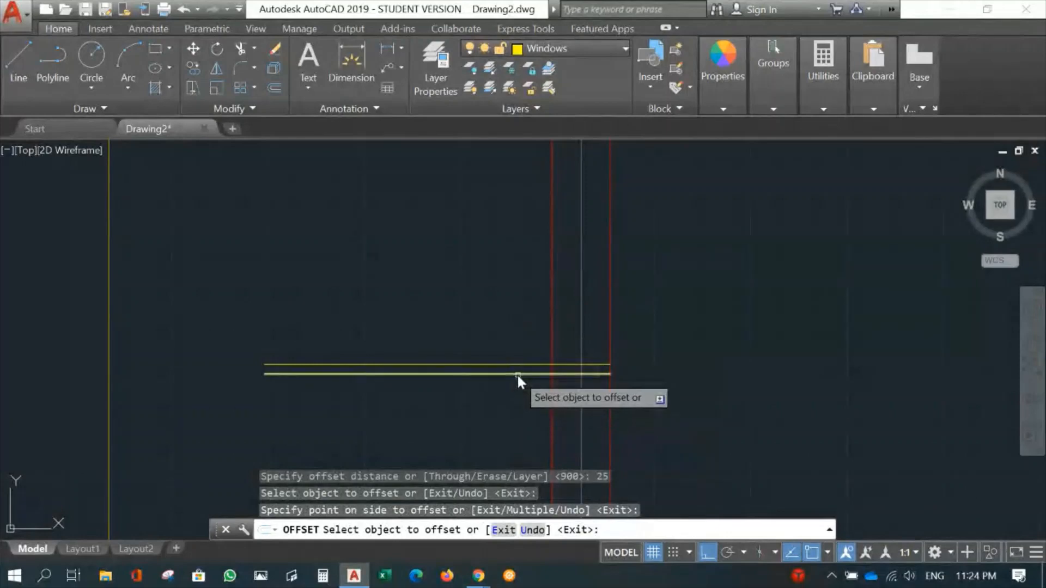
{"action": "left_click", "coordinate": [517, 375]}
{"action": "left_click", "coordinate": [514, 396]}
{"action": "scroll", "coordinate": [663, 295], "scroll_direction": "down", "scroll_amount": 3}
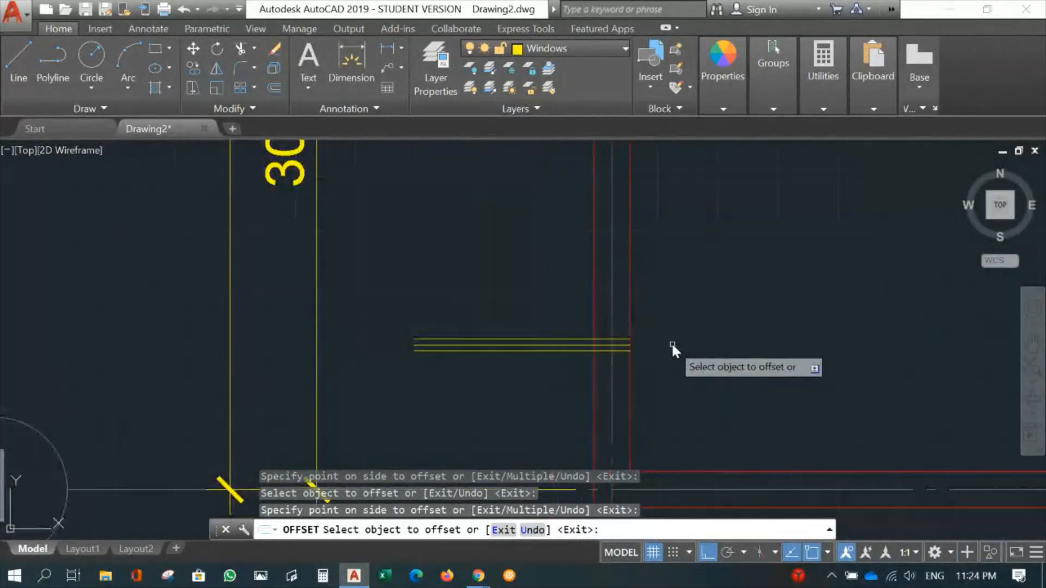
{"action": "scroll", "coordinate": [678, 289], "scroll_direction": "up", "scroll_amount": 5}
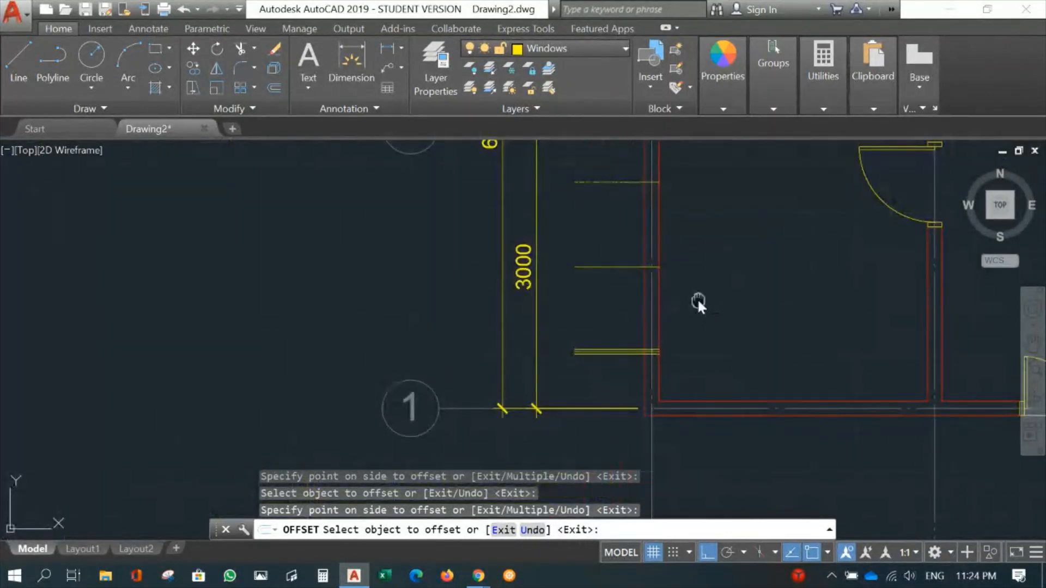
{"action": "middle_click_drag", "start_coordinate": [698, 299], "coordinate": [511, 302]}
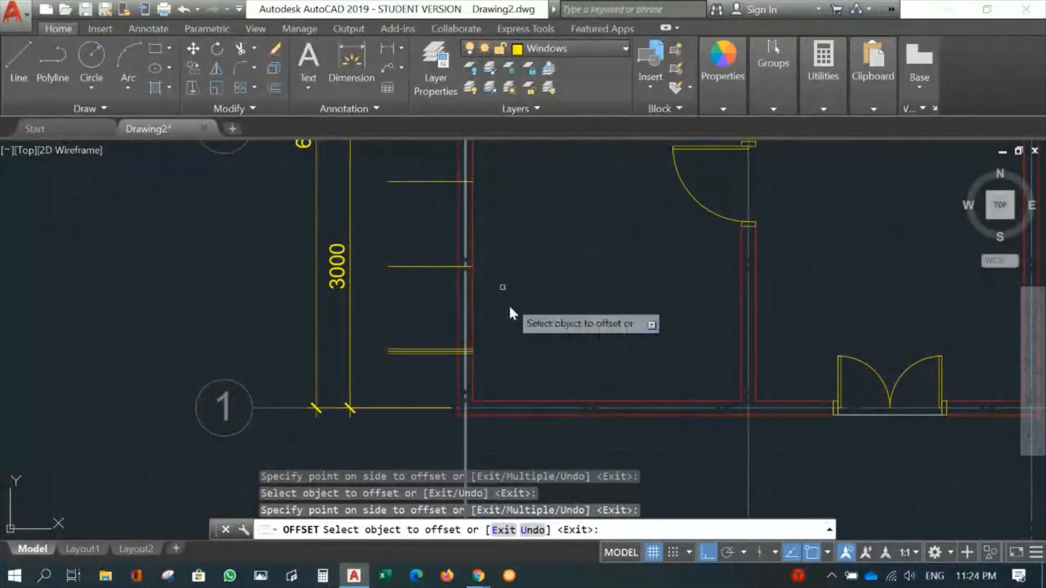
{"action": "scroll", "coordinate": [425, 355], "scroll_direction": "up", "scroll_amount": 6}
{"action": "middle_click_drag", "start_coordinate": [414, 354], "coordinate": [657, 359]}
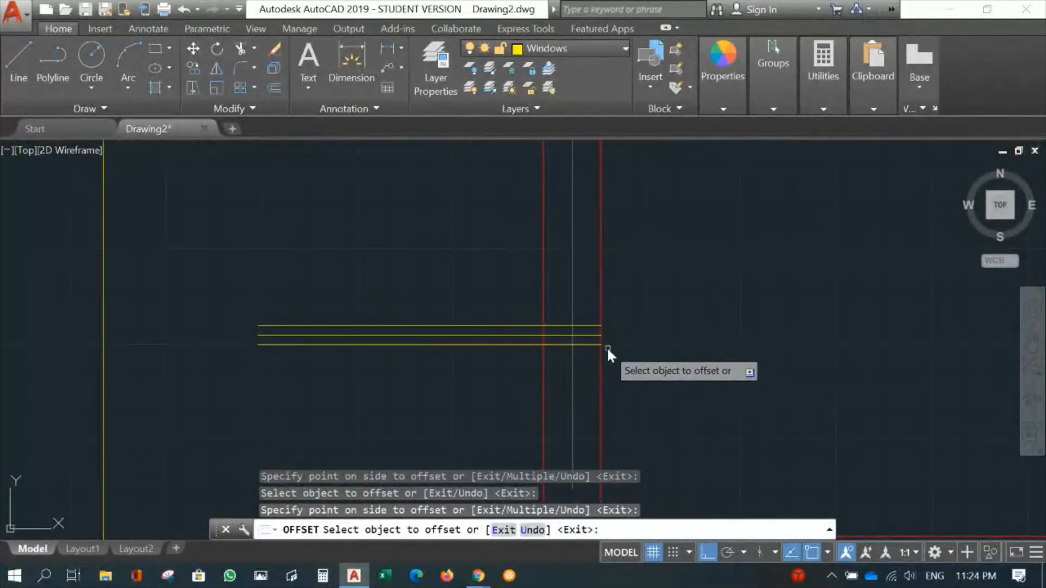
{"action": "key", "text": "Return"}
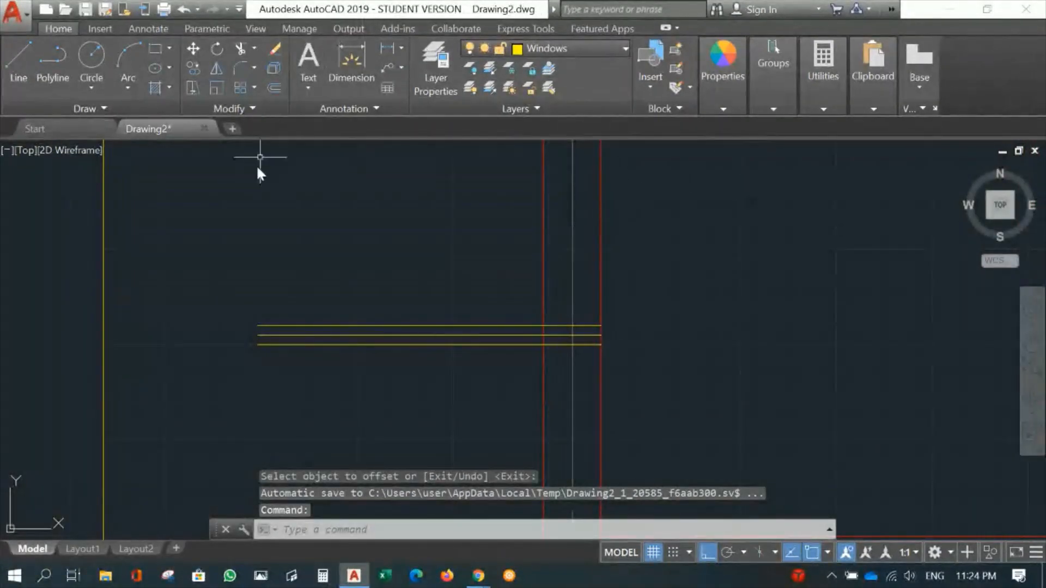
- Draw a 150 by 50 mm rectangle spanning the wall thickness between the two lines offset from the lowest window line
{"action": "left_click", "coordinate": [154, 50]}
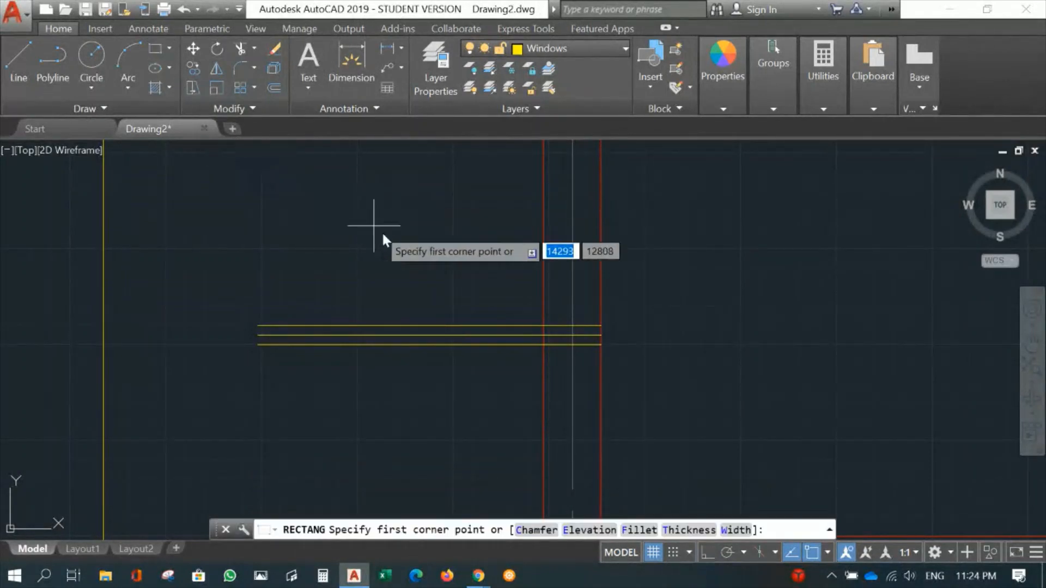
{"action": "left_click", "coordinate": [542, 324]}
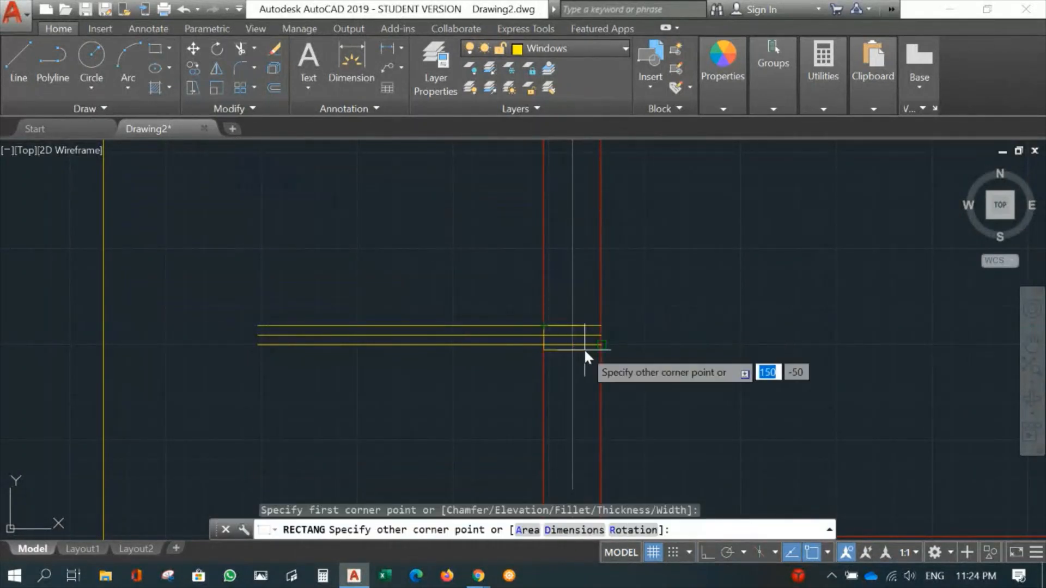
{"action": "left_click", "coordinate": [601, 344]}
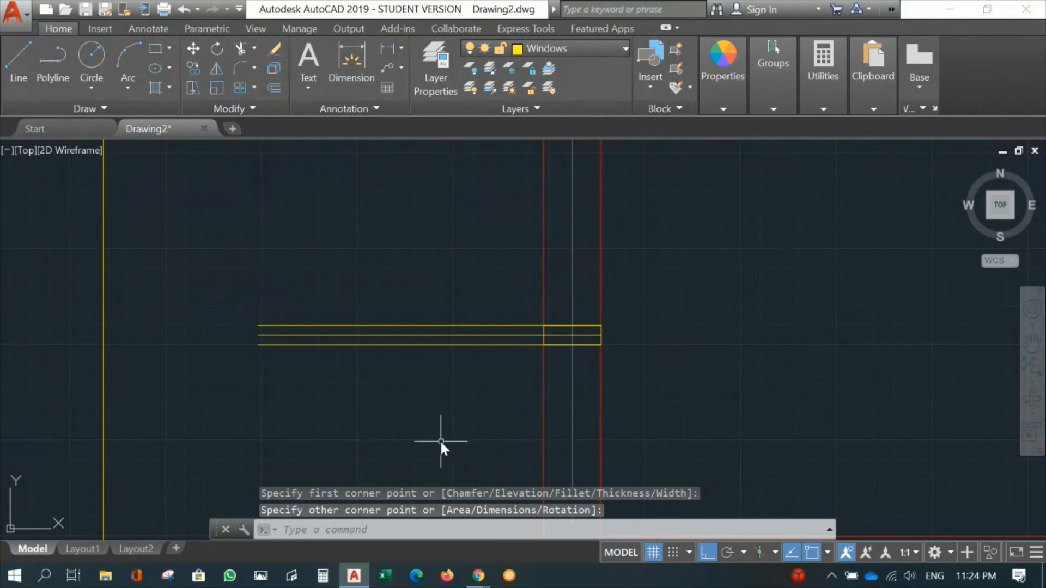
- Erase the two offset lines above and below the lowest window line, leaving the frame rectangle and its centre line
{"action": "type", "text": "e"}
{"action": "key", "text": "Return"}
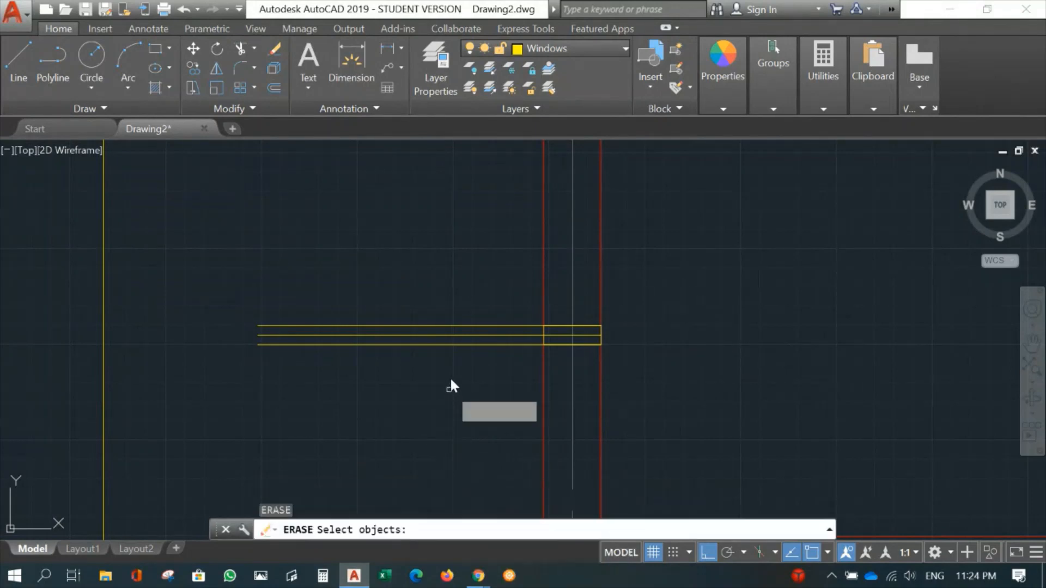
{"action": "left_click", "coordinate": [449, 326]}
{"action": "key", "text": "Return"}
{"action": "key", "text": "Return"}
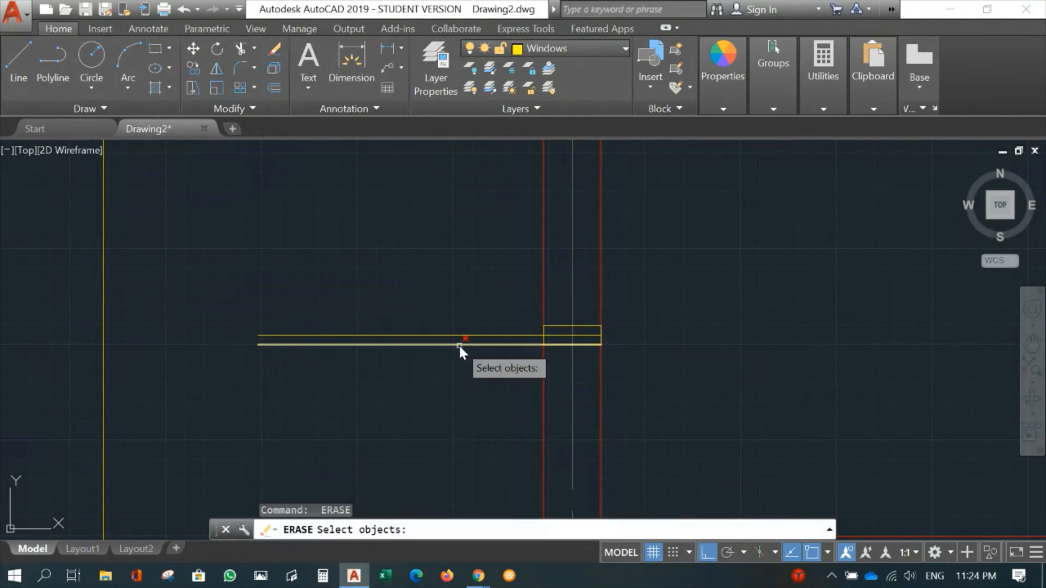
{"action": "left_click", "coordinate": [459, 345]}
{"action": "key", "text": "Return"}
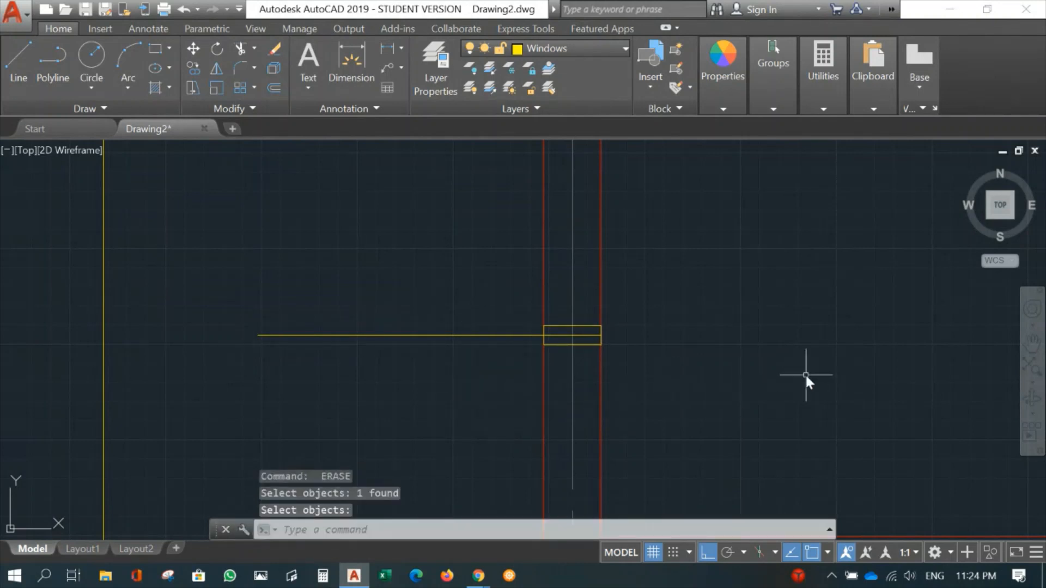
- Copy the window frame rectangle from the outer end of the lowest line to the ends of the middle and upper lines
{"action": "scroll", "coordinate": [777, 364], "scroll_direction": "down", "scroll_amount": 4}
{"action": "mouse_move", "coordinate": [773, 241]}
{"action": "middle_mouse_down"}
{"action": "mouse_move", "coordinate": [751, 308]}
{"action": "mouse_move", "coordinate": [638, 266]}
{"action": "mouse_move", "coordinate": [595, 314]}
{"action": "middle_mouse_up"}
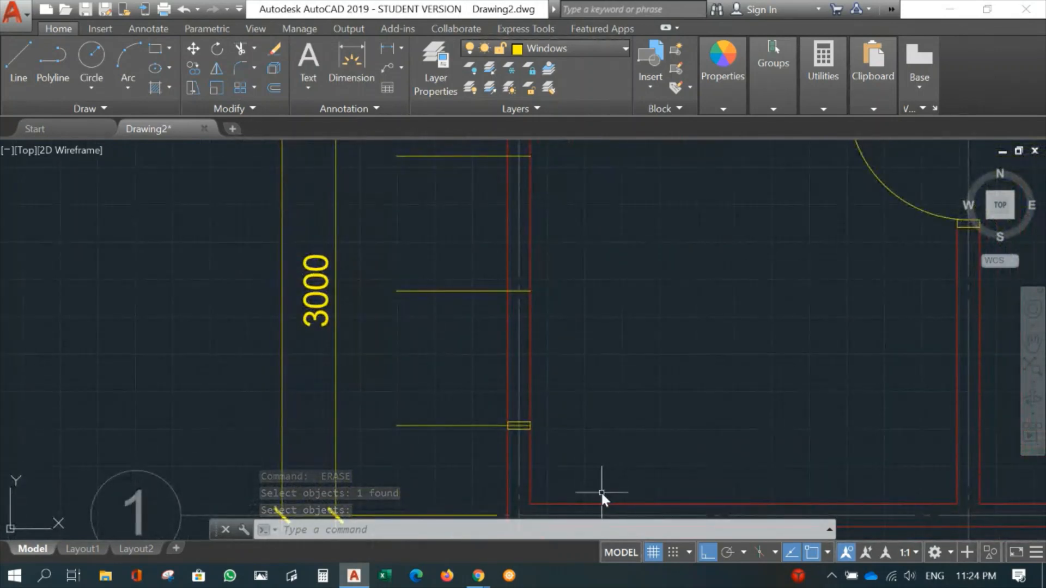
{"action": "type", "text": "CO"}
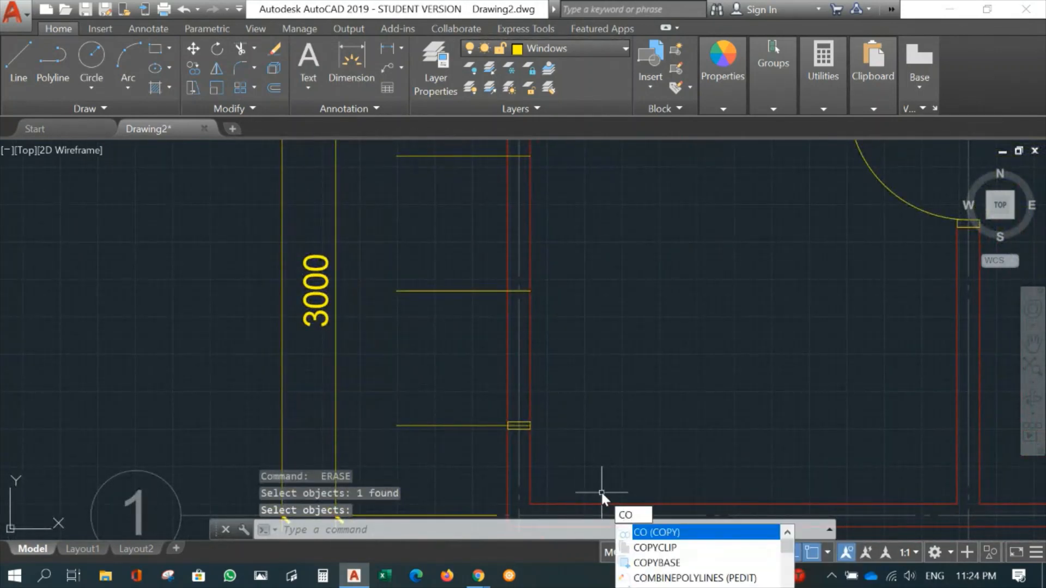
{"action": "key", "text": "Return"}
{"action": "left_click", "coordinate": [473, 407]}
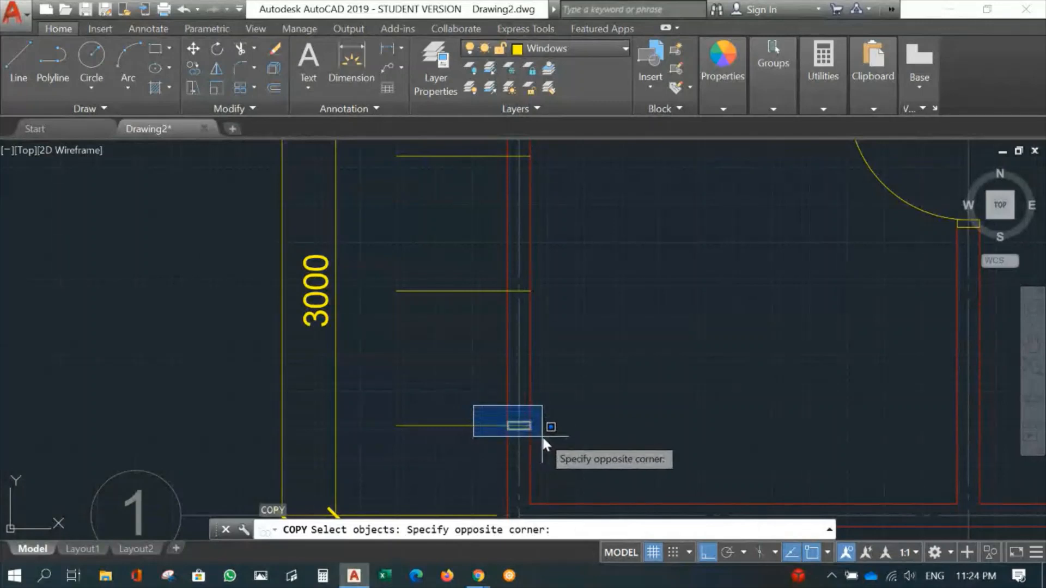
{"action": "left_click", "coordinate": [544, 437]}
{"action": "key", "text": "Return"}
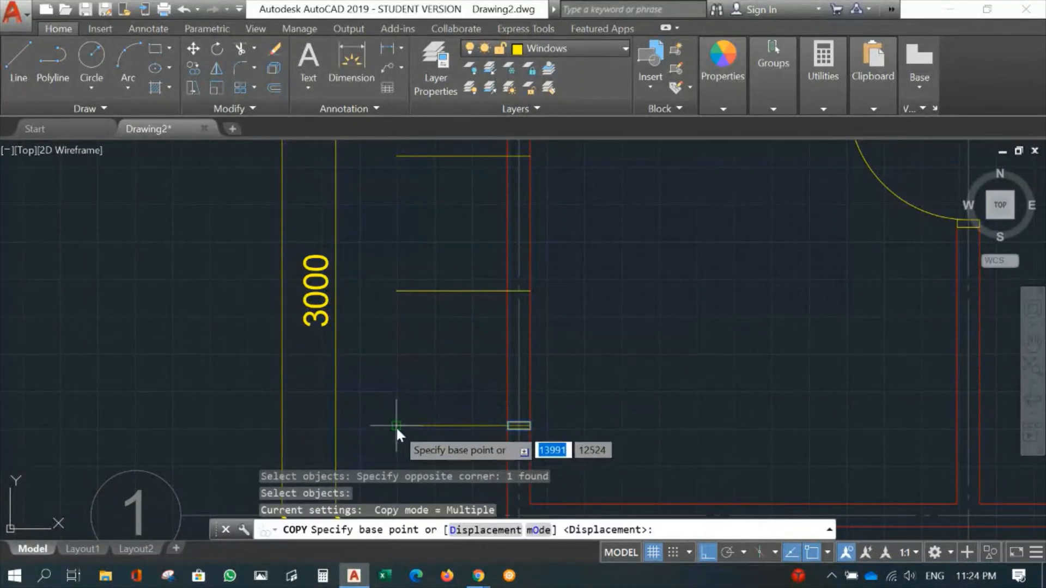
{"action": "left_click", "coordinate": [396, 426]}
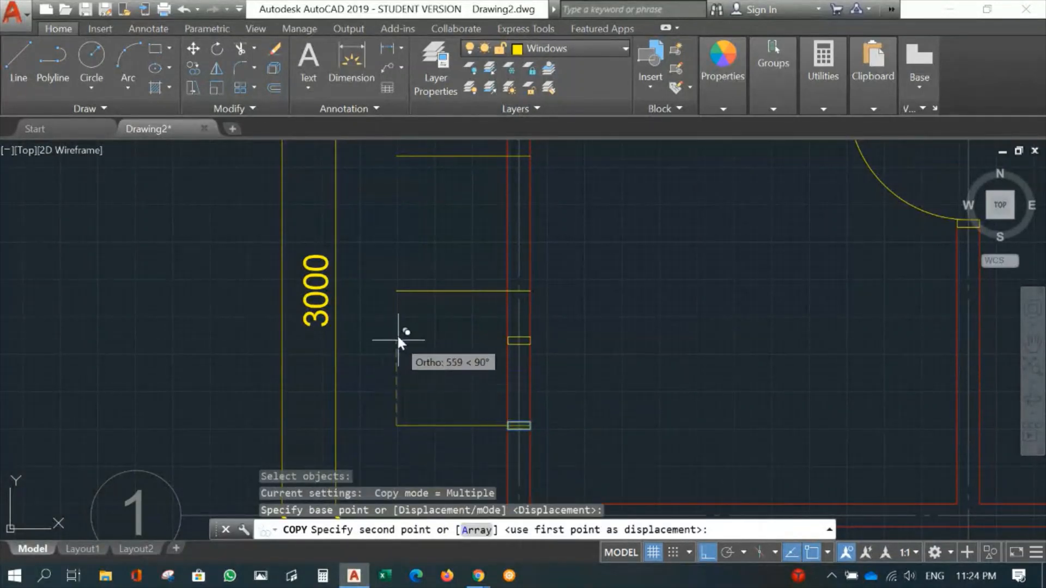
{"action": "left_click", "coordinate": [395, 156]}
{"action": "key", "text": "Escape"}
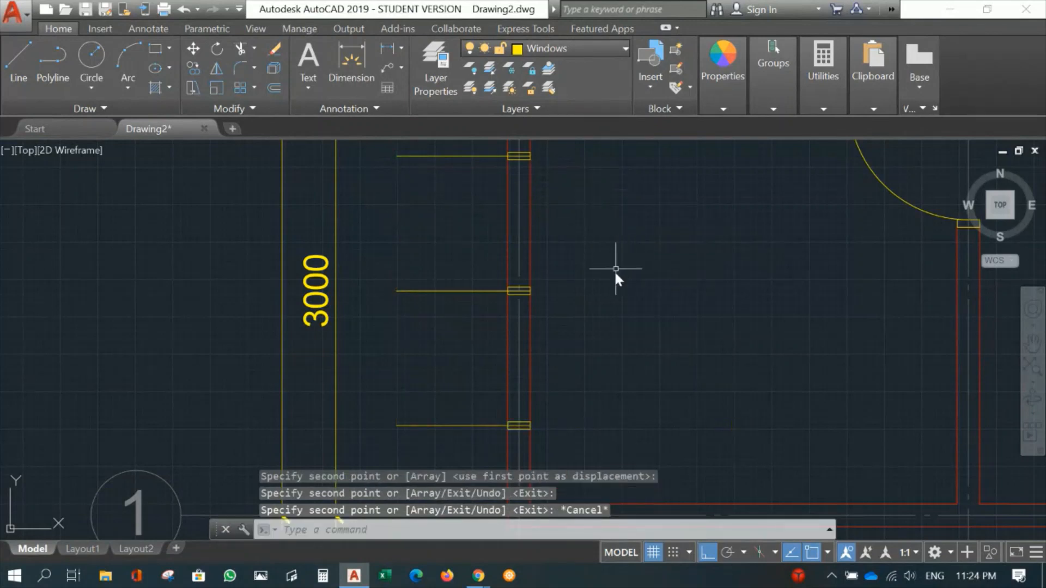
- Make Walls the current layer and draw a line across the wall along the bottom edge of the lowest window frame
{"action": "mouse_move", "coordinate": [595, 388]}
{"action": "middle_mouse_down"}
{"action": "mouse_move", "coordinate": [582, 333]}
{"action": "mouse_move", "coordinate": [591, 381]}
{"action": "middle_mouse_up"}
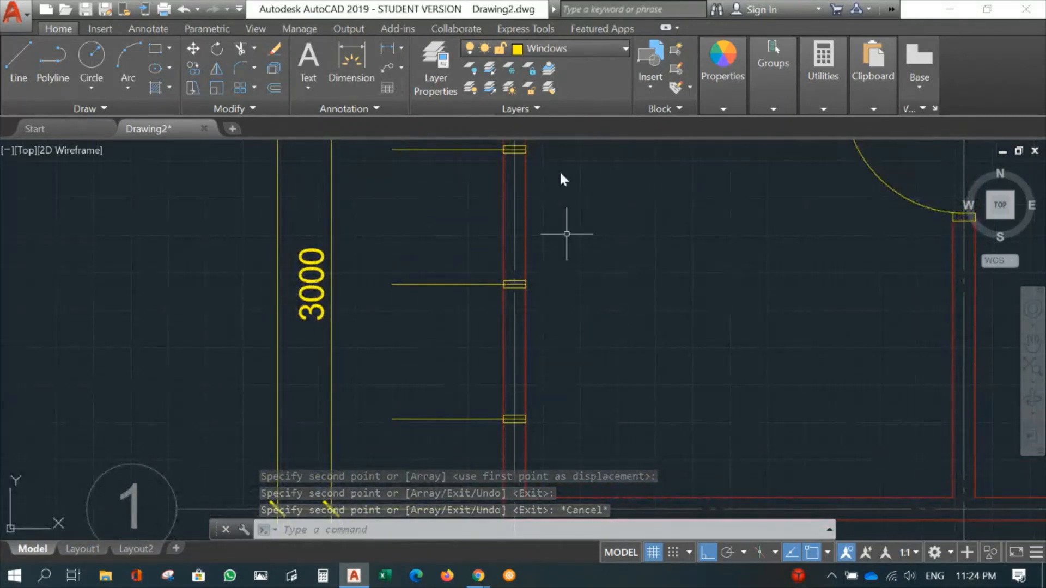
{"action": "scroll", "coordinate": [652, 348], "scroll_direction": "up", "scroll_amount": 5}
{"action": "middle_click_drag", "start_coordinate": [571, 253], "coordinate": [663, 339]}
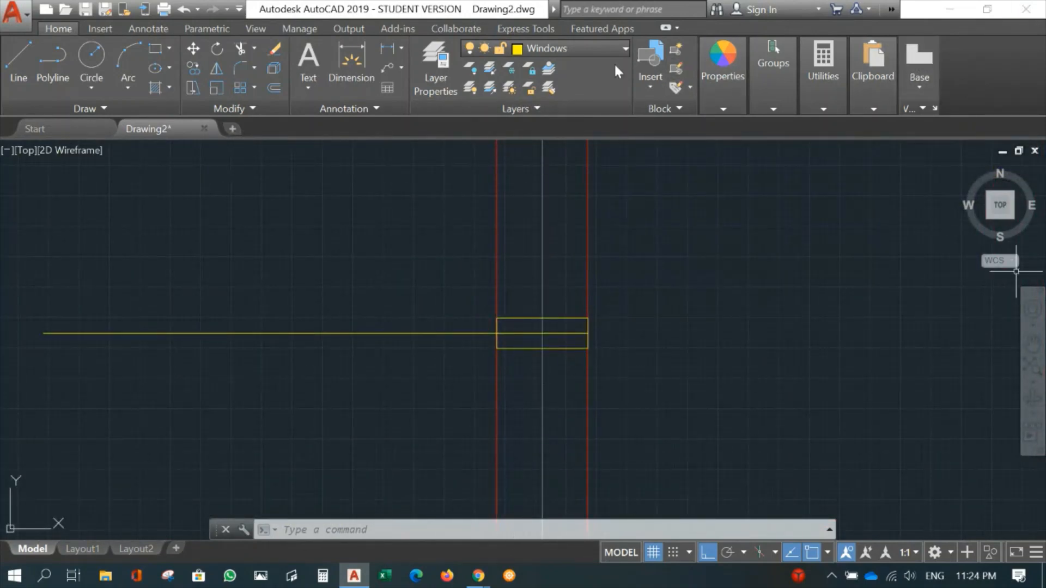
{"action": "left_click", "coordinate": [592, 48]}
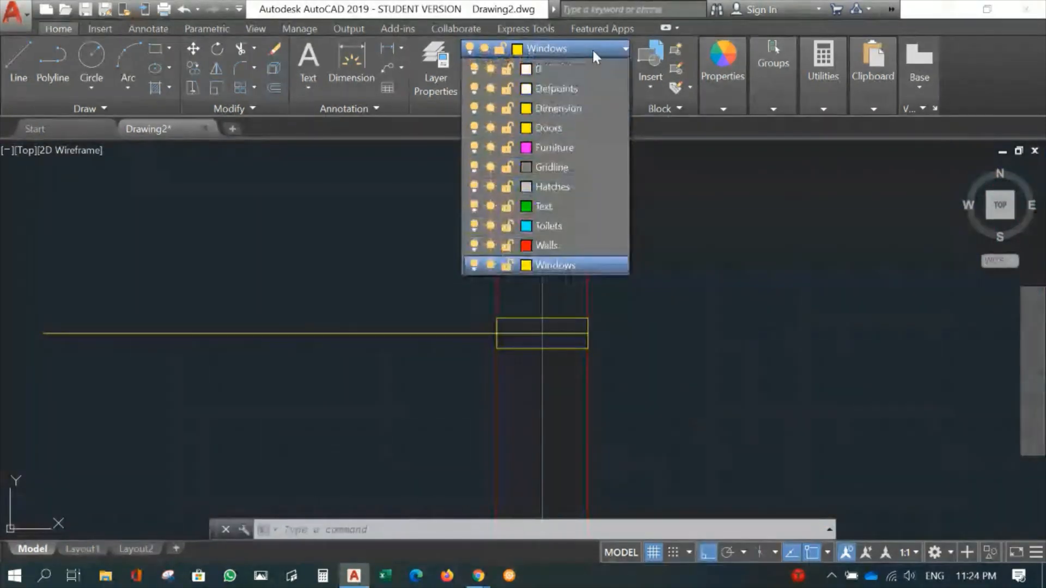
{"action": "left_click", "coordinate": [538, 244]}
{"action": "type", "text": "l"}
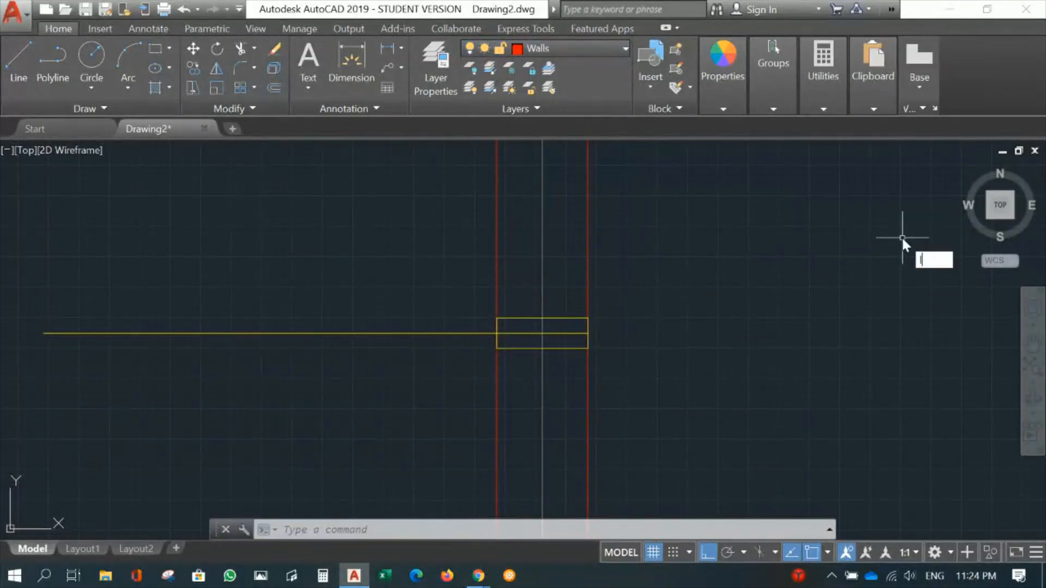
{"action": "key", "text": "Return"}
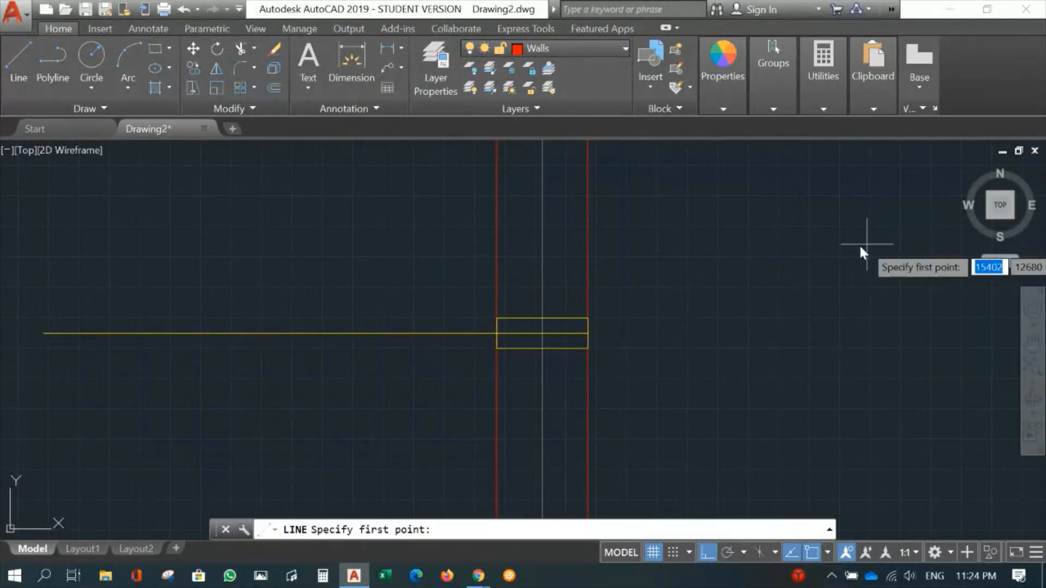
{"action": "left_click", "coordinate": [497, 348]}
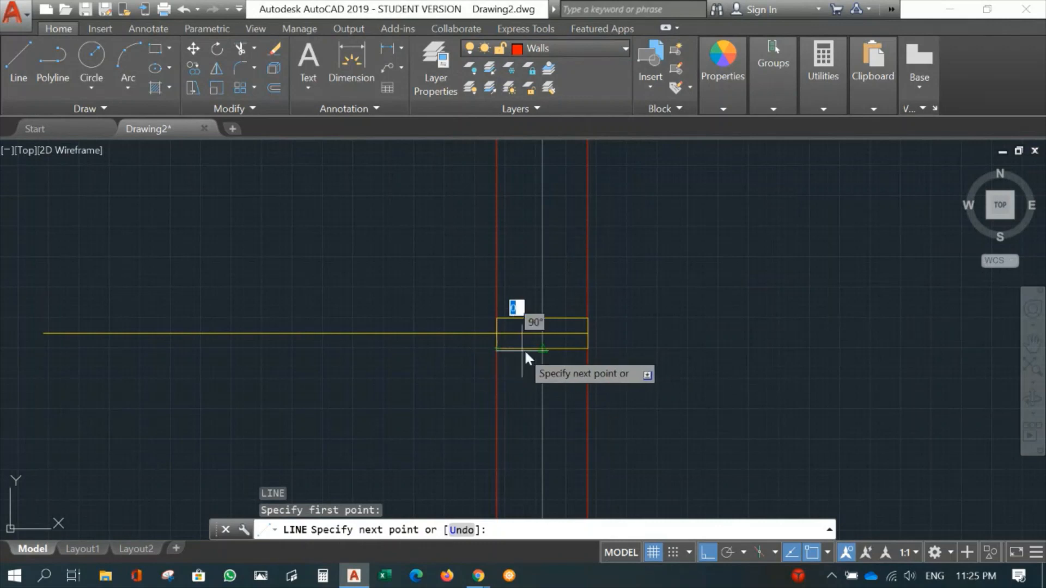
{"action": "left_click", "coordinate": [587, 348]}
{"action": "key", "text": "Return"}
- Draw a wall line across the wall thickness along the top edge of the uppermost window frame
{"action": "middle_click_drag", "start_coordinate": [698, 164], "coordinate": [679, 536]}
{"action": "middle_click_drag", "start_coordinate": [683, 305], "coordinate": [686, 572]}
{"action": "middle_click_drag", "start_coordinate": [649, 246], "coordinate": [645, 584]}
{"action": "key", "text": "Return"}
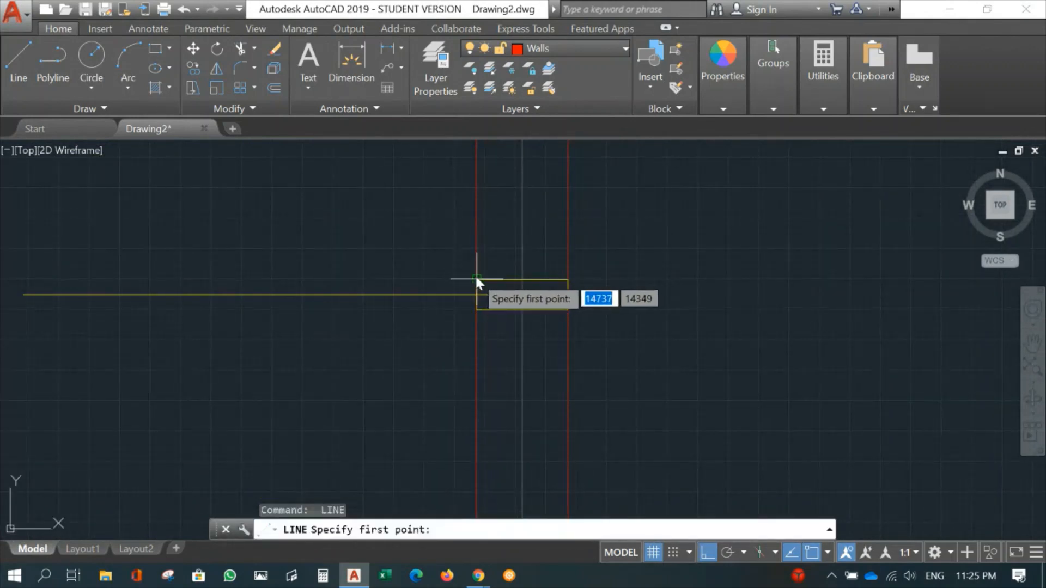
{"action": "left_click", "coordinate": [477, 280]}
{"action": "left_click", "coordinate": [558, 275]}
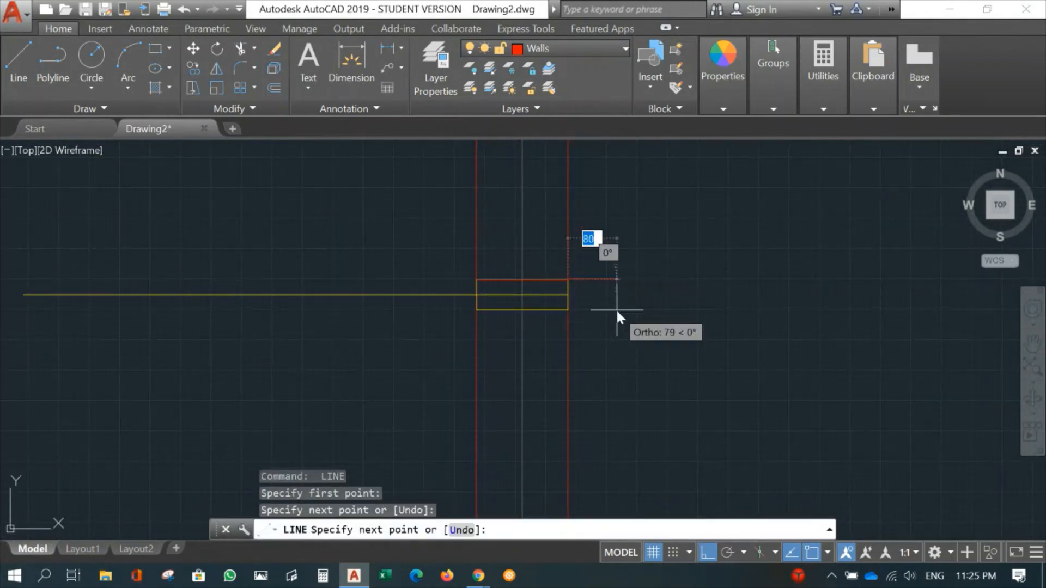
{"action": "key", "text": "Return"}
{"action": "scroll", "coordinate": [646, 354], "scroll_direction": "down", "scroll_amount": 4}
{"action": "scroll", "coordinate": [683, 172], "scroll_direction": "down", "scroll_amount": 4}
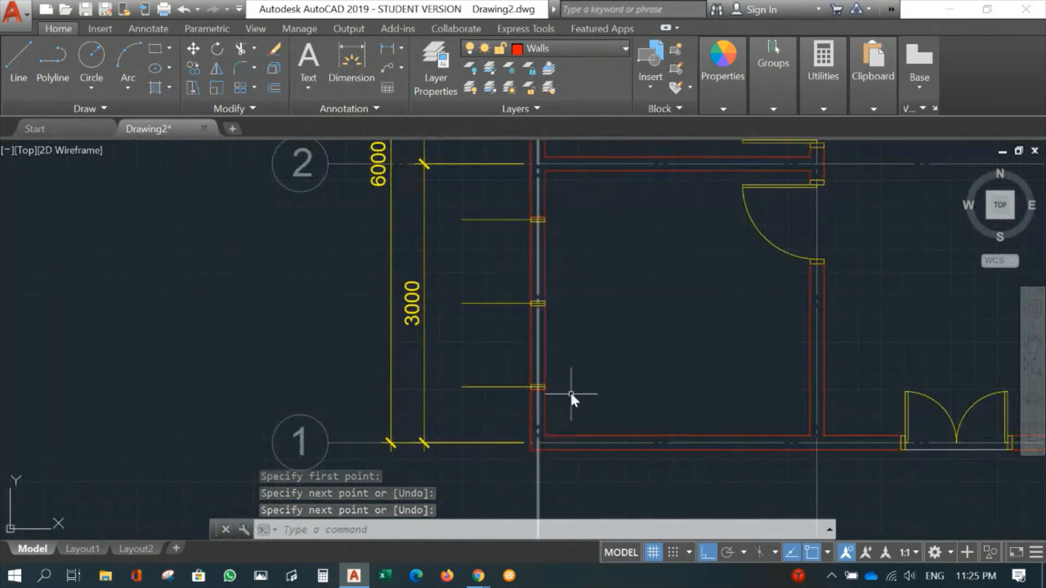
{"action": "scroll", "coordinate": [652, 310], "scroll_direction": "up", "scroll_amount": 2}
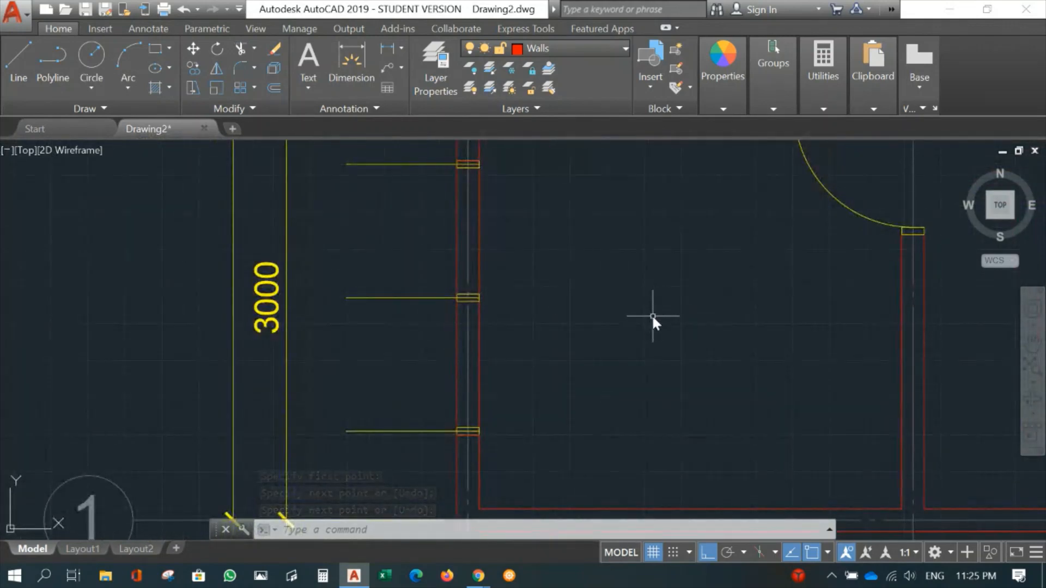
{"action": "middle_click_drag", "start_coordinate": [538, 285], "coordinate": [581, 327]}
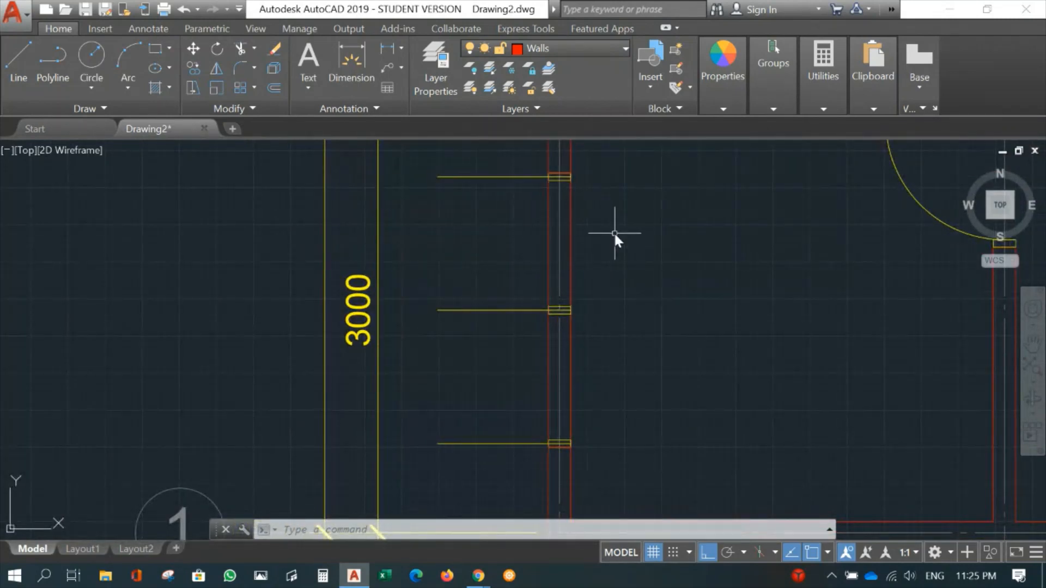
- Trim both wall face lines between the two wall end lines at the uppermost and lowest window frames, opening the wall for the window
{"action": "key", "text": "Escape"}
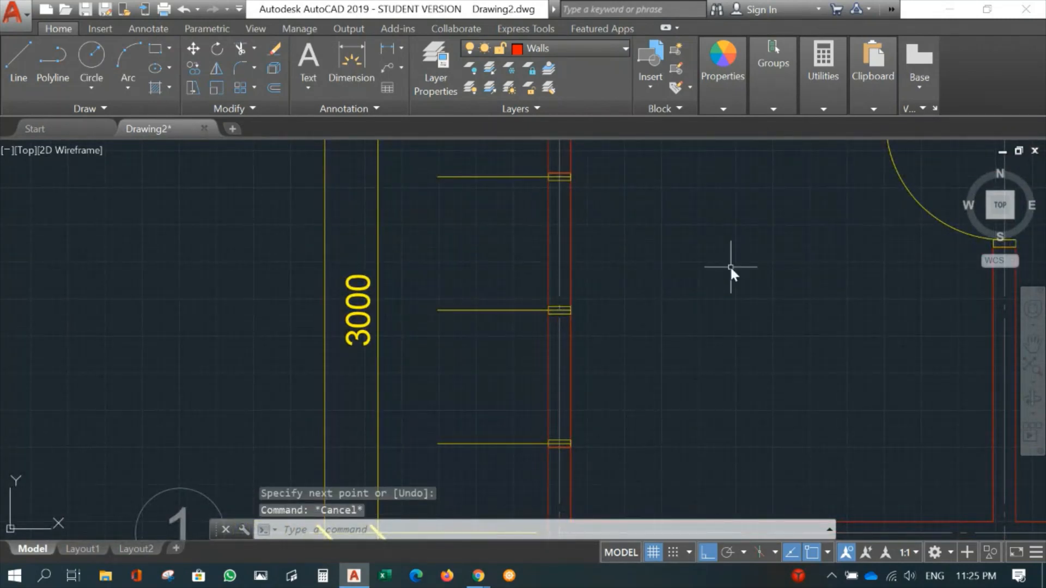
{"action": "type", "text": "tr"}
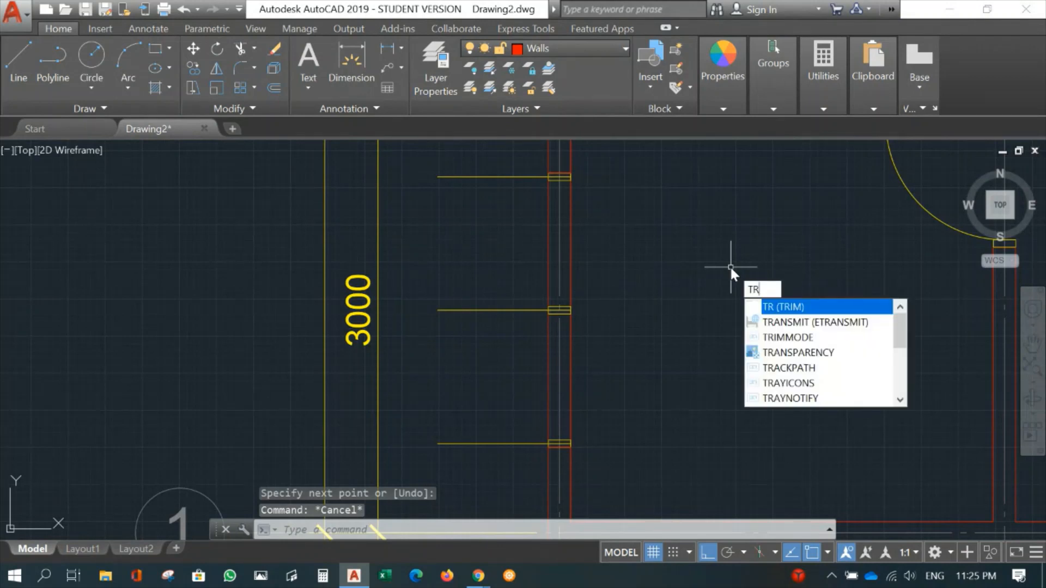
{"action": "key", "text": "Return"}
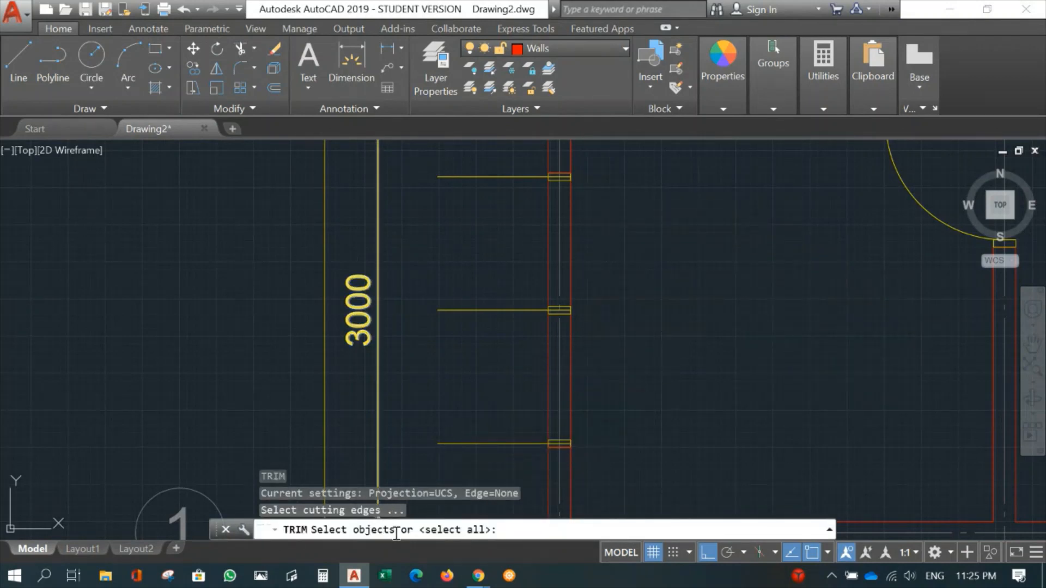
{"action": "left_click", "coordinate": [517, 158]}
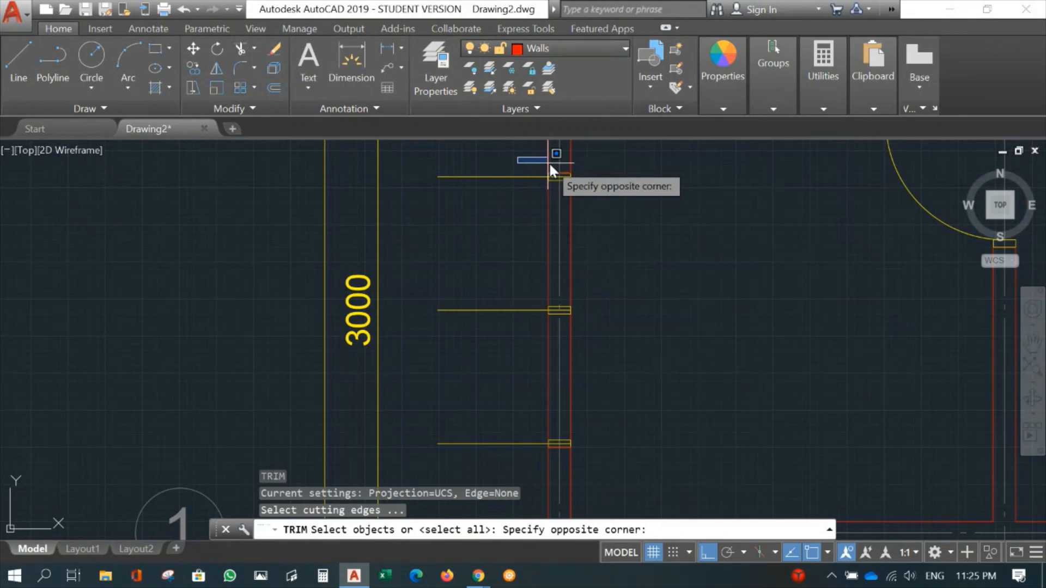
{"action": "left_click", "coordinate": [594, 176]}
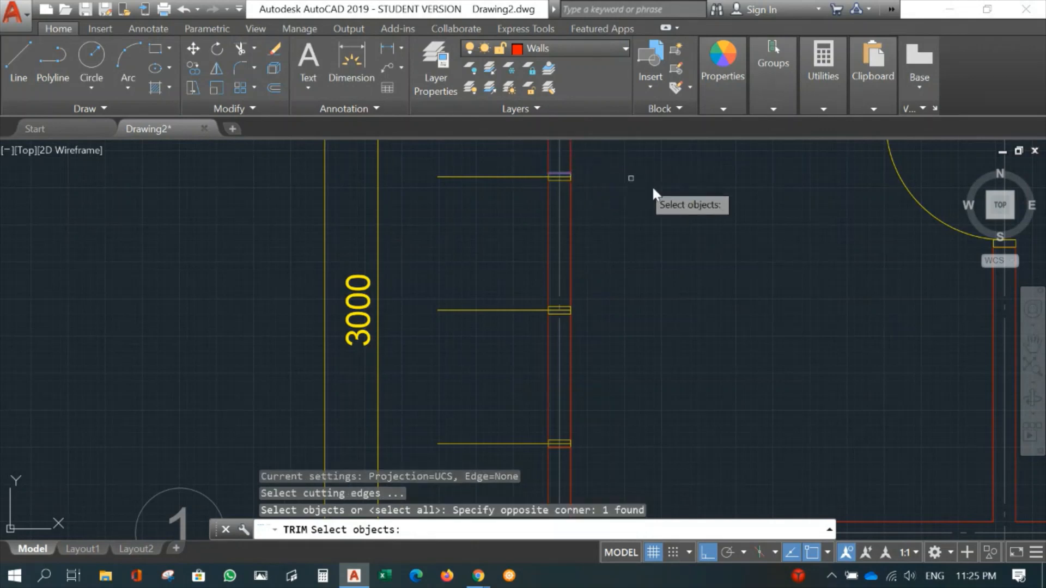
{"action": "left_click", "coordinate": [533, 466]}
{"action": "left_click", "coordinate": [591, 442]}
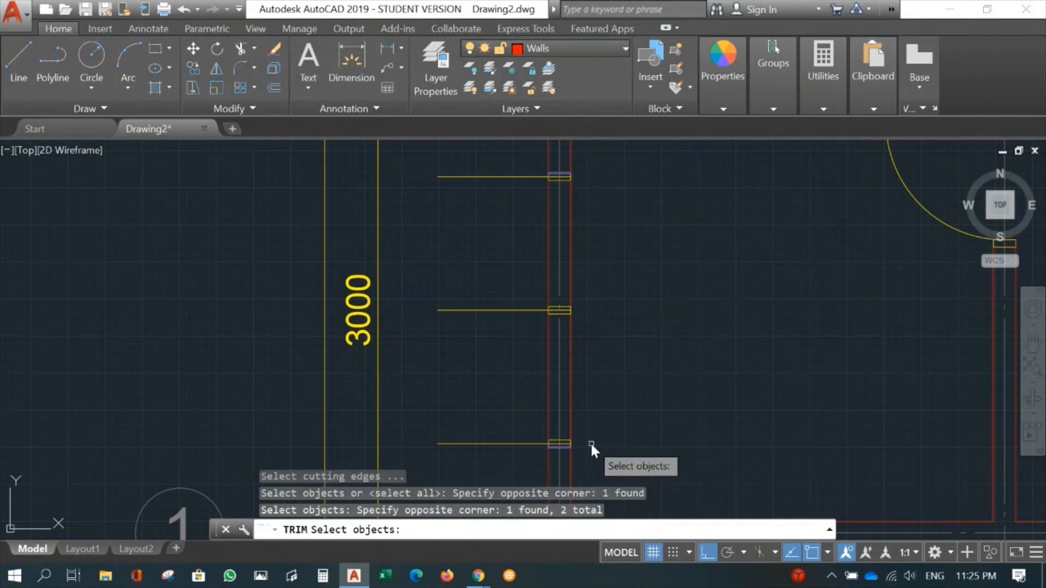
{"action": "key", "text": "Return"}
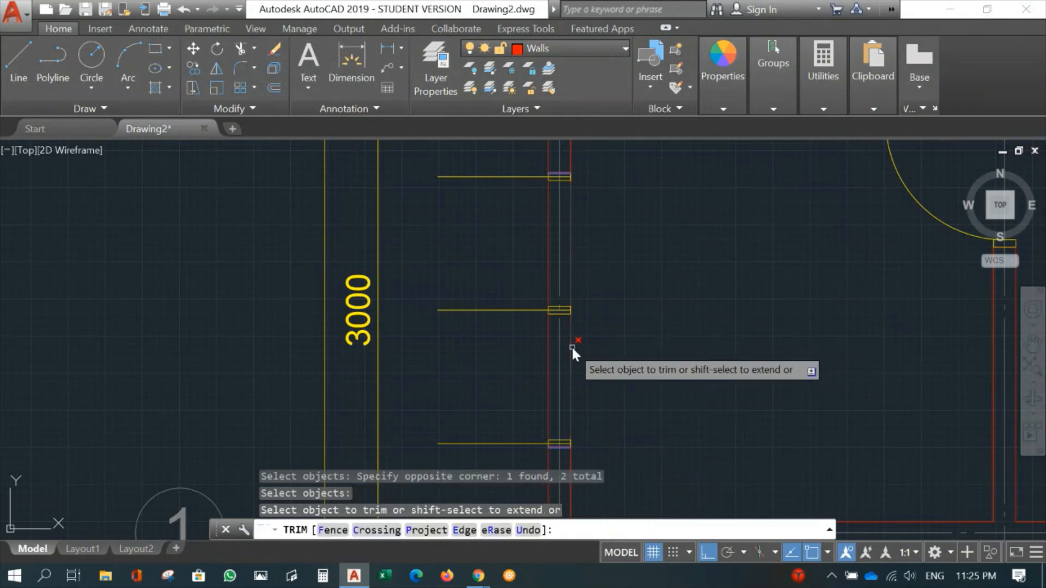
{"action": "key", "text": "Return"}
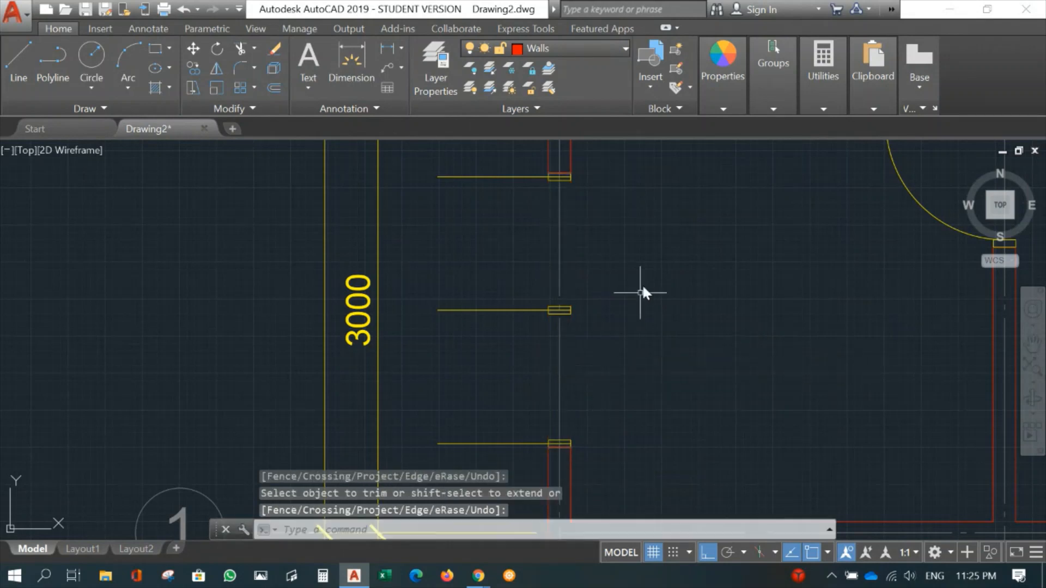
- Erase the three horizontal construction lines extending outward from the window frames
{"action": "scroll", "coordinate": [645, 247], "scroll_direction": "down", "scroll_amount": 4}
{"action": "scroll", "coordinate": [684, 284], "scroll_direction": "up", "scroll_amount": 6}
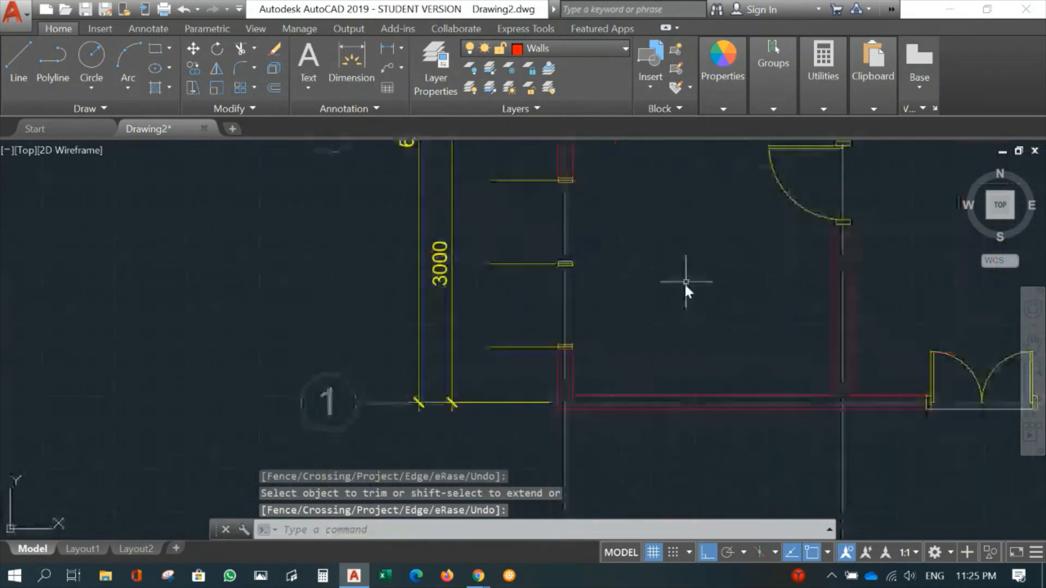
{"action": "middle_click_drag", "start_coordinate": [643, 315], "coordinate": [685, 280]}
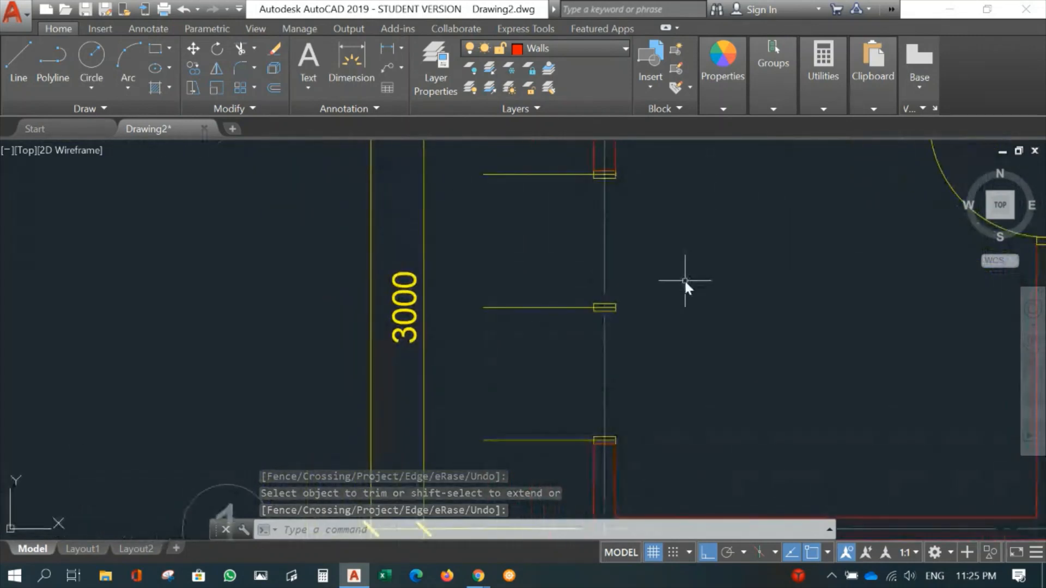
{"action": "type", "text": "e"}
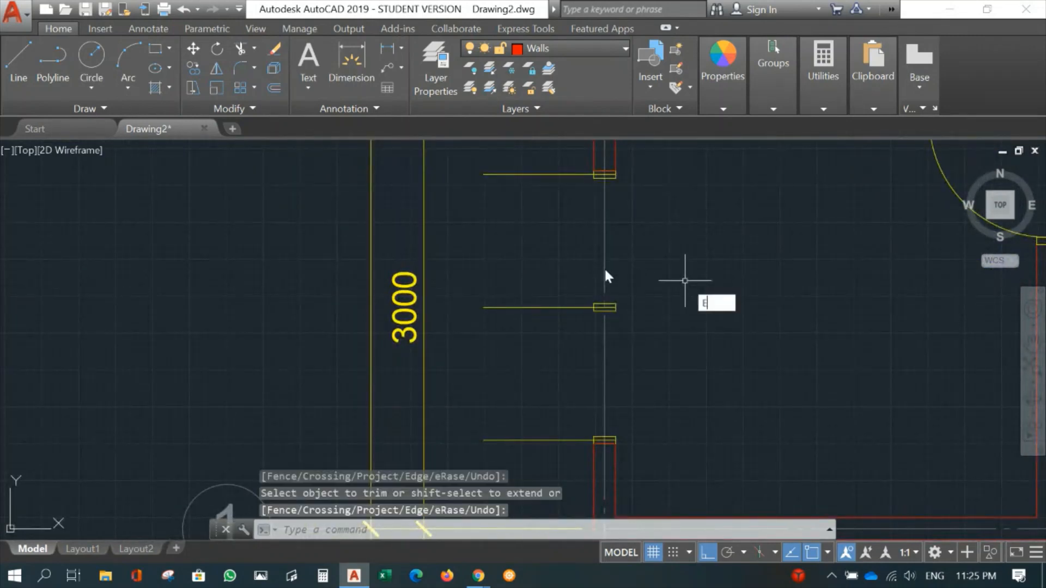
{"action": "key", "text": "Return"}
{"action": "left_click", "coordinate": [535, 159]}
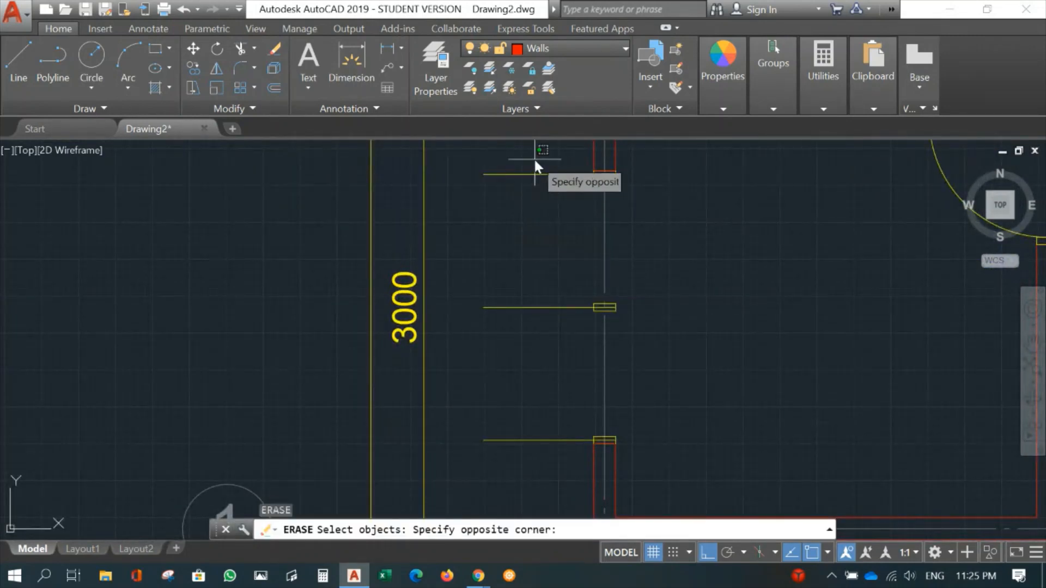
{"action": "left_click", "coordinate": [453, 456]}
{"action": "key", "text": "Return"}
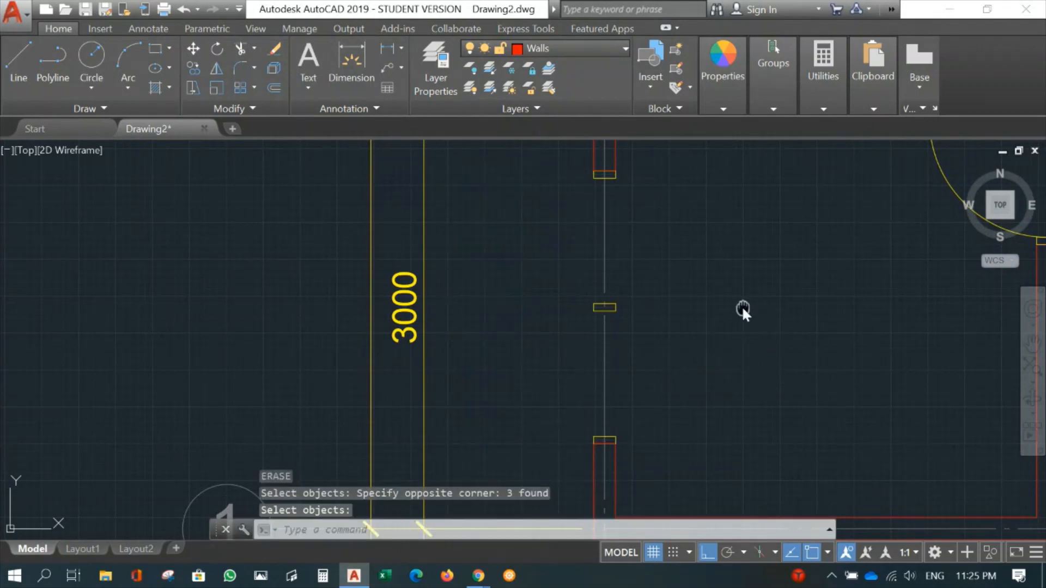
- Make Windows the current layer and draw a line along the inner wall face from the uppermost frame to the lowest frame
{"action": "middle_click_drag", "start_coordinate": [742, 311], "coordinate": [644, 320]}
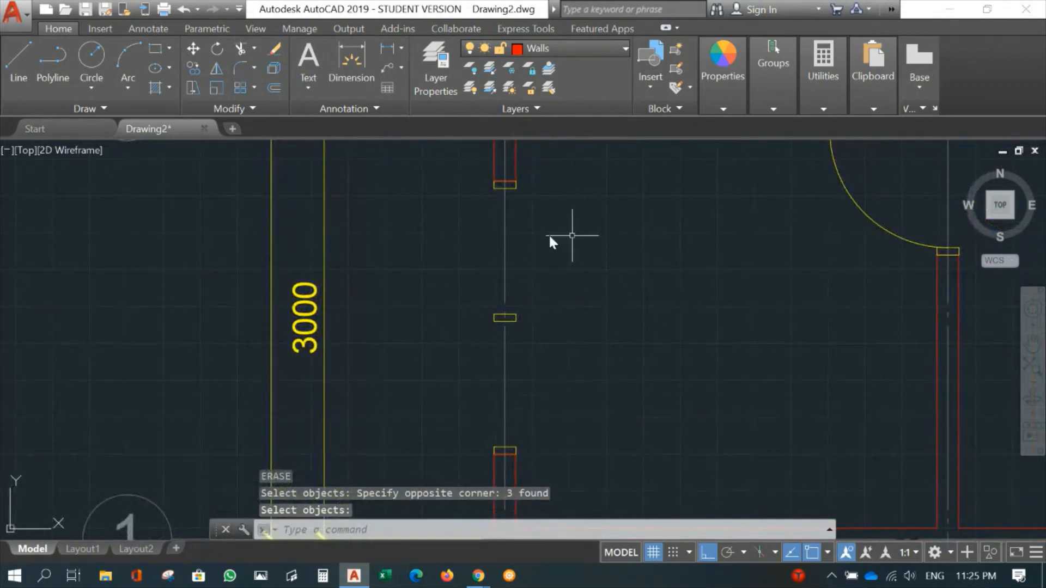
{"action": "middle_click_drag", "start_coordinate": [642, 224], "coordinate": [636, 199]}
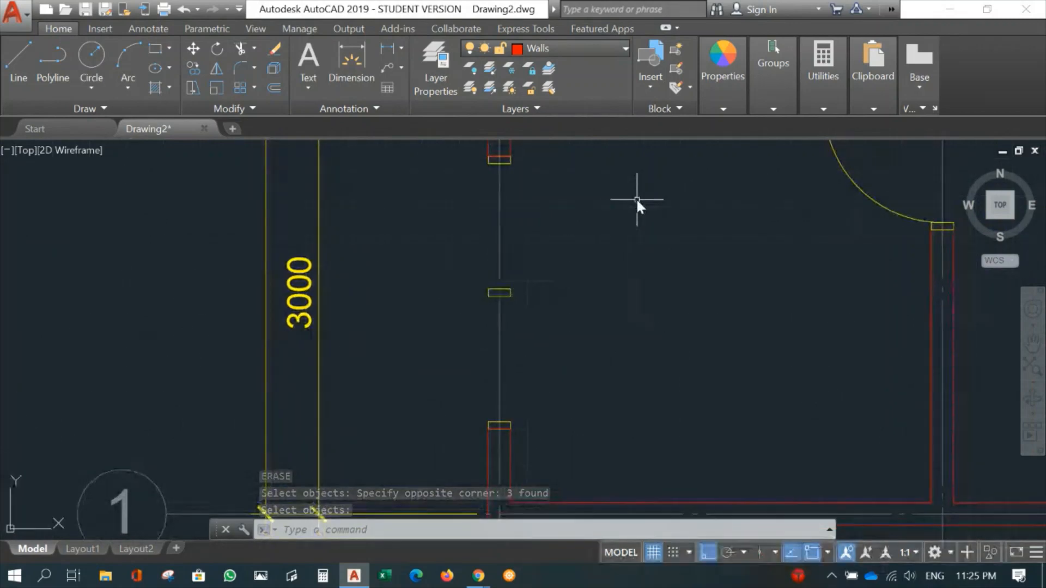
{"action": "left_click", "coordinate": [584, 48]}
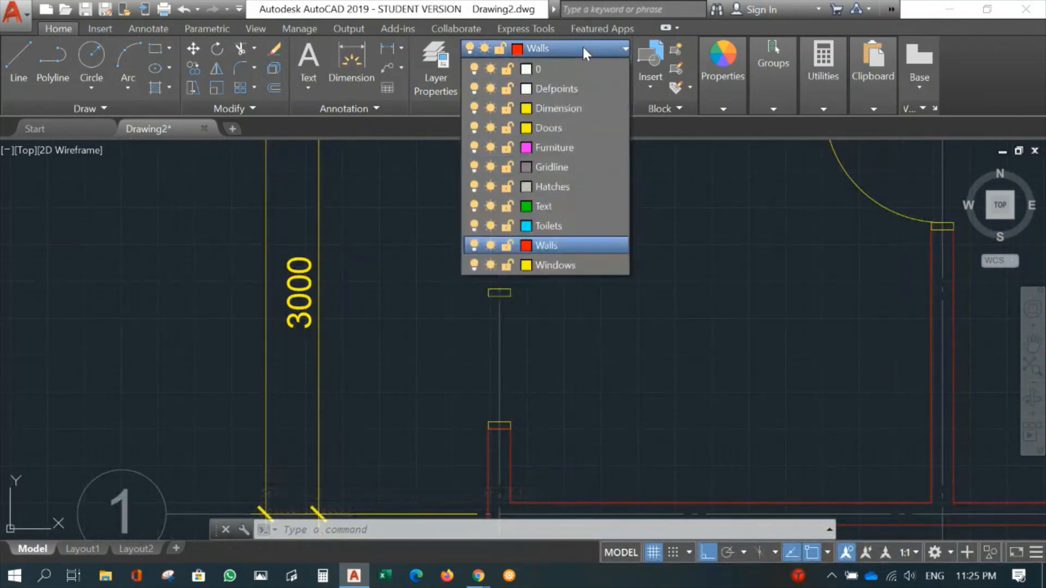
{"action": "left_click", "coordinate": [555, 265]}
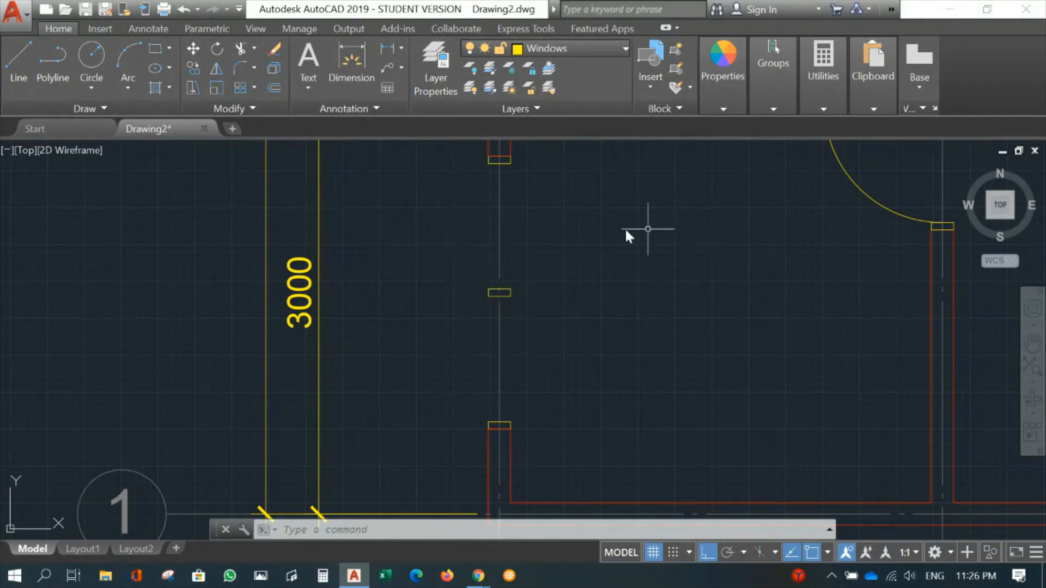
{"action": "mouse_move", "coordinate": [622, 266]}
{"action": "middle_mouse_down"}
{"action": "mouse_move", "coordinate": [649, 223]}
{"action": "mouse_move", "coordinate": [649, 193]}
{"action": "middle_mouse_up"}
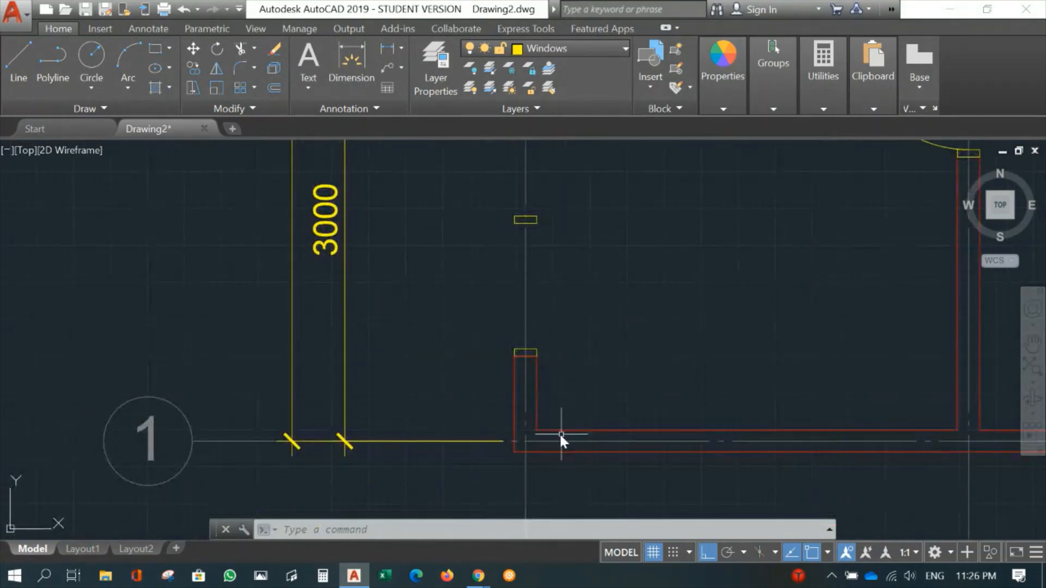
{"action": "middle_click_drag", "start_coordinate": [618, 234], "coordinate": [614, 355]}
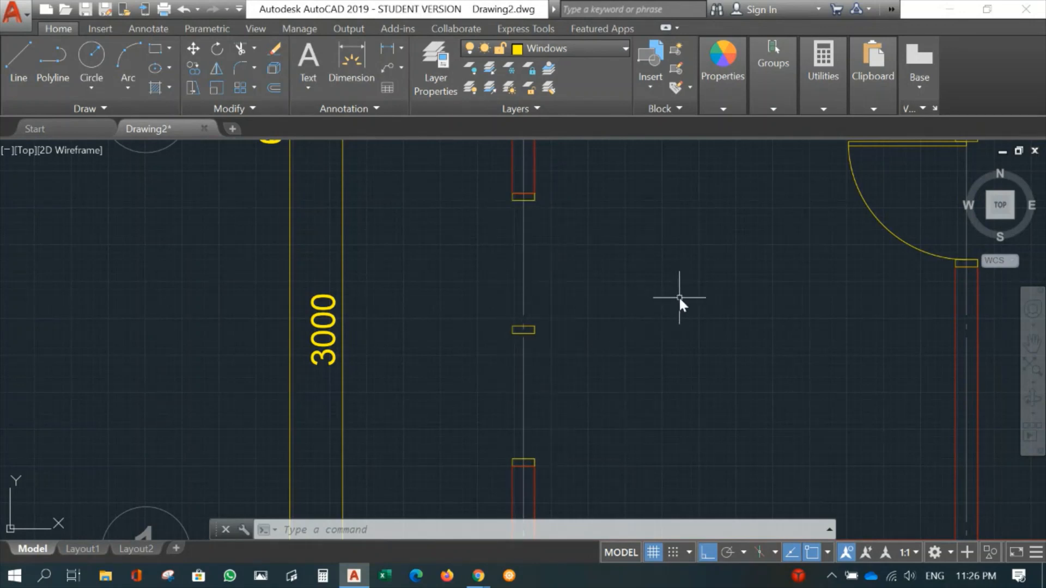
{"action": "type", "text": "l"}
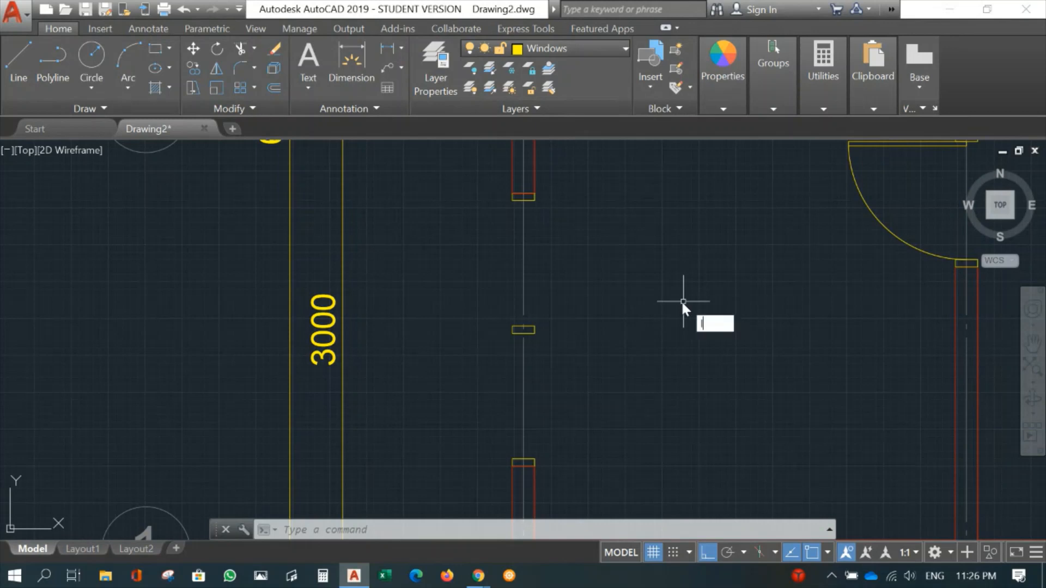
{"action": "key", "text": "Return"}
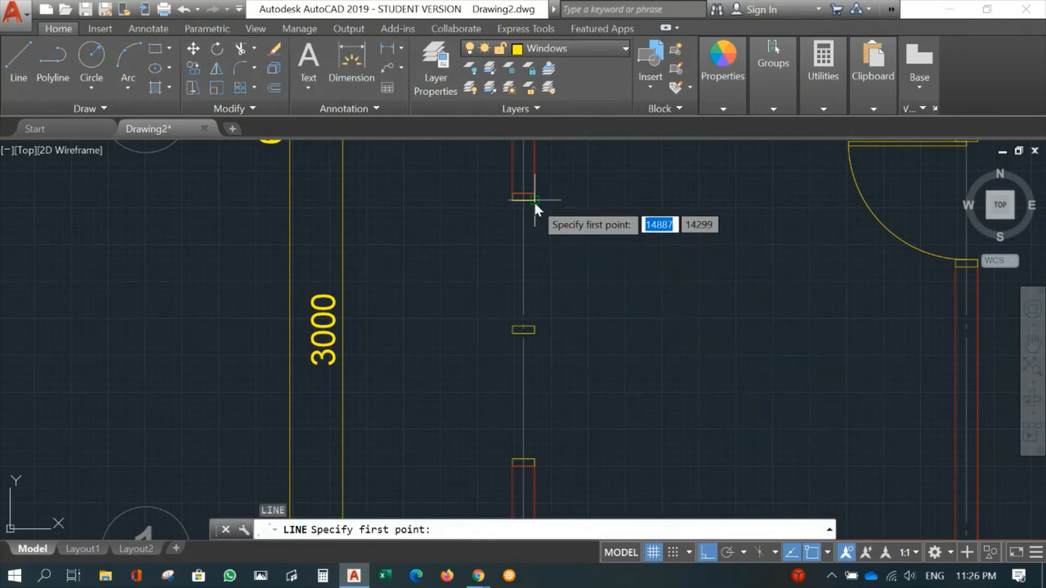
{"action": "left_click", "coordinate": [534, 200]}
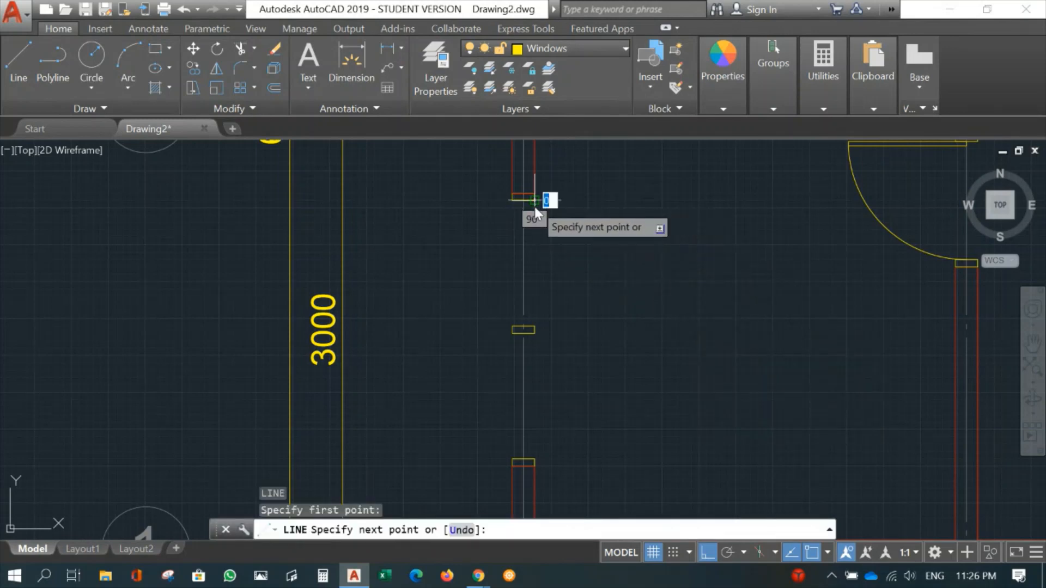
{"action": "left_click", "coordinate": [533, 456]}
{"action": "key", "text": "Return"}
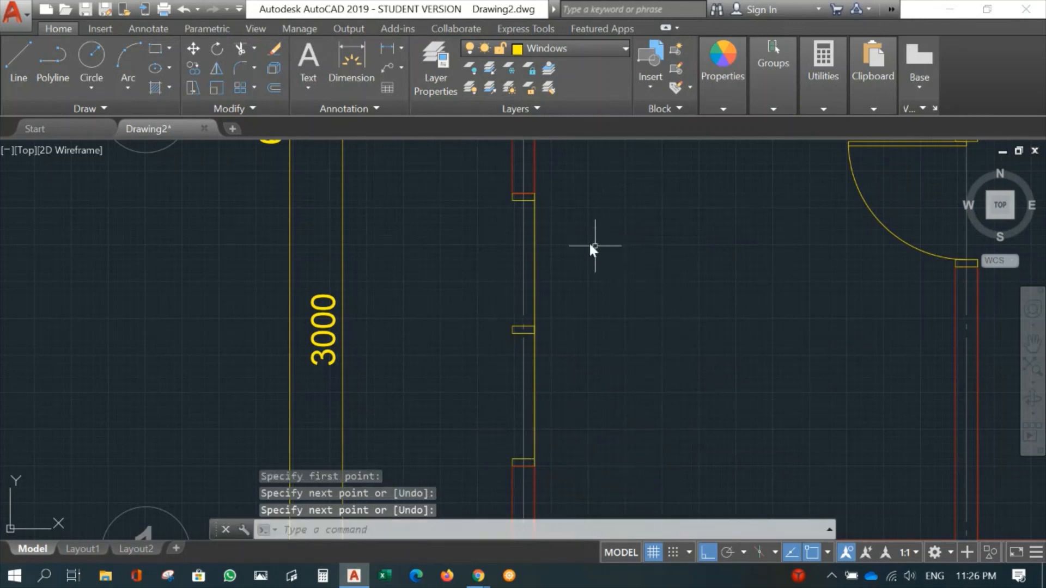
- Draw a matching window line along the outer wall face between the uppermost and lowest frames
{"action": "key", "text": "Return"}
{"action": "left_click", "coordinate": [509, 201]}
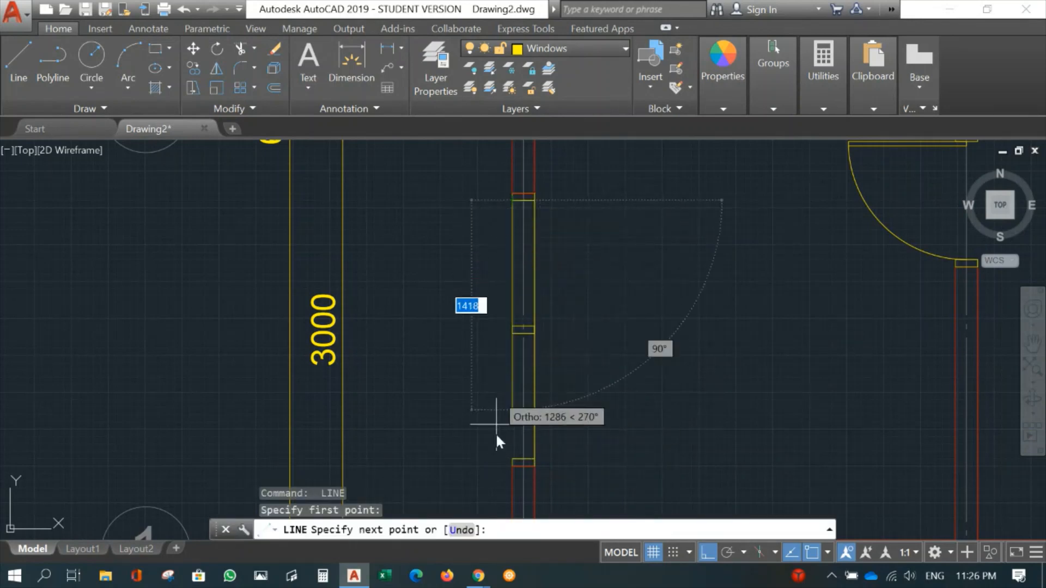
{"action": "left_click", "coordinate": [511, 457]}
{"action": "key", "text": "Return"}
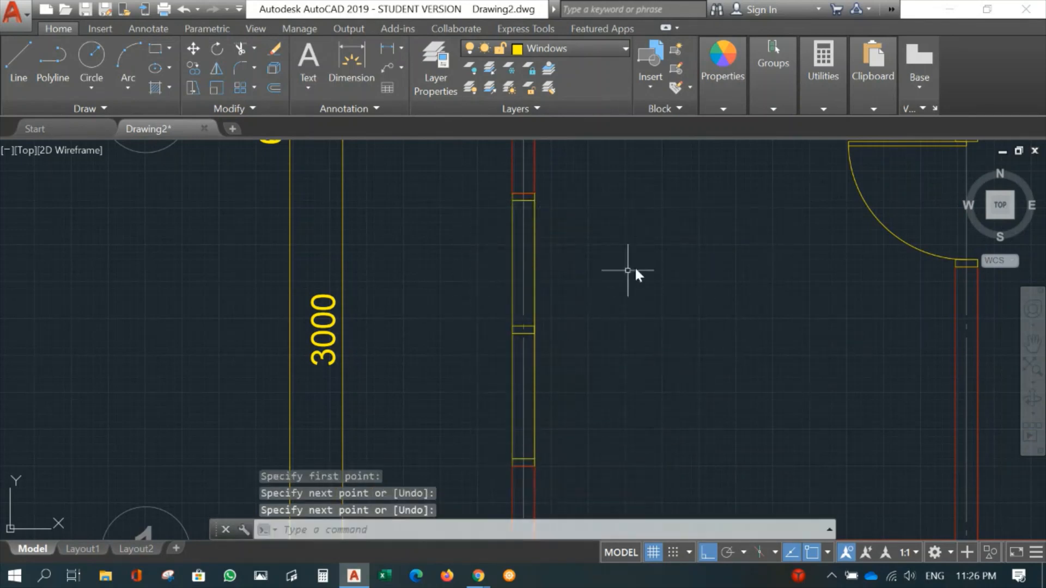
- Change the colour of the two vertical window lines to White
{"action": "left_click", "coordinate": [510, 279]}
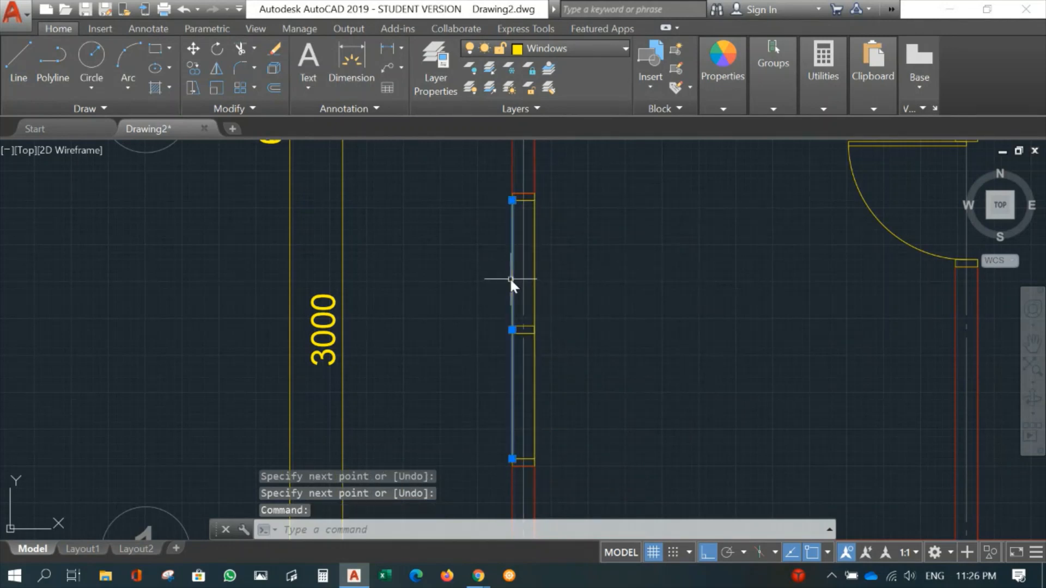
{"action": "left_click", "coordinate": [534, 273]}
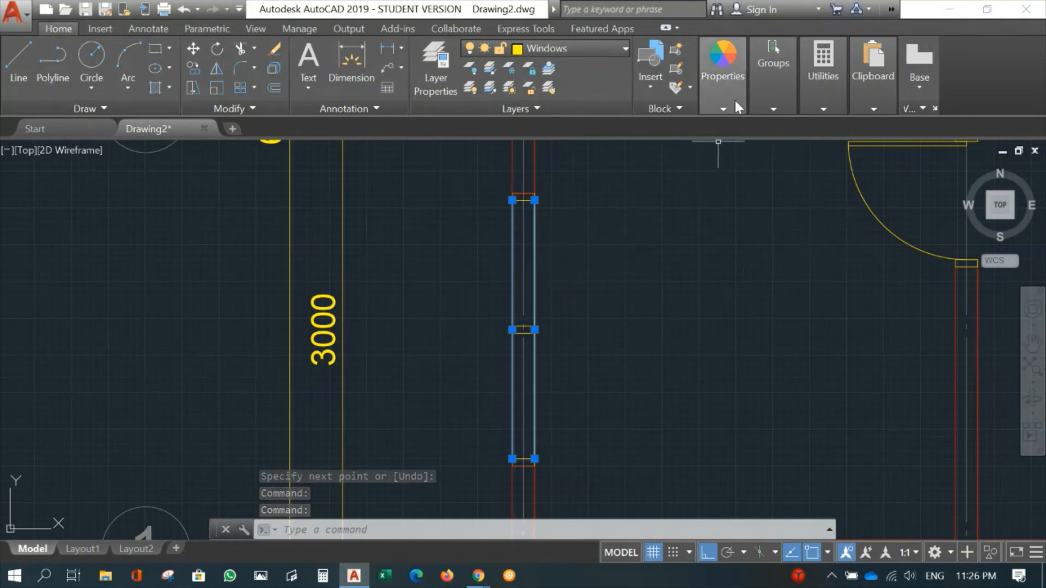
{"action": "left_click", "coordinate": [720, 103]}
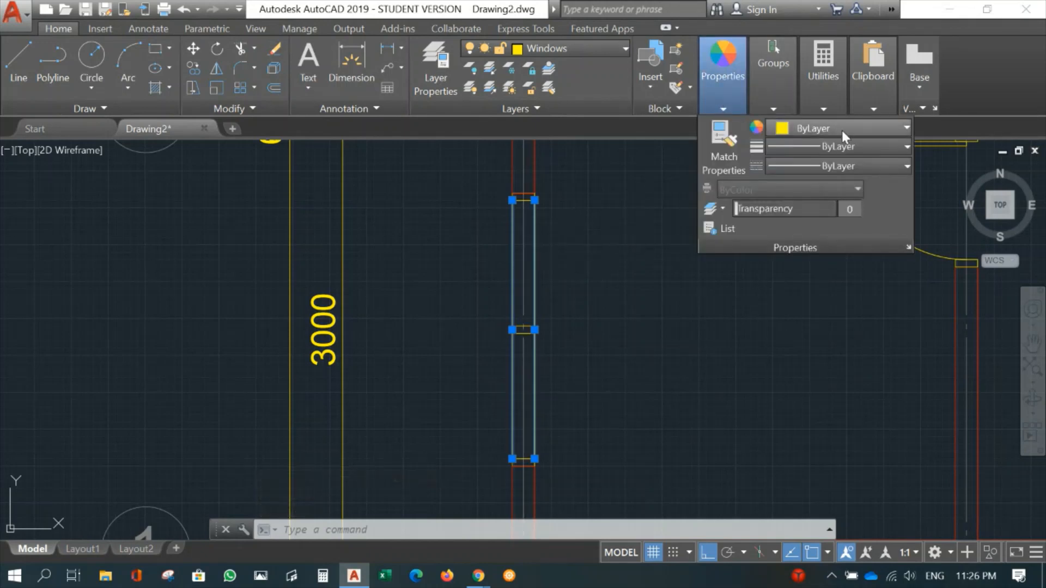
{"action": "left_click", "coordinate": [862, 128]}
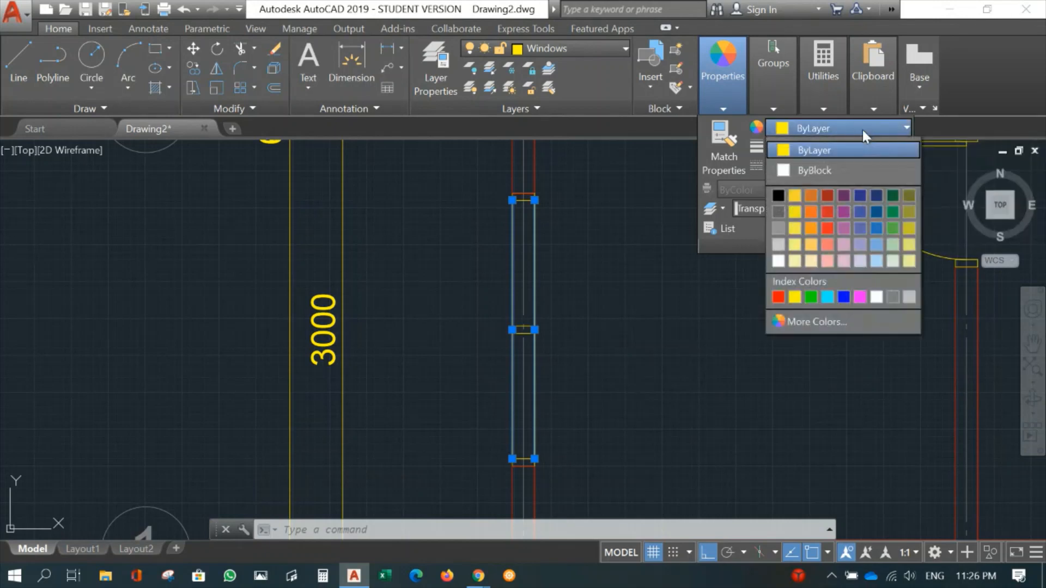
{"action": "left_click", "coordinate": [876, 297]}
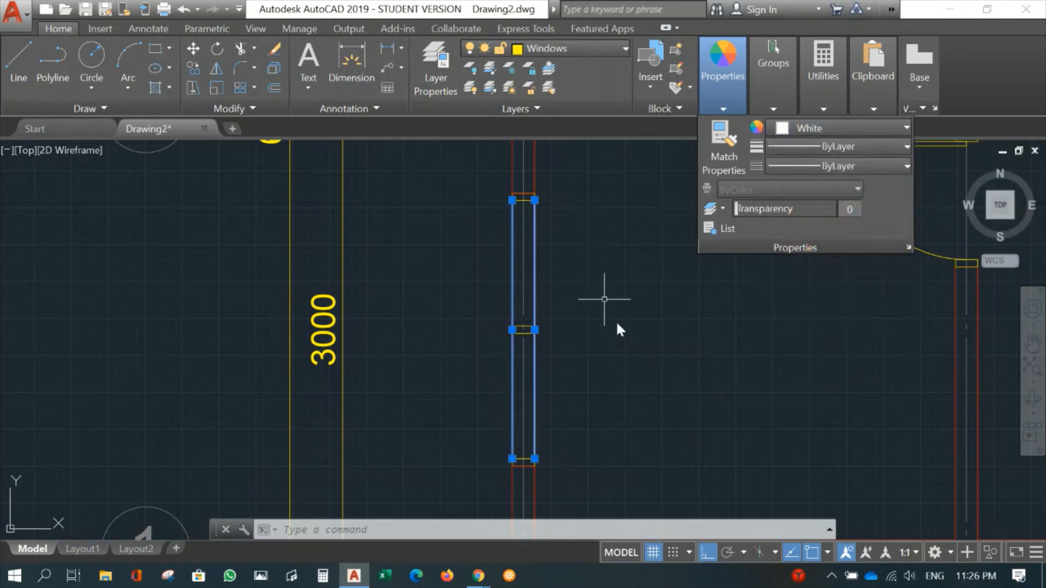
{"action": "key", "text": "Escape"}
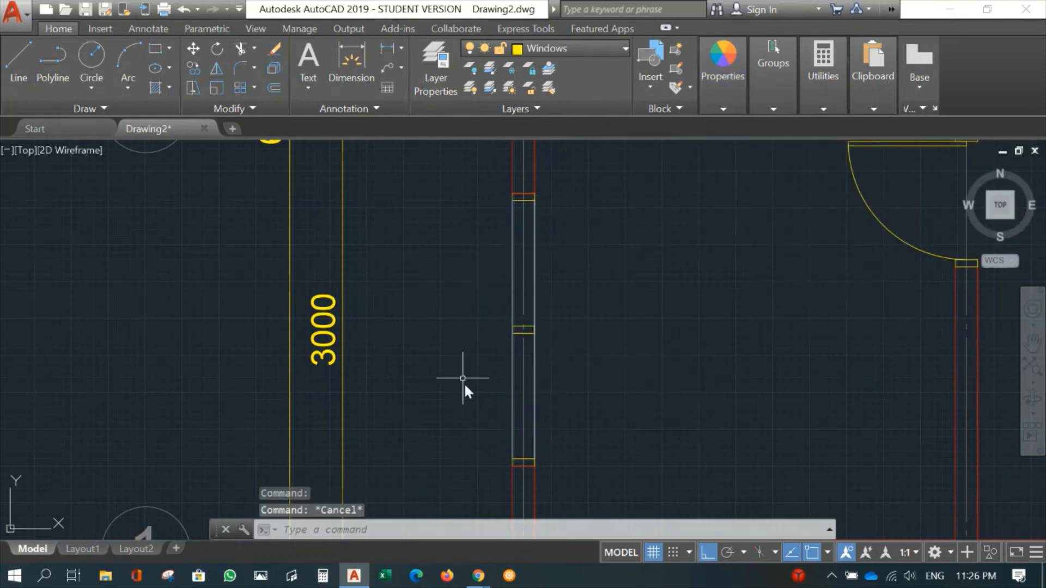
{"action": "scroll", "coordinate": [567, 358], "scroll_direction": "up", "scroll_amount": 4}
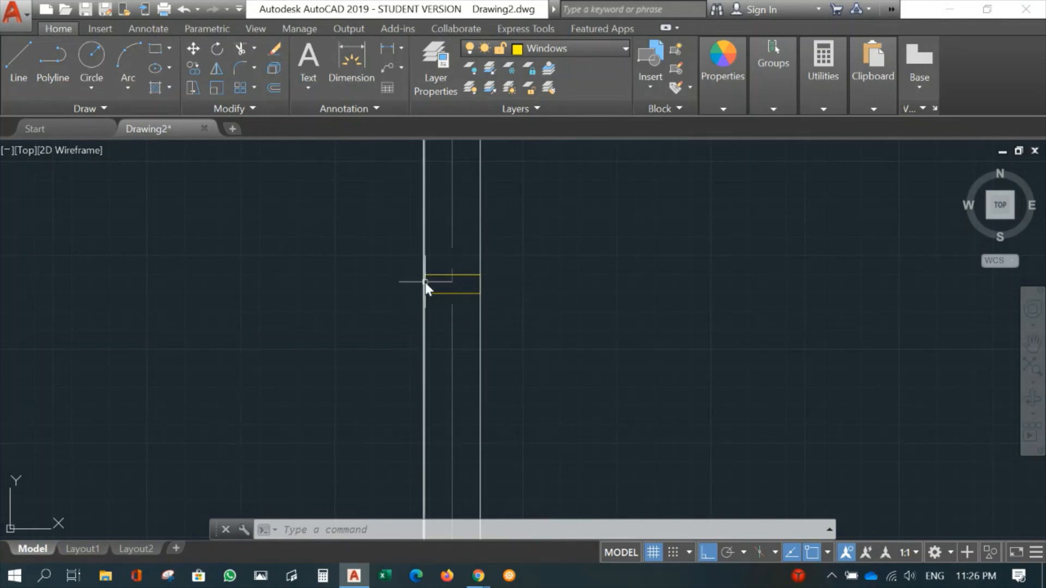
{"action": "middle_click_drag", "start_coordinate": [600, 233], "coordinate": [604, 561]}
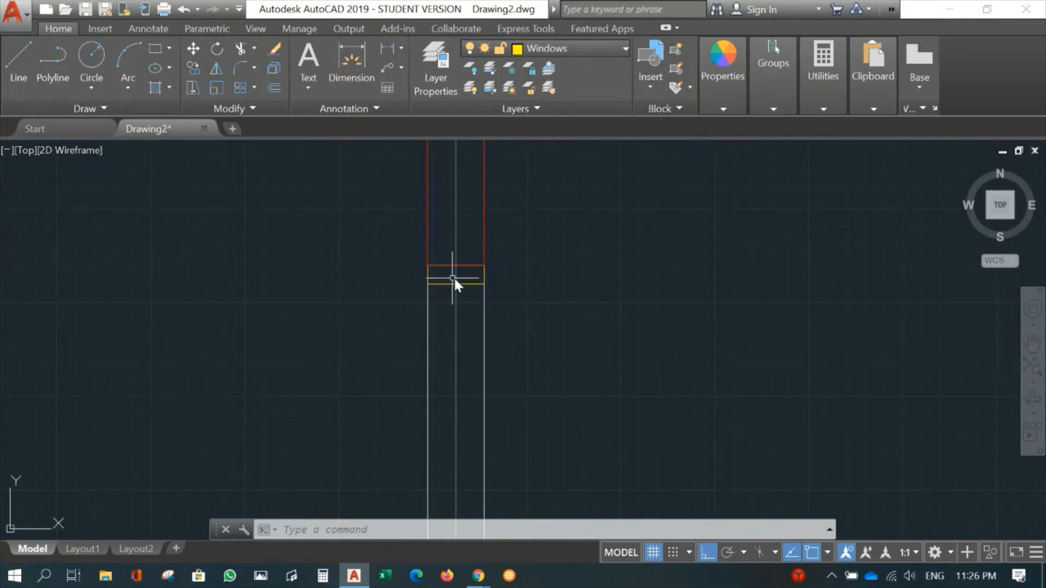
{"action": "scroll", "coordinate": [626, 425], "scroll_direction": "down", "scroll_amount": 5}
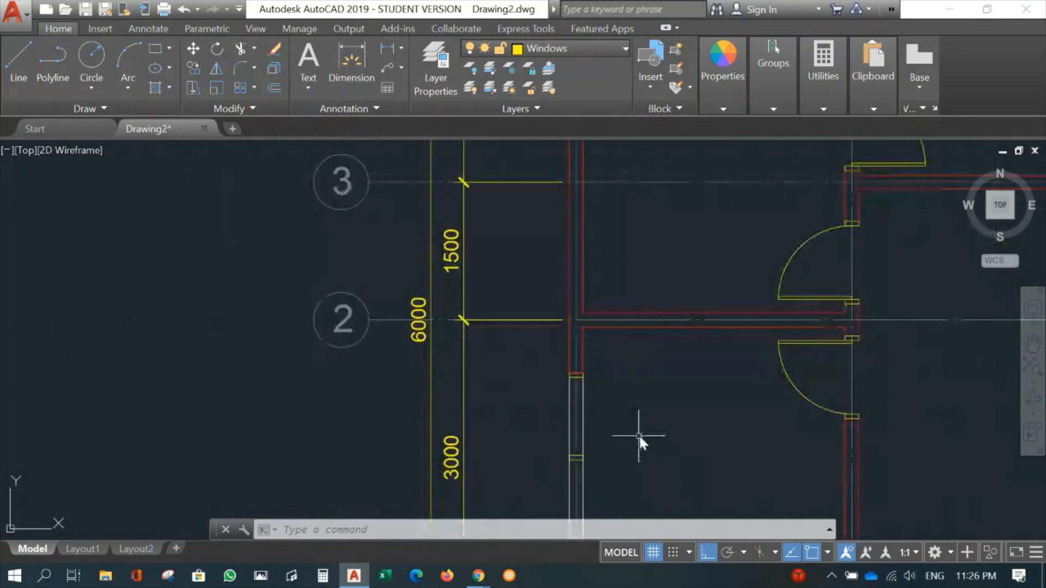
{"action": "scroll", "coordinate": [570, 327], "scroll_direction": "up", "scroll_amount": 3}
{"action": "scroll", "coordinate": [565, 305], "scroll_direction": "up", "scroll_amount": 3}
{"action": "middle_click_drag", "start_coordinate": [564, 288], "coordinate": [537, 334]}
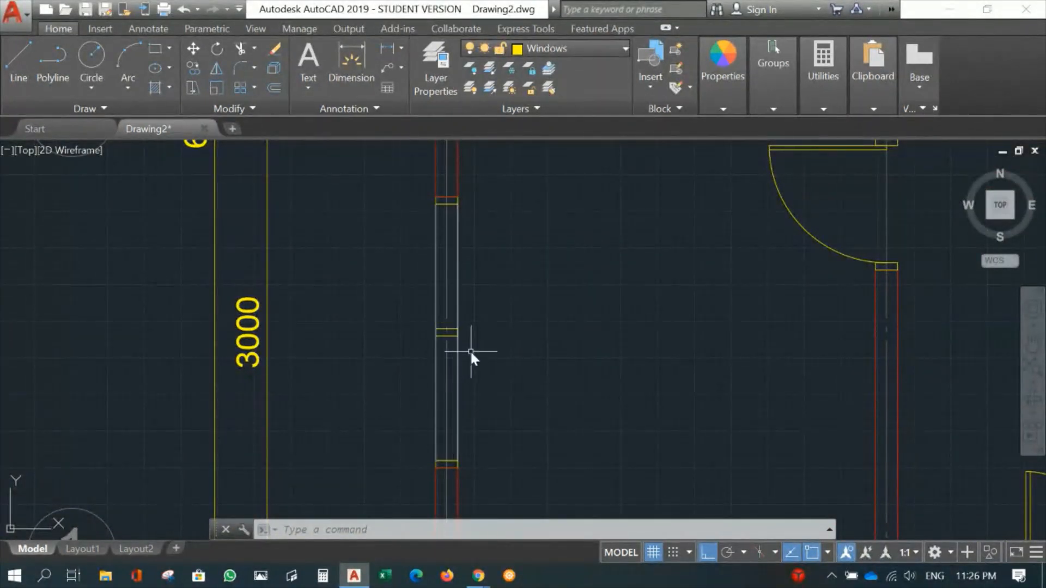
{"action": "scroll", "coordinate": [466, 298], "scroll_direction": "up", "scroll_amount": 4}
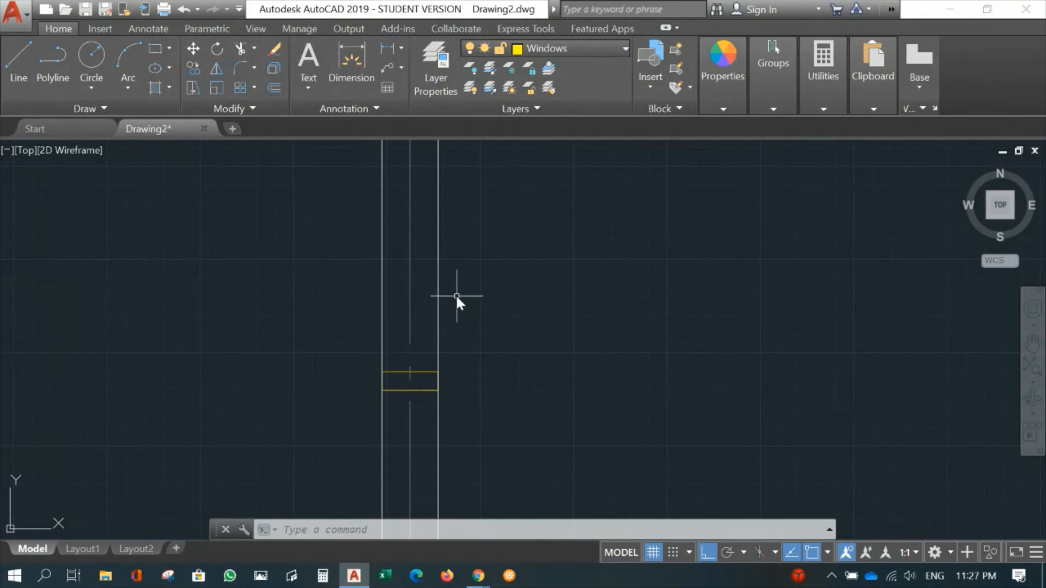
{"action": "type", "text": "u"}
{"action": "key", "text": "Return"}
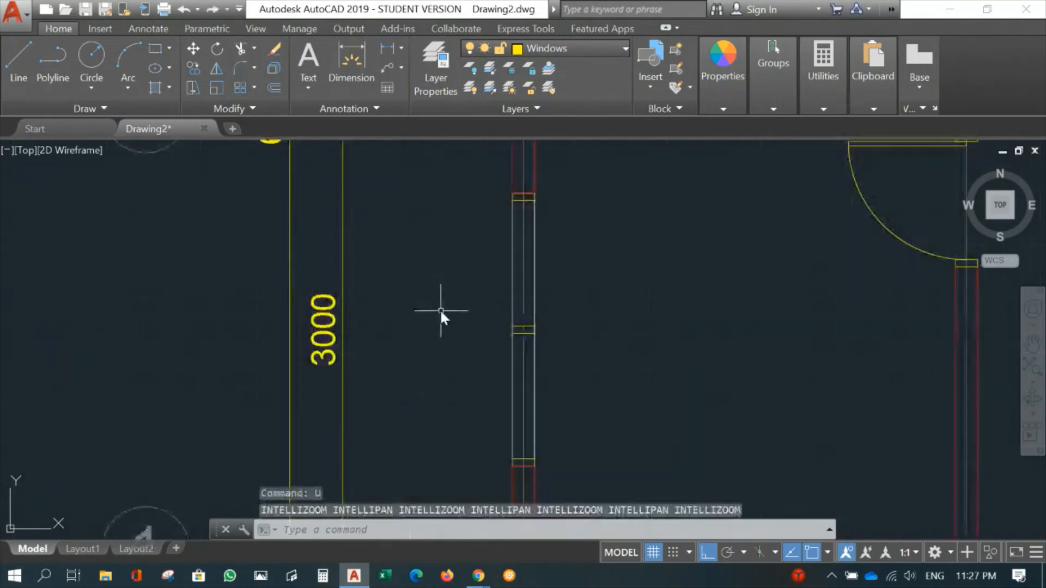
{"action": "type", "text": "15"}
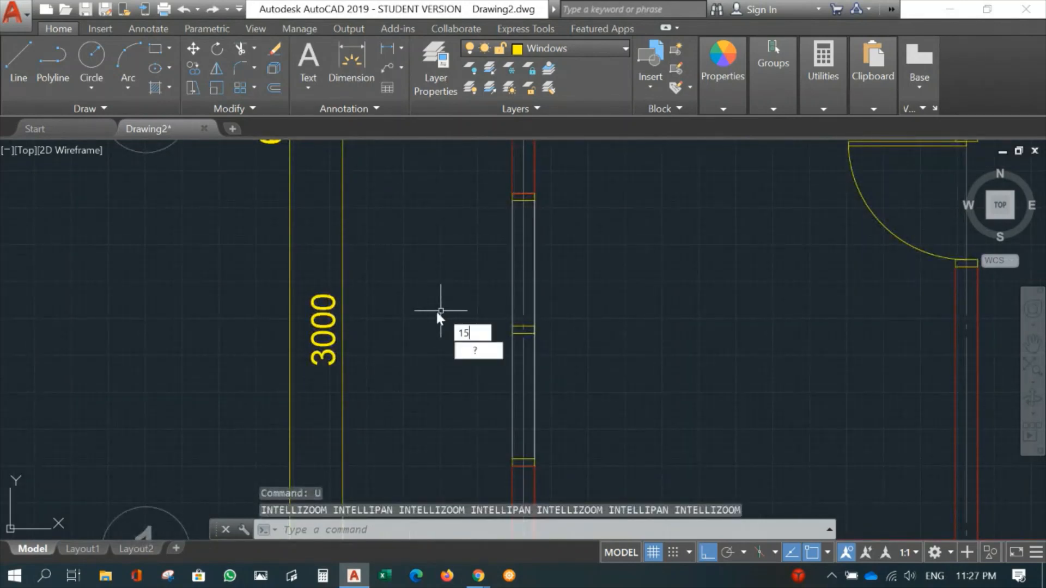
{"action": "key", "text": "Return"}
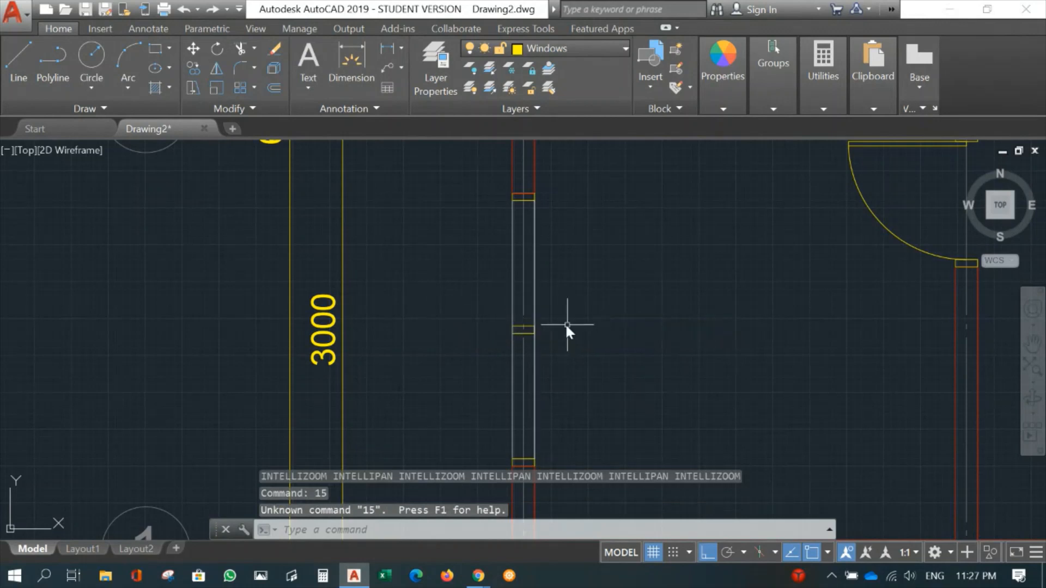
- Offset the gridline running through the middle of the window 15 mm to each side
{"action": "type", "text": "o"}
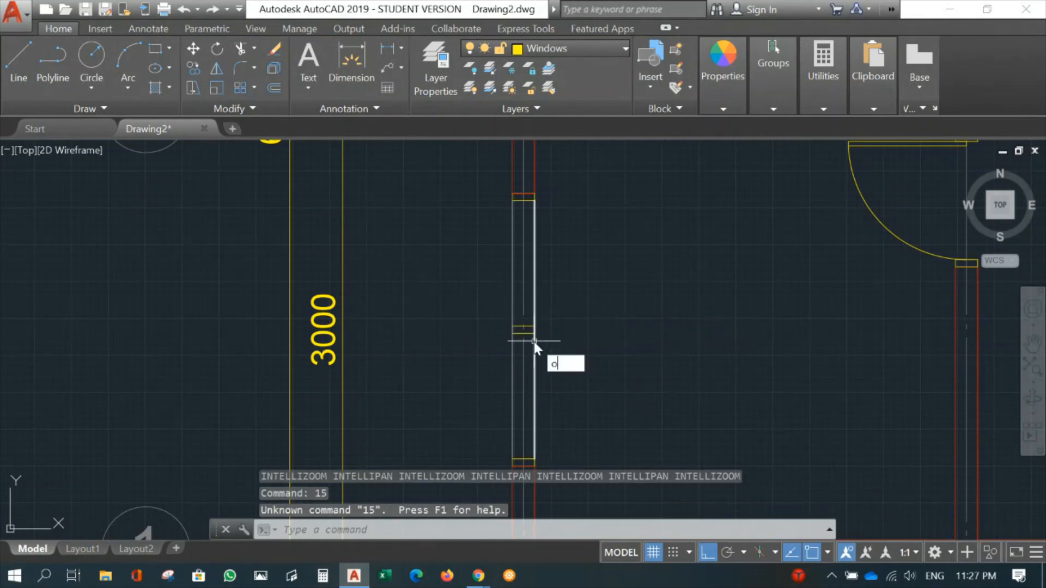
{"action": "key", "text": "Return"}
{"action": "type", "text": "15"}
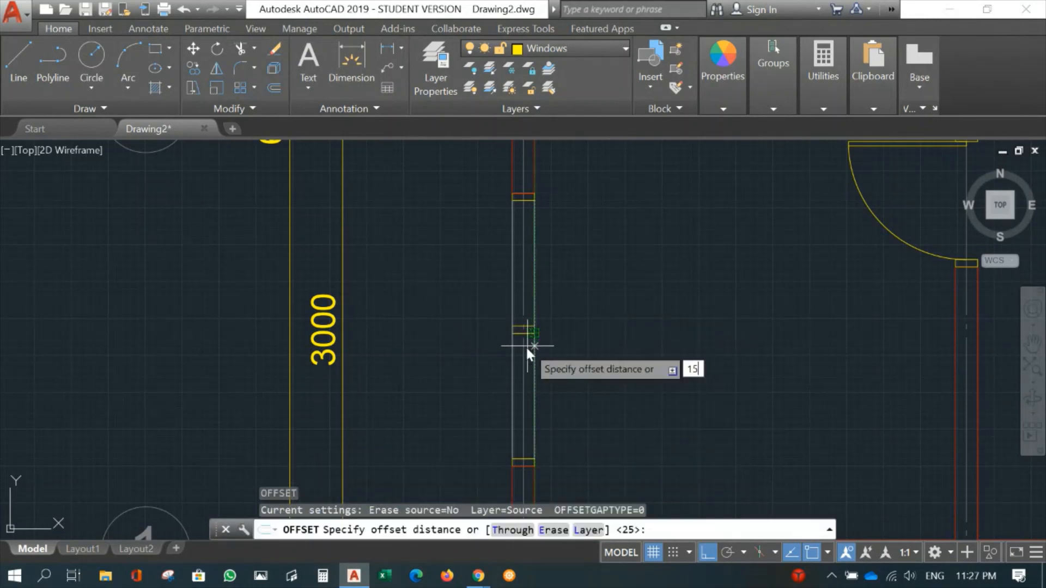
{"action": "key", "text": "Return"}
{"action": "scroll", "coordinate": [524, 305], "scroll_direction": "up", "scroll_amount": 4}
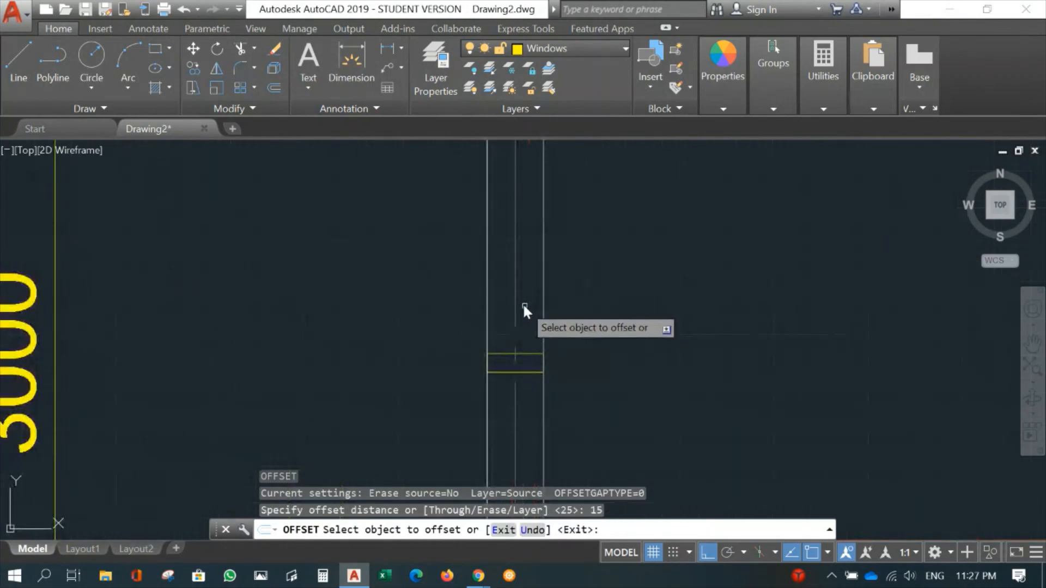
{"action": "left_click", "coordinate": [515, 299]}
{"action": "left_click", "coordinate": [468, 299]}
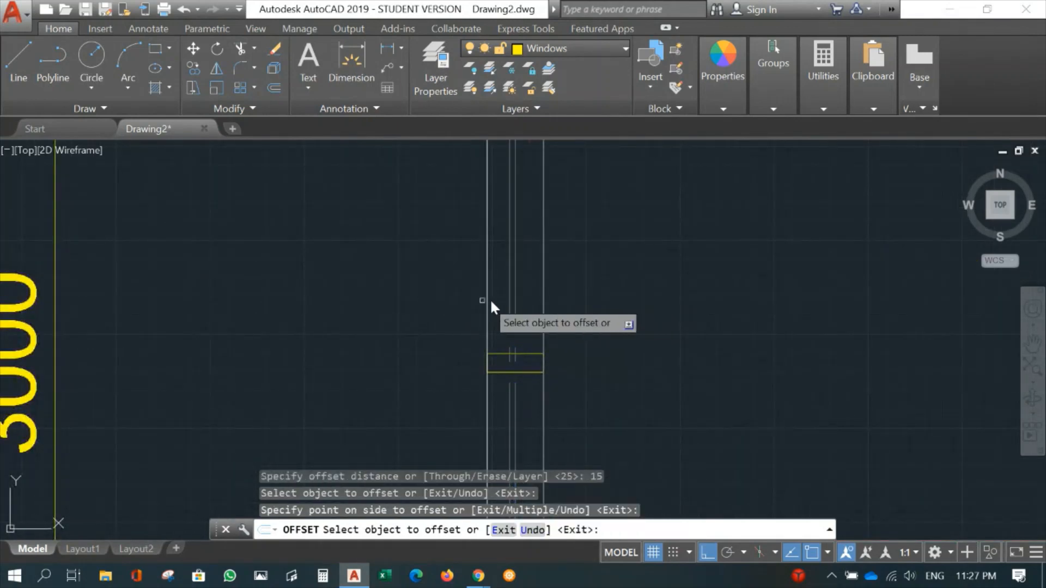
{"action": "left_click", "coordinate": [515, 299]}
{"action": "left_click", "coordinate": [665, 312]}
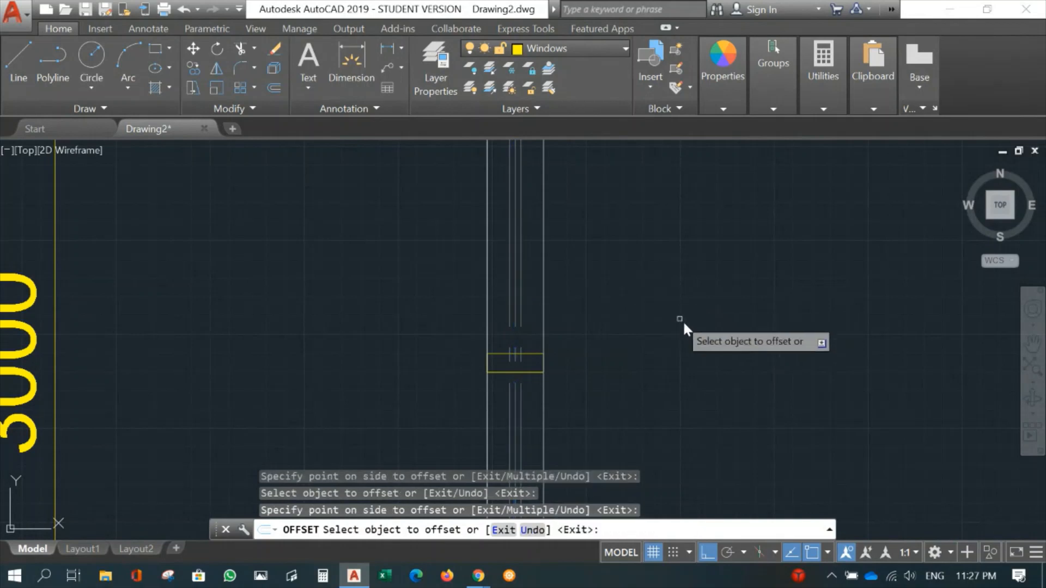
{"action": "key", "text": "Escape"}
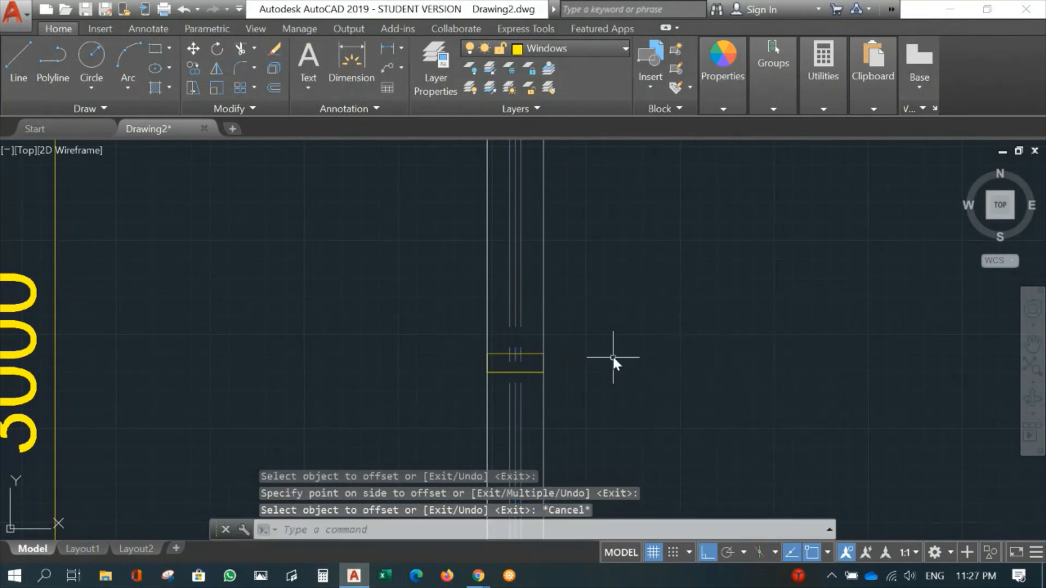
- Move the two offset lines beside the gridline to the Windows layer
{"action": "left_click", "coordinate": [521, 310]}
{"action": "left_click", "coordinate": [508, 312]}
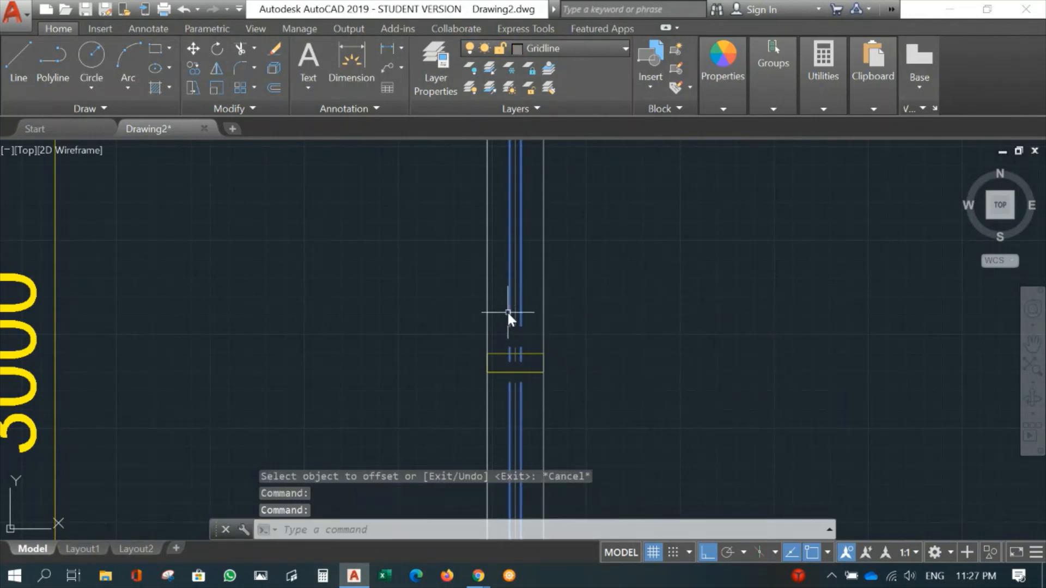
{"action": "left_click", "coordinate": [587, 48]}
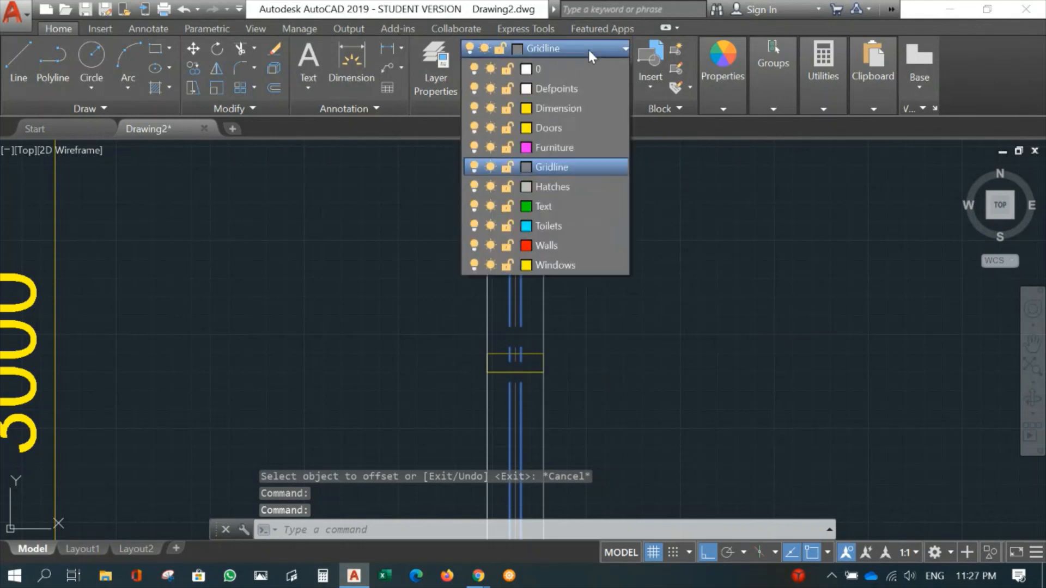
{"action": "left_click", "coordinate": [564, 266]}
{"action": "key", "text": "Escape"}
- Trim the two glass lines above and inside the uppermost window frame, using the frame as the cutting edge
{"action": "mouse_move", "coordinate": [583, 271]}
{"action": "middle_mouse_down"}
{"action": "mouse_move", "coordinate": [631, 264]}
{"action": "mouse_move", "coordinate": [605, 425]}
{"action": "middle_mouse_up"}
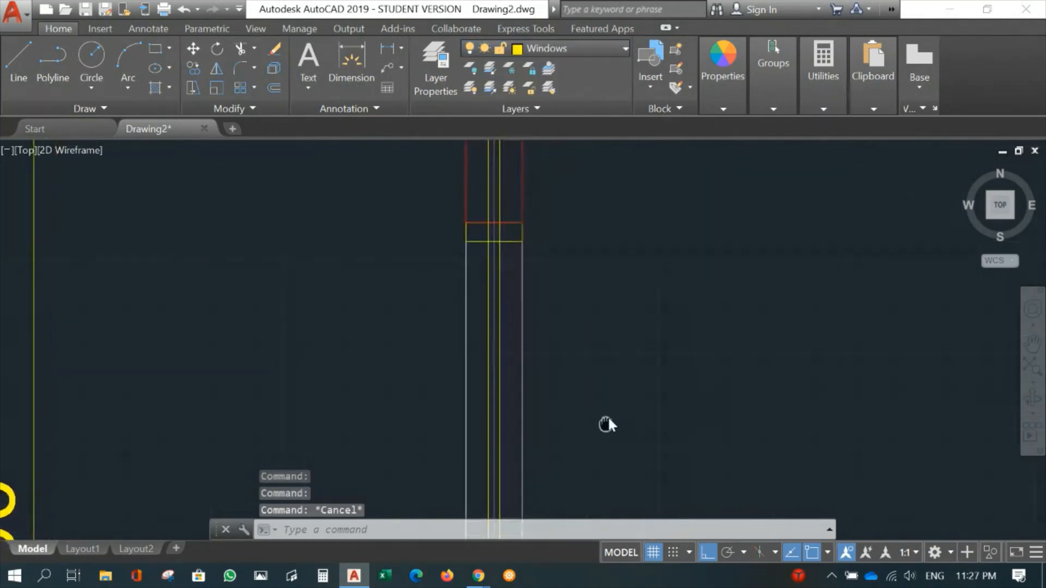
{"action": "type", "text": "tr"}
{"action": "key", "text": "Return"}
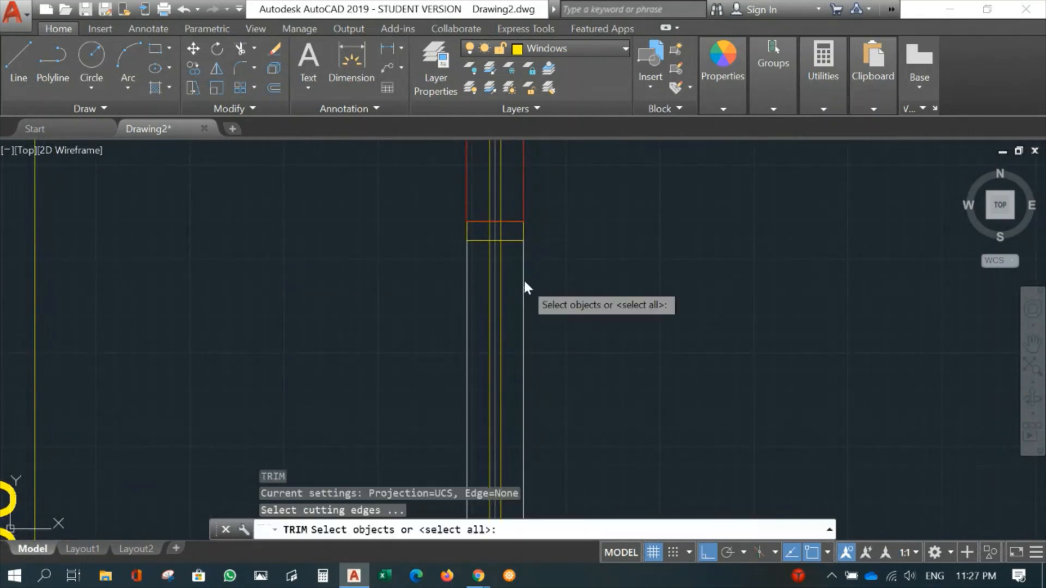
{"action": "left_click", "coordinate": [508, 240]}
{"action": "key", "text": "Return"}
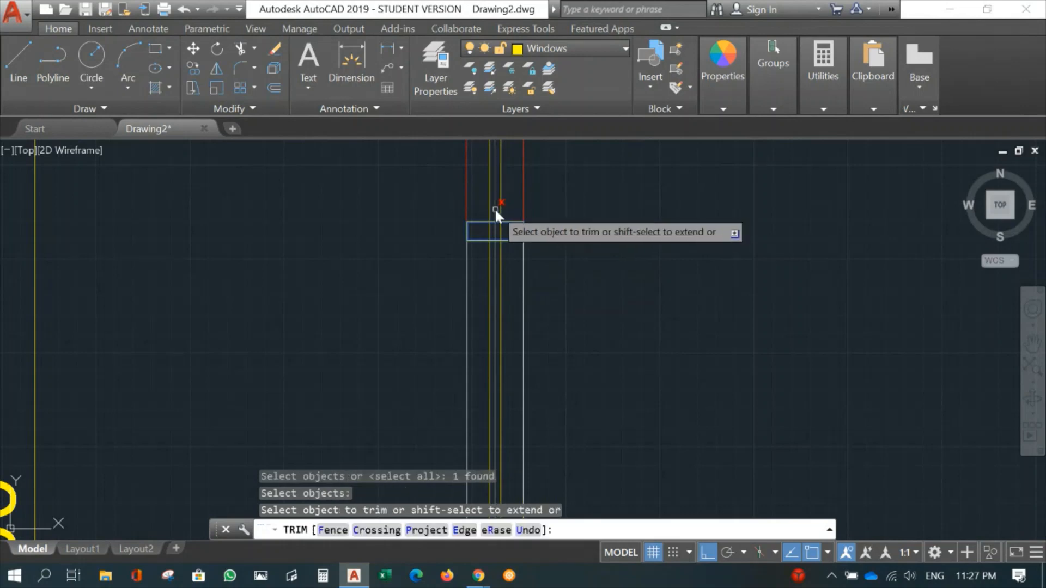
{"action": "left_click", "coordinate": [501, 210]}
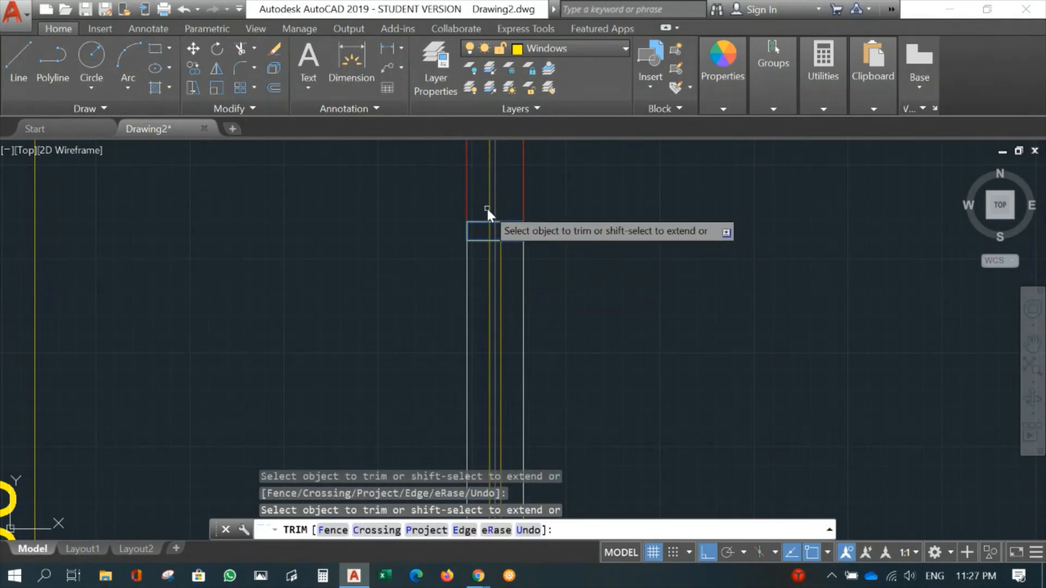
{"action": "left_click", "coordinate": [488, 208]}
{"action": "left_click", "coordinate": [492, 230]}
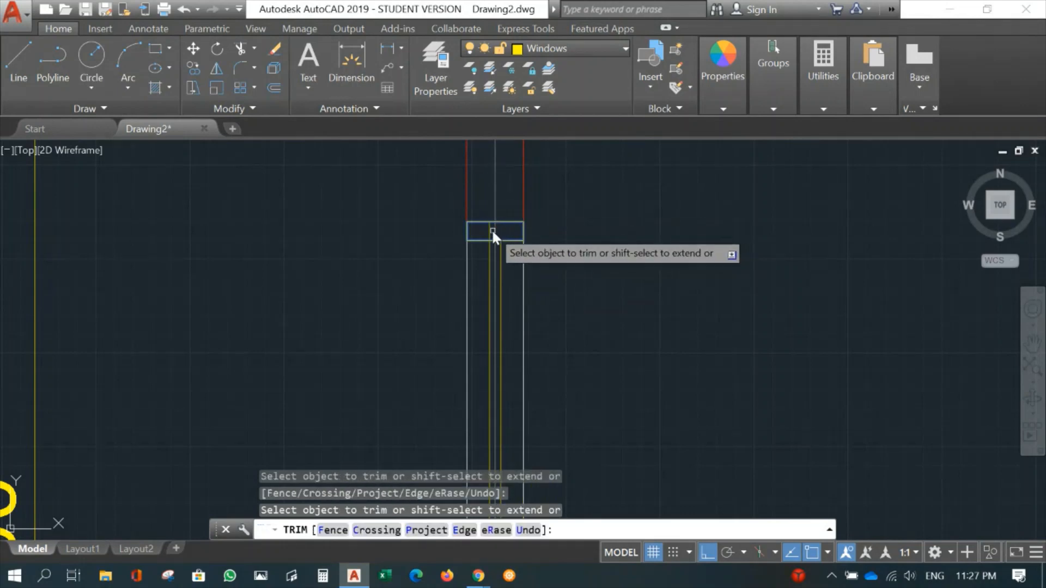
{"action": "left_click", "coordinate": [488, 230]}
- Trim the parts of the two glass lines that cross the inside of the middle window frame
{"action": "middle_click_drag", "start_coordinate": [604, 338], "coordinate": [570, 82]}
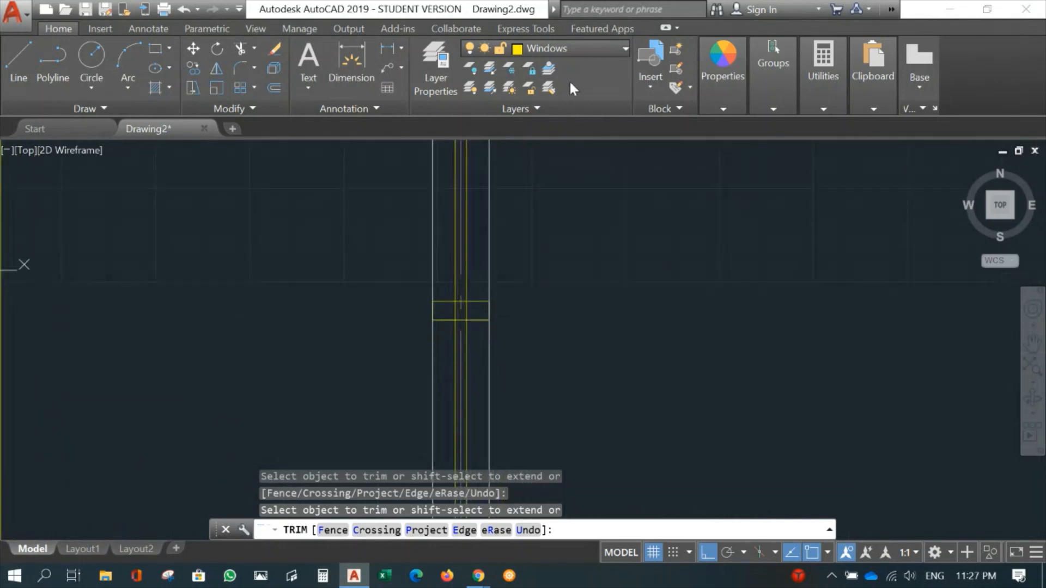
{"action": "scroll", "coordinate": [568, 299], "scroll_direction": "up", "scroll_amount": 4}
{"action": "middle_click_drag", "start_coordinate": [529, 313], "coordinate": [661, 273]}
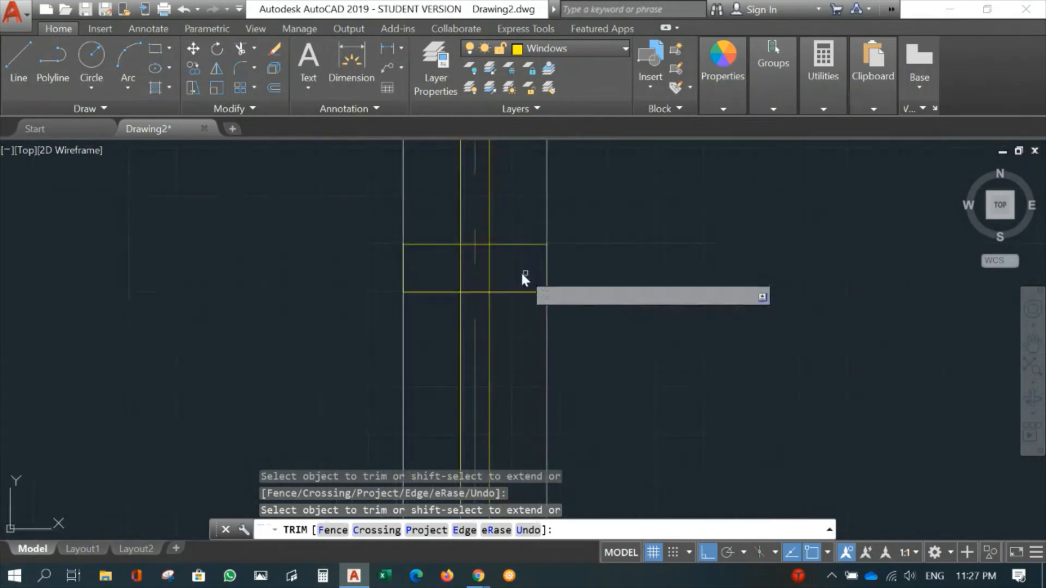
{"action": "key", "text": "Return"}
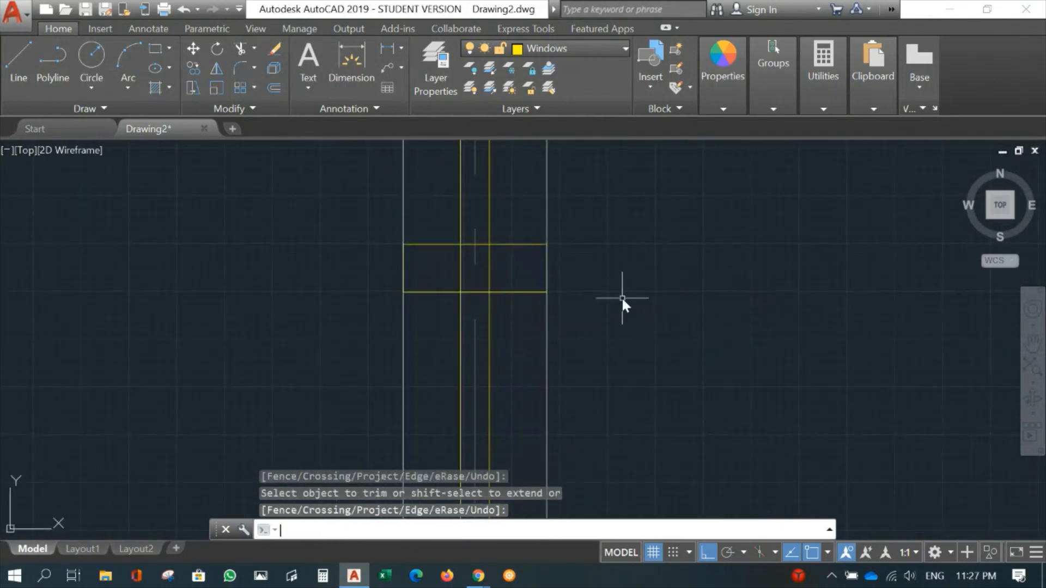
{"action": "key", "text": "Return"}
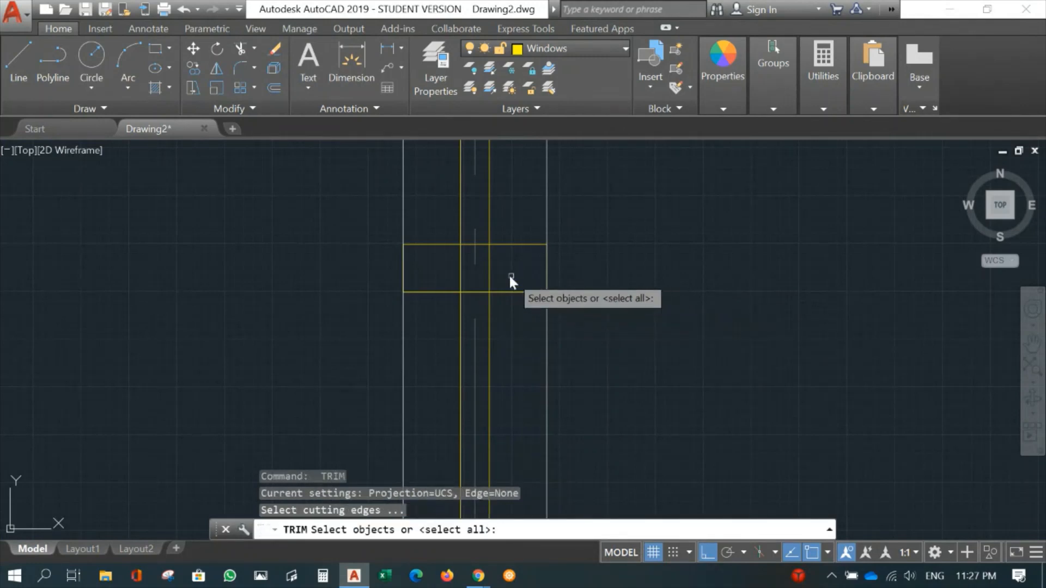
{"action": "left_click", "coordinate": [501, 290]}
{"action": "key", "text": "Return"}
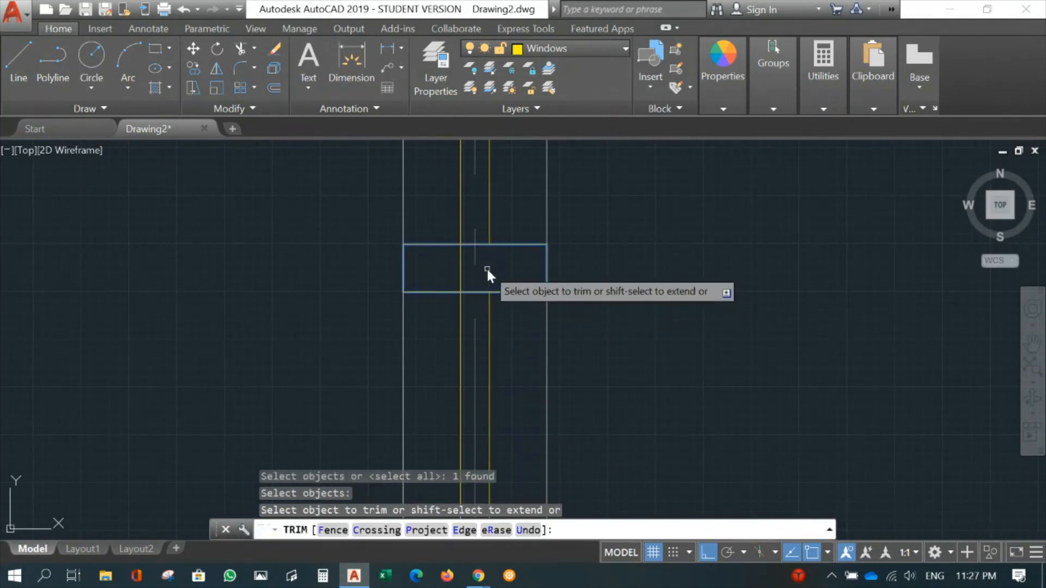
{"action": "left_click", "coordinate": [461, 272]}
{"action": "key", "text": "Return"}
- Trim the two glass lines inside and below the lowest window frame, using all objects as cutting edges
{"action": "scroll", "coordinate": [621, 374], "scroll_direction": "down", "scroll_amount": 5}
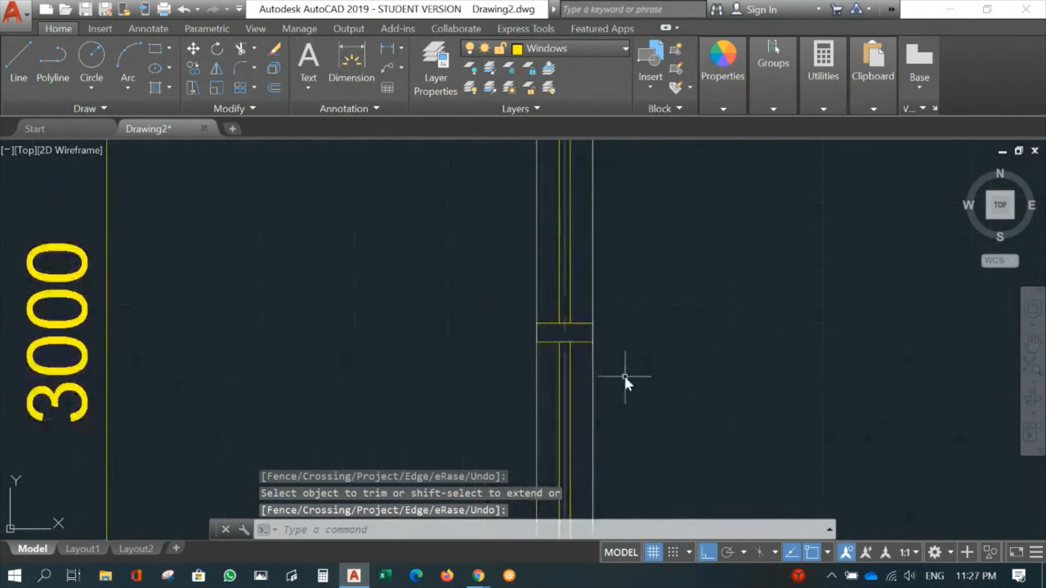
{"action": "middle_click_drag", "start_coordinate": [623, 375], "coordinate": [551, 149]}
{"action": "middle_click_drag", "start_coordinate": [586, 302], "coordinate": [588, 152]}
{"action": "scroll", "coordinate": [583, 330], "scroll_direction": "up", "scroll_amount": 5}
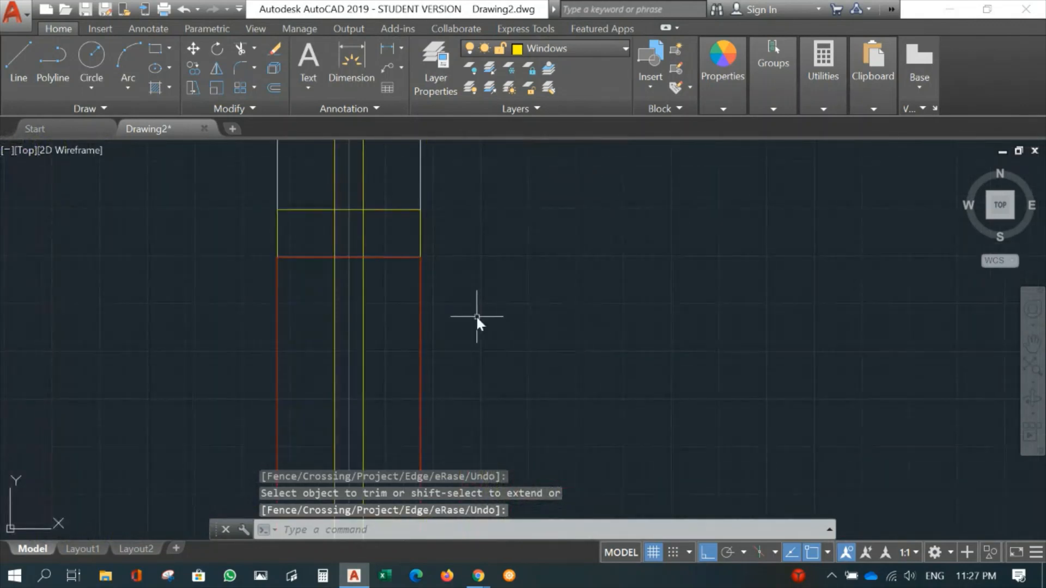
{"action": "middle_click_drag", "start_coordinate": [482, 323], "coordinate": [603, 317]}
{"action": "type", "text": "tr"}
{"action": "key", "text": "Return"}
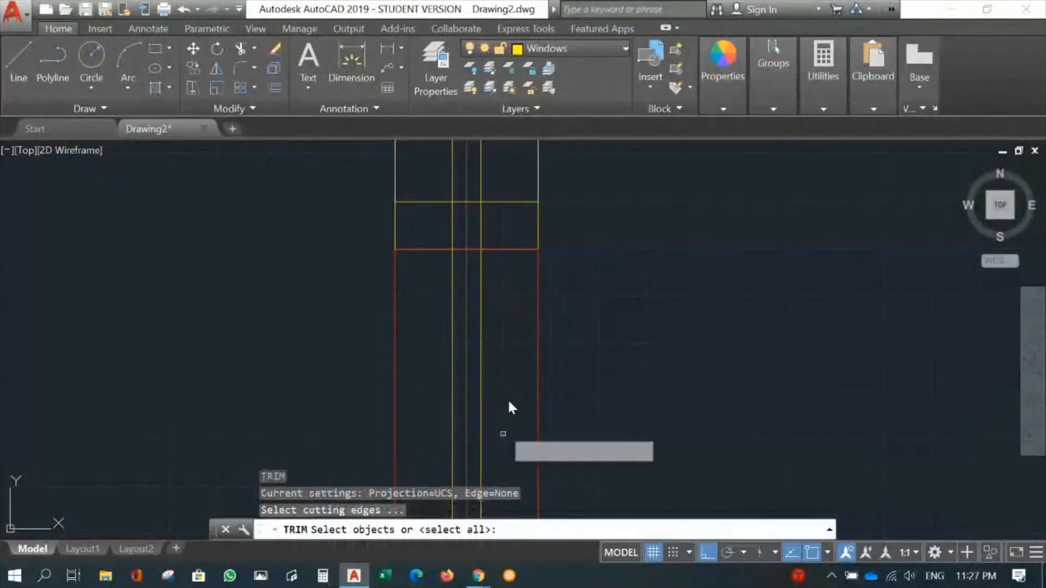
{"action": "key", "text": "Return"}
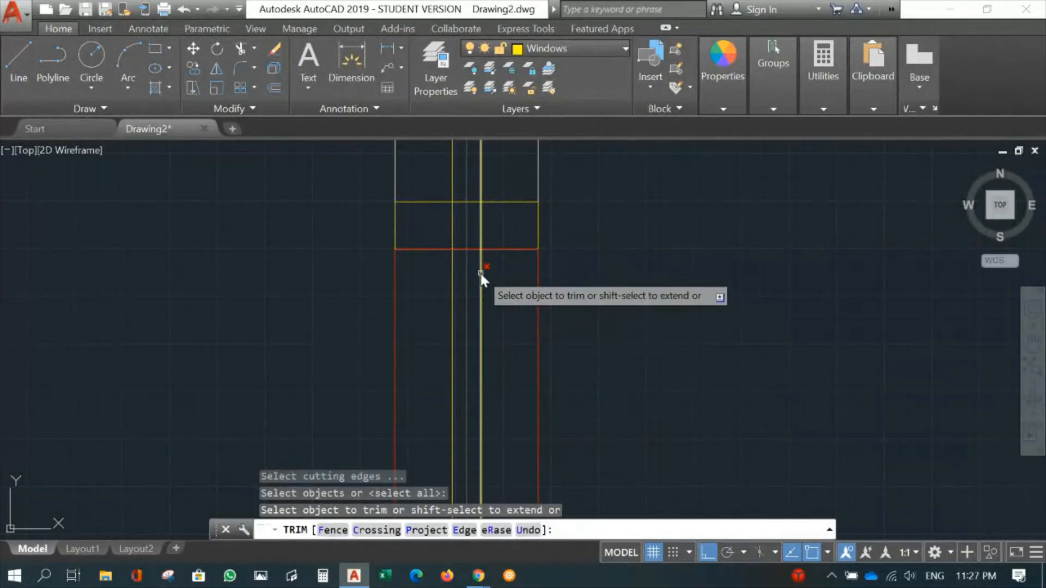
{"action": "left_click", "coordinate": [481, 273]}
{"action": "left_click", "coordinate": [453, 280]}
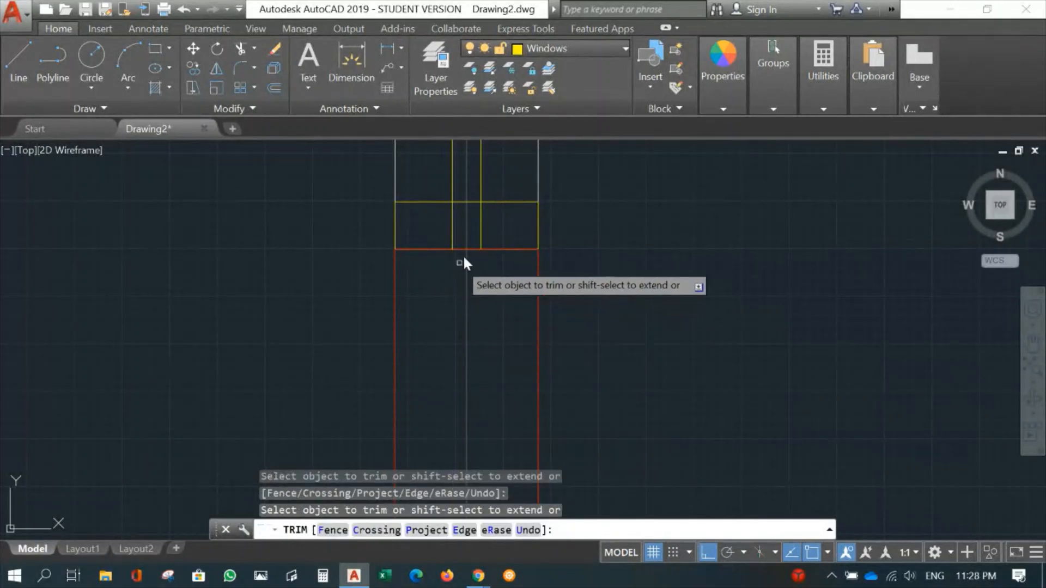
{"action": "left_click", "coordinate": [481, 231]}
{"action": "key", "text": "Return"}
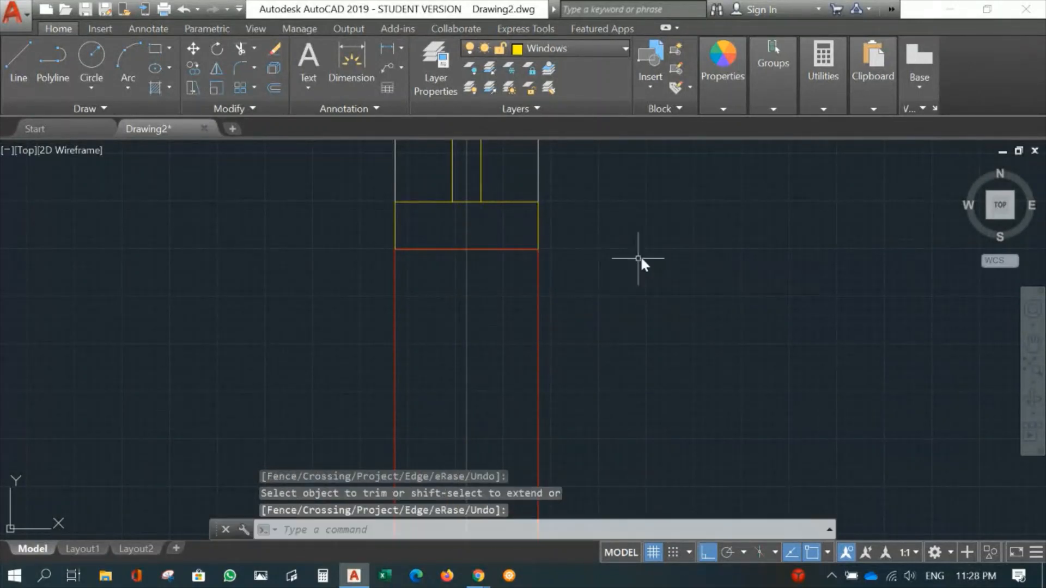
- Examine the window in the outer wall, both within the surrounding floor plan and close up at its middle frame
{"action": "scroll", "coordinate": [658, 240], "scroll_direction": "down", "scroll_amount": 5}
{"action": "scroll", "coordinate": [660, 241], "scroll_direction": "down", "scroll_amount": 2}
{"action": "middle_click_drag", "start_coordinate": [662, 270], "coordinate": [584, 378]}
{"action": "scroll", "coordinate": [623, 311], "scroll_direction": "down", "scroll_amount": 2}
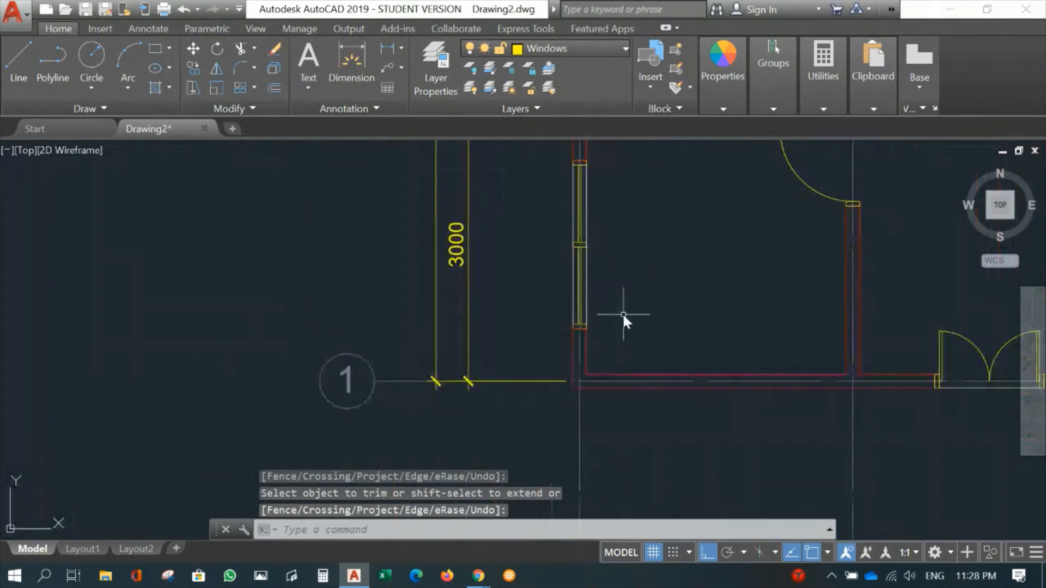
{"action": "middle_click_drag", "start_coordinate": [640, 274], "coordinate": [474, 364]}
{"action": "middle_click_drag", "start_coordinate": [495, 289], "coordinate": [479, 243]}
{"action": "scroll", "coordinate": [451, 275], "scroll_direction": "up", "scroll_amount": 3}
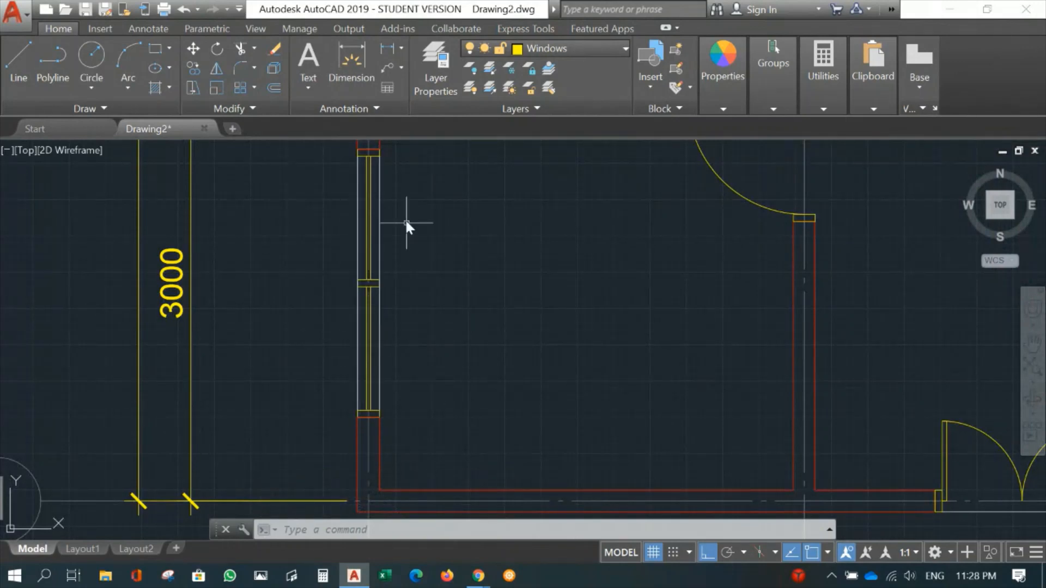
{"action": "scroll", "coordinate": [378, 313], "scroll_direction": "up", "scroll_amount": 4}
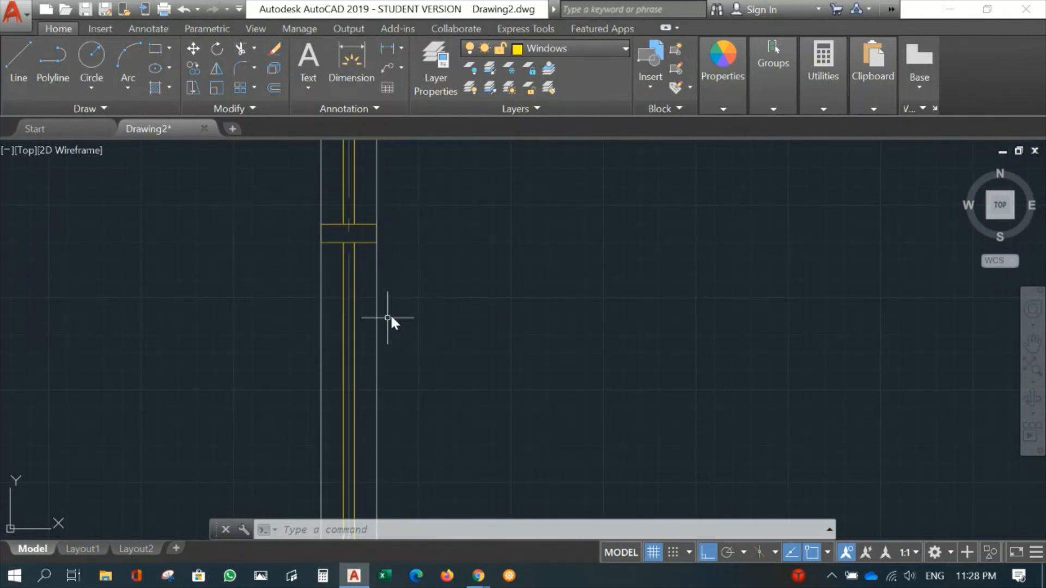
- Copy the lower window on the grid A wall from its midpoint to the upper room's opening at grid line 3
{"action": "scroll", "coordinate": [455, 297], "scroll_direction": "down", "scroll_amount": 8}
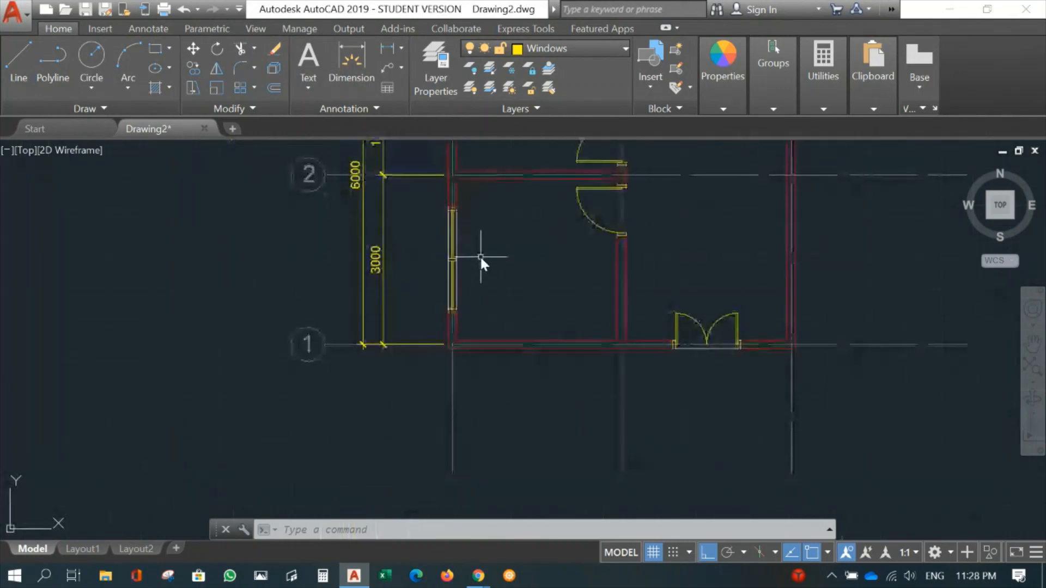
{"action": "mouse_move", "coordinate": [480, 261]}
{"action": "middle_mouse_down"}
{"action": "mouse_move", "coordinate": [489, 280]}
{"action": "mouse_move", "coordinate": [461, 346]}
{"action": "mouse_move", "coordinate": [395, 430]}
{"action": "mouse_move", "coordinate": [410, 323]}
{"action": "middle_mouse_up"}
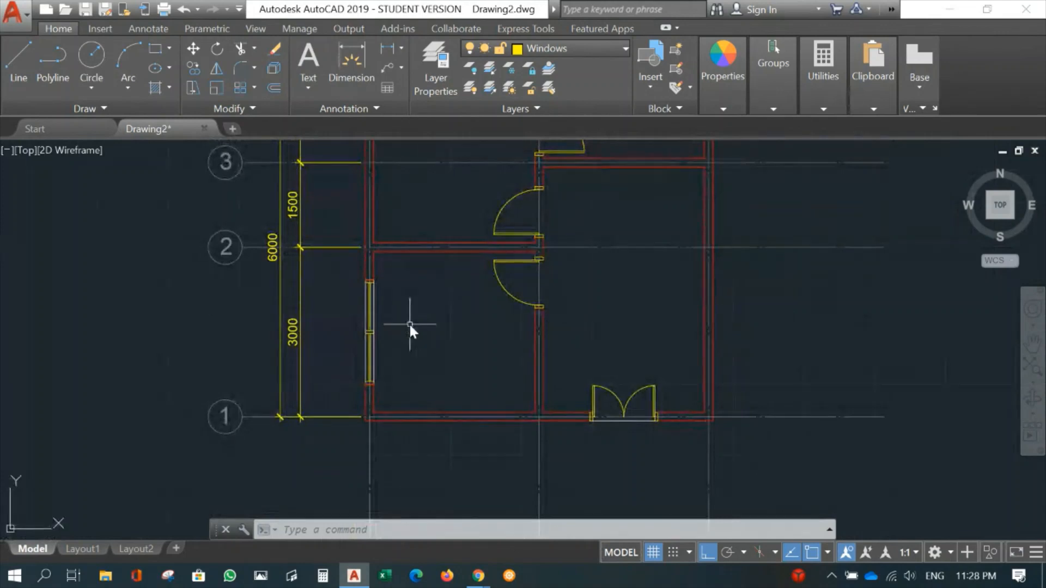
{"action": "type", "text": "co"}
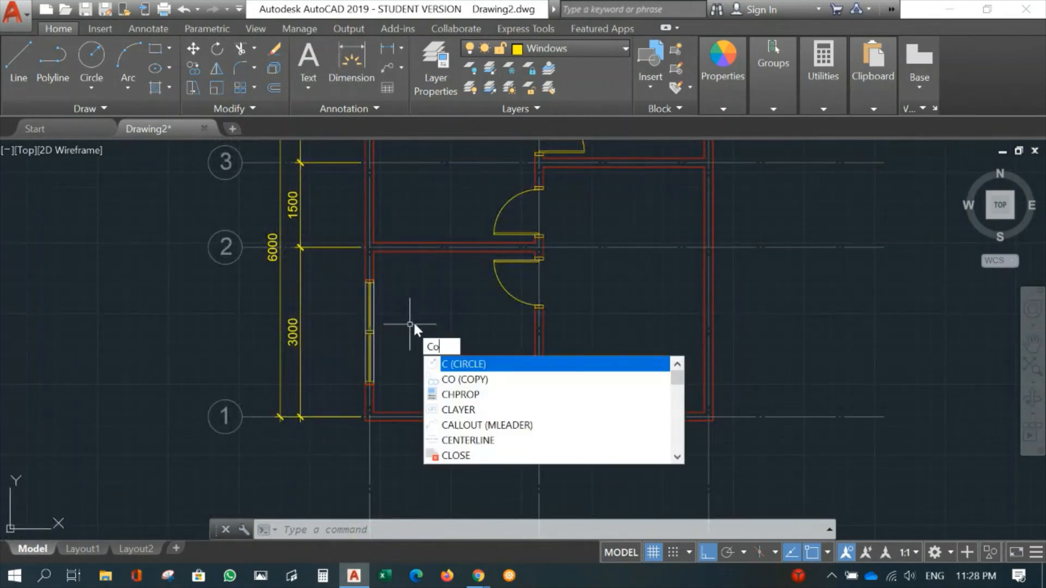
{"action": "key", "text": "Return"}
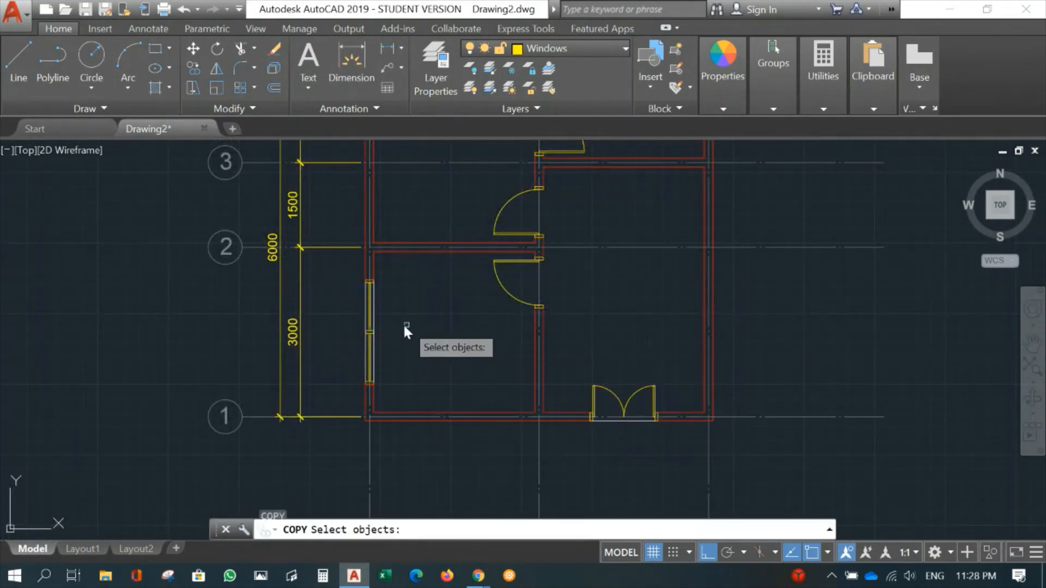
{"action": "left_click", "coordinate": [342, 267]}
{"action": "left_click", "coordinate": [408, 385]}
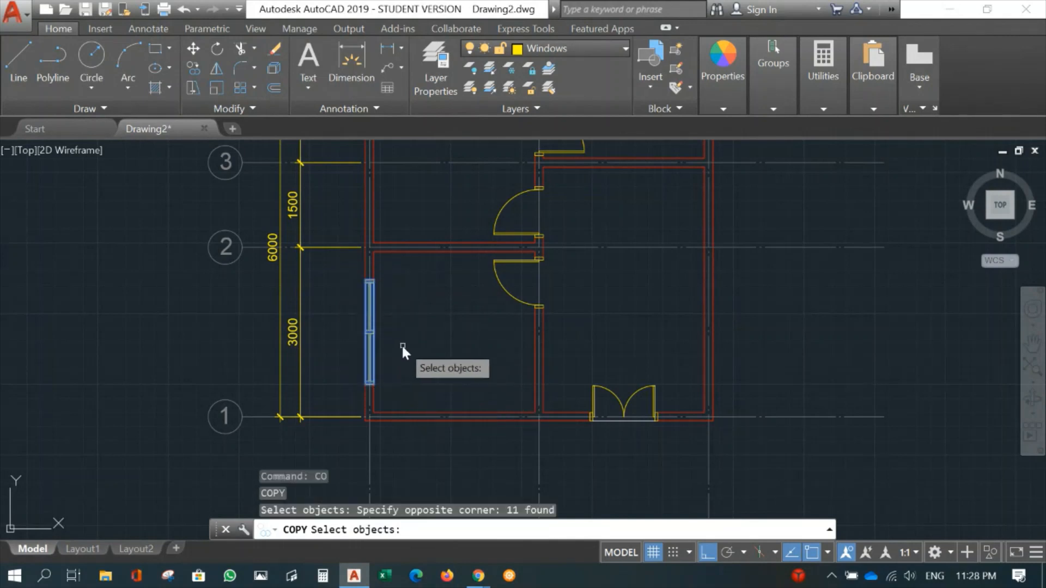
{"action": "key", "text": "Return"}
{"action": "mouse_move", "coordinate": [381, 339]}
{"action": "middle_mouse_down"}
{"action": "mouse_move", "coordinate": [394, 332]}
{"action": "mouse_move", "coordinate": [427, 362]}
{"action": "mouse_move", "coordinate": [459, 362]}
{"action": "middle_mouse_up"}
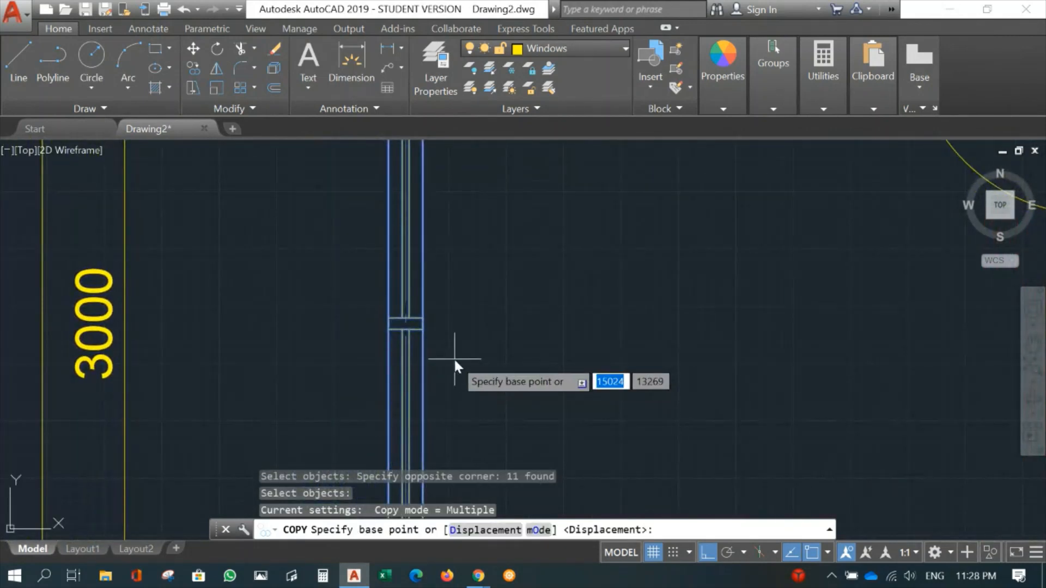
{"action": "scroll", "coordinate": [442, 330], "scroll_direction": "up", "scroll_amount": 2}
{"action": "scroll", "coordinate": [440, 329], "scroll_direction": "up", "scroll_amount": 2}
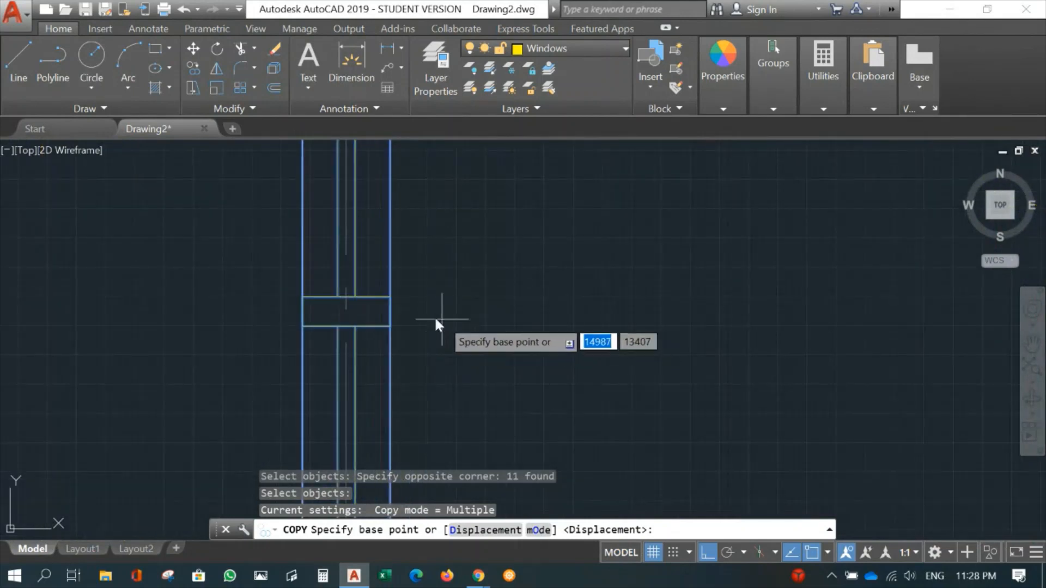
{"action": "left_click", "coordinate": [391, 315]}
{"action": "scroll", "coordinate": [533, 260], "scroll_direction": "down", "scroll_amount": 4}
{"action": "middle_click_drag", "start_coordinate": [534, 261], "coordinate": [525, 475]}
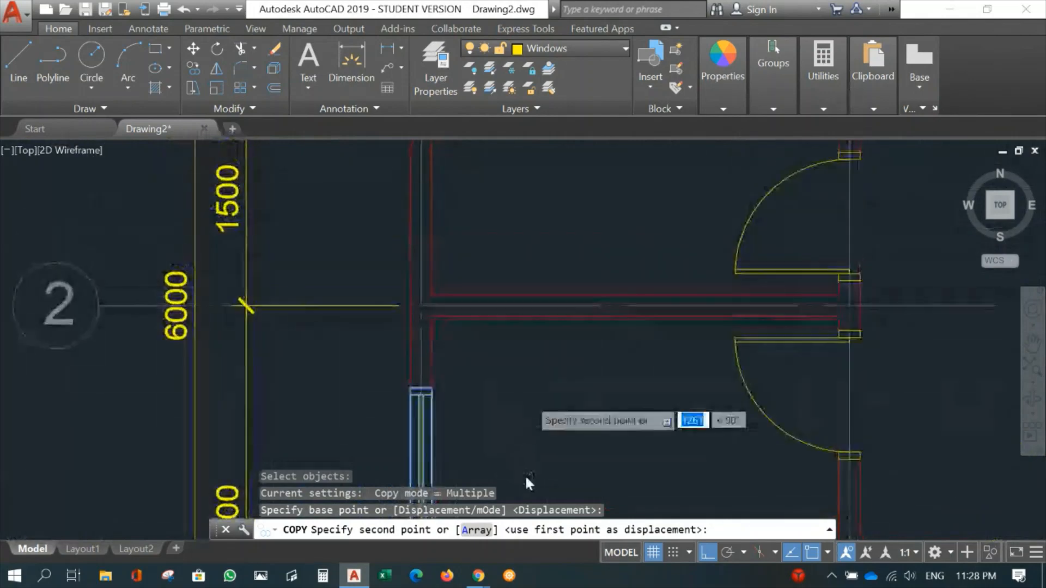
{"action": "middle_click_drag", "start_coordinate": [489, 237], "coordinate": [480, 419]}
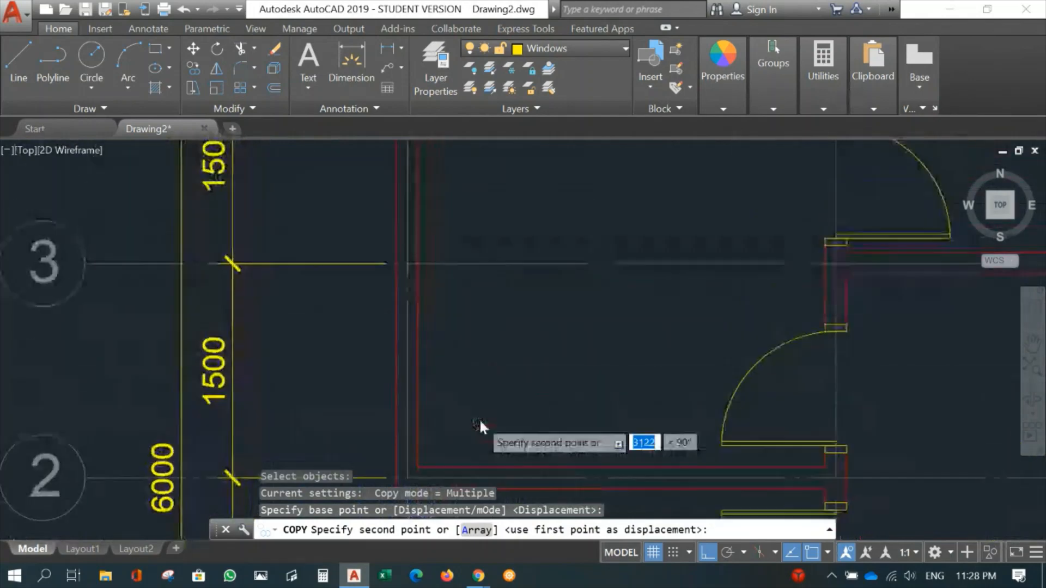
{"action": "left_click", "coordinate": [417, 261]}
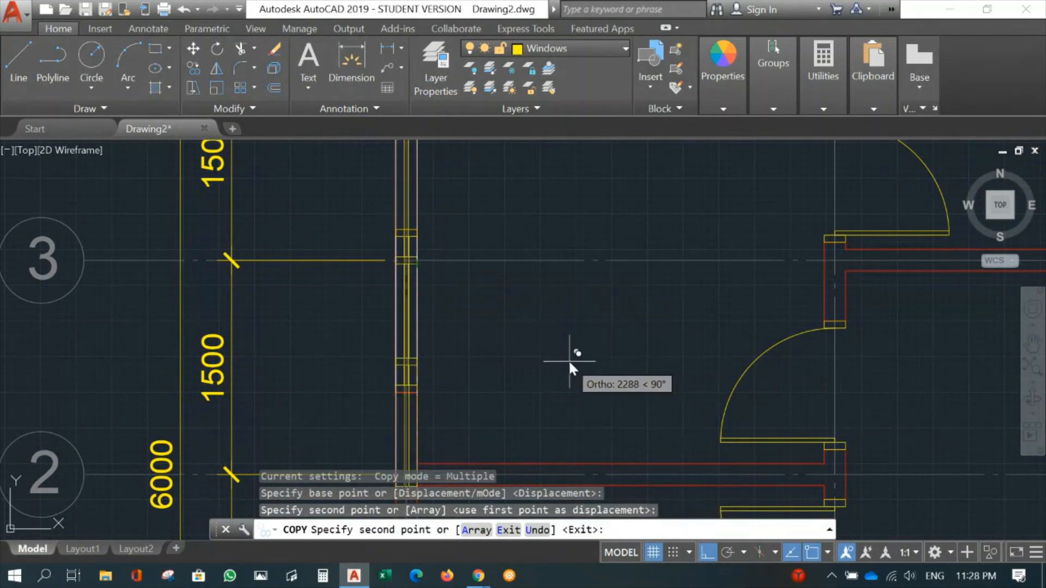
{"action": "key", "text": "Escape"}
- Copy the lower grid A window by its outer edge's midpoint to the middle of the marked opening in the grid C wall
{"action": "scroll", "coordinate": [553, 359], "scroll_direction": "down", "scroll_amount": 4}
{"action": "middle_click_drag", "start_coordinate": [678, 422], "coordinate": [589, 306]}
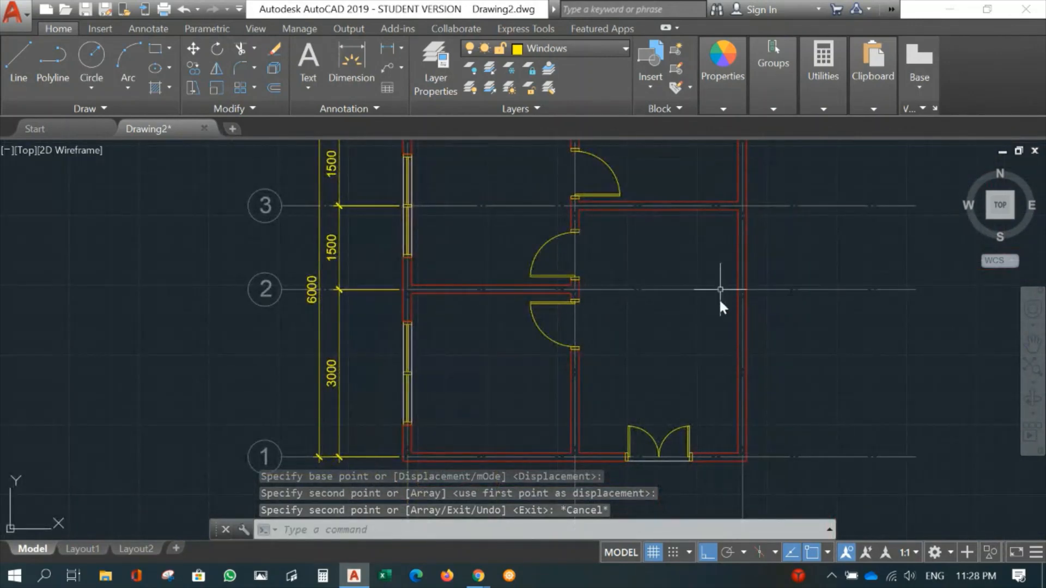
{"action": "scroll", "coordinate": [463, 394], "scroll_direction": "up", "scroll_amount": 2}
{"action": "middle_click_drag", "start_coordinate": [465, 397], "coordinate": [571, 297]}
{"action": "type", "text": "co"}
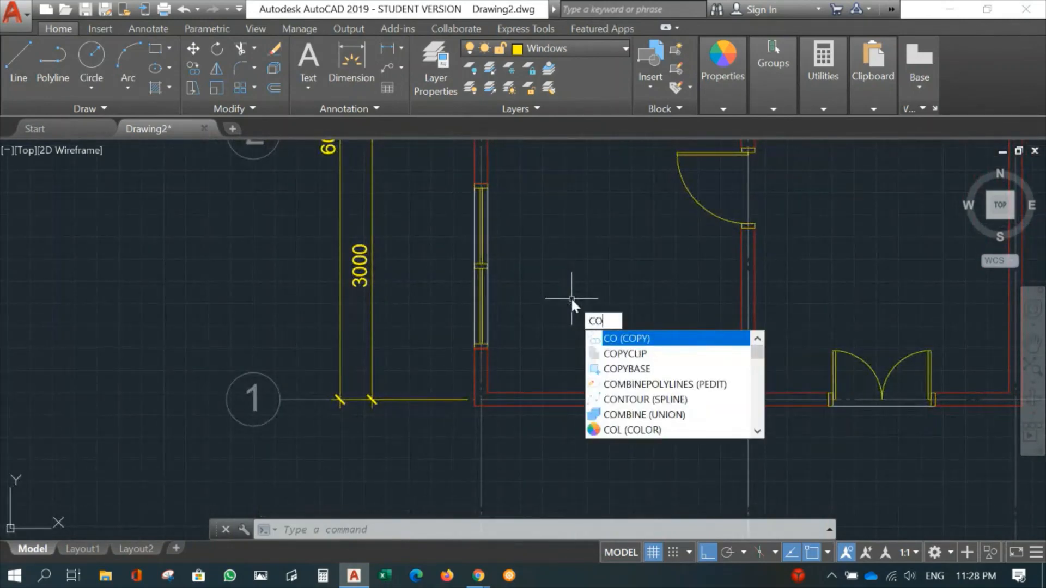
{"action": "key", "text": "Return"}
{"action": "left_click", "coordinate": [443, 169]}
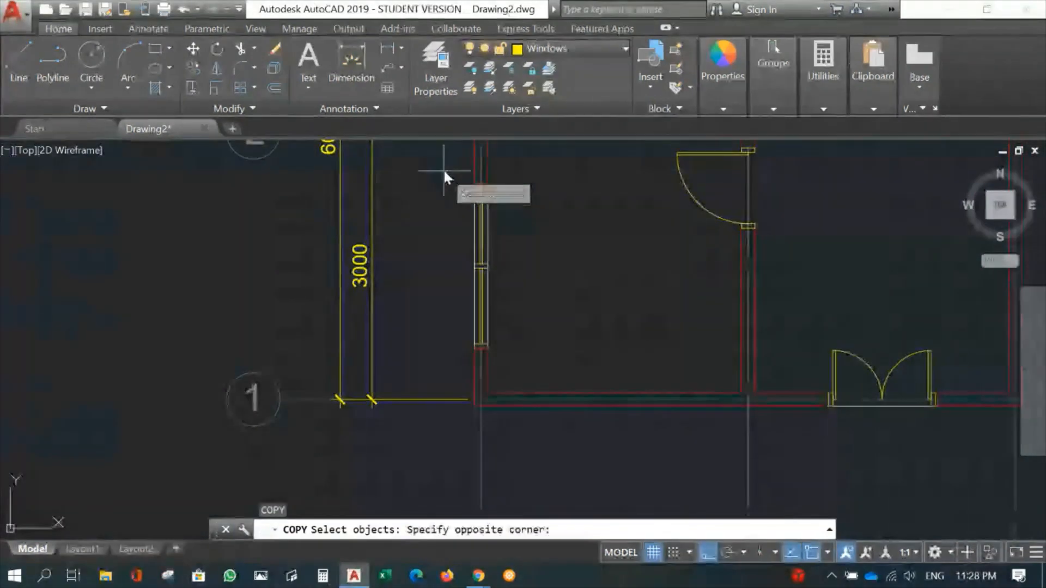
{"action": "left_click", "coordinate": [508, 359]}
{"action": "key", "text": "Return"}
{"action": "scroll", "coordinate": [476, 283], "scroll_direction": "up", "scroll_amount": 5}
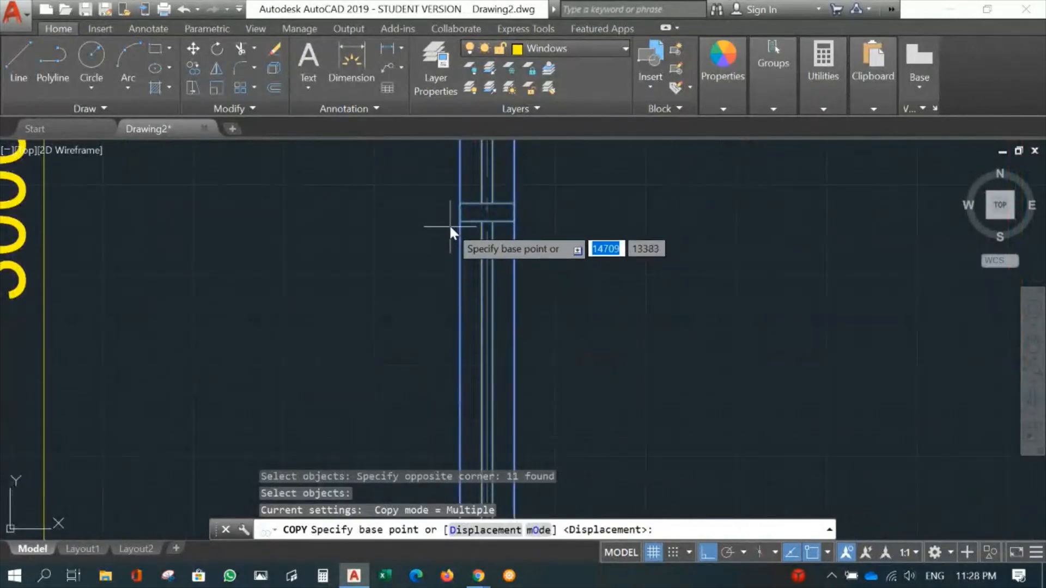
{"action": "left_click", "coordinate": [461, 214]}
{"action": "scroll", "coordinate": [837, 319], "scroll_direction": "down", "scroll_amount": 5}
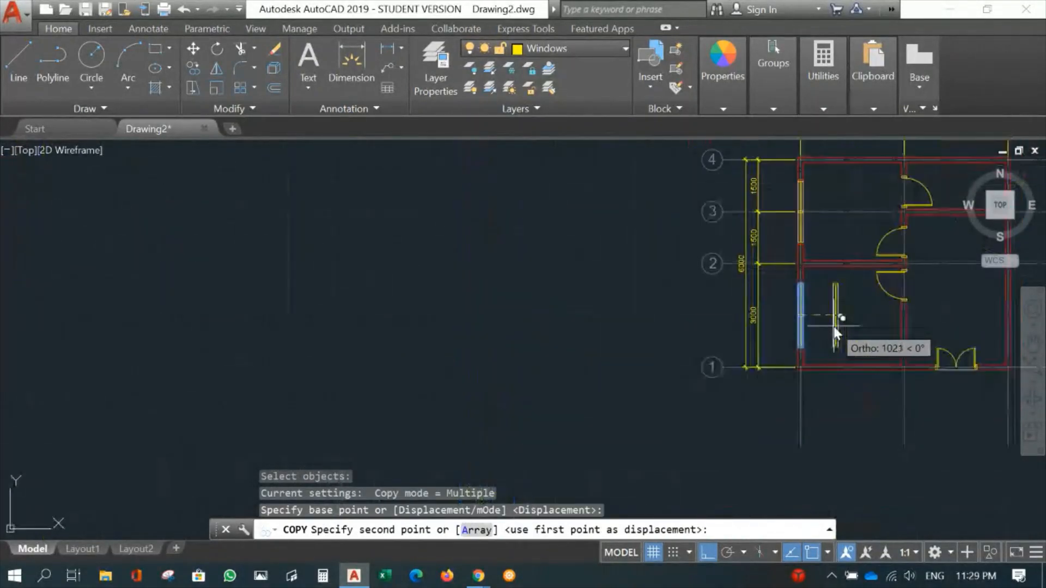
{"action": "middle_click_drag", "start_coordinate": [845, 304], "coordinate": [473, 346]}
{"action": "scroll", "coordinate": [577, 342], "scroll_direction": "up", "scroll_amount": 5}
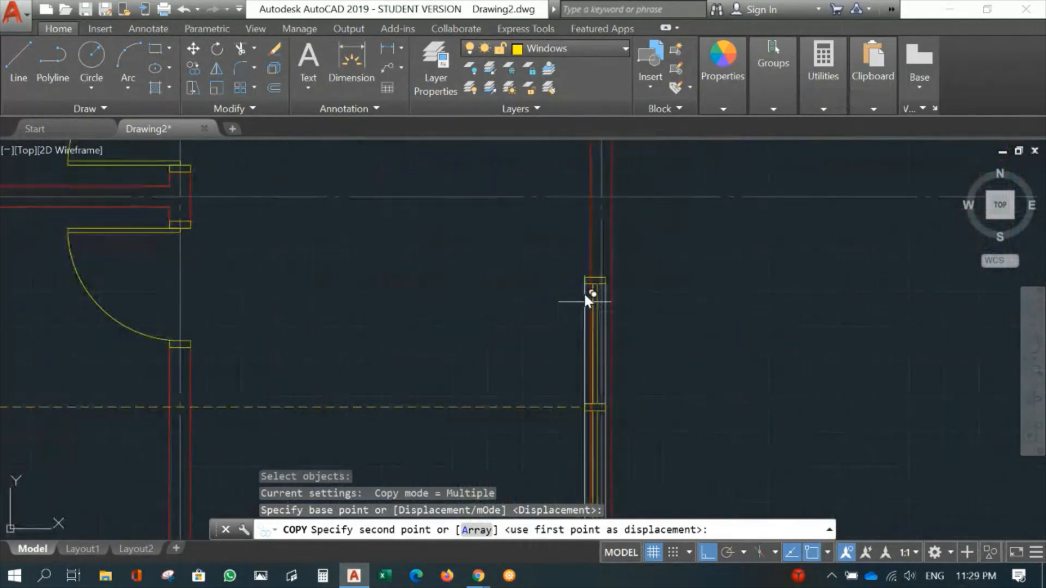
{"action": "left_click", "coordinate": [599, 303]}
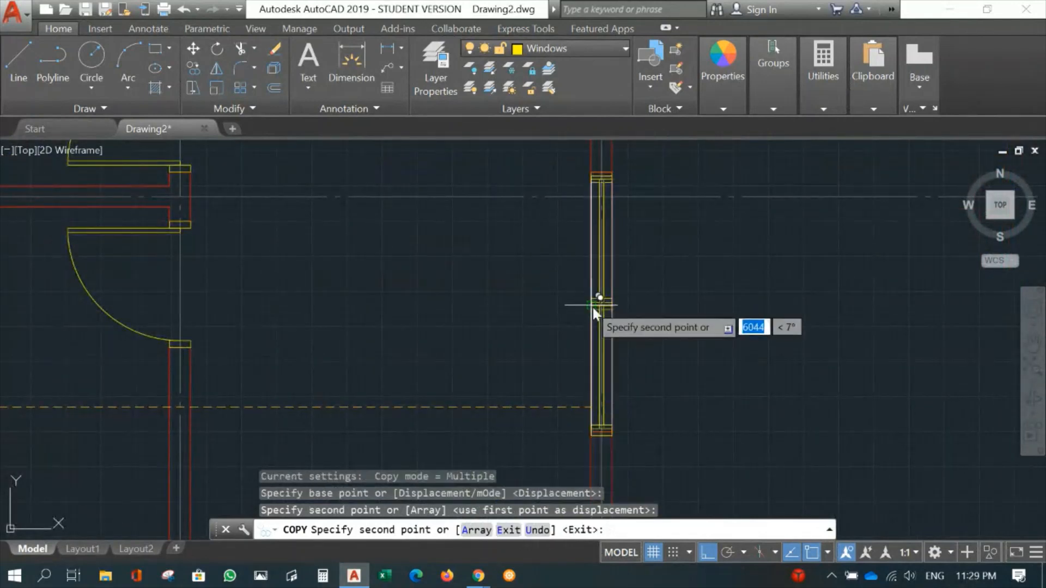
{"action": "key", "text": "Escape"}
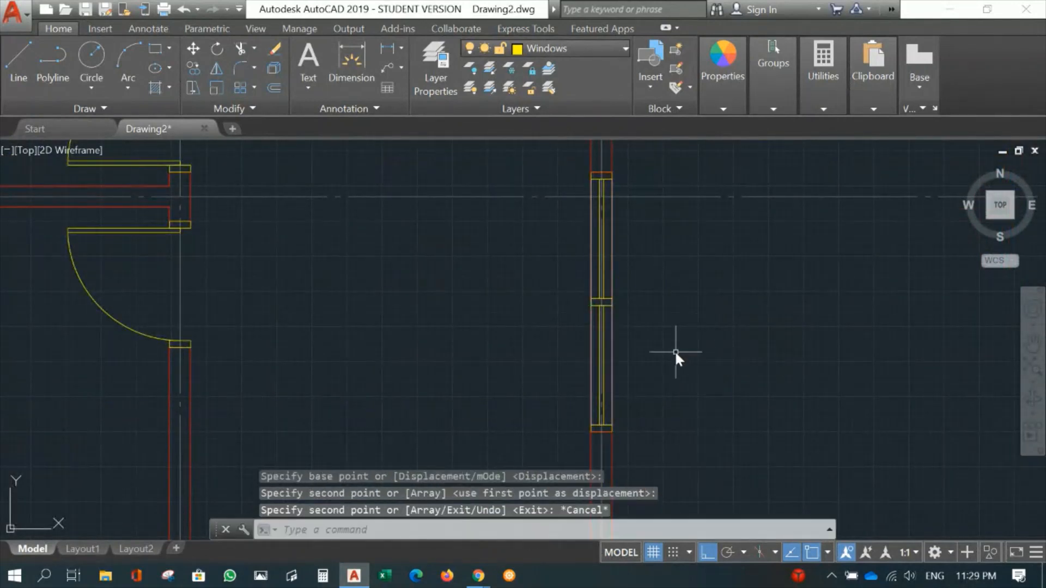
- Start trimming the grid C wall at the copied window, using the opening's two end lines as cutting edges
{"action": "scroll", "coordinate": [680, 349], "scroll_direction": "down", "scroll_amount": 5}
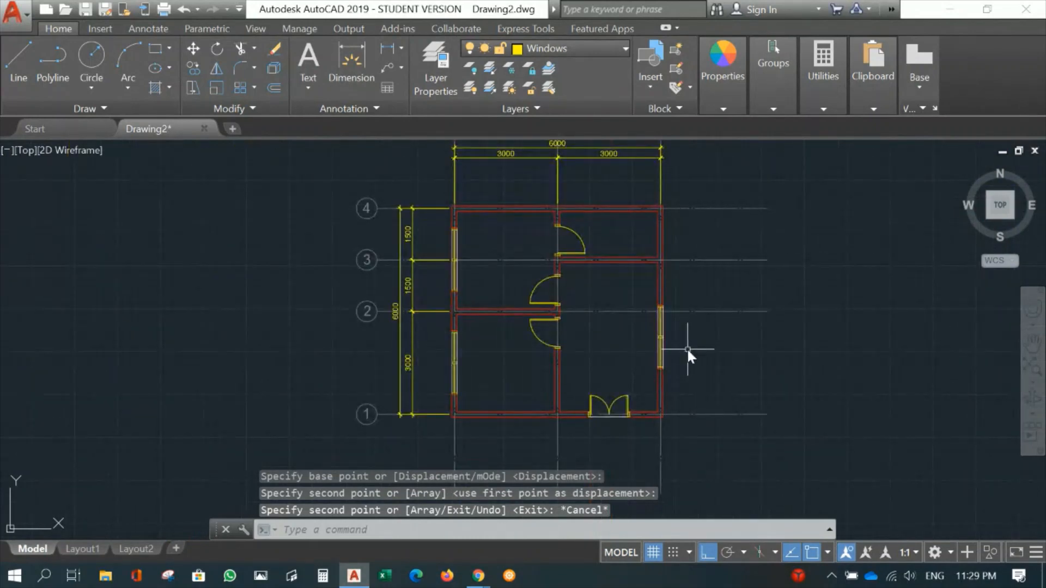
{"action": "scroll", "coordinate": [688, 349], "scroll_direction": "up", "scroll_amount": 4}
{"action": "scroll", "coordinate": [633, 283], "scroll_direction": "up", "scroll_amount": 2}
{"action": "middle_click_drag", "start_coordinate": [675, 288], "coordinate": [710, 258]}
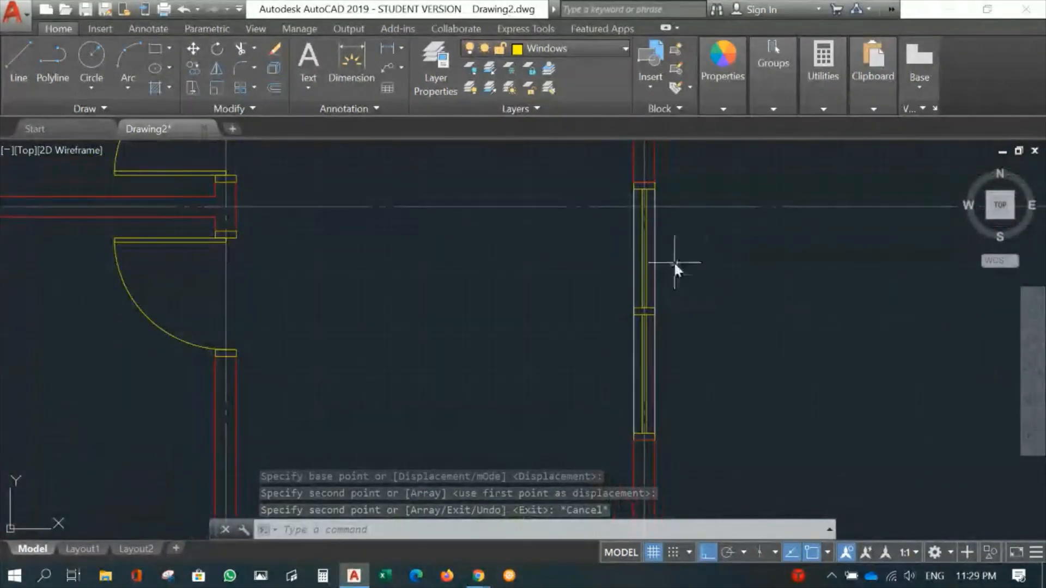
{"action": "type", "text": "tr"}
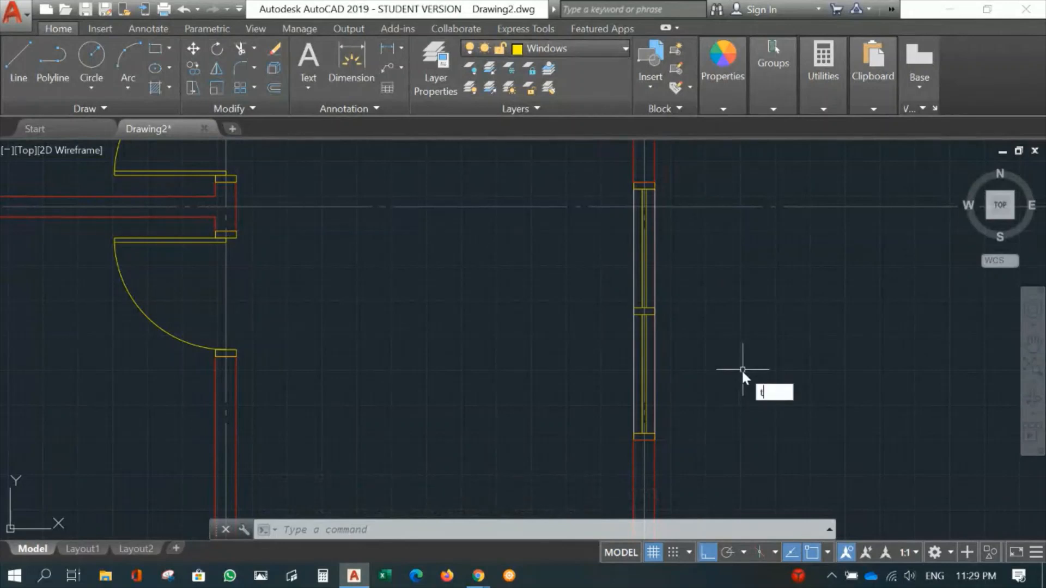
{"action": "key", "text": "Return"}
{"action": "left_click", "coordinate": [602, 147]}
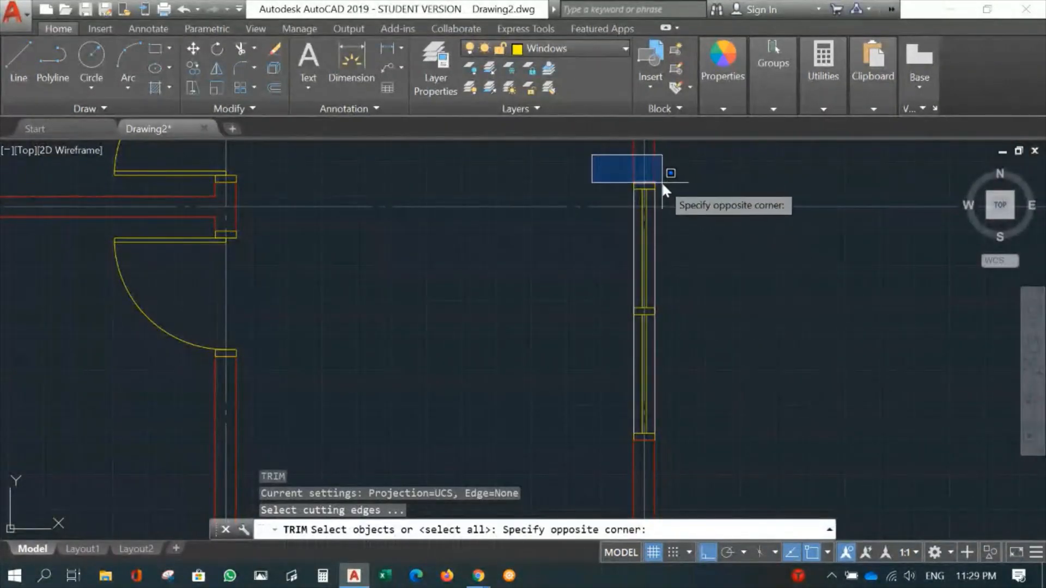
{"action": "left_click", "coordinate": [670, 185]}
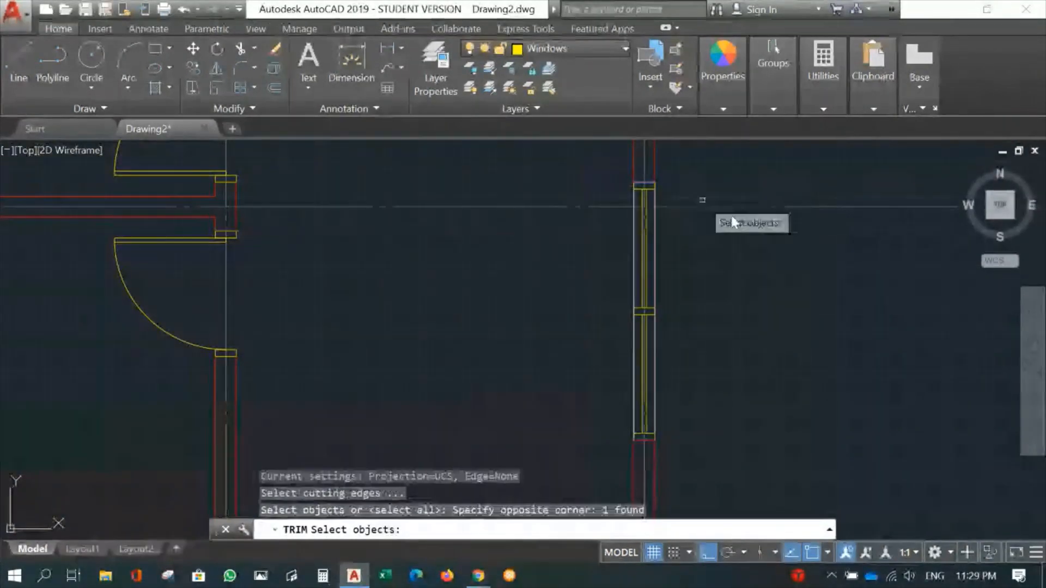
{"action": "left_click", "coordinate": [601, 467]}
{"action": "left_click", "coordinate": [675, 437]}
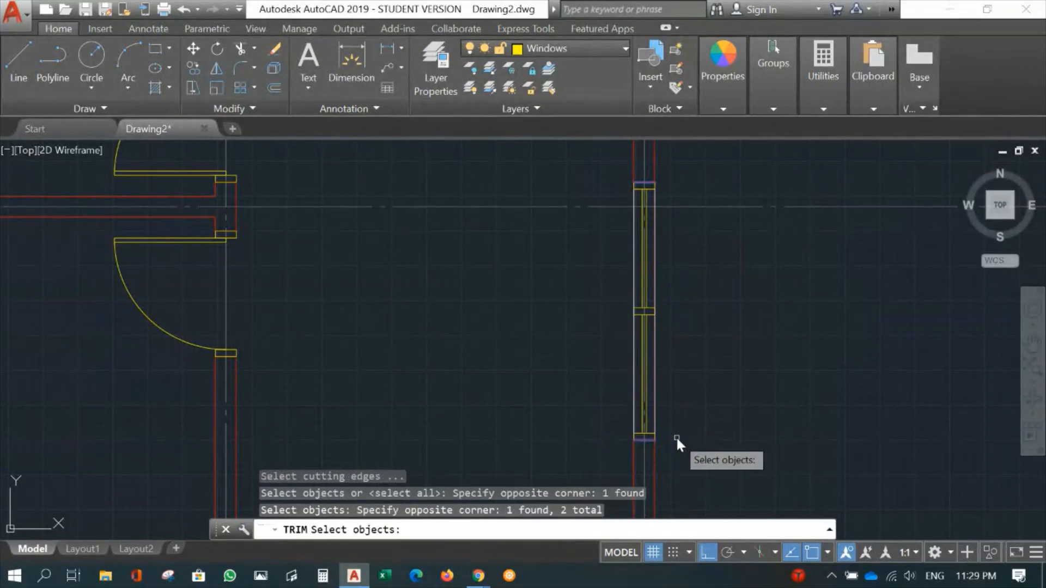
{"action": "key", "text": "Return"}
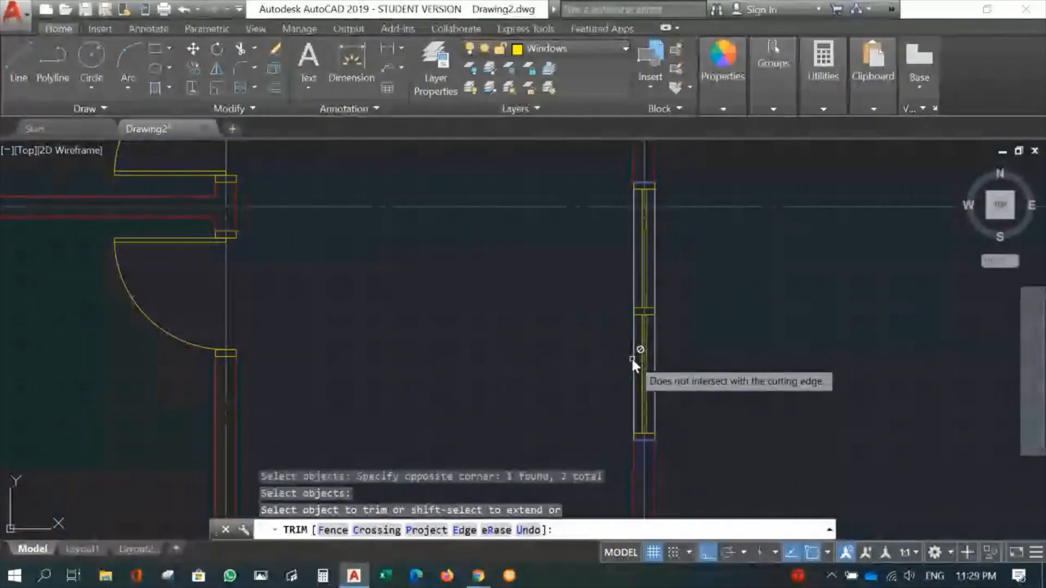
{"action": "left_click", "coordinate": [654, 364]}
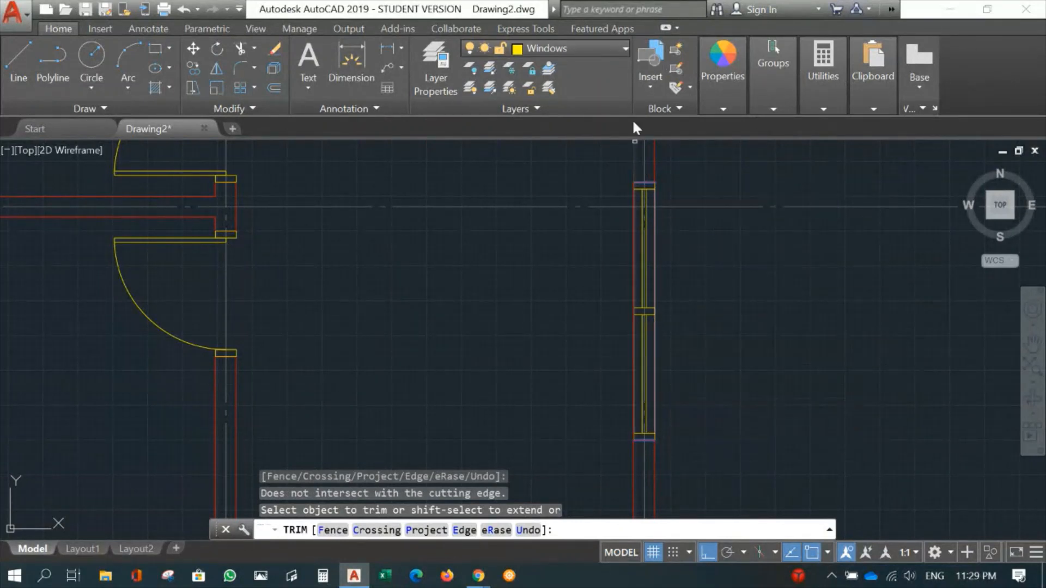
- Turn off the current Windows layer and trim the two grid C wall lines between the opening's end lines
{"action": "left_click", "coordinate": [472, 48]}
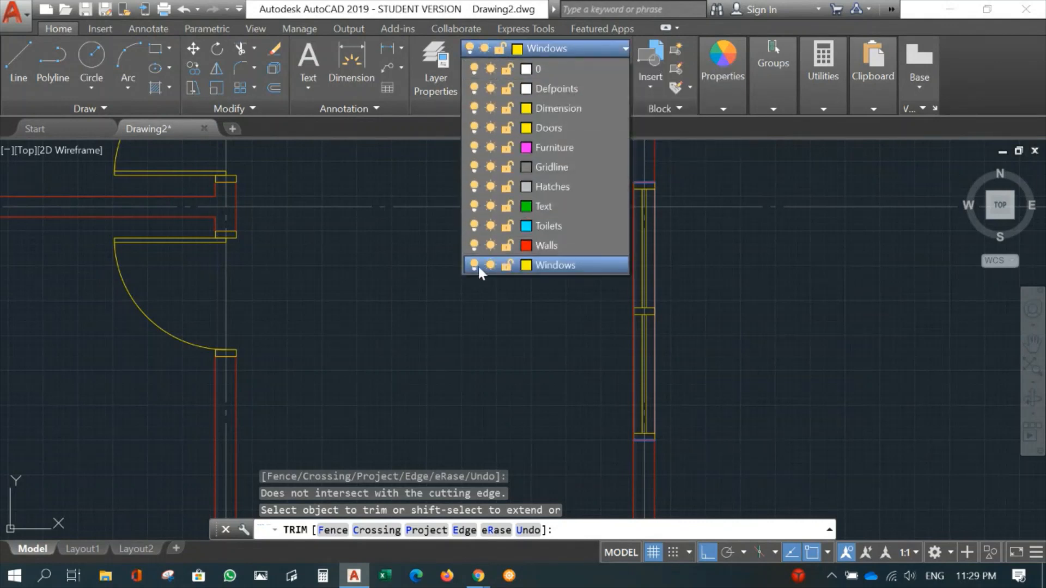
{"action": "left_click", "coordinate": [477, 266]}
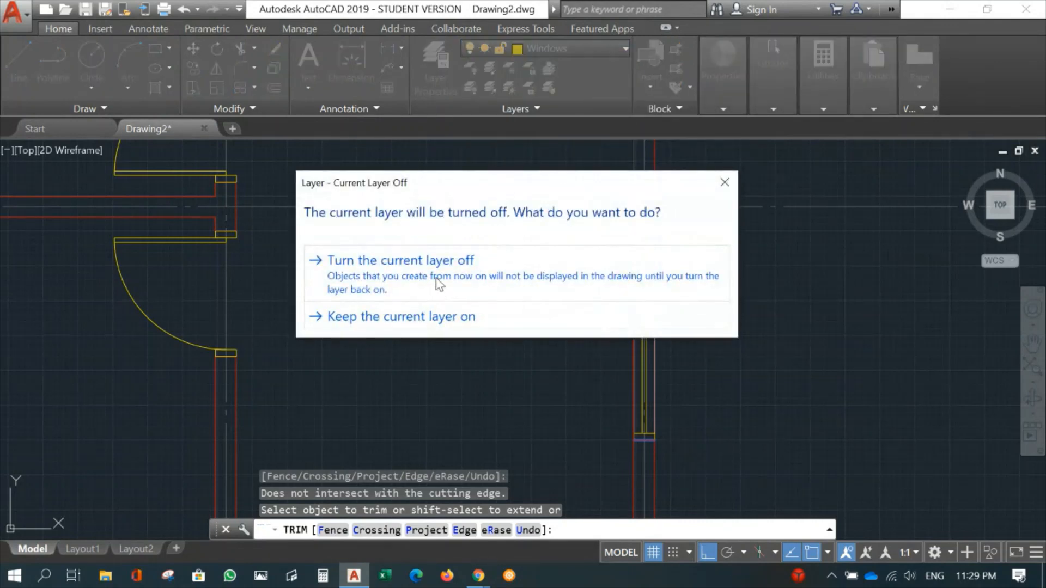
{"action": "left_click", "coordinate": [437, 278]}
{"action": "mouse_move", "coordinate": [707, 352]}
{"action": "middle_mouse_down"}
{"action": "mouse_move", "coordinate": [572, 222]}
{"action": "mouse_move", "coordinate": [584, 266]}
{"action": "mouse_move", "coordinate": [653, 373]}
{"action": "middle_mouse_up"}
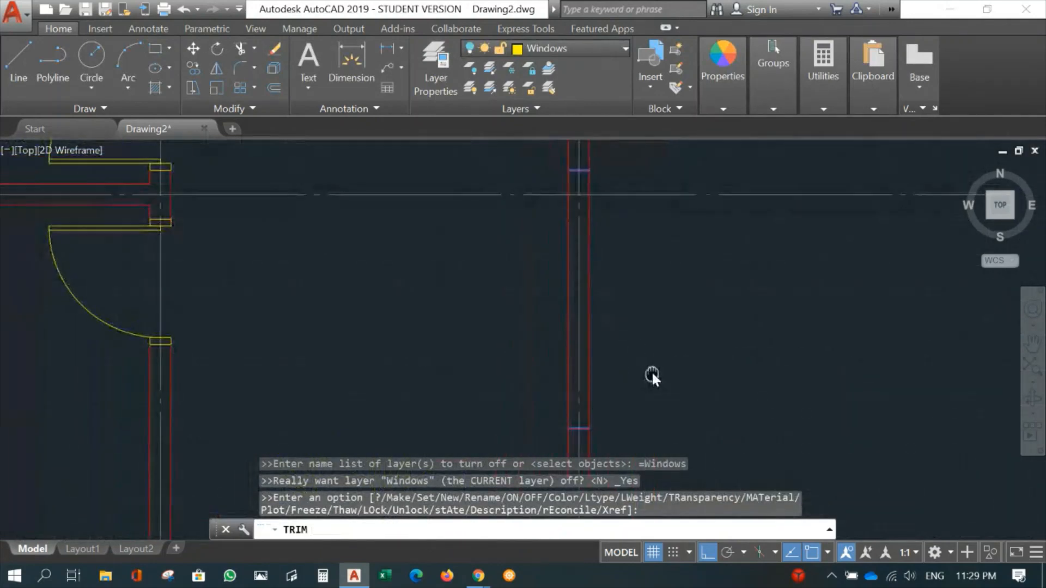
{"action": "left_click", "coordinate": [569, 312]}
{"action": "left_click", "coordinate": [589, 314]}
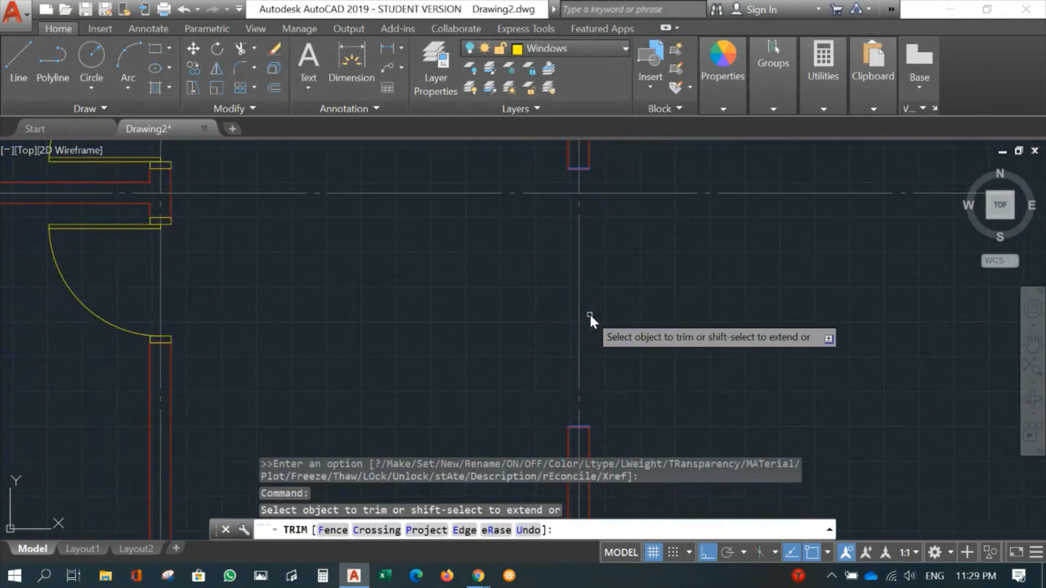
{"action": "key", "text": "Return"}
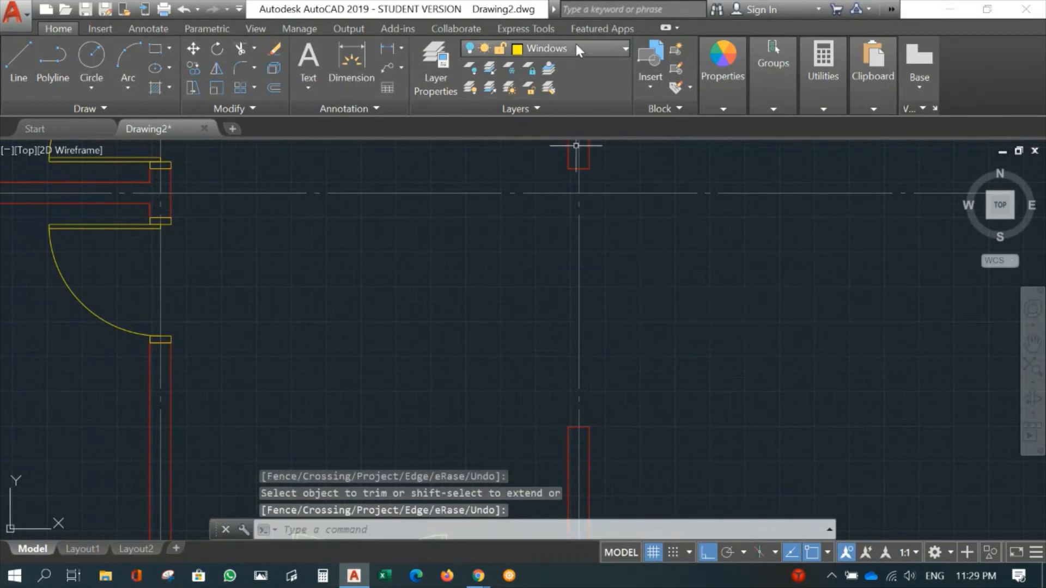
- Turn the Windows layer back on
{"action": "left_click", "coordinate": [577, 47]}
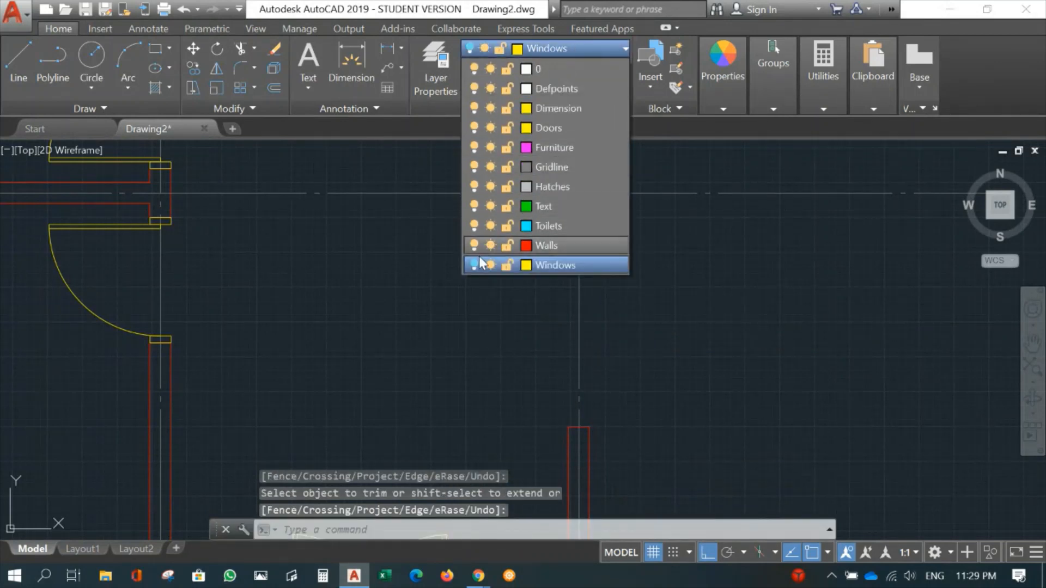
{"action": "left_click", "coordinate": [474, 266]}
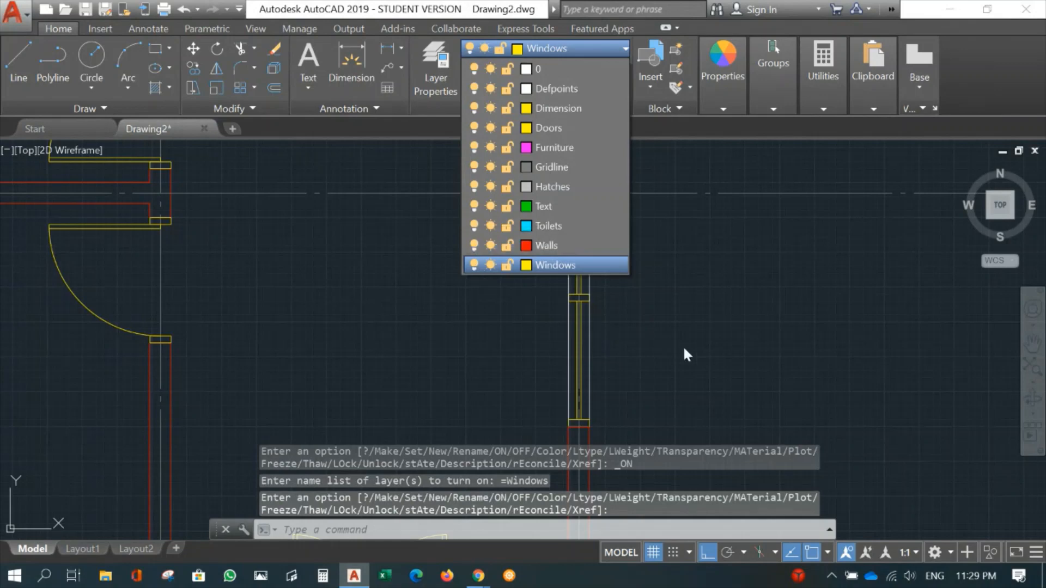
{"action": "left_click", "coordinate": [688, 328]}
{"action": "scroll", "coordinate": [688, 328], "scroll_direction": "down", "scroll_amount": 5}
{"action": "middle_click_drag", "start_coordinate": [733, 327], "coordinate": [678, 371]}
{"action": "scroll", "coordinate": [608, 312], "scroll_direction": "up", "scroll_amount": 3}
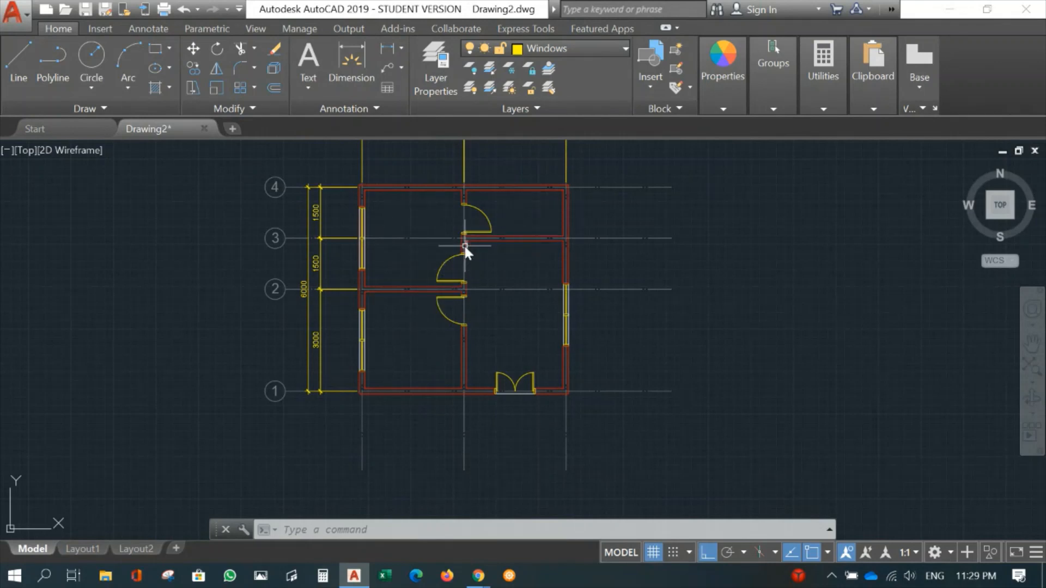
{"action": "middle_click_drag", "start_coordinate": [424, 240], "coordinate": [441, 283]}
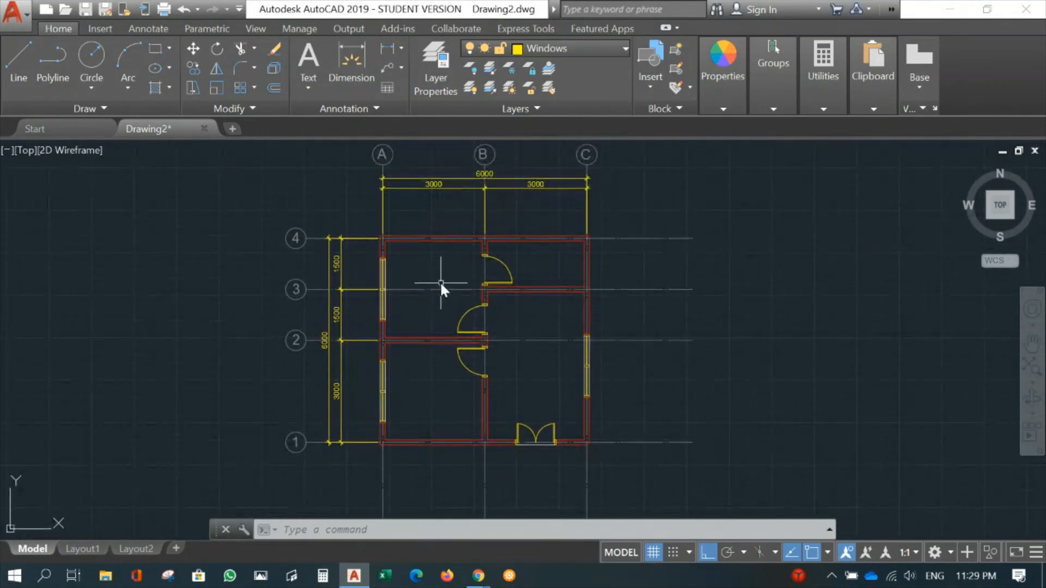
- Copy the single door just above grid 2 on the grid B wall from its lower jamb's corner to the inner wall corner at grids A and 4
{"action": "scroll", "coordinate": [443, 283], "scroll_direction": "up", "scroll_amount": 2}
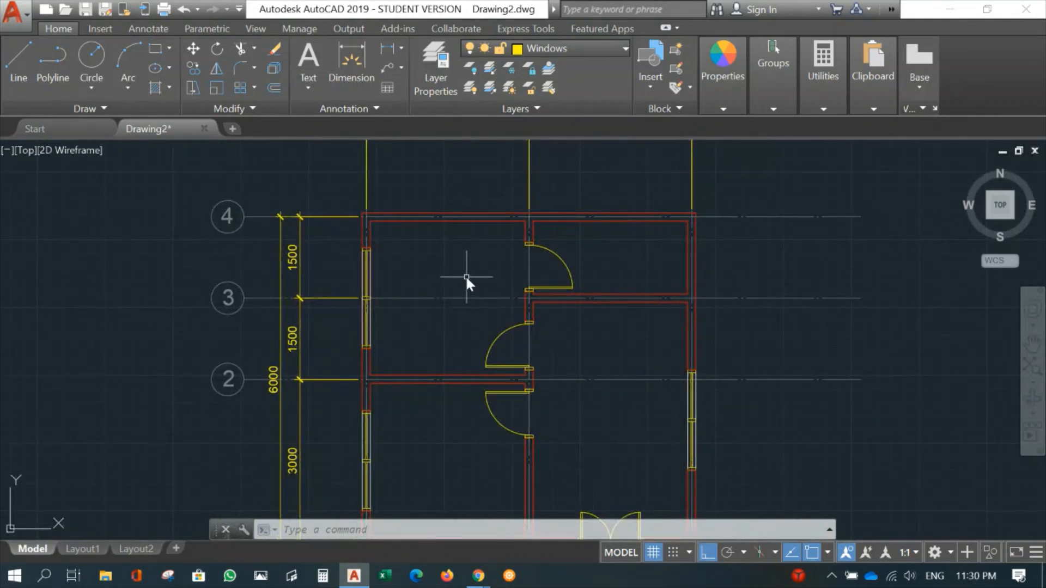
{"action": "middle_click_drag", "start_coordinate": [460, 267], "coordinate": [501, 308]}
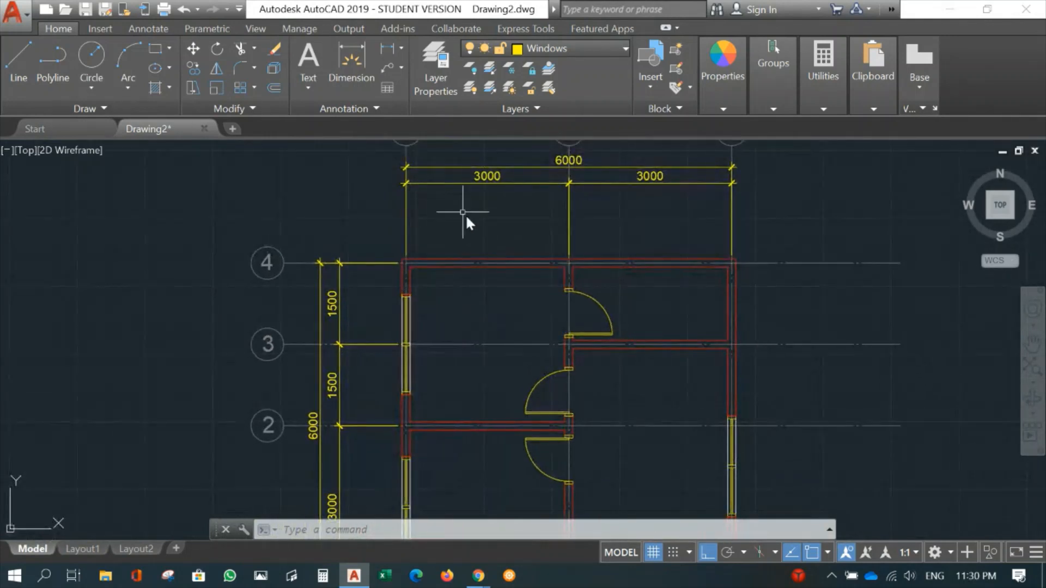
{"action": "scroll", "coordinate": [439, 290], "scroll_direction": "up", "scroll_amount": 2}
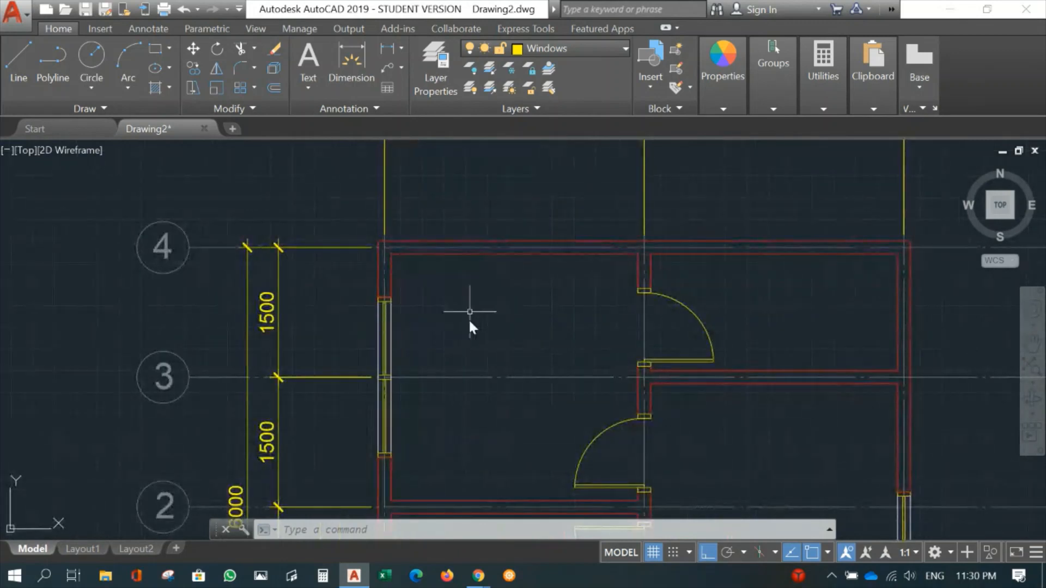
{"action": "type", "text": "c"}
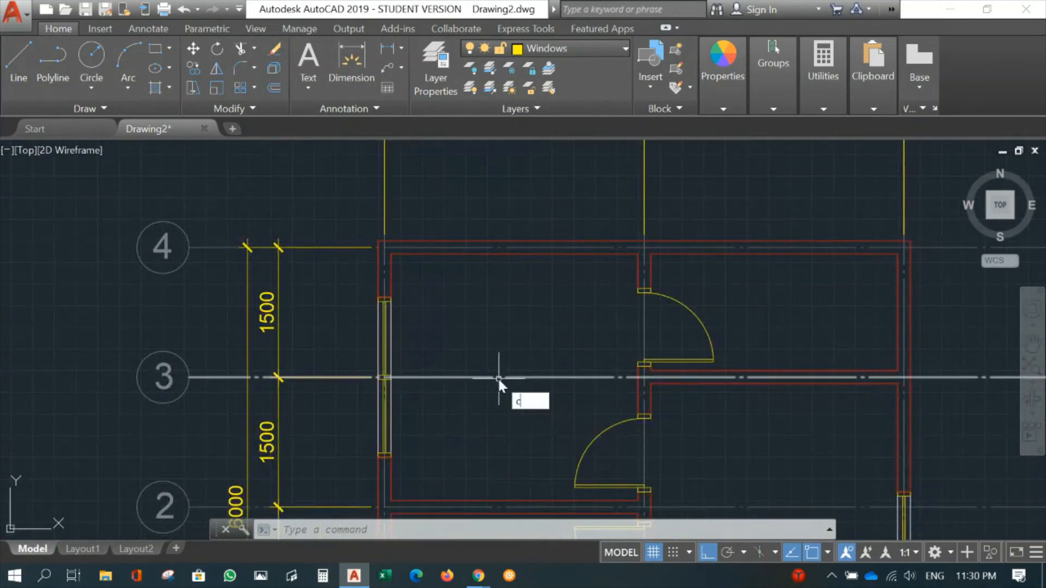
{"action": "type", "text": "t o"}
{"action": "key", "text": "Return"}
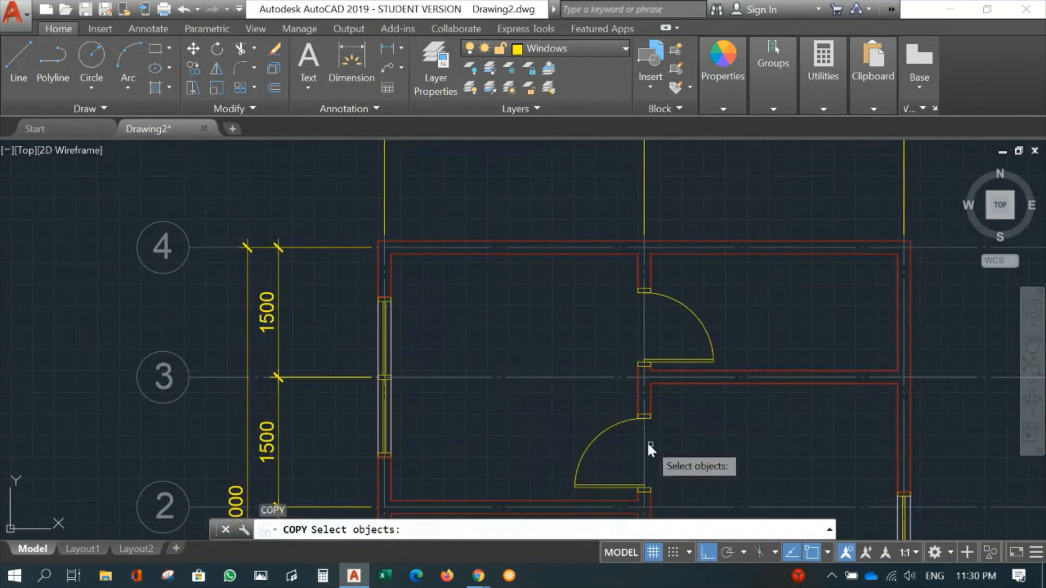
{"action": "left_click", "coordinate": [529, 402]}
{"action": "left_click", "coordinate": [673, 494]}
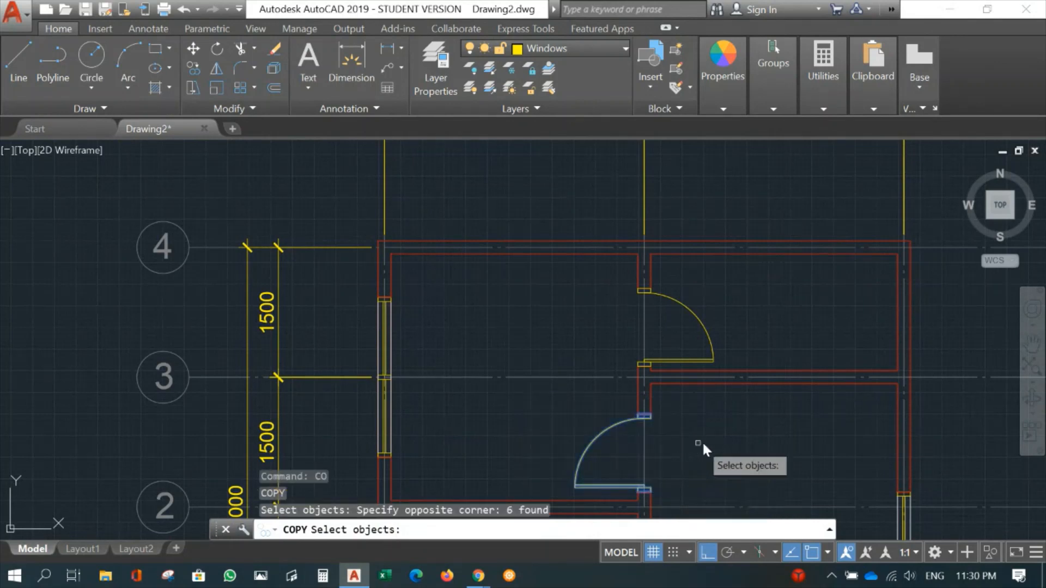
{"action": "key", "text": "Return"}
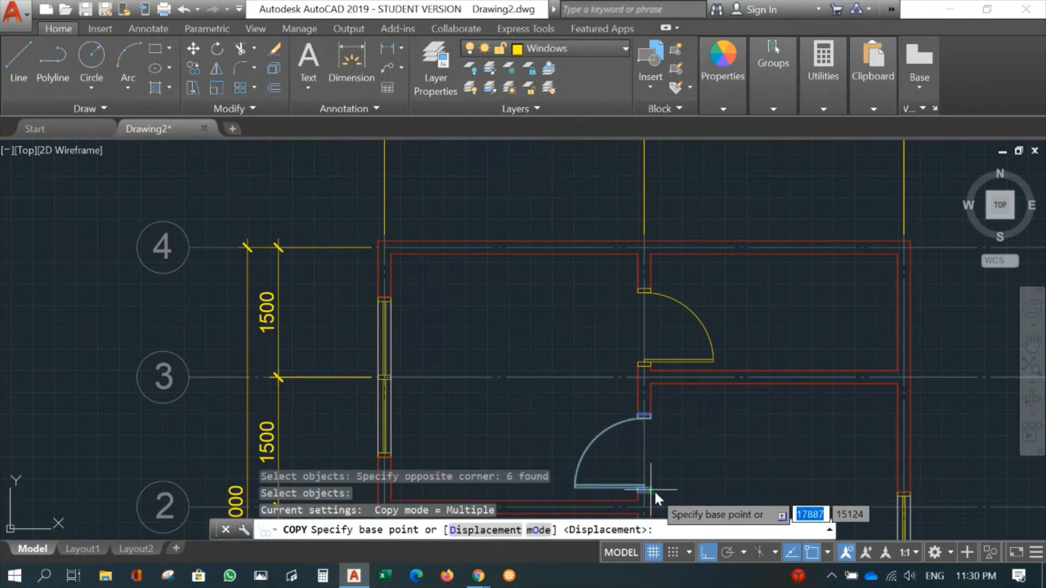
{"action": "left_click", "coordinate": [653, 491]}
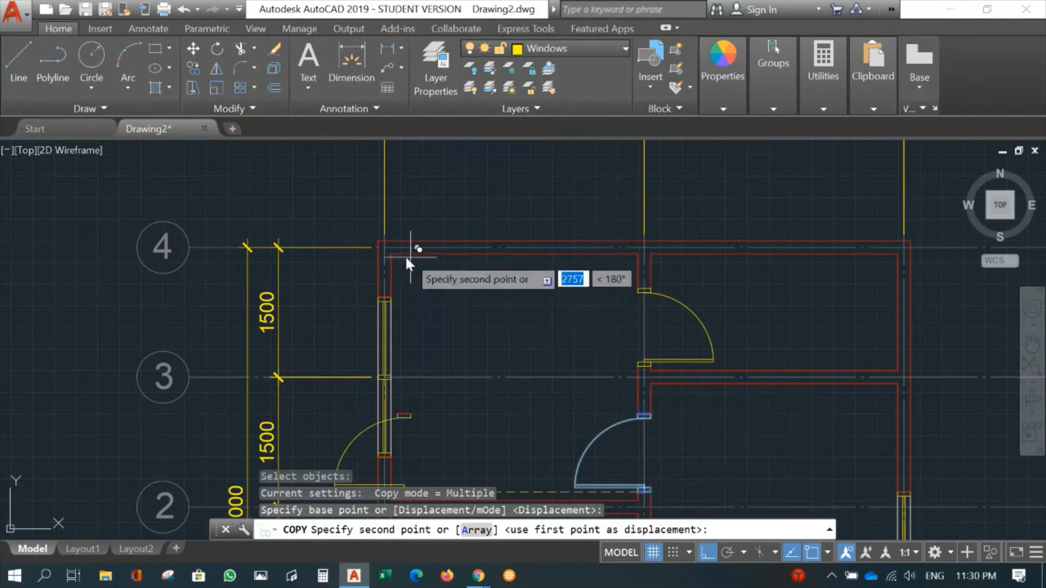
{"action": "left_click", "coordinate": [388, 256]}
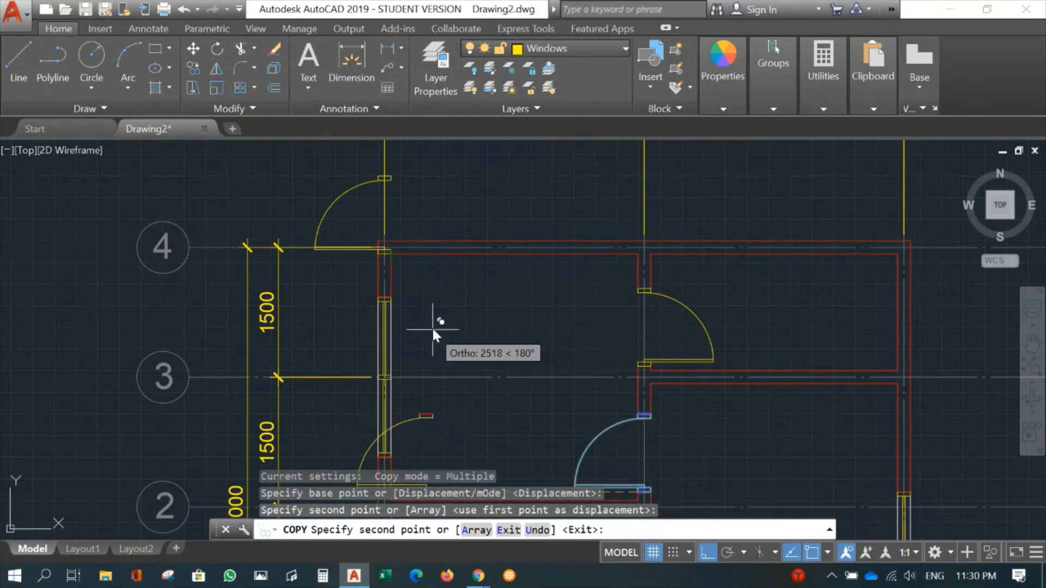
{"action": "key", "text": "Escape"}
- Rotate the copied door 90 degrees clockwise about its jamb corner at the inner wall corner, aligning it with the grid 4 wall
{"action": "middle_click_drag", "start_coordinate": [430, 277], "coordinate": [450, 413]}
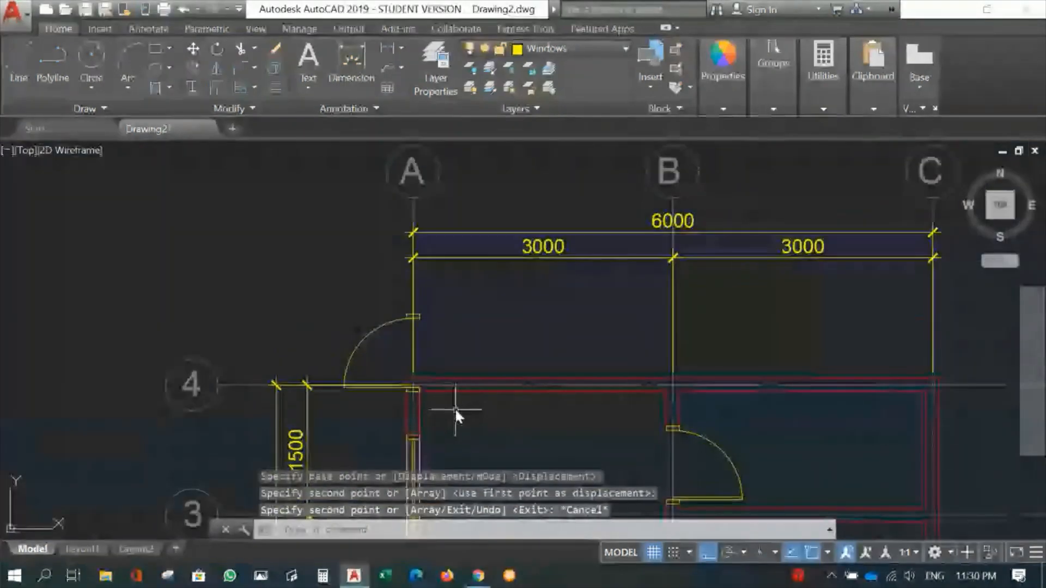
{"action": "scroll", "coordinate": [443, 289], "scroll_direction": "up", "scroll_amount": 5}
{"action": "middle_click_drag", "start_coordinate": [444, 289], "coordinate": [533, 320]}
{"action": "type", "text": "RO"}
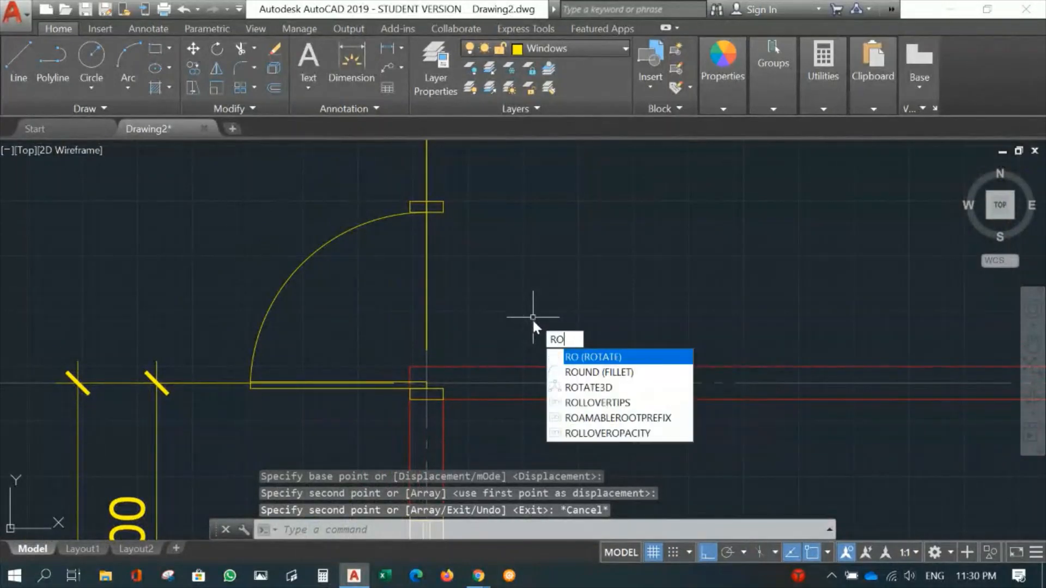
{"action": "key", "text": "Return"}
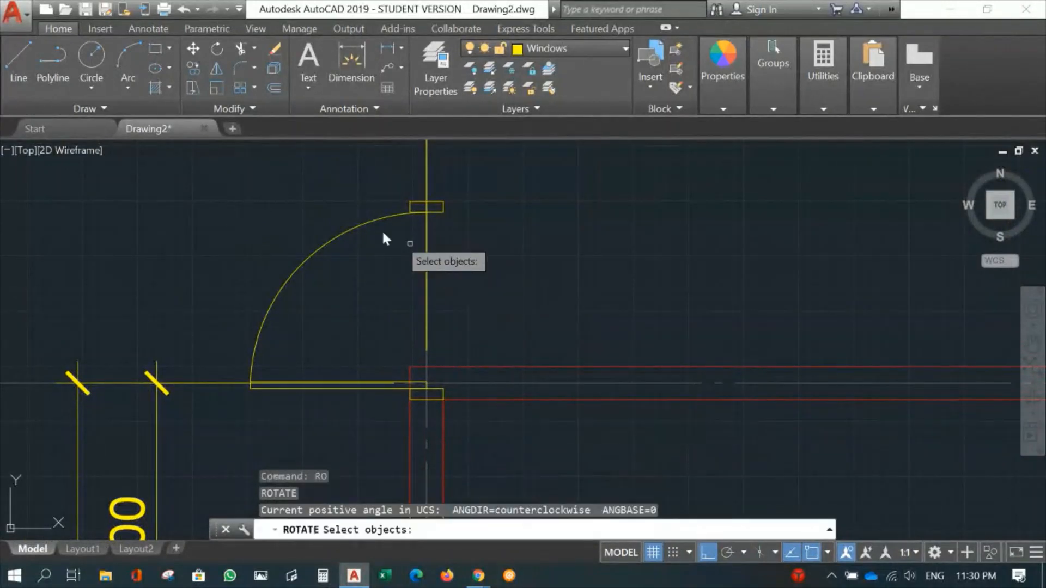
{"action": "left_click", "coordinate": [220, 174]}
{"action": "left_click", "coordinate": [503, 420]}
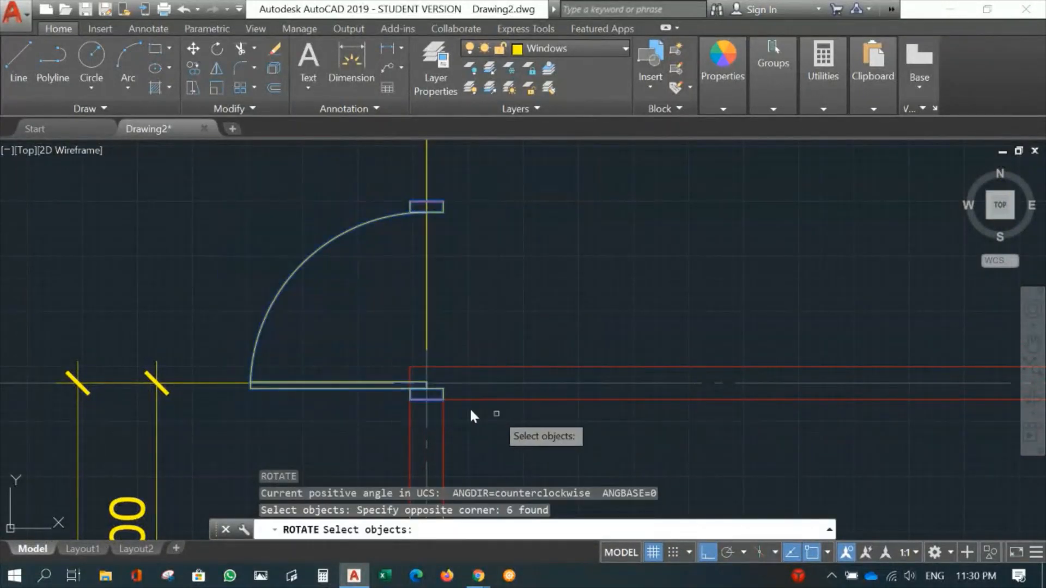
{"action": "key", "text": "Return"}
{"action": "left_click", "coordinate": [442, 398]}
{"action": "left_click", "coordinate": [472, 462]}
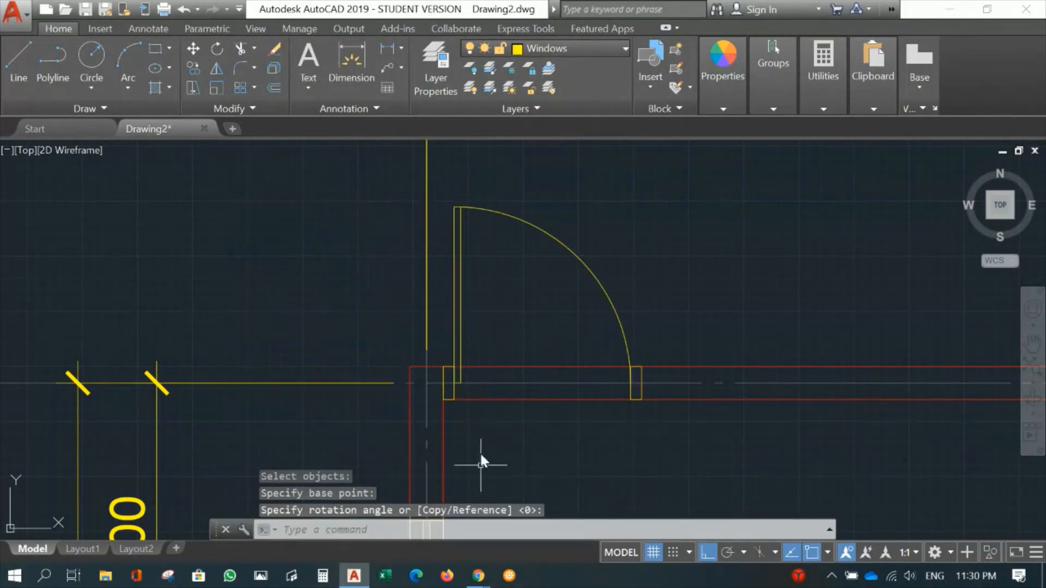
- Trim both grid 4 wall lines across the rotated door's opening, using the outer edges of its two jambs as cutting edges
{"action": "middle_click_drag", "start_coordinate": [502, 428], "coordinate": [643, 271]}
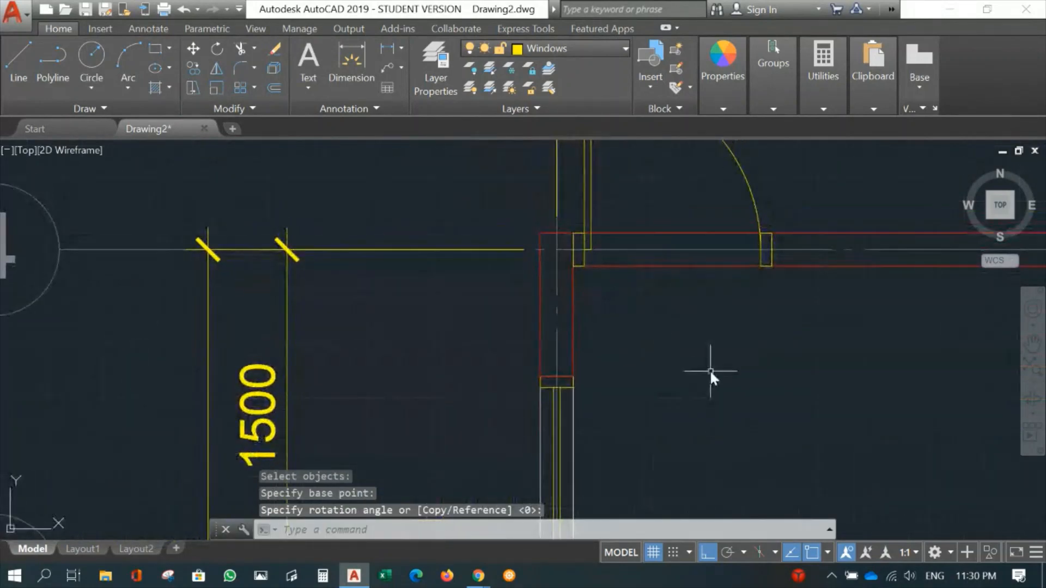
{"action": "scroll", "coordinate": [709, 369], "scroll_direction": "down", "scroll_amount": 4}
{"action": "middle_click_drag", "start_coordinate": [732, 412], "coordinate": [541, 407]}
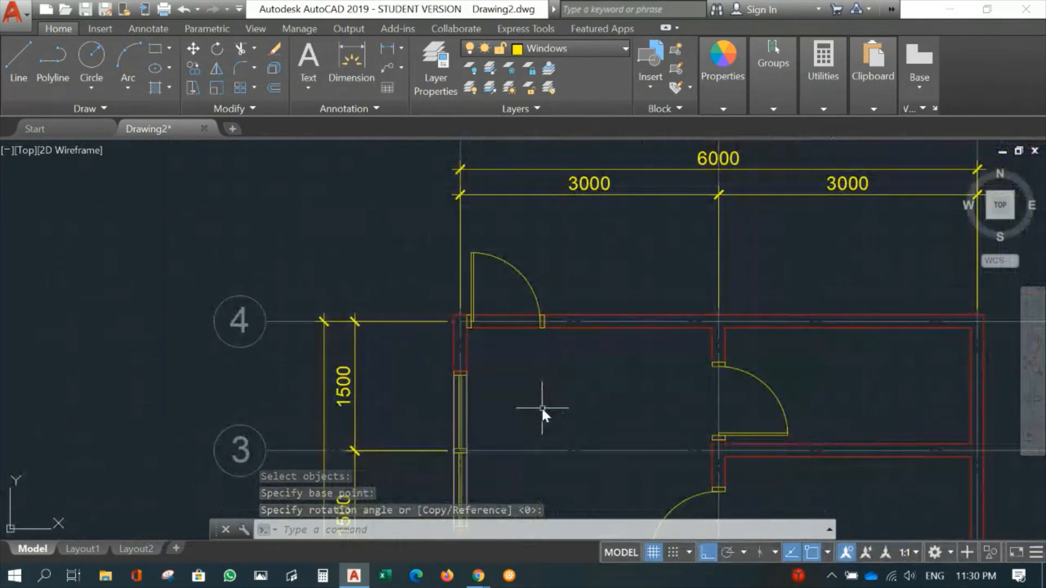
{"action": "scroll", "coordinate": [499, 360], "scroll_direction": "up", "scroll_amount": 4}
{"action": "scroll", "coordinate": [499, 361], "scroll_direction": "up", "scroll_amount": 2}
{"action": "middle_click_drag", "start_coordinate": [498, 360], "coordinate": [489, 393]}
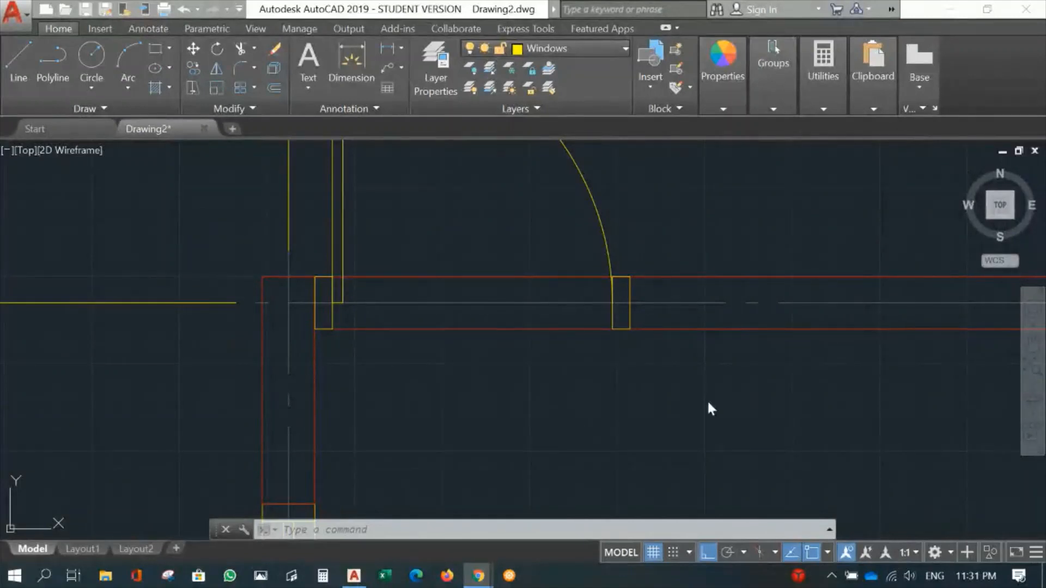
{"action": "left_click", "coordinate": [420, 416]}
{"action": "type", "text": "tr"}
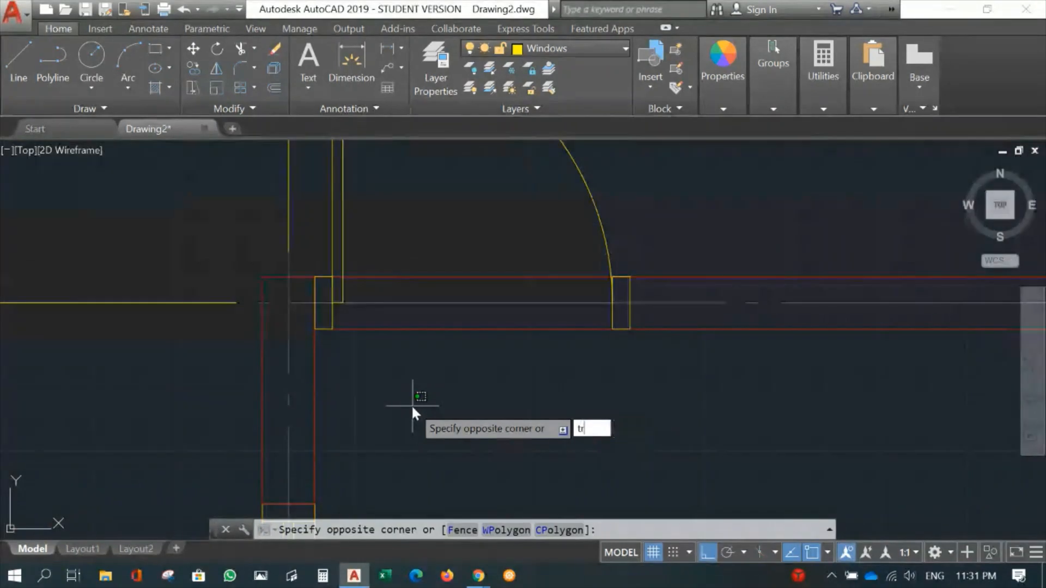
{"action": "key", "text": "Return"}
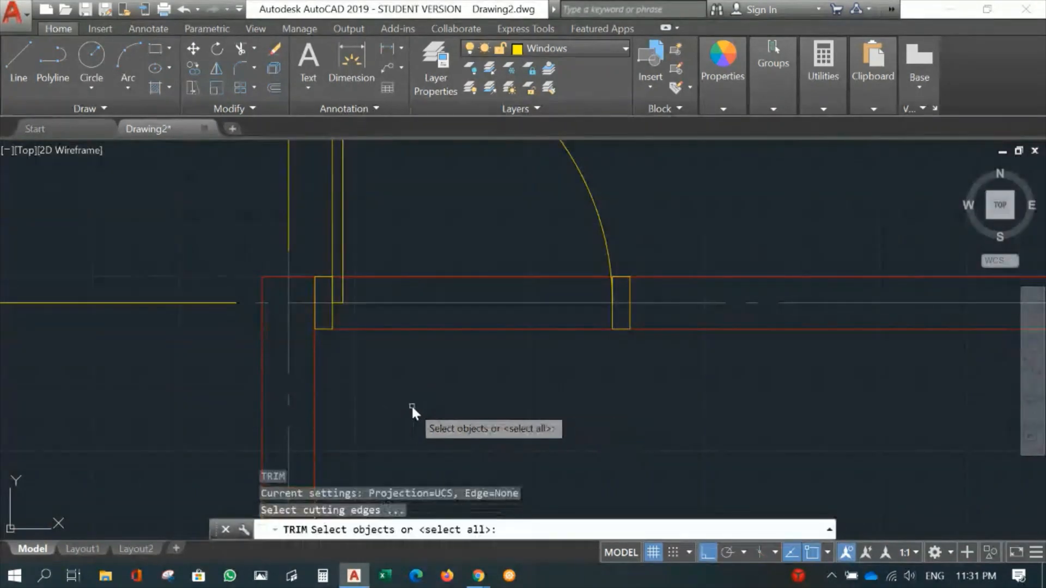
{"action": "left_click", "coordinate": [306, 349]}
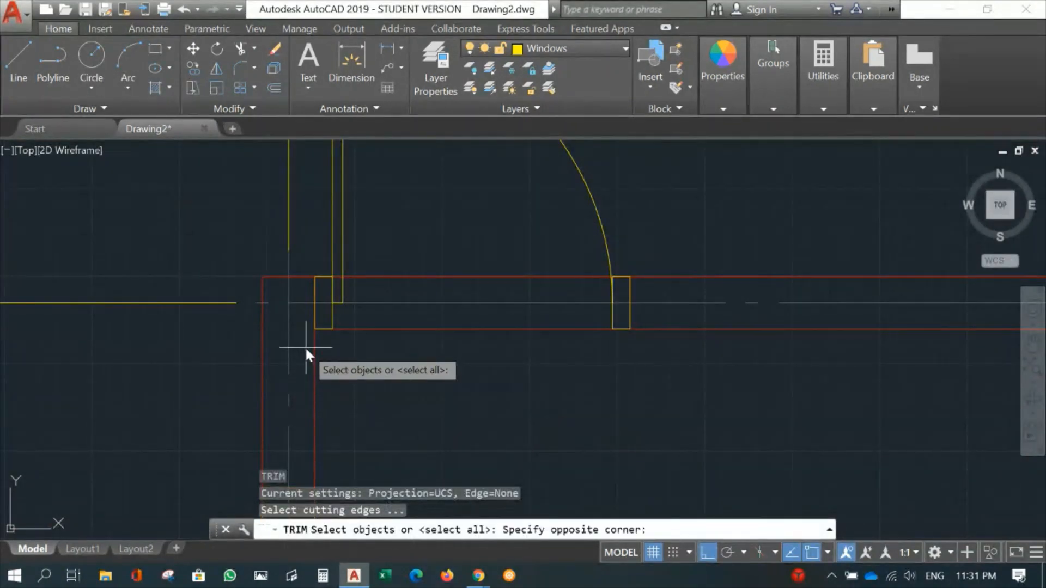
{"action": "left_click", "coordinate": [323, 256]}
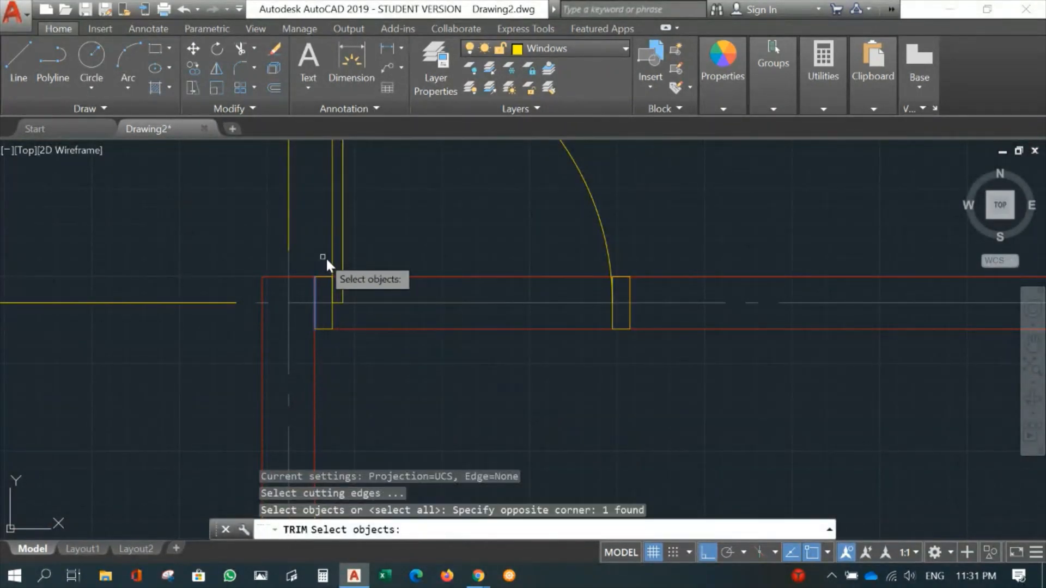
{"action": "left_click", "coordinate": [620, 348]}
{"action": "left_click", "coordinate": [643, 254]}
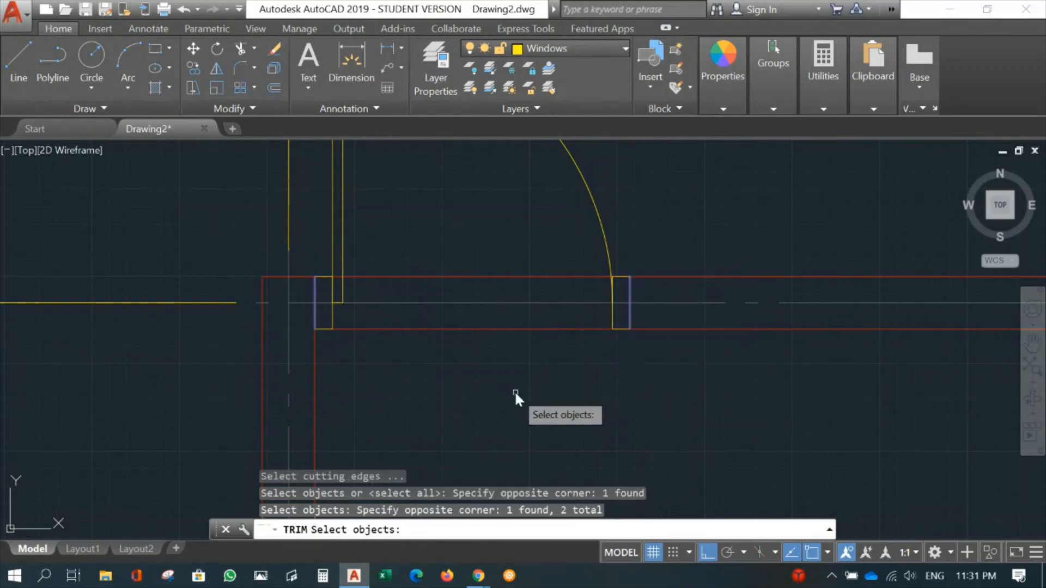
{"action": "key", "text": "Return"}
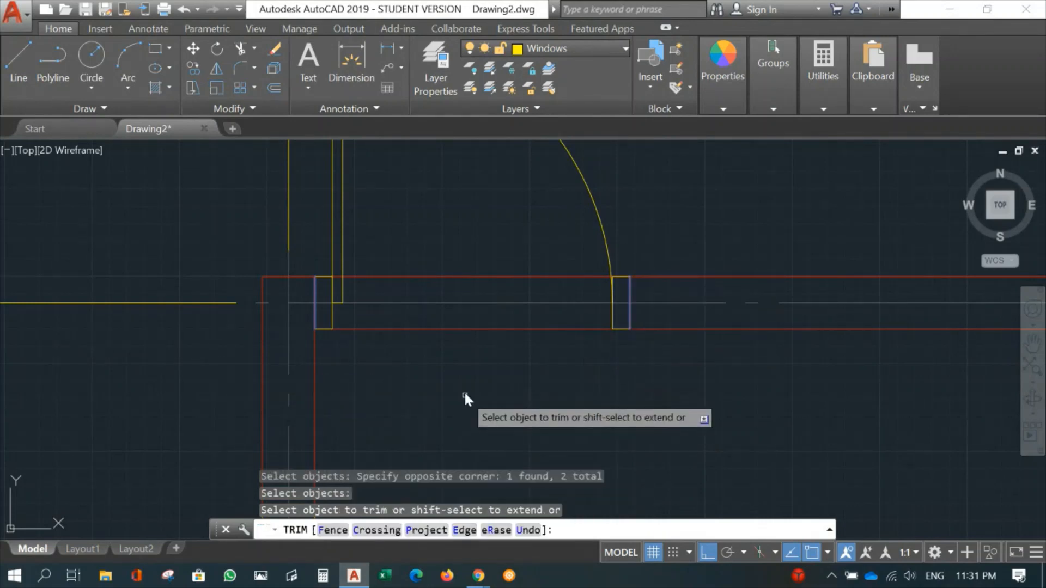
{"action": "left_click", "coordinate": [459, 276]}
{"action": "key", "text": "Return"}
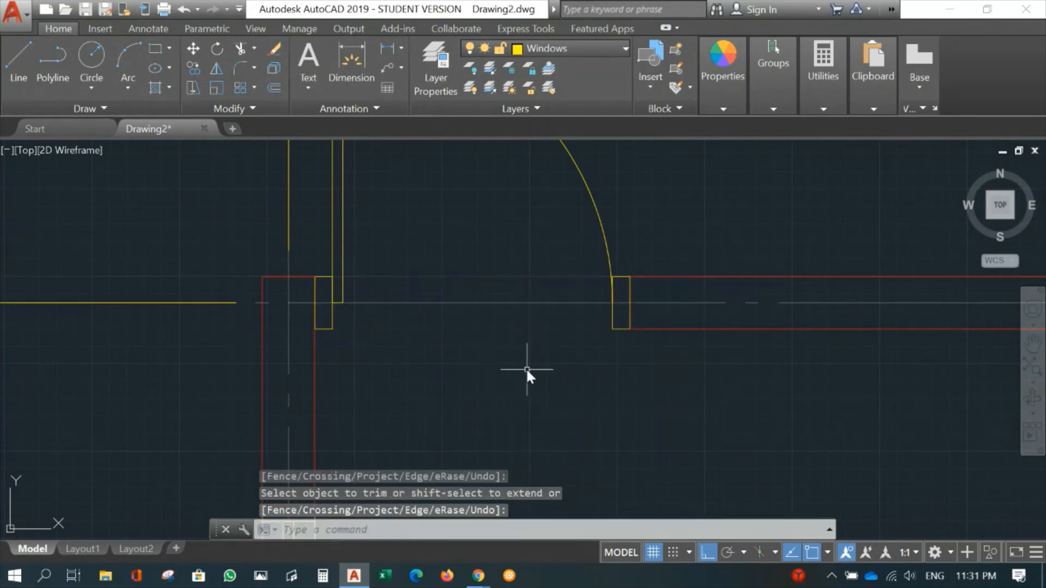
- Review the floor plan's walls, doors and windows between grids 1 and 4
{"action": "scroll", "coordinate": [480, 371], "scroll_direction": "down", "scroll_amount": 6}
{"action": "scroll", "coordinate": [506, 382], "scroll_direction": "down", "scroll_amount": 3}
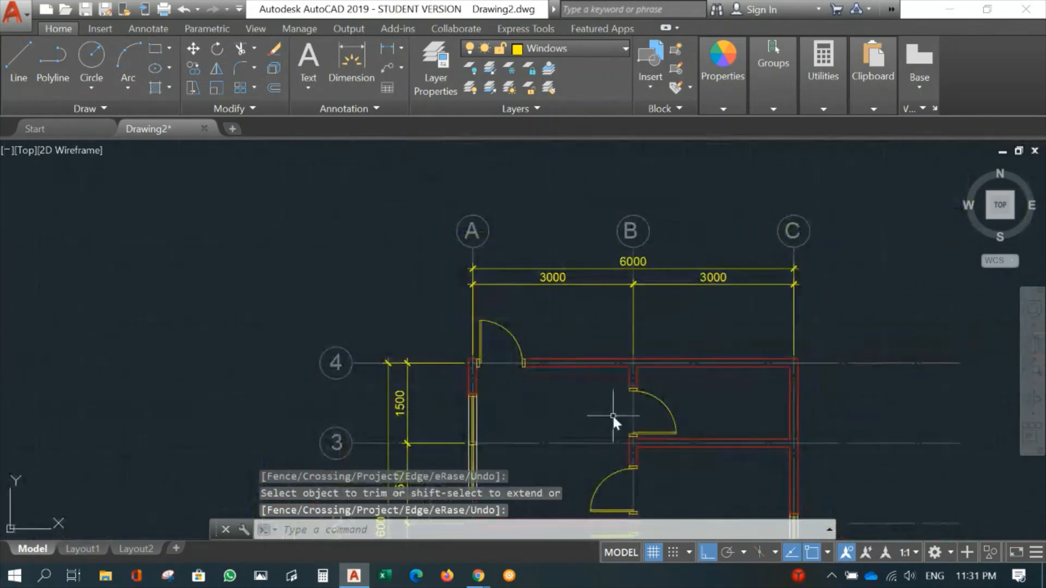
{"action": "middle_click_drag", "start_coordinate": [614, 420], "coordinate": [402, 163]}
{"action": "scroll", "coordinate": [403, 185], "scroll_direction": "down", "scroll_amount": 3}
{"action": "middle_click_drag", "start_coordinate": [473, 234], "coordinate": [481, 313]}
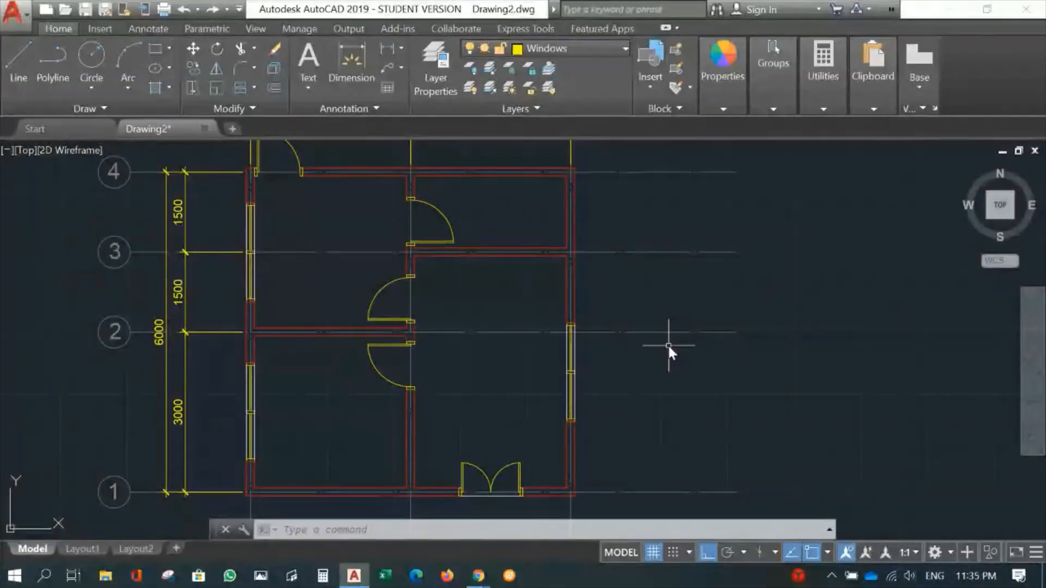
{"action": "middle_click_drag", "start_coordinate": [470, 414], "coordinate": [484, 432]}
{"action": "scroll", "coordinate": [554, 378], "scroll_direction": "down", "scroll_amount": 4}
{"action": "scroll", "coordinate": [555, 381], "scroll_direction": "up", "scroll_amount": 2}
{"action": "scroll", "coordinate": [426, 411], "scroll_direction": "up", "scroll_amount": 2}
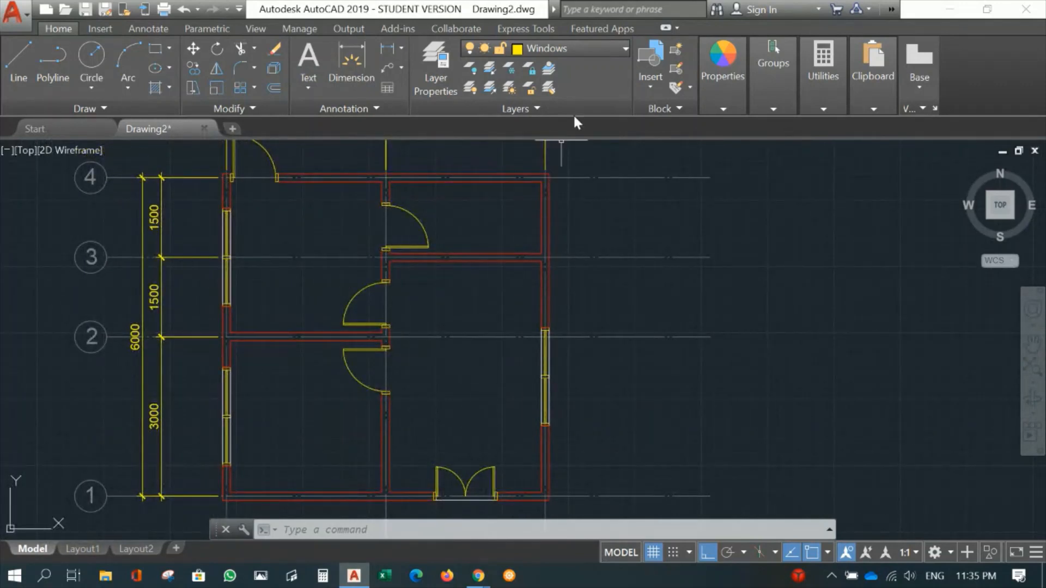
- Make the Text layer current and place a multiline text box in the large room between grids B and C
{"action": "left_click", "coordinate": [555, 48]}
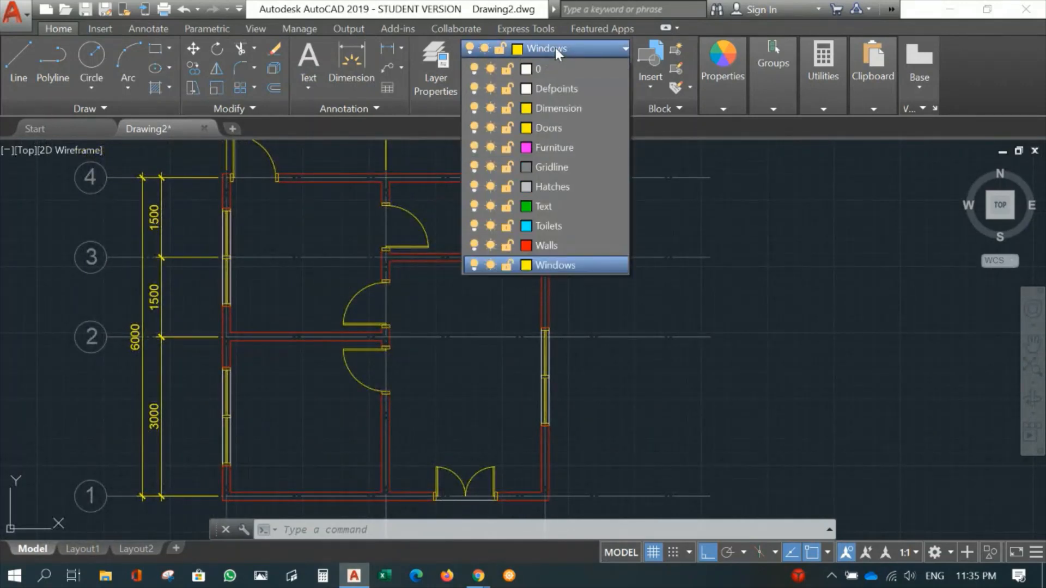
{"action": "left_click", "coordinate": [547, 206]}
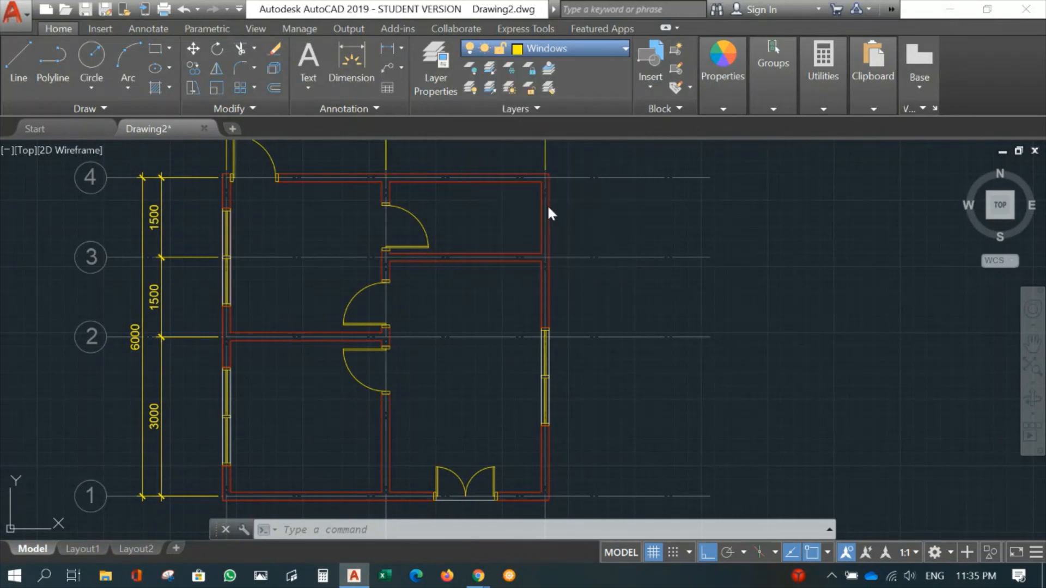
{"action": "middle_click_drag", "start_coordinate": [497, 383], "coordinate": [556, 327]}
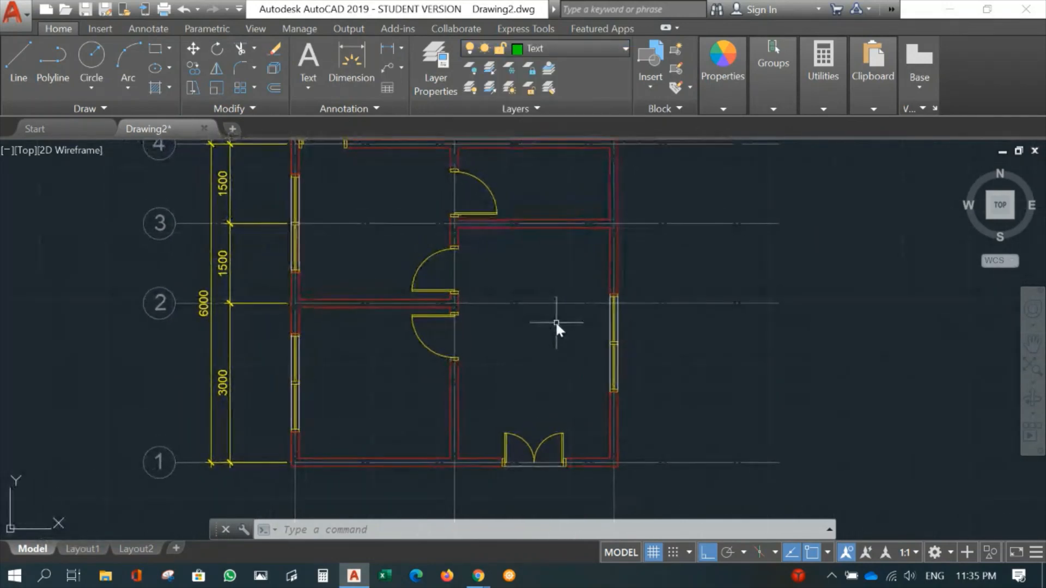
{"action": "left_click", "coordinate": [308, 62]}
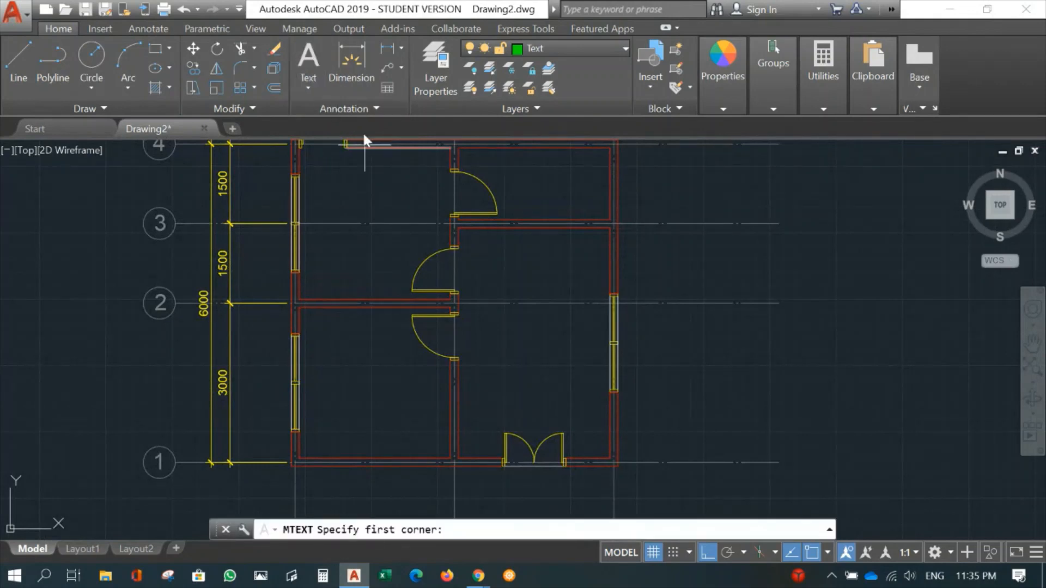
{"action": "left_click", "coordinate": [494, 327]}
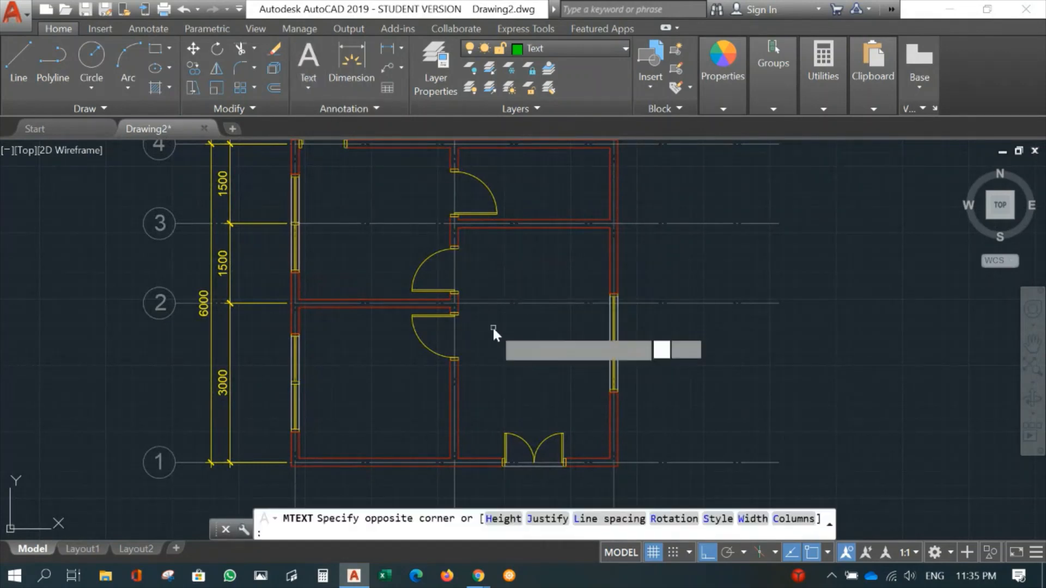
{"action": "left_click", "coordinate": [577, 371]}
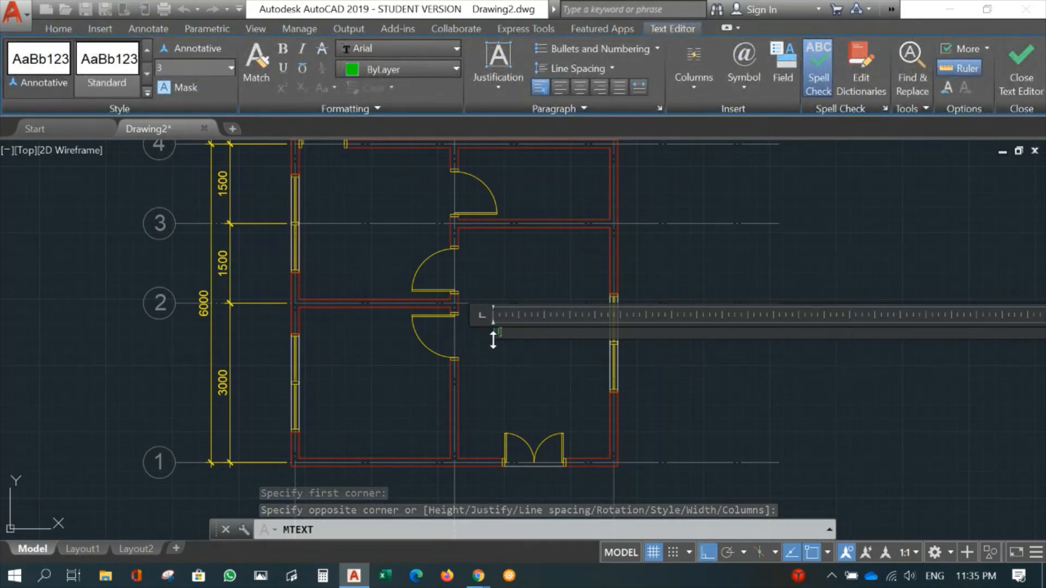
- Enter the room label LIVING ROOM and set its text height to 200
{"action": "type", "text": "LIVING ROOM"}
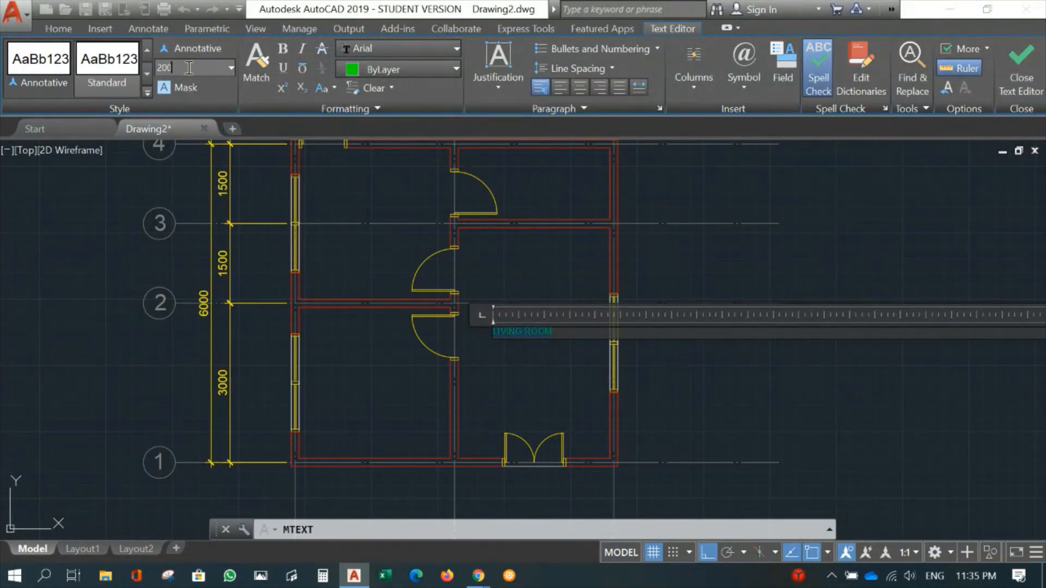
{"action": "key", "text": "Return"}
{"action": "scroll", "coordinate": [457, 322], "scroll_direction": "down", "scroll_amount": 6}
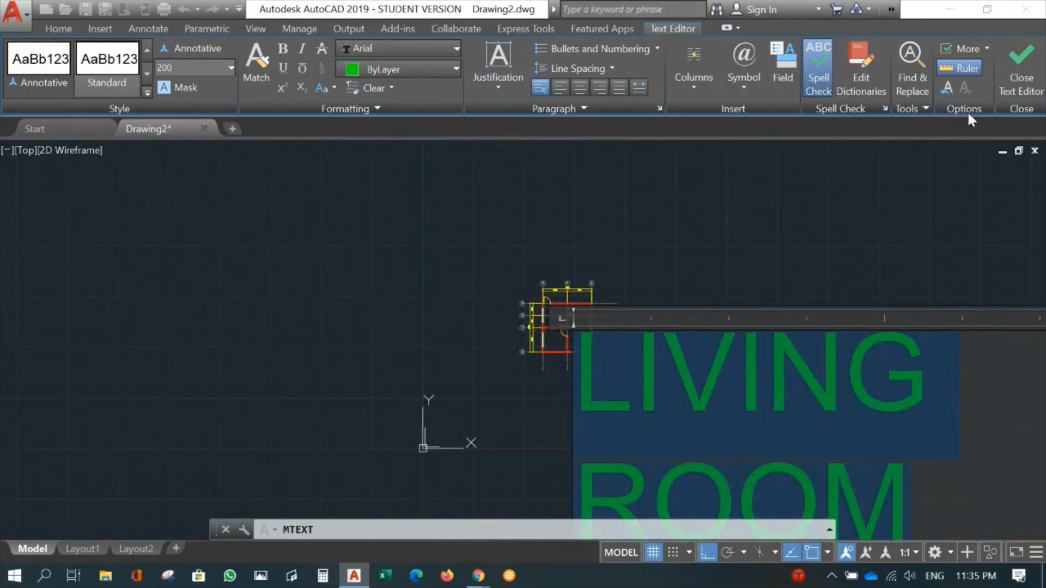
- Finish the LIVING ROOM label and move it horizontally towards the middle of its room, above the double door
{"action": "left_click", "coordinate": [1020, 64]}
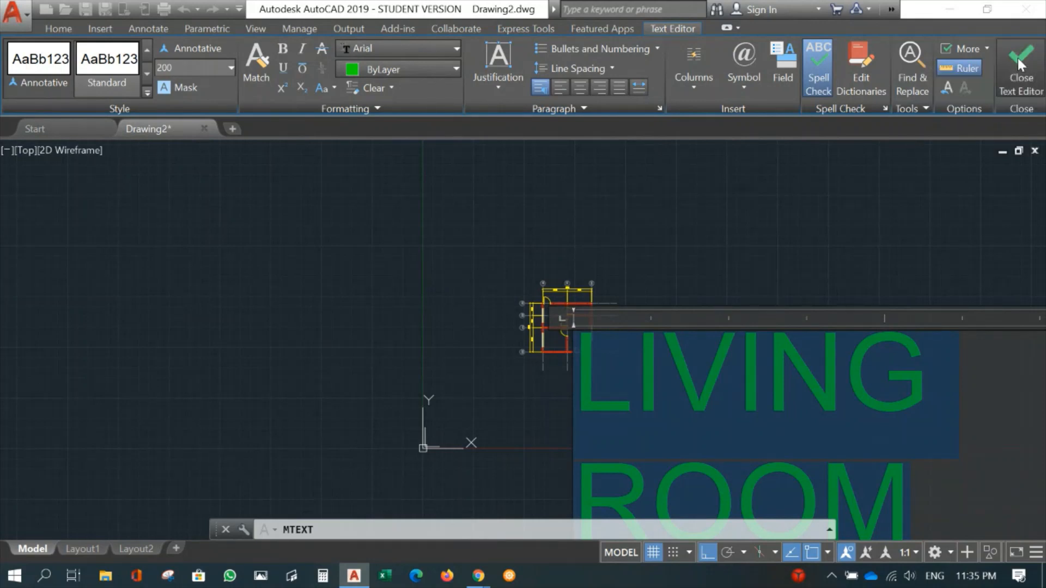
{"action": "scroll", "coordinate": [581, 340], "scroll_direction": "up", "scroll_amount": 5}
{"action": "mouse_move", "coordinate": [581, 340]}
{"action": "middle_mouse_down"}
{"action": "mouse_move", "coordinate": [600, 334]}
{"action": "mouse_move", "coordinate": [590, 370]}
{"action": "middle_mouse_up"}
{"action": "type", "text": "M"}
{"action": "key", "text": "Return"}
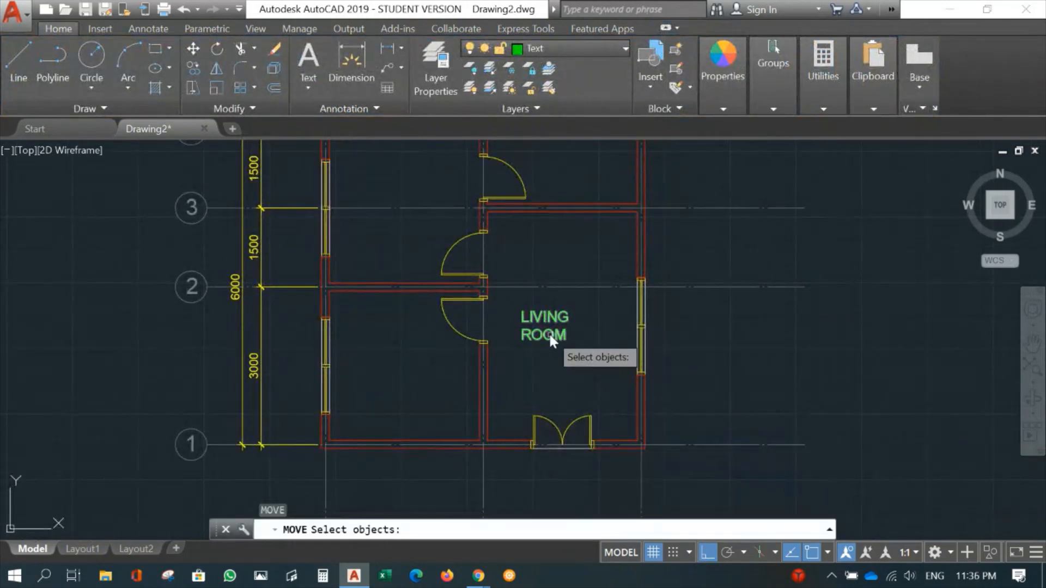
{"action": "left_click", "coordinate": [548, 333]}
{"action": "key", "text": "Return"}
{"action": "left_click", "coordinate": [536, 331]}
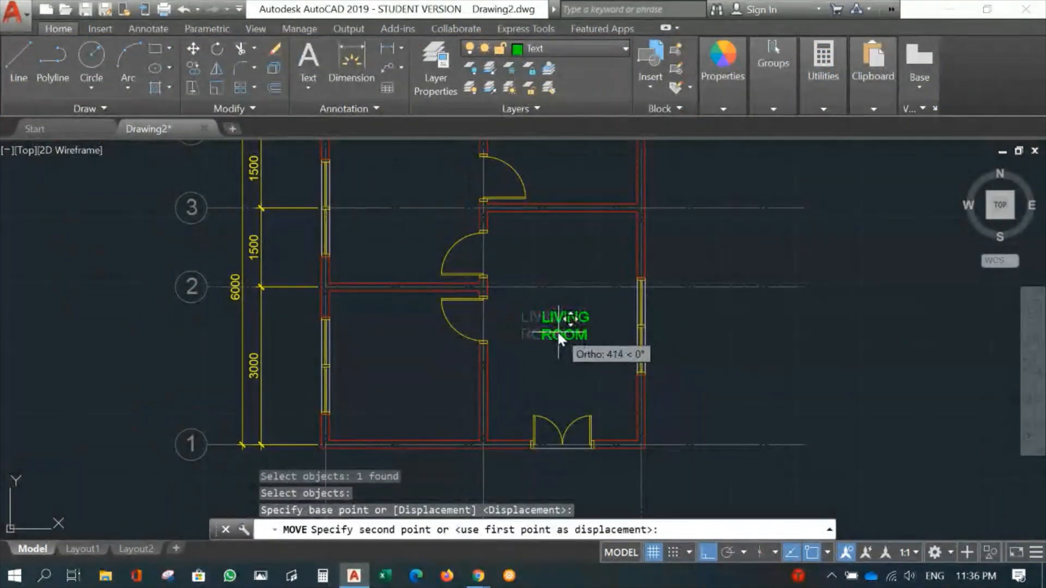
{"action": "left_click", "coordinate": [553, 332]}
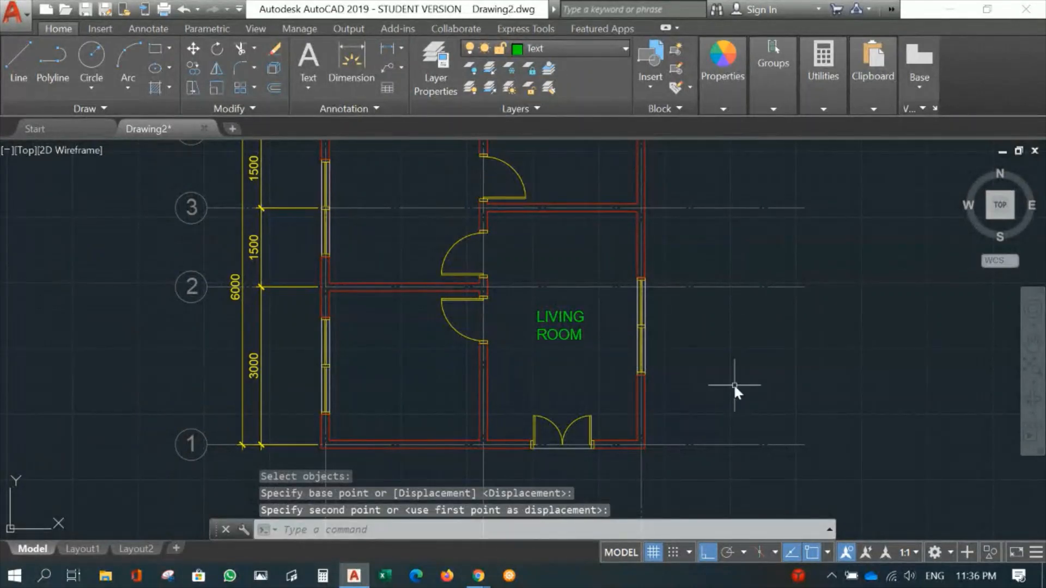
- Copy the LIVING ROOM label with Ortho off into the three other rooms: below grid 2, around grid 3, and between grids 3 and 4
{"action": "middle_click_drag", "start_coordinate": [734, 381], "coordinate": [822, 387]}
{"action": "type", "text": "CO"}
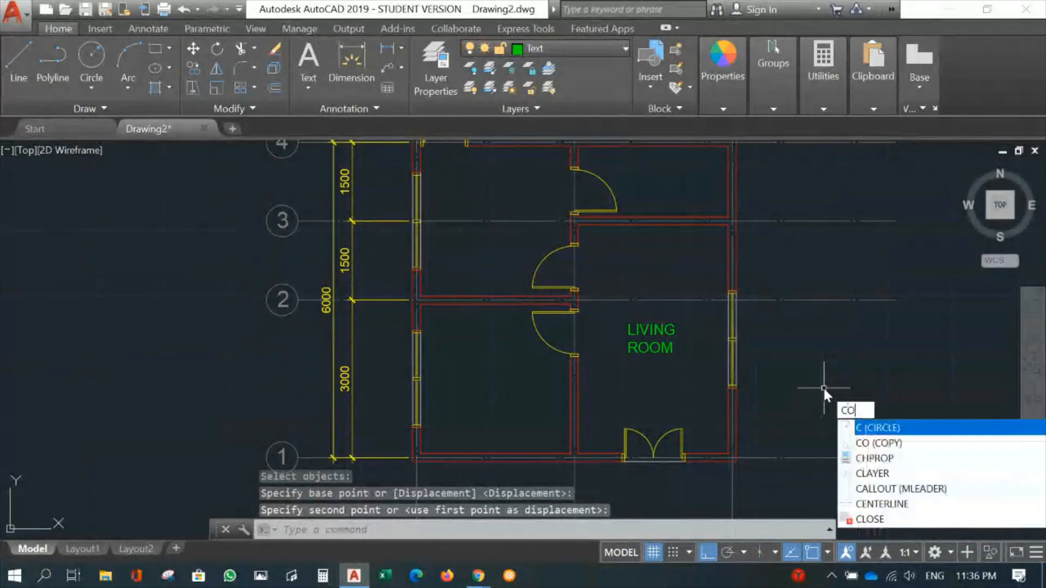
{"action": "key", "text": "Return"}
{"action": "left_click", "coordinate": [649, 334]}
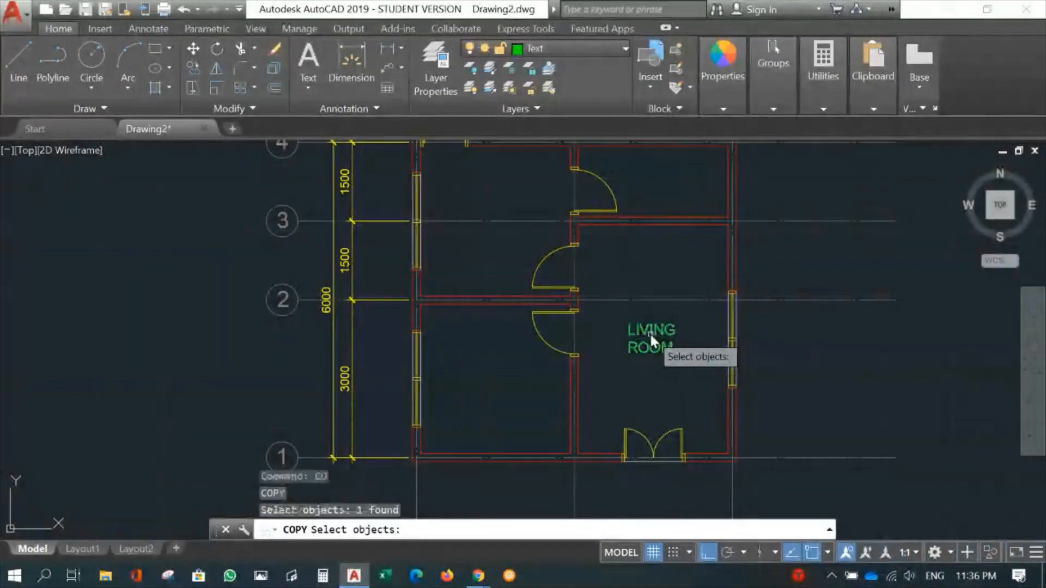
{"action": "key", "text": "Return"}
{"action": "left_click", "coordinate": [650, 340]}
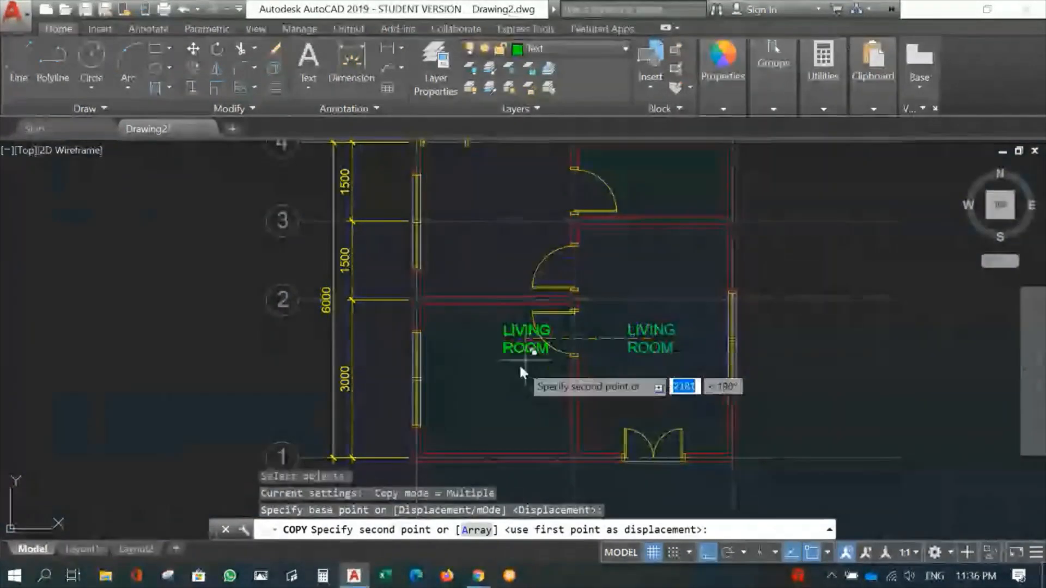
{"action": "key", "text": "F8"}
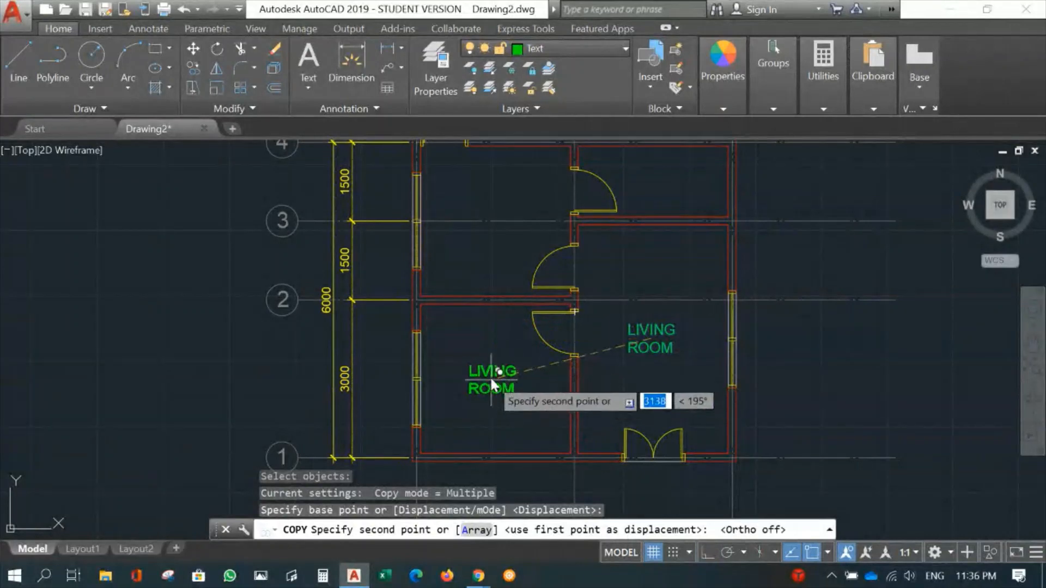
{"action": "left_click", "coordinate": [492, 368]}
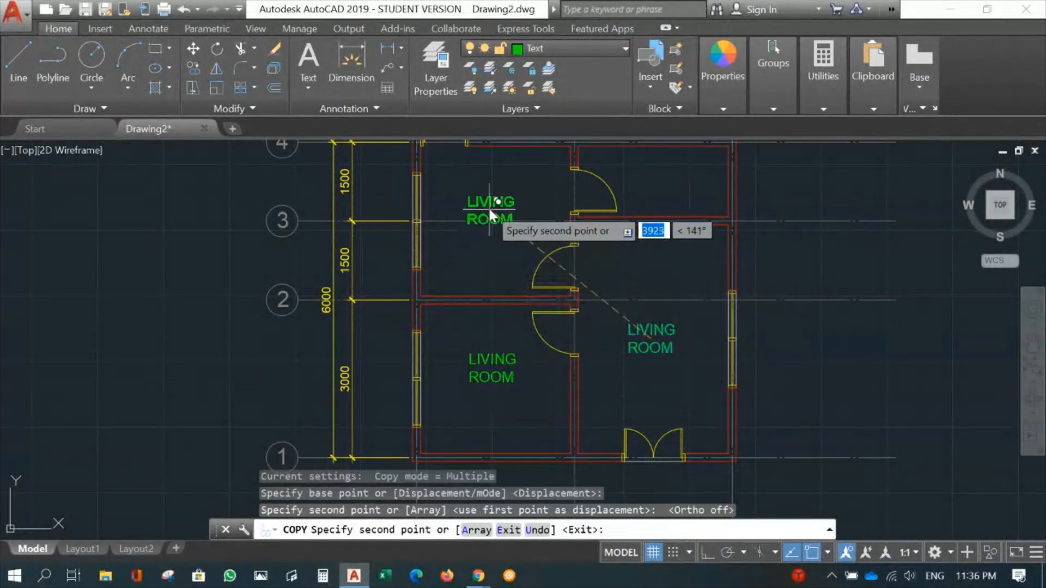
{"action": "left_click", "coordinate": [491, 211]}
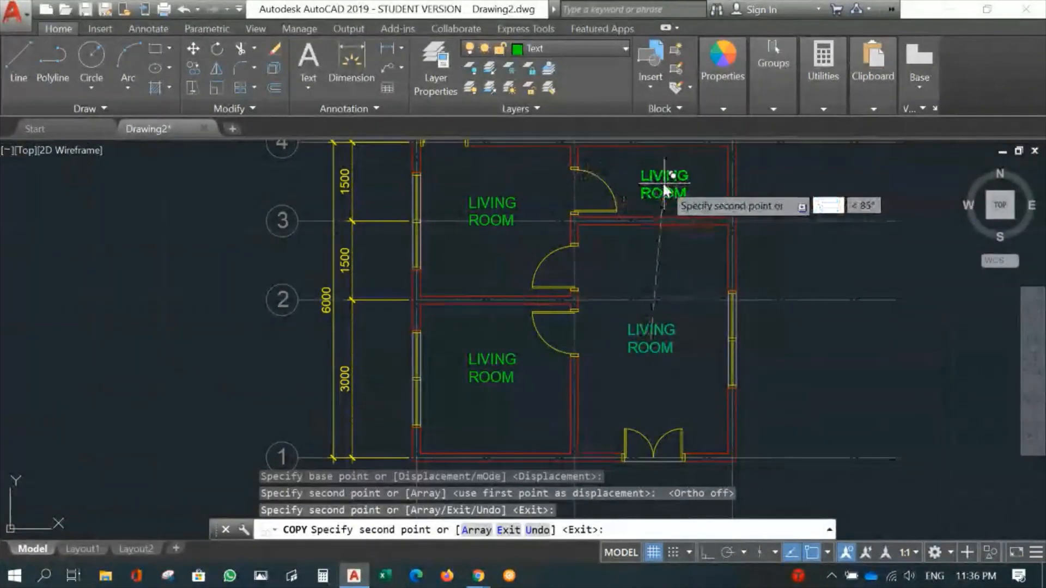
{"action": "left_click", "coordinate": [652, 180]}
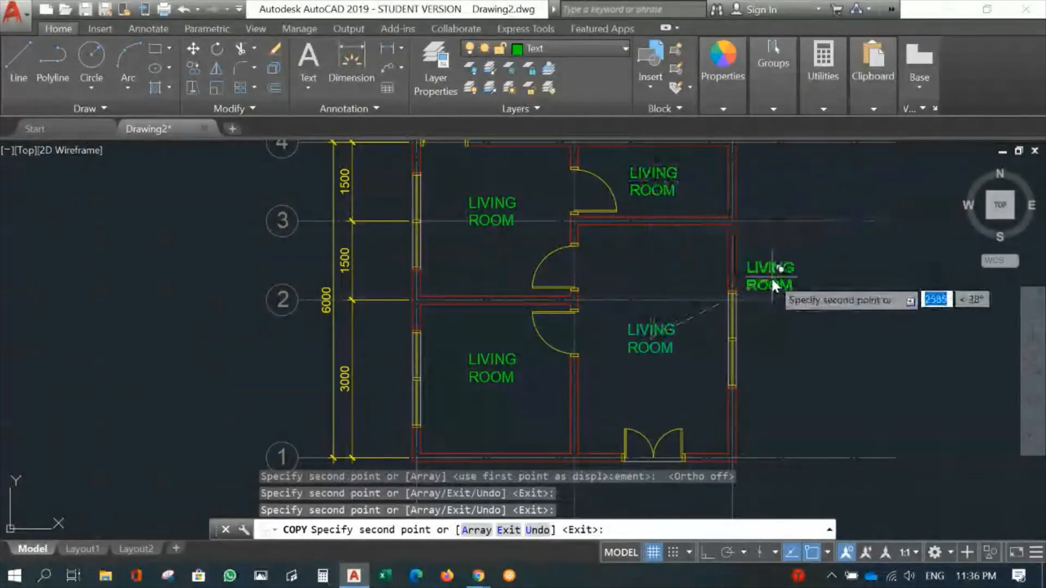
{"action": "key", "text": "Escape"}
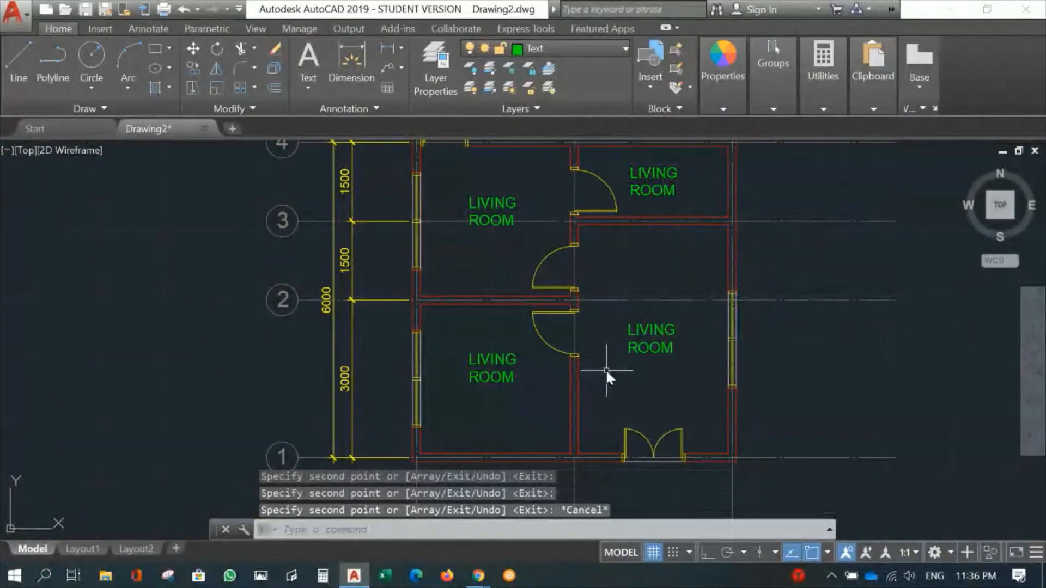
- Change the copied label in the room between grids 1 and 2 to MASTER BEDROOM
{"action": "double_click", "coordinate": [501, 358]}
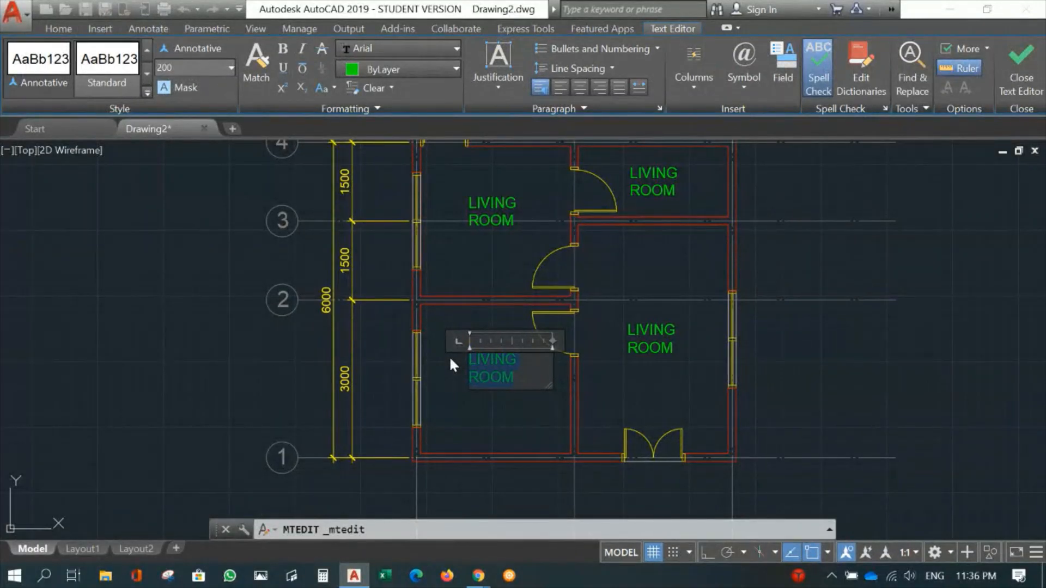
{"action": "type", "text": "MASTR"}
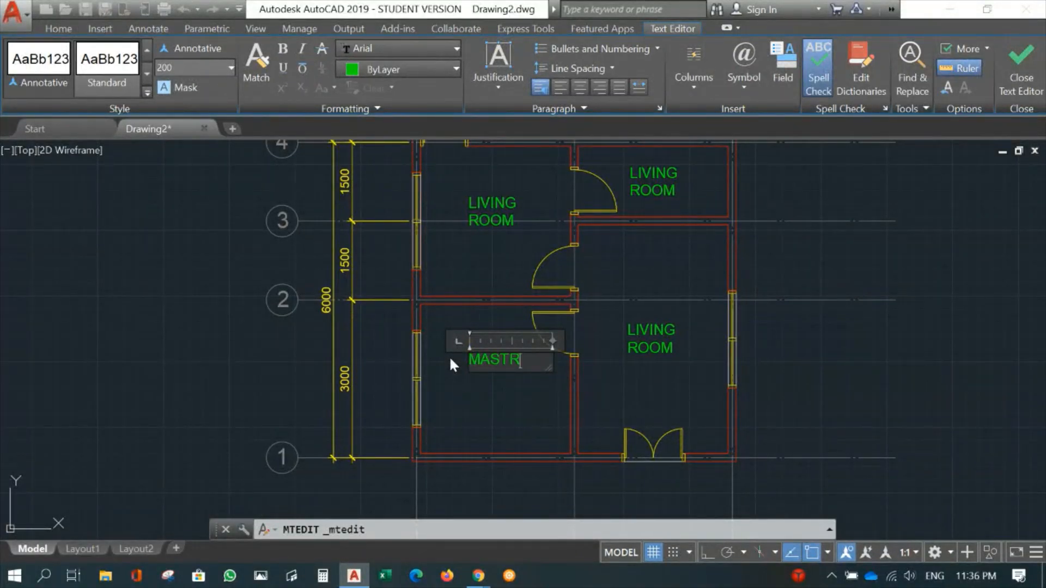
{"action": "key", "text": "BackSpace"}
{"action": "type", "text": "ER BEDROM"}
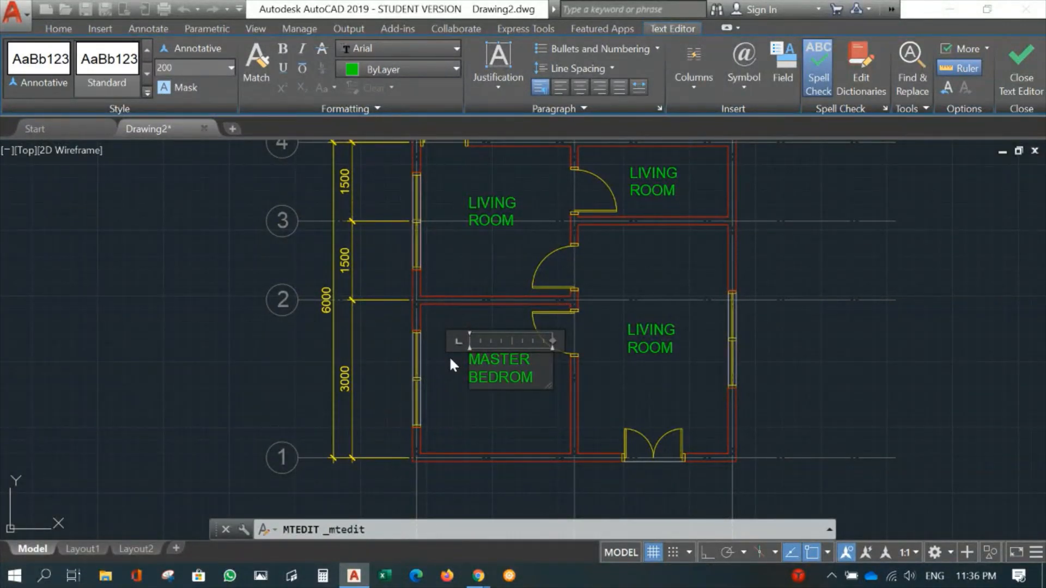
{"action": "key", "text": "BackSpace"}
{"action": "type", "text": "OM"}
{"action": "left_click", "coordinate": [1013, 54]}
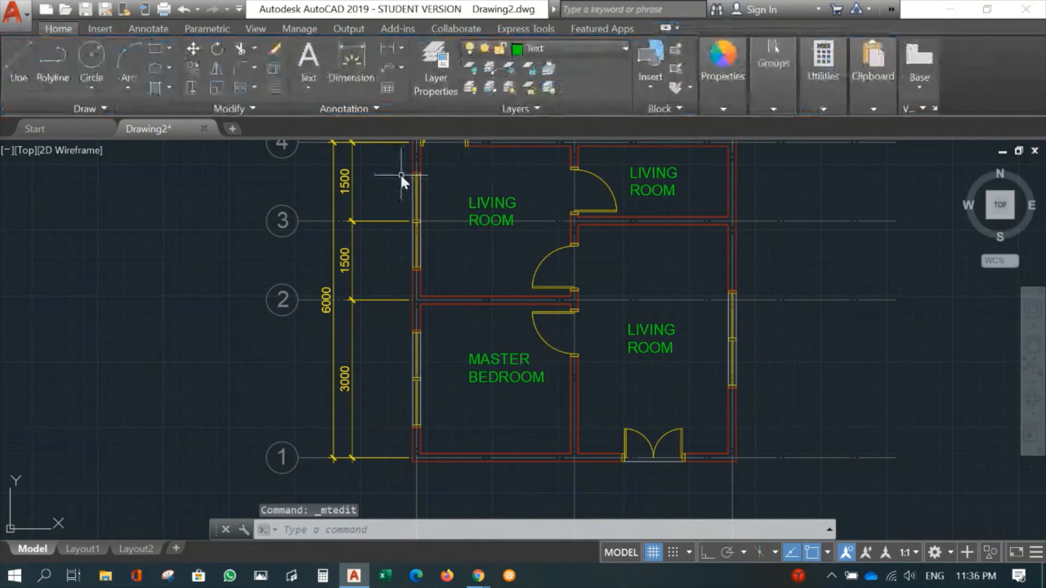
- Change the copied label in the room between grids 2 and 4 to KITCHEN
{"action": "left_click", "coordinate": [475, 199]}
{"action": "double_click", "coordinate": [495, 201]}
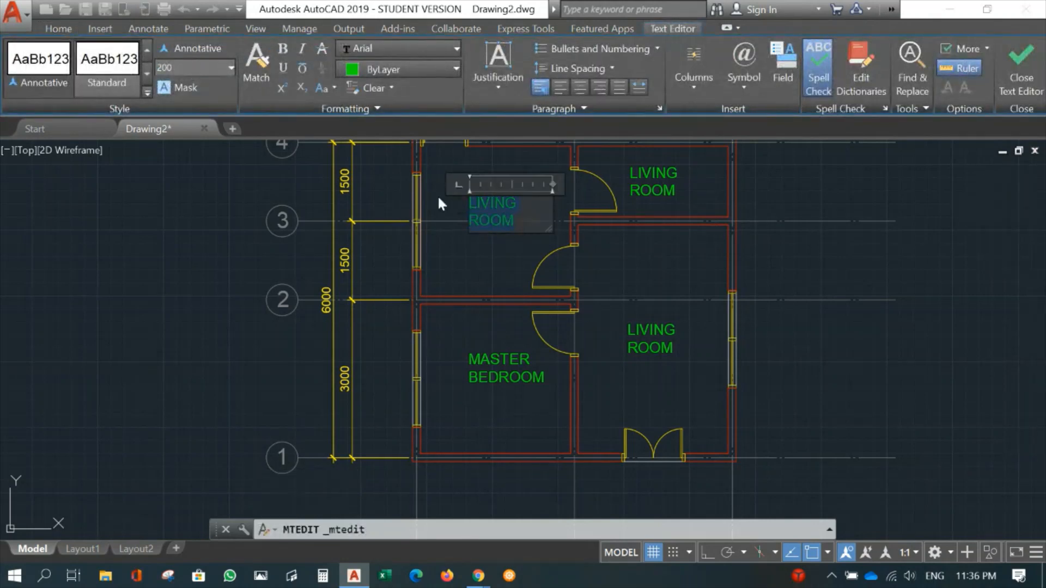
{"action": "type", "text": "KITCHEN"}
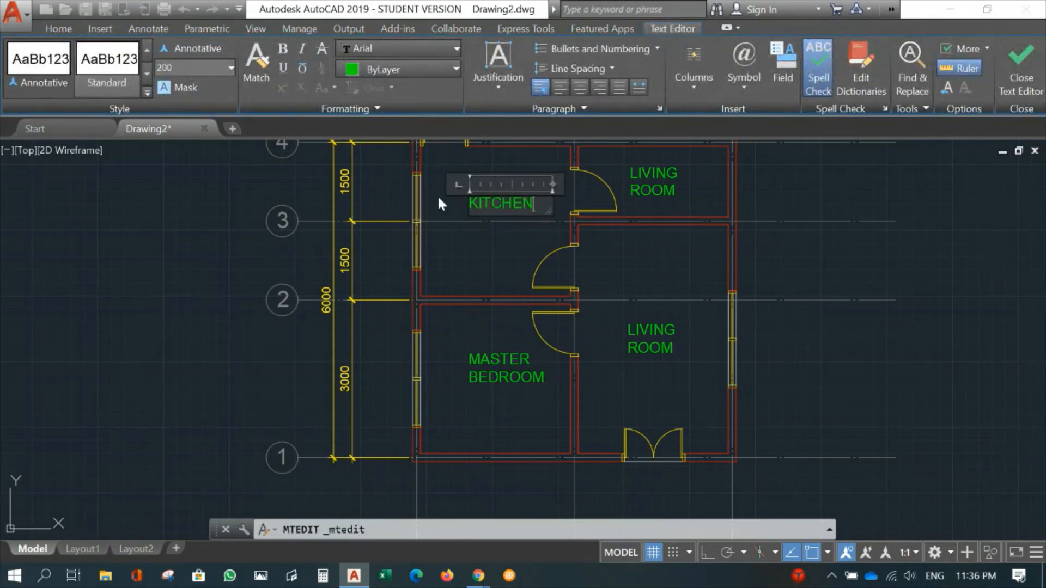
{"action": "left_click", "coordinate": [1020, 68]}
- Move the KITCHEN label slightly down and left to centre it in its room
{"action": "type", "text": "M"}
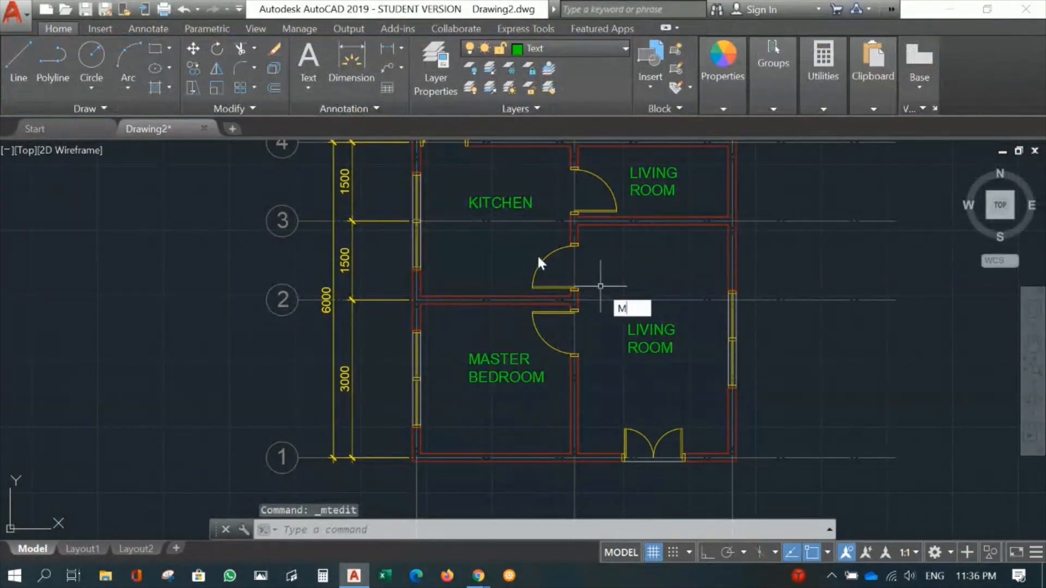
{"action": "key", "text": "Return"}
{"action": "left_click", "coordinate": [509, 202]}
{"action": "key", "text": "Return"}
{"action": "left_click", "coordinate": [501, 200]}
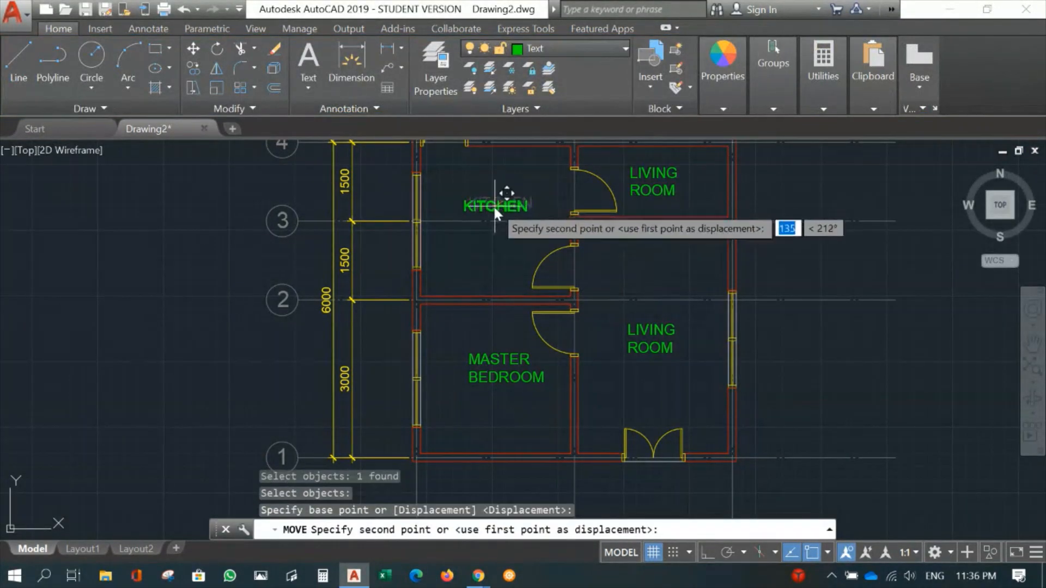
{"action": "left_click", "coordinate": [491, 206]}
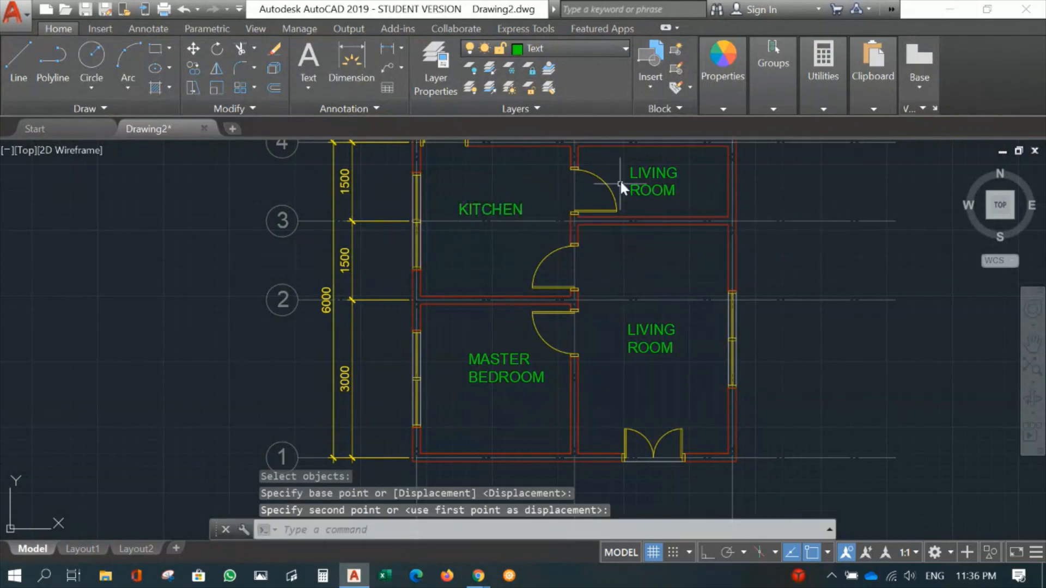
- Change the copied label in the small room between grids 3 and 4 to TOILET
{"action": "double_click", "coordinate": [649, 185]}
{"action": "left_click_drag", "start_coordinate": [689, 193], "coordinate": [616, 169]}
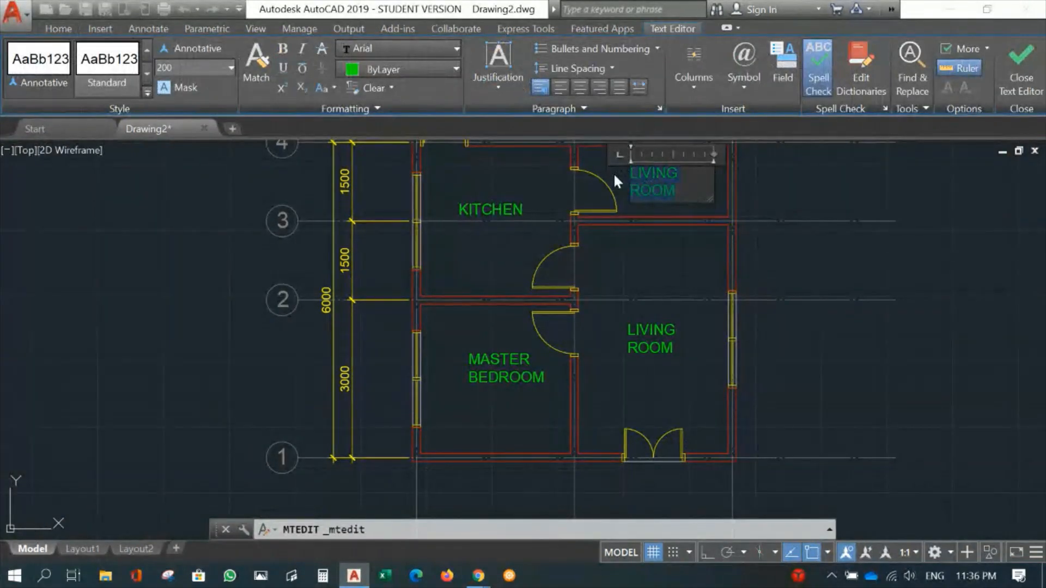
{"action": "type", "text": "t"}
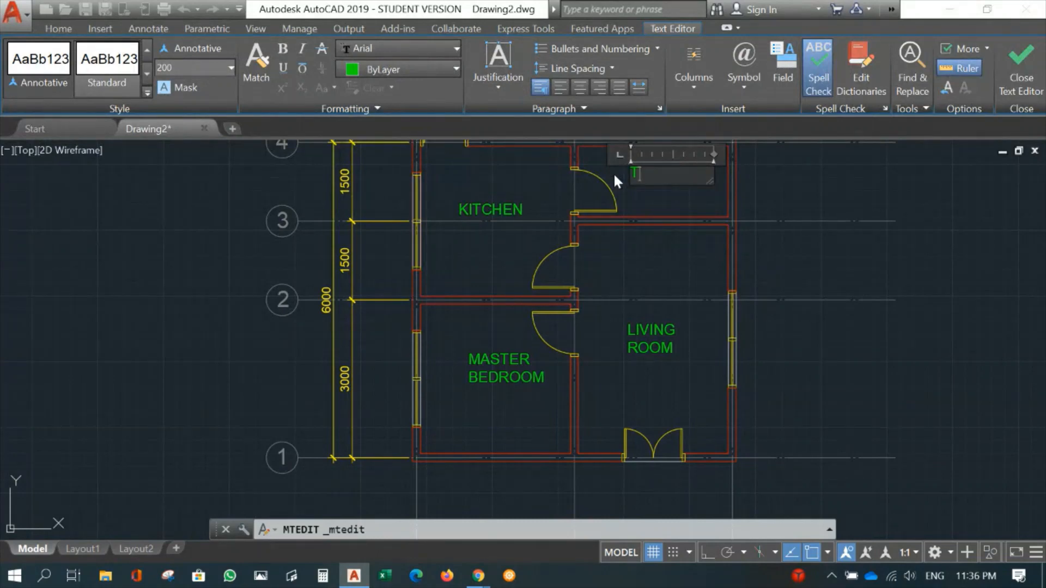
{"action": "type", "text": "TOILET"}
{"action": "left_click", "coordinate": [1013, 68]}
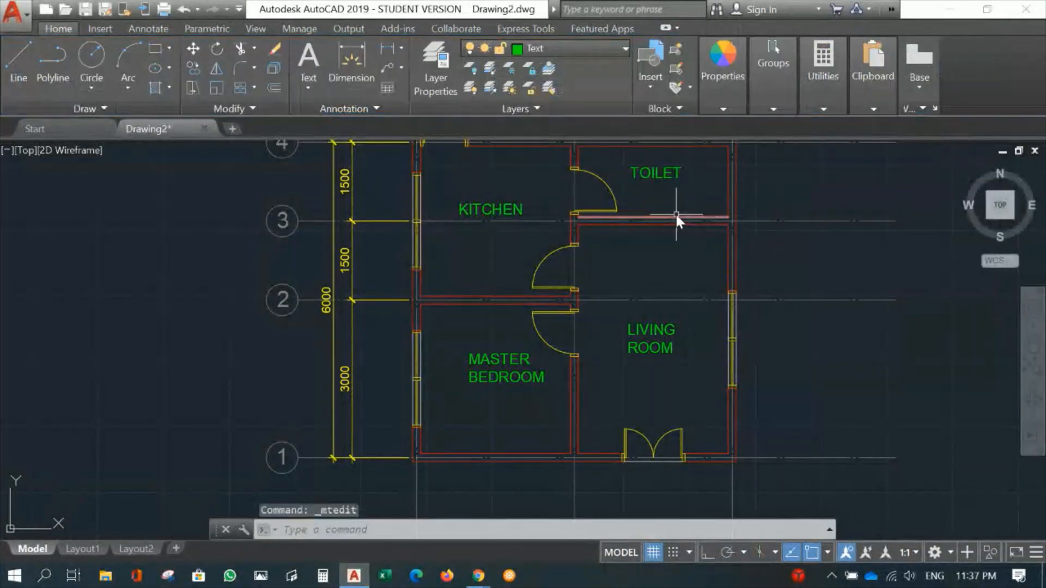
- Move the TOILET label slightly down and left within its room
{"action": "type", "text": "m"}
{"action": "key", "text": "Return"}
{"action": "left_click", "coordinate": [652, 174]}
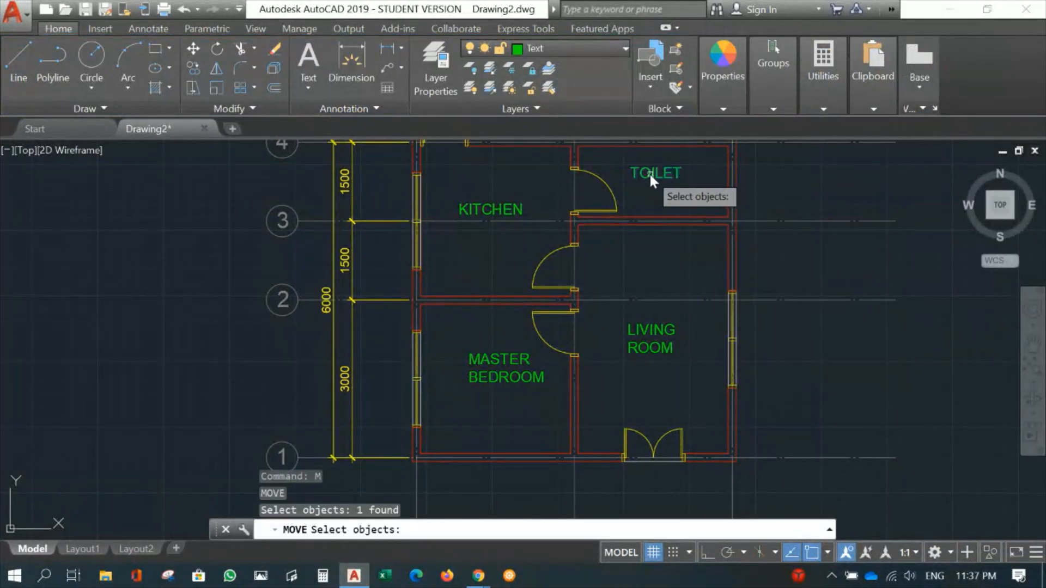
{"action": "key", "text": "Return"}
{"action": "left_click", "coordinate": [653, 173]}
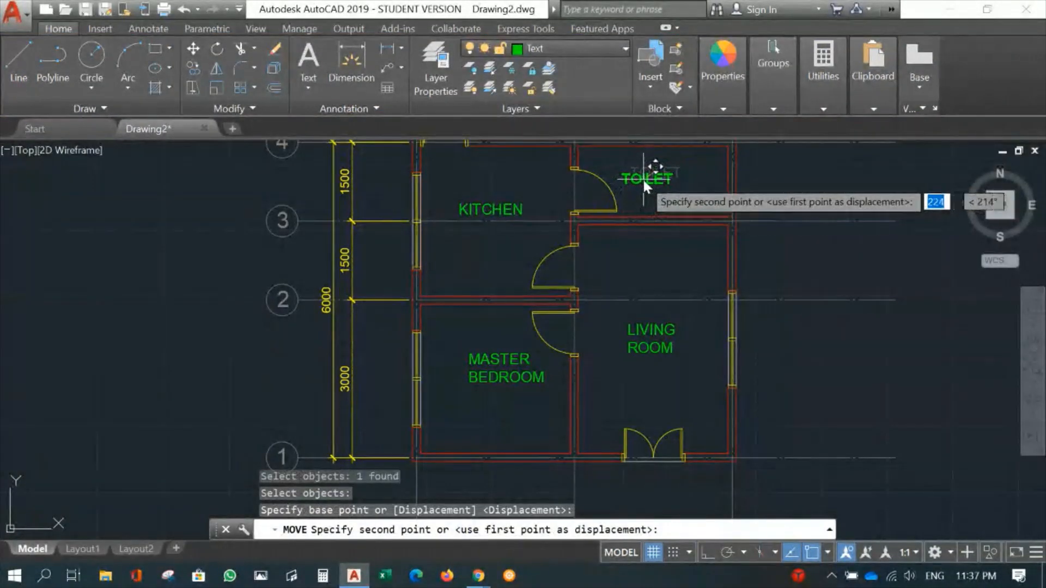
{"action": "left_click", "coordinate": [639, 178]}
{"action": "key", "text": "Escape"}
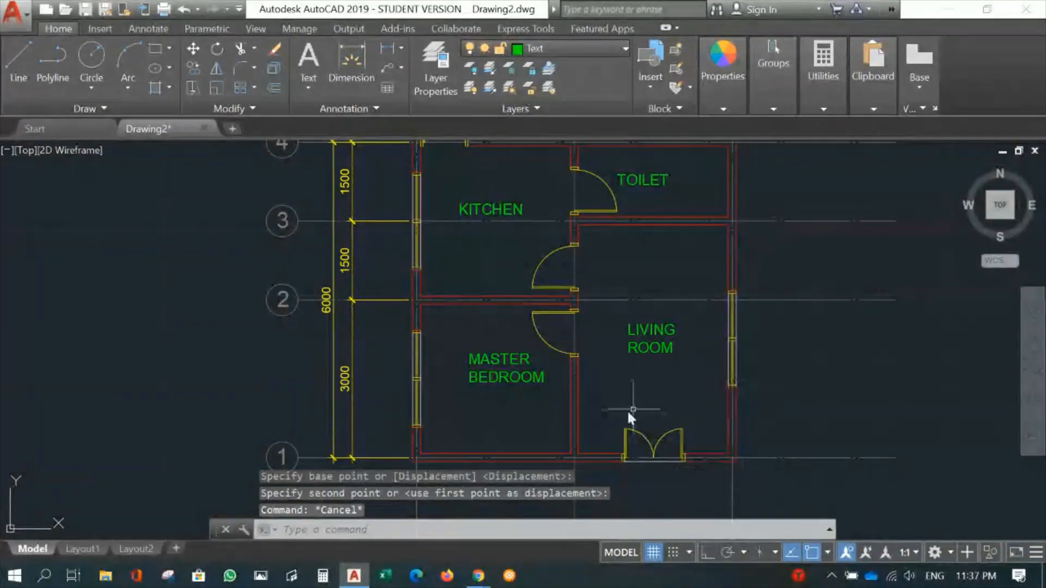
- Add the multiline text note "Marbles Tiles" just beneath the LIVING ROOM label
{"action": "middle_click_drag", "start_coordinate": [618, 404], "coordinate": [643, 439]}
{"action": "scroll", "coordinate": [643, 430], "scroll_direction": "up", "scroll_amount": 2}
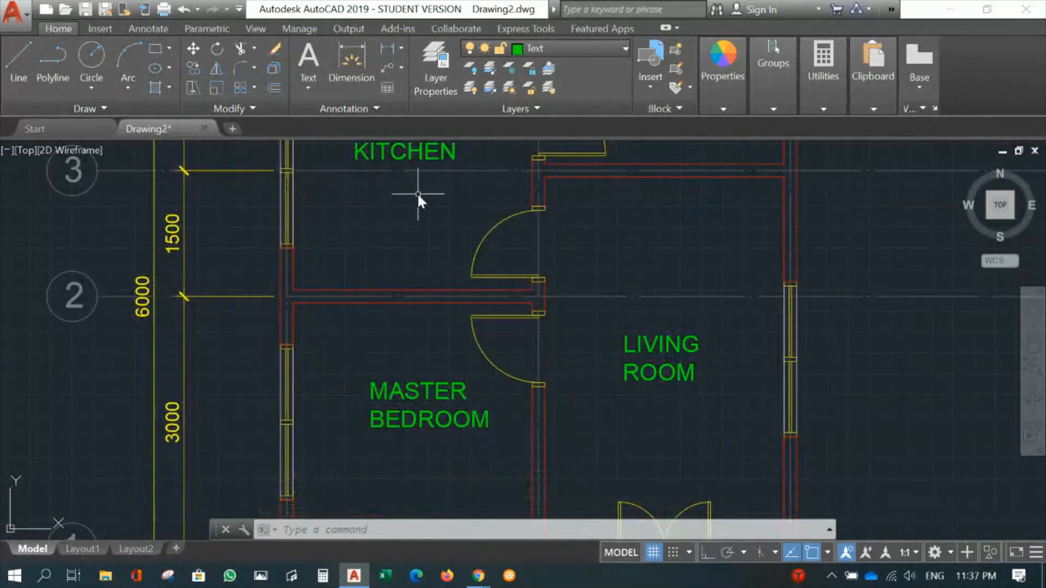
{"action": "middle_click_drag", "start_coordinate": [420, 199], "coordinate": [447, 261]}
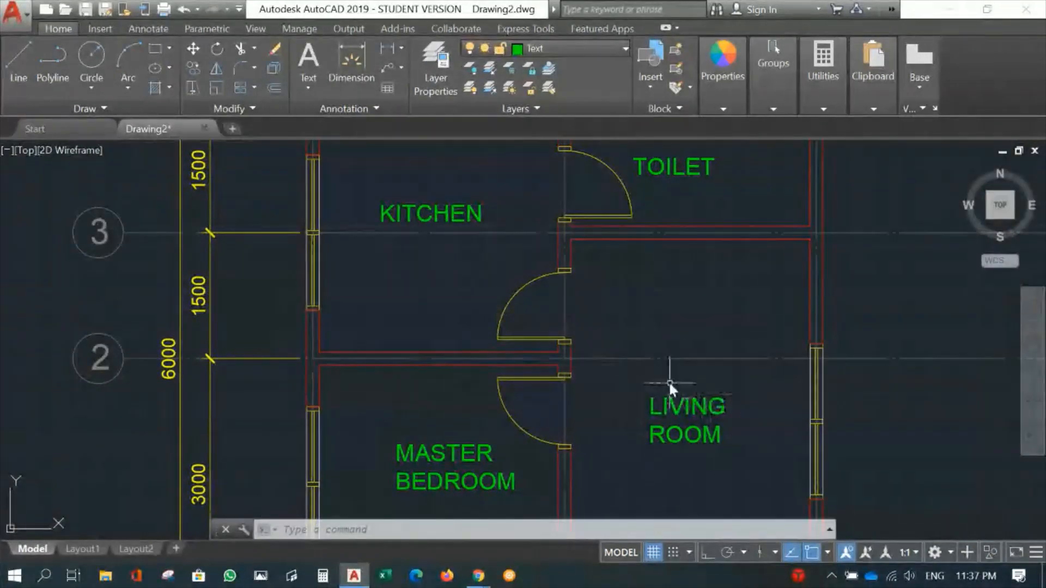
{"action": "middle_click_drag", "start_coordinate": [668, 381], "coordinate": [706, 316]}
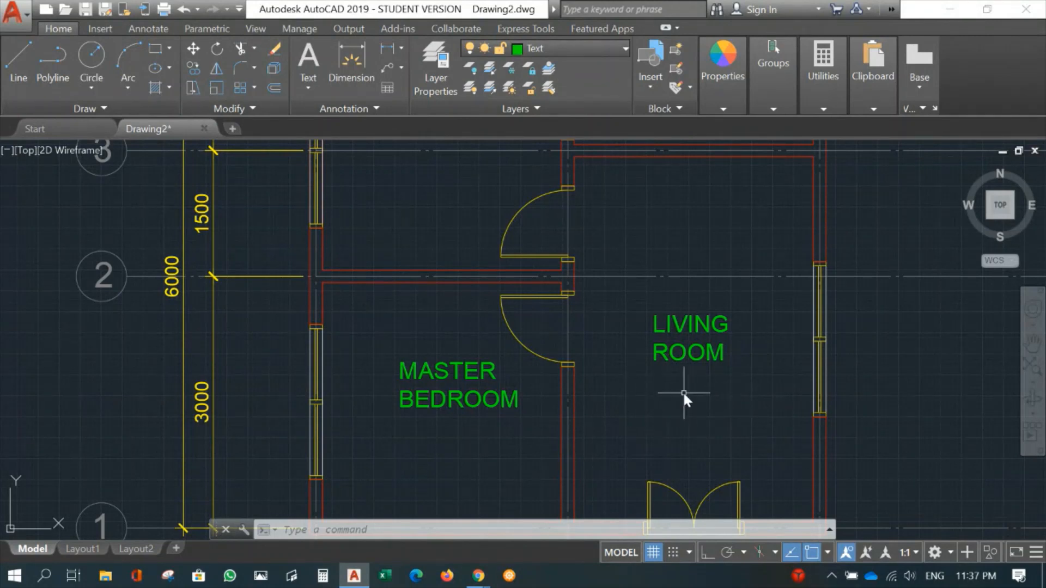
{"action": "scroll", "coordinate": [690, 392], "scroll_direction": "up", "scroll_amount": 2}
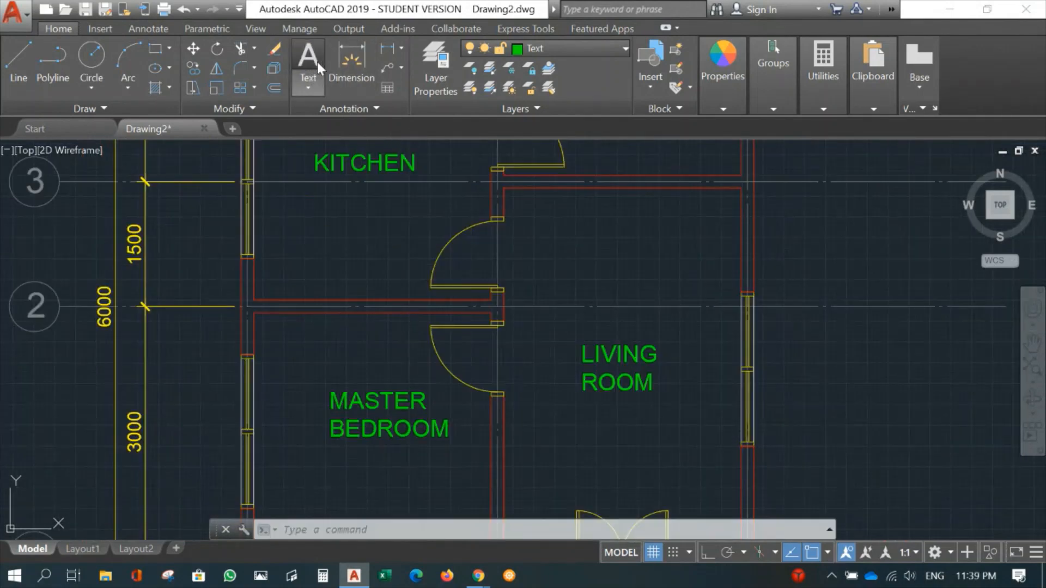
{"action": "left_click", "coordinate": [309, 59]}
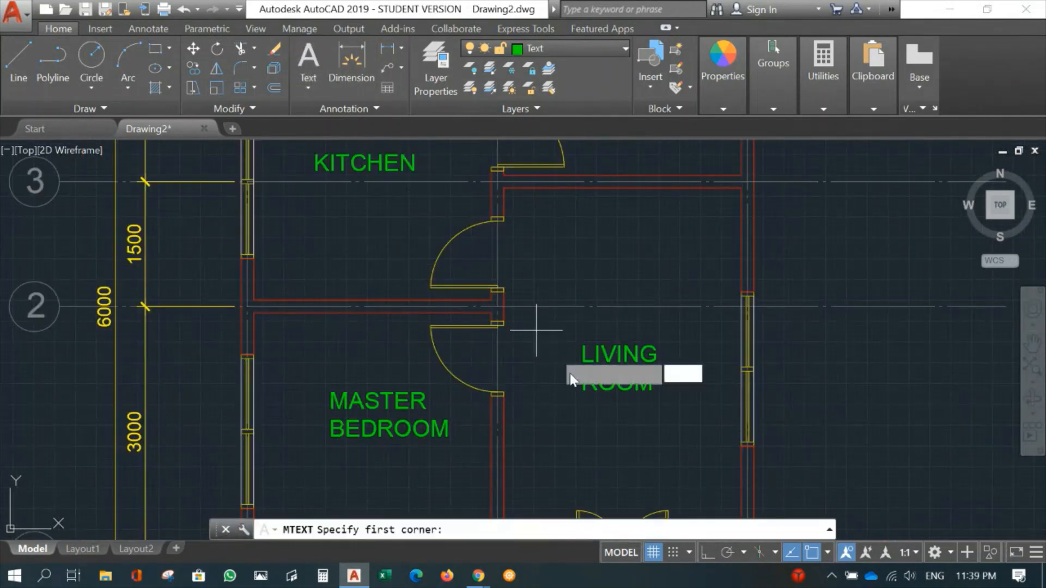
{"action": "left_click", "coordinate": [579, 404]}
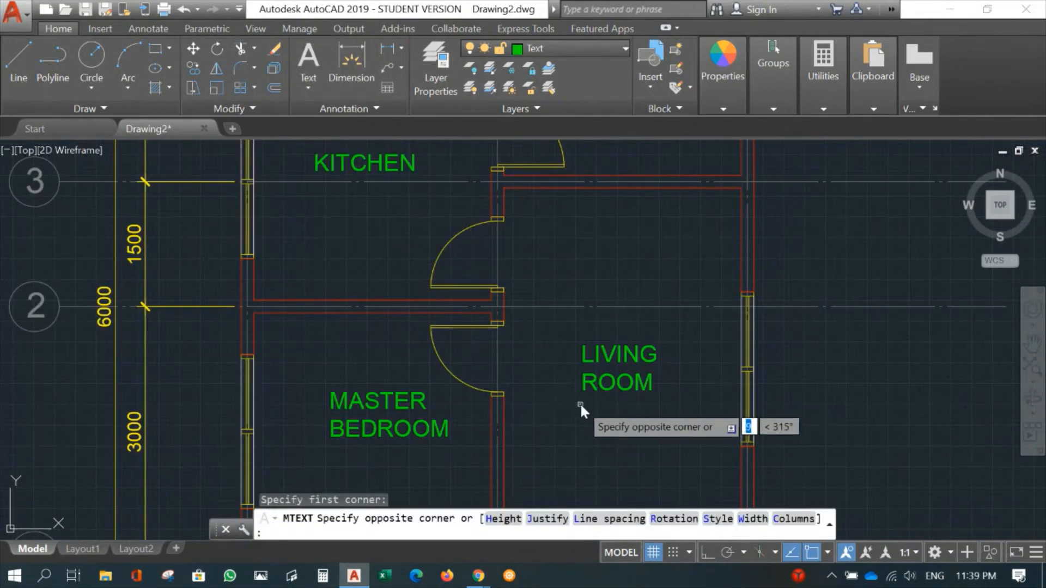
{"action": "left_click", "coordinate": [643, 424]}
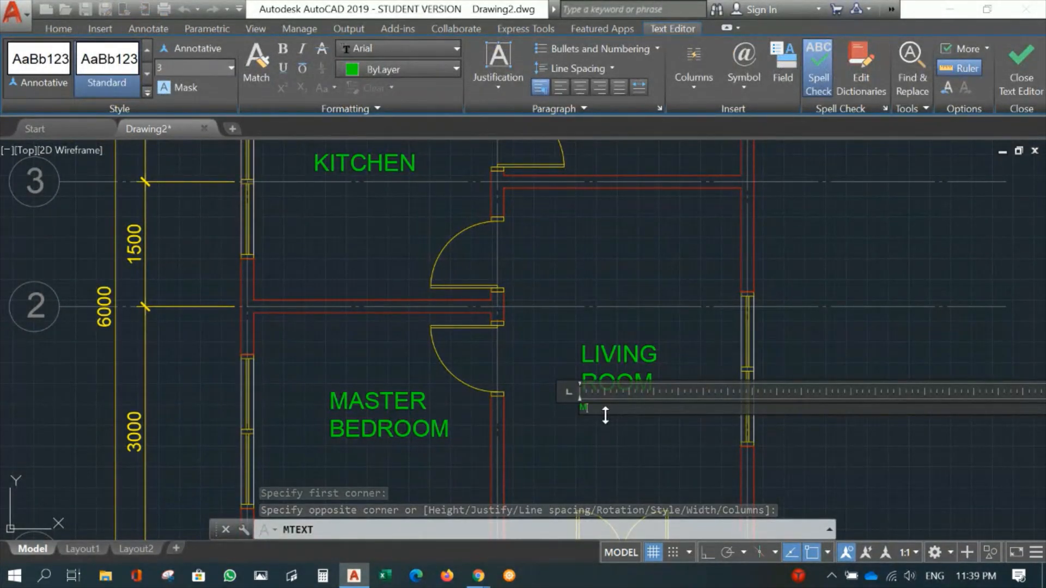
{"action": "type", "text": "Marb"}
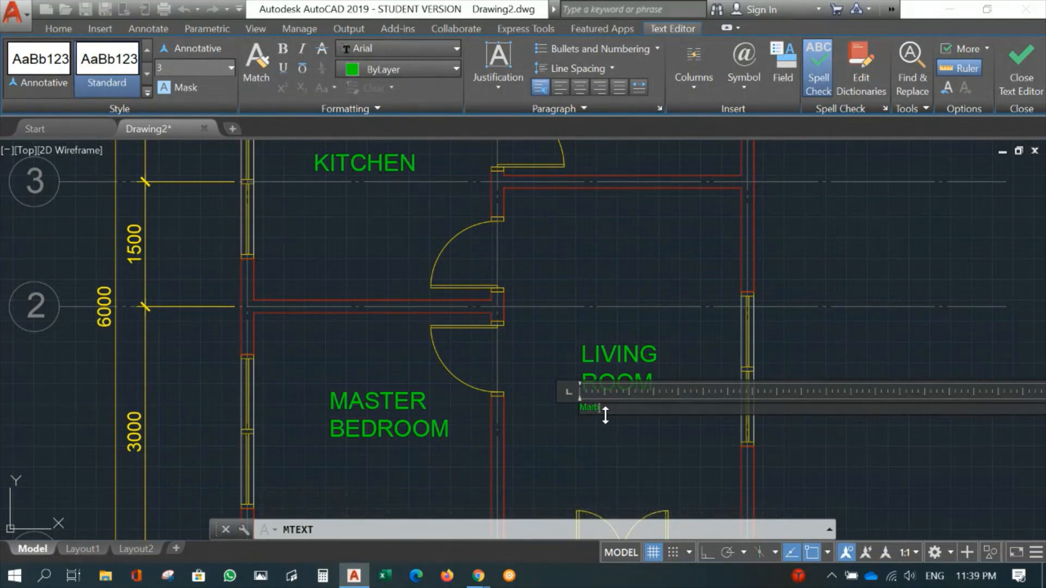
{"action": "type", "text": "les Tiles"}
- Set the text height of the Marbles Tiles note to 150, and reduce it to 100
{"action": "left_click_drag", "start_coordinate": [631, 407], "coordinate": [569, 406]}
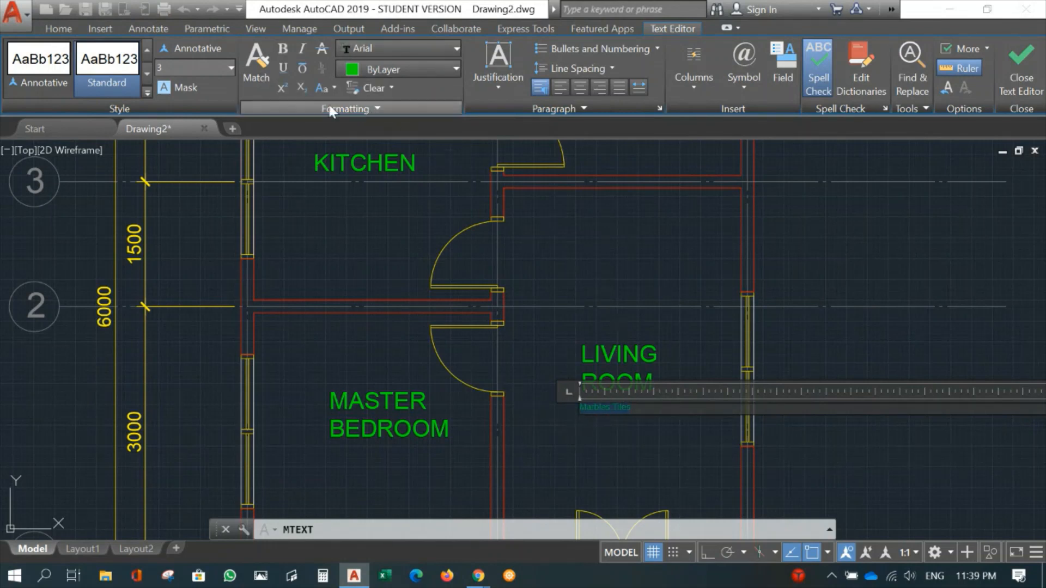
{"action": "left_click", "coordinate": [152, 66]}
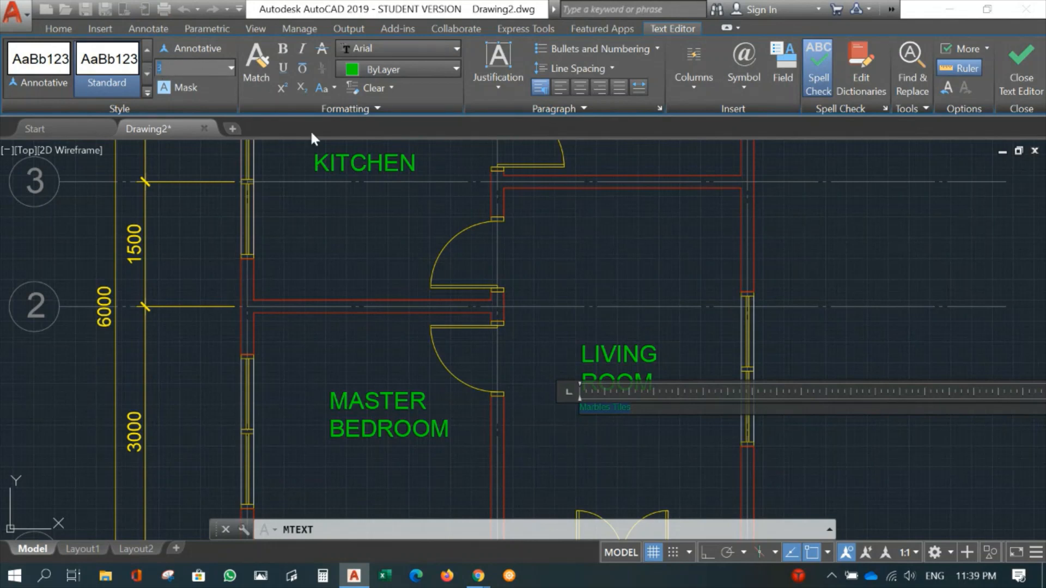
{"action": "type", "text": "150"}
{"action": "key", "text": "Return"}
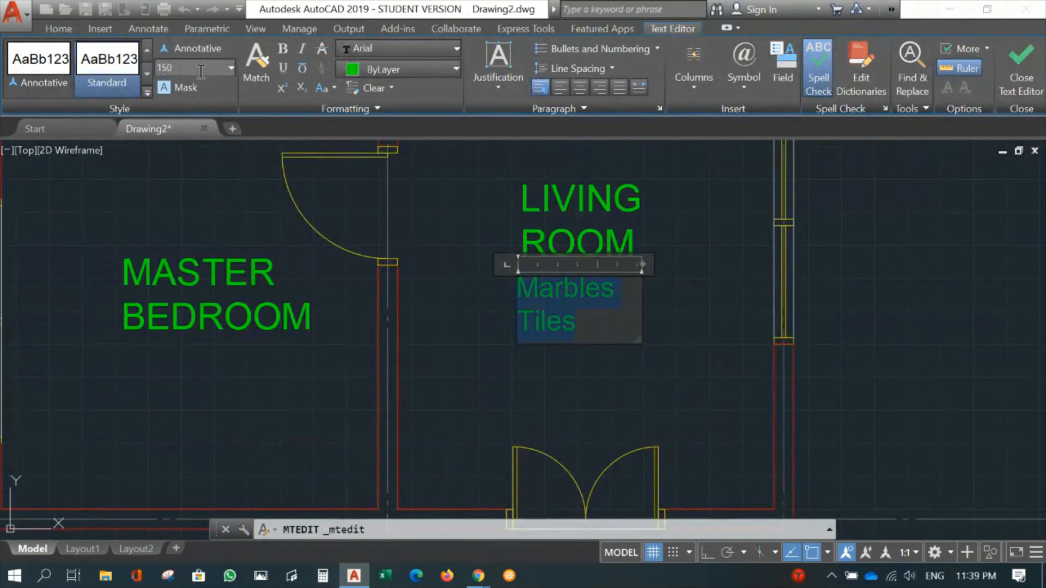
{"action": "type", "text": "100"}
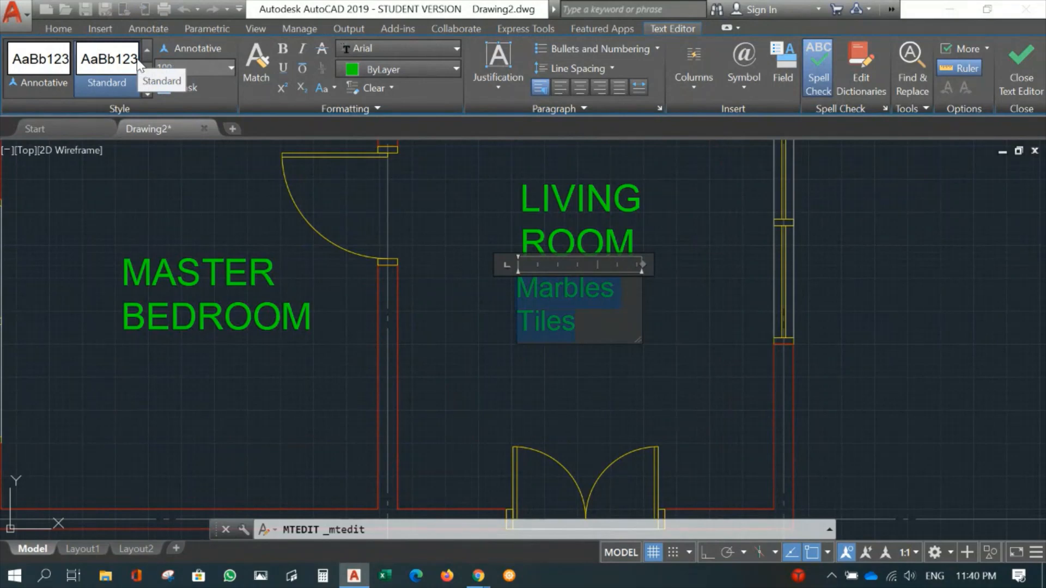
{"action": "key", "text": "Return"}
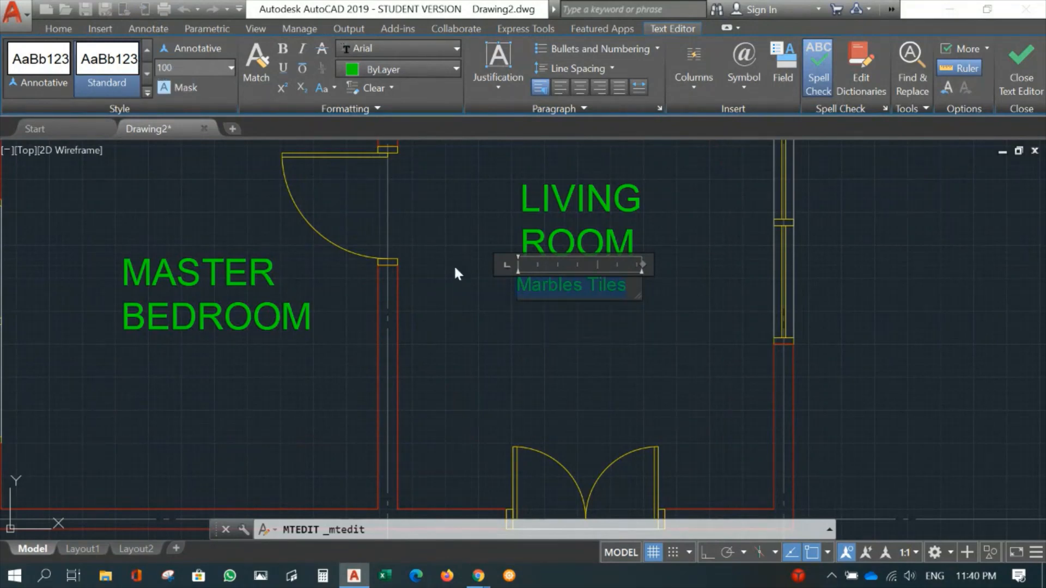
{"action": "left_click", "coordinate": [629, 305]}
- Copy the Marbles Tiles note beneath the MASTER BEDROOM, KITCHEN and TOILET labels
{"action": "scroll", "coordinate": [635, 304], "scroll_direction": "down", "scroll_amount": 4}
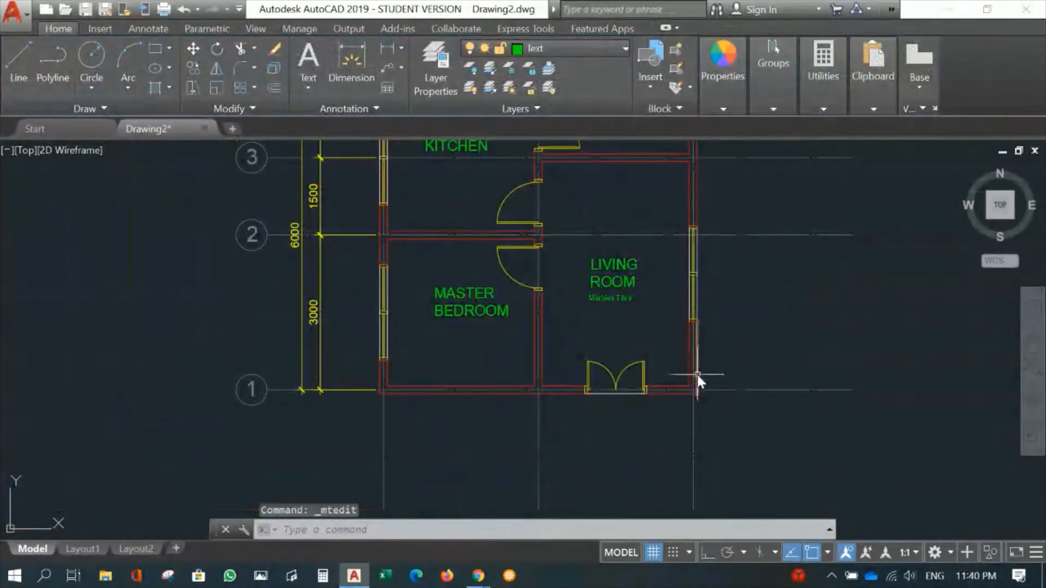
{"action": "scroll", "coordinate": [661, 364], "scroll_direction": "up", "scroll_amount": 2}
{"action": "middle_click_drag", "start_coordinate": [605, 294], "coordinate": [606, 352]}
{"action": "type", "text": "Co"}
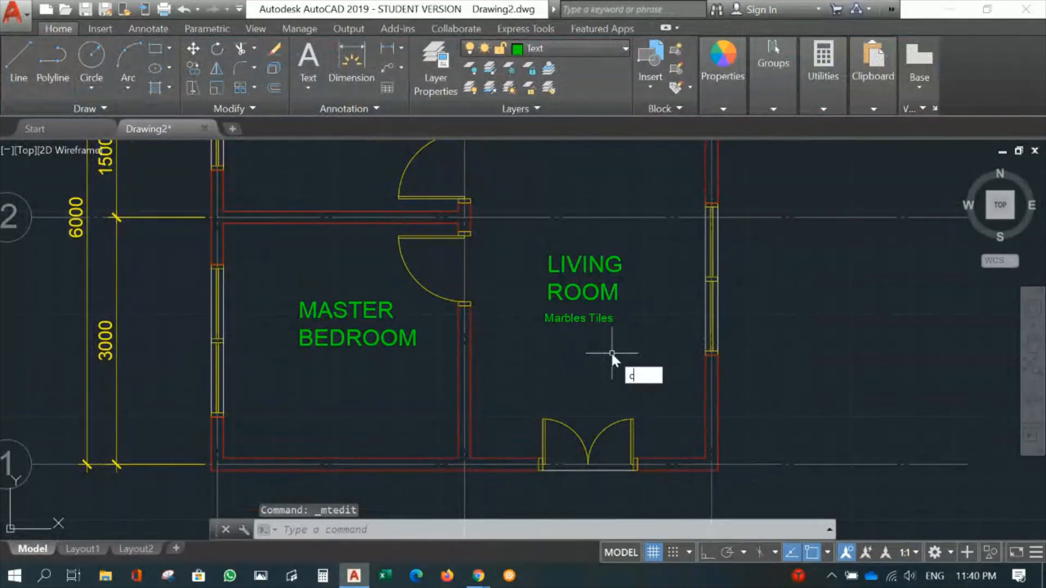
{"action": "key", "text": "Return"}
{"action": "left_click", "coordinate": [571, 317]}
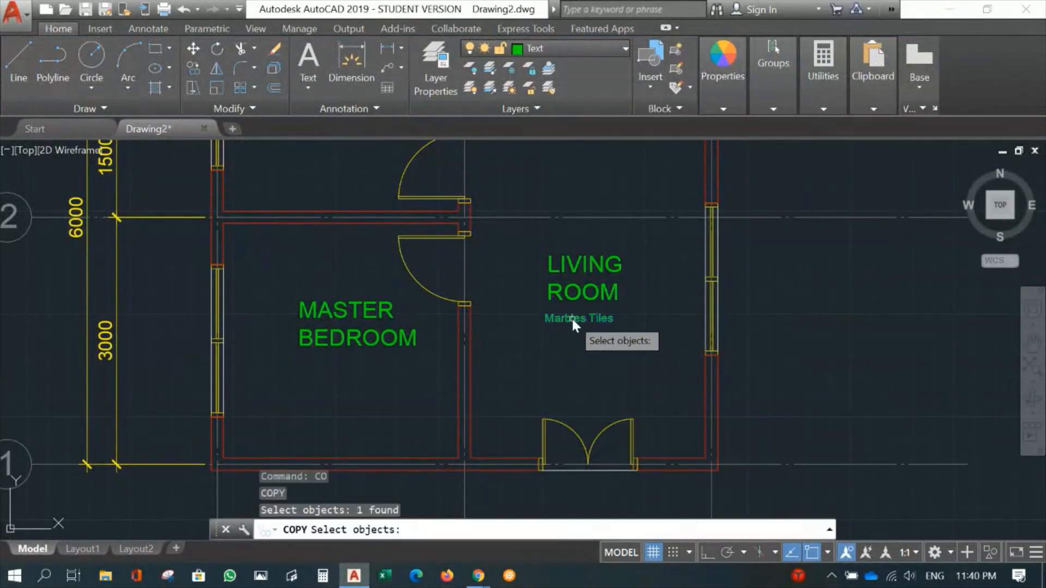
{"action": "key", "text": "Return"}
{"action": "left_click", "coordinate": [571, 320]}
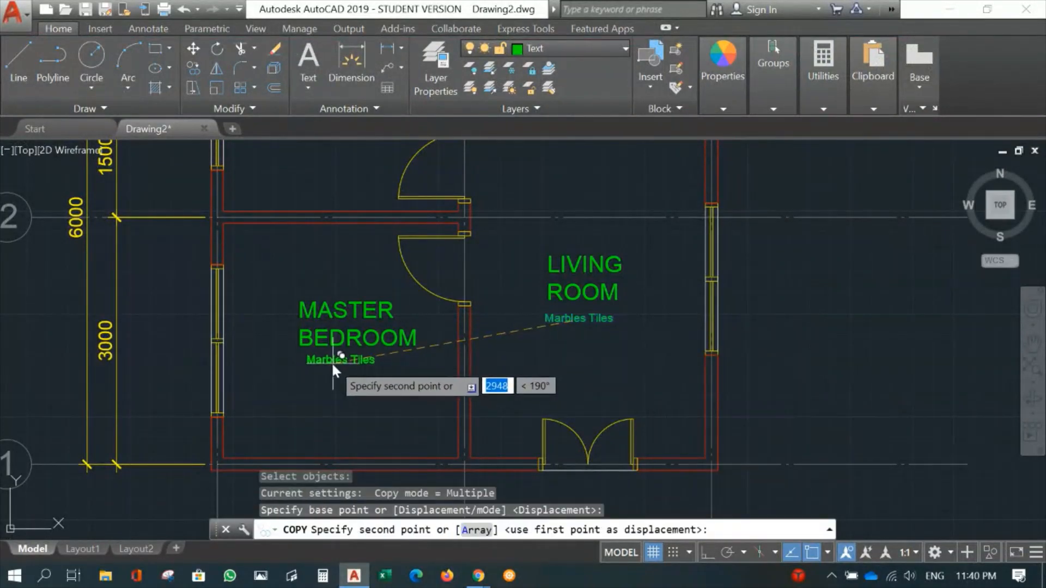
{"action": "left_click", "coordinate": [325, 362]}
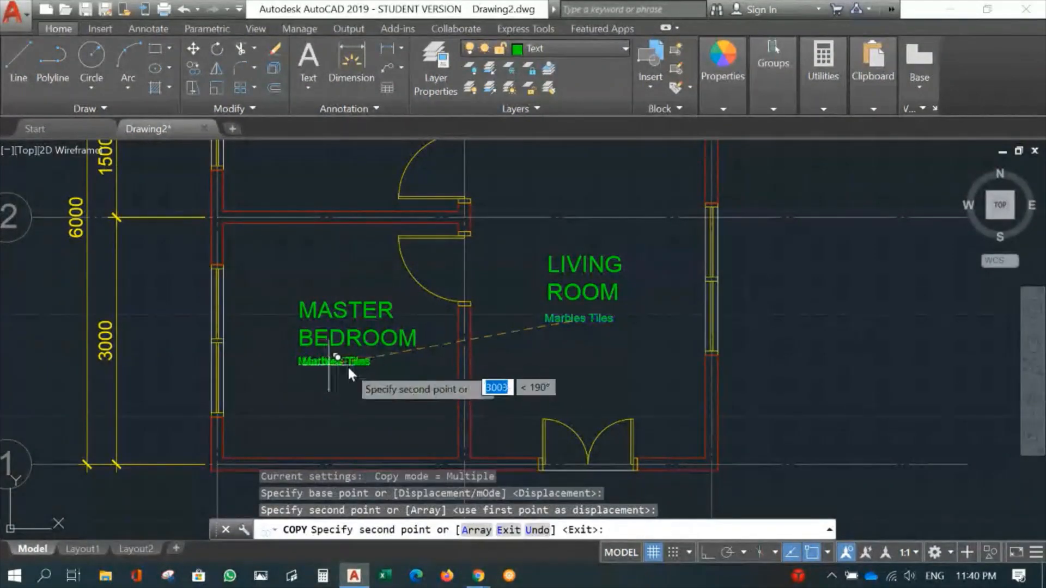
{"action": "middle_click_drag", "start_coordinate": [356, 243], "coordinate": [350, 420]}
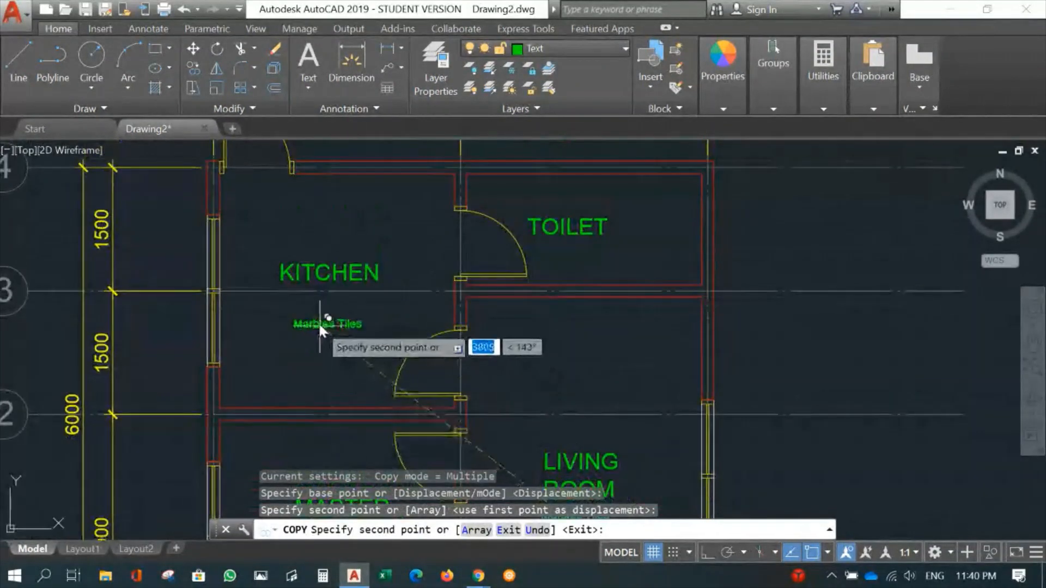
{"action": "left_click", "coordinate": [304, 302]}
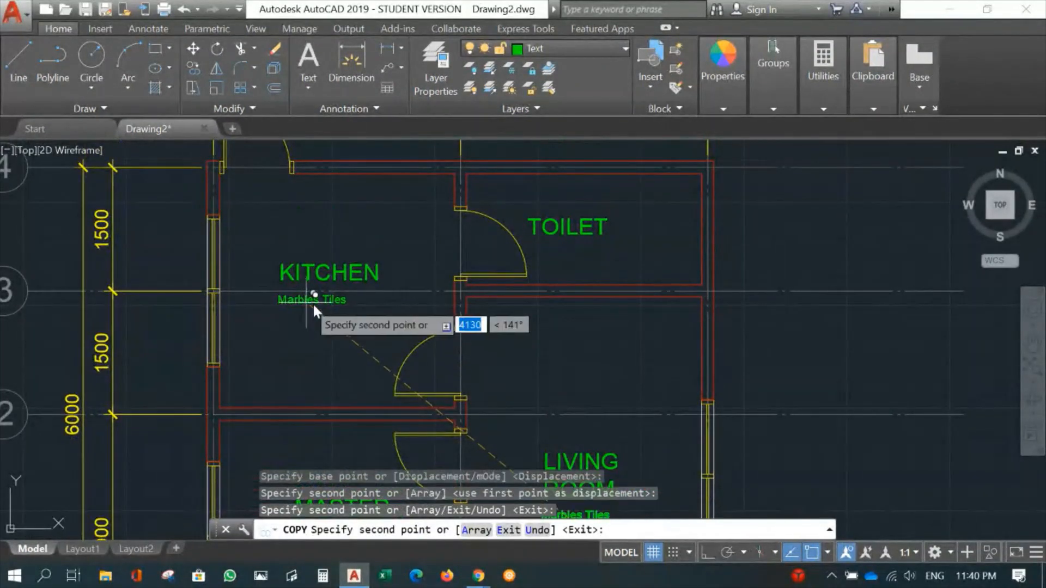
{"action": "left_click", "coordinate": [560, 249]}
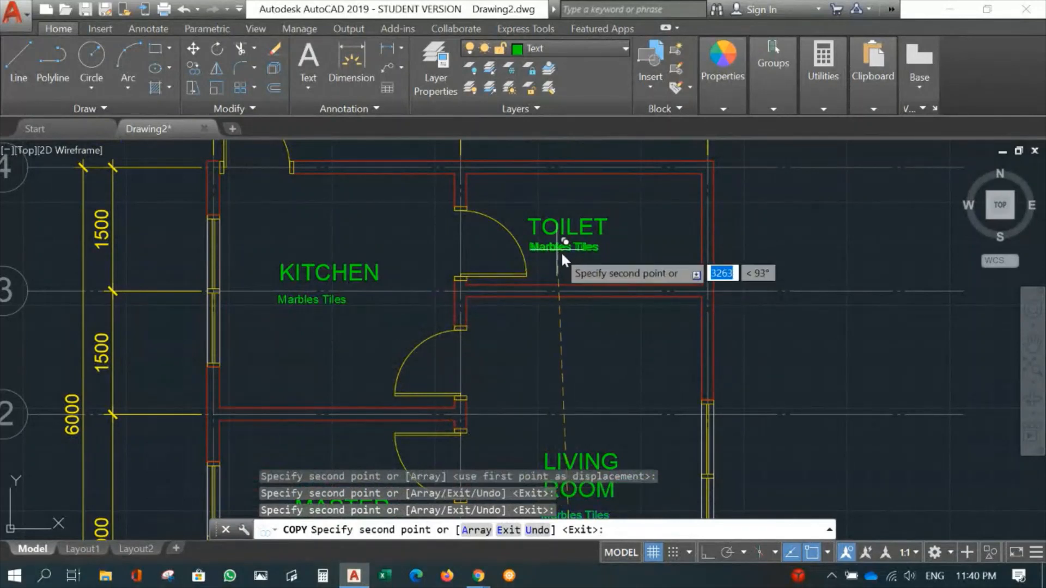
{"action": "key", "text": "Return"}
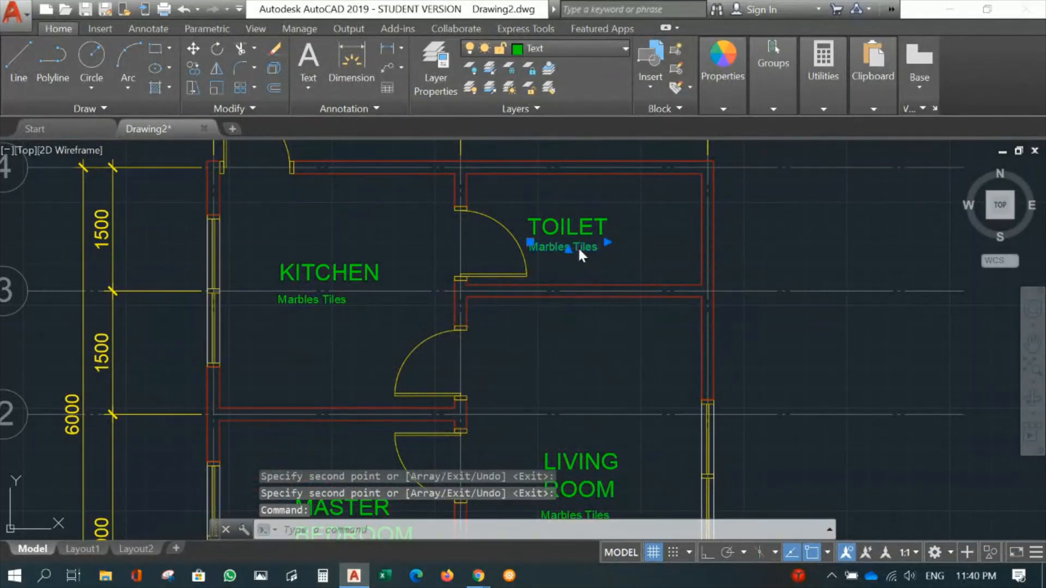
- Change the copied note beneath the TOILET label to Ceramic Tiles
{"action": "double_click", "coordinate": [577, 246]}
{"action": "left_click_drag", "start_coordinate": [570, 251], "coordinate": [521, 252]}
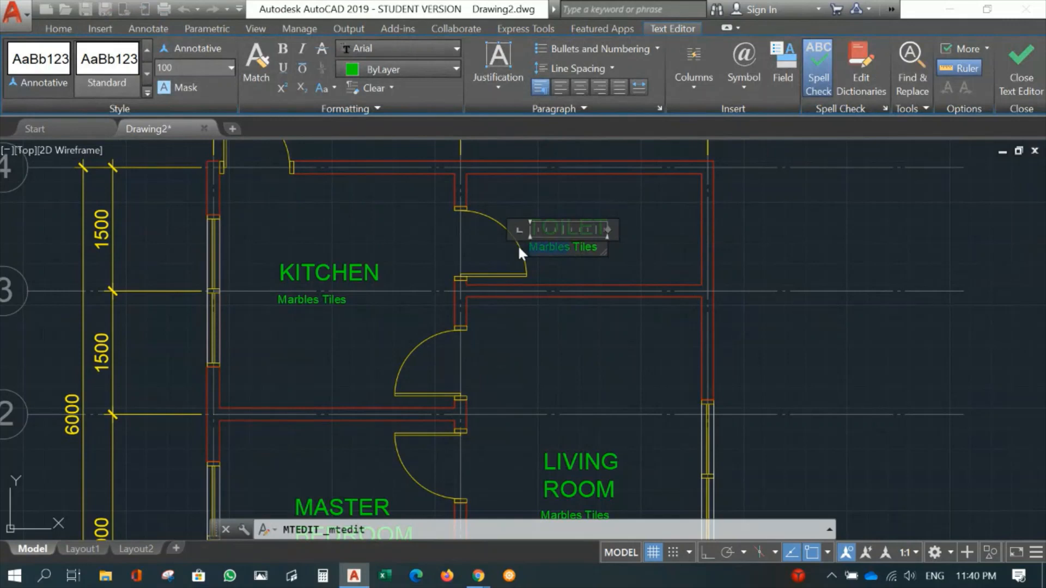
{"action": "type", "text": "C"}
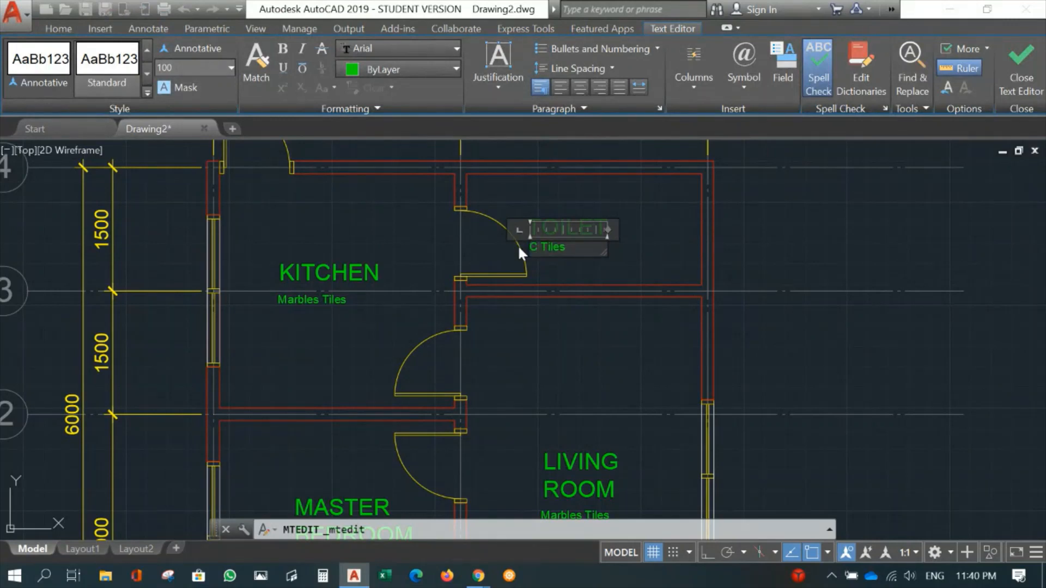
{"action": "type", "text": "eramic"}
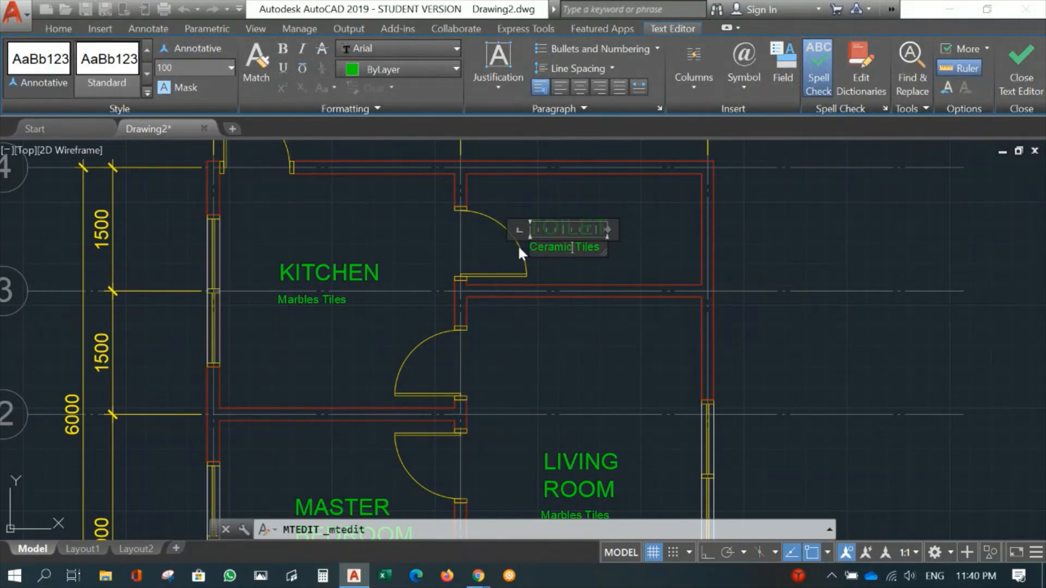
{"action": "left_click", "coordinate": [1002, 69]}
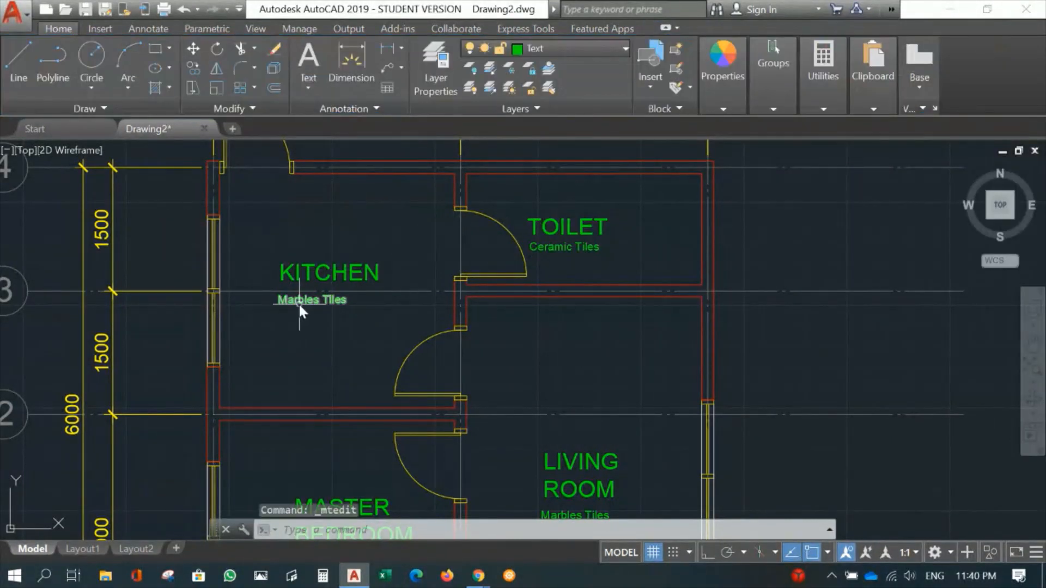
- Change the copied note beneath the KITCHEN label to Ceramic Tiles
{"action": "double_click", "coordinate": [298, 302]}
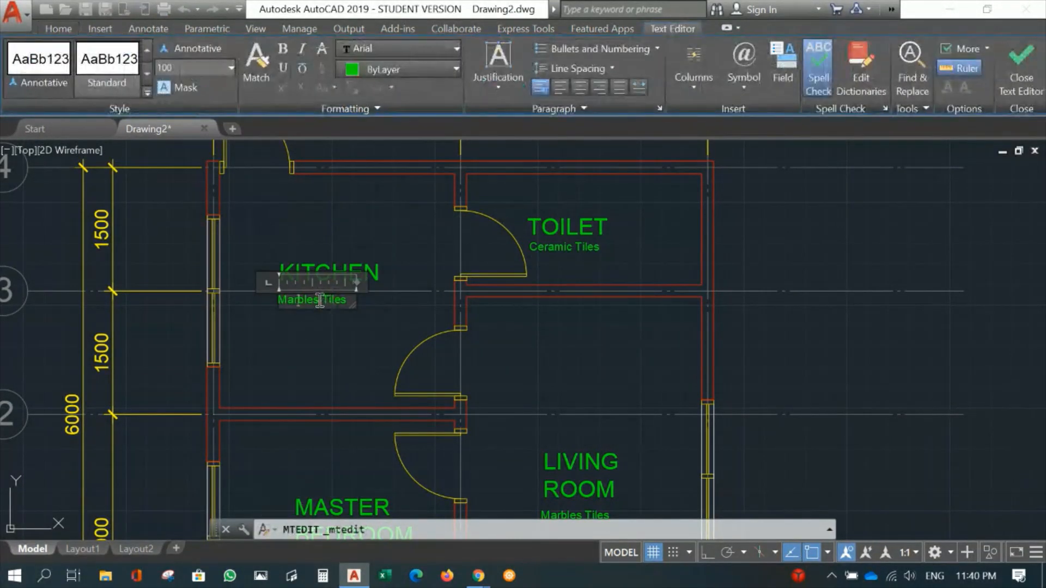
{"action": "key", "text": "BackSpace"}
{"action": "key", "text": "BackSpace"}
{"action": "key", "text": "BackSpace"}
{"action": "key", "text": "BackSpace"}
{"action": "key", "text": "BackSpace"}
{"action": "key", "text": "BackSpace"}
{"action": "key", "text": "BackSpace"}
{"action": "type", "text": "Ceramic"}
{"action": "left_click", "coordinate": [1017, 70]}
- Replace the copied note beneath the MASTER BEDROOM label with Parquet
{"action": "middle_click_drag", "start_coordinate": [608, 292], "coordinate": [653, 211]}
{"action": "double_click", "coordinate": [475, 348]}
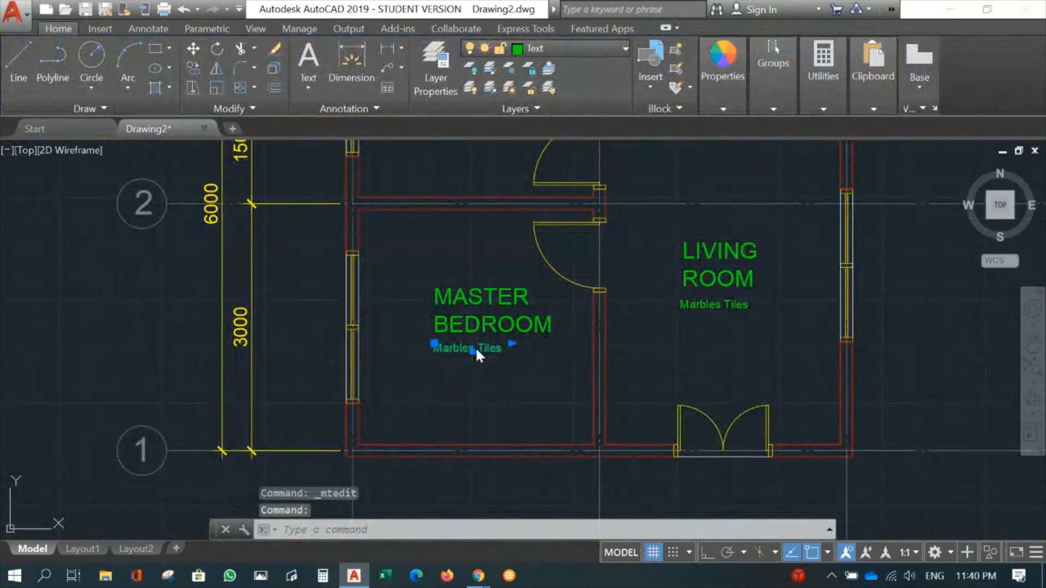
{"action": "left_click_drag", "start_coordinate": [475, 349], "coordinate": [402, 354]}
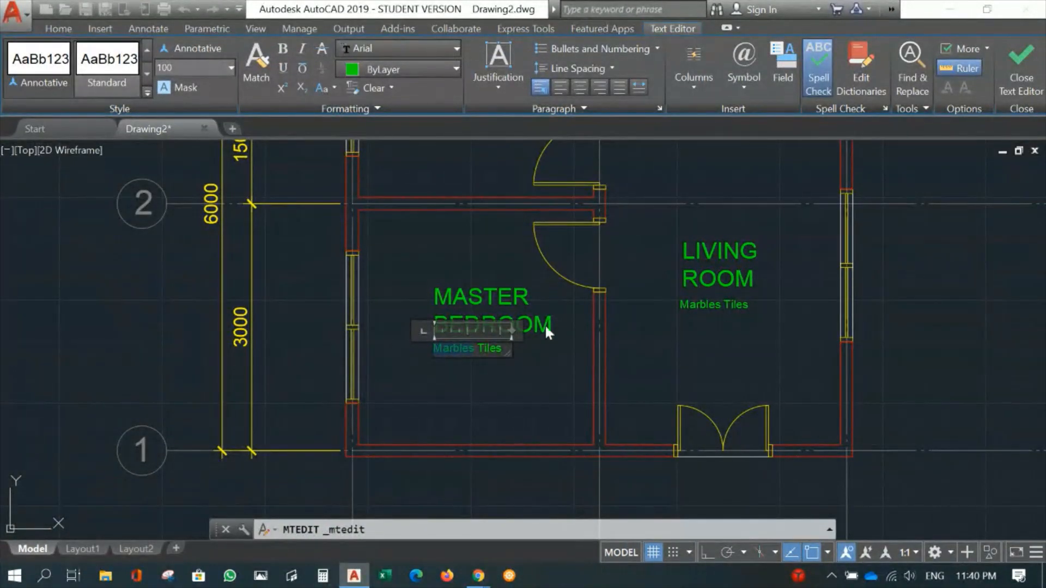
{"action": "left_click_drag", "start_coordinate": [524, 346], "coordinate": [417, 359]}
{"action": "type", "text": "Par"}
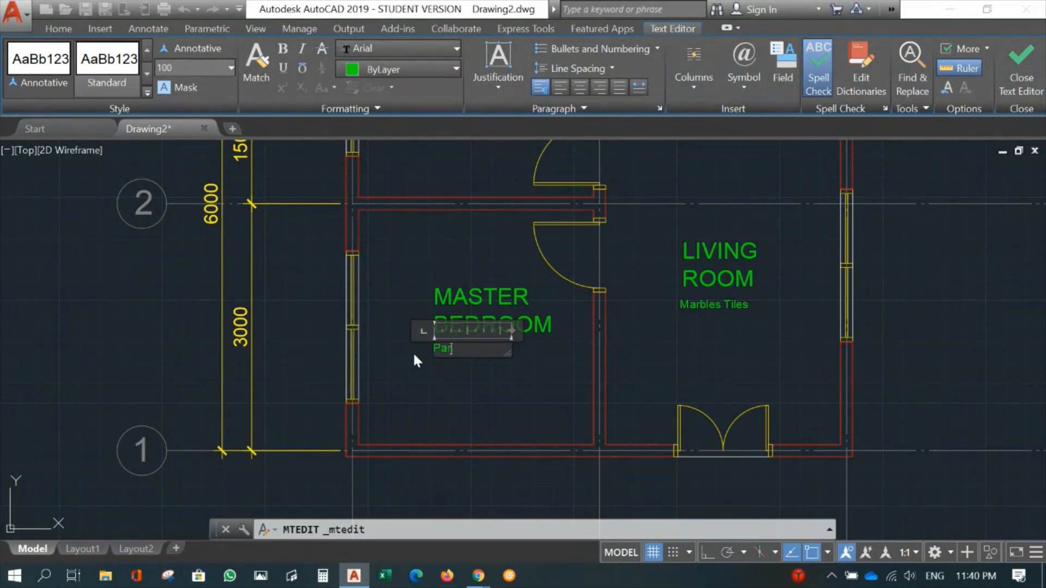
{"action": "type", "text": "quet"}
{"action": "left_click", "coordinate": [1023, 71]}
{"action": "scroll", "coordinate": [771, 230], "scroll_direction": "down", "scroll_amount": 5}
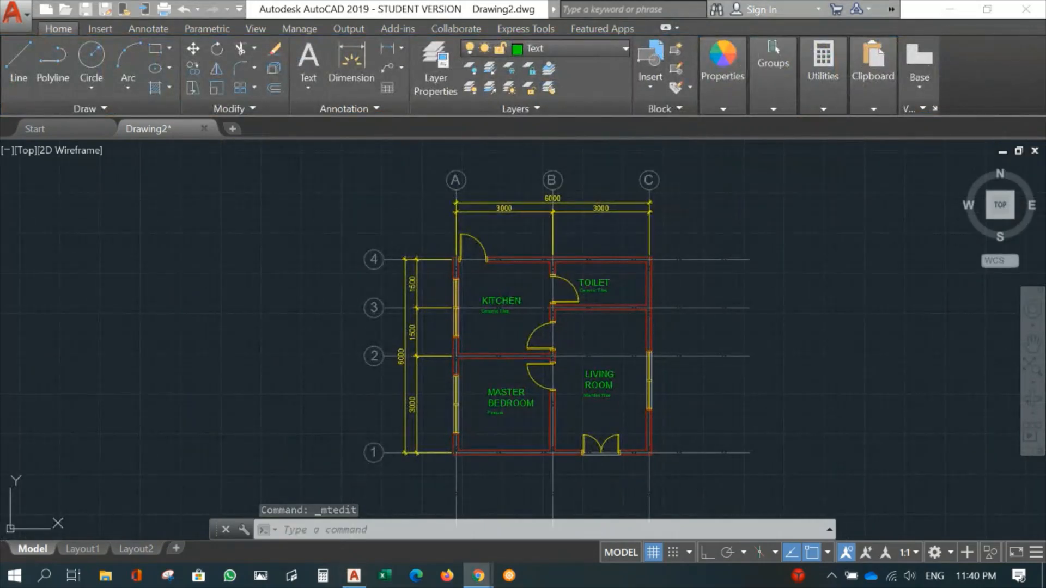
{"action": "left_click", "coordinate": [700, 290]}
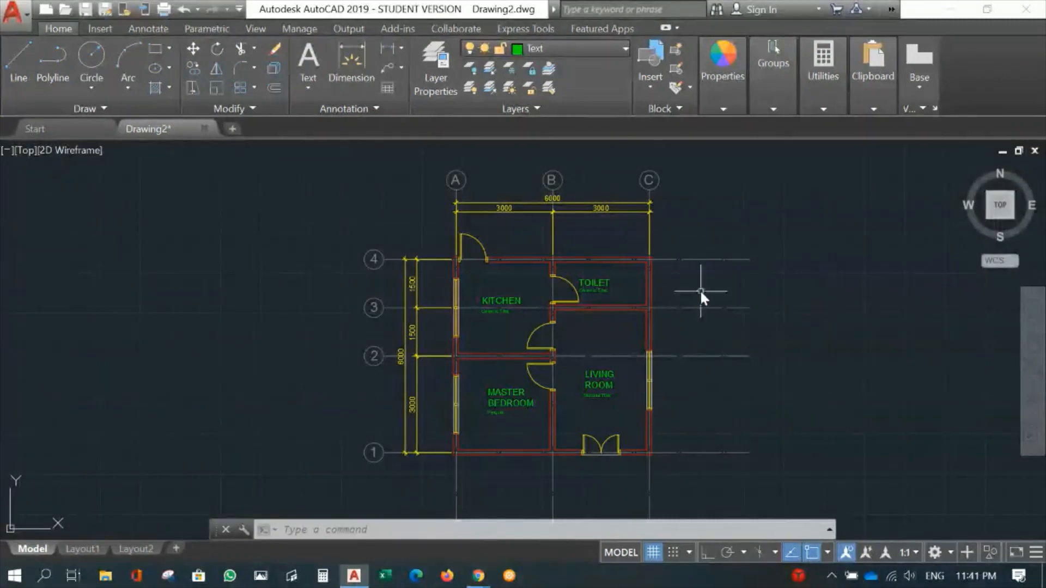
{"action": "scroll", "coordinate": [654, 346], "scroll_direction": "up", "scroll_amount": 2}
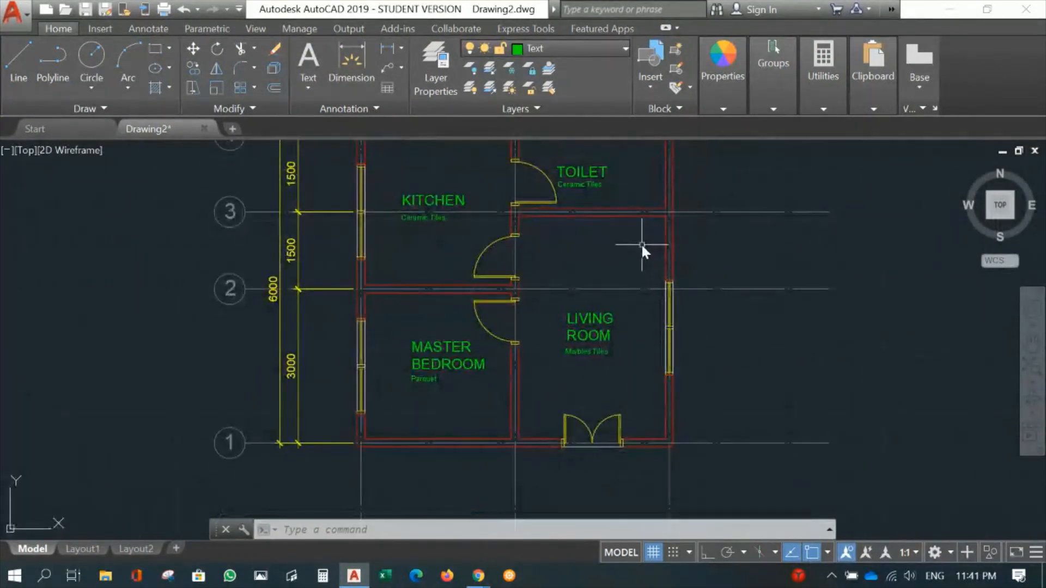
{"action": "middle_click_drag", "start_coordinate": [641, 243], "coordinate": [611, 354]}
{"action": "scroll", "coordinate": [626, 274], "scroll_direction": "up", "scroll_amount": 2}
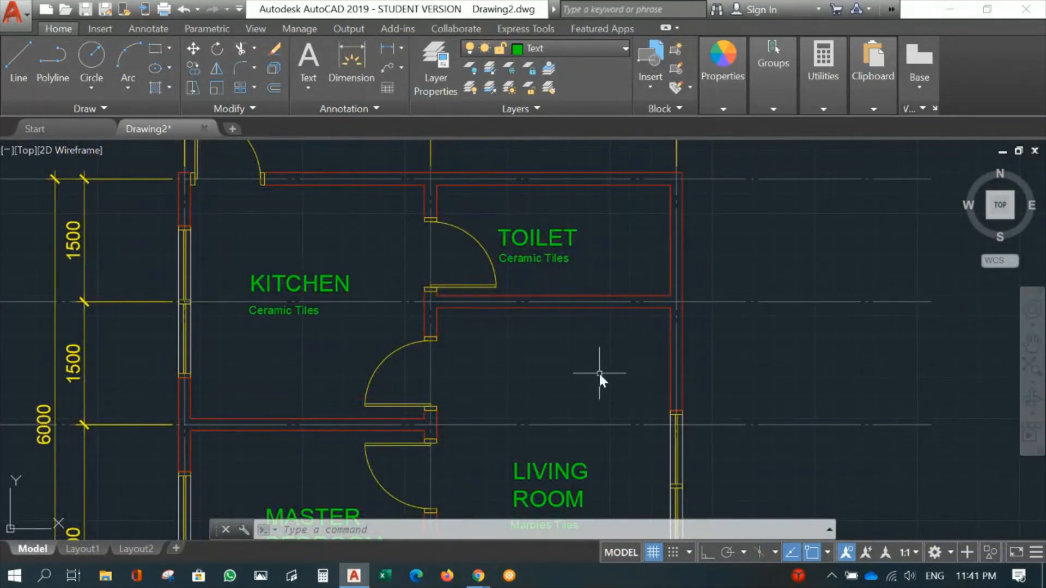
- Show the tool palettes and bring up the metric samples in the architectural set
{"action": "middle_click_drag", "start_coordinate": [603, 369], "coordinate": [580, 402]}
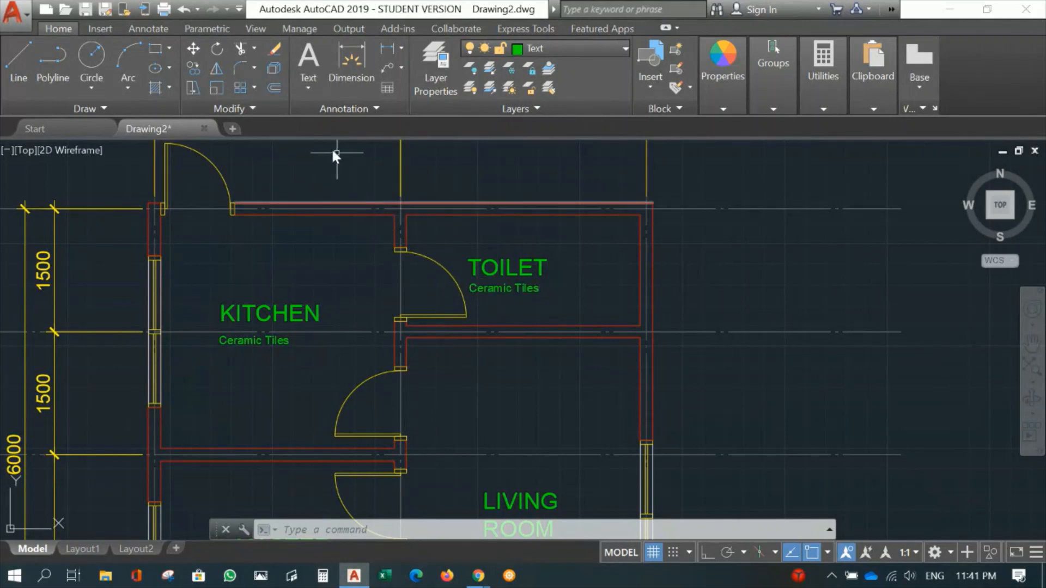
{"action": "left_click", "coordinate": [266, 31]}
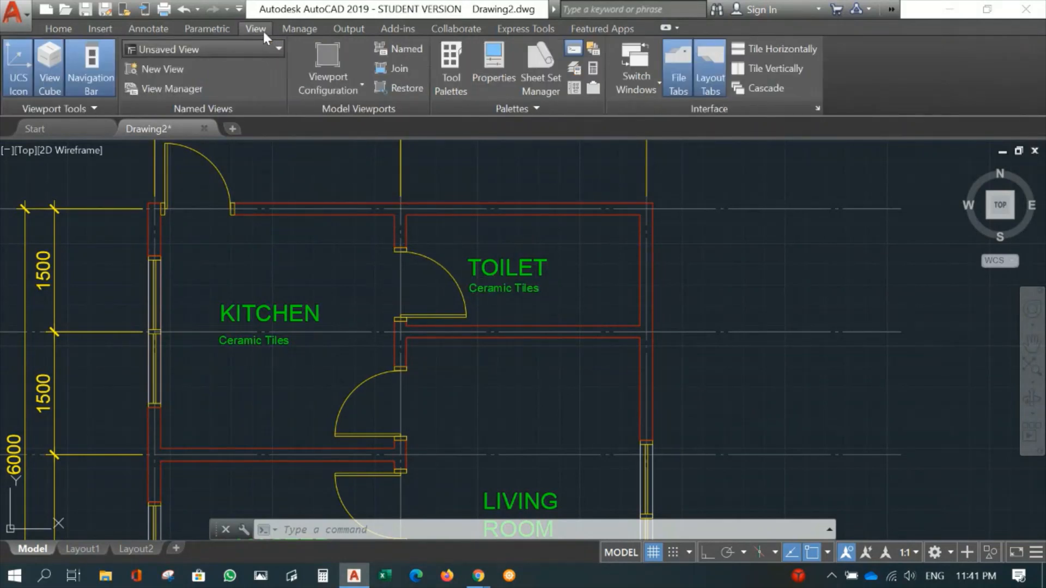
{"action": "left_click", "coordinate": [450, 67]}
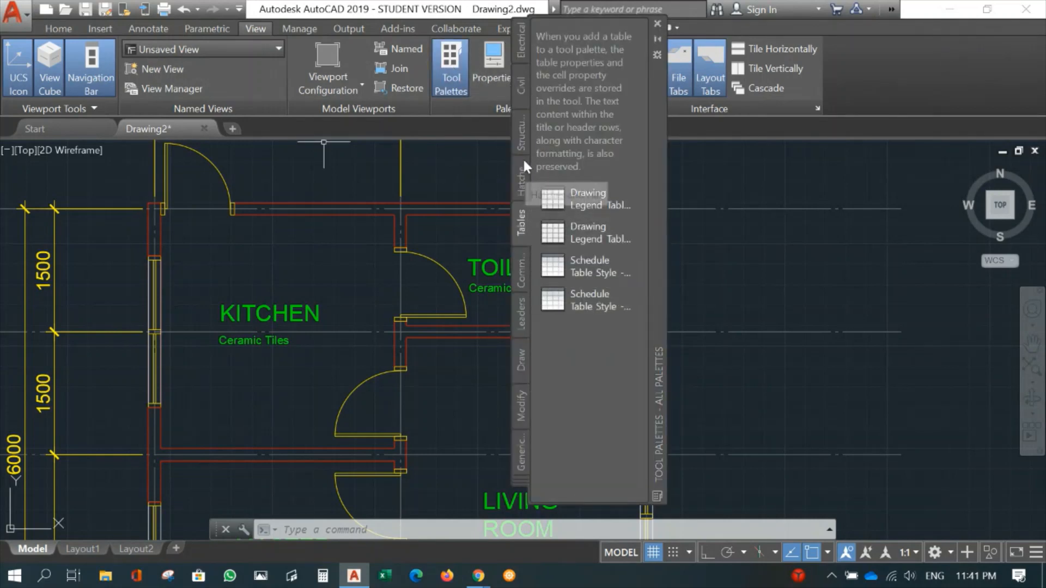
{"action": "left_click", "coordinate": [521, 136]}
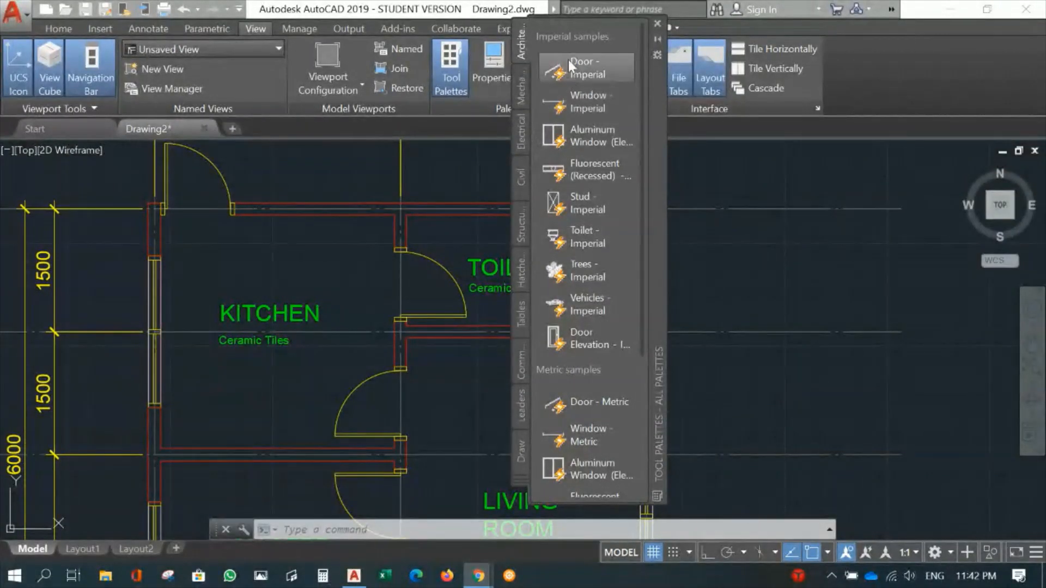
{"action": "scroll", "coordinate": [612, 313], "scroll_direction": "down", "scroll_amount": 5}
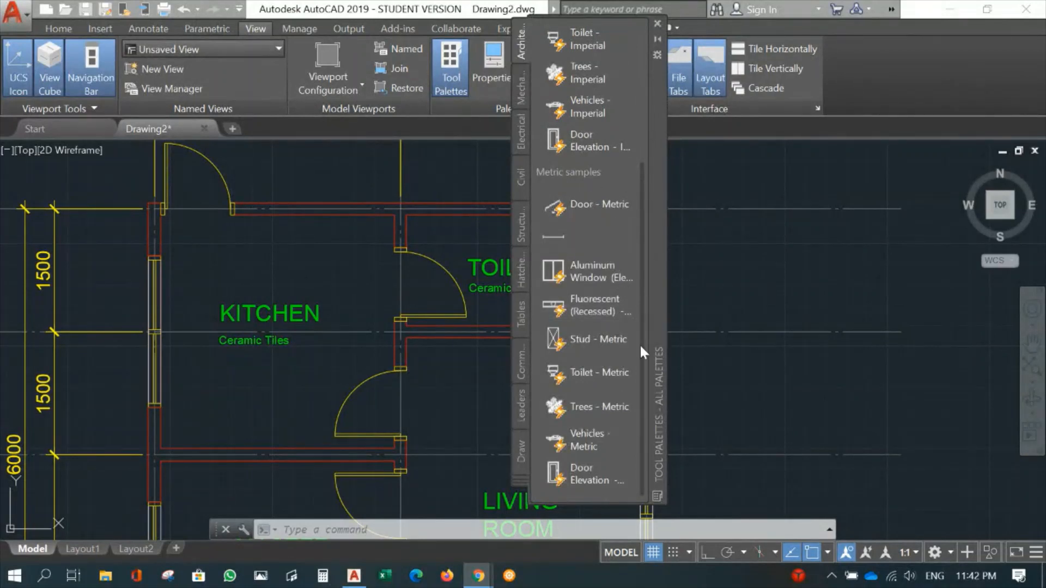
- Insert the Toilet - Metric block on the inner face of the TOILET room's right wall, and close the tool palettes
{"action": "left_click", "coordinate": [576, 366]}
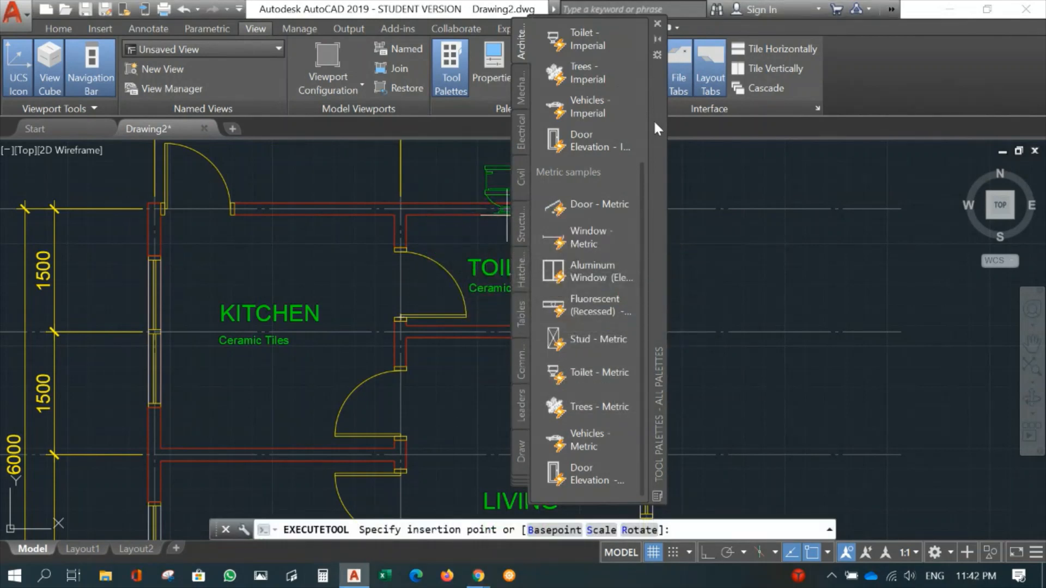
{"action": "left_click_drag", "start_coordinate": [653, 119], "coordinate": [895, 166]}
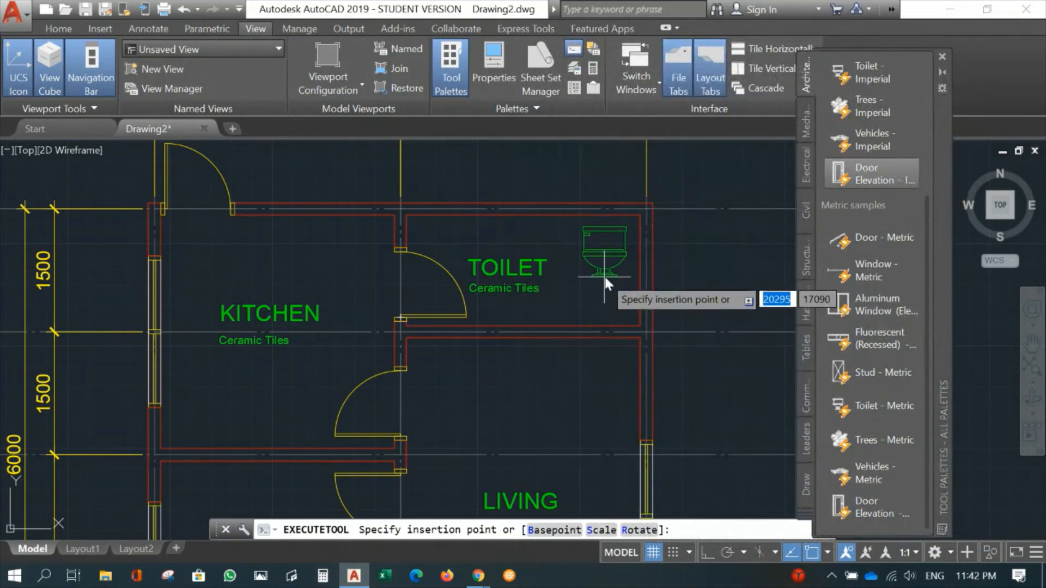
{"action": "left_click", "coordinate": [639, 272]}
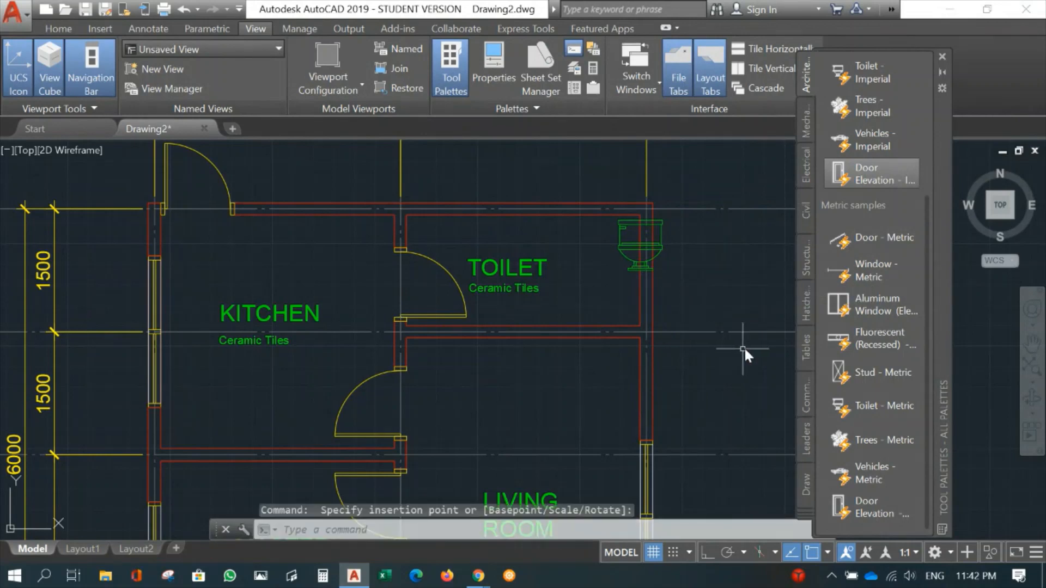
{"action": "left_click", "coordinate": [60, 28]}
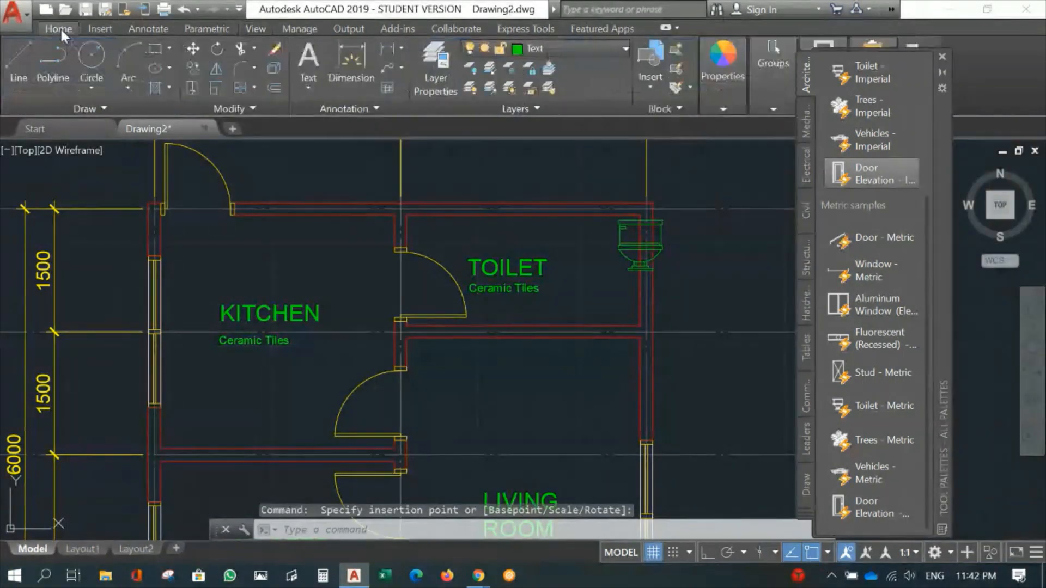
{"action": "left_click", "coordinate": [942, 57]}
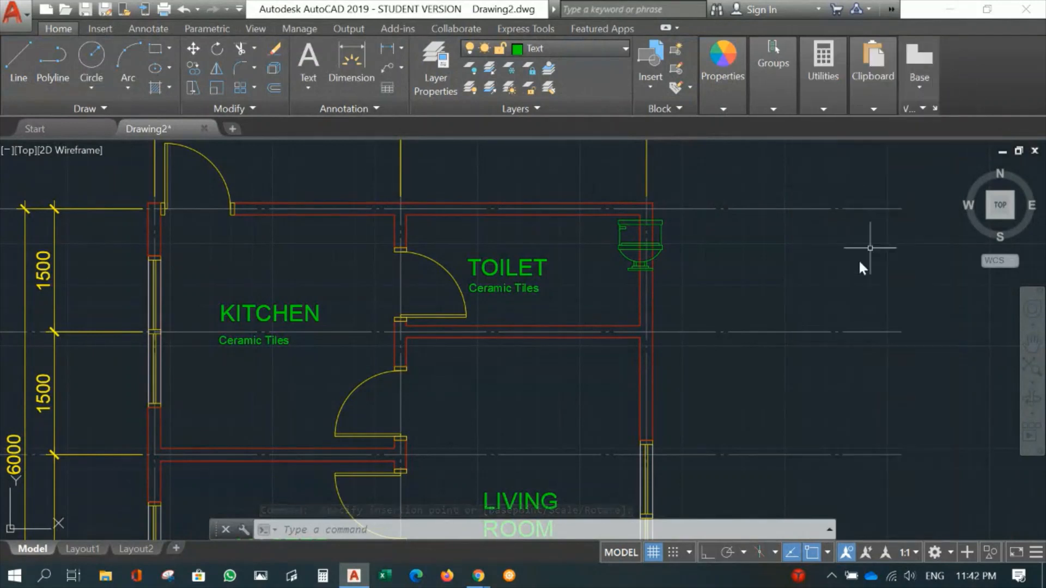
- Assign the inserted toilet block to the Toilets layer
{"action": "left_click", "coordinate": [621, 249]}
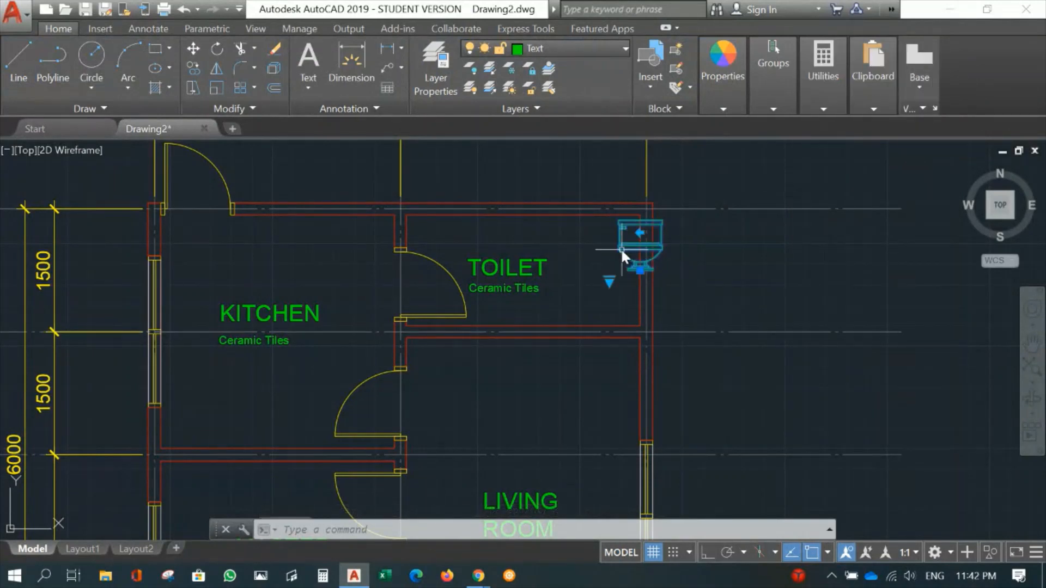
{"action": "left_click", "coordinate": [571, 48]}
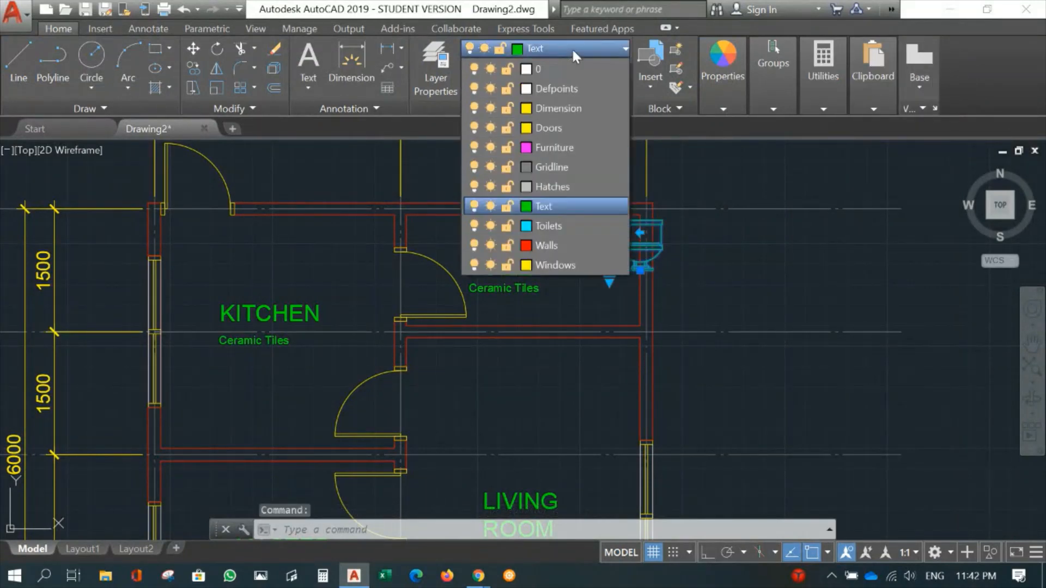
{"action": "left_click", "coordinate": [551, 225]}
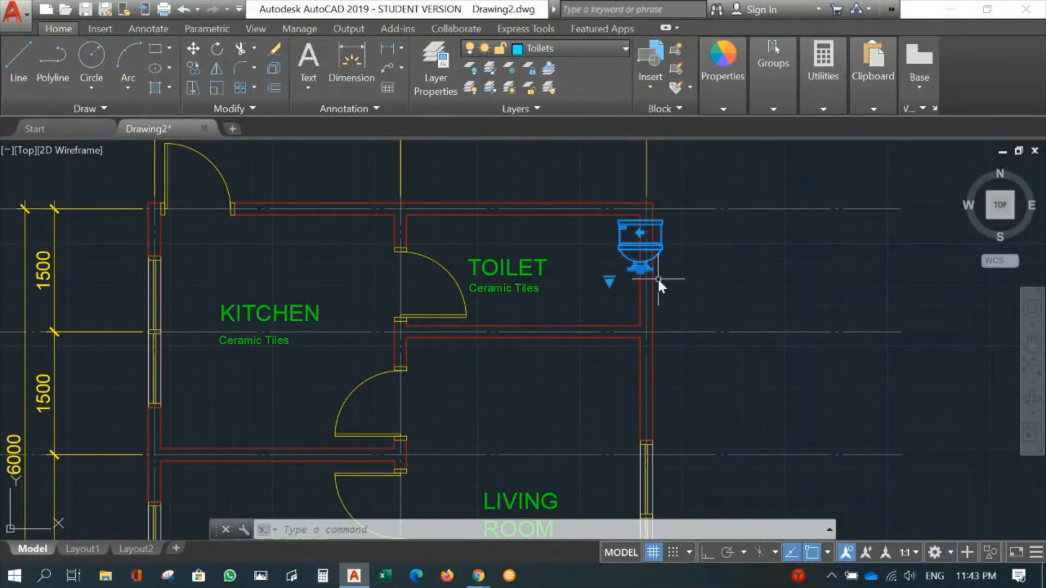
- Switch the toilet block's representation to Round (Plan)
{"action": "scroll", "coordinate": [659, 280], "scroll_direction": "up", "scroll_amount": 5}
{"action": "middle_click_drag", "start_coordinate": [746, 362], "coordinate": [766, 419]}
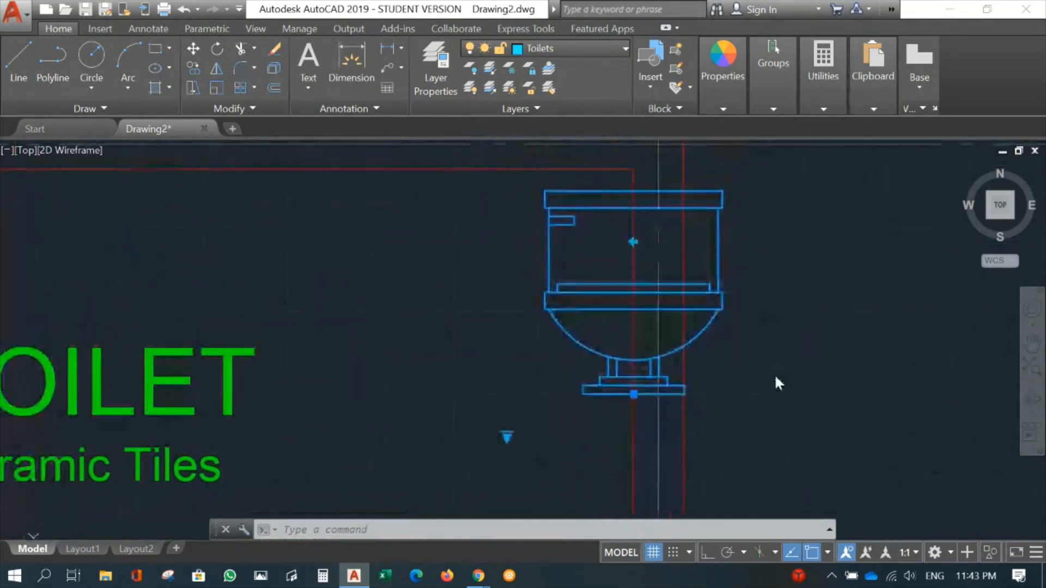
{"action": "left_click", "coordinate": [508, 436]}
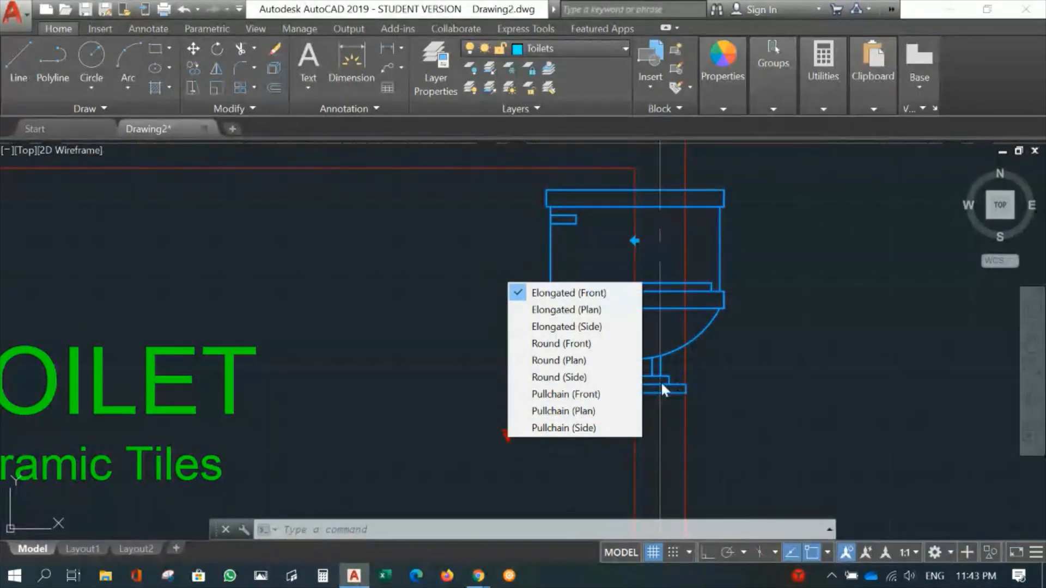
{"action": "left_click", "coordinate": [584, 362]}
{"action": "scroll", "coordinate": [774, 349], "scroll_direction": "down", "scroll_amount": 3}
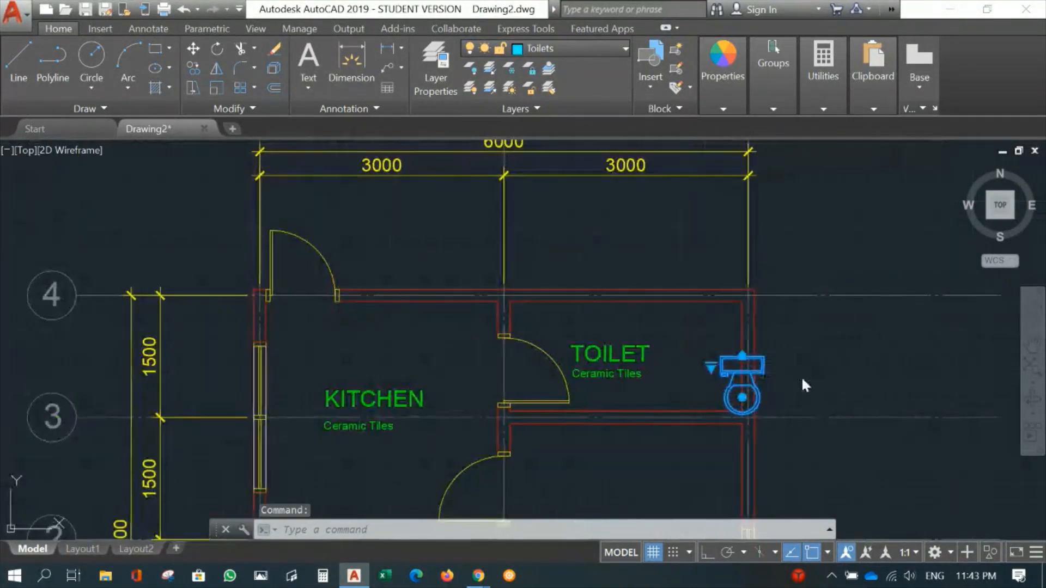
- Rotate the toilet block 90° clockwise with Ortho on so its tank backs onto the right wall and the bowl faces into the room
{"action": "middle_click_drag", "start_coordinate": [803, 376], "coordinate": [681, 287]}
{"action": "scroll", "coordinate": [678, 288], "scroll_direction": "up", "scroll_amount": 3}
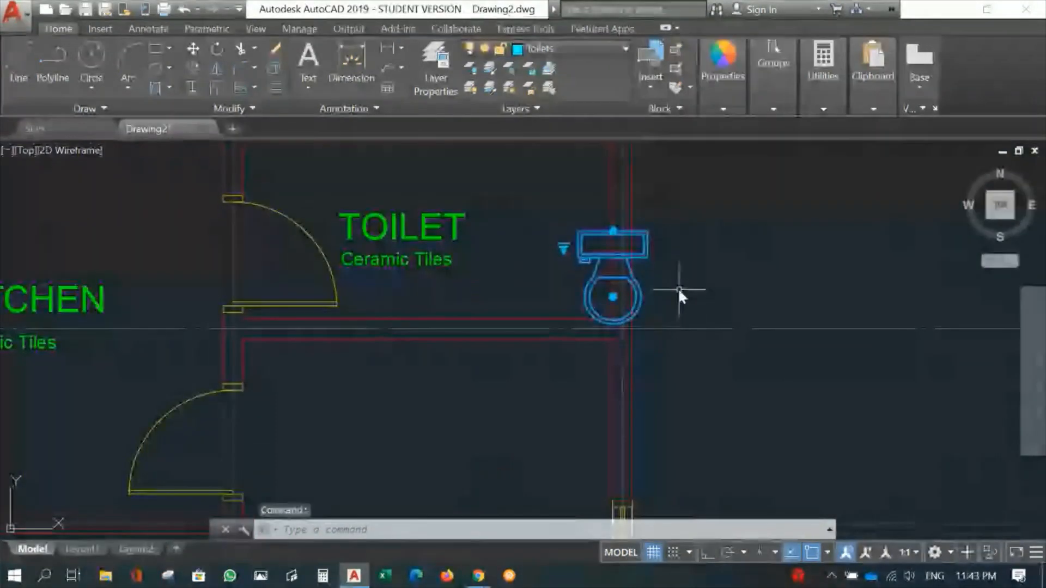
{"action": "left_click", "coordinate": [613, 298]}
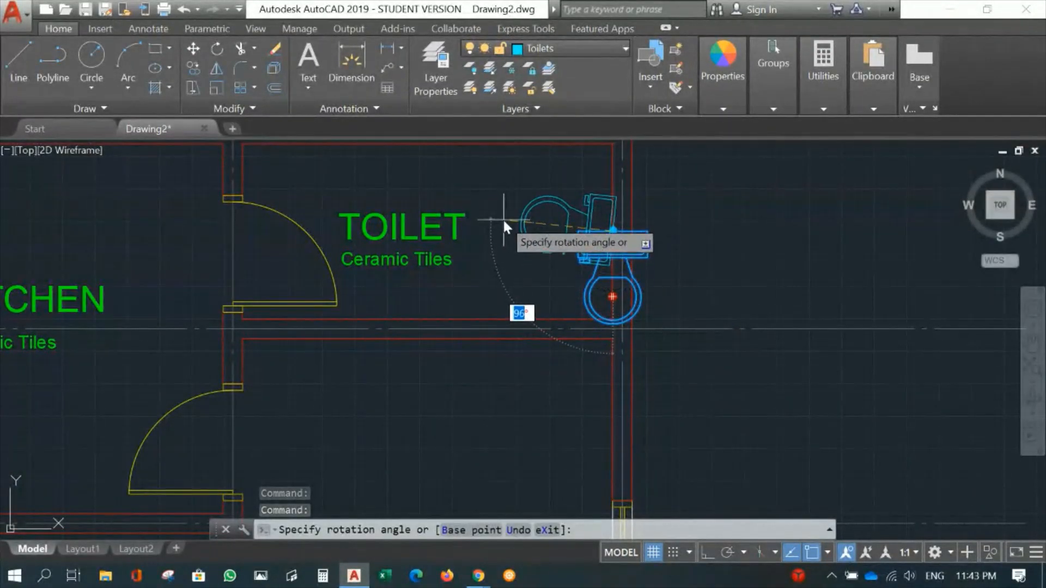
{"action": "key", "text": "F8"}
{"action": "left_click", "coordinate": [494, 222]}
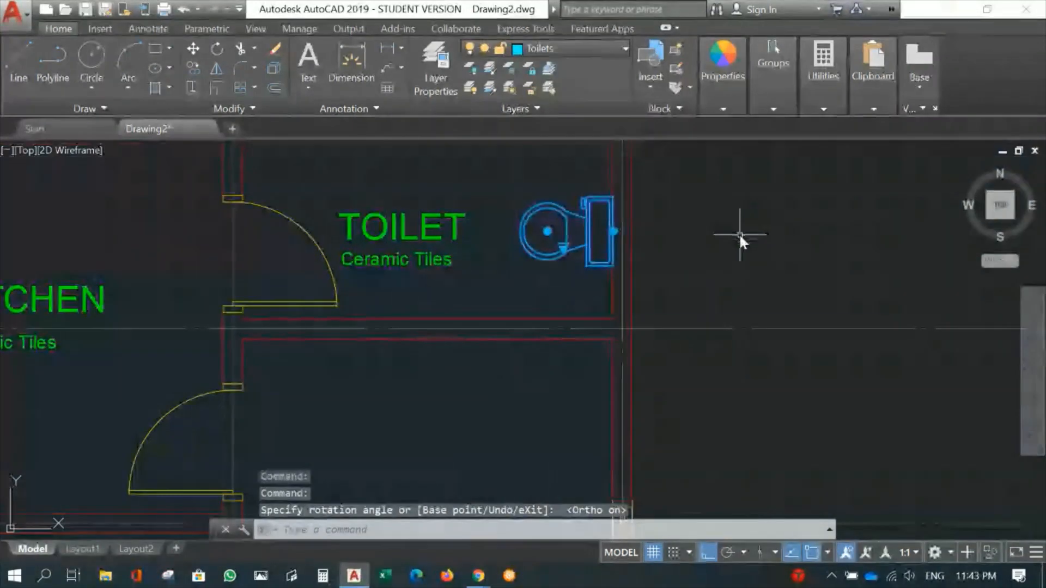
{"action": "scroll", "coordinate": [739, 233], "scroll_direction": "down", "scroll_amount": 4}
{"action": "key", "text": "Escape"}
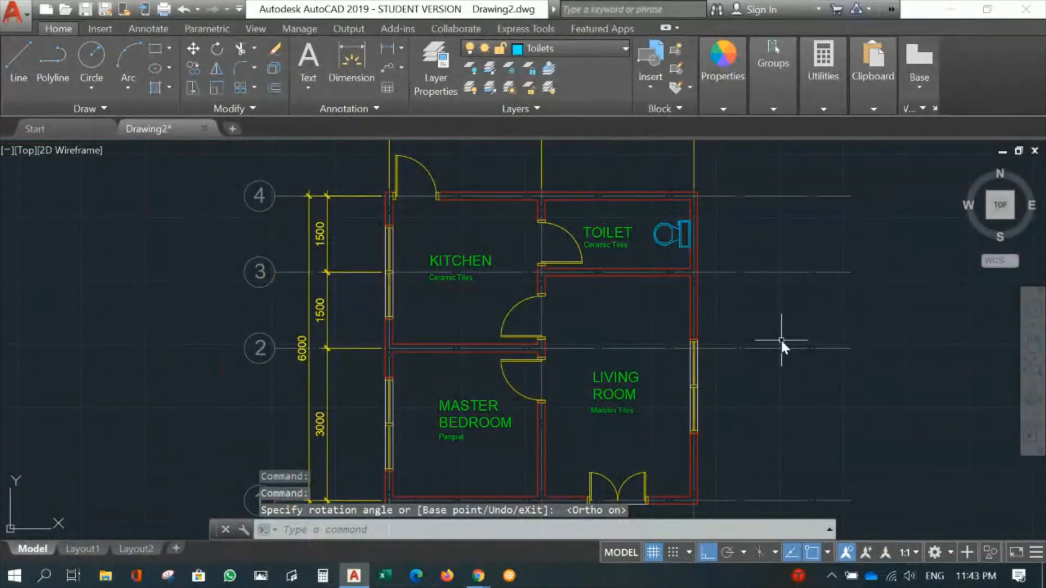
- Examine the floor plan around the toilet fixture, the room labels and the door openings between the rooms
{"action": "scroll", "coordinate": [688, 329], "scroll_direction": "up", "scroll_amount": 3}
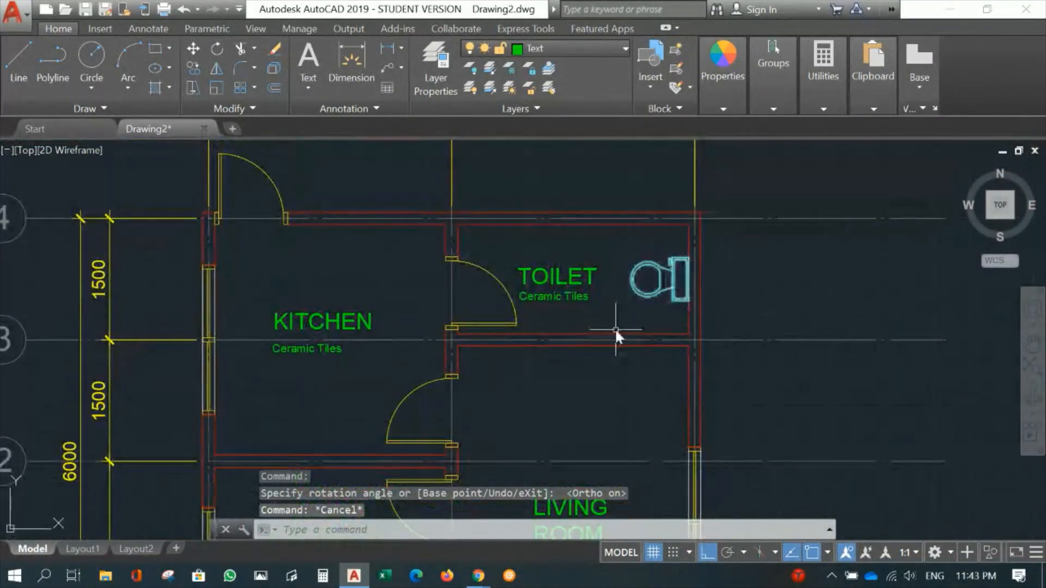
{"action": "scroll", "coordinate": [575, 310], "scroll_direction": "up", "scroll_amount": 2}
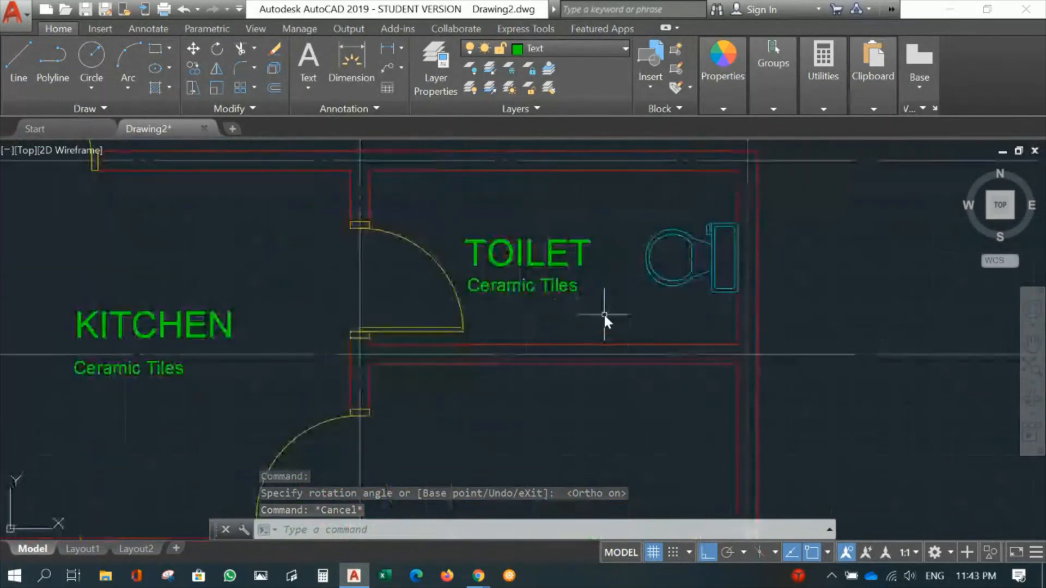
{"action": "scroll", "coordinate": [621, 321], "scroll_direction": "down", "scroll_amount": 2}
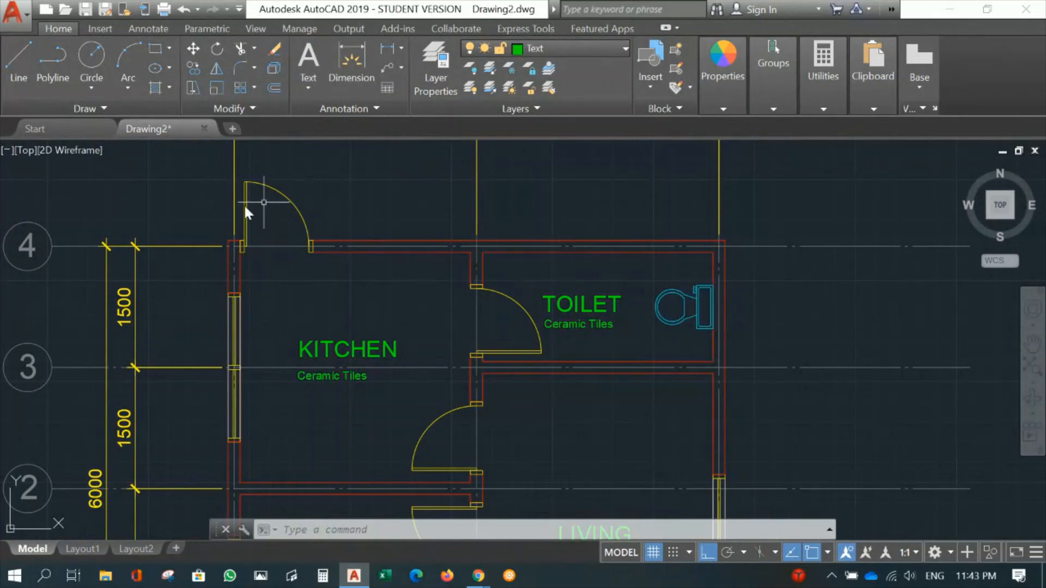
{"action": "scroll", "coordinate": [341, 327], "scroll_direction": "down", "scroll_amount": 2}
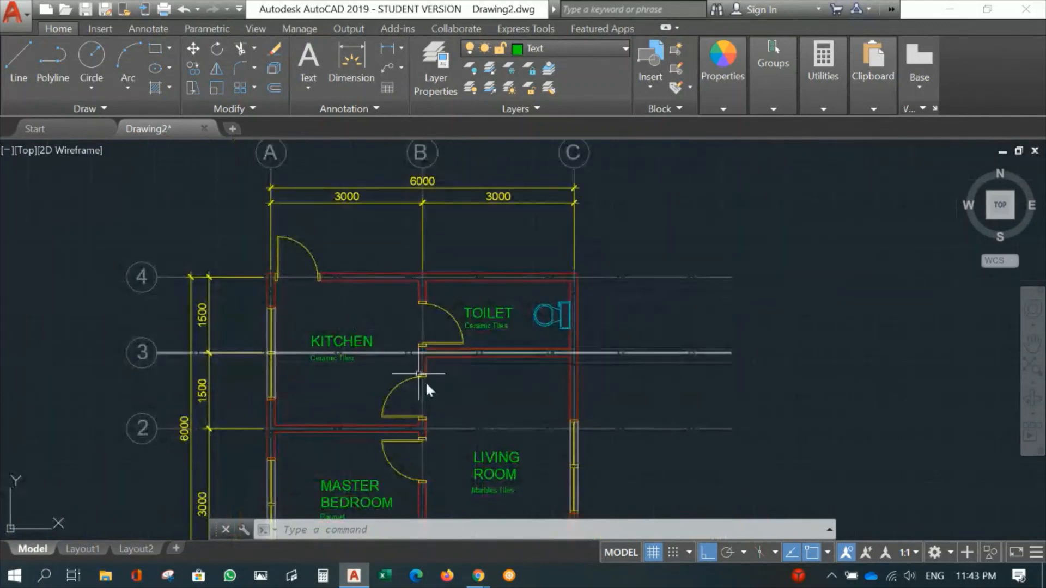
{"action": "mouse_move", "coordinate": [426, 380]}
{"action": "middle_mouse_down"}
{"action": "mouse_move", "coordinate": [384, 243]}
{"action": "mouse_move", "coordinate": [391, 258]}
{"action": "middle_mouse_up"}
{"action": "middle_click_drag", "start_coordinate": [447, 327], "coordinate": [439, 397]}
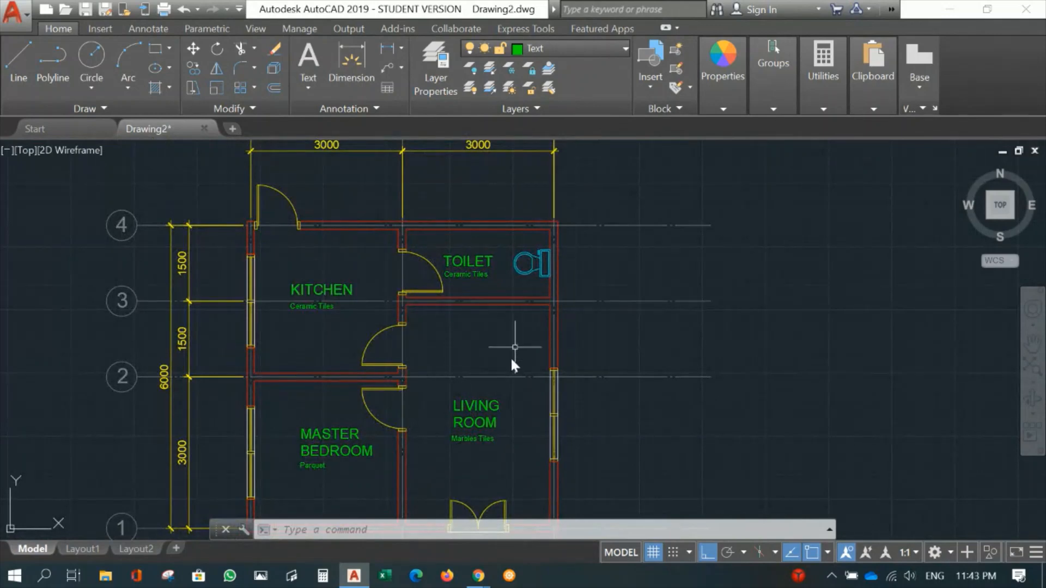
{"action": "middle_click_drag", "start_coordinate": [511, 357], "coordinate": [506, 283]}
{"action": "middle_click_drag", "start_coordinate": [361, 312], "coordinate": [366, 388]}
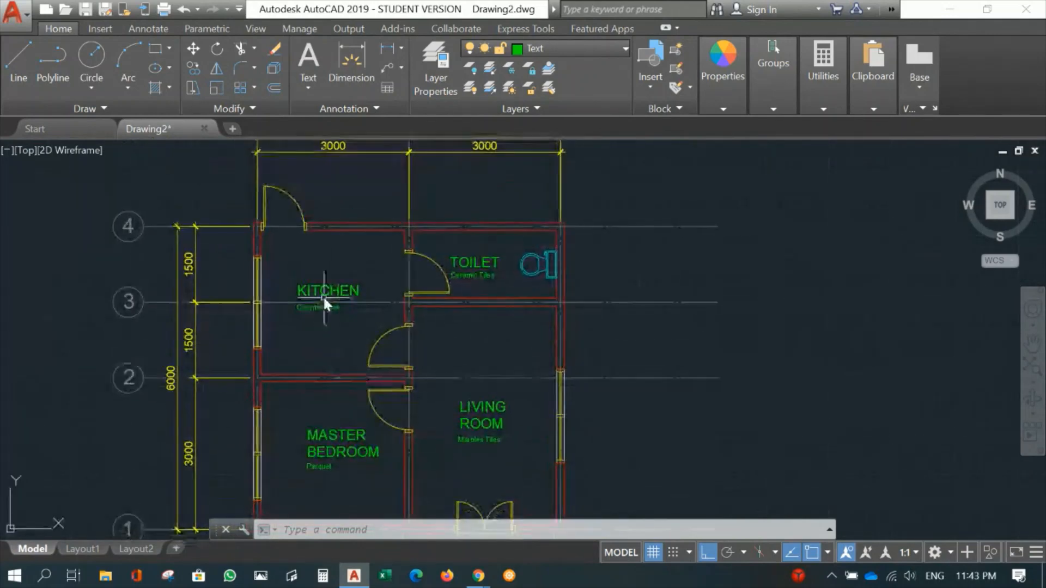
{"action": "scroll", "coordinate": [414, 284], "scroll_direction": "down", "scroll_amount": 1}
{"action": "scroll", "coordinate": [449, 299], "scroll_direction": "up", "scroll_amount": 3}
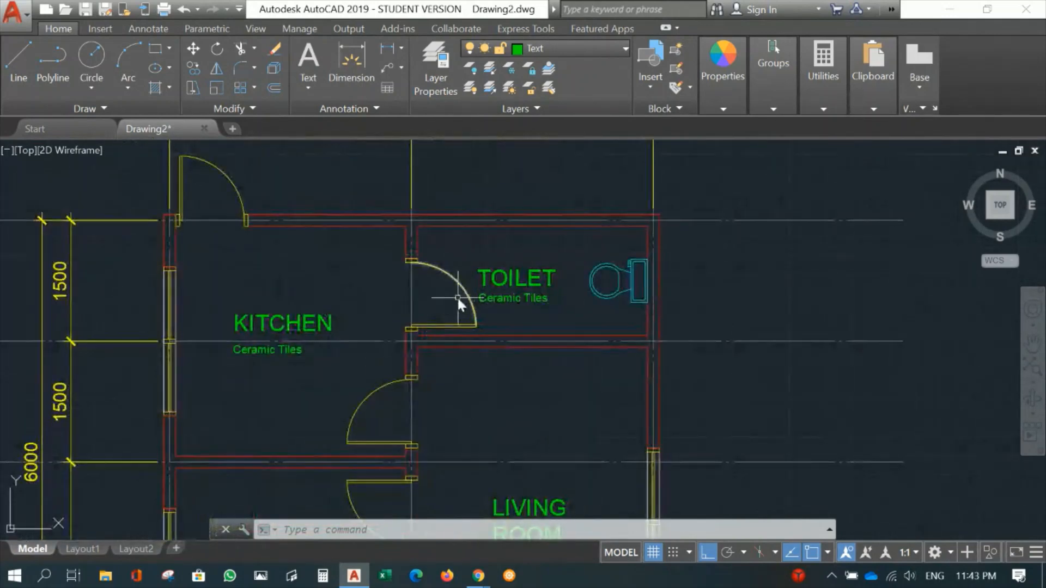
- Make layer 0 the current layer
{"action": "left_click", "coordinate": [551, 48]}
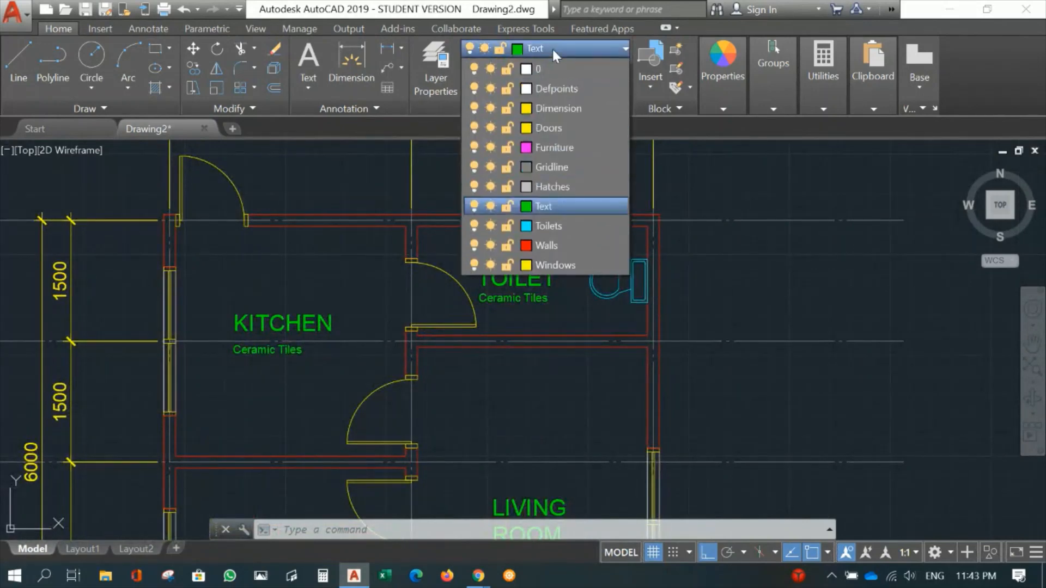
{"action": "left_click", "coordinate": [526, 69]}
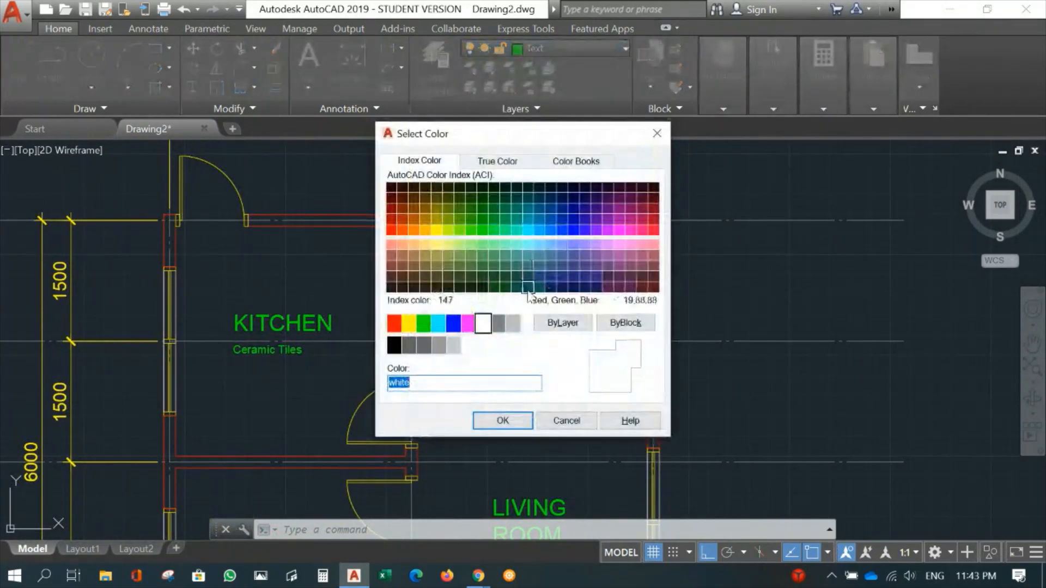
{"action": "left_click", "coordinate": [657, 133]}
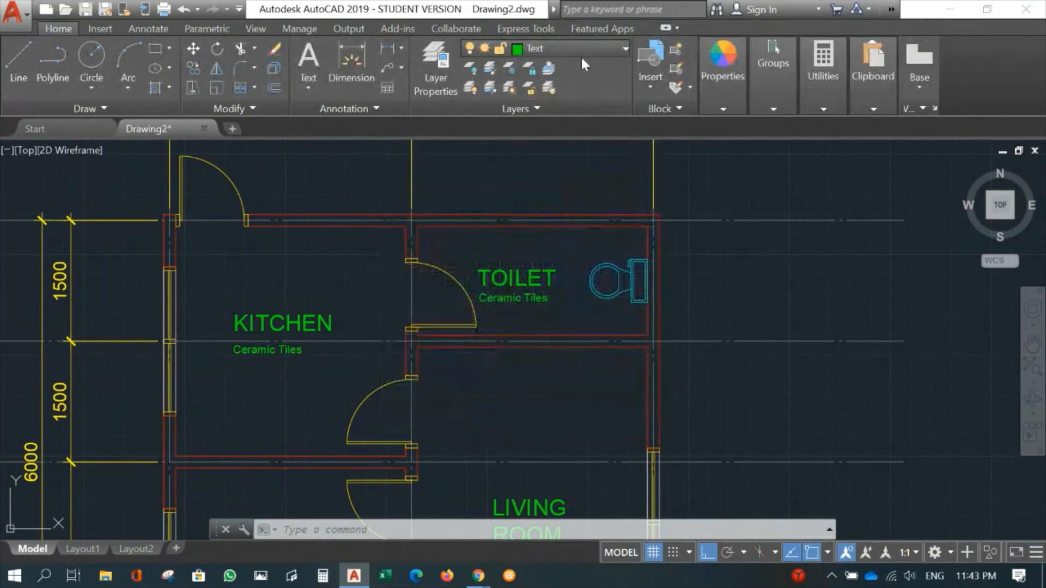
{"action": "left_click", "coordinate": [623, 49]}
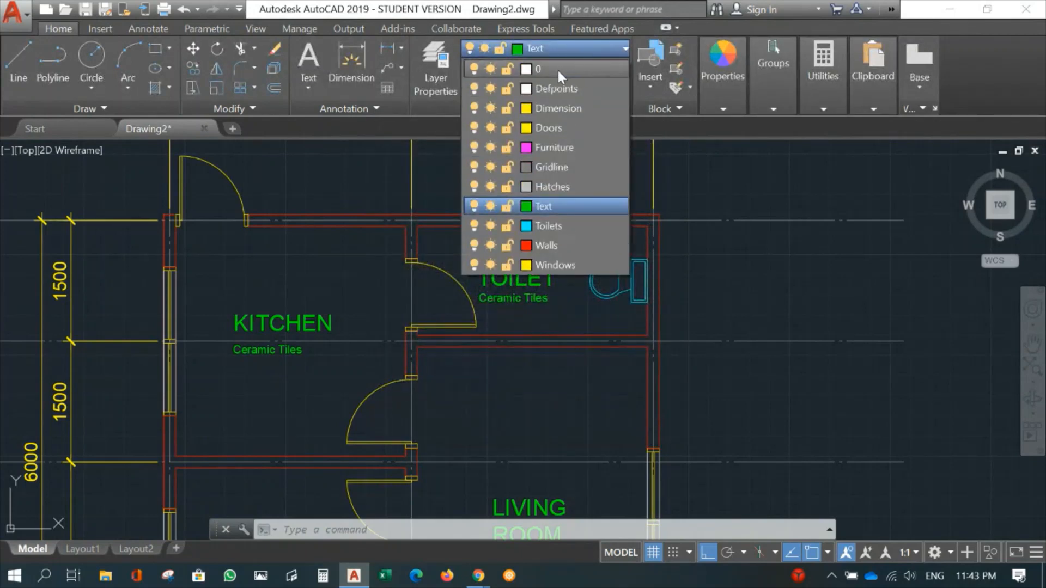
{"action": "left_click", "coordinate": [557, 69]}
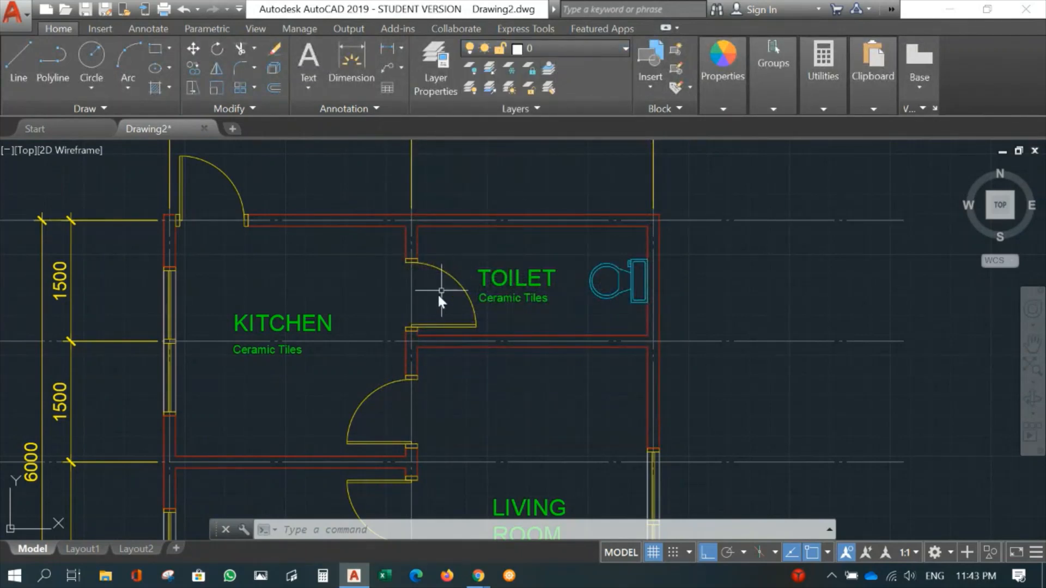
- Draw a line closing the toilet door opening along the toilet-side wall face, between the two door jambs
{"action": "type", "text": "l"}
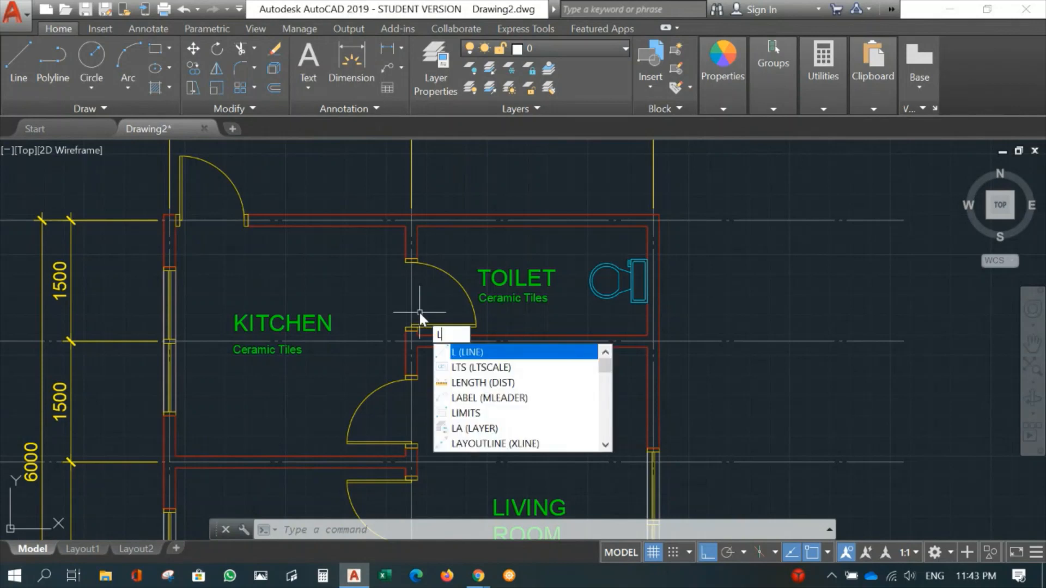
{"action": "key", "text": "Return"}
{"action": "scroll", "coordinate": [424, 289], "scroll_direction": "up", "scroll_amount": 2}
{"action": "left_click", "coordinate": [410, 258]}
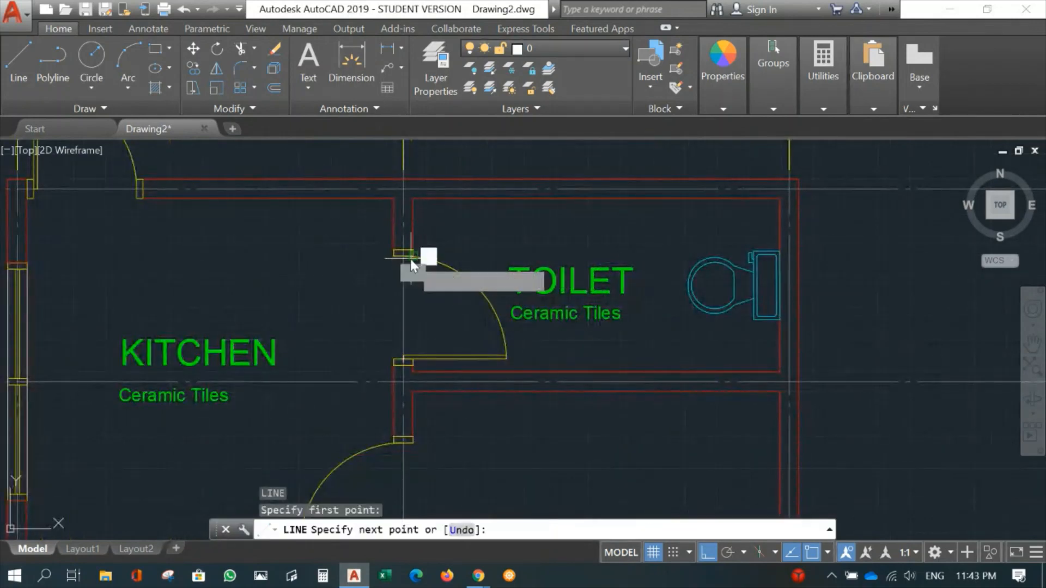
{"action": "left_click", "coordinate": [413, 358]}
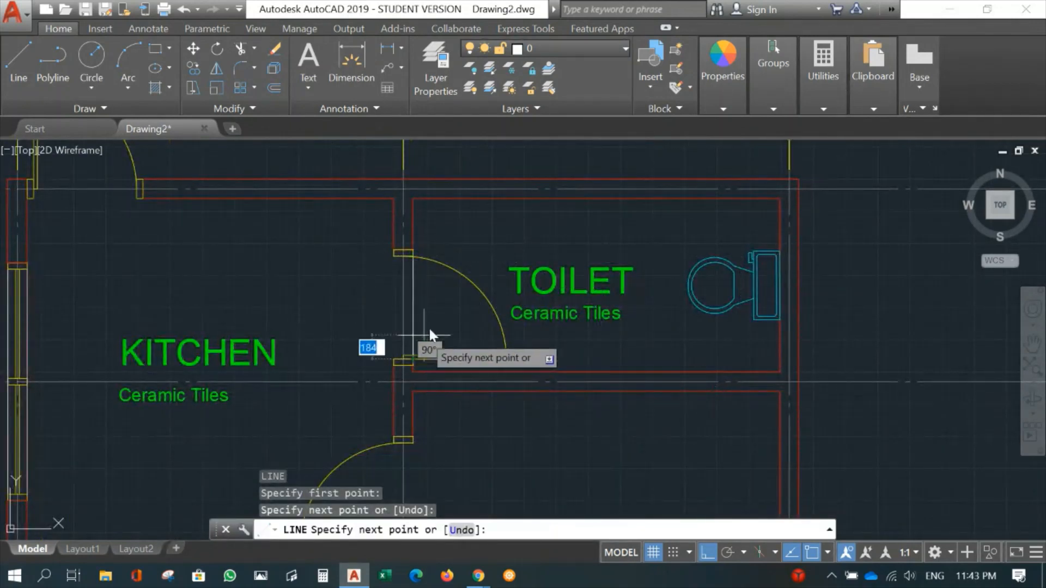
{"action": "key", "text": "Return"}
- Draw a line across the kitchen's exterior door opening along the outer wall face, from jamb to jamb
{"action": "mouse_move", "coordinate": [305, 303]}
{"action": "middle_mouse_down"}
{"action": "mouse_move", "coordinate": [421, 326]}
{"action": "mouse_move", "coordinate": [618, 401]}
{"action": "middle_mouse_up"}
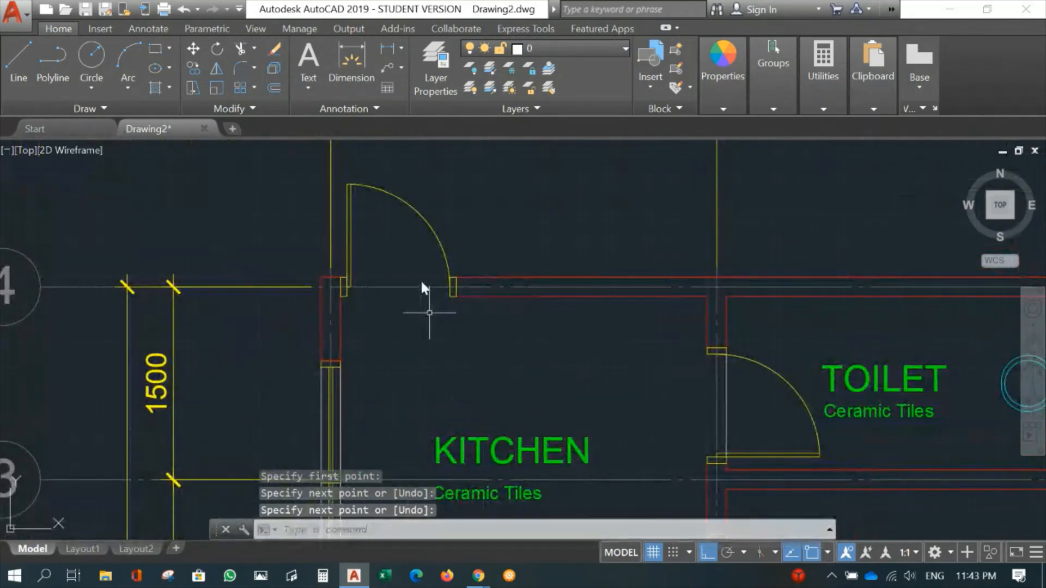
{"action": "key", "text": "Return"}
{"action": "scroll", "coordinate": [428, 283], "scroll_direction": "up", "scroll_amount": 2}
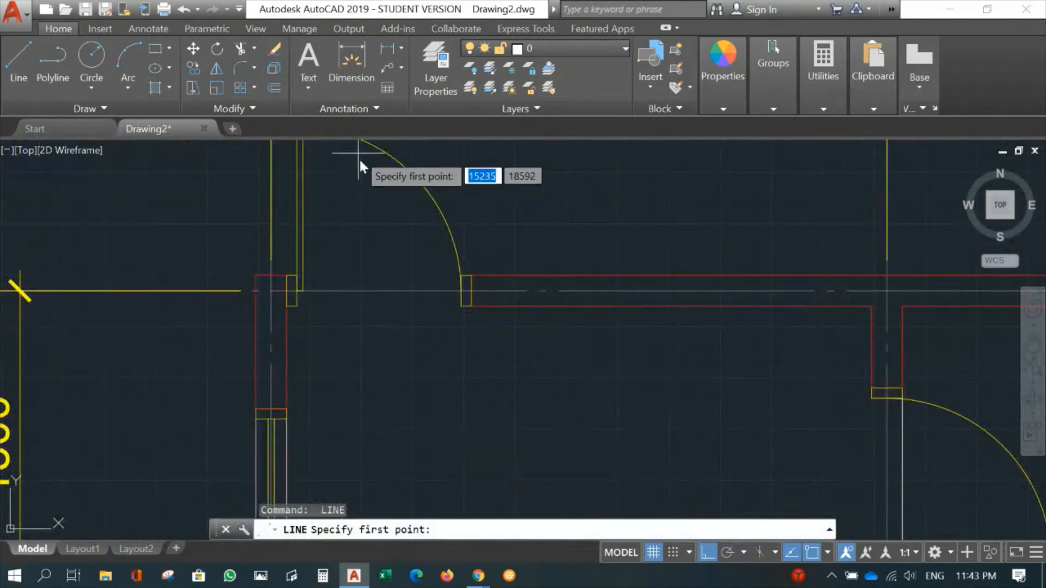
{"action": "left_click", "coordinate": [458, 277]}
{"action": "left_click", "coordinate": [290, 276]}
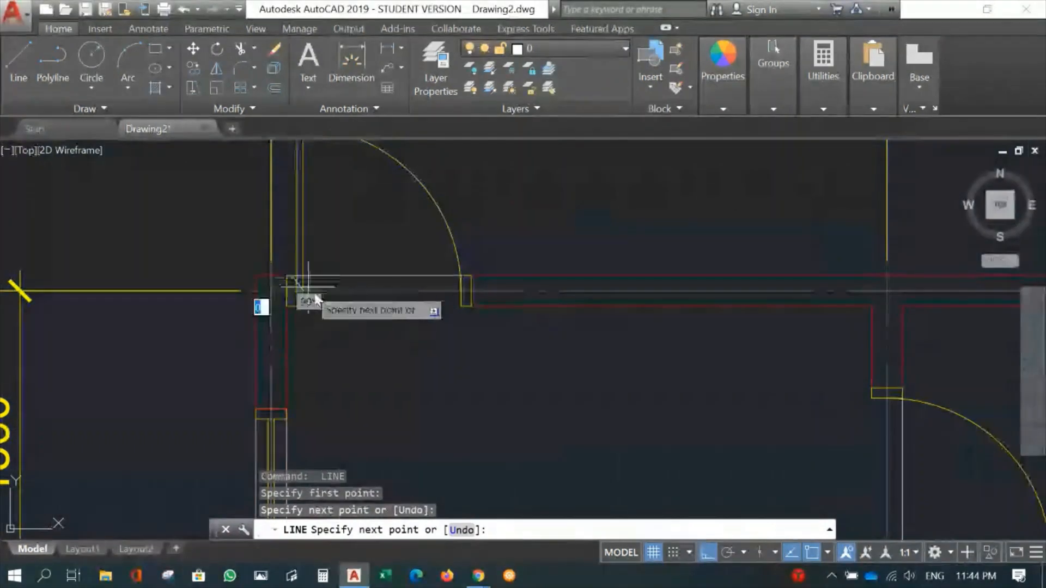
{"action": "key", "text": "Return"}
- Examine the whole floor plan, including the living room and bedroom doors, room labels, grid and dimensions
{"action": "scroll", "coordinate": [391, 350], "scroll_direction": "down", "scroll_amount": 7}
{"action": "middle_click_drag", "start_coordinate": [494, 404], "coordinate": [400, 197]}
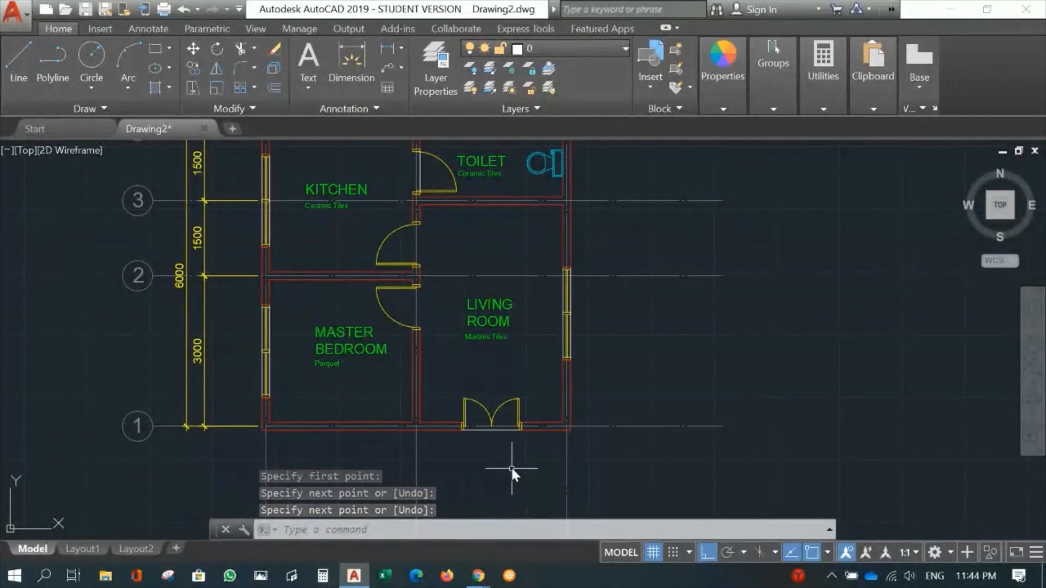
{"action": "scroll", "coordinate": [510, 466], "scroll_direction": "up", "scroll_amount": 4}
{"action": "middle_click_drag", "start_coordinate": [376, 158], "coordinate": [493, 422]}
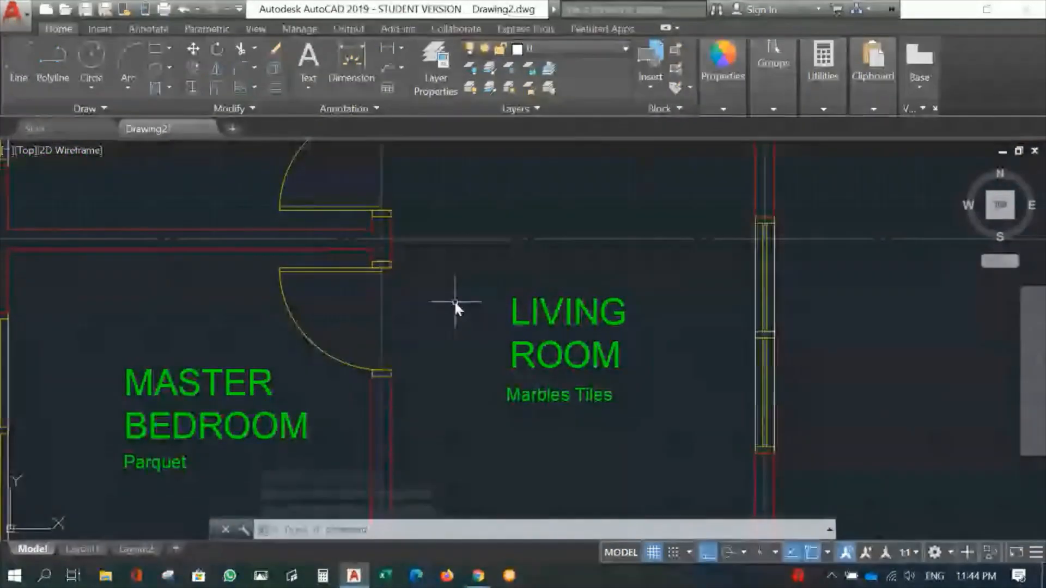
{"action": "mouse_move", "coordinate": [395, 146]}
{"action": "middle_mouse_down"}
{"action": "mouse_move", "coordinate": [451, 257]}
{"action": "mouse_move", "coordinate": [397, 314]}
{"action": "mouse_move", "coordinate": [403, 306]}
{"action": "middle_mouse_up"}
{"action": "scroll", "coordinate": [452, 257], "scroll_direction": "down", "scroll_amount": 6}
{"action": "scroll", "coordinate": [519, 329], "scroll_direction": "up", "scroll_amount": 1}
{"action": "scroll", "coordinate": [493, 343], "scroll_direction": "up", "scroll_amount": 1}
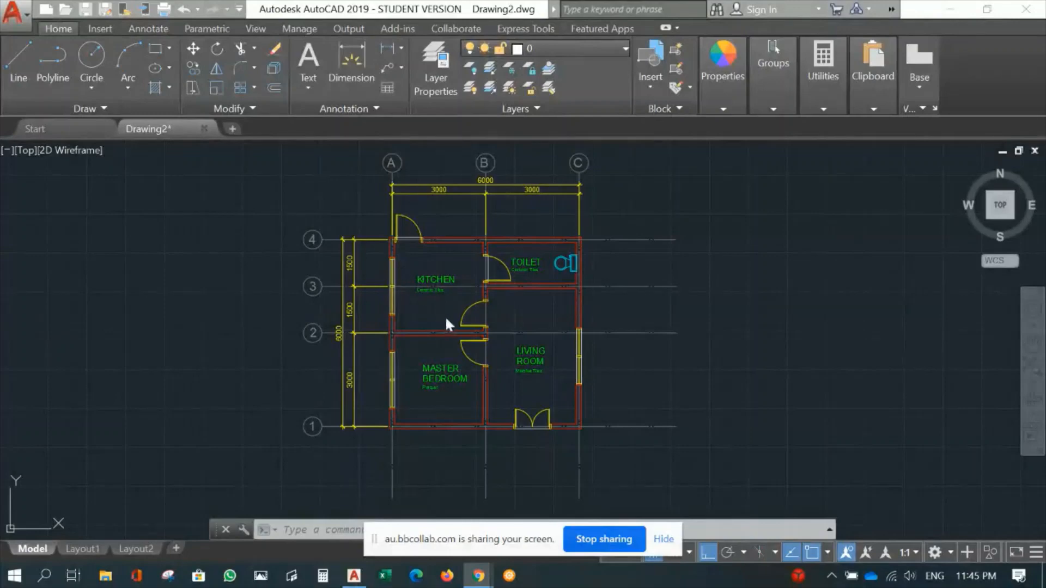
{"action": "scroll", "coordinate": [510, 322], "scroll_direction": "up", "scroll_amount": 3}
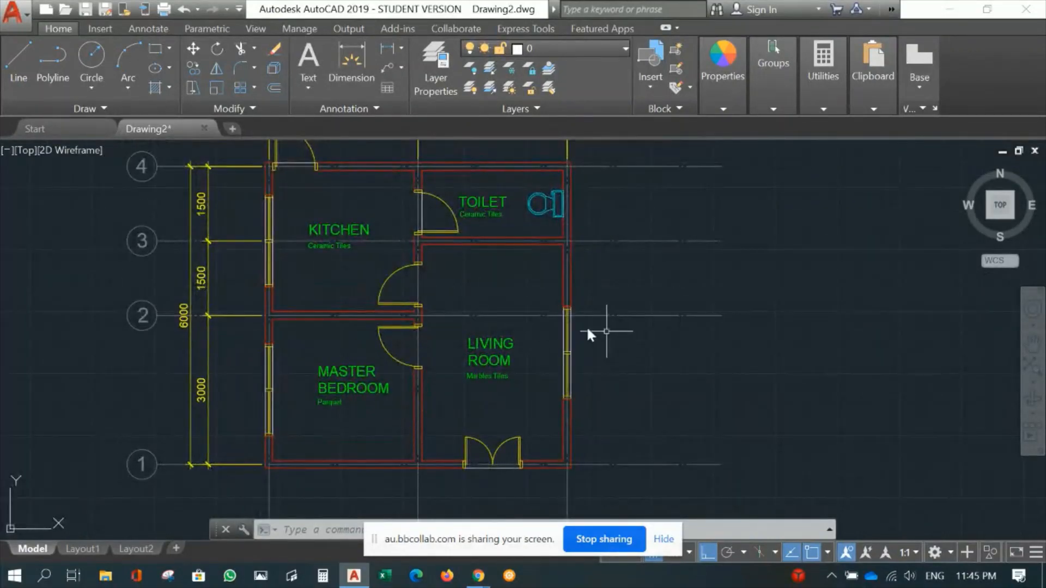
{"action": "middle_click_drag", "start_coordinate": [500, 310], "coordinate": [536, 325]}
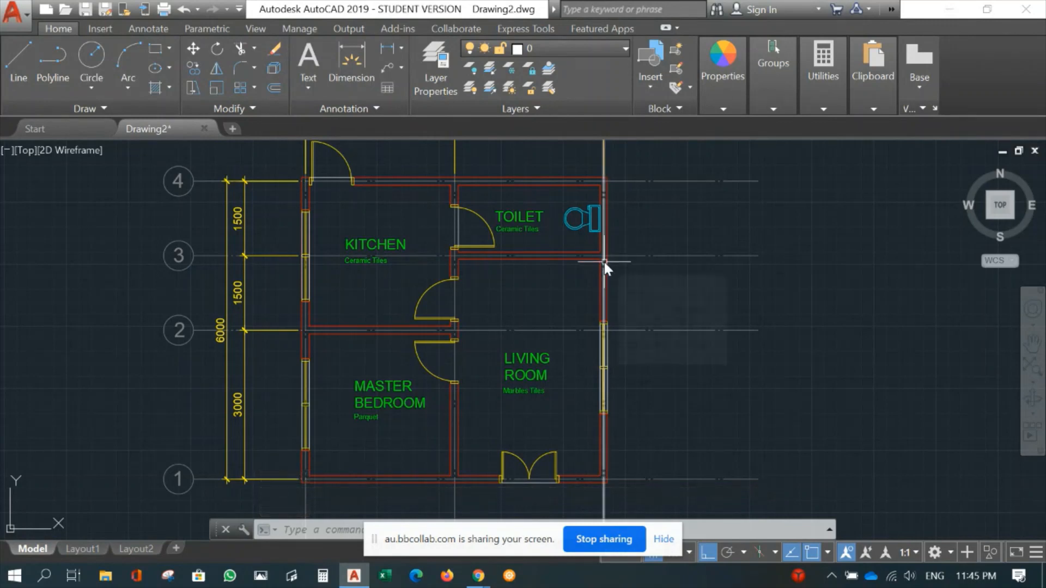
{"action": "middle_click_drag", "start_coordinate": [567, 293], "coordinate": [574, 307]}
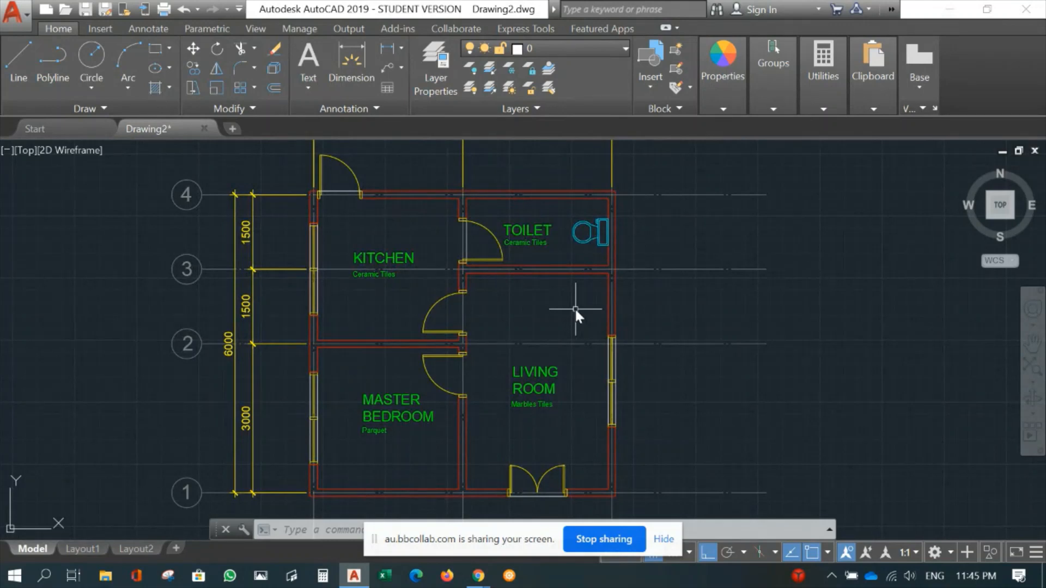
{"action": "scroll", "coordinate": [575, 306], "scroll_direction": "down", "scroll_amount": 2}
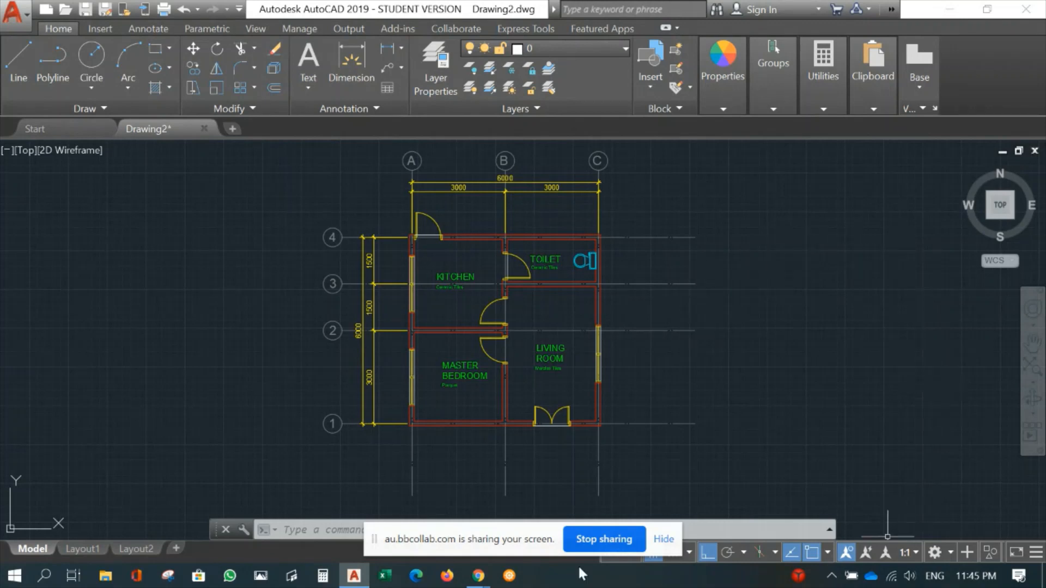
- Switch to Chrome, download "Doors and furniture commonly used CAD Blocks.rar" from the course's Autocad Blocks page, and open the archive
{"action": "mouse_move", "coordinate": [478, 576]}
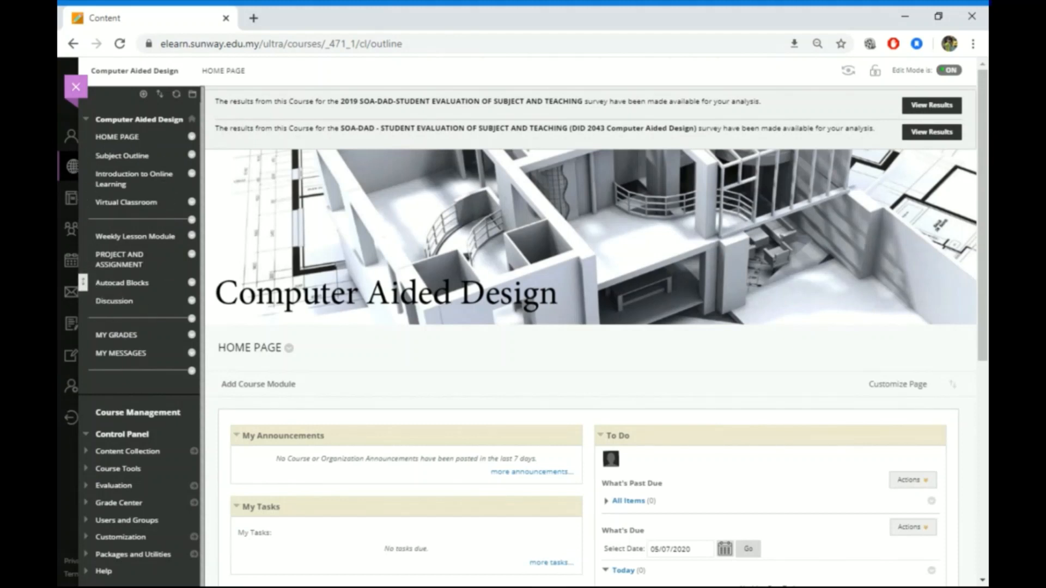
{"action": "left_click", "coordinate": [114, 285]}
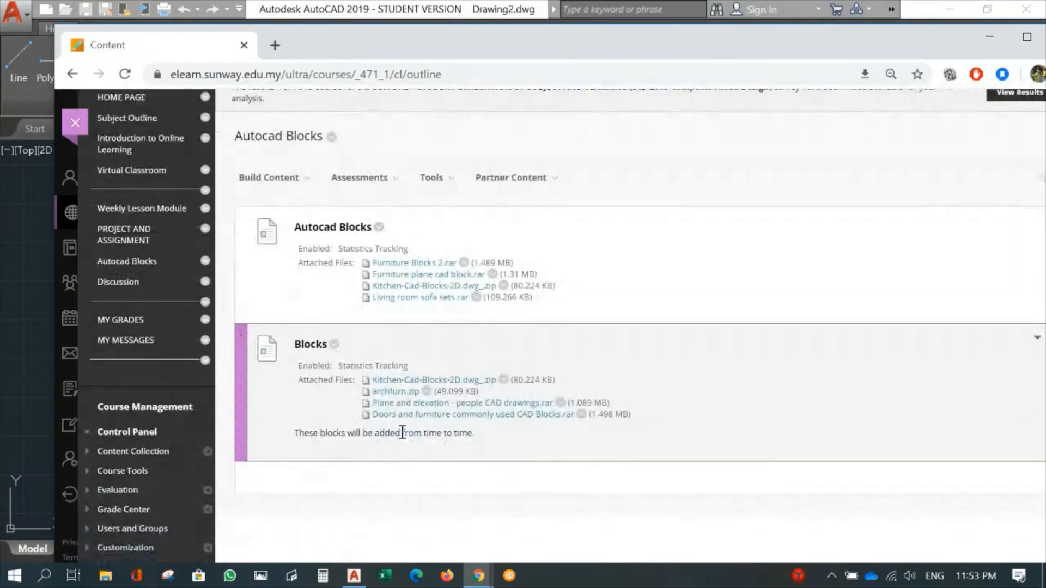
{"action": "left_click", "coordinate": [524, 415]}
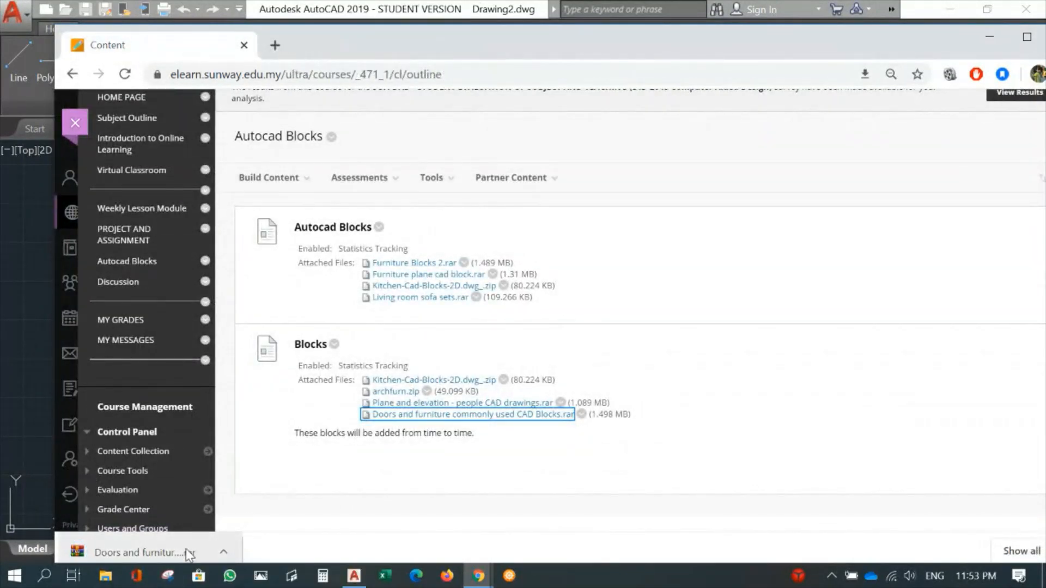
{"action": "left_click", "coordinate": [154, 553]}
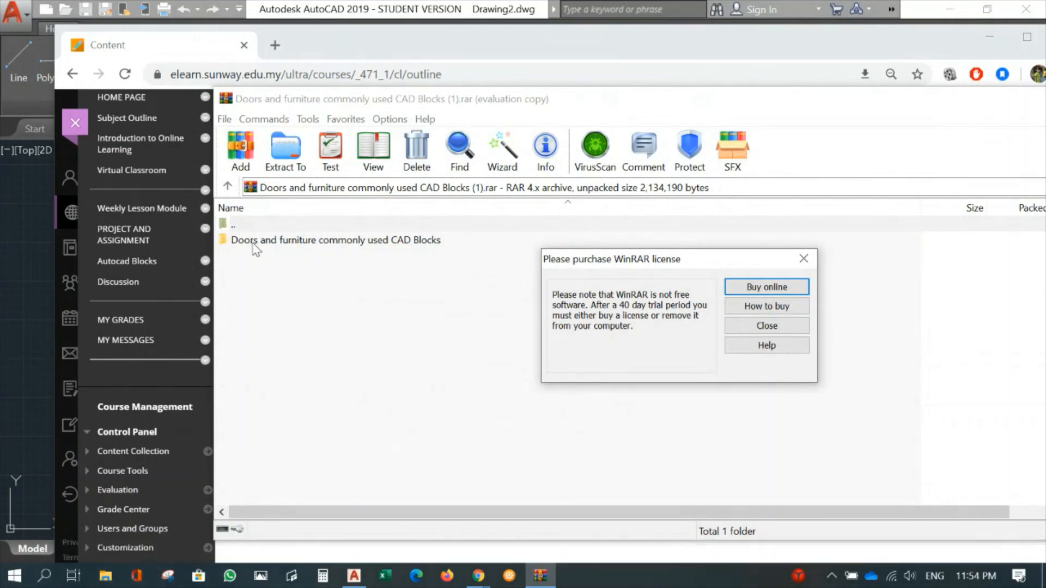
{"action": "left_click", "coordinate": [803, 258]}
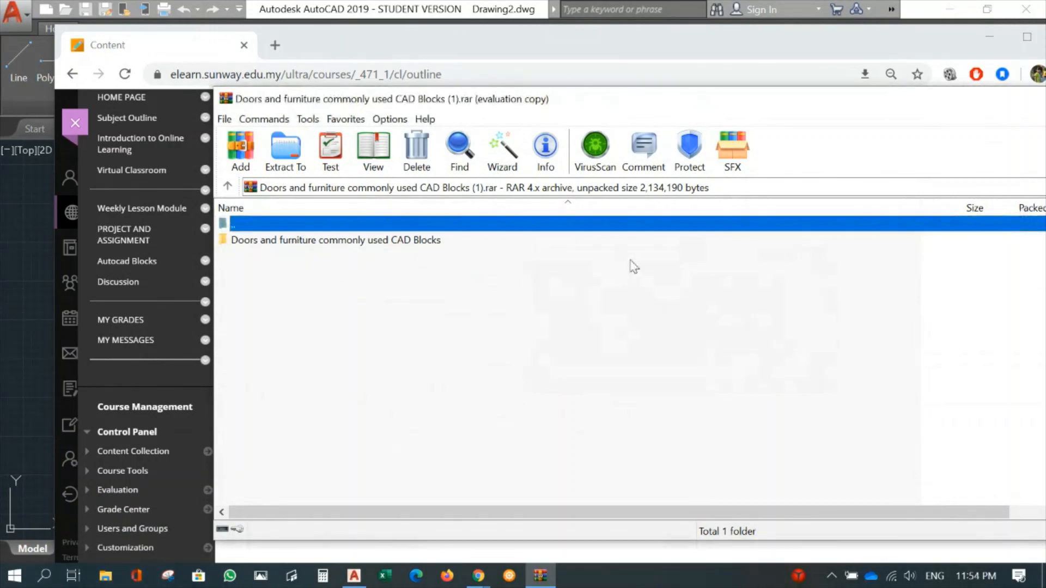
- Bring 01.dwg from the archive's "Doors and furniture commonly used CAD Blocks" folder into the AutoCAD drawing, ignoring the missing SHX files
{"action": "double_click", "coordinate": [299, 240]}
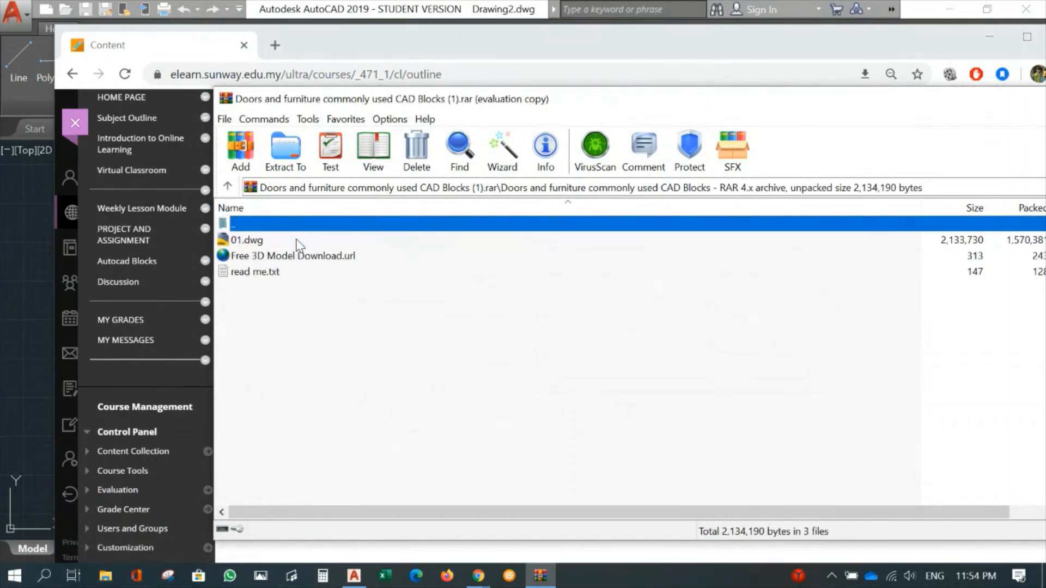
{"action": "left_click", "coordinate": [243, 243]}
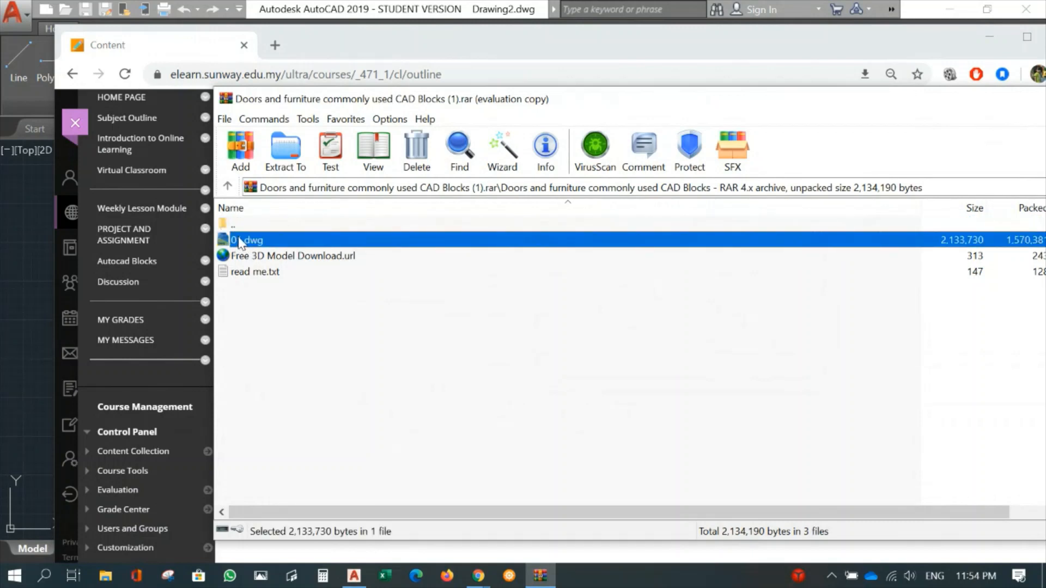
{"action": "left_click_drag", "start_coordinate": [239, 243], "coordinate": [184, 262]}
{"action": "mouse_move", "coordinate": [323, 509]}
{"action": "left_mouse_down"}
{"action": "mouse_move", "coordinate": [354, 576]}
{"action": "mouse_move", "coordinate": [520, 473]}
{"action": "left_mouse_up"}
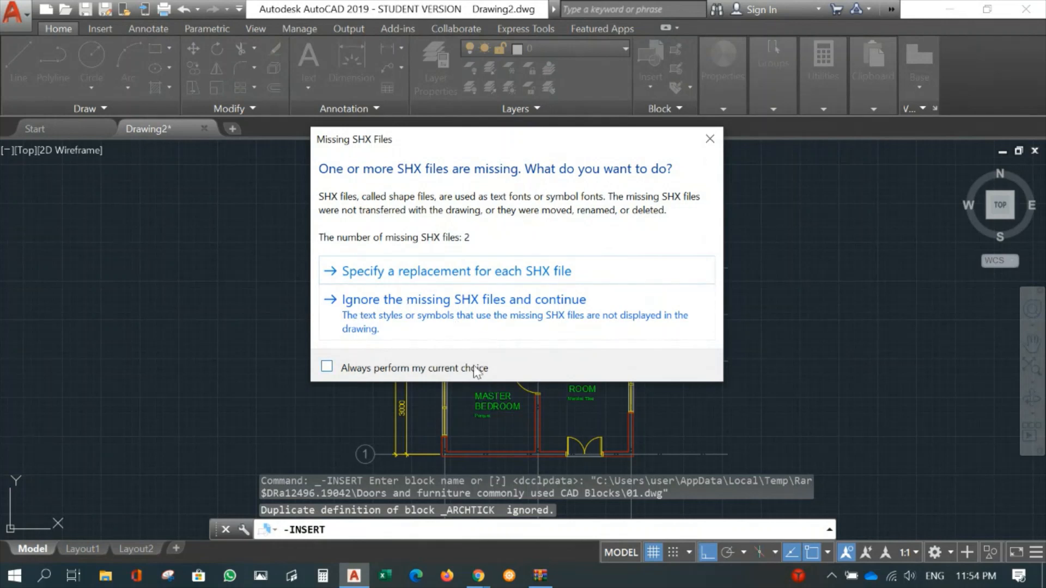
{"action": "left_click", "coordinate": [415, 312]}
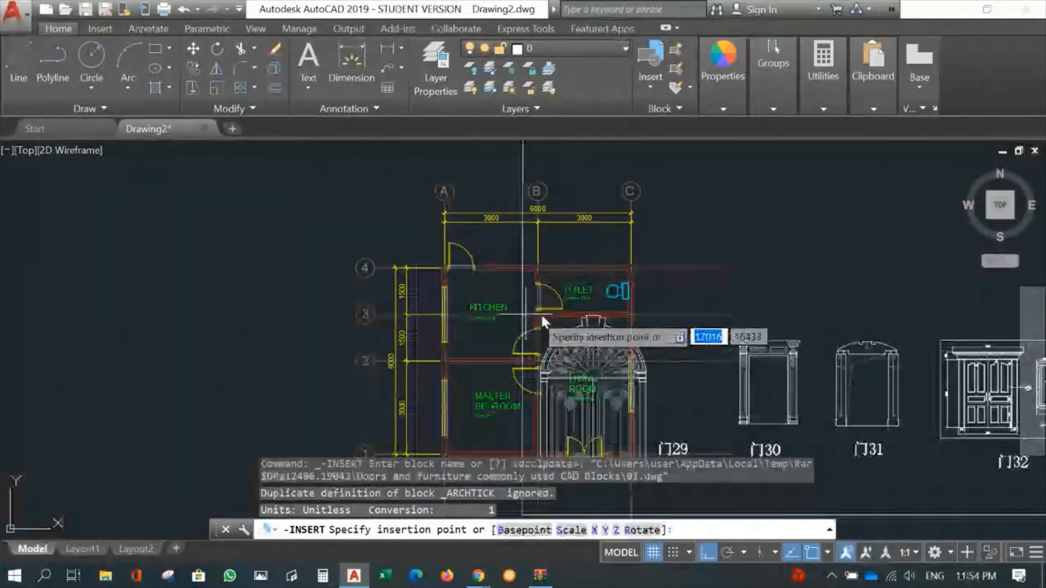
- Place the 01.dwg block to the right of the floor plan with X and Y scale 1 and rotation 0°
{"action": "scroll", "coordinate": [799, 324], "scroll_direction": "down", "scroll_amount": 6}
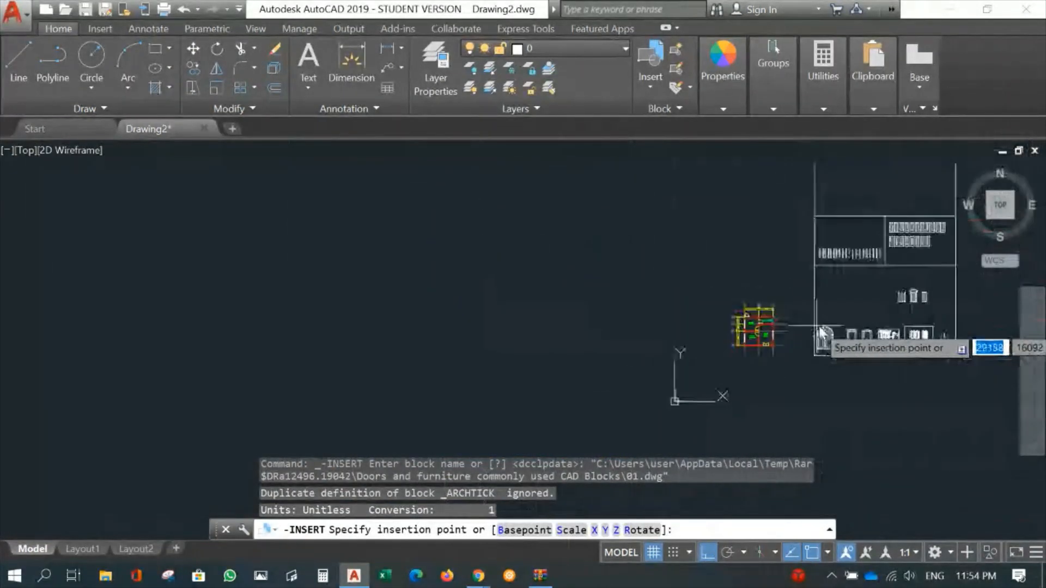
{"action": "middle_click_drag", "start_coordinate": [736, 333], "coordinate": [479, 338]}
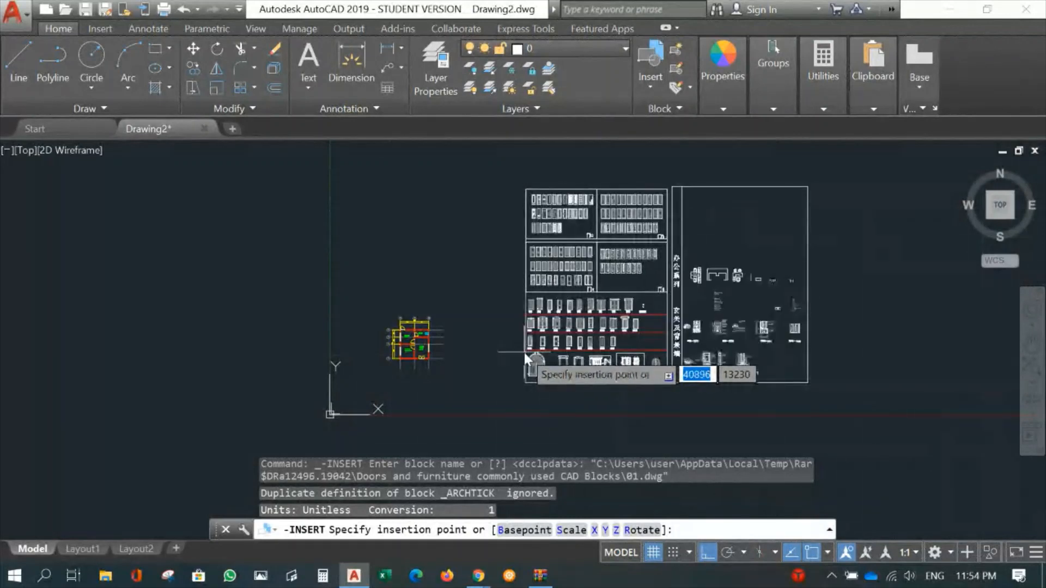
{"action": "left_click", "coordinate": [524, 353]}
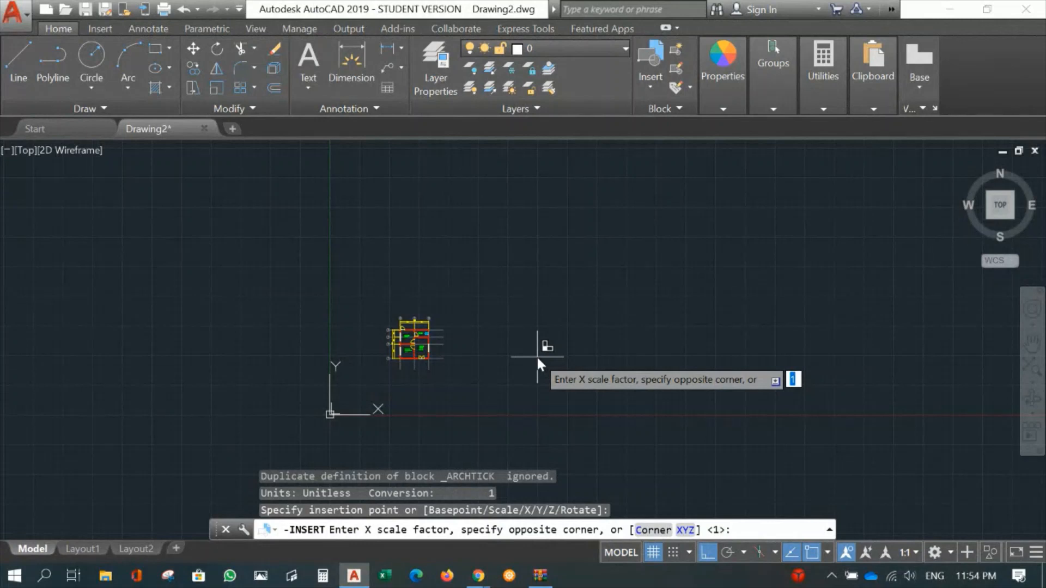
{"action": "key", "text": "Return"}
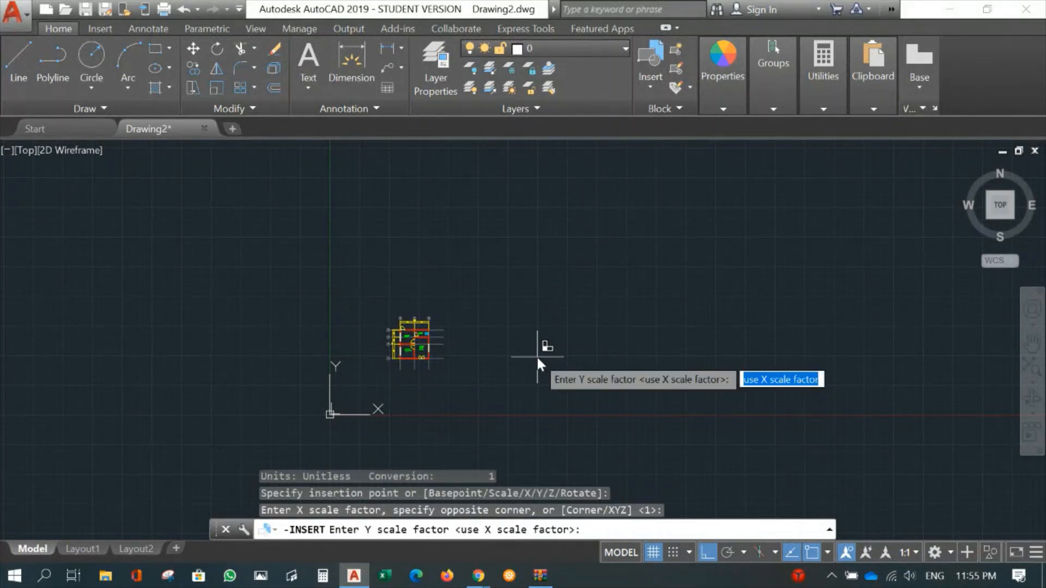
{"action": "key", "text": "Return"}
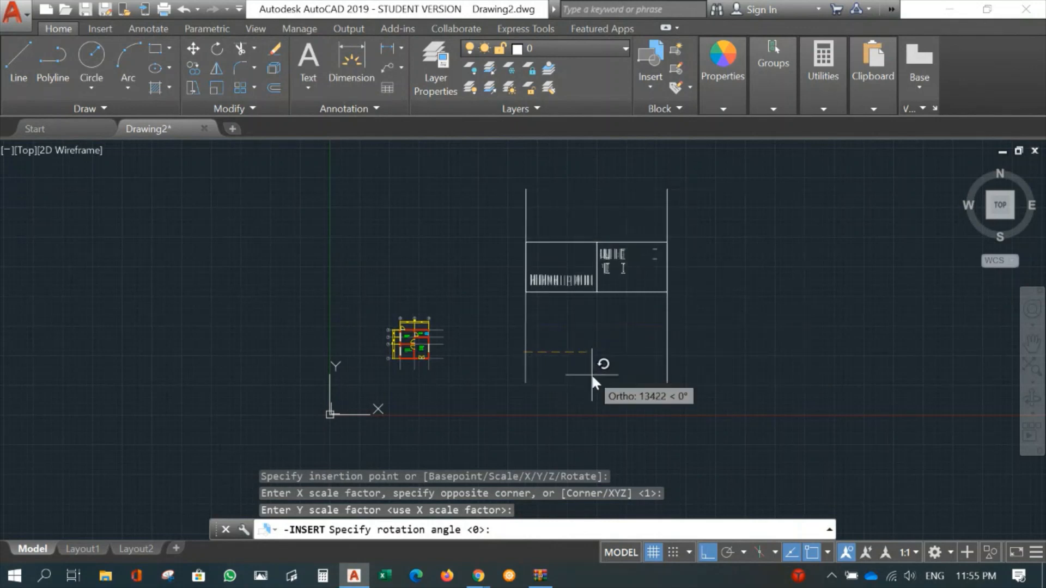
{"action": "left_click", "coordinate": [612, 375]}
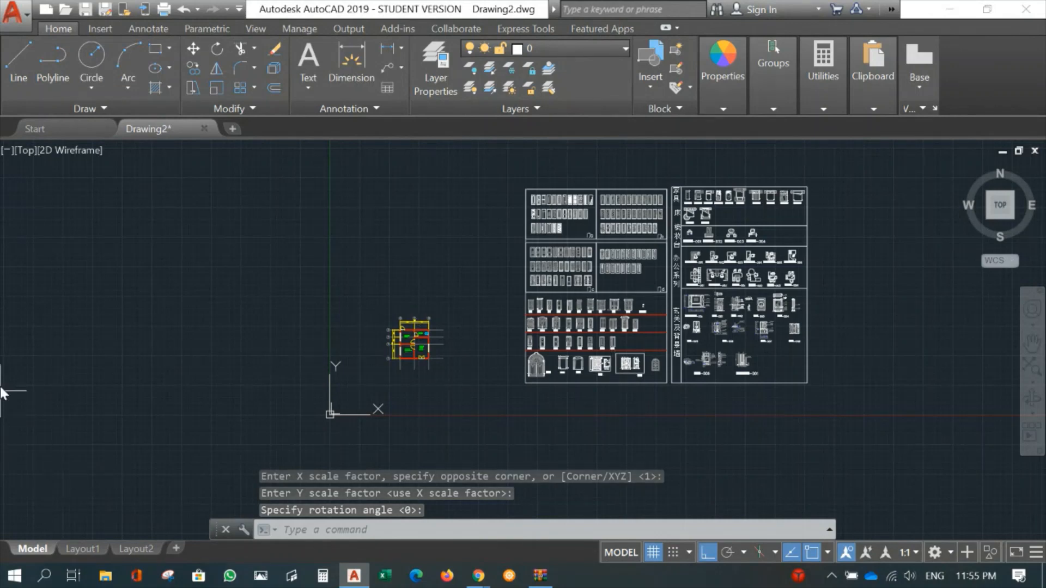
{"action": "middle_click_drag", "start_coordinate": [499, 321], "coordinate": [680, 337]}
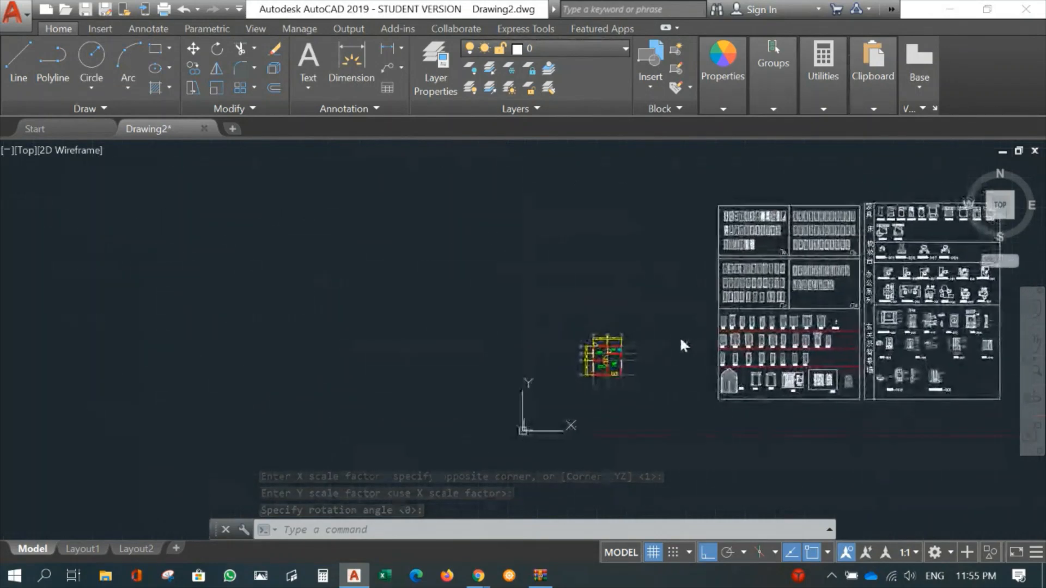
{"action": "scroll", "coordinate": [639, 359], "scroll_direction": "up", "scroll_amount": 3}
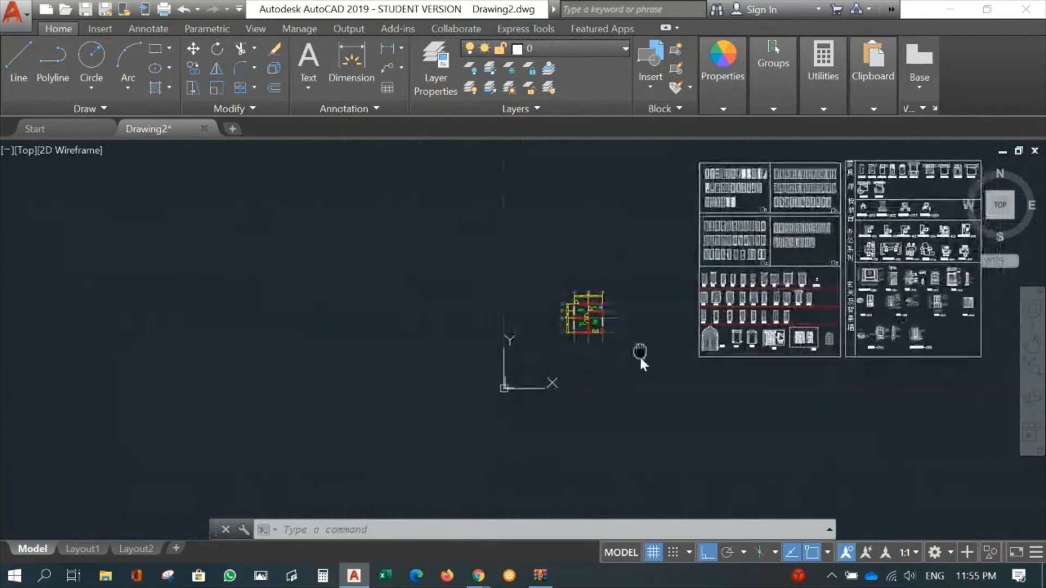
{"action": "scroll", "coordinate": [708, 272], "scroll_direction": "up", "scroll_amount": 2}
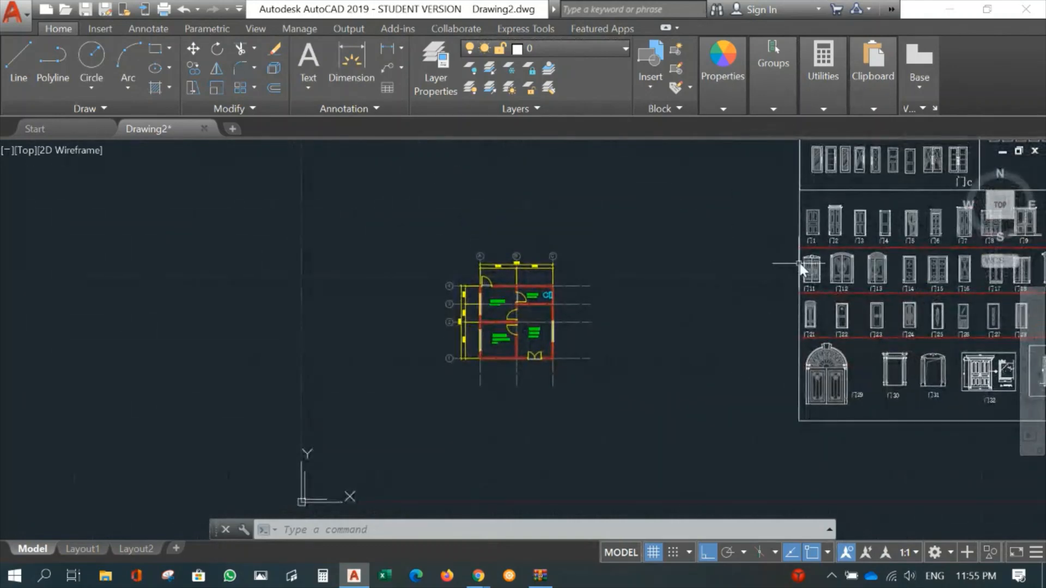
{"action": "mouse_move", "coordinate": [701, 285]}
{"action": "middle_mouse_down"}
{"action": "mouse_move", "coordinate": [704, 298]}
{"action": "mouse_move", "coordinate": [520, 340]}
{"action": "middle_mouse_up"}
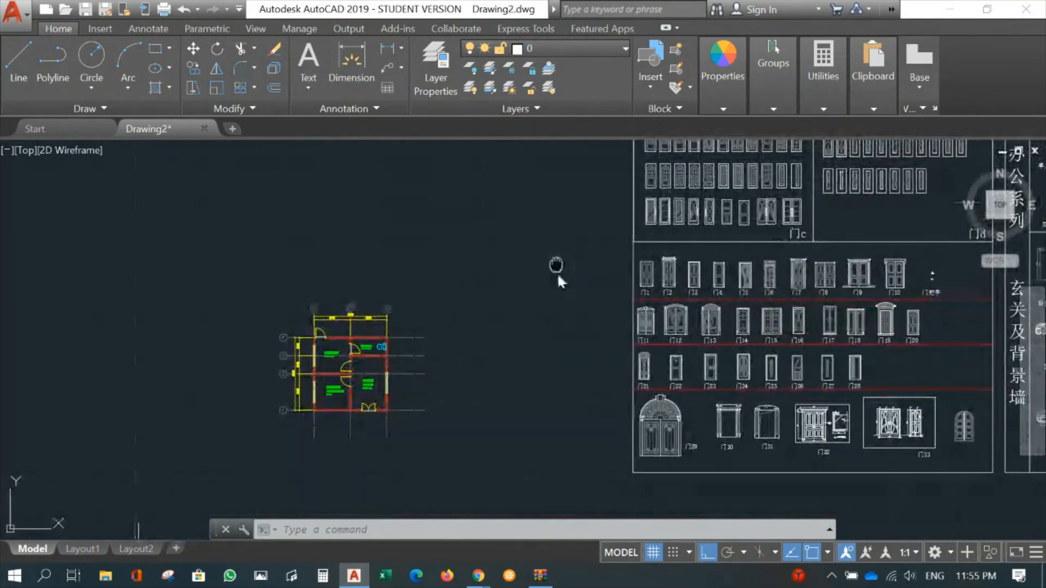
{"action": "mouse_move", "coordinate": [557, 272]}
{"action": "middle_mouse_down"}
{"action": "mouse_move", "coordinate": [703, 285]}
{"action": "mouse_move", "coordinate": [675, 237]}
{"action": "mouse_move", "coordinate": [675, 212]}
{"action": "middle_mouse_up"}
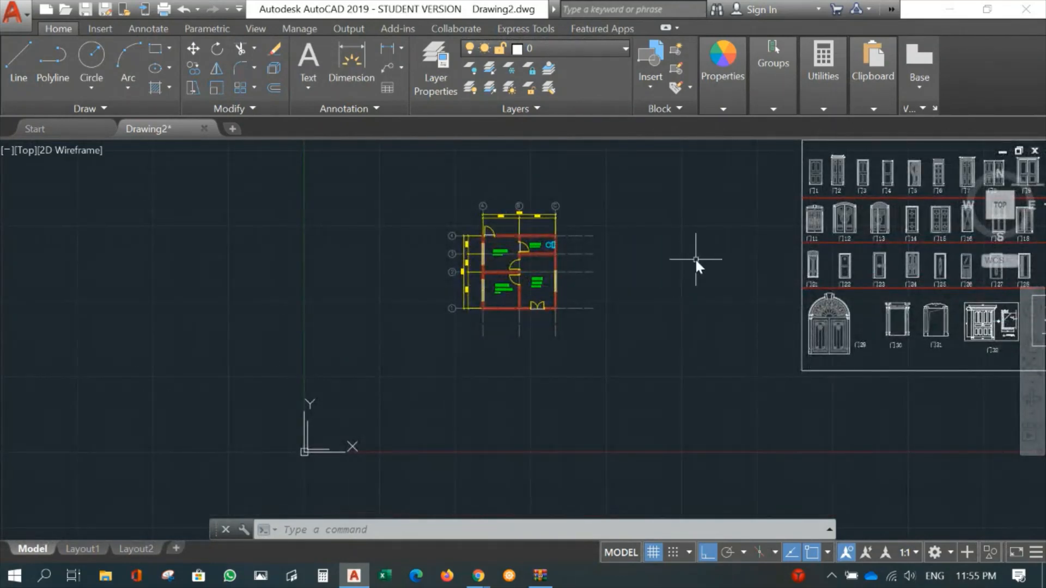
- Insert the double-bed block 双人床4 with its headboard edge on the inner face of the master bedroom's wall along grid line 1
{"action": "left_click", "coordinate": [642, 90]}
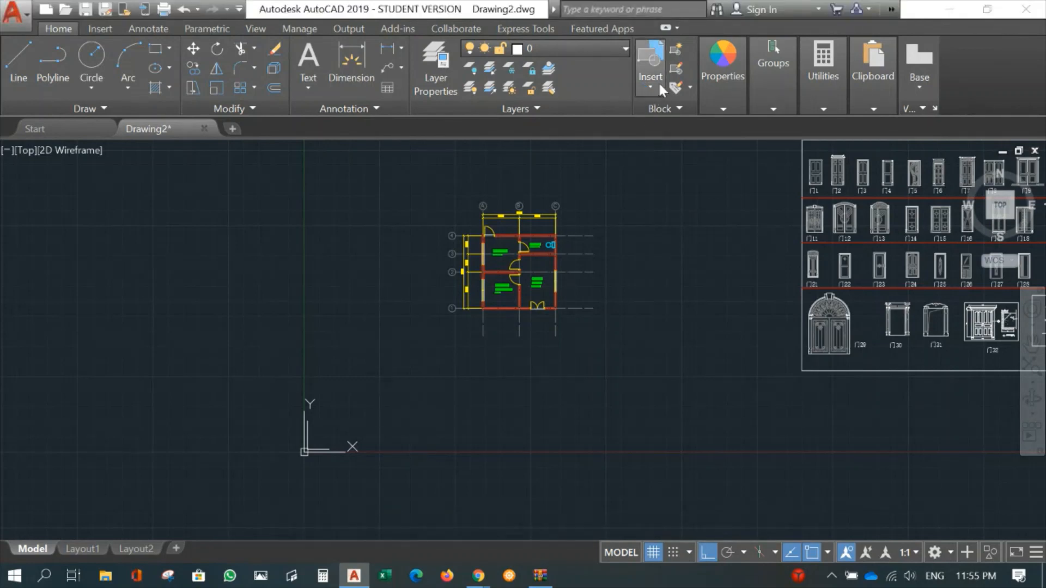
{"action": "left_click", "coordinate": [650, 83]}
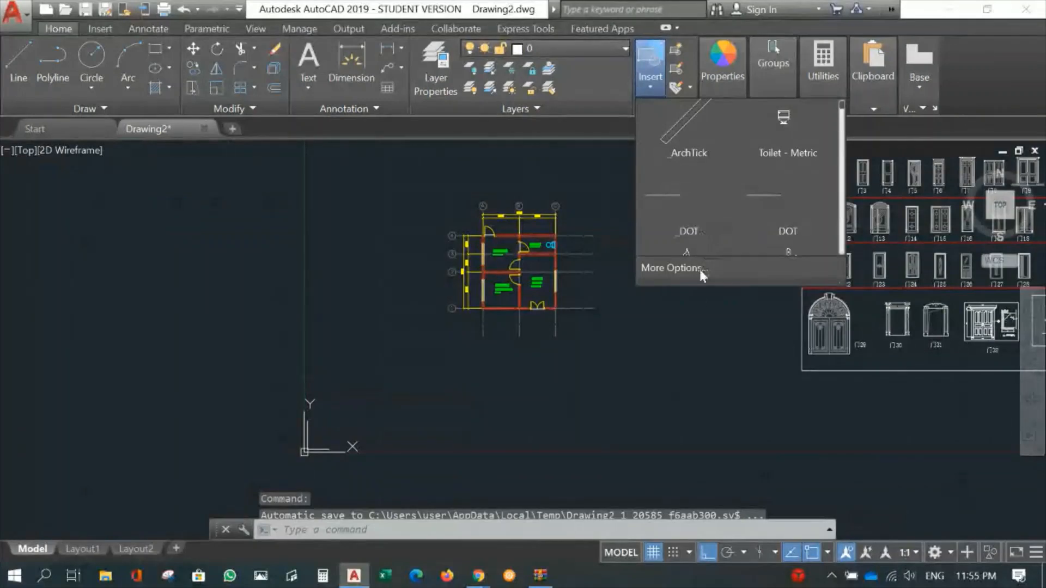
{"action": "scroll", "coordinate": [726, 179], "scroll_direction": "down", "scroll_amount": 1}
{"action": "scroll", "coordinate": [728, 177], "scroll_direction": "down", "scroll_amount": 2}
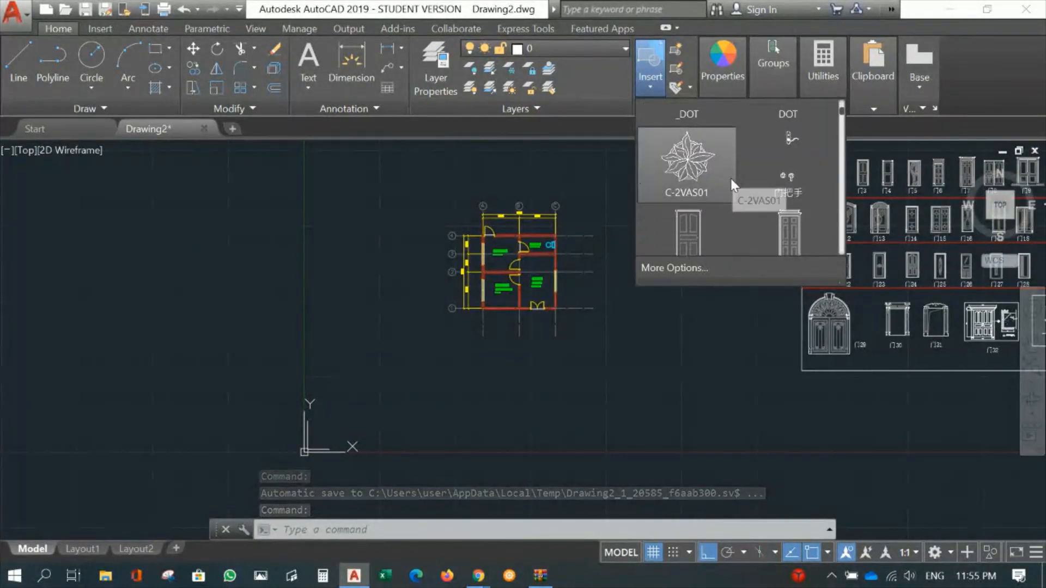
{"action": "scroll", "coordinate": [730, 175], "scroll_direction": "down", "scroll_amount": 2}
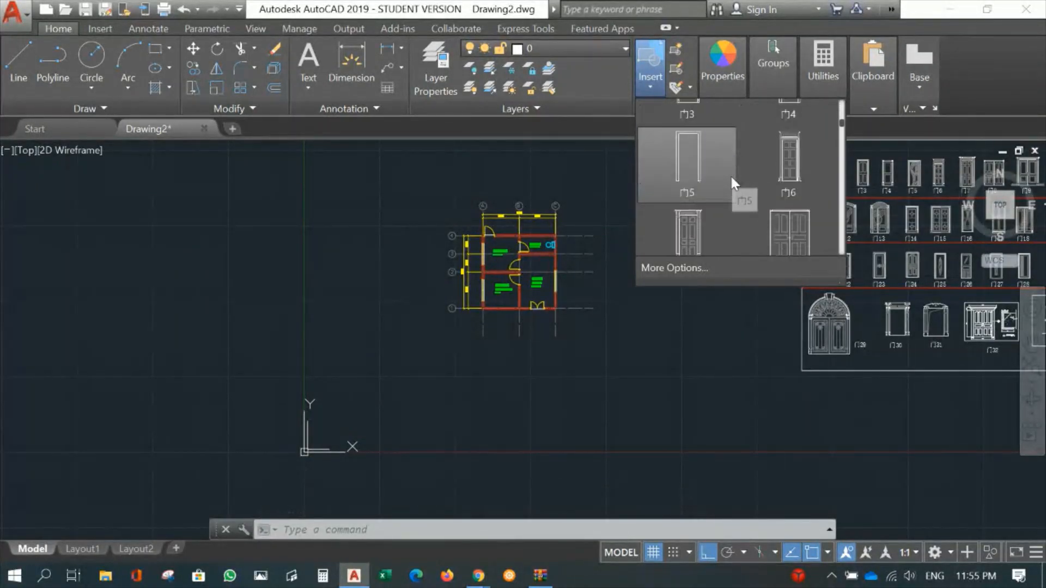
{"action": "scroll", "coordinate": [730, 176], "scroll_direction": "down", "scroll_amount": 3}
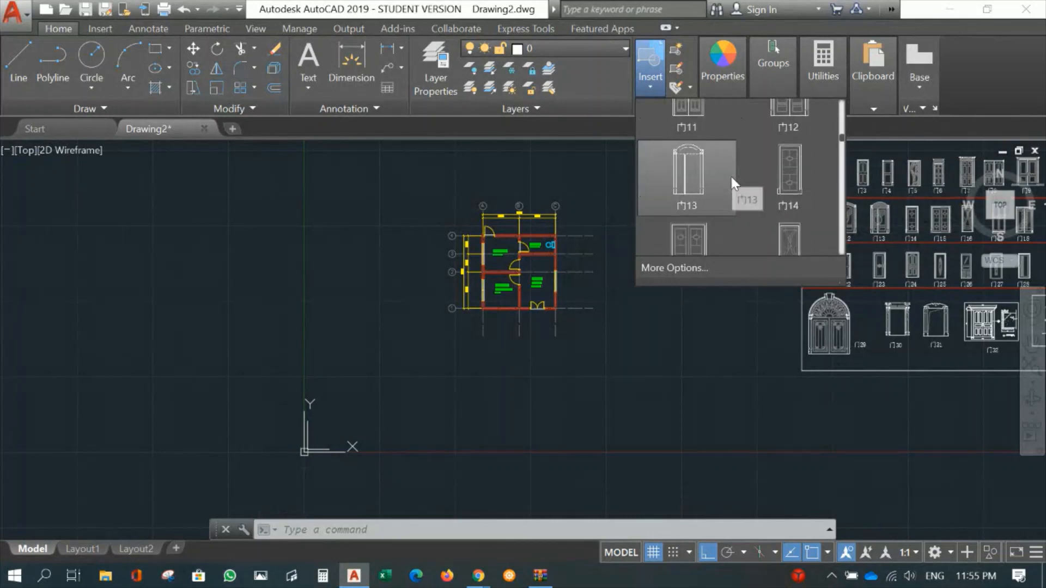
{"action": "scroll", "coordinate": [729, 175], "scroll_direction": "down", "scroll_amount": 3}
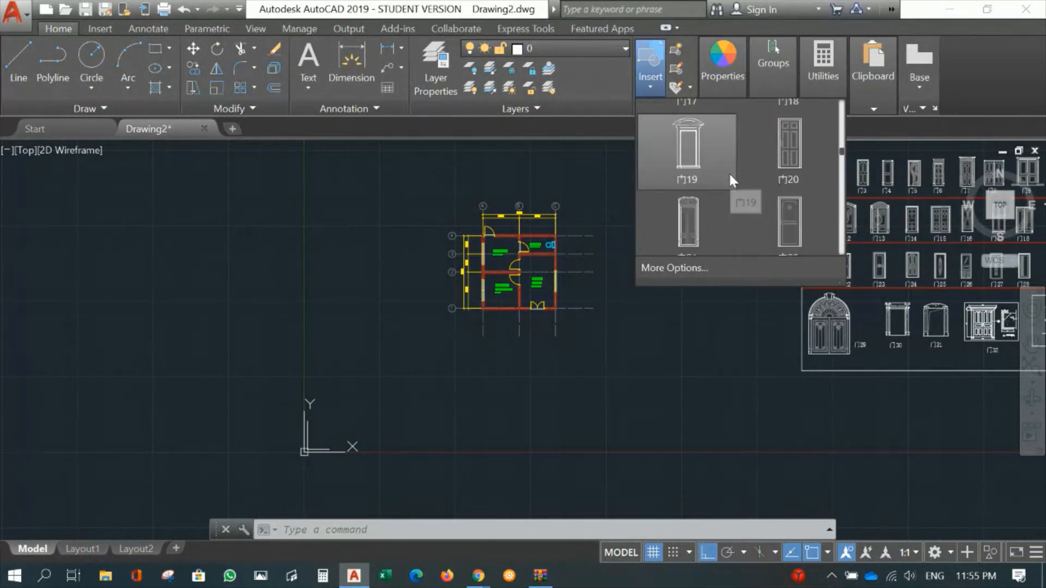
{"action": "scroll", "coordinate": [729, 180], "scroll_direction": "down", "scroll_amount": 3}
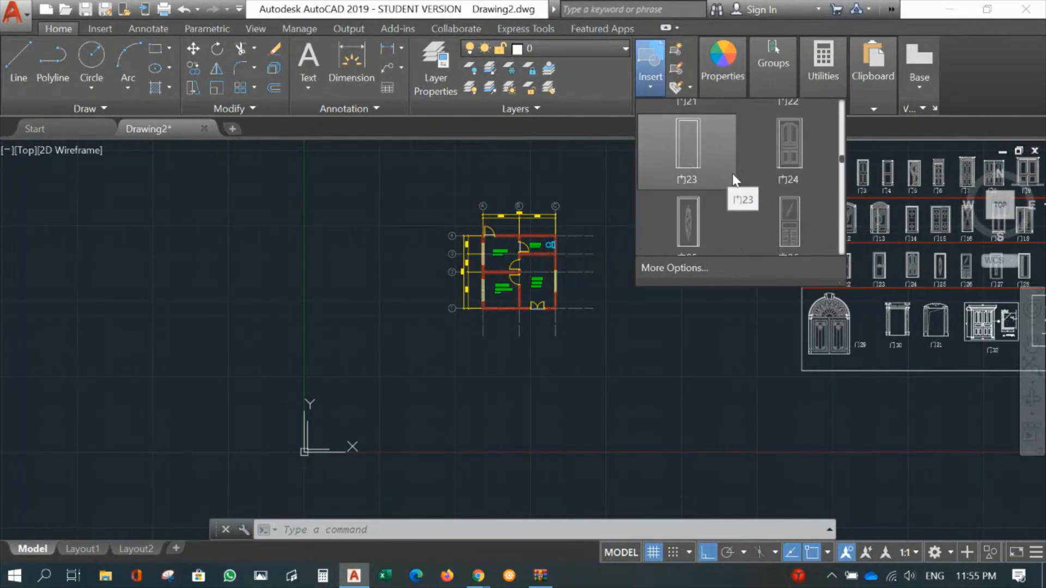
{"action": "scroll", "coordinate": [729, 177], "scroll_direction": "down", "scroll_amount": 6}
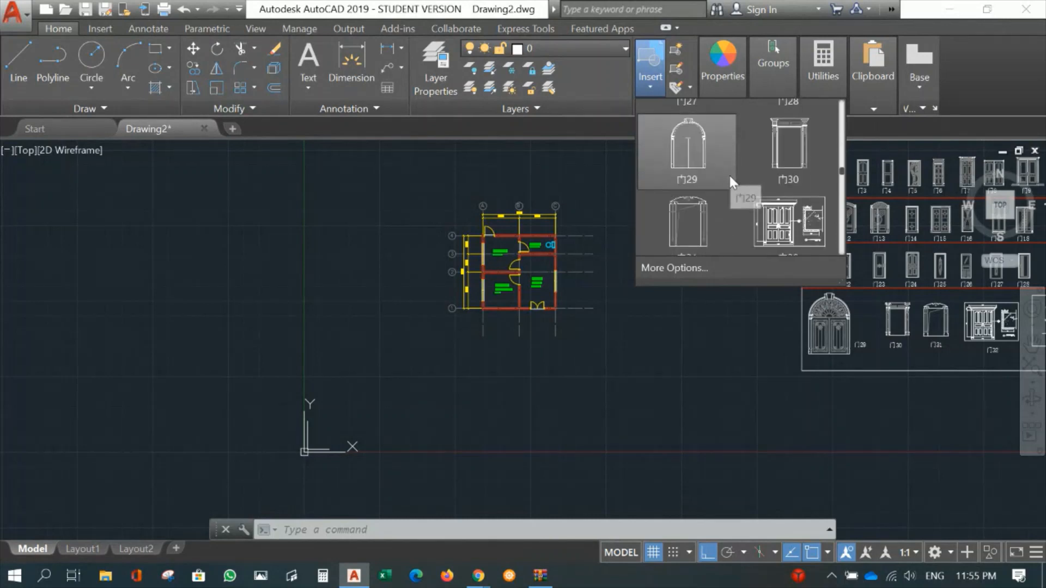
{"action": "scroll", "coordinate": [701, 181], "scroll_direction": "down", "scroll_amount": 4}
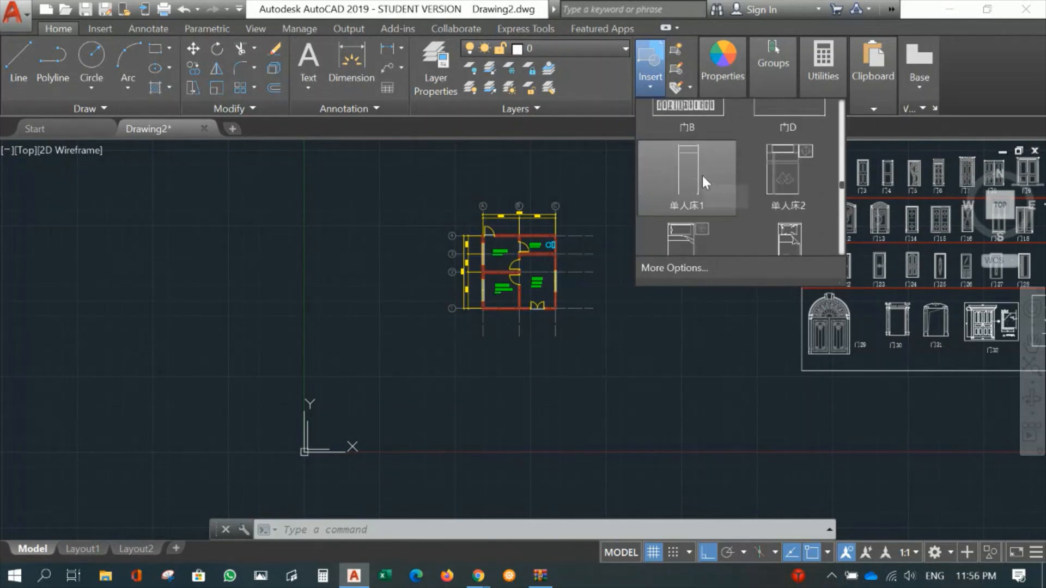
{"action": "scroll", "coordinate": [724, 189], "scroll_direction": "down", "scroll_amount": 5}
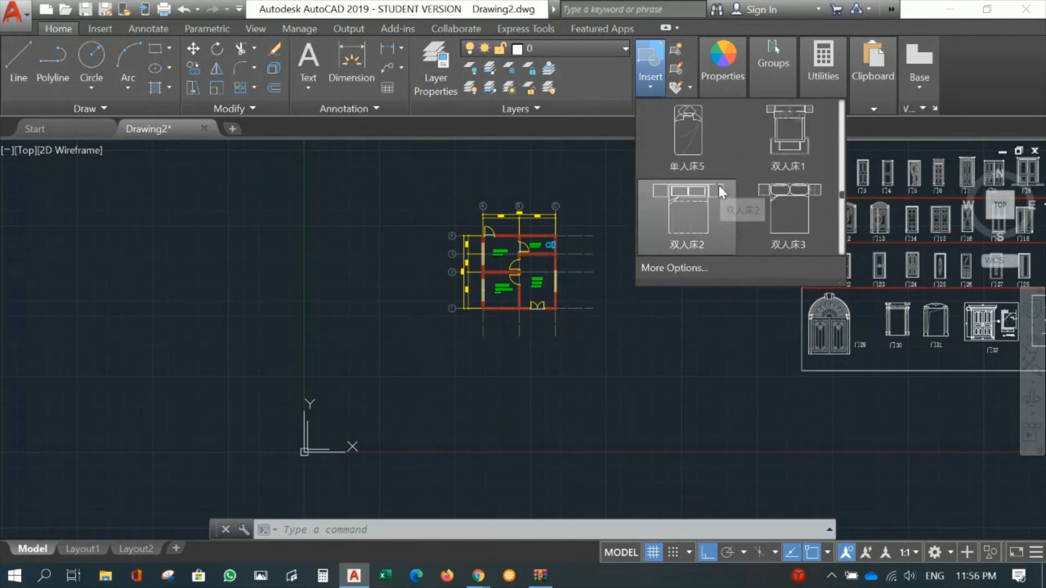
{"action": "scroll", "coordinate": [734, 177], "scroll_direction": "down", "scroll_amount": 2}
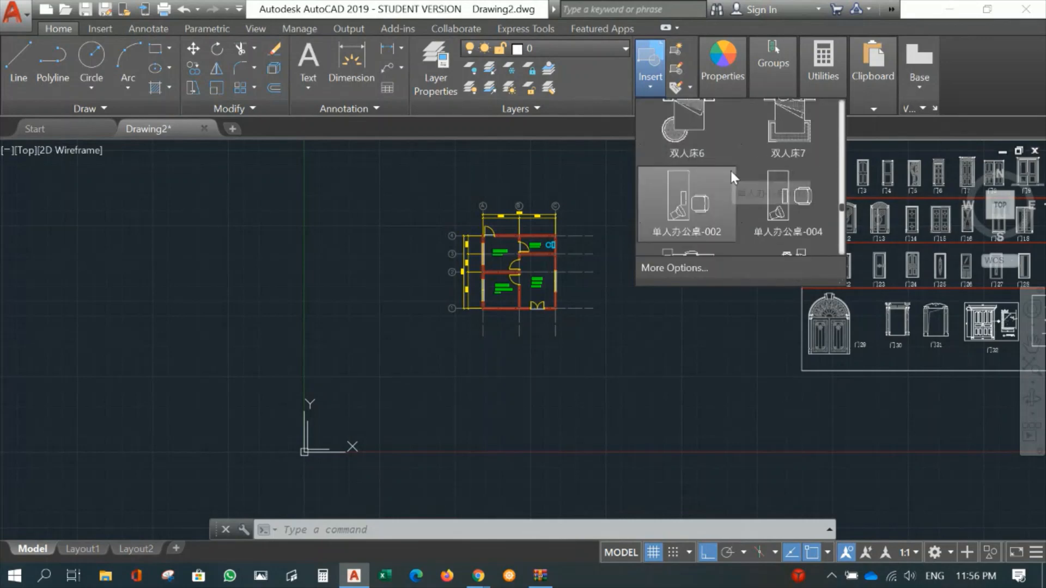
{"action": "left_click", "coordinate": [727, 175]}
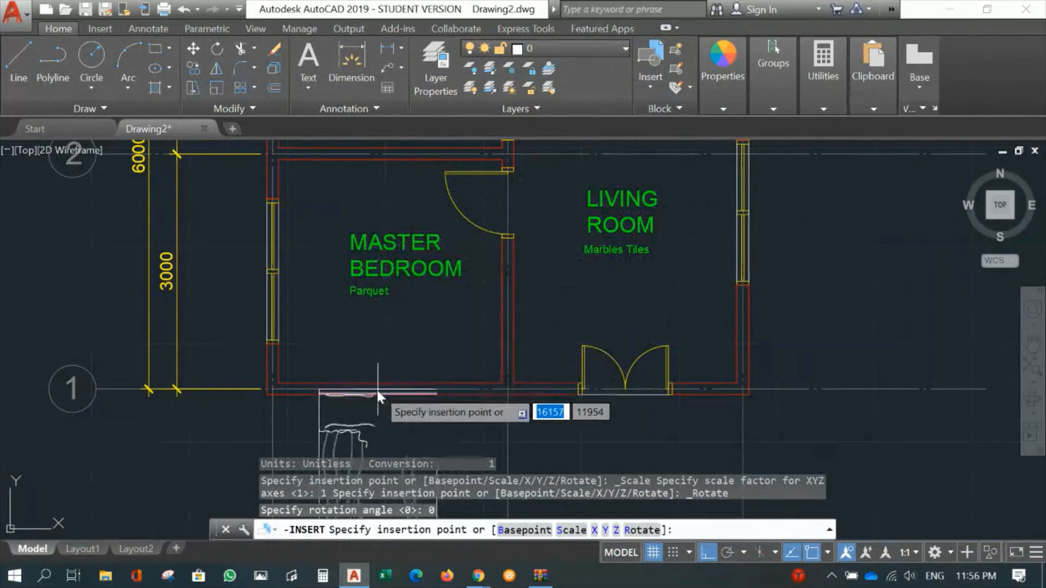
{"action": "scroll", "coordinate": [391, 383], "scroll_direction": "up", "scroll_amount": 5}
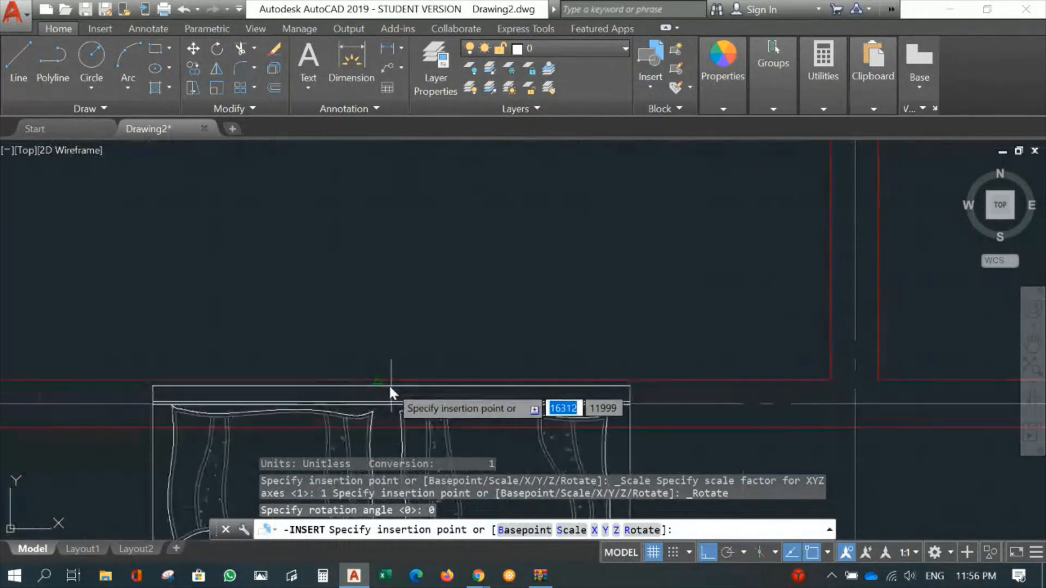
{"action": "scroll", "coordinate": [492, 279], "scroll_direction": "down", "scroll_amount": 5}
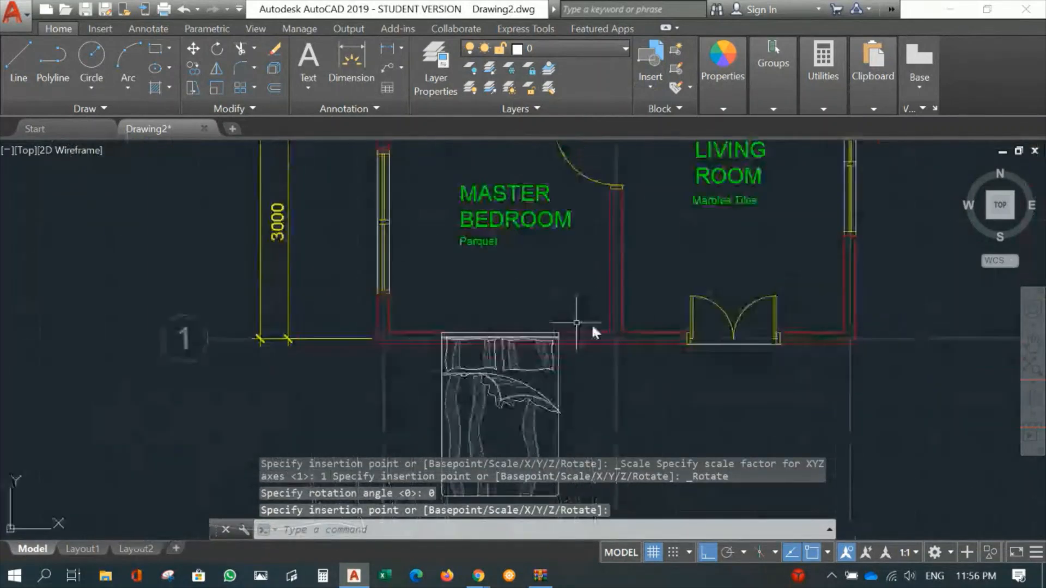
{"action": "scroll", "coordinate": [599, 400], "scroll_direction": "up", "scroll_amount": 1}
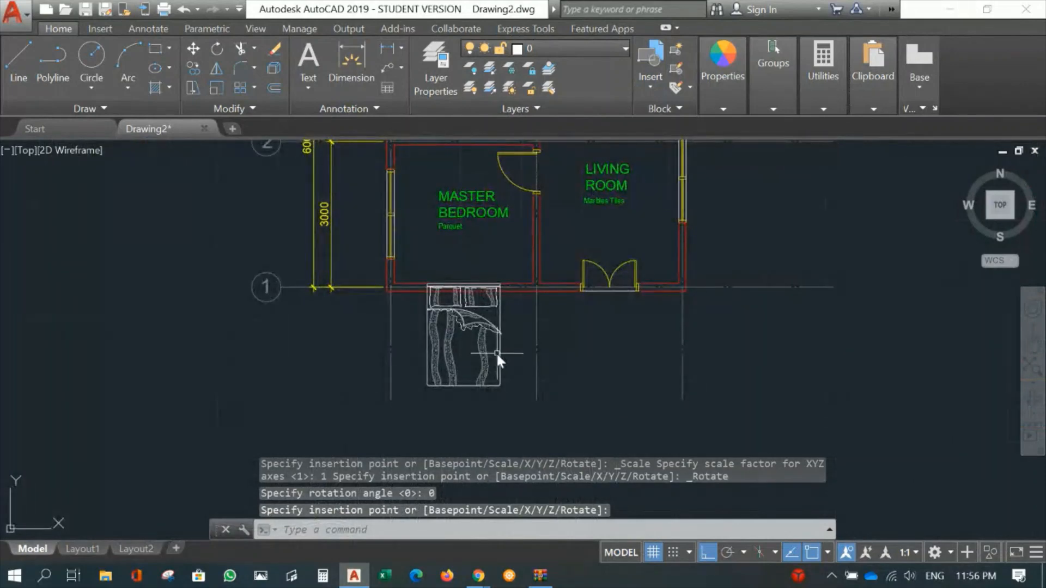
- Rotate the bed 180° about the middle of its headboard edge so that it lies inside the master bedroom
{"action": "type", "text": "RO"}
{"action": "key", "text": "Return"}
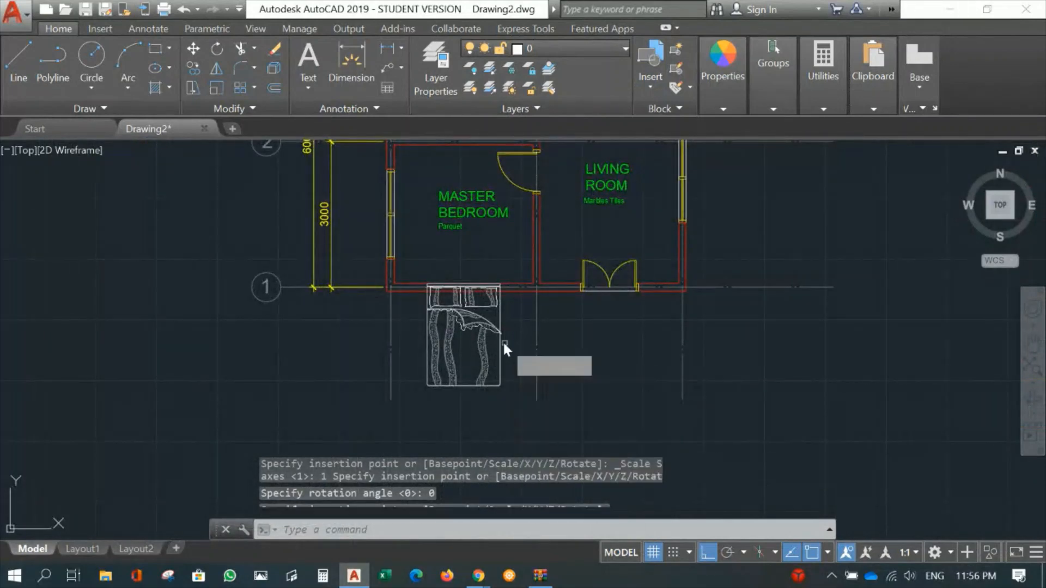
{"action": "left_click", "coordinate": [479, 327]}
{"action": "key", "text": "Return"}
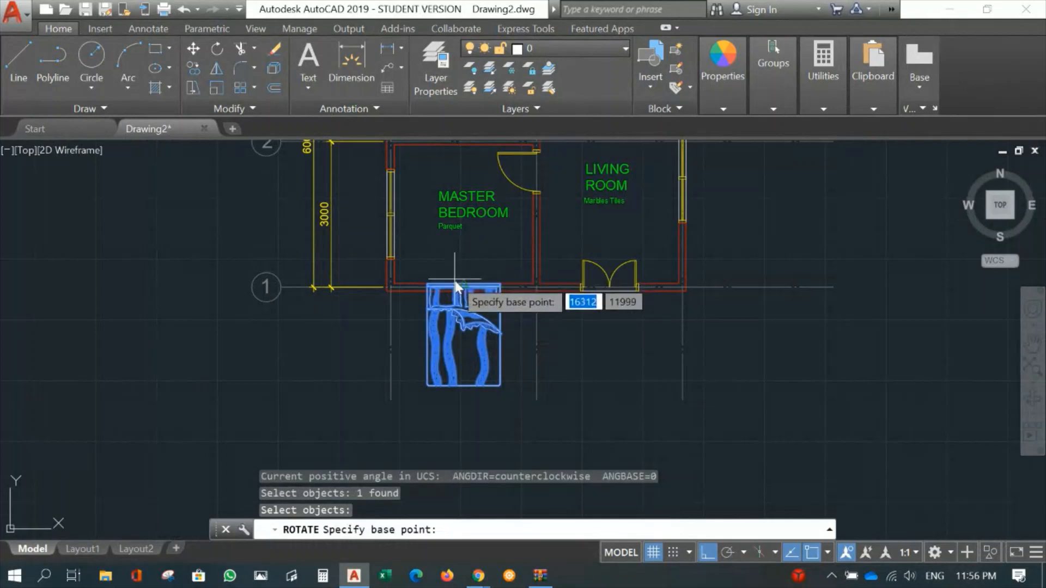
{"action": "scroll", "coordinate": [462, 284], "scroll_direction": "up", "scroll_amount": 2}
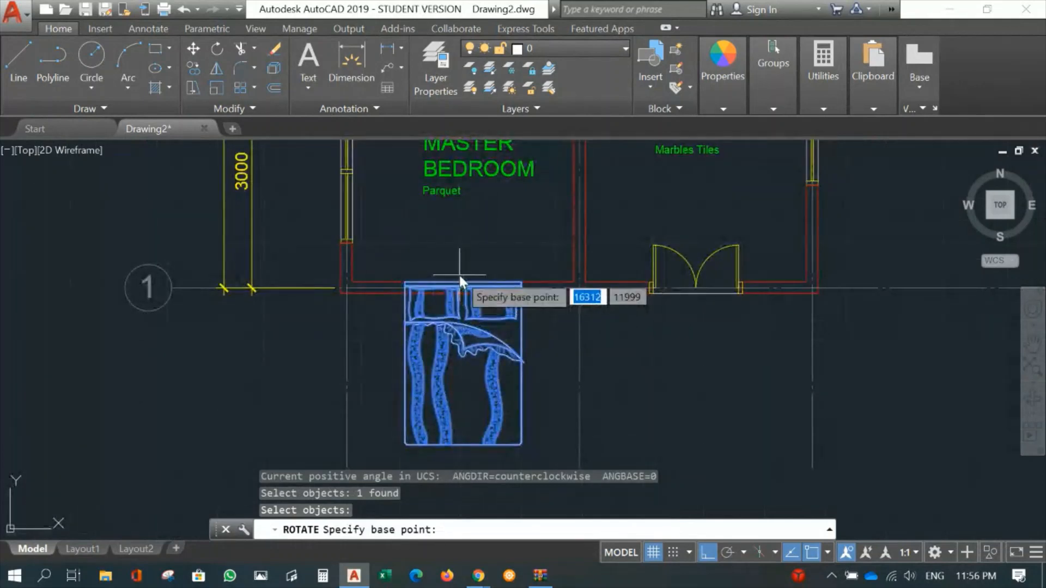
{"action": "left_click", "coordinate": [463, 283]}
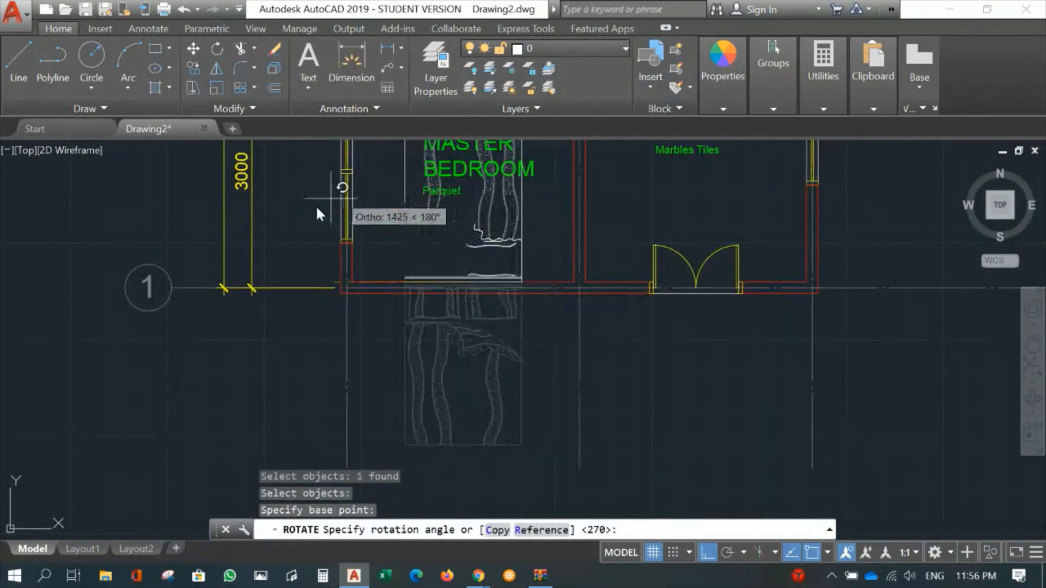
{"action": "left_click", "coordinate": [180, 374]}
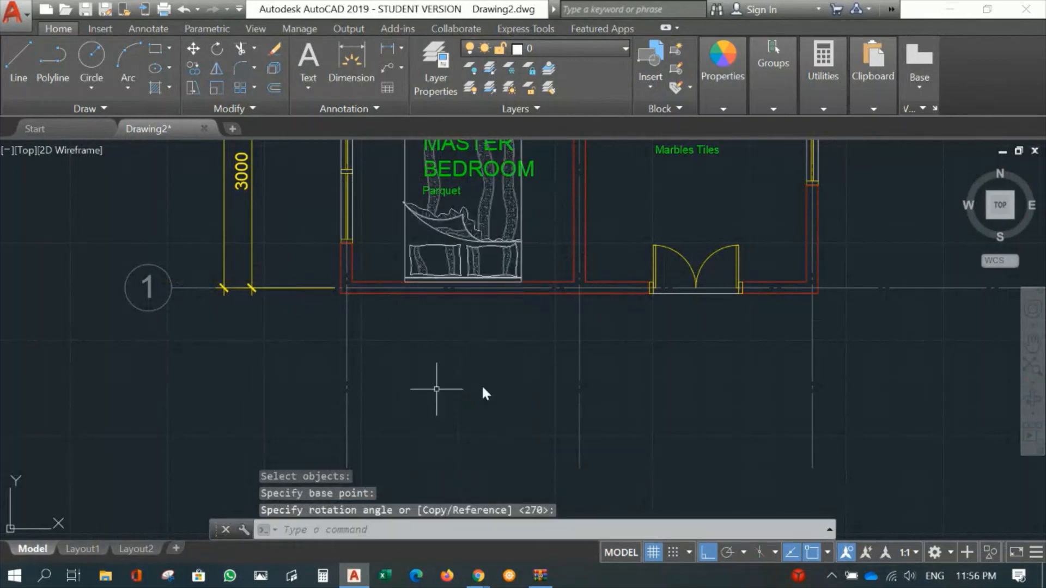
- Move the bed about 300 mm horizontally along the wall, towards the master bedroom's window
{"action": "scroll", "coordinate": [534, 373], "scroll_direction": "down", "scroll_amount": 3}
{"action": "scroll", "coordinate": [544, 404], "scroll_direction": "up", "scroll_amount": 2}
{"action": "scroll", "coordinate": [505, 384], "scroll_direction": "up", "scroll_amount": 2}
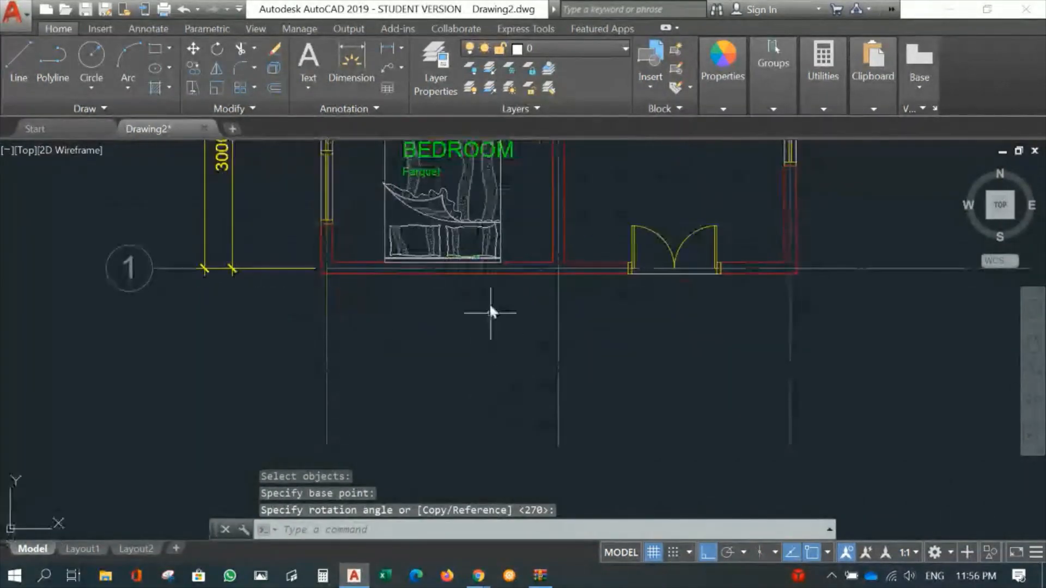
{"action": "middle_click_drag", "start_coordinate": [497, 290], "coordinate": [495, 427]}
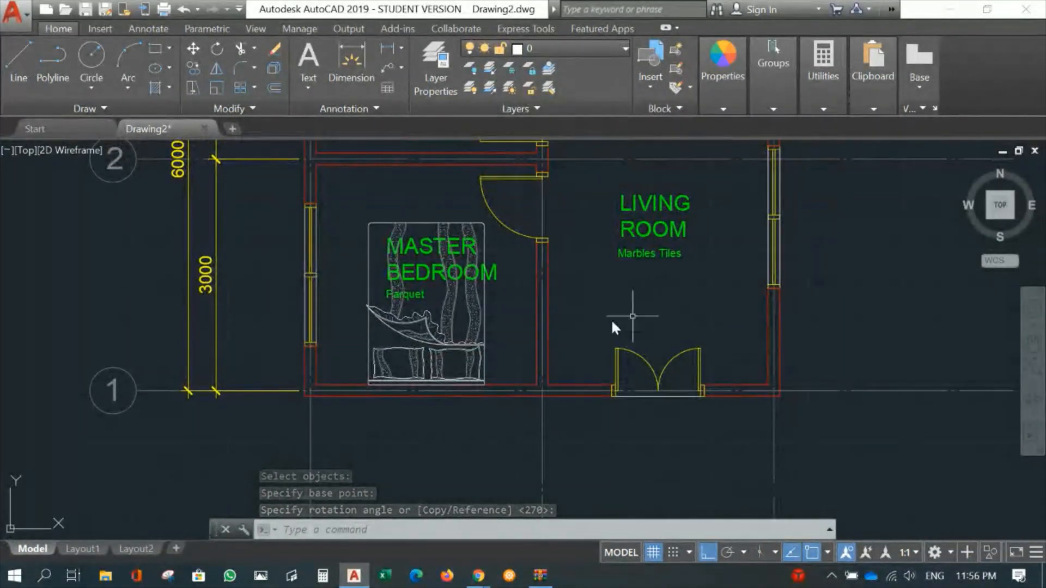
{"action": "type", "text": "m"}
{"action": "key", "text": "Return"}
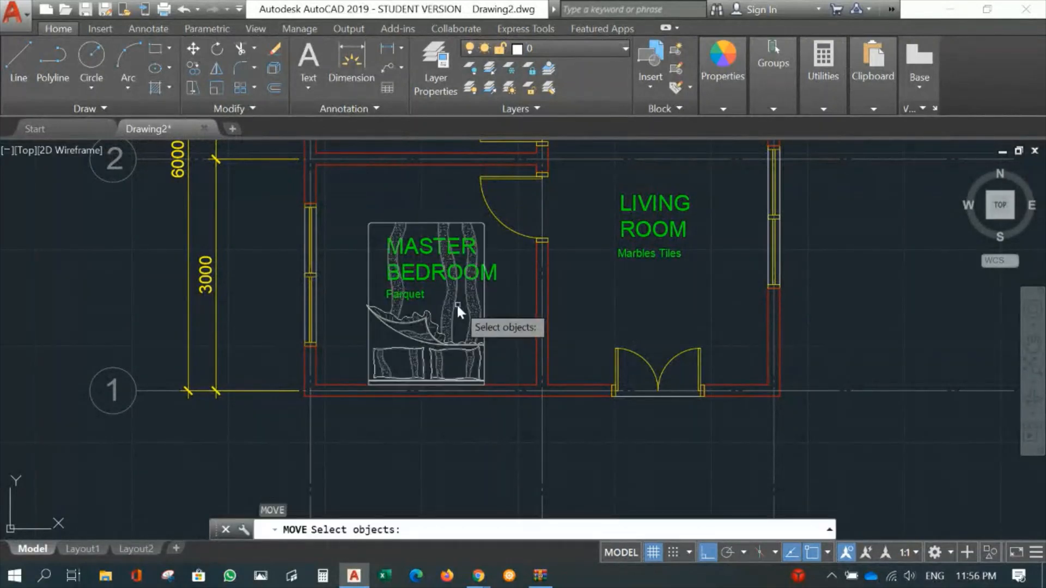
{"action": "left_click", "coordinate": [451, 305]}
{"action": "key", "text": "Return"}
{"action": "left_click", "coordinate": [502, 316]}
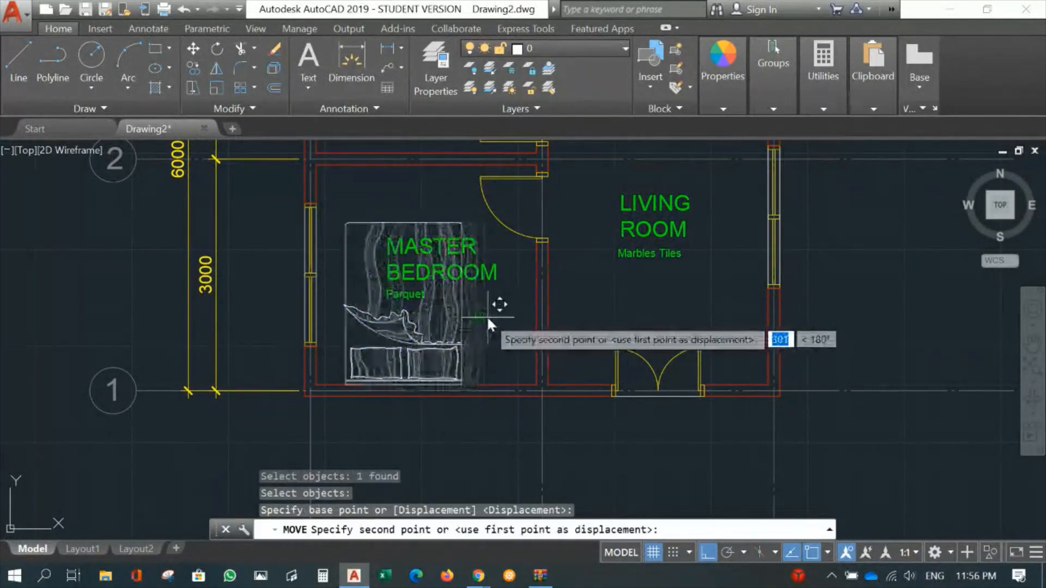
{"action": "left_click", "coordinate": [486, 316]}
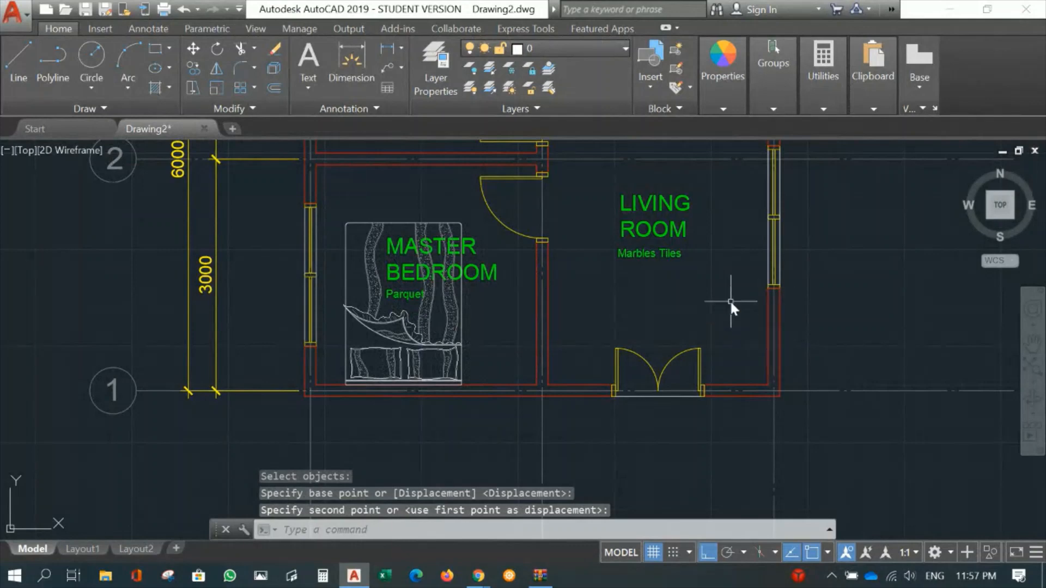
- Insert the armchair block FUCH-P01 in the living room, just above grid line 2 and near the wall along grid line C
{"action": "scroll", "coordinate": [727, 286], "scroll_direction": "down", "scroll_amount": 4}
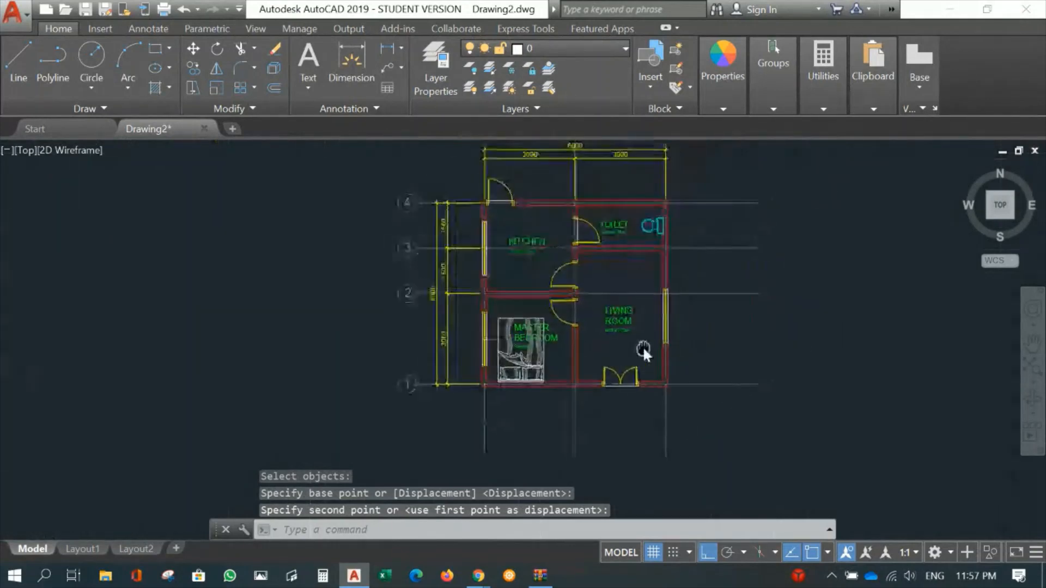
{"action": "left_click", "coordinate": [650, 90]}
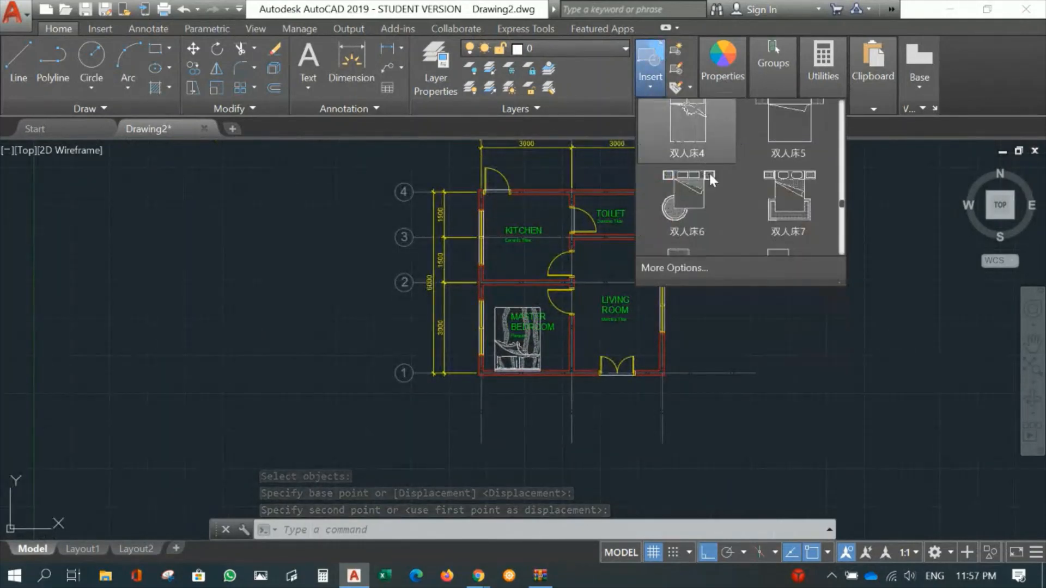
{"action": "scroll", "coordinate": [728, 183], "scroll_direction": "down", "scroll_amount": 3}
{"action": "scroll", "coordinate": [758, 190], "scroll_direction": "down", "scroll_amount": 1}
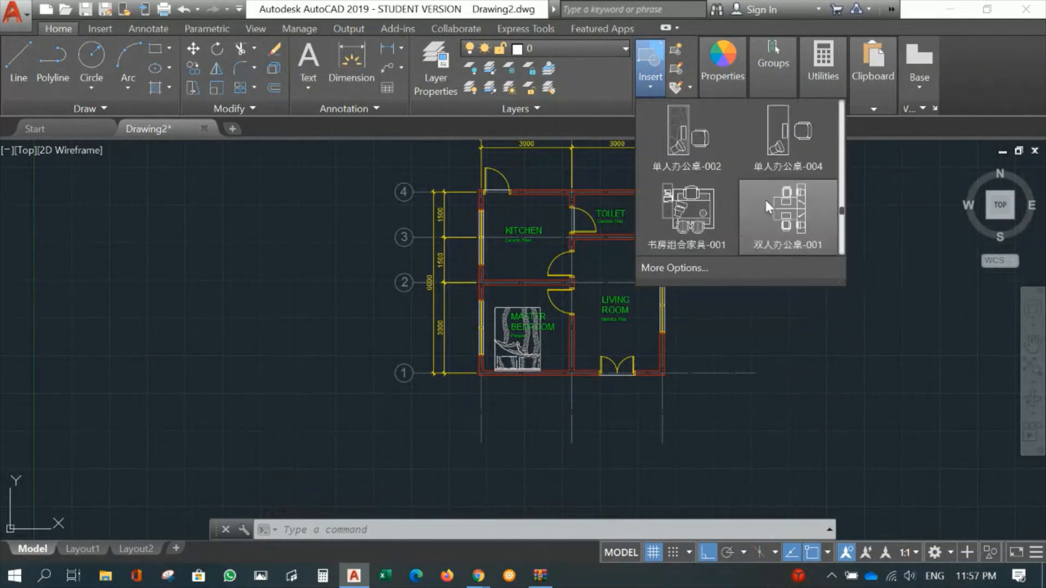
{"action": "scroll", "coordinate": [725, 199], "scroll_direction": "down", "scroll_amount": 3}
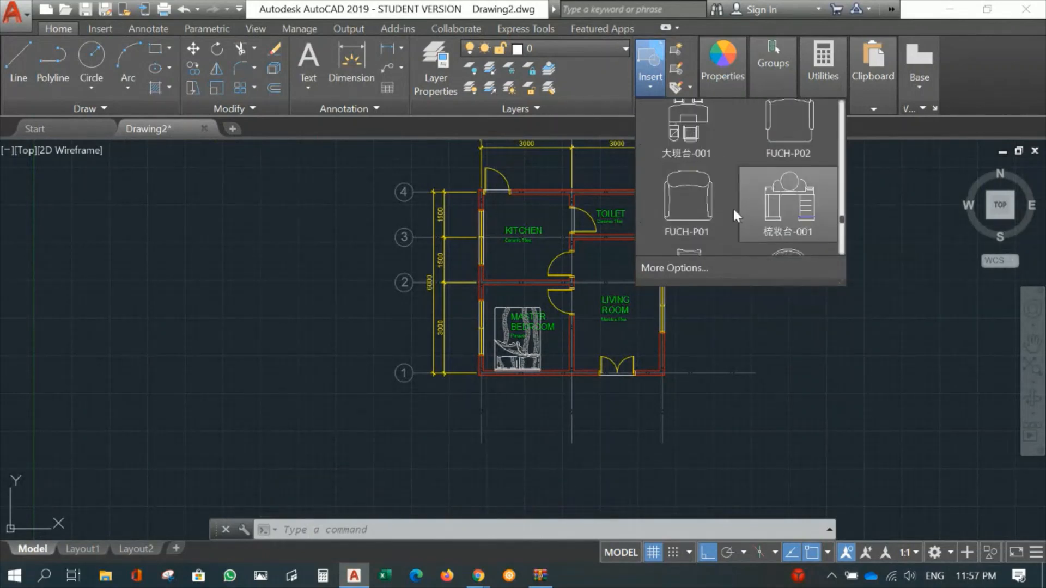
{"action": "left_click", "coordinate": [693, 205]}
{"action": "scroll", "coordinate": [634, 272], "scroll_direction": "up", "scroll_amount": 4}
{"action": "scroll", "coordinate": [634, 273], "scroll_direction": "up", "scroll_amount": 2}
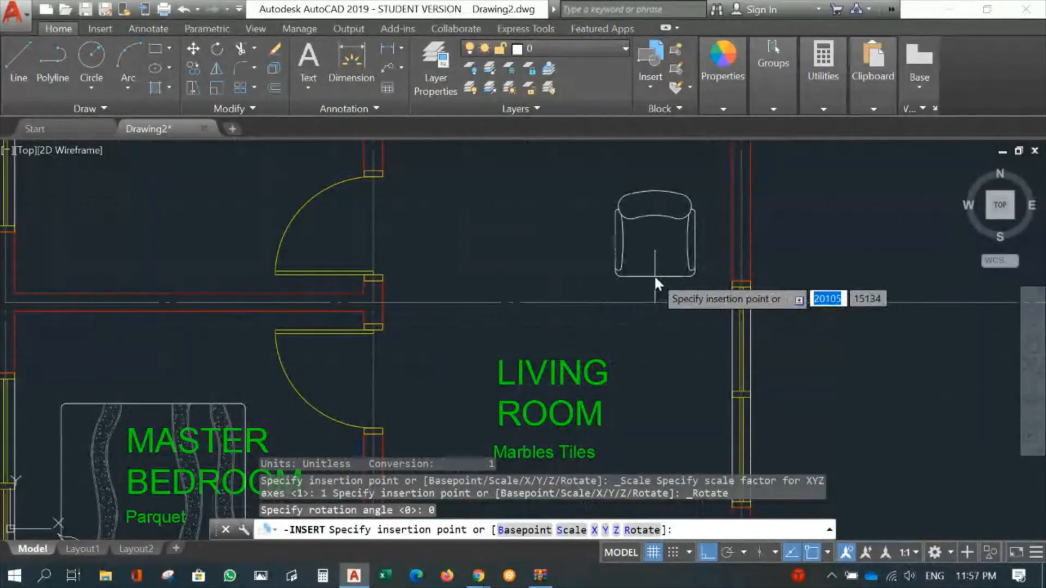
{"action": "left_click", "coordinate": [655, 275]}
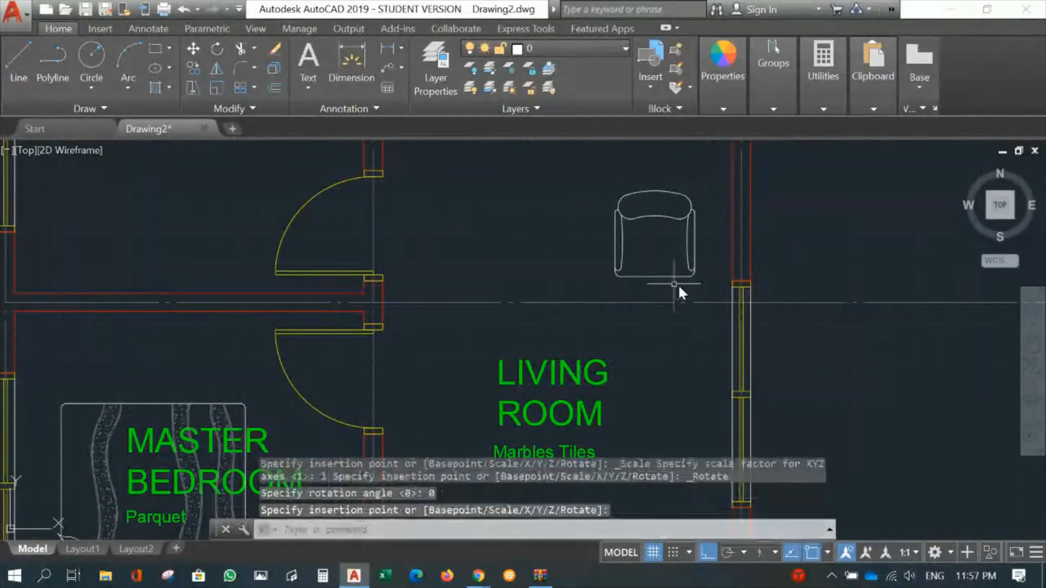
{"action": "left_click", "coordinate": [653, 81]}
{"action": "scroll", "coordinate": [696, 187], "scroll_direction": "down", "scroll_amount": 6}
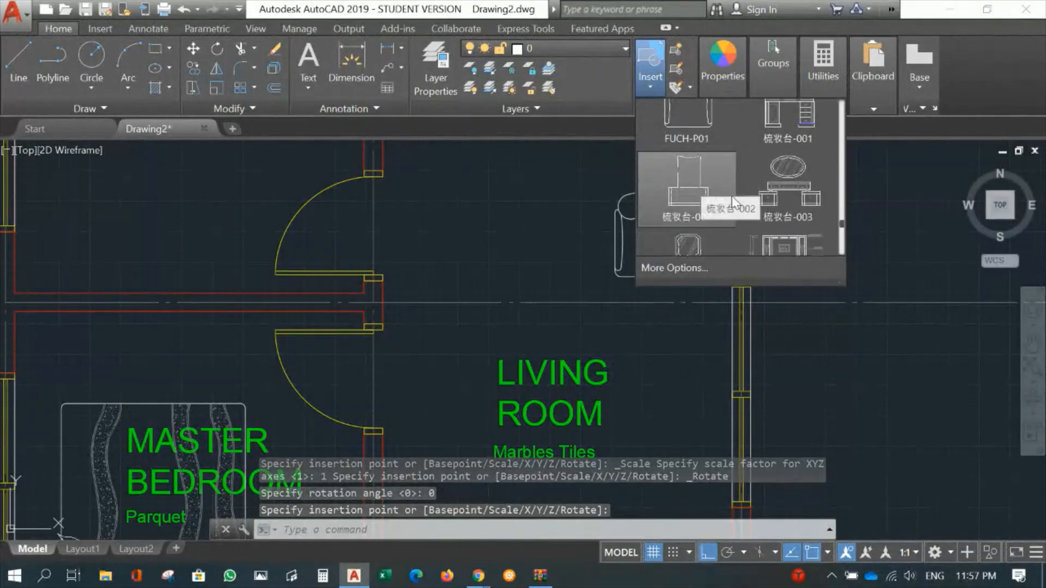
{"action": "scroll", "coordinate": [747, 209], "scroll_direction": "down", "scroll_amount": 5}
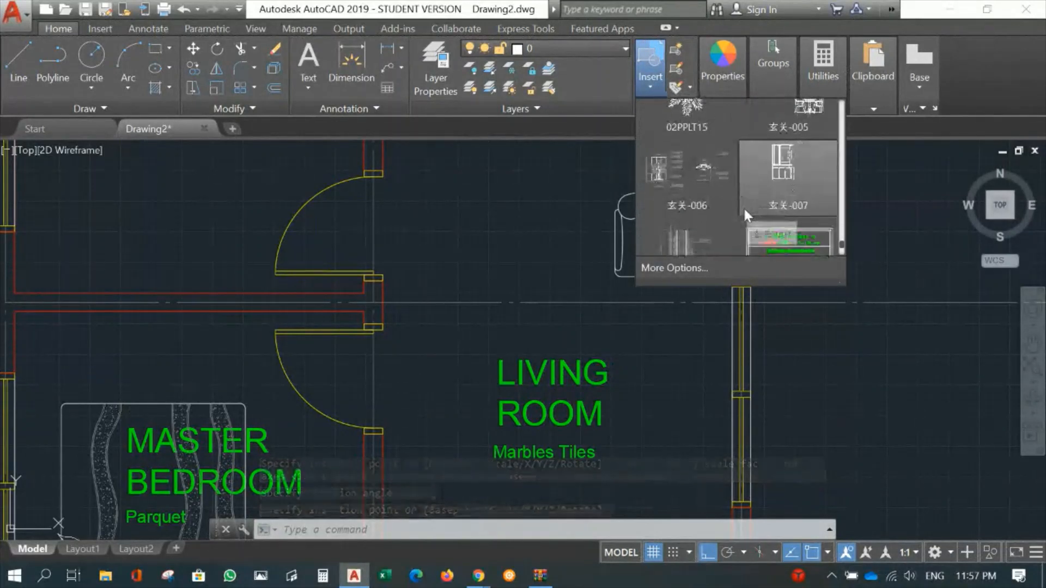
{"action": "scroll", "coordinate": [767, 204], "scroll_direction": "up", "scroll_amount": 6}
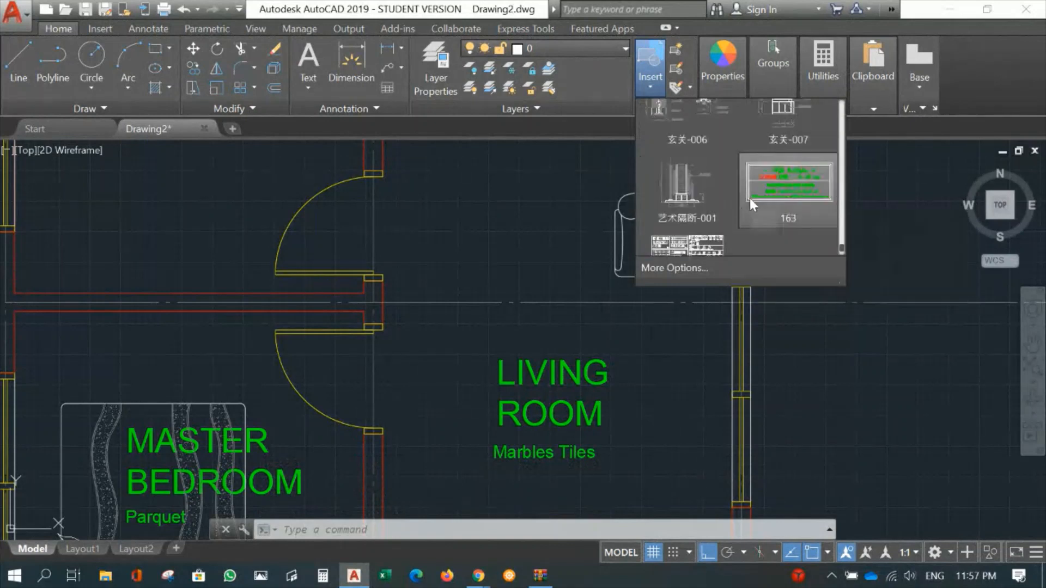
{"action": "scroll", "coordinate": [725, 202], "scroll_direction": "up", "scroll_amount": 5}
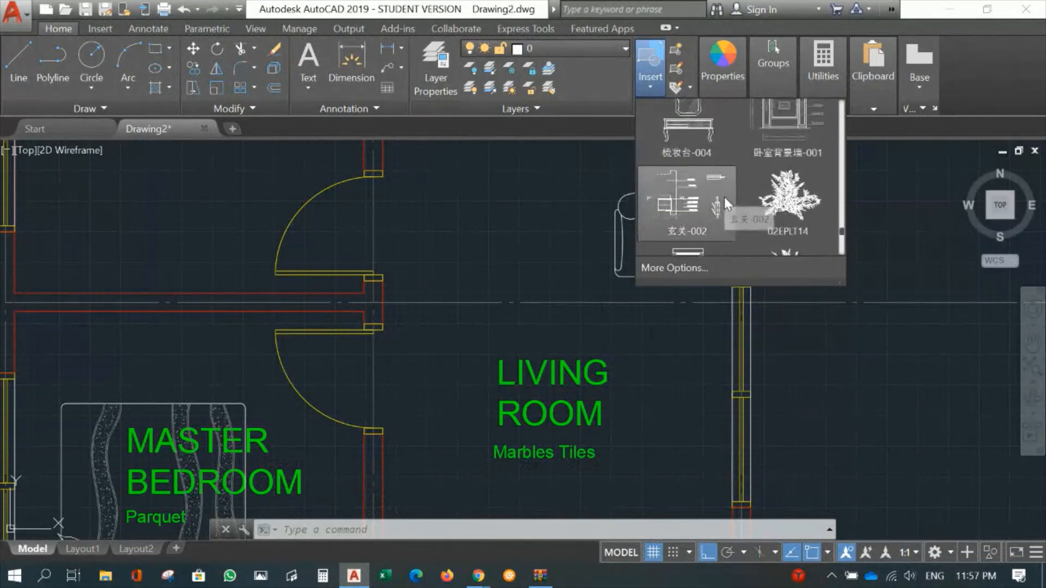
{"action": "left_click", "coordinate": [724, 191]}
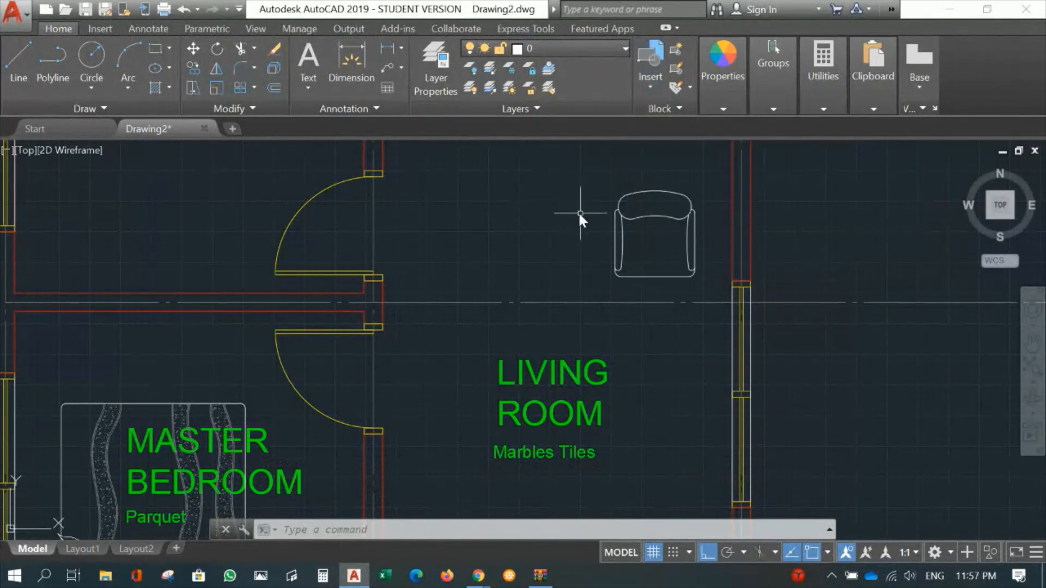
{"action": "scroll", "coordinate": [544, 214], "scroll_direction": "down", "scroll_amount": 5}
{"action": "scroll", "coordinate": [544, 218], "scroll_direction": "up", "scroll_amount": 2}
{"action": "middle_click_drag", "start_coordinate": [565, 267], "coordinate": [572, 292]}
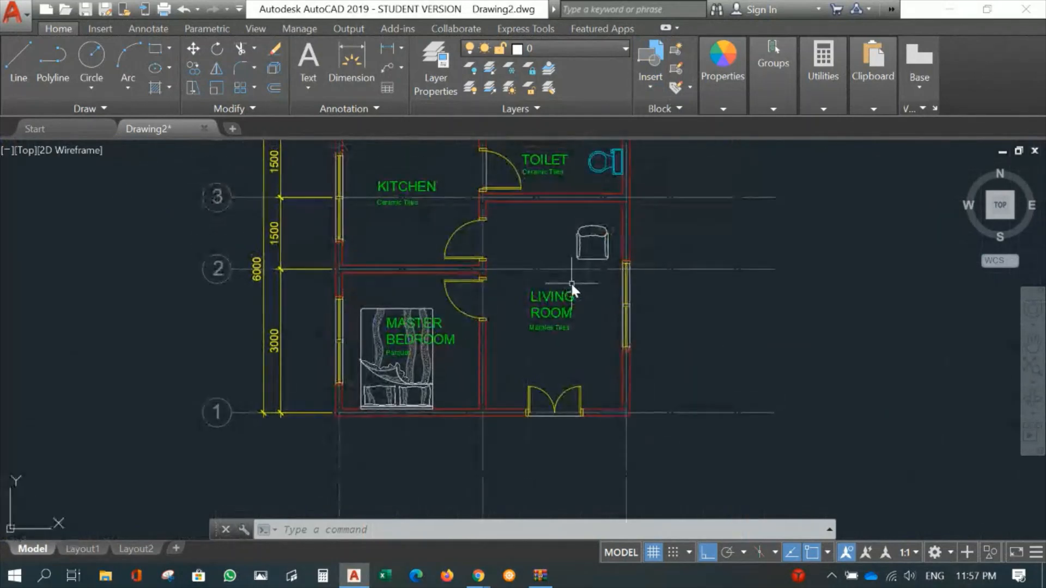
{"action": "middle_click_drag", "start_coordinate": [521, 246], "coordinate": [598, 309]}
{"action": "scroll", "coordinate": [599, 310], "scroll_direction": "up", "scroll_amount": 2}
{"action": "scroll", "coordinate": [432, 412], "scroll_direction": "down", "scroll_amount": 3}
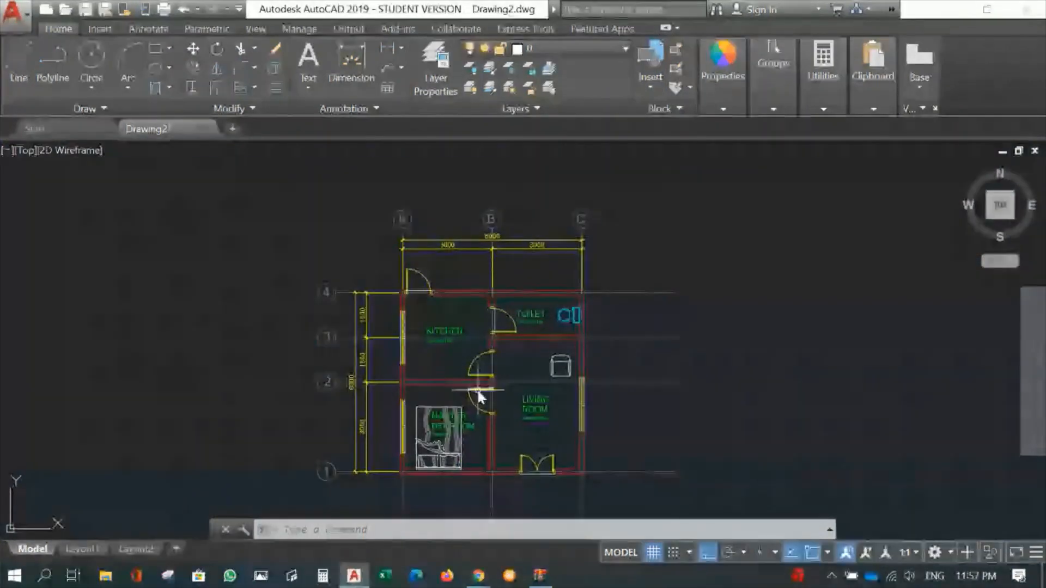
{"action": "middle_click_drag", "start_coordinate": [450, 380], "coordinate": [451, 345]}
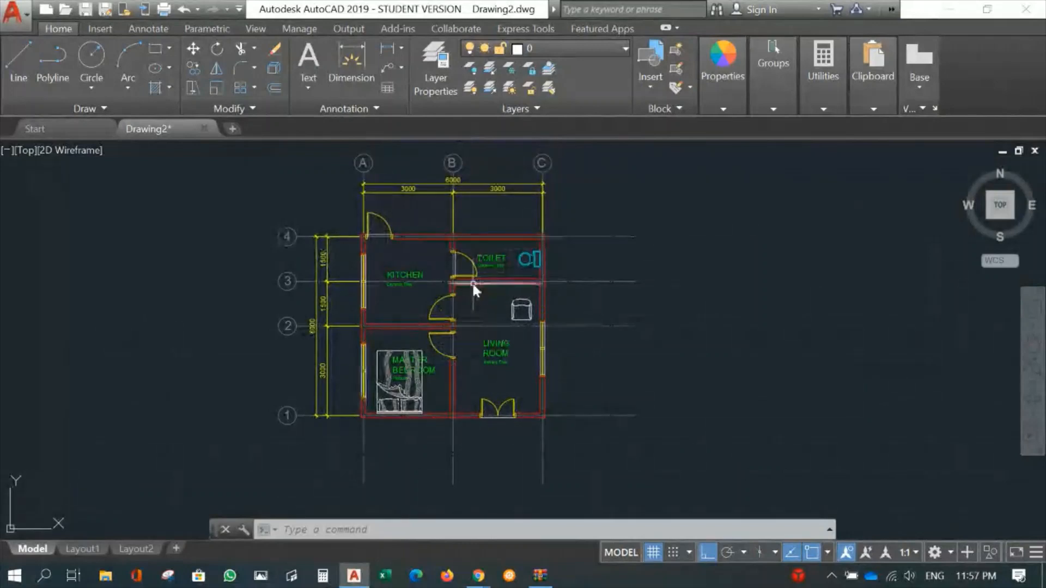
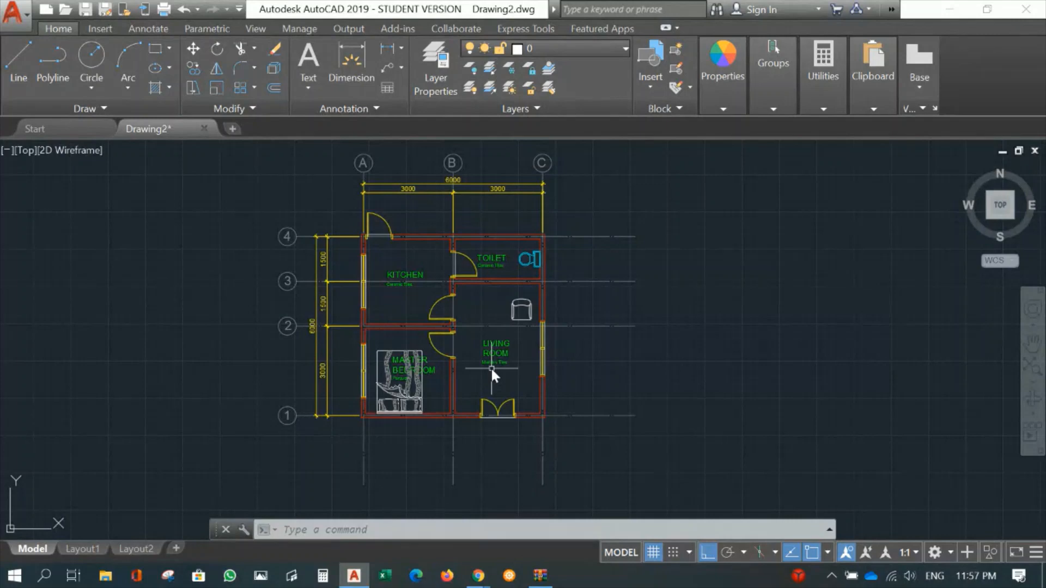
- Make the HATCH layer current for the floor hatches
{"action": "scroll", "coordinate": [436, 237], "scroll_direction": "up", "scroll_amount": 3}
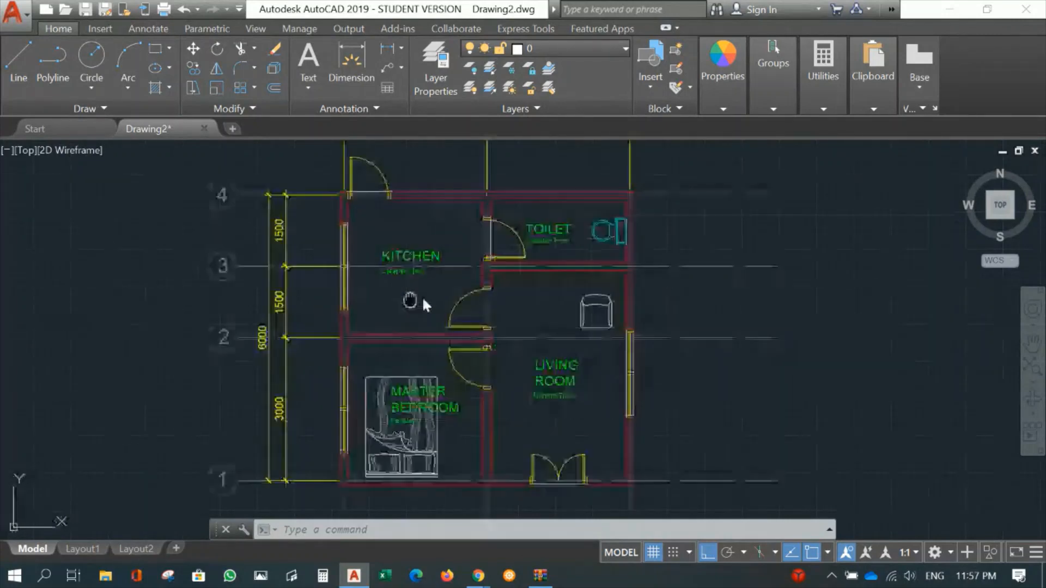
{"action": "middle_click_drag", "start_coordinate": [480, 280], "coordinate": [411, 248]}
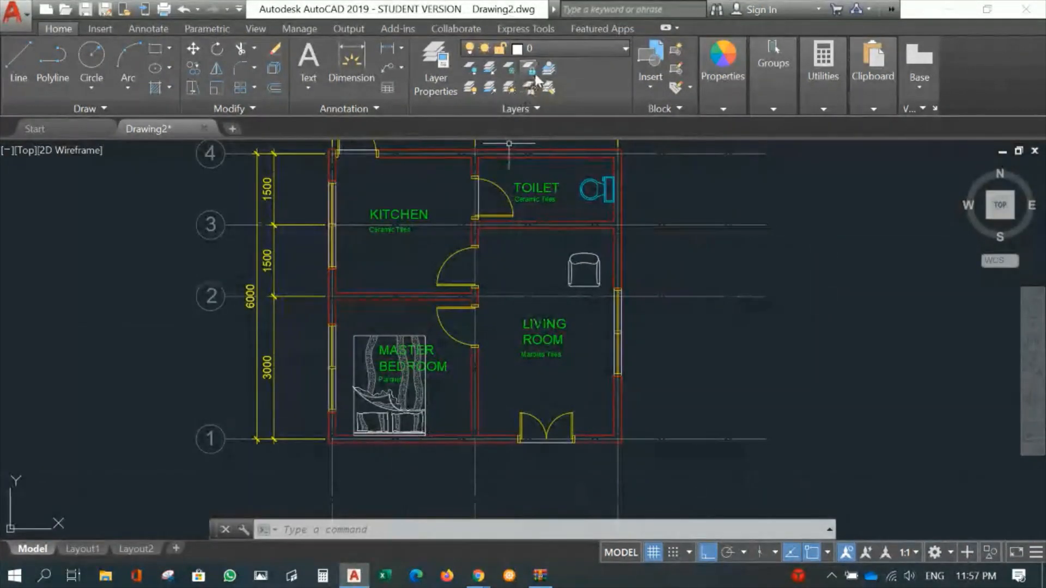
{"action": "left_click", "coordinate": [551, 48]}
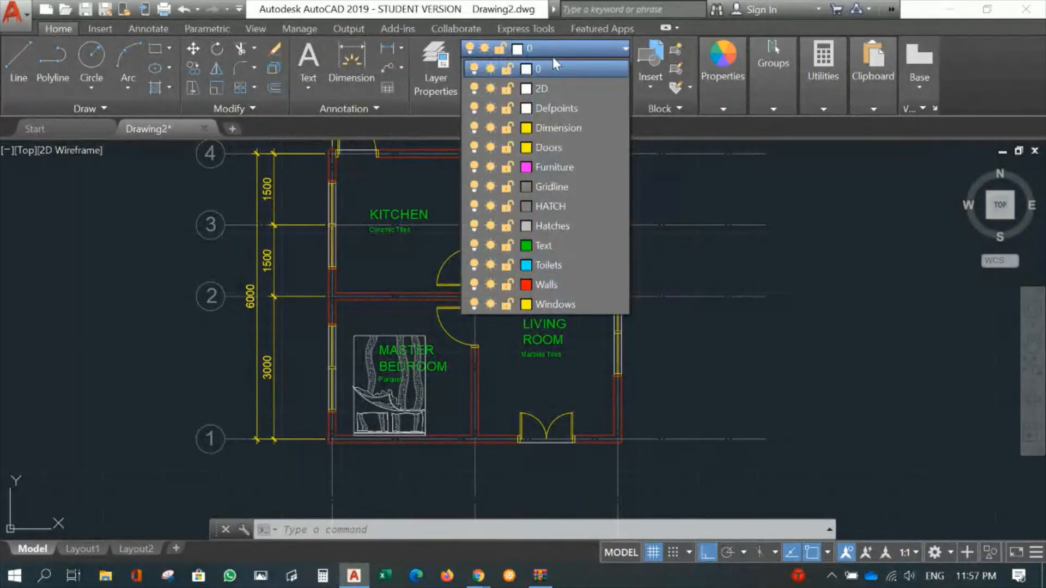
{"action": "left_click", "coordinate": [549, 205]}
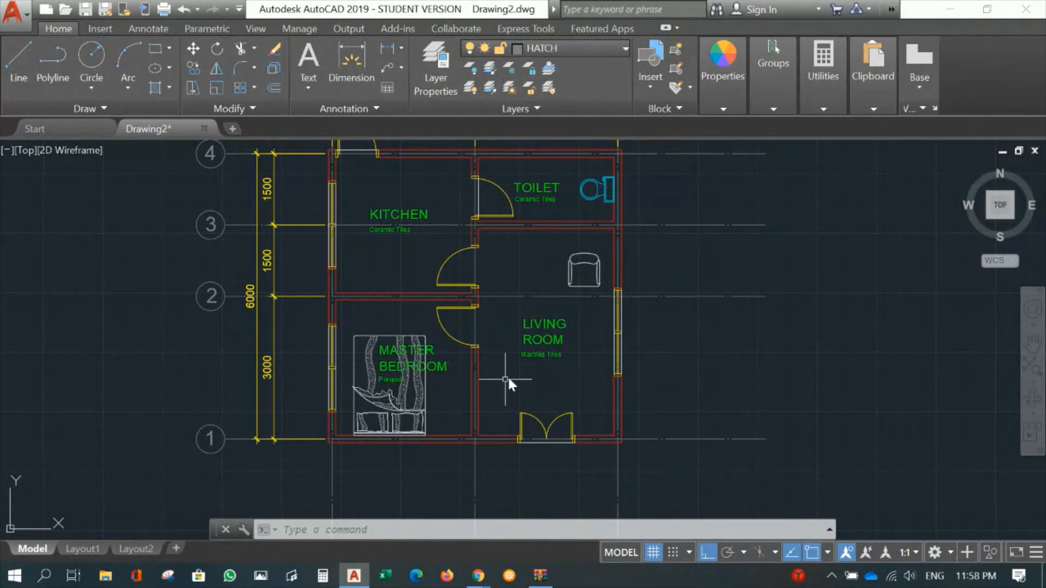
- Start a new hatch and choose the NET pattern for it
{"action": "middle_click_drag", "start_coordinate": [513, 380], "coordinate": [507, 417]}
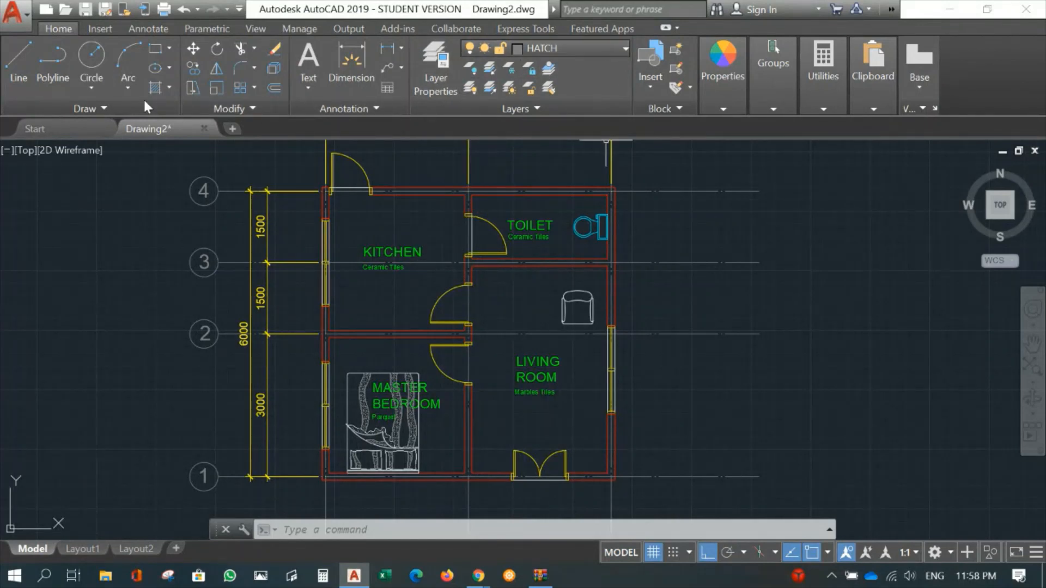
{"action": "left_click", "coordinate": [169, 87]}
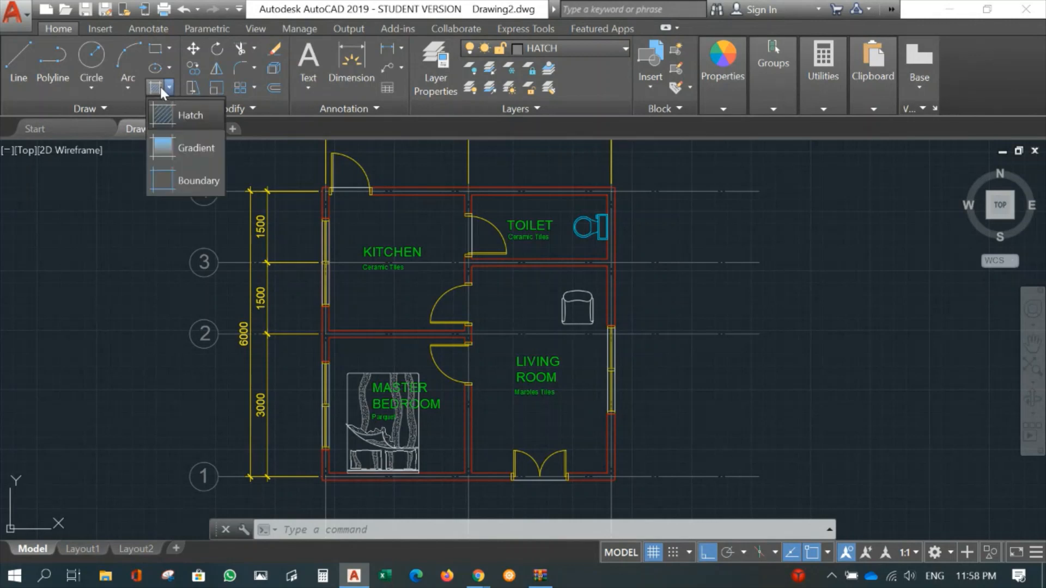
{"action": "left_click", "coordinate": [164, 115]}
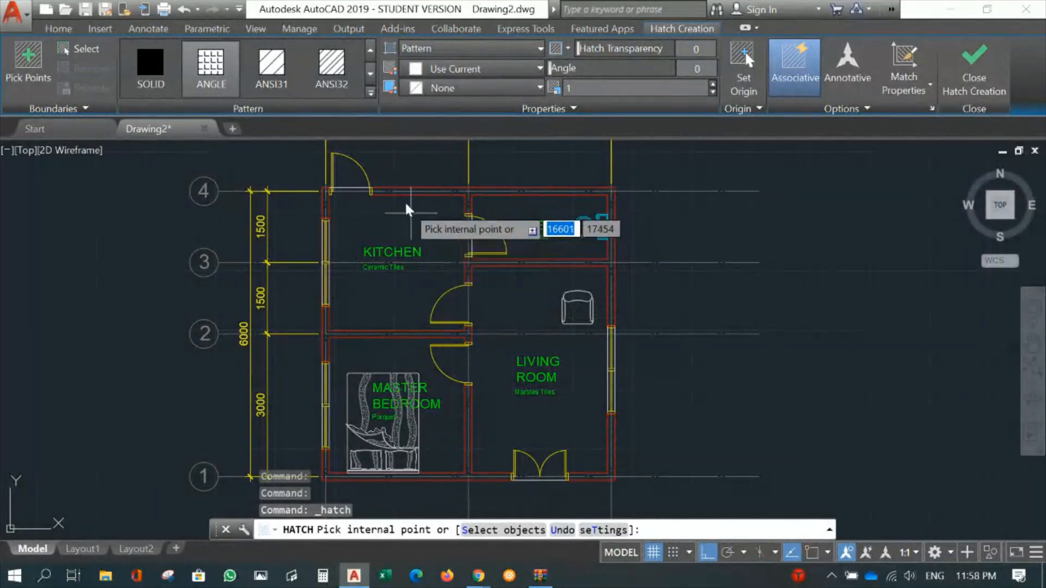
{"action": "left_click", "coordinate": [371, 94]}
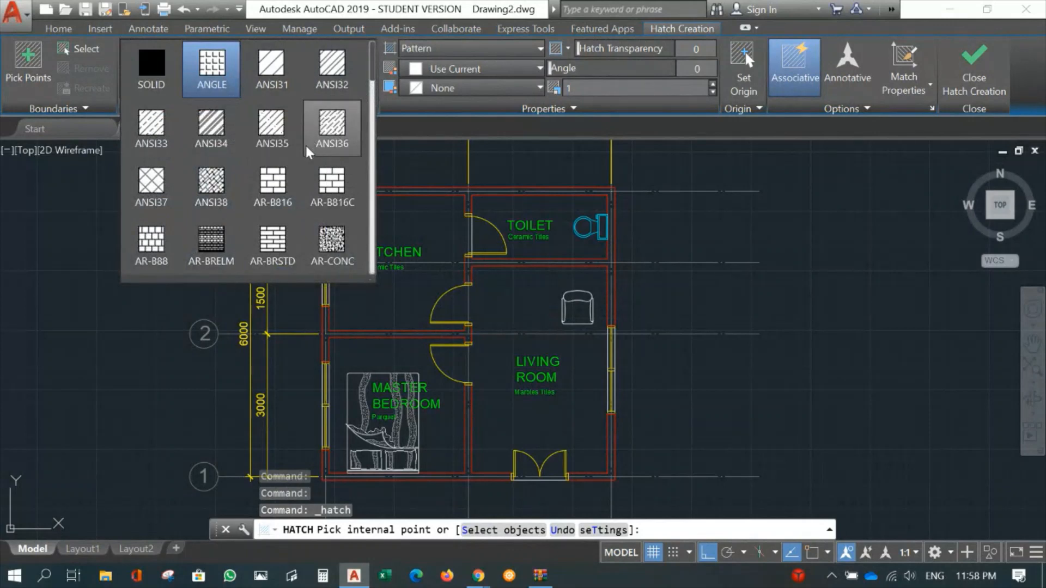
{"action": "scroll", "coordinate": [273, 199], "scroll_direction": "down", "scroll_amount": 1}
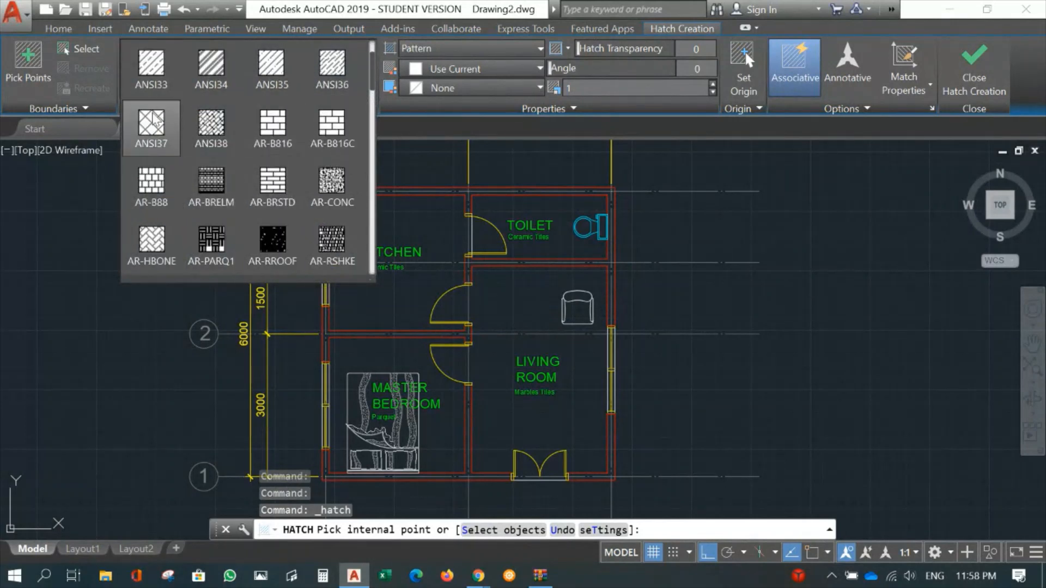
{"action": "scroll", "coordinate": [269, 167], "scroll_direction": "down", "scroll_amount": 1}
{"action": "scroll", "coordinate": [297, 171], "scroll_direction": "down", "scroll_amount": 2}
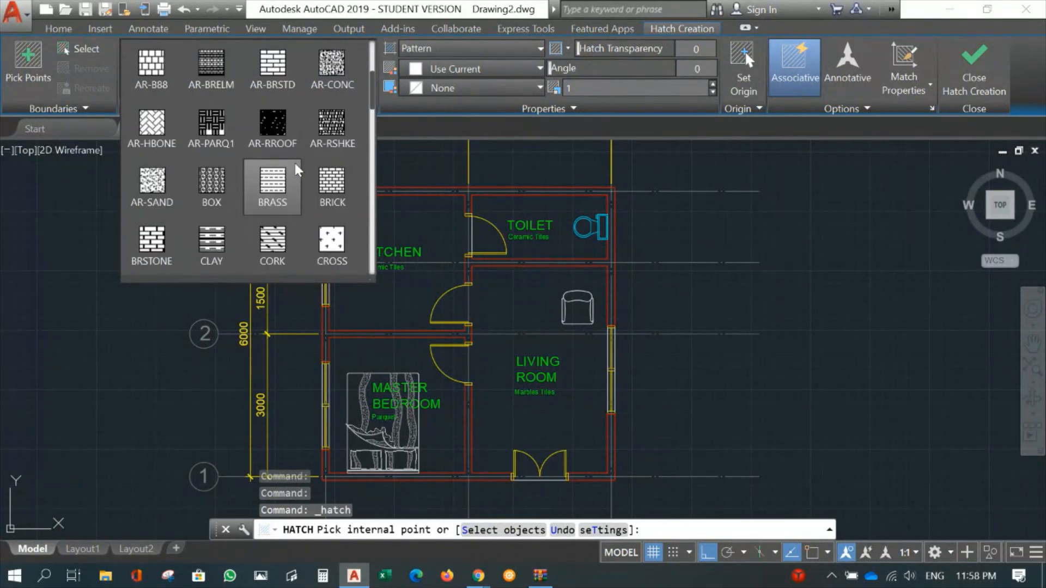
{"action": "scroll", "coordinate": [297, 171], "scroll_direction": "down", "scroll_amount": 2}
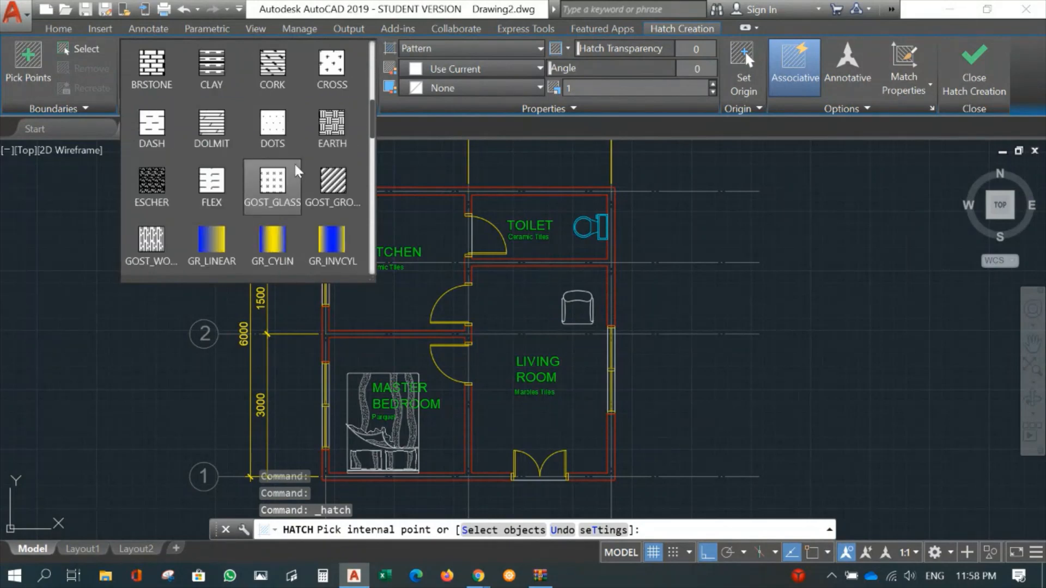
{"action": "scroll", "coordinate": [297, 170], "scroll_direction": "down", "scroll_amount": 5}
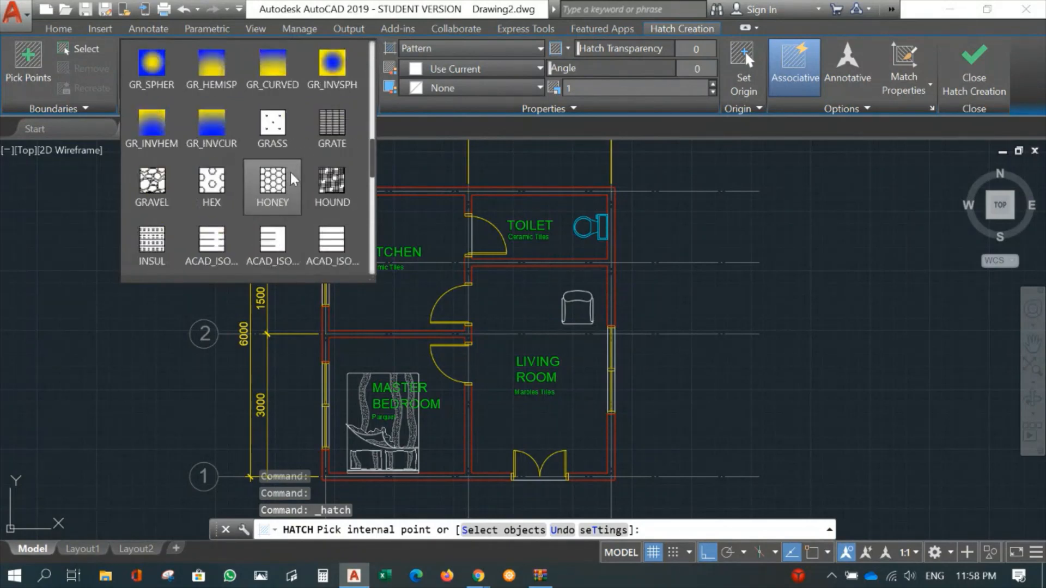
{"action": "scroll", "coordinate": [273, 183], "scroll_direction": "down", "scroll_amount": 4}
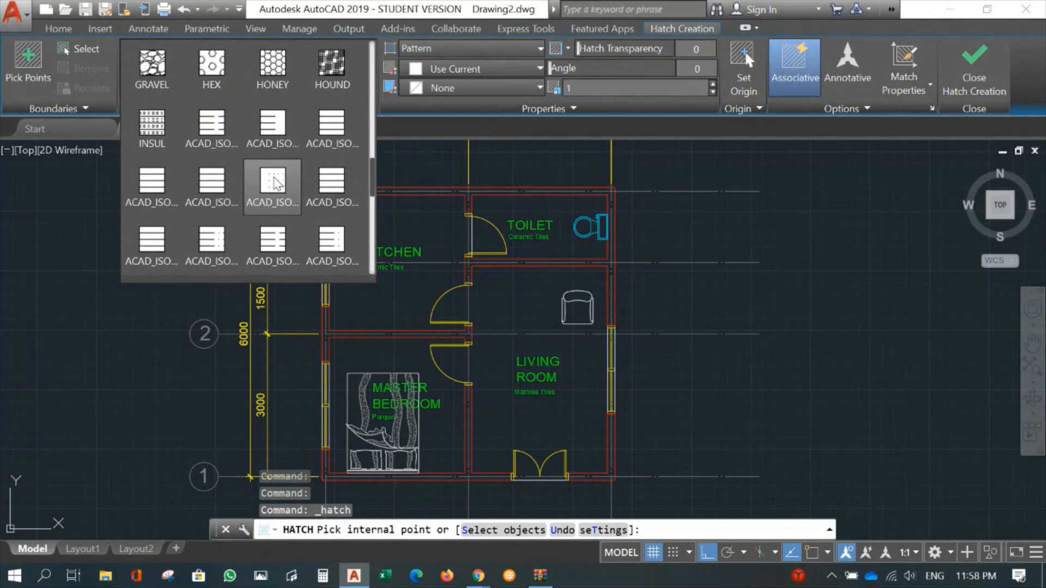
{"action": "scroll", "coordinate": [278, 183], "scroll_direction": "down", "scroll_amount": 1}
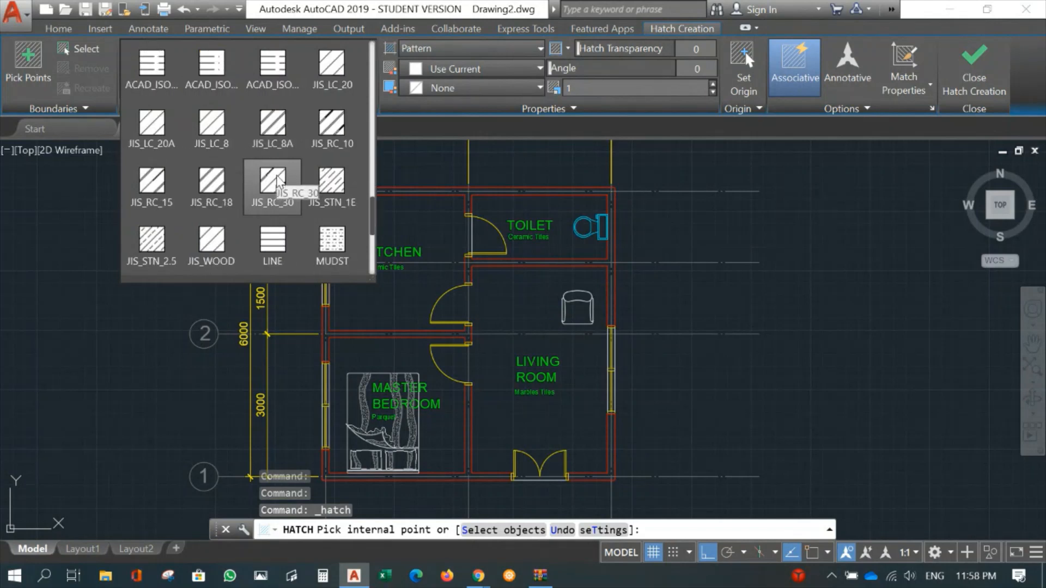
{"action": "scroll", "coordinate": [278, 183], "scroll_direction": "down", "scroll_amount": 2}
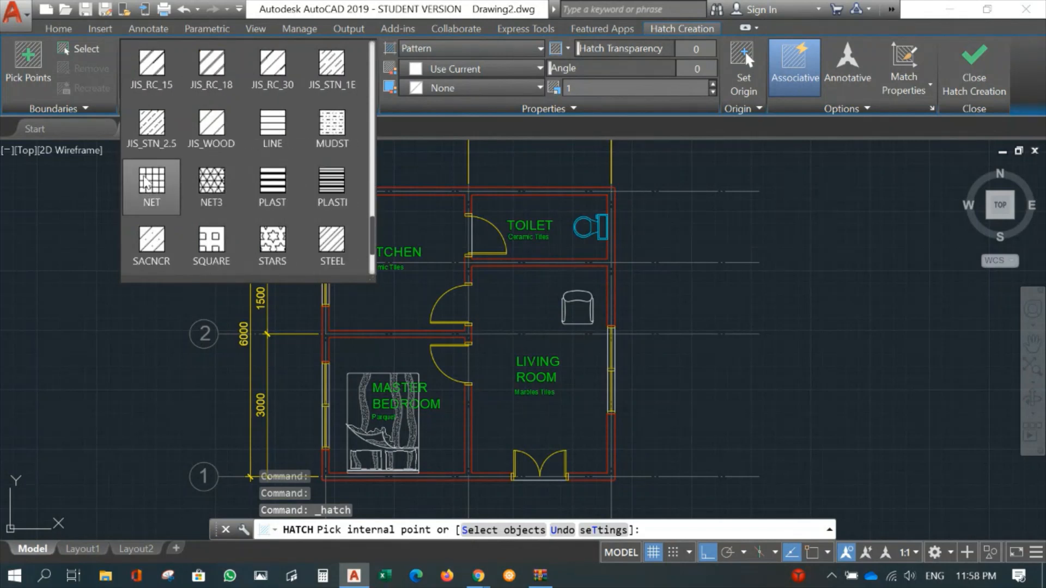
{"action": "left_click", "coordinate": [146, 183]}
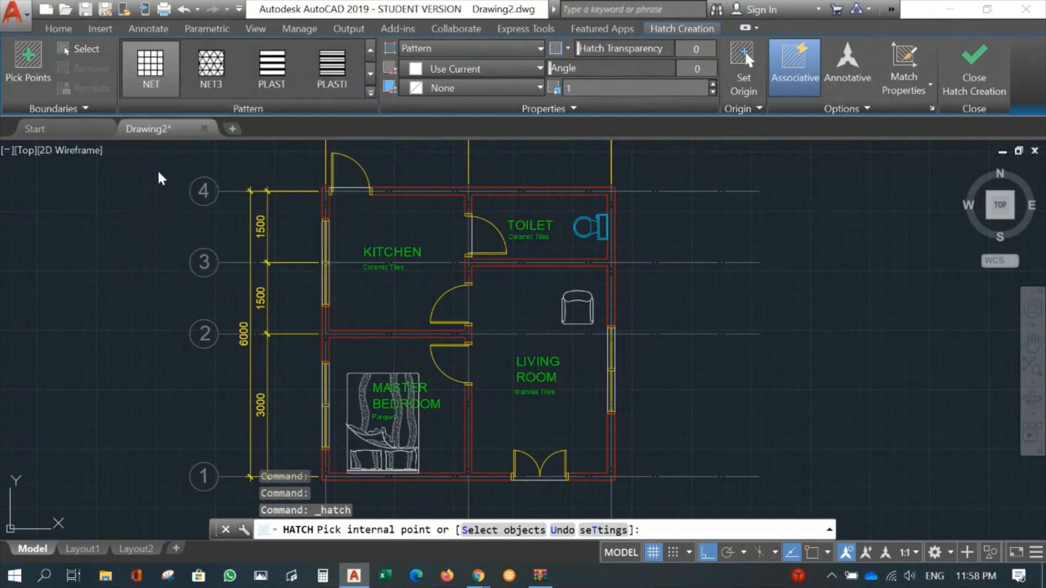
- Hatch the kitchen floor on both sides of grid line 3 and set the hatch scale to 50
{"action": "left_click", "coordinate": [379, 227]}
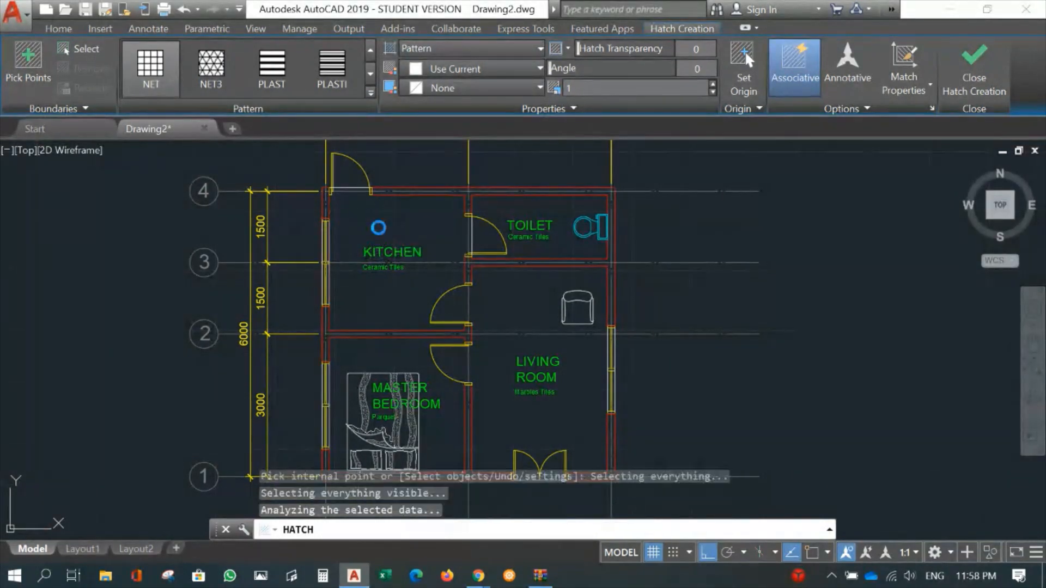
{"action": "left_click", "coordinate": [419, 295]}
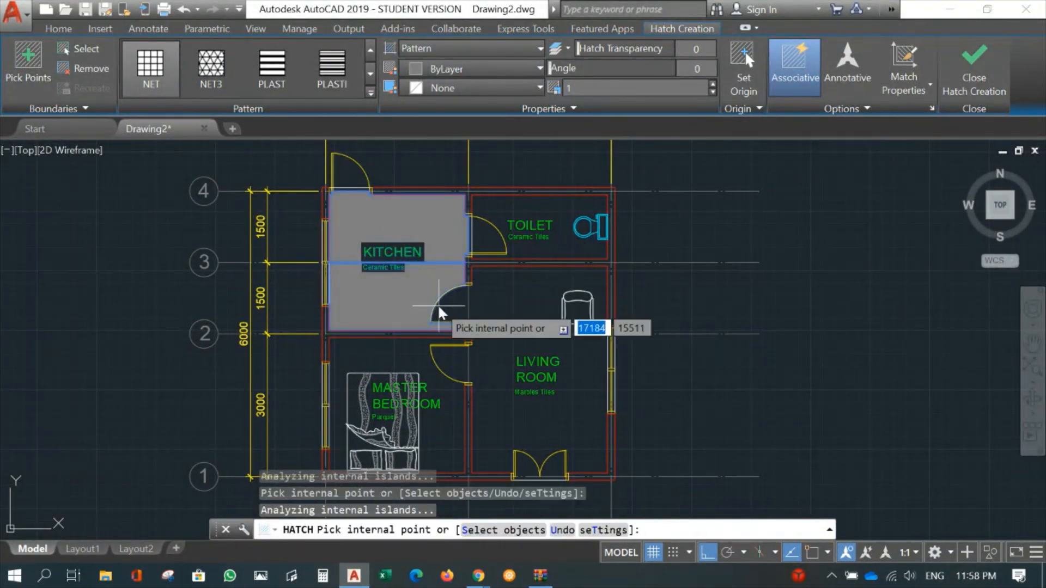
{"action": "scroll", "coordinate": [436, 307], "scroll_direction": "up", "scroll_amount": 4}
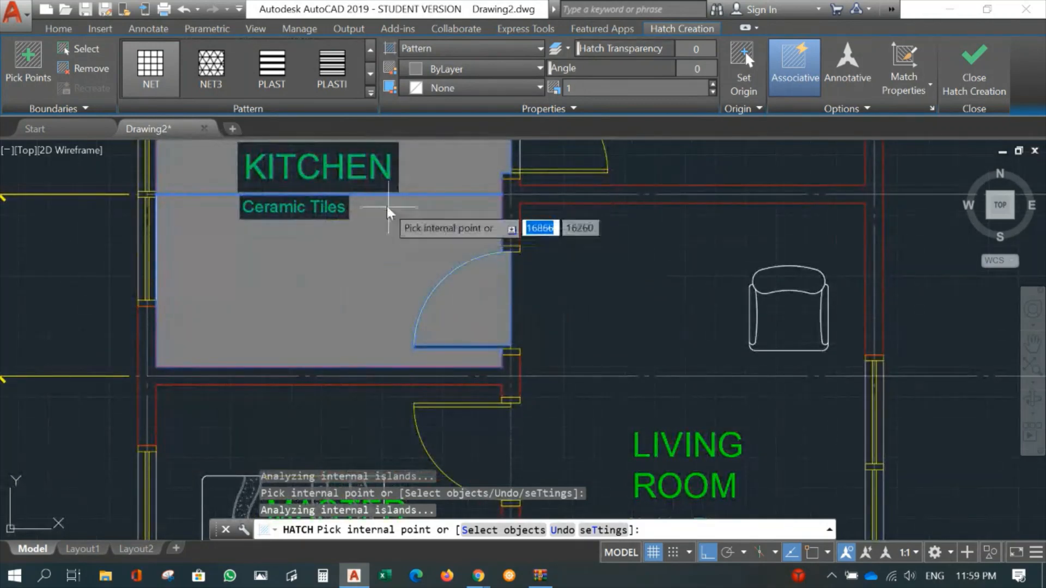
{"action": "scroll", "coordinate": [406, 240], "scroll_direction": "down", "scroll_amount": 4}
{"action": "scroll", "coordinate": [404, 267], "scroll_direction": "up", "scroll_amount": 3}
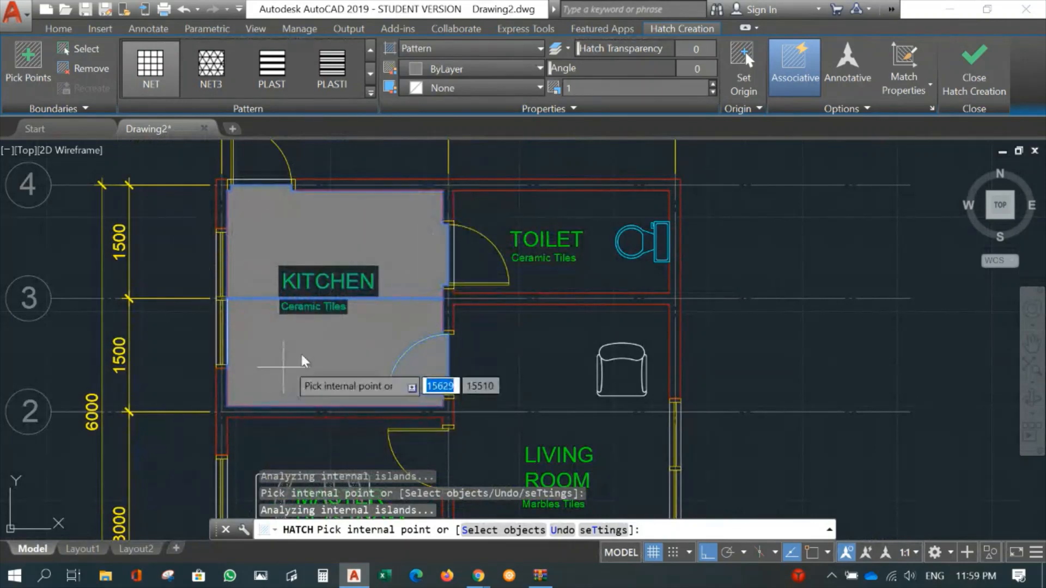
{"action": "left_click_drag", "start_coordinate": [590, 89], "coordinate": [564, 89]}
{"action": "type", "text": ".5"}
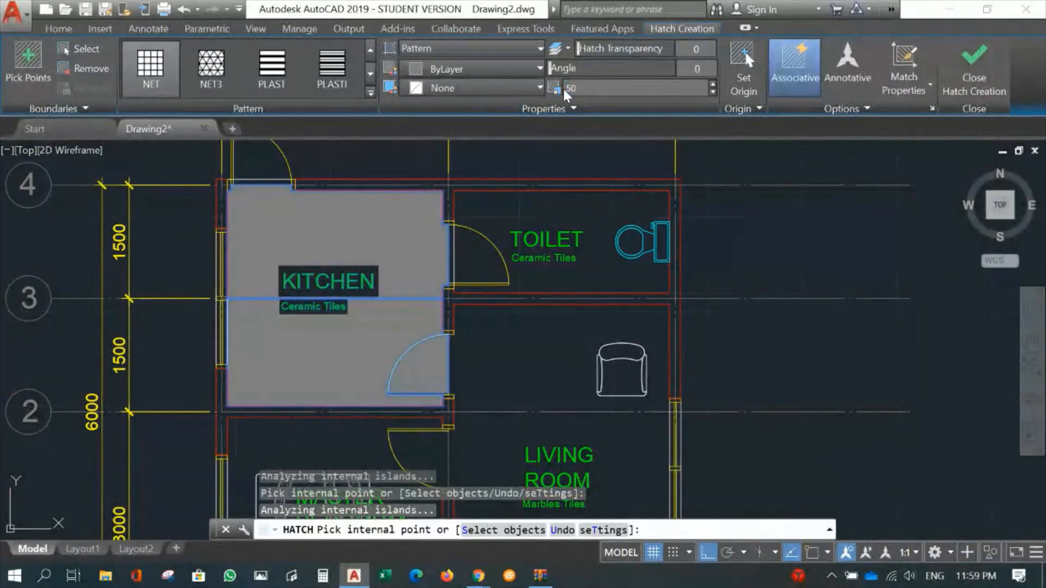
{"action": "type", "text": "0"}
{"action": "key", "text": "Return"}
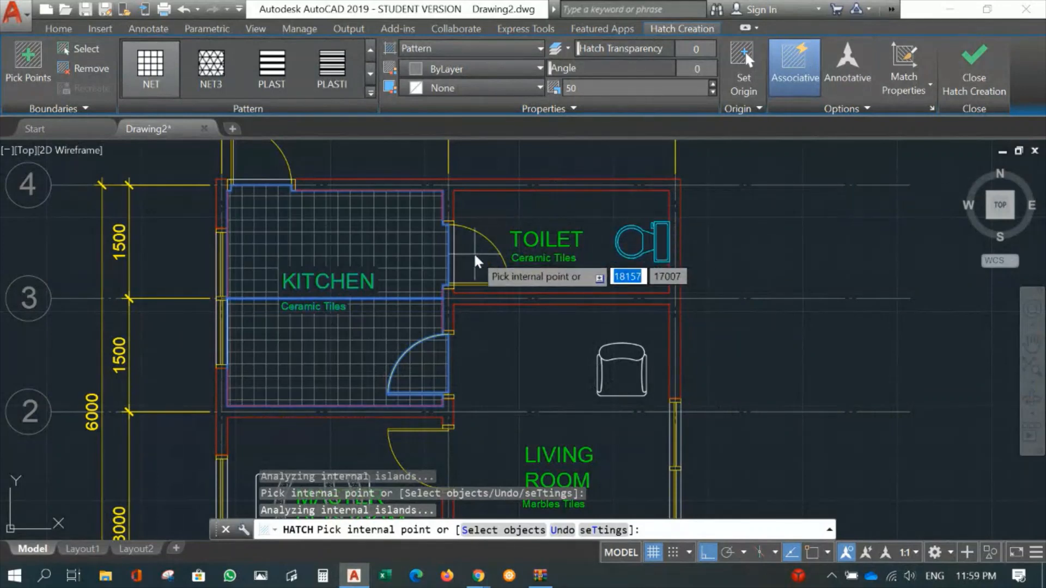
- Add the toilet floor to the same hatch and finish the hatch
{"action": "scroll", "coordinate": [475, 262], "scroll_direction": "up", "scroll_amount": 2}
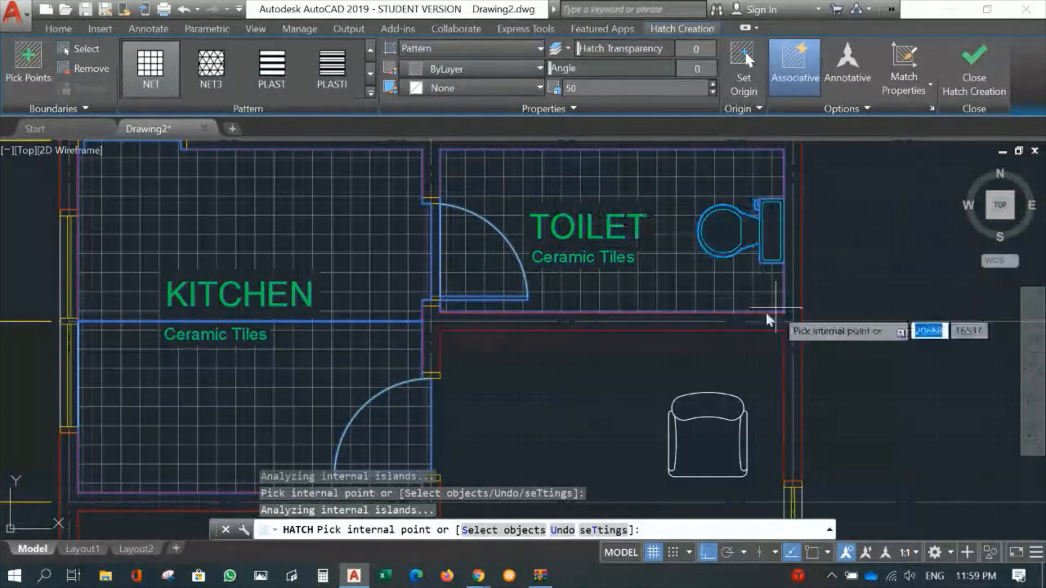
{"action": "scroll", "coordinate": [441, 270], "scroll_direction": "up", "scroll_amount": 2}
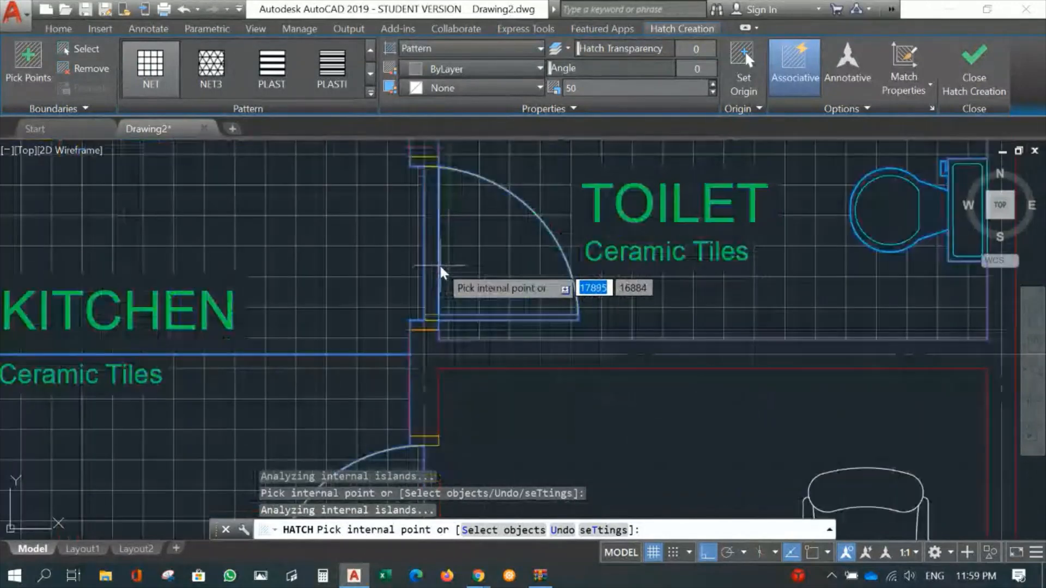
{"action": "scroll", "coordinate": [551, 251], "scroll_direction": "down", "scroll_amount": 4}
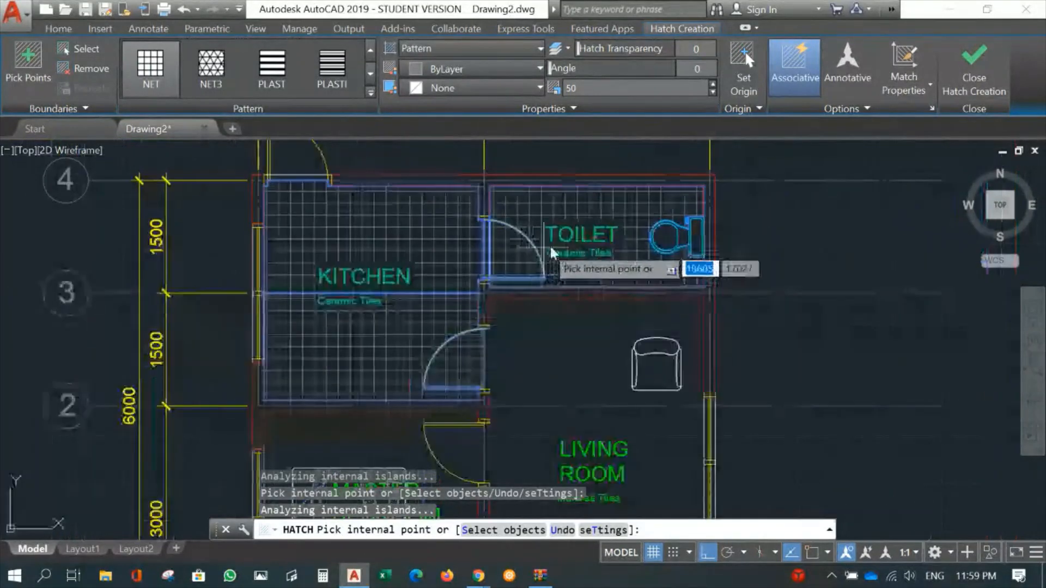
{"action": "scroll", "coordinate": [552, 251], "scroll_direction": "down", "scroll_amount": 3}
{"action": "scroll", "coordinate": [596, 292], "scroll_direction": "up", "scroll_amount": 2}
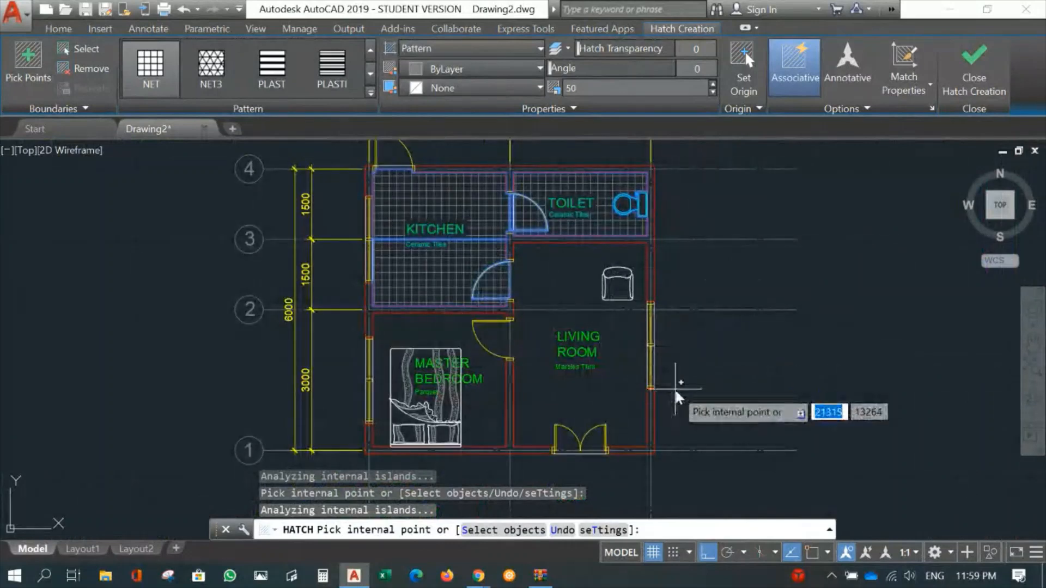
{"action": "left_click", "coordinate": [981, 73]}
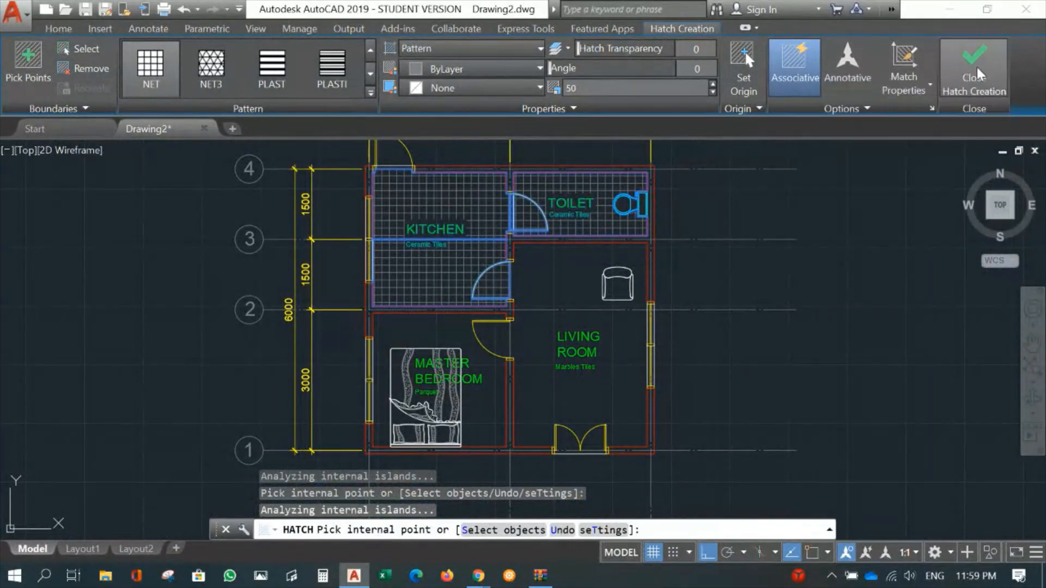
- Hatch the living room floor on both sides of grid line 2 with the NET pattern at scale 100
{"action": "scroll", "coordinate": [648, 279], "scroll_direction": "down", "scroll_amount": 2}
{"action": "mouse_move", "coordinate": [671, 296]}
{"action": "middle_mouse_down"}
{"action": "mouse_move", "coordinate": [642, 251]}
{"action": "mouse_move", "coordinate": [556, 191]}
{"action": "middle_mouse_up"}
{"action": "scroll", "coordinate": [502, 246], "scroll_direction": "up", "scroll_amount": 6}
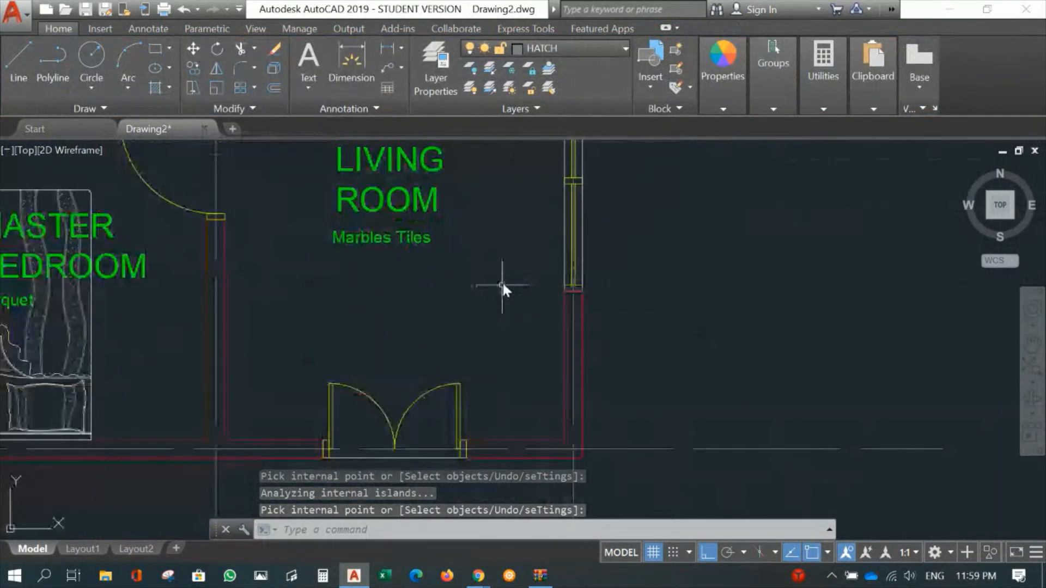
{"action": "scroll", "coordinate": [486, 275], "scroll_direction": "down", "scroll_amount": 3}
{"action": "scroll", "coordinate": [486, 275], "scroll_direction": "up", "scroll_amount": 2}
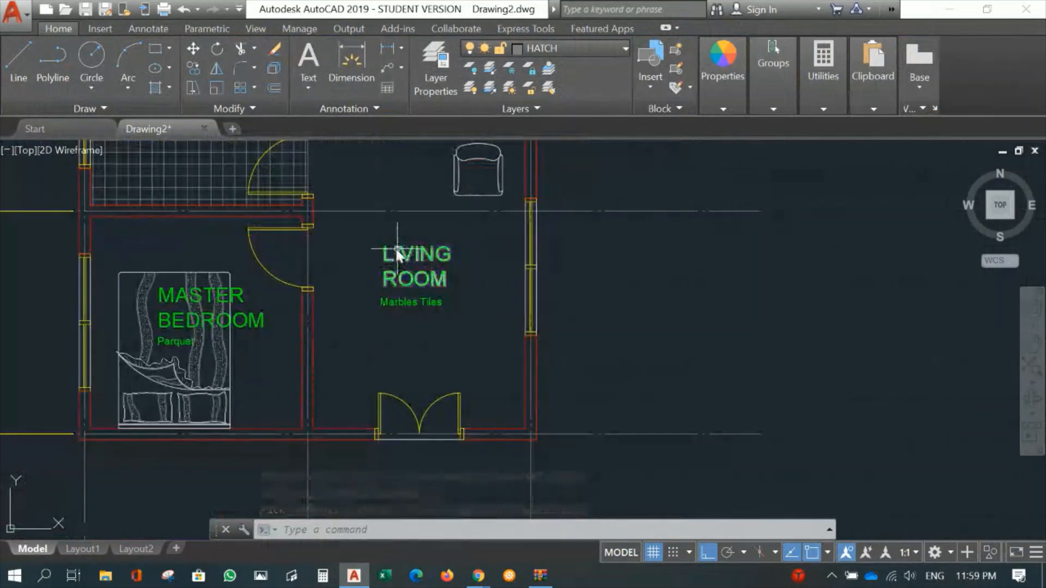
{"action": "middle_click_drag", "start_coordinate": [398, 250], "coordinate": [375, 291]}
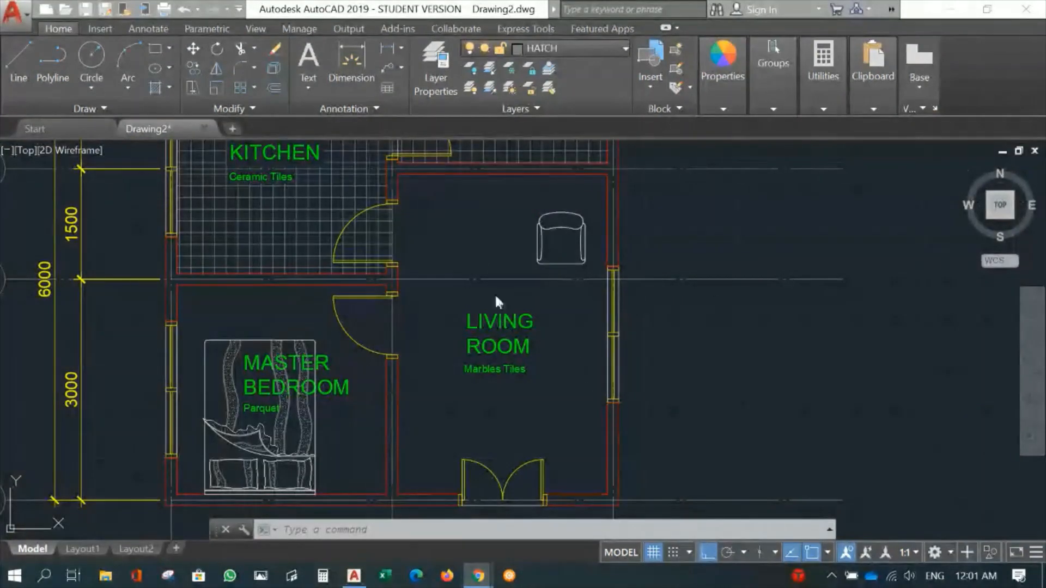
{"action": "middle_click_drag", "start_coordinate": [460, 287], "coordinate": [459, 257]}
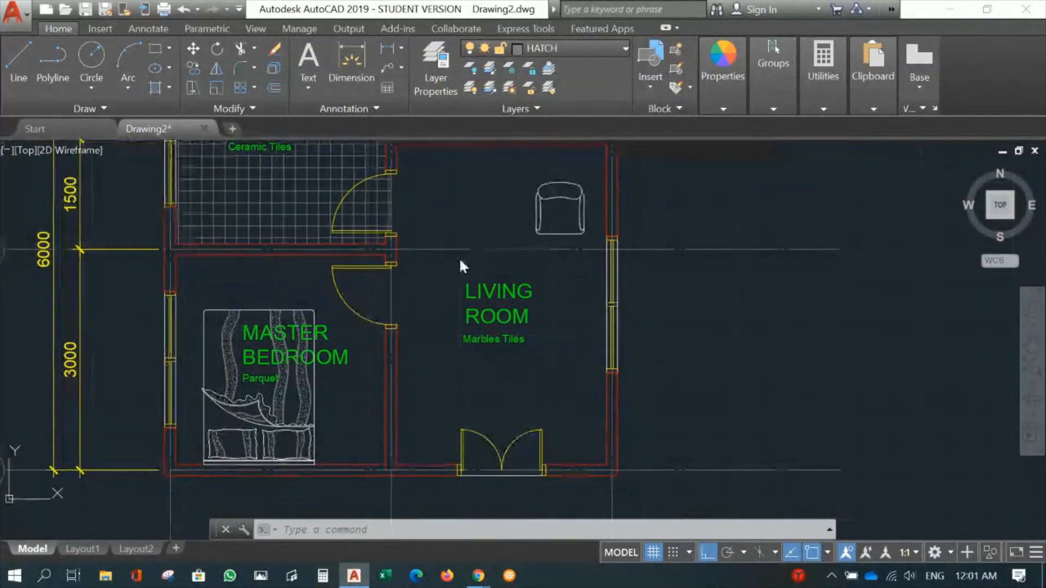
{"action": "middle_click_drag", "start_coordinate": [489, 202], "coordinate": [480, 215]}
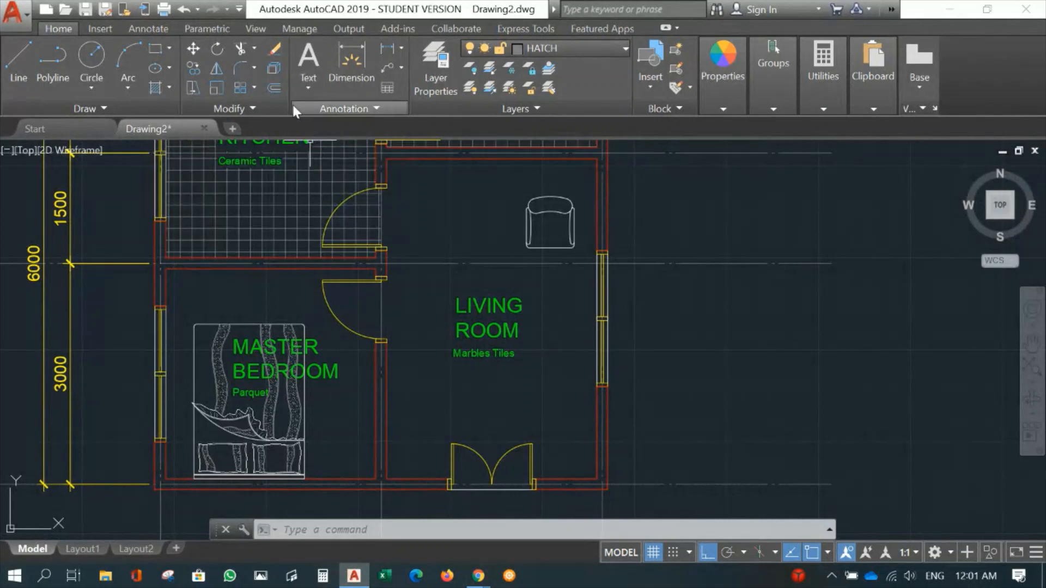
{"action": "left_click", "coordinate": [155, 88]}
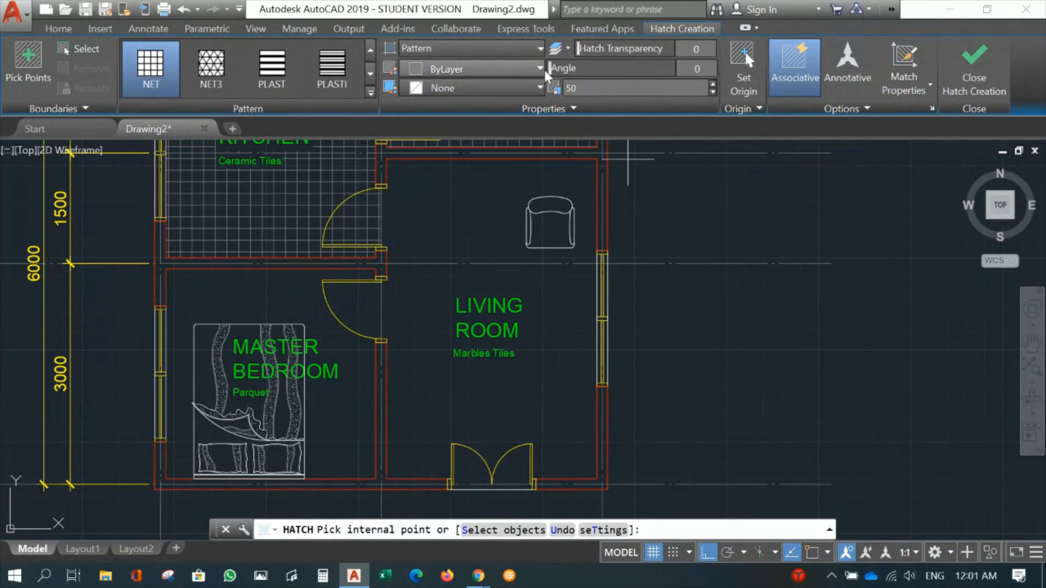
{"action": "left_click", "coordinate": [568, 88]}
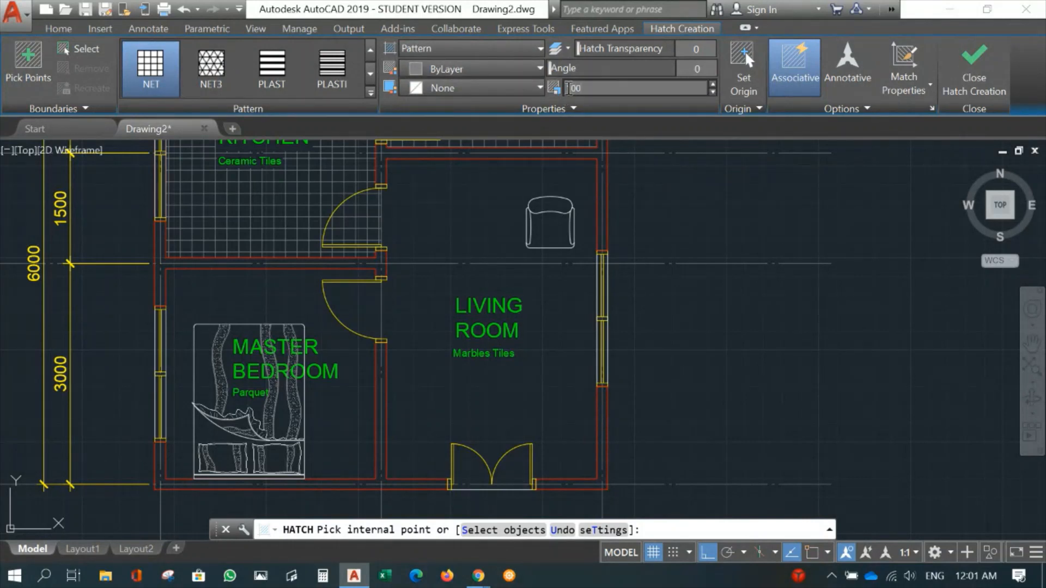
{"action": "type", "text": "100"}
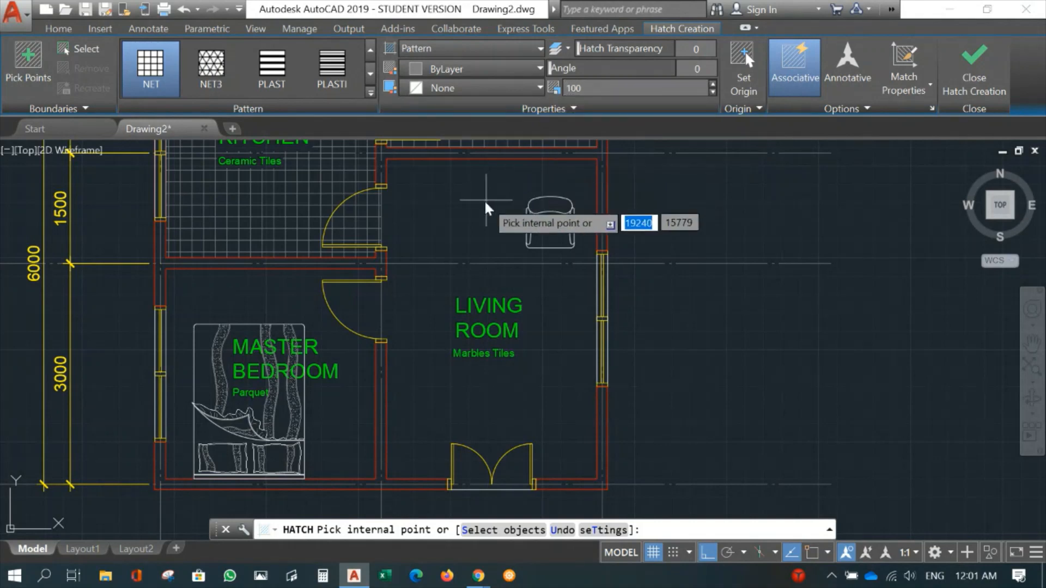
{"action": "left_click", "coordinate": [463, 210]}
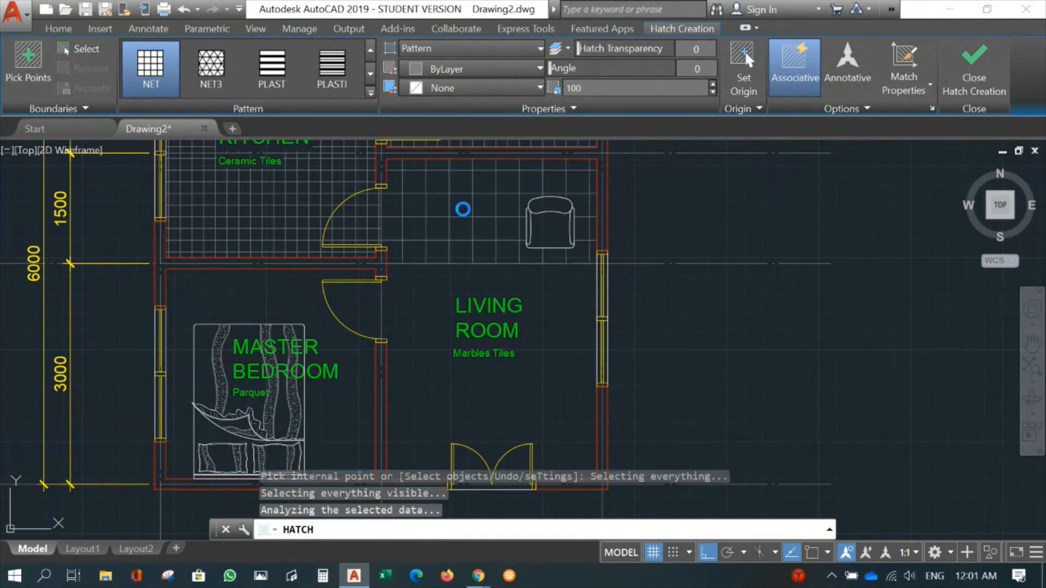
{"action": "left_click", "coordinate": [439, 313]}
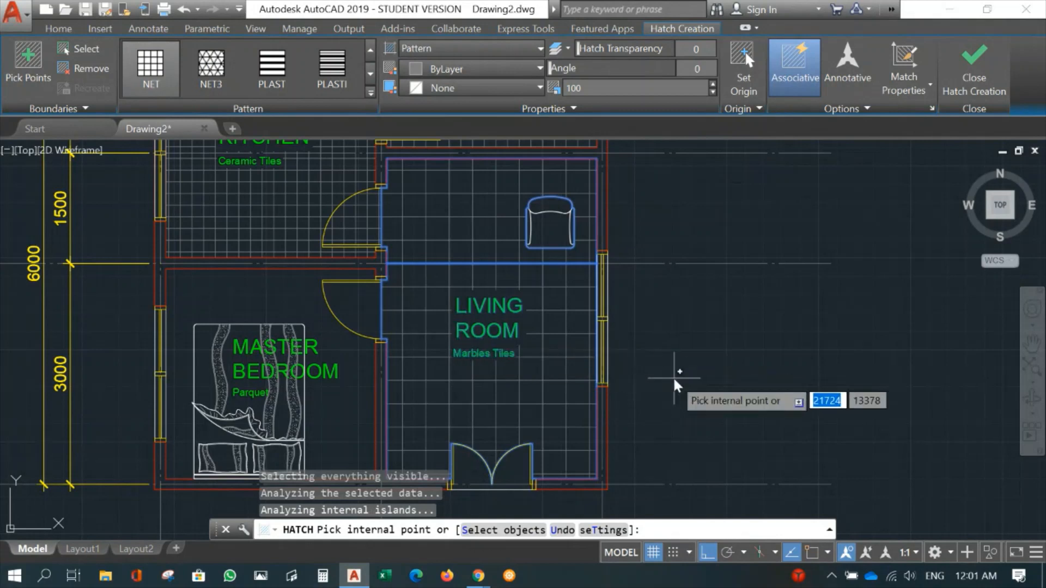
- Add both swing areas of the living room's double entrance door to the same hatch and finish the hatch
{"action": "middle_click_drag", "start_coordinate": [719, 288], "coordinate": [737, 237]}
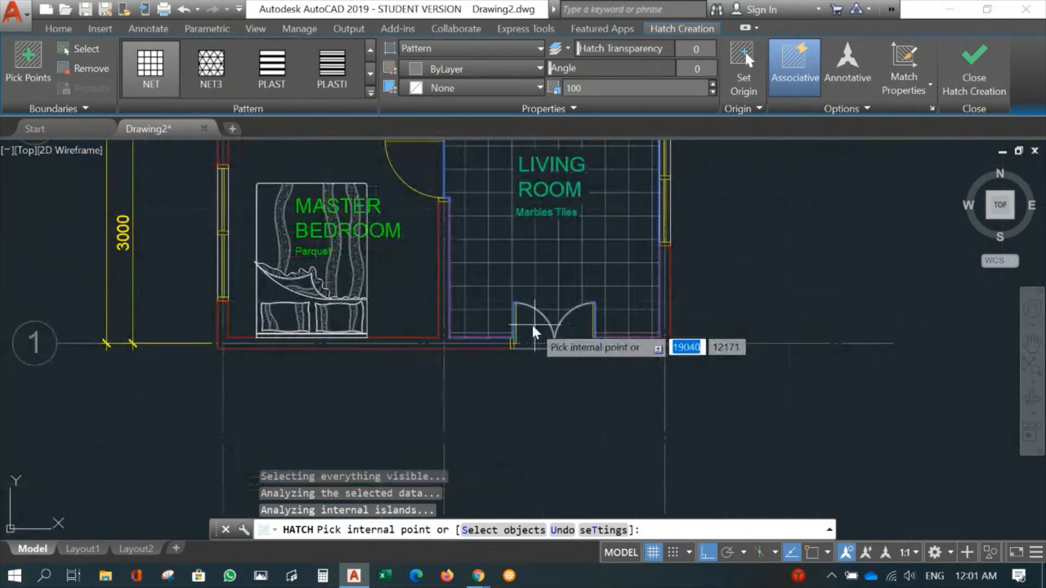
{"action": "left_click", "coordinate": [532, 326]}
{"action": "left_click", "coordinate": [588, 325]}
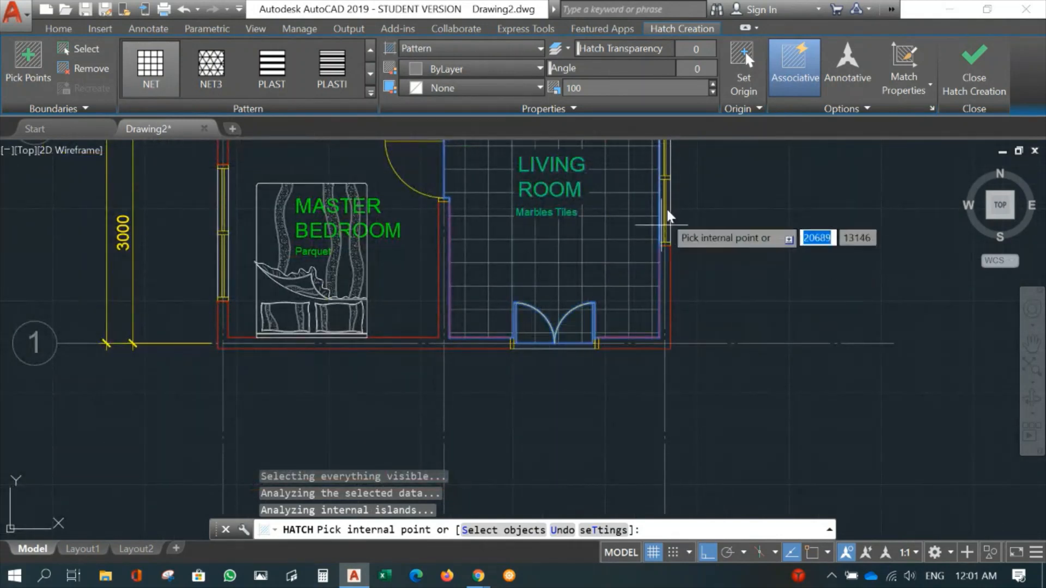
{"action": "left_click", "coordinate": [970, 79]}
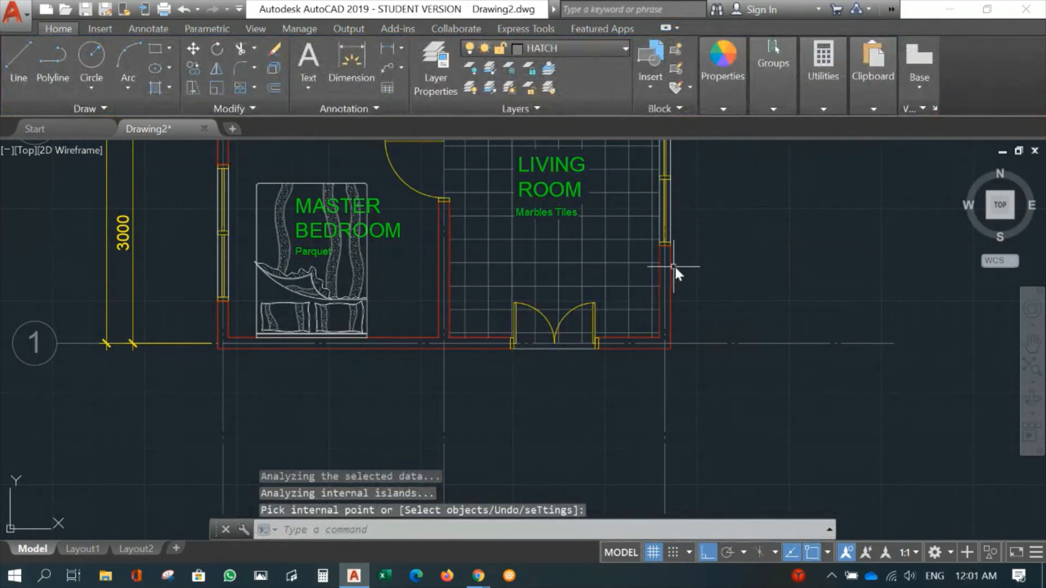
- Start a new hatch for the master bedroom and choose the AR-PARQ1 pattern for it
{"action": "middle_click_drag", "start_coordinate": [675, 266], "coordinate": [847, 322]}
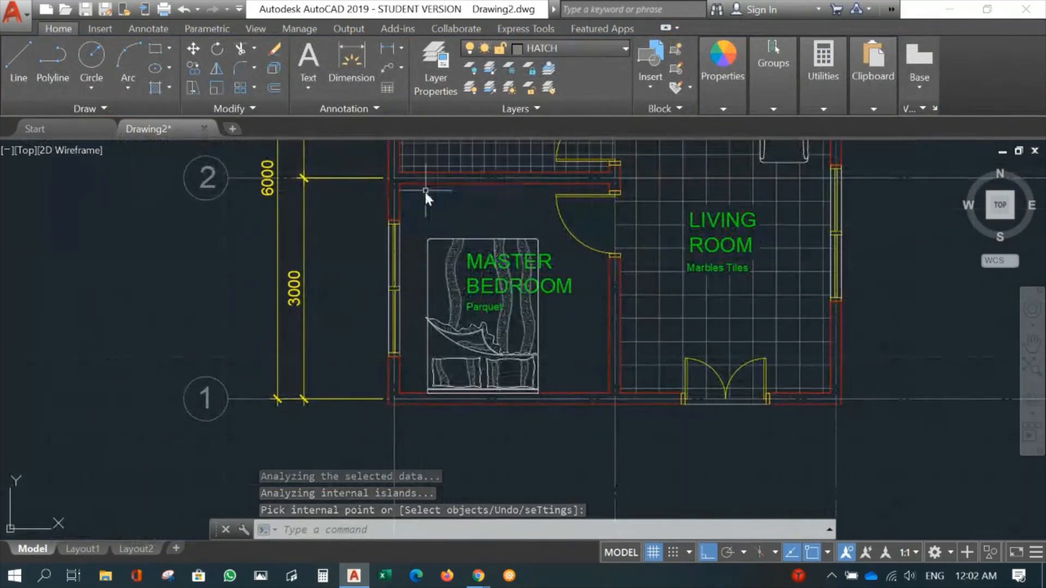
{"action": "left_click", "coordinate": [164, 85]}
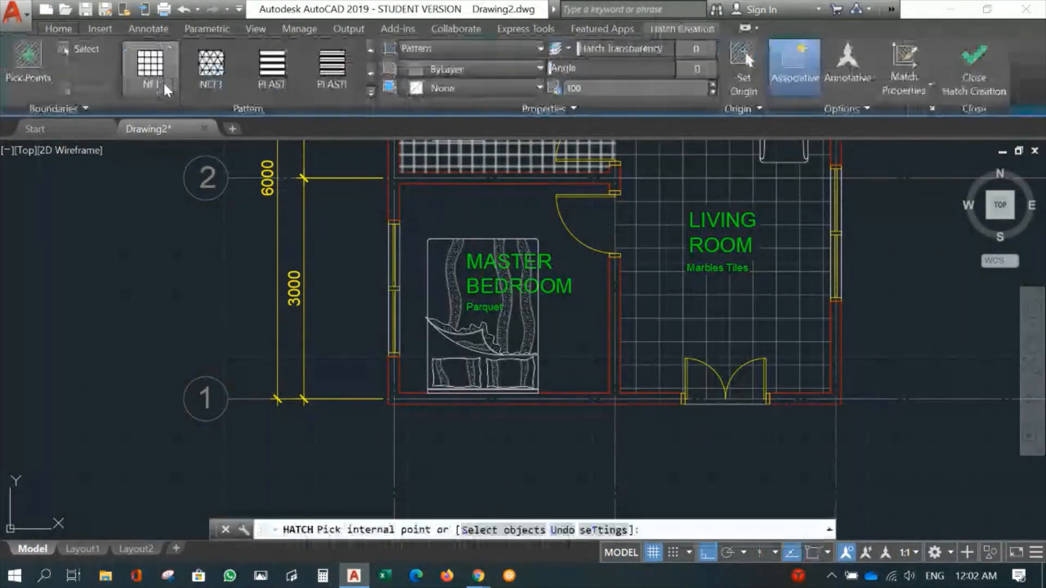
{"action": "left_click", "coordinate": [371, 94]}
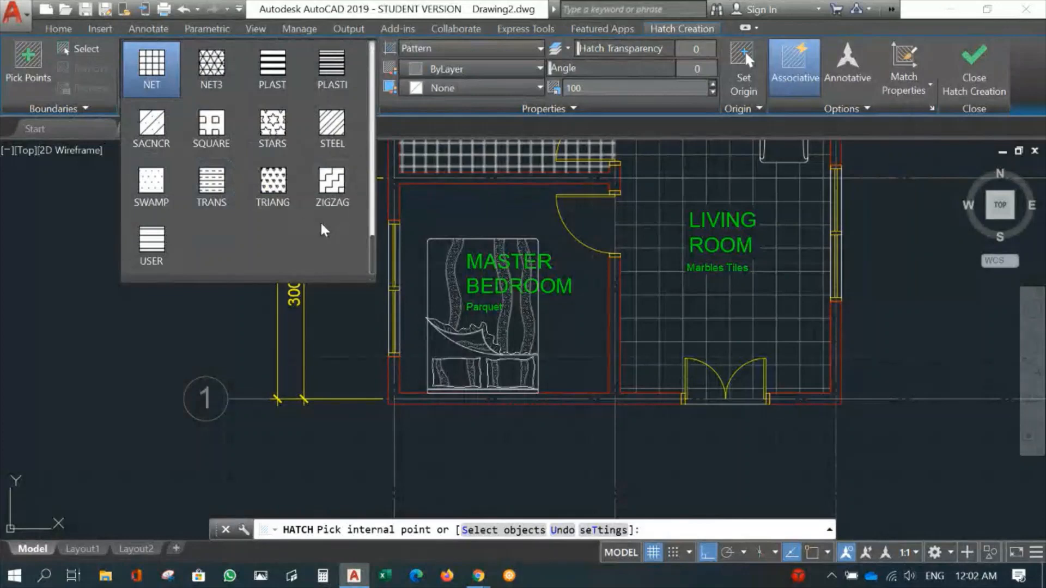
{"action": "scroll", "coordinate": [320, 223], "scroll_direction": "up", "scroll_amount": 3}
{"action": "scroll", "coordinate": [320, 224], "scroll_direction": "up", "scroll_amount": 4}
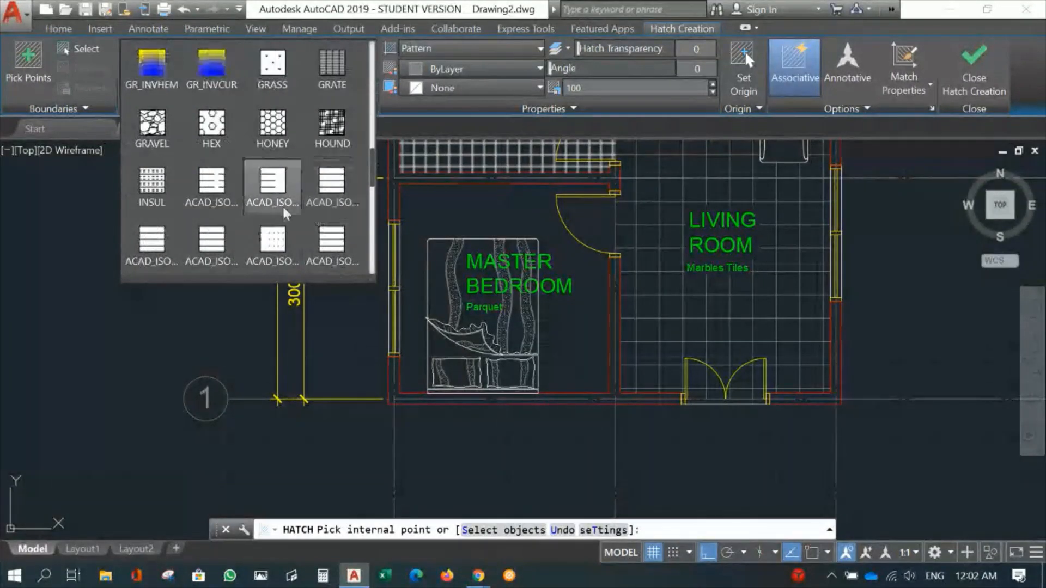
{"action": "scroll", "coordinate": [284, 213], "scroll_direction": "up", "scroll_amount": 5}
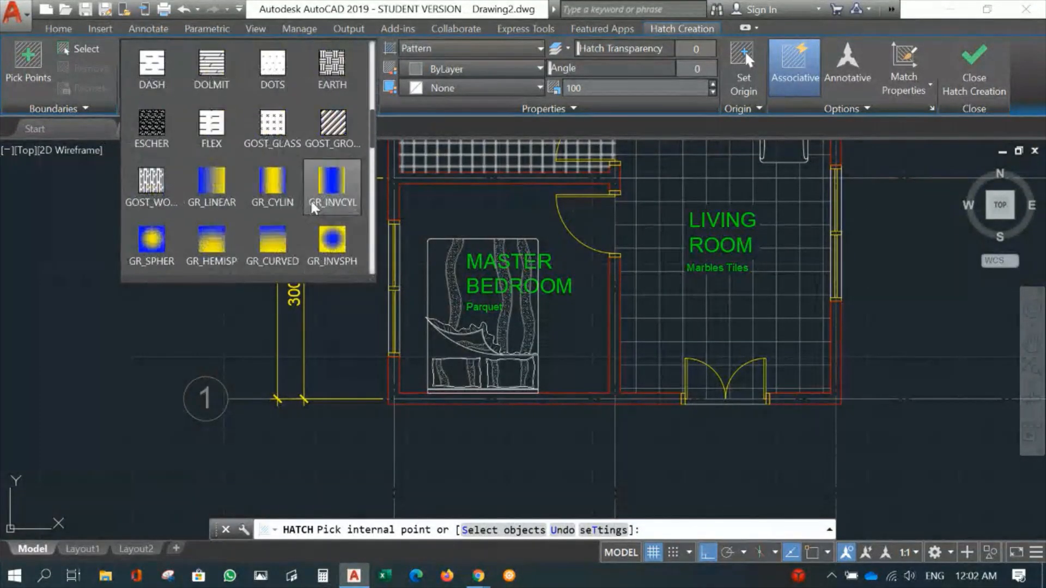
{"action": "scroll", "coordinate": [311, 207], "scroll_direction": "up", "scroll_amount": 3}
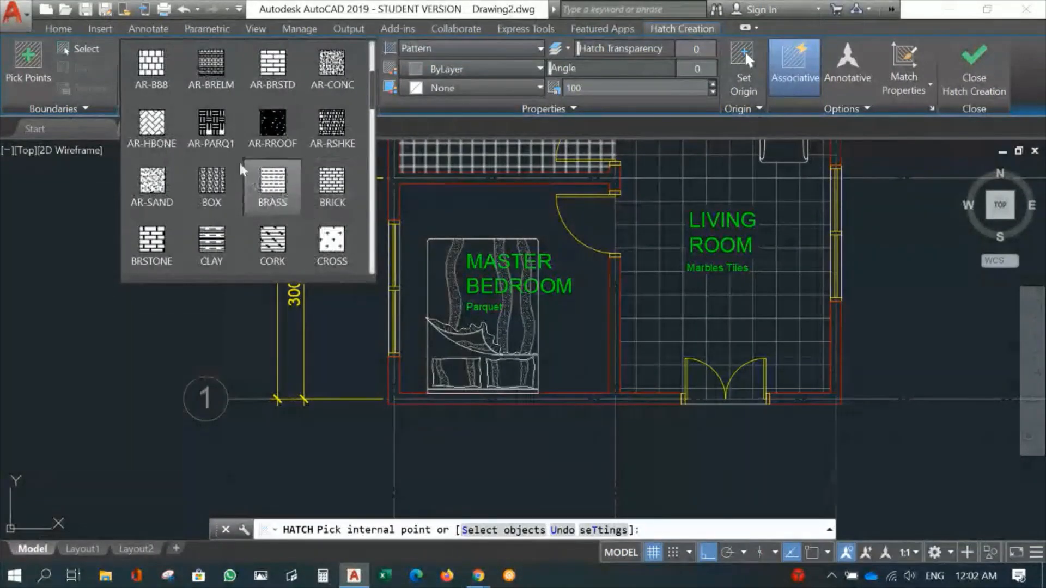
{"action": "left_click", "coordinate": [221, 129]}
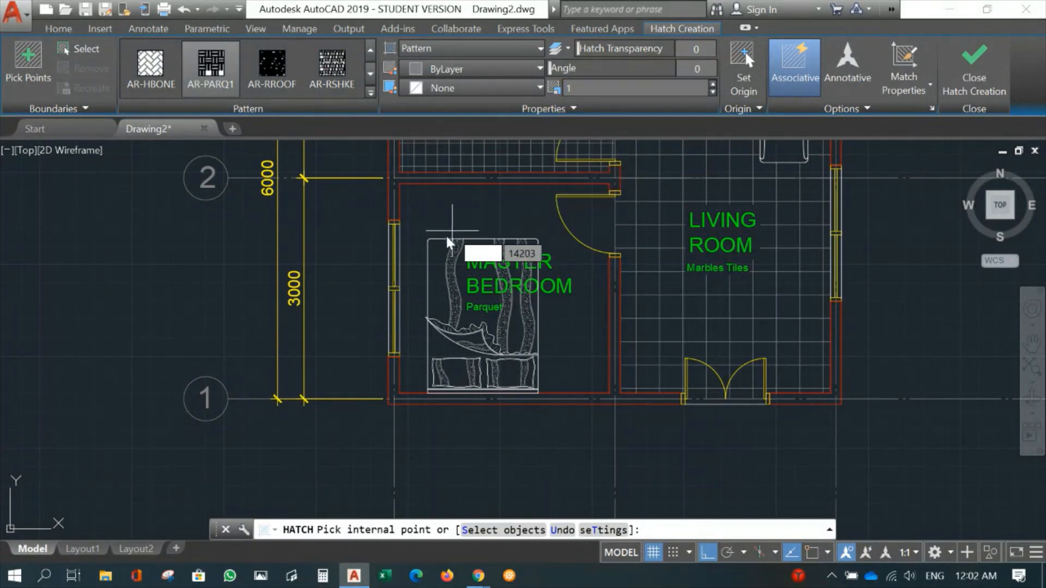
- Hatch the master bedroom floor around the bed, including the door swing area, at scale 1 and finish the hatch
{"action": "mouse_move", "coordinate": [456, 203]}
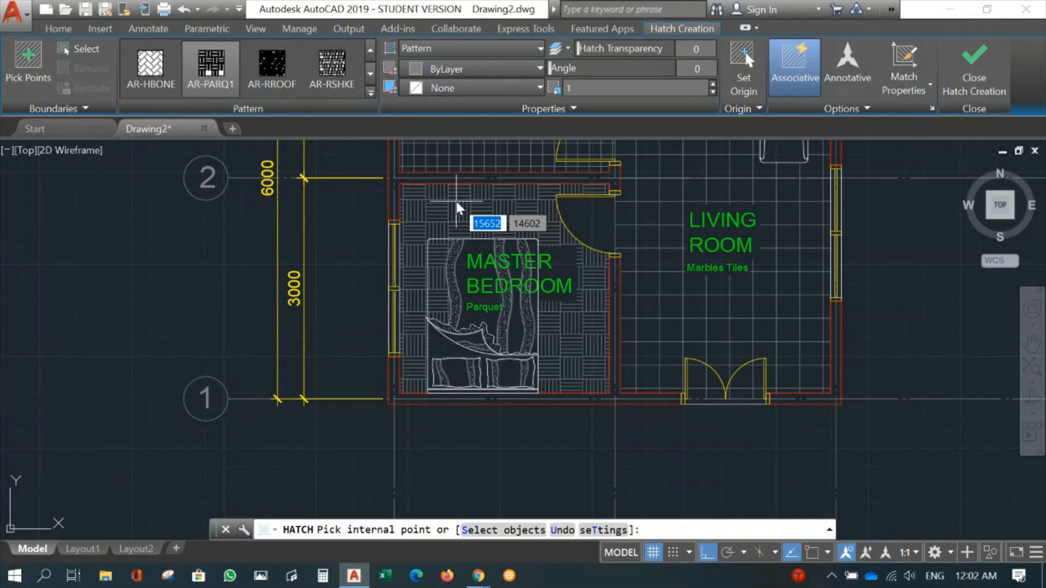
{"action": "left_click", "coordinate": [457, 207]}
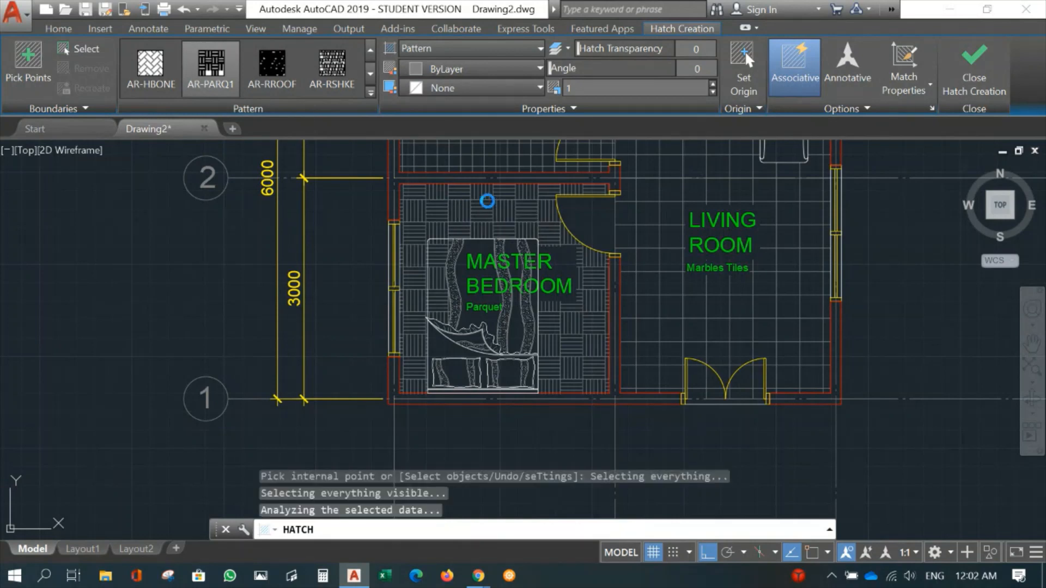
{"action": "left_click", "coordinate": [578, 213]}
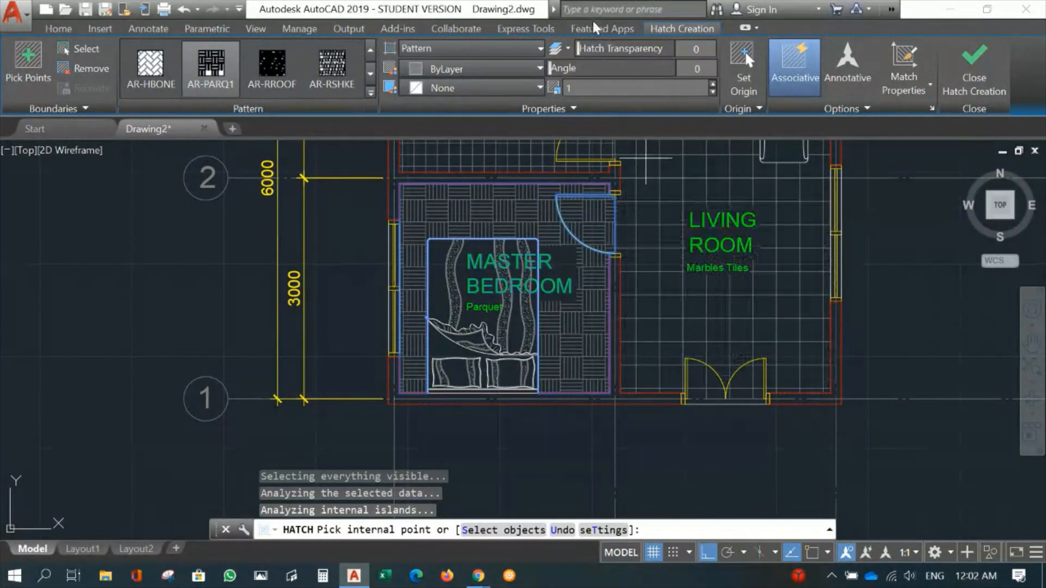
{"action": "left_click", "coordinate": [678, 278]}
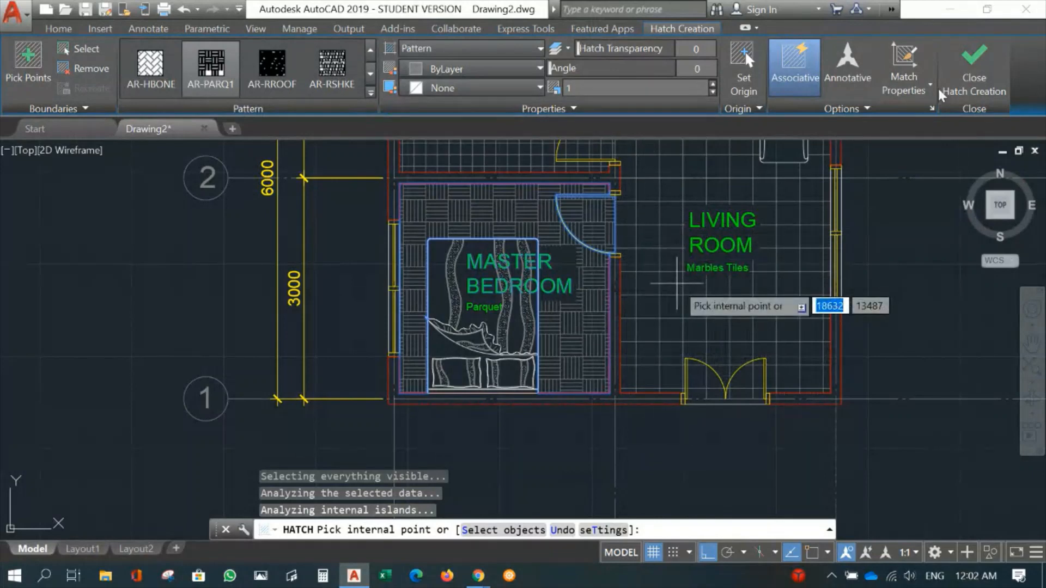
{"action": "left_click", "coordinate": [973, 63]}
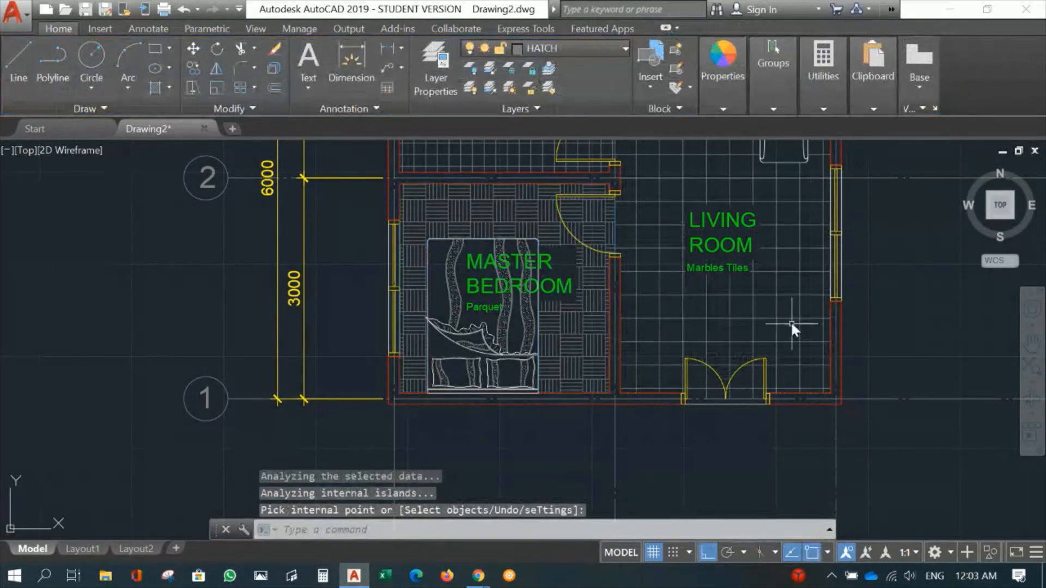
- Examine the whole floor plan and the floor hatches of the kitchen, toilet, living room and master bedroom
{"action": "scroll", "coordinate": [793, 324], "scroll_direction": "down", "scroll_amount": 4}
{"action": "middle_click_drag", "start_coordinate": [846, 305], "coordinate": [704, 325]}
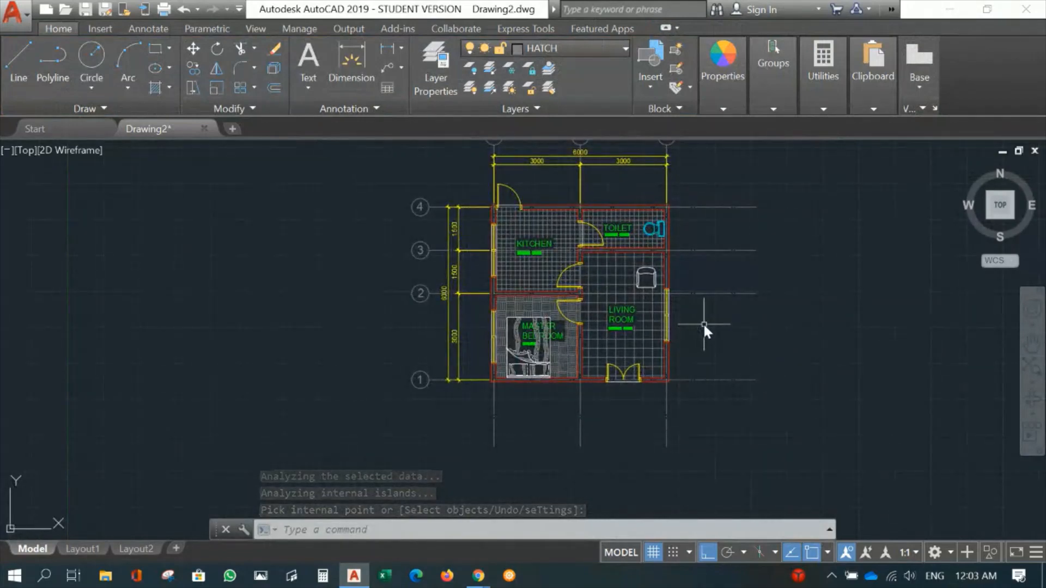
{"action": "scroll", "coordinate": [632, 290], "scroll_direction": "up", "scroll_amount": 2}
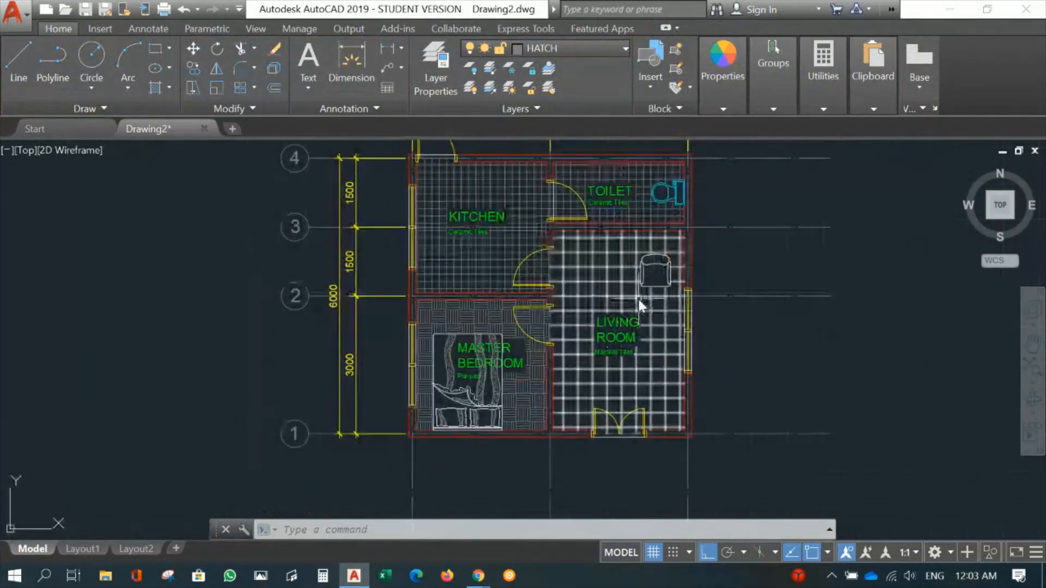
{"action": "middle_click_drag", "start_coordinate": [639, 301], "coordinate": [492, 292]}
{"action": "middle_click_drag", "start_coordinate": [565, 280], "coordinate": [682, 310]}
{"action": "scroll", "coordinate": [684, 306], "scroll_direction": "down", "scroll_amount": 2}
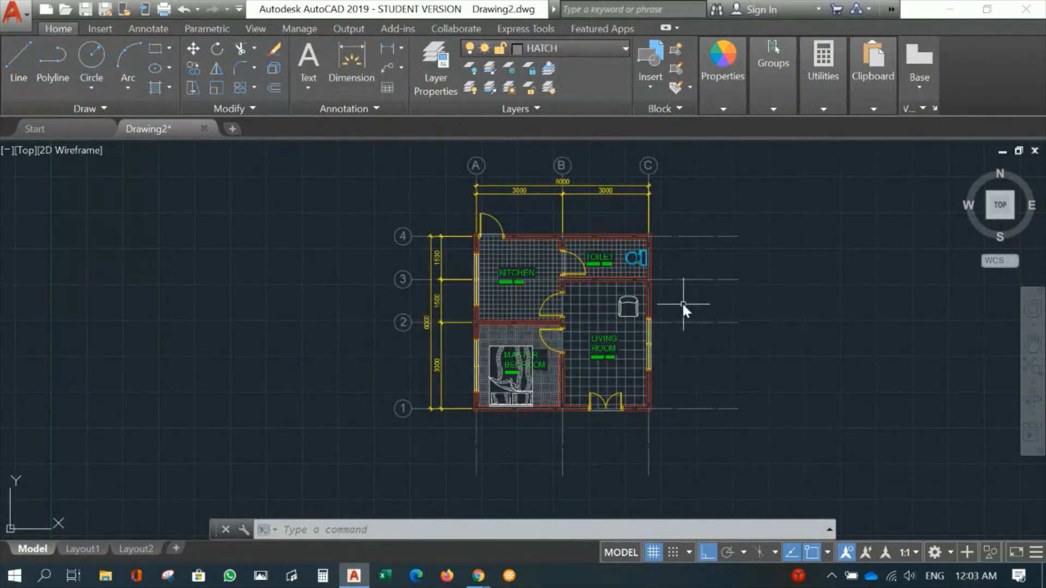
{"action": "middle_click_drag", "start_coordinate": [675, 292], "coordinate": [598, 314]}
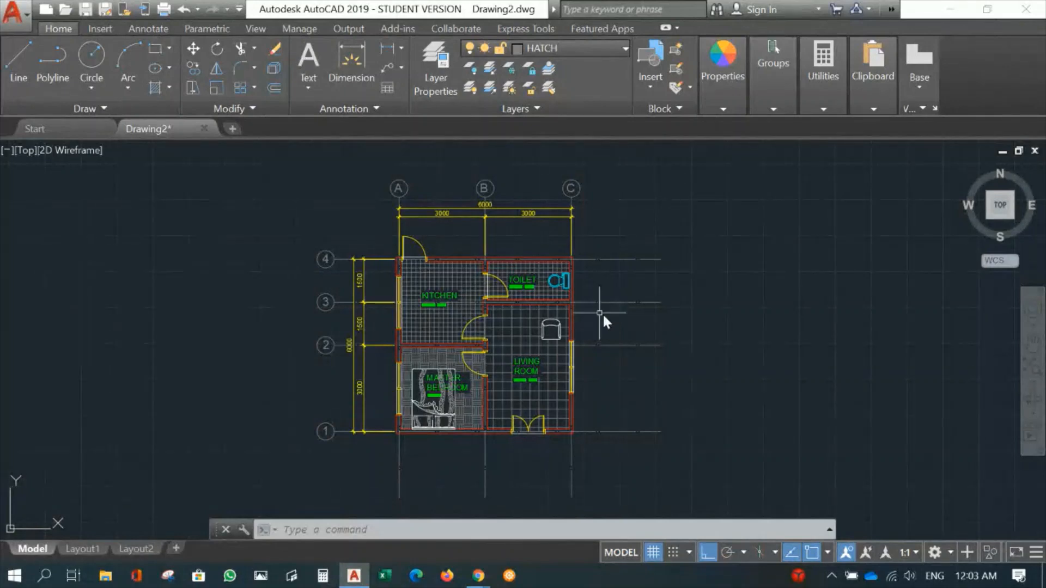
{"action": "scroll", "coordinate": [603, 312], "scroll_direction": "up", "scroll_amount": 3}
{"action": "middle_click_drag", "start_coordinate": [594, 297], "coordinate": [574, 251]}
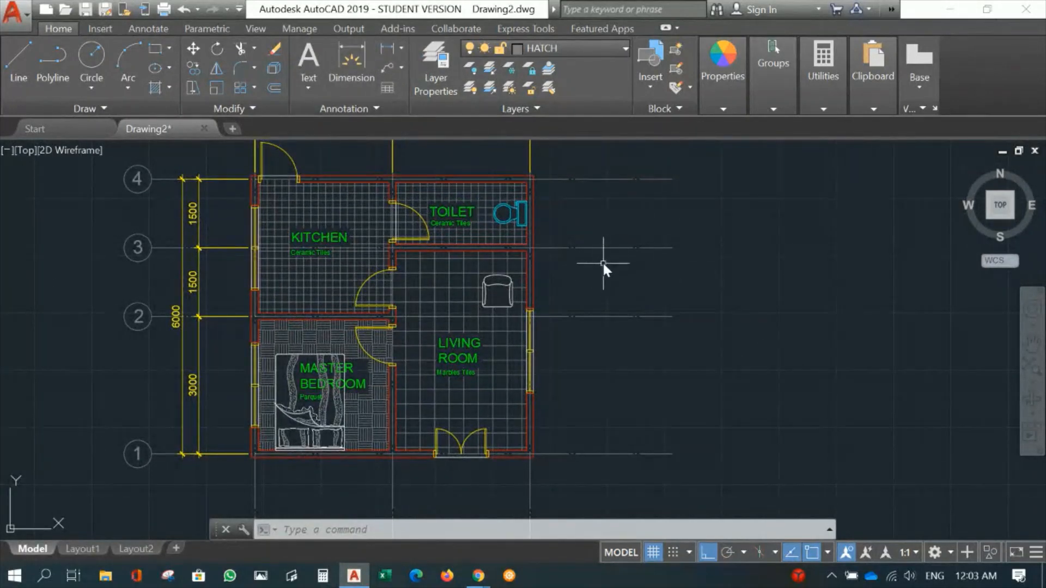
{"action": "middle_click_drag", "start_coordinate": [605, 264], "coordinate": [621, 270]}
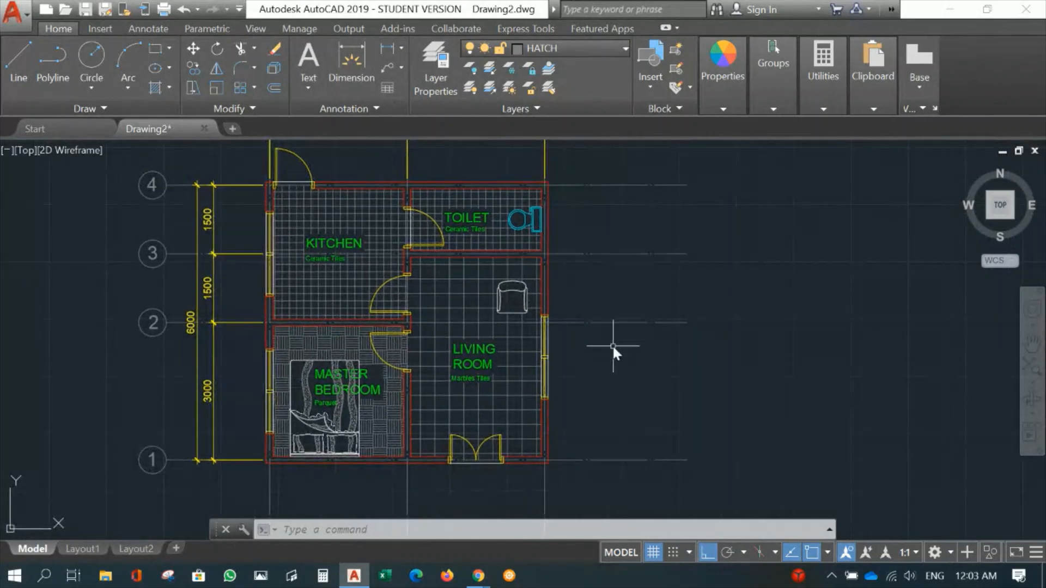
- Dimension the height of the living room window with a linear dimension placed outside the exterior wall
{"action": "left_click", "coordinate": [155, 28]}
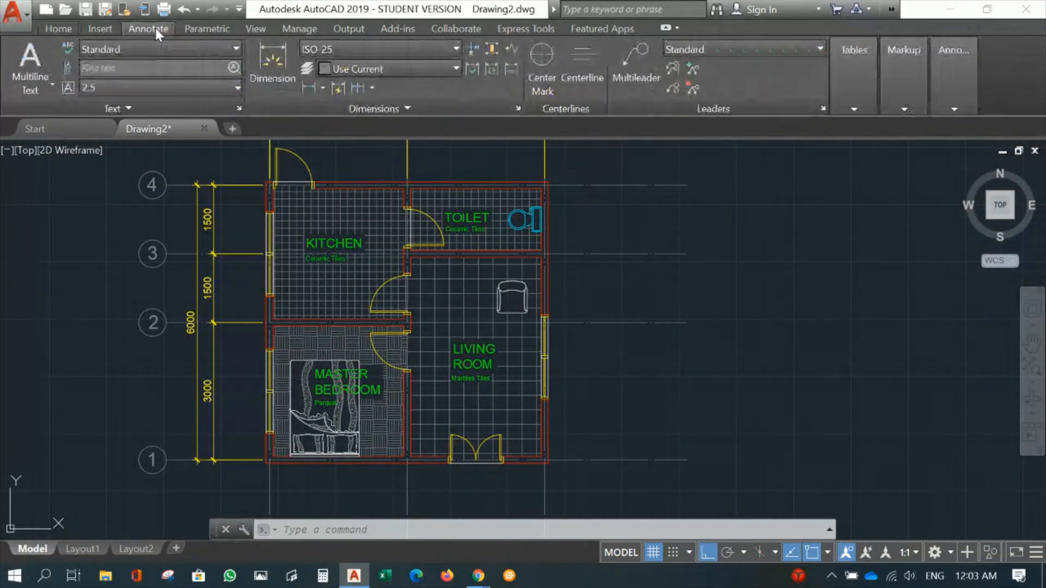
{"action": "left_click", "coordinate": [306, 88]}
{"action": "scroll", "coordinate": [554, 317], "scroll_direction": "up", "scroll_amount": 2}
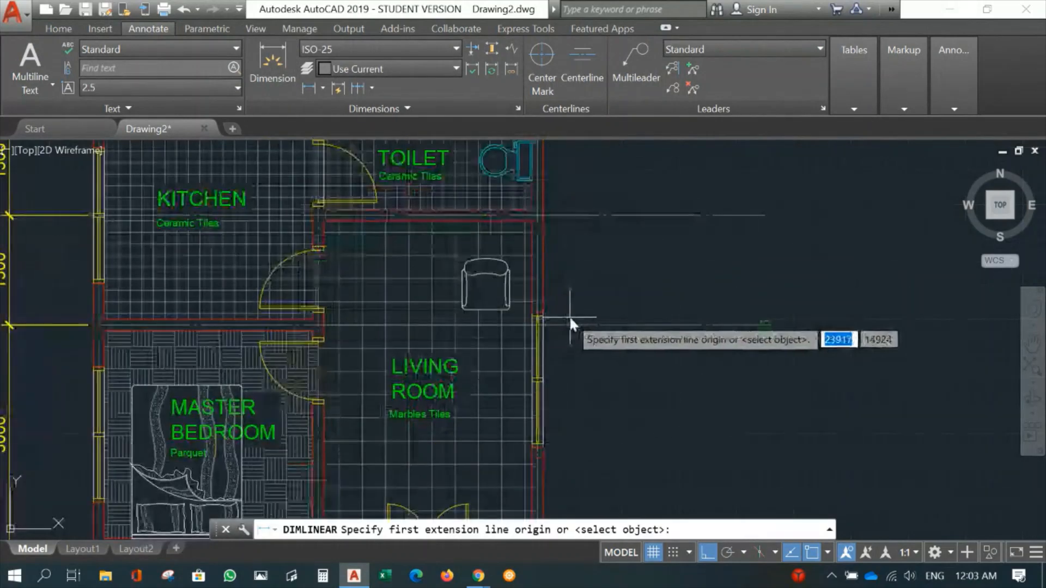
{"action": "left_click", "coordinate": [542, 312]}
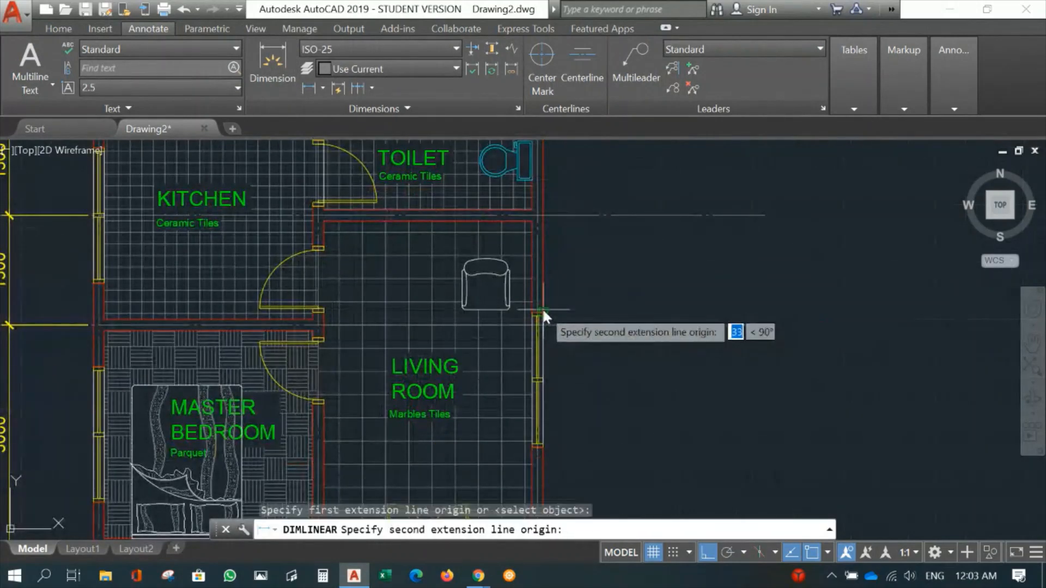
{"action": "left_click", "coordinate": [544, 448]}
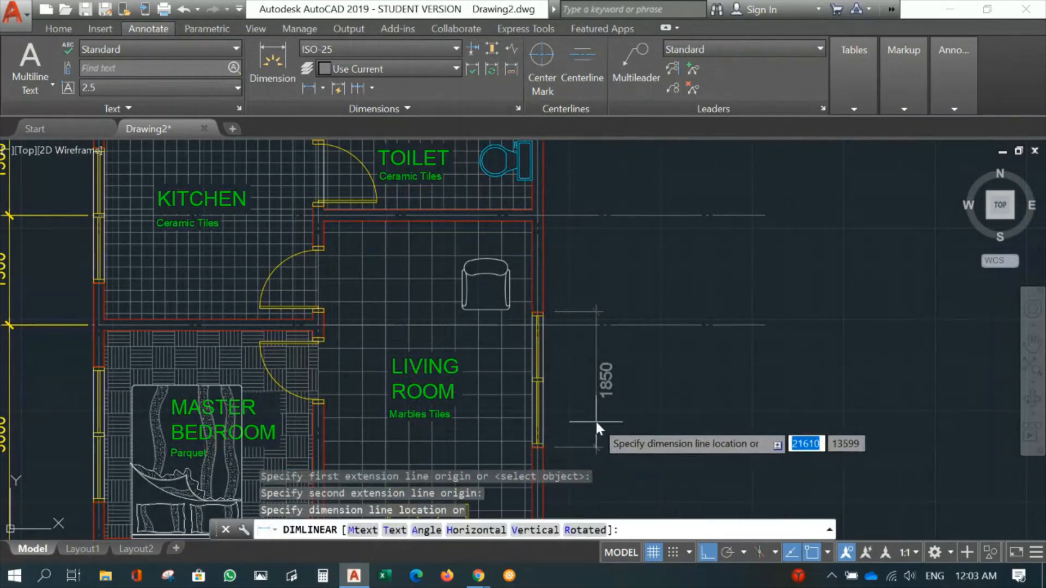
{"action": "left_click", "coordinate": [592, 419]}
- Dimension the width of the living room's double entrance door with a linear dimension placed below the exterior wall
{"action": "middle_click_drag", "start_coordinate": [708, 430], "coordinate": [739, 234]}
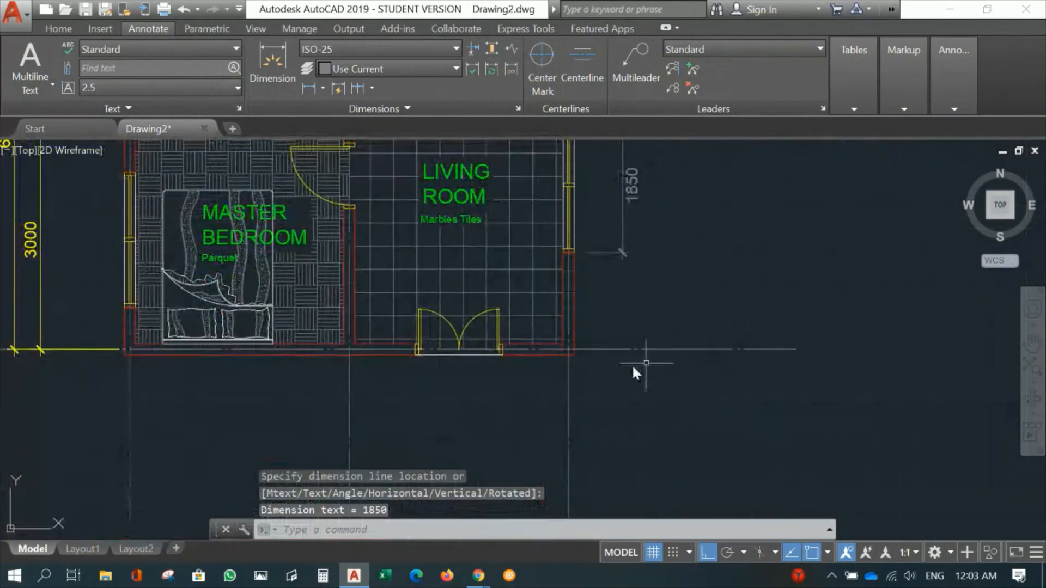
{"action": "middle_click_drag", "start_coordinate": [528, 384], "coordinate": [577, 354]}
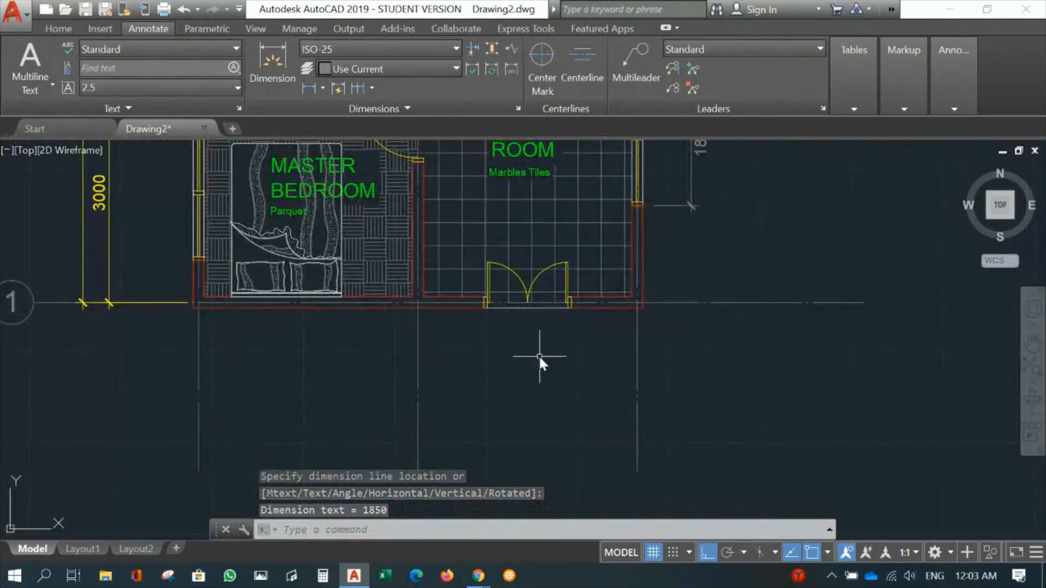
{"action": "key", "text": "Return"}
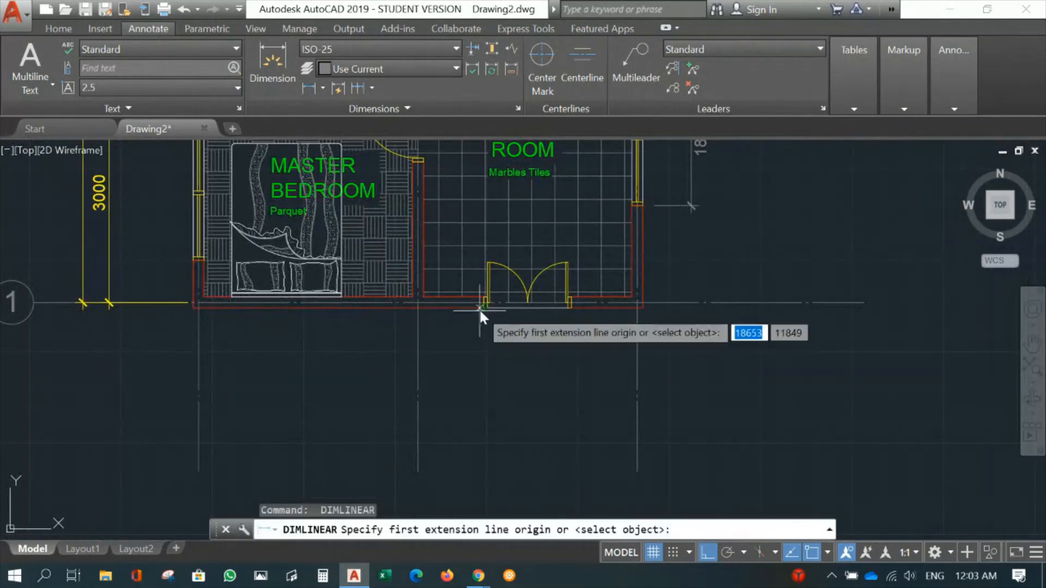
{"action": "left_click", "coordinate": [482, 308]}
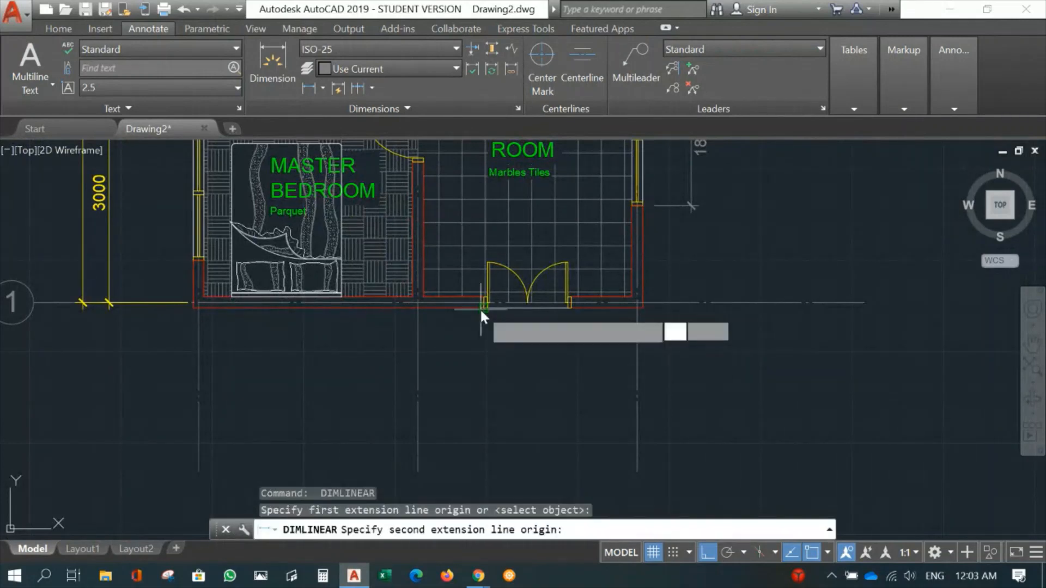
{"action": "scroll", "coordinate": [574, 309], "scroll_direction": "up", "scroll_amount": 4}
{"action": "left_click", "coordinate": [563, 303]}
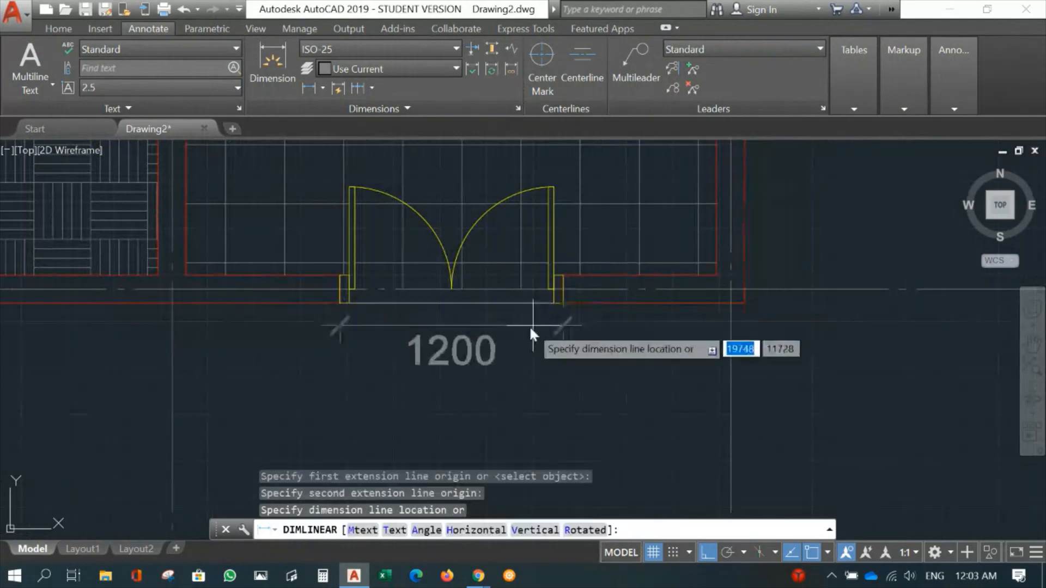
{"action": "left_click", "coordinate": [525, 389]}
{"action": "scroll", "coordinate": [653, 378], "scroll_direction": "down", "scroll_amount": 4}
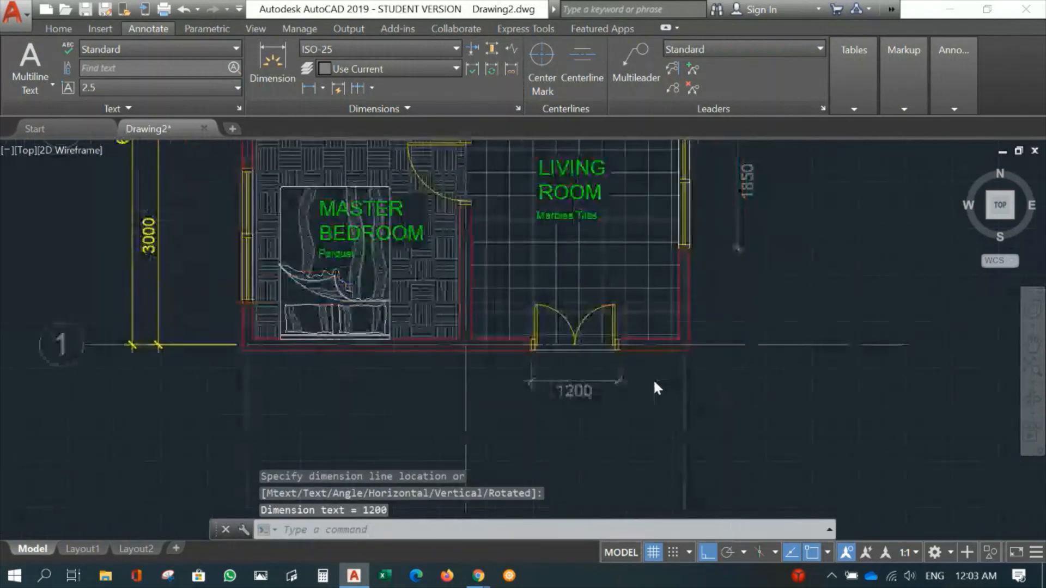
- Move the living room window and entrance door dimensions to the Dimension layer
{"action": "left_click", "coordinate": [714, 259]}
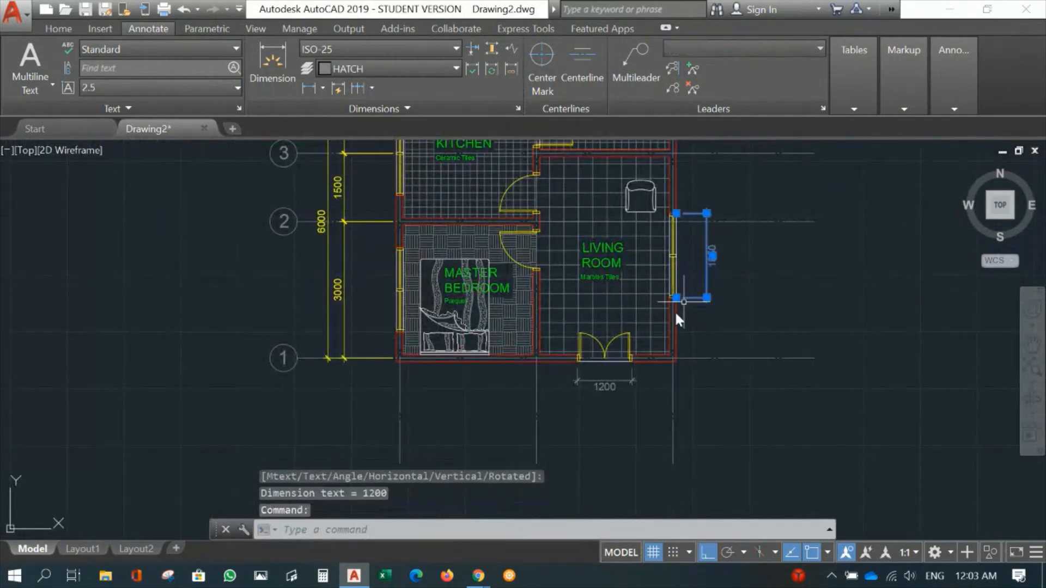
{"action": "left_click", "coordinate": [605, 385]}
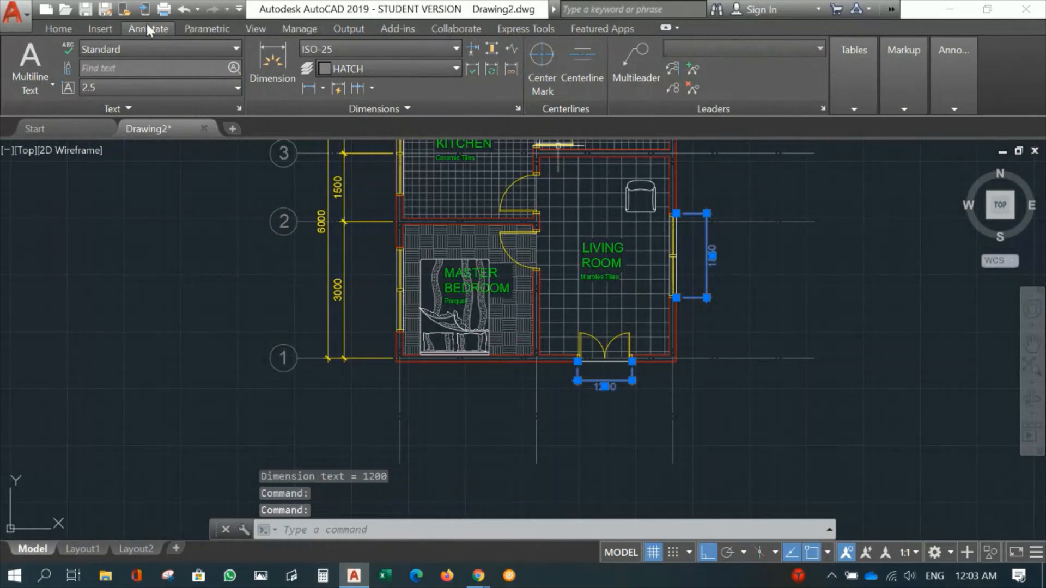
{"action": "left_click", "coordinate": [61, 27]}
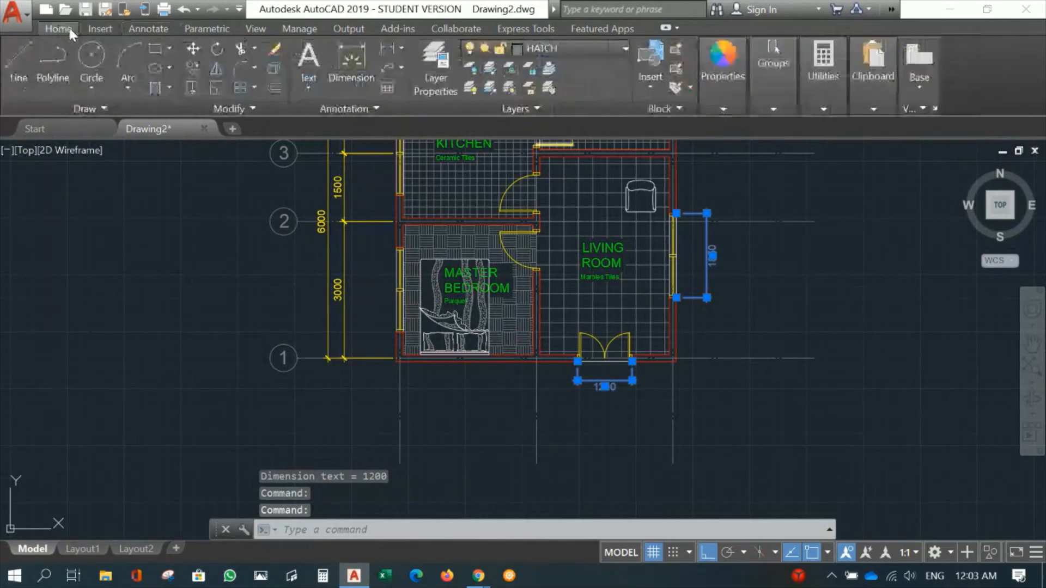
{"action": "left_click", "coordinate": [555, 50]}
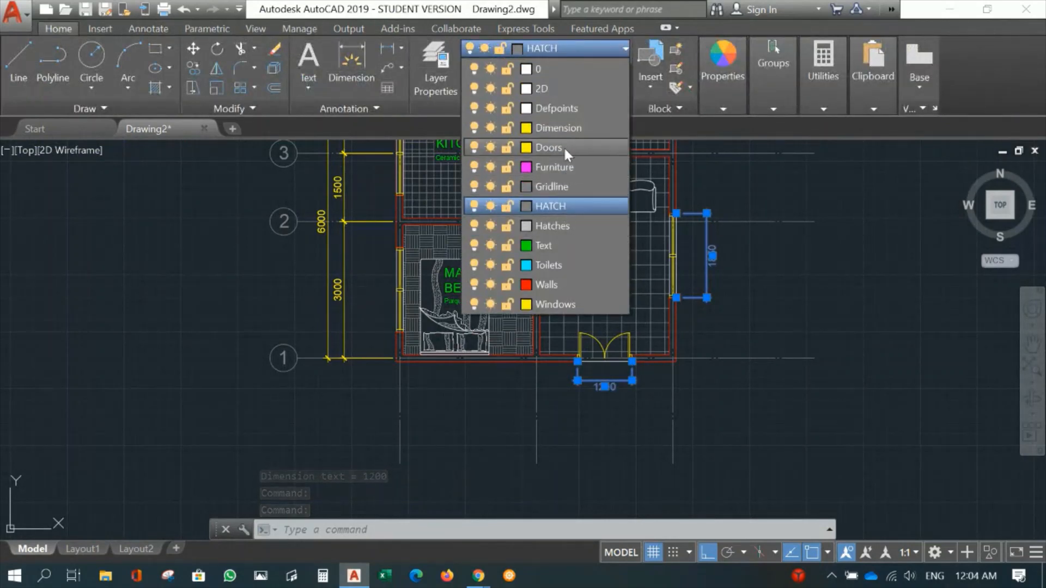
{"action": "left_click", "coordinate": [564, 133]}
{"action": "left_click", "coordinate": [564, 132]}
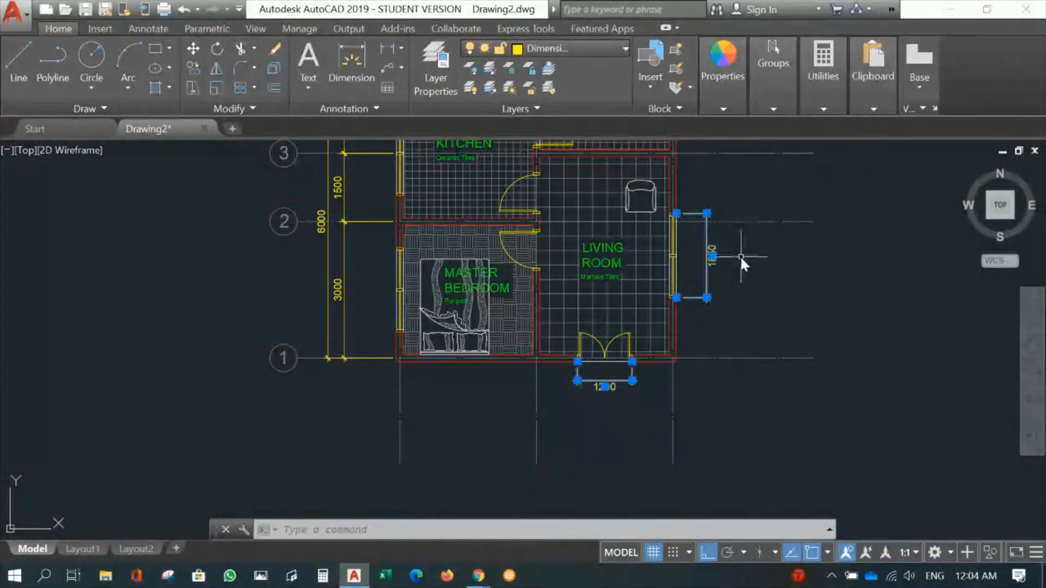
{"action": "key", "text": "Escape"}
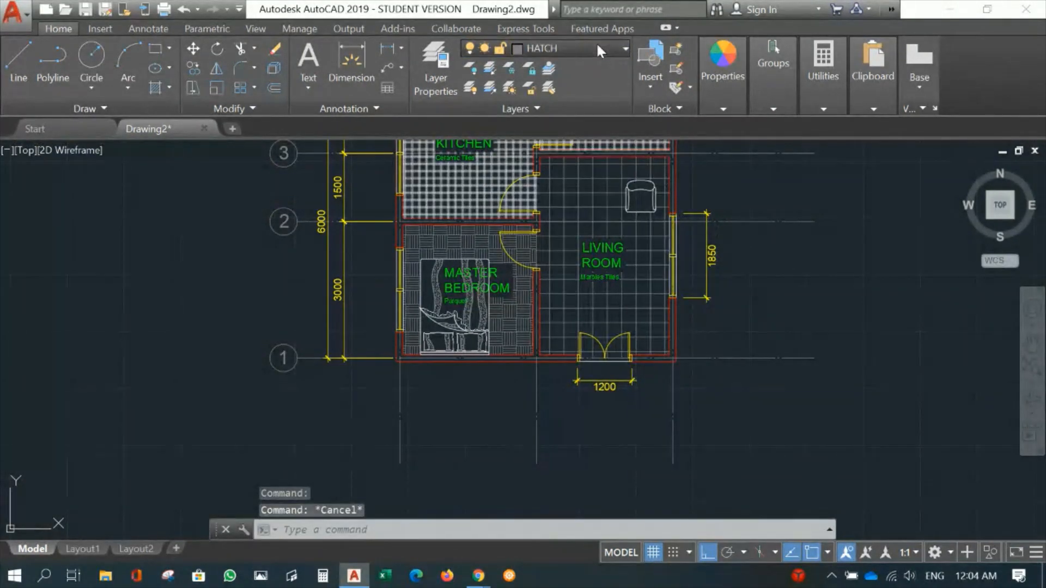
- Make Dimension the current layer
{"action": "left_click", "coordinate": [596, 43]}
{"action": "left_click", "coordinate": [565, 129]}
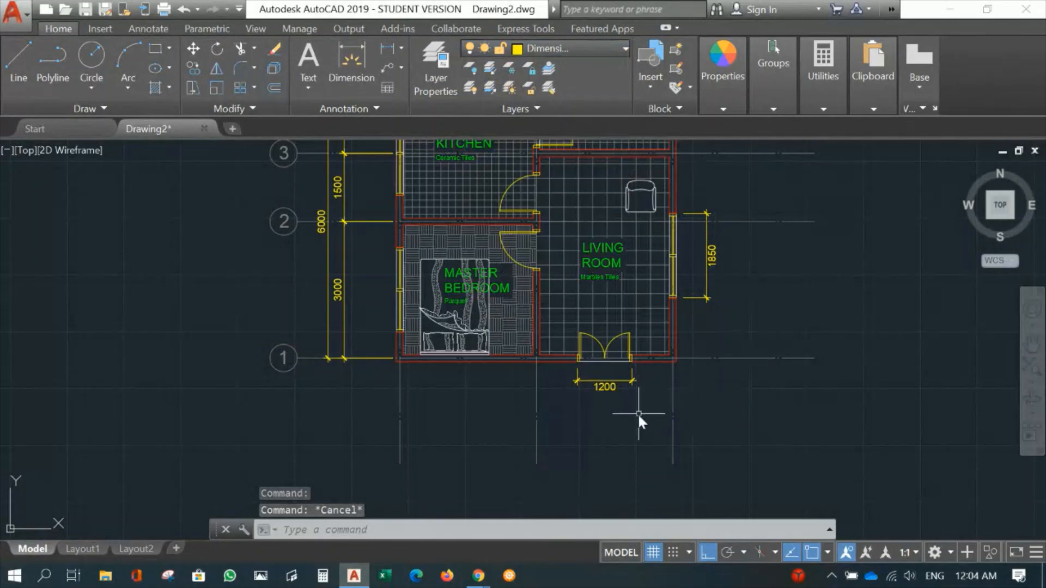
{"action": "key", "text": "Escape"}
- Examine the whole floor plan with its gridlines, room hatches and the new window and door dimensions
{"action": "scroll", "coordinate": [527, 406], "scroll_direction": "down", "scroll_amount": 4}
{"action": "middle_click_drag", "start_coordinate": [621, 419], "coordinate": [552, 458]}
{"action": "middle_click_drag", "start_coordinate": [795, 297], "coordinate": [719, 276]}
{"action": "scroll", "coordinate": [665, 269], "scroll_direction": "up", "scroll_amount": 2}
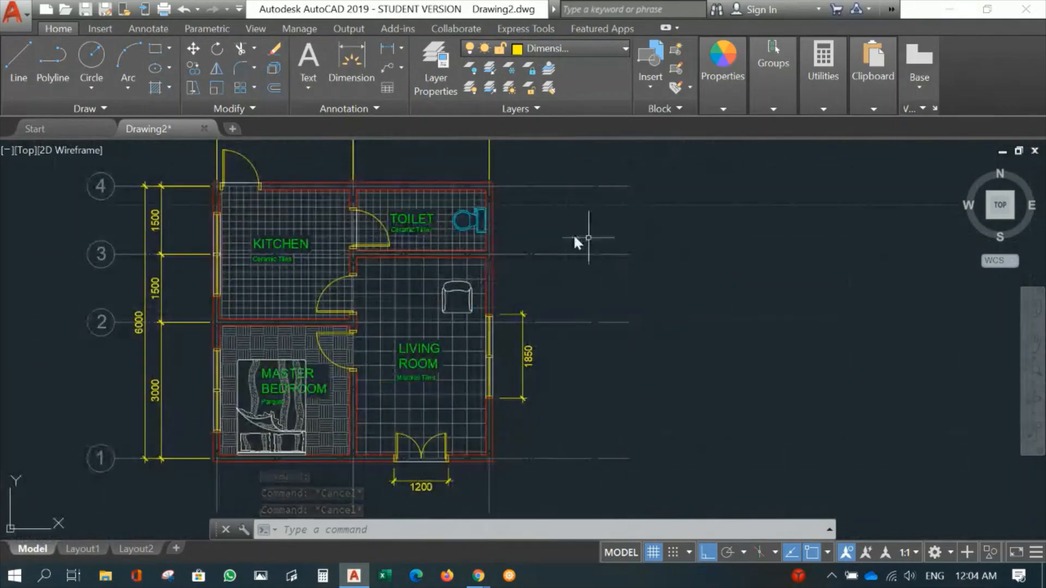
{"action": "middle_click_drag", "start_coordinate": [568, 240], "coordinate": [620, 228]}
{"action": "scroll", "coordinate": [679, 262], "scroll_direction": "down", "scroll_amount": 2}
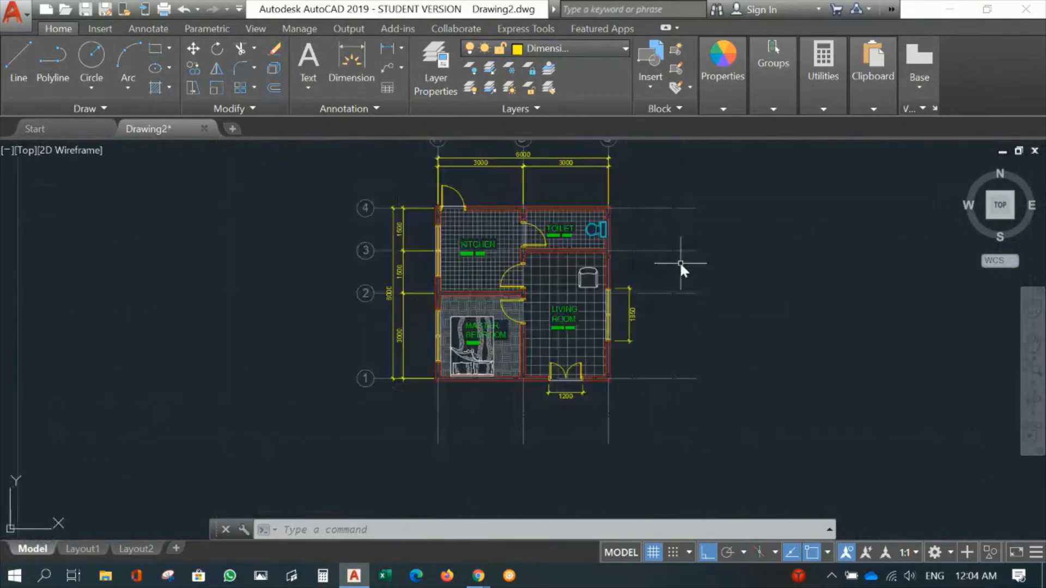
{"action": "middle_click_drag", "start_coordinate": [679, 261], "coordinate": [637, 292]}
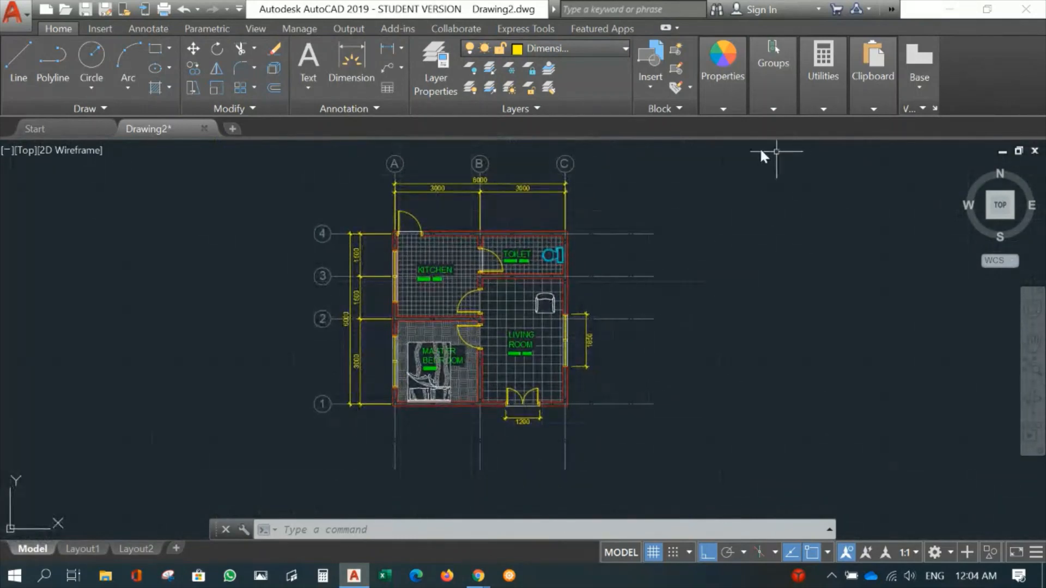
- Try to place a multileader pointing at the living room sofa, with its horizontal landing outside the exterior wall
{"action": "left_click", "coordinate": [153, 28]}
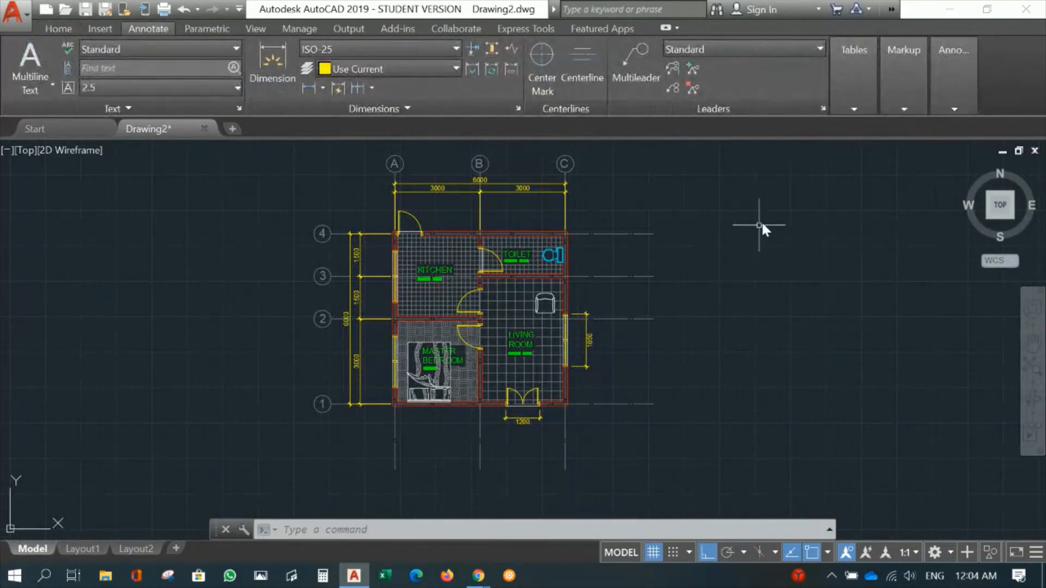
{"action": "left_click", "coordinate": [630, 64]}
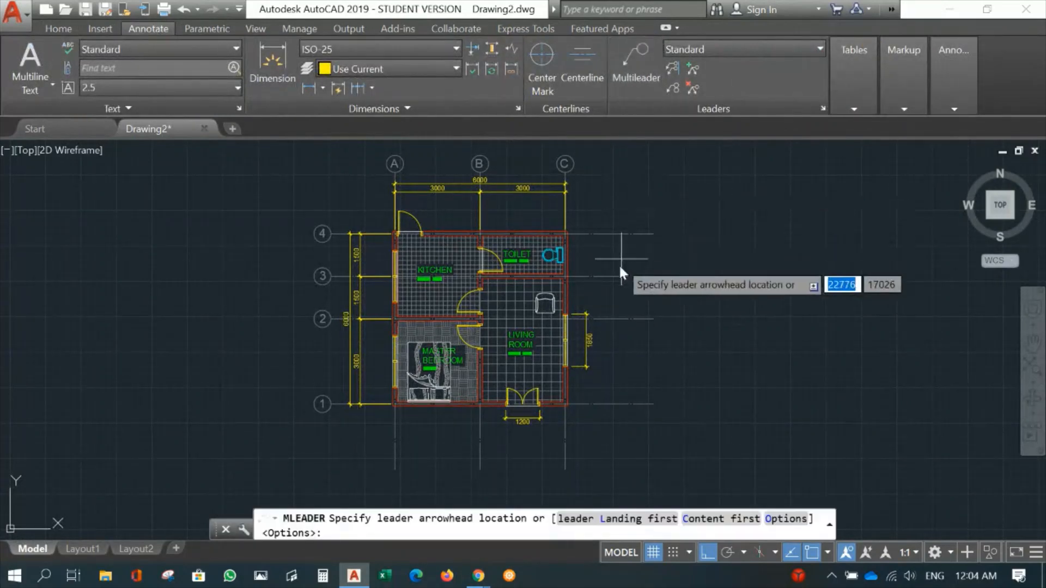
{"action": "scroll", "coordinate": [609, 311], "scroll_direction": "up", "scroll_amount": 4}
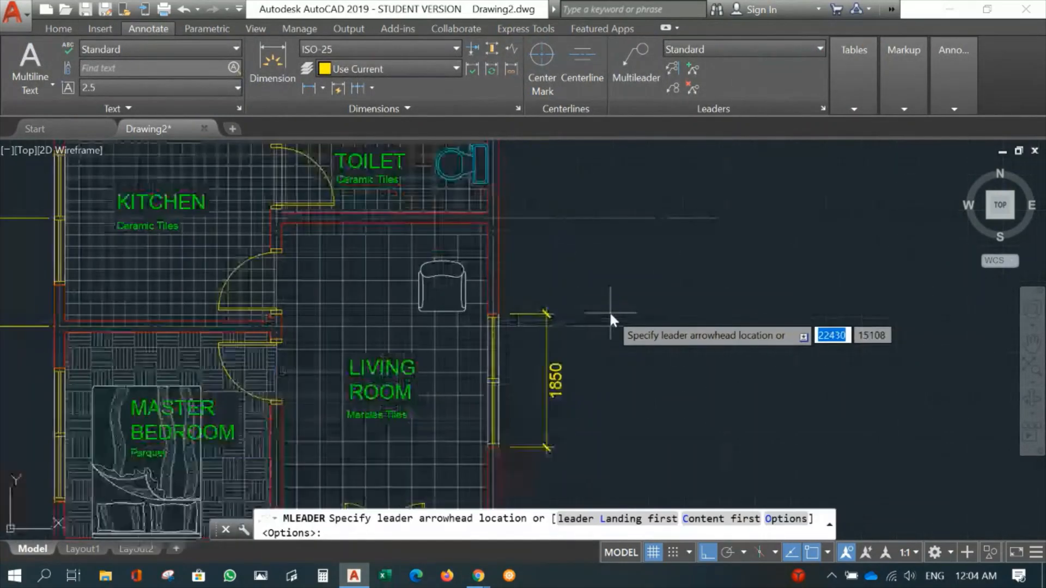
{"action": "left_click", "coordinate": [462, 289]}
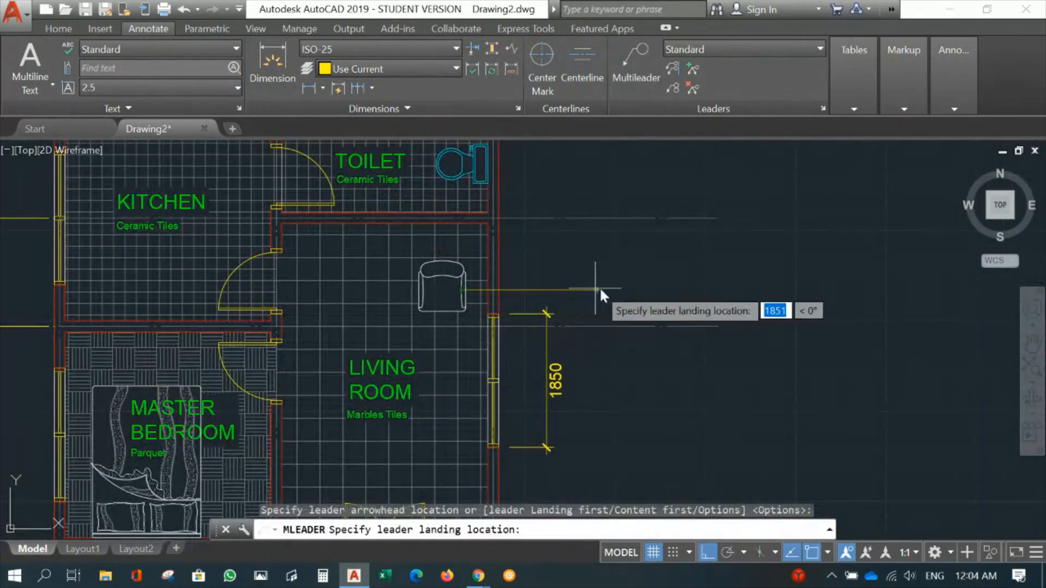
{"action": "left_click", "coordinate": [603, 291]}
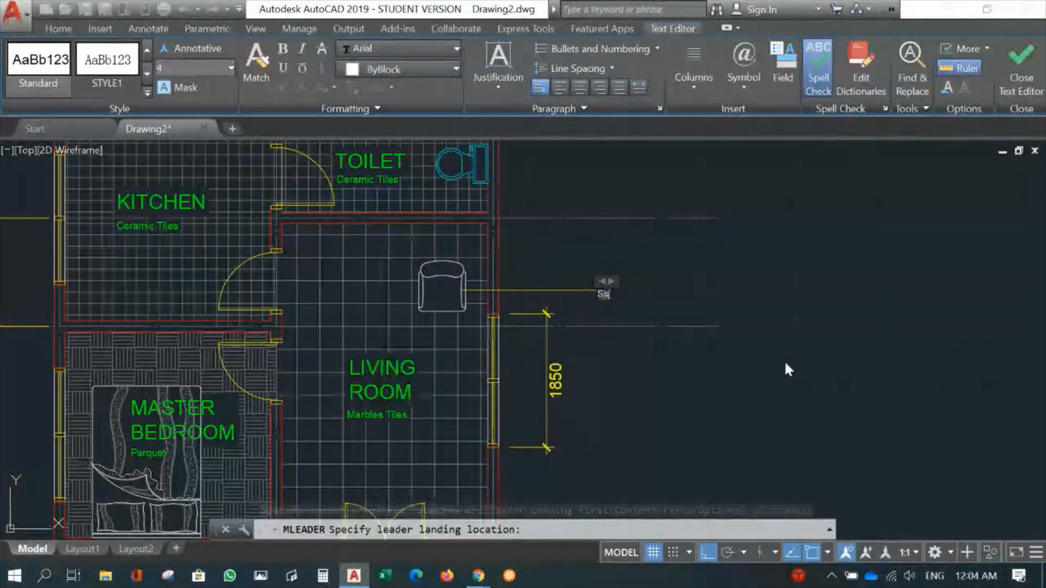
- Enter the note "Sofa to designers detail" as the text of the sofa's leader
{"action": "type", "text": "Sofa"}
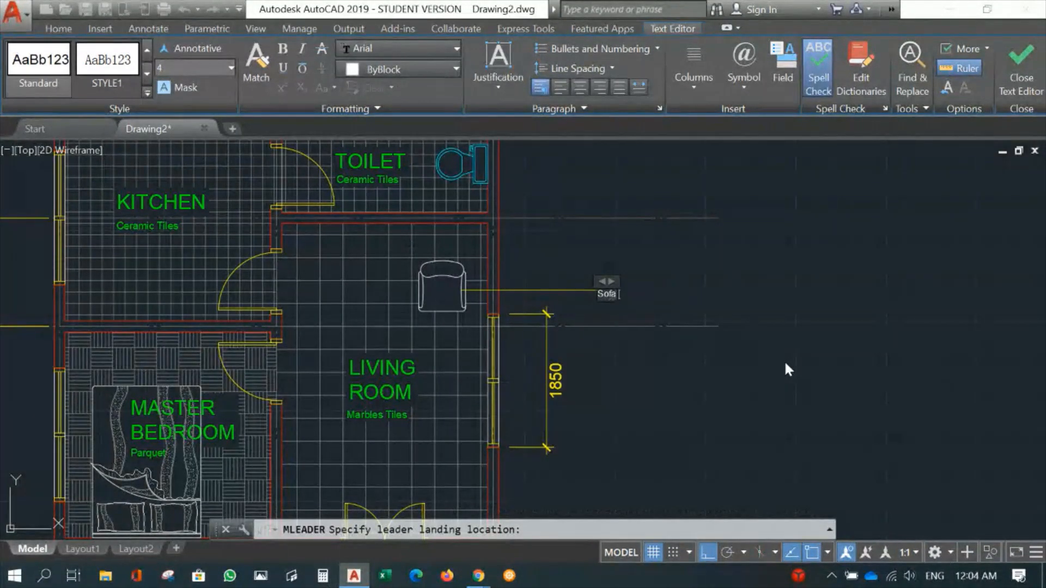
{"action": "type", "text": " to designers deta"}
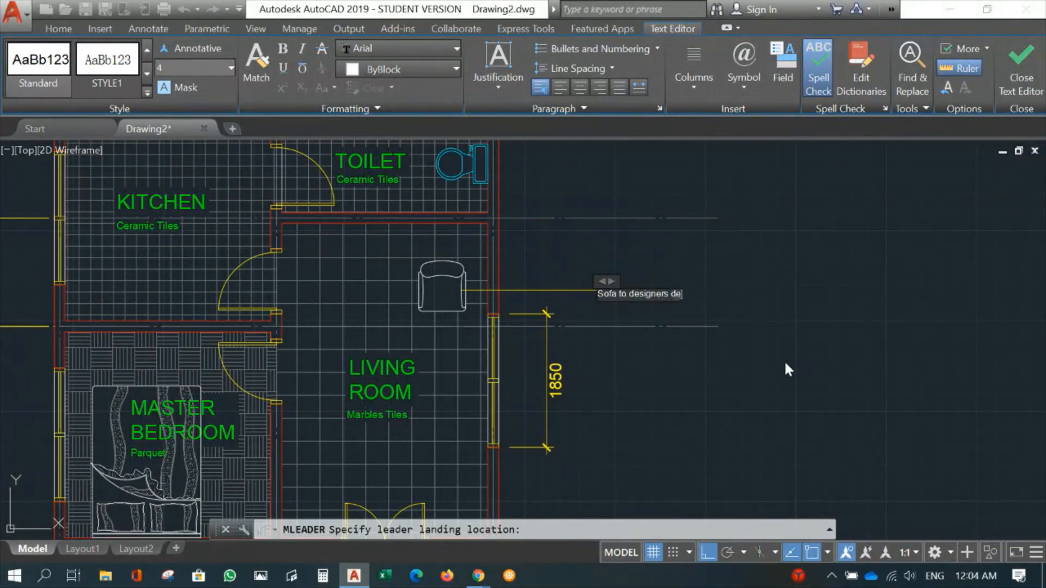
{"action": "type", "text": "il"}
- Try to enlarge the text height of the sofa's leader note, starting with 100
{"action": "left_click", "coordinate": [177, 67]}
{"action": "type", "text": "100"}
{"action": "key", "text": "BackSpace"}
{"action": "key", "text": "BackSpace"}
{"action": "type", "text": "20"}
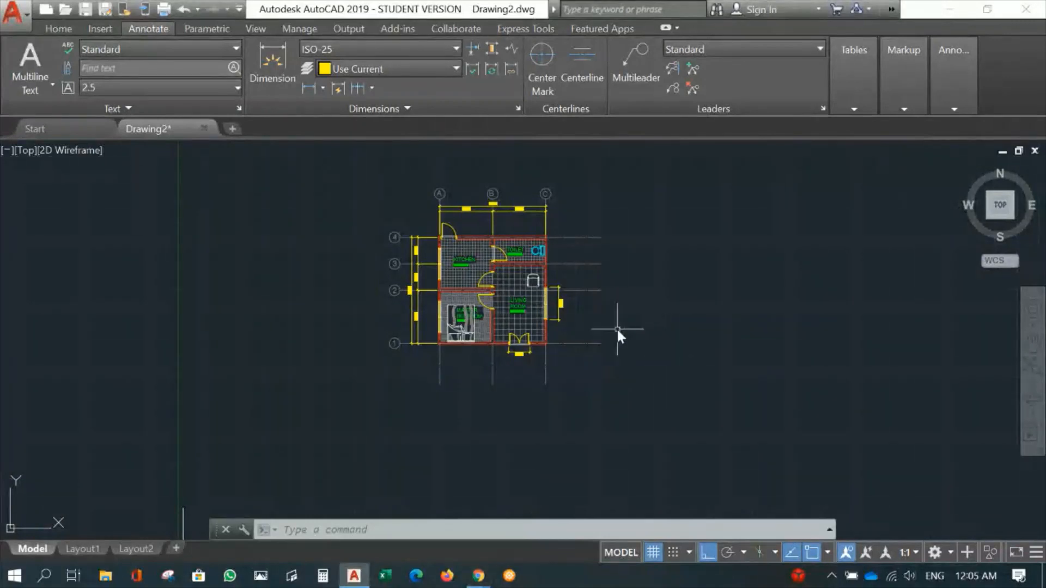
- Start a plot of the model and set the plot area to a window enclosing the whole floor plan with its gridlines and dimensions
{"action": "middle_click_drag", "start_coordinate": [642, 298], "coordinate": [605, 318]}
{"action": "scroll", "coordinate": [604, 315], "scroll_direction": "up", "scroll_amount": 4}
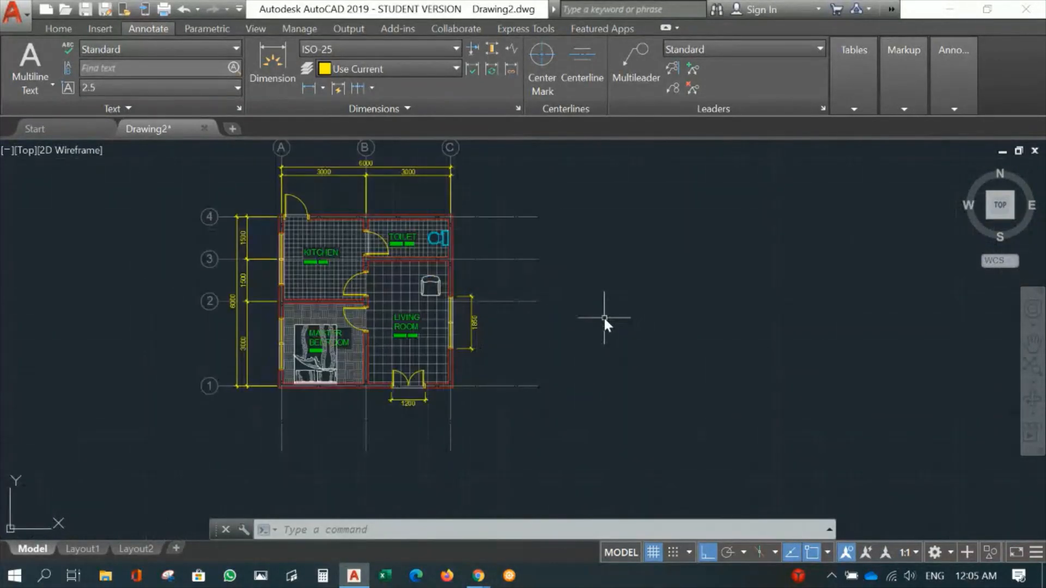
{"action": "middle_click_drag", "start_coordinate": [687, 345], "coordinate": [694, 321]}
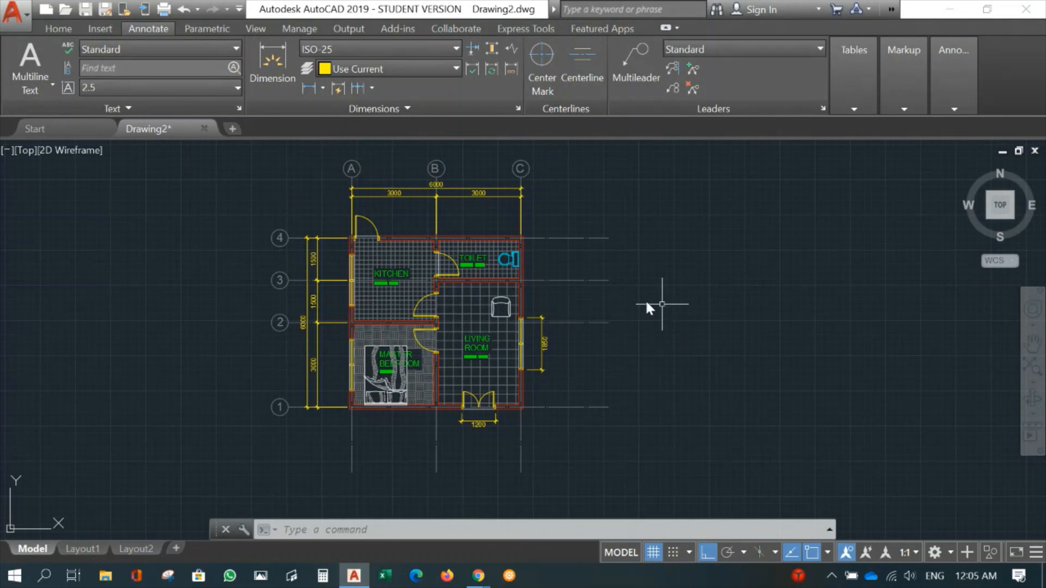
{"action": "scroll", "coordinate": [578, 349], "scroll_direction": "down", "scroll_amount": 2}
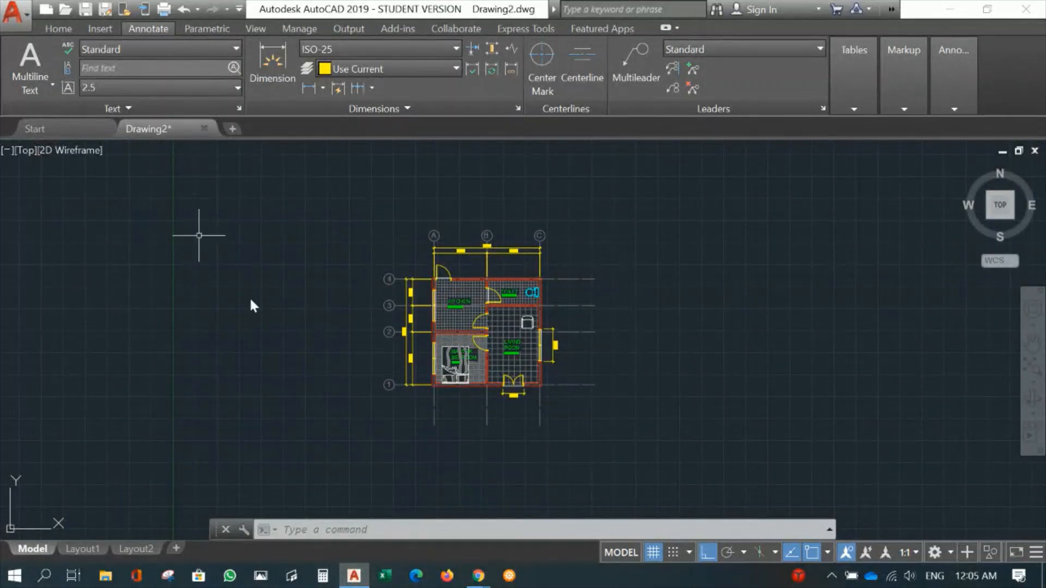
{"action": "left_click", "coordinate": [14, 17]}
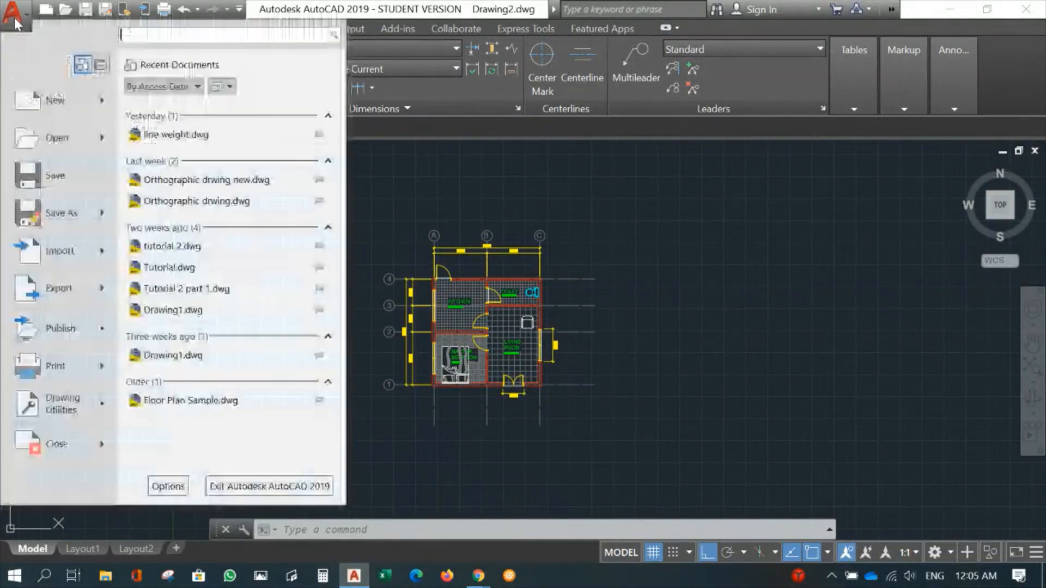
{"action": "left_click", "coordinate": [81, 364]}
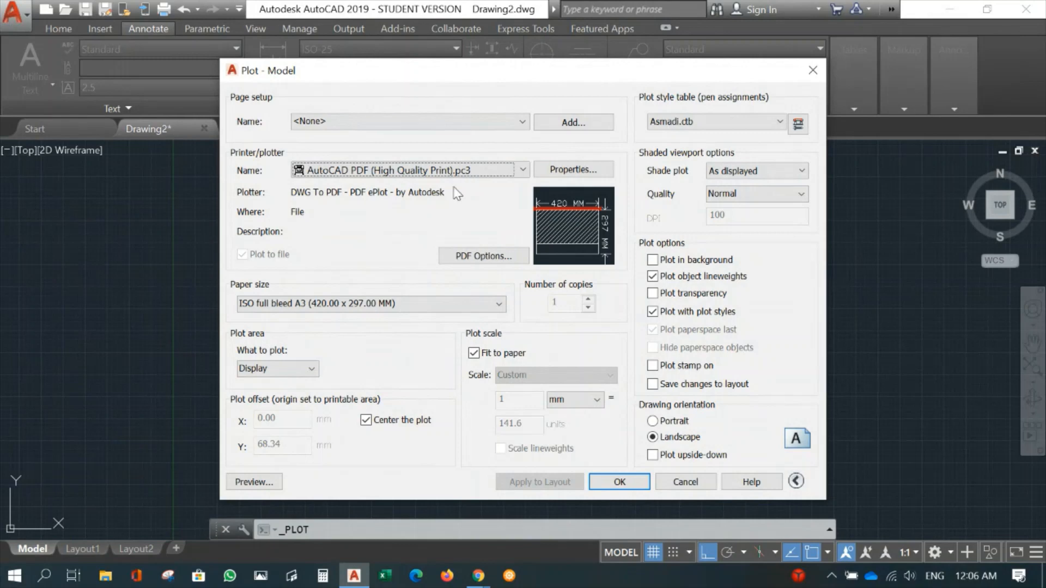
{"action": "left_click", "coordinate": [312, 370]}
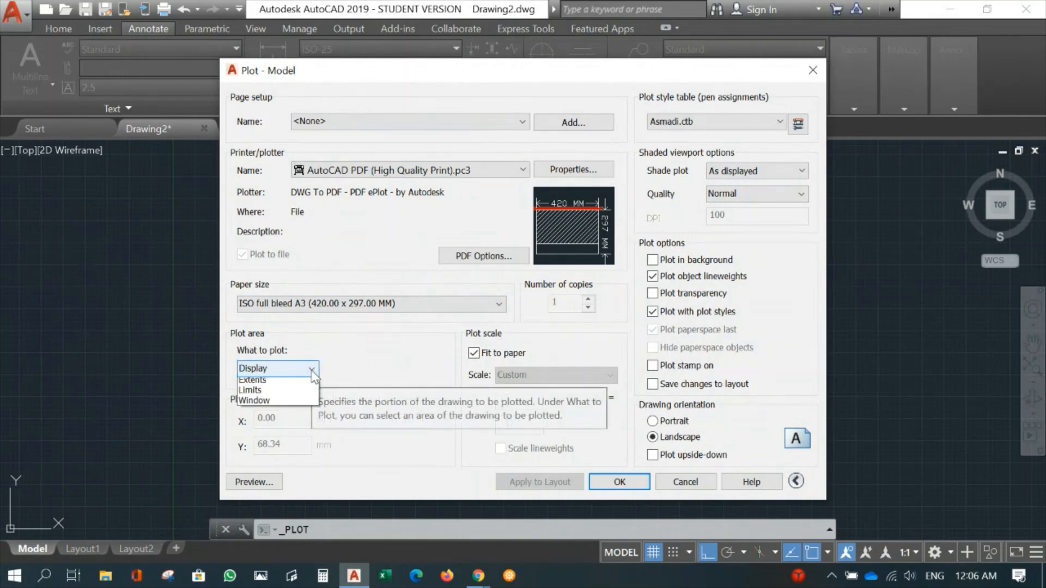
{"action": "left_click", "coordinate": [271, 415]}
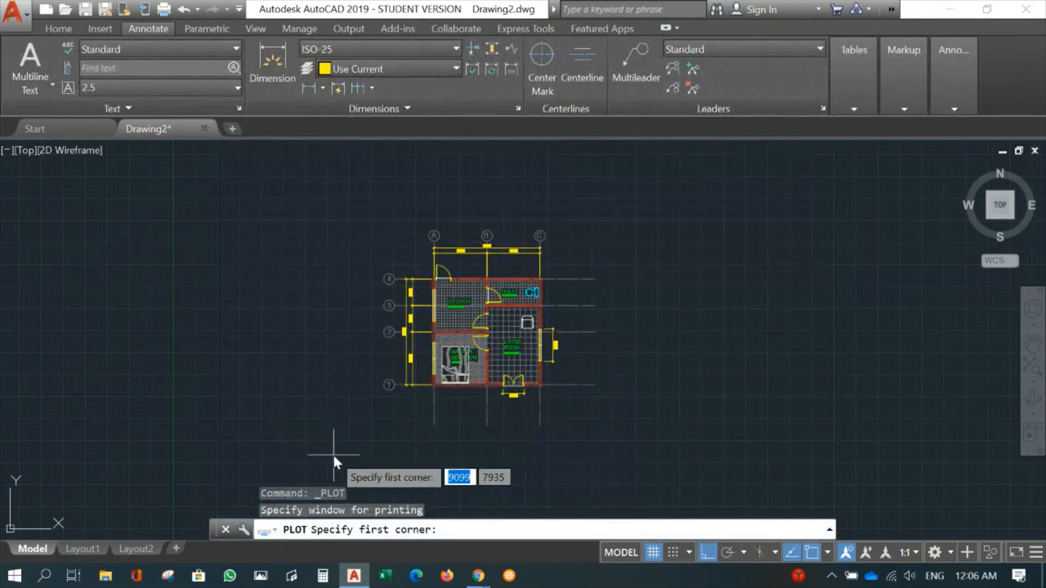
{"action": "left_click", "coordinate": [333, 455]}
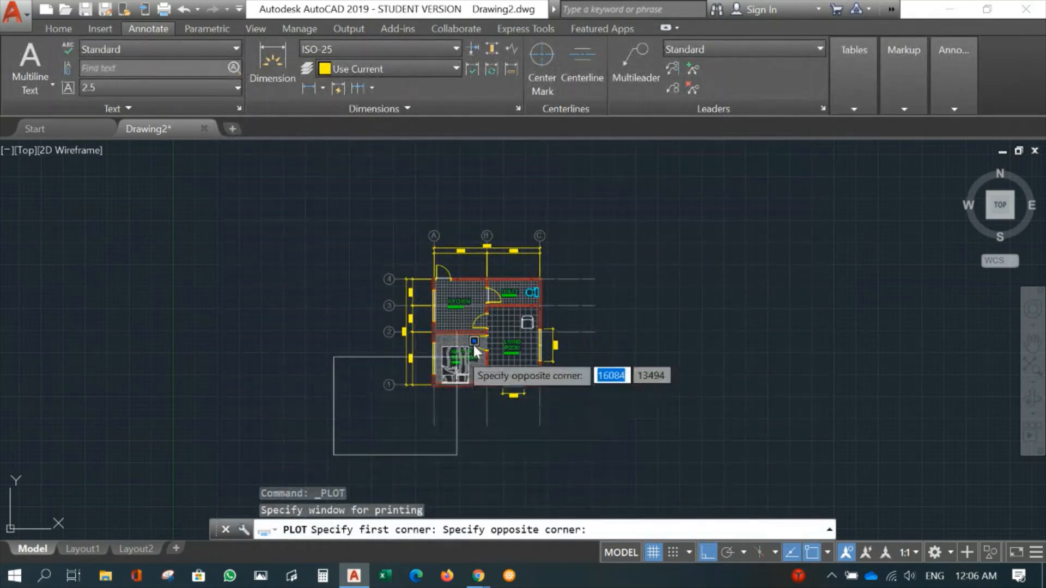
{"action": "left_click", "coordinate": [670, 205]}
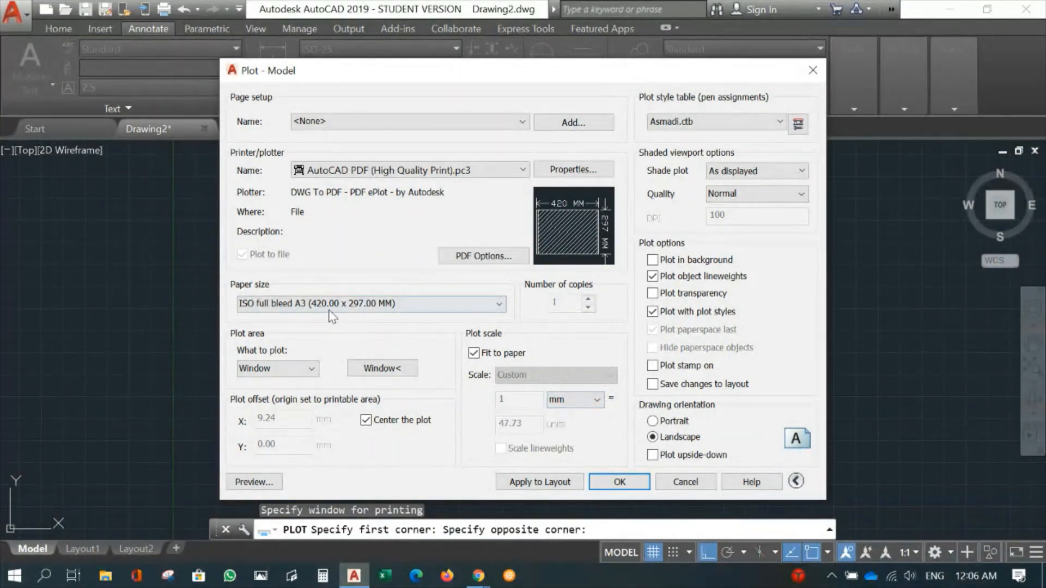
- Turn off fitting to paper and set the plot scale to 1 mm = 50 units
{"action": "left_click", "coordinate": [474, 352]}
{"action": "left_click", "coordinate": [532, 423]}
{"action": "left_click_drag", "start_coordinate": [532, 423], "coordinate": [479, 420]}
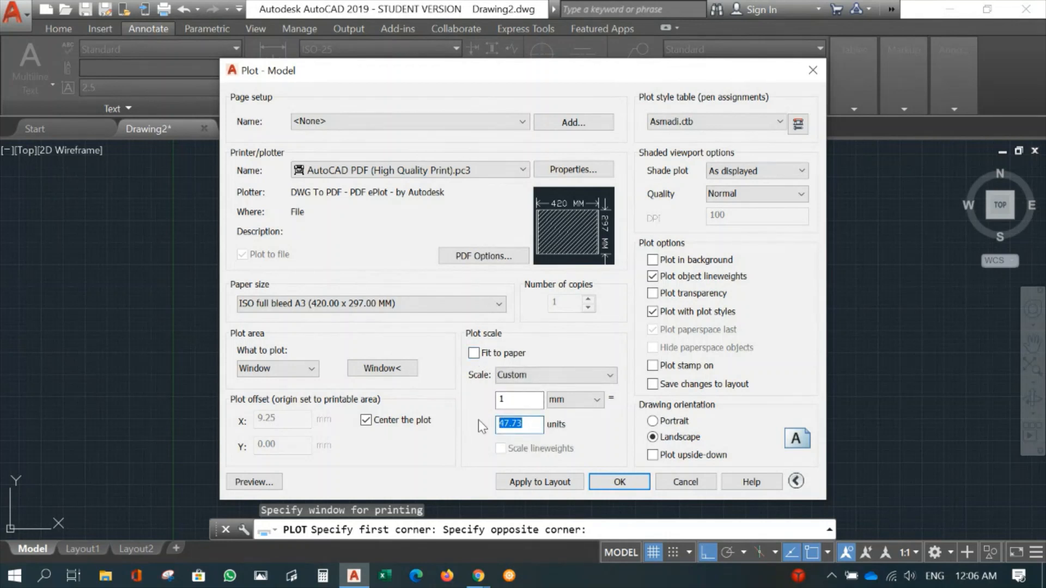
{"action": "type", "text": "50"}
{"action": "left_click", "coordinate": [519, 404]}
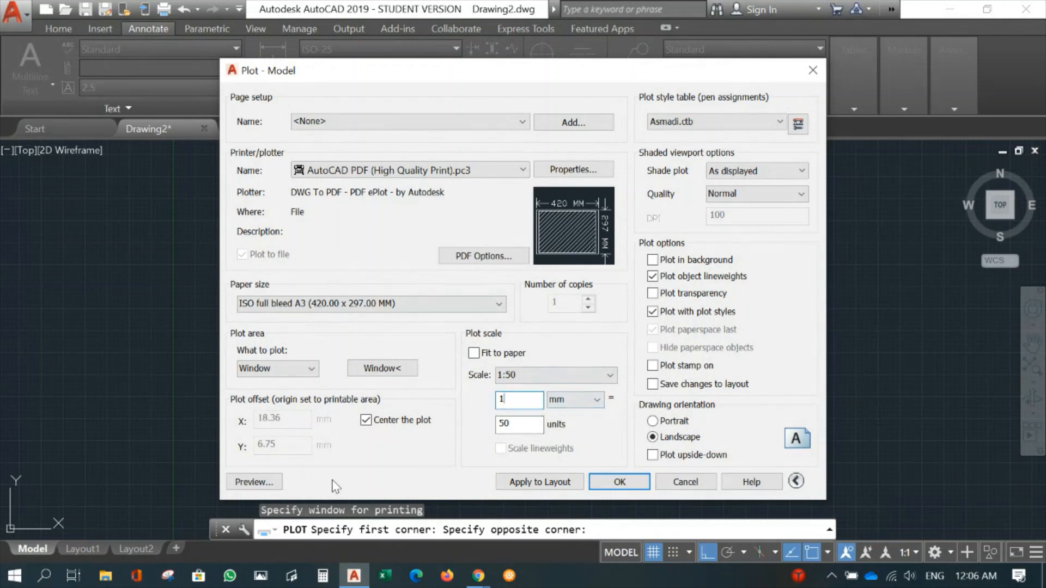
- Preview the A3 plot of the floor plan despite the differing annotation scale, and leave the plot setup without plotting
{"action": "left_click", "coordinate": [260, 482]}
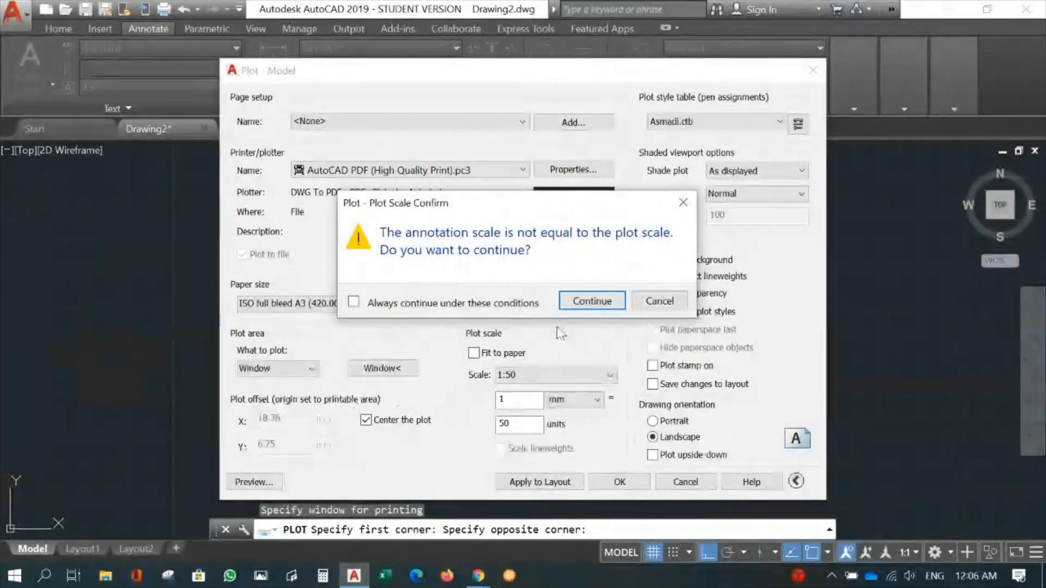
{"action": "left_click", "coordinate": [588, 305]}
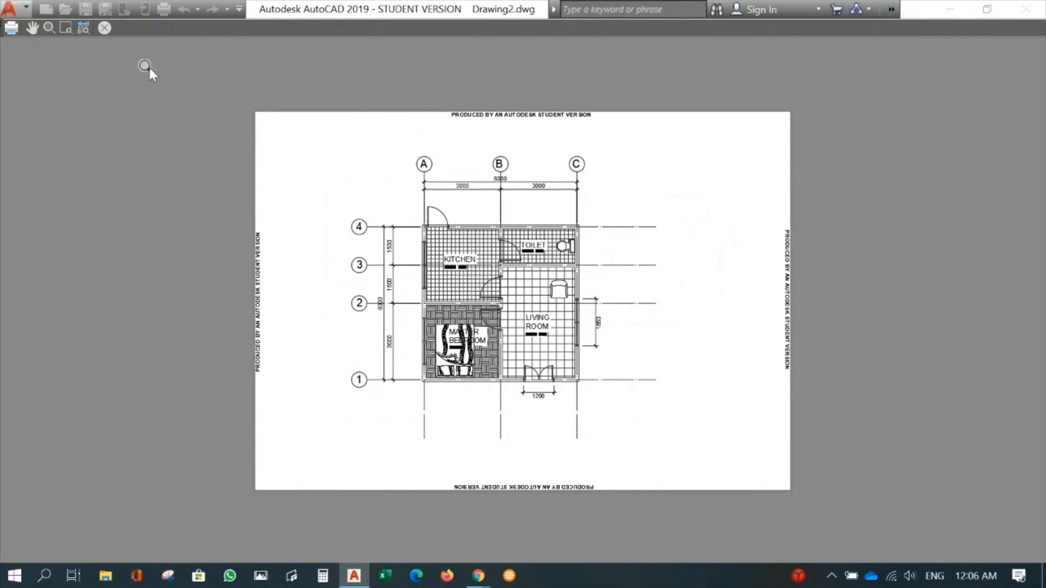
{"action": "left_click", "coordinate": [104, 28]}
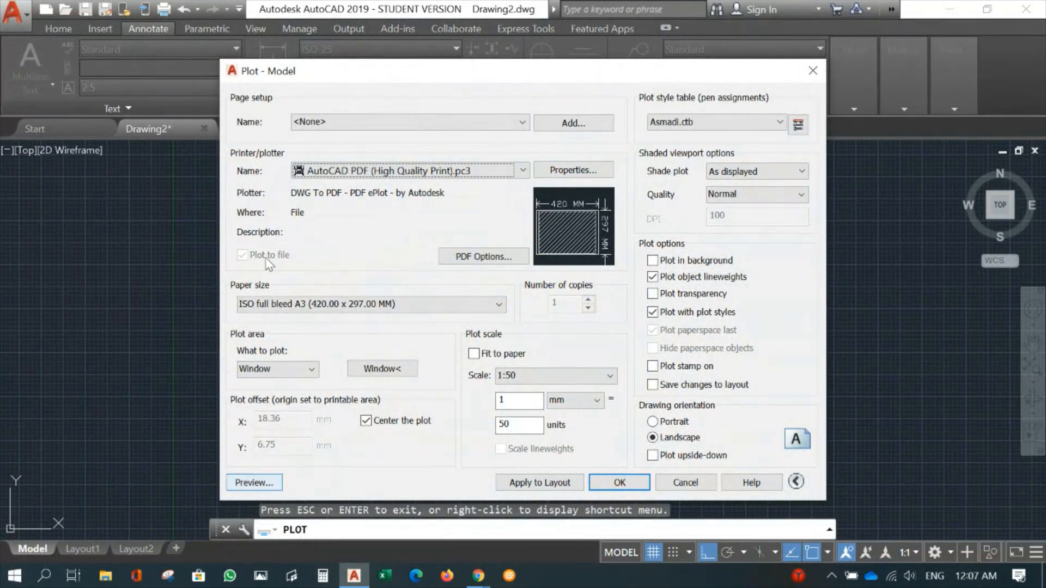
{"action": "left_click", "coordinate": [684, 483]}
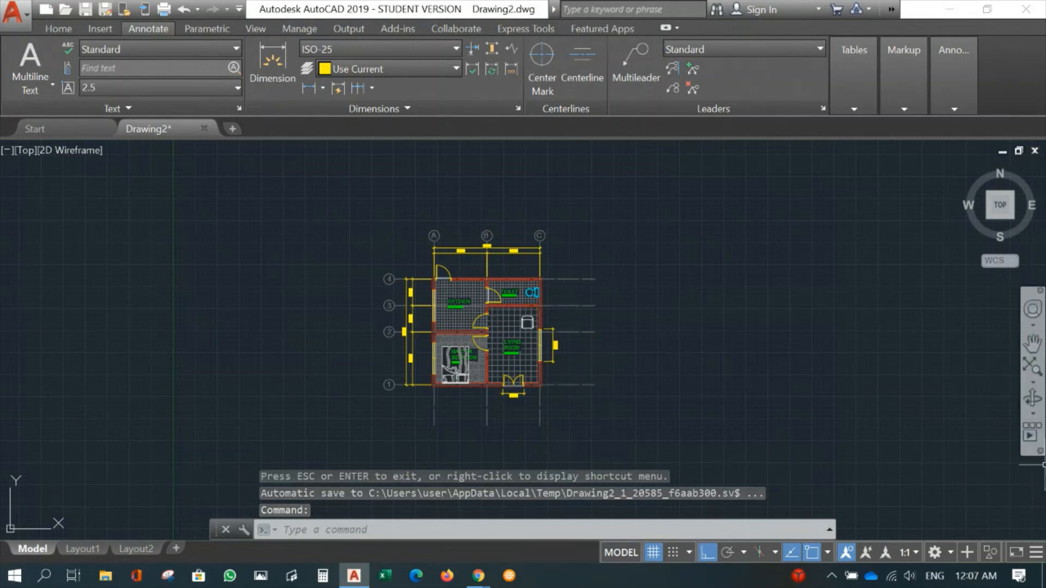
- Start a polyline in the empty area to the lower right of the floor plan with a 297 mm segment going straight up
{"action": "middle_click_drag", "start_coordinate": [545, 390], "coordinate": [469, 323]}
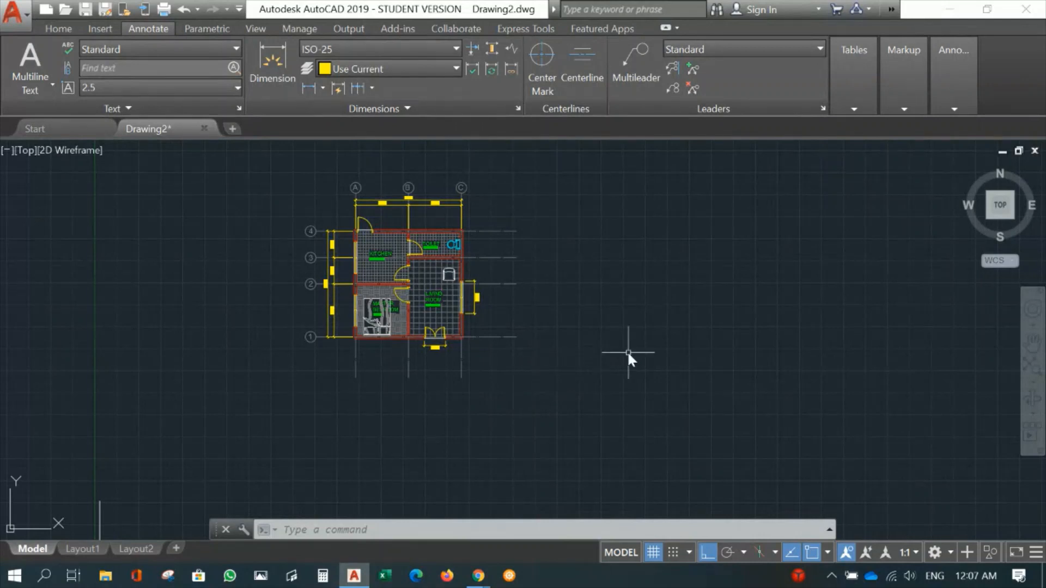
{"action": "type", "text": "PL"}
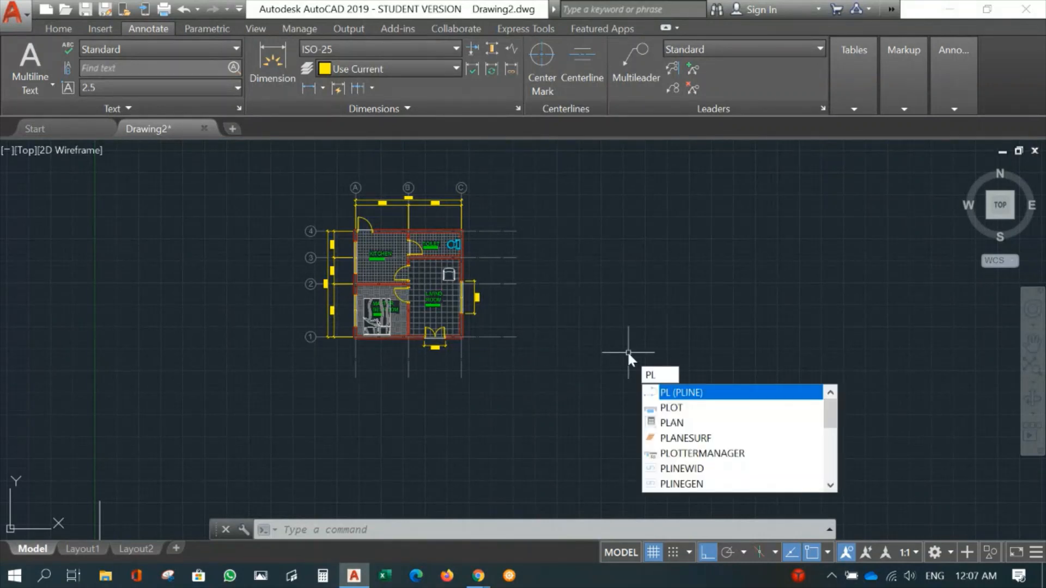
{"action": "key", "text": "Return"}
{"action": "left_click", "coordinate": [596, 368]}
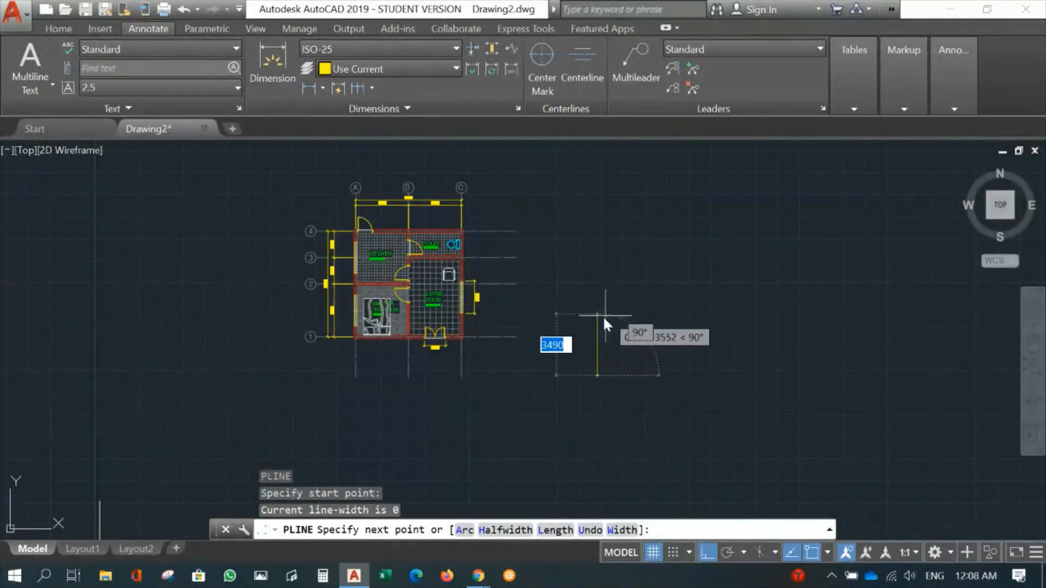
{"action": "scroll", "coordinate": [605, 348], "scroll_direction": "up", "scroll_amount": 4}
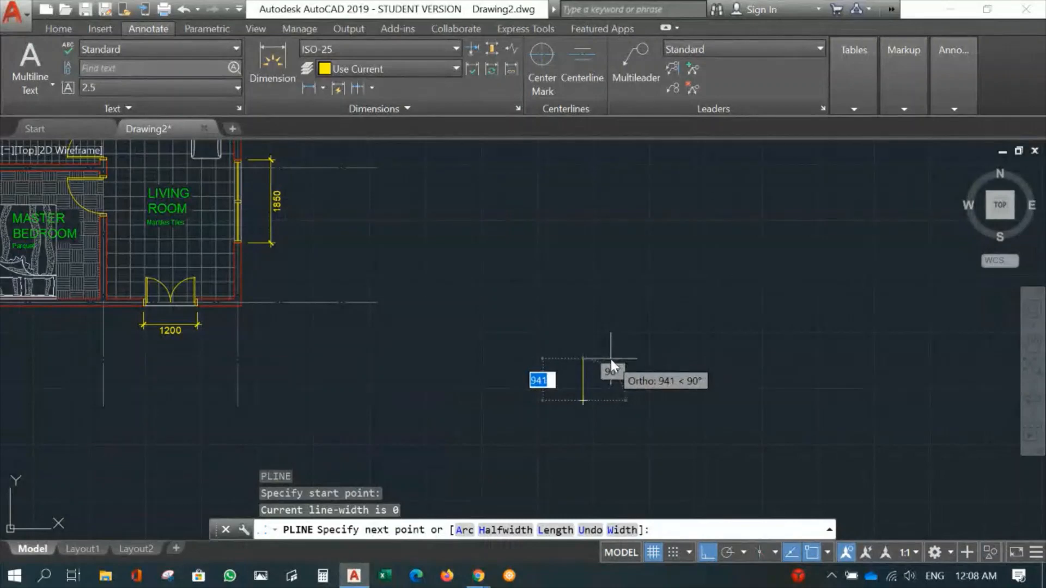
{"action": "scroll", "coordinate": [610, 359], "scroll_direction": "up", "scroll_amount": 3}
{"action": "type", "text": "297"}
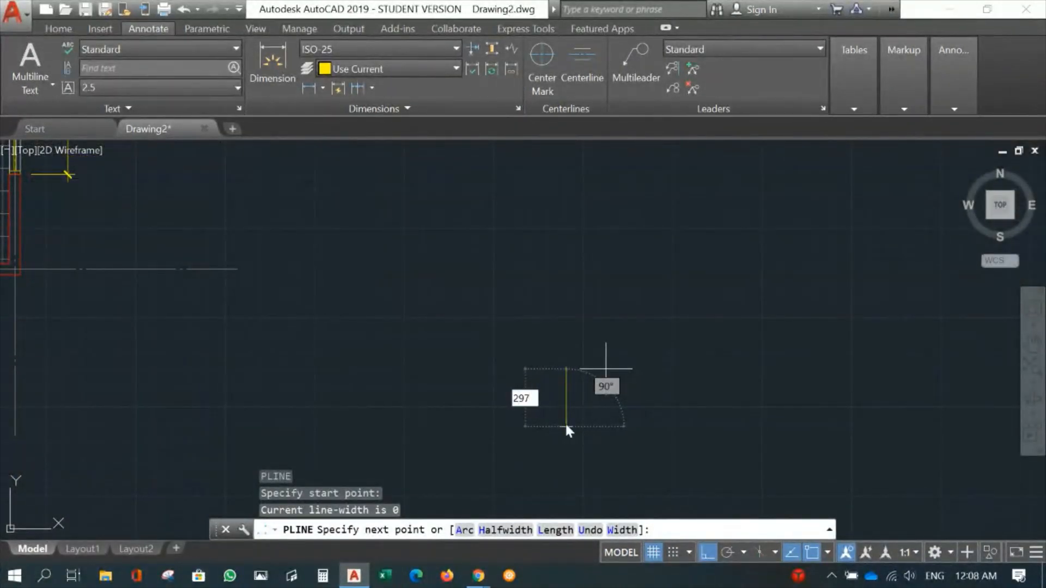
{"action": "key", "text": "Return"}
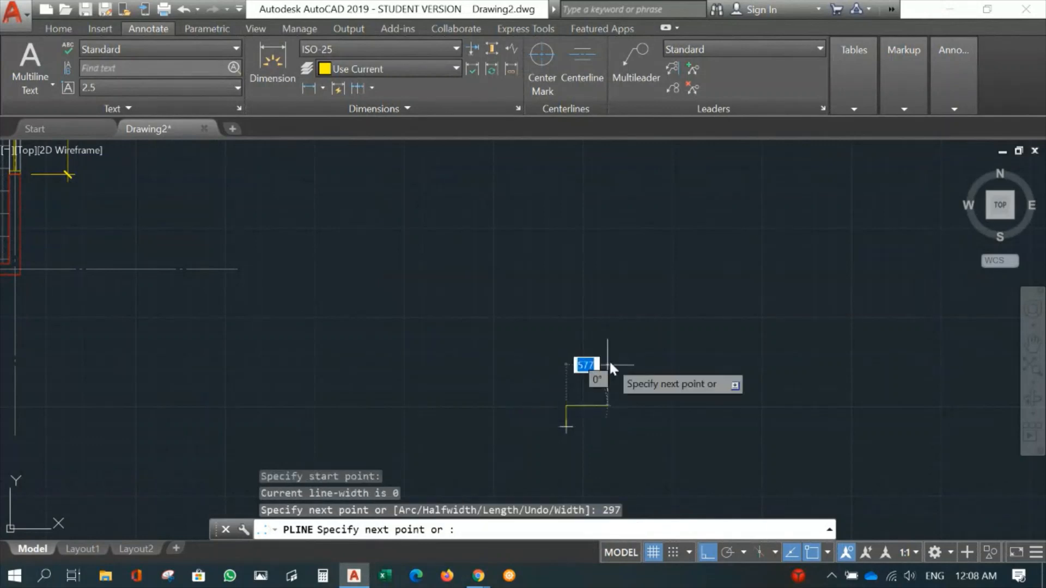
- Continue the polyline 420 mm to the right and 297 mm down, and close it into an A3 rectangle
{"action": "scroll", "coordinate": [606, 426], "scroll_direction": "up", "scroll_amount": 2}
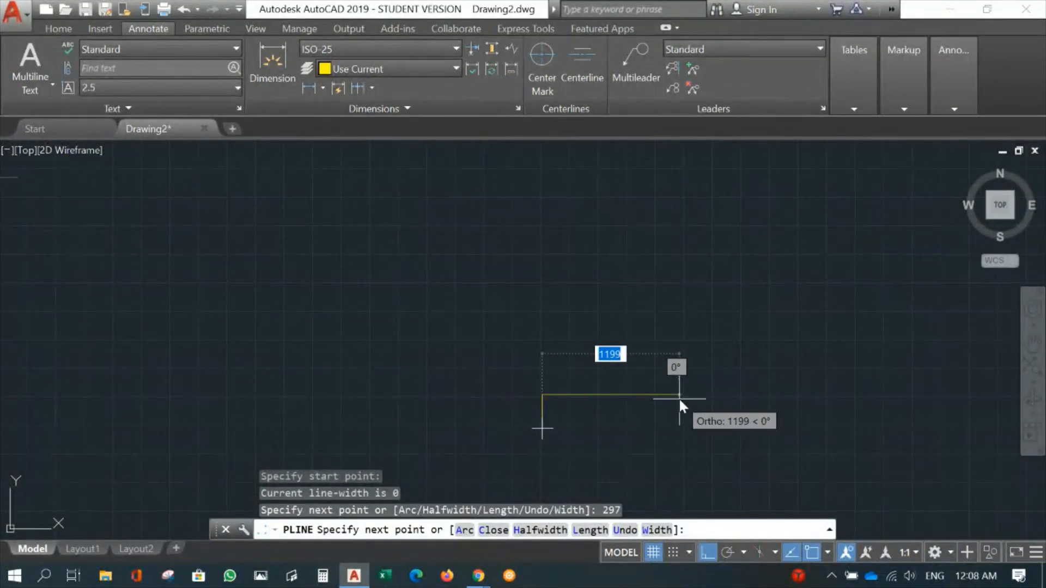
{"action": "type", "text": "420"}
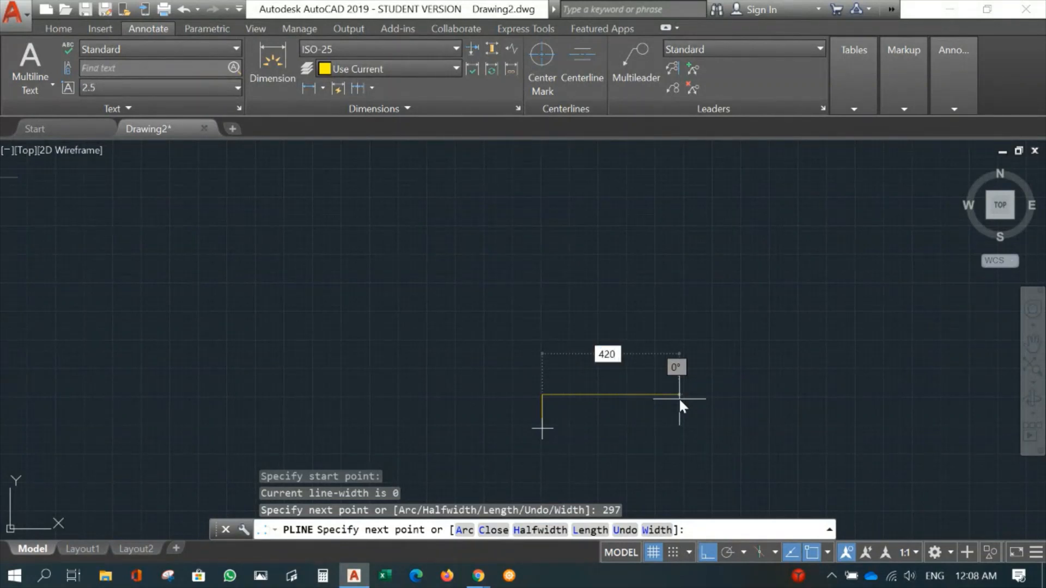
{"action": "key", "text": "Return"}
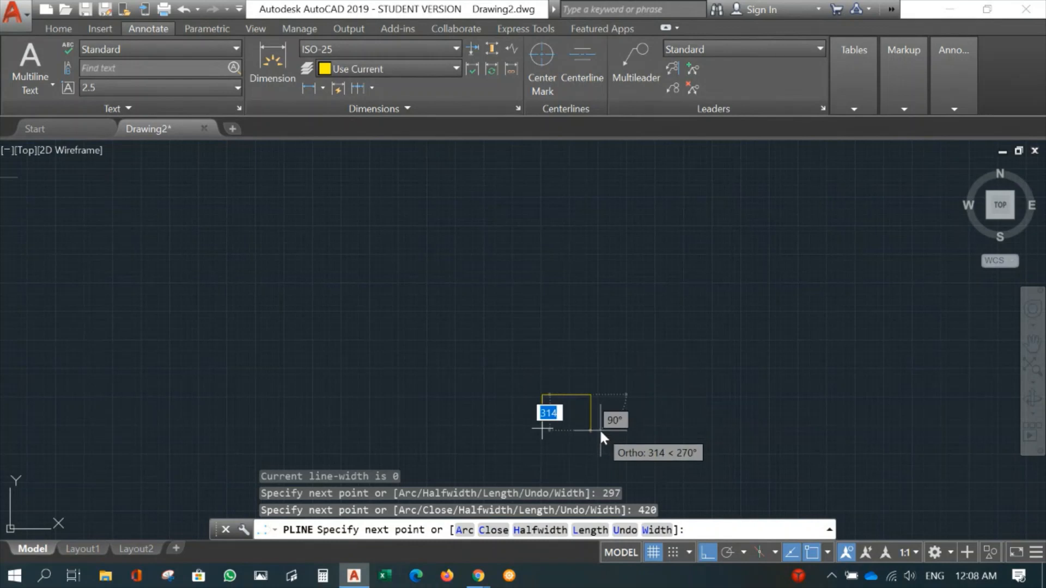
{"action": "scroll", "coordinate": [600, 430], "scroll_direction": "up", "scroll_amount": 2}
{"action": "type", "text": "297"}
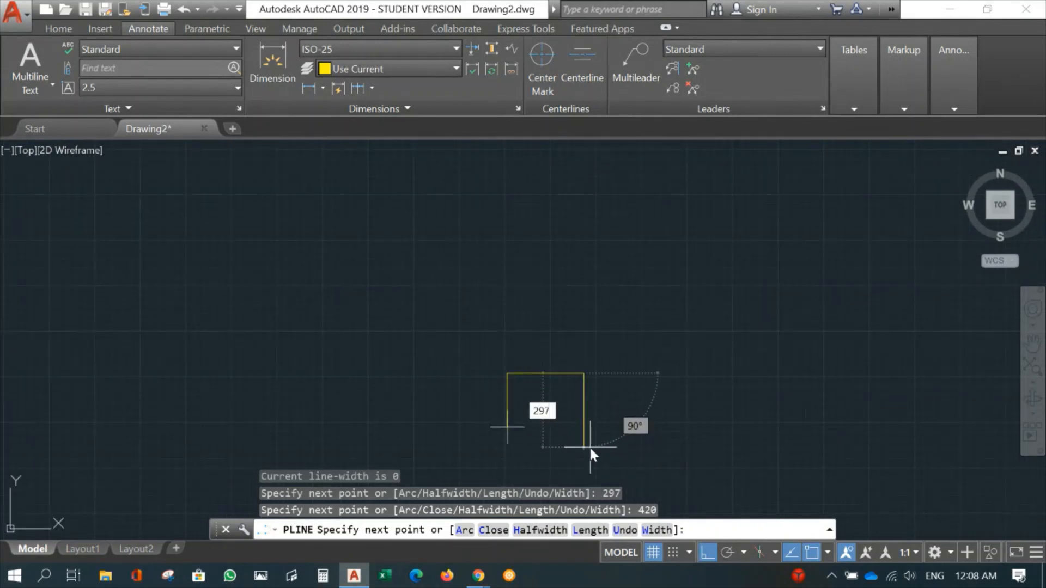
{"action": "key", "text": "Return"}
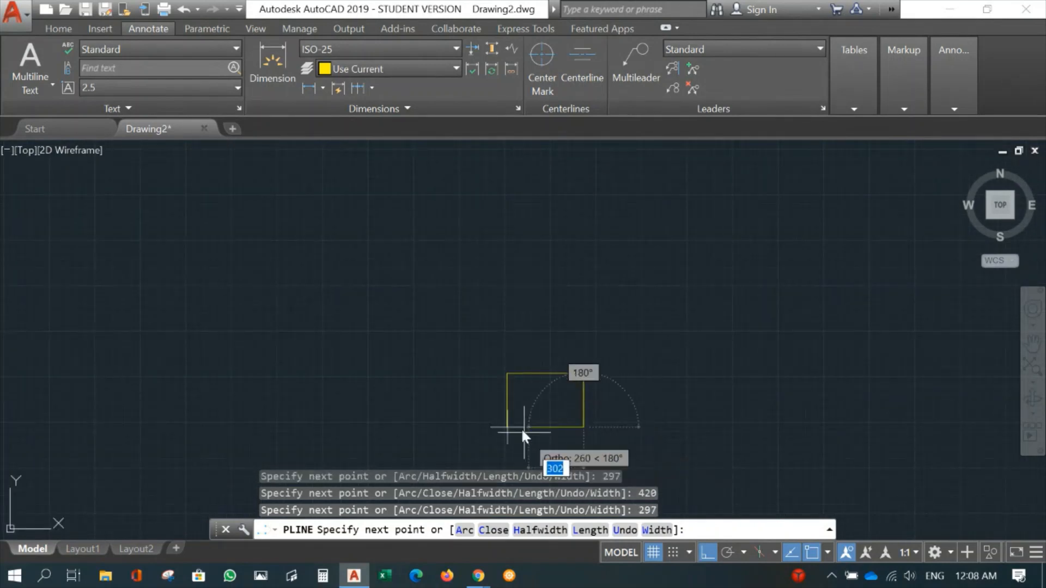
{"action": "type", "text": "c"}
{"action": "key", "text": "Return"}
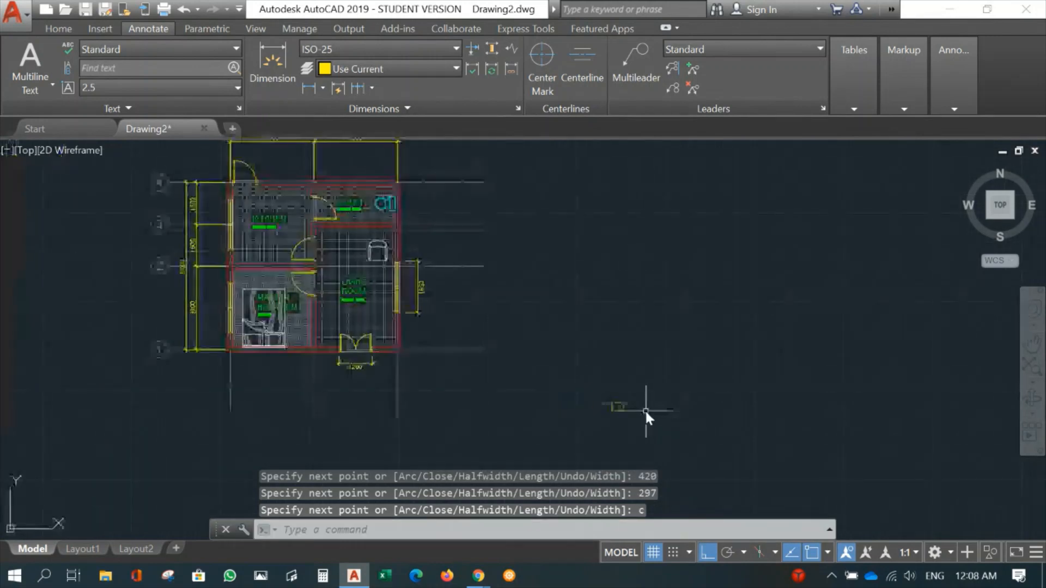
- Create a new layer named Title Blocks
{"action": "mouse_move", "coordinate": [695, 404]}
{"action": "middle_mouse_down"}
{"action": "mouse_move", "coordinate": [741, 408]}
{"action": "mouse_move", "coordinate": [774, 439]}
{"action": "mouse_move", "coordinate": [820, 446]}
{"action": "middle_mouse_up"}
{"action": "middle_click_drag", "start_coordinate": [800, 409], "coordinate": [707, 372]}
{"action": "scroll", "coordinate": [747, 369], "scroll_direction": "down", "scroll_amount": 2}
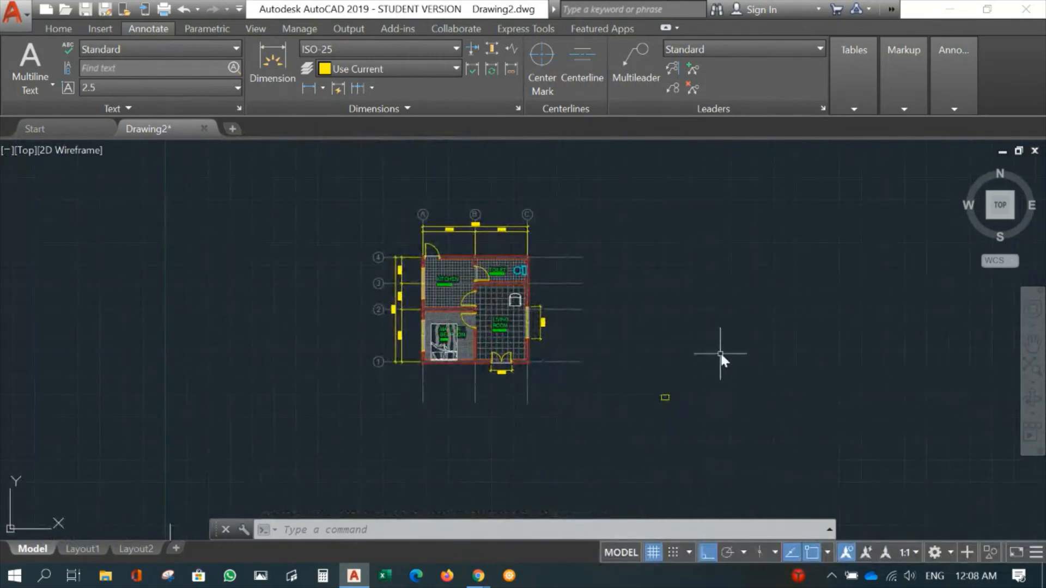
{"action": "left_click", "coordinate": [52, 26]}
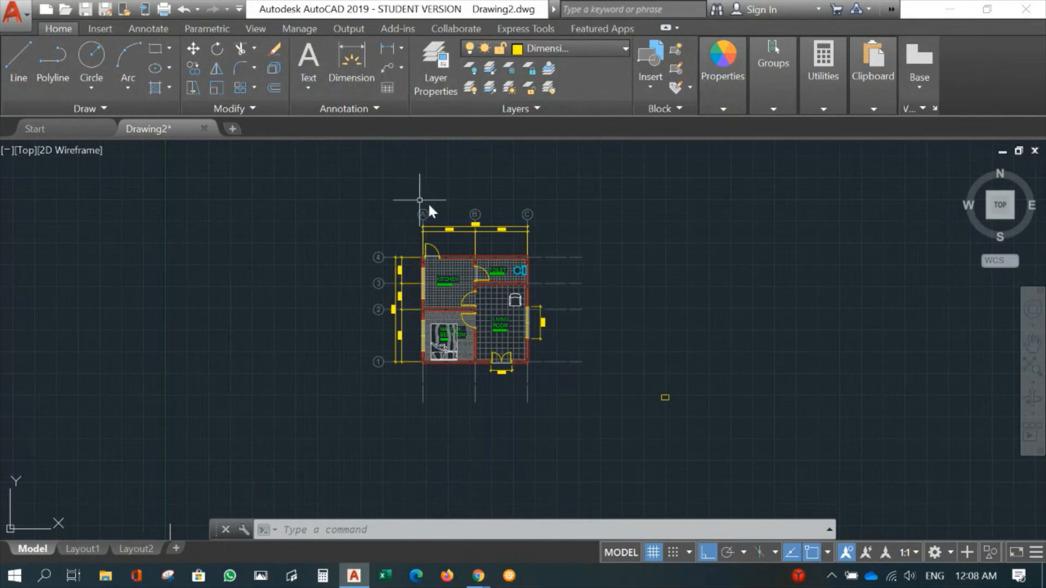
{"action": "left_click", "coordinate": [435, 80]}
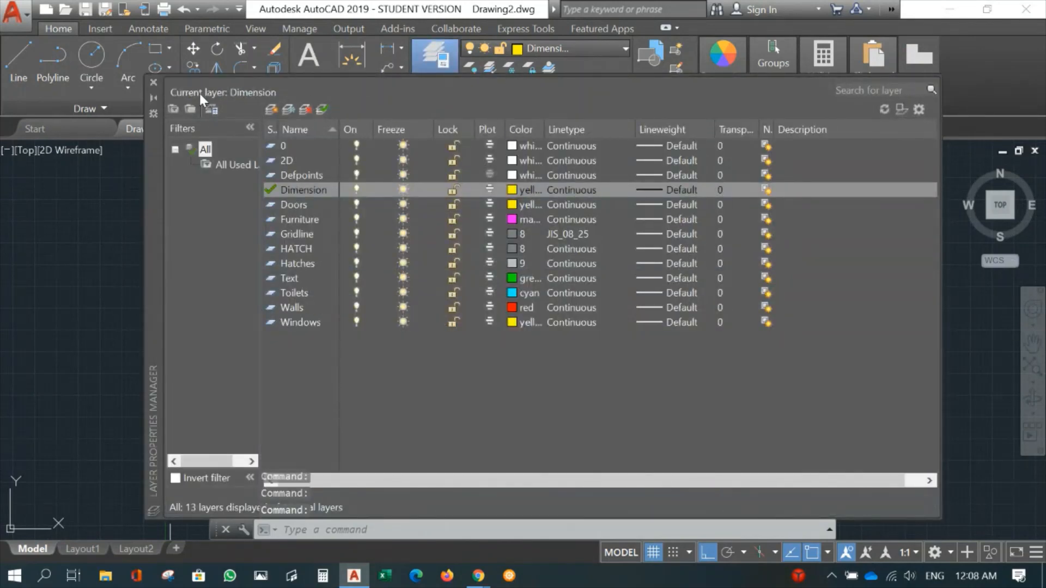
{"action": "left_click", "coordinate": [271, 110]}
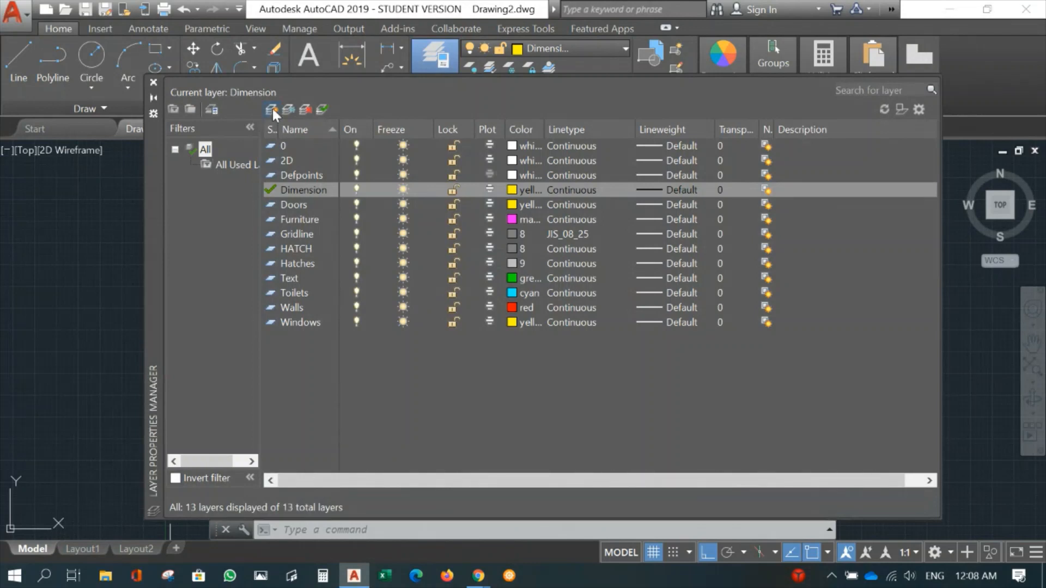
{"action": "type", "text": "T"}
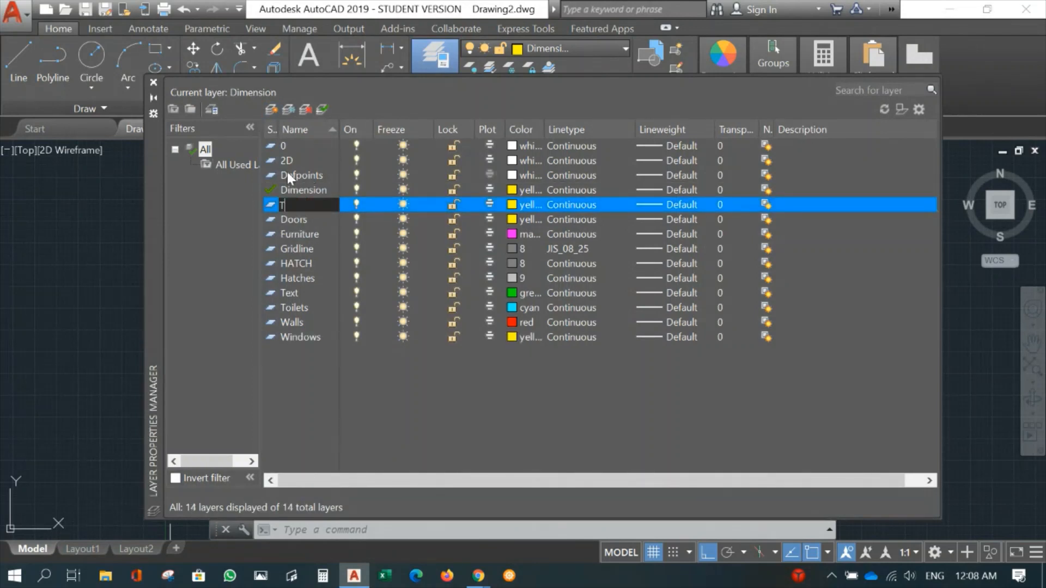
{"action": "type", "text": "itle Blocks"}
{"action": "key", "text": "Return"}
- Set the colour of the Title Blocks layer to white
{"action": "left_click", "coordinate": [514, 206]}
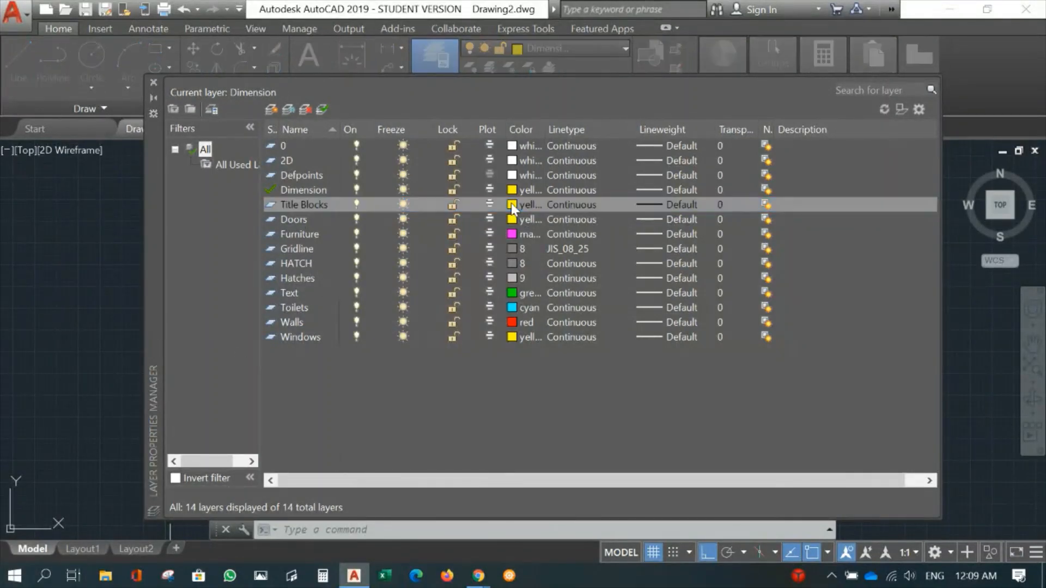
{"action": "left_click", "coordinate": [483, 323]}
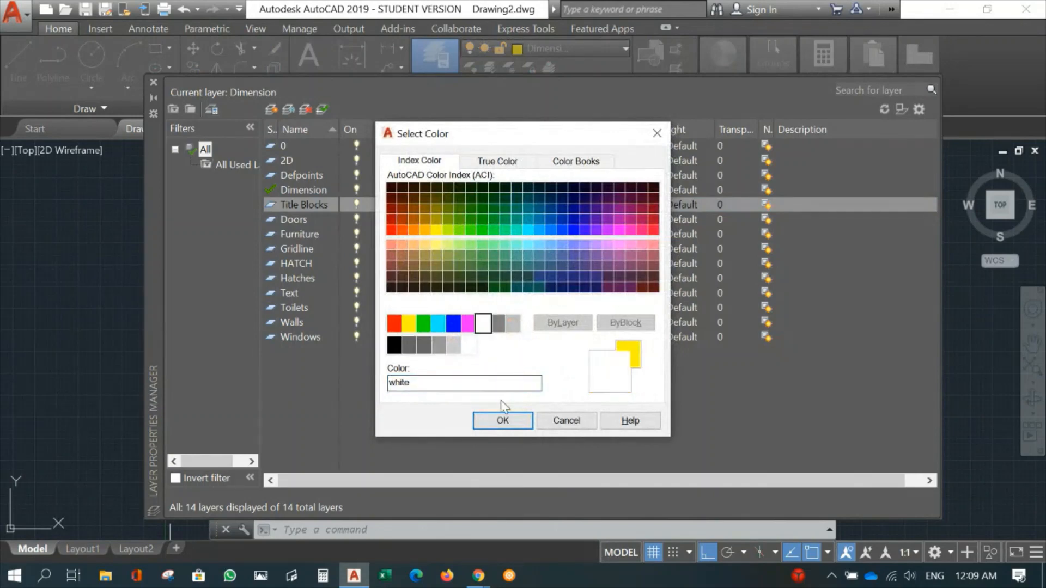
{"action": "left_click", "coordinate": [503, 420]}
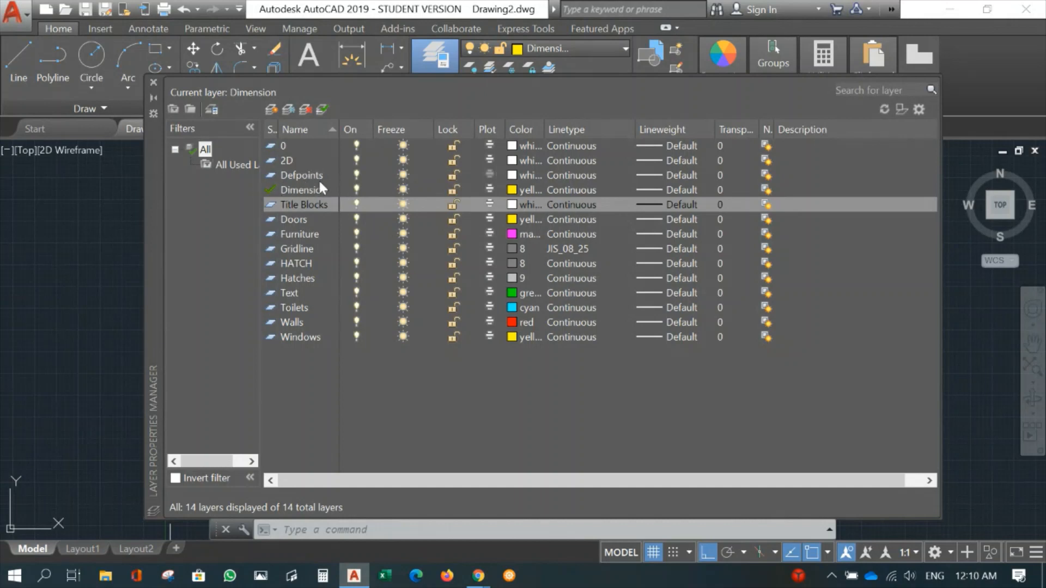
- Assign the A3 rectangle beside the floor plan to the Title Blocks layer, then clear the selection
{"action": "left_click", "coordinate": [153, 82]}
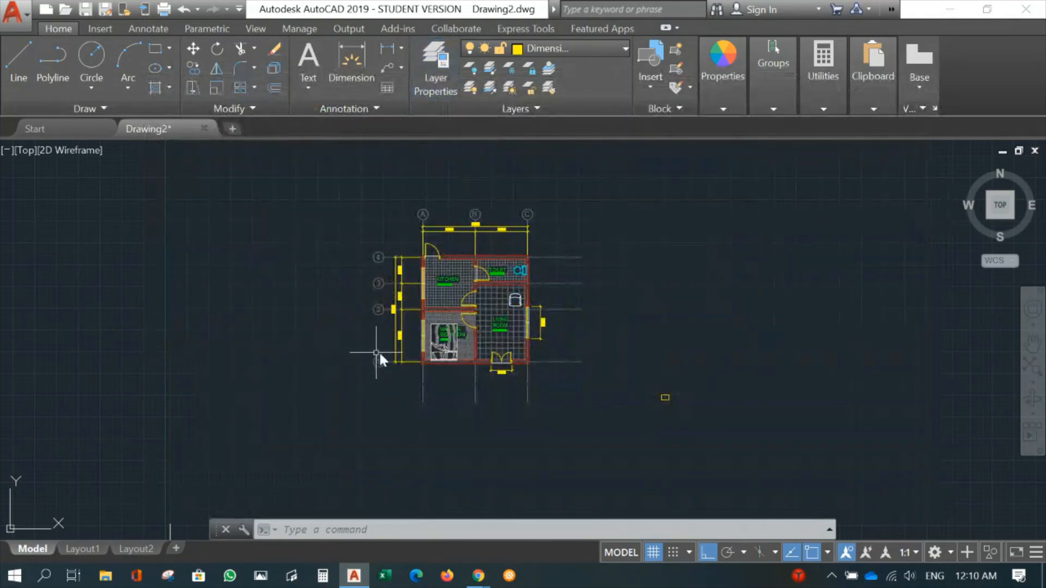
{"action": "scroll", "coordinate": [610, 408], "scroll_direction": "up", "scroll_amount": 4}
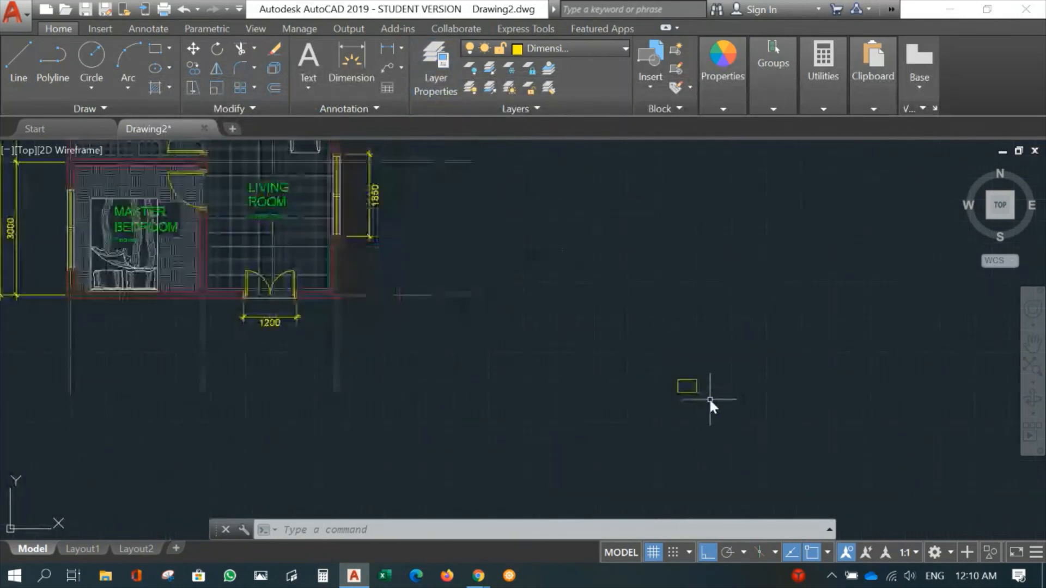
{"action": "scroll", "coordinate": [708, 396], "scroll_direction": "up", "scroll_amount": 2}
{"action": "left_click", "coordinate": [672, 390]}
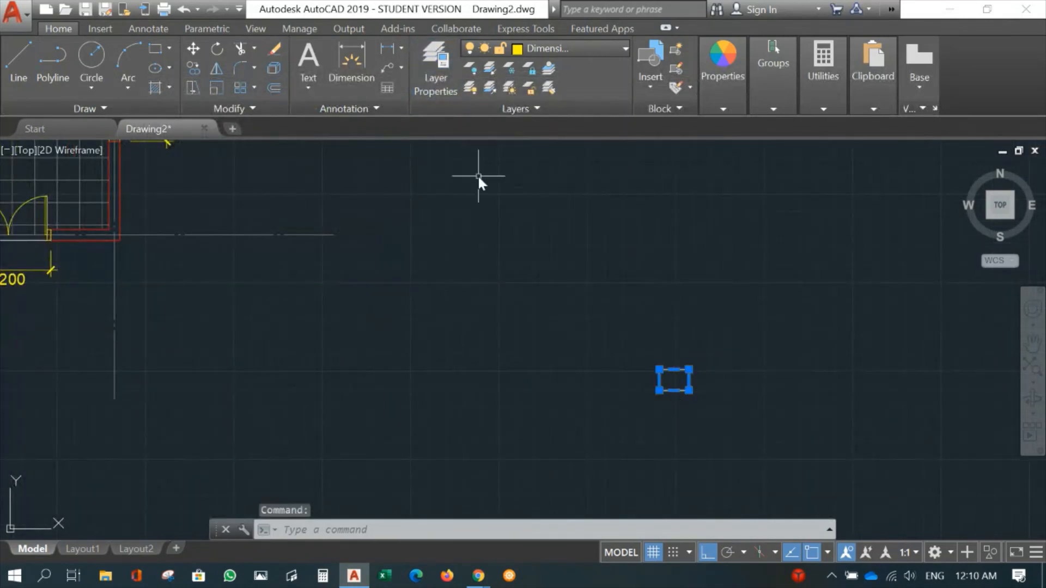
{"action": "left_click", "coordinate": [567, 46]}
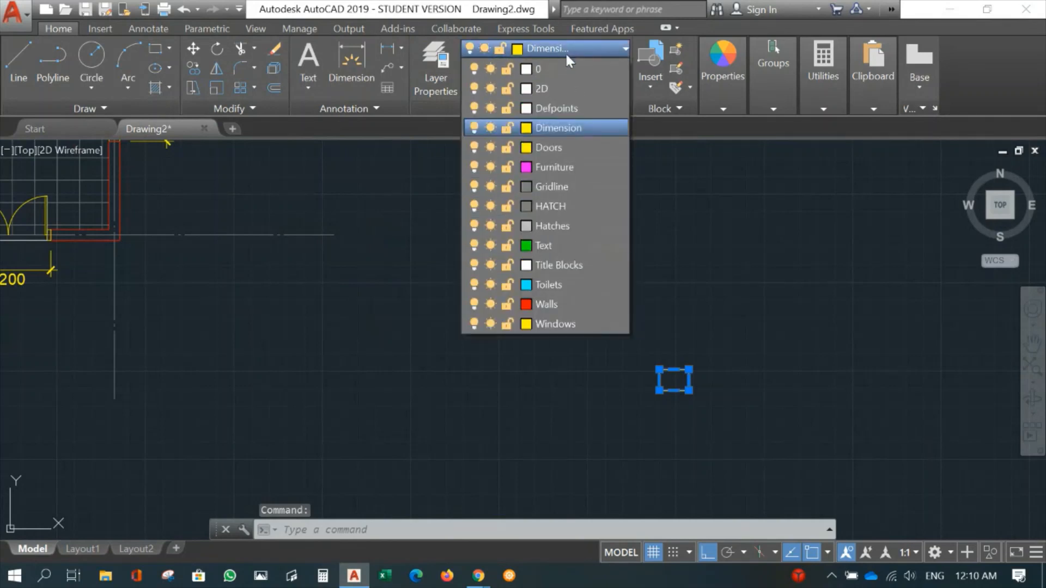
{"action": "left_click", "coordinate": [554, 265]}
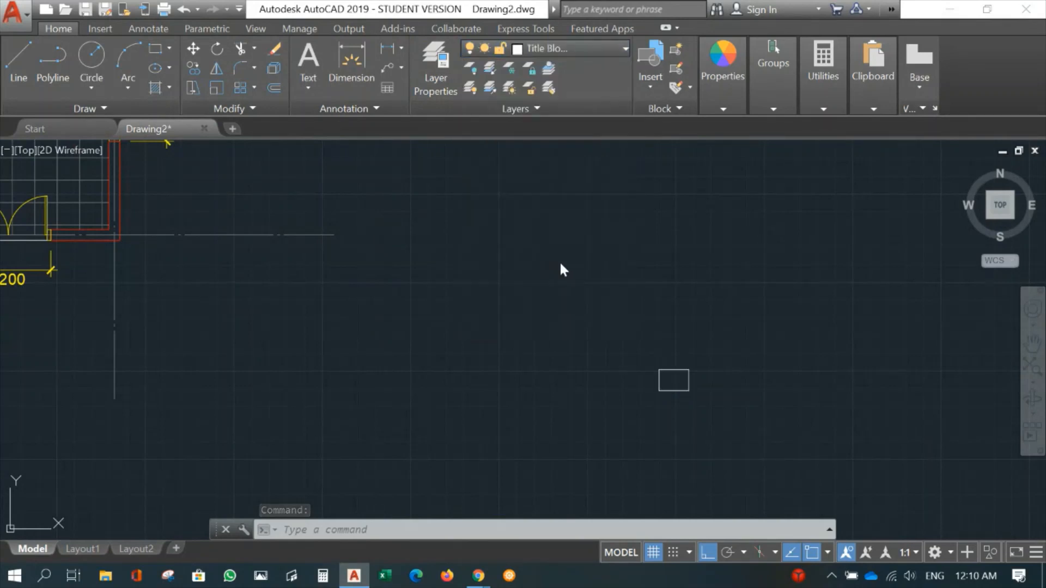
{"action": "scroll", "coordinate": [668, 414], "scroll_direction": "up", "scroll_amount": 2}
{"action": "middle_click_drag", "start_coordinate": [668, 414], "coordinate": [515, 479]}
{"action": "key", "text": "Escape"}
- Offset the A3 rectangle 10 mm inward to form the inner border of the sheet
{"action": "scroll", "coordinate": [569, 404], "scroll_direction": "up", "scroll_amount": 2}
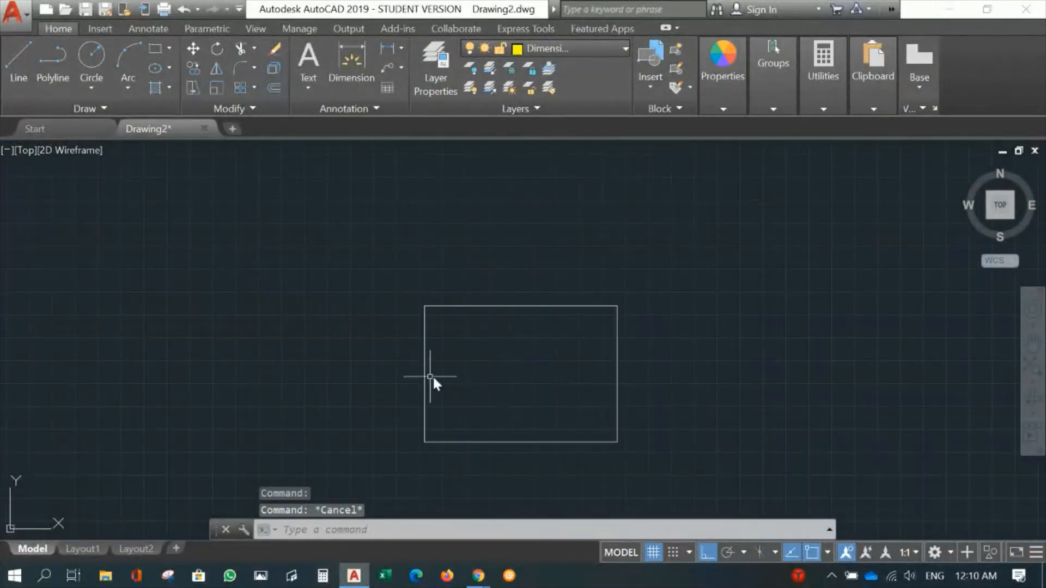
{"action": "type", "text": "o"}
{"action": "key", "text": "Return"}
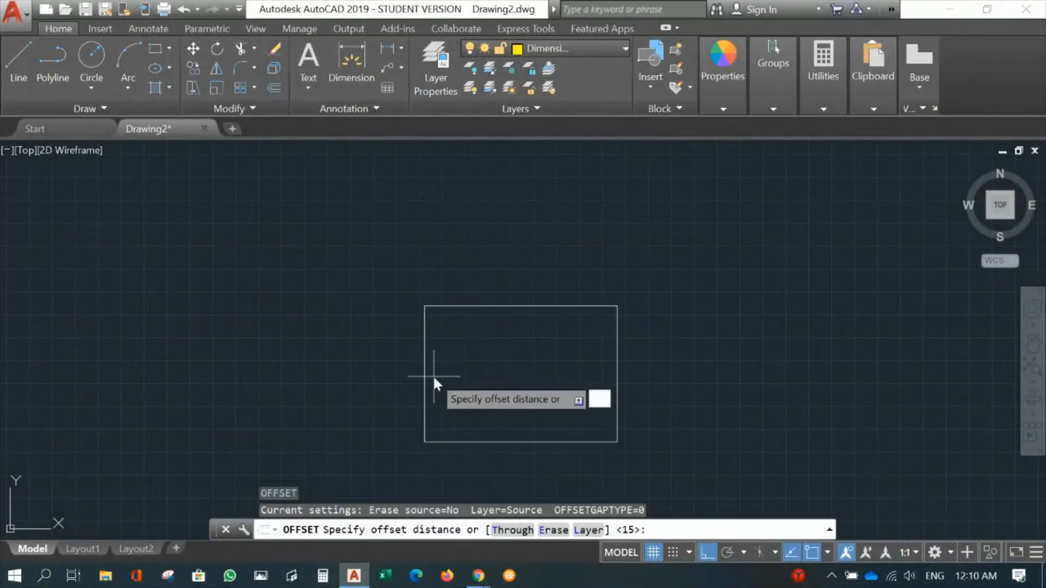
{"action": "type", "text": "10"}
{"action": "key", "text": "Return"}
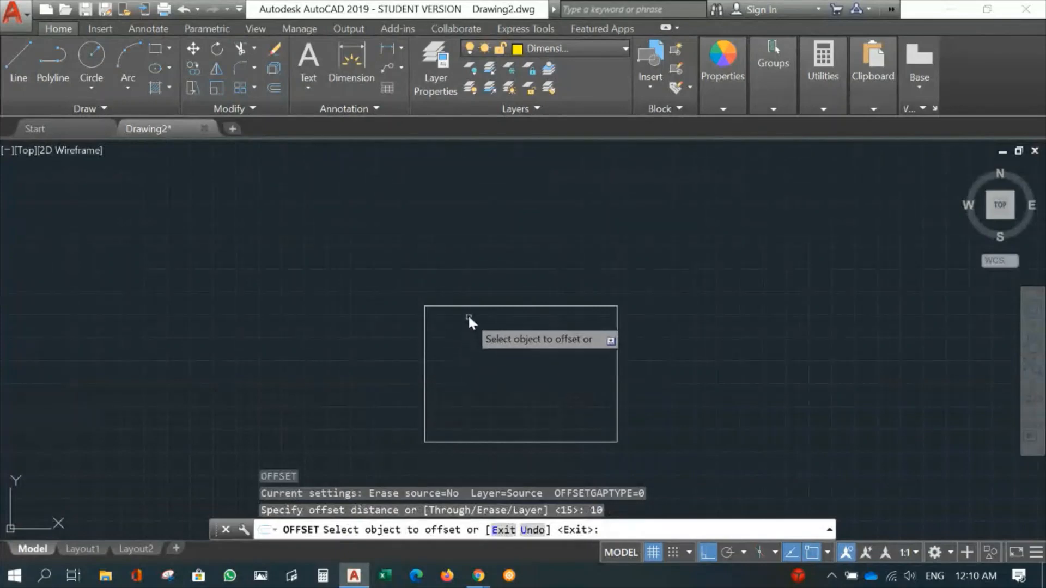
{"action": "left_click", "coordinate": [473, 306]}
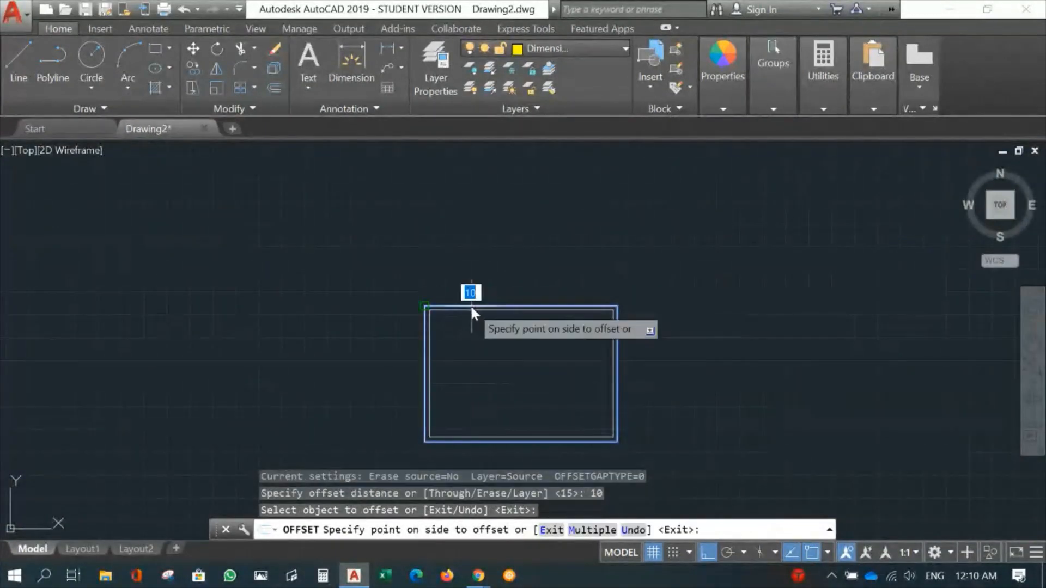
{"action": "left_click", "coordinate": [473, 350]}
{"action": "key", "text": "Return"}
- Explode the inner border rectangle into separate lines
{"action": "middle_click_drag", "start_coordinate": [580, 377], "coordinate": [528, 345]}
{"action": "scroll", "coordinate": [477, 345], "scroll_direction": "up", "scroll_amount": 2}
{"action": "type", "text": "EX"}
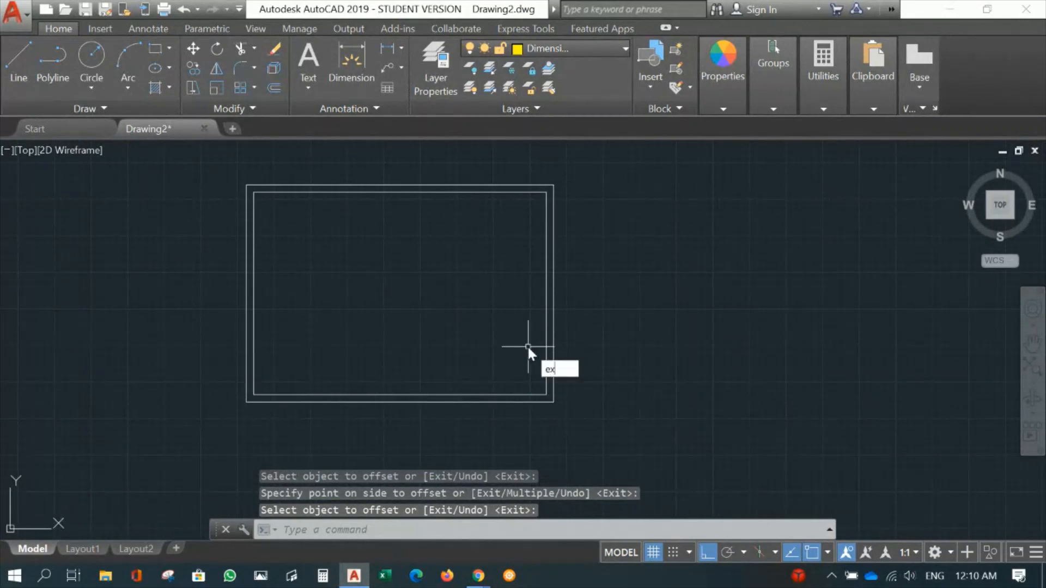
{"action": "key", "text": "Down"}
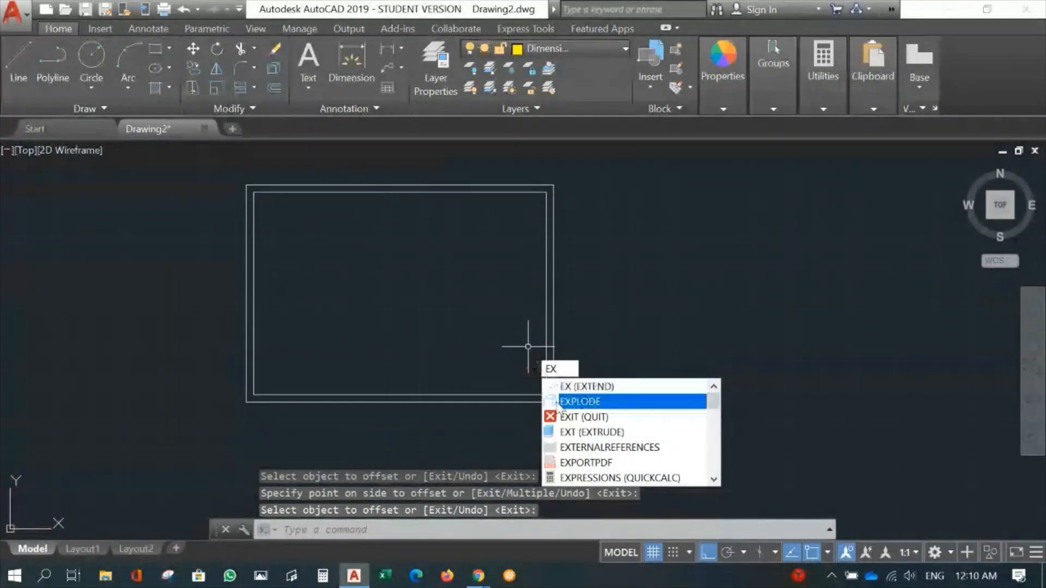
{"action": "key", "text": "Return"}
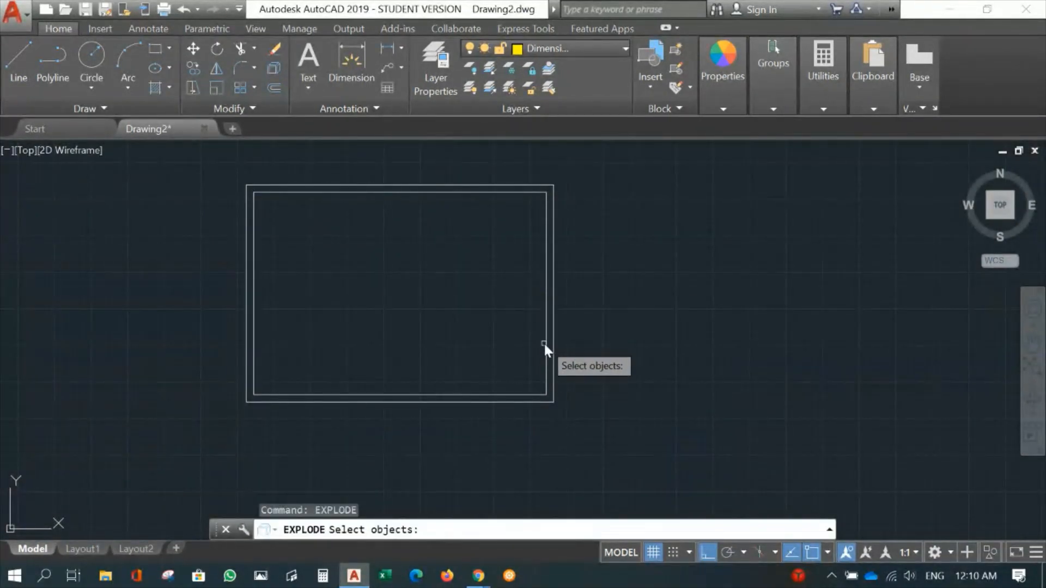
{"action": "left_click", "coordinate": [545, 344]}
{"action": "key", "text": "Return"}
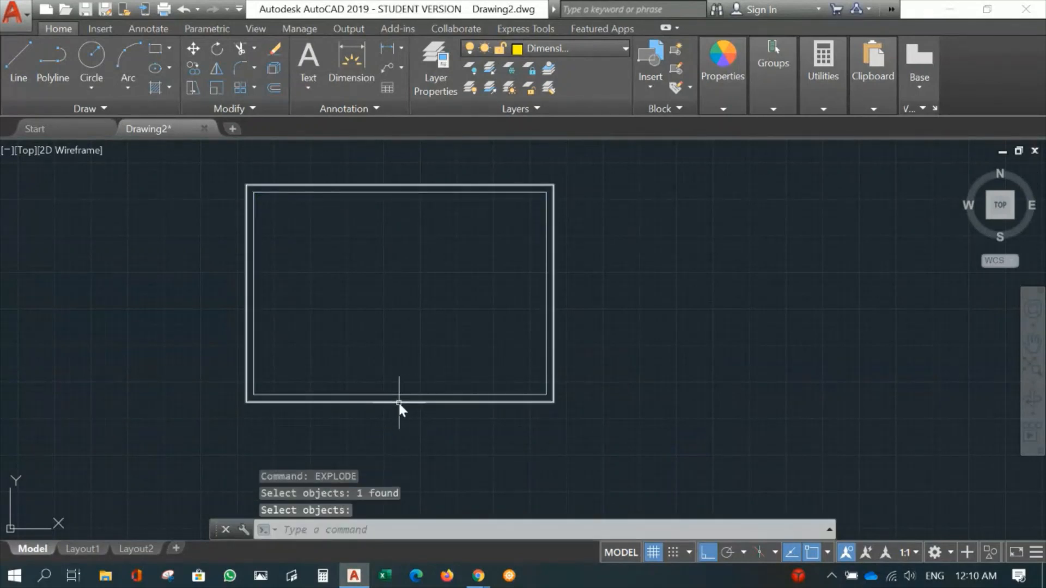
- Offset the right edge of the inner border 60 mm to the left to form the title block column
{"action": "type", "text": "o"}
{"action": "key", "text": "Return"}
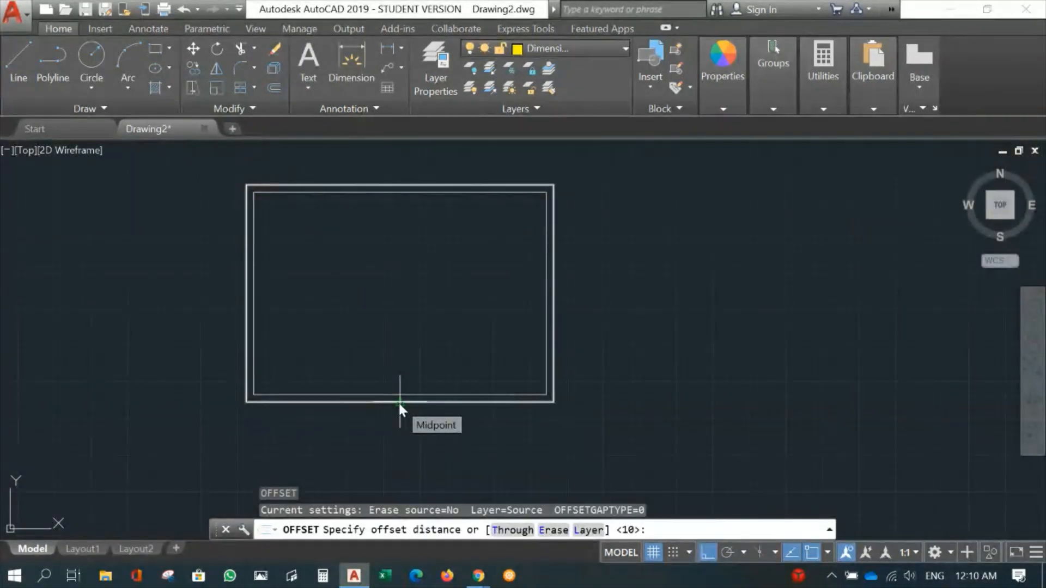
{"action": "type", "text": "60"}
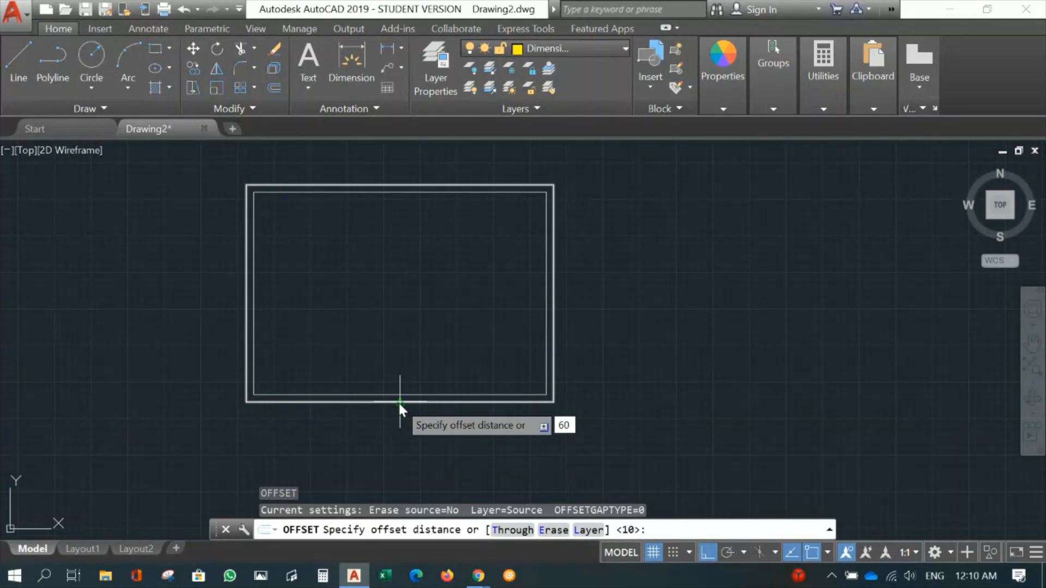
{"action": "key", "text": "Return"}
{"action": "left_click", "coordinate": [547, 354]}
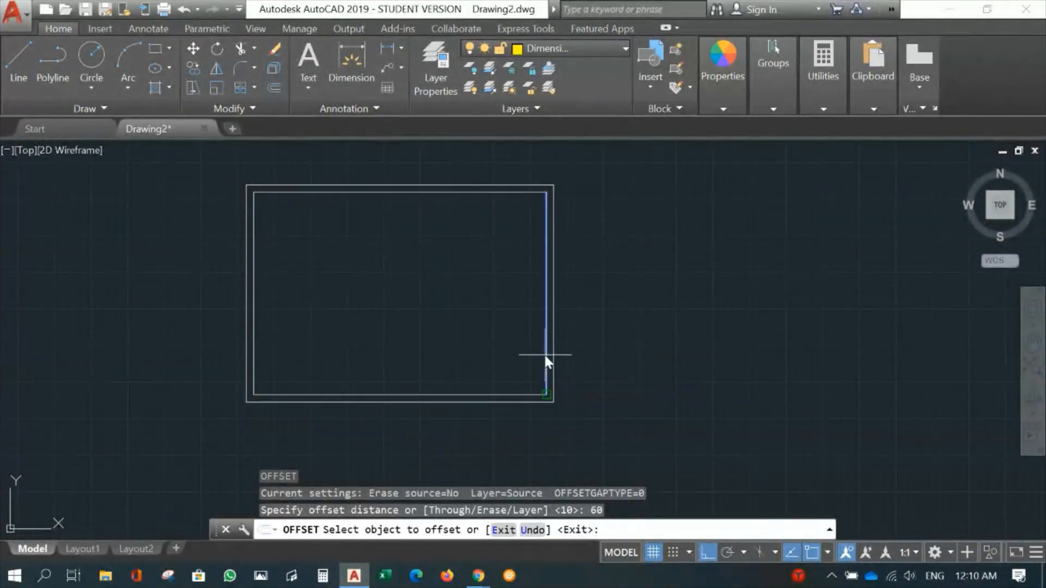
{"action": "left_click", "coordinate": [474, 348]}
{"action": "key", "text": "Escape"}
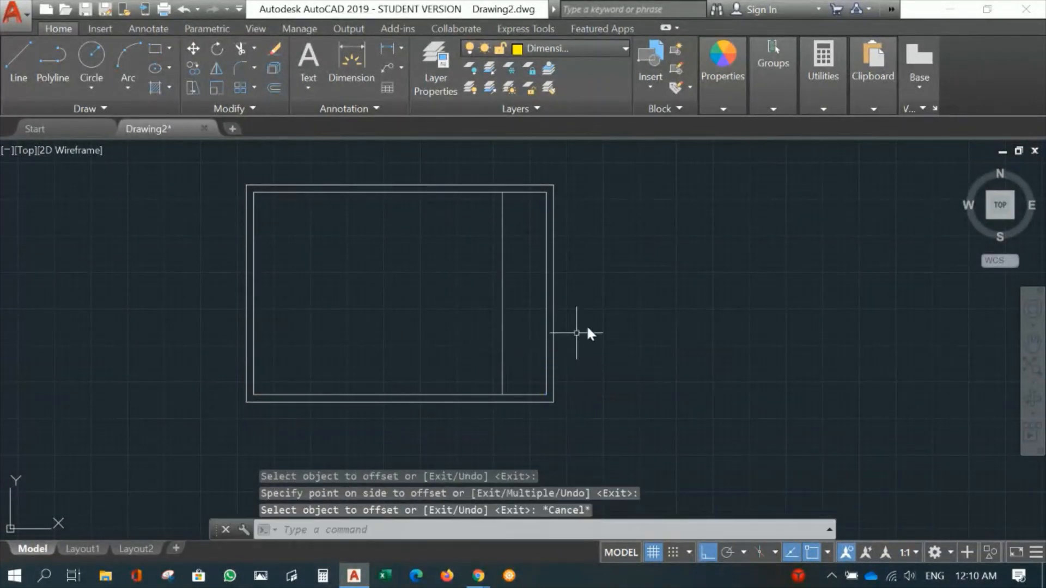
- Compare the size of the A3 sheet frame with that of the floor plan
{"action": "scroll", "coordinate": [606, 304], "scroll_direction": "down", "scroll_amount": 6}
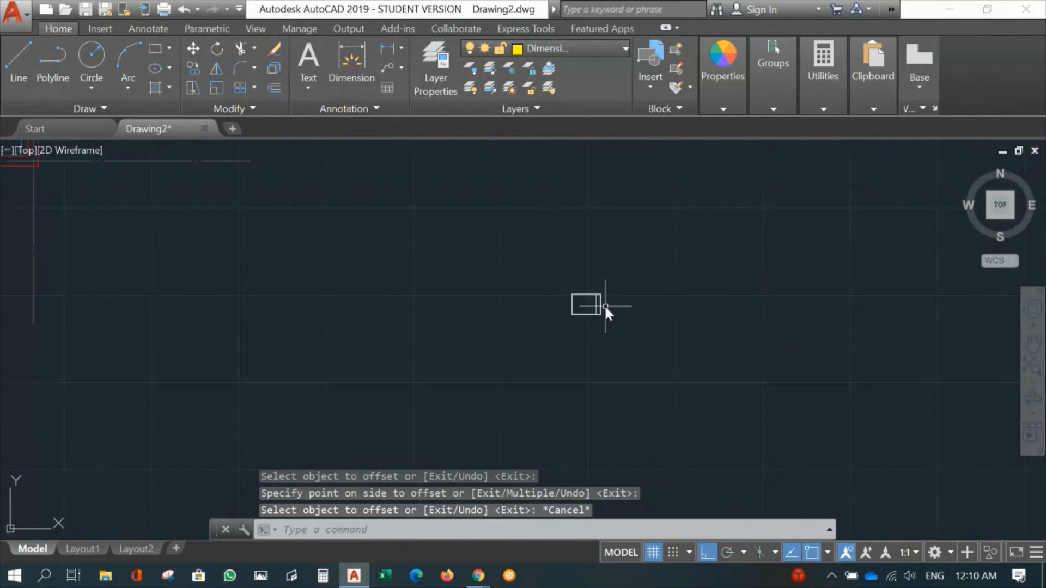
{"action": "scroll", "coordinate": [654, 381], "scroll_direction": "down", "scroll_amount": 4}
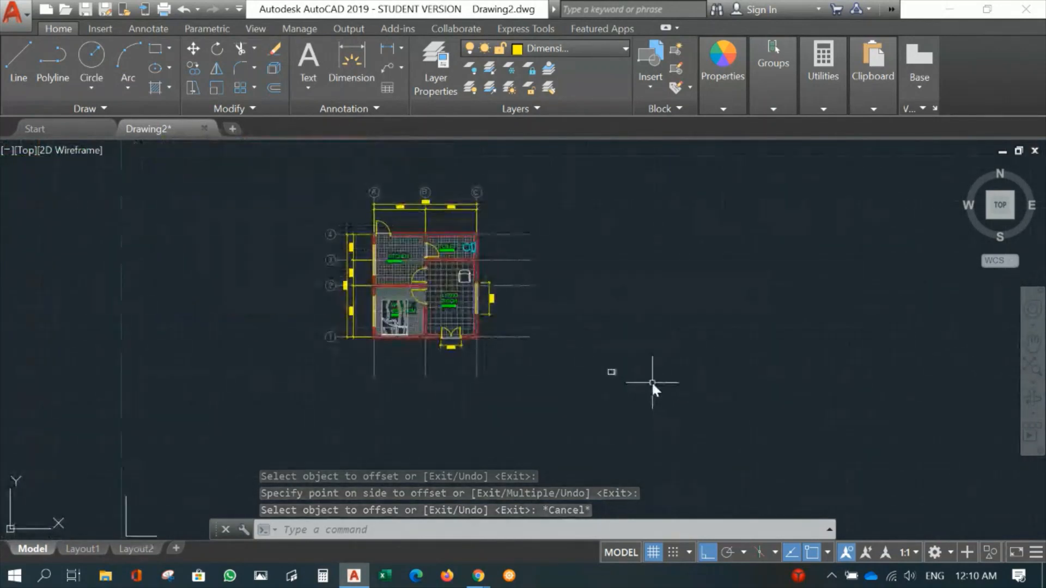
{"action": "scroll", "coordinate": [637, 373], "scroll_direction": "up", "scroll_amount": 8}
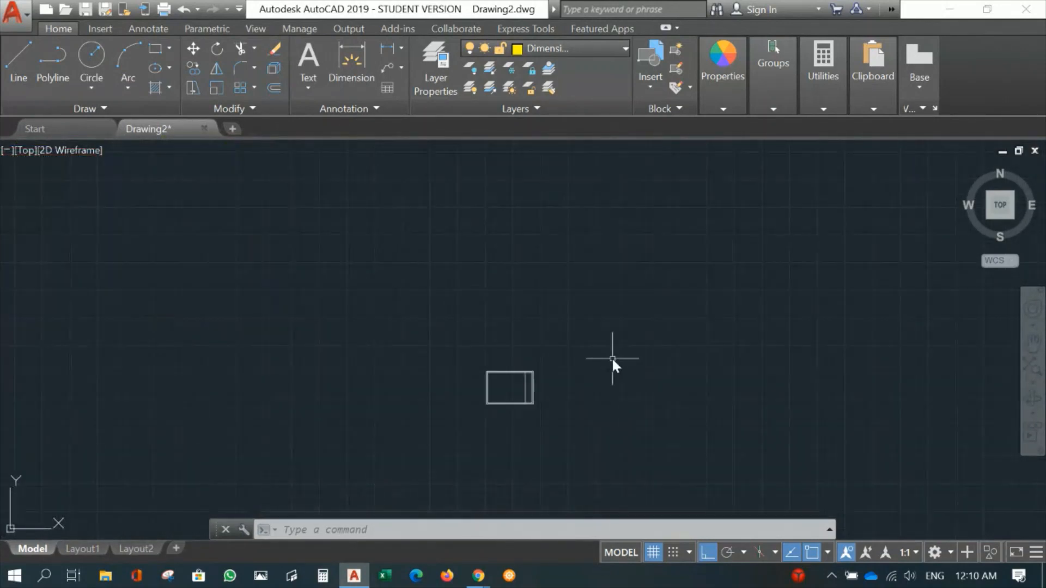
{"action": "scroll", "coordinate": [362, 346], "scroll_direction": "down", "scroll_amount": 7}
{"action": "middle_click_drag", "start_coordinate": [357, 304], "coordinate": [506, 285]}
{"action": "scroll", "coordinate": [545, 398], "scroll_direction": "up", "scroll_amount": 5}
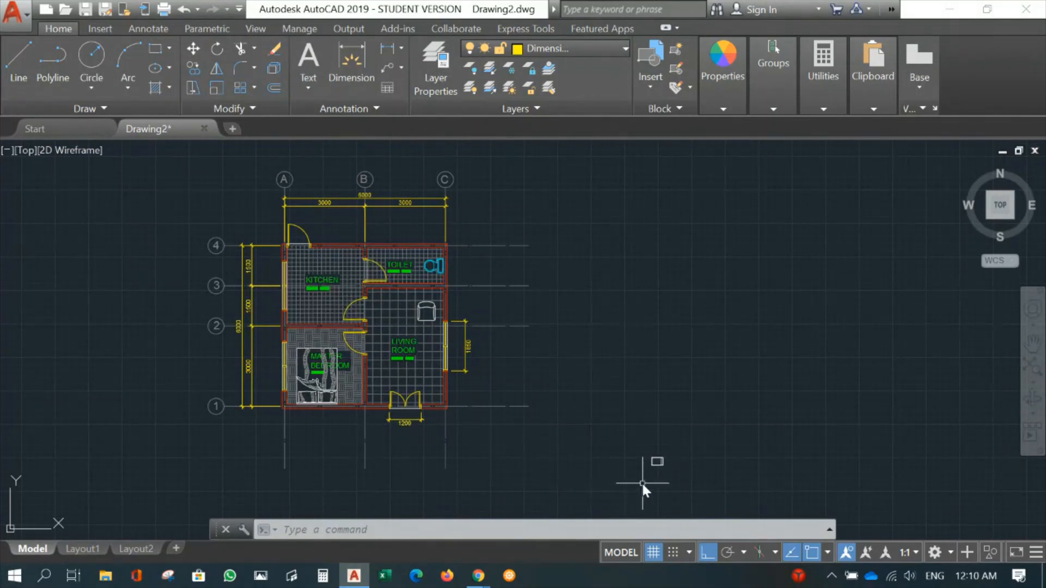
- Scale the whole A3 sheet frame by a factor of 50 from its lower-left outer corner
{"action": "scroll", "coordinate": [643, 483], "scroll_direction": "up", "scroll_amount": 8}
{"action": "middle_click_drag", "start_coordinate": [654, 461], "coordinate": [455, 438]}
{"action": "type", "text": "SC"}
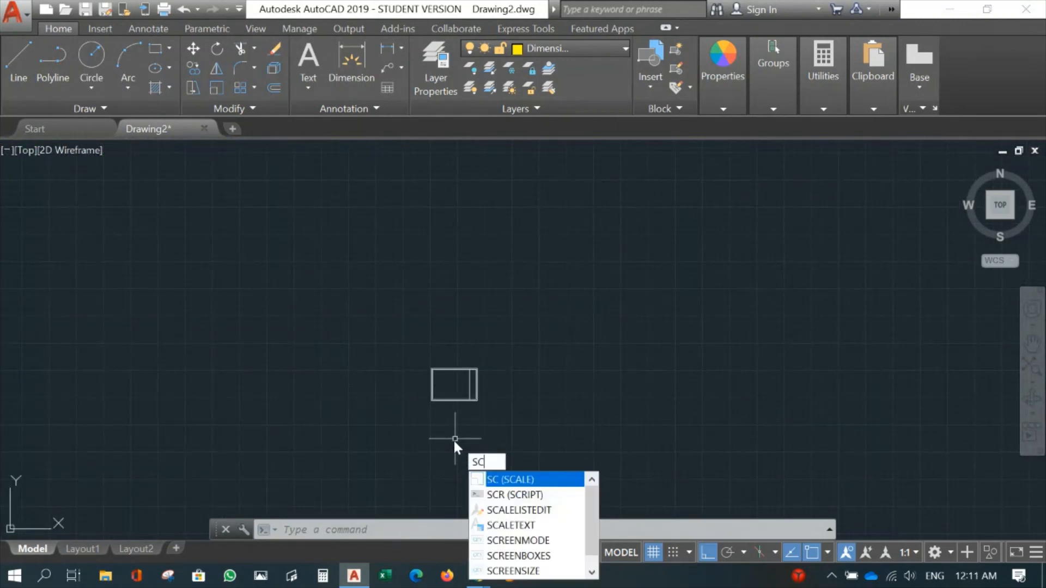
{"action": "key", "text": "Return"}
{"action": "left_click", "coordinate": [505, 349]}
{"action": "left_click", "coordinate": [397, 419]}
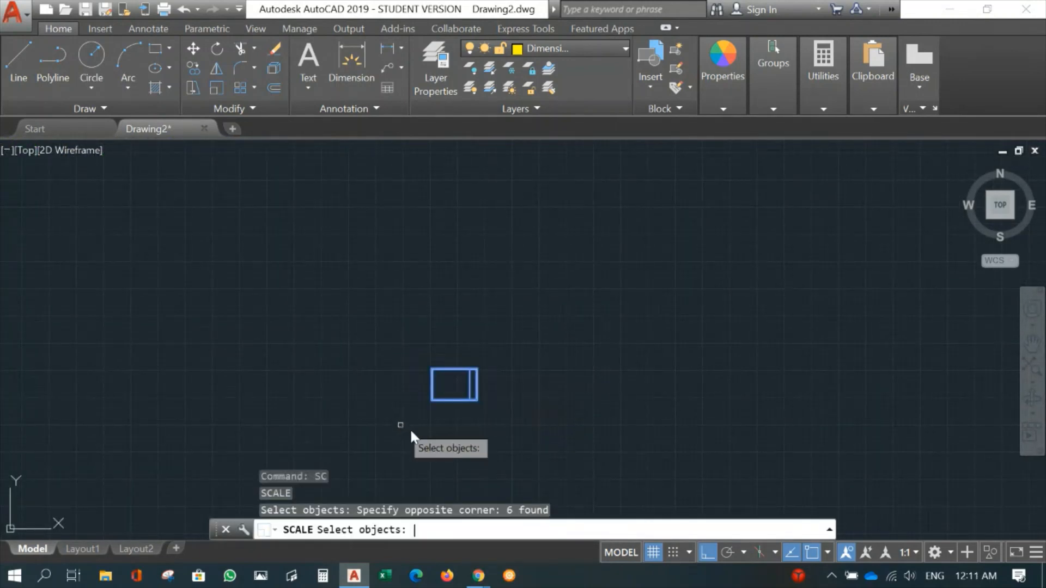
{"action": "key", "text": "Return"}
{"action": "scroll", "coordinate": [445, 420], "scroll_direction": "up", "scroll_amount": 6}
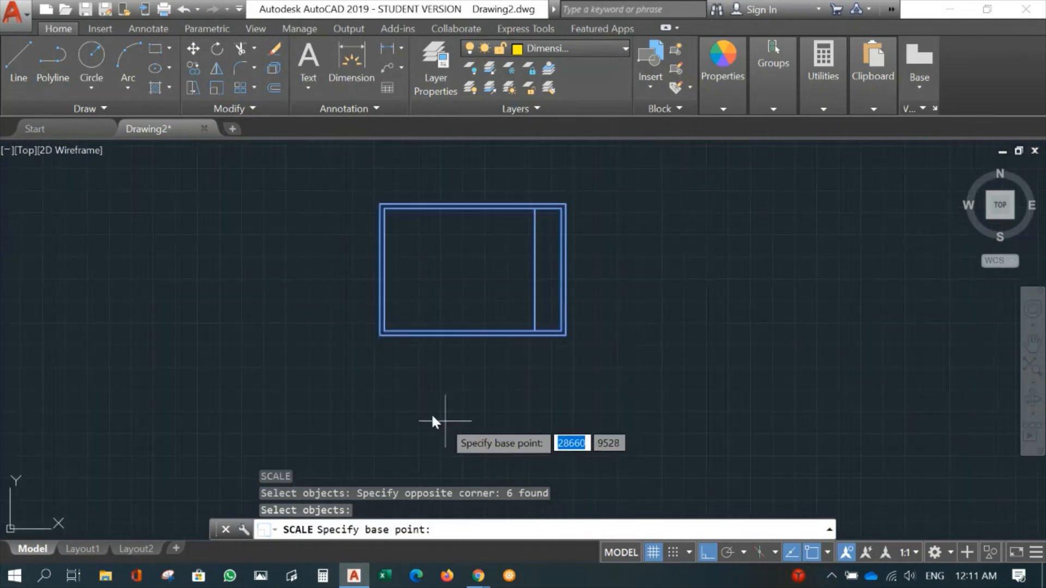
{"action": "left_click", "coordinate": [378, 335]}
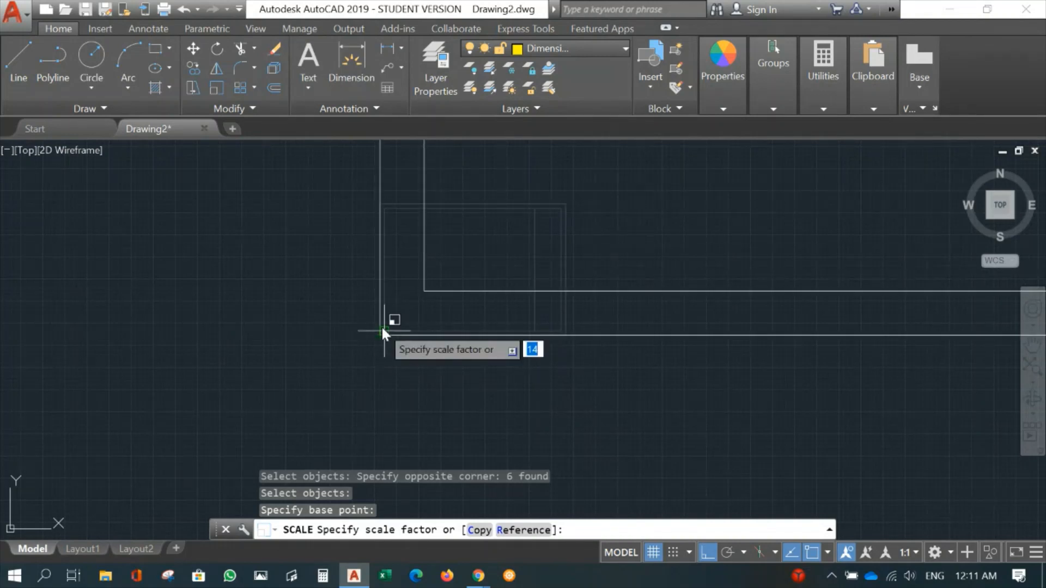
{"action": "type", "text": "50"}
{"action": "key", "text": "Return"}
{"action": "scroll", "coordinate": [413, 335], "scroll_direction": "down", "scroll_amount": 6}
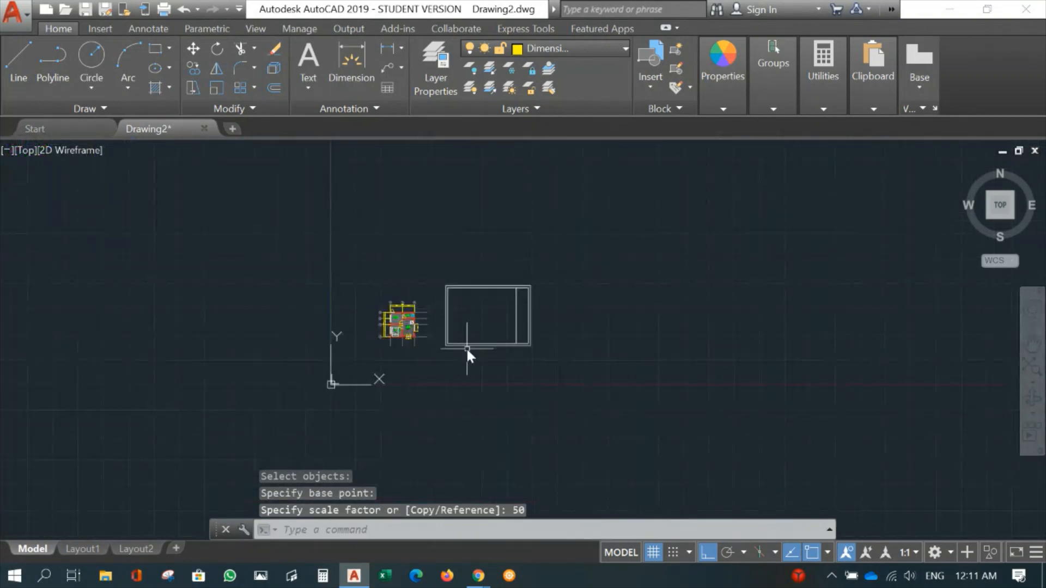
- Move the enlarged sheet frame around the floor plan with Ortho and object snap off, placing the plan left of the title block column
{"action": "scroll", "coordinate": [480, 349], "scroll_direction": "up", "scroll_amount": 5}
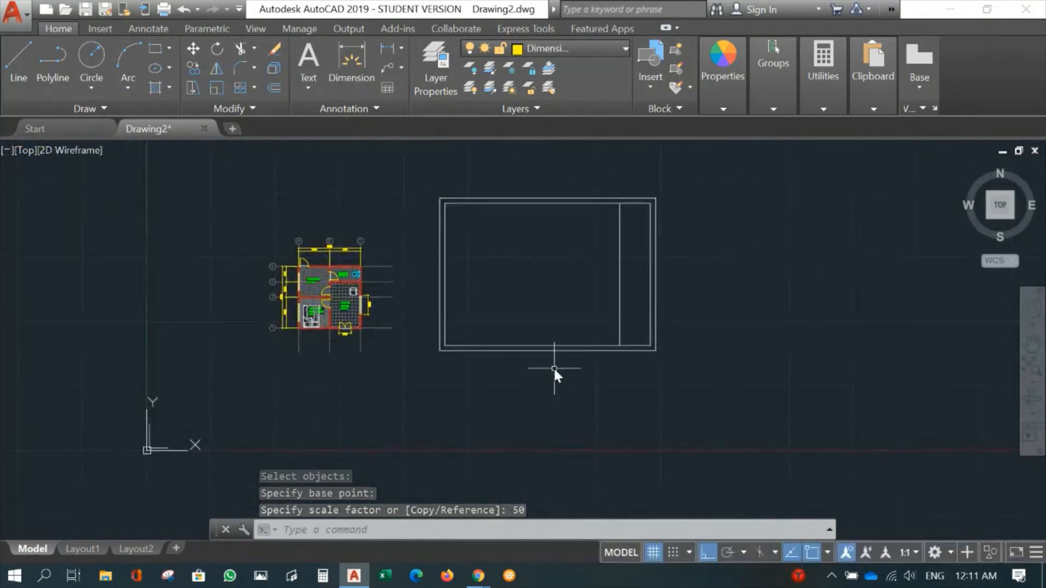
{"action": "type", "text": "m"}
{"action": "key", "text": "Return"}
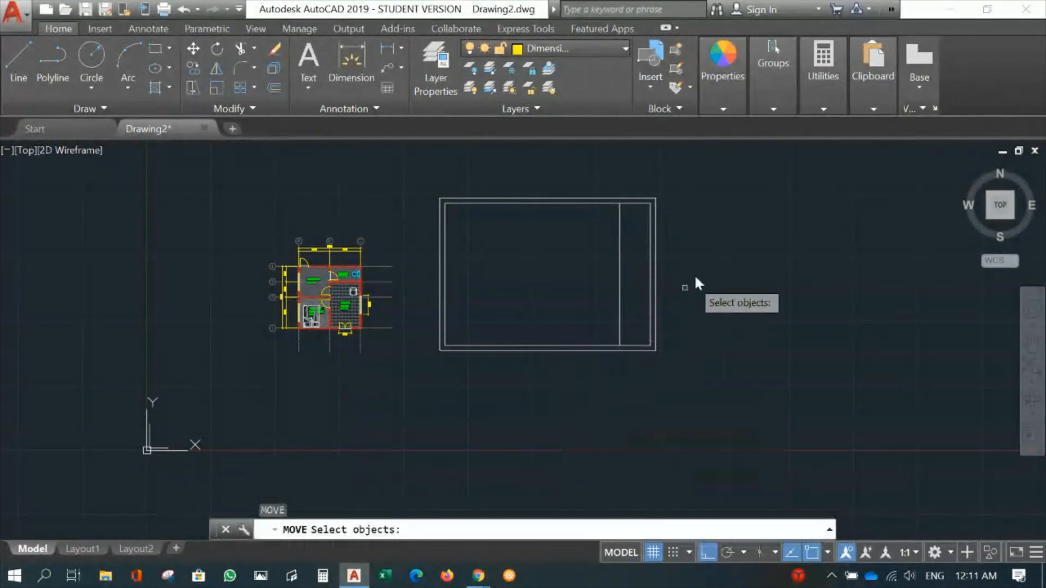
{"action": "left_click", "coordinate": [701, 179]}
{"action": "left_click", "coordinate": [415, 411]}
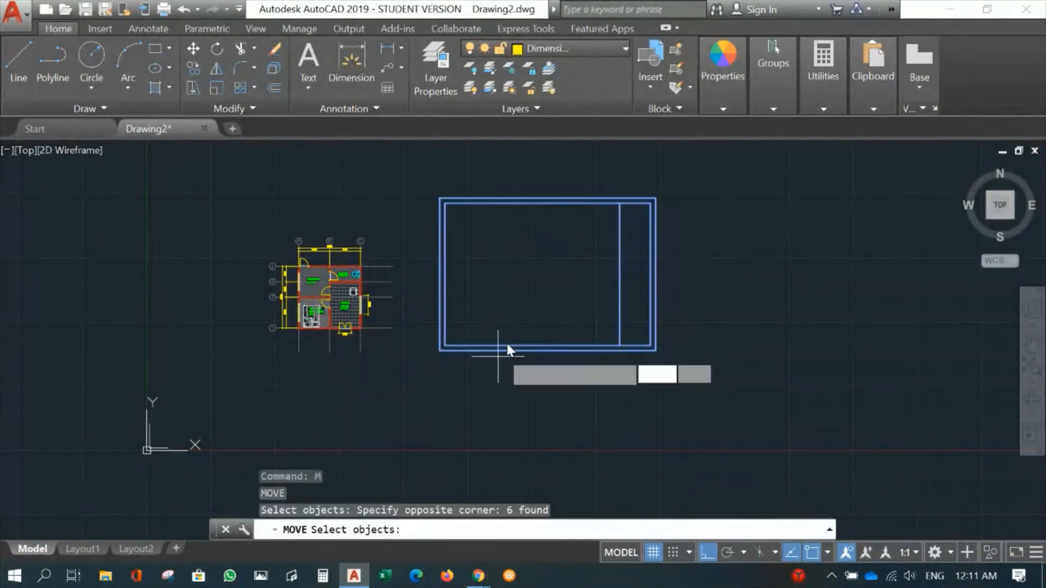
{"action": "key", "text": "Return"}
{"action": "left_click", "coordinate": [537, 279]}
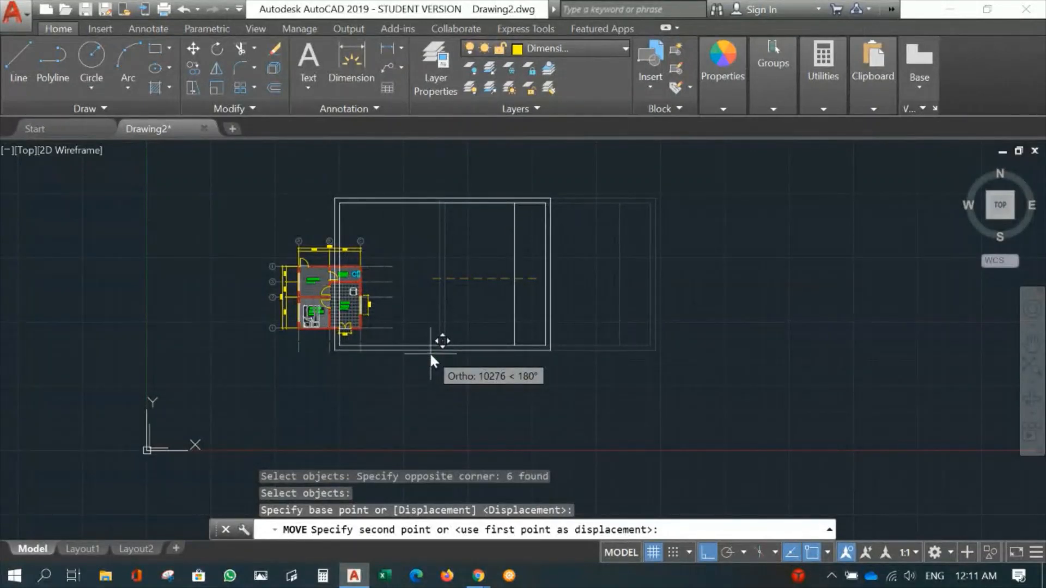
{"action": "key", "text": "F8"}
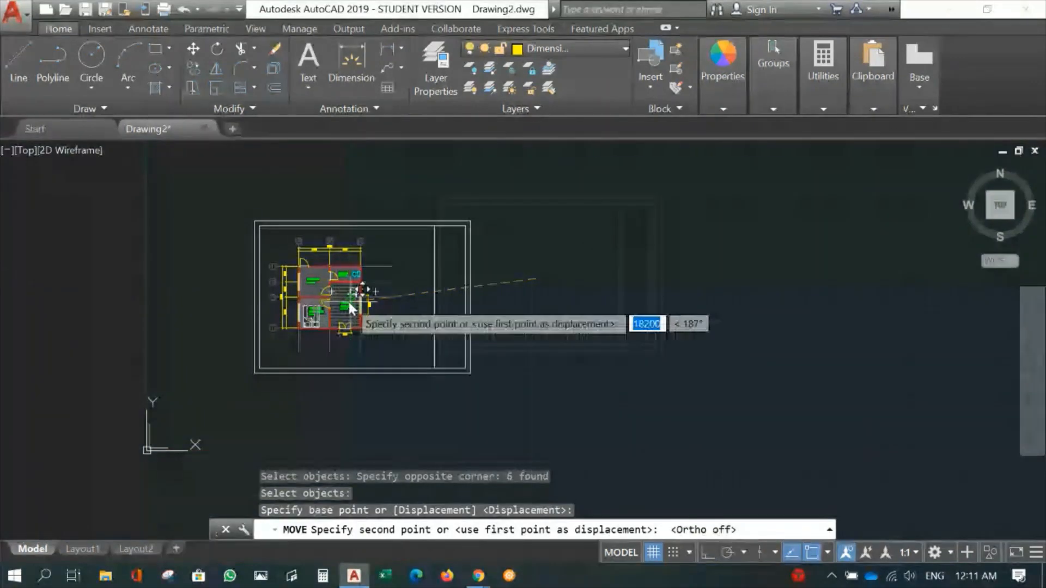
{"action": "key", "text": "F3"}
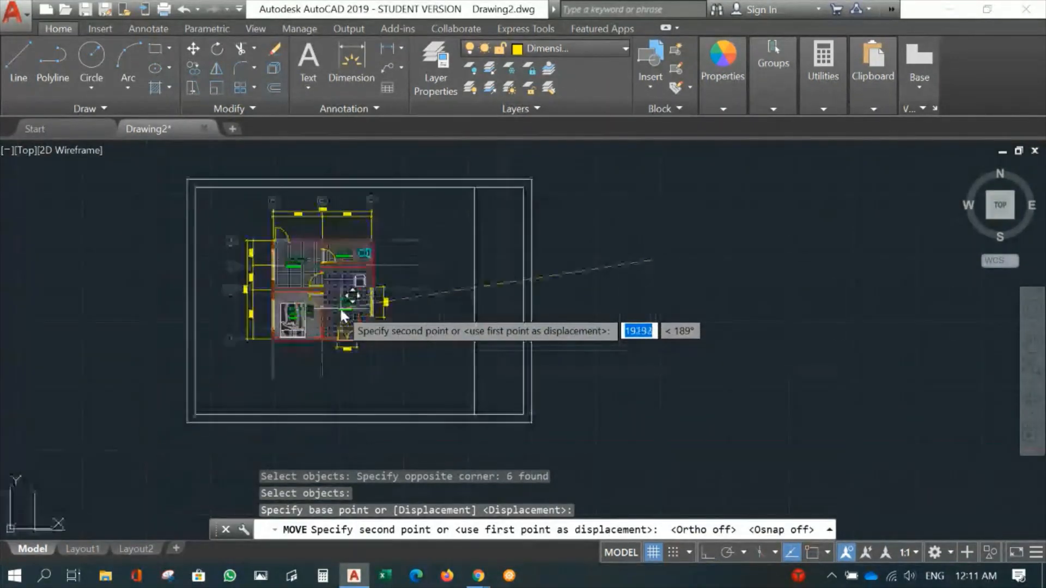
{"action": "scroll", "coordinate": [340, 301], "scroll_direction": "up", "scroll_amount": 2}
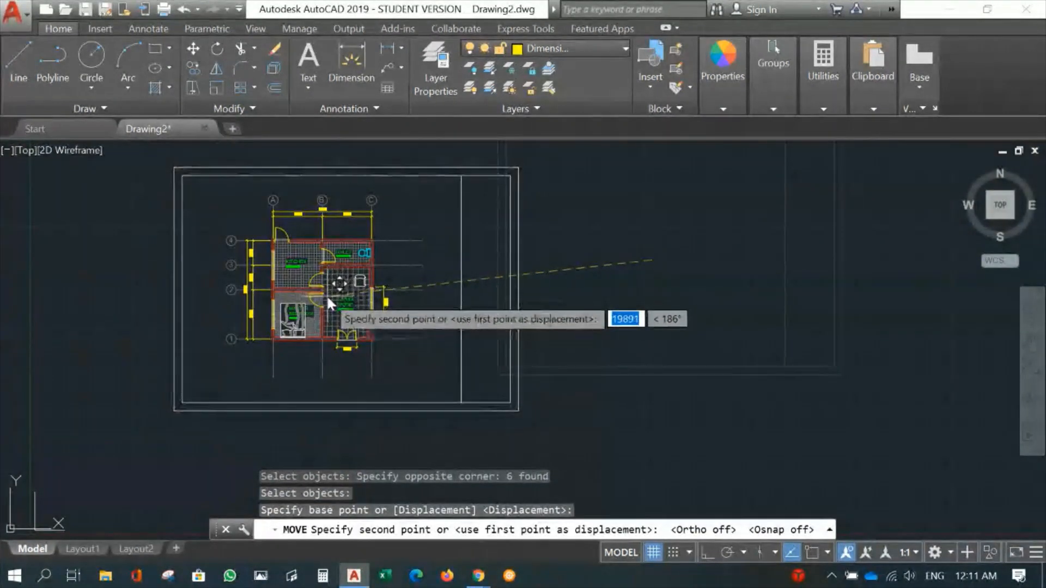
{"action": "left_click", "coordinate": [326, 296]}
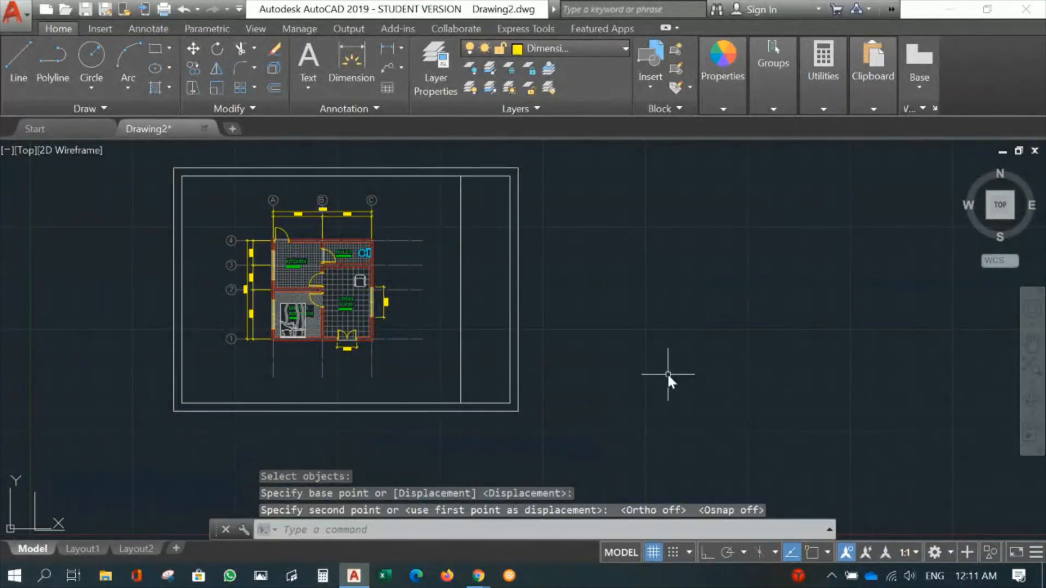
{"action": "mouse_move", "coordinate": [637, 359]}
{"action": "middle_mouse_down"}
{"action": "mouse_move", "coordinate": [764, 328]}
{"action": "mouse_move", "coordinate": [679, 386]}
{"action": "mouse_move", "coordinate": [715, 372]}
{"action": "mouse_move", "coordinate": [759, 314]}
{"action": "middle_mouse_up"}
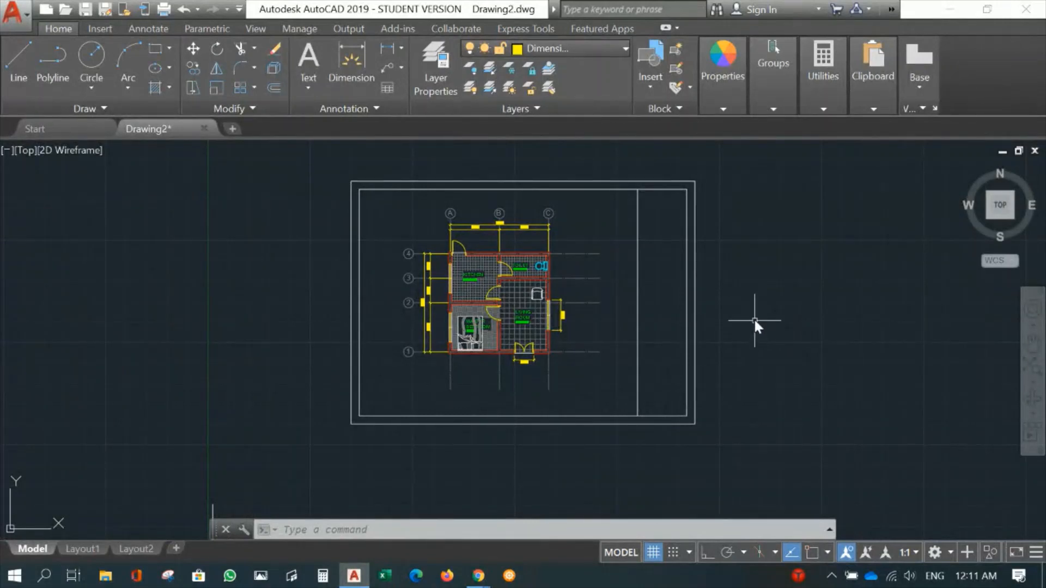
- Start a plot of the model and define its plot area as a window snapped to the opposite corners of the inner border
{"action": "middle_click_drag", "start_coordinate": [584, 304], "coordinate": [531, 303]}
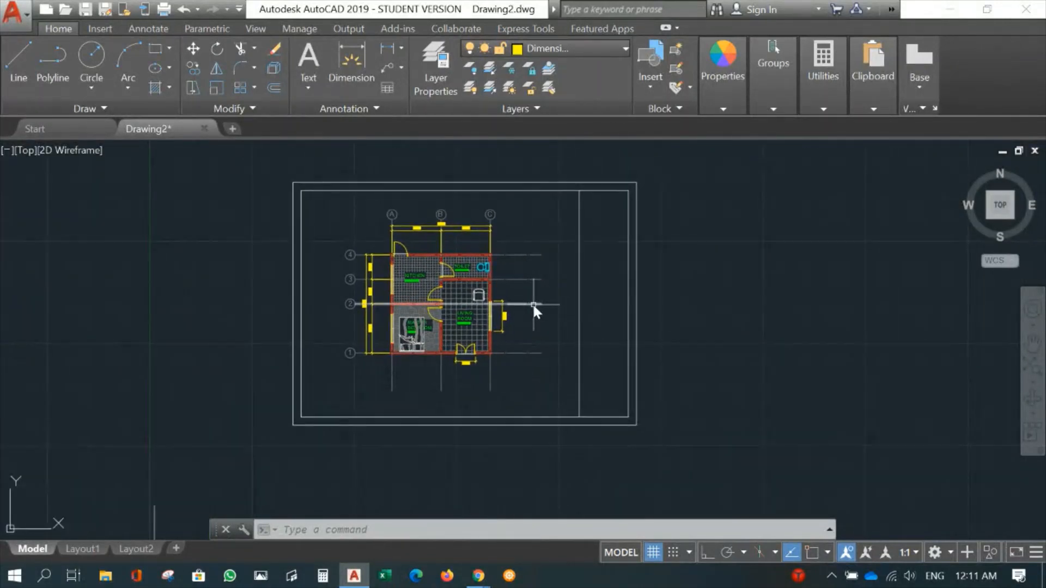
{"action": "left_click", "coordinate": [12, 13]}
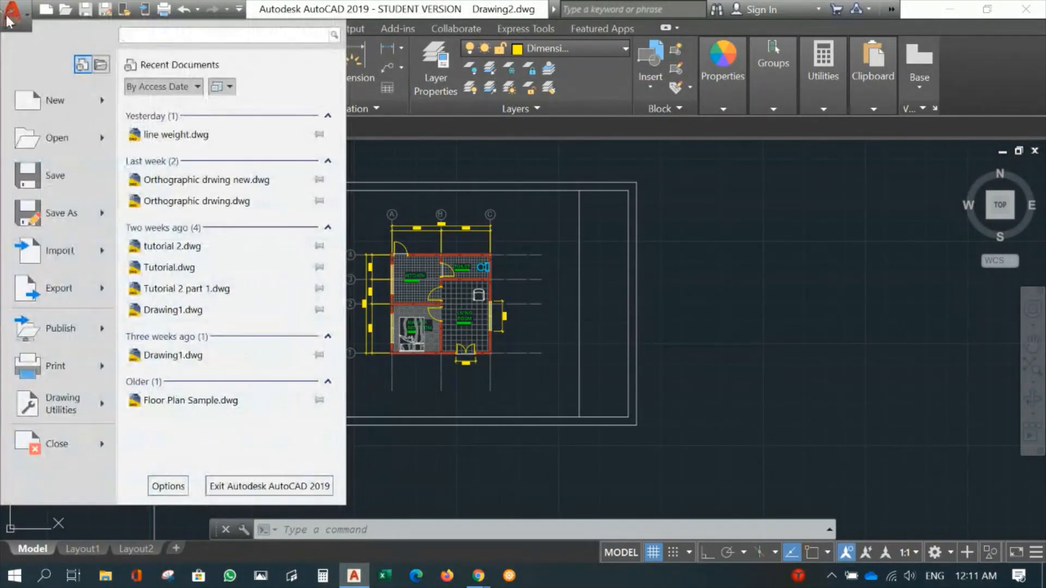
{"action": "left_click", "coordinate": [56, 366]}
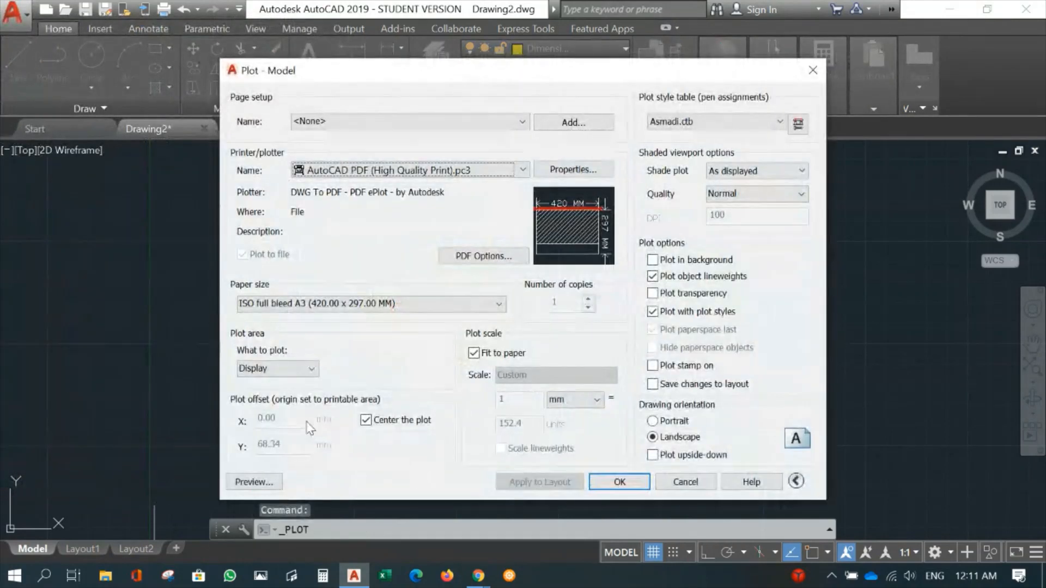
{"action": "left_click", "coordinate": [312, 370]}
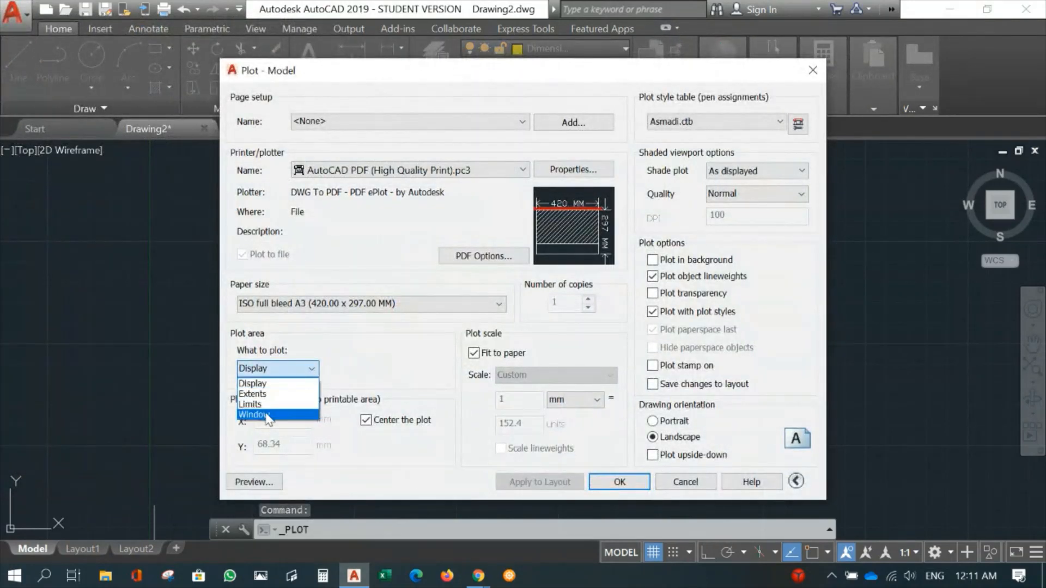
{"action": "left_click", "coordinate": [284, 406]}
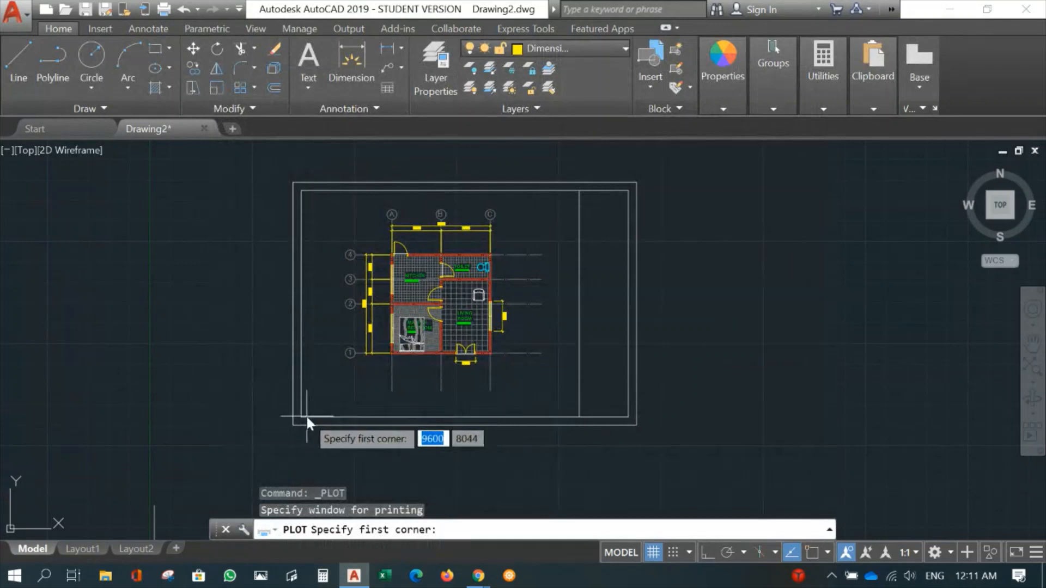
{"action": "key", "text": "F3"}
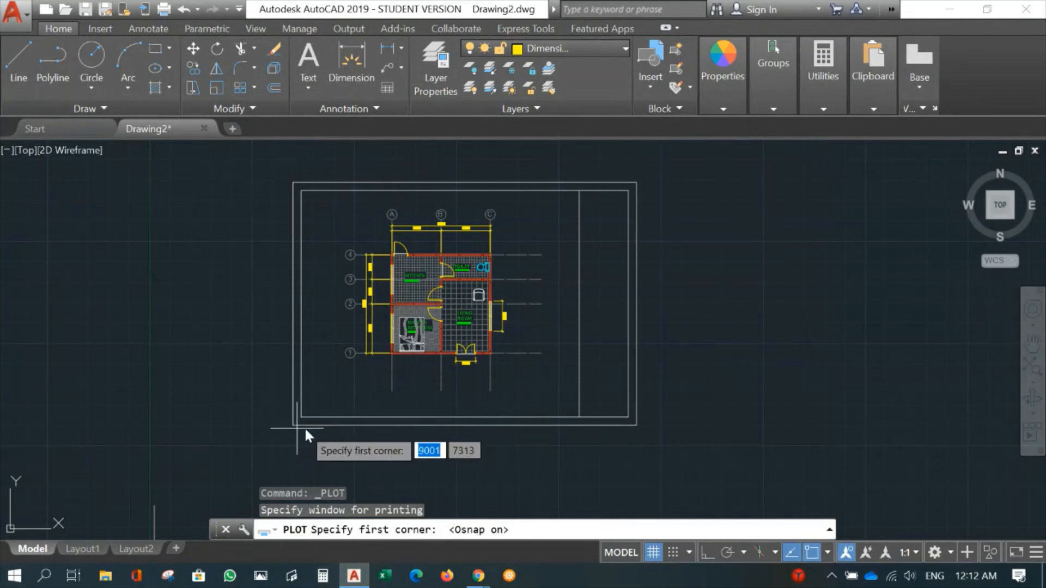
{"action": "scroll", "coordinate": [299, 417], "scroll_direction": "up", "scroll_amount": 3}
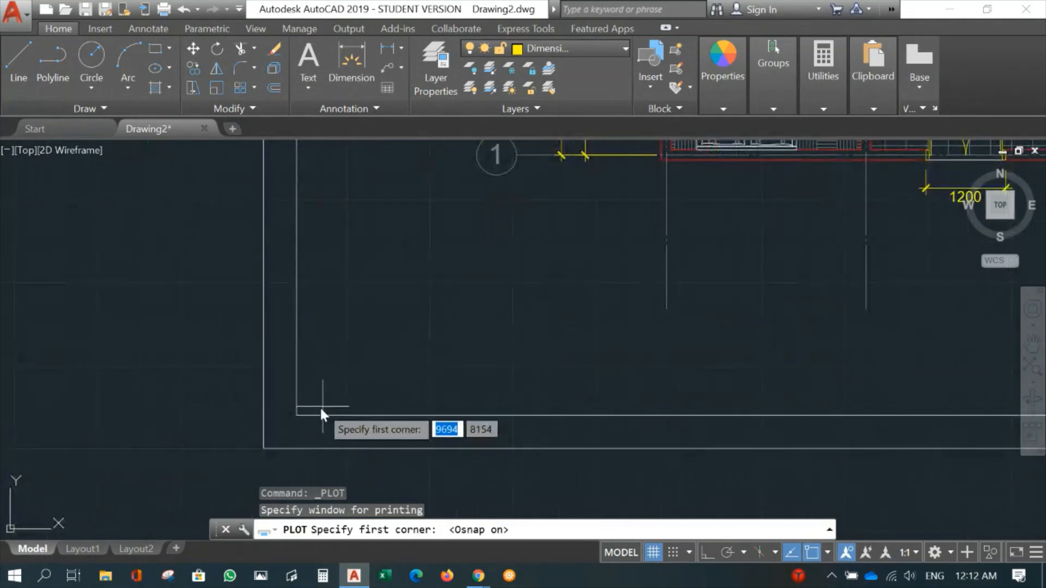
{"action": "left_click", "coordinate": [294, 415]}
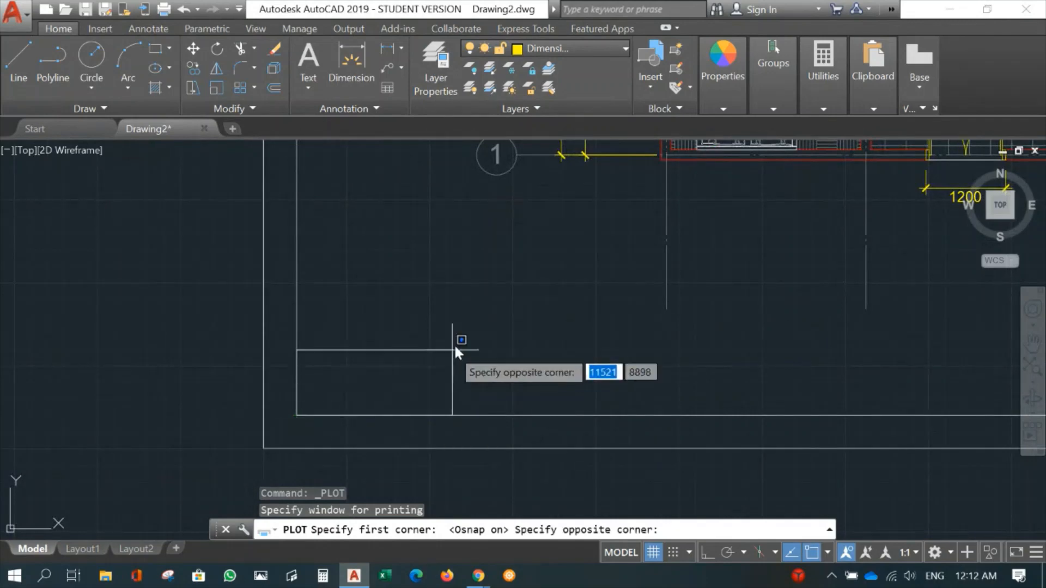
{"action": "scroll", "coordinate": [458, 327], "scroll_direction": "down", "scroll_amount": 5}
{"action": "middle_click_drag", "start_coordinate": [459, 315], "coordinate": [260, 465]}
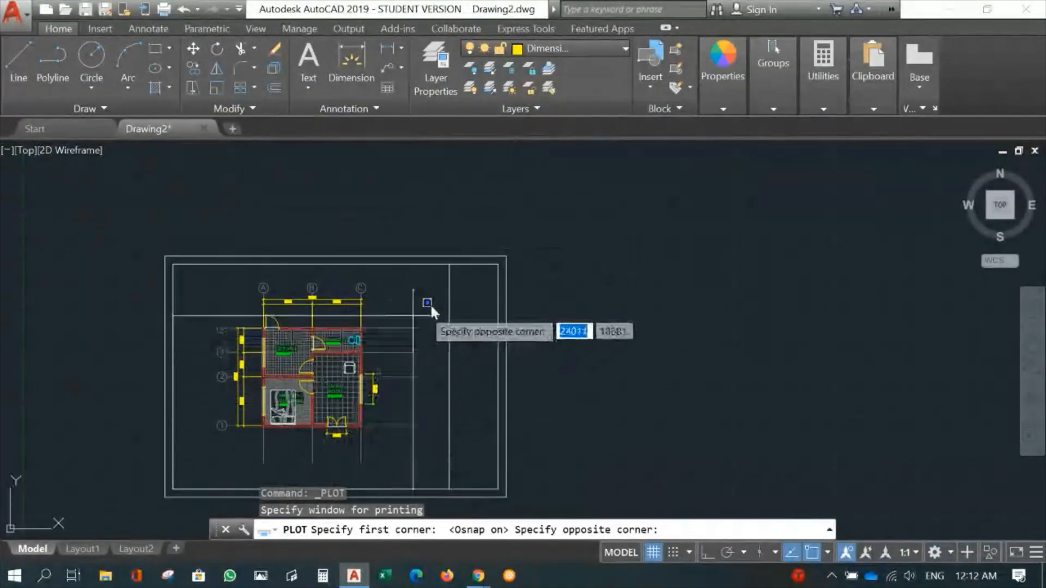
{"action": "scroll", "coordinate": [483, 282], "scroll_direction": "up", "scroll_amount": 4}
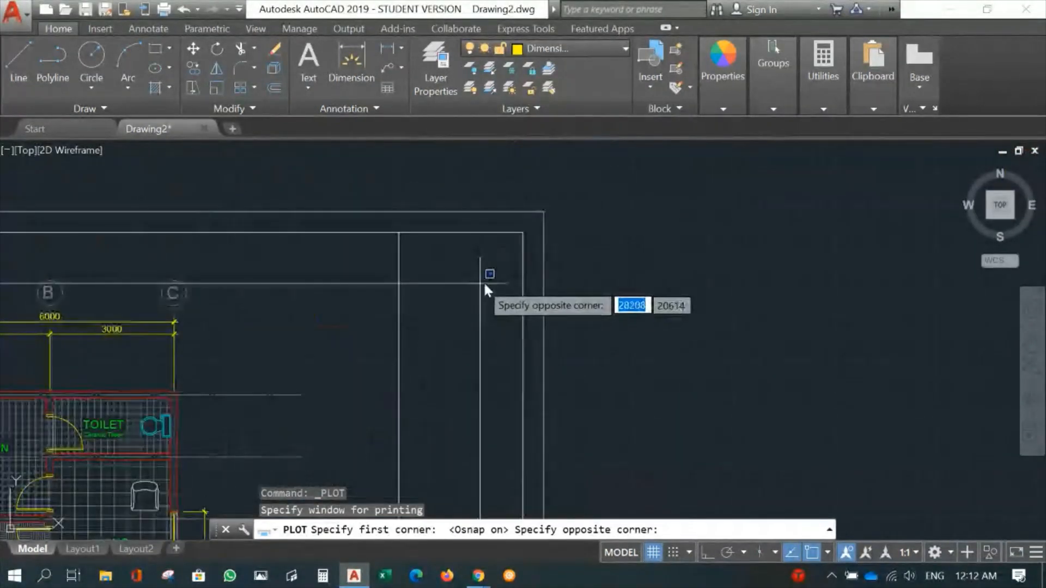
{"action": "left_click", "coordinate": [522, 231]}
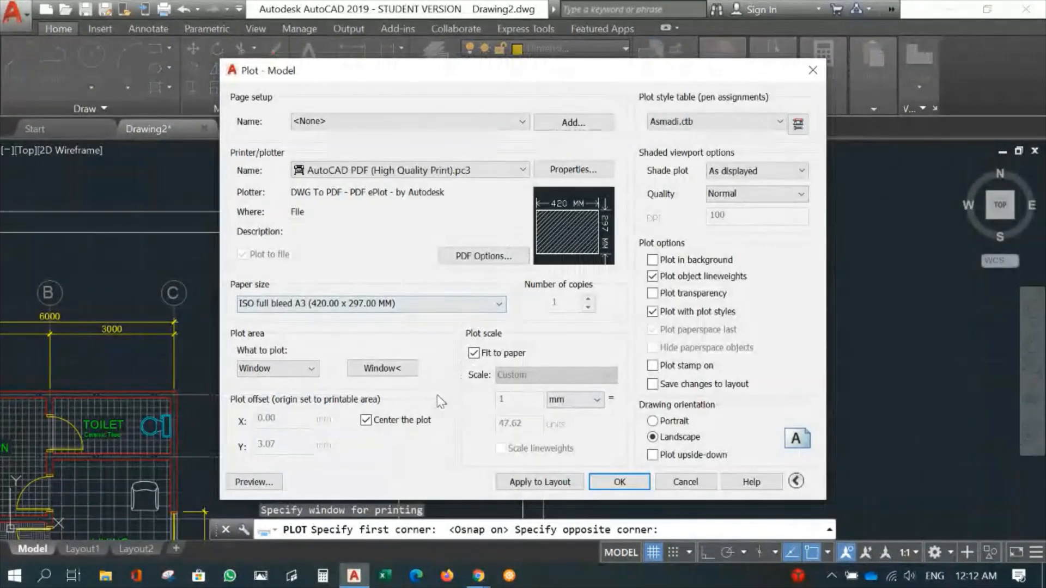
- Turn off Fit to paper, set the plot scale to 1 mm = 50 units, and preview the sheet despite the annotation scale mismatch
{"action": "left_click", "coordinate": [475, 354]}
{"action": "left_click_drag", "start_coordinate": [522, 422], "coordinate": [471, 427]}
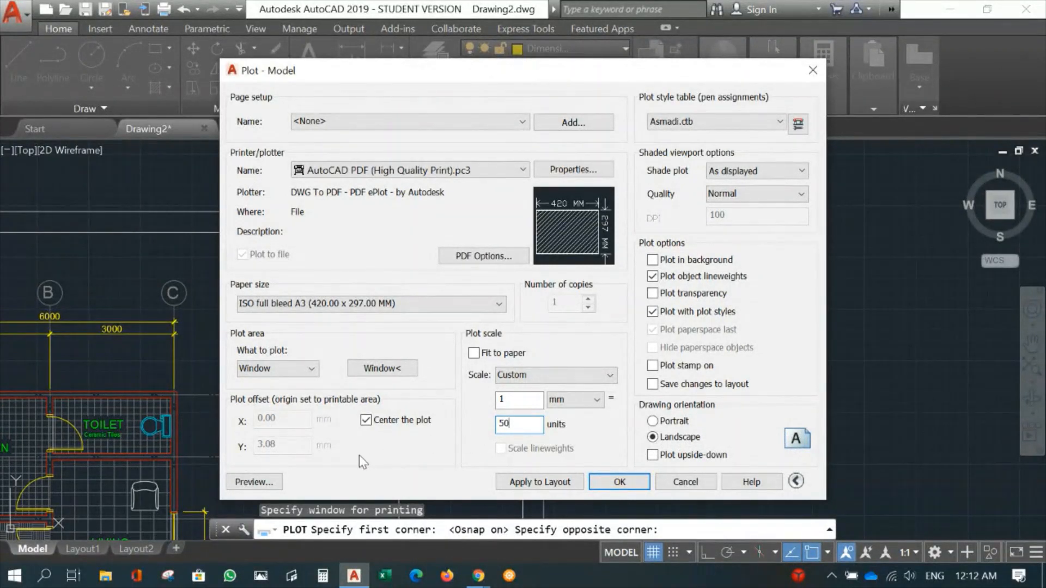
{"action": "left_click", "coordinate": [259, 487]}
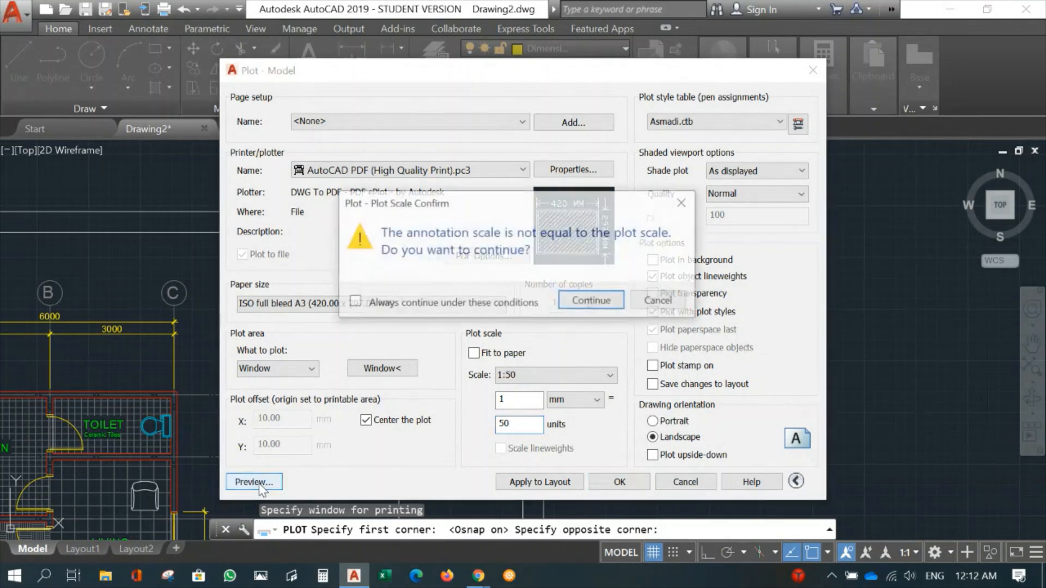
{"action": "left_click", "coordinate": [585, 306]}
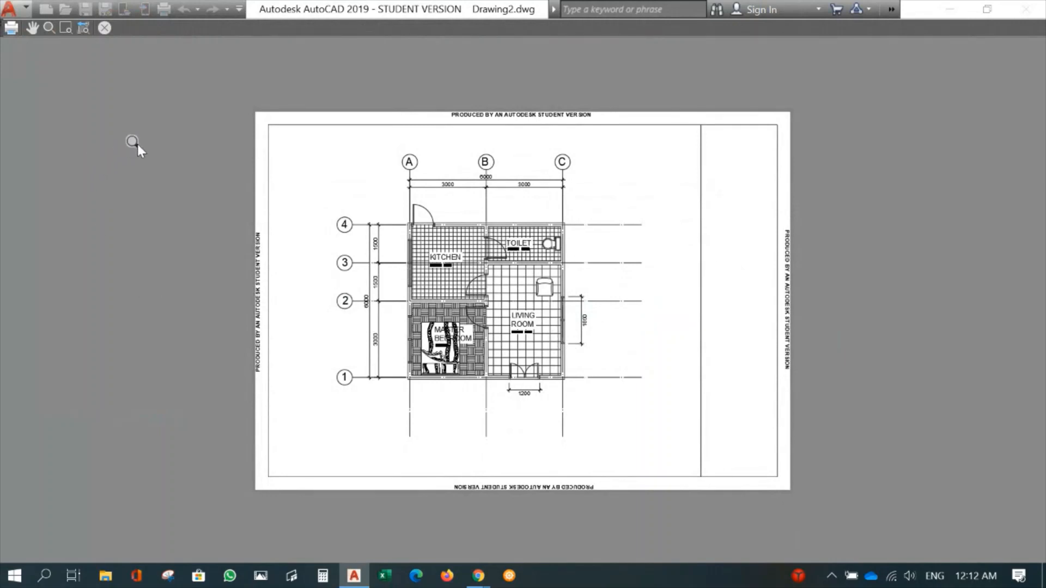
{"action": "left_click", "coordinate": [101, 26]}
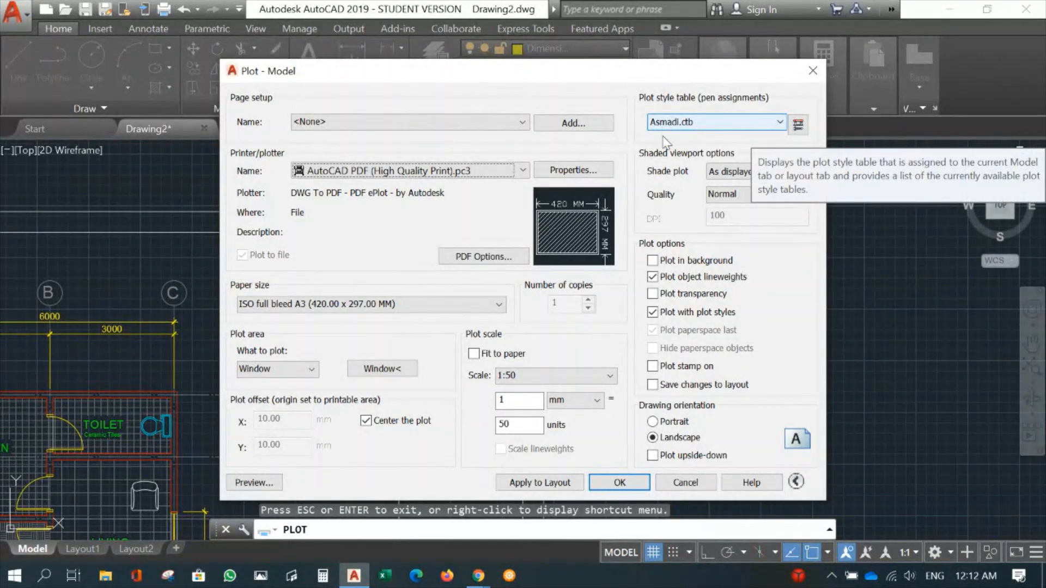
- Preview the plot again and examine the wall line weights, floor hatches, room labels and dimensions up close and across the whole sheet
{"action": "left_click", "coordinate": [253, 484]}
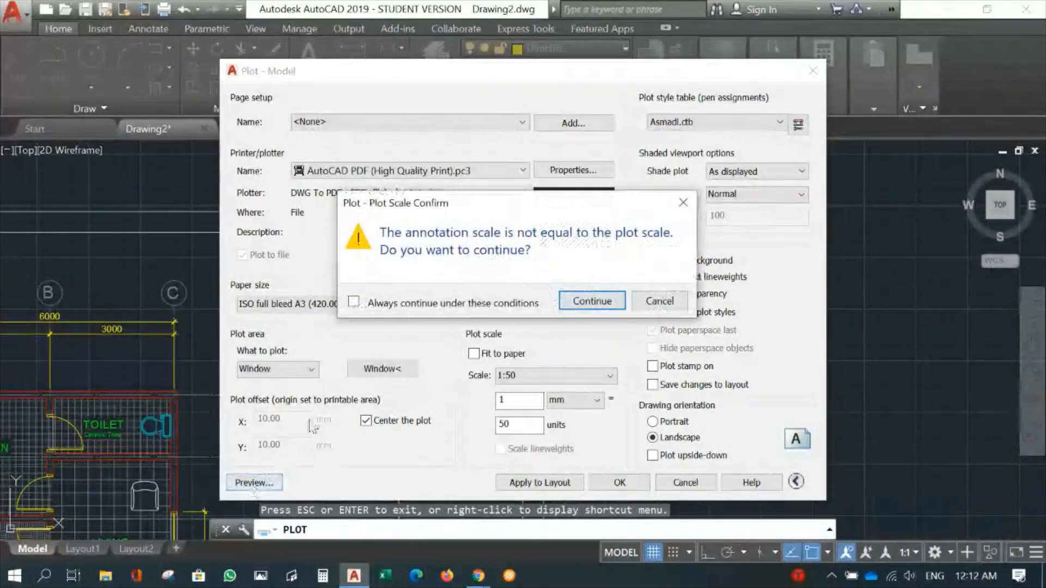
{"action": "left_click", "coordinate": [586, 299]}
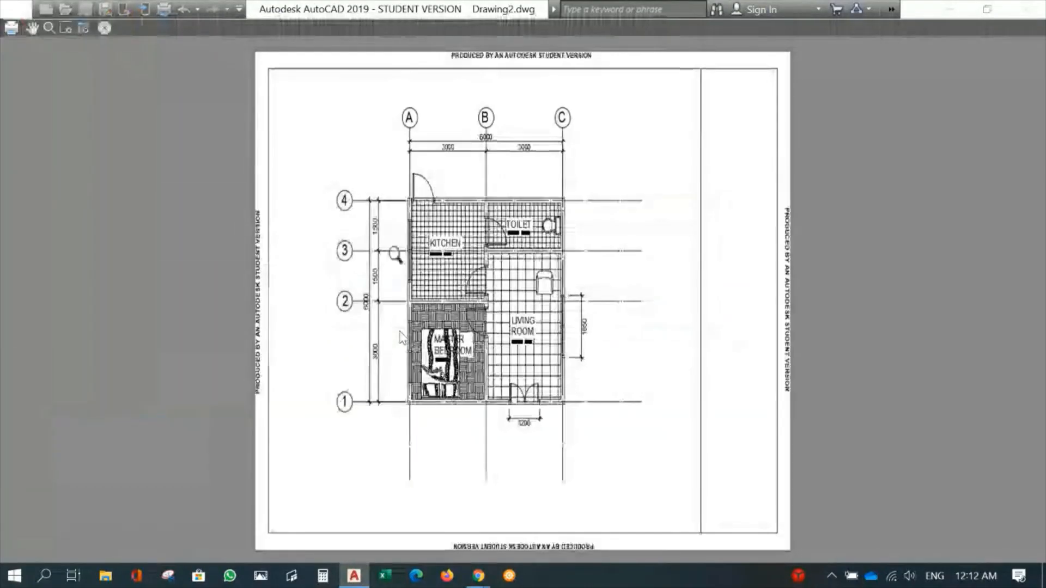
{"action": "scroll", "coordinate": [404, 326], "scroll_direction": "up", "scroll_amount": 5}
{"action": "scroll", "coordinate": [404, 326], "scroll_direction": "up", "scroll_amount": 2}
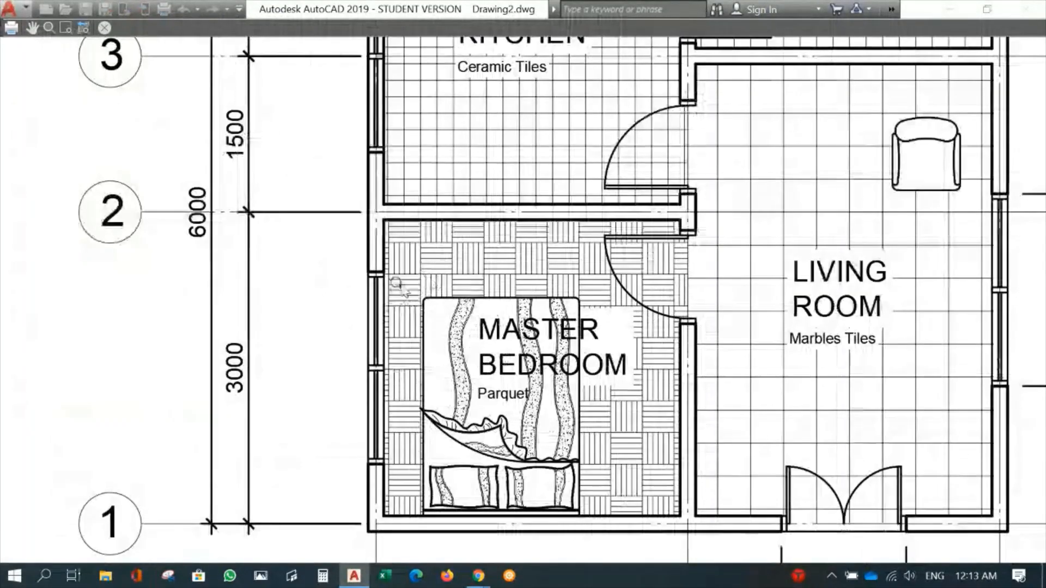
{"action": "scroll", "coordinate": [397, 285], "scroll_direction": "up", "scroll_amount": 4}
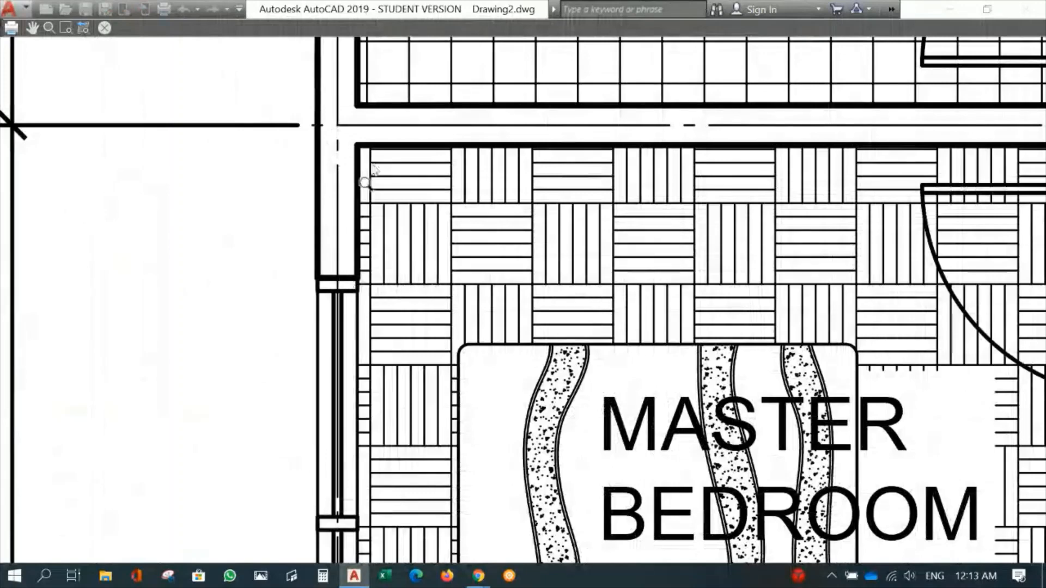
{"action": "middle_click_drag", "start_coordinate": [704, 226], "coordinate": [346, 292]}
{"action": "middle_click_drag", "start_coordinate": [784, 238], "coordinate": [595, 242]}
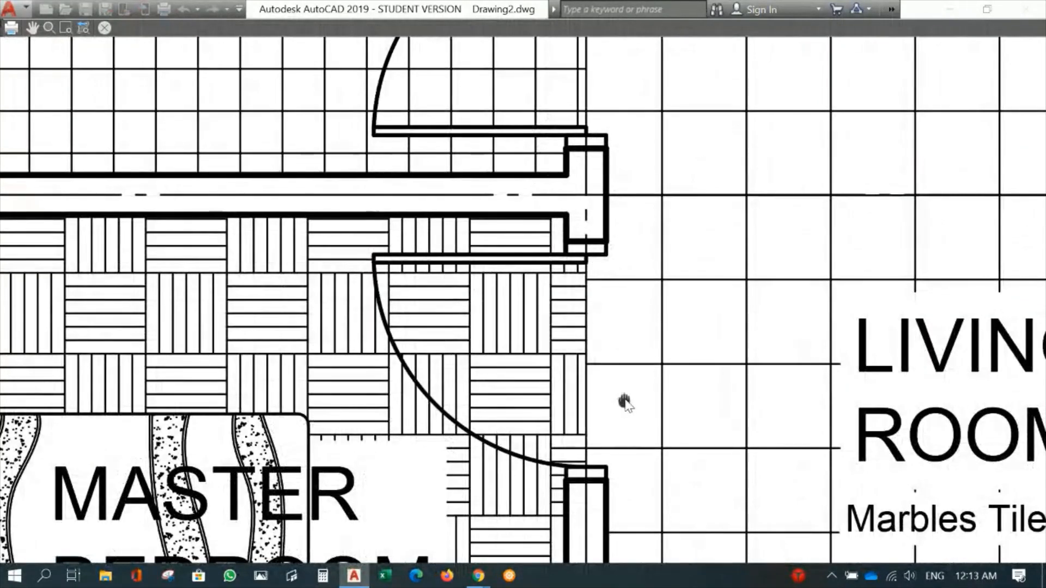
{"action": "middle_click_drag", "start_coordinate": [625, 403], "coordinate": [601, 108]}
{"action": "middle_click_drag", "start_coordinate": [603, 403], "coordinate": [595, 104]}
{"action": "middle_click_drag", "start_coordinate": [600, 362], "coordinate": [576, 171]}
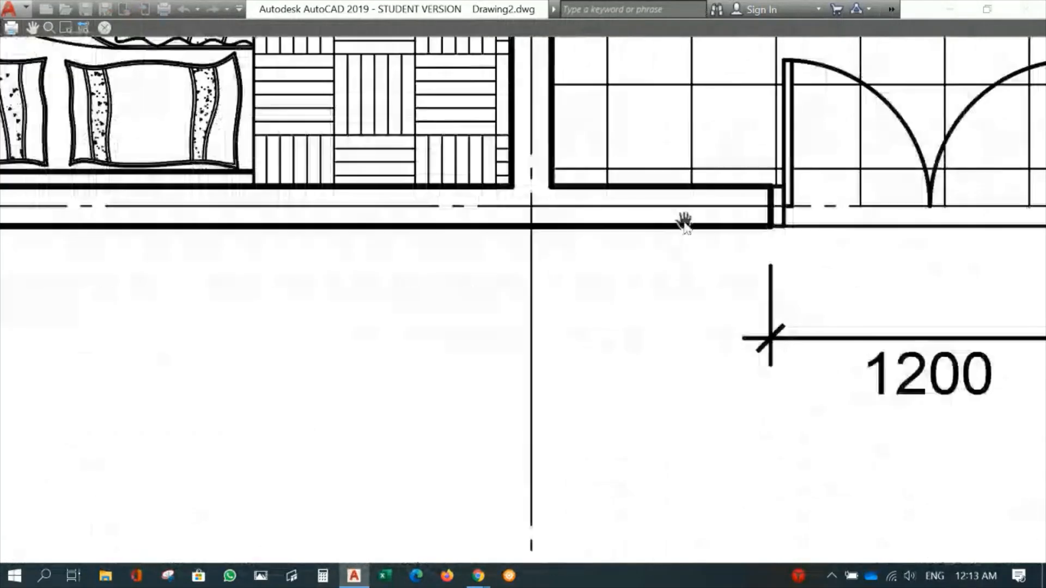
{"action": "middle_click_drag", "start_coordinate": [706, 216], "coordinate": [381, 219]}
{"action": "scroll", "coordinate": [670, 271], "scroll_direction": "down", "scroll_amount": 2}
{"action": "scroll", "coordinate": [802, 255], "scroll_direction": "down", "scroll_amount": 1}
{"action": "middle_click_drag", "start_coordinate": [603, 202], "coordinate": [627, 327]}
{"action": "scroll", "coordinate": [611, 242], "scroll_direction": "up", "scroll_amount": 3}
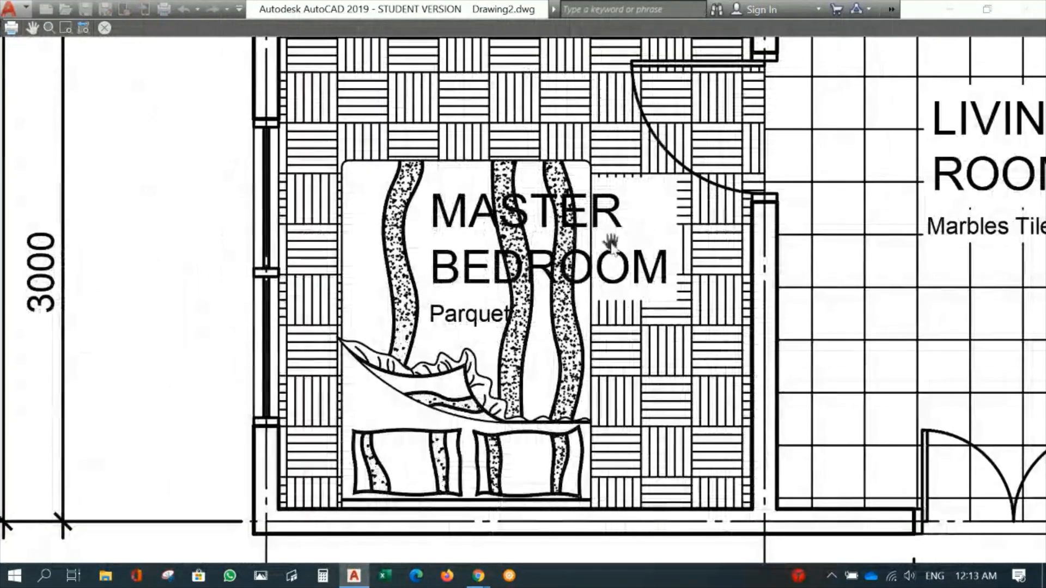
{"action": "scroll", "coordinate": [812, 273], "scroll_direction": "down", "scroll_amount": 5}
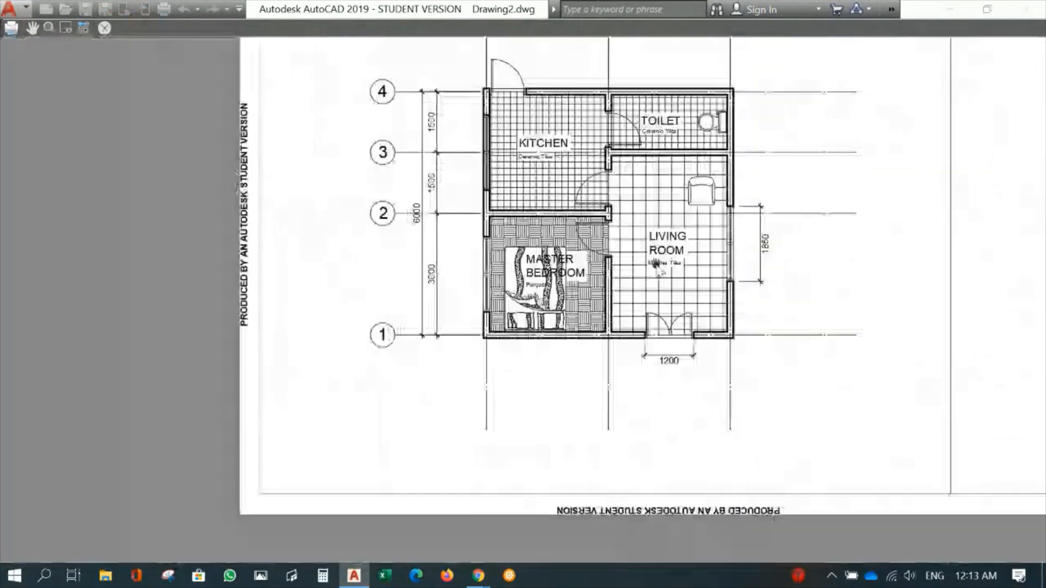
{"action": "middle_click_drag", "start_coordinate": [630, 288], "coordinate": [627, 309]}
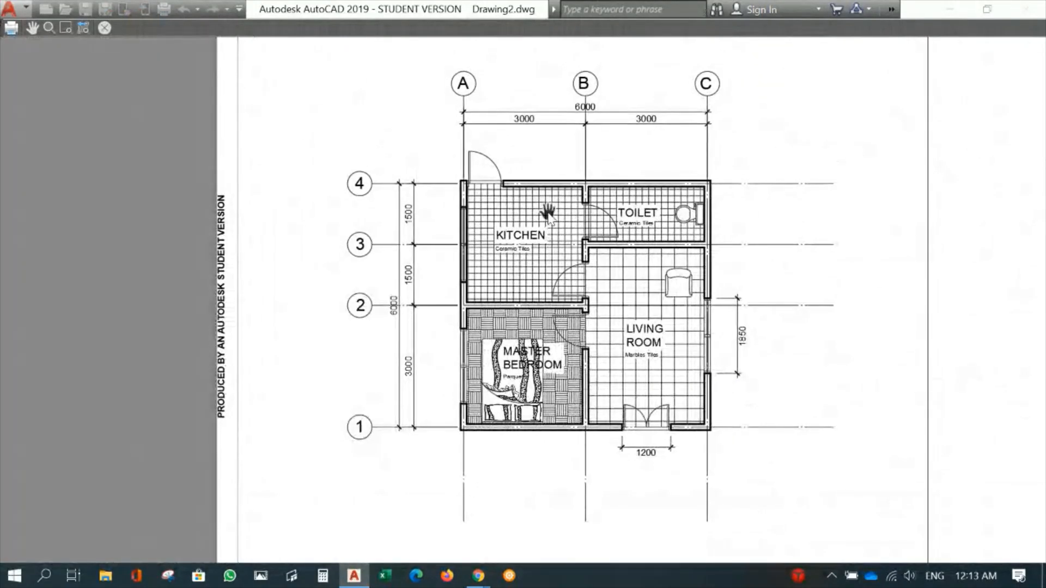
{"action": "scroll", "coordinate": [509, 201], "scroll_direction": "down", "scroll_amount": 2}
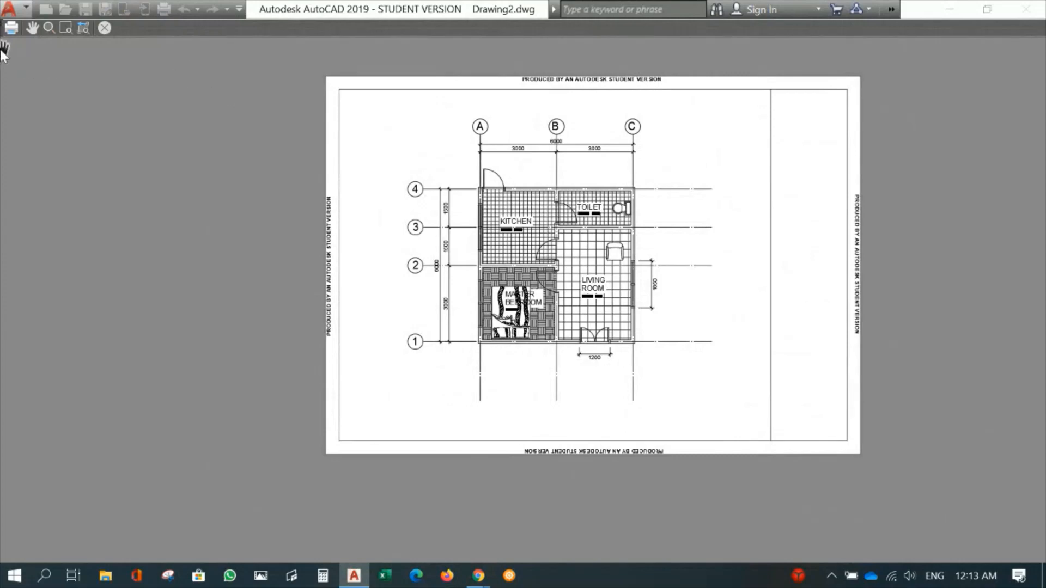
- Plot the previewed sheet to Drawing2-Model.pdf in the students work folder on the Desktop
{"action": "left_click", "coordinate": [12, 28]}
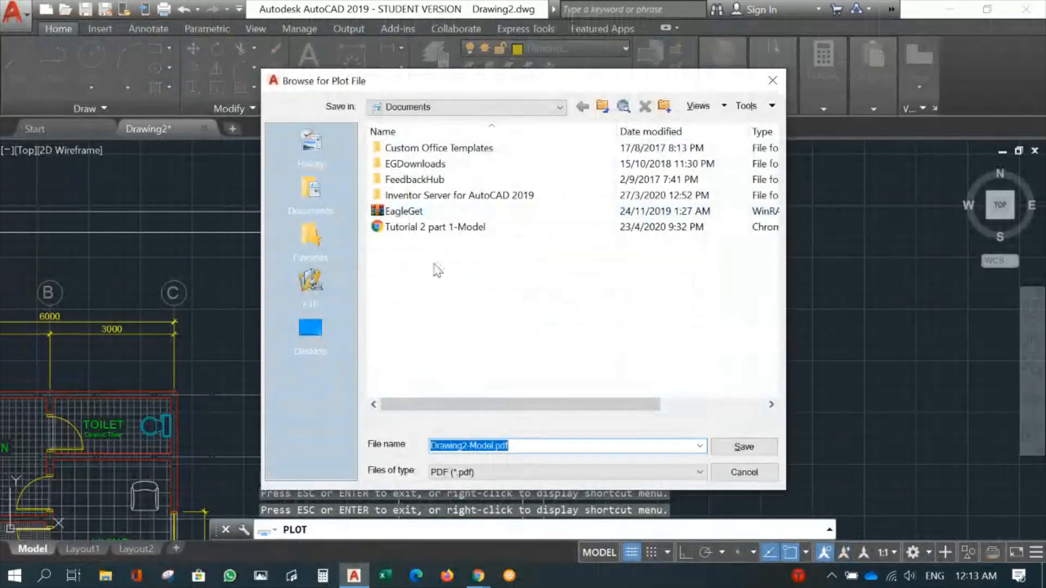
{"action": "left_click", "coordinate": [309, 330]}
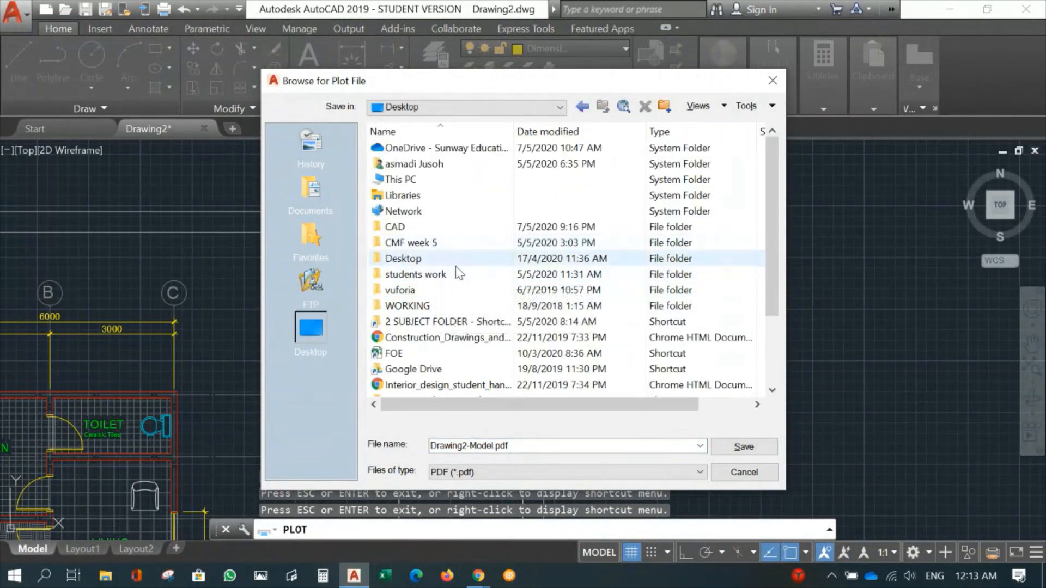
{"action": "double_click", "coordinate": [420, 272]}
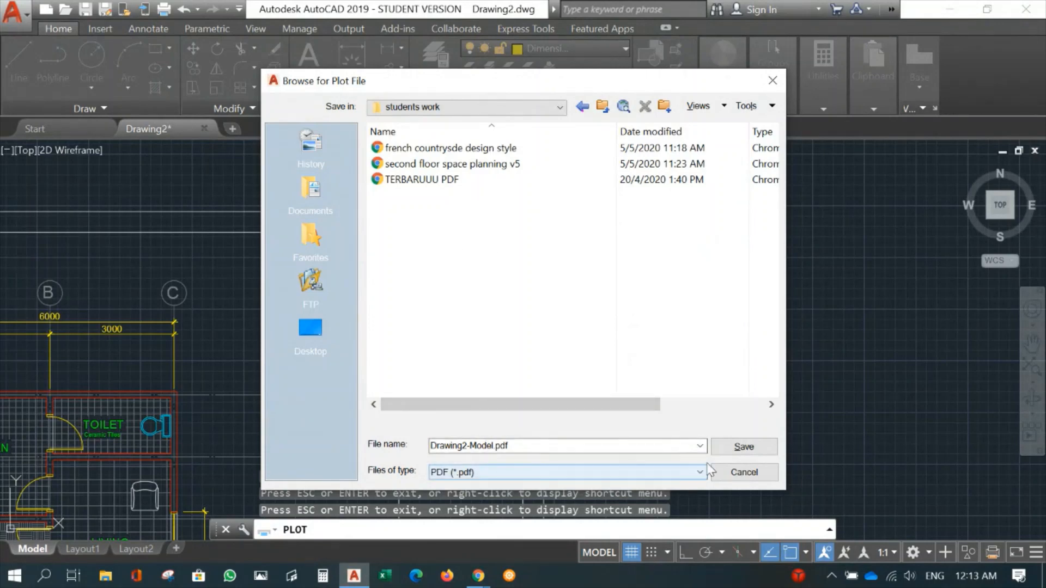
{"action": "left_click", "coordinate": [742, 445]}
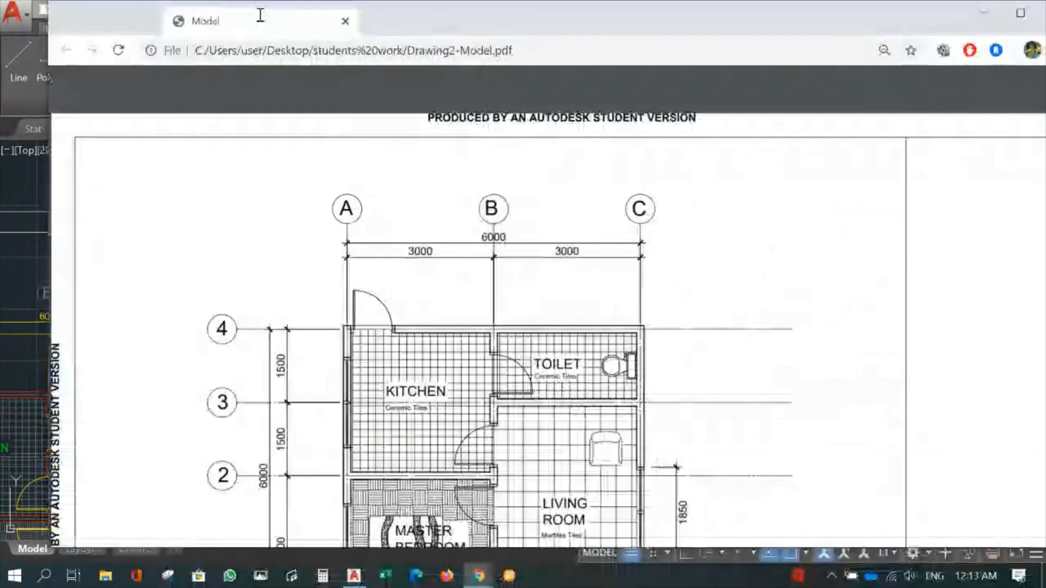
- Examine the whole plotted PDF page in the browser, close it and return to the AutoCAD drawing
{"action": "left_click_drag", "start_coordinate": [261, 15], "coordinate": [273, 22]}
{"action": "scroll", "coordinate": [436, 235], "scroll_direction": "down", "scroll_amount": 3}
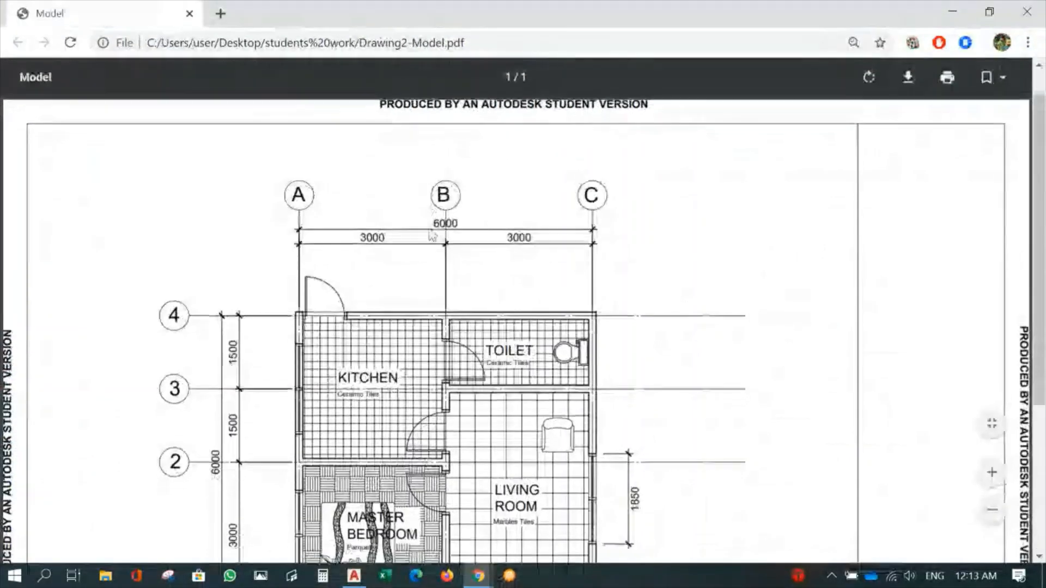
{"action": "scroll", "coordinate": [480, 308], "scroll_direction": "down", "scroll_amount": 2}
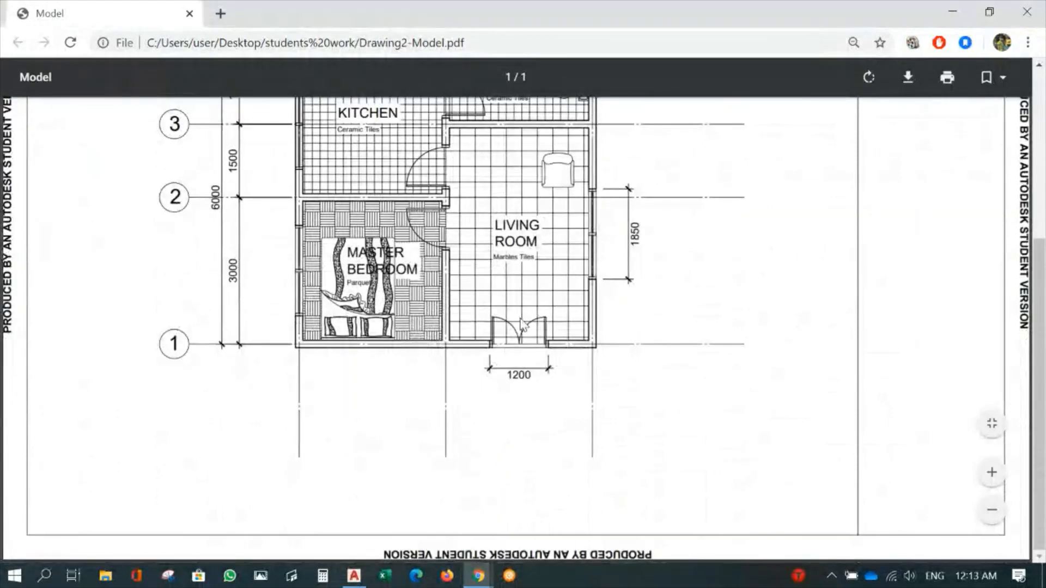
{"action": "scroll", "coordinate": [523, 325], "scroll_direction": "up", "scroll_amount": 5}
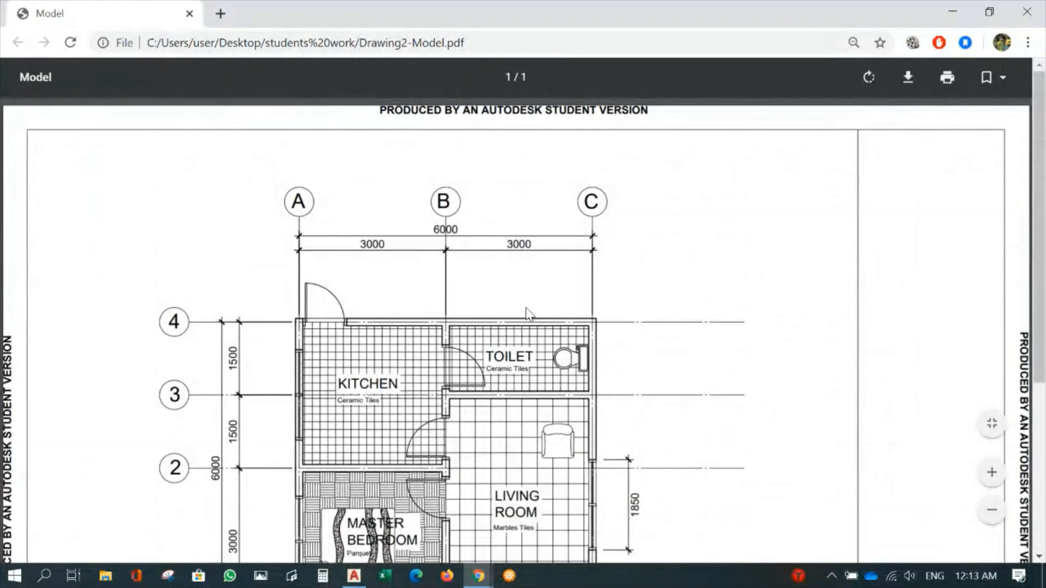
{"action": "scroll", "coordinate": [526, 315], "scroll_direction": "down", "scroll_amount": 5}
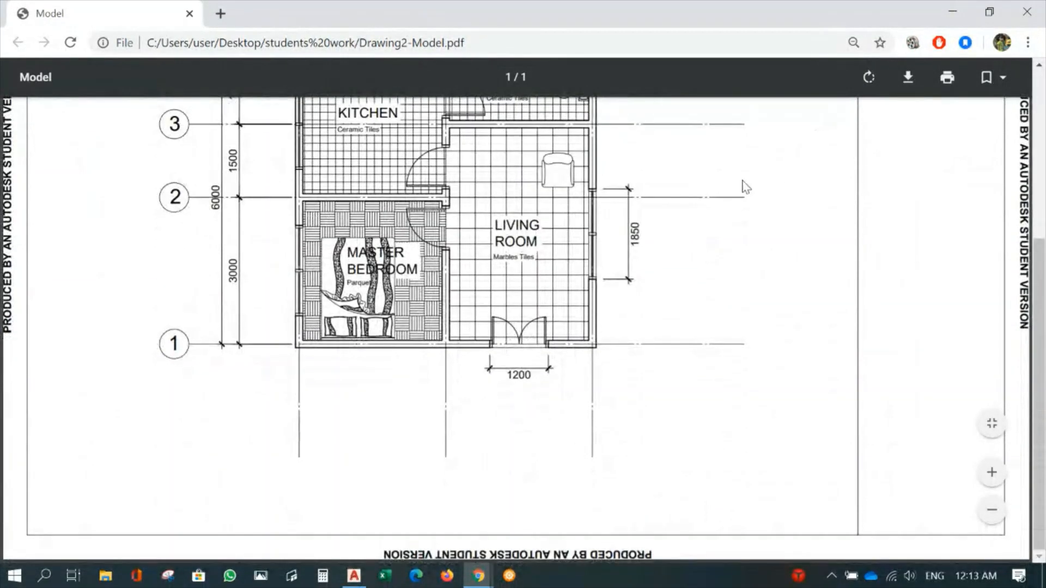
{"action": "left_click", "coordinate": [189, 14]}
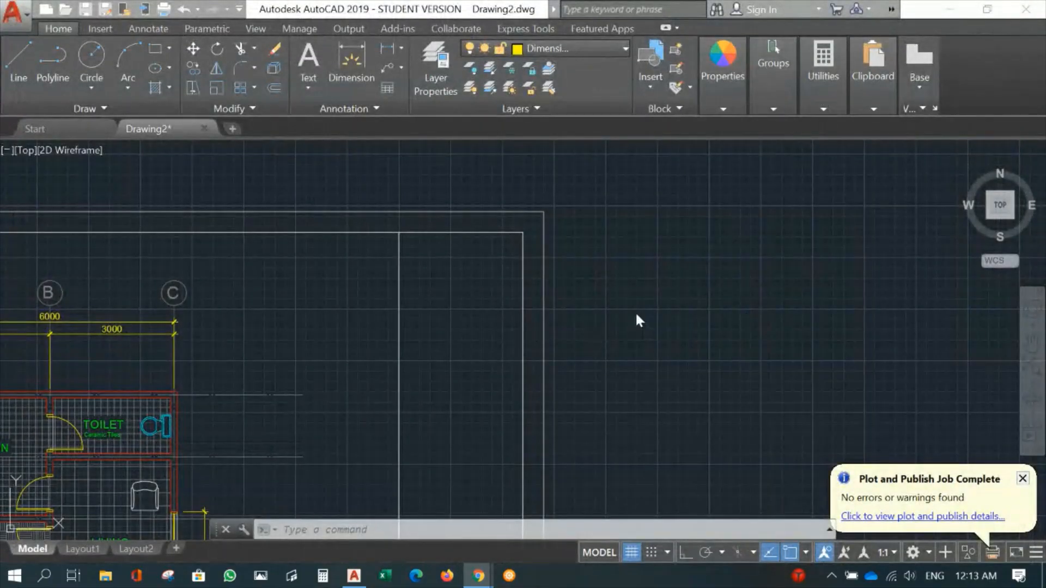
{"action": "scroll", "coordinate": [623, 324], "scroll_direction": "down", "scroll_amount": 6}
{"action": "middle_click_drag", "start_coordinate": [495, 357], "coordinate": [463, 259]}
{"action": "scroll", "coordinate": [445, 310], "scroll_direction": "up", "scroll_amount": 2}
{"action": "mouse_move", "coordinate": [530, 253]}
{"action": "middle_mouse_down"}
{"action": "mouse_move", "coordinate": [415, 307]}
{"action": "mouse_move", "coordinate": [474, 299]}
{"action": "middle_mouse_up"}
{"action": "scroll", "coordinate": [421, 298], "scroll_direction": "up", "scroll_amount": 2}
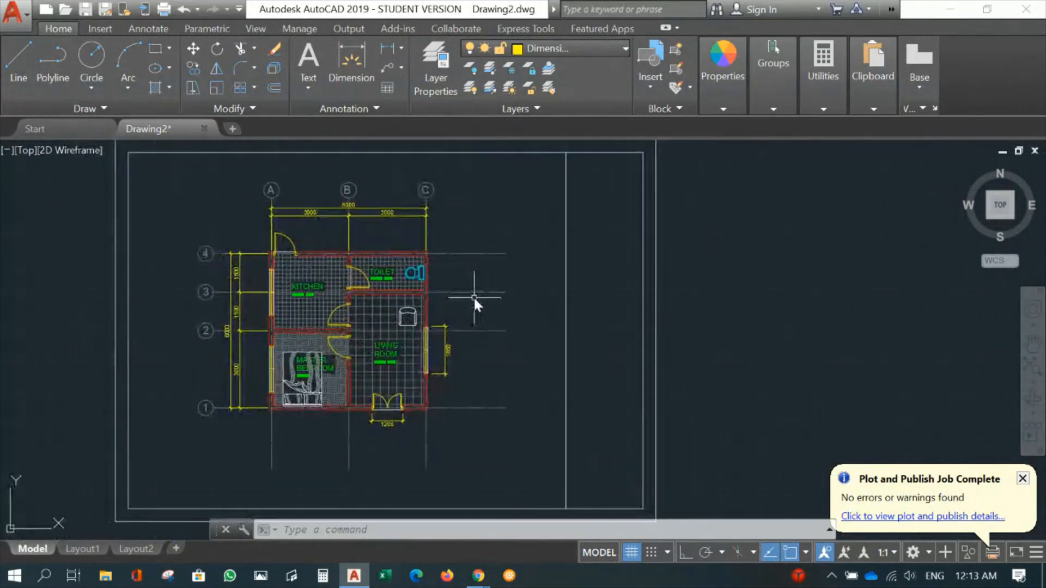
{"action": "scroll", "coordinate": [474, 298], "scroll_direction": "down", "scroll_amount": 2}
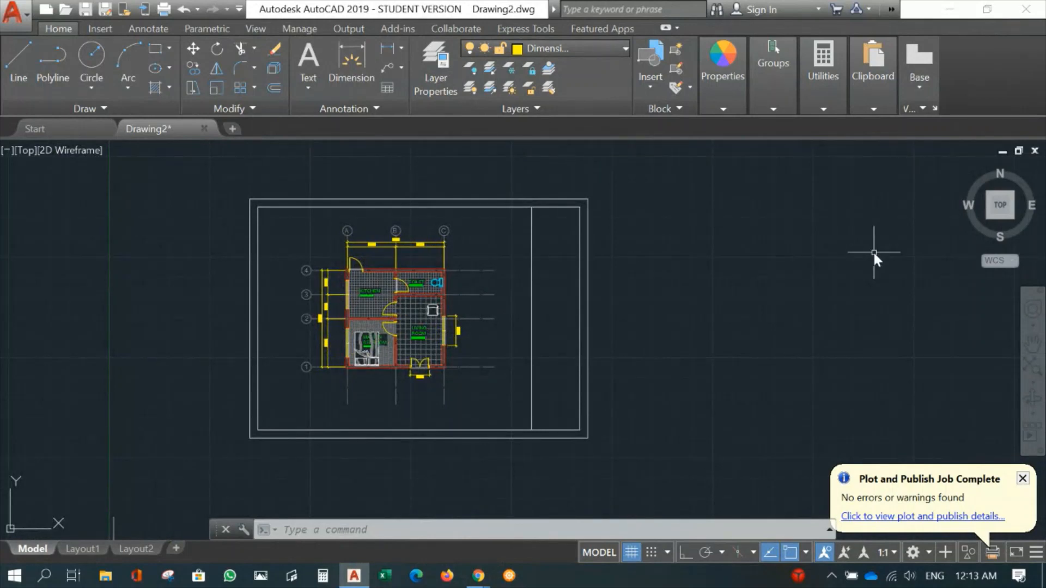